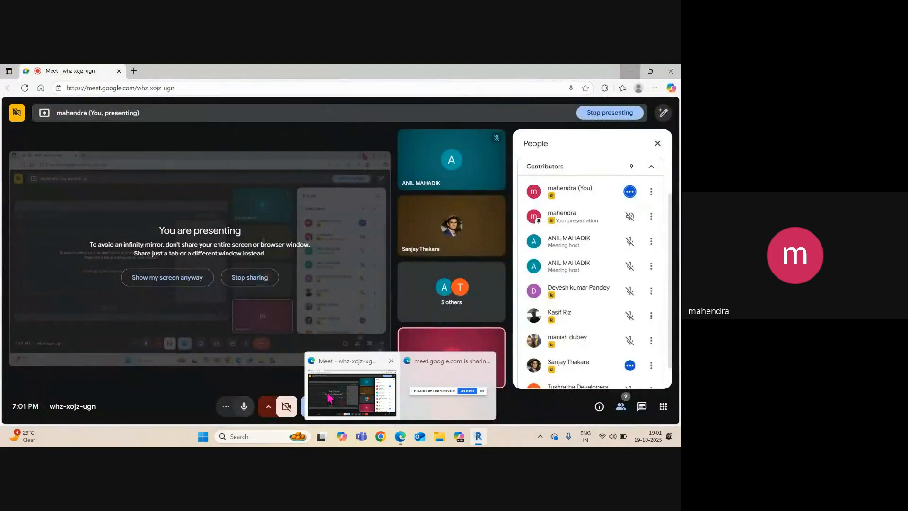
Switch from the meeting window to Revit, maximize it and open the recent project TEST 6
{"action": "left_click", "coordinate": [330, 398]}
{"action": "scroll", "coordinate": [634, 217], "scroll_direction": "down", "scroll_amount": 1}
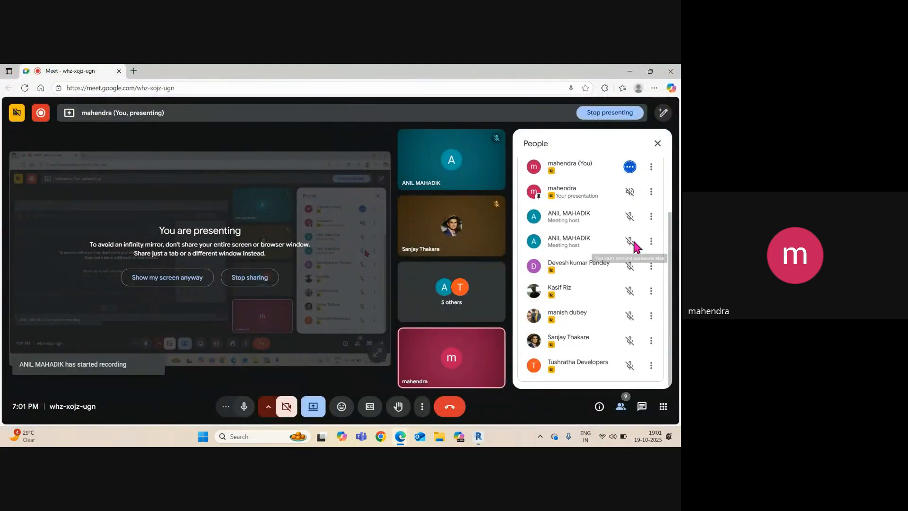
{"action": "left_click", "coordinate": [632, 72]}
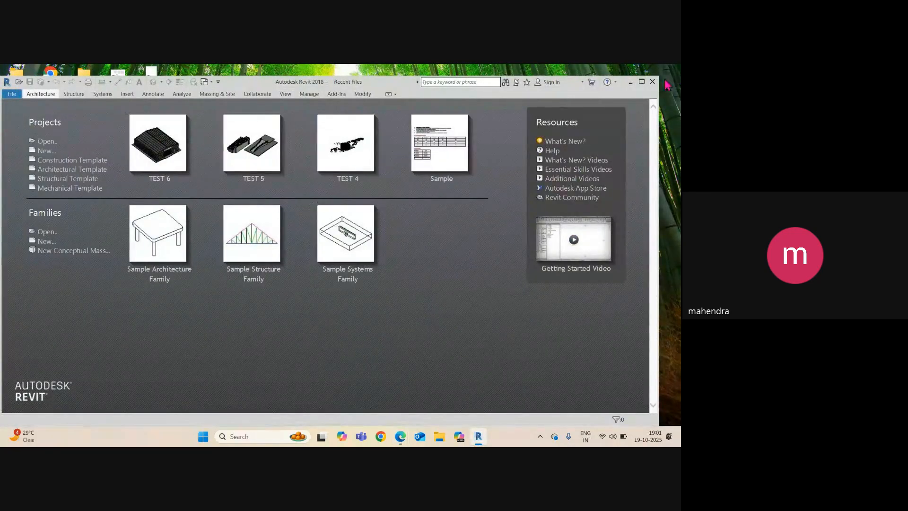
{"action": "left_click", "coordinate": [642, 81]}
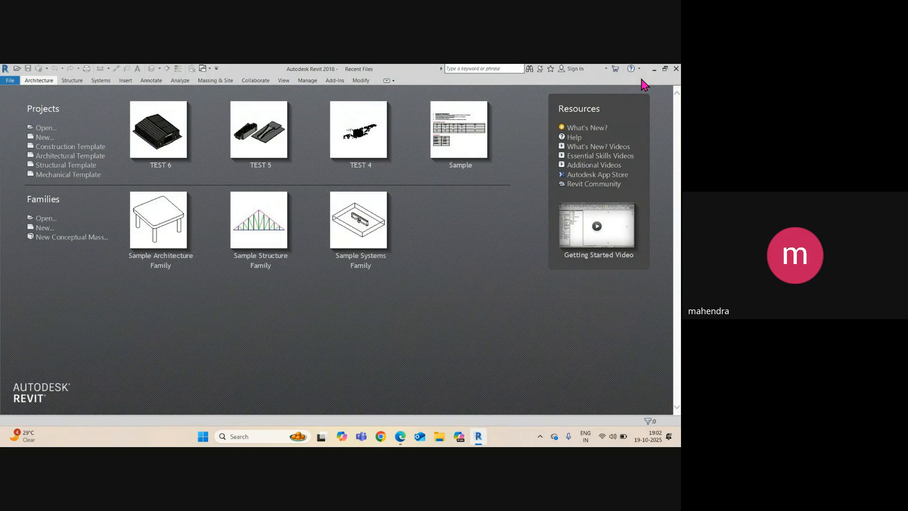
{"action": "left_click", "coordinate": [161, 142]}
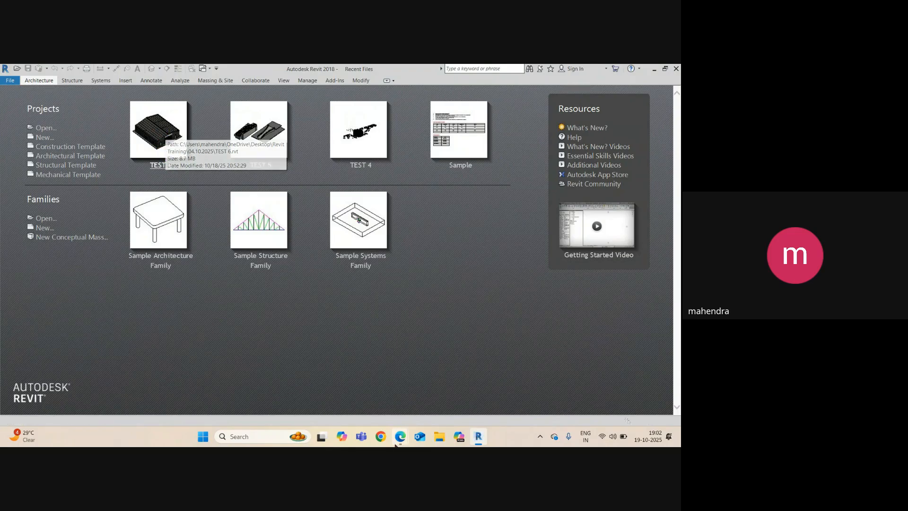
{"action": "mouse_move", "coordinate": [404, 440]}
{"action": "left_click", "coordinate": [352, 392]}
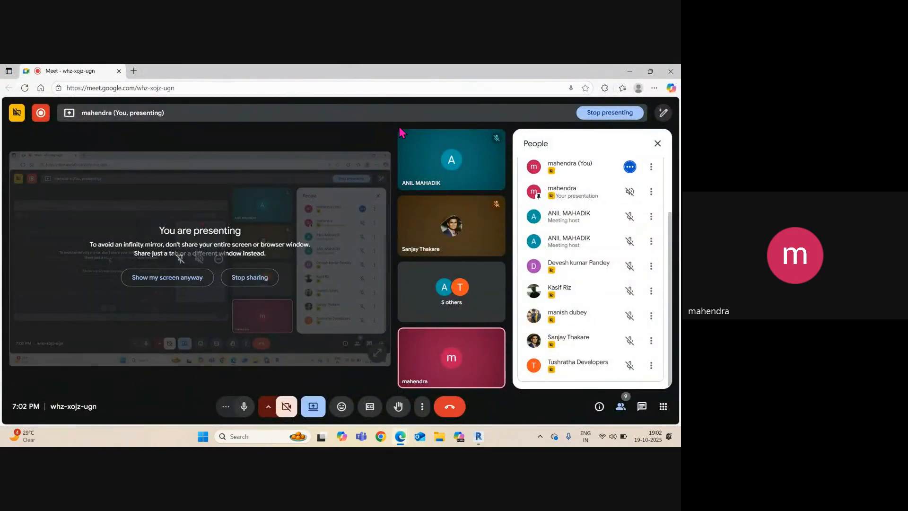
{"action": "left_click", "coordinate": [626, 68]}
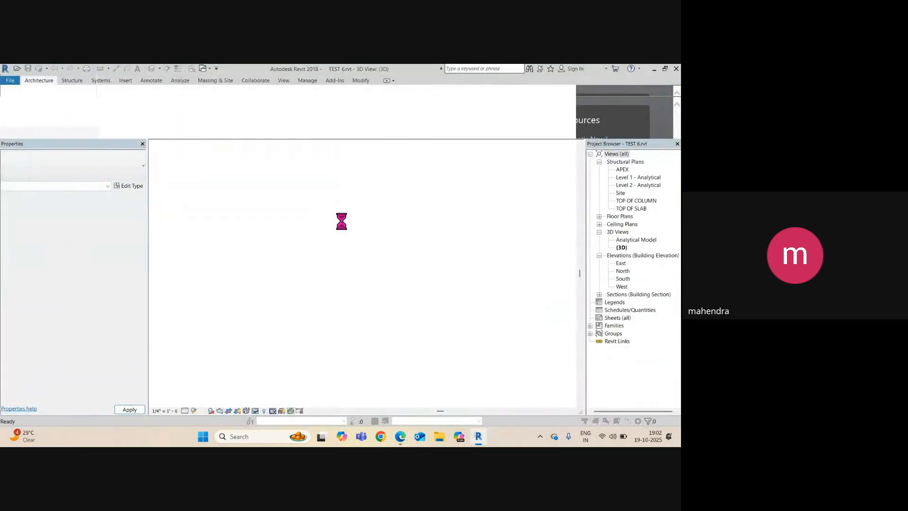
Open the TOP OF SLAB structural plan of the warehouse project
{"action": "scroll", "coordinate": [498, 365], "scroll_direction": "up", "scroll_amount": 2}
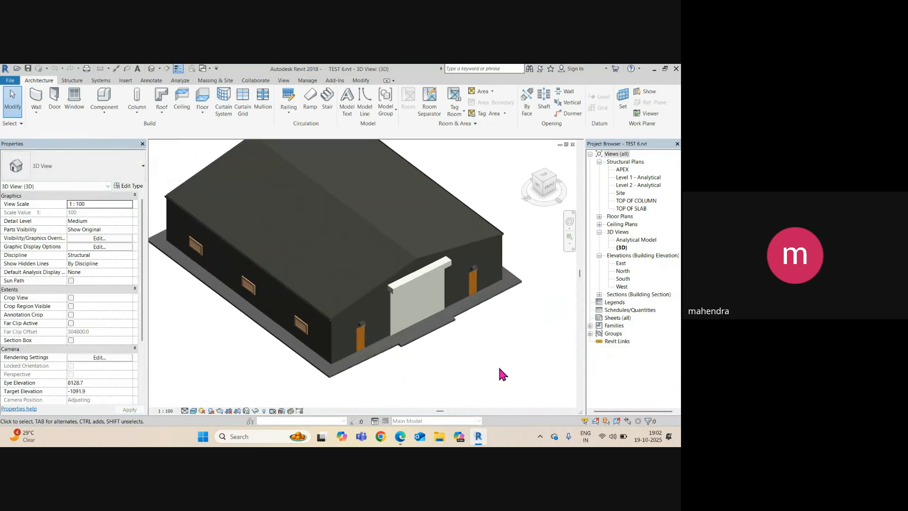
{"action": "middle_click_drag", "start_coordinate": [497, 364], "coordinate": [456, 368]}
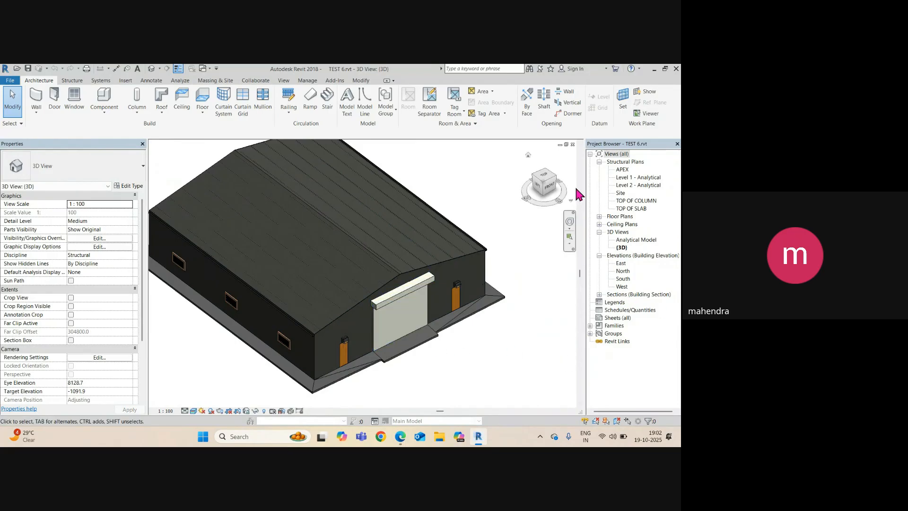
{"action": "left_click", "coordinate": [632, 209]}
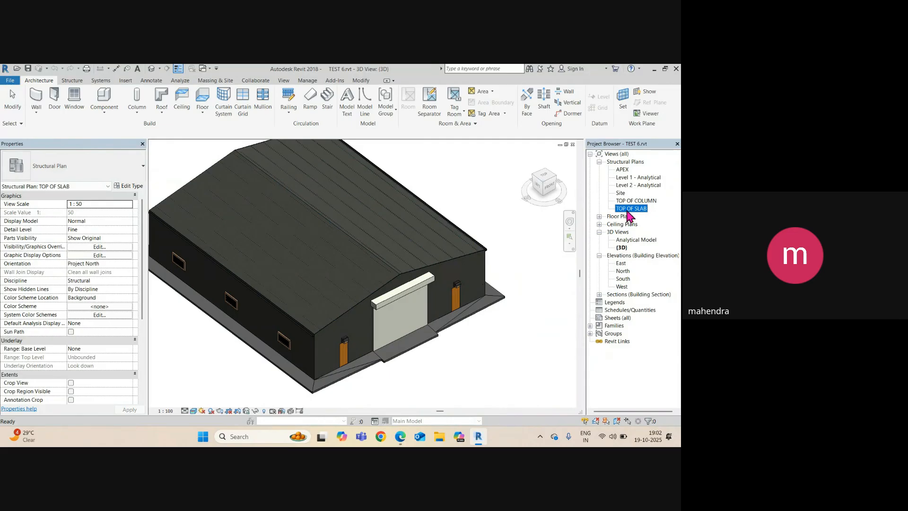
{"action": "double_click", "coordinate": [628, 210]}
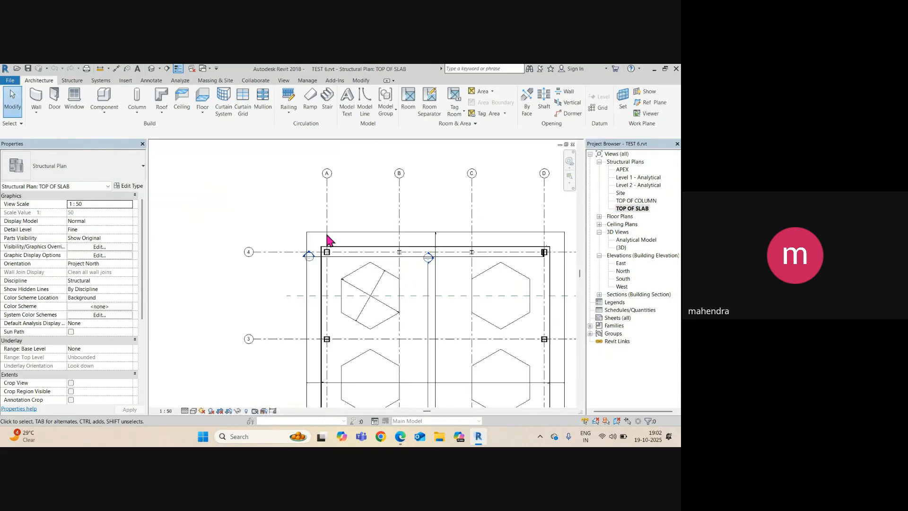
Hide the whole category of section marks in the TOP OF SLAB plan, using the section line beside grid 4
{"action": "scroll", "coordinate": [327, 235], "scroll_direction": "up", "scroll_amount": 3}
{"action": "scroll", "coordinate": [356, 263], "scroll_direction": "down", "scroll_amount": 4}
{"action": "middle_click_drag", "start_coordinate": [395, 288], "coordinate": [272, 218]}
{"action": "left_click", "coordinate": [342, 176]}
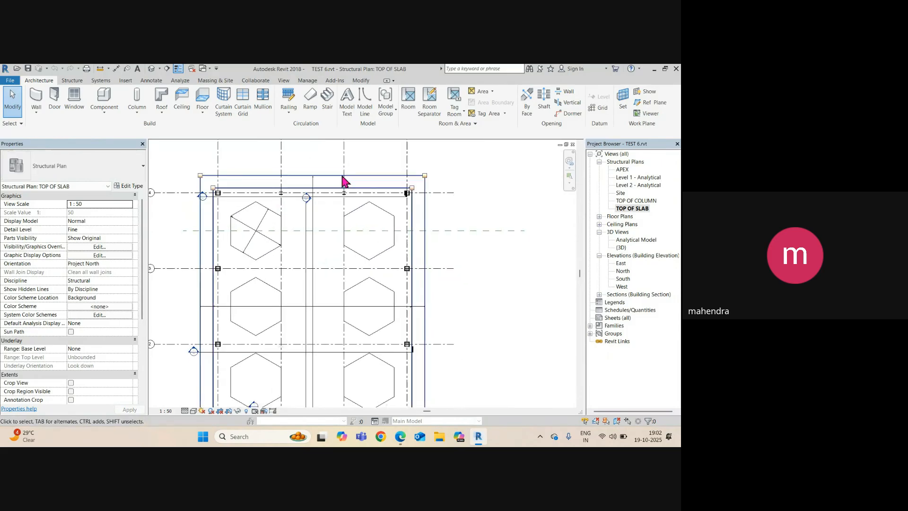
{"action": "scroll", "coordinate": [332, 260], "scroll_direction": "down", "scroll_amount": 2}
{"action": "middle_click_drag", "start_coordinate": [304, 273], "coordinate": [341, 303]}
{"action": "scroll", "coordinate": [259, 234], "scroll_direction": "up", "scroll_amount": 1}
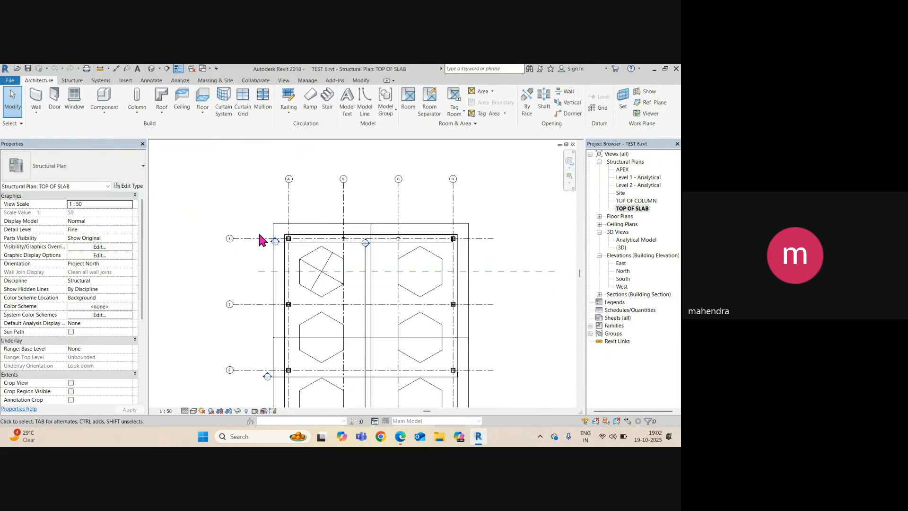
{"action": "scroll", "coordinate": [278, 239], "scroll_direction": "up", "scroll_amount": 2}
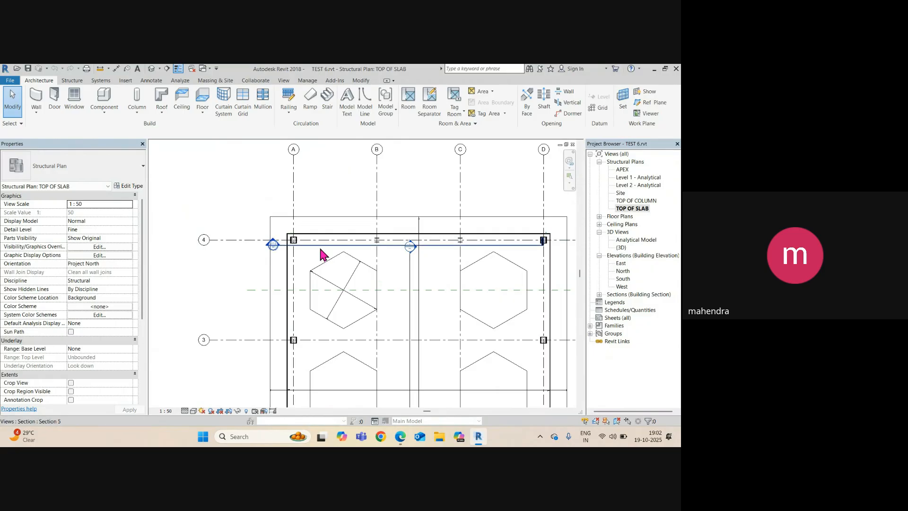
{"action": "right_click", "coordinate": [319, 245]}
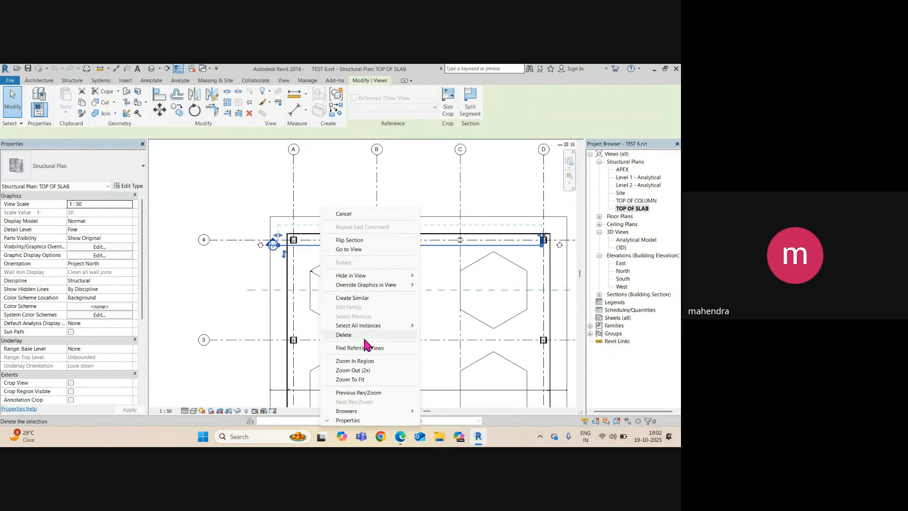
{"action": "mouse_move", "coordinate": [351, 276]}
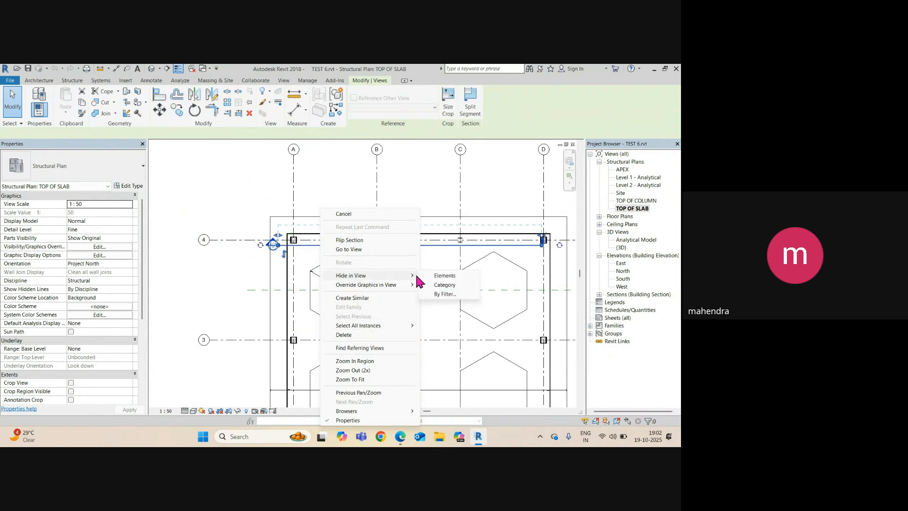
{"action": "left_click", "coordinate": [451, 286]}
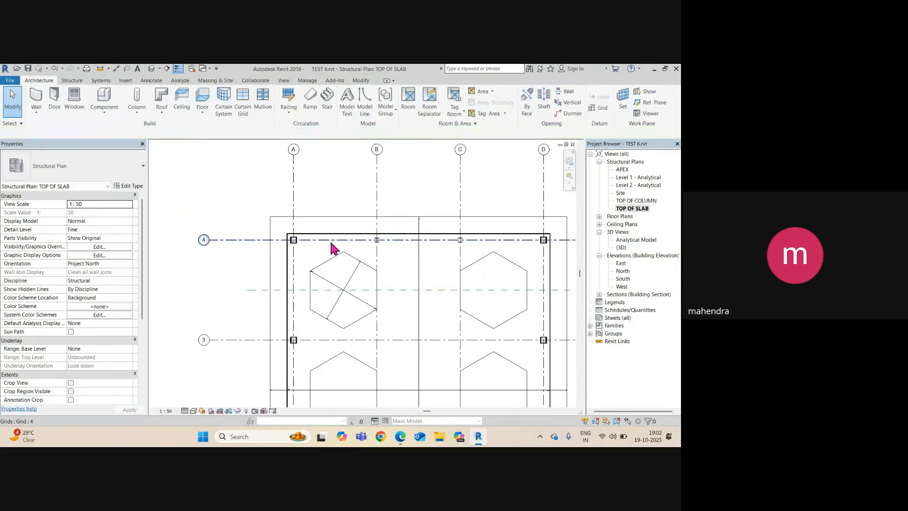
Remove the slab's One Way Slab span direction symbol from the TOP OF SLAB plan
{"action": "scroll", "coordinate": [426, 203], "scroll_direction": "down", "scroll_amount": 3}
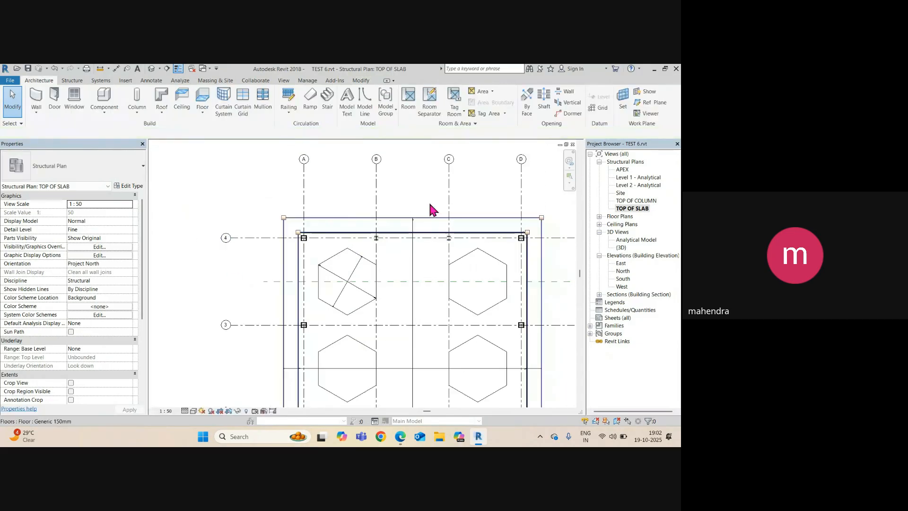
{"action": "left_click", "coordinate": [416, 261]}
{"action": "key", "text": "Escape"}
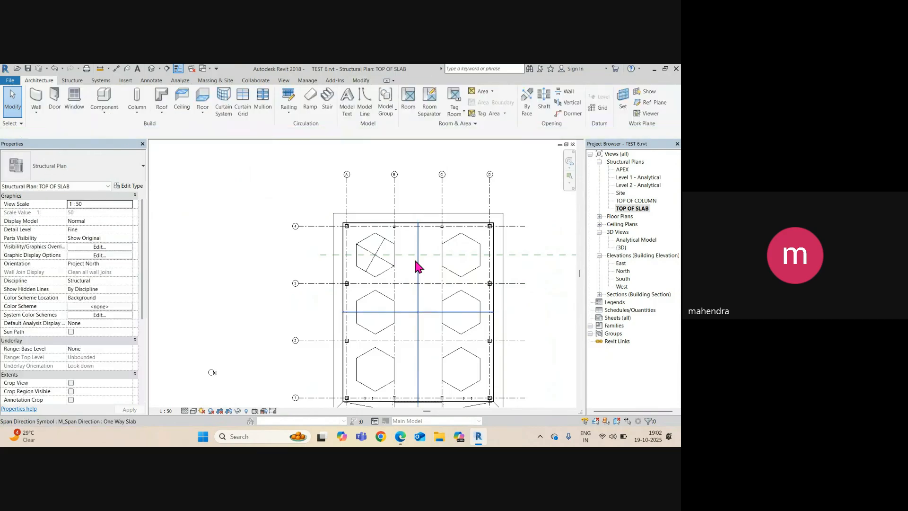
{"action": "left_click", "coordinate": [419, 260]}
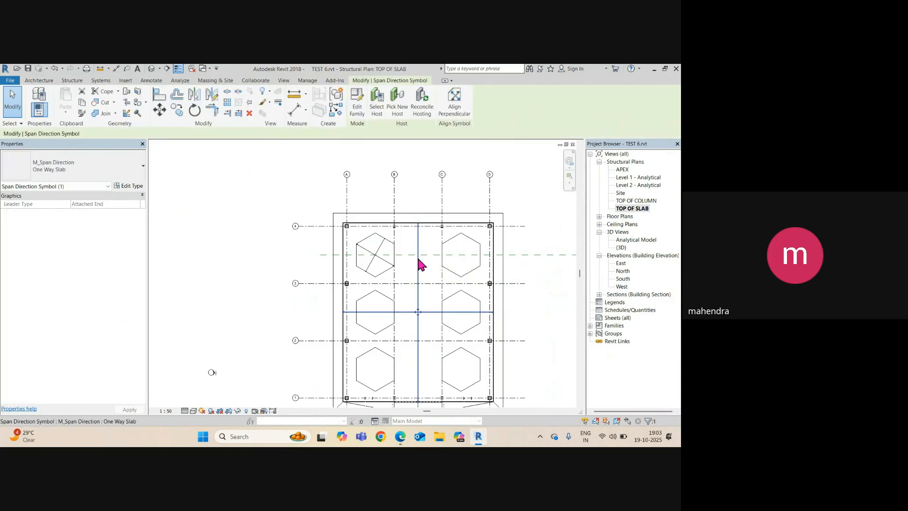
{"action": "key", "text": "Escape"}
Pull the bubbles of the lettered grids A–D and the numbered grids closer to the building outline
{"action": "scroll", "coordinate": [369, 282], "scroll_direction": "up", "scroll_amount": 1}
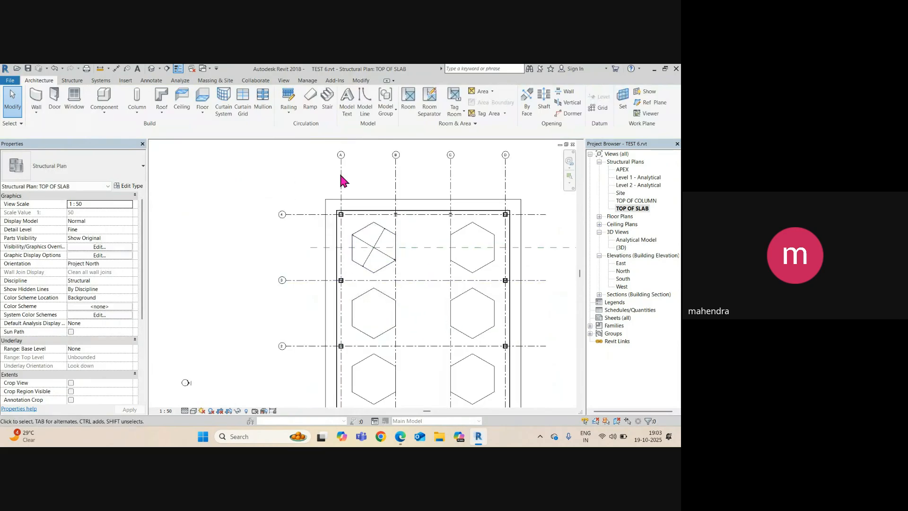
{"action": "scroll", "coordinate": [274, 183], "scroll_direction": "up", "scroll_amount": 3}
{"action": "left_click", "coordinate": [277, 170]}
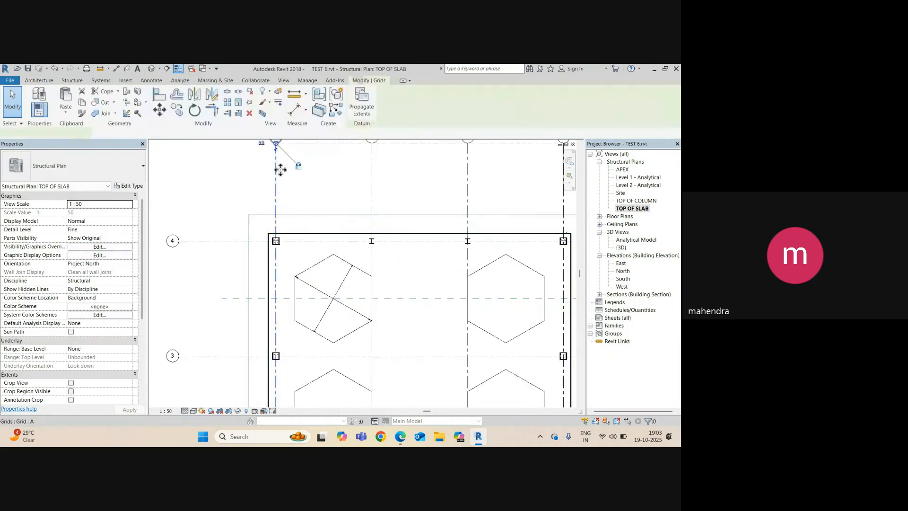
{"action": "middle_click_drag", "start_coordinate": [281, 169], "coordinate": [281, 195]}
{"action": "left_click_drag", "start_coordinate": [277, 169], "coordinate": [278, 201]}
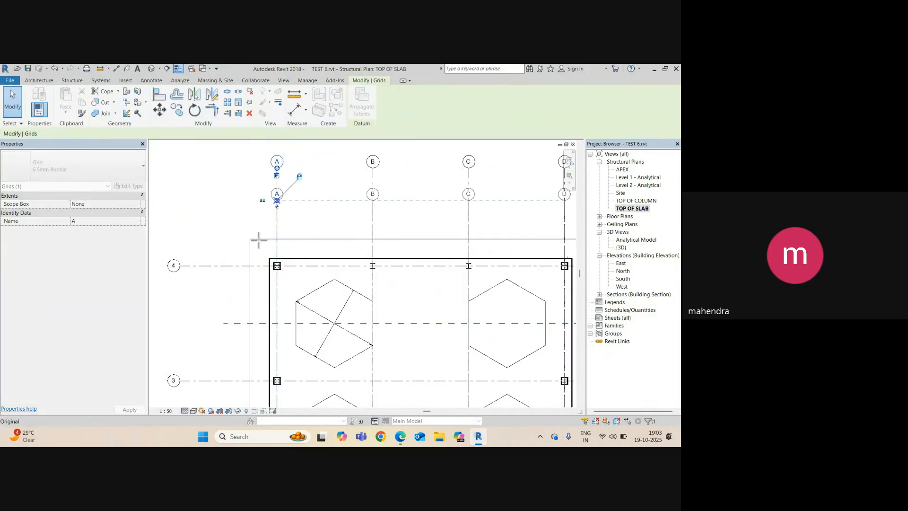
{"action": "left_click", "coordinate": [207, 267]}
{"action": "middle_click_drag", "start_coordinate": [207, 266], "coordinate": [258, 225]}
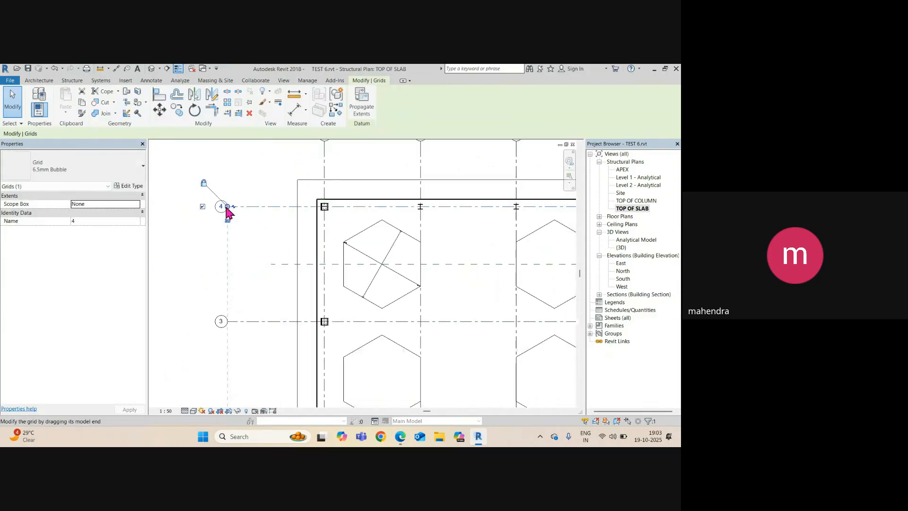
{"action": "left_click_drag", "start_coordinate": [227, 208], "coordinate": [257, 213]}
Place a continuous aligned dimension string across grids A, B, C and D between the bubbles and the slab edge
{"action": "middle_click_drag", "start_coordinate": [309, 211], "coordinate": [236, 259]}
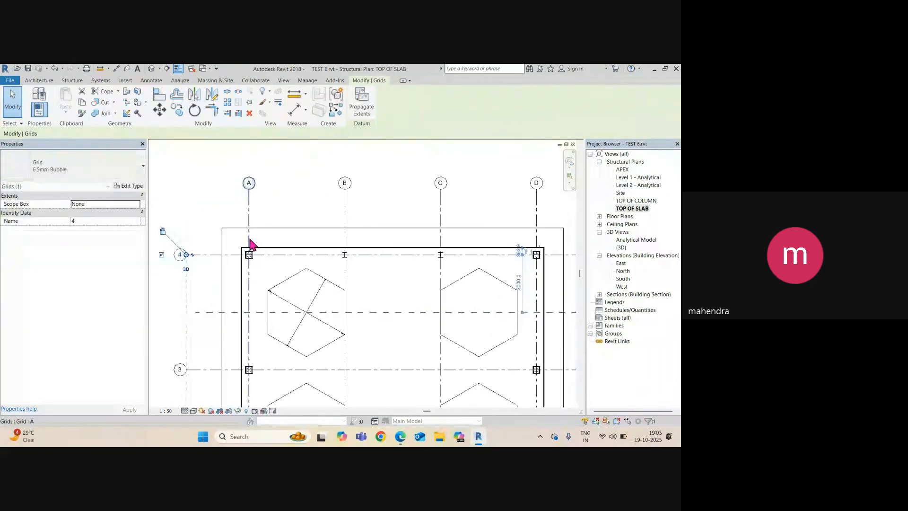
{"action": "scroll", "coordinate": [253, 219], "scroll_direction": "up", "scroll_amount": 2}
{"action": "left_click", "coordinate": [251, 218]}
{"action": "key", "text": "d"}
{"action": "key", "text": "i"}
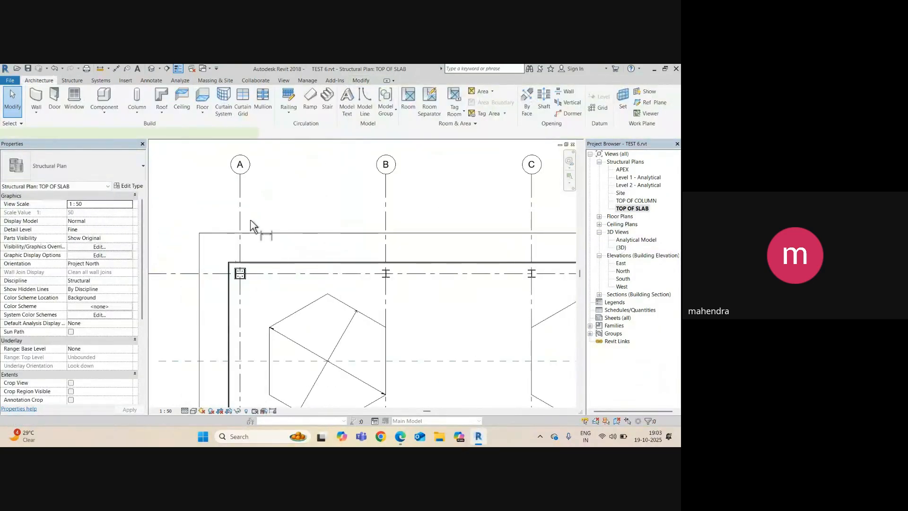
{"action": "left_click", "coordinate": [239, 195]}
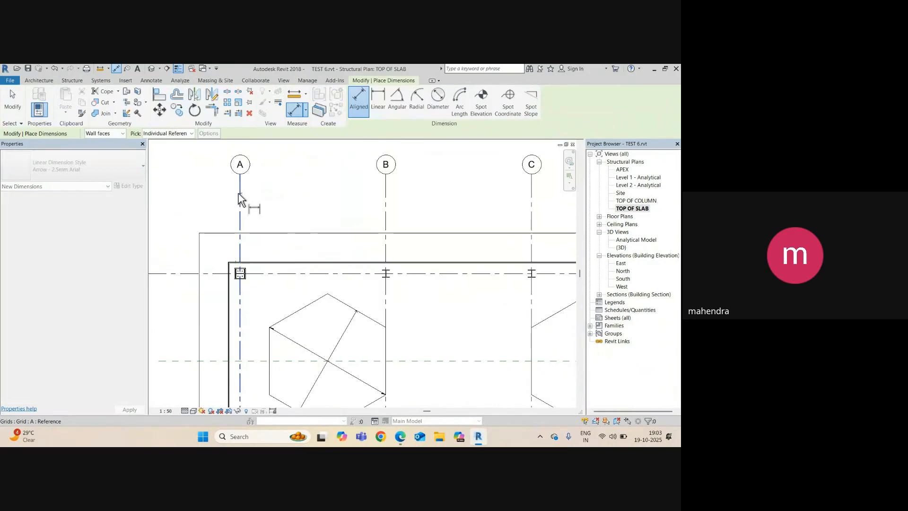
{"action": "left_click", "coordinate": [384, 197]}
{"action": "middle_click_drag", "start_coordinate": [424, 203], "coordinate": [358, 205]}
{"action": "left_click", "coordinate": [464, 196]}
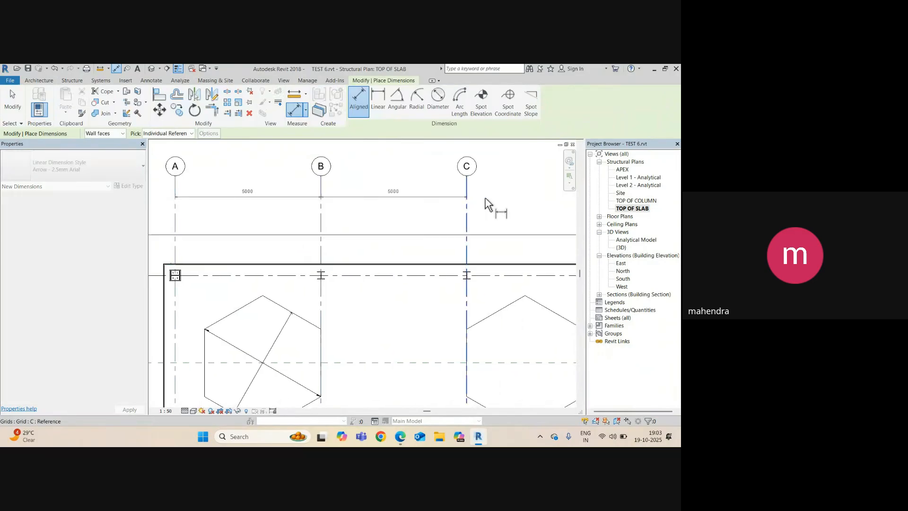
{"action": "middle_click_drag", "start_coordinate": [499, 201], "coordinate": [297, 199]}
{"action": "left_click", "coordinate": [410, 198]}
{"action": "left_click", "coordinate": [549, 198]}
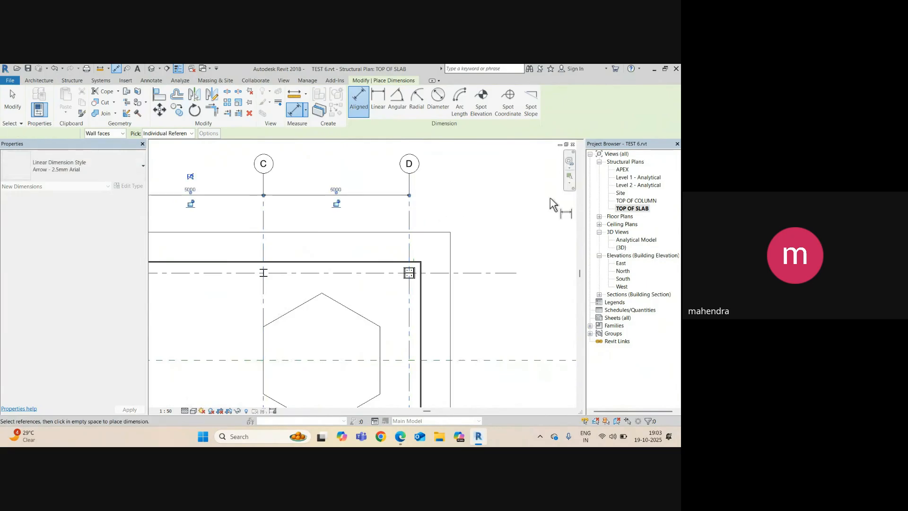
{"action": "scroll", "coordinate": [550, 198], "scroll_direction": "down", "scroll_amount": 2}
{"action": "key", "text": "Escape"}
{"action": "key", "text": "Escape"}
Examine the arrowheads of the lettered grids' dimension string, ending at its start on grid A
{"action": "scroll", "coordinate": [239, 226], "scroll_direction": "up", "scroll_amount": 3}
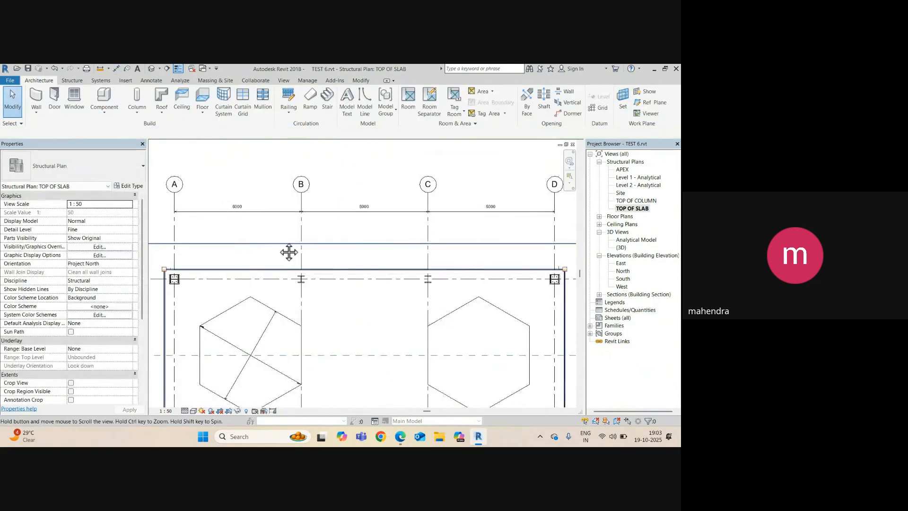
{"action": "middle_click_drag", "start_coordinate": [278, 198], "coordinate": [295, 214]}
{"action": "scroll", "coordinate": [319, 187], "scroll_direction": "up", "scroll_amount": 2}
{"action": "left_click", "coordinate": [321, 185]}
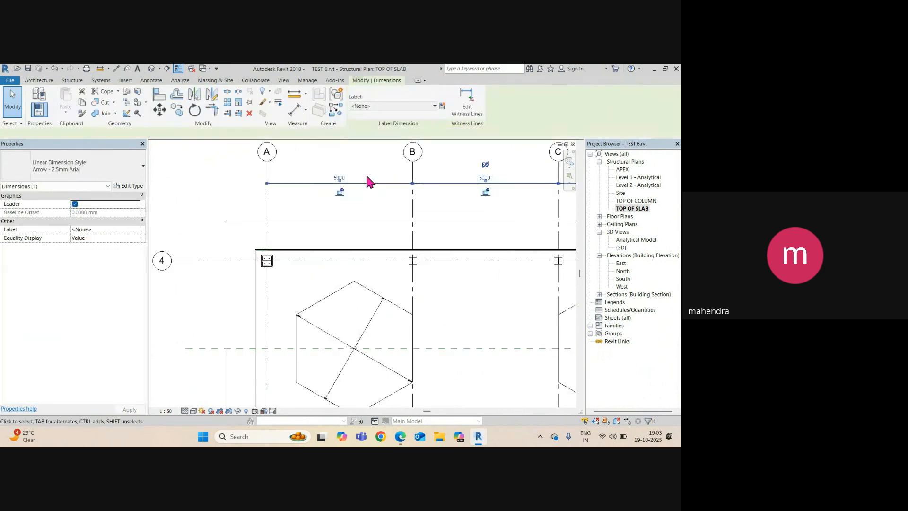
{"action": "scroll", "coordinate": [367, 180], "scroll_direction": "up", "scroll_amount": 2}
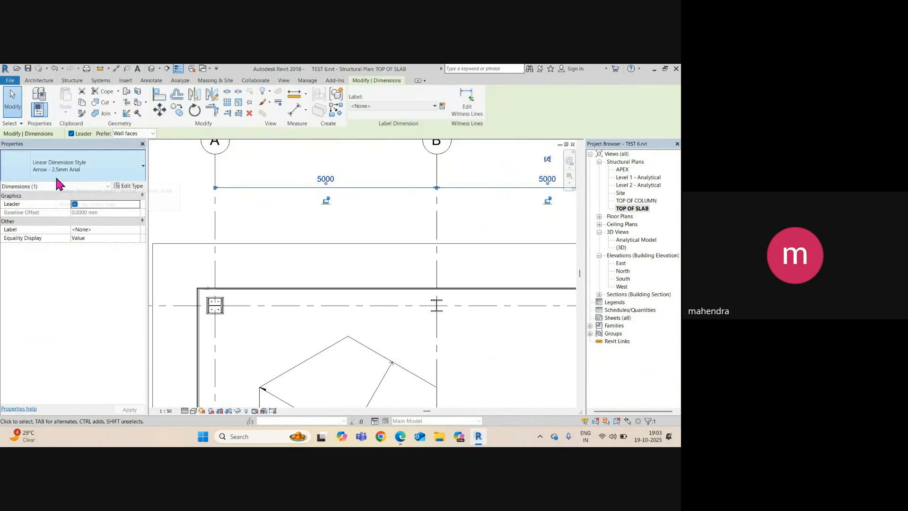
{"action": "scroll", "coordinate": [223, 182], "scroll_direction": "up", "scroll_amount": 3}
{"action": "left_click", "coordinate": [224, 188]}
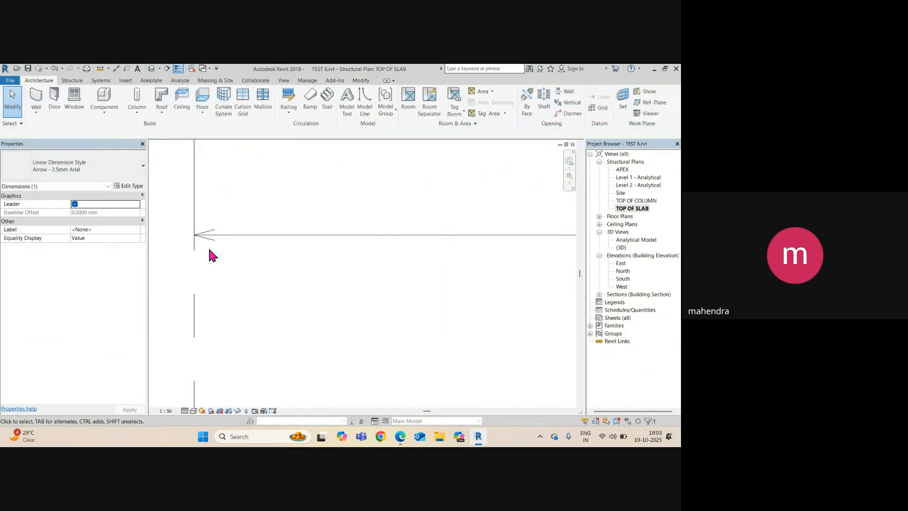
Duplicate the type of the lettered grids' dimension string as Arrow - 2.5mm Arial STR
{"action": "left_click", "coordinate": [263, 235]}
{"action": "scroll", "coordinate": [263, 237], "scroll_direction": "down", "scroll_amount": 2}
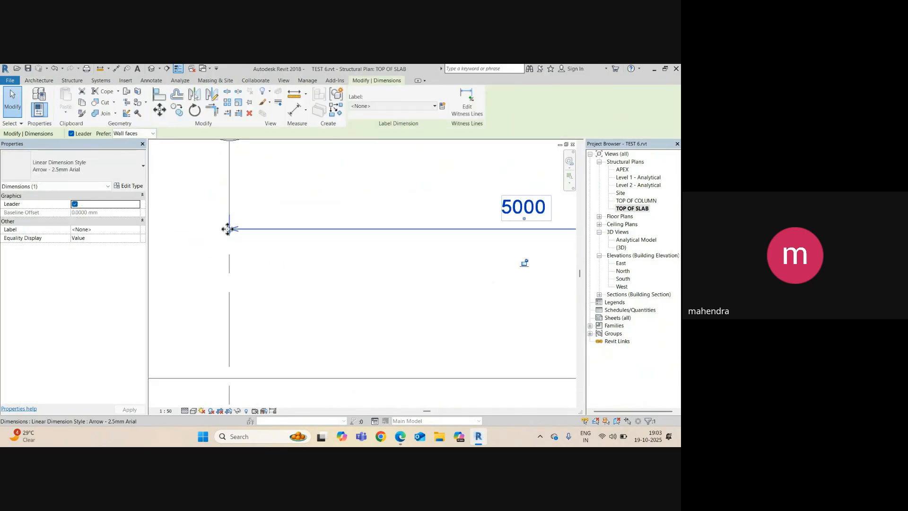
{"action": "left_click", "coordinate": [136, 187]}
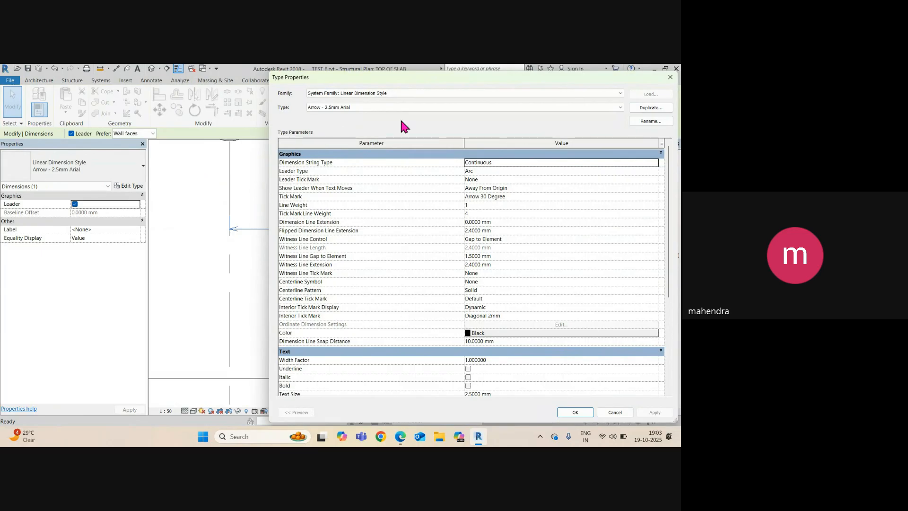
{"action": "left_click", "coordinate": [658, 108]}
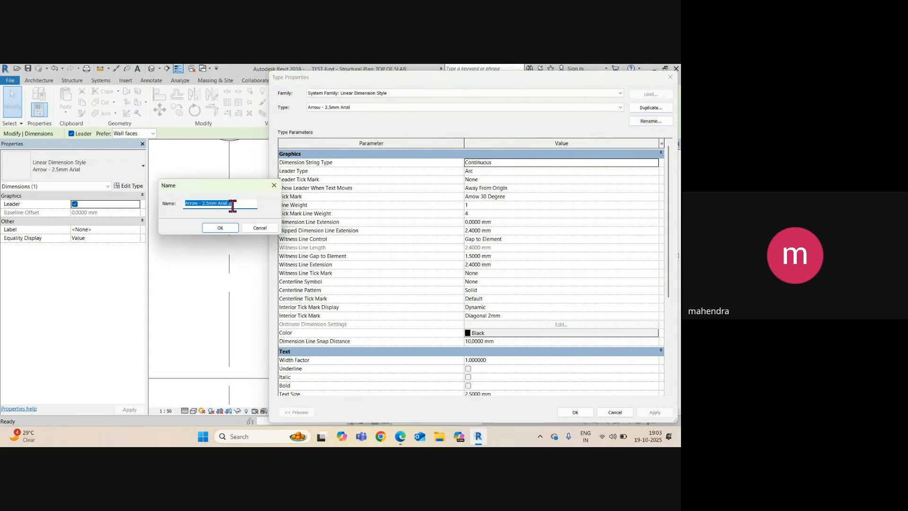
{"action": "double_click", "coordinate": [230, 204]}
{"action": "type", "text": "STR"}
{"action": "left_click", "coordinate": [226, 229]}
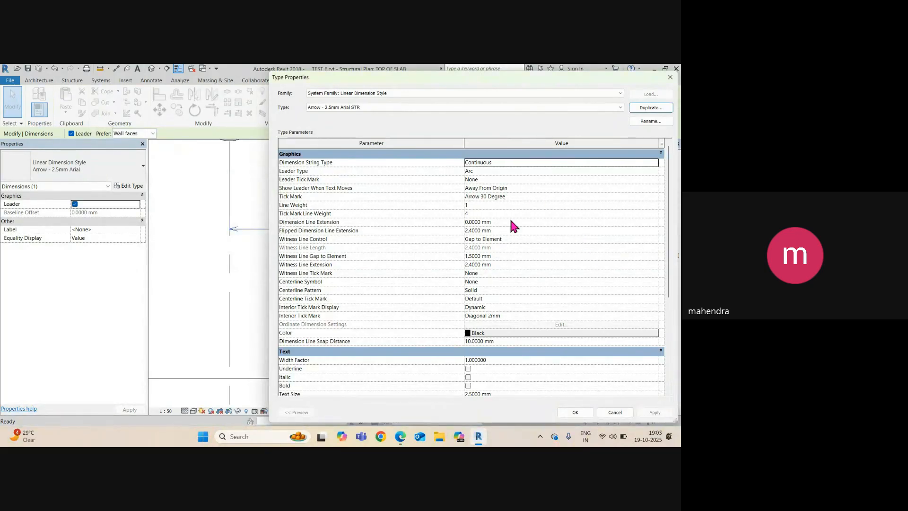
Set the tick mark of the Arrow - 2.5mm Arial STR type to Arrow Filled 30 Degree - Large
{"action": "left_click_drag", "start_coordinate": [468, 84], "coordinate": [340, 78]}
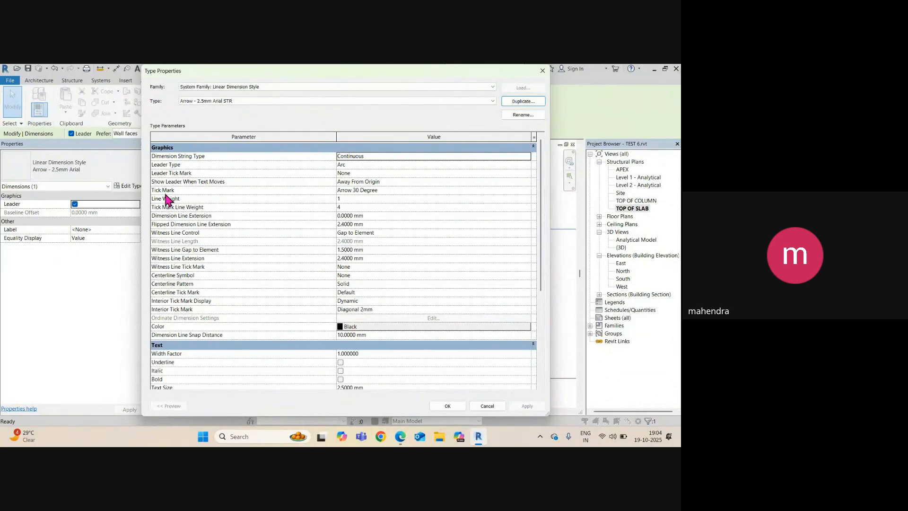
{"action": "left_click", "coordinate": [416, 190]}
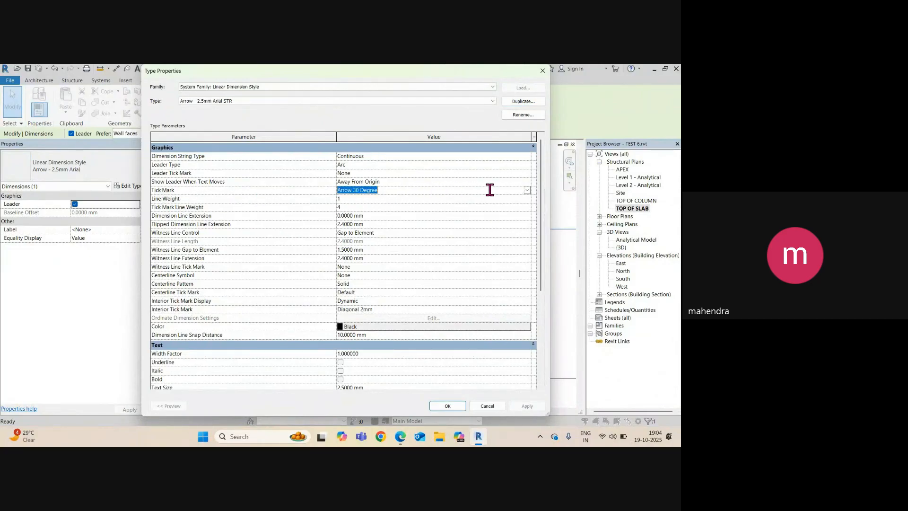
{"action": "left_click", "coordinate": [527, 190]}
{"action": "scroll", "coordinate": [391, 229], "scroll_direction": "down", "scroll_amount": 2}
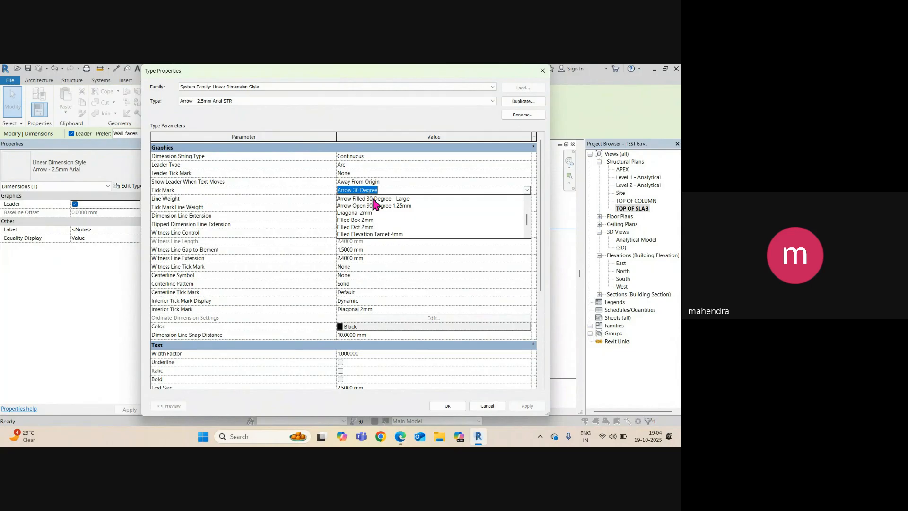
{"action": "left_click", "coordinate": [374, 198]}
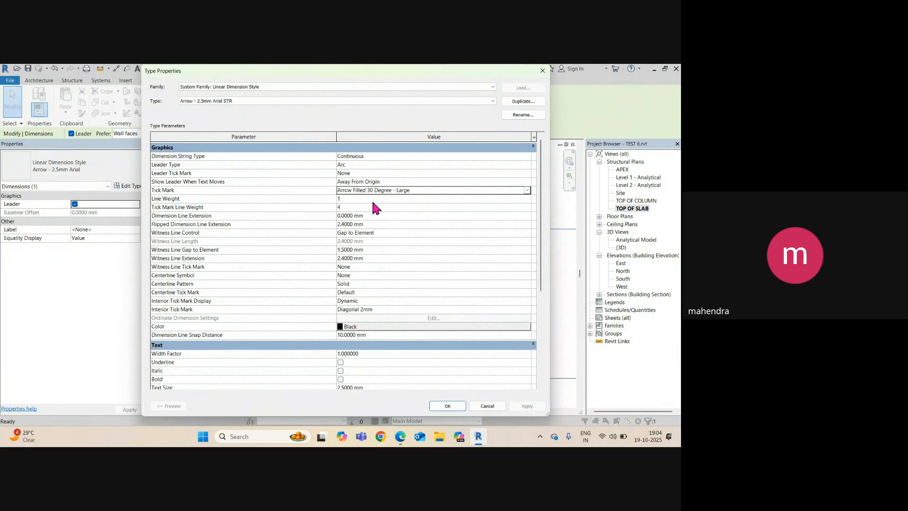
{"action": "left_click", "coordinate": [447, 406]}
{"action": "scroll", "coordinate": [227, 213], "scroll_direction": "up", "scroll_amount": 3}
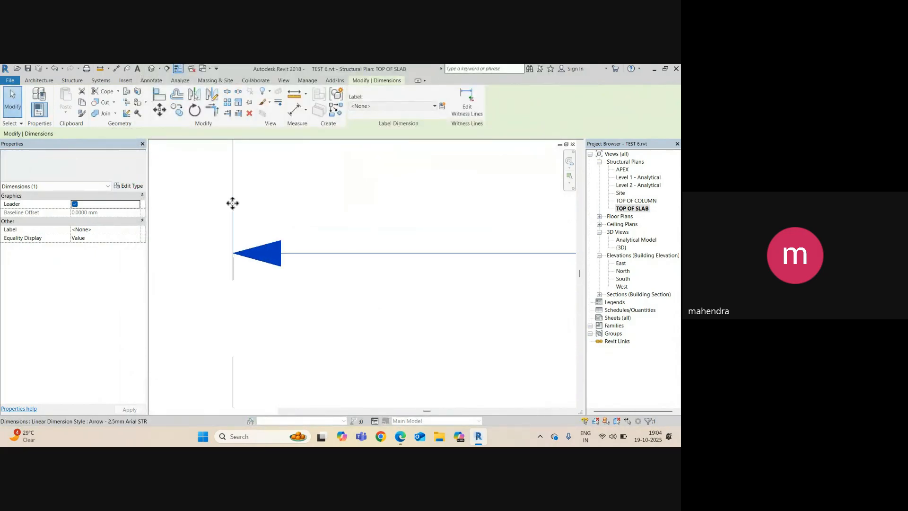
Set the tick mark of the Arrow - 2.5mm Arial STR type to Arrow Filled 30 Degree
{"action": "left_click", "coordinate": [128, 186]}
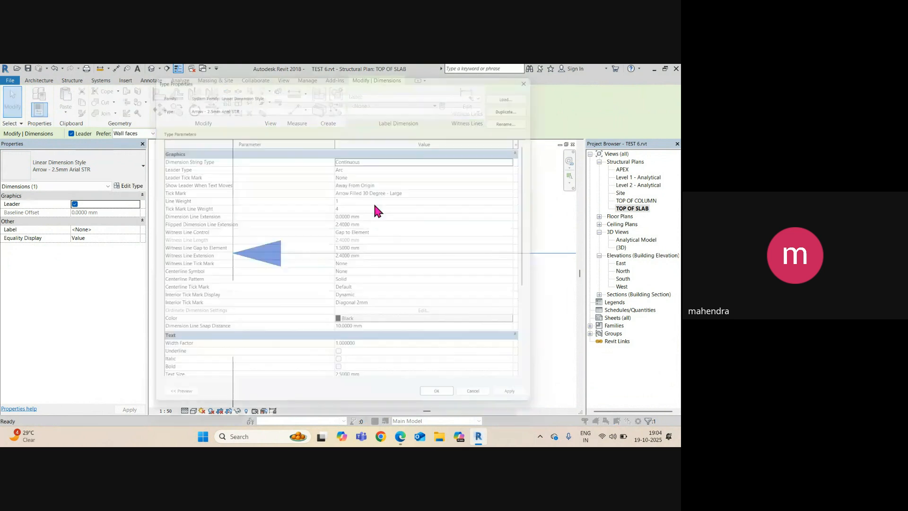
{"action": "left_click", "coordinate": [457, 189]}
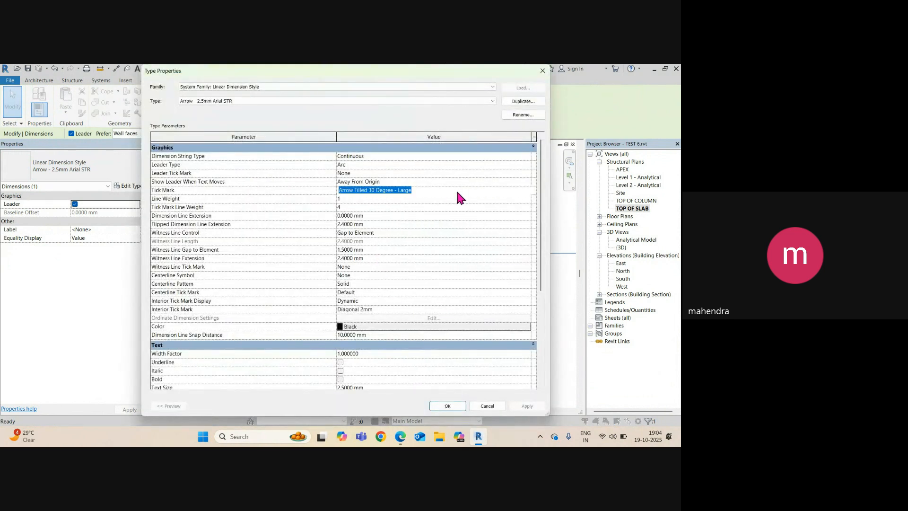
{"action": "left_click", "coordinate": [527, 190]}
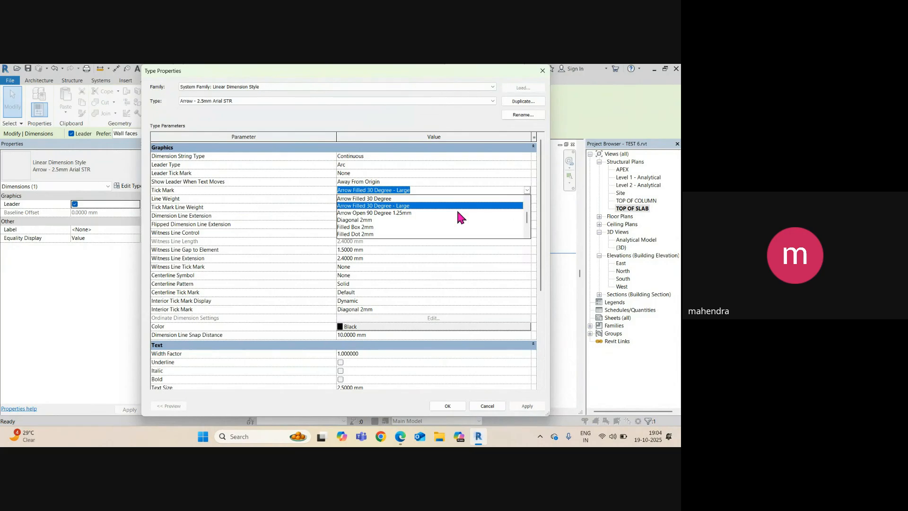
{"action": "left_click", "coordinate": [374, 198]}
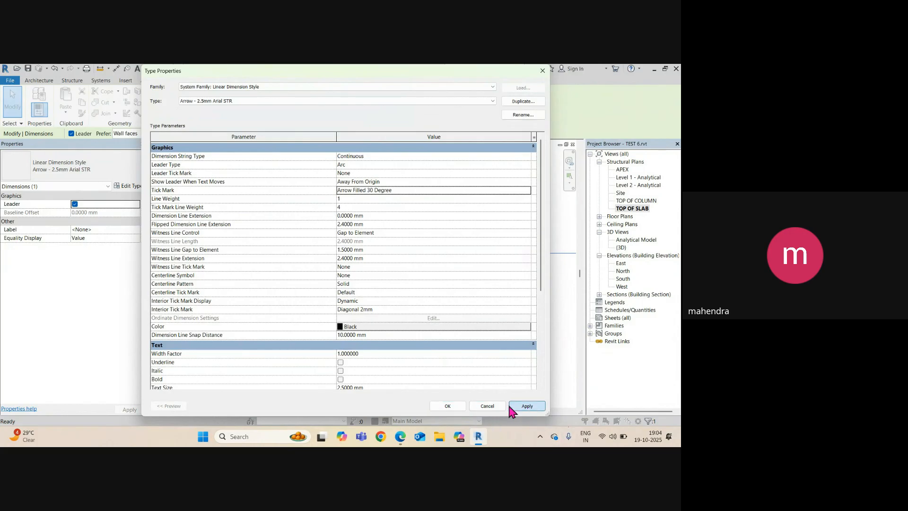
{"action": "left_click", "coordinate": [527, 406]}
{"action": "left_click", "coordinate": [445, 406]}
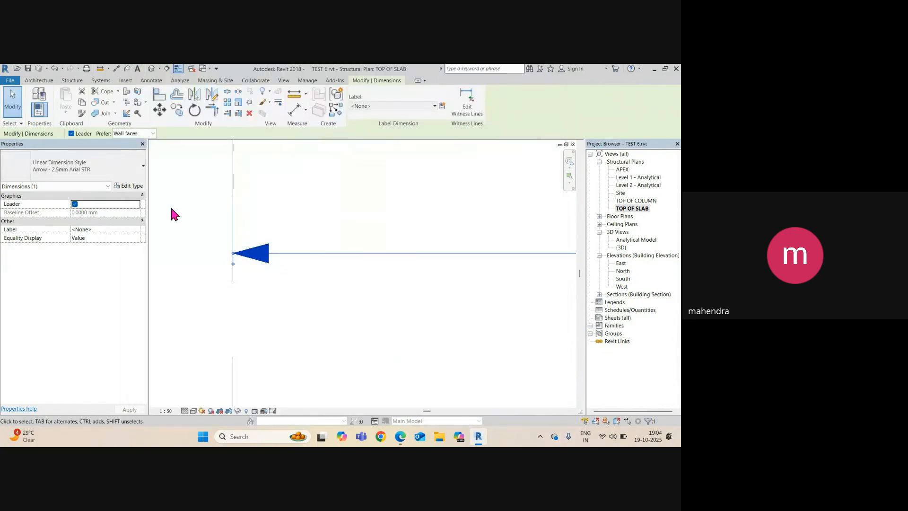
{"action": "scroll", "coordinate": [227, 265], "scroll_direction": "down", "scroll_amount": 3}
{"action": "scroll", "coordinate": [226, 267], "scroll_direction": "down", "scroll_amount": 2}
{"action": "left_click", "coordinate": [308, 271]}
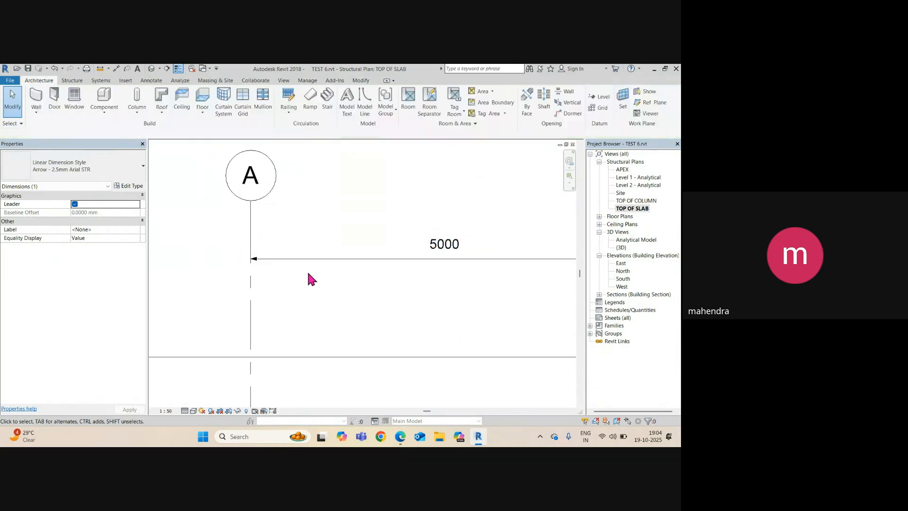
Review the graphics, text and units format parameters of the grid dimension string's type
{"action": "left_click", "coordinate": [272, 259]}
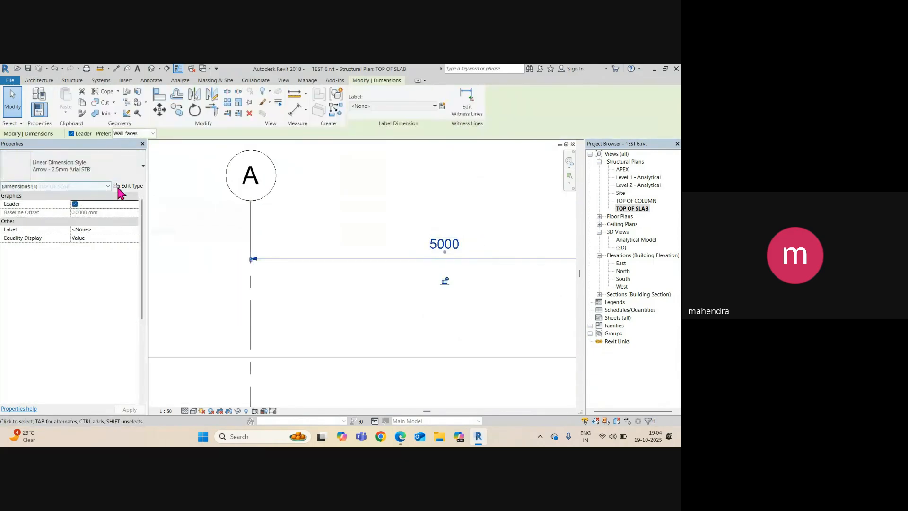
{"action": "left_click", "coordinate": [126, 187]}
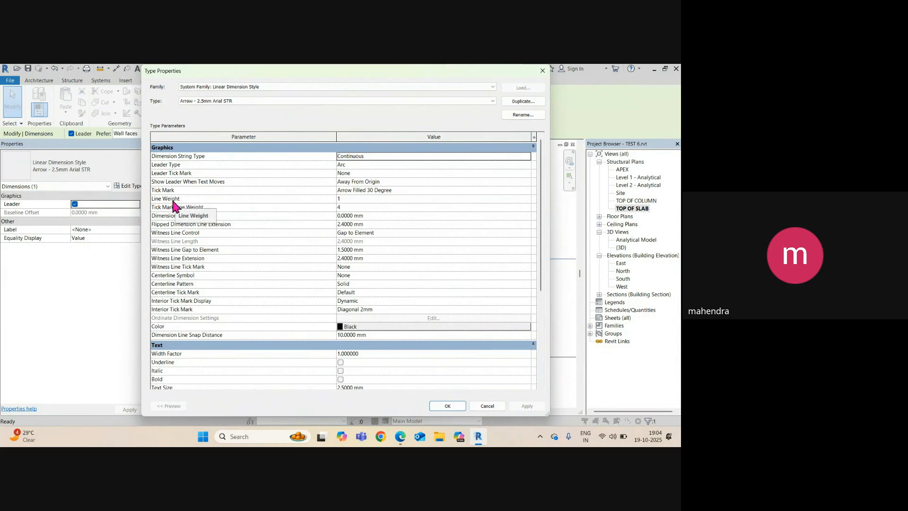
{"action": "left_click", "coordinate": [413, 192]}
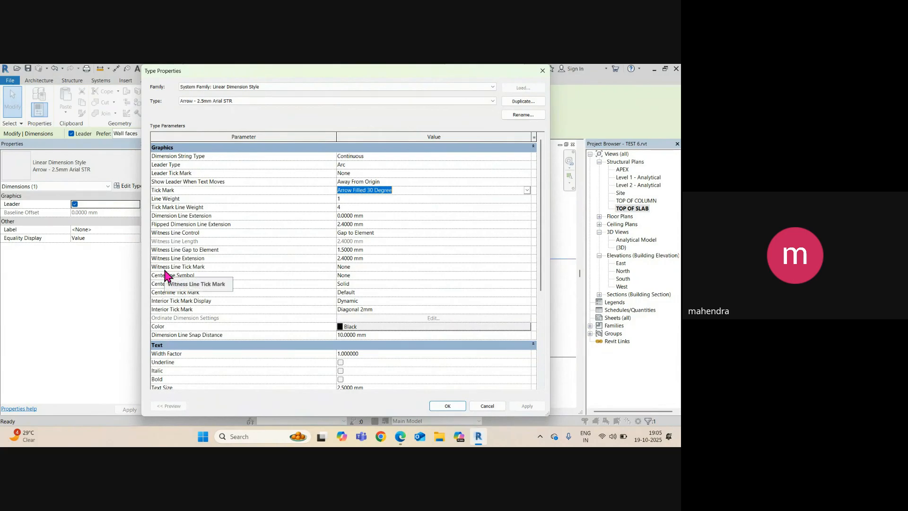
{"action": "scroll", "coordinate": [313, 297], "scroll_direction": "down", "scroll_amount": 1}
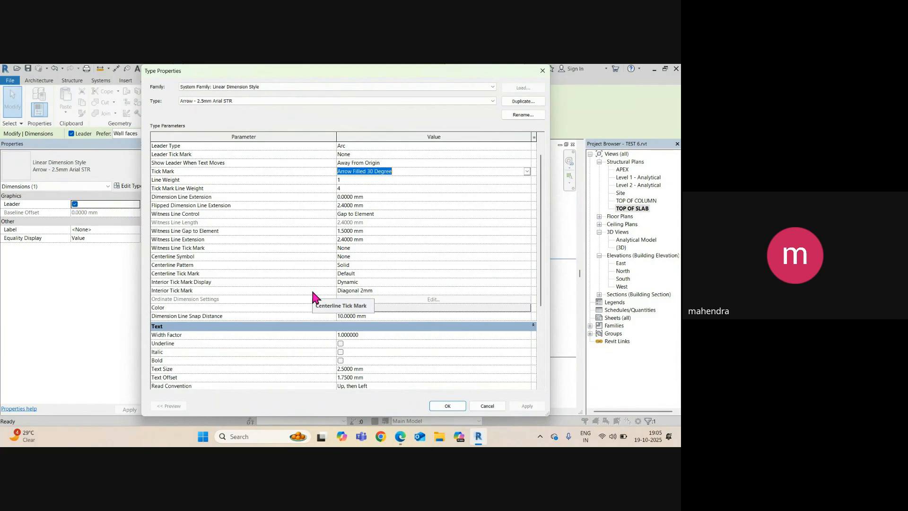
{"action": "scroll", "coordinate": [411, 285], "scroll_direction": "down", "scroll_amount": 1}
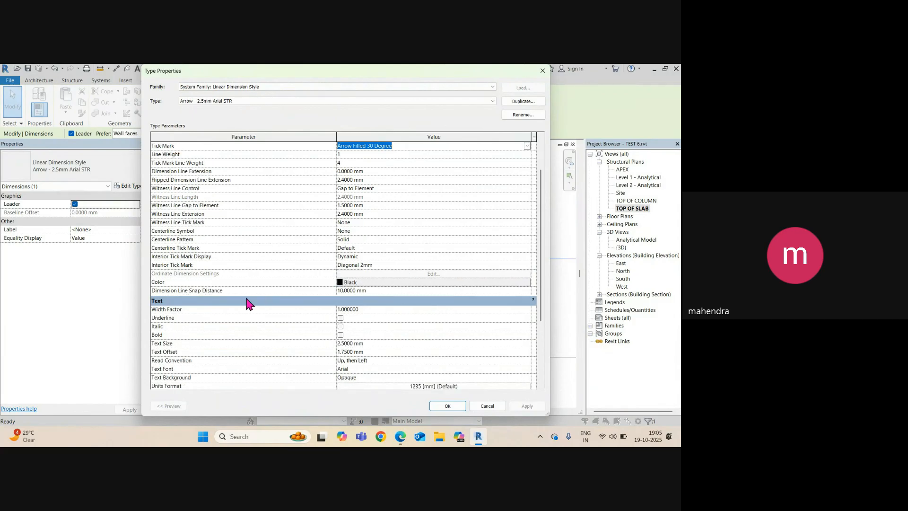
{"action": "scroll", "coordinate": [212, 250], "scroll_direction": "up", "scroll_amount": 2}
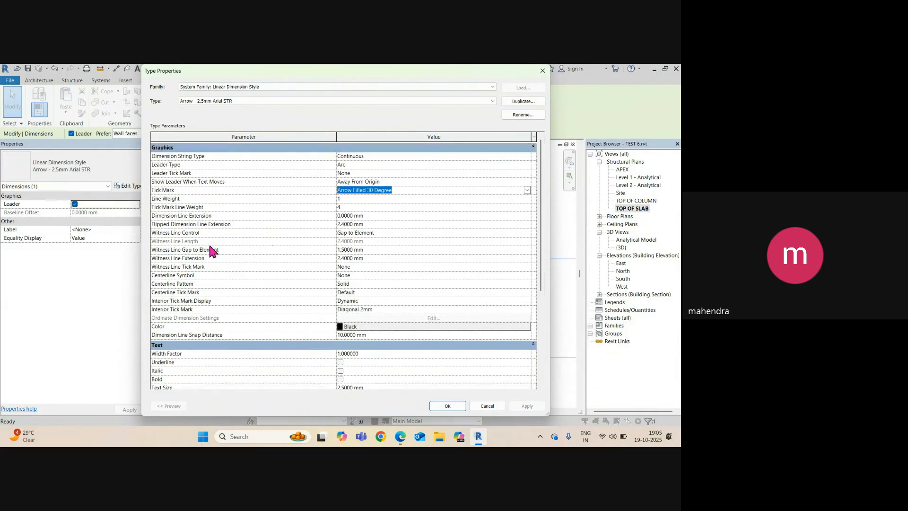
{"action": "scroll", "coordinate": [286, 225], "scroll_direction": "down", "scroll_amount": 5}
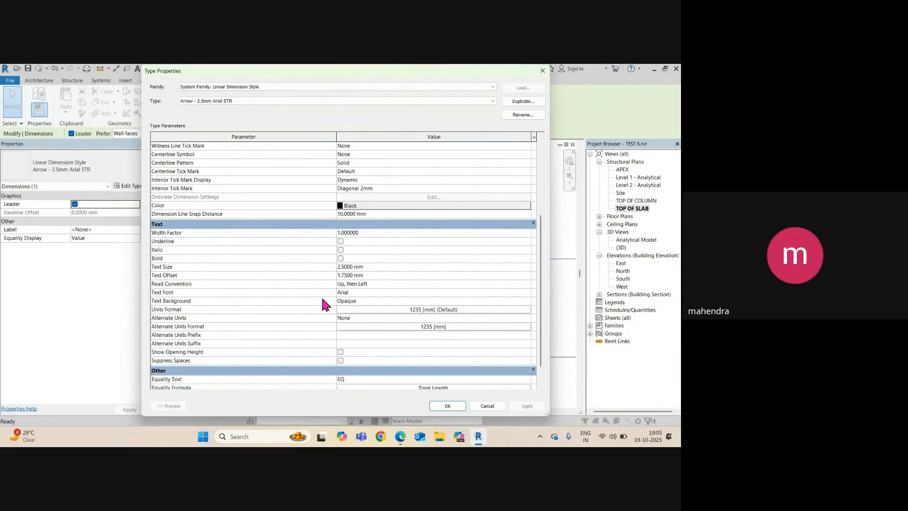
{"action": "left_click", "coordinate": [410, 311]}
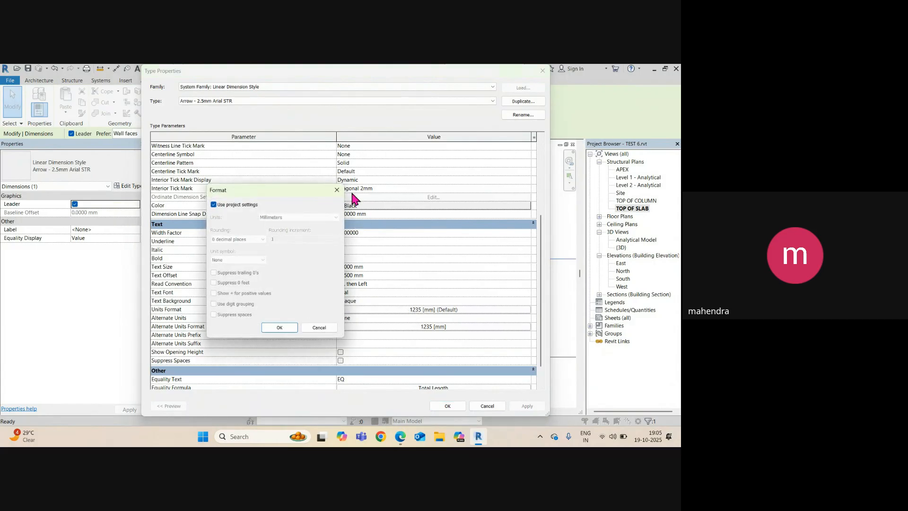
{"action": "left_click", "coordinate": [338, 191]}
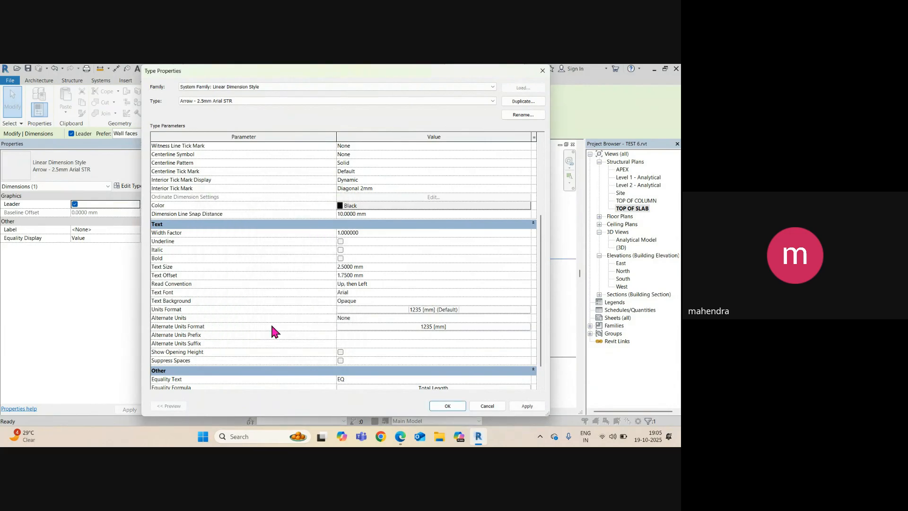
{"action": "scroll", "coordinate": [270, 364], "scroll_direction": "down", "scroll_amount": 1}
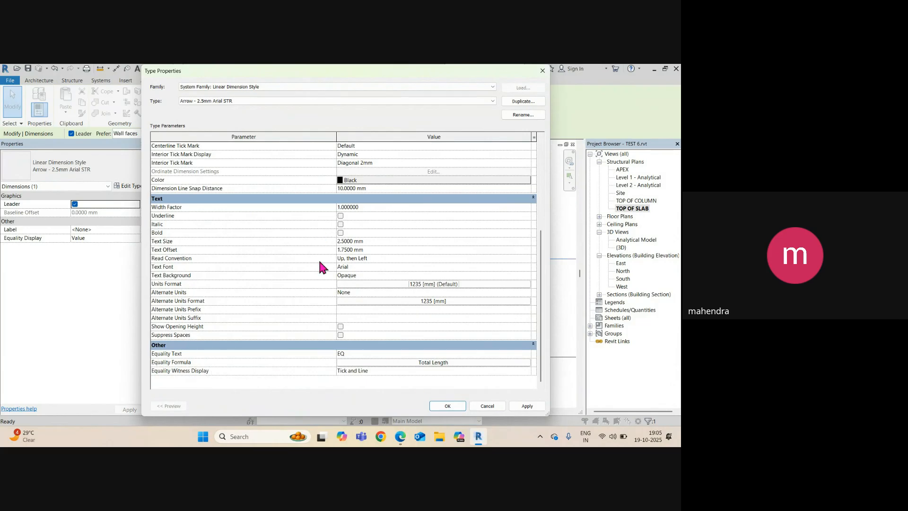
{"action": "scroll", "coordinate": [284, 229], "scroll_direction": "up", "scroll_amount": 5}
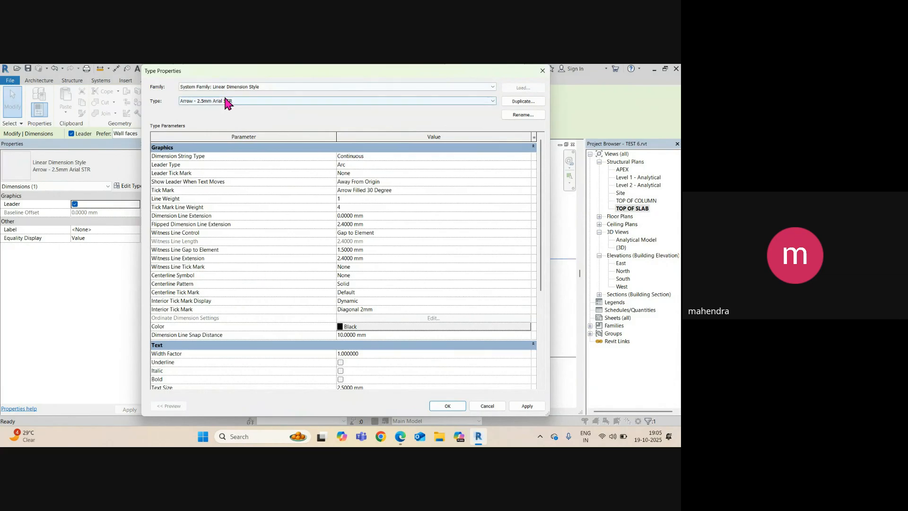
Apply the Arrow - 2.5mm Arial STR type properties with a text size of 2.5 mm
{"action": "scroll", "coordinate": [423, 251], "scroll_direction": "down", "scroll_amount": 2}
{"action": "scroll", "coordinate": [424, 251], "scroll_direction": "down", "scroll_amount": 2}
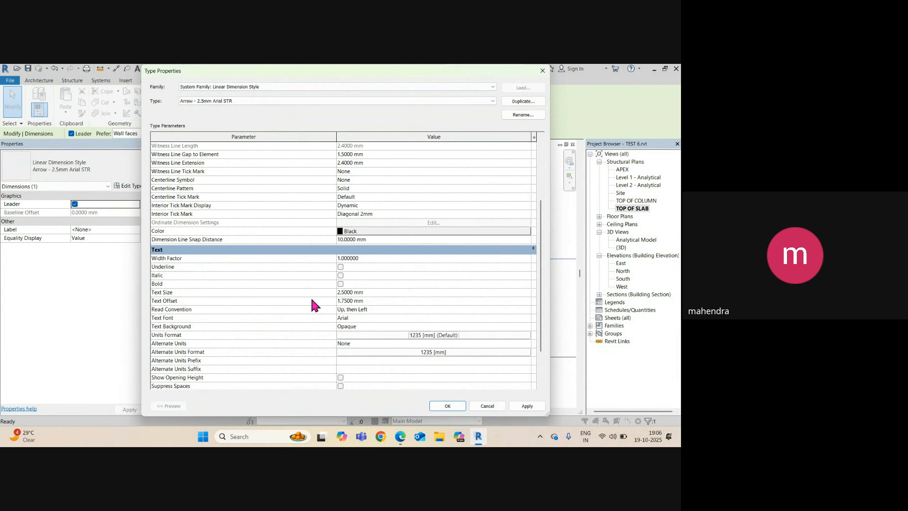
{"action": "left_click", "coordinate": [378, 292]}
{"action": "left_click", "coordinate": [527, 408]}
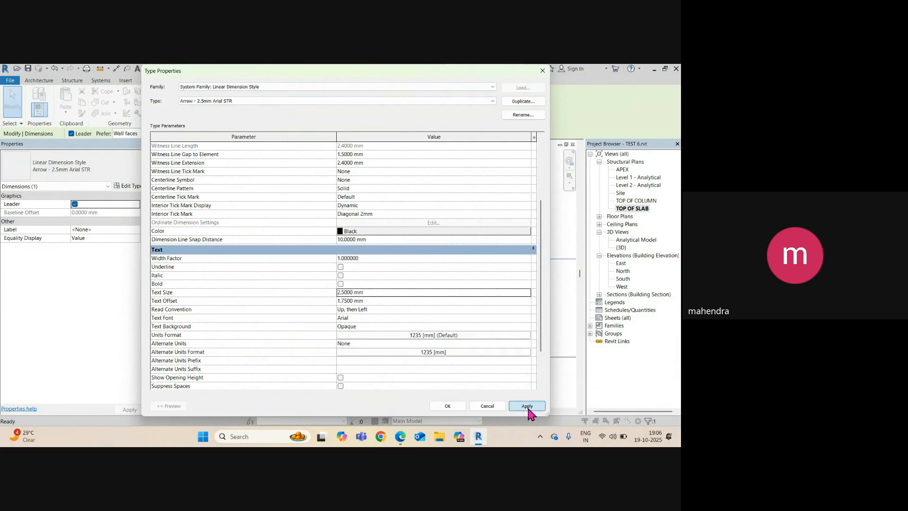
{"action": "left_click", "coordinate": [447, 405]}
Change the type of the dimension string across grids A to D to Arrow Filled - 3mm Arial
{"action": "left_click", "coordinate": [284, 239]}
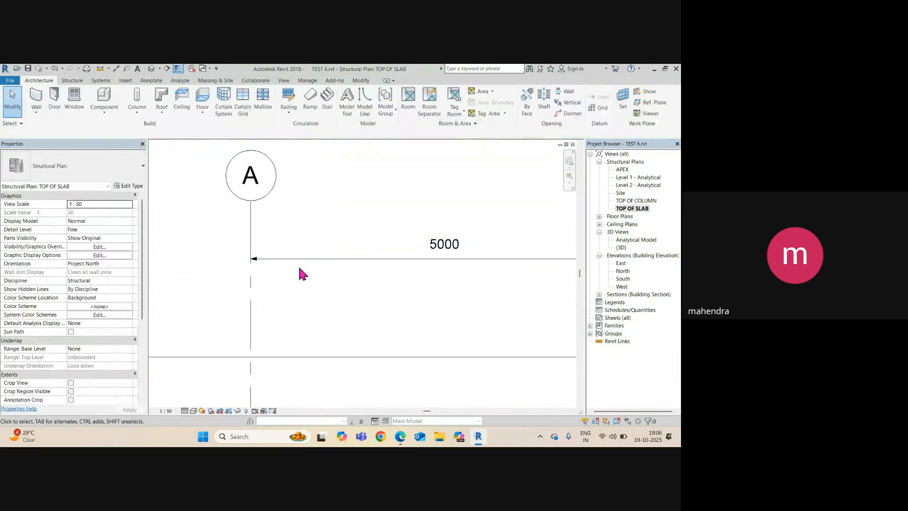
{"action": "left_click", "coordinate": [298, 259]}
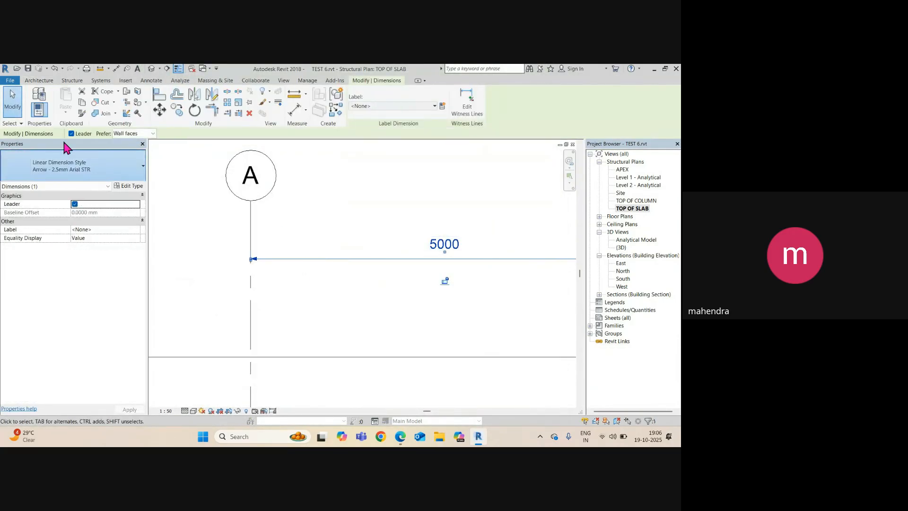
{"action": "left_click", "coordinate": [78, 165]}
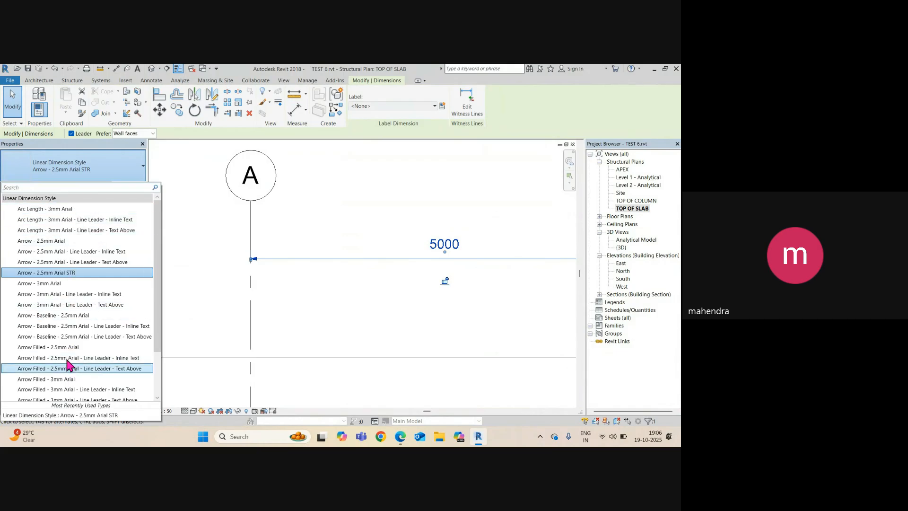
{"action": "scroll", "coordinate": [82, 340], "scroll_direction": "down", "scroll_amount": 2}
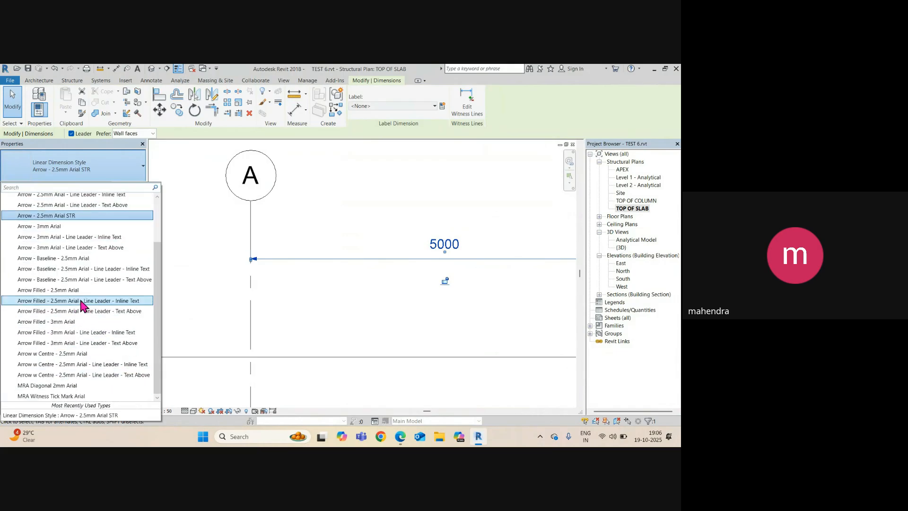
{"action": "left_click", "coordinate": [66, 322]}
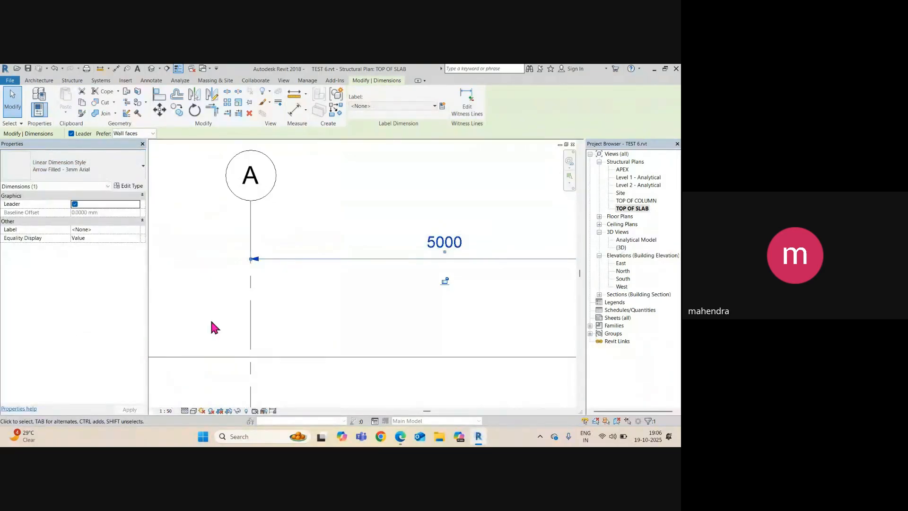
{"action": "scroll", "coordinate": [340, 318], "scroll_direction": "down", "scroll_amount": 3}
{"action": "middle_click_drag", "start_coordinate": [415, 327], "coordinate": [327, 324]}
{"action": "scroll", "coordinate": [320, 314], "scroll_direction": "up", "scroll_amount": 2}
{"action": "left_click", "coordinate": [320, 314]}
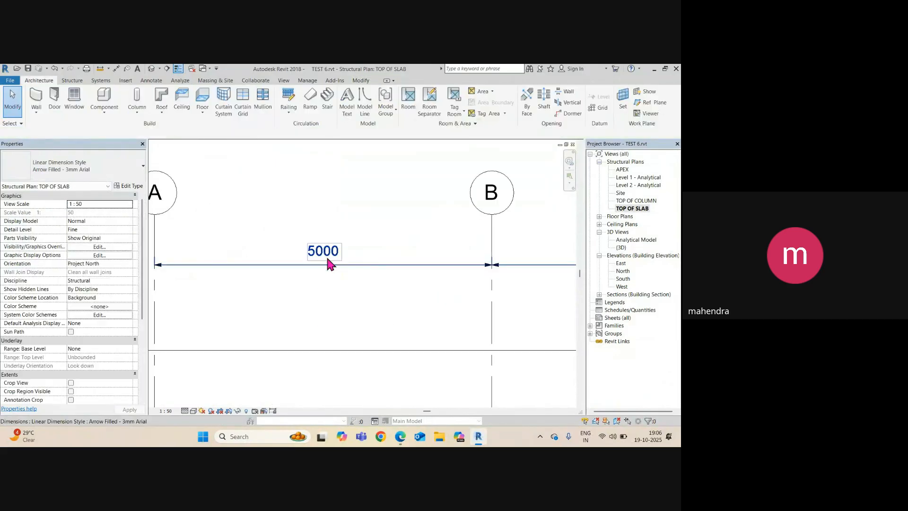
Review the graphics and text parameters of the Arrow Filled - 3mm Arial dimension type
{"action": "left_click", "coordinate": [241, 269]}
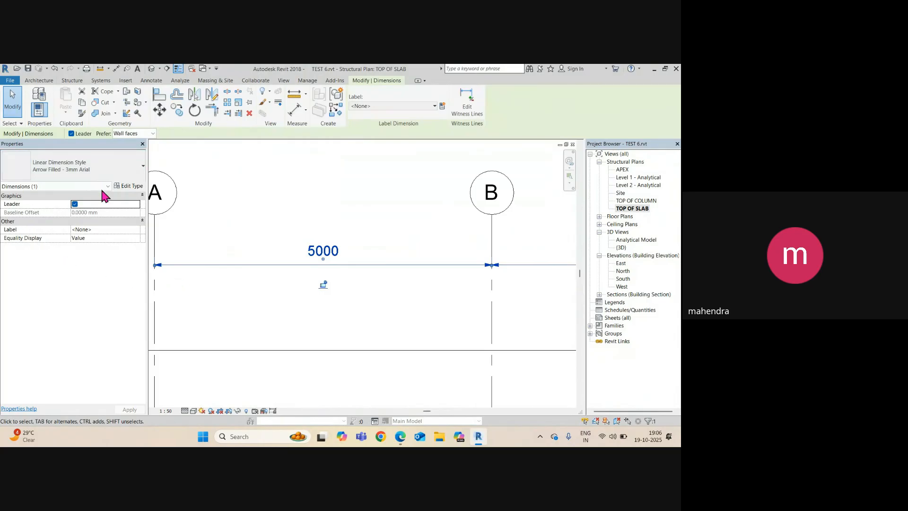
{"action": "left_click", "coordinate": [134, 186]}
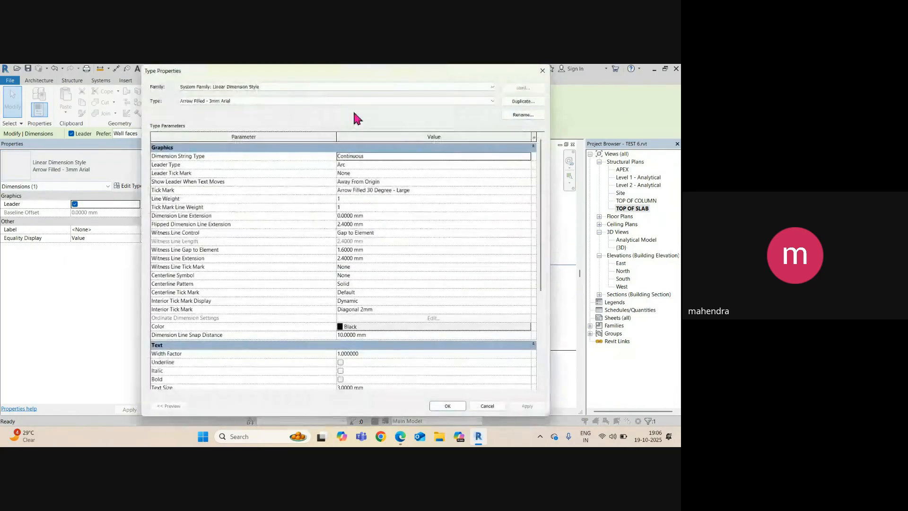
{"action": "scroll", "coordinate": [352, 288], "scroll_direction": "down", "scroll_amount": 5}
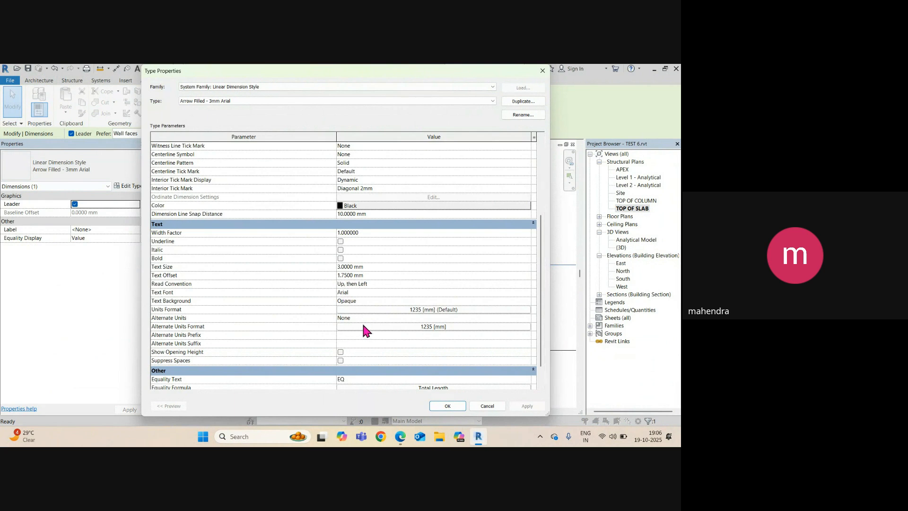
{"action": "scroll", "coordinate": [365, 326], "scroll_direction": "up", "scroll_amount": 3}
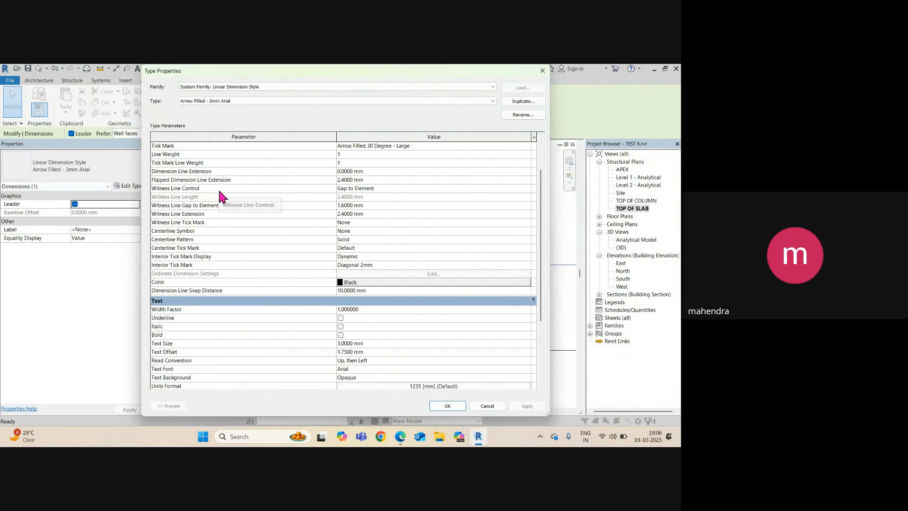
{"action": "scroll", "coordinate": [302, 201], "scroll_direction": "up", "scroll_amount": 2}
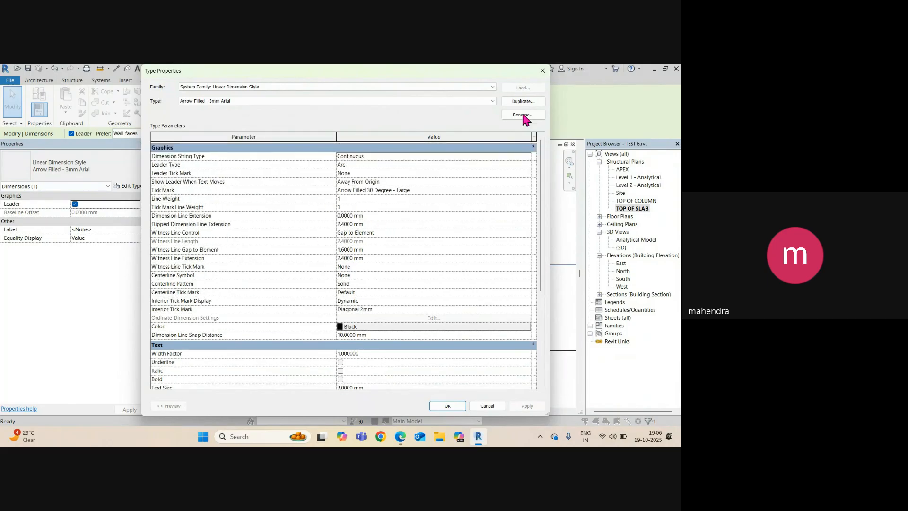
{"action": "left_click", "coordinate": [543, 71]}
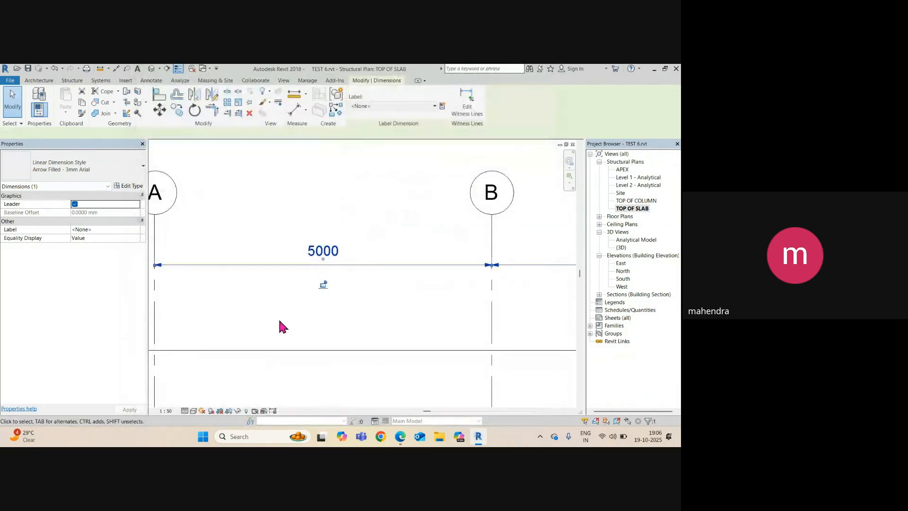
Move the dimension string across grids A to D closer to the building outline
{"action": "scroll", "coordinate": [281, 318], "scroll_direction": "down", "scroll_amount": 2}
{"action": "scroll", "coordinate": [303, 322], "scroll_direction": "down", "scroll_amount": 3}
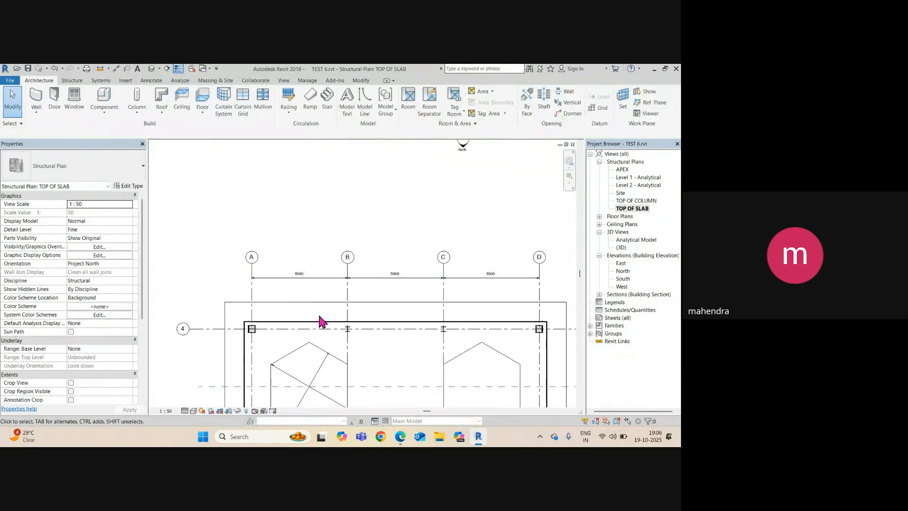
{"action": "left_click", "coordinate": [314, 273]}
{"action": "scroll", "coordinate": [314, 274], "scroll_direction": "up", "scroll_amount": 2}
{"action": "left_click_drag", "start_coordinate": [314, 275], "coordinate": [319, 298]}
{"action": "scroll", "coordinate": [285, 248], "scroll_direction": "down", "scroll_amount": 1}
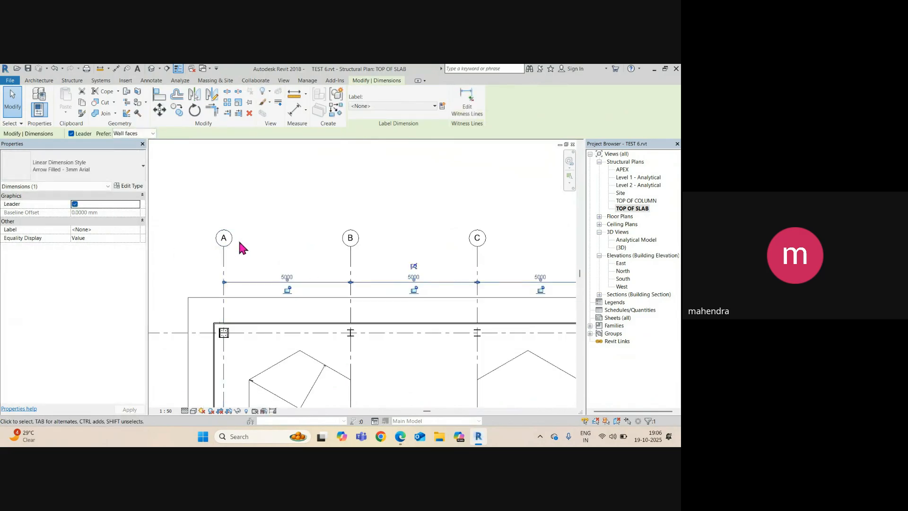
Pull the upper grid bubbles A to D down closer to the dimension string
{"action": "left_click", "coordinate": [206, 264]}
{"action": "left_click", "coordinate": [223, 253]}
{"action": "left_click_drag", "start_coordinate": [224, 246], "coordinate": [311, 254]}
{"action": "scroll", "coordinate": [265, 303], "scroll_direction": "up", "scroll_amount": 2}
{"action": "left_click", "coordinate": [264, 298]}
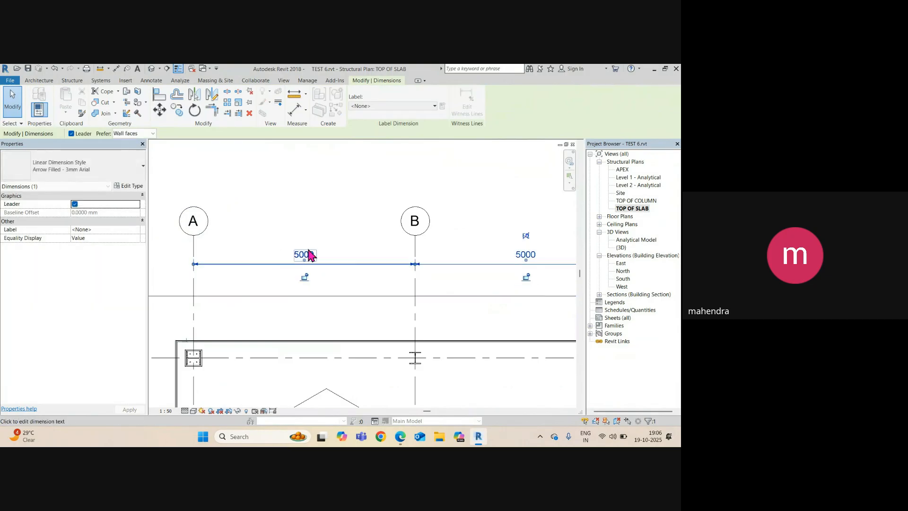
Start an aligned dimension using the Arrow - 3mm Arial type
{"action": "left_click", "coordinate": [272, 237]}
{"action": "key", "text": "d"}
{"action": "key", "text": "i"}
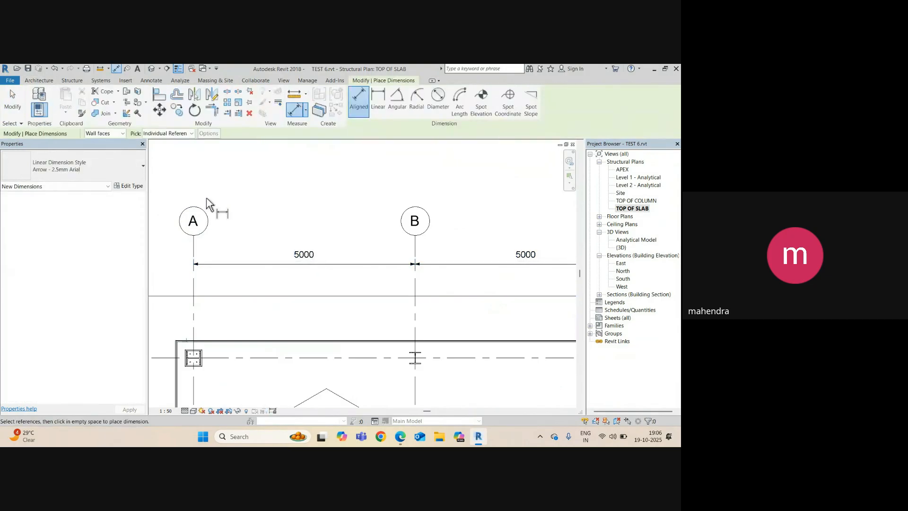
{"action": "left_click", "coordinate": [100, 178]}
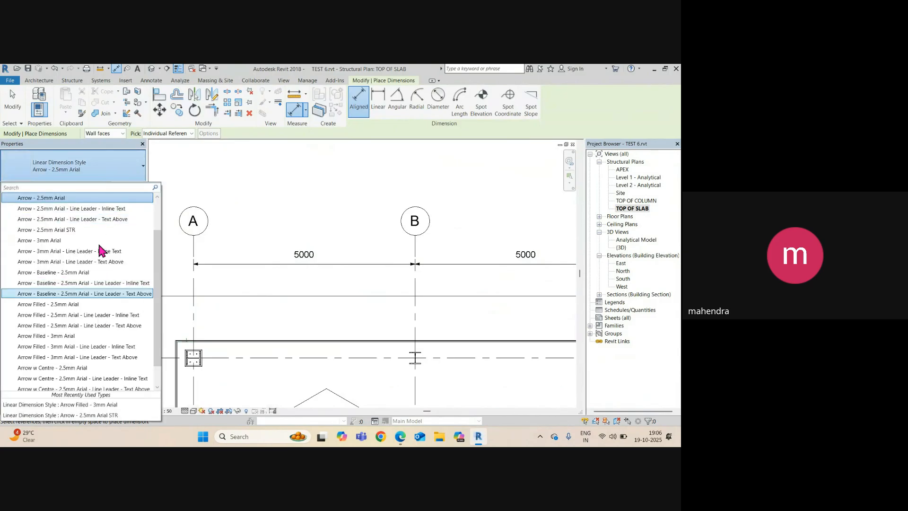
{"action": "left_click", "coordinate": [41, 241]}
Place an aligned dimension string across grids 4, 3, 2 and 1 outside the building, beside their bubbles
{"action": "scroll", "coordinate": [323, 231], "scroll_direction": "down", "scroll_amount": 2}
{"action": "scroll", "coordinate": [323, 225], "scroll_direction": "down", "scroll_amount": 2}
{"action": "middle_click_drag", "start_coordinate": [308, 229], "coordinate": [320, 137]}
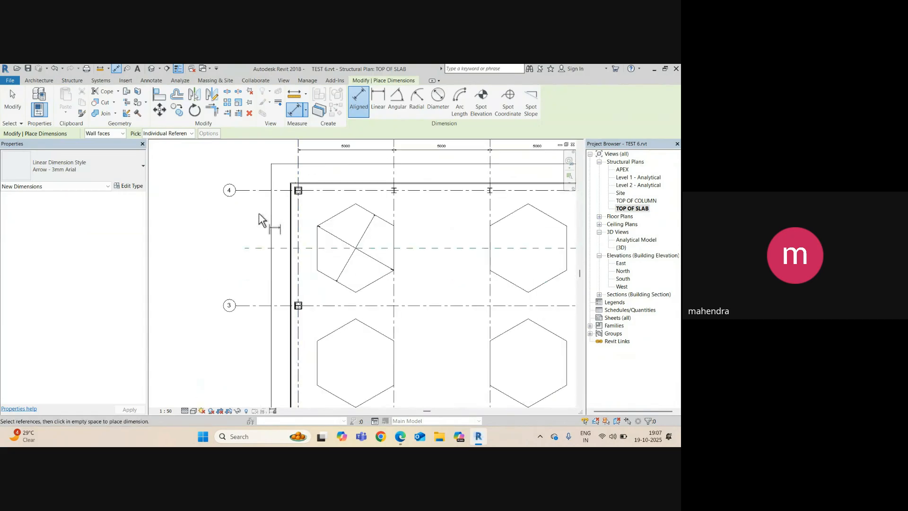
{"action": "middle_click_drag", "start_coordinate": [258, 184], "coordinate": [229, 248]}
{"action": "left_click", "coordinate": [223, 254]}
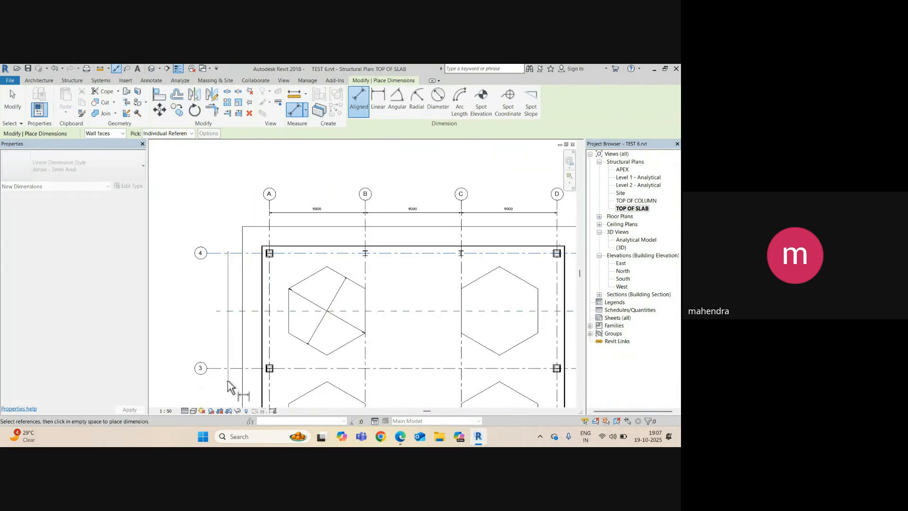
{"action": "left_click", "coordinate": [226, 368]}
{"action": "middle_click_drag", "start_coordinate": [224, 379], "coordinate": [253, 229]}
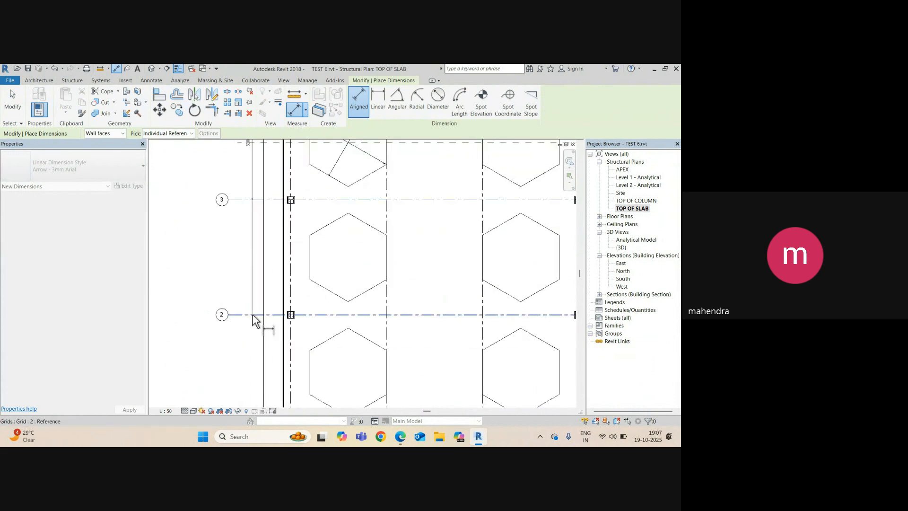
{"action": "left_click", "coordinate": [255, 315]}
{"action": "middle_click_drag", "start_coordinate": [260, 372], "coordinate": [256, 216]}
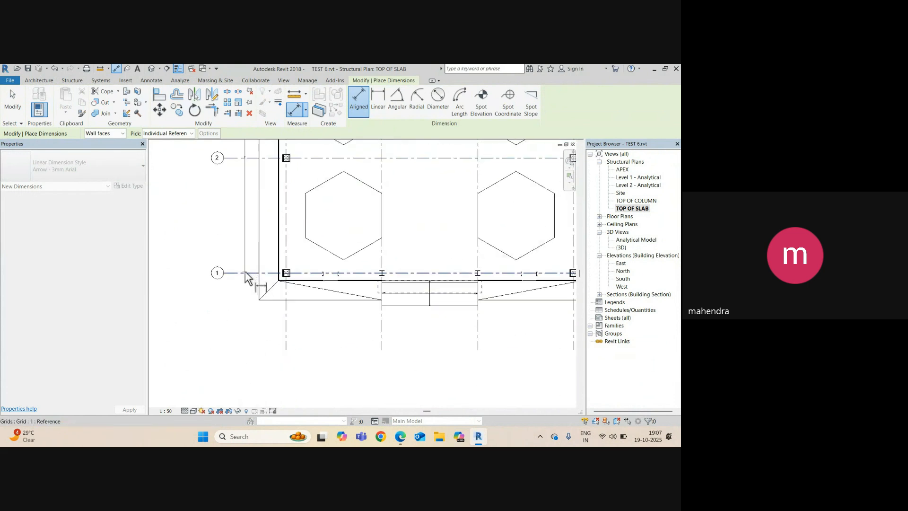
{"action": "left_click", "coordinate": [246, 273]}
{"action": "left_click", "coordinate": [246, 298]}
{"action": "scroll", "coordinate": [243, 299], "scroll_direction": "down", "scroll_amount": 3}
{"action": "middle_click_drag", "start_coordinate": [260, 153], "coordinate": [270, 263]}
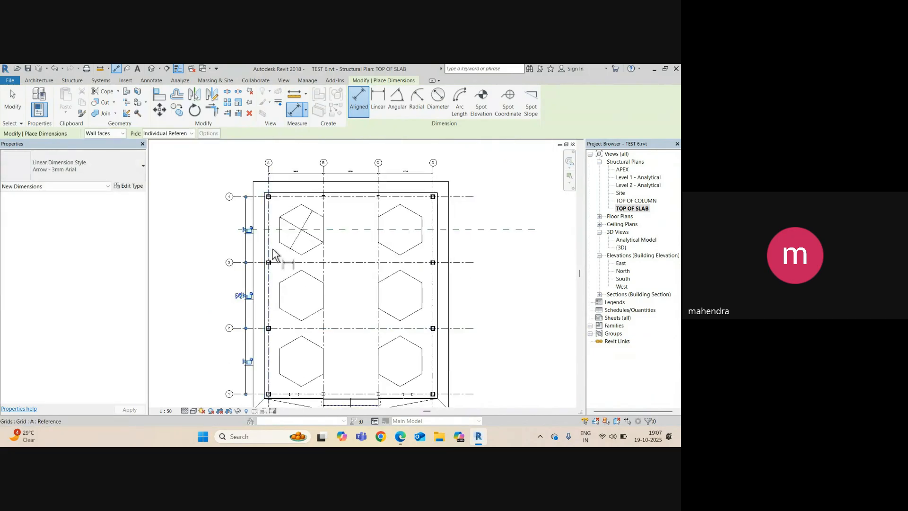
{"action": "scroll", "coordinate": [273, 210], "scroll_direction": "up", "scroll_amount": 4}
{"action": "key", "text": "Escape"}
Hide the outer Generic 150mm floor strip around the building in this view
{"action": "middle_click_drag", "start_coordinate": [284, 185], "coordinate": [265, 252]}
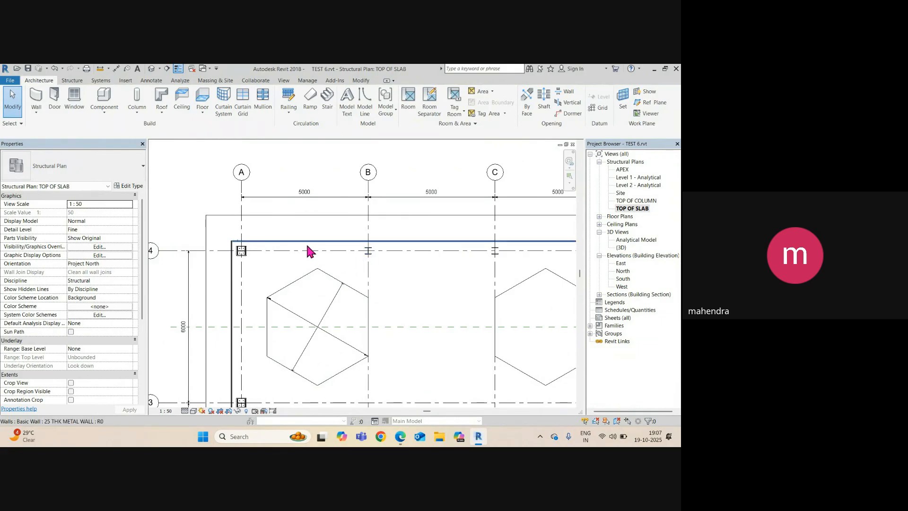
{"action": "left_click", "coordinate": [297, 220]}
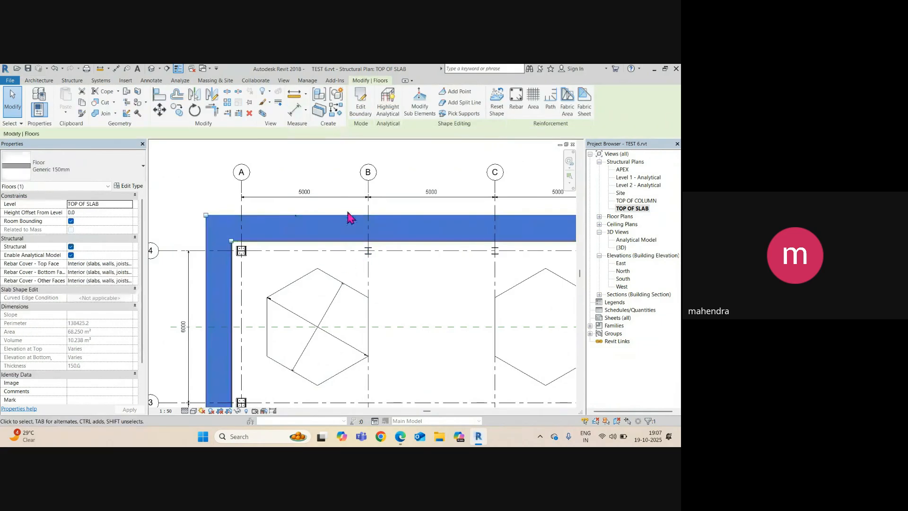
{"action": "scroll", "coordinate": [244, 218], "scroll_direction": "down", "scroll_amount": 1}
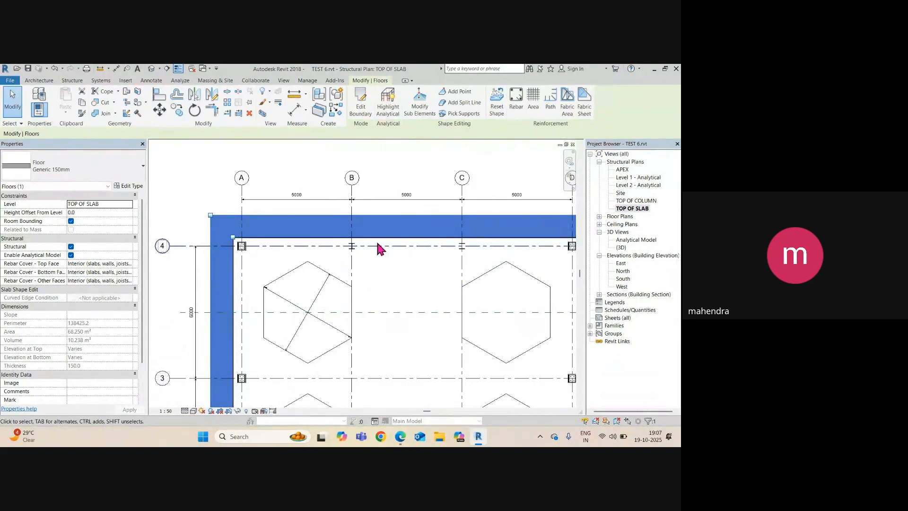
{"action": "right_click", "coordinate": [301, 228]}
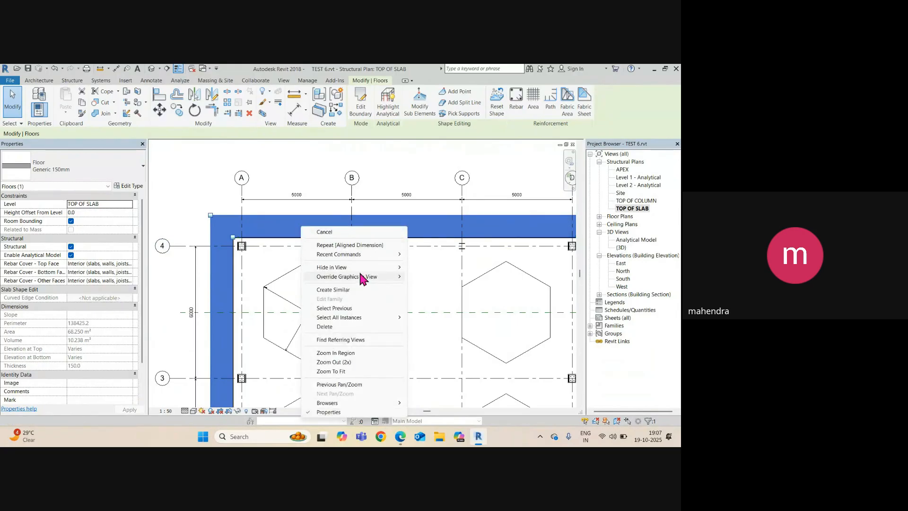
{"action": "mouse_move", "coordinate": [353, 271]}
{"action": "left_click", "coordinate": [431, 268]}
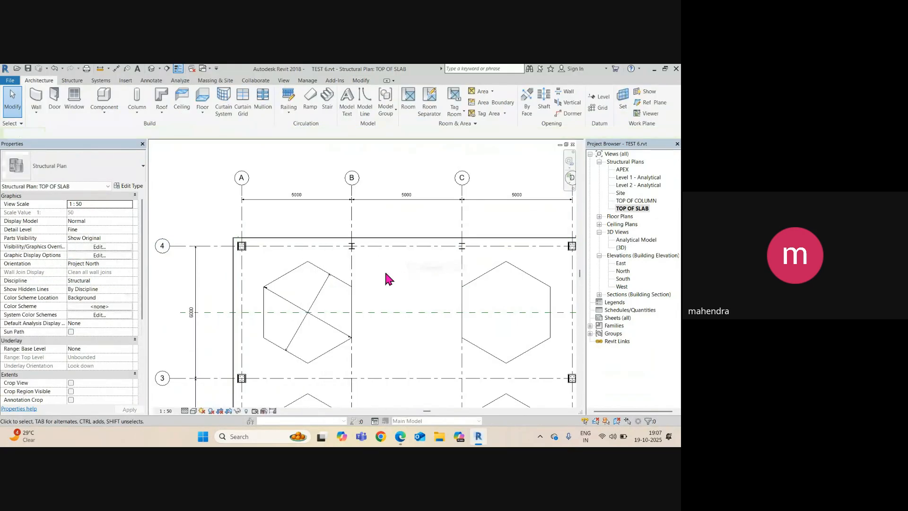
Remove the One Way Slab span direction symbol from the hexagon between grids A and B near grid 4
{"action": "scroll", "coordinate": [265, 246], "scroll_direction": "down", "scroll_amount": 2}
{"action": "left_click", "coordinate": [274, 260]}
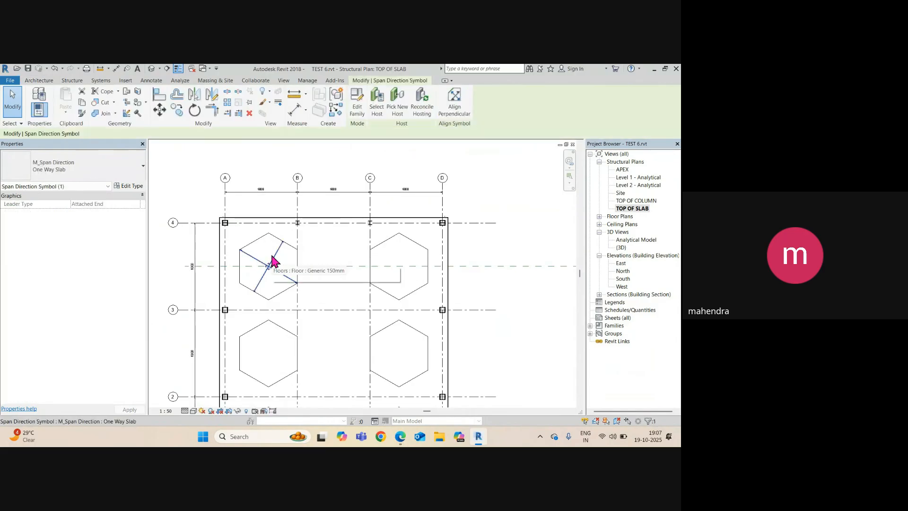
{"action": "key", "text": "Escape"}
Inspect the 25 THK METAL WALL corner and the column at grids A and 4
{"action": "scroll", "coordinate": [237, 236], "scroll_direction": "up", "scroll_amount": 6}
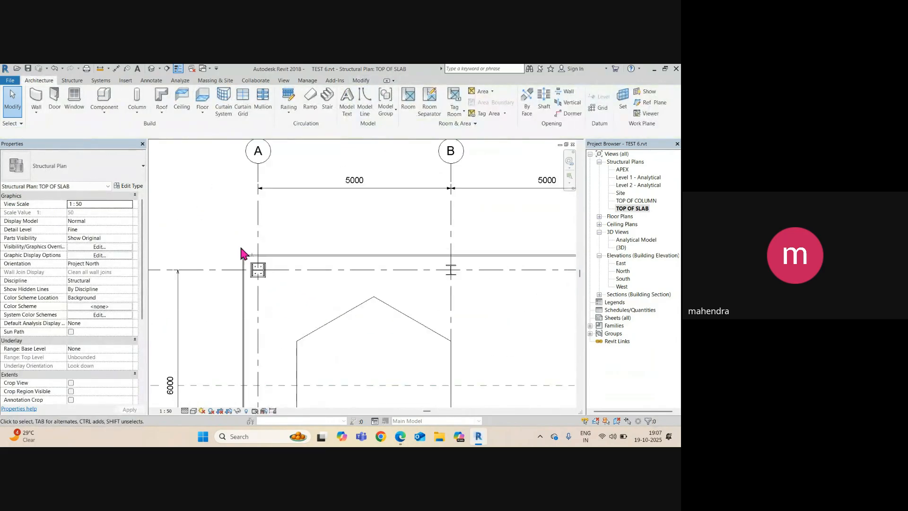
{"action": "left_click", "coordinate": [277, 224]}
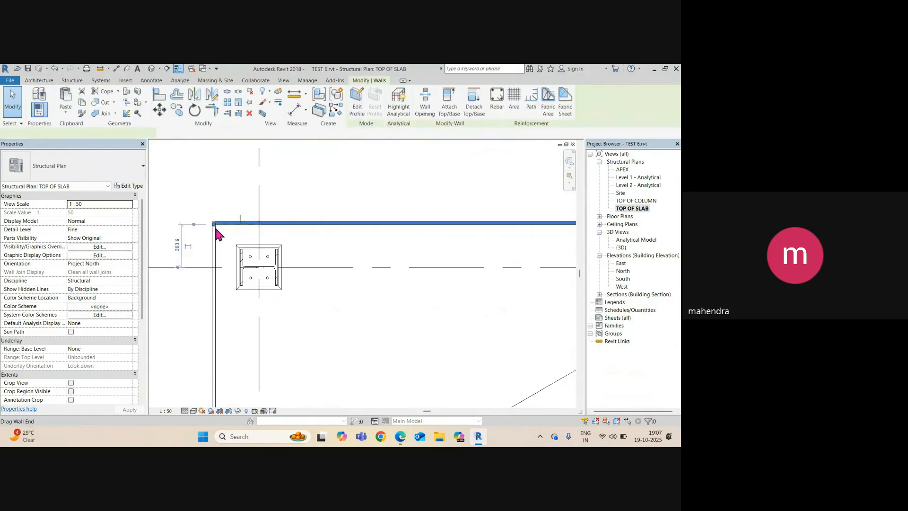
{"action": "scroll", "coordinate": [214, 235], "scroll_direction": "up", "scroll_amount": 3}
{"action": "key", "text": "Escape"}
{"action": "scroll", "coordinate": [217, 227], "scroll_direction": "down", "scroll_amount": 2}
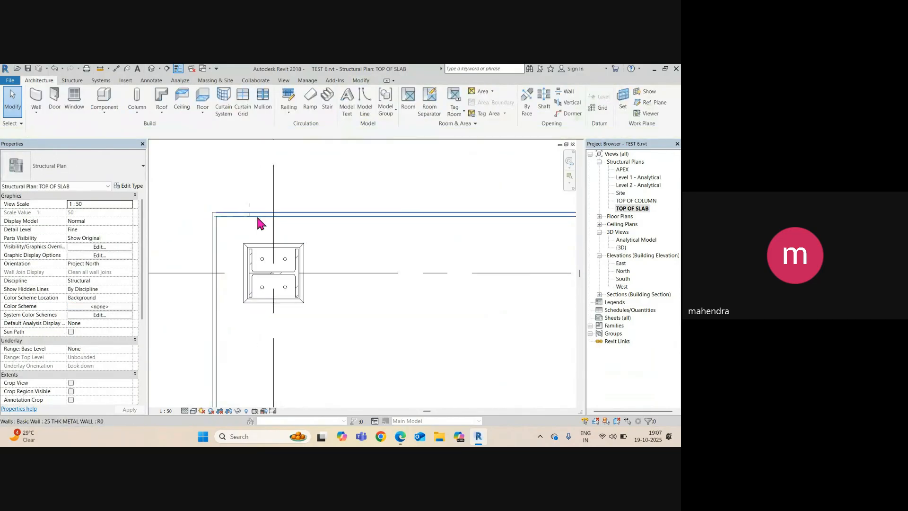
{"action": "left_click", "coordinate": [217, 263]}
{"action": "scroll", "coordinate": [253, 265], "scroll_direction": "up", "scroll_amount": 3}
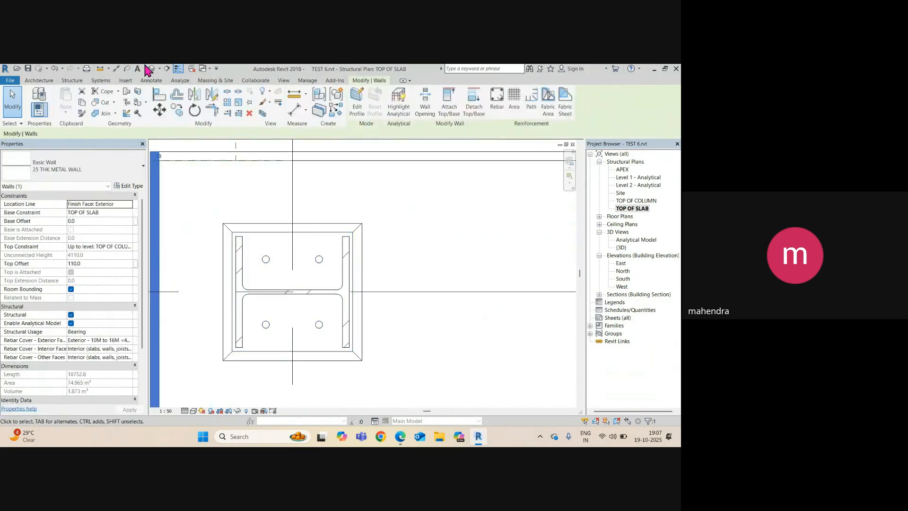
Turn off Thin Lines to display true line weights and check the walls at the corner of grids A and 4
{"action": "left_click", "coordinate": [178, 70]}
{"action": "key", "text": "Escape"}
{"action": "scroll", "coordinate": [230, 246], "scroll_direction": "down", "scroll_amount": 3}
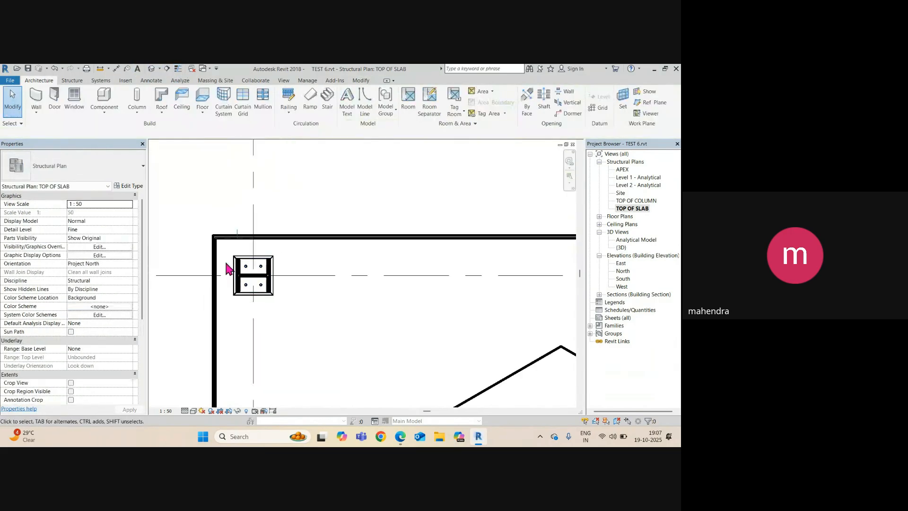
{"action": "scroll", "coordinate": [263, 291], "scroll_direction": "up", "scroll_amount": 3}
{"action": "scroll", "coordinate": [234, 217], "scroll_direction": "down", "scroll_amount": 3}
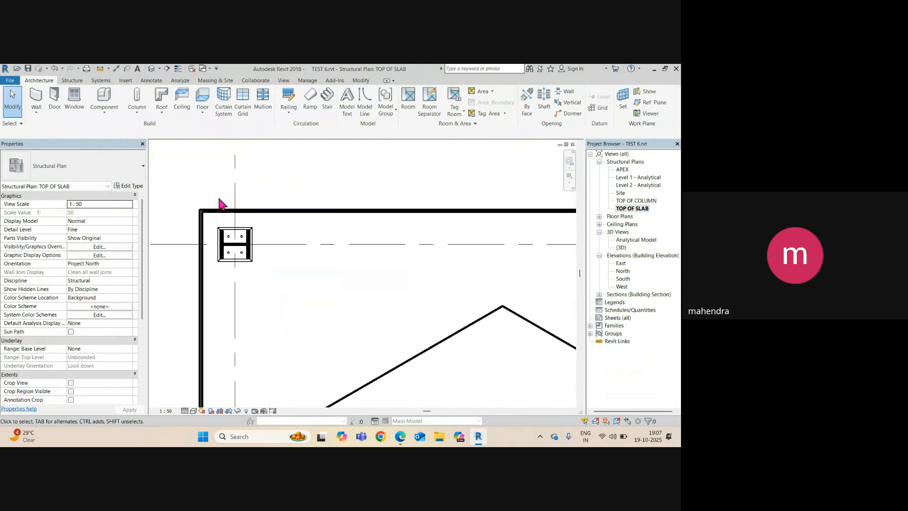
{"action": "left_click", "coordinate": [202, 226]}
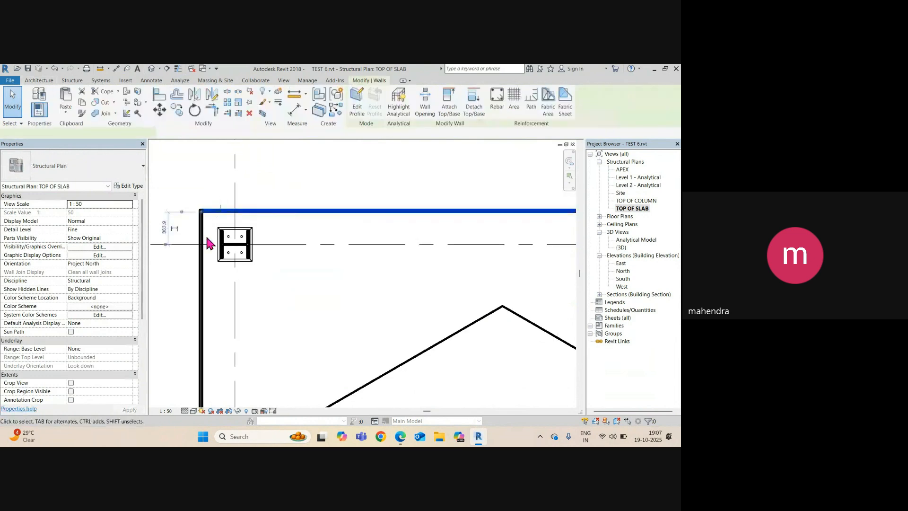
Set the two selected 25 THK METAL WALL walls and the six hexagonal Generic 300mm floors to halftone in this view
{"action": "scroll", "coordinate": [203, 231], "scroll_direction": "down", "scroll_amount": 2}
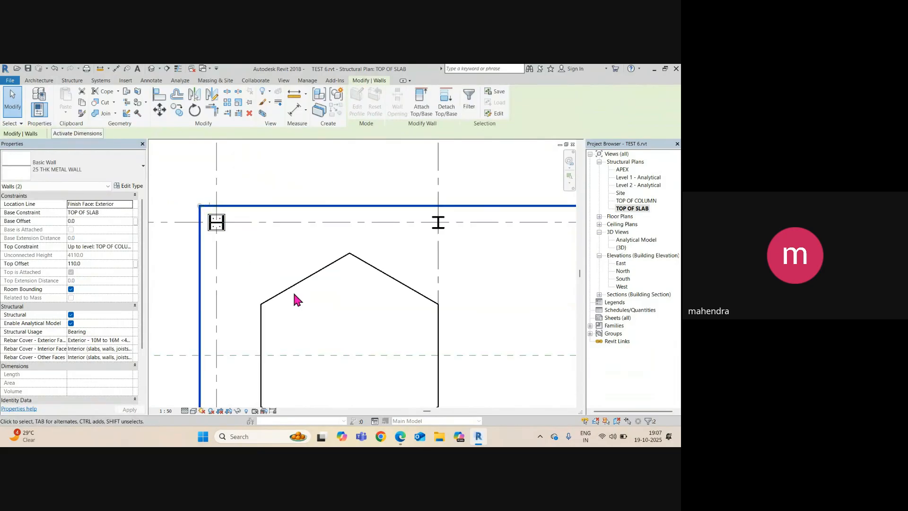
{"action": "left_click", "coordinate": [396, 292], "text": "ctrl"}
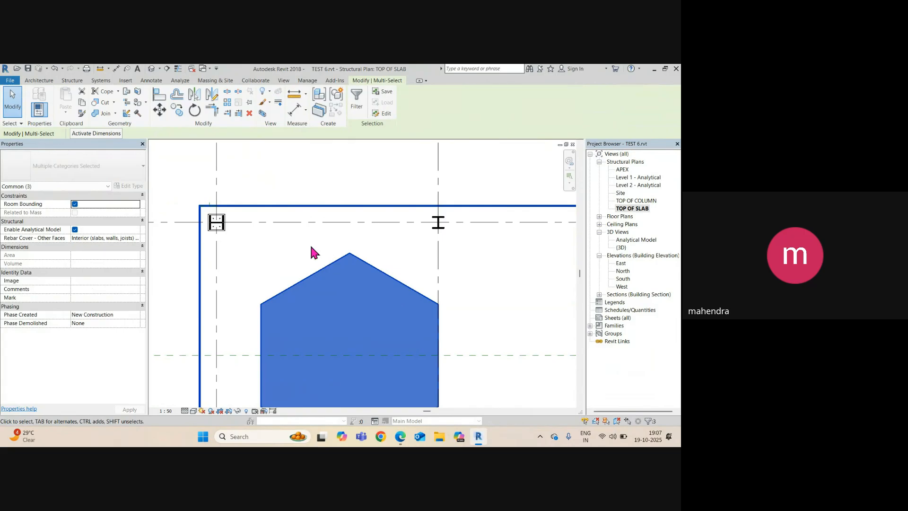
{"action": "scroll", "coordinate": [320, 260], "scroll_direction": "down", "scroll_amount": 4}
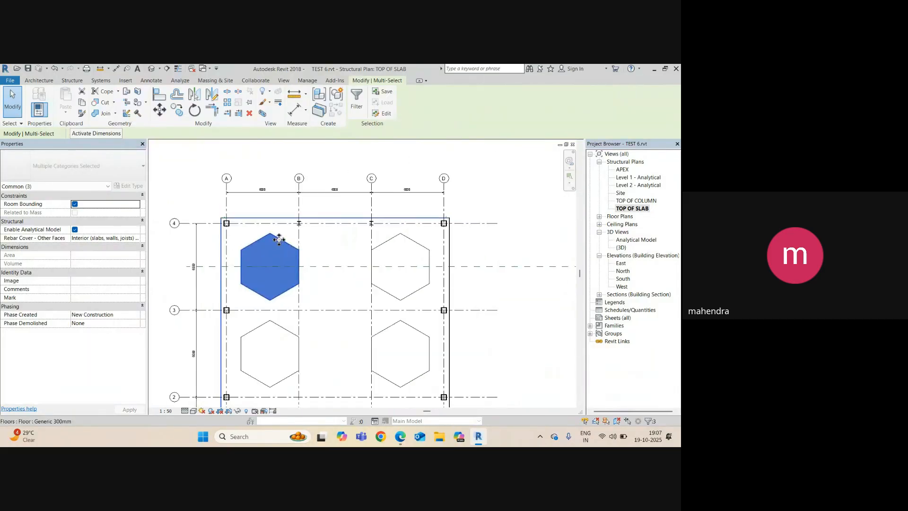
{"action": "left_click", "coordinate": [371, 248], "text": "ctrl"}
{"action": "left_click", "coordinate": [382, 323], "text": "ctrl"}
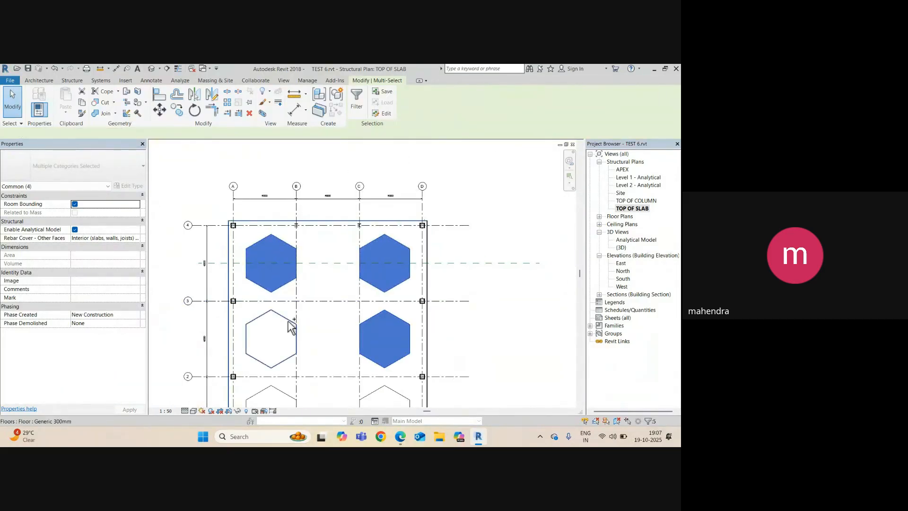
{"action": "left_click", "coordinate": [287, 338], "text": "ctrl"}
{"action": "middle_click_drag", "start_coordinate": [293, 366], "coordinate": [306, 234]}
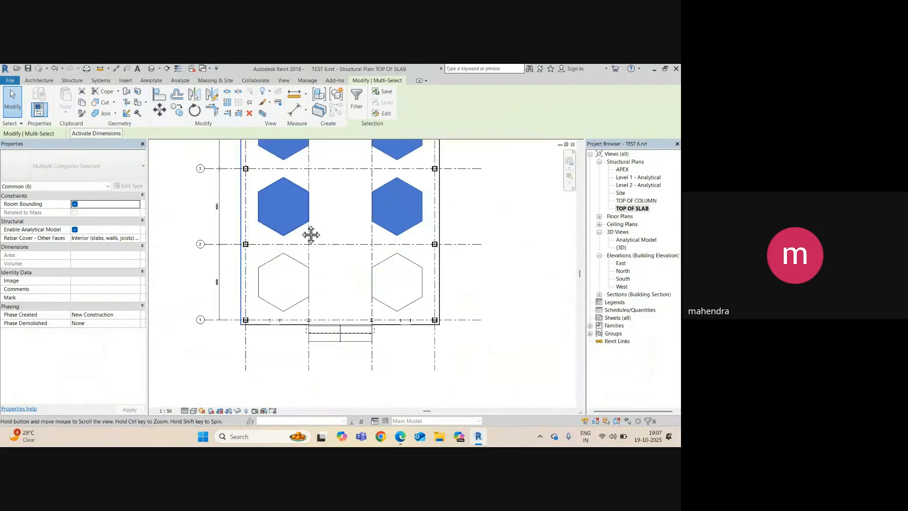
{"action": "left_click", "coordinate": [293, 262], "text": "ctrl"}
{"action": "left_click", "coordinate": [386, 266], "text": "ctrl"}
{"action": "scroll", "coordinate": [311, 322], "scroll_direction": "up", "scroll_amount": 2}
{"action": "scroll", "coordinate": [312, 324], "scroll_direction": "up", "scroll_amount": 4}
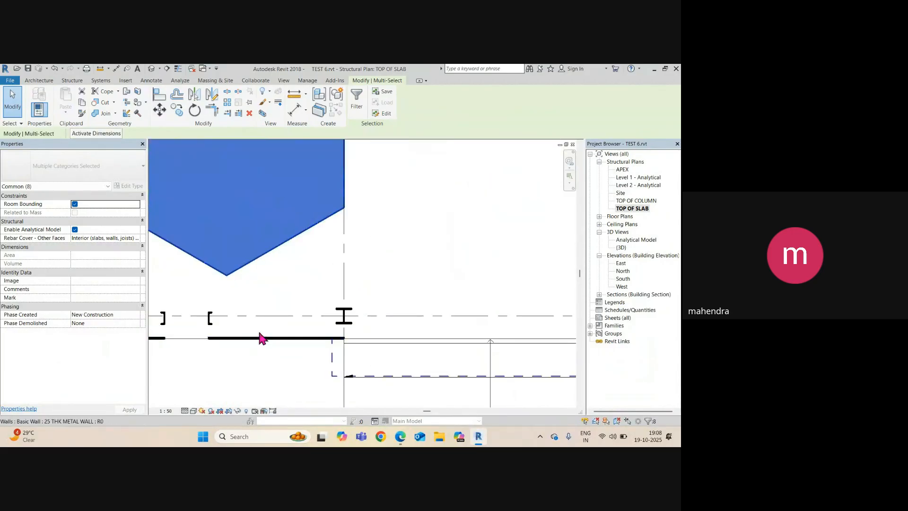
{"action": "scroll", "coordinate": [331, 359], "scroll_direction": "down", "scroll_amount": 5}
{"action": "middle_click_drag", "start_coordinate": [317, 162], "coordinate": [306, 280]}
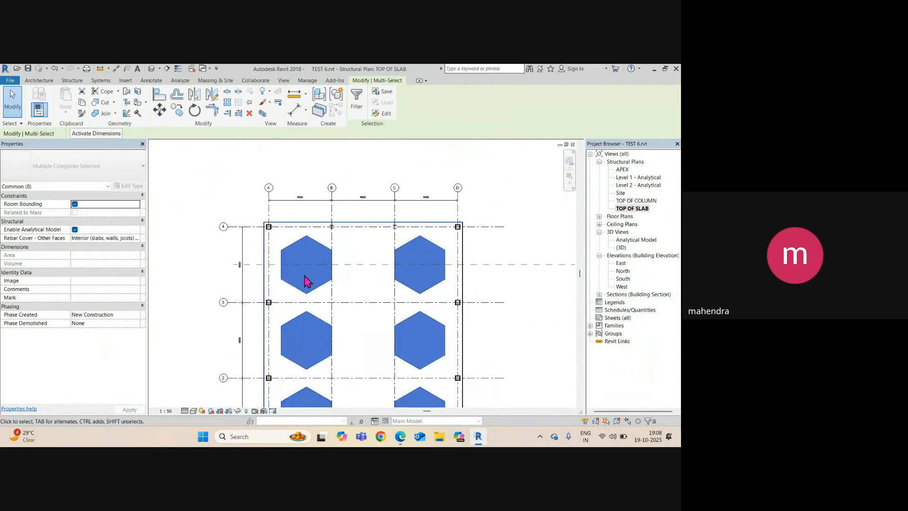
{"action": "right_click", "coordinate": [307, 280]}
{"action": "mouse_move", "coordinate": [355, 134]}
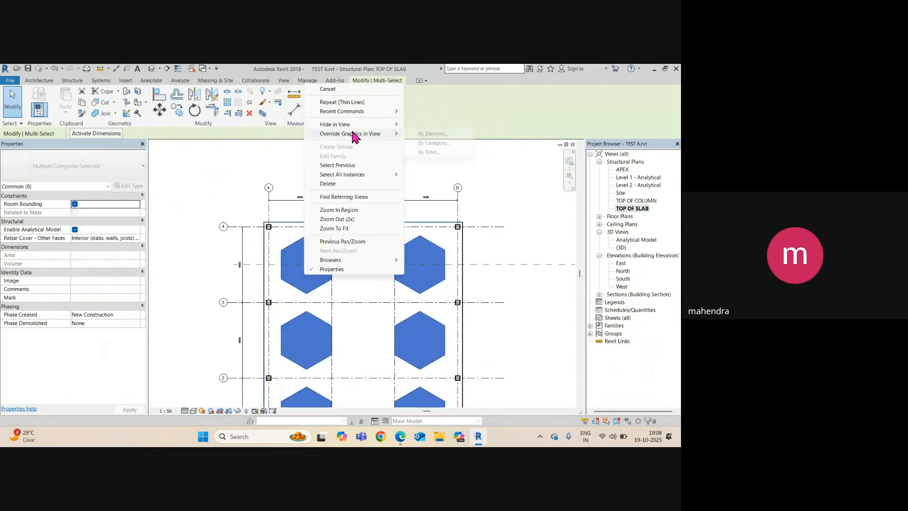
{"action": "left_click", "coordinate": [432, 134]}
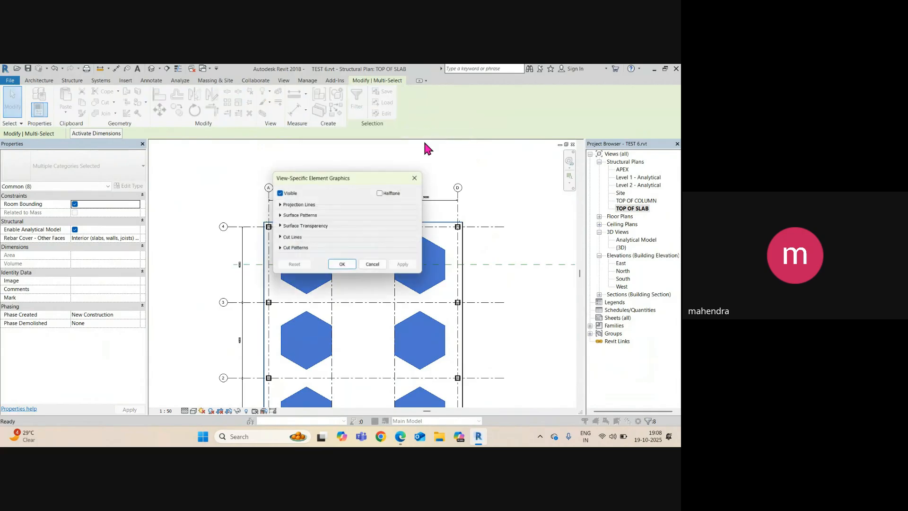
{"action": "left_click", "coordinate": [379, 193]}
{"action": "left_click", "coordinate": [342, 265]}
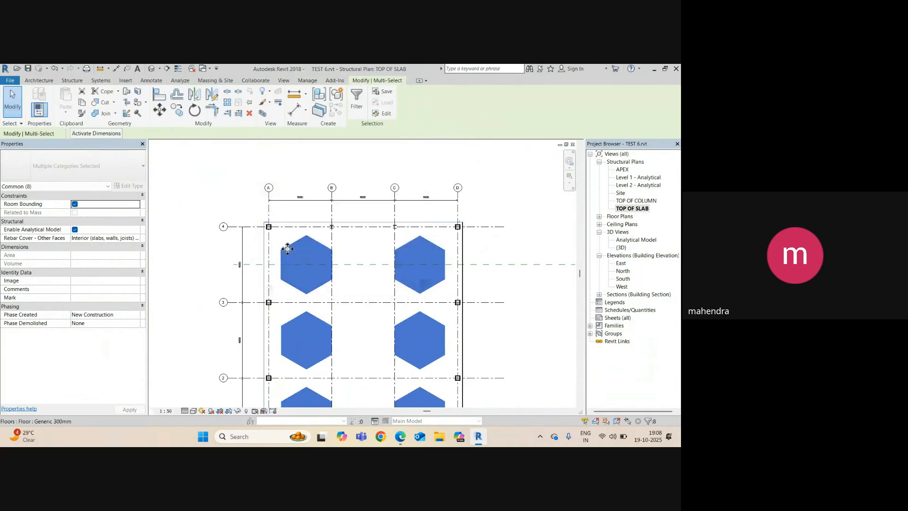
Inspect the line display of the hexagonal floors and perimeter walls from grid 4 down to grid 1
{"action": "scroll", "coordinate": [286, 243], "scroll_direction": "up", "scroll_amount": 5}
{"action": "key", "text": "Escape"}
{"action": "scroll", "coordinate": [322, 220], "scroll_direction": "down", "scroll_amount": 3}
{"action": "scroll", "coordinate": [387, 223], "scroll_direction": "up", "scroll_amount": 5}
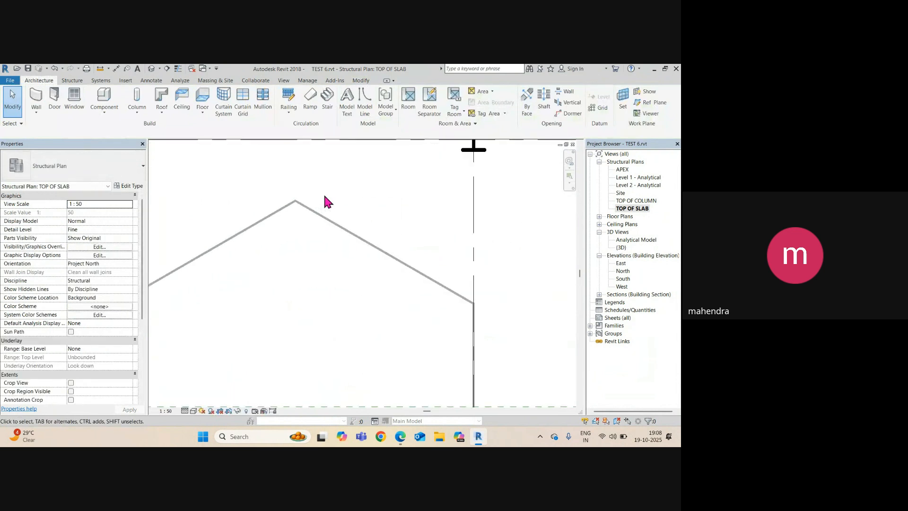
{"action": "scroll", "coordinate": [481, 235], "scroll_direction": "down", "scroll_amount": 4}
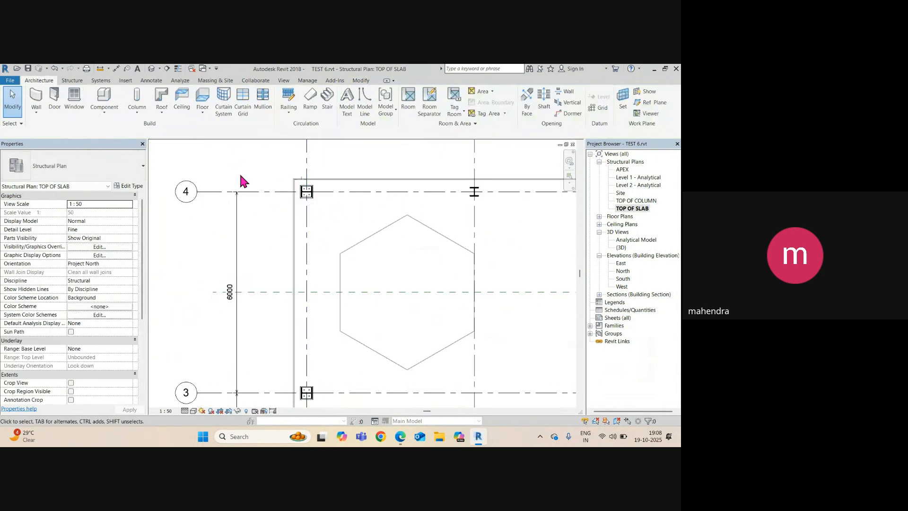
{"action": "scroll", "coordinate": [278, 166], "scroll_direction": "down", "scroll_amount": 3}
{"action": "middle_click_drag", "start_coordinate": [433, 223], "coordinate": [318, 209]}
{"action": "scroll", "coordinate": [318, 209], "scroll_direction": "down", "scroll_amount": 3}
{"action": "middle_click_drag", "start_coordinate": [307, 260], "coordinate": [338, 281]}
{"action": "scroll", "coordinate": [270, 337], "scroll_direction": "up", "scroll_amount": 1}
{"action": "middle_click_drag", "start_coordinate": [271, 338], "coordinate": [300, 287]}
{"action": "scroll", "coordinate": [365, 323], "scroll_direction": "up", "scroll_amount": 4}
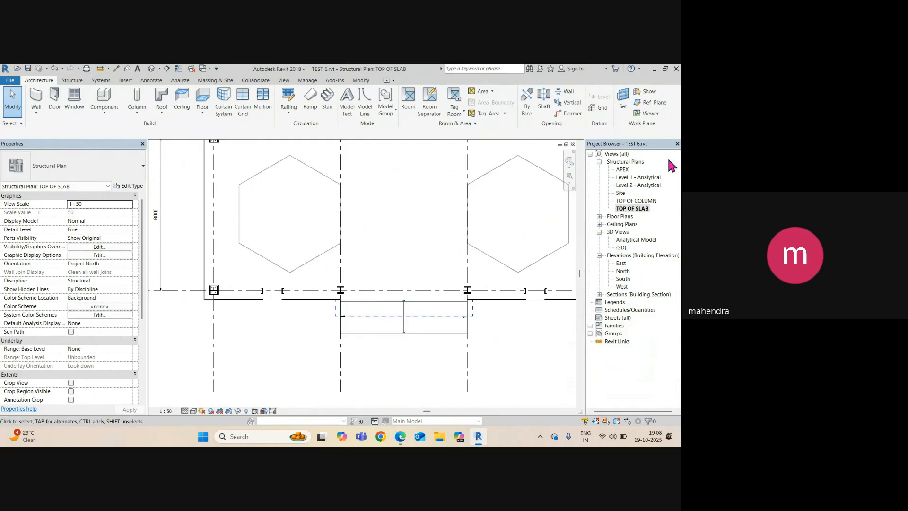
Rename the TOP OF SLAB structural plan to BASE PLATE LAYOUT PLAN, applying the new name to its level as well
{"action": "left_click", "coordinate": [635, 211]}
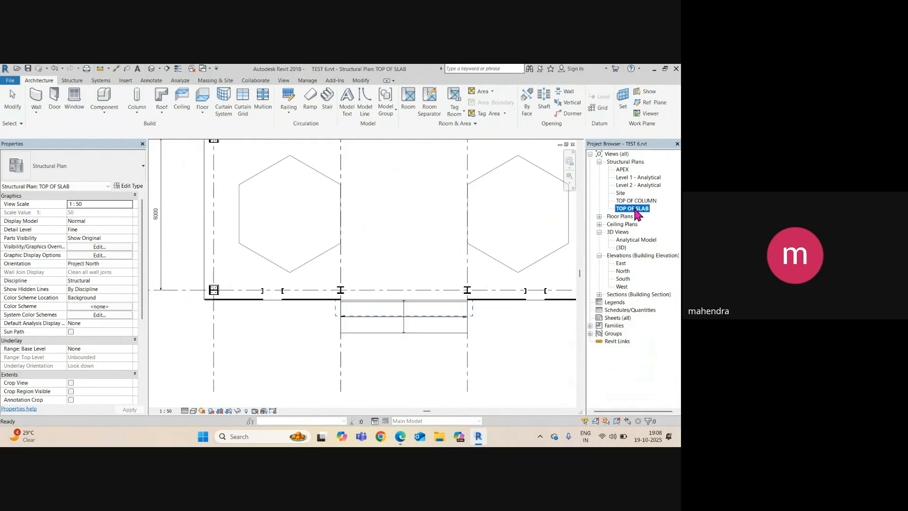
{"action": "right_click", "coordinate": [636, 211]}
{"action": "left_click", "coordinate": [596, 333]}
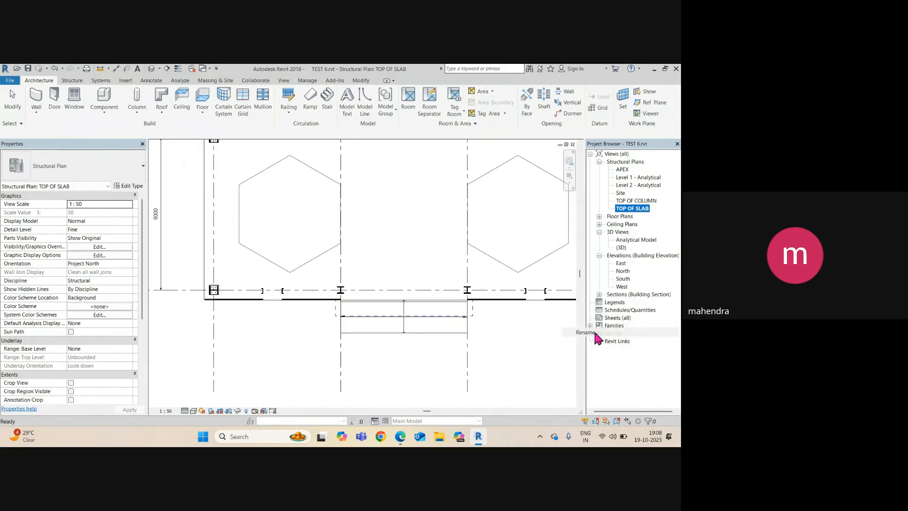
{"action": "type", "text": "BASE PLATE LAYOUT PLAN"}
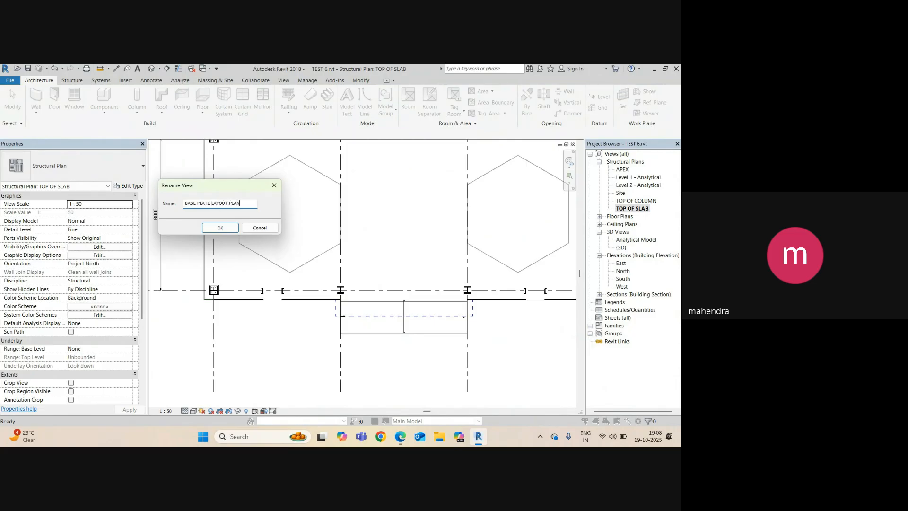
{"action": "left_click", "coordinate": [220, 227]}
{"action": "left_click", "coordinate": [362, 256]}
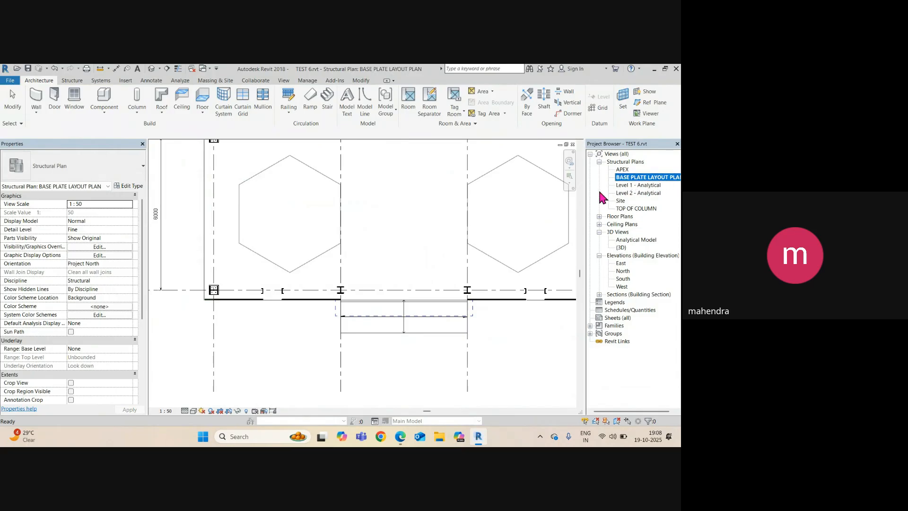
Set the 25 THK METAL WALL along grid 1 to halftone with a view-specific element override
{"action": "scroll", "coordinate": [319, 270], "scroll_direction": "down", "scroll_amount": 2}
{"action": "scroll", "coordinate": [333, 254], "scroll_direction": "up", "scroll_amount": 6}
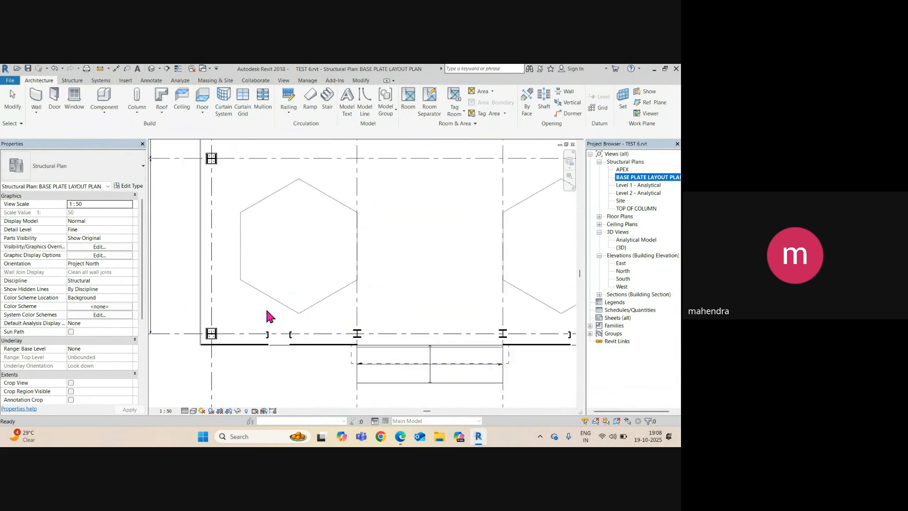
{"action": "middle_click_drag", "start_coordinate": [282, 343], "coordinate": [356, 303]}
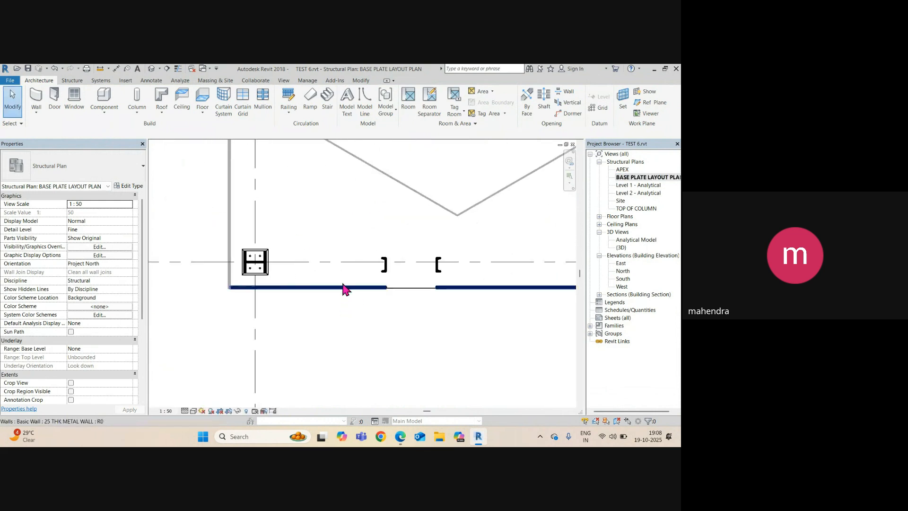
{"action": "left_click", "coordinate": [346, 287]}
{"action": "scroll", "coordinate": [455, 286], "scroll_direction": "down", "scroll_amount": 5}
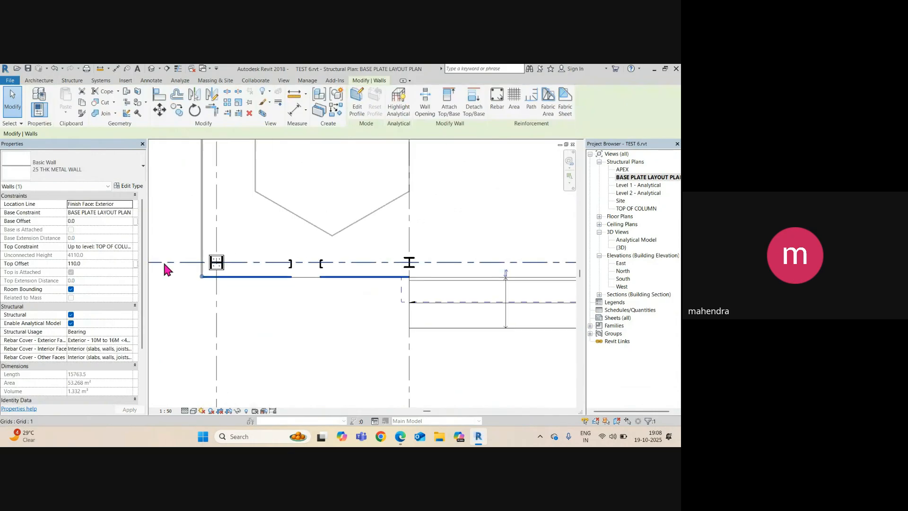
{"action": "right_click", "coordinate": [390, 303]}
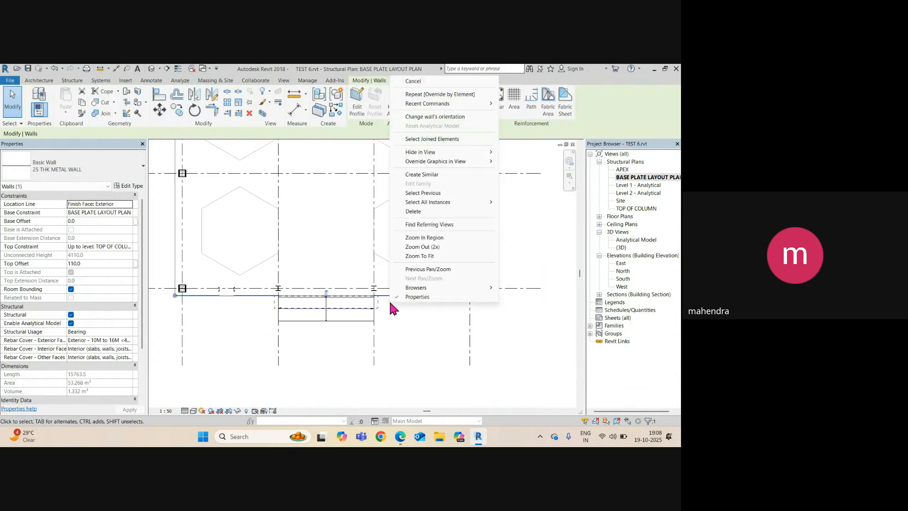
{"action": "mouse_move", "coordinate": [455, 162]}
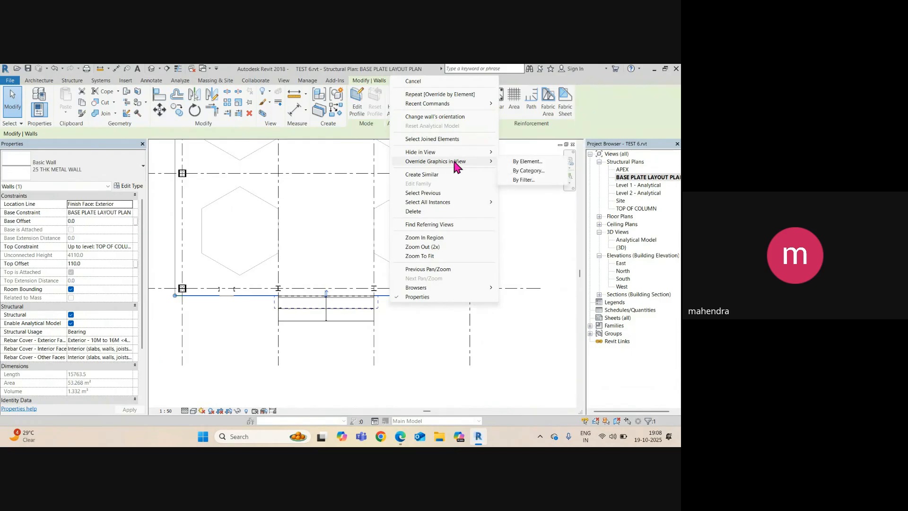
{"action": "left_click", "coordinate": [526, 161]}
{"action": "left_click", "coordinate": [379, 193]}
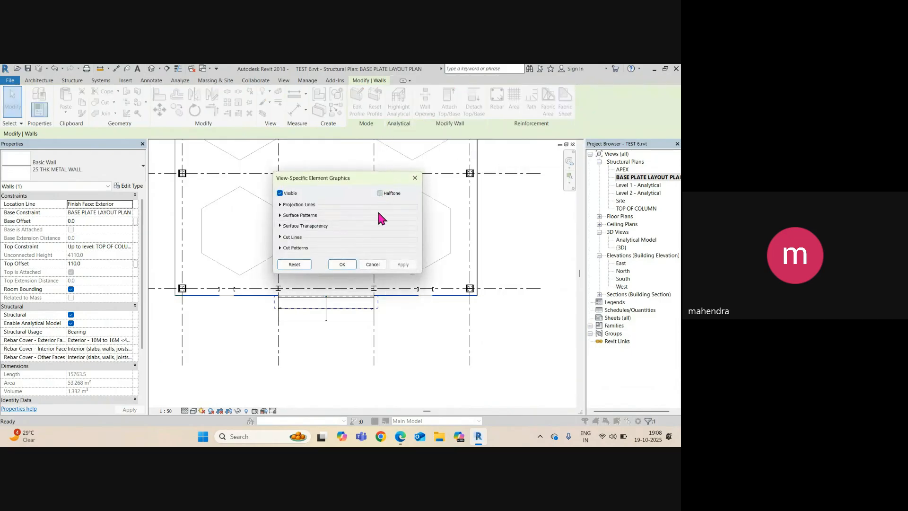
{"action": "left_click", "coordinate": [342, 264]}
Remove the Generic 300mm floor and its span direction symbol outside the rolling door between grids B and C from the view
{"action": "scroll", "coordinate": [326, 298], "scroll_direction": "up", "scroll_amount": 1}
{"action": "scroll", "coordinate": [328, 303], "scroll_direction": "up", "scroll_amount": 1}
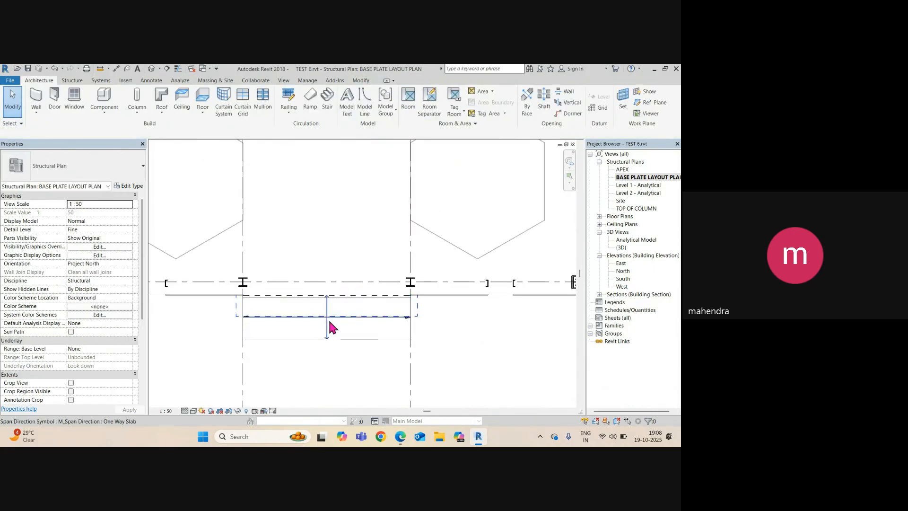
{"action": "left_click", "coordinate": [329, 319]}
{"action": "left_click", "coordinate": [342, 339]}
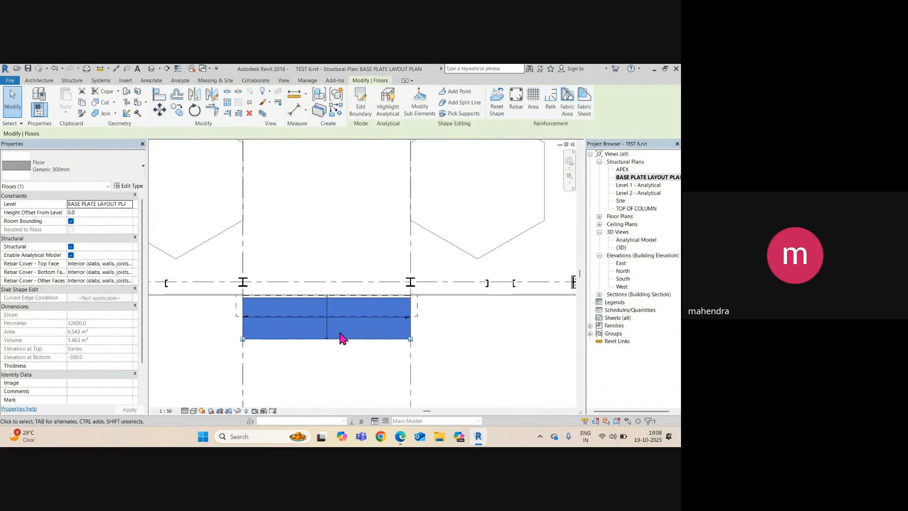
{"action": "key", "text": "Escape"}
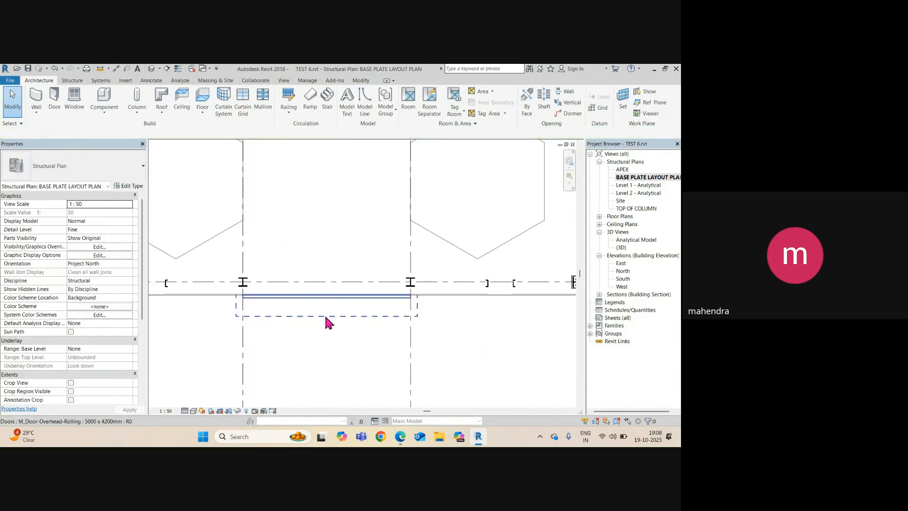
Turn off the Doors category in this view so the overhead rolling door between grids B and C is hidden
{"action": "left_click", "coordinate": [326, 317]}
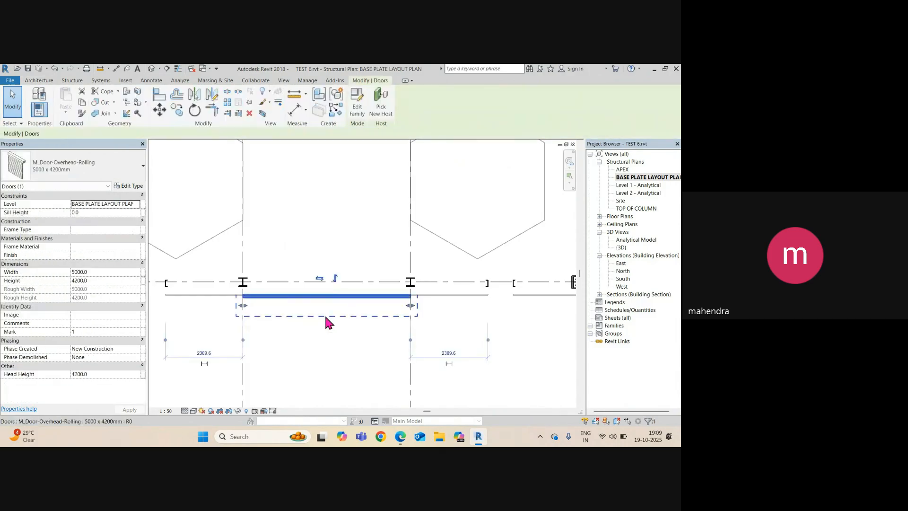
{"action": "key", "text": "Escape"}
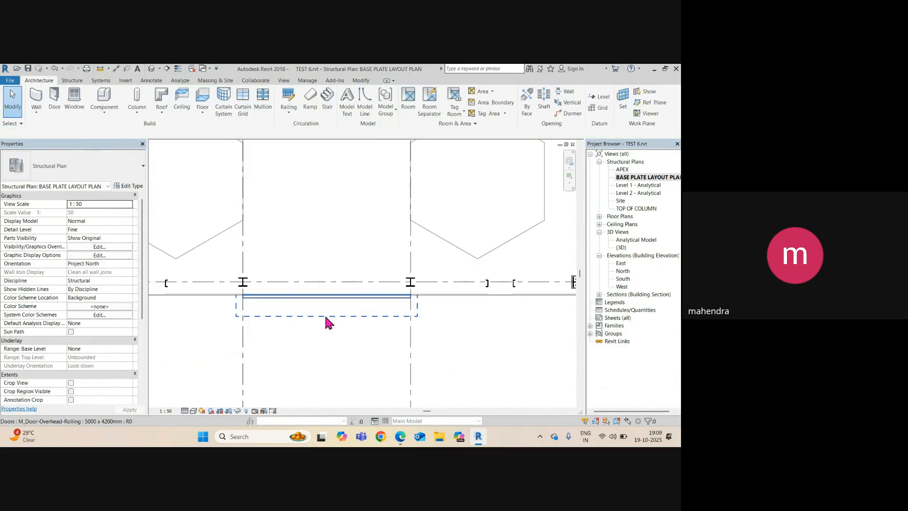
{"action": "scroll", "coordinate": [324, 314], "scroll_direction": "down", "scroll_amount": 3}
{"action": "scroll", "coordinate": [278, 315], "scroll_direction": "up", "scroll_amount": 3}
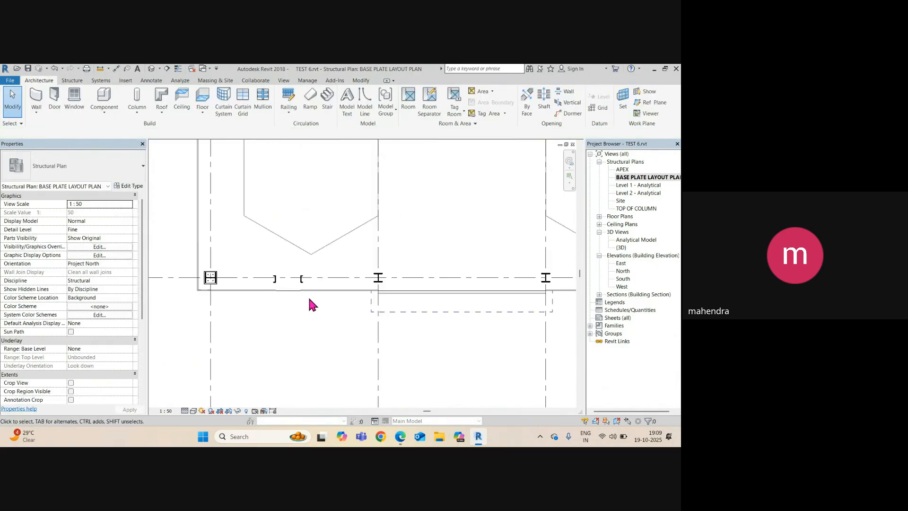
{"action": "key", "text": "v"}
{"action": "key", "text": "v"}
{"action": "left_click", "coordinate": [316, 247]}
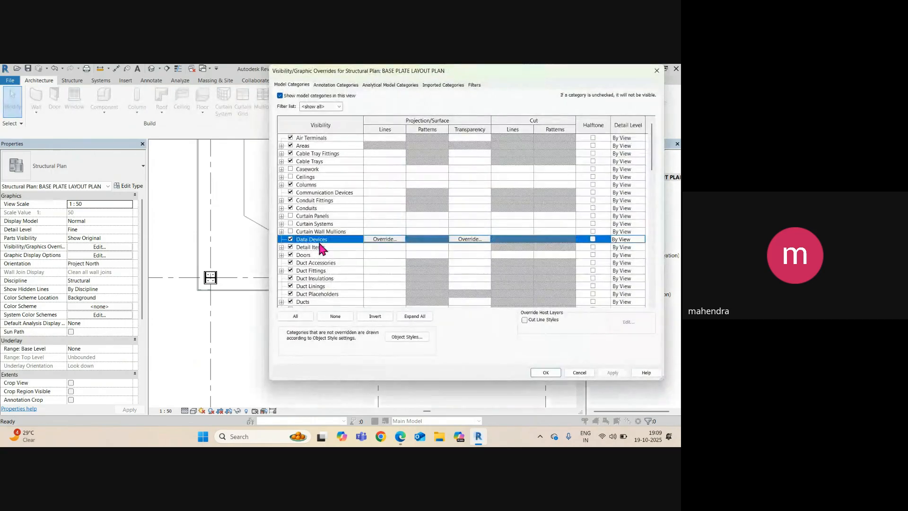
{"action": "left_click", "coordinate": [290, 254]}
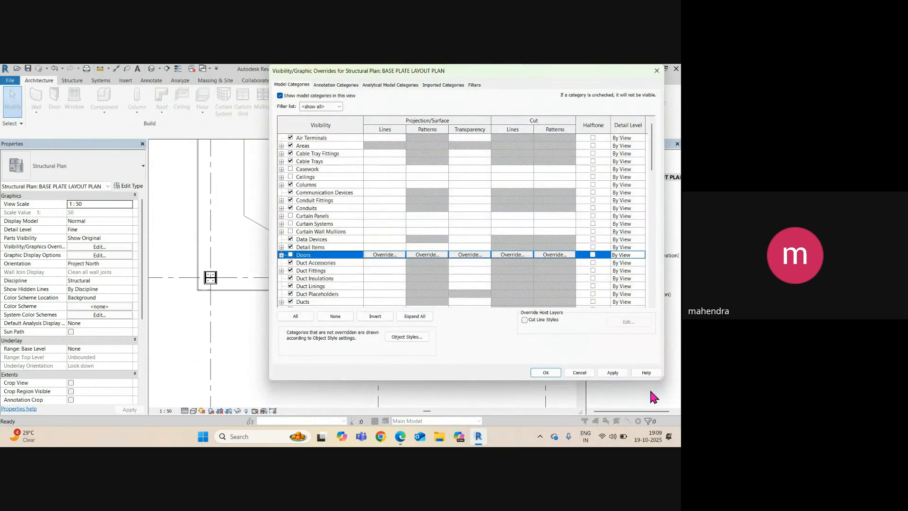
{"action": "left_click", "coordinate": [613, 374]}
{"action": "left_click", "coordinate": [547, 373]}
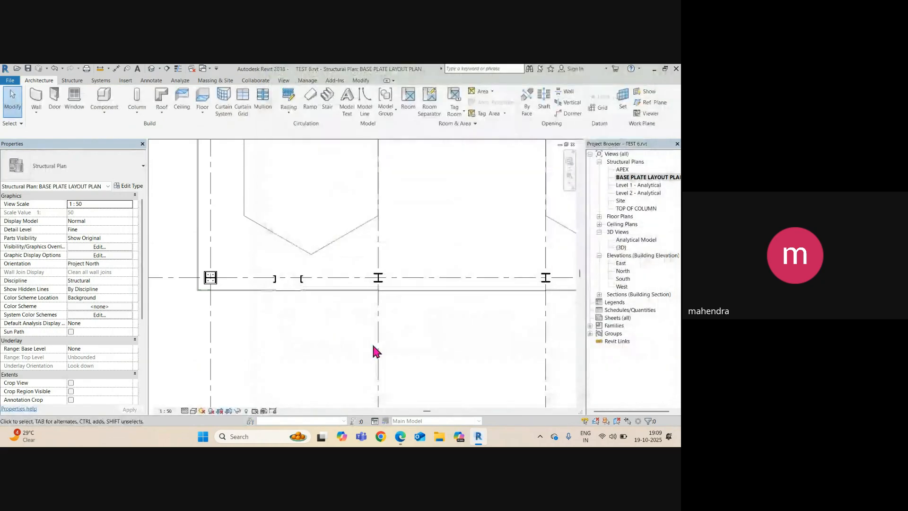
Pull the aligned heads of grids A to D closer to the building, just beyond grid 4
{"action": "scroll", "coordinate": [326, 315], "scroll_direction": "down", "scroll_amount": 3}
{"action": "scroll", "coordinate": [295, 297], "scroll_direction": "up", "scroll_amount": 2}
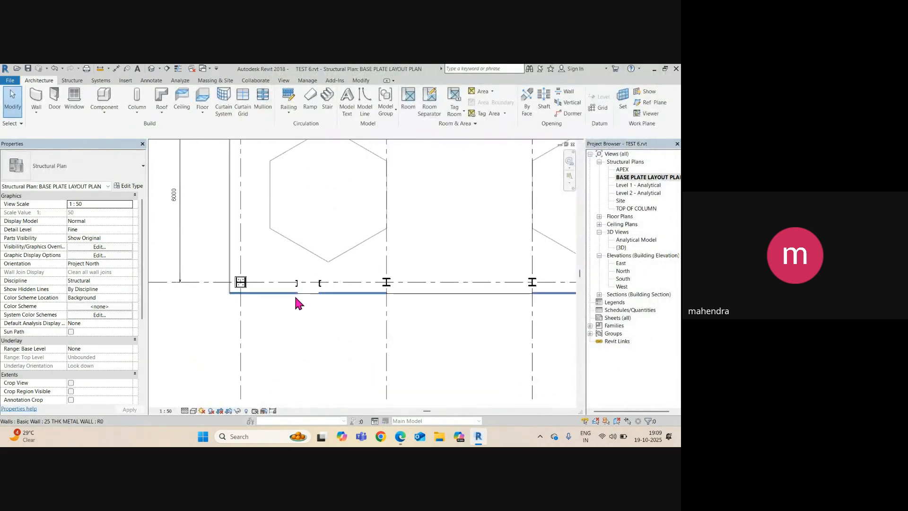
{"action": "scroll", "coordinate": [293, 305], "scroll_direction": "down", "scroll_amount": 5}
{"action": "middle_click_drag", "start_coordinate": [286, 320], "coordinate": [253, 412]}
{"action": "middle_click_drag", "start_coordinate": [376, 245], "coordinate": [350, 361]}
{"action": "scroll", "coordinate": [237, 236], "scroll_direction": "up", "scroll_amount": 3}
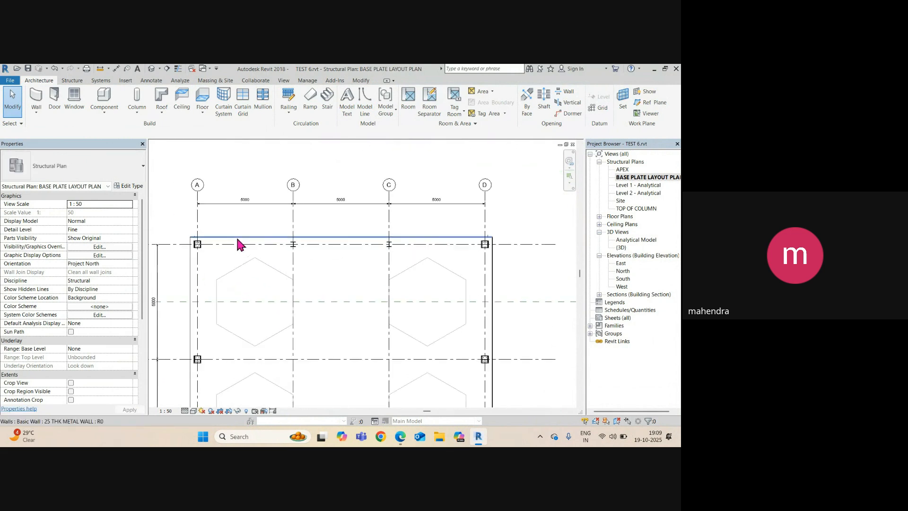
{"action": "middle_click_drag", "start_coordinate": [263, 246], "coordinate": [341, 246]}
{"action": "left_click", "coordinate": [268, 190]}
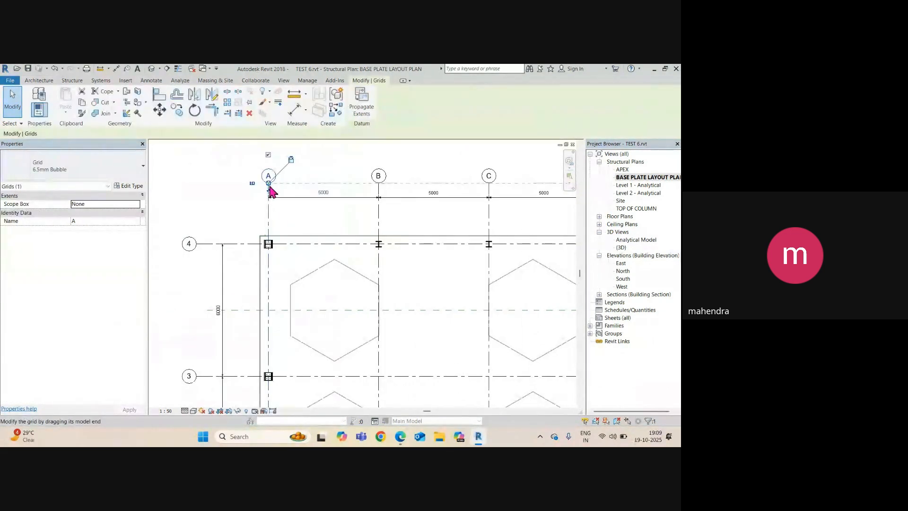
{"action": "left_click_drag", "start_coordinate": [268, 185], "coordinate": [268, 206]}
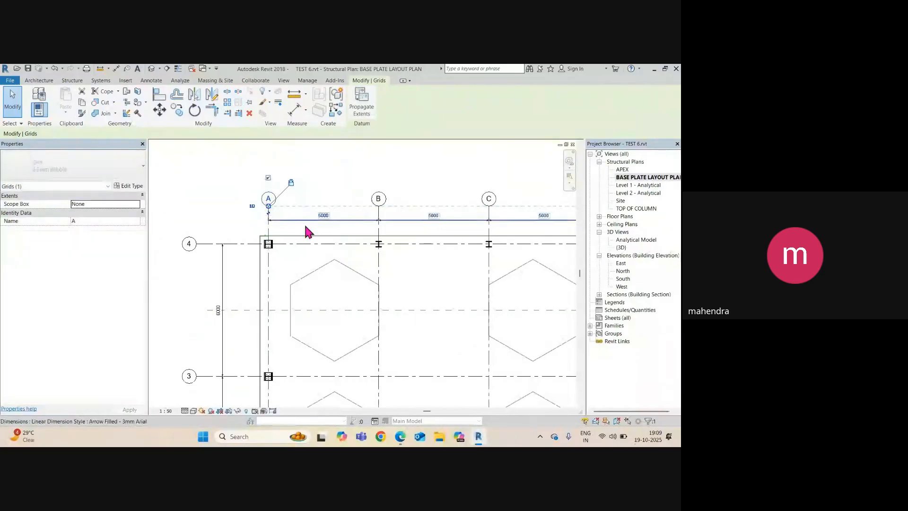
Shift the horizontal dimension string between grids A and D slightly farther away from grid 4
{"action": "scroll", "coordinate": [304, 222], "scroll_direction": "up", "scroll_amount": 2}
{"action": "left_click", "coordinate": [303, 217]}
{"action": "left_click", "coordinate": [311, 227]}
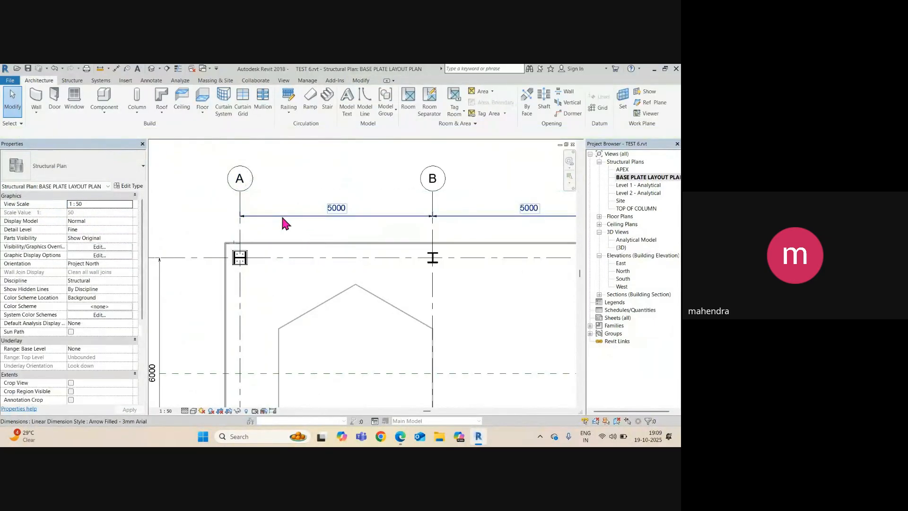
{"action": "left_click", "coordinate": [283, 216]}
{"action": "scroll", "coordinate": [282, 216], "scroll_direction": "up", "scroll_amount": 2}
{"action": "left_click_drag", "start_coordinate": [283, 216], "coordinate": [292, 210]}
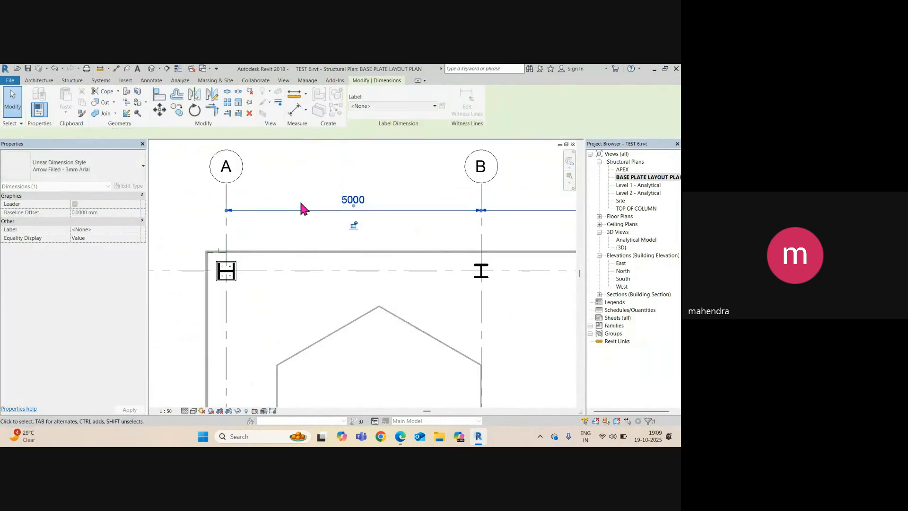
Set both the Line Weight and the Tick Mark Line Weight of the Arrow Filled - 3mm Arial dimension type to 5
{"action": "scroll", "coordinate": [292, 208], "scroll_direction": "down", "scroll_amount": 4}
{"action": "left_click", "coordinate": [133, 186]}
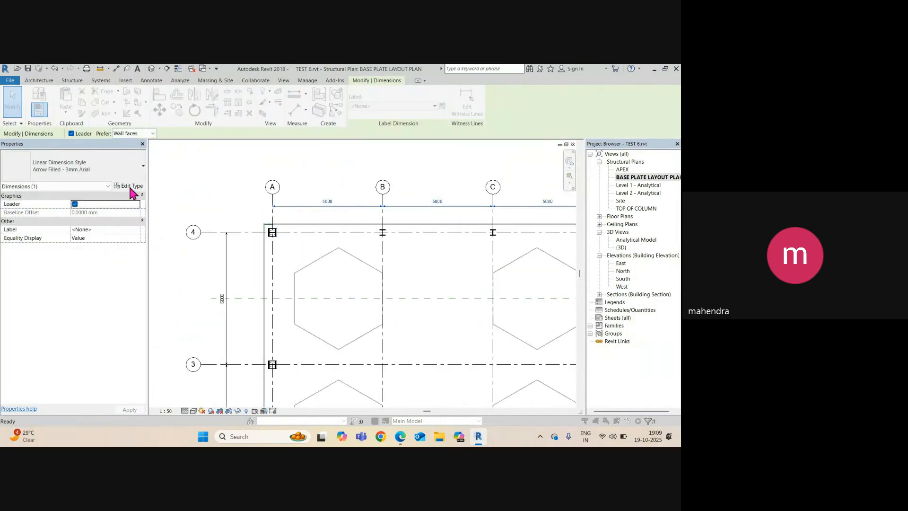
{"action": "left_click", "coordinate": [450, 190]}
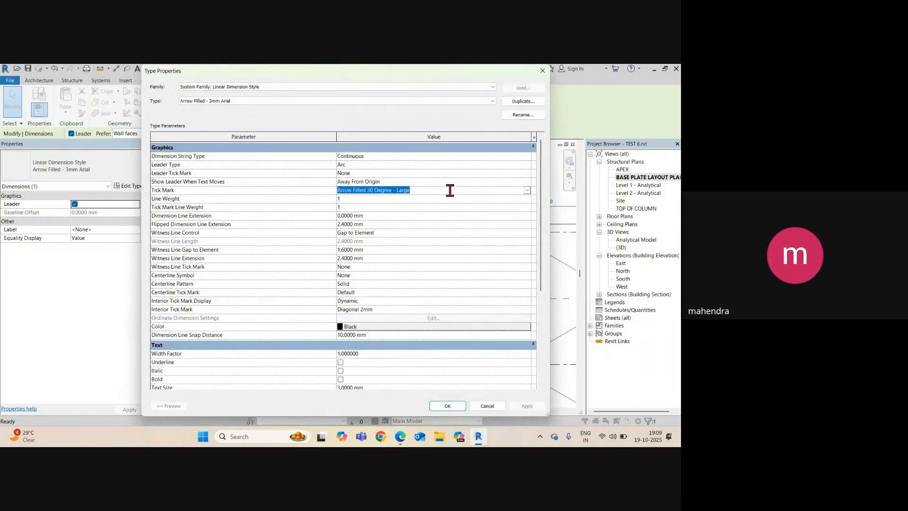
{"action": "left_click", "coordinate": [529, 191]}
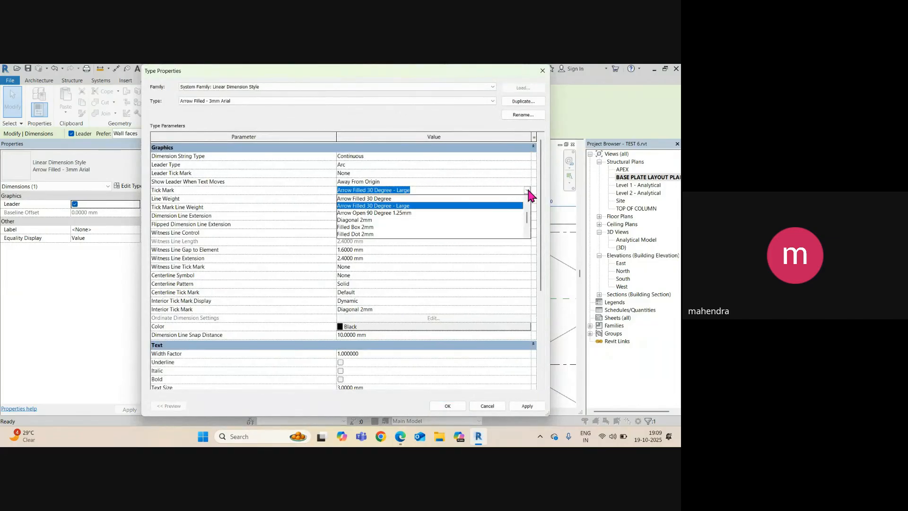
{"action": "left_click", "coordinate": [478, 190]}
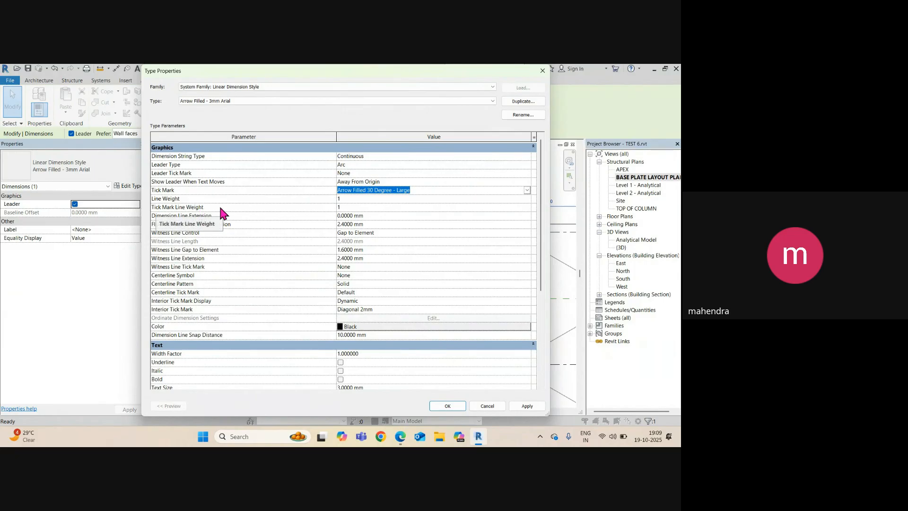
{"action": "left_click", "coordinate": [350, 207]}
{"action": "type", "text": "5"}
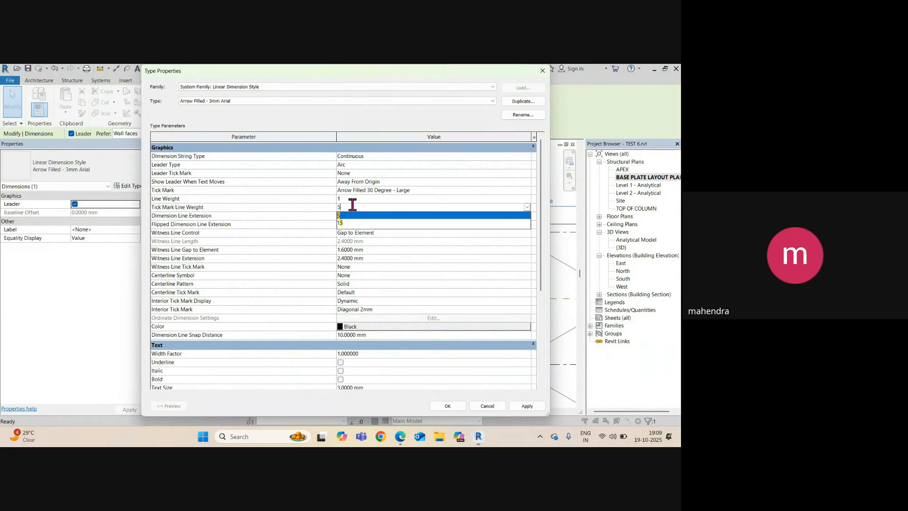
{"action": "type", "text": "5"}
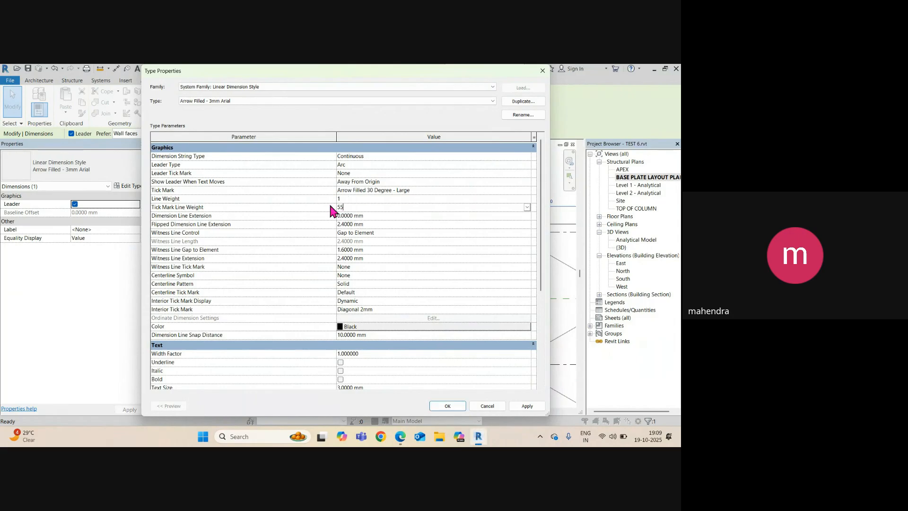
{"action": "key", "text": "BackSpace"}
{"action": "left_click", "coordinate": [349, 198]}
{"action": "type", "text": "5"}
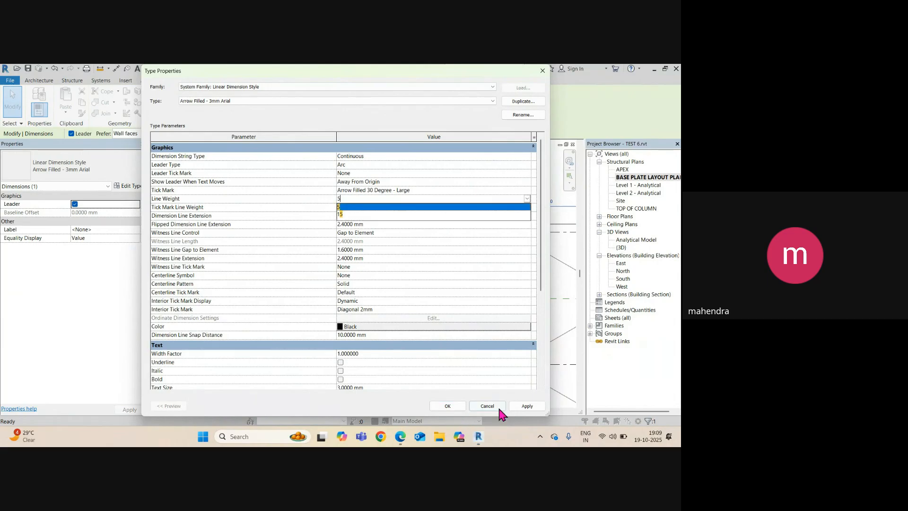
{"action": "left_click", "coordinate": [527, 407]}
{"action": "left_click", "coordinate": [449, 407]}
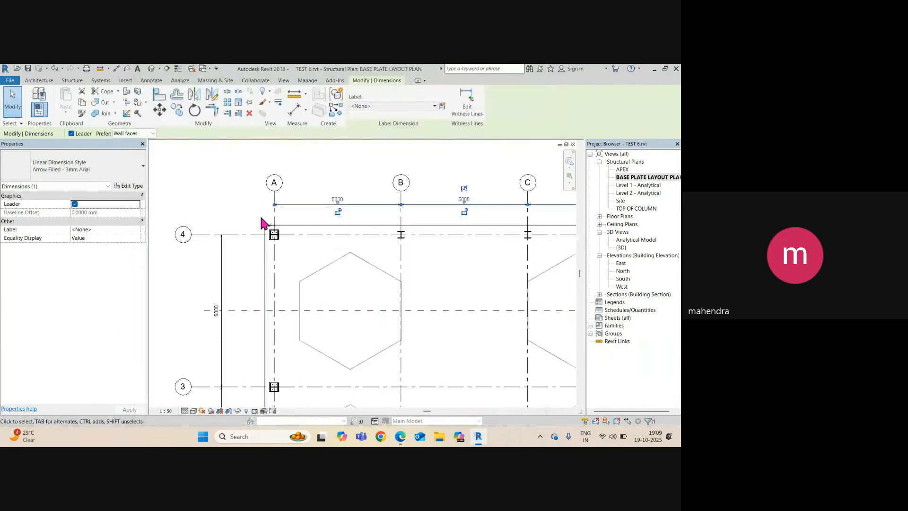
Examine the thickened dimension line and arrowhead at grid A up close, and undo the line weight change
{"action": "scroll", "coordinate": [263, 222], "scroll_direction": "up", "scroll_amount": 6}
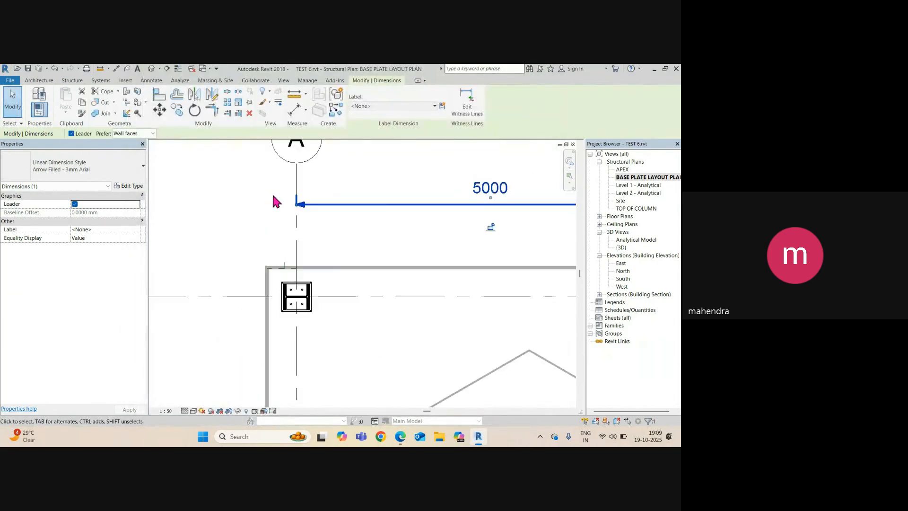
{"action": "left_click", "coordinate": [237, 258]}
{"action": "scroll", "coordinate": [237, 257], "scroll_direction": "down", "scroll_amount": 2}
{"action": "scroll", "coordinate": [269, 289], "scroll_direction": "up", "scroll_amount": 2}
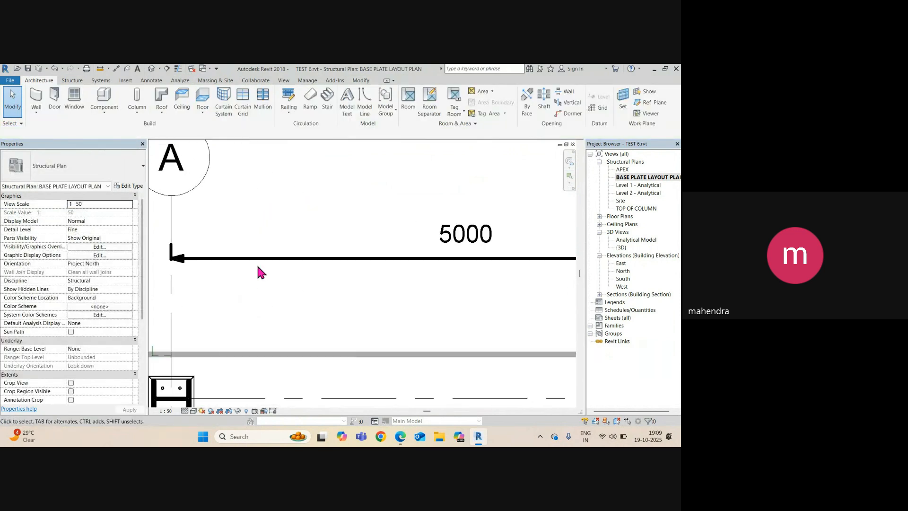
{"action": "scroll", "coordinate": [243, 266], "scroll_direction": "up", "scroll_amount": 1}
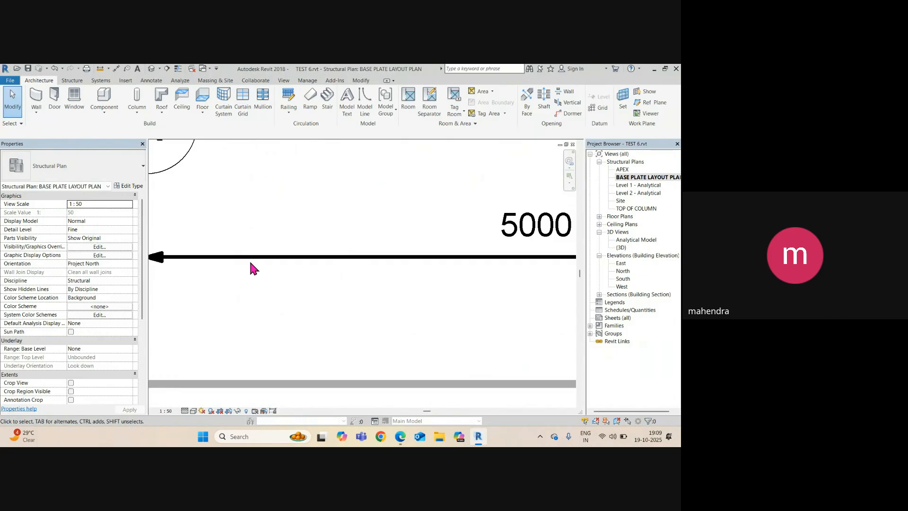
{"action": "scroll", "coordinate": [270, 264], "scroll_direction": "down", "scroll_amount": 3}
{"action": "scroll", "coordinate": [290, 208], "scroll_direction": "up", "scroll_amount": 4}
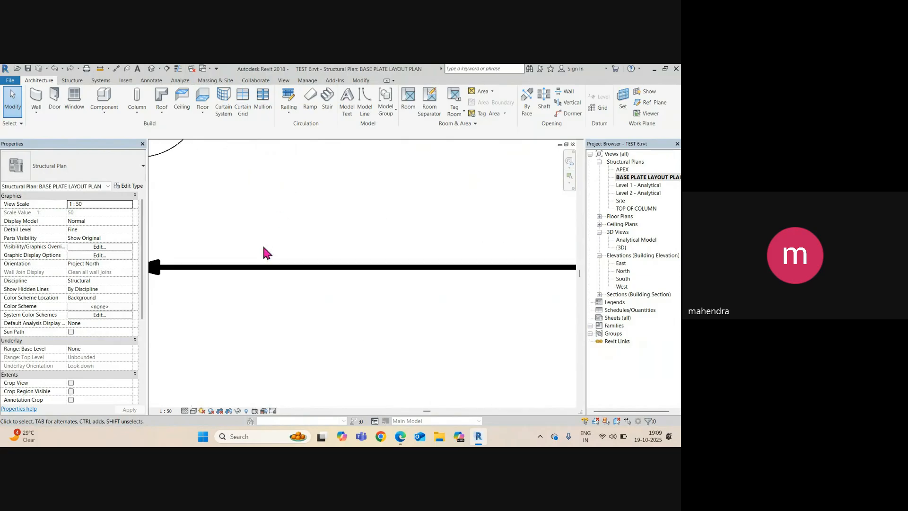
{"action": "scroll", "coordinate": [263, 246], "scroll_direction": "down", "scroll_amount": 3}
{"action": "scroll", "coordinate": [258, 236], "scroll_direction": "up", "scroll_amount": 5}
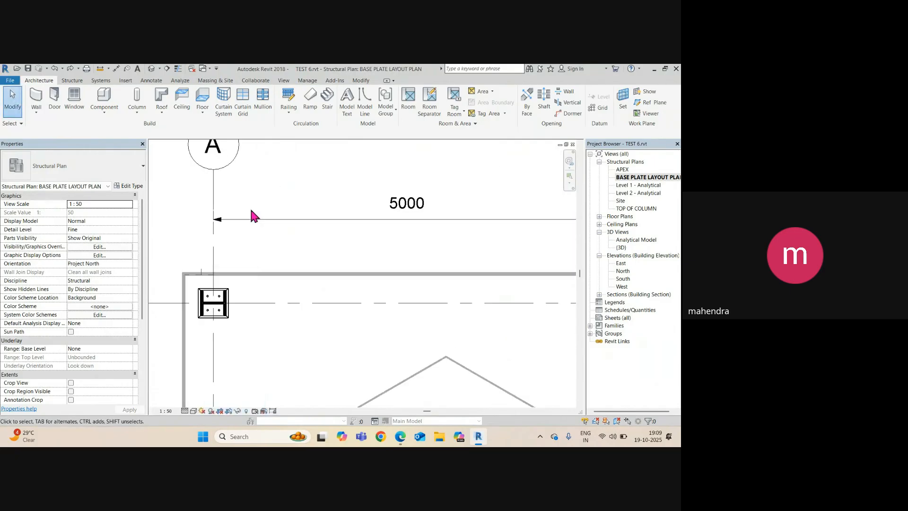
Review the tick mark options available for the Arrow Filled - 3mm Arial dimension type
{"action": "middle_click_drag", "start_coordinate": [232, 240], "coordinate": [353, 273]}
{"action": "left_click", "coordinate": [345, 258]}
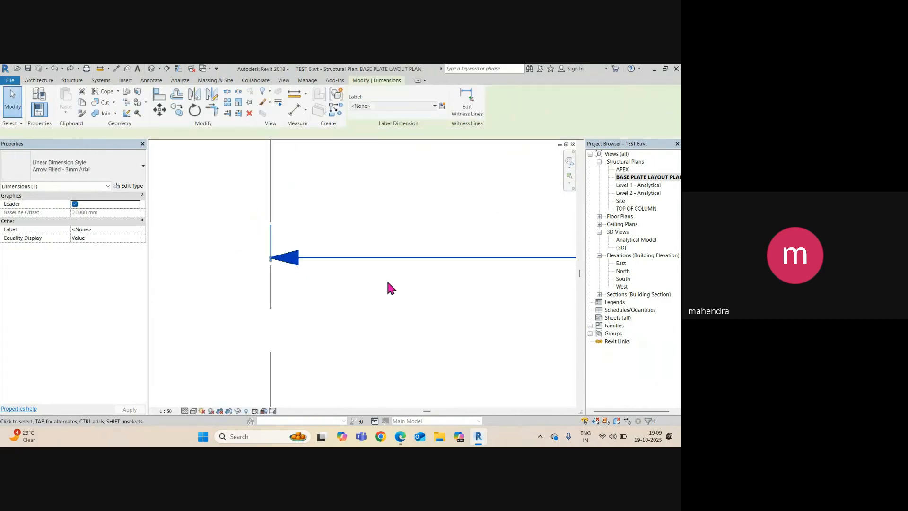
{"action": "left_click", "coordinate": [129, 186]}
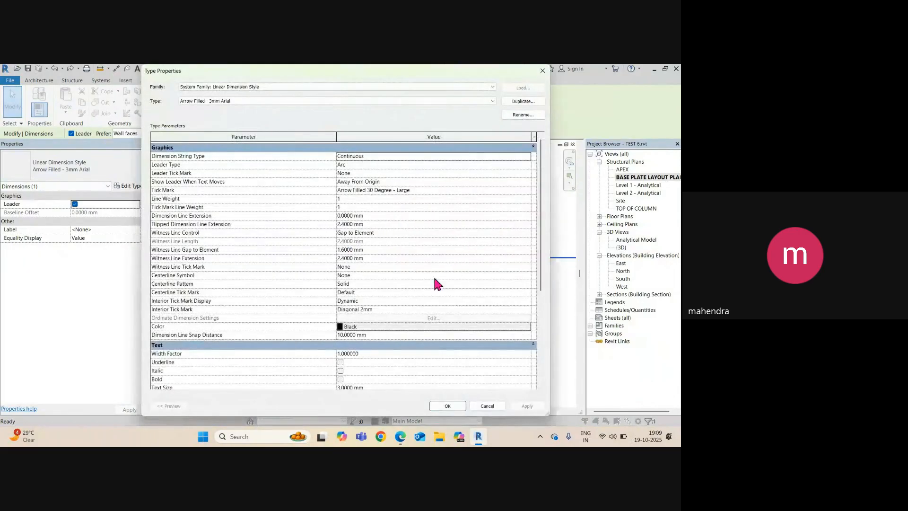
{"action": "left_click", "coordinate": [418, 189]}
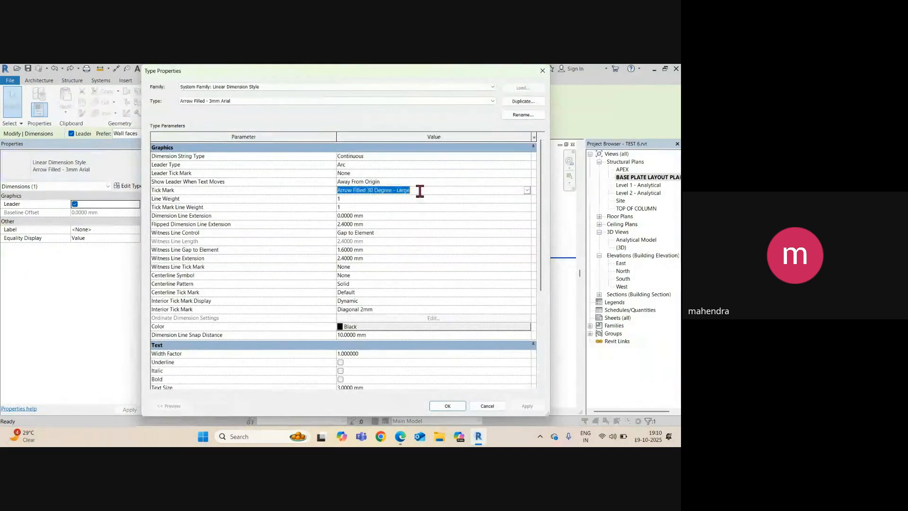
{"action": "left_click", "coordinate": [527, 190]}
{"action": "scroll", "coordinate": [452, 219], "scroll_direction": "down", "scroll_amount": 3}
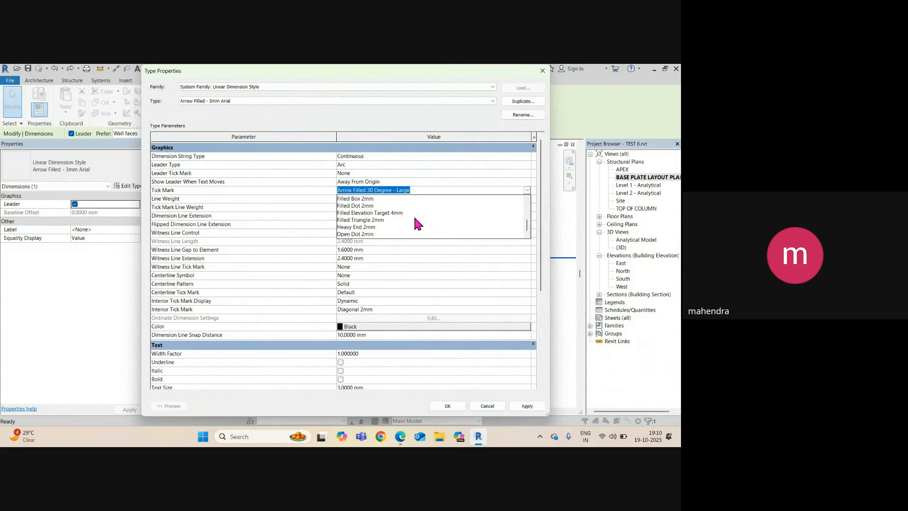
{"action": "scroll", "coordinate": [398, 219], "scroll_direction": "up", "scroll_amount": 5}
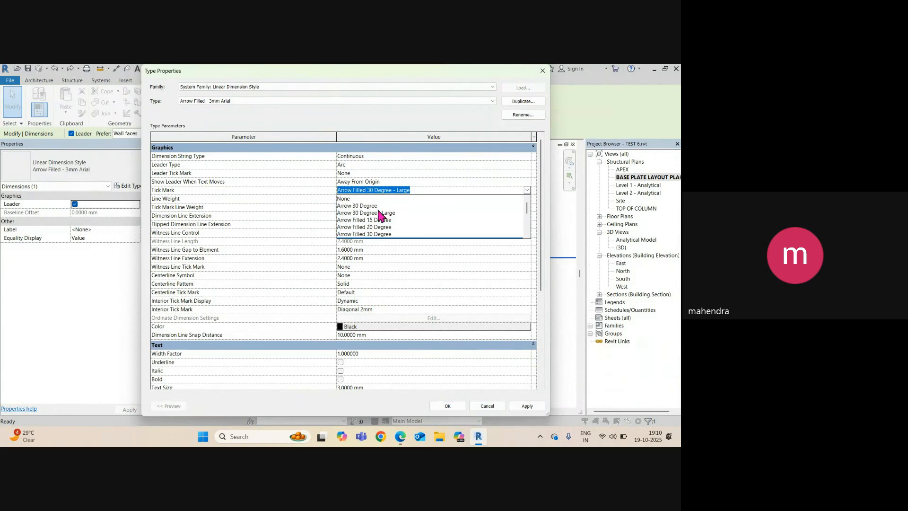
{"action": "scroll", "coordinate": [405, 212], "scroll_direction": "down", "scroll_amount": 1}
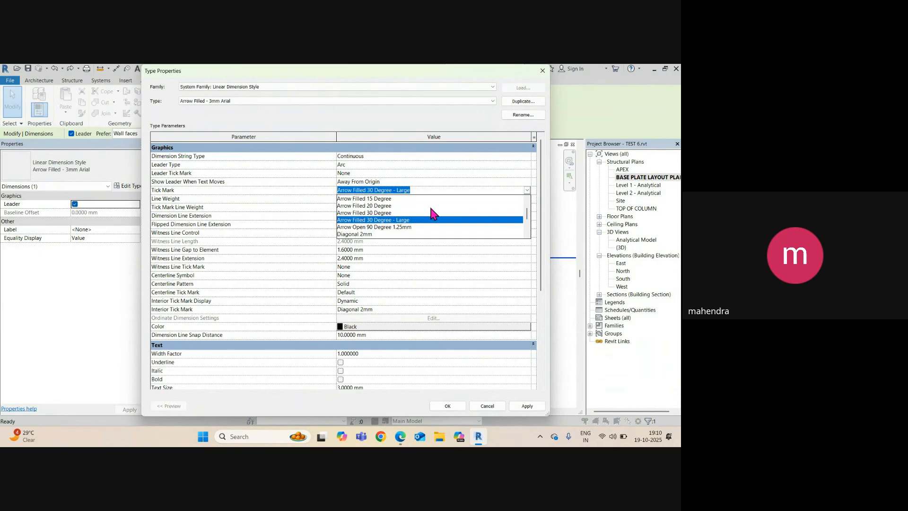
{"action": "scroll", "coordinate": [430, 208], "scroll_direction": "up", "scroll_amount": 1}
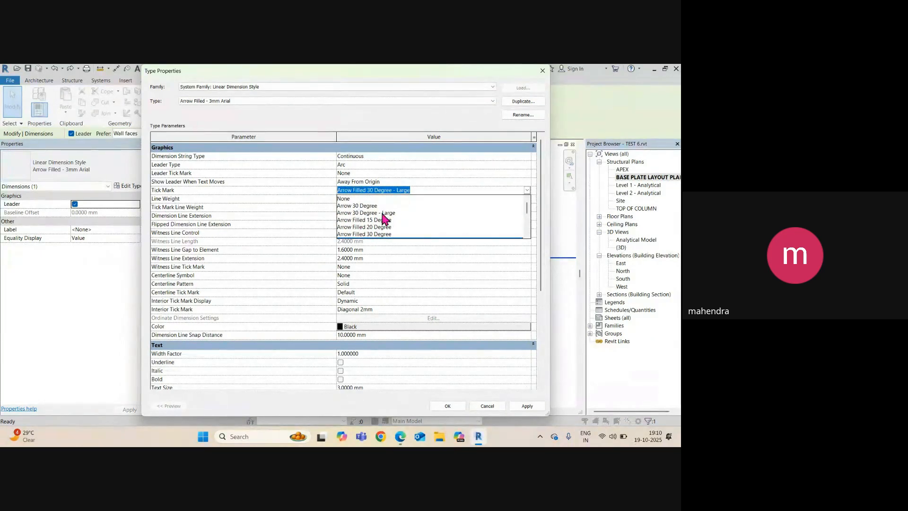
{"action": "left_click", "coordinate": [367, 191]}
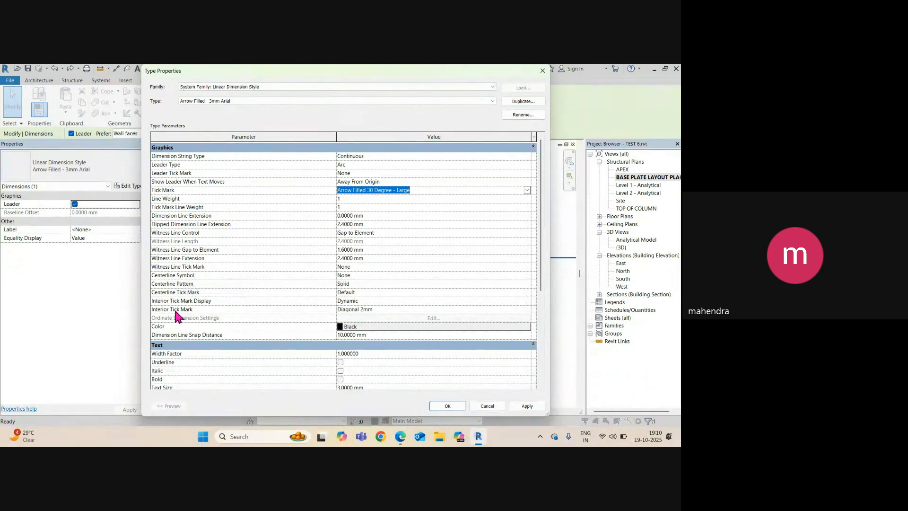
Review the interior tick mark, text size and other text settings of the dimension type, and close its properties
{"action": "scroll", "coordinate": [378, 319], "scroll_direction": "down", "scroll_amount": 3}
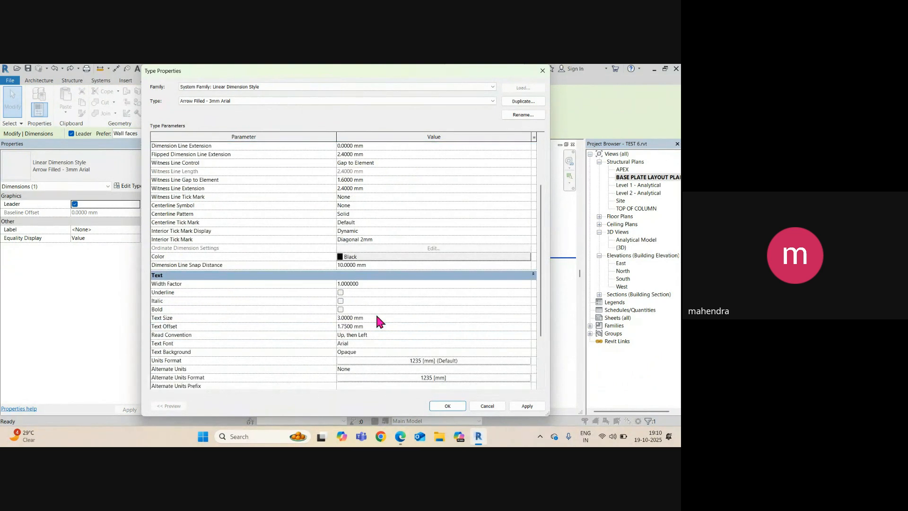
{"action": "scroll", "coordinate": [329, 296], "scroll_direction": "down", "scroll_amount": 2}
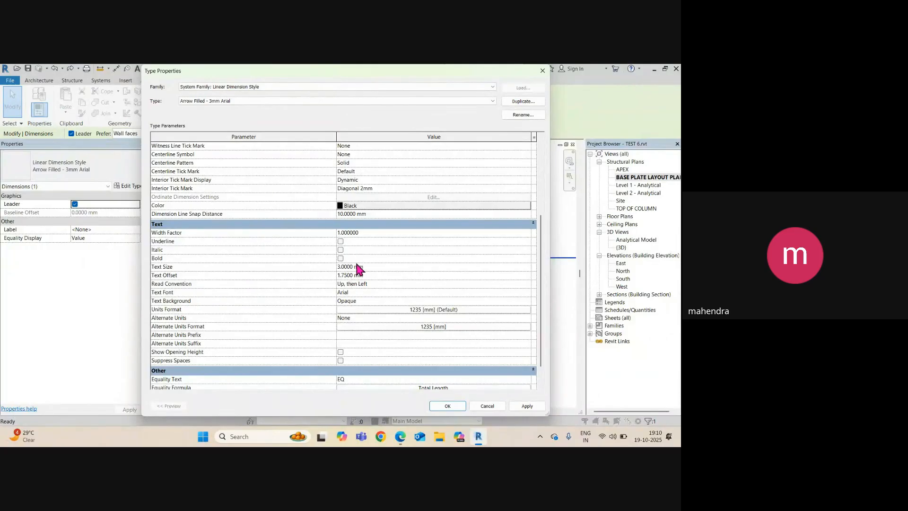
{"action": "scroll", "coordinate": [331, 267], "scroll_direction": "up", "scroll_amount": 5}
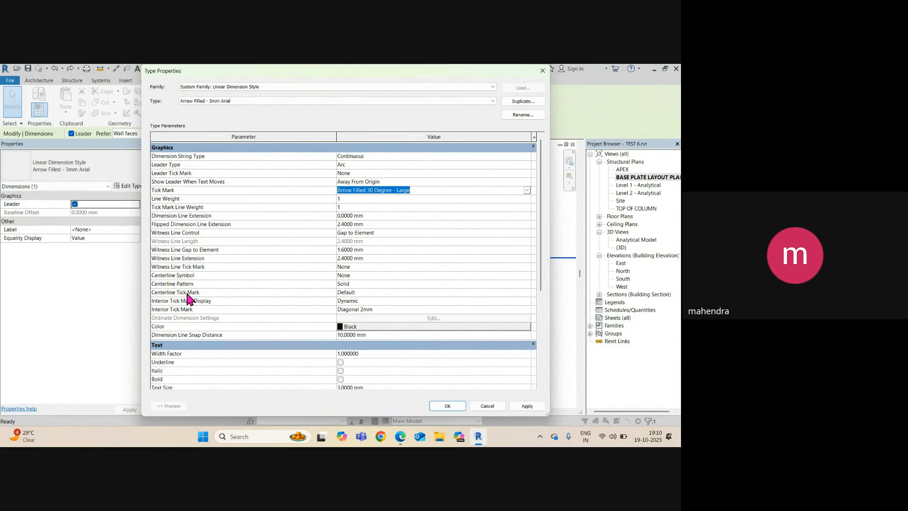
{"action": "left_click", "coordinate": [452, 407]}
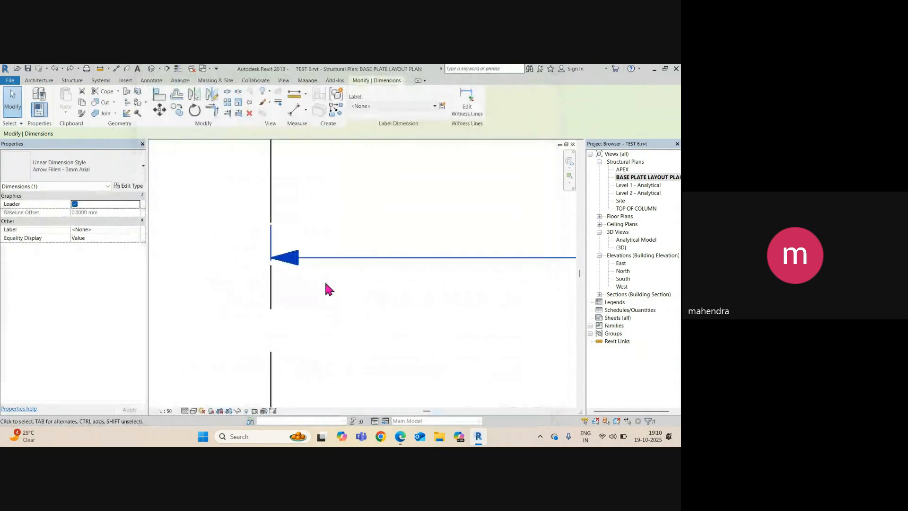
Hide the whole Reference Planes category in this view, starting from the reference plane between grids 3 and 4
{"action": "scroll", "coordinate": [323, 293], "scroll_direction": "down", "scroll_amount": 5}
{"action": "left_click", "coordinate": [362, 218]}
{"action": "scroll", "coordinate": [368, 272], "scroll_direction": "up", "scroll_amount": 3}
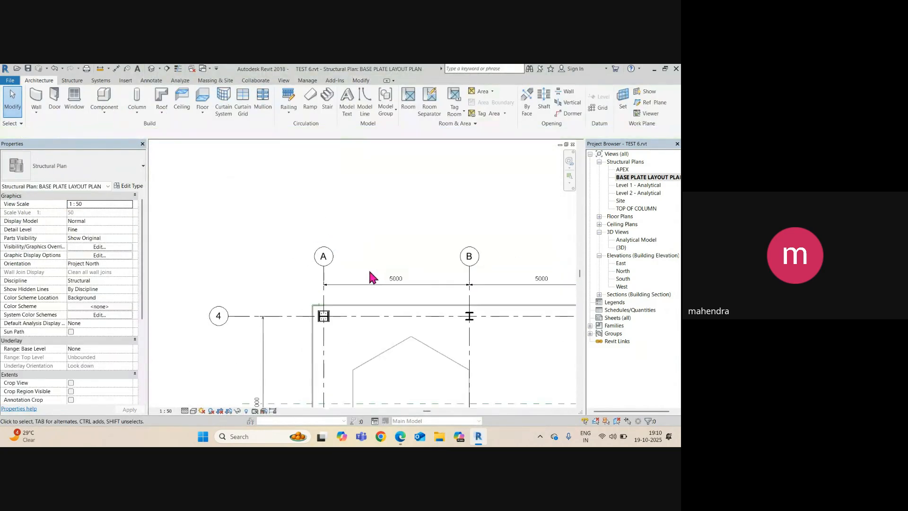
{"action": "scroll", "coordinate": [265, 213], "scroll_direction": "down", "scroll_amount": 2}
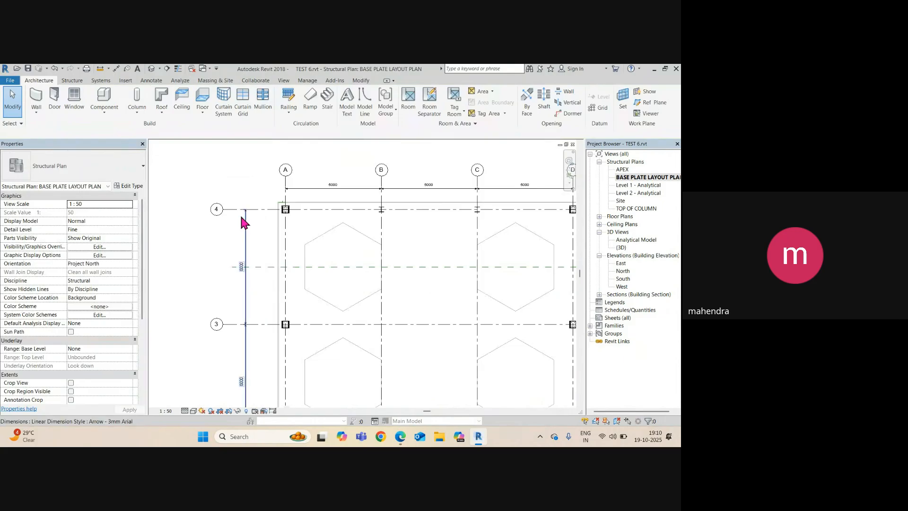
{"action": "right_click", "coordinate": [325, 268]}
{"action": "mouse_move", "coordinate": [357, 277]}
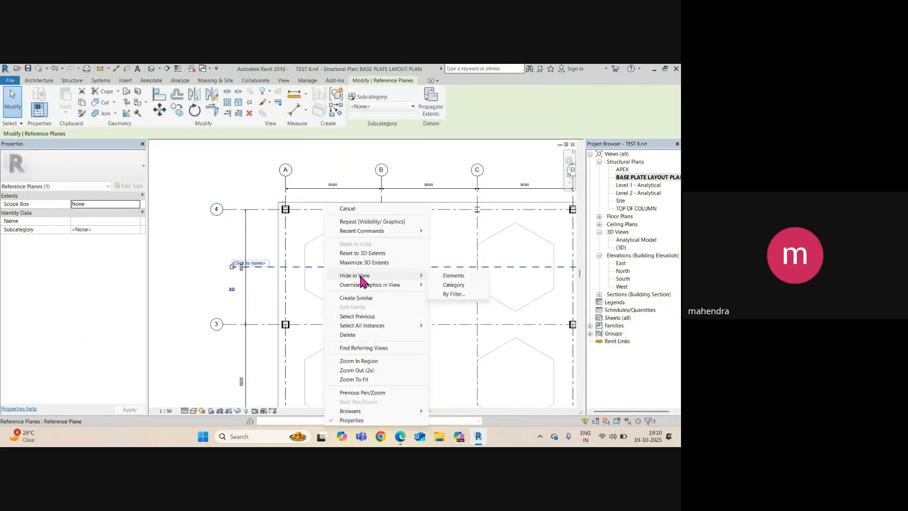
{"action": "left_click", "coordinate": [453, 286]}
Delete the existing vertical dimension string that runs outside grid A across the numbered grids
{"action": "left_click", "coordinate": [247, 243]}
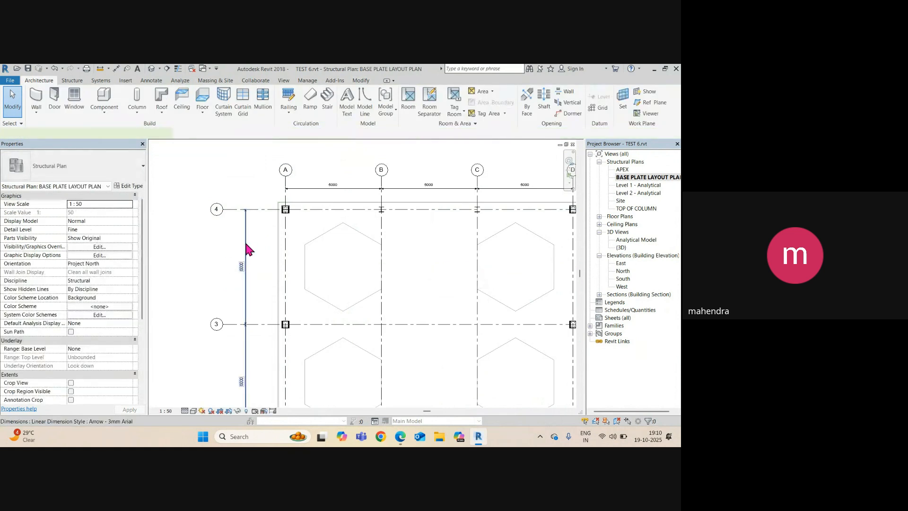
{"action": "scroll", "coordinate": [241, 227], "scroll_direction": "up", "scroll_amount": 2}
{"action": "left_click_drag", "start_coordinate": [248, 217], "coordinate": [273, 223], "text": "ctrl"}
{"action": "key", "text": "Escape"}
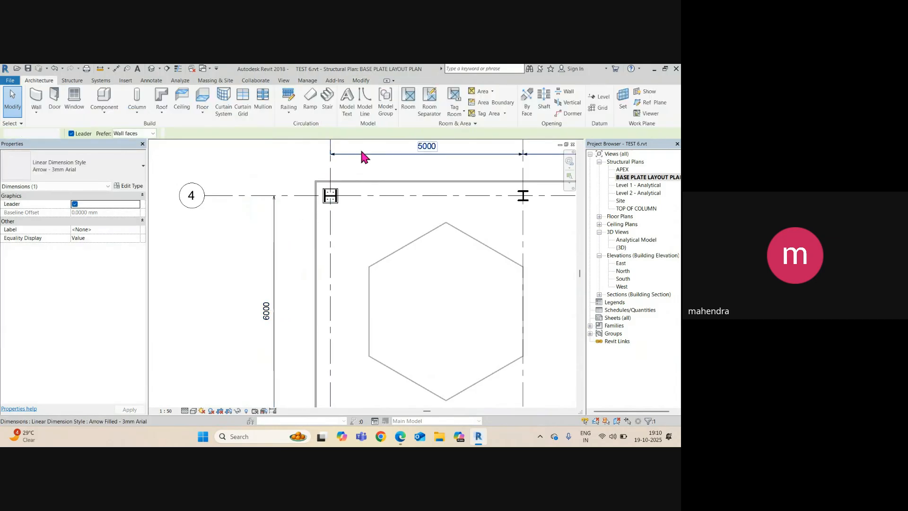
{"action": "left_click", "coordinate": [274, 242]}
{"action": "key", "text": "d"}
{"action": "key", "text": "e"}
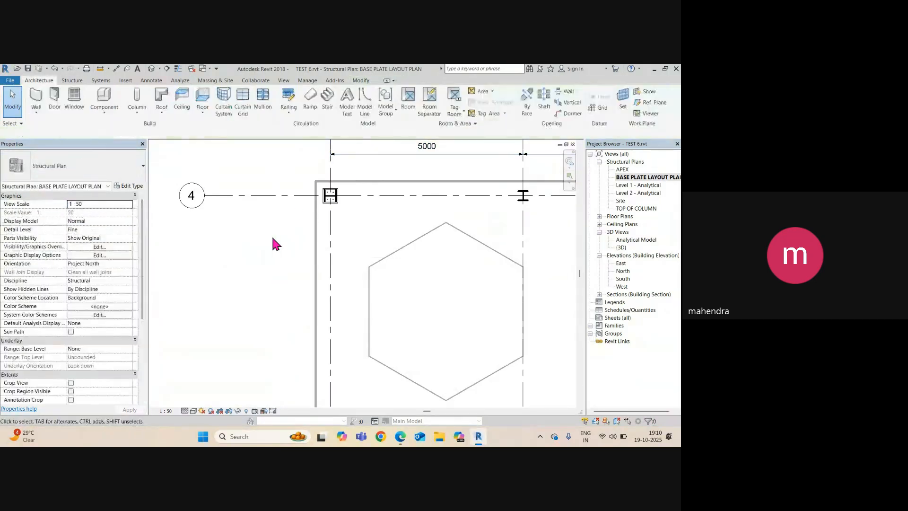
Place an aligned dimension between grids 4 and 3, just outside the wall beside grid A
{"action": "key", "text": "i"}
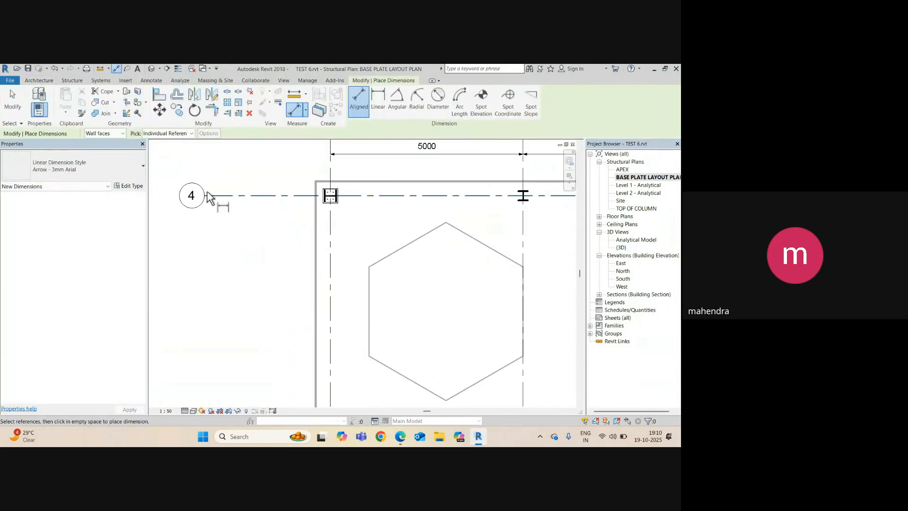
{"action": "left_click", "coordinate": [285, 195]}
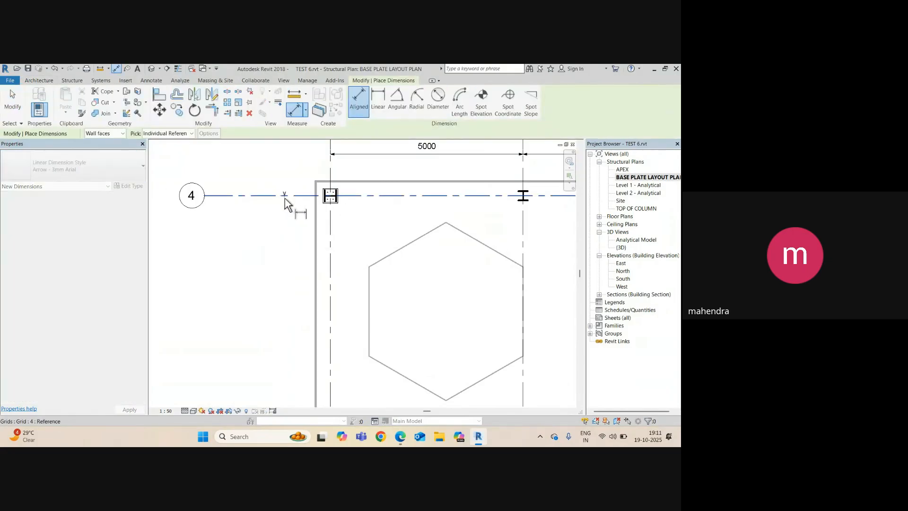
{"action": "scroll", "coordinate": [286, 199], "scroll_direction": "down", "scroll_amount": 2}
{"action": "middle_click_drag", "start_coordinate": [298, 348], "coordinate": [294, 331]}
{"action": "left_click", "coordinate": [288, 356]}
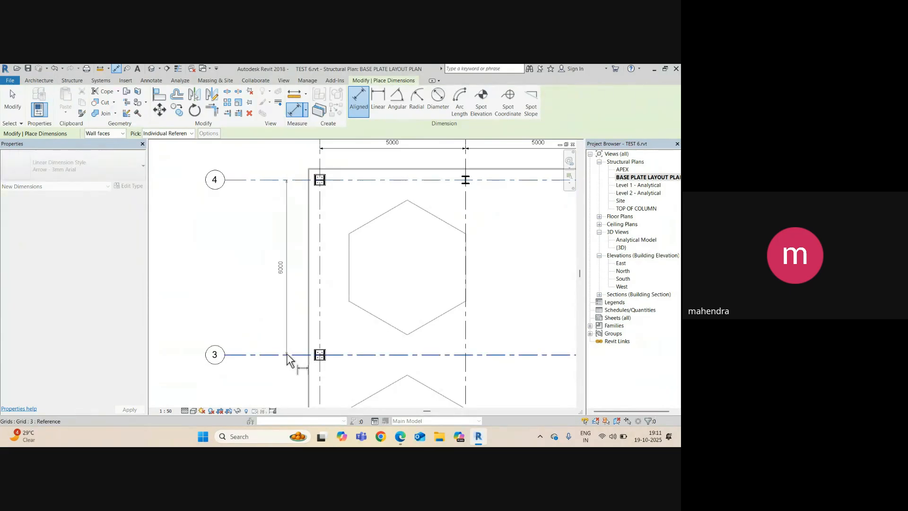
{"action": "left_click", "coordinate": [286, 326]}
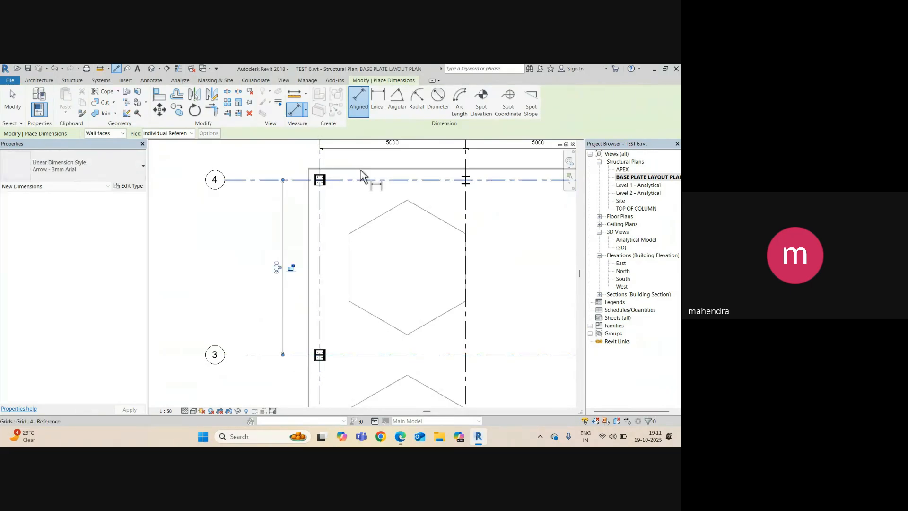
{"action": "scroll", "coordinate": [359, 154], "scroll_direction": "up", "scroll_amount": 2}
{"action": "key", "text": "Escape"}
Change the dimension between grids 4 and 3 to the Arrow Filled - 3mm Arial type
{"action": "middle_click_drag", "start_coordinate": [353, 144], "coordinate": [358, 201]}
{"action": "left_click", "coordinate": [359, 202]}
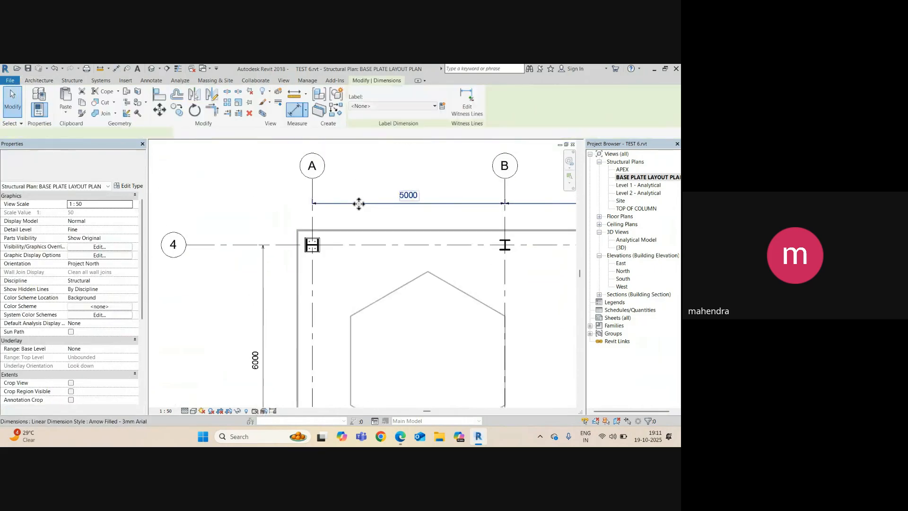
{"action": "left_click", "coordinate": [242, 316]}
{"action": "left_click", "coordinate": [262, 307]}
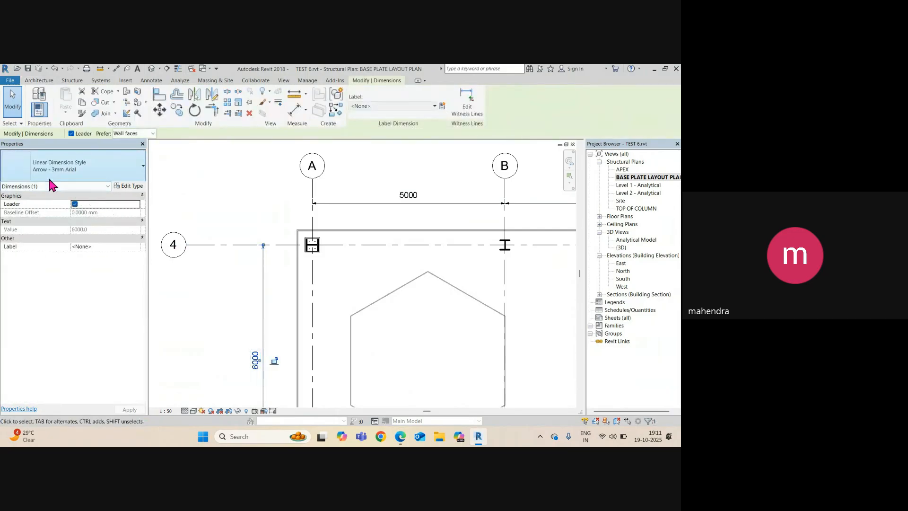
{"action": "left_click", "coordinate": [60, 174]}
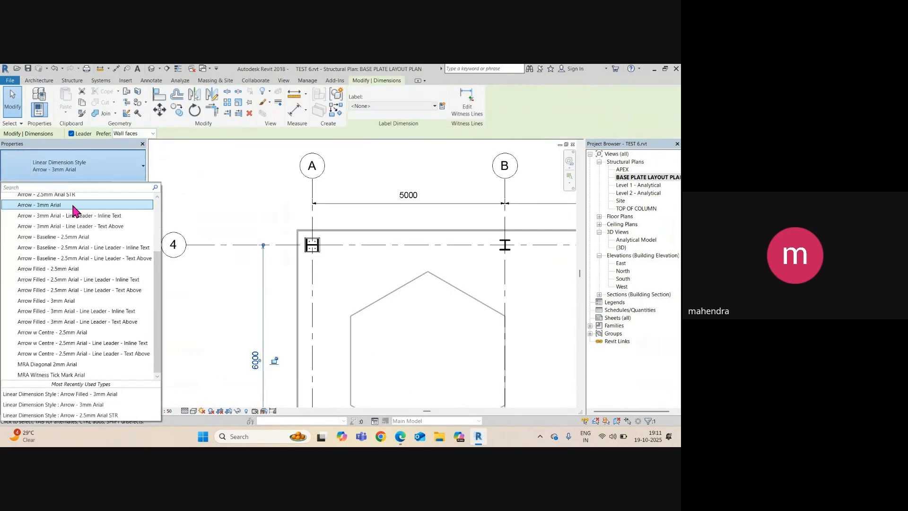
{"action": "scroll", "coordinate": [88, 222], "scroll_direction": "up", "scroll_amount": 2}
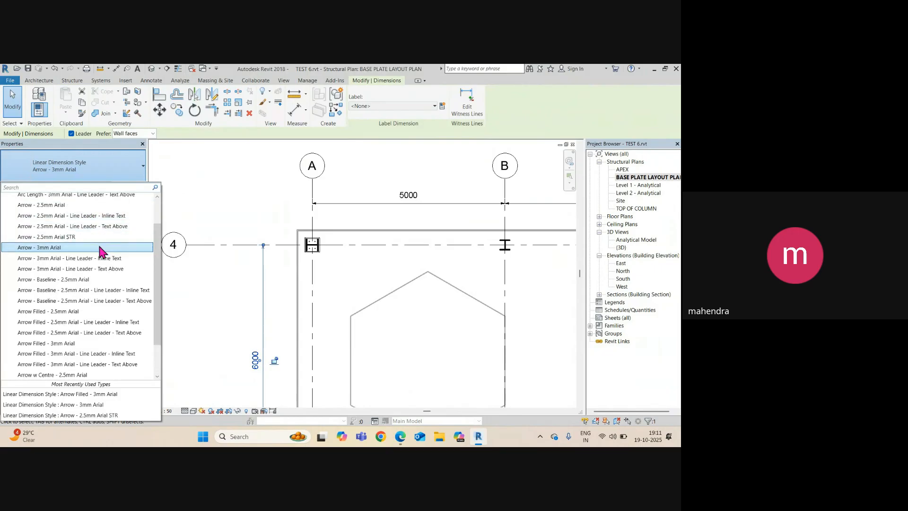
{"action": "scroll", "coordinate": [103, 293], "scroll_direction": "down", "scroll_amount": 1}
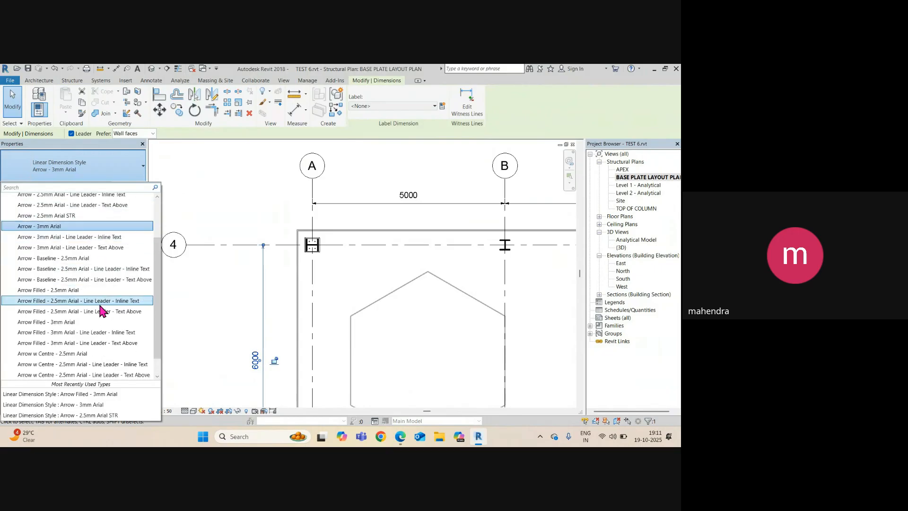
{"action": "left_click", "coordinate": [60, 326]}
{"action": "scroll", "coordinate": [272, 251], "scroll_direction": "up", "scroll_amount": 2}
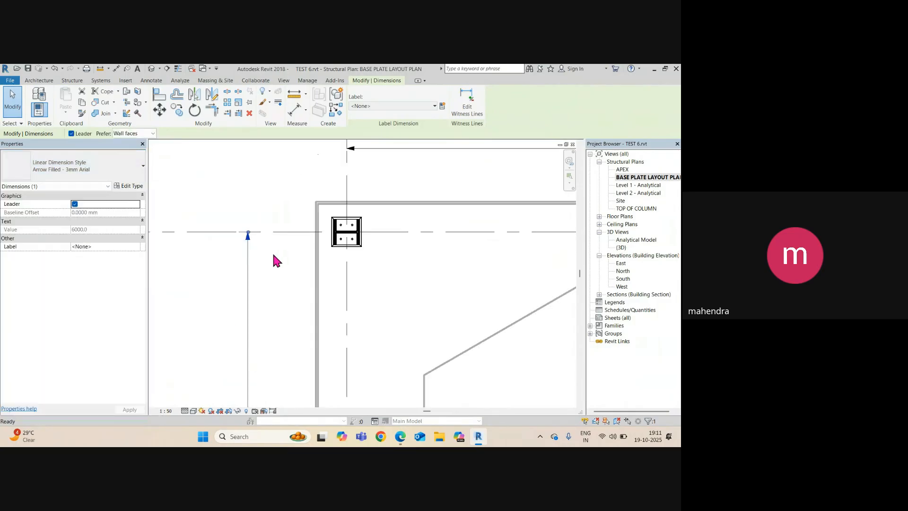
{"action": "key", "text": "Escape"}
{"action": "scroll", "coordinate": [271, 251], "scroll_direction": "up", "scroll_amount": 1}
{"action": "scroll", "coordinate": [268, 243], "scroll_direction": "down", "scroll_amount": 2}
Set Arrow Filled - 3mm Arial as the type for new aligned dimensions and leave the dimension command
{"action": "key", "text": "d"}
{"action": "key", "text": "i"}
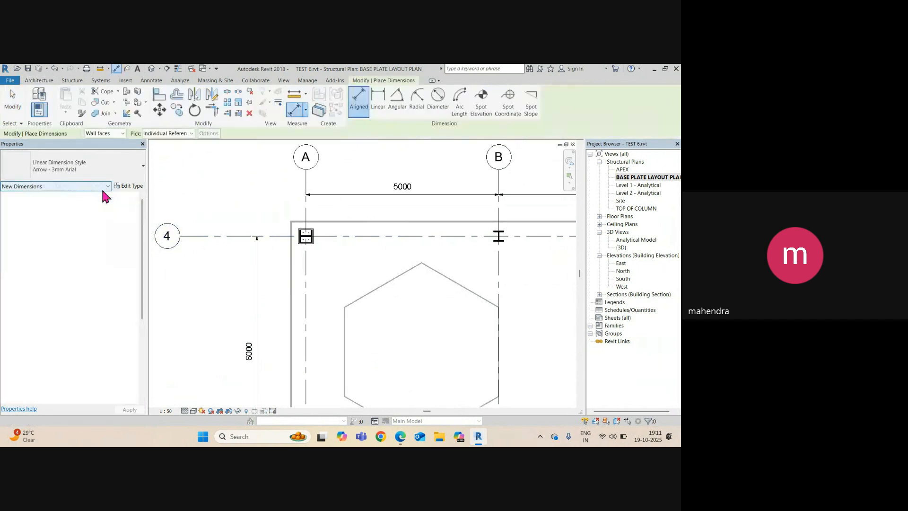
{"action": "left_click", "coordinate": [83, 172]}
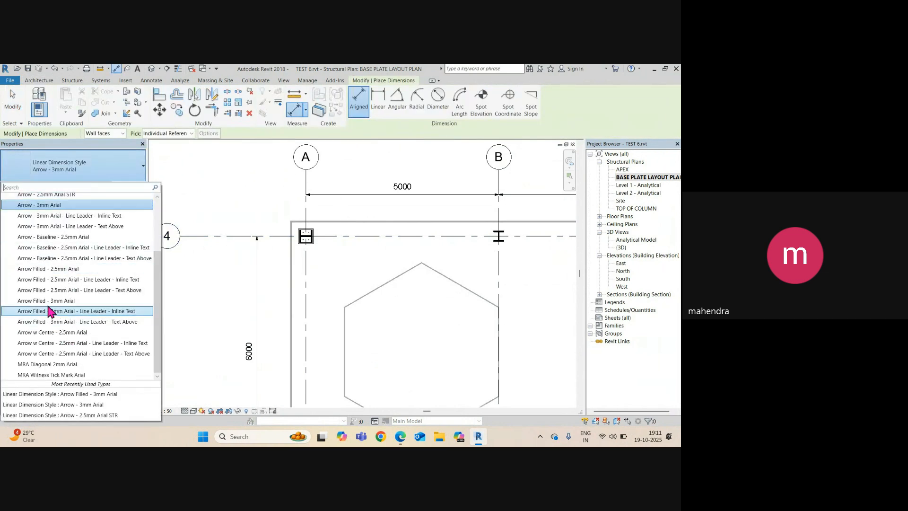
{"action": "left_click", "coordinate": [47, 306]}
{"action": "scroll", "coordinate": [263, 227], "scroll_direction": "down", "scroll_amount": 1}
{"action": "middle_click_drag", "start_coordinate": [262, 325], "coordinate": [277, 260]}
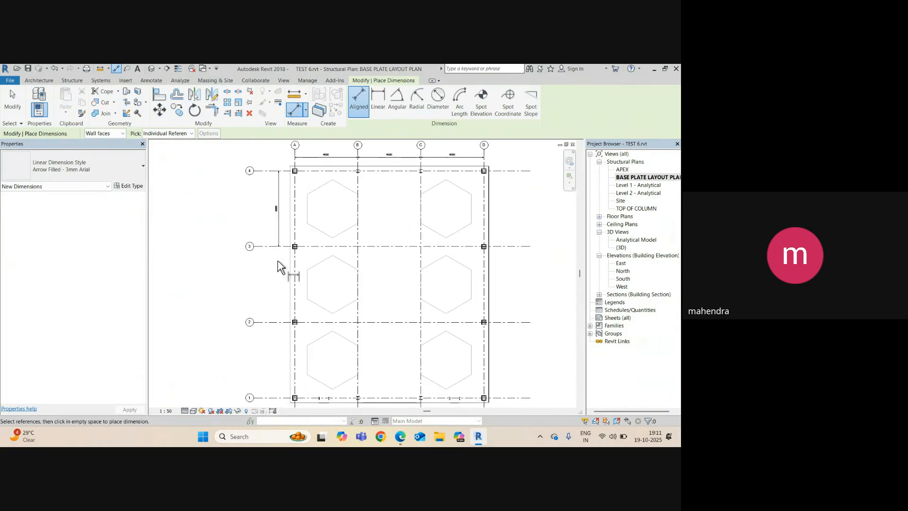
{"action": "scroll", "coordinate": [278, 260], "scroll_direction": "up", "scroll_amount": 2}
{"action": "key", "text": "Escape"}
Extend the vertical dimension to grids 2 and 1 by adding witness lines with Edit Witness Lines
{"action": "left_click", "coordinate": [279, 229]}
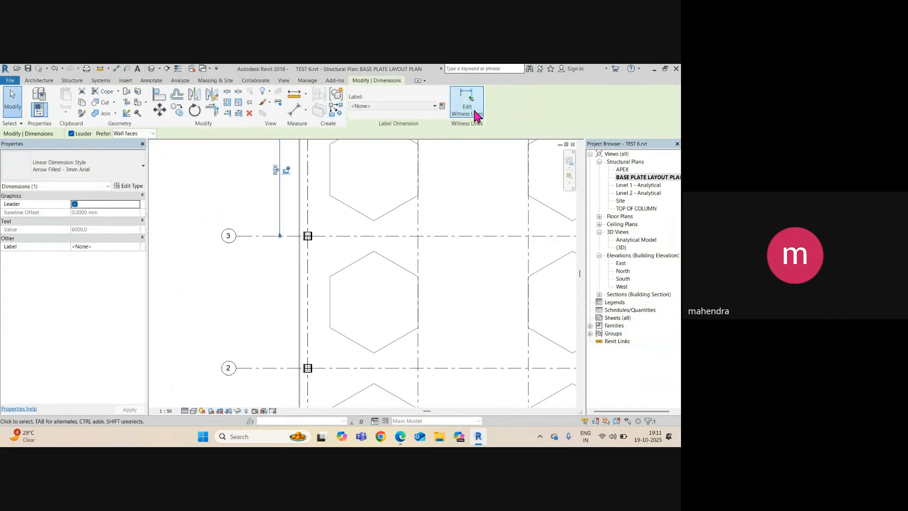
{"action": "middle_click_drag", "start_coordinate": [268, 159], "coordinate": [277, 190]}
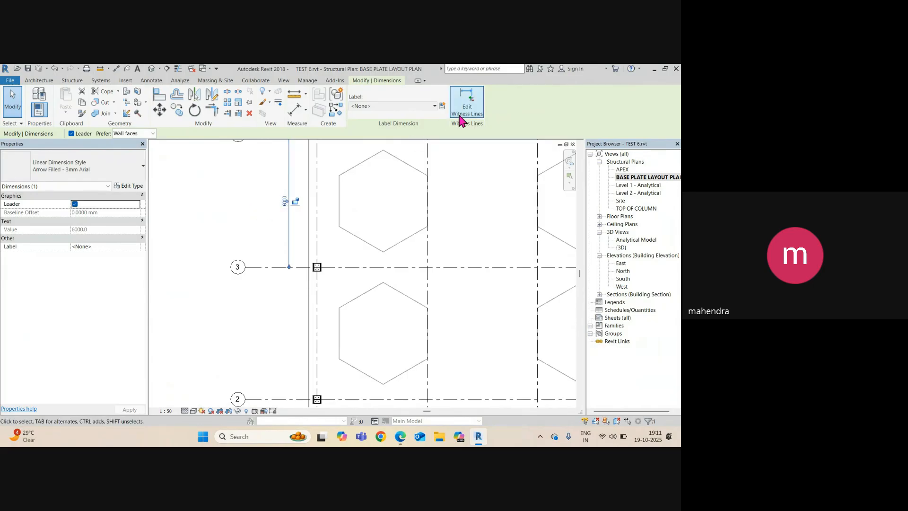
{"action": "left_click", "coordinate": [280, 213]}
{"action": "left_click", "coordinate": [288, 200]}
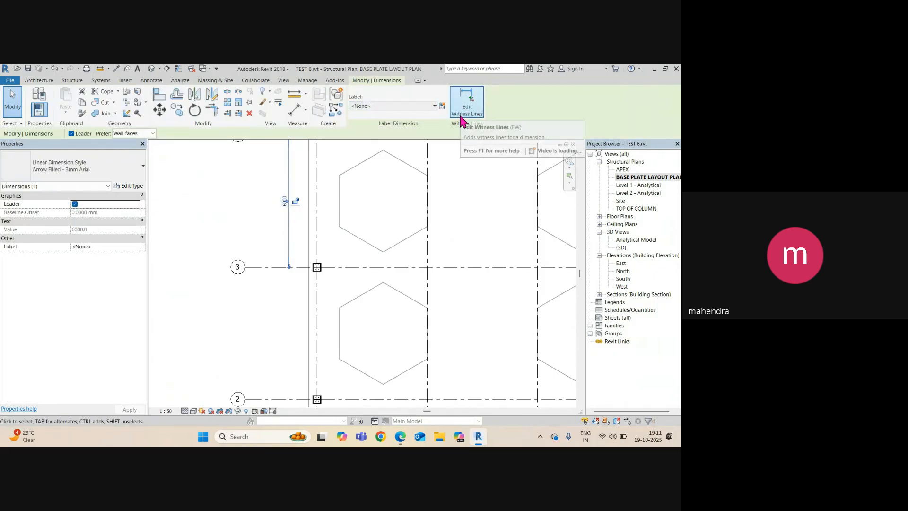
{"action": "left_click", "coordinate": [469, 110]}
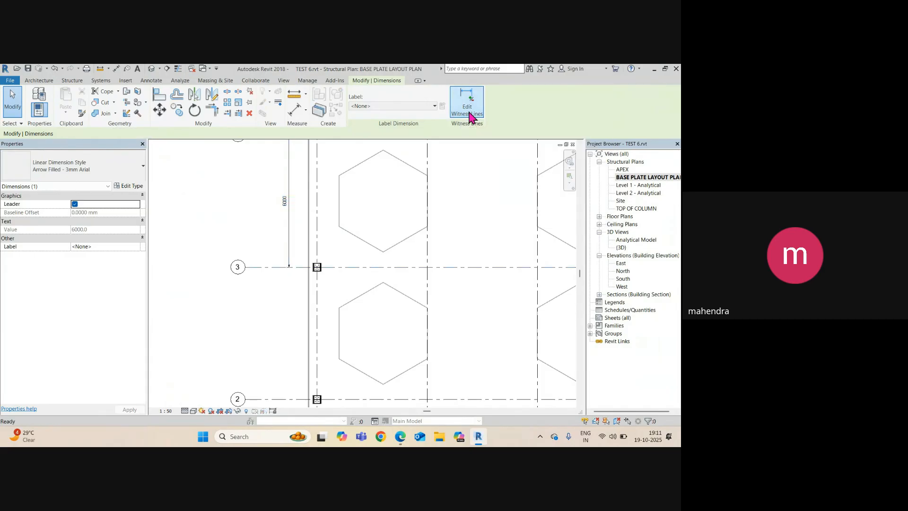
{"action": "middle_click_drag", "start_coordinate": [233, 372], "coordinate": [313, 246]}
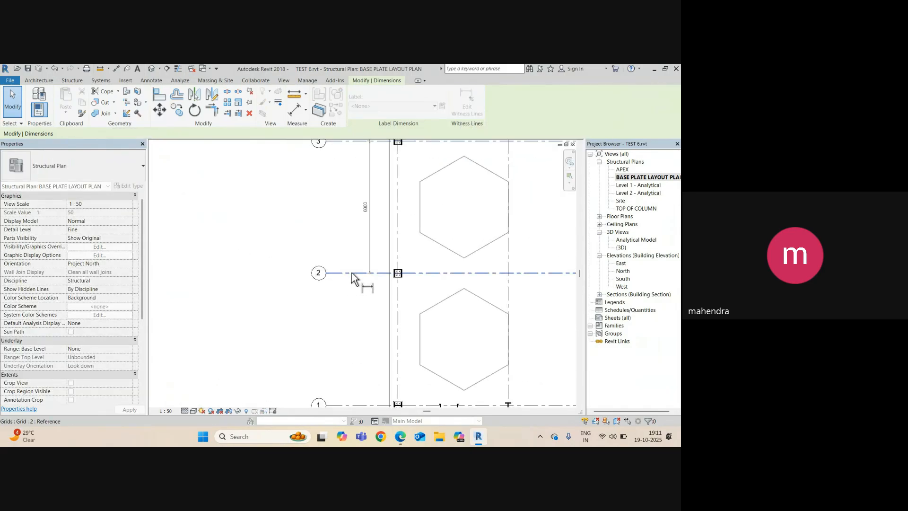
{"action": "left_click", "coordinate": [351, 273]}
{"action": "scroll", "coordinate": [353, 289], "scroll_direction": "down", "scroll_amount": 3}
{"action": "middle_click_drag", "start_coordinate": [358, 316], "coordinate": [340, 247]}
{"action": "left_click", "coordinate": [346, 297]}
{"action": "scroll", "coordinate": [348, 304], "scroll_direction": "up", "scroll_amount": 2}
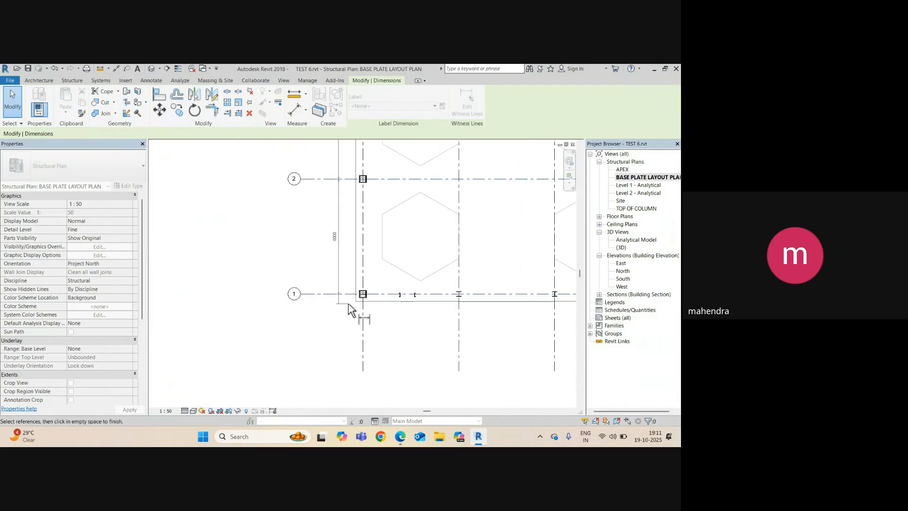
{"action": "scroll", "coordinate": [360, 309], "scroll_direction": "up", "scroll_amount": 4}
{"action": "scroll", "coordinate": [322, 321], "scroll_direction": "down", "scroll_amount": 2}
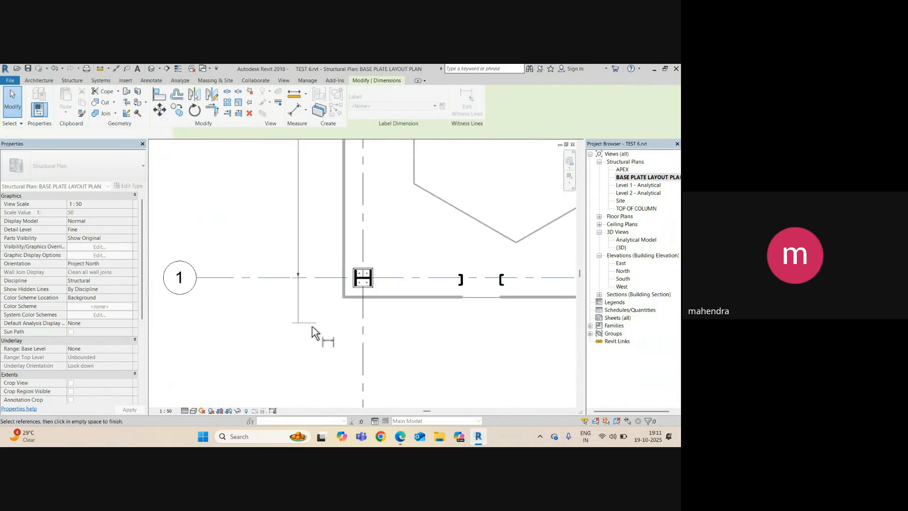
{"action": "left_click", "coordinate": [312, 326]}
{"action": "scroll", "coordinate": [304, 326], "scroll_direction": "down", "scroll_amount": 4}
{"action": "middle_click_drag", "start_coordinate": [305, 161], "coordinate": [281, 379]}
{"action": "scroll", "coordinate": [282, 289], "scroll_direction": "up", "scroll_amount": 6}
{"action": "key", "text": "Escape"}
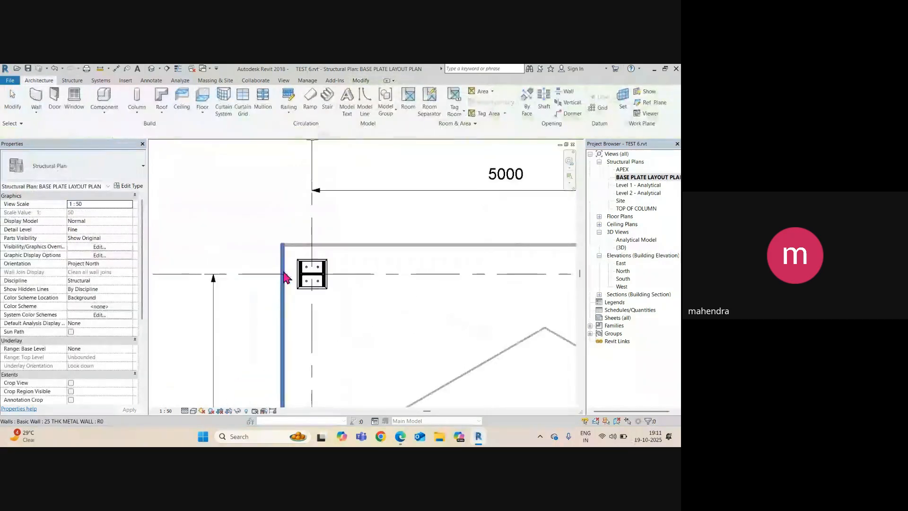
Select the perimeter 25 THK METAL WALL walls together and hide these elements in the view
{"action": "left_click", "coordinate": [308, 246]}
{"action": "scroll", "coordinate": [223, 240], "scroll_direction": "down", "scroll_amount": 3}
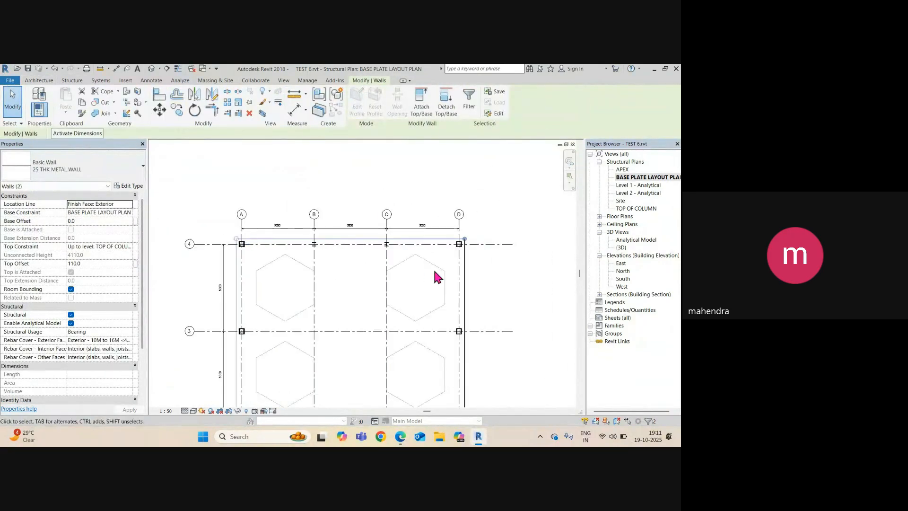
{"action": "scroll", "coordinate": [435, 275], "scroll_direction": "up", "scroll_amount": 3}
{"action": "left_click", "coordinate": [379, 238], "text": "ctrl"}
{"action": "scroll", "coordinate": [382, 237], "scroll_direction": "down", "scroll_amount": 3}
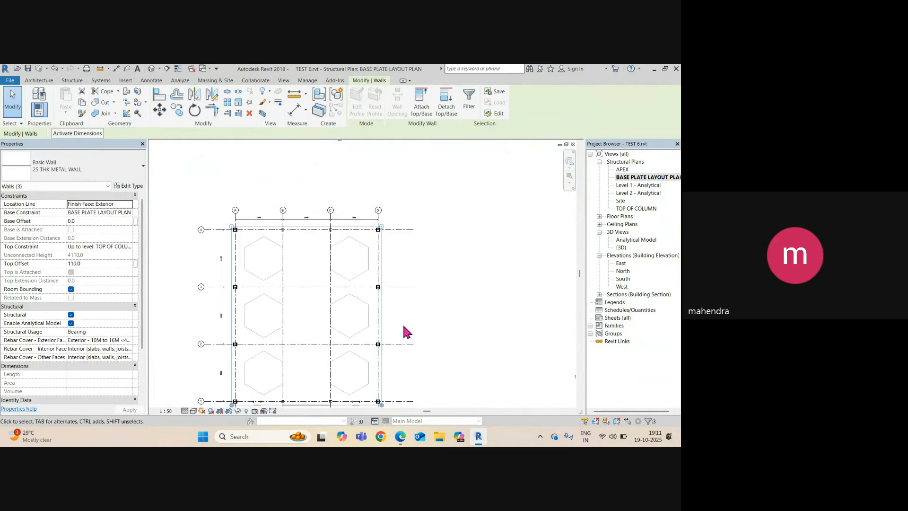
{"action": "middle_click_drag", "start_coordinate": [403, 327], "coordinate": [425, 212]}
{"action": "scroll", "coordinate": [393, 305], "scroll_direction": "up", "scroll_amount": 3}
{"action": "left_click", "coordinate": [391, 267], "text": "ctrl"}
{"action": "scroll", "coordinate": [391, 266], "scroll_direction": "down", "scroll_amount": 2}
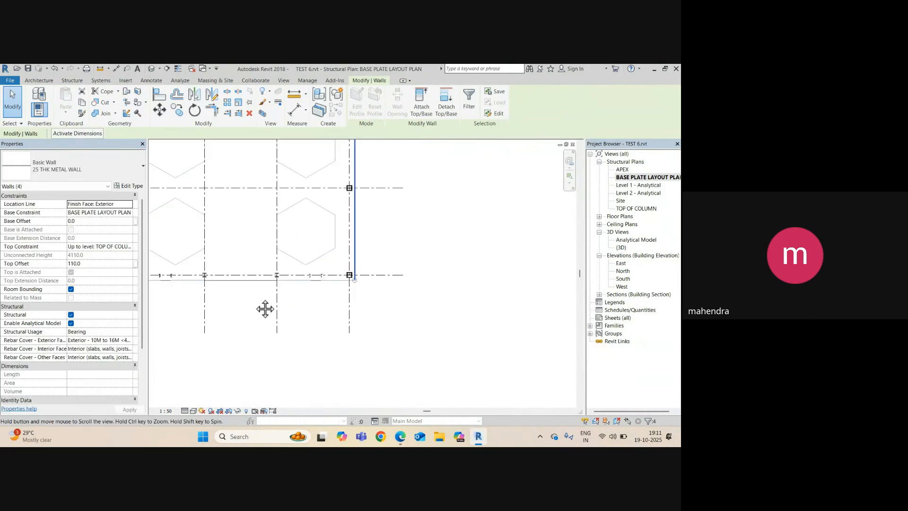
{"action": "scroll", "coordinate": [322, 298], "scroll_direction": "up", "scroll_amount": 2}
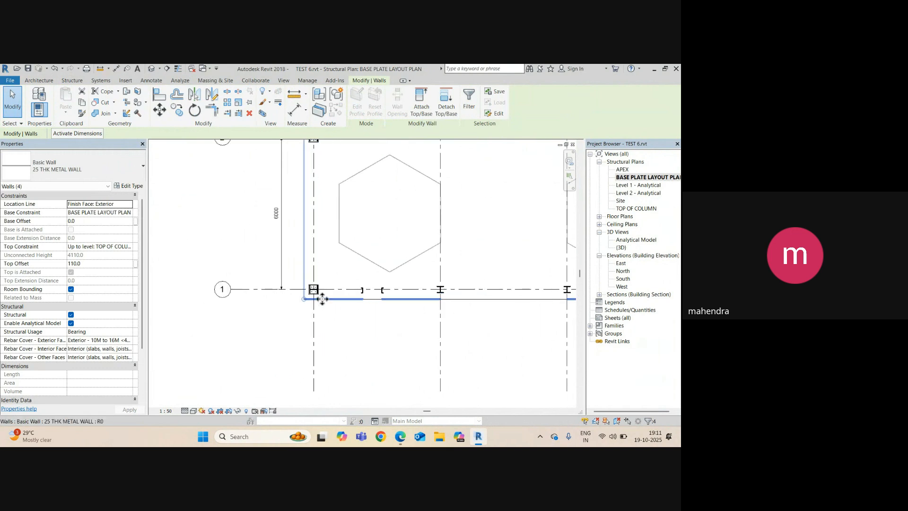
{"action": "key", "text": "Escape"}
Apply a halftone override by element to the Generic 300mm floor in this view
{"action": "scroll", "coordinate": [318, 310], "scroll_direction": "down", "scroll_amount": 3}
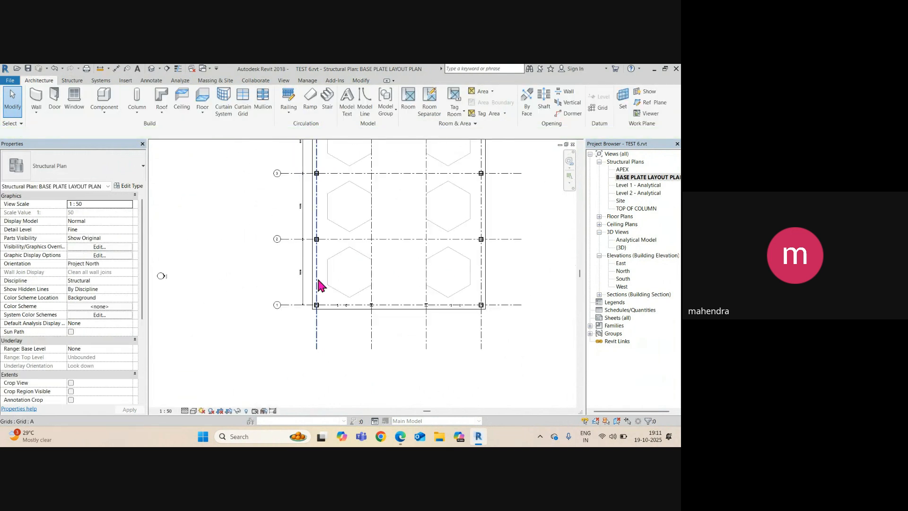
{"action": "middle_click_drag", "start_coordinate": [318, 310], "coordinate": [321, 379]}
{"action": "scroll", "coordinate": [300, 228], "scroll_direction": "up", "scroll_amount": 5}
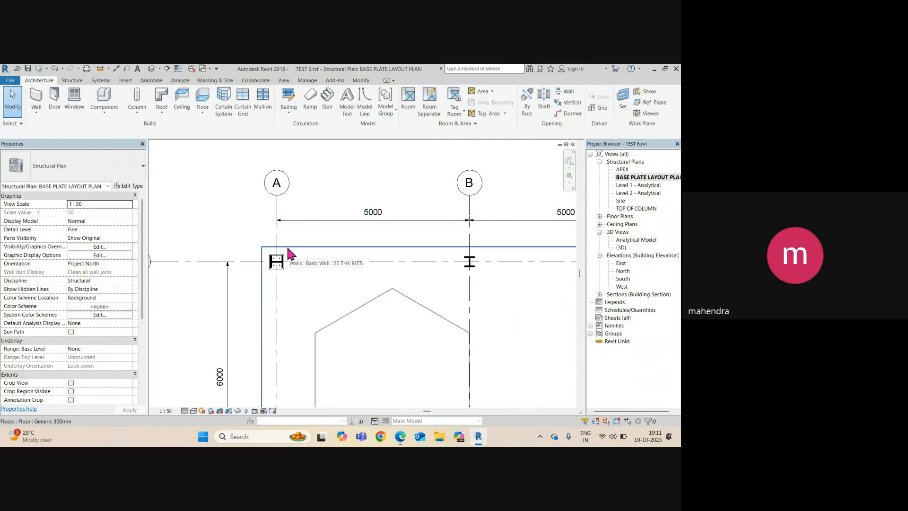
{"action": "left_click", "coordinate": [289, 248]}
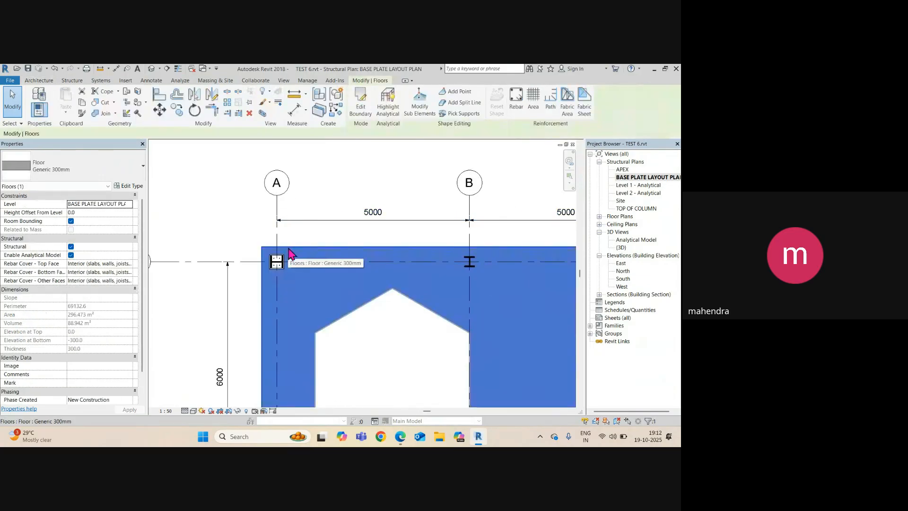
{"action": "right_click", "coordinate": [289, 251]}
{"action": "mouse_move", "coordinate": [339, 285]}
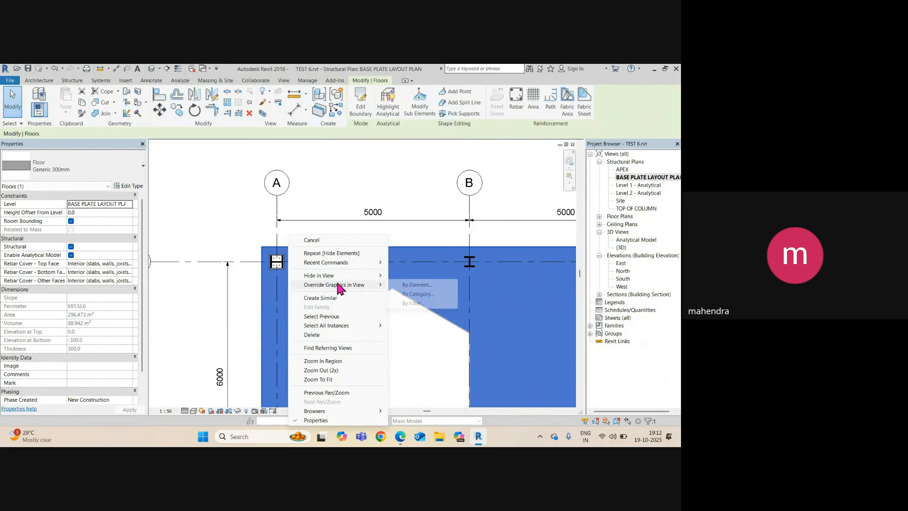
{"action": "left_click", "coordinate": [432, 284]}
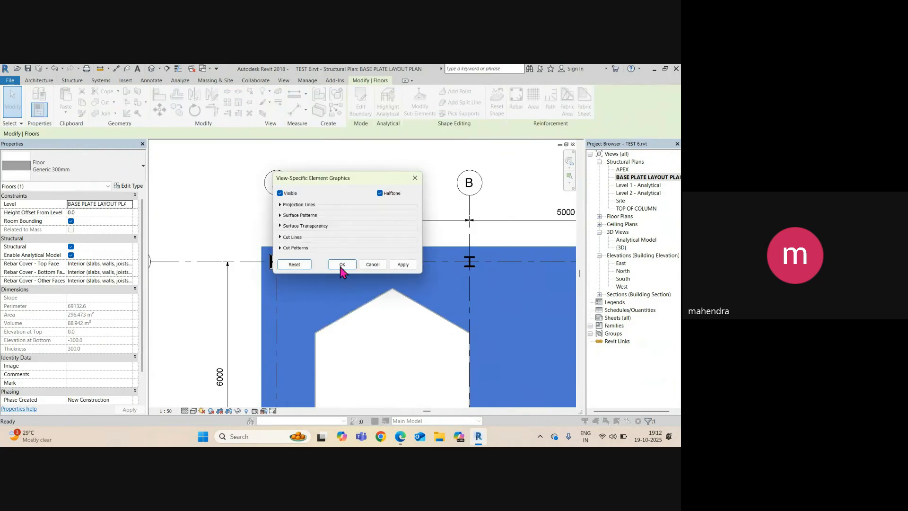
{"action": "left_click", "coordinate": [343, 265]}
Check the floor outline and base plate at grids A and 4 up close, and select the horizontal dimension string
{"action": "scroll", "coordinate": [239, 233], "scroll_direction": "up", "scroll_amount": 3}
{"action": "left_click", "coordinate": [235, 226]}
{"action": "scroll", "coordinate": [249, 274], "scroll_direction": "up", "scroll_amount": 2}
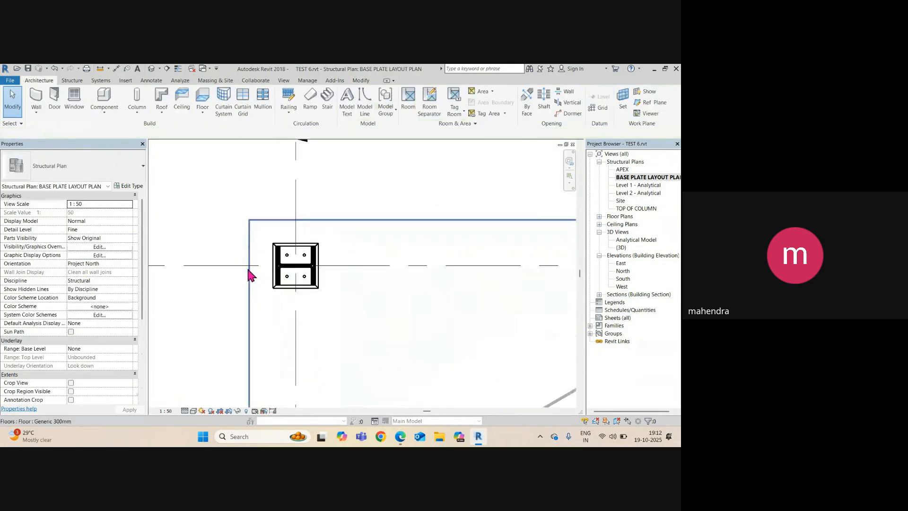
{"action": "scroll", "coordinate": [250, 247], "scroll_direction": "down", "scroll_amount": 3}
{"action": "left_click", "coordinate": [297, 188]}
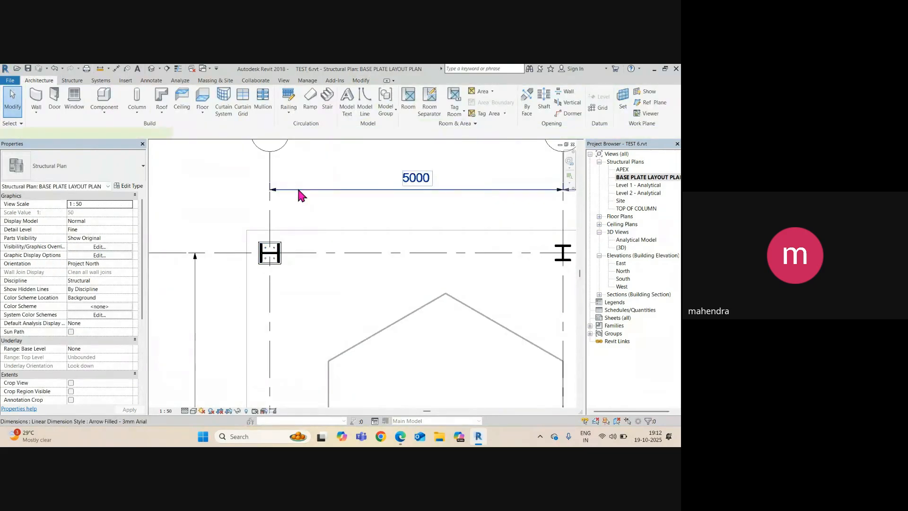
Extend the horizontal dimension string to the floor edge outside grid A with Edit Witness Lines
{"action": "left_click", "coordinate": [472, 110]}
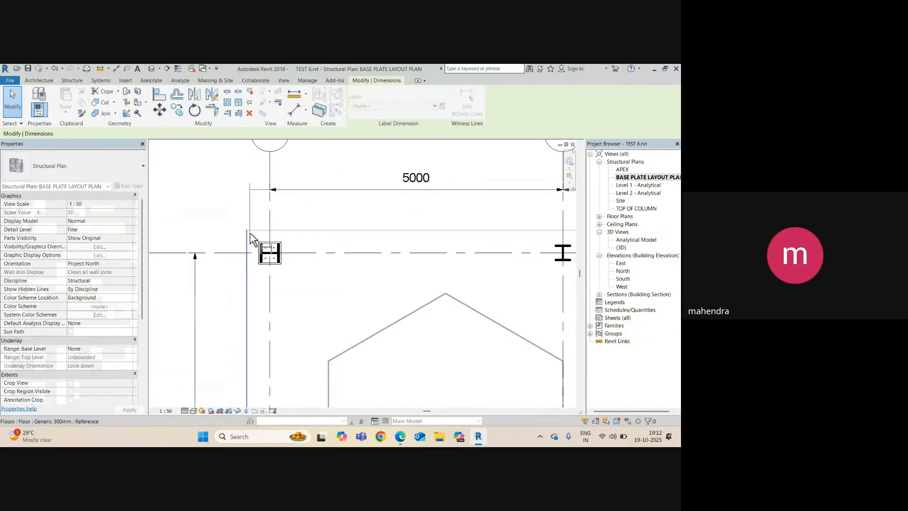
{"action": "left_click", "coordinate": [249, 231]}
{"action": "left_click", "coordinate": [165, 229]}
{"action": "scroll", "coordinate": [166, 230], "scroll_direction": "down", "scroll_amount": 2}
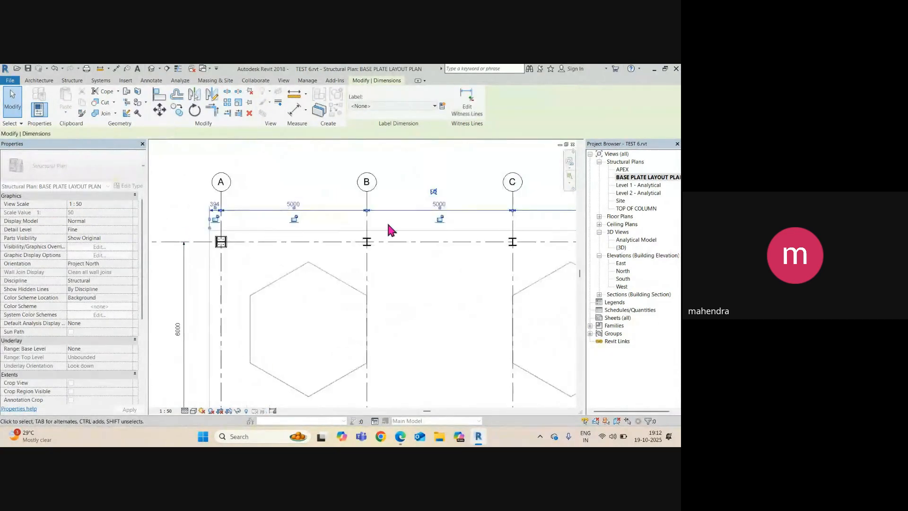
Extend the horizontal dimension string to the floor edge outside grid D by adding a witness line
{"action": "middle_click_drag", "start_coordinate": [566, 226], "coordinate": [385, 233]}
{"action": "key", "text": "Escape"}
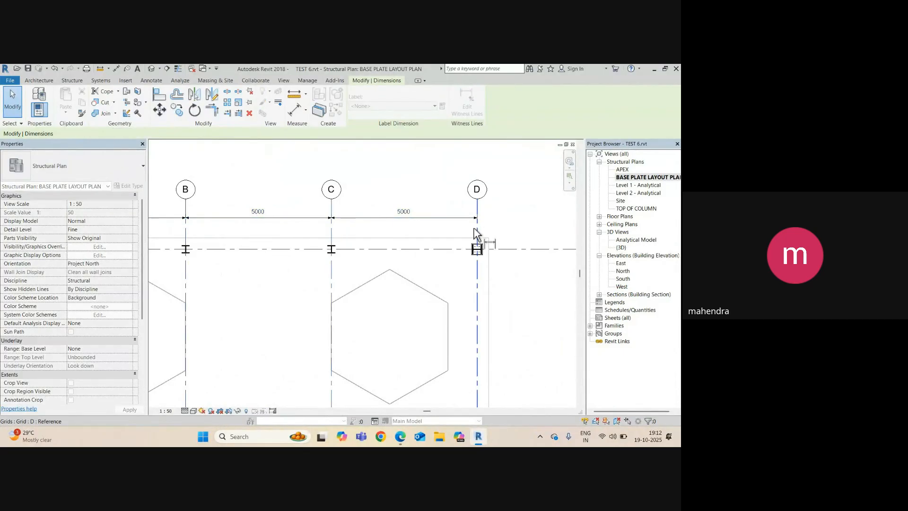
{"action": "scroll", "coordinate": [494, 221], "scroll_direction": "up", "scroll_amount": 2}
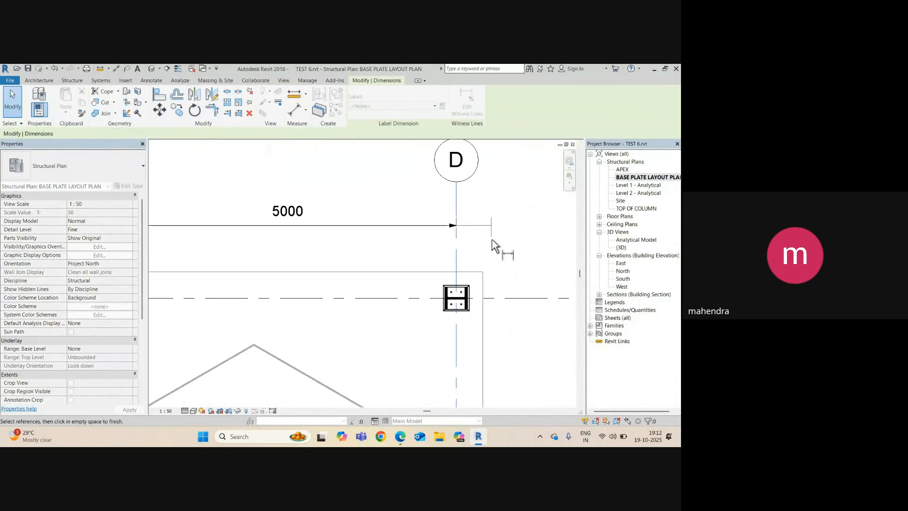
{"action": "left_click", "coordinate": [484, 274]}
{"action": "left_click", "coordinate": [518, 259]}
{"action": "scroll", "coordinate": [473, 262], "scroll_direction": "down", "scroll_amount": 3}
{"action": "key", "text": "Escape"}
{"action": "key", "text": "Escape"}
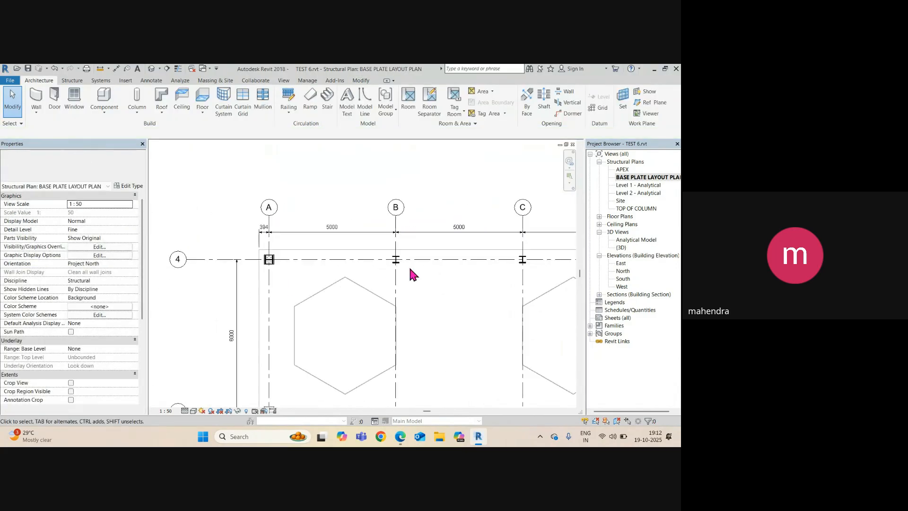
Open the Generic 300mm floor's boundary sketch and move the edge line outside grid A outward by 6 mm
{"action": "scroll", "coordinate": [302, 236], "scroll_direction": "up", "scroll_amount": 1}
{"action": "left_click", "coordinate": [300, 231]}
{"action": "scroll", "coordinate": [272, 251], "scroll_direction": "up", "scroll_amount": 1}
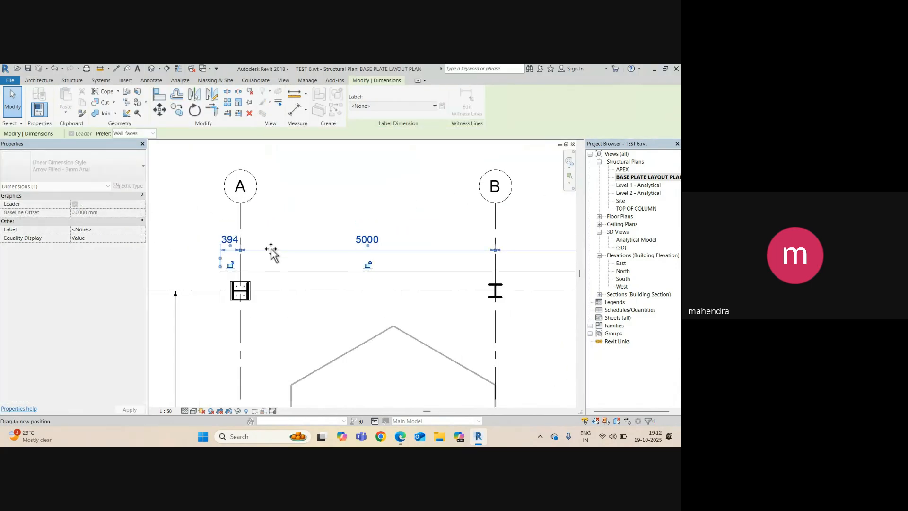
{"action": "middle_click_drag", "start_coordinate": [238, 307], "coordinate": [268, 280]}
{"action": "left_click", "coordinate": [268, 289]}
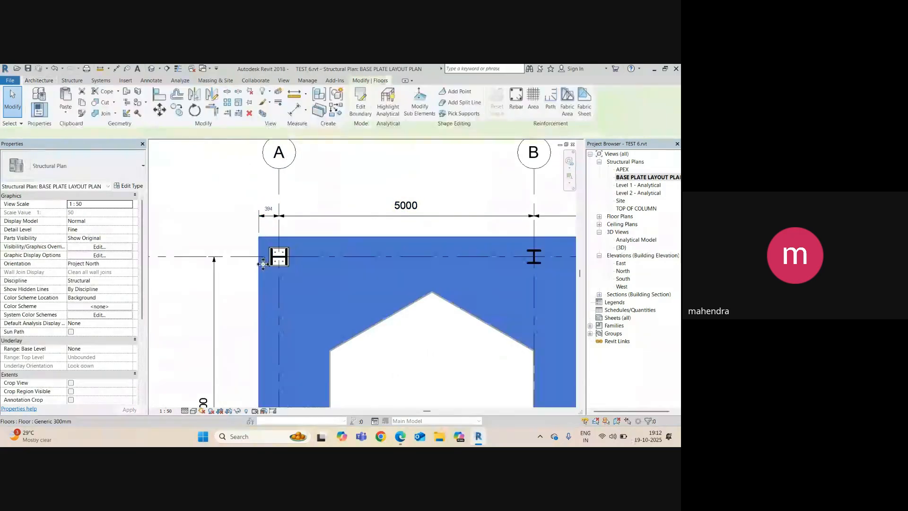
{"action": "left_click", "coordinate": [361, 104]}
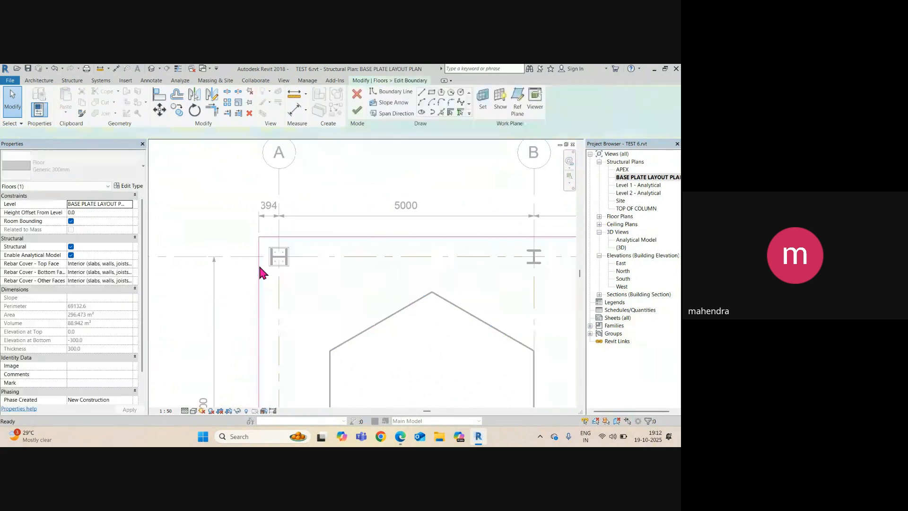
{"action": "left_click", "coordinate": [259, 280]}
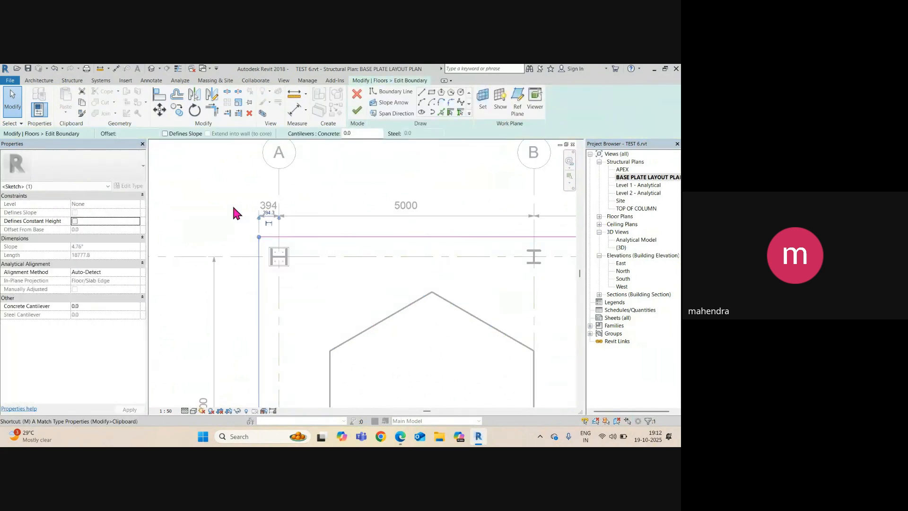
{"action": "key", "text": "m"}
{"action": "key", "text": "v"}
{"action": "left_click", "coordinate": [234, 207]}
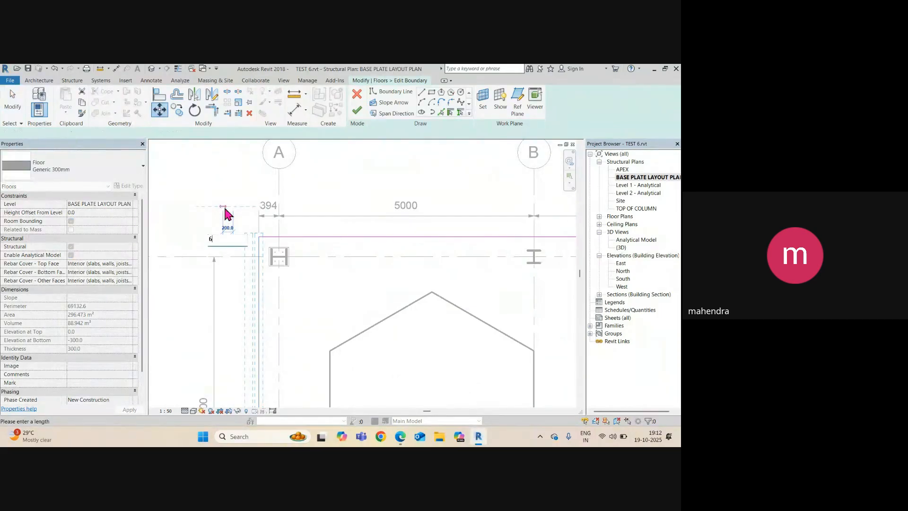
{"action": "key", "text": "Return"}
Move the floor boundary line outside grid D outward and finish the sketch
{"action": "scroll", "coordinate": [213, 216], "scroll_direction": "down", "scroll_amount": 5}
{"action": "middle_click_drag", "start_coordinate": [501, 288], "coordinate": [217, 286]}
{"action": "scroll", "coordinate": [214, 283], "scroll_direction": "up", "scroll_amount": 3}
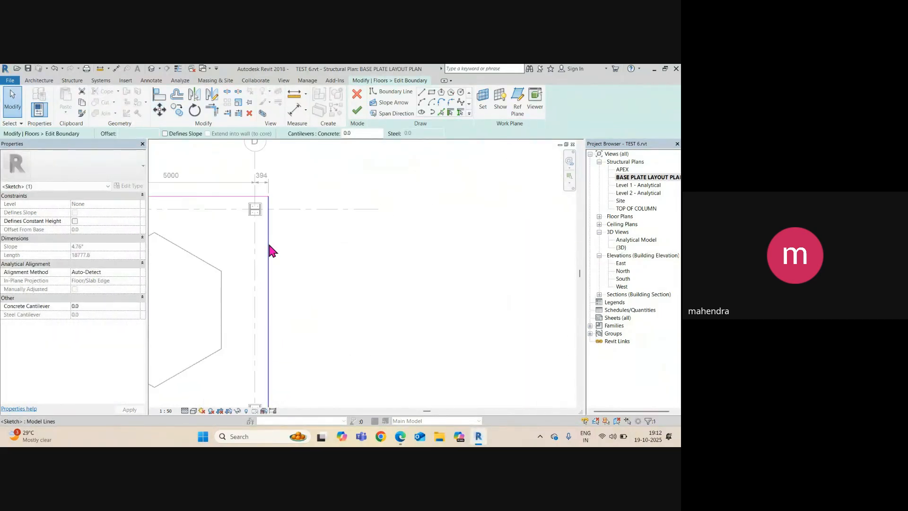
{"action": "left_click", "coordinate": [269, 244]}
{"action": "key", "text": "m"}
{"action": "key", "text": "v"}
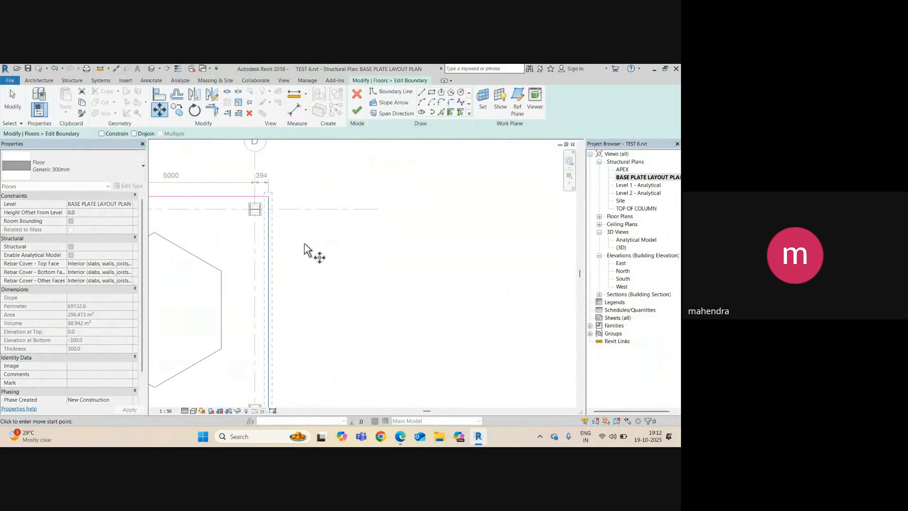
{"action": "left_click", "coordinate": [304, 244]}
{"action": "key", "text": "Return"}
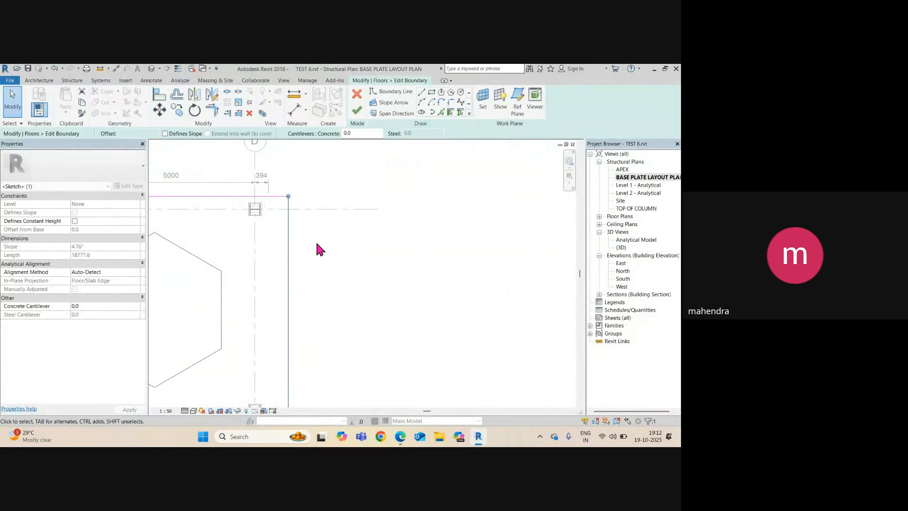
{"action": "left_click", "coordinate": [357, 110]}
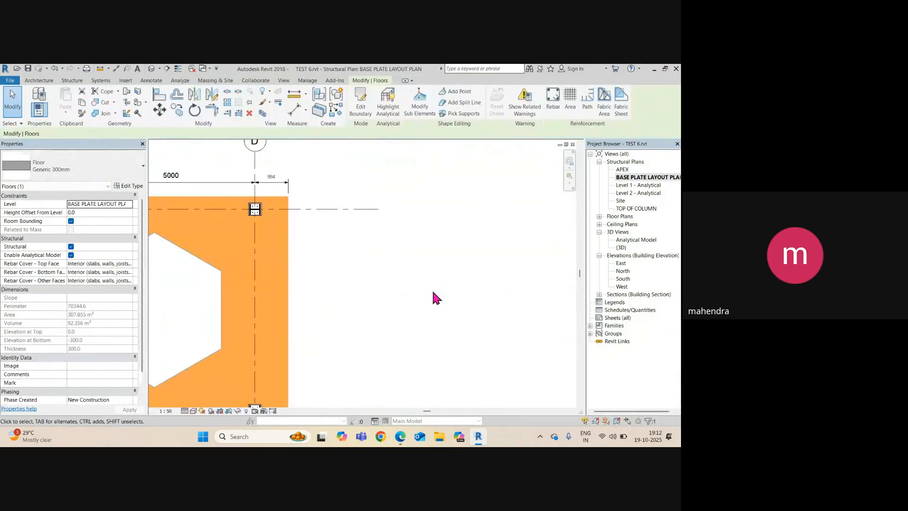
Check the floor edge offset dimensions at grids A and D
{"action": "left_click", "coordinate": [432, 288]}
{"action": "middle_click_drag", "start_coordinate": [310, 230], "coordinate": [473, 246]}
{"action": "scroll", "coordinate": [473, 246], "scroll_direction": "down", "scroll_amount": 2}
{"action": "middle_click_drag", "start_coordinate": [334, 257], "coordinate": [534, 269]}
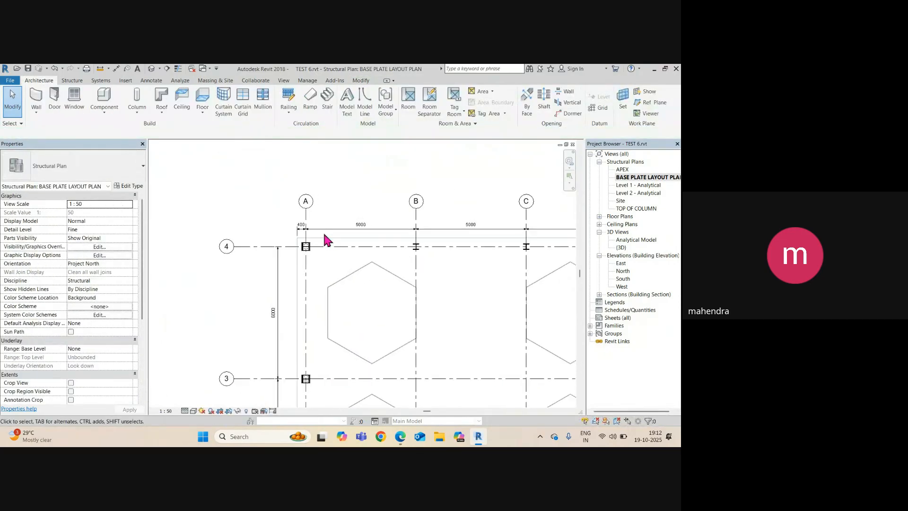
{"action": "scroll", "coordinate": [323, 232], "scroll_direction": "up", "scroll_amount": 4}
{"action": "scroll", "coordinate": [319, 234], "scroll_direction": "down", "scroll_amount": 4}
{"action": "middle_click_drag", "start_coordinate": [322, 245], "coordinate": [106, 250]}
{"action": "scroll", "coordinate": [475, 234], "scroll_direction": "up", "scroll_amount": 1}
{"action": "scroll", "coordinate": [475, 236], "scroll_direction": "up", "scroll_amount": 2}
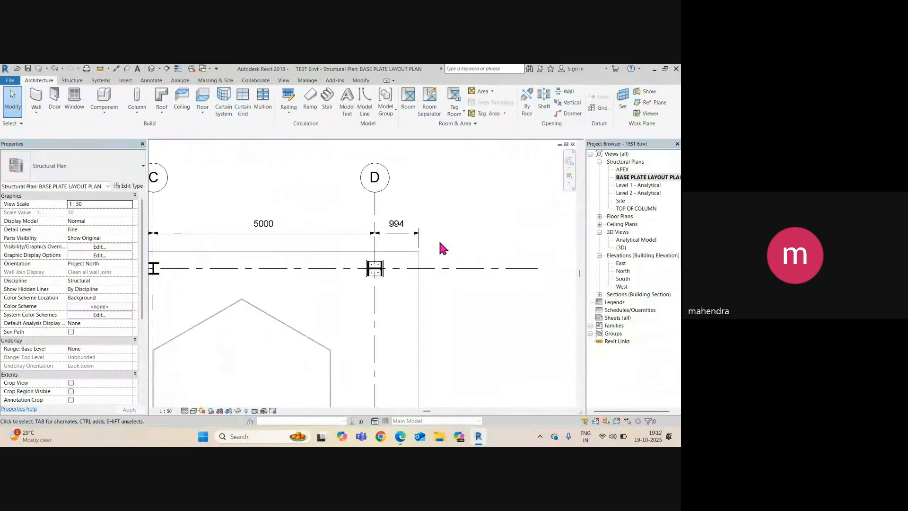
{"action": "scroll", "coordinate": [423, 271], "scroll_direction": "down", "scroll_amount": 1}
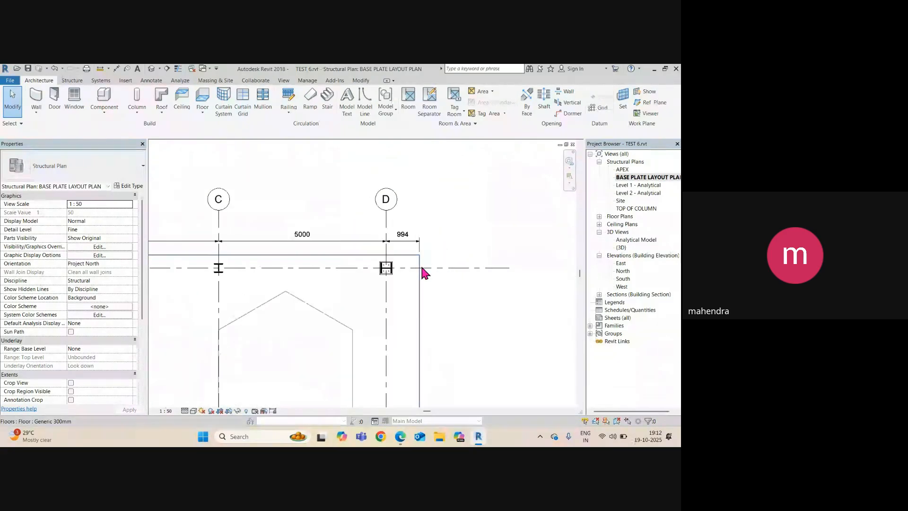
Reopen the floor's boundary sketch and delete the edge line outside grid D
{"action": "left_click", "coordinate": [423, 270]}
{"action": "left_click", "coordinate": [362, 112]}
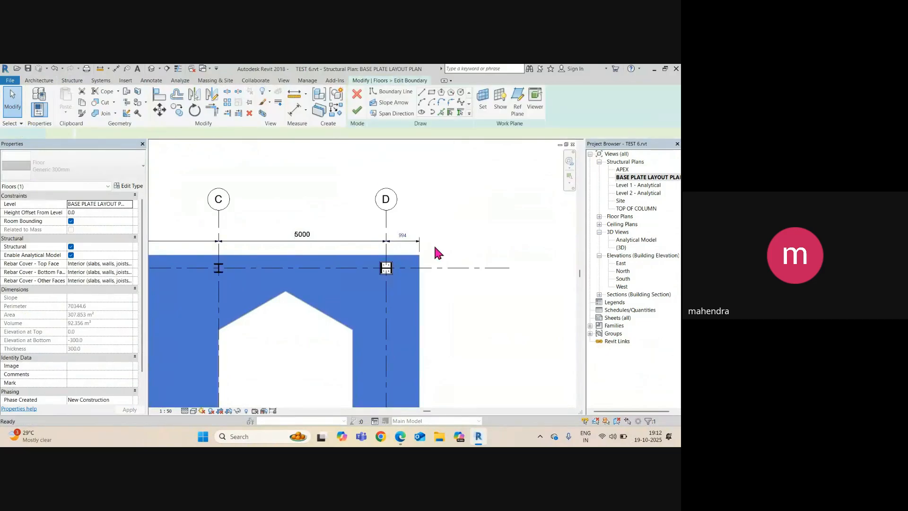
{"action": "scroll", "coordinate": [258, 261], "scroll_direction": "down", "scroll_amount": 2}
{"action": "middle_click_drag", "start_coordinate": [331, 270], "coordinate": [190, 284]}
{"action": "scroll", "coordinate": [467, 294], "scroll_direction": "up", "scroll_amount": 2}
{"action": "scroll", "coordinate": [401, 242], "scroll_direction": "up", "scroll_amount": 1}
{"action": "left_click", "coordinate": [401, 272]}
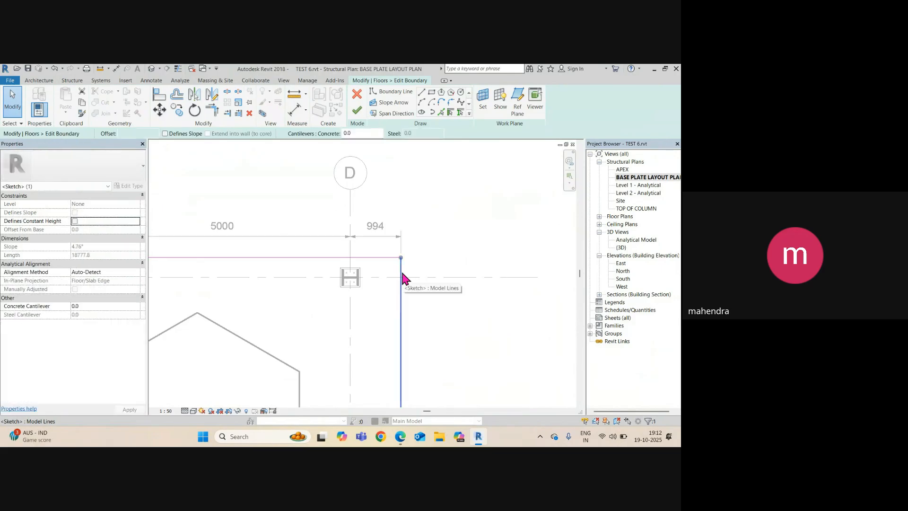
{"action": "middle_click_drag", "start_coordinate": [402, 273], "coordinate": [400, 247]}
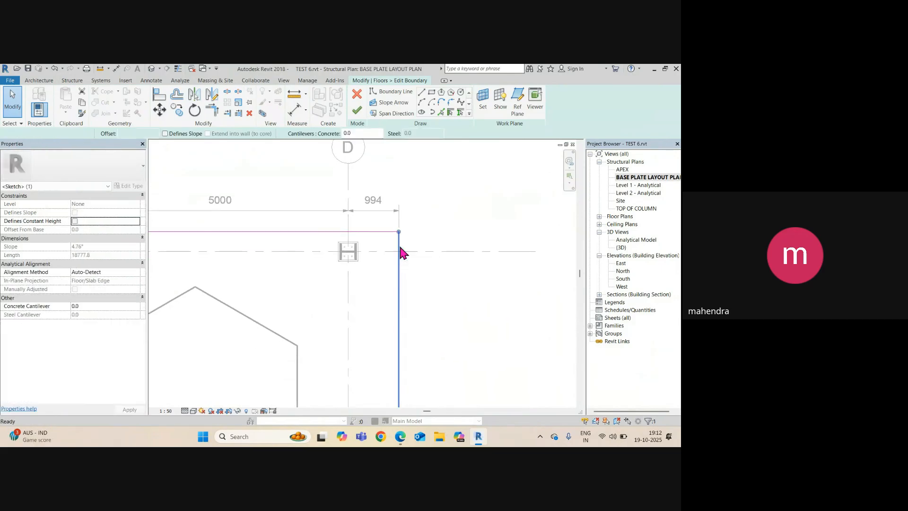
{"action": "key", "text": "Delete"}
Add a new floor boundary line from grid D with Pick Lines, offset 400 mm outward
{"action": "left_click", "coordinate": [440, 113]}
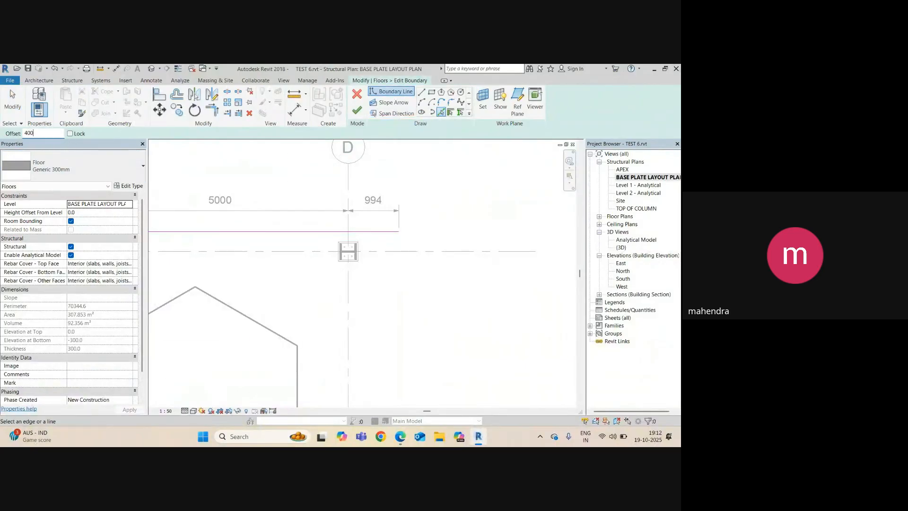
{"action": "left_click", "coordinate": [349, 302]}
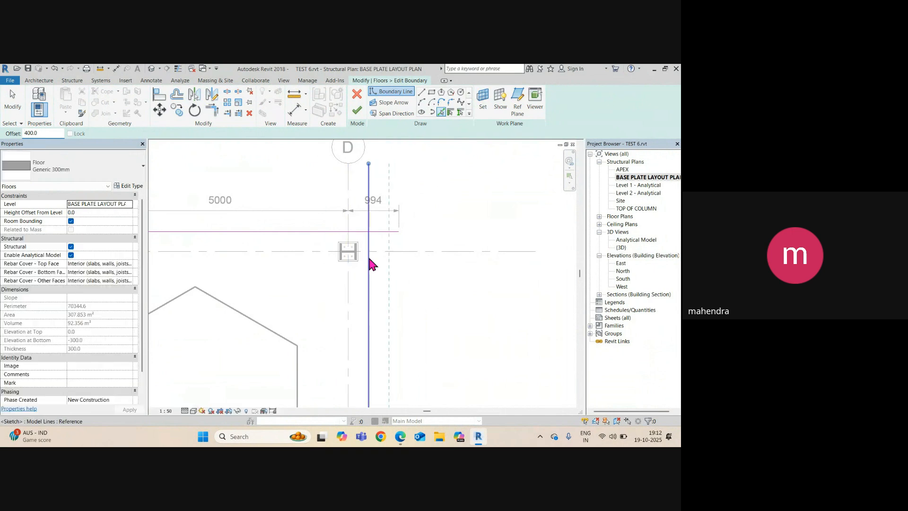
{"action": "key", "text": "Escape"}
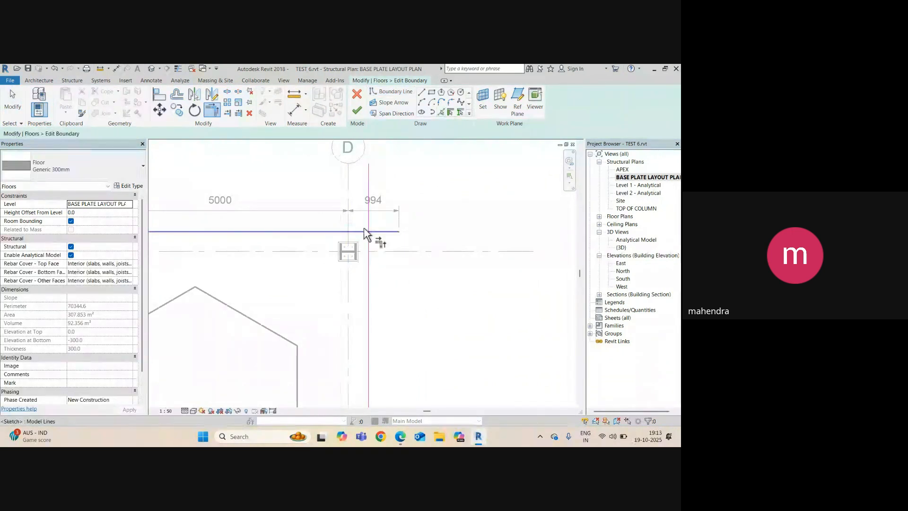
Trim the new boundary line to corners with the floor edges beyond grids 4 and 1
{"action": "scroll", "coordinate": [380, 265], "scroll_direction": "down", "scroll_amount": 3}
{"action": "scroll", "coordinate": [381, 267], "scroll_direction": "down", "scroll_amount": 1}
{"action": "middle_click_drag", "start_coordinate": [384, 393], "coordinate": [378, 189]}
{"action": "middle_click_drag", "start_coordinate": [374, 345], "coordinate": [393, 194]}
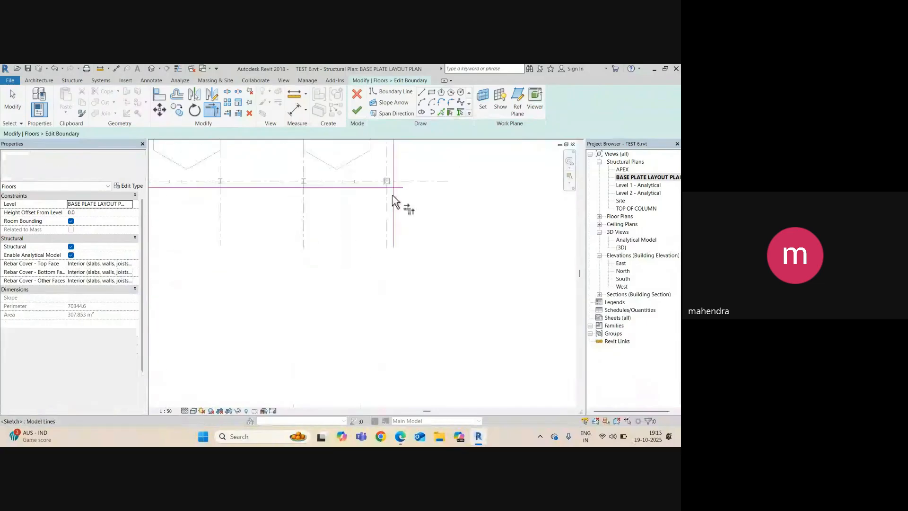
{"action": "scroll", "coordinate": [392, 194], "scroll_direction": "up", "scroll_amount": 1}
{"action": "left_click", "coordinate": [387, 192]}
{"action": "left_click", "coordinate": [398, 182]}
{"action": "scroll", "coordinate": [418, 179], "scroll_direction": "down", "scroll_amount": 2}
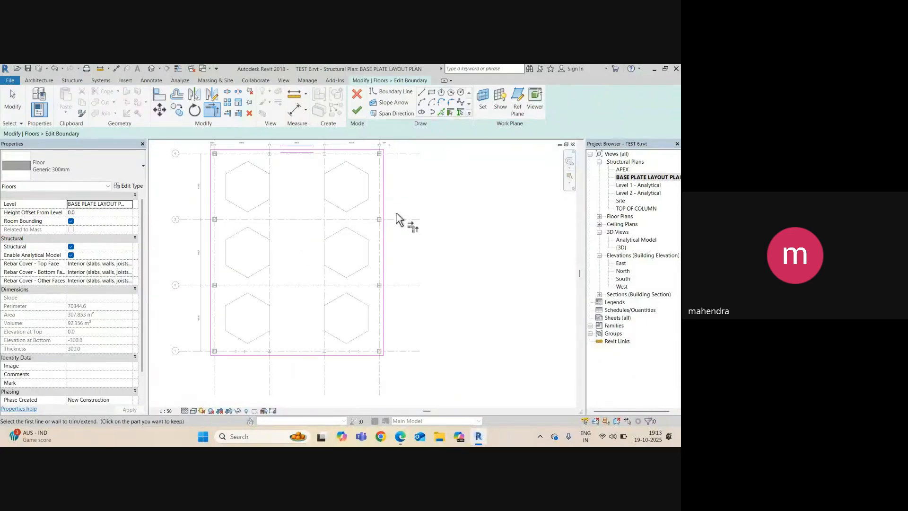
{"action": "scroll", "coordinate": [401, 219], "scroll_direction": "up", "scroll_amount": 4}
Finish the floor boundary edit and remove the invalid dimension references
{"action": "left_click", "coordinate": [358, 110]}
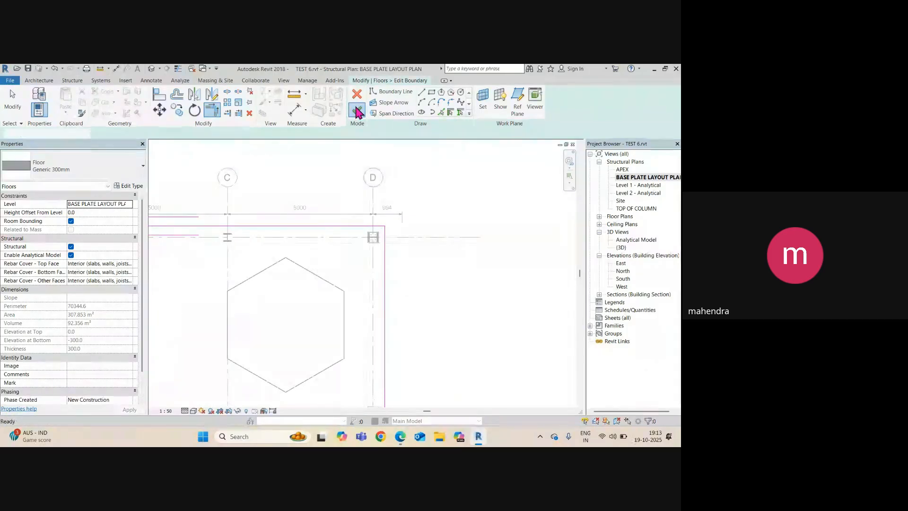
{"action": "scroll", "coordinate": [395, 237], "scroll_direction": "down", "scroll_amount": 2}
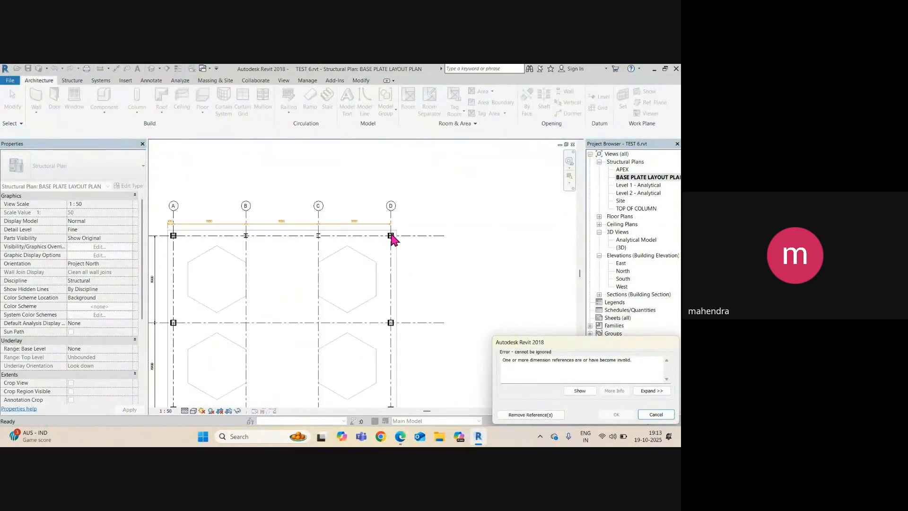
{"action": "scroll", "coordinate": [339, 223], "scroll_direction": "up", "scroll_amount": 1}
{"action": "scroll", "coordinate": [274, 243], "scroll_direction": "up", "scroll_amount": 1}
{"action": "scroll", "coordinate": [513, 259], "scroll_direction": "down", "scroll_amount": 2}
{"action": "scroll", "coordinate": [532, 232], "scroll_direction": "up", "scroll_amount": 2}
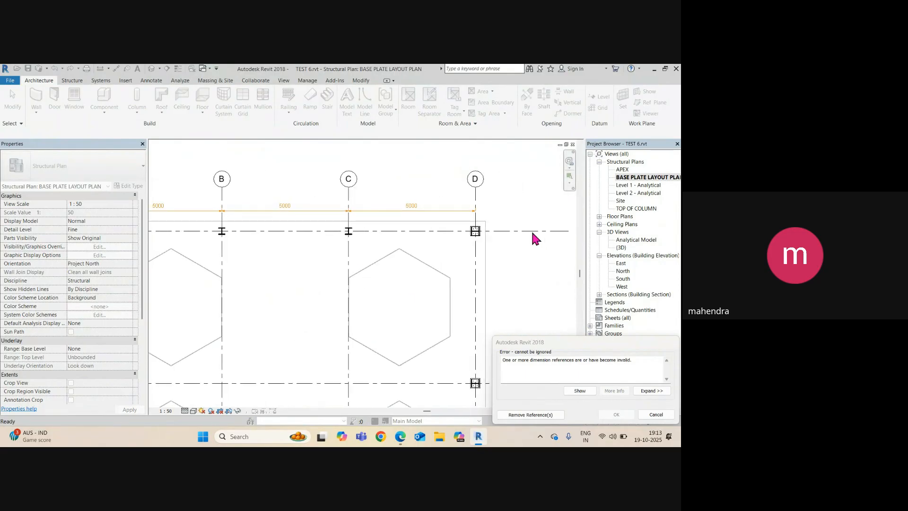
{"action": "left_click", "coordinate": [530, 415]}
{"action": "scroll", "coordinate": [488, 187], "scroll_direction": "down", "scroll_amount": 1}
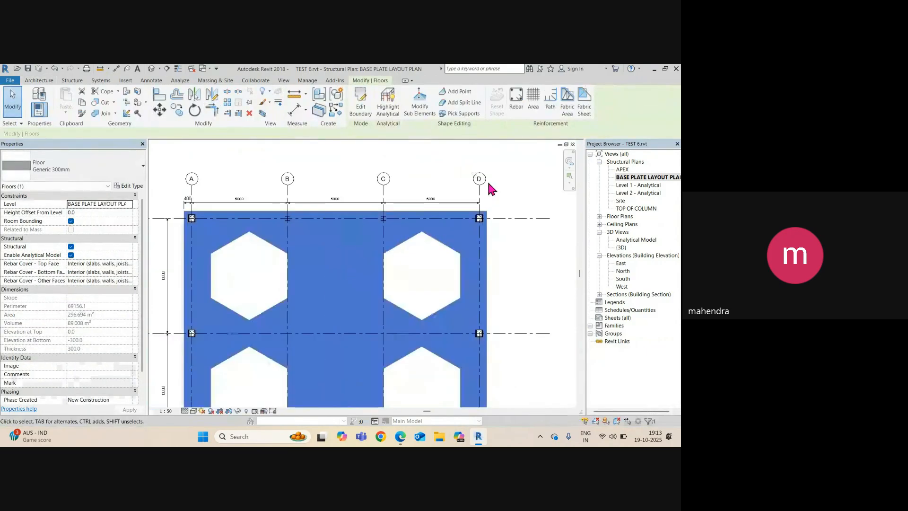
Add a witness line at the new floor edge outside grid D to the horizontal dimension string
{"action": "scroll", "coordinate": [488, 183], "scroll_direction": "down", "scroll_amount": 1}
{"action": "scroll", "coordinate": [434, 206], "scroll_direction": "up", "scroll_amount": 5}
{"action": "left_click", "coordinate": [485, 199]}
{"action": "middle_click_drag", "start_coordinate": [485, 199], "coordinate": [316, 201]}
{"action": "left_click", "coordinate": [319, 212]}
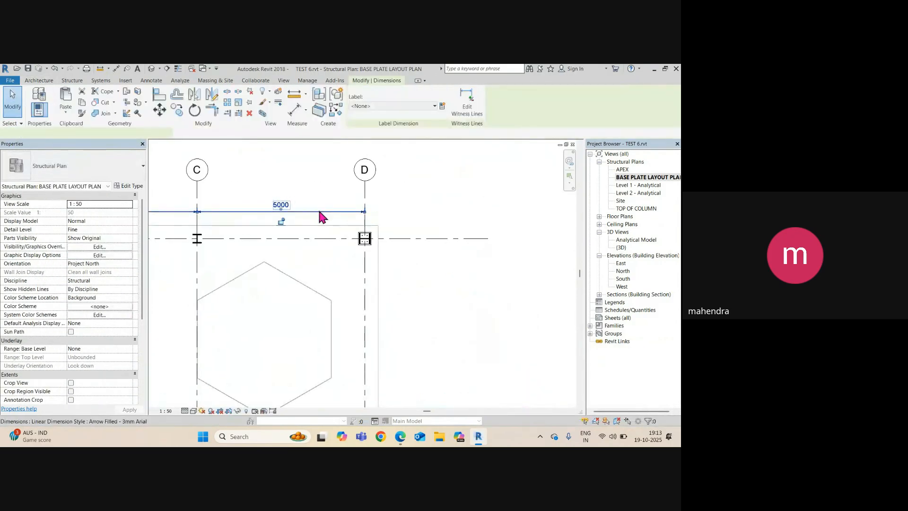
{"action": "left_click", "coordinate": [467, 107]}
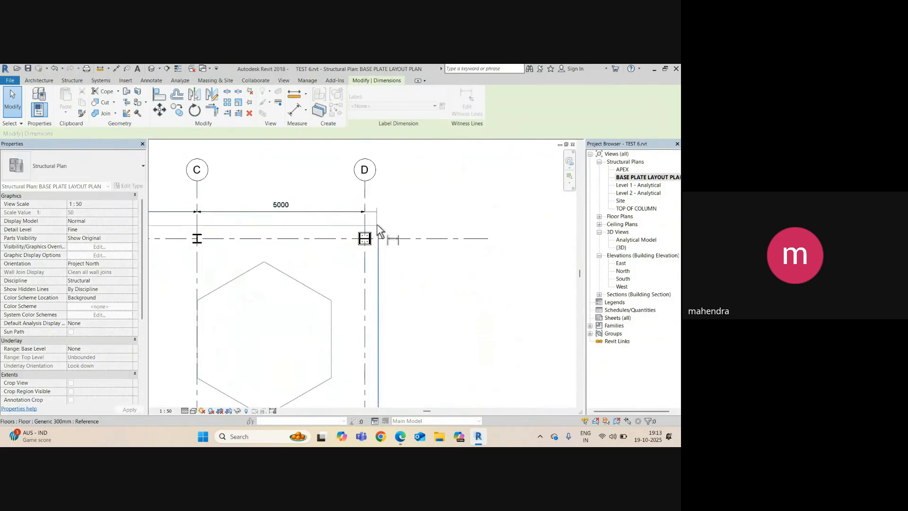
{"action": "left_click", "coordinate": [377, 225]}
{"action": "left_click", "coordinate": [416, 189]}
Extend the vertical dimension string to the floor edge beyond grid 4 with Edit Witness Lines
{"action": "scroll", "coordinate": [351, 269], "scroll_direction": "down", "scroll_amount": 2}
{"action": "middle_click_drag", "start_coordinate": [351, 270], "coordinate": [481, 248]}
{"action": "left_click", "coordinate": [440, 267]}
{"action": "scroll", "coordinate": [269, 308], "scroll_direction": "down", "scroll_amount": 1}
{"action": "middle_click_drag", "start_coordinate": [269, 308], "coordinate": [334, 243]}
{"action": "scroll", "coordinate": [250, 194], "scroll_direction": "up", "scroll_amount": 4}
{"action": "left_click", "coordinate": [278, 195]}
{"action": "middle_click_drag", "start_coordinate": [277, 186], "coordinate": [268, 256]}
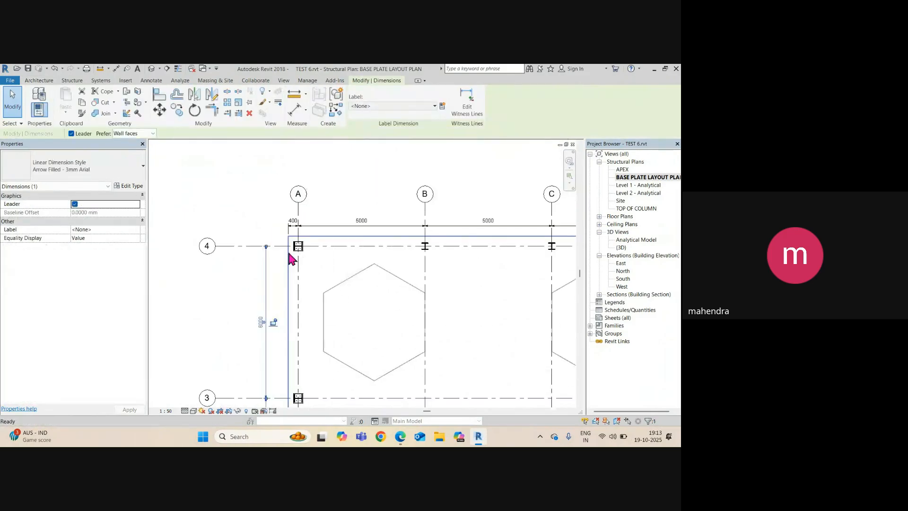
{"action": "left_click", "coordinate": [461, 102]}
{"action": "scroll", "coordinate": [311, 244], "scroll_direction": "up", "scroll_amount": 3}
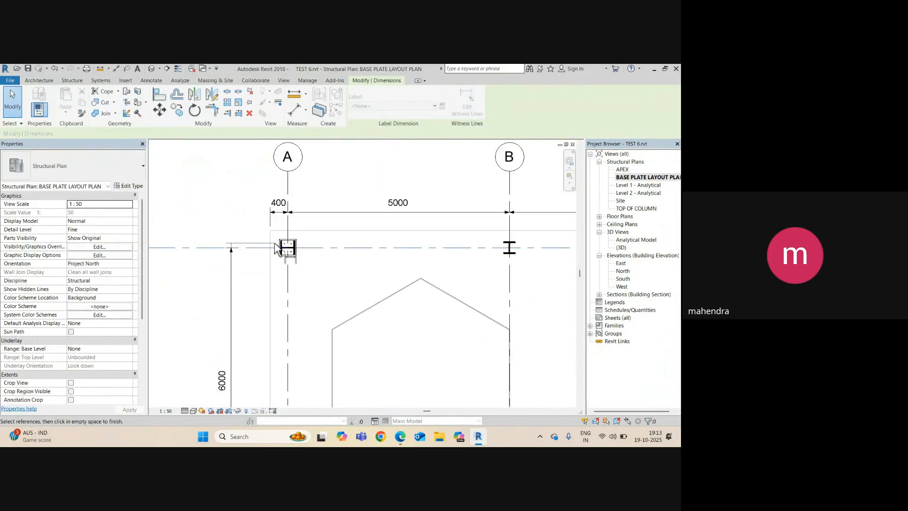
{"action": "left_click", "coordinate": [276, 231]}
{"action": "left_click", "coordinate": [239, 203]}
Extend the vertical dimension string with a witness line at the floor edge beyond grid 1
{"action": "scroll", "coordinate": [249, 223], "scroll_direction": "down", "scroll_amount": 5}
{"action": "middle_click_drag", "start_coordinate": [264, 311], "coordinate": [320, 174]}
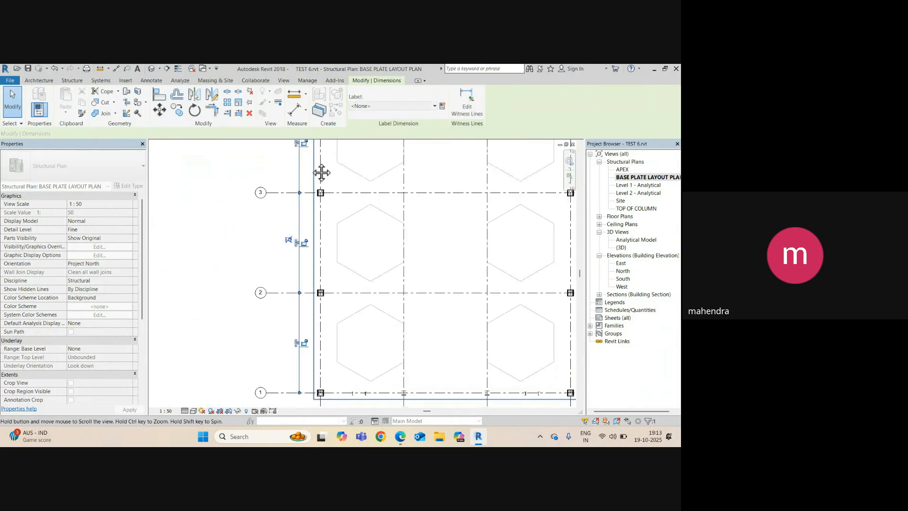
{"action": "scroll", "coordinate": [318, 189], "scroll_direction": "down", "scroll_amount": 1}
{"action": "middle_click_drag", "start_coordinate": [313, 289], "coordinate": [311, 213]}
{"action": "scroll", "coordinate": [311, 213], "scroll_direction": "up", "scroll_amount": 1}
{"action": "left_click", "coordinate": [467, 102]}
{"action": "scroll", "coordinate": [308, 325], "scroll_direction": "up", "scroll_amount": 3}
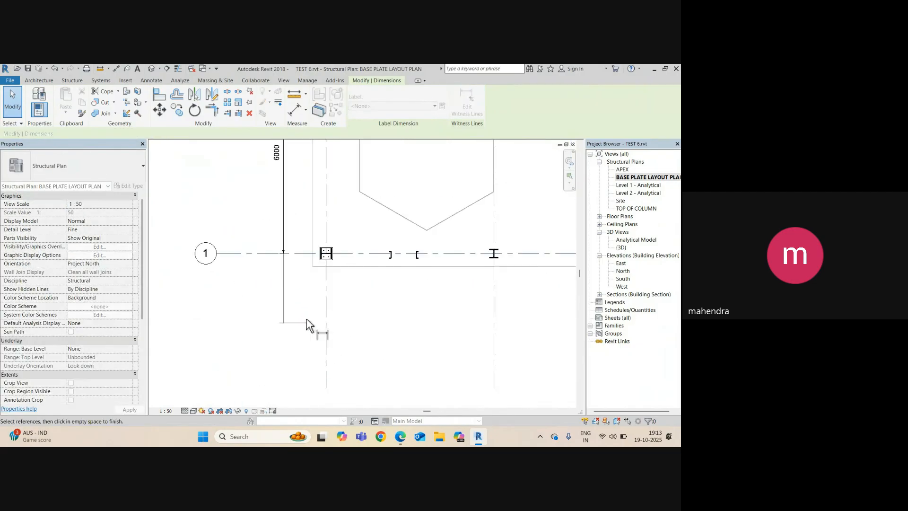
{"action": "left_click", "coordinate": [286, 307]}
{"action": "scroll", "coordinate": [285, 307], "scroll_direction": "down", "scroll_amount": 6}
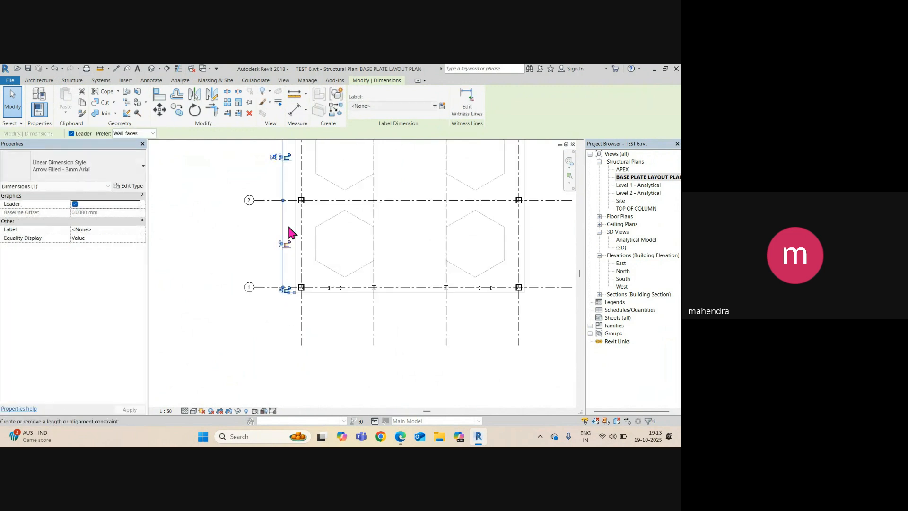
{"action": "middle_click_drag", "start_coordinate": [300, 187], "coordinate": [270, 405]}
{"action": "scroll", "coordinate": [291, 201], "scroll_direction": "up", "scroll_amount": 1}
{"action": "key", "text": "Escape"}
Edit the floor's boundary and move its edge beyond grid 4 outward by 1 mm
{"action": "scroll", "coordinate": [268, 341], "scroll_direction": "up", "scroll_amount": 3}
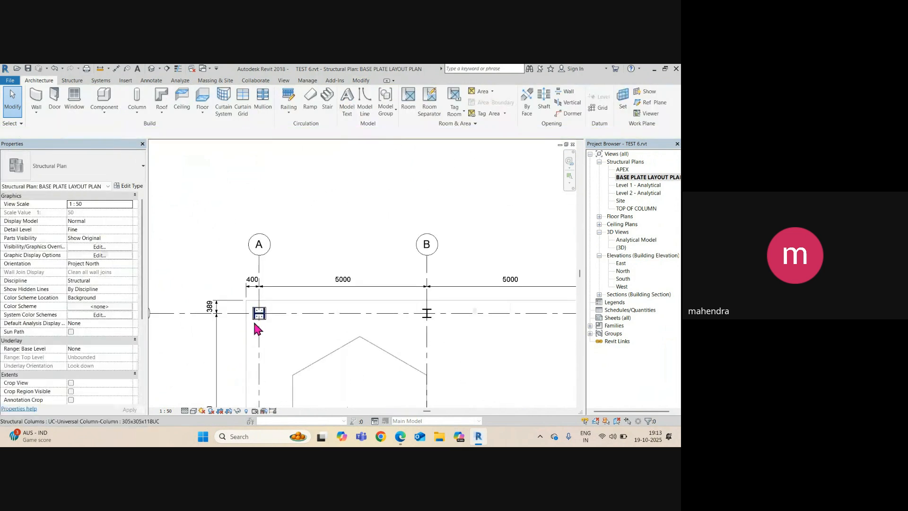
{"action": "left_click", "coordinate": [299, 289]}
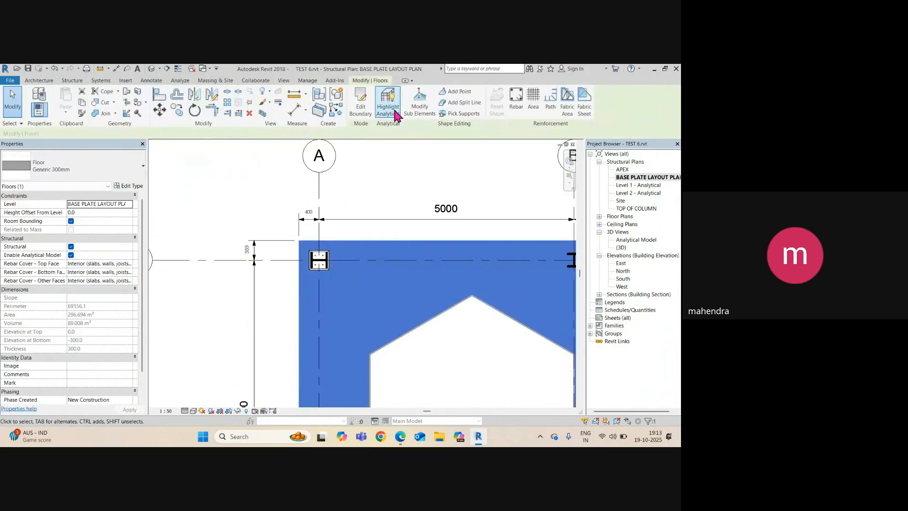
{"action": "left_click", "coordinate": [361, 100]}
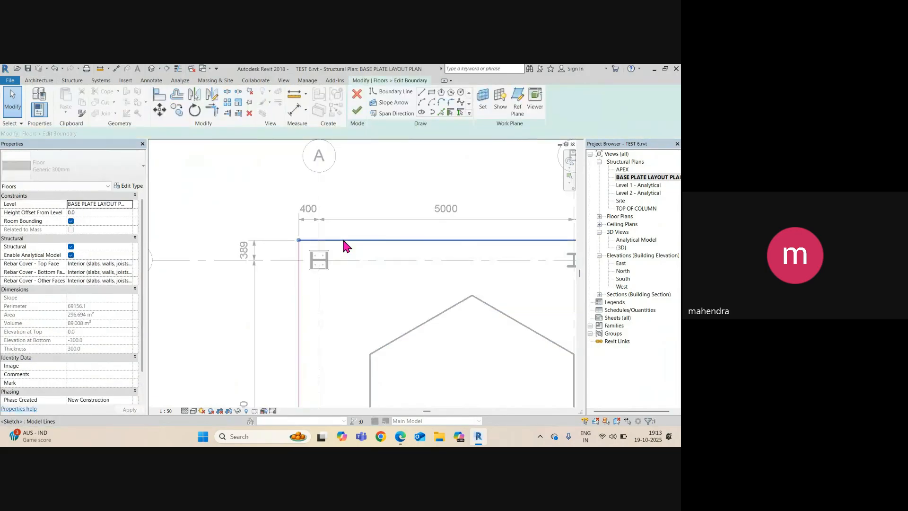
{"action": "left_click", "coordinate": [342, 240]}
{"action": "scroll", "coordinate": [341, 239], "scroll_direction": "up", "scroll_amount": 2}
{"action": "key", "text": "m"}
{"action": "key", "text": "v"}
{"action": "left_click", "coordinate": [340, 242]}
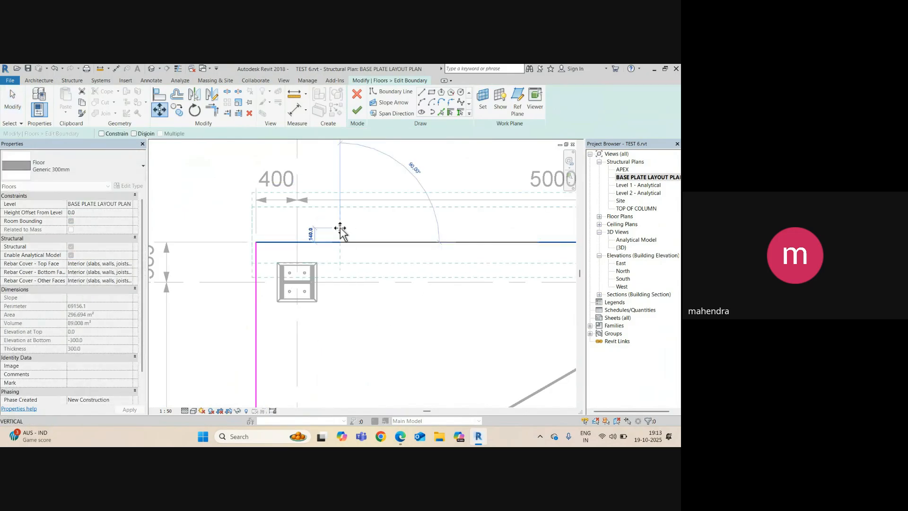
{"action": "key", "text": "Return"}
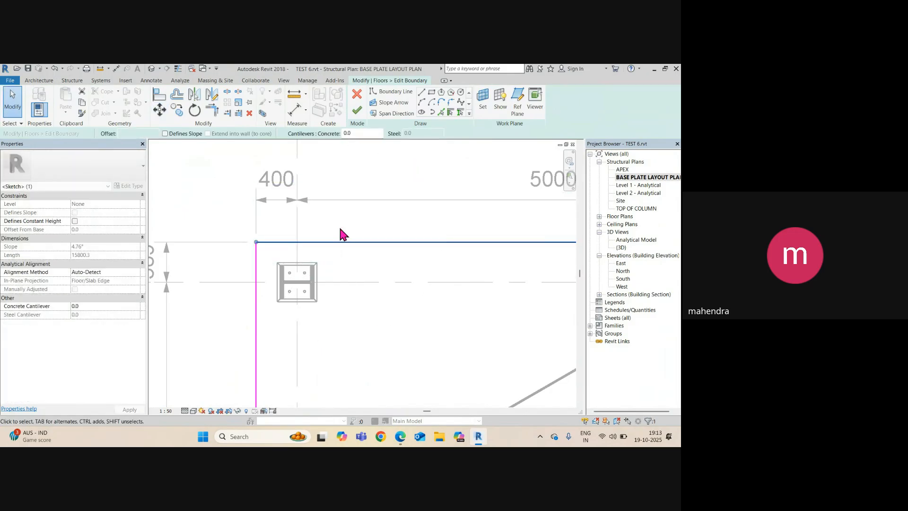
Move the floor's boundary line beyond grid 1 outward by 1 mm and finish the boundary edit
{"action": "scroll", "coordinate": [297, 211], "scroll_direction": "down", "scroll_amount": 4}
{"action": "scroll", "coordinate": [308, 315], "scroll_direction": "up", "scroll_amount": 4}
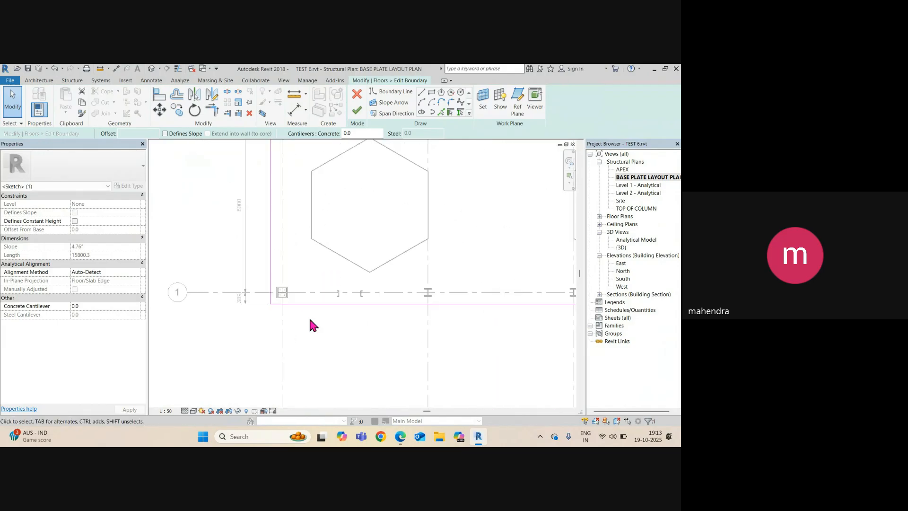
{"action": "key", "text": "m"}
{"action": "key", "text": "v"}
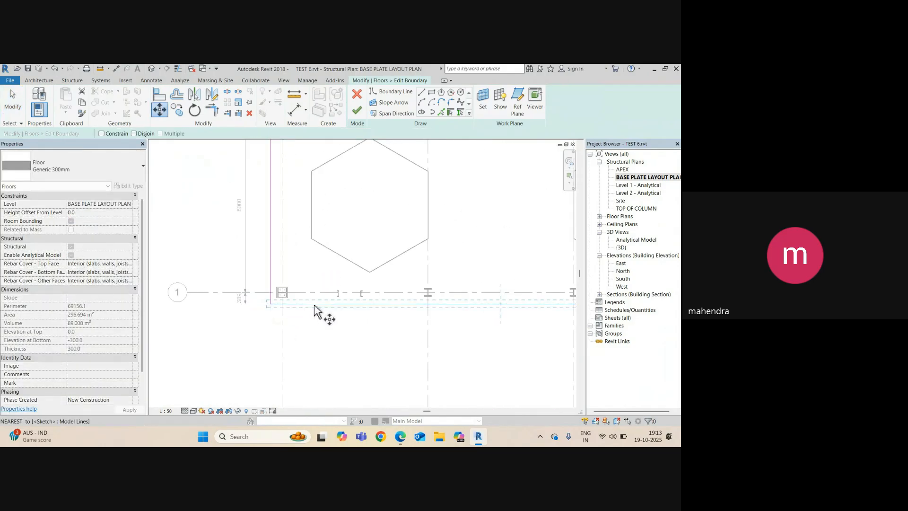
{"action": "left_click", "coordinate": [314, 313]}
{"action": "type", "text": "1"}
{"action": "key", "text": "Return"}
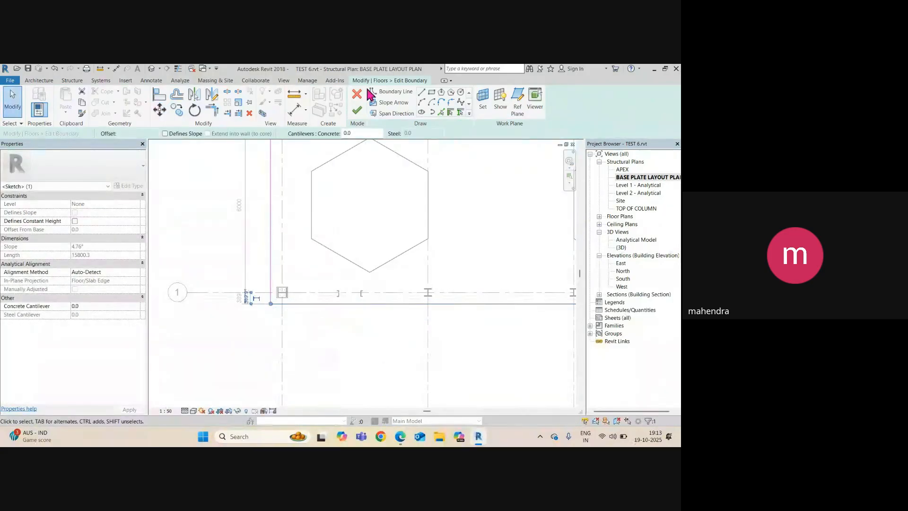
{"action": "left_click", "coordinate": [357, 112]}
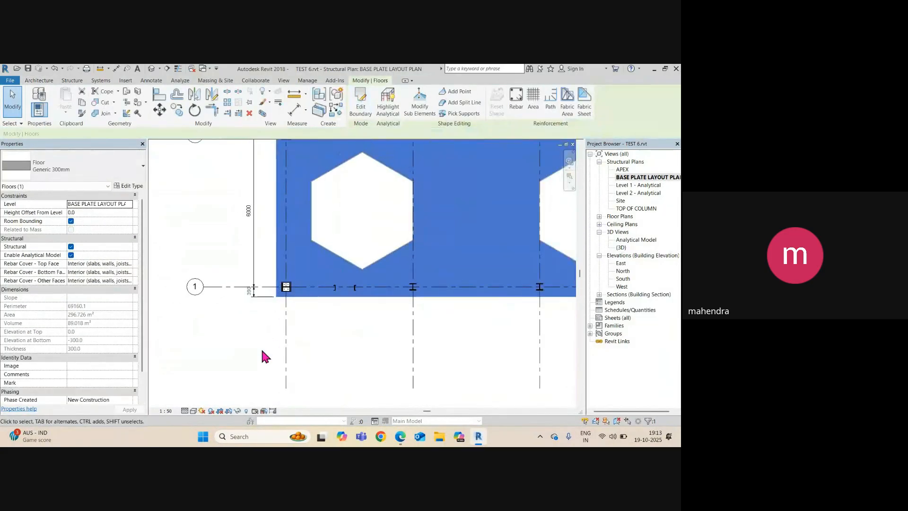
{"action": "left_click", "coordinate": [268, 351]}
Shift the aligned bubble ends of grids 1 to 4 closer to the vertical dimension string
{"action": "scroll", "coordinate": [279, 362], "scroll_direction": "down", "scroll_amount": 3}
{"action": "scroll", "coordinate": [265, 279], "scroll_direction": "up", "scroll_amount": 5}
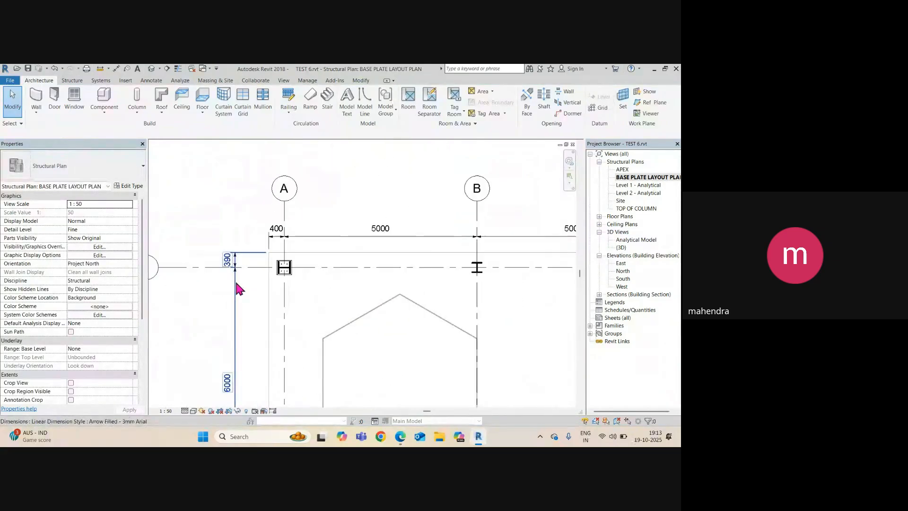
{"action": "scroll", "coordinate": [237, 283], "scroll_direction": "down", "scroll_amount": 3}
{"action": "middle_click_drag", "start_coordinate": [224, 285], "coordinate": [262, 207]}
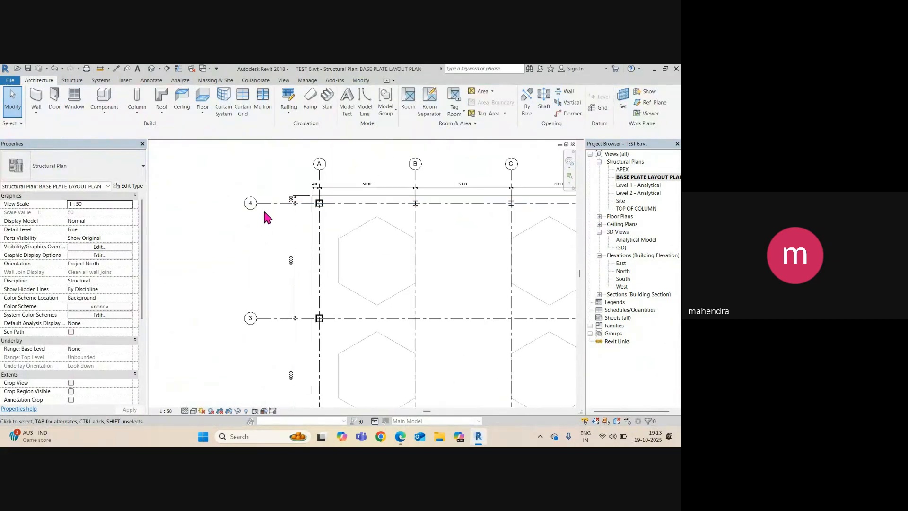
{"action": "left_click", "coordinate": [264, 202]}
{"action": "left_click_drag", "start_coordinate": [269, 203], "coordinate": [260, 204]}
{"action": "scroll", "coordinate": [279, 213], "scroll_direction": "up", "scroll_amount": 2}
{"action": "left_click", "coordinate": [318, 245]}
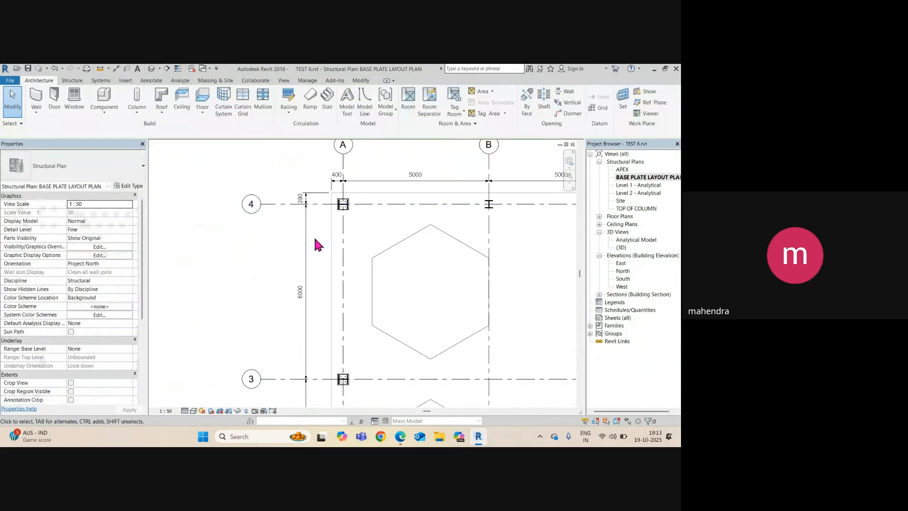
Place an overall aligned dimension between the floor edges beyond grids 4 and 1, outside the vertical dimension string
{"action": "key", "text": "i"}
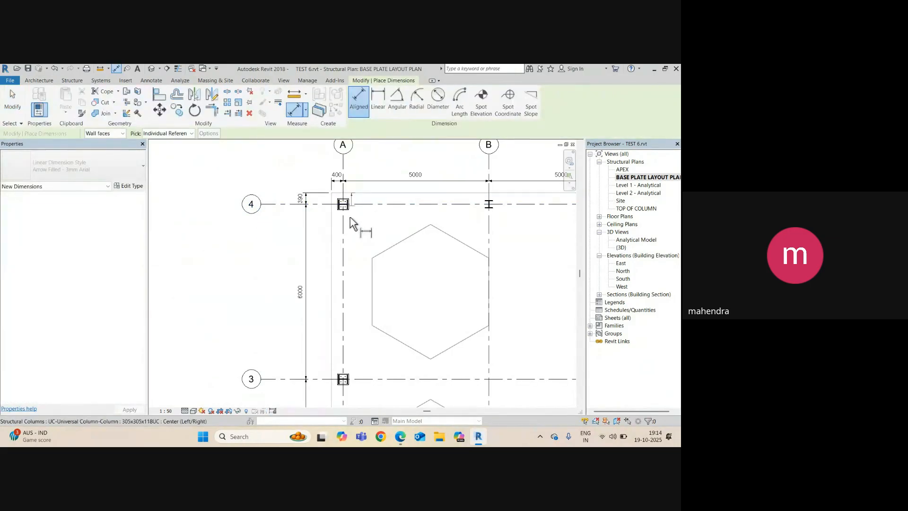
{"action": "scroll", "coordinate": [349, 218], "scroll_direction": "down", "scroll_amount": 2}
{"action": "middle_click_drag", "start_coordinate": [353, 325], "coordinate": [365, 168]}
{"action": "scroll", "coordinate": [356, 321], "scroll_direction": "up", "scroll_amount": 2}
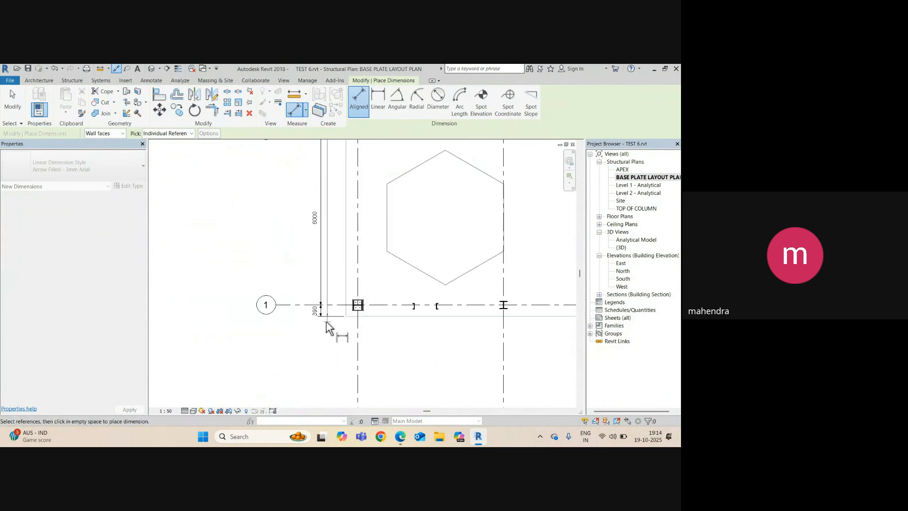
{"action": "left_click", "coordinate": [300, 323]}
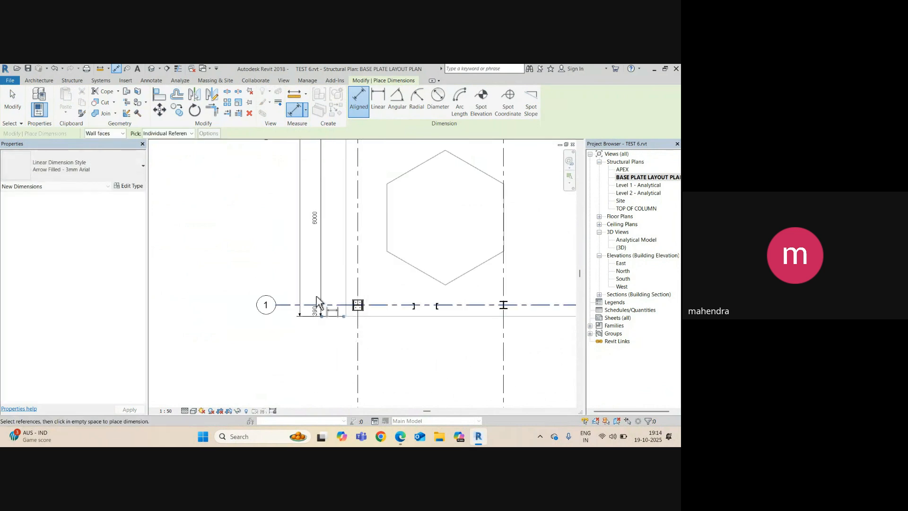
{"action": "scroll", "coordinate": [317, 302], "scroll_direction": "down", "scroll_amount": 1}
{"action": "middle_click_drag", "start_coordinate": [317, 275], "coordinate": [293, 394]}
{"action": "scroll", "coordinate": [285, 252], "scroll_direction": "up", "scroll_amount": 2}
{"action": "scroll", "coordinate": [275, 275], "scroll_direction": "up", "scroll_amount": 2}
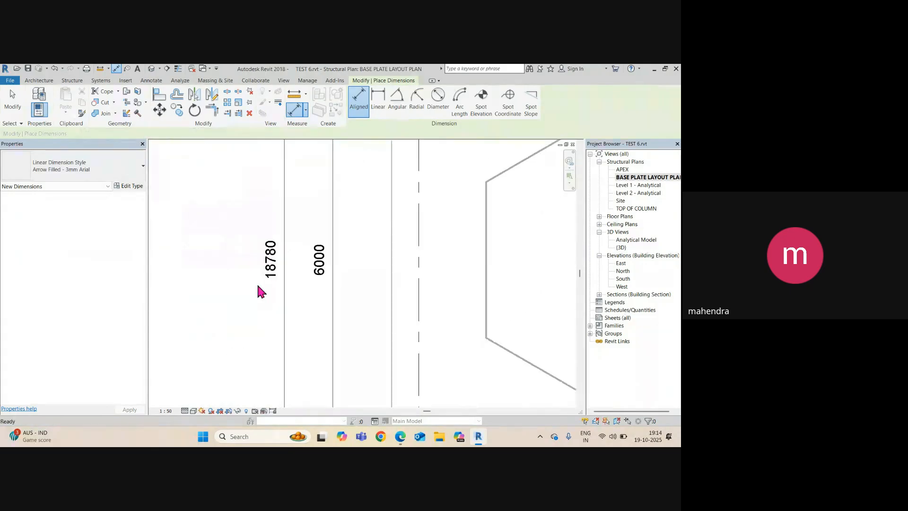
{"action": "key", "text": "Escape"}
{"action": "key", "text": "Escape"}
Pull the numbered grid bubbles slightly further in toward the overall vertical dimension, using grid 3's end
{"action": "scroll", "coordinate": [260, 289], "scroll_direction": "down", "scroll_amount": 2}
{"action": "scroll", "coordinate": [260, 289], "scroll_direction": "down", "scroll_amount": 2}
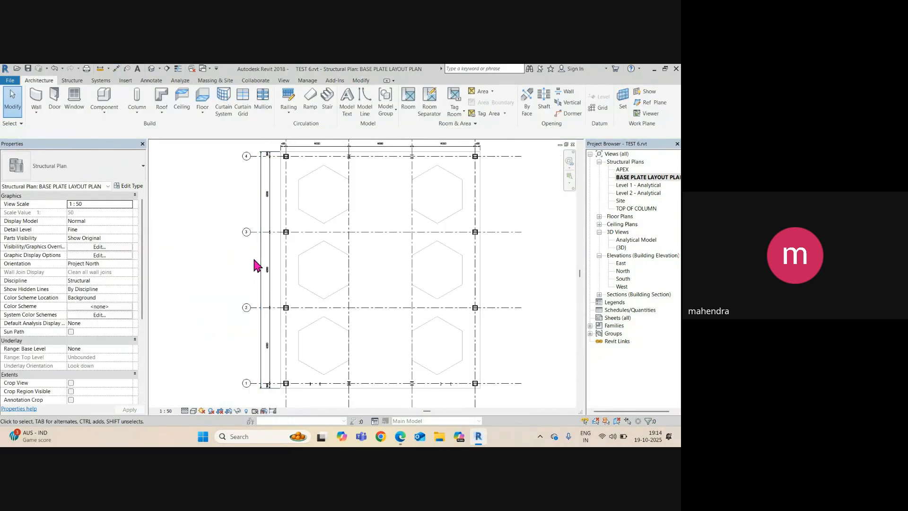
{"action": "scroll", "coordinate": [256, 260], "scroll_direction": "up", "scroll_amount": 2}
{"action": "left_click", "coordinate": [254, 218]}
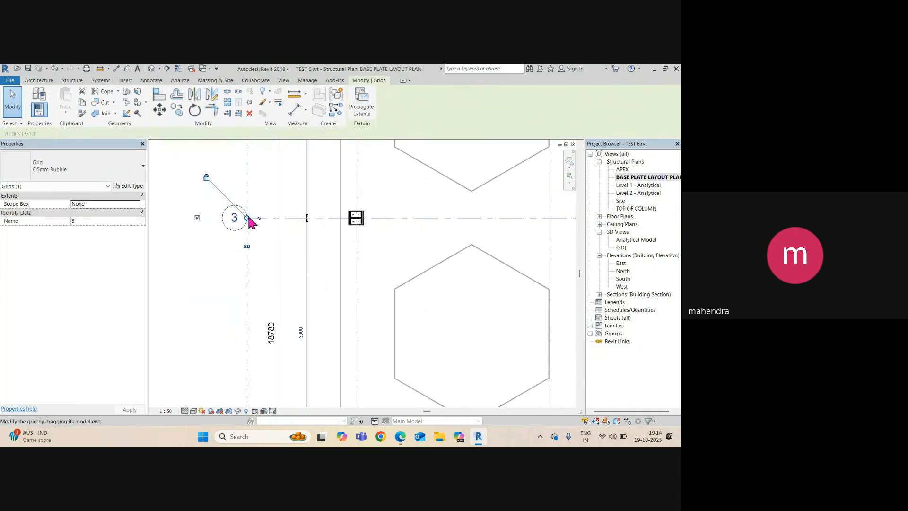
{"action": "scroll", "coordinate": [247, 247], "scroll_direction": "down", "scroll_amount": 1}
{"action": "scroll", "coordinate": [247, 248], "scroll_direction": "down", "scroll_amount": 1}
{"action": "key", "text": "Escape"}
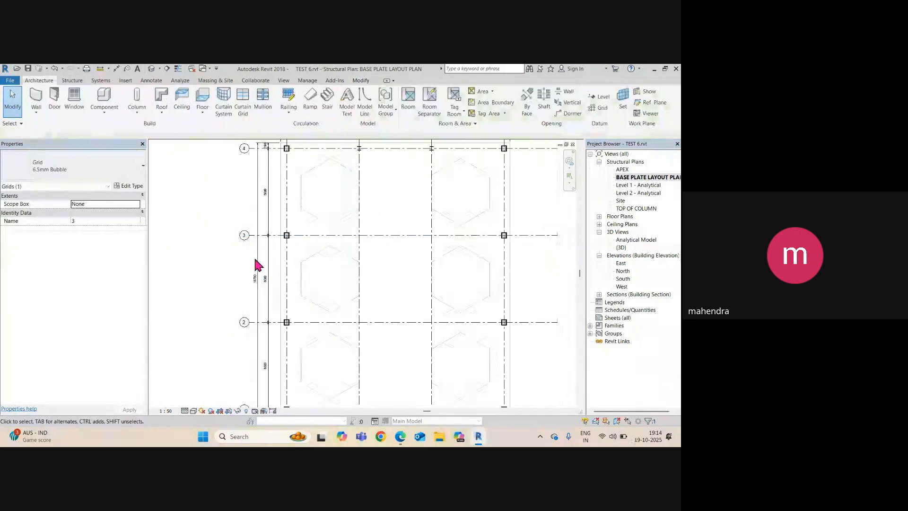
Place an overall aligned dimension between the floor edges outside grids A and D, above the horizontal dimension string
{"action": "scroll", "coordinate": [259, 265], "scroll_direction": "down", "scroll_amount": 1}
{"action": "middle_click_drag", "start_coordinate": [367, 241], "coordinate": [331, 310]}
{"action": "scroll", "coordinate": [258, 211], "scroll_direction": "up", "scroll_amount": 7}
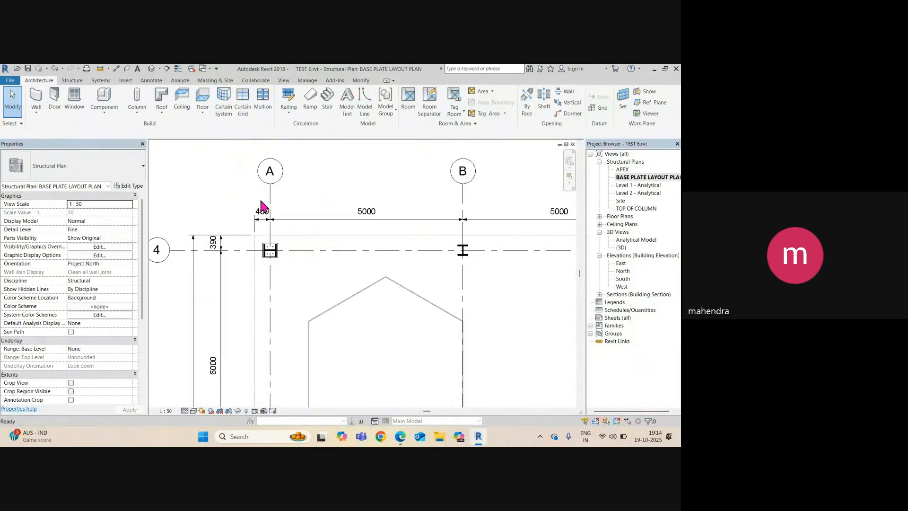
{"action": "key", "text": "d"}
{"action": "key", "text": "i"}
{"action": "left_click", "coordinate": [255, 241]}
{"action": "scroll", "coordinate": [256, 239], "scroll_direction": "down", "scroll_amount": 8}
{"action": "scroll", "coordinate": [428, 251], "scroll_direction": "up", "scroll_amount": 4}
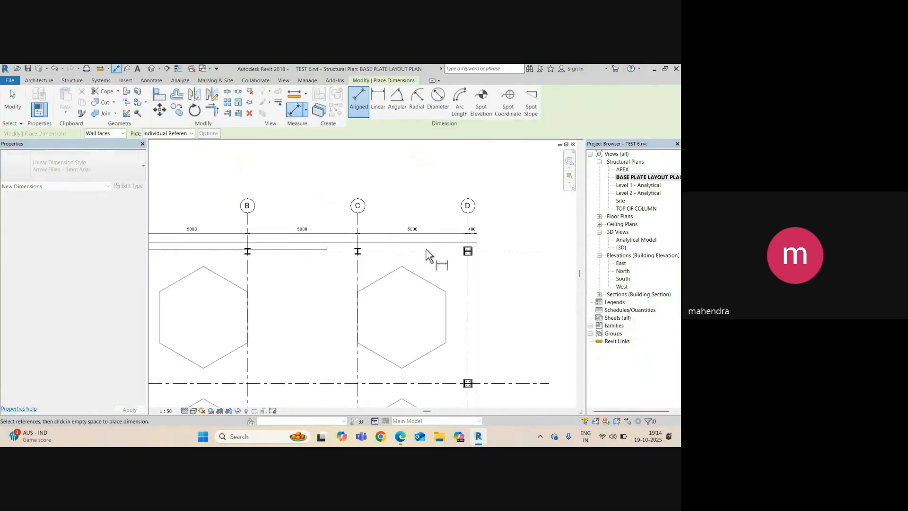
{"action": "scroll", "coordinate": [476, 249], "scroll_direction": "up", "scroll_amount": 3}
{"action": "left_click", "coordinate": [476, 242]}
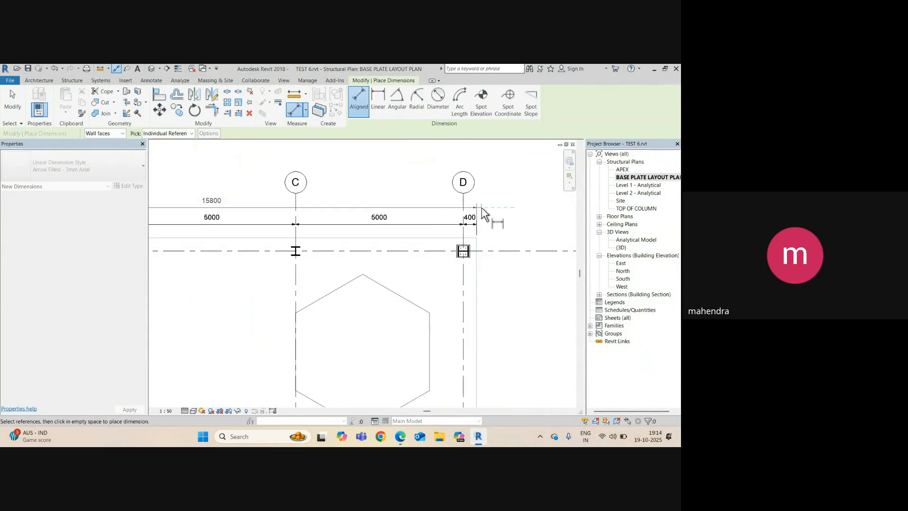
{"action": "left_click", "coordinate": [481, 208]}
{"action": "scroll", "coordinate": [260, 220], "scroll_direction": "down", "scroll_amount": 3}
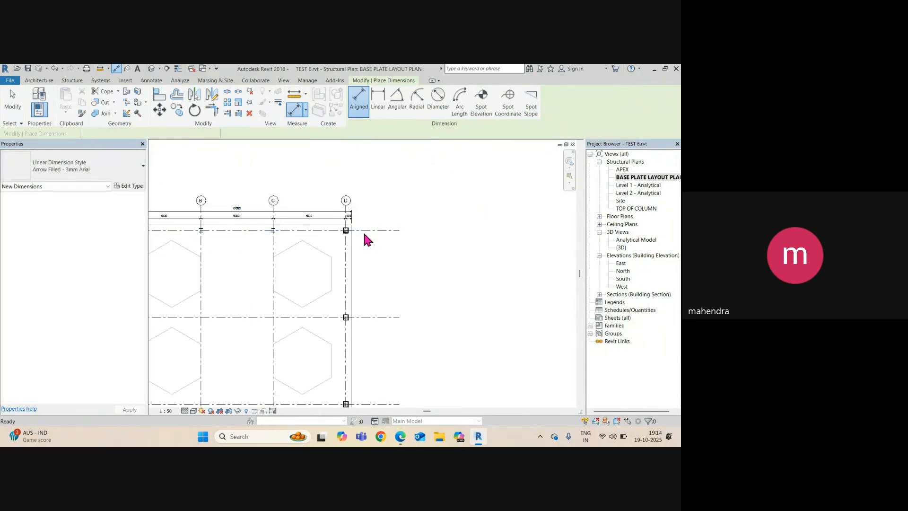
{"action": "middle_click_drag", "start_coordinate": [268, 268], "coordinate": [363, 234]}
{"action": "key", "text": "Escape"}
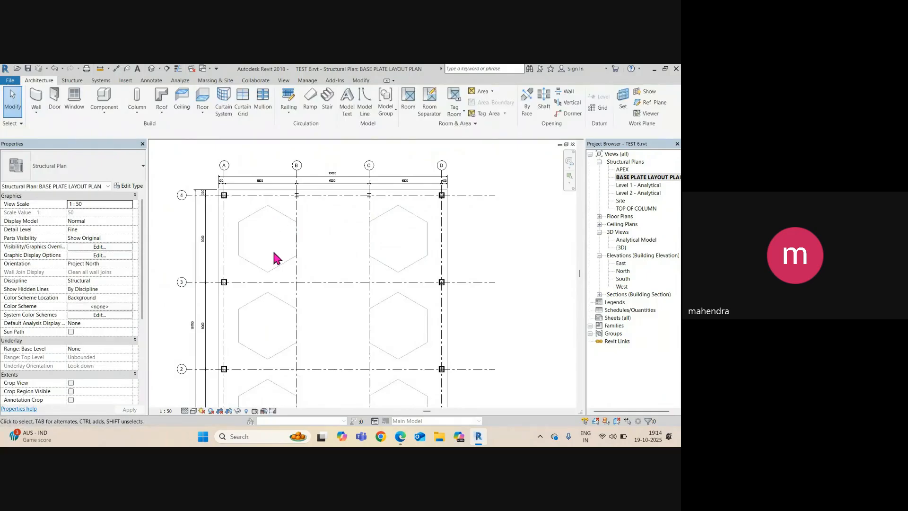
Tag the structural column at grids A and 4 by category with an attached-end leader and select the tag
{"action": "middle_click_drag", "start_coordinate": [274, 252], "coordinate": [284, 237]}
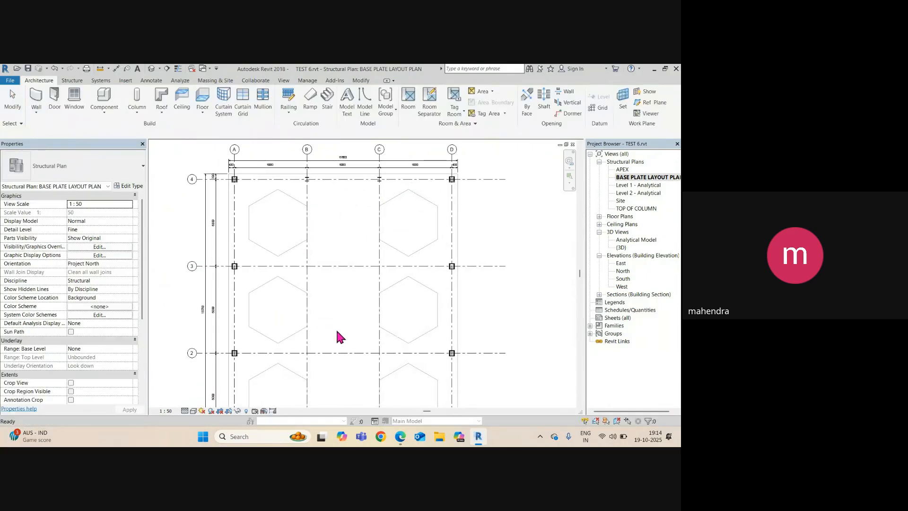
{"action": "scroll", "coordinate": [234, 179], "scroll_direction": "up", "scroll_amount": 5}
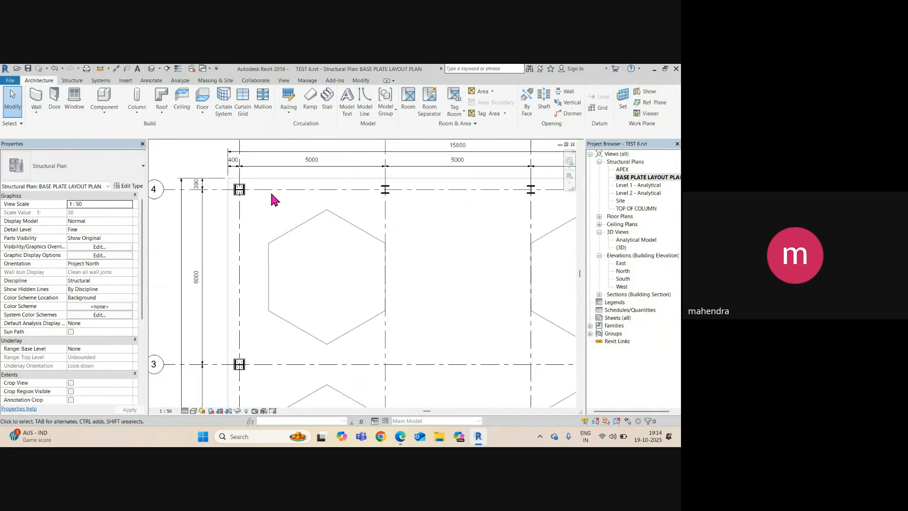
{"action": "middle_click_drag", "start_coordinate": [242, 205], "coordinate": [274, 271]}
{"action": "scroll", "coordinate": [273, 270], "scroll_direction": "up", "scroll_amount": 4}
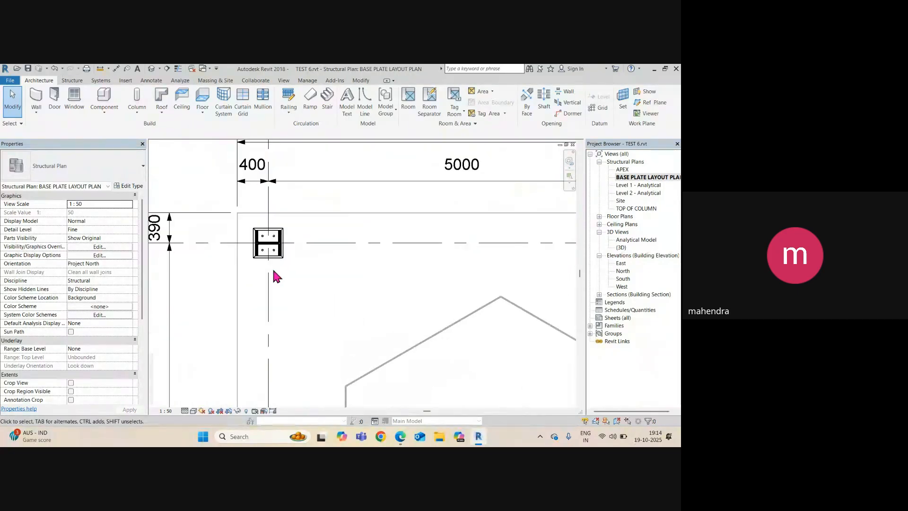
{"action": "left_click", "coordinate": [152, 82]}
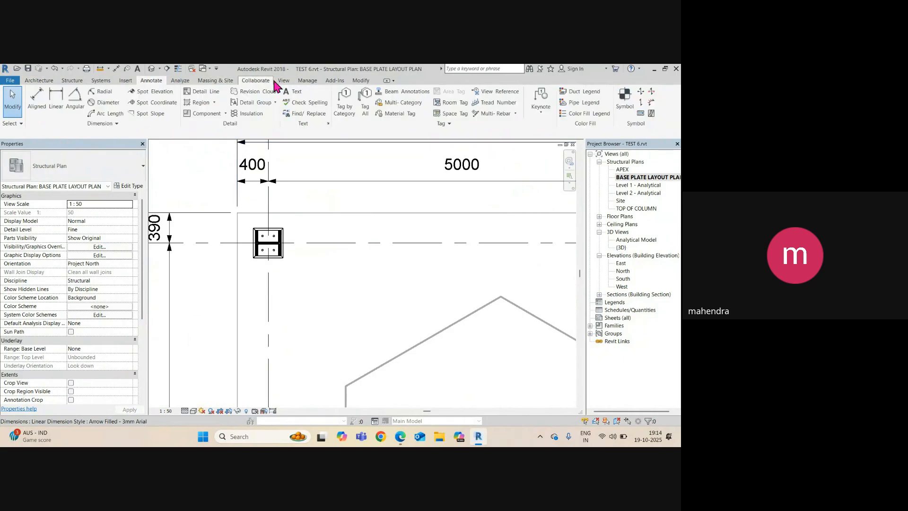
{"action": "left_click", "coordinate": [343, 111]}
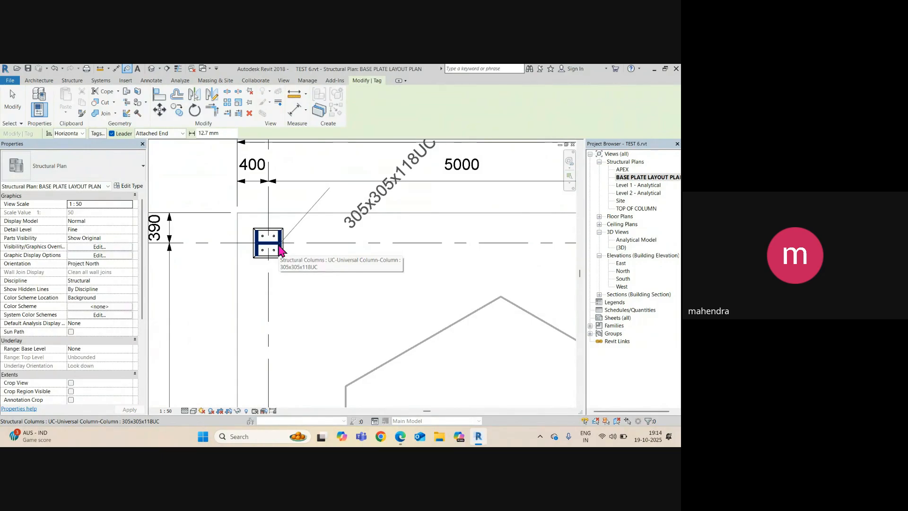
{"action": "scroll", "coordinate": [279, 251], "scroll_direction": "down", "scroll_amount": 2}
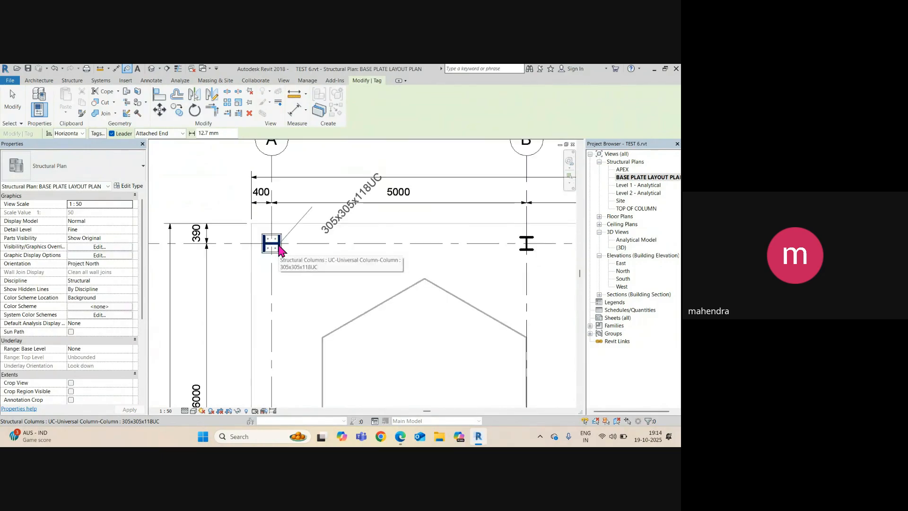
{"action": "left_click", "coordinate": [278, 247]}
{"action": "scroll", "coordinate": [355, 235], "scroll_direction": "up", "scroll_amount": 2}
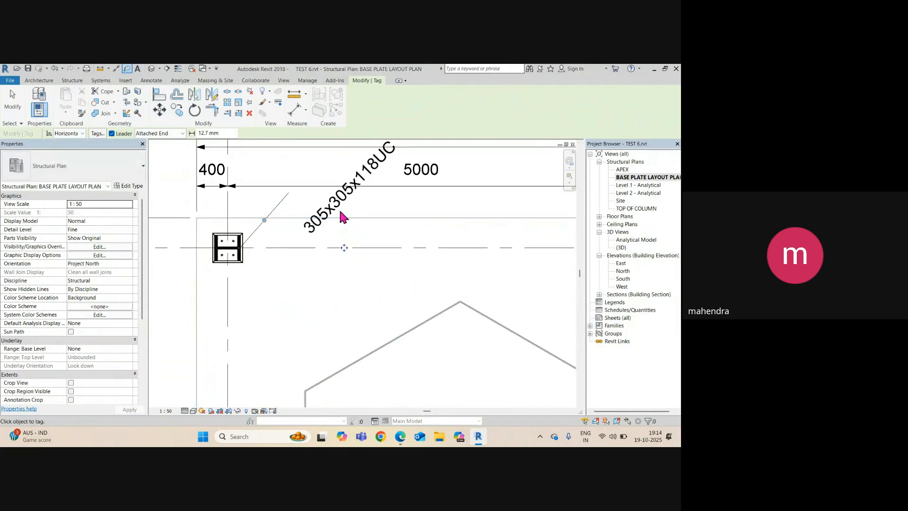
{"action": "key", "text": "Escape"}
{"action": "left_click", "coordinate": [350, 202]}
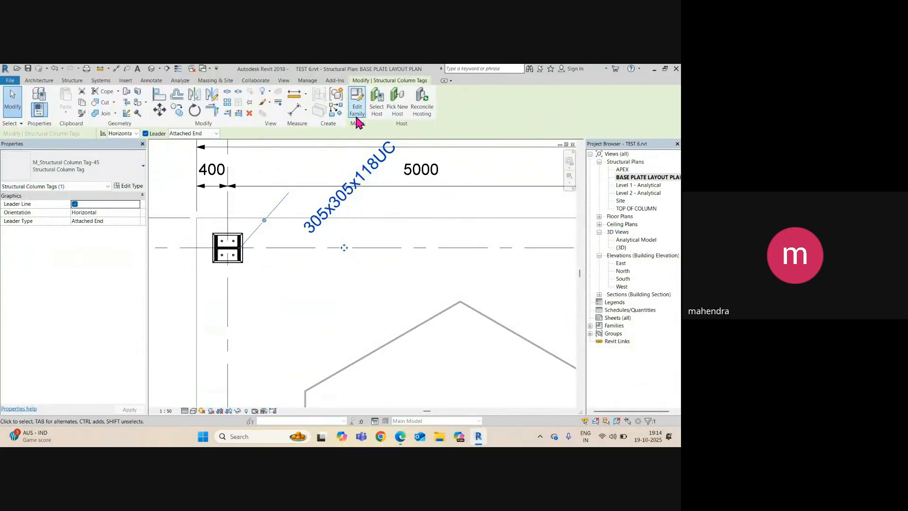
Compare the structural column tag's text with the type name of the column at grids A and 4
{"action": "left_click", "coordinate": [355, 283]}
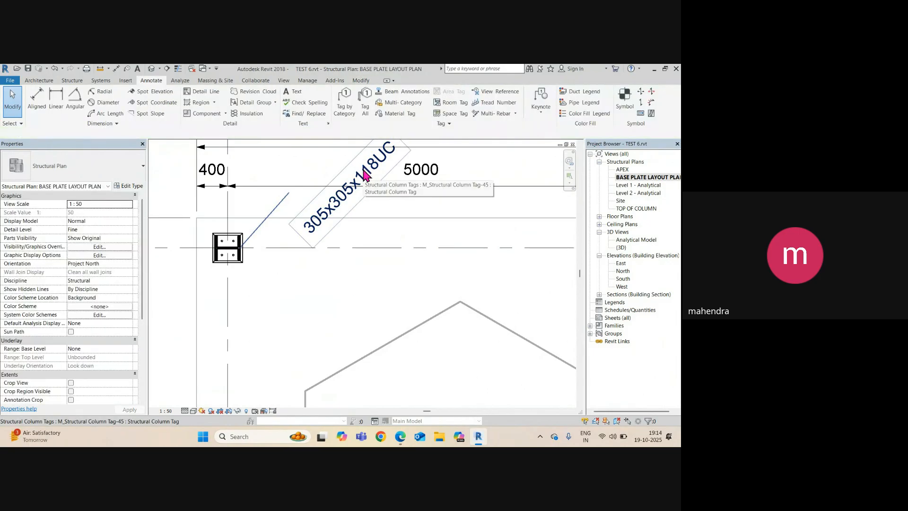
{"action": "left_click", "coordinate": [363, 170]}
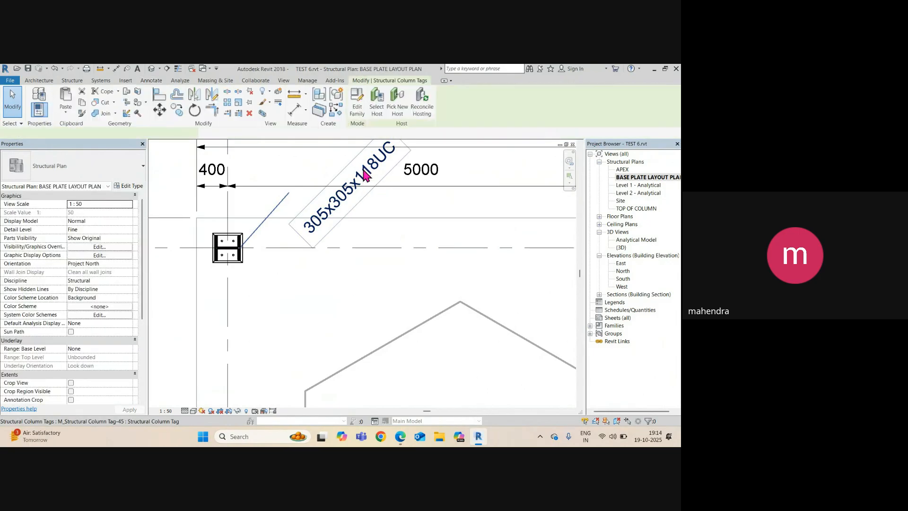
{"action": "left_click", "coordinate": [255, 234]}
{"action": "scroll", "coordinate": [212, 245], "scroll_direction": "up", "scroll_amount": 2}
{"action": "left_click", "coordinate": [228, 251]}
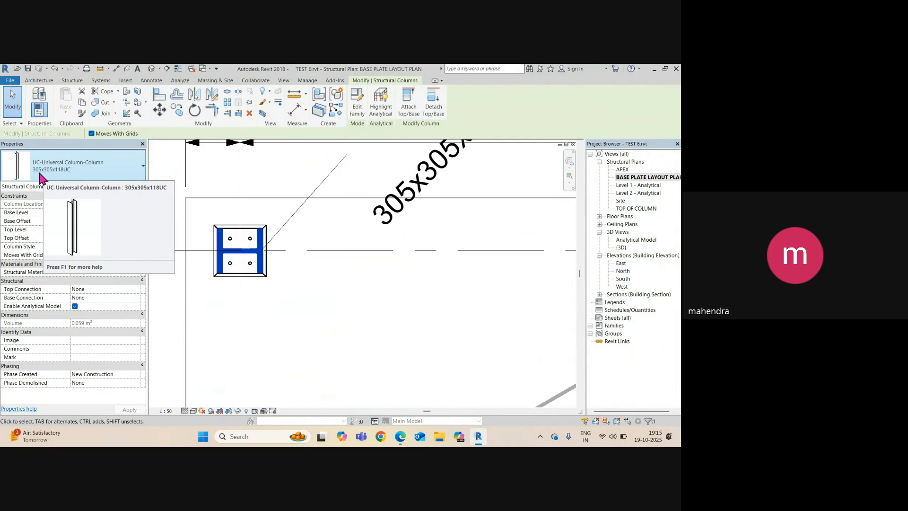
{"action": "scroll", "coordinate": [361, 287], "scroll_direction": "down", "scroll_amount": 3}
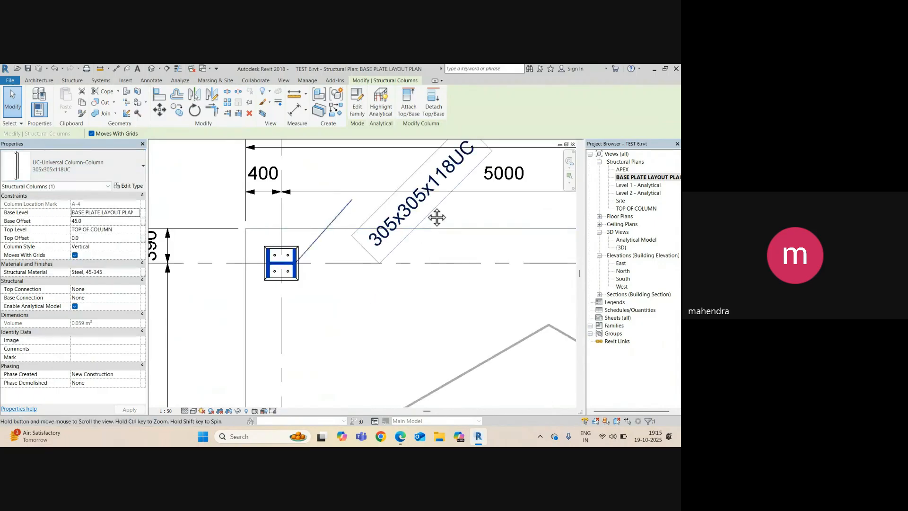
{"action": "middle_click_drag", "start_coordinate": [436, 217], "coordinate": [418, 239]}
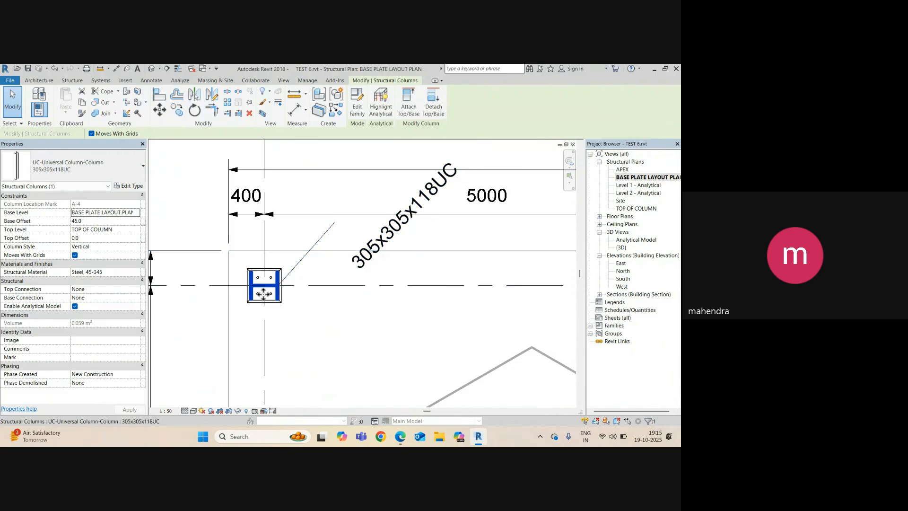
{"action": "key", "text": "Escape"}
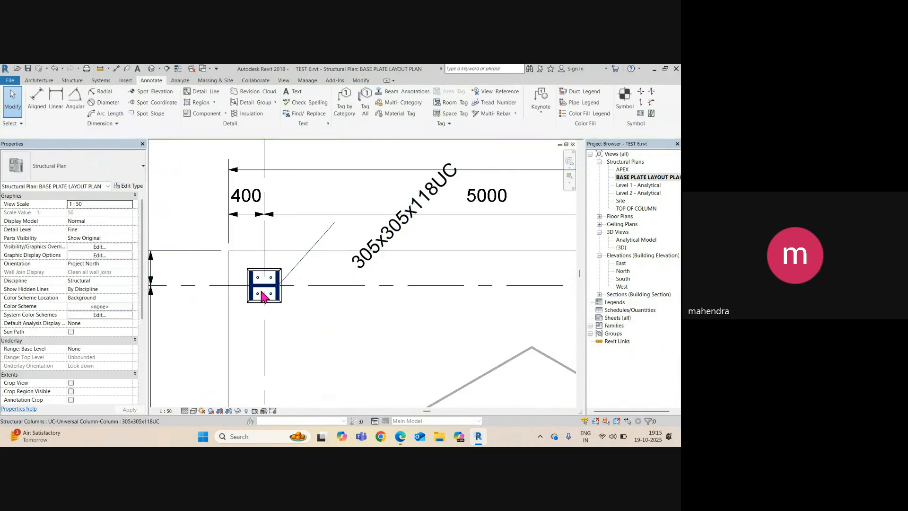
{"action": "scroll", "coordinate": [263, 288], "scroll_direction": "up", "scroll_amount": 2}
{"action": "left_click", "coordinate": [263, 290]}
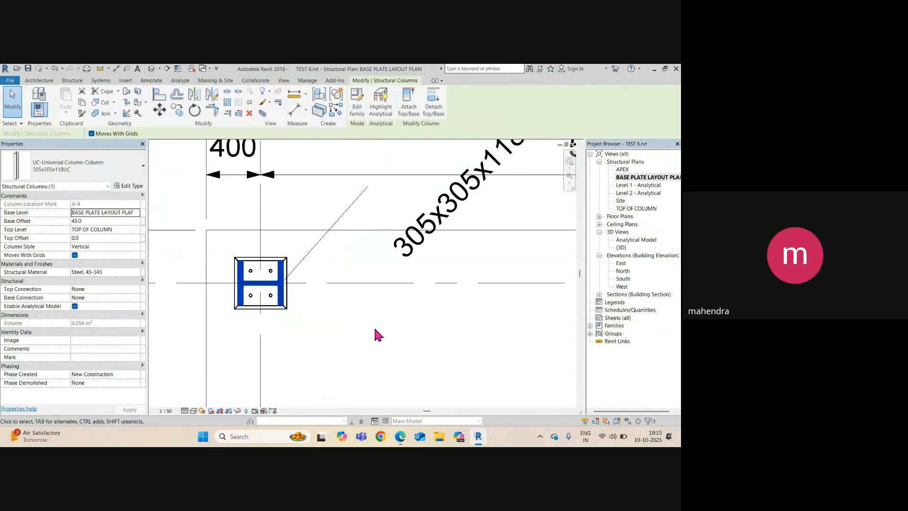
{"action": "scroll", "coordinate": [338, 281], "scroll_direction": "down", "scroll_amount": 2}
{"action": "middle_click_drag", "start_coordinate": [338, 281], "coordinate": [369, 277]}
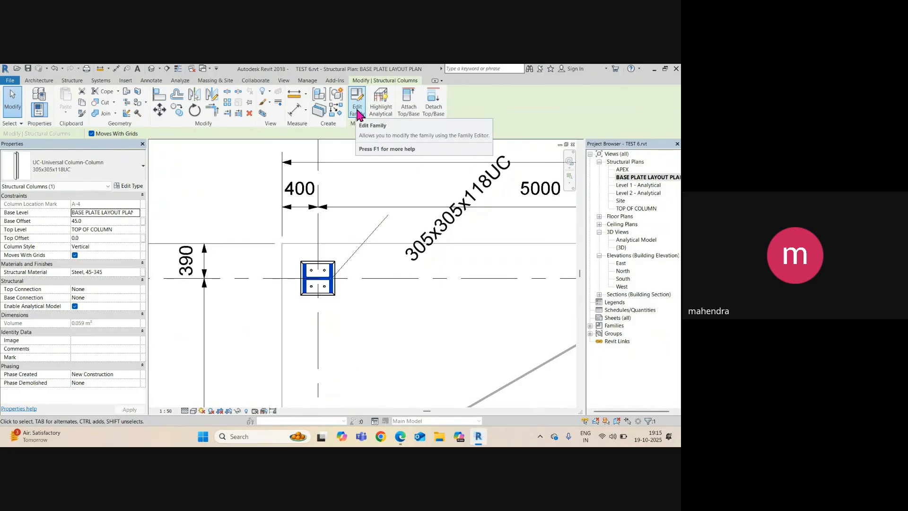
Open the structural column tag's family and examine which parameter its label uses, leaving the label unchanged
{"action": "left_click", "coordinate": [442, 228]}
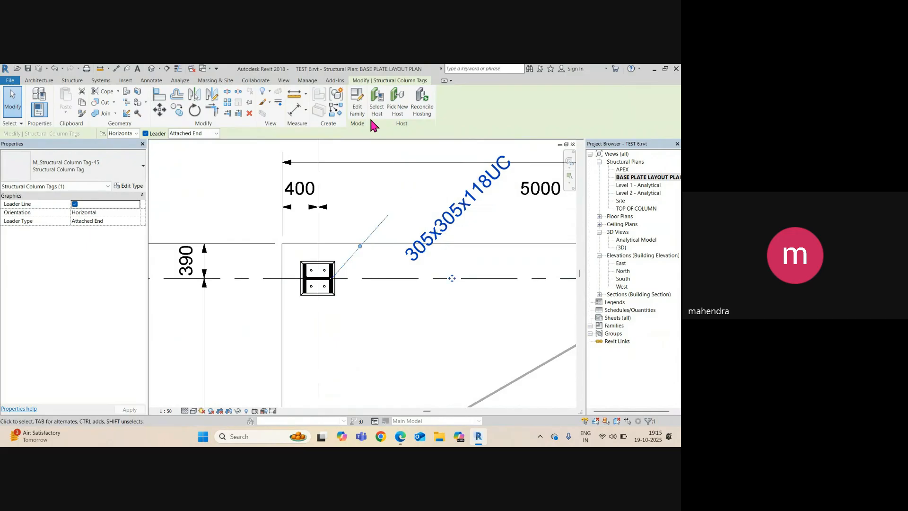
{"action": "left_click", "coordinate": [355, 110]}
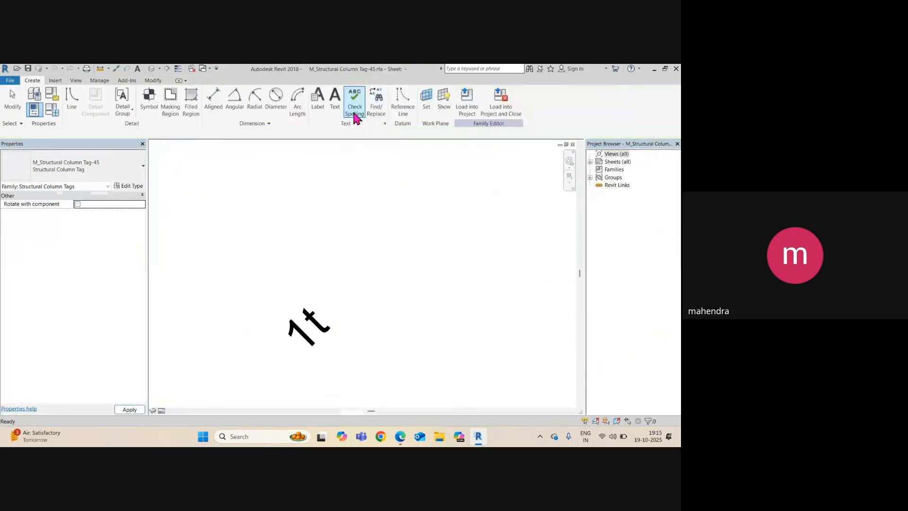
{"action": "left_click", "coordinate": [317, 306]}
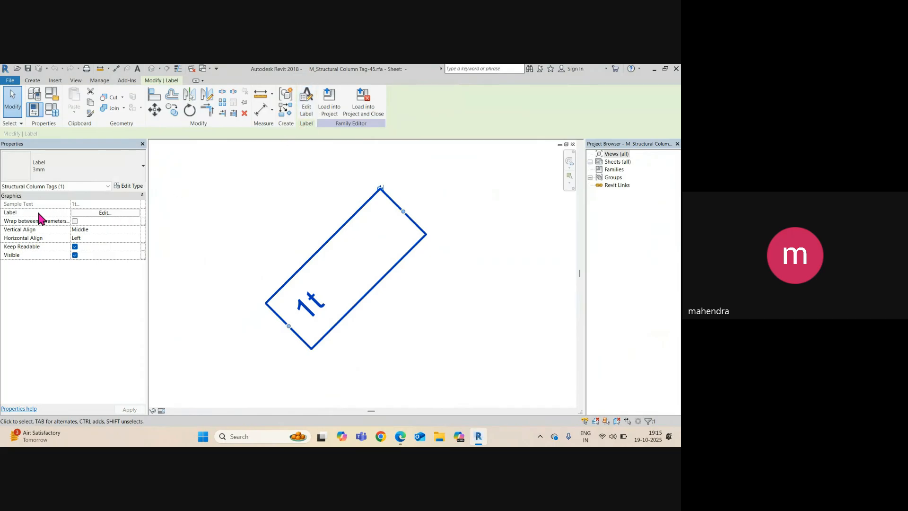
{"action": "left_click", "coordinate": [308, 114]}
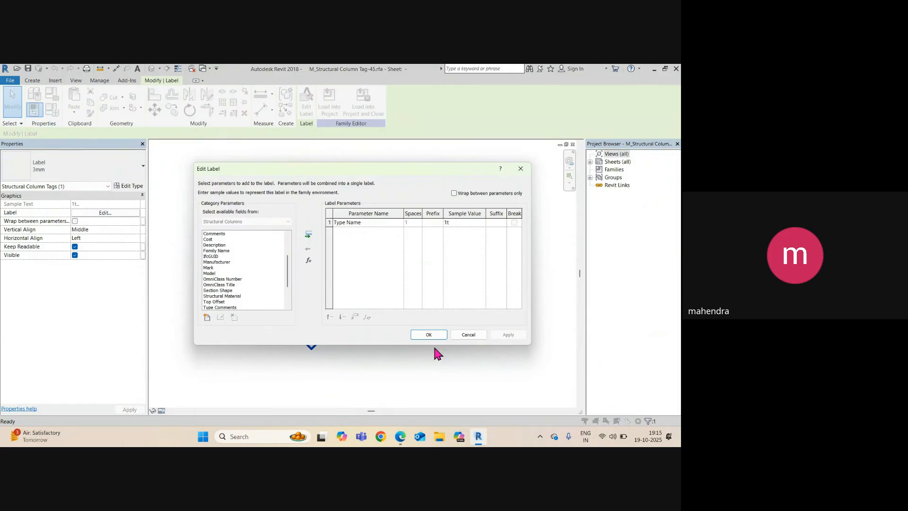
{"action": "left_click", "coordinate": [467, 336]}
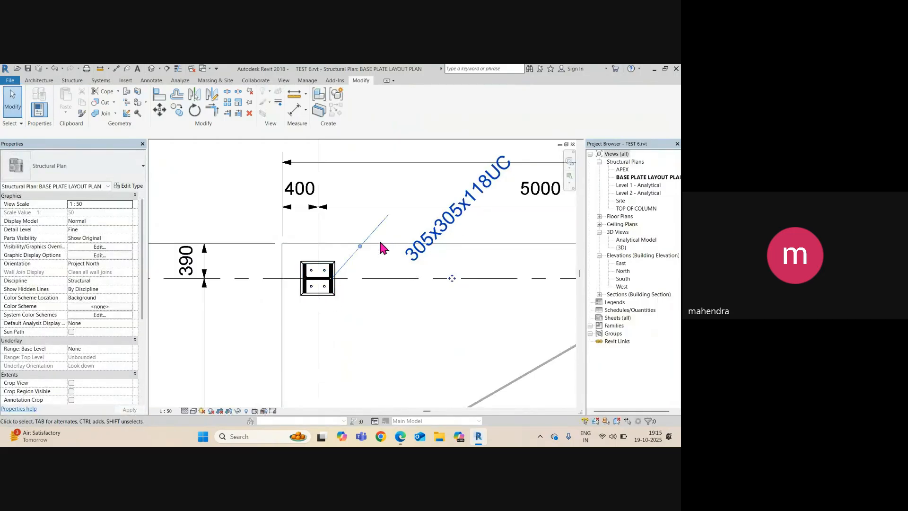
Recheck the type of the column at grids A and 4 and the parameters available to its tag family's label
{"action": "scroll", "coordinate": [310, 271], "scroll_direction": "up", "scroll_amount": 2}
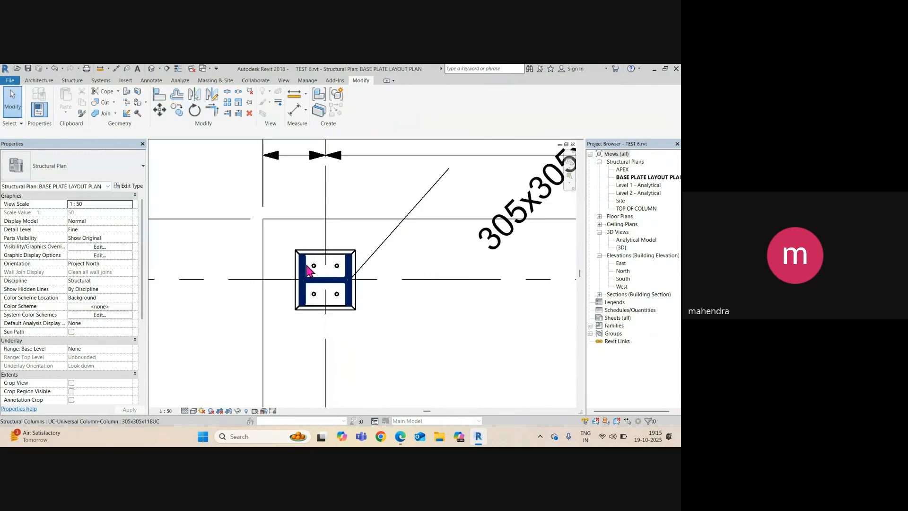
{"action": "left_click", "coordinate": [310, 271]}
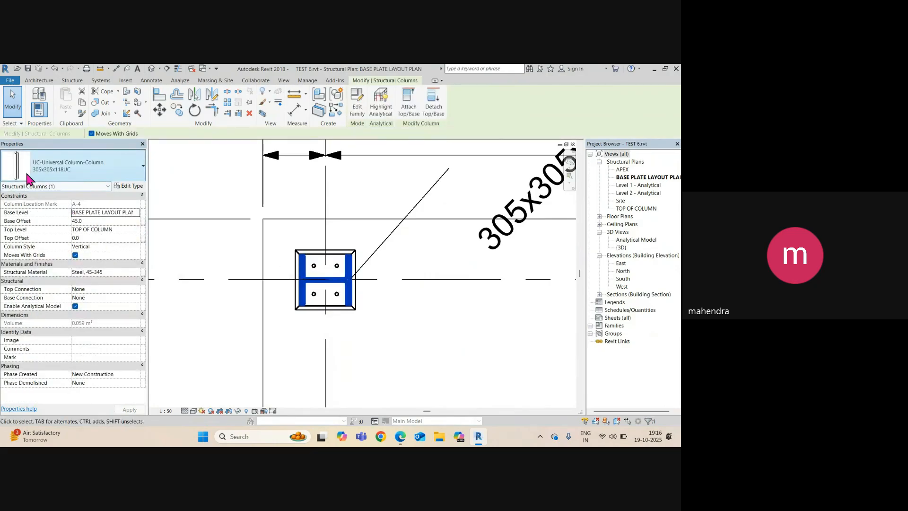
{"action": "middle_click_drag", "start_coordinate": [424, 219], "coordinate": [385, 247]}
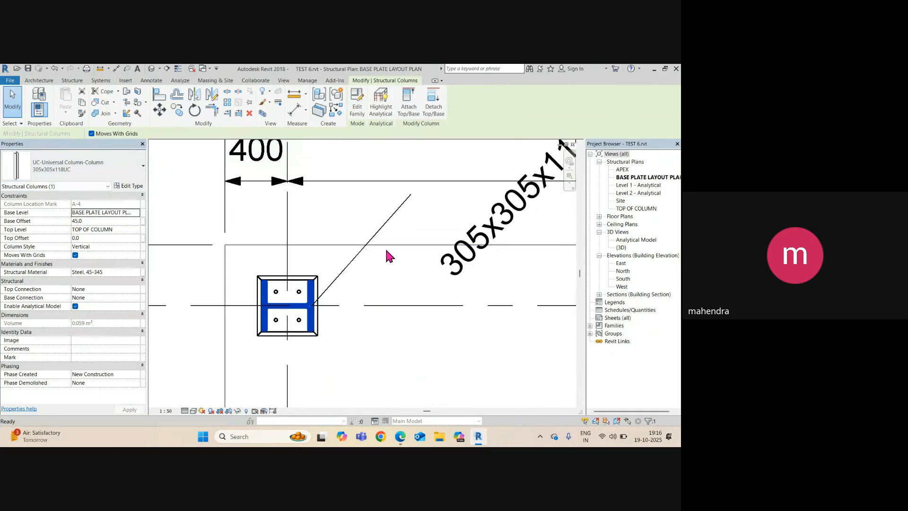
{"action": "scroll", "coordinate": [386, 249], "scroll_direction": "down", "scroll_amount": 1}
{"action": "middle_click_drag", "start_coordinate": [434, 229], "coordinate": [284, 223]}
{"action": "left_click", "coordinate": [269, 231]}
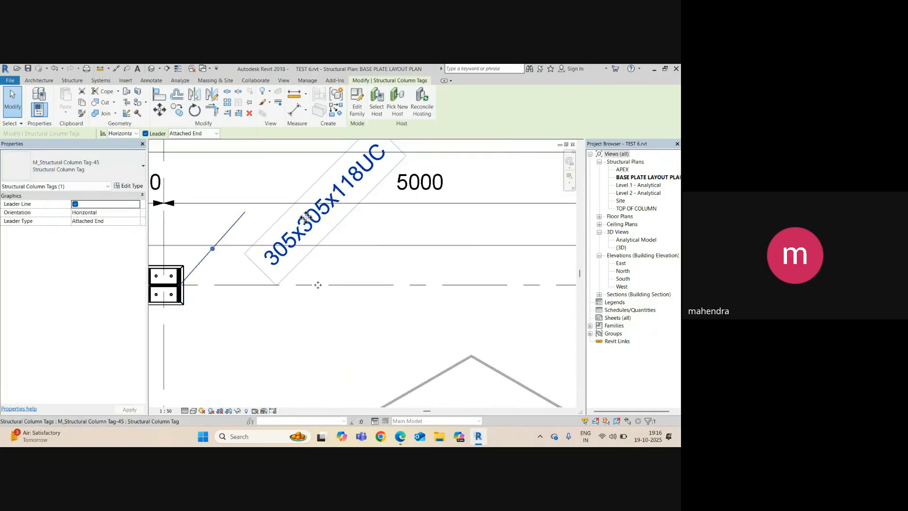
{"action": "double_click", "coordinate": [300, 230]}
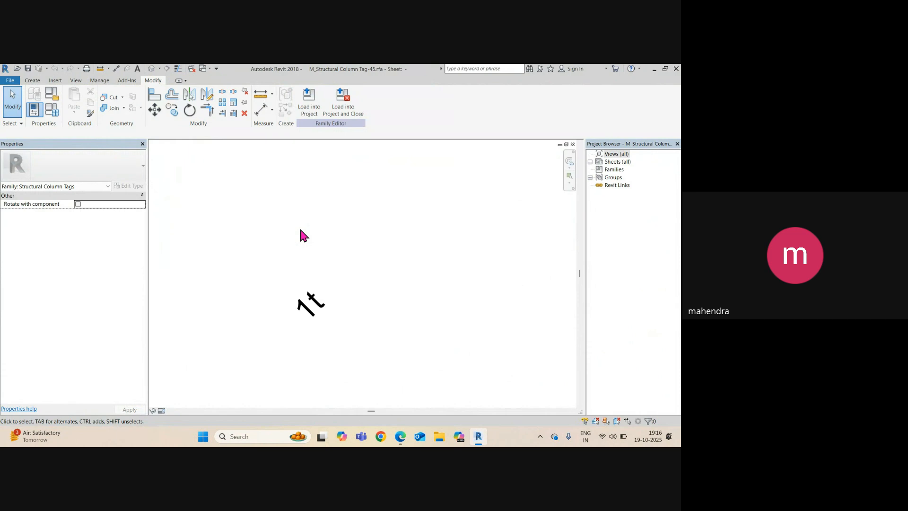
{"action": "left_click", "coordinate": [303, 296]}
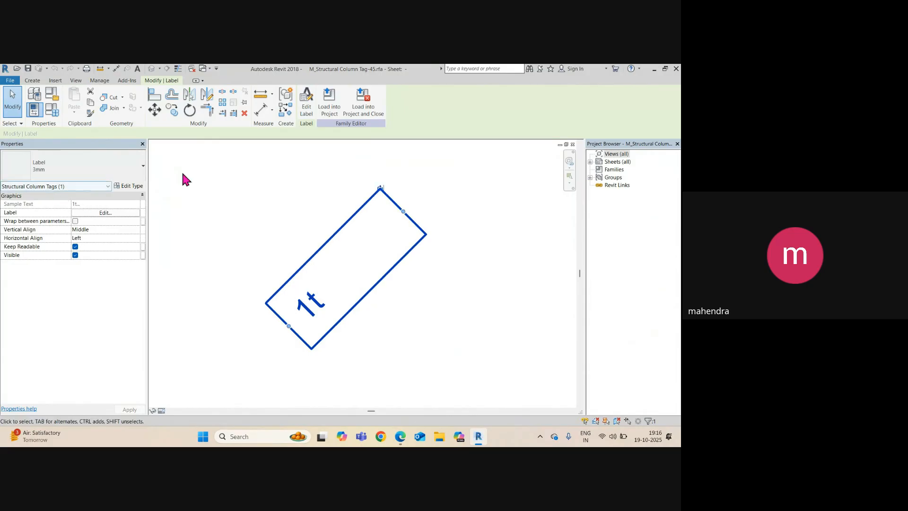
{"action": "left_click", "coordinate": [306, 100]}
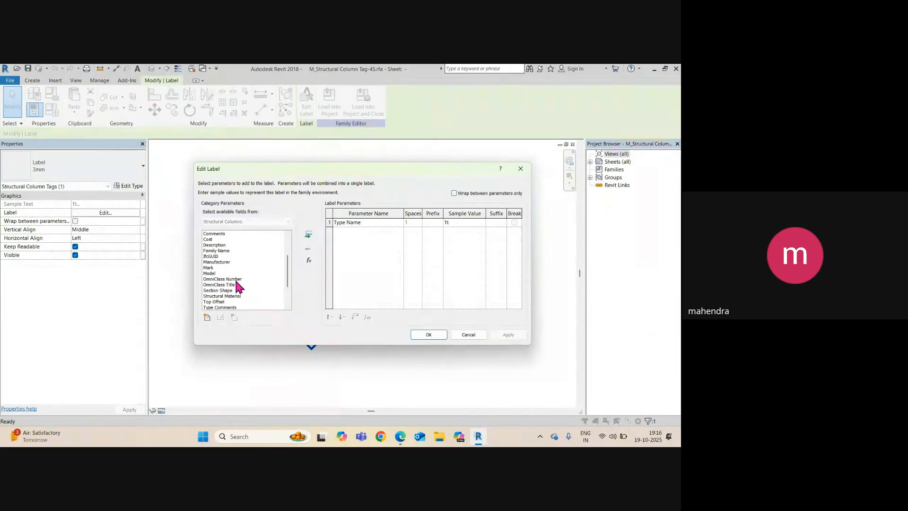
{"action": "left_click", "coordinate": [468, 334]}
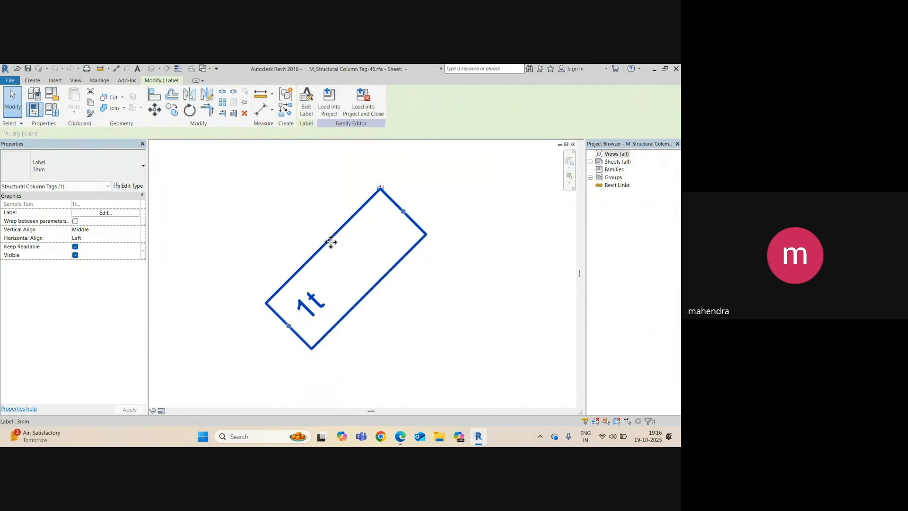
{"action": "key", "text": "ctrl+Tab"}
Set the Type Mark of the universal column type used at grids A and 4 to C1
{"action": "scroll", "coordinate": [287, 251], "scroll_direction": "down", "scroll_amount": 3}
{"action": "scroll", "coordinate": [237, 263], "scroll_direction": "up", "scroll_amount": 4}
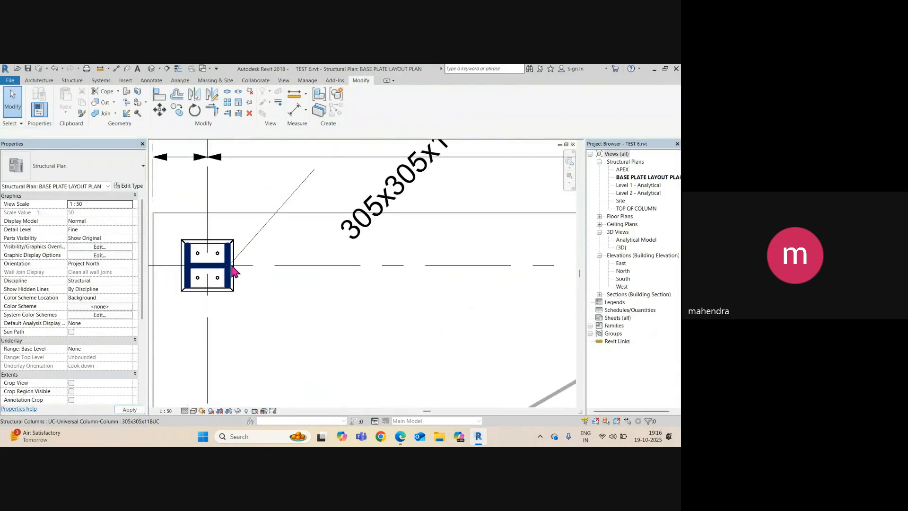
{"action": "left_click", "coordinate": [216, 274]}
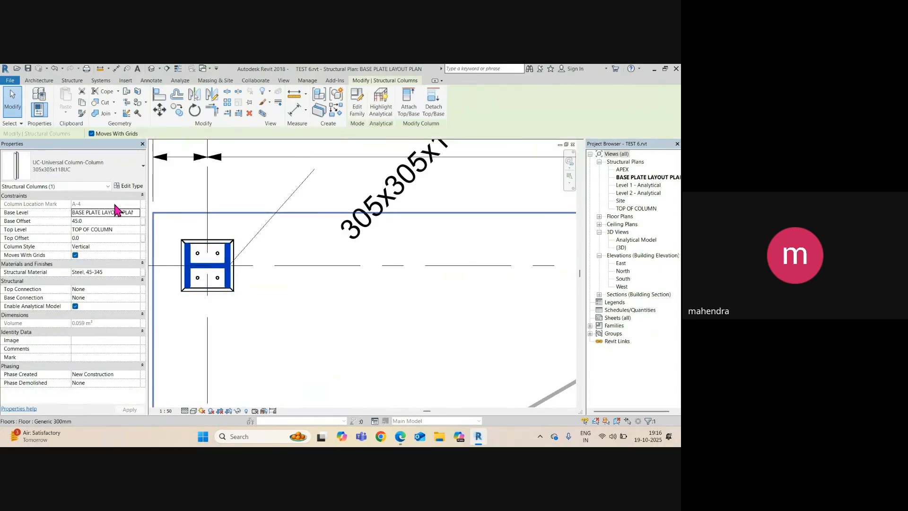
{"action": "left_click", "coordinate": [135, 186]}
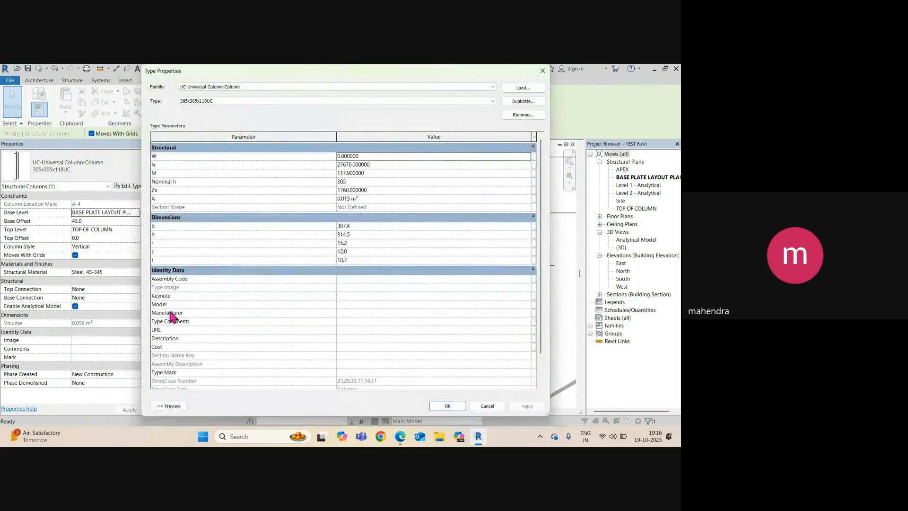
{"action": "left_click", "coordinate": [489, 405]}
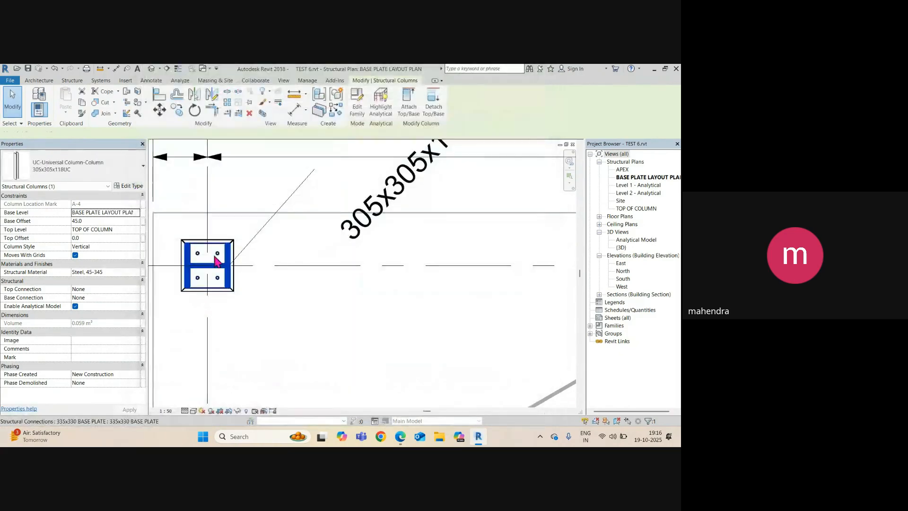
{"action": "left_click", "coordinate": [126, 187]}
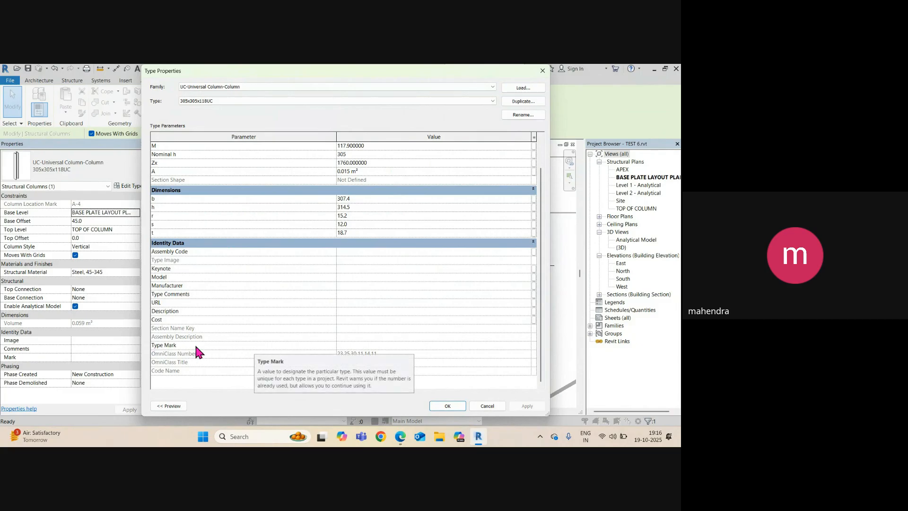
{"action": "left_click", "coordinate": [346, 346]}
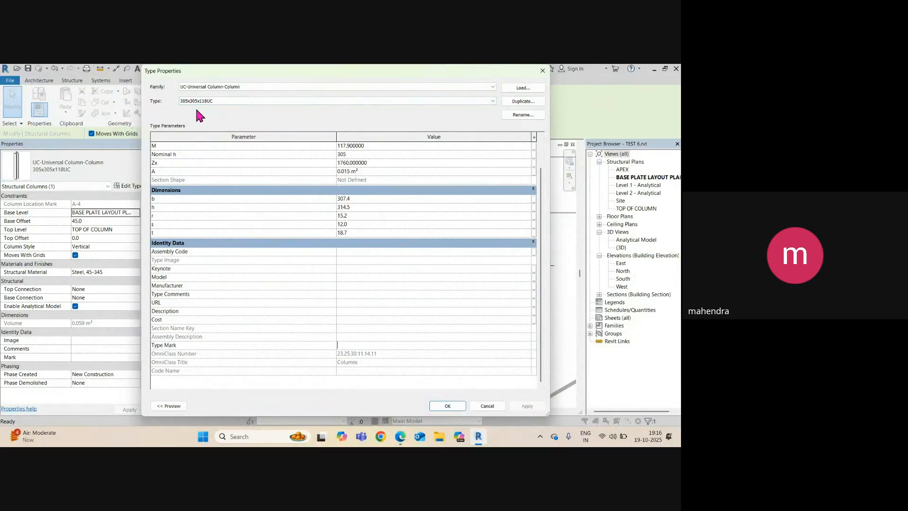
{"action": "left_click", "coordinate": [353, 346]}
{"action": "left_click", "coordinate": [528, 406]}
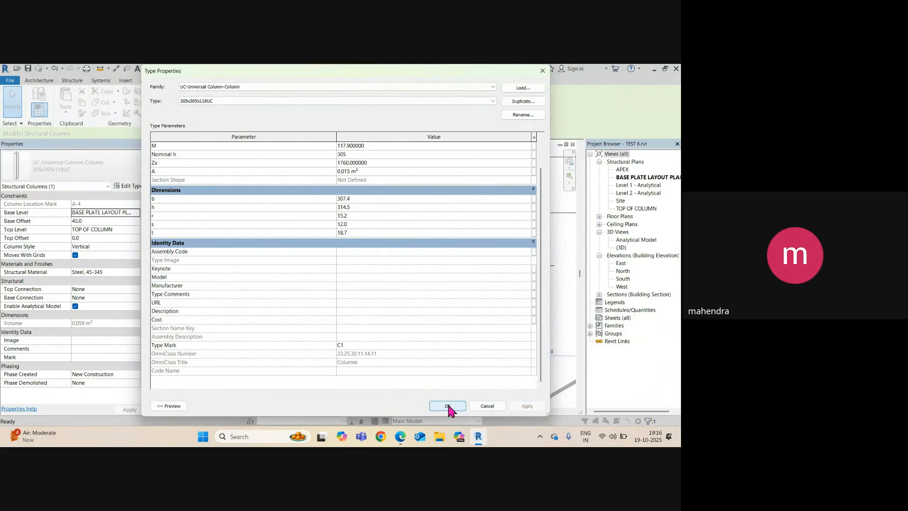
{"action": "left_click", "coordinate": [447, 406]}
Edit the structural column tag's family so that its label uses the Type Mark parameter instead of Type Name
{"action": "left_click", "coordinate": [384, 207]}
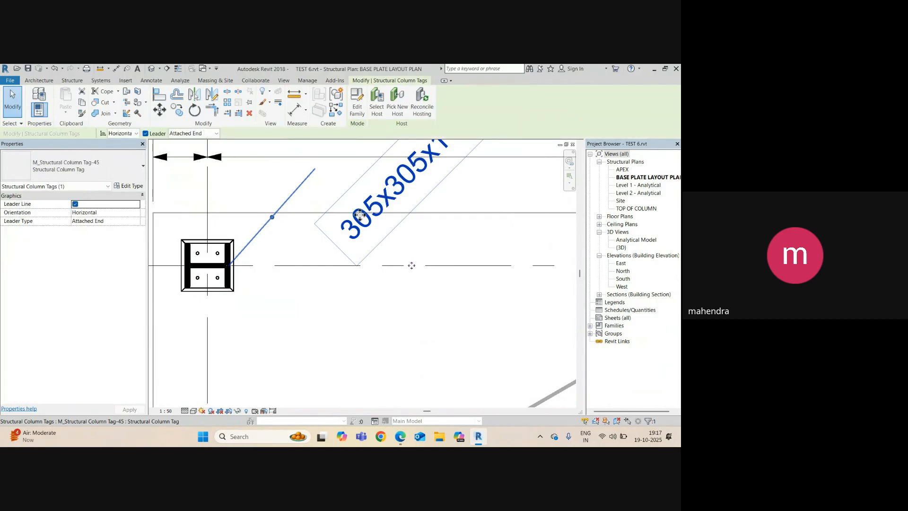
{"action": "middle_click_drag", "start_coordinate": [391, 189], "coordinate": [342, 226]}
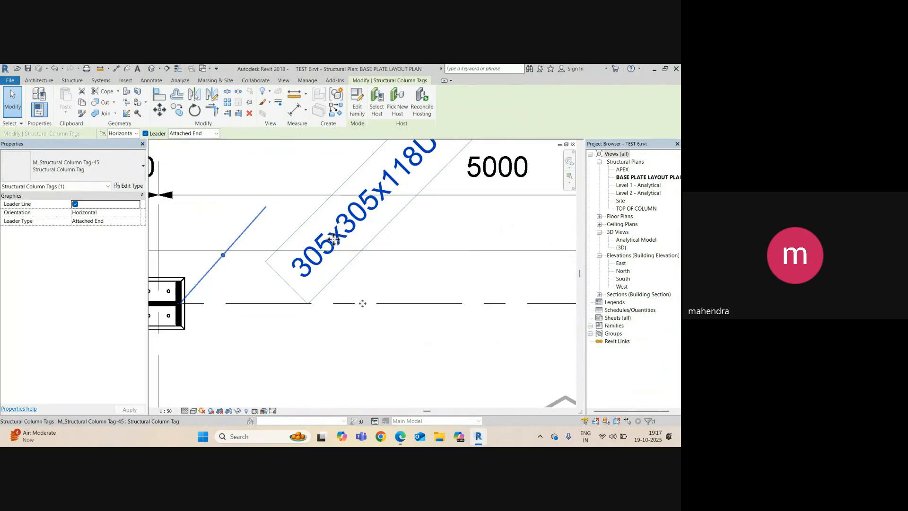
{"action": "left_click", "coordinate": [357, 109]}
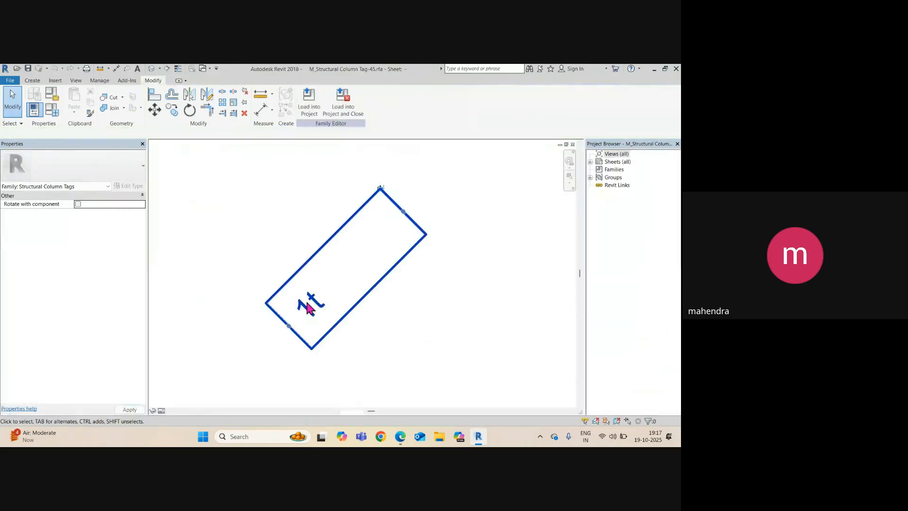
{"action": "left_click", "coordinate": [309, 310]}
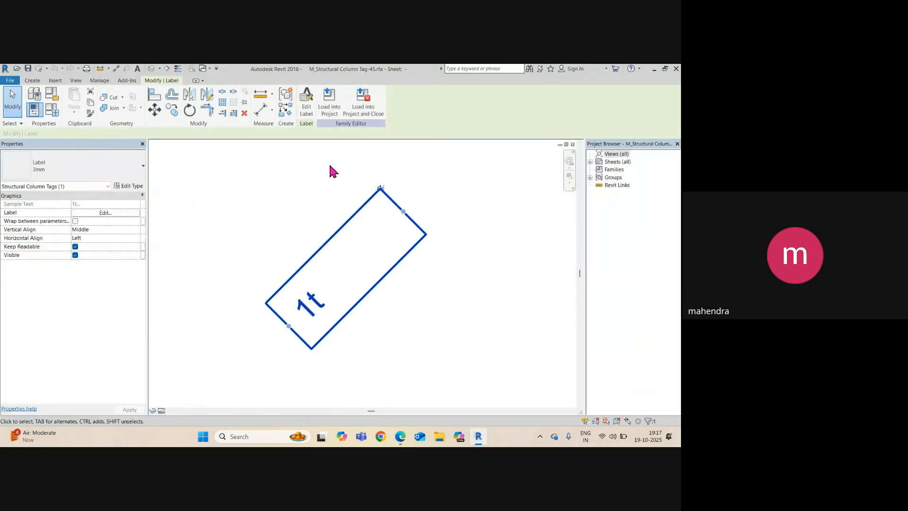
{"action": "left_click", "coordinate": [305, 112]}
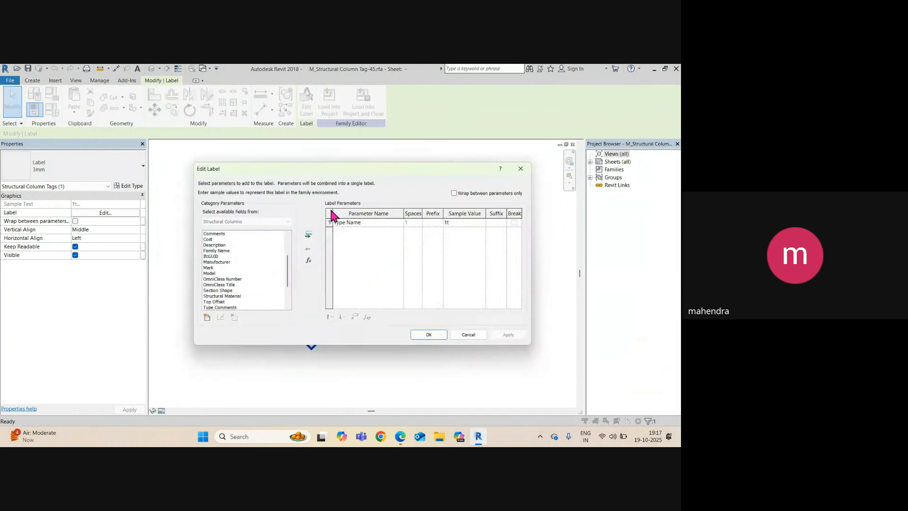
{"action": "left_click", "coordinate": [355, 226]}
{"action": "left_click", "coordinate": [309, 248]}
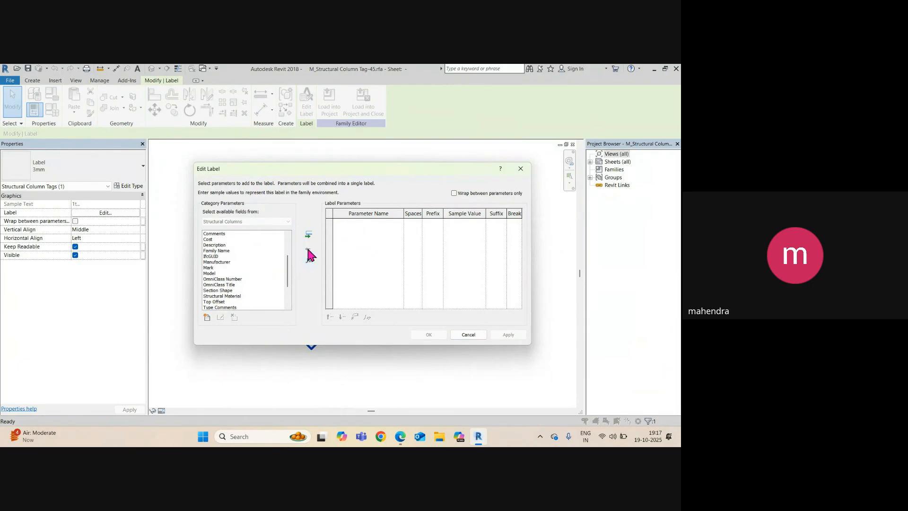
{"action": "scroll", "coordinate": [216, 260], "scroll_direction": "down", "scroll_amount": 2}
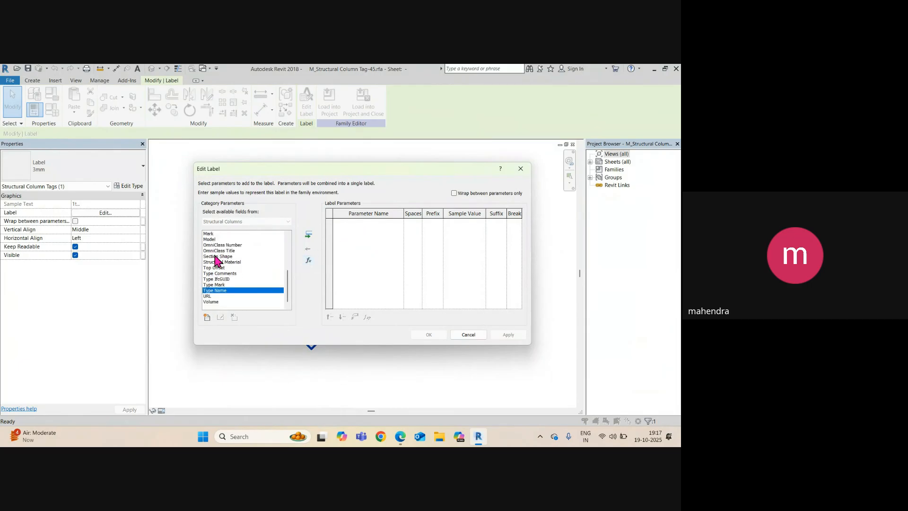
{"action": "left_click", "coordinate": [227, 286]}
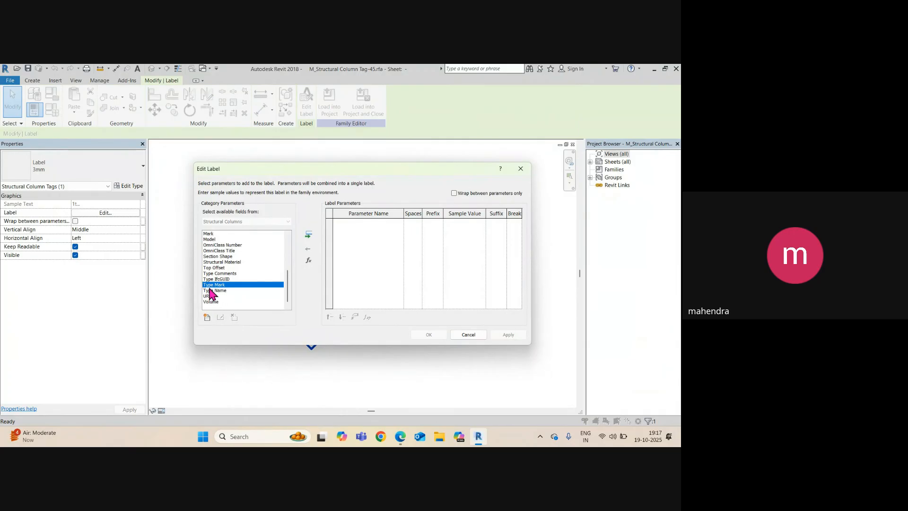
{"action": "left_click", "coordinate": [309, 235]}
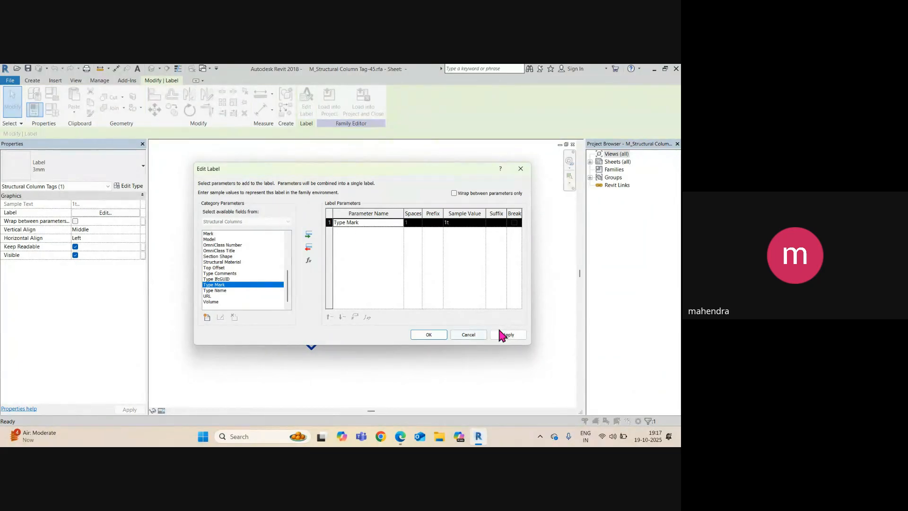
{"action": "left_click", "coordinate": [426, 333]}
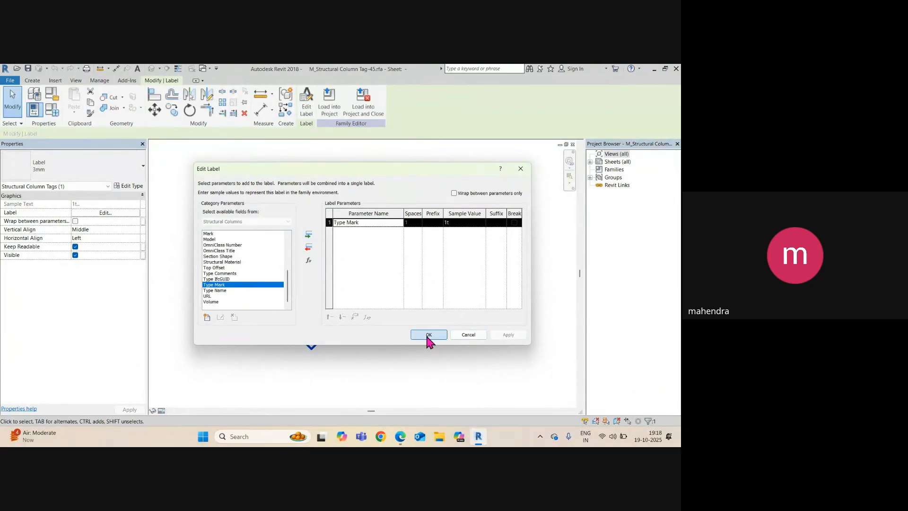
{"action": "left_click", "coordinate": [255, 260]}
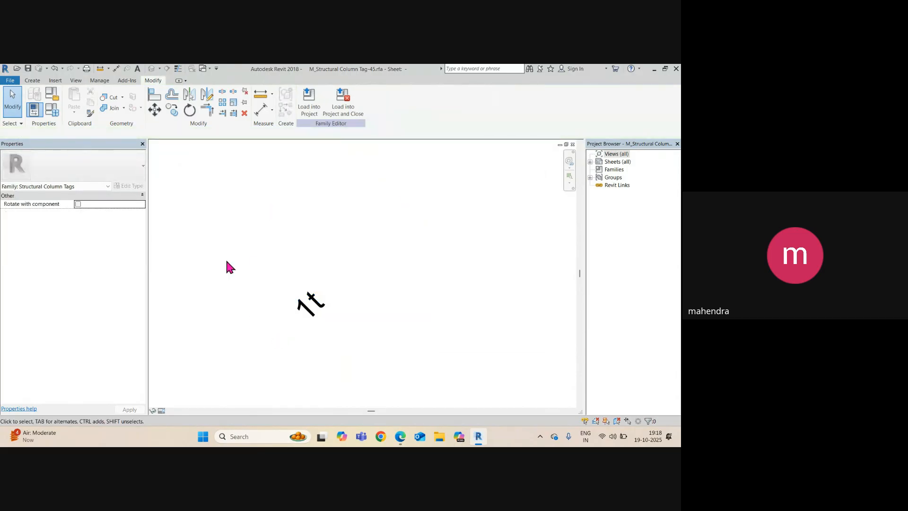
Load the edited column tag family into the TEST 6 project, overwriting the existing version
{"action": "left_click", "coordinate": [304, 111]}
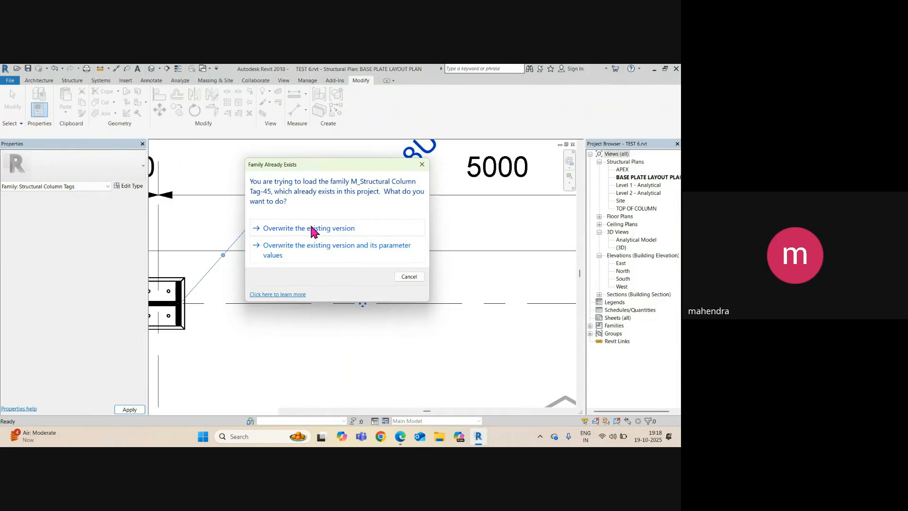
{"action": "left_click", "coordinate": [313, 231]}
{"action": "scroll", "coordinate": [339, 298], "scroll_direction": "down", "scroll_amount": 2}
{"action": "scroll", "coordinate": [312, 301], "scroll_direction": "up", "scroll_amount": 2}
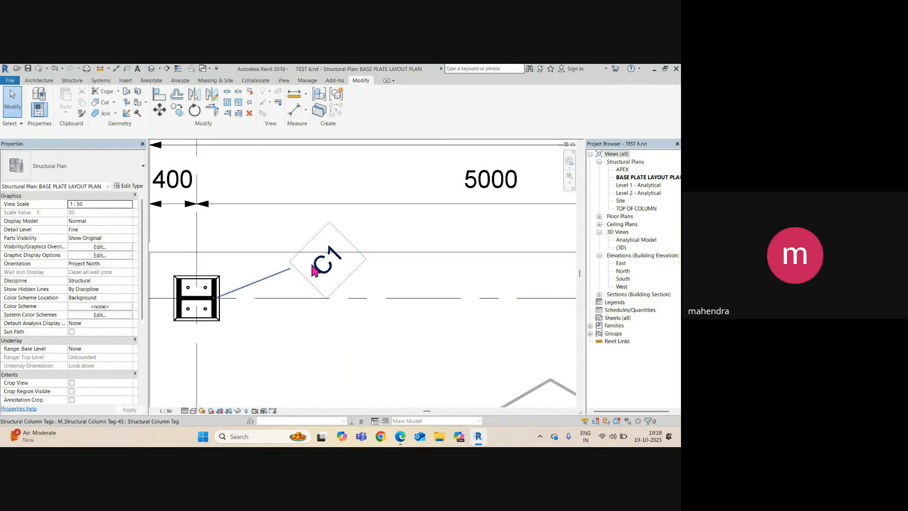
Compare the Type Mark in the column's type properties with the parameter used by the tag family's label
{"action": "left_click", "coordinate": [212, 286]}
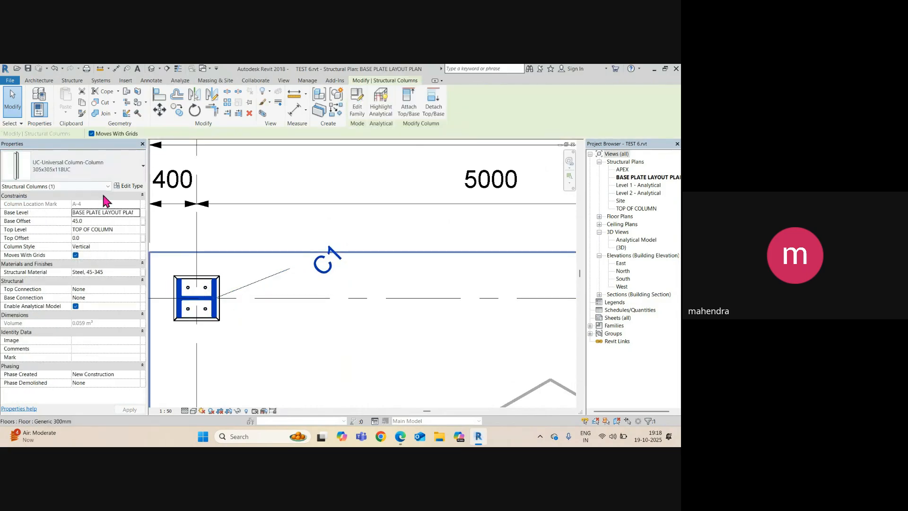
{"action": "left_click", "coordinate": [128, 187]}
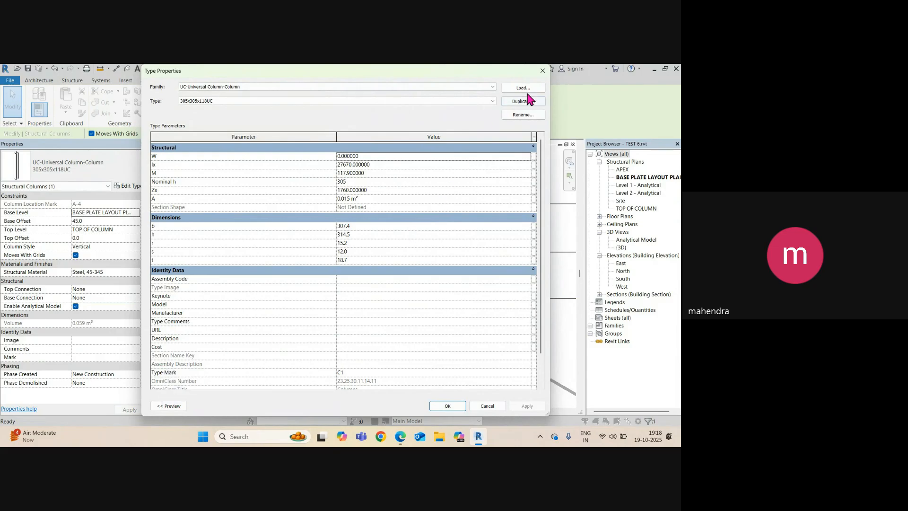
{"action": "left_click", "coordinate": [542, 71]}
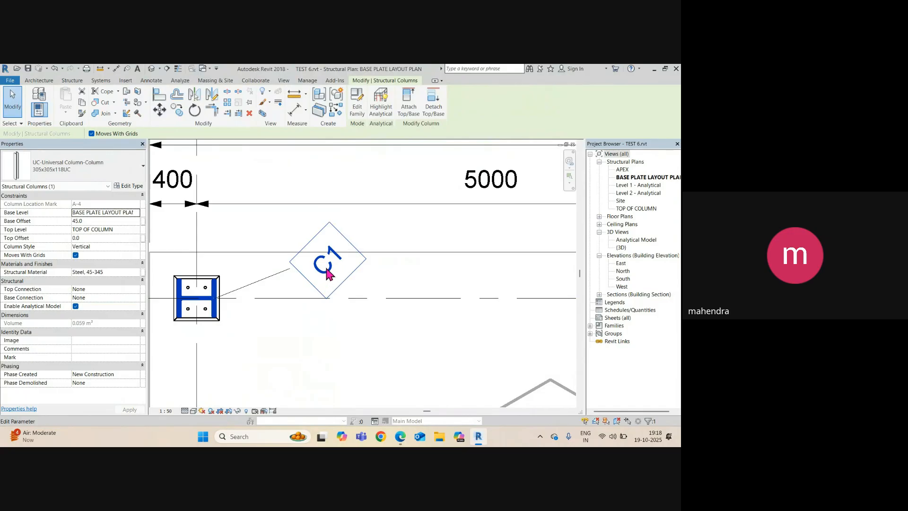
{"action": "left_click", "coordinate": [324, 259]}
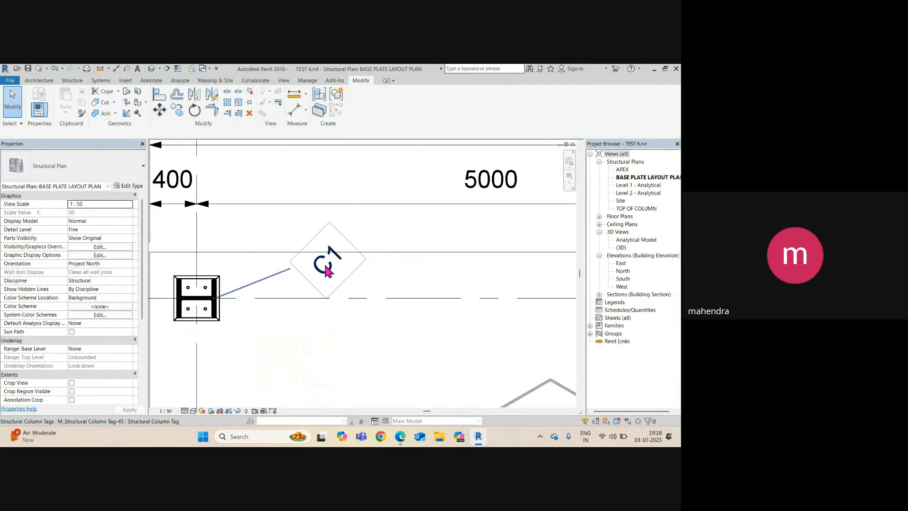
{"action": "left_click", "coordinate": [357, 109]}
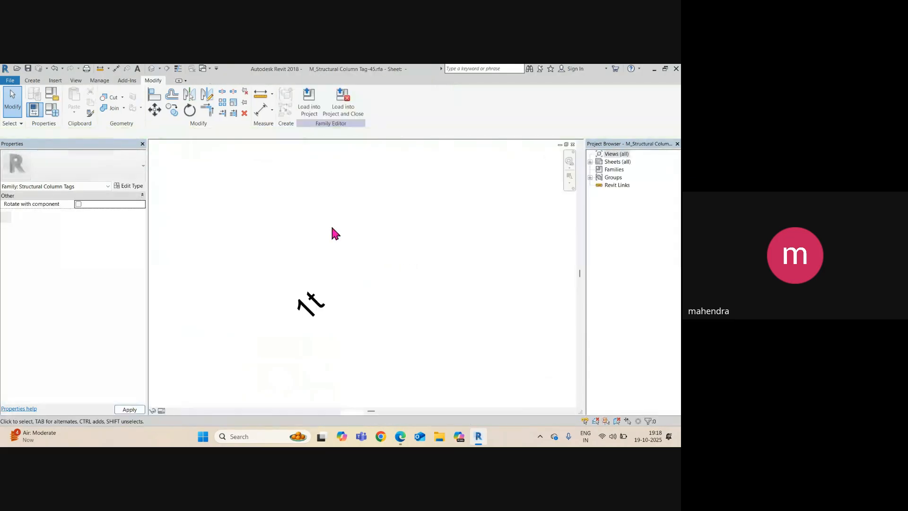
{"action": "left_click", "coordinate": [314, 318]}
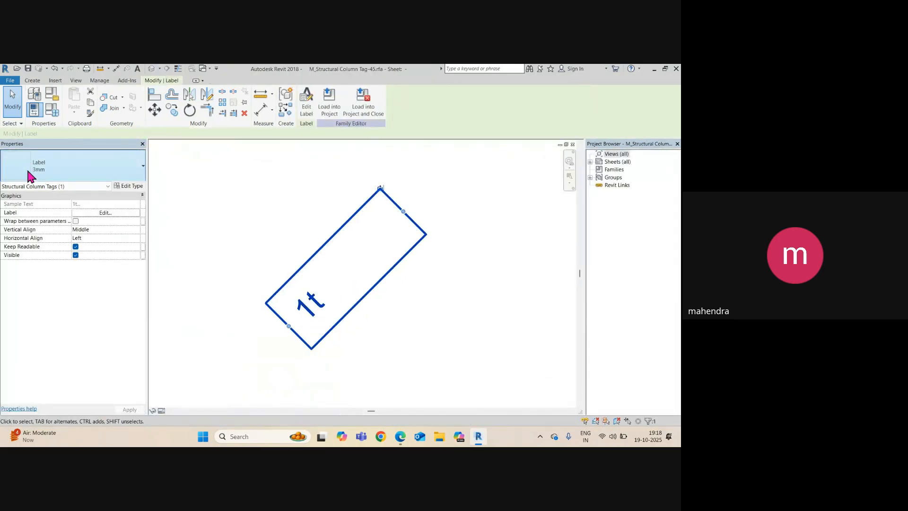
{"action": "left_click", "coordinate": [305, 103]}
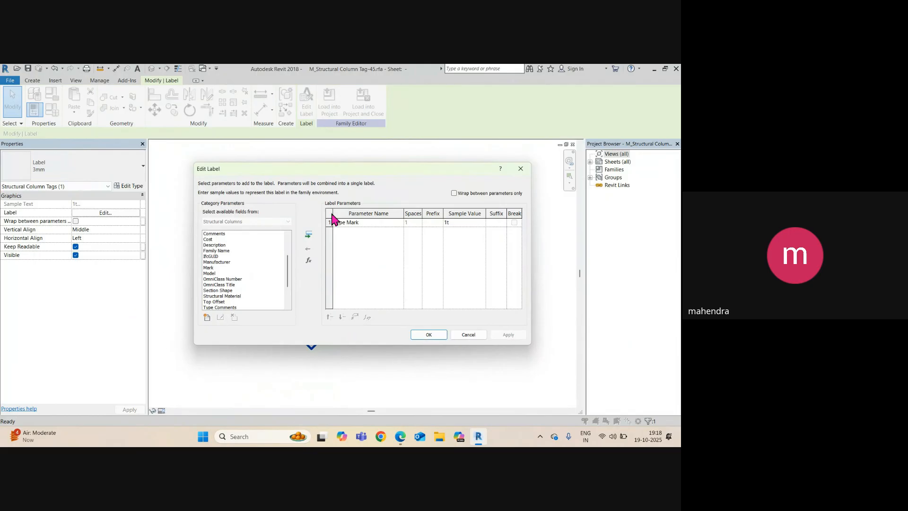
{"action": "left_click", "coordinate": [434, 334]}
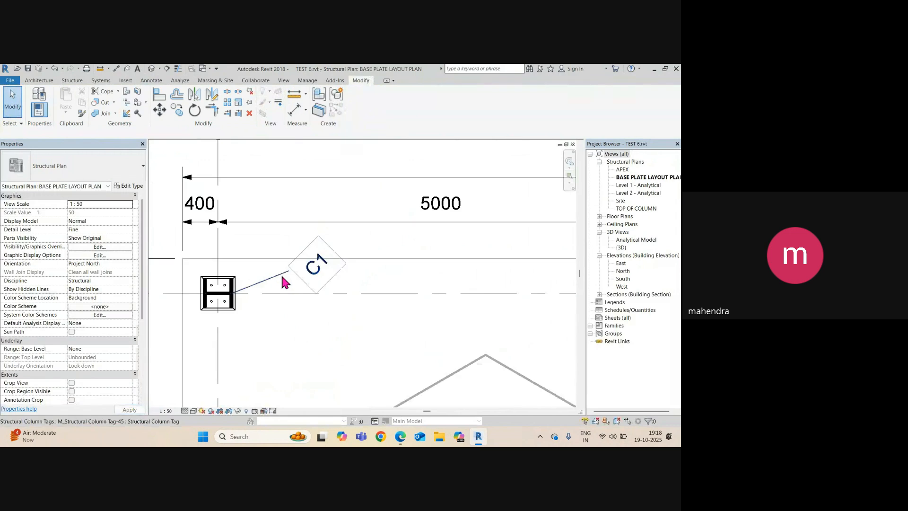
Move the C1 tag close beside the column at grids A and 4 and turn off its leader
{"action": "scroll", "coordinate": [322, 284], "scroll_direction": "up", "scroll_amount": 3}
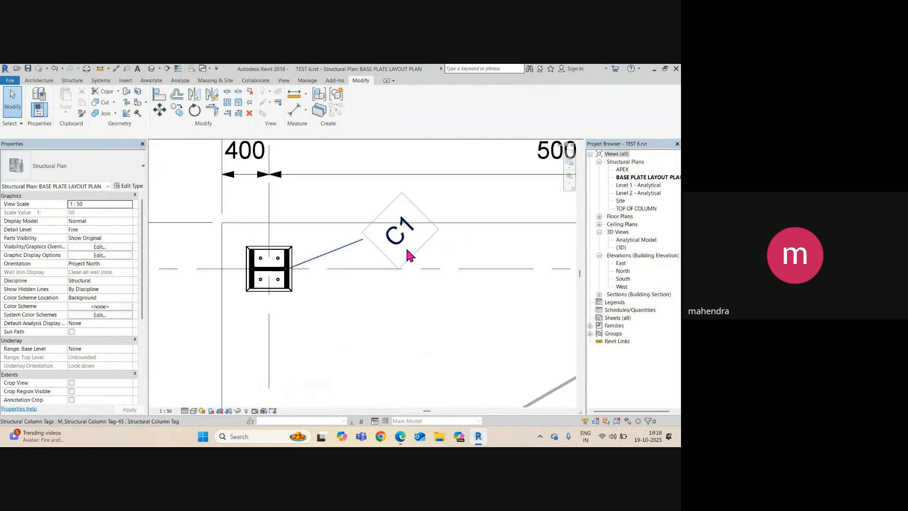
{"action": "left_click", "coordinate": [396, 267]}
{"action": "left_click_drag", "start_coordinate": [389, 274], "coordinate": [311, 287]}
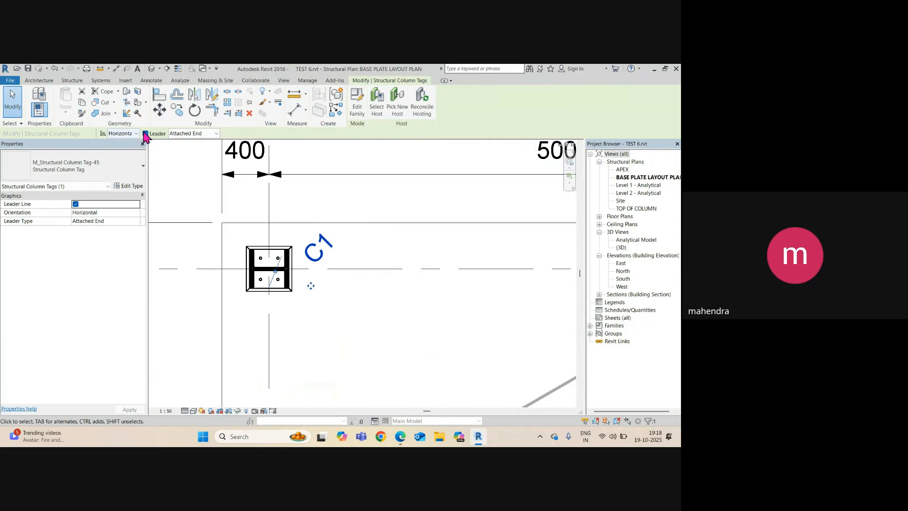
{"action": "left_click", "coordinate": [146, 134]}
{"action": "scroll", "coordinate": [316, 284], "scroll_direction": "up", "scroll_amount": 2}
{"action": "left_click_drag", "start_coordinate": [316, 290], "coordinate": [297, 291]}
{"action": "scroll", "coordinate": [265, 296], "scroll_direction": "down", "scroll_amount": 3}
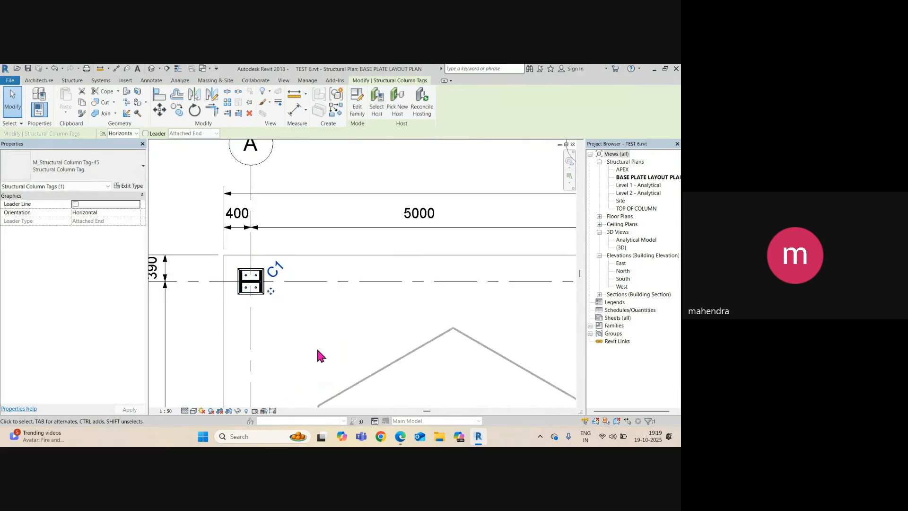
{"action": "scroll", "coordinate": [308, 288], "scroll_direction": "down", "scroll_amount": 3}
{"action": "key", "text": "Escape"}
{"action": "scroll", "coordinate": [258, 280], "scroll_direction": "up", "scroll_amount": 3}
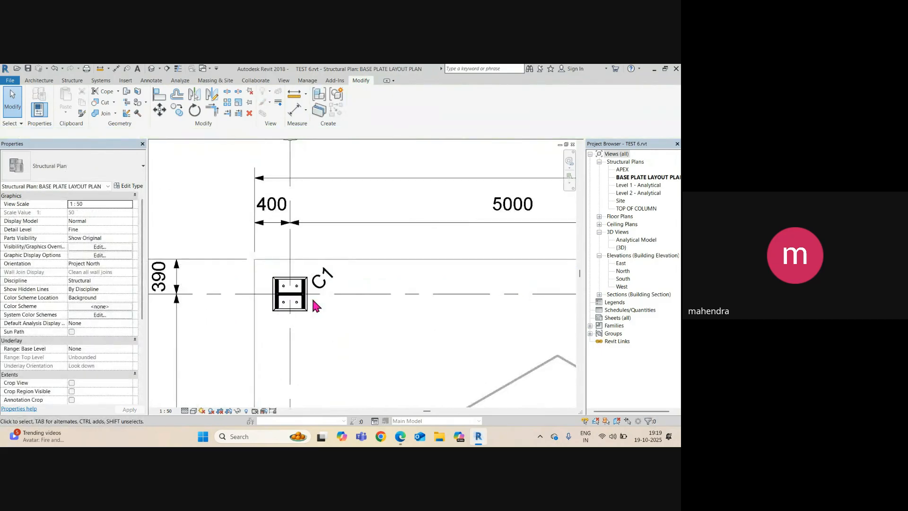
Tag the end column on grid 4, one bay beyond grid C, with its C1 type mark
{"action": "left_click", "coordinate": [305, 303]}
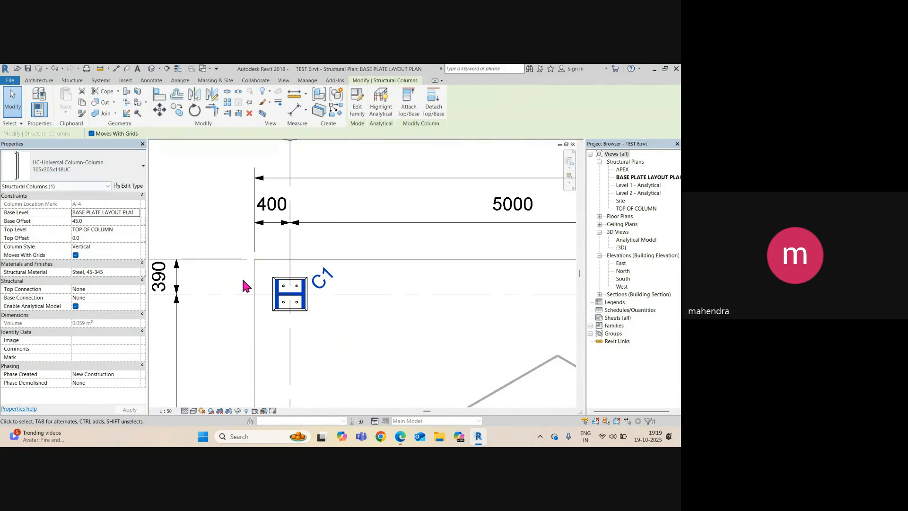
{"action": "scroll", "coordinate": [242, 277], "scroll_direction": "down", "scroll_amount": 2}
{"action": "left_click", "coordinate": [288, 296]}
{"action": "scroll", "coordinate": [303, 296], "scroll_direction": "down", "scroll_amount": 1}
{"action": "middle_click_drag", "start_coordinate": [381, 300], "coordinate": [136, 289]}
{"action": "scroll", "coordinate": [387, 271], "scroll_direction": "up", "scroll_amount": 1}
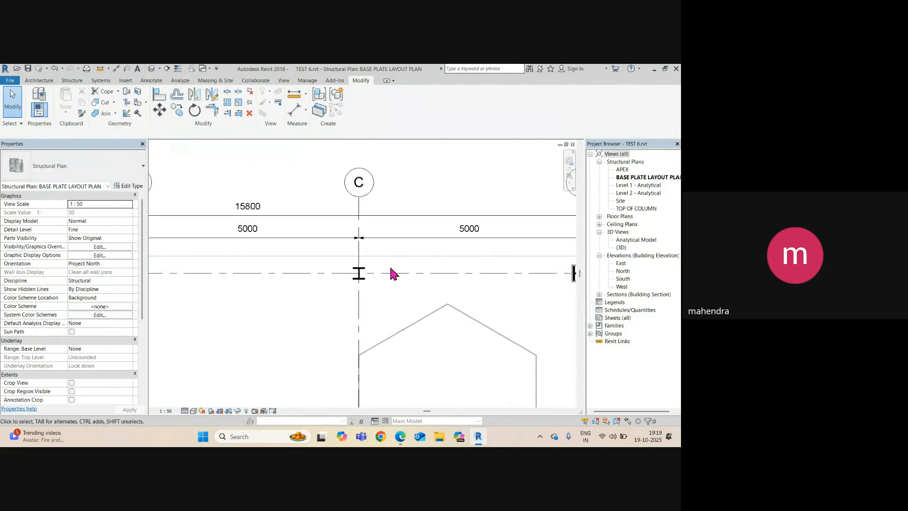
{"action": "middle_click_drag", "start_coordinate": [535, 276], "coordinate": [400, 302]}
{"action": "scroll", "coordinate": [378, 273], "scroll_direction": "up", "scroll_amount": 4}
{"action": "scroll", "coordinate": [372, 298], "scroll_direction": "up", "scroll_amount": 2}
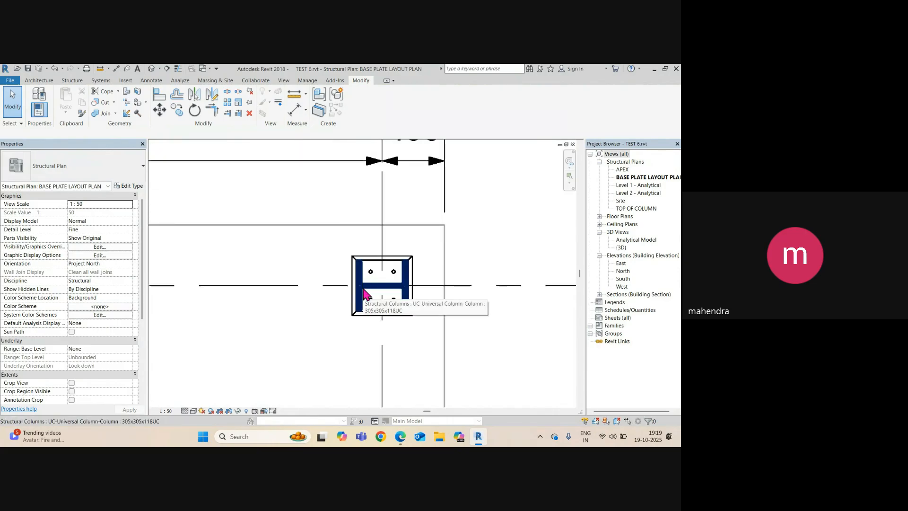
{"action": "key", "text": "t"}
{"action": "key", "text": "g"}
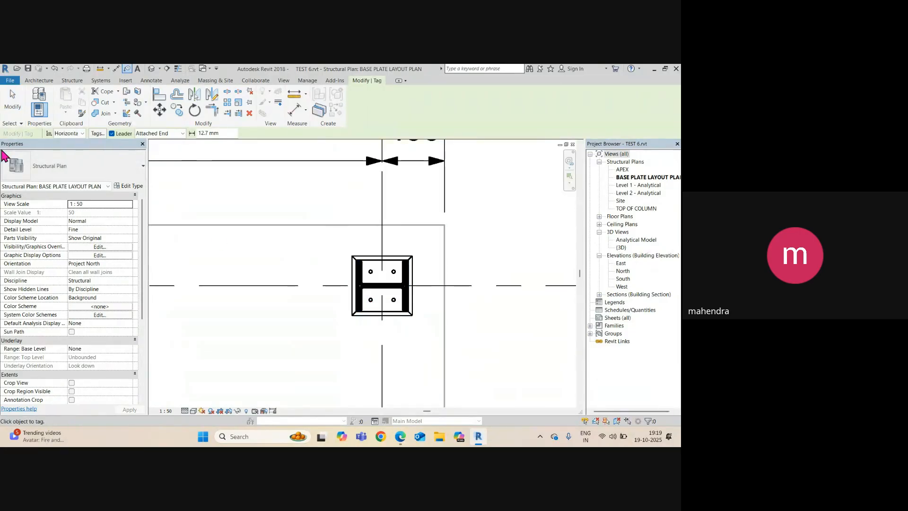
{"action": "left_click", "coordinate": [371, 296]}
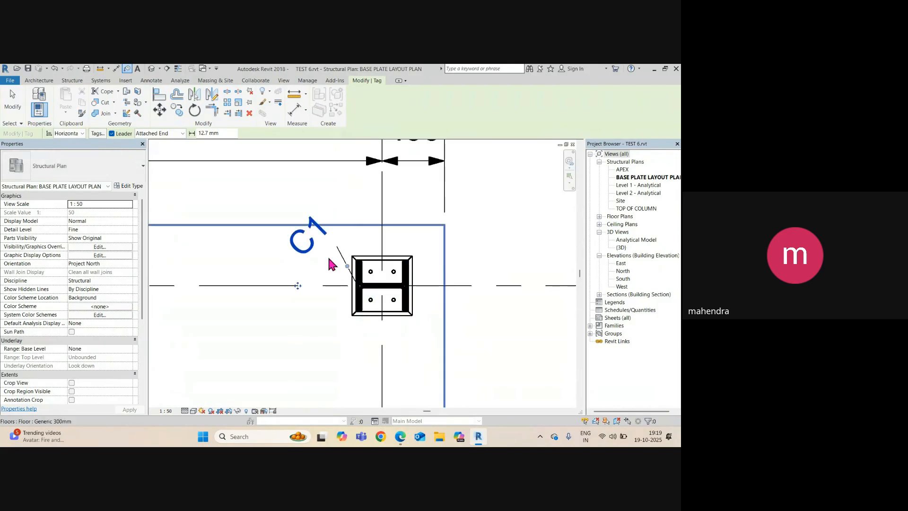
{"action": "key", "text": "Escape"}
{"action": "key", "text": "Escape"}
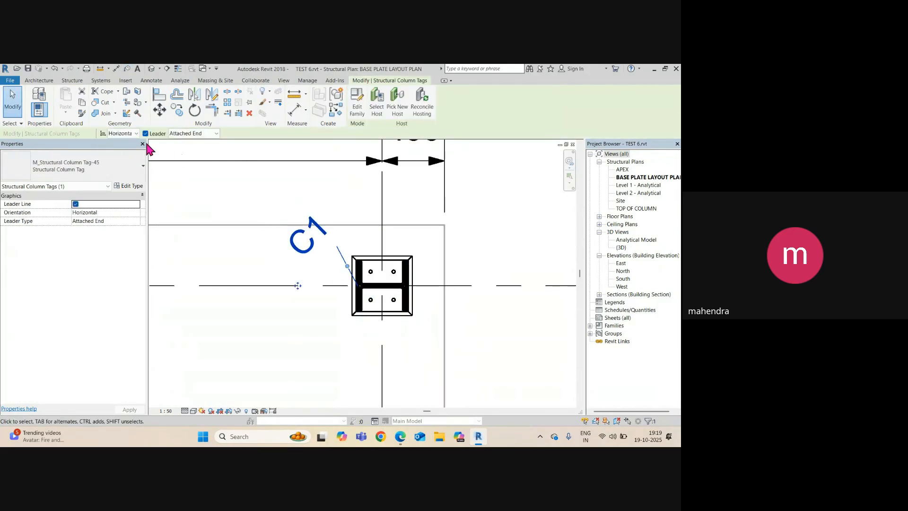
Turn off the leader of the end column's C1 tag and move the tag to just below and left of the column
{"action": "left_click", "coordinate": [145, 134]}
{"action": "mouse_move", "coordinate": [297, 285]}
{"action": "left_mouse_down"}
{"action": "mouse_move", "coordinate": [321, 400]}
{"action": "mouse_move", "coordinate": [306, 359]}
{"action": "mouse_move", "coordinate": [312, 365]}
{"action": "left_mouse_up"}
{"action": "scroll", "coordinate": [391, 293], "scroll_direction": "down", "scroll_amount": 5}
Tag the column at grids A and 3 with its C1 type mark, with the leader turned off
{"action": "middle_click_drag", "start_coordinate": [337, 337], "coordinate": [547, 314]}
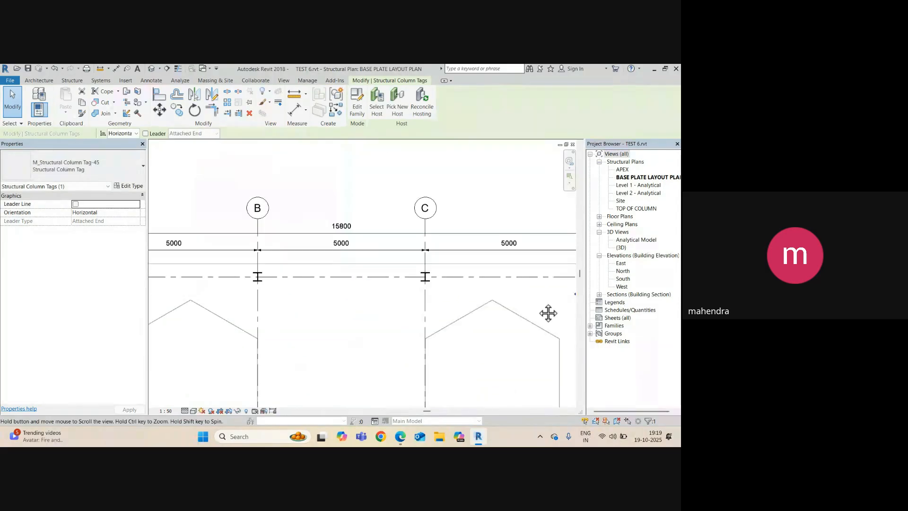
{"action": "middle_click_drag", "start_coordinate": [375, 318], "coordinate": [557, 237]}
{"action": "scroll", "coordinate": [283, 243], "scroll_direction": "up", "scroll_amount": 6}
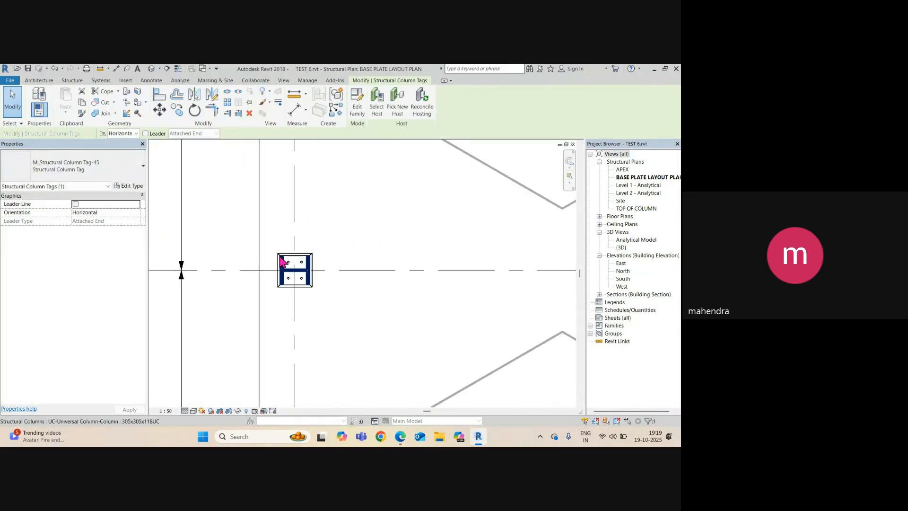
{"action": "key", "text": "t"}
{"action": "key", "text": "g"}
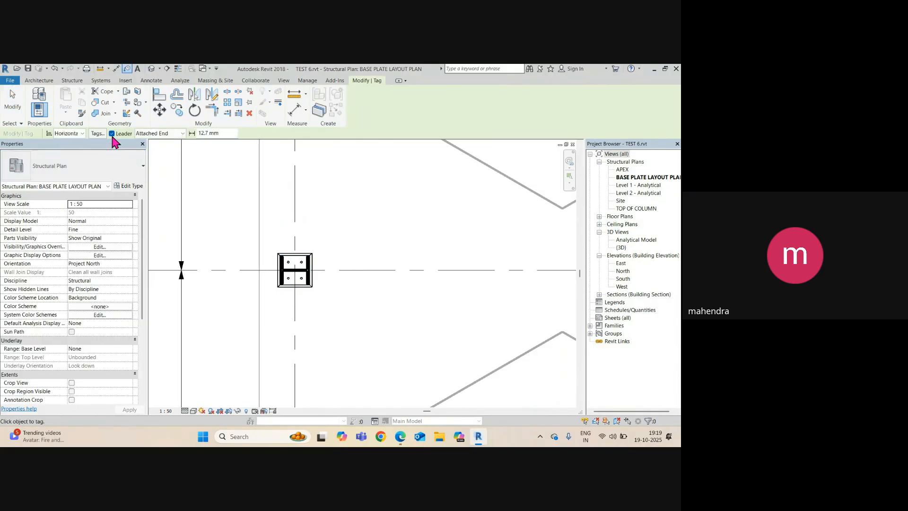
{"action": "left_click", "coordinate": [112, 133]}
{"action": "scroll", "coordinate": [307, 270], "scroll_direction": "up", "scroll_amount": 3}
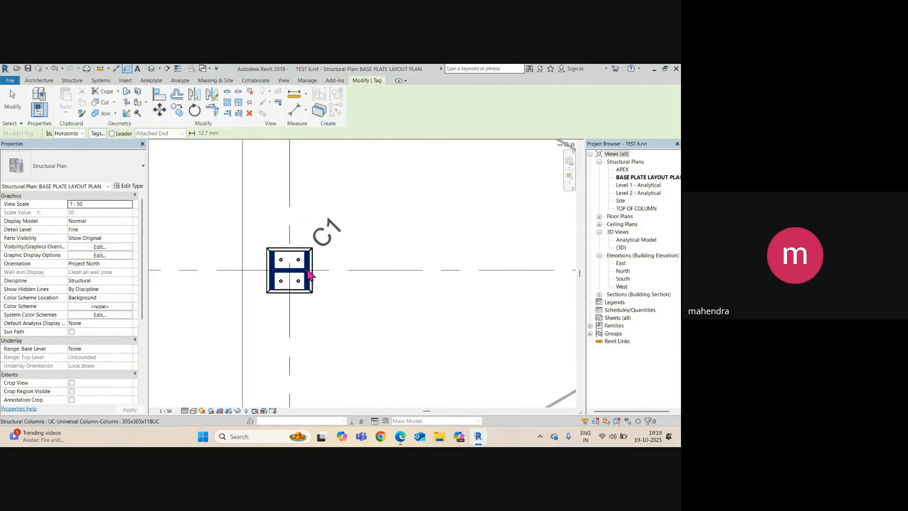
Tag the columns on grid A at grids 2 and 1 with their C1 type mark
{"action": "scroll", "coordinate": [265, 178], "scroll_direction": "down", "scroll_amount": 4}
{"action": "scroll", "coordinate": [287, 236], "scroll_direction": "up", "scroll_amount": 4}
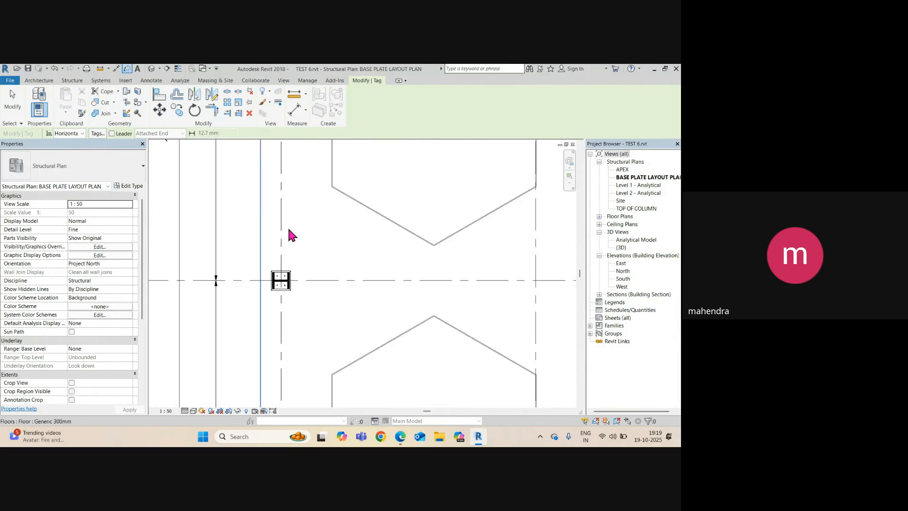
{"action": "scroll", "coordinate": [302, 199], "scroll_direction": "down", "scroll_amount": 4}
{"action": "scroll", "coordinate": [295, 280], "scroll_direction": "up", "scroll_amount": 4}
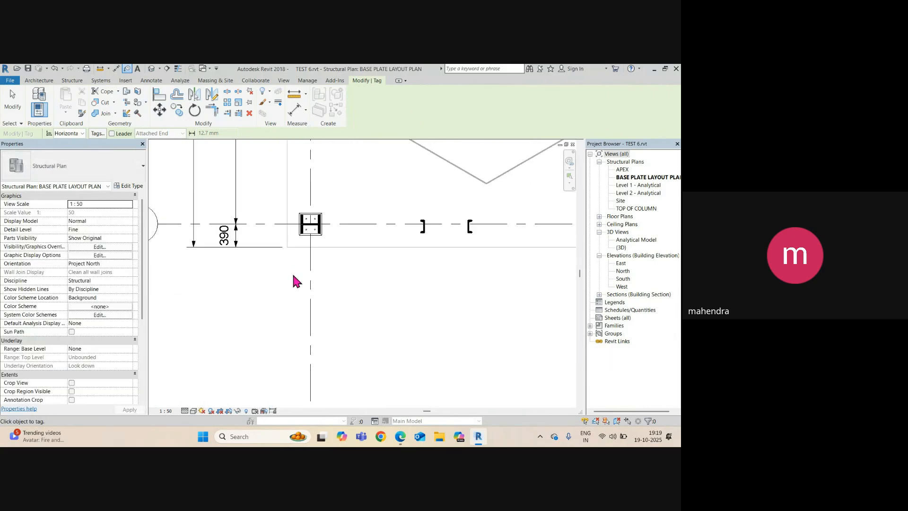
Tag the corner column at grids D and 1 with its C1 type mark, without a leader
{"action": "scroll", "coordinate": [302, 234], "scroll_direction": "down", "scroll_amount": 4}
{"action": "scroll", "coordinate": [270, 239], "scroll_direction": "up", "scroll_amount": 3}
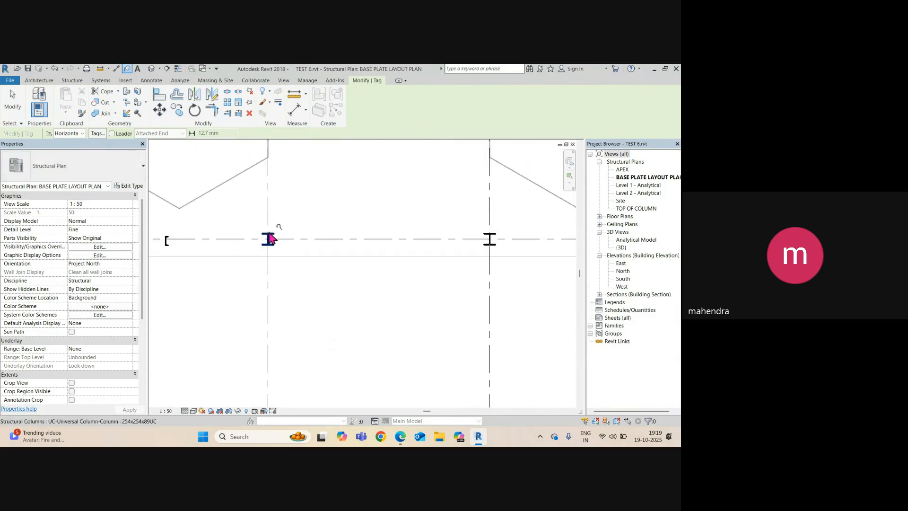
{"action": "scroll", "coordinate": [271, 239], "scroll_direction": "up", "scroll_amount": 3}
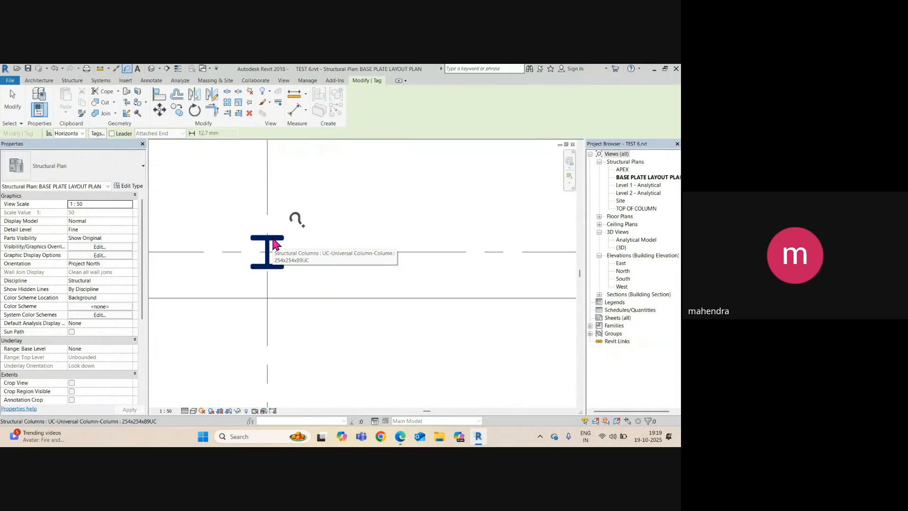
{"action": "scroll", "coordinate": [273, 238], "scroll_direction": "down", "scroll_amount": 4}
{"action": "middle_click_drag", "start_coordinate": [458, 247], "coordinate": [188, 245]}
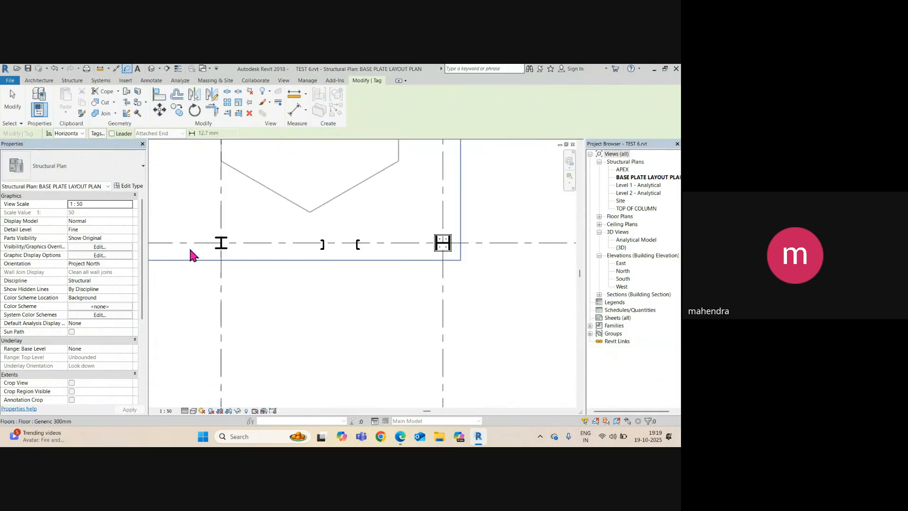
{"action": "scroll", "coordinate": [269, 238], "scroll_direction": "up", "scroll_amount": 2}
{"action": "scroll", "coordinate": [402, 242], "scroll_direction": "down", "scroll_amount": 3}
{"action": "middle_click_drag", "start_coordinate": [426, 238], "coordinate": [337, 234]}
{"action": "scroll", "coordinate": [416, 240], "scroll_direction": "up", "scroll_amount": 3}
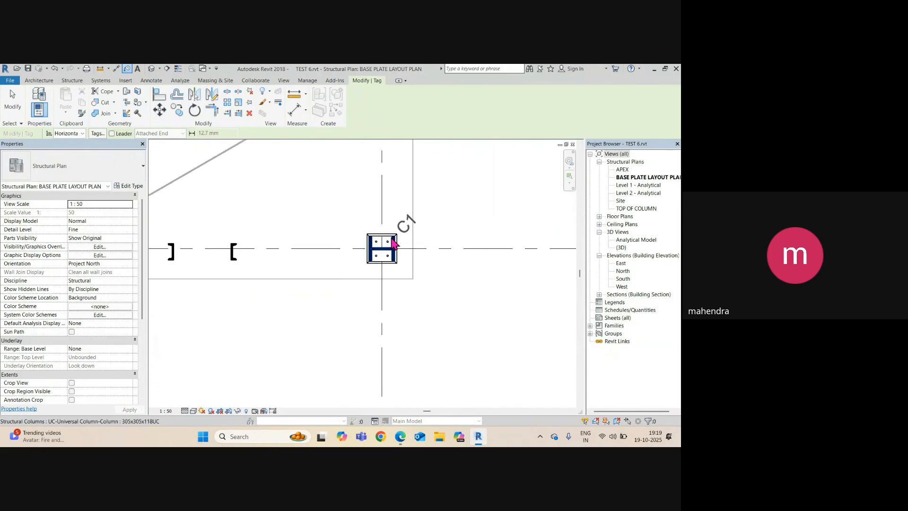
Tag the columns on grid D at grids 2 and 3 with their C1 type mark
{"action": "middle_click_drag", "start_coordinate": [396, 243], "coordinate": [363, 392]}
{"action": "scroll", "coordinate": [361, 211], "scroll_direction": "up", "scroll_amount": 2}
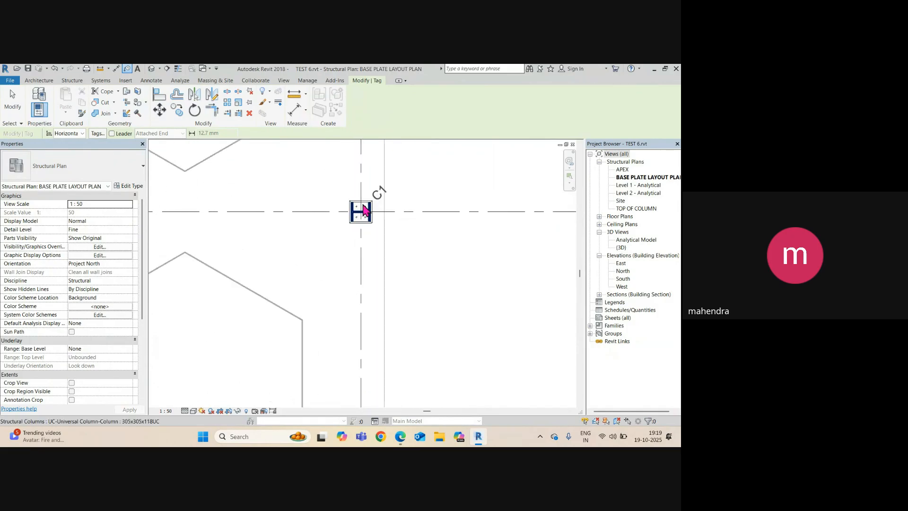
{"action": "left_click", "coordinate": [363, 212]}
{"action": "scroll", "coordinate": [363, 211], "scroll_direction": "down", "scroll_amount": 2}
{"action": "middle_click_drag", "start_coordinate": [358, 193], "coordinate": [350, 339]}
{"action": "middle_click_drag", "start_coordinate": [348, 172], "coordinate": [336, 317]}
{"action": "scroll", "coordinate": [335, 326], "scroll_direction": "up", "scroll_amount": 2}
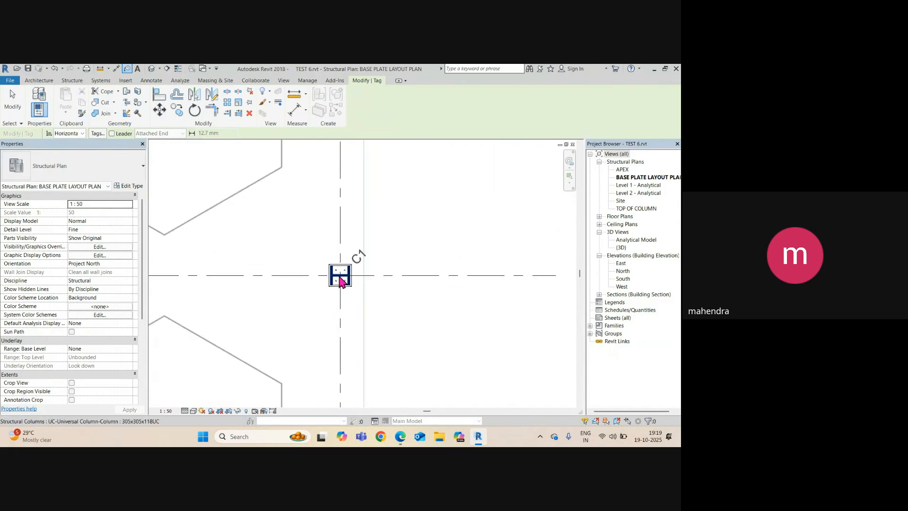
{"action": "left_click", "coordinate": [342, 280]}
Move the C1 tag of the column at grids D and 3 to the column's upper-left side
{"action": "scroll", "coordinate": [345, 264], "scroll_direction": "down", "scroll_amount": 2}
{"action": "middle_click_drag", "start_coordinate": [344, 218], "coordinate": [368, 224]}
{"action": "scroll", "coordinate": [335, 232], "scroll_direction": "up", "scroll_amount": 5}
{"action": "scroll", "coordinate": [339, 220], "scroll_direction": "down", "scroll_amount": 6}
{"action": "key", "text": "Escape"}
{"action": "scroll", "coordinate": [371, 238], "scroll_direction": "up", "scroll_amount": 3}
{"action": "left_click", "coordinate": [367, 250]}
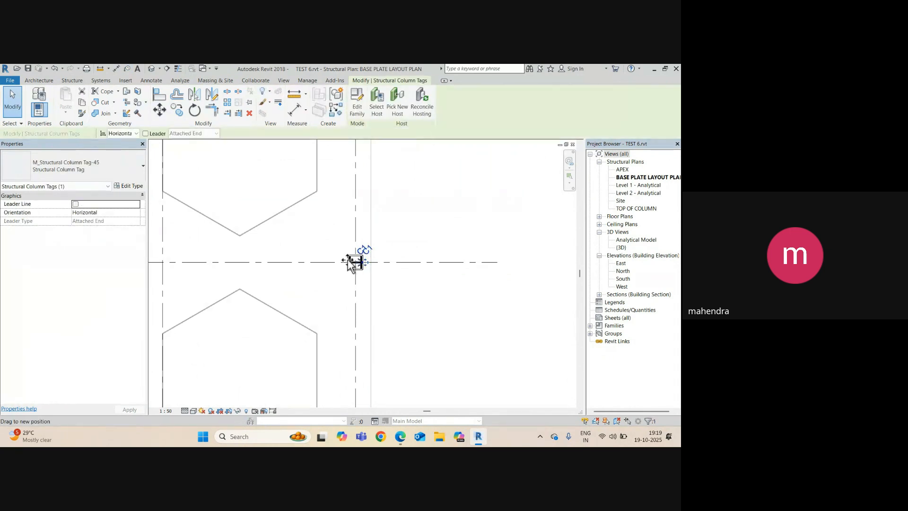
{"action": "left_click_drag", "start_coordinate": [333, 260], "coordinate": [333, 260]}
Move the C1 tags on grid D at grids 2 and 1 to the upper-left side of their columns
{"action": "scroll", "coordinate": [355, 242], "scroll_direction": "down", "scroll_amount": 2}
{"action": "middle_click_drag", "start_coordinate": [362, 385], "coordinate": [371, 313]}
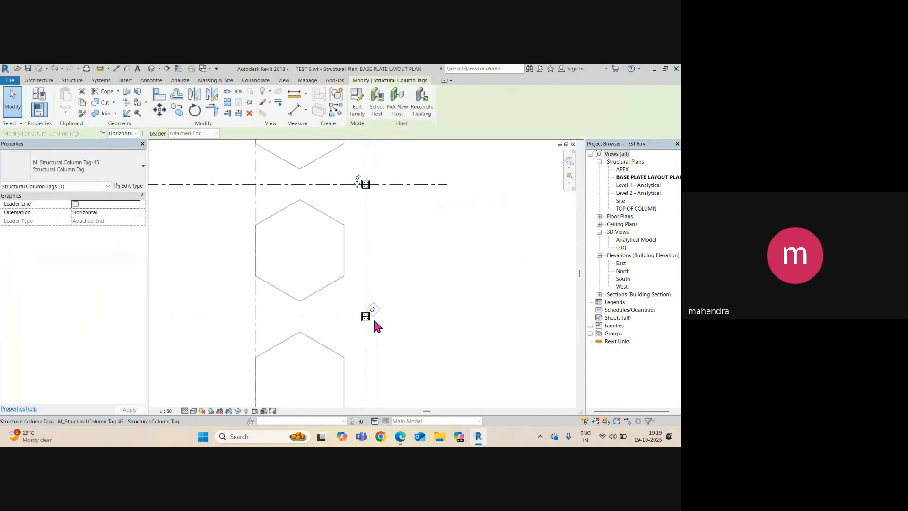
{"action": "scroll", "coordinate": [370, 320], "scroll_direction": "up", "scroll_amount": 2}
{"action": "left_click", "coordinate": [373, 300]}
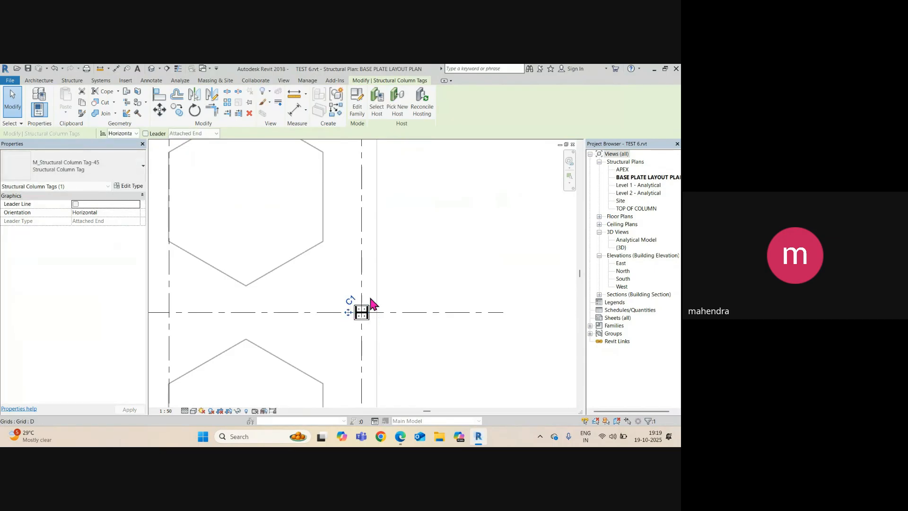
{"action": "scroll", "coordinate": [371, 300], "scroll_direction": "down", "scroll_amount": 3}
{"action": "scroll", "coordinate": [425, 276], "scroll_direction": "up", "scroll_amount": 2}
{"action": "left_click_drag", "start_coordinate": [426, 277], "coordinate": [385, 275]}
{"action": "scroll", "coordinate": [306, 317], "scroll_direction": "down", "scroll_amount": 3}
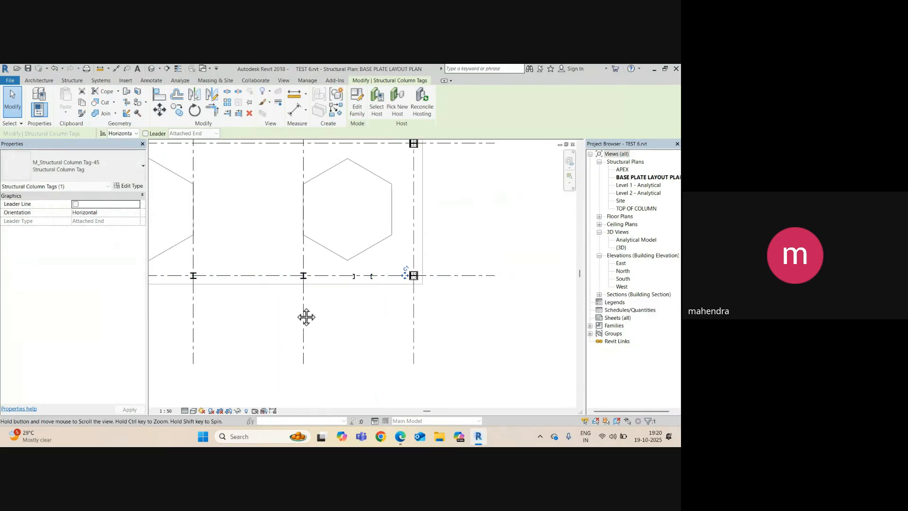
{"action": "left_click", "coordinate": [258, 253]}
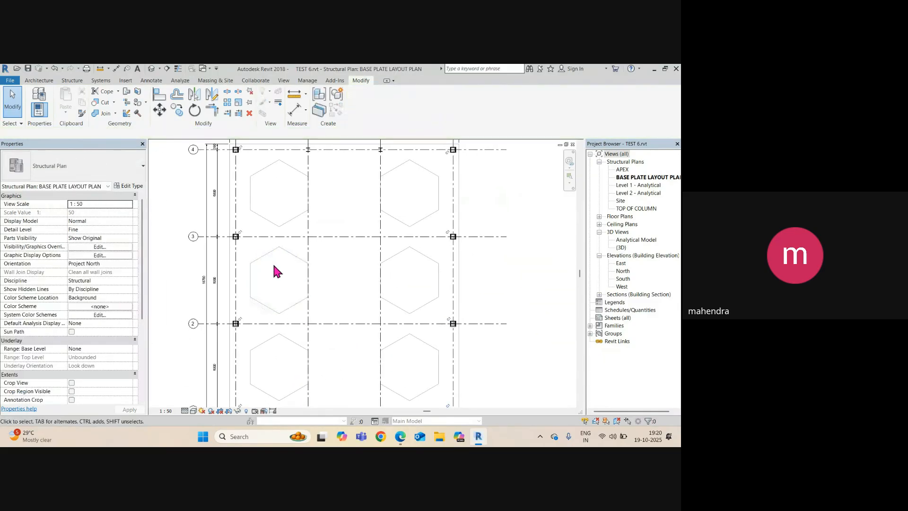
Set the Type Mark of the 254x254x89UC column type to C2, using the column at grids B and 4
{"action": "scroll", "coordinate": [313, 152], "scroll_direction": "up", "scroll_amount": 2}
{"action": "scroll", "coordinate": [314, 156], "scroll_direction": "up", "scroll_amount": 3}
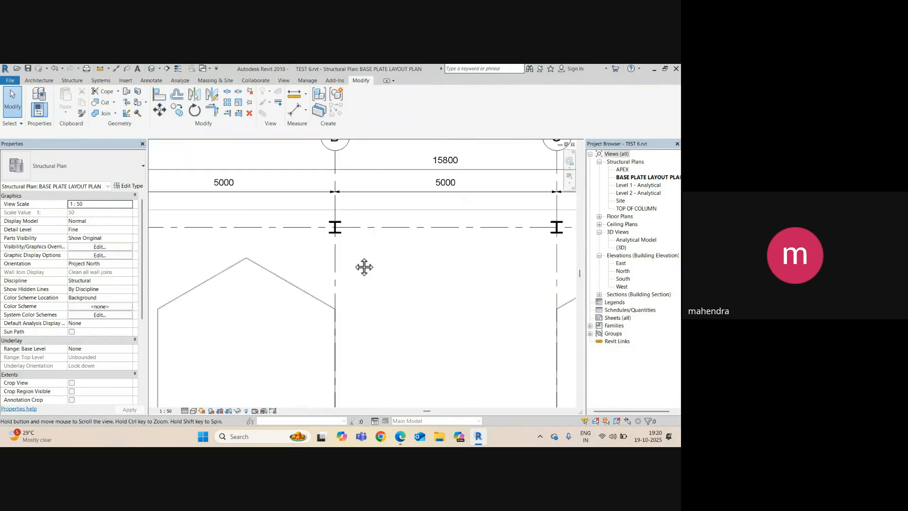
{"action": "left_click", "coordinate": [359, 289]}
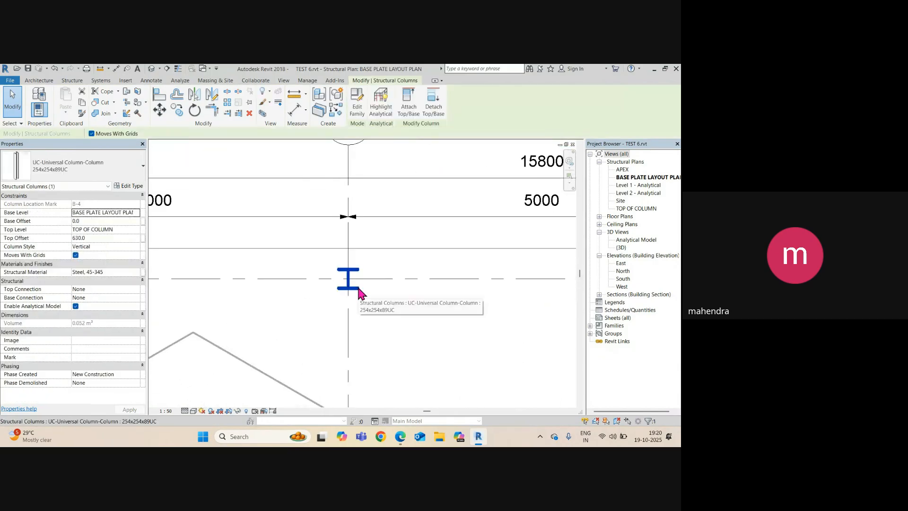
{"action": "left_click", "coordinate": [128, 186]}
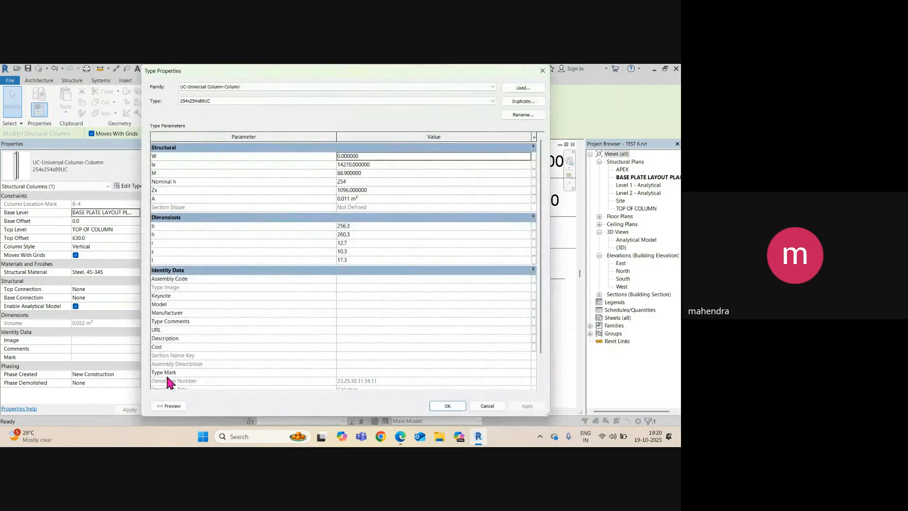
{"action": "left_click", "coordinate": [348, 372]}
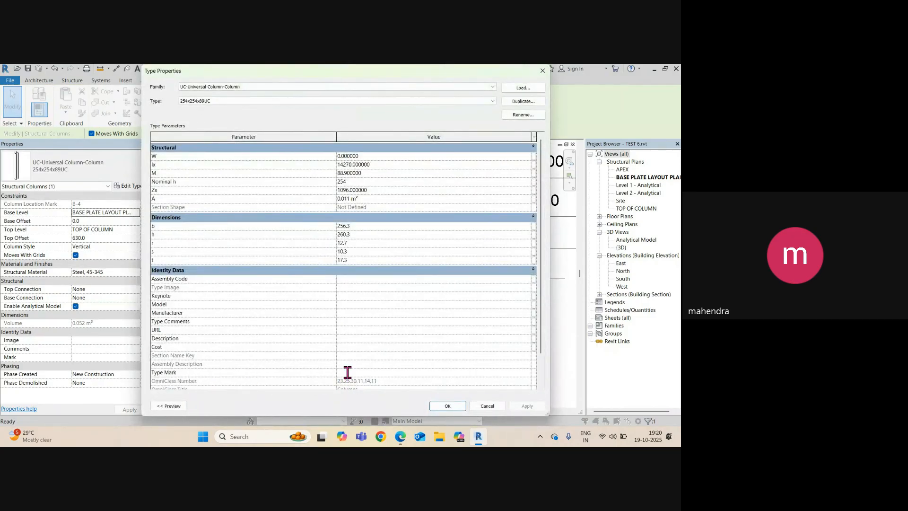
{"action": "left_click", "coordinate": [525, 407]}
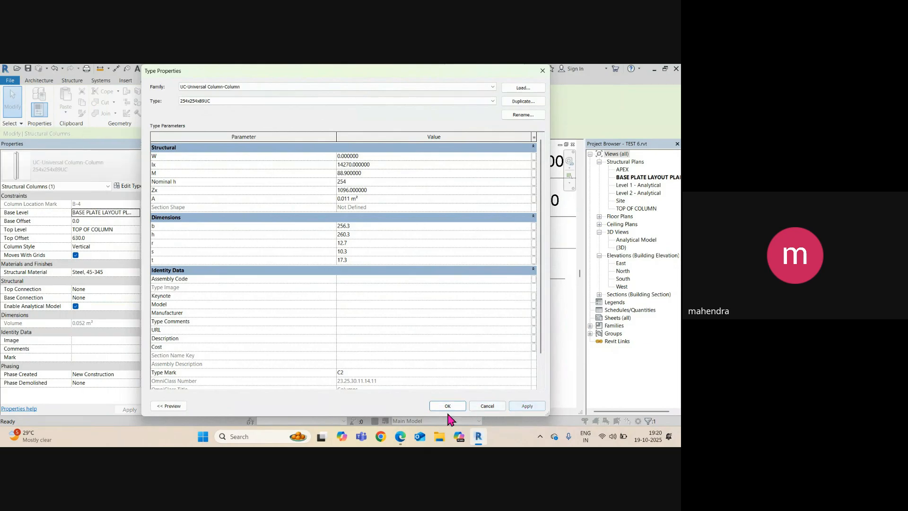
{"action": "left_click", "coordinate": [441, 406]}
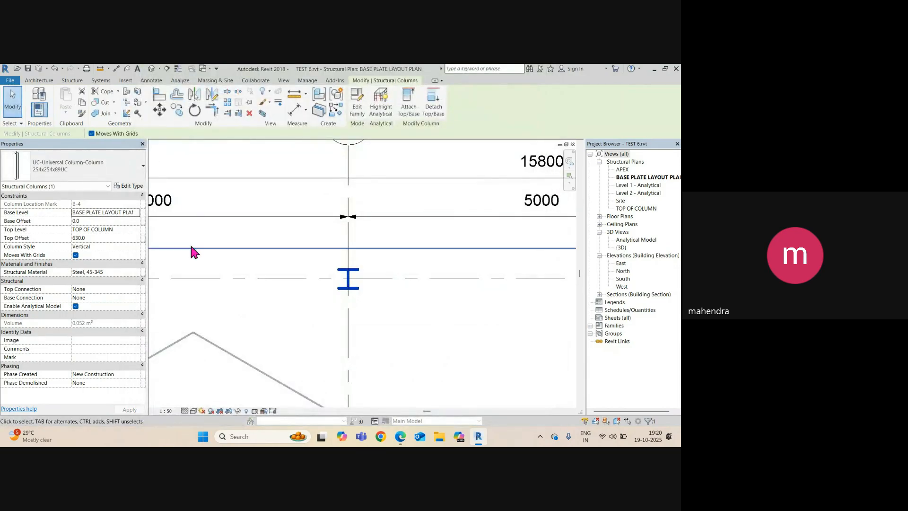
{"action": "left_click", "coordinate": [379, 303]}
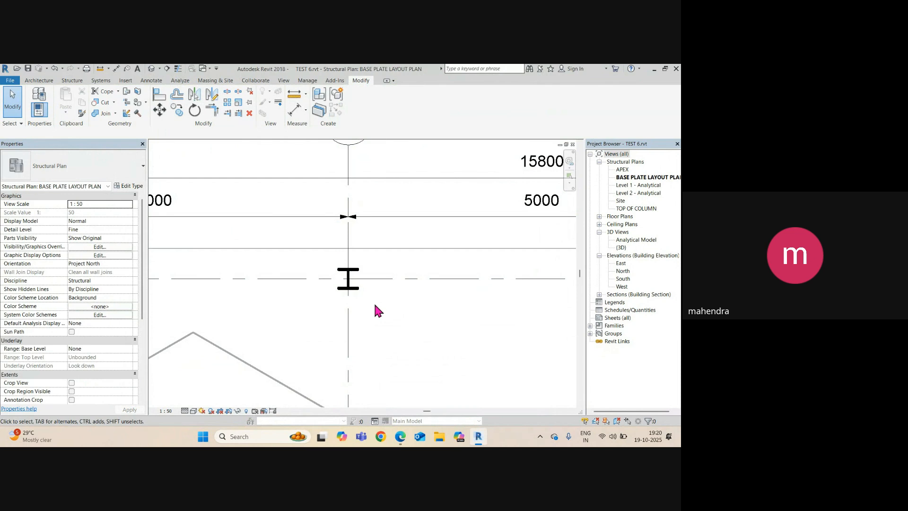
Tag the columns on grid 4 at grids B and C with their C2 type mark, without leaders
{"action": "key", "text": "t"}
{"action": "key", "text": "g"}
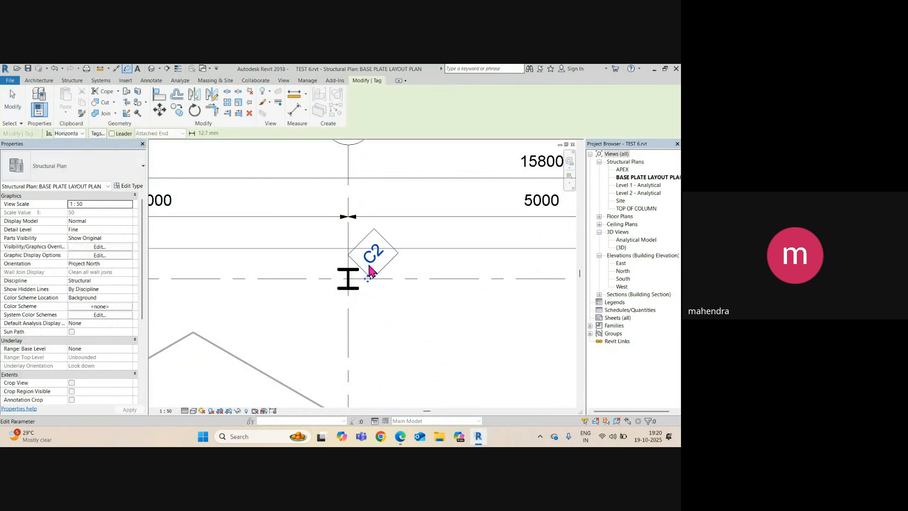
{"action": "left_click", "coordinate": [372, 298]}
{"action": "scroll", "coordinate": [322, 248], "scroll_direction": "down", "scroll_amount": 5}
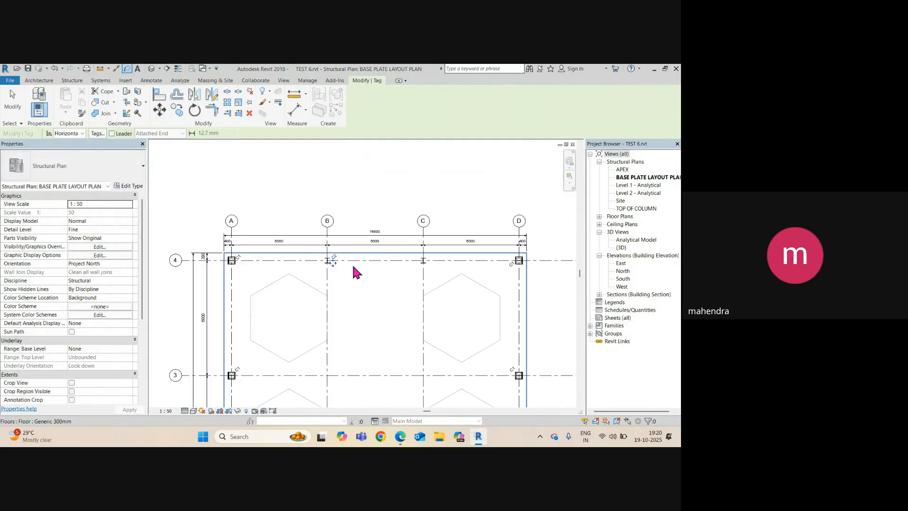
{"action": "scroll", "coordinate": [415, 270], "scroll_direction": "up", "scroll_amount": 5}
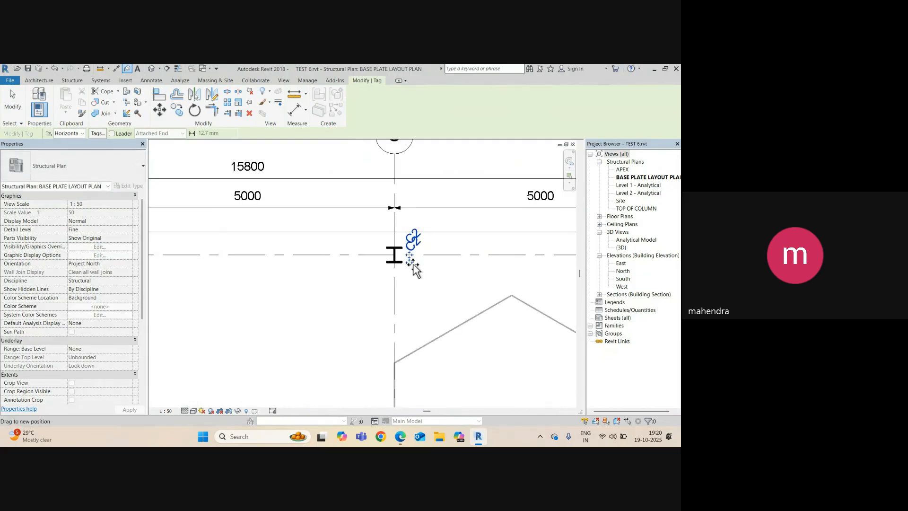
{"action": "left_click_drag", "start_coordinate": [414, 264], "coordinate": [417, 266]}
Tag the columns on grid 1 at grids B and C with their C2 type mark, declining to load a floor tag
{"action": "scroll", "coordinate": [388, 248], "scroll_direction": "down", "scroll_amount": 6}
{"action": "middle_click_drag", "start_coordinate": [311, 318], "coordinate": [337, 192]}
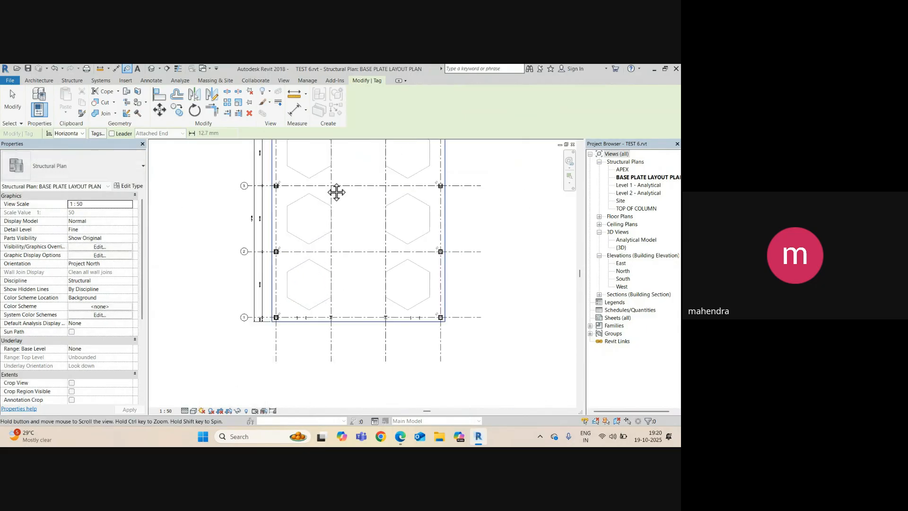
{"action": "scroll", "coordinate": [330, 302], "scroll_direction": "up", "scroll_amount": 6}
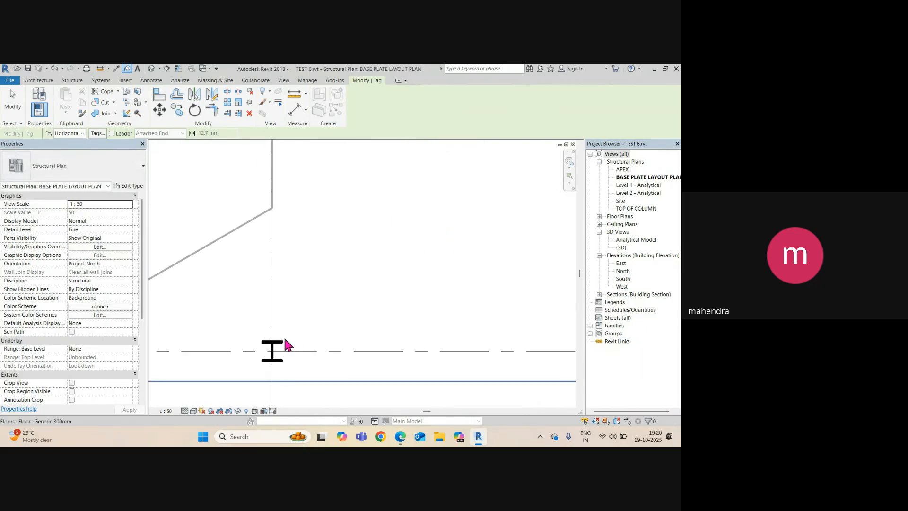
{"action": "scroll", "coordinate": [382, 288], "scroll_direction": "down", "scroll_amount": 5}
{"action": "middle_click_drag", "start_coordinate": [383, 293], "coordinate": [316, 319]}
{"action": "scroll", "coordinate": [361, 326], "scroll_direction": "up", "scroll_amount": 5}
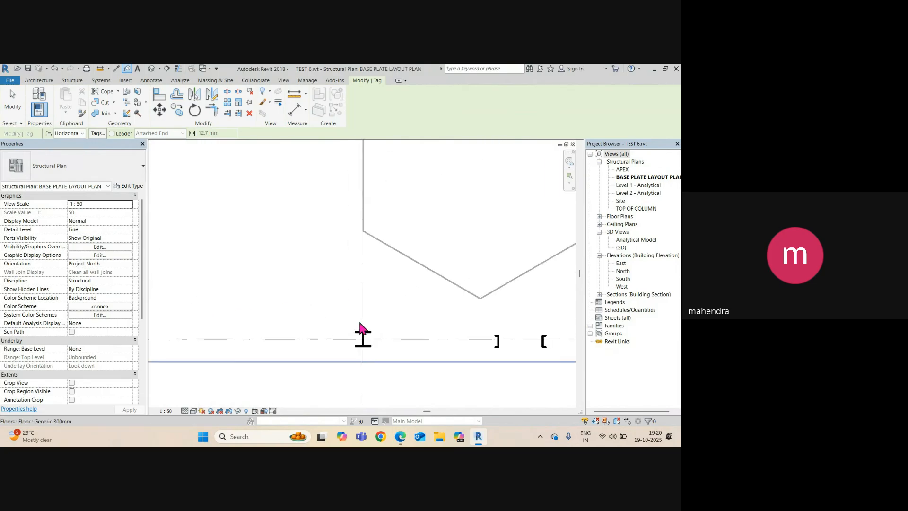
{"action": "left_click", "coordinate": [370, 330]}
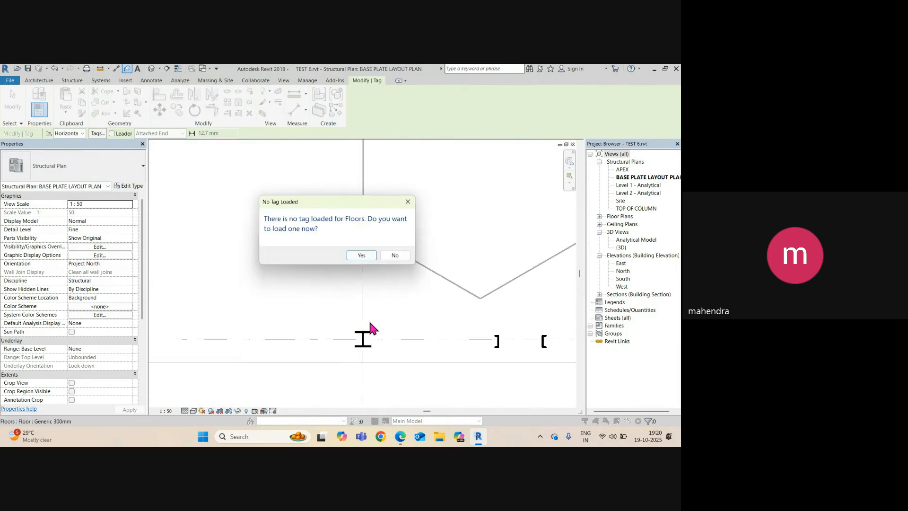
{"action": "key", "text": "Escape"}
{"action": "left_click", "coordinate": [372, 329]}
{"action": "key", "text": "Escape"}
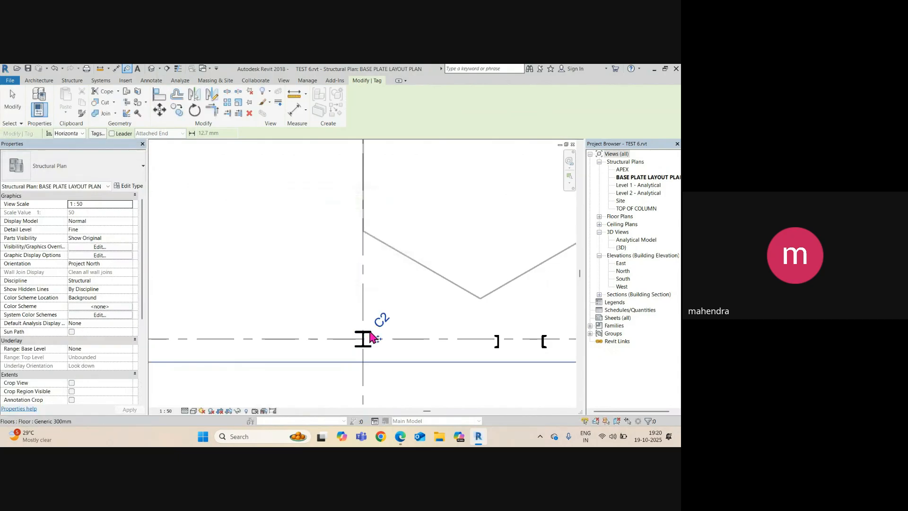
{"action": "scroll", "coordinate": [372, 338], "scroll_direction": "down", "scroll_amount": 4}
{"action": "middle_click_drag", "start_coordinate": [328, 288], "coordinate": [349, 314]}
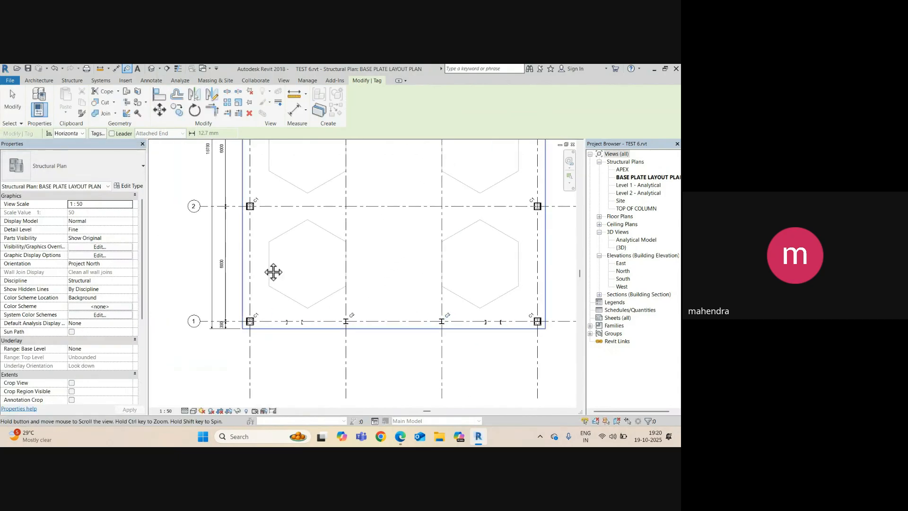
Set the Type Mark of the C200X20.5 channel column type to C3, using a channel on grid 1 between grids A and B
{"action": "middle_click_drag", "start_coordinate": [273, 272], "coordinate": [257, 388]}
{"action": "middle_click_drag", "start_coordinate": [290, 205], "coordinate": [294, 147]}
{"action": "scroll", "coordinate": [282, 300], "scroll_direction": "up", "scroll_amount": 4}
{"action": "key", "text": "Escape"}
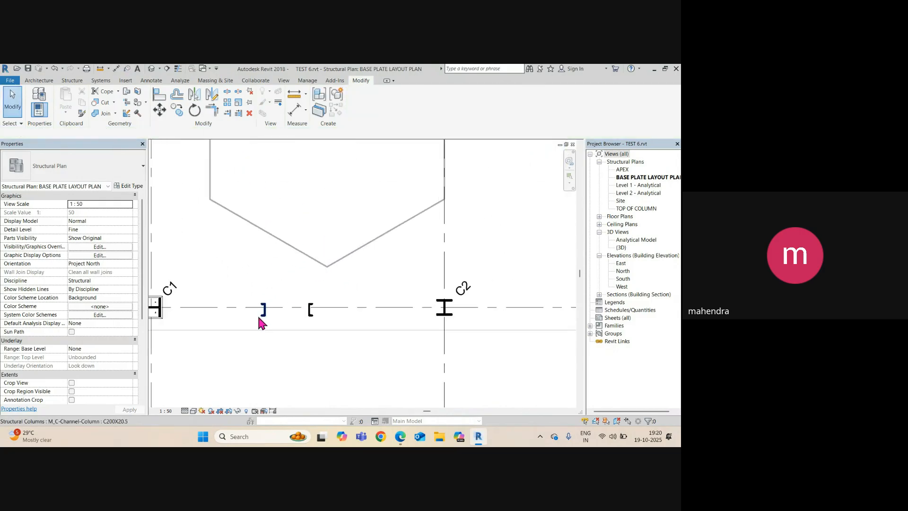
{"action": "left_click", "coordinate": [268, 307]}
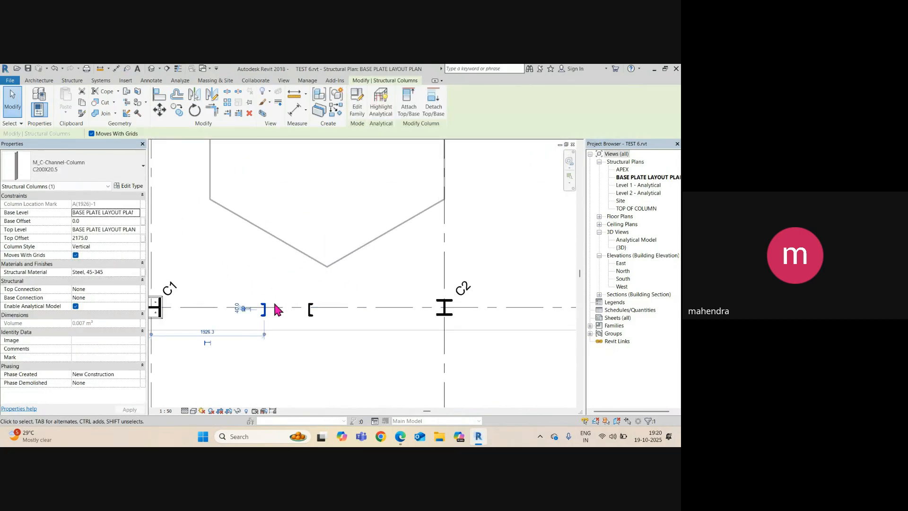
{"action": "left_click", "coordinate": [127, 186]}
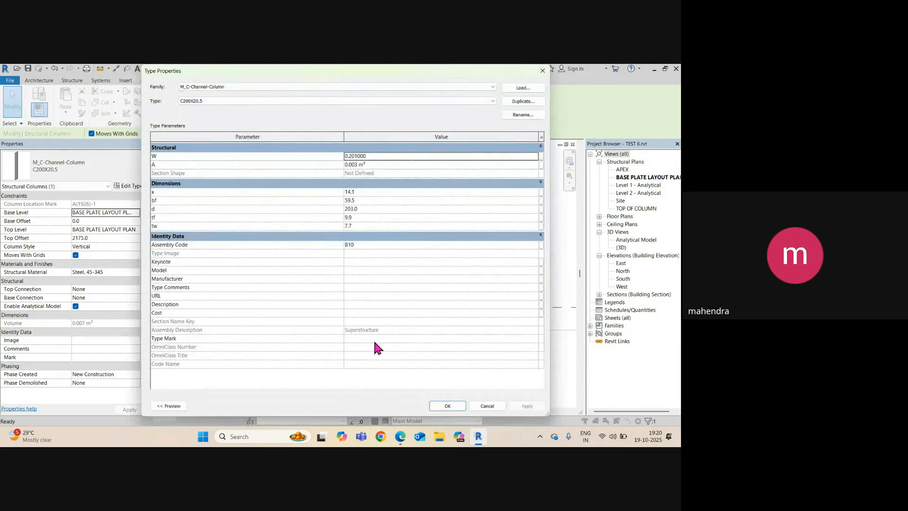
{"action": "left_click", "coordinate": [372, 338]}
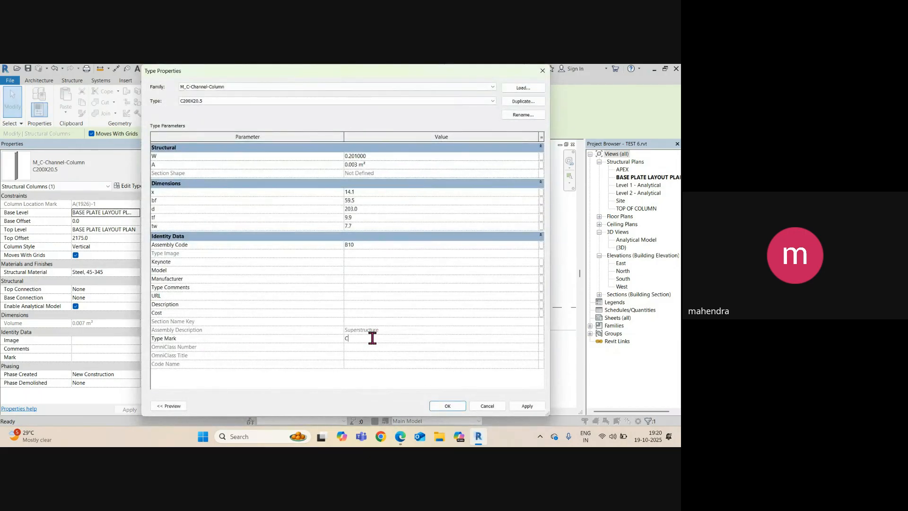
{"action": "left_click", "coordinate": [524, 406]}
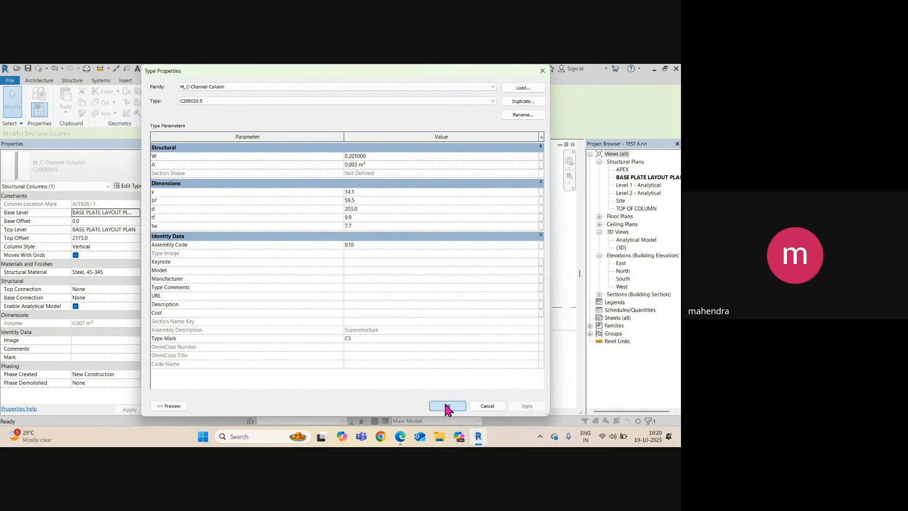
{"action": "left_click", "coordinate": [447, 406]}
{"action": "key", "text": "Escape"}
Tag the two channel columns on grid 1 between grids A and B with their C3 type mark, without leaders
{"action": "scroll", "coordinate": [277, 313], "scroll_direction": "up", "scroll_amount": 2}
{"action": "key", "text": "t"}
{"action": "key", "text": "g"}
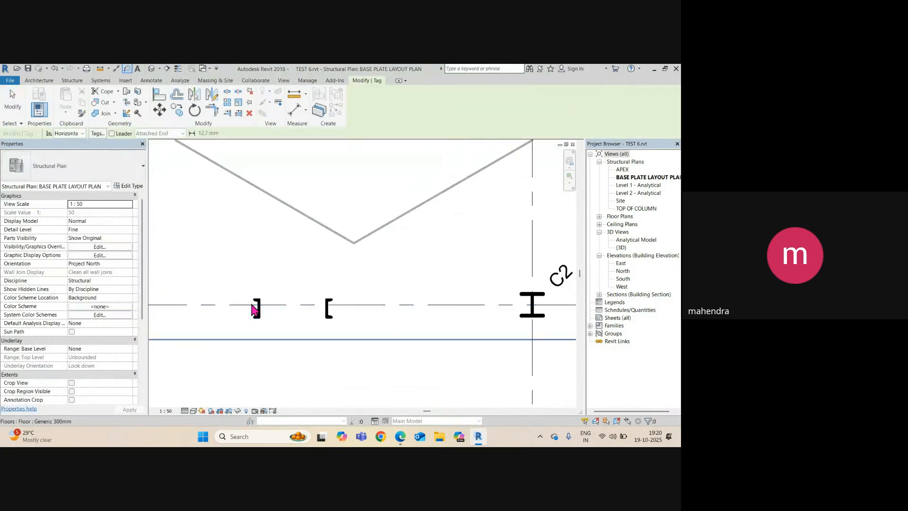
{"action": "left_click", "coordinate": [259, 315]}
{"action": "left_click", "coordinate": [327, 317]}
{"action": "scroll", "coordinate": [453, 294], "scroll_direction": "down", "scroll_amount": 4}
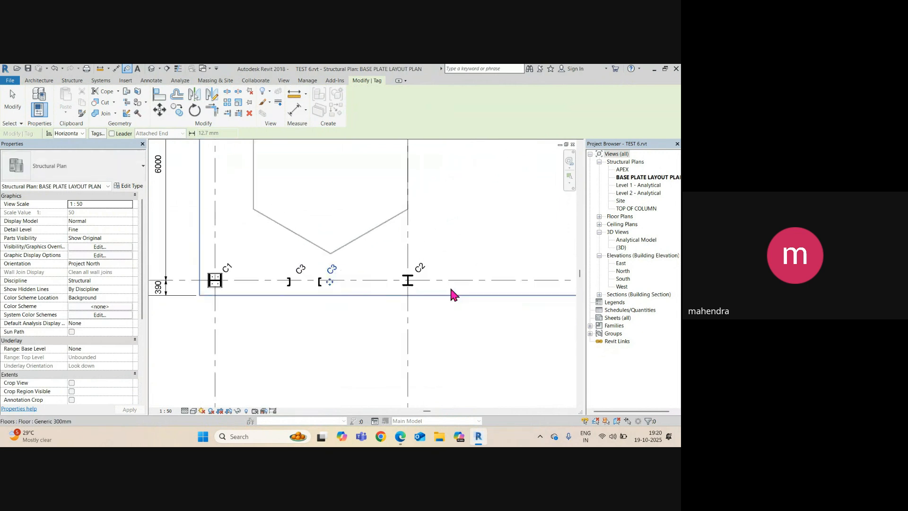
Tag the two channel columns on grid 1 between grids C and D with their C3 type mark, without leaders
{"action": "scroll", "coordinate": [507, 302], "scroll_direction": "up", "scroll_amount": 1}
{"action": "left_click", "coordinate": [511, 289]}
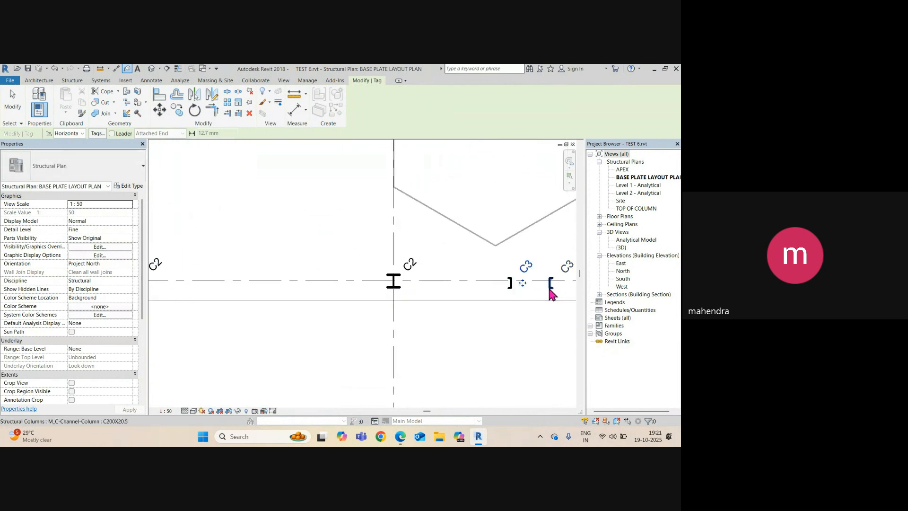
{"action": "middle_click_drag", "start_coordinate": [548, 291], "coordinate": [334, 309]}
{"action": "scroll", "coordinate": [327, 309], "scroll_direction": "up", "scroll_amount": 1}
{"action": "left_click", "coordinate": [338, 307]}
{"action": "scroll", "coordinate": [326, 316], "scroll_direction": "down", "scroll_amount": 6}
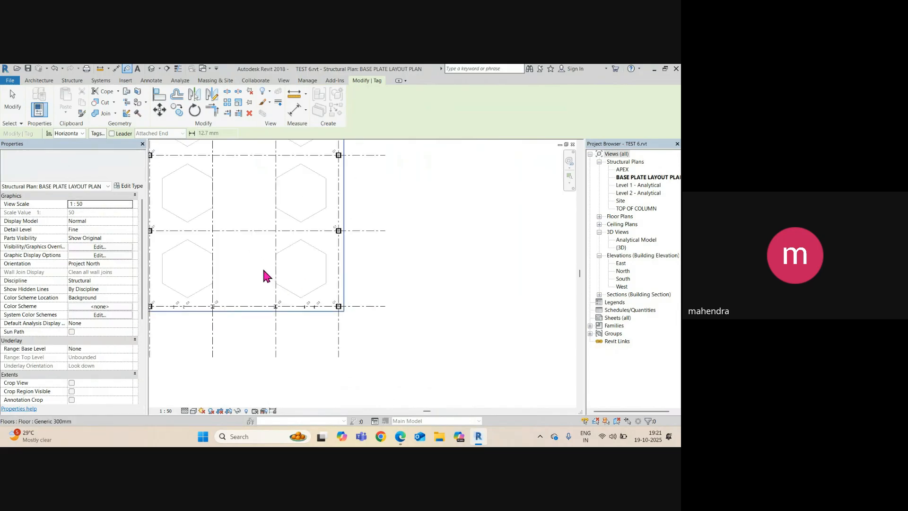
{"action": "key", "text": "Escape"}
Pick the floor slab at its edge for tagging by category and agree to load a floor tag family
{"action": "middle_click_drag", "start_coordinate": [263, 266], "coordinate": [343, 345]}
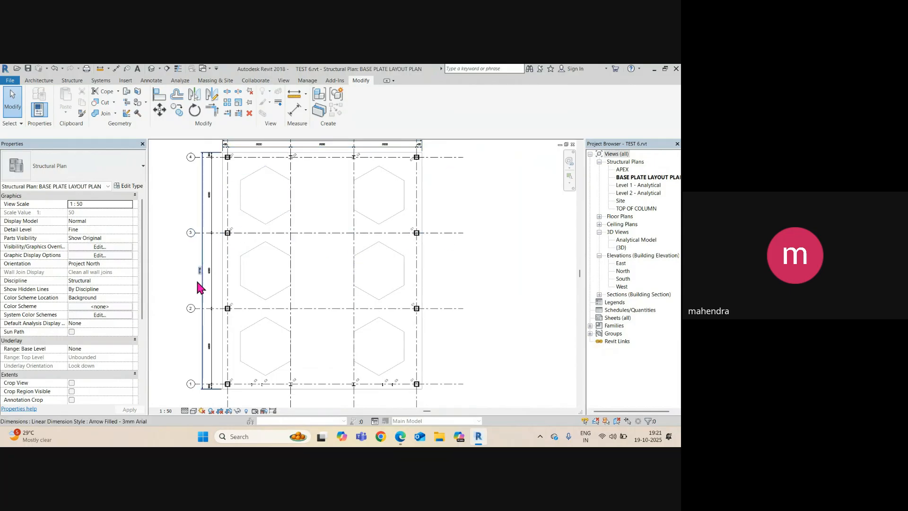
{"action": "scroll", "coordinate": [291, 239], "scroll_direction": "up", "scroll_amount": 2}
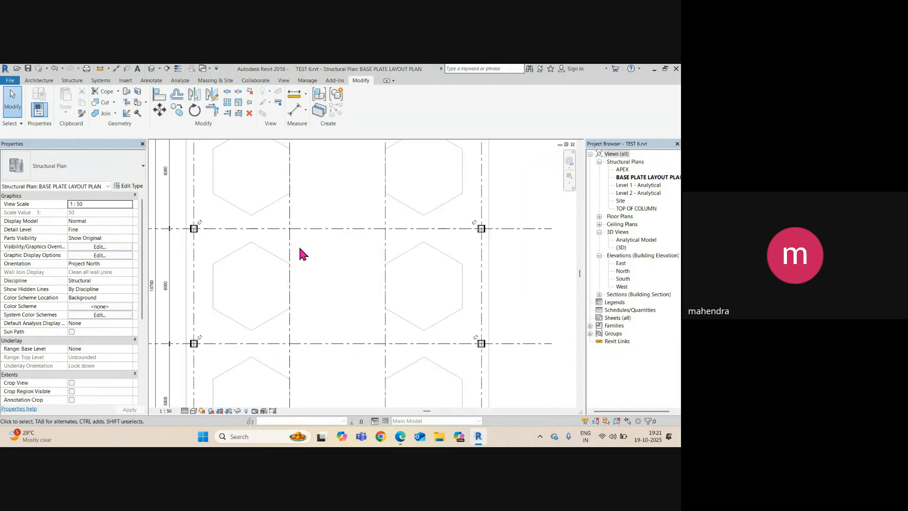
{"action": "key", "text": "t"}
{"action": "key", "text": "g"}
{"action": "scroll", "coordinate": [303, 254], "scroll_direction": "down", "scroll_amount": 5}
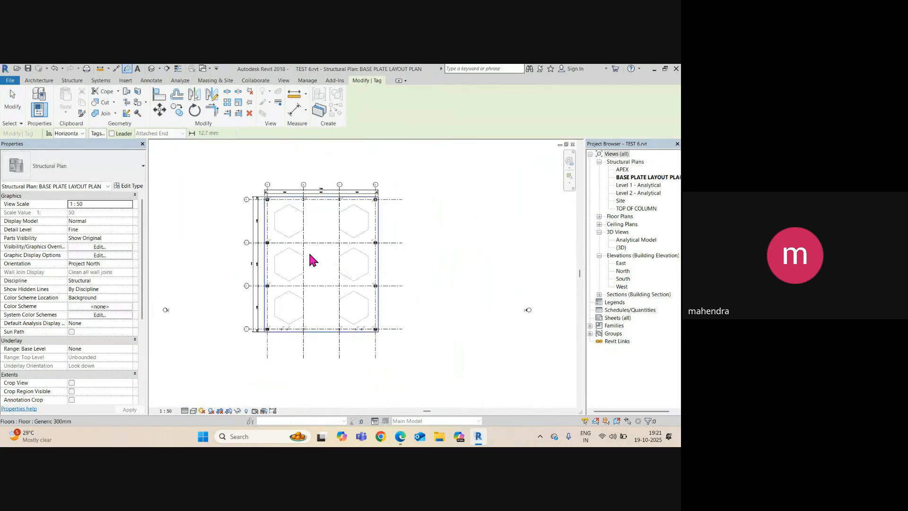
{"action": "scroll", "coordinate": [310, 254], "scroll_direction": "up", "scroll_amount": 2}
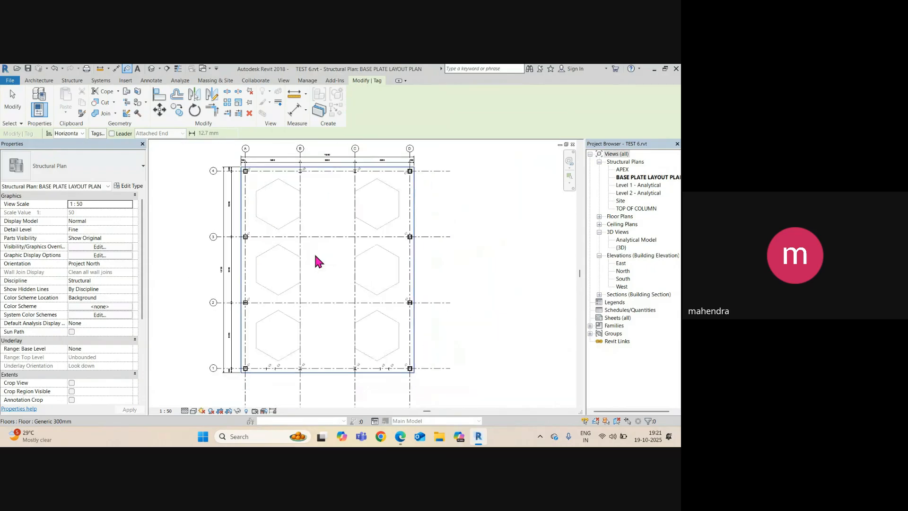
{"action": "left_click", "coordinate": [415, 272]}
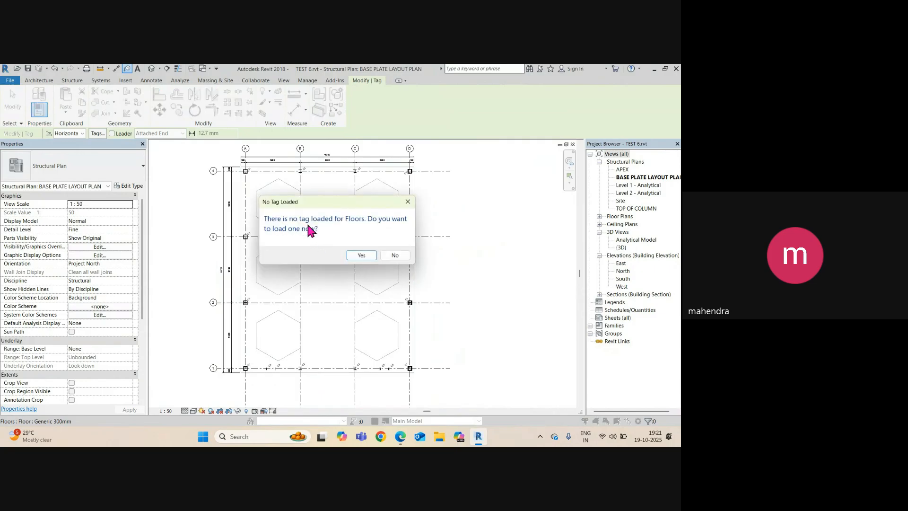
{"action": "left_click", "coordinate": [359, 256]}
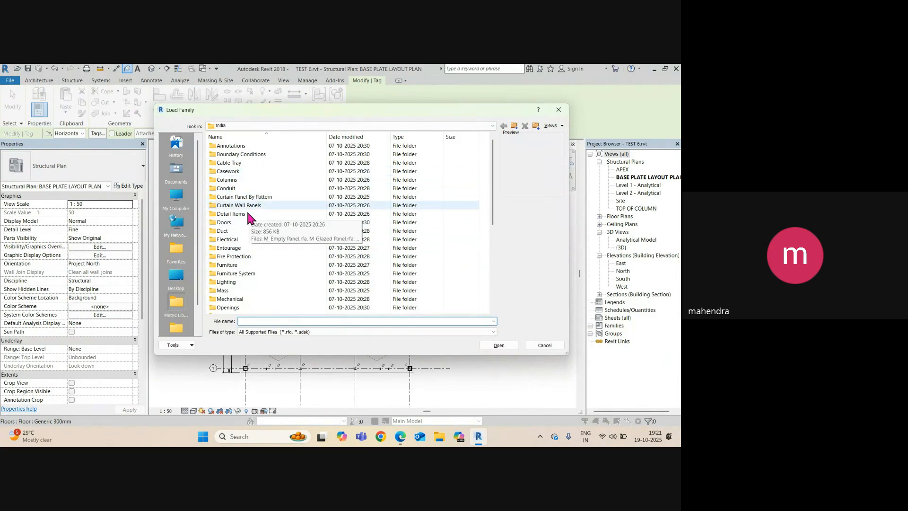
Look through the tag families in the library's Annotations folder for a floor tag, and return to the India folder
{"action": "double_click", "coordinate": [231, 146]}
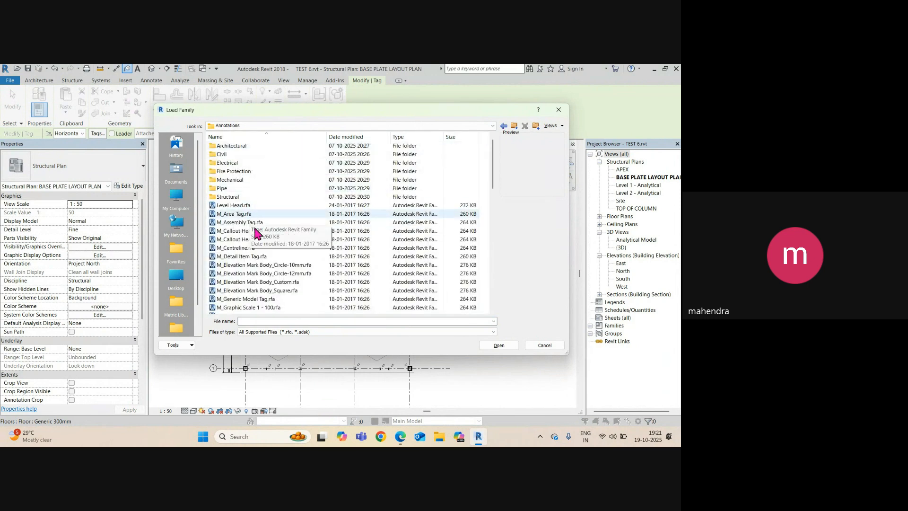
{"action": "scroll", "coordinate": [255, 233], "scroll_direction": "down", "scroll_amount": 6}
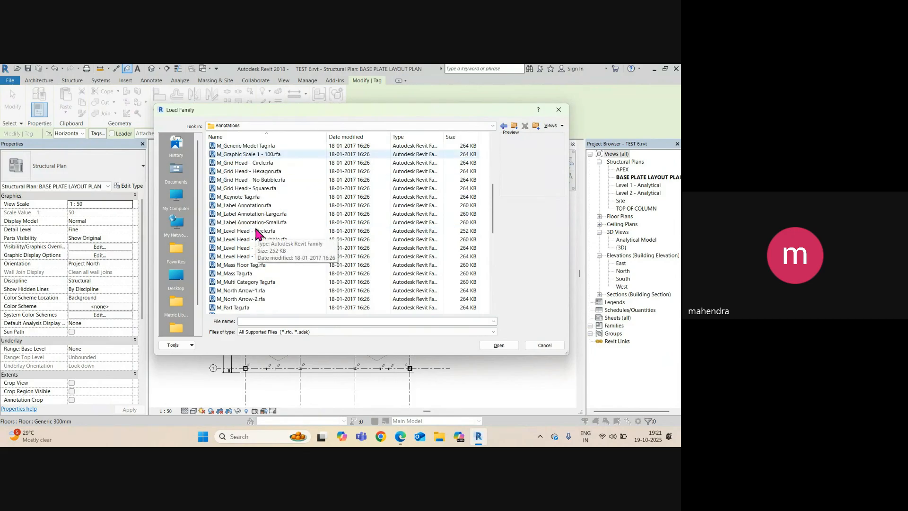
{"action": "scroll", "coordinate": [256, 233], "scroll_direction": "down", "scroll_amount": 2}
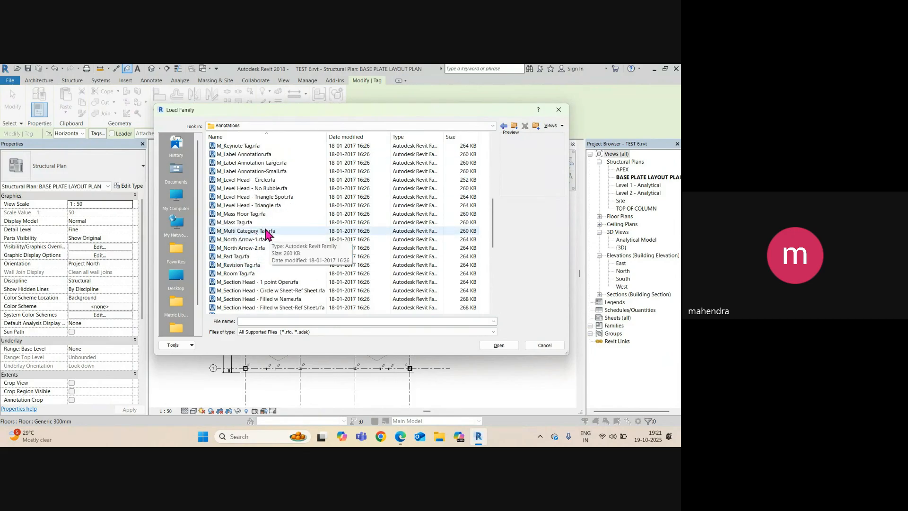
{"action": "scroll", "coordinate": [267, 232], "scroll_direction": "down", "scroll_amount": 8}
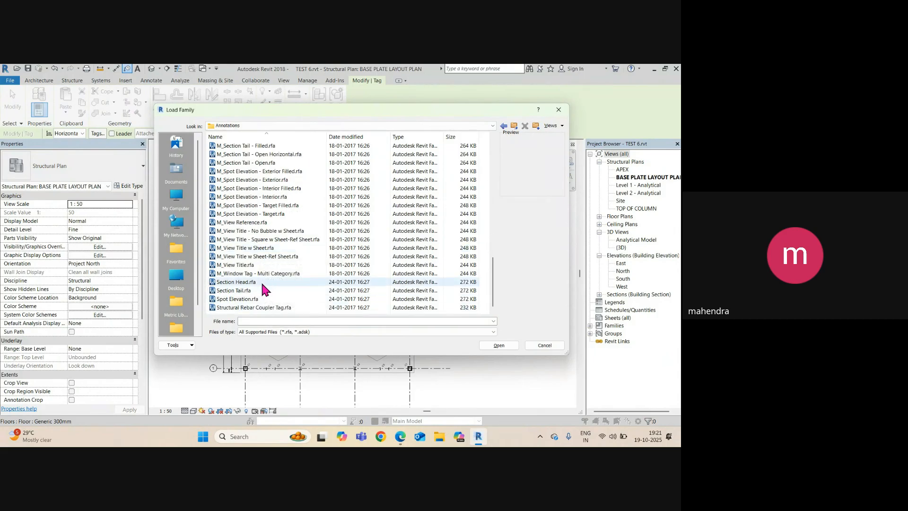
{"action": "scroll", "coordinate": [263, 288], "scroll_direction": "up", "scroll_amount": 3}
{"action": "scroll", "coordinate": [268, 284], "scroll_direction": "up", "scroll_amount": 13}
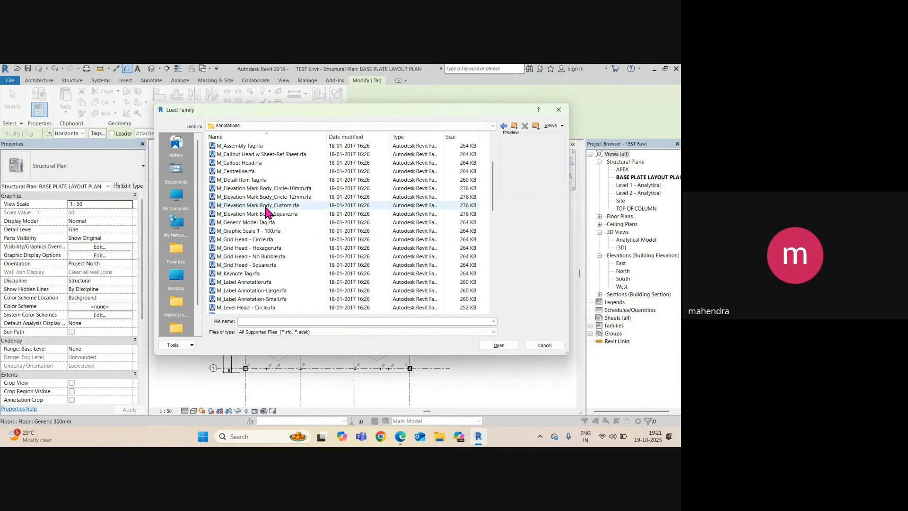
{"action": "left_click", "coordinate": [515, 127]}
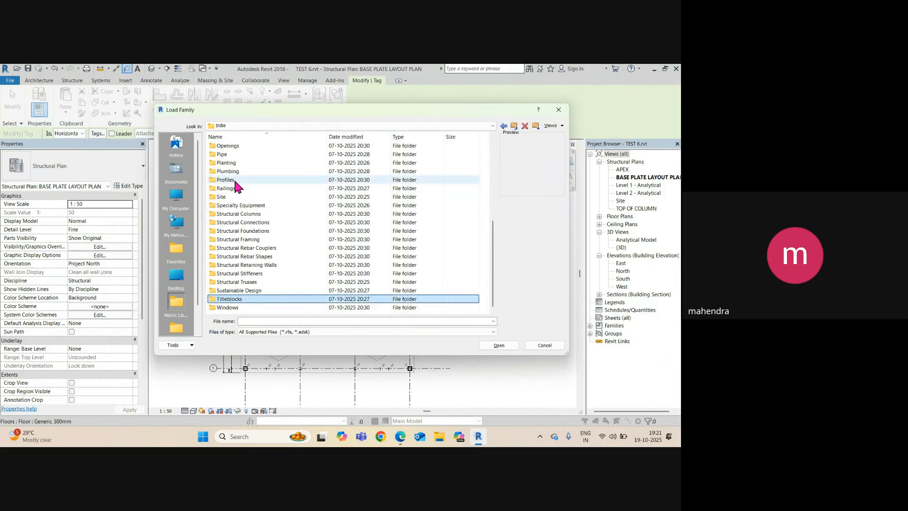
{"action": "scroll", "coordinate": [236, 189], "scroll_direction": "up", "scroll_amount": 6}
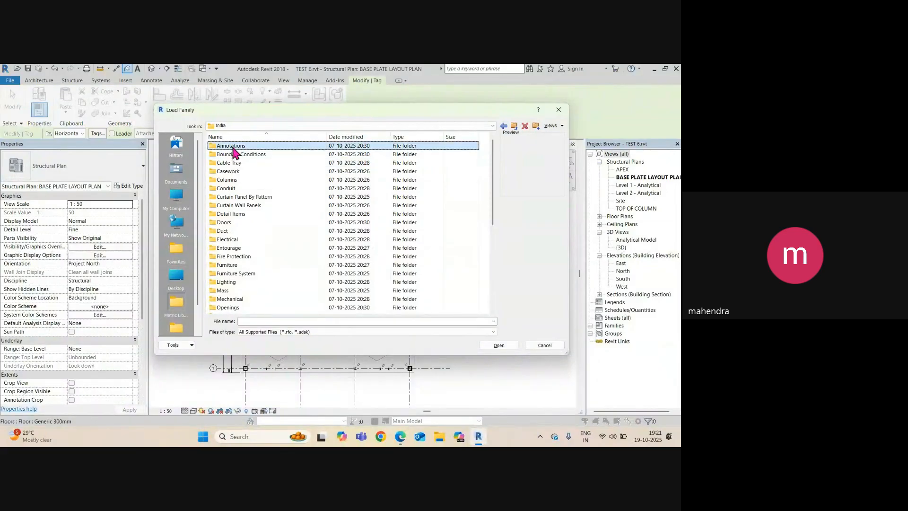
Look through the families in the Structural subfolder of Annotations for a tag that suits the floor
{"action": "double_click", "coordinate": [233, 146]}
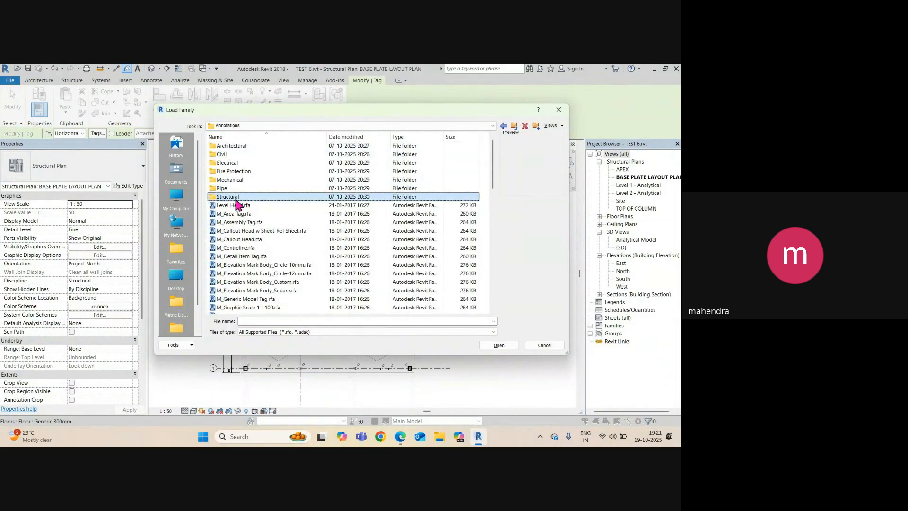
{"action": "double_click", "coordinate": [234, 197]}
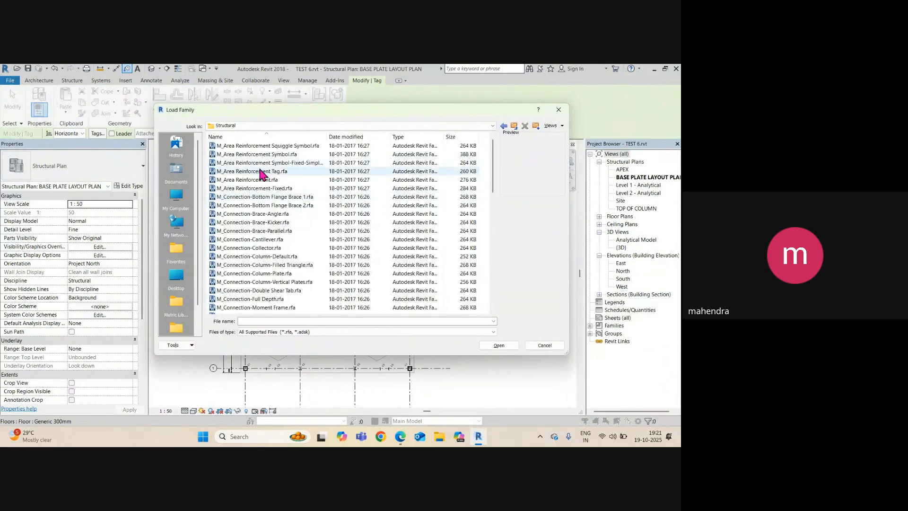
{"action": "scroll", "coordinate": [274, 229], "scroll_direction": "down", "scroll_amount": 4}
{"action": "scroll", "coordinate": [275, 274], "scroll_direction": "down", "scroll_amount": 3}
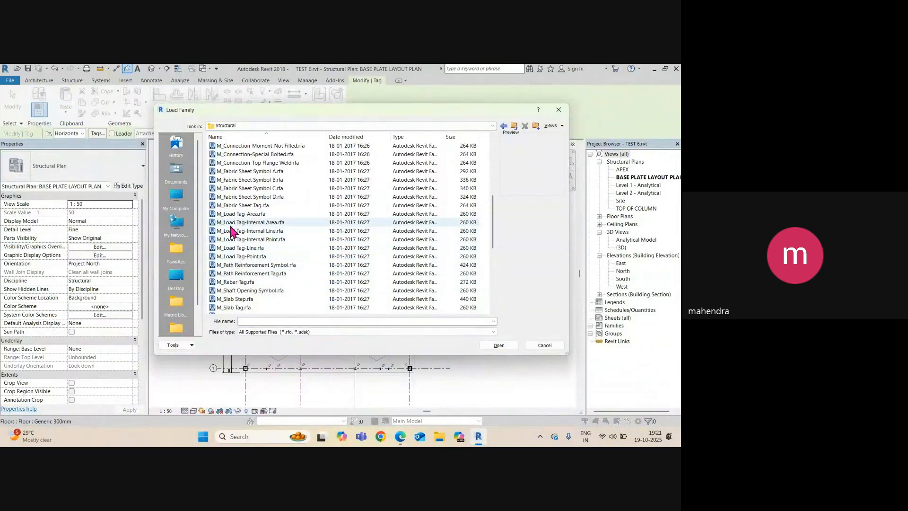
{"action": "scroll", "coordinate": [247, 276], "scroll_direction": "down", "scroll_amount": 1}
{"action": "scroll", "coordinate": [250, 279], "scroll_direction": "down", "scroll_amount": 6}
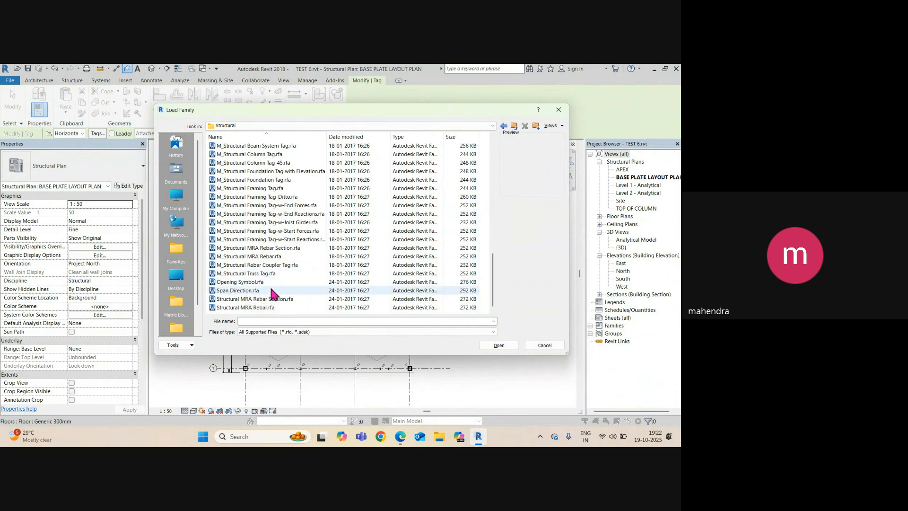
{"action": "scroll", "coordinate": [289, 303], "scroll_direction": "up", "scroll_amount": 1}
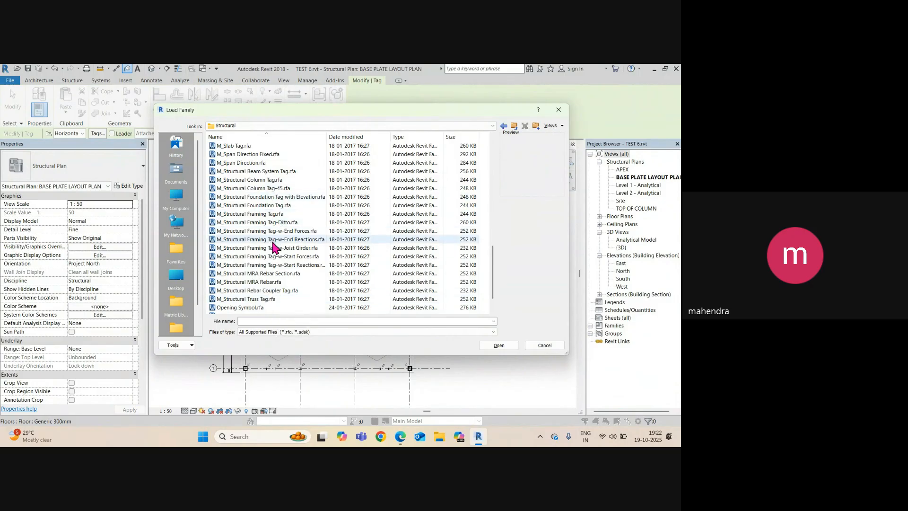
{"action": "scroll", "coordinate": [271, 219], "scroll_direction": "up", "scroll_amount": 3}
{"action": "scroll", "coordinate": [268, 180], "scroll_direction": "up", "scroll_amount": 10}
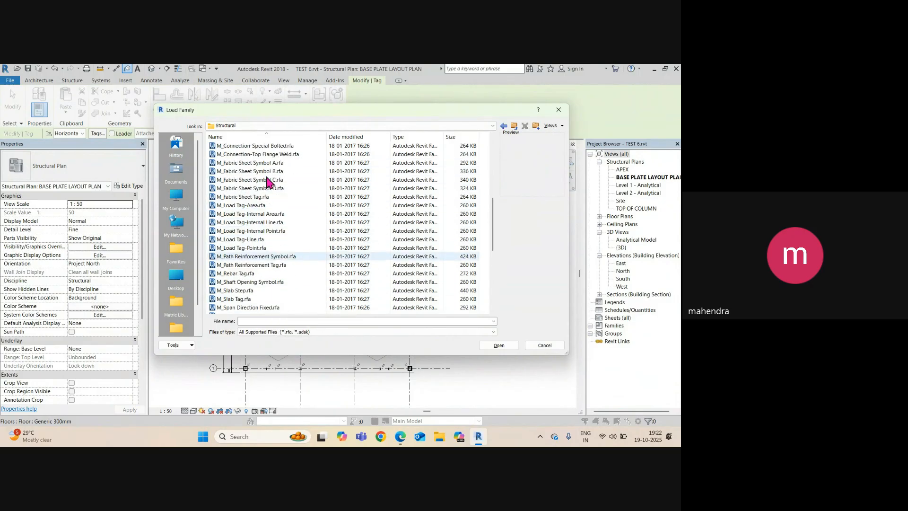
{"action": "scroll", "coordinate": [267, 183], "scroll_direction": "up", "scroll_amount": 1}
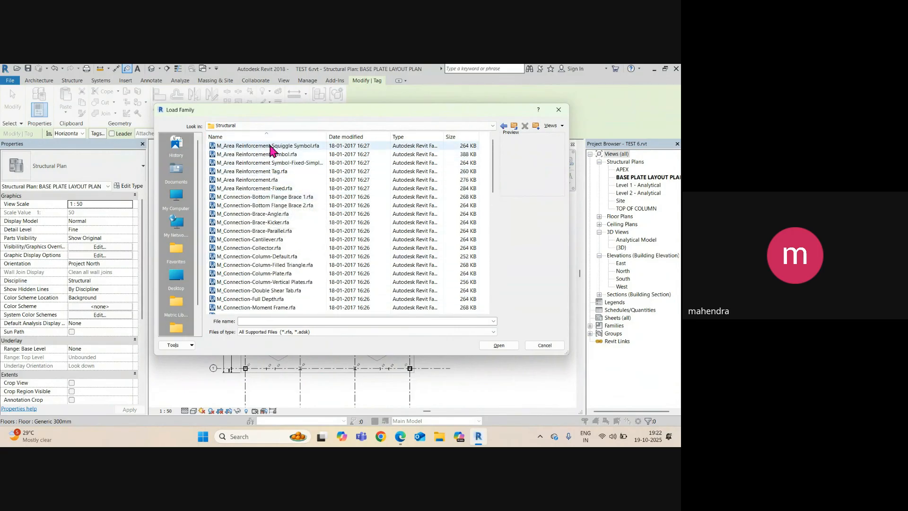
{"action": "scroll", "coordinate": [283, 207], "scroll_direction": "down", "scroll_amount": 1}
{"action": "scroll", "coordinate": [284, 207], "scroll_direction": "down", "scroll_amount": 3}
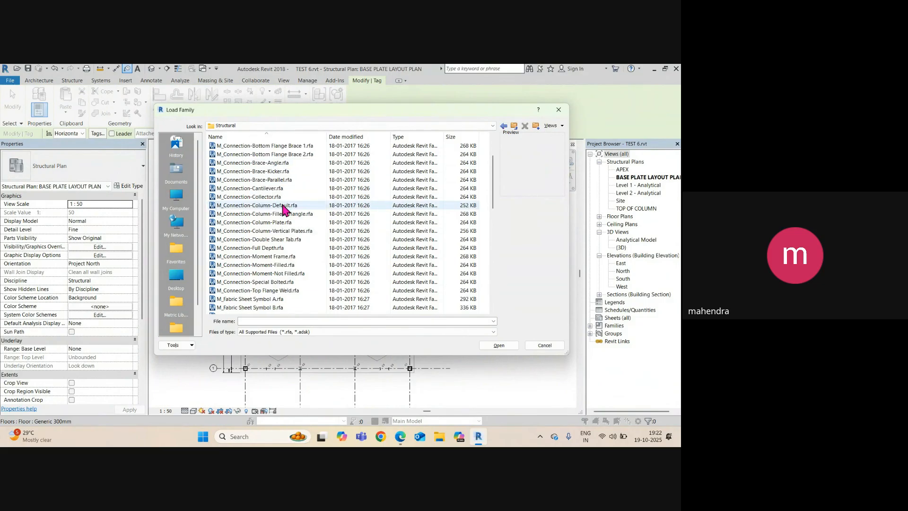
{"action": "scroll", "coordinate": [265, 251], "scroll_direction": "down", "scroll_amount": 2}
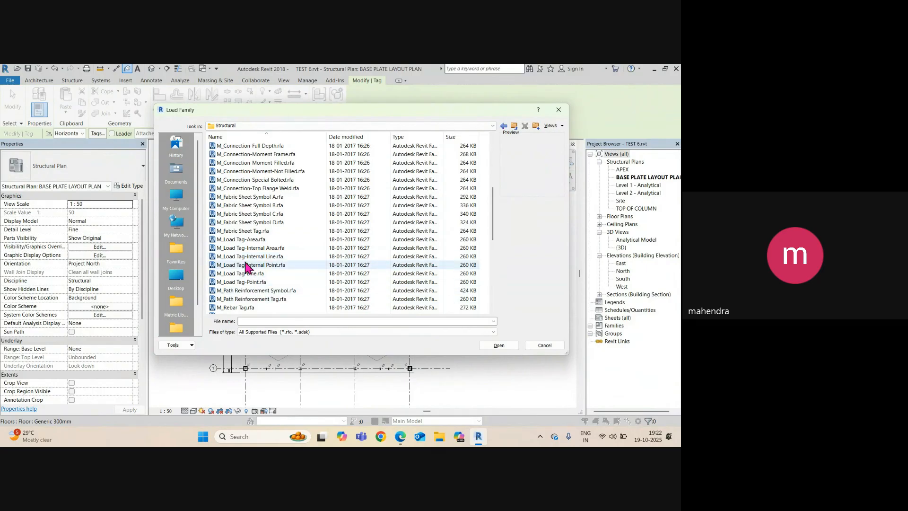
{"action": "scroll", "coordinate": [256, 265], "scroll_direction": "down", "scroll_amount": 3}
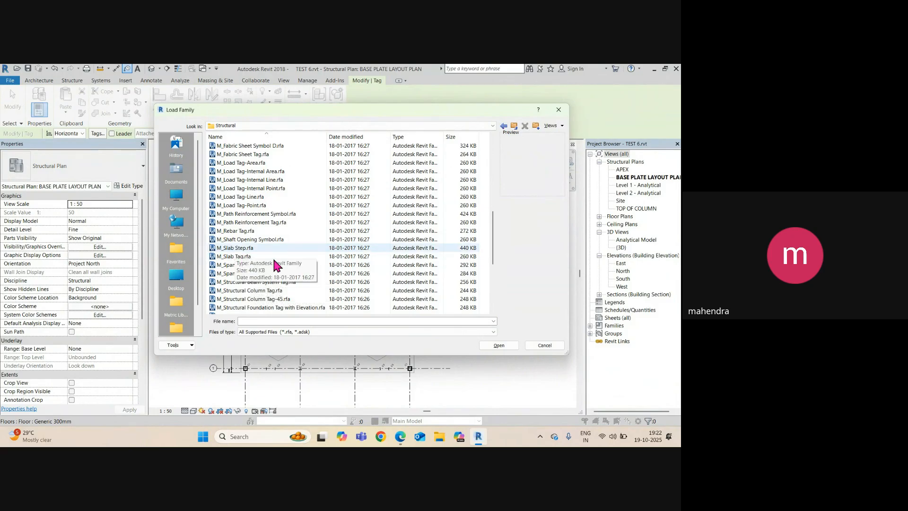
{"action": "scroll", "coordinate": [277, 265], "scroll_direction": "down", "scroll_amount": 5}
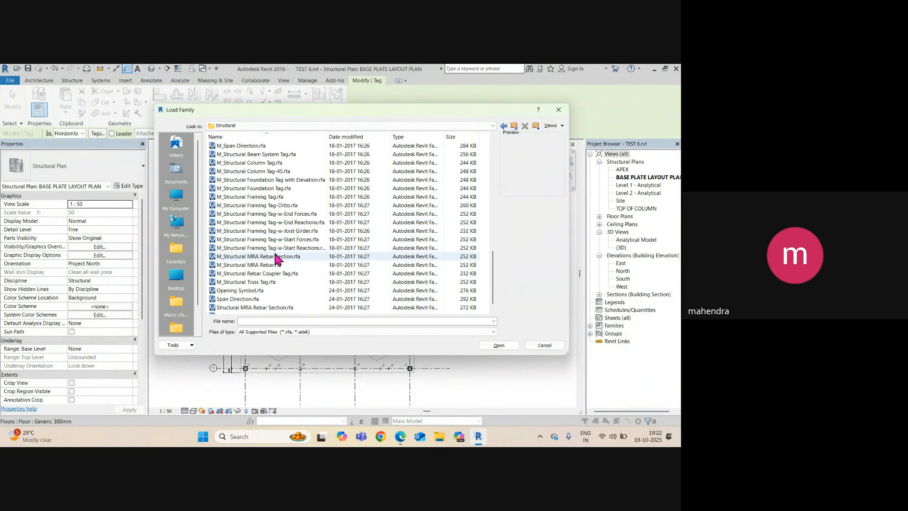
Load the M_Floor Tag.rfa family from the Architectural annotations folder
{"action": "scroll", "coordinate": [270, 256], "scroll_direction": "down", "scroll_amount": 1}
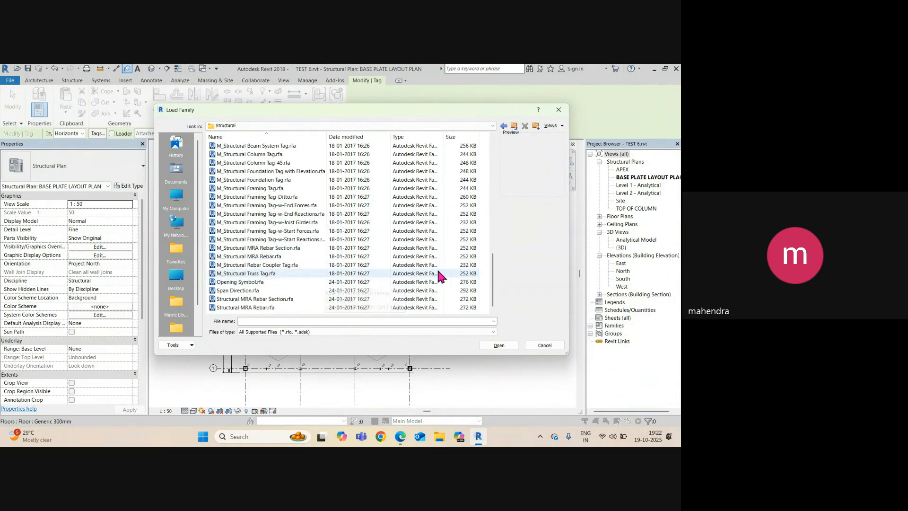
{"action": "left_click", "coordinate": [515, 127]}
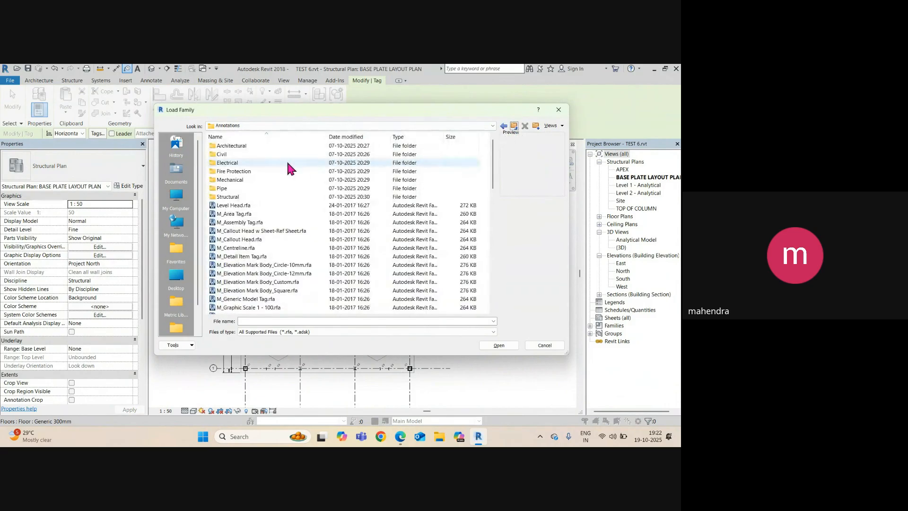
{"action": "double_click", "coordinate": [239, 148]}
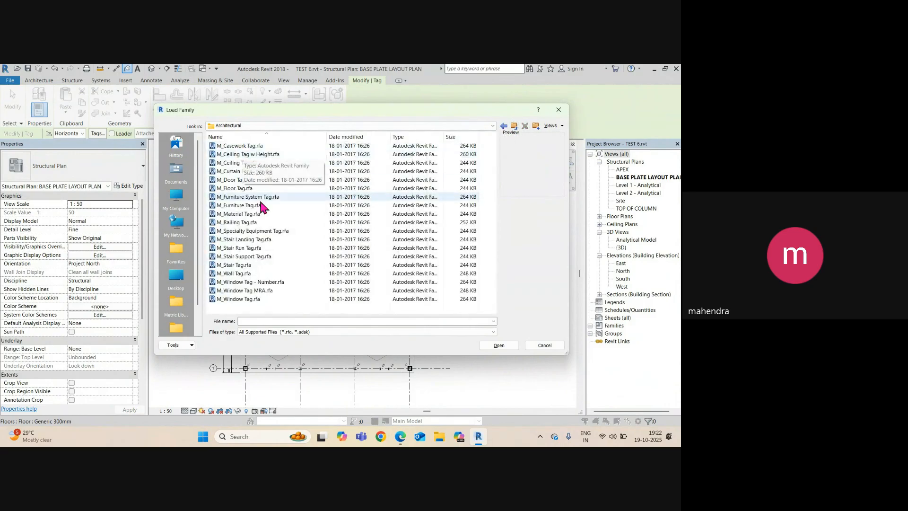
{"action": "left_click", "coordinate": [236, 189]}
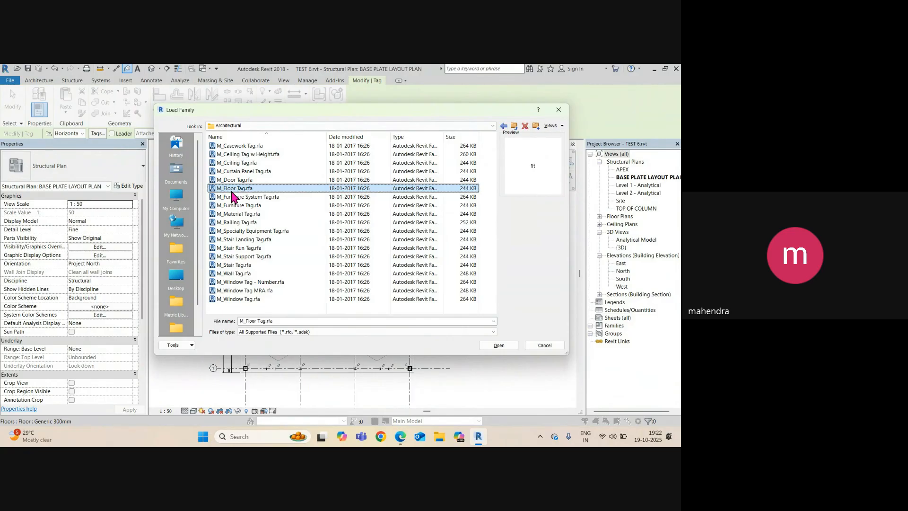
{"action": "left_click", "coordinate": [491, 349]}
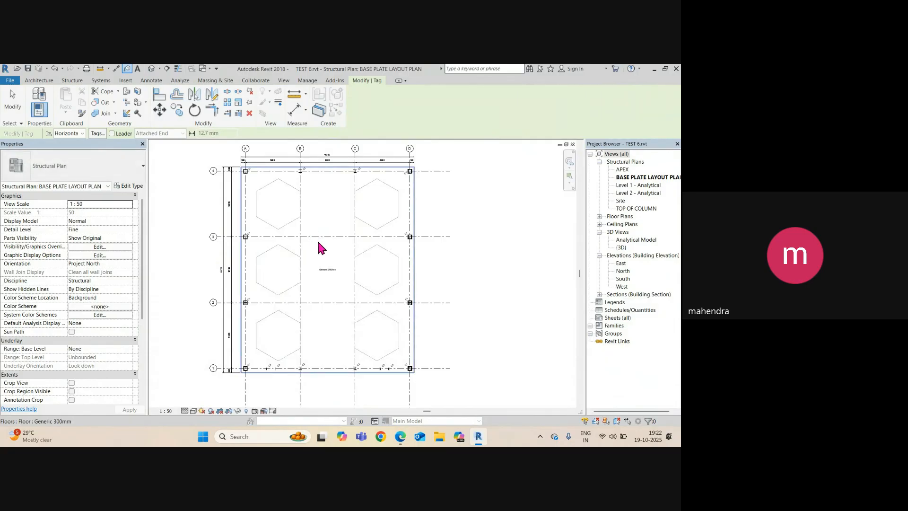
Tag the floor without a leader, placing the tag in the central bay between the hexagonal openings of grids 2 and 3
{"action": "scroll", "coordinate": [326, 274], "scroll_direction": "up", "scroll_amount": 5}
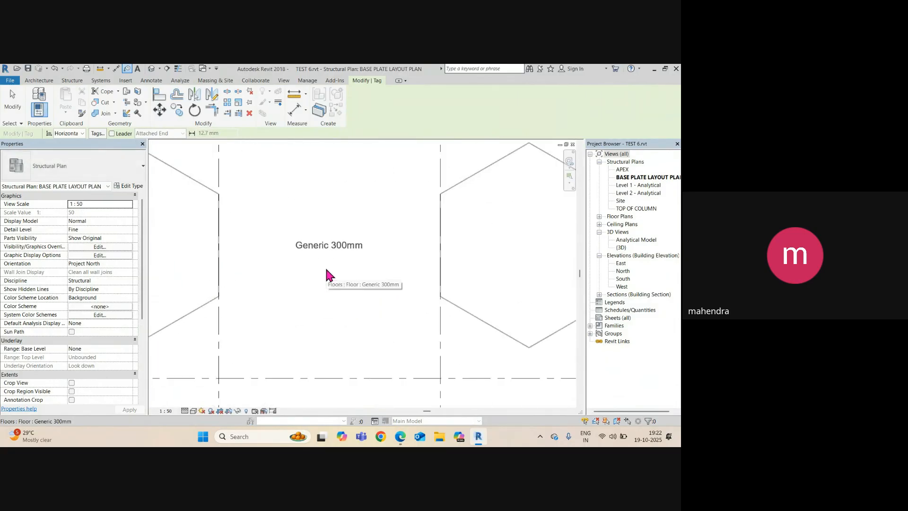
{"action": "scroll", "coordinate": [327, 255], "scroll_direction": "down", "scroll_amount": 5}
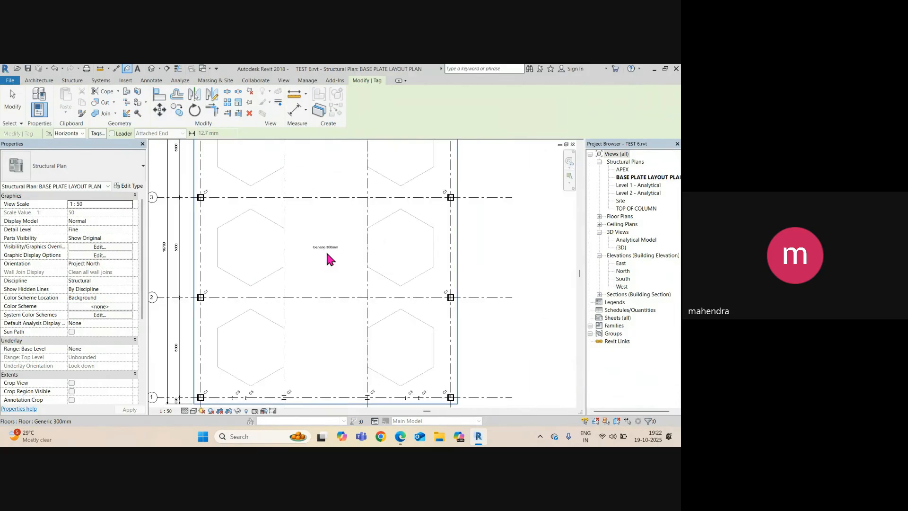
{"action": "key", "text": "Escape"}
Rename the selected slab's floor type as 300 THK SLAB
{"action": "left_click", "coordinate": [464, 260]}
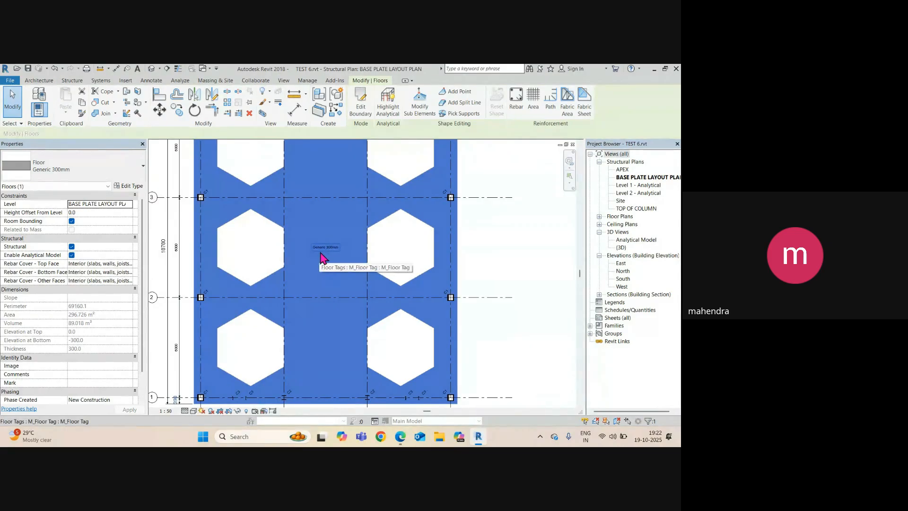
{"action": "left_click", "coordinate": [445, 264]}
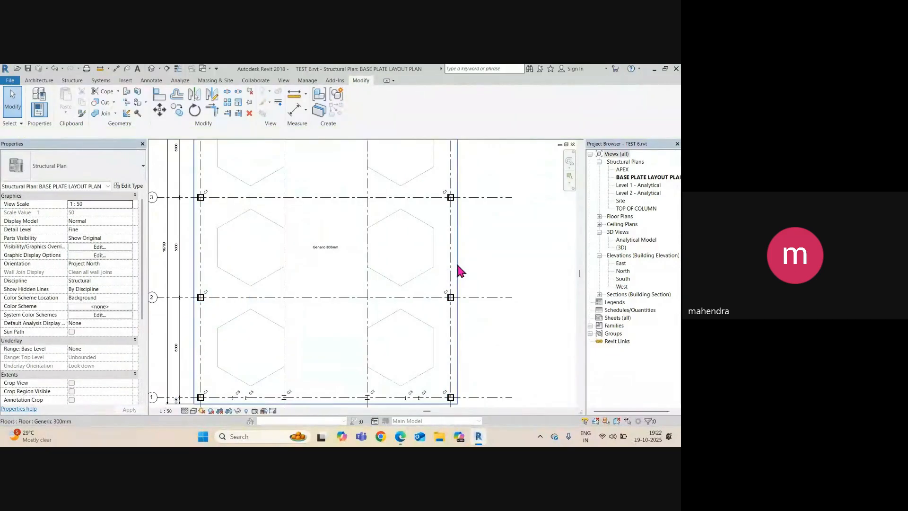
{"action": "left_click", "coordinate": [460, 270]}
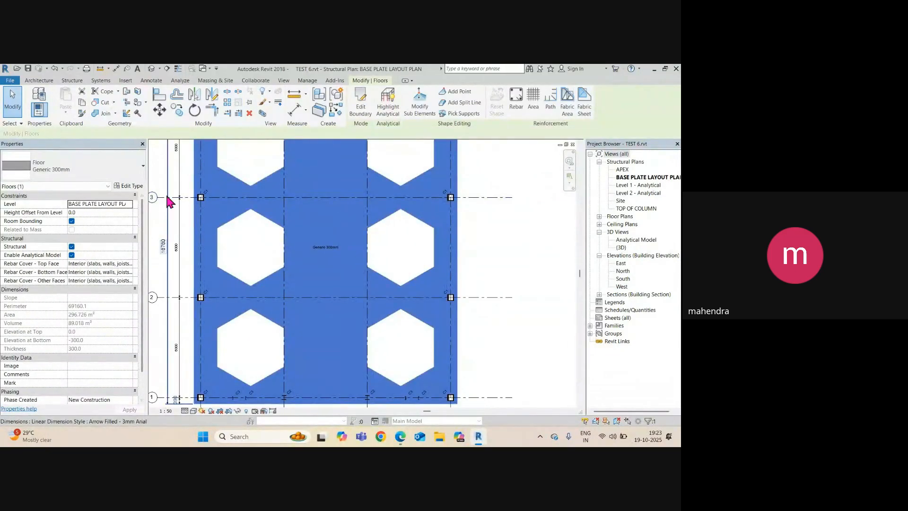
{"action": "left_click", "coordinate": [135, 186]}
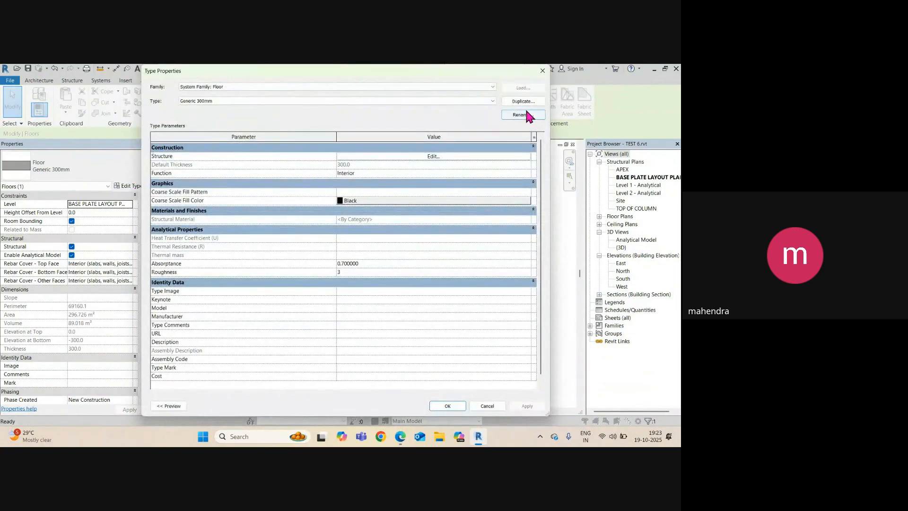
{"action": "left_click", "coordinate": [523, 119]}
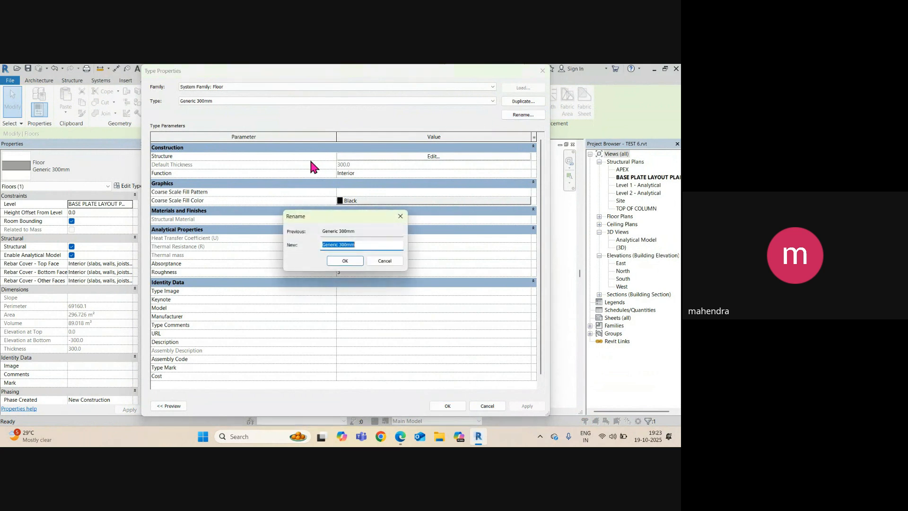
{"action": "type", "text": "300 THK SLAB"}
{"action": "left_click", "coordinate": [347, 258]}
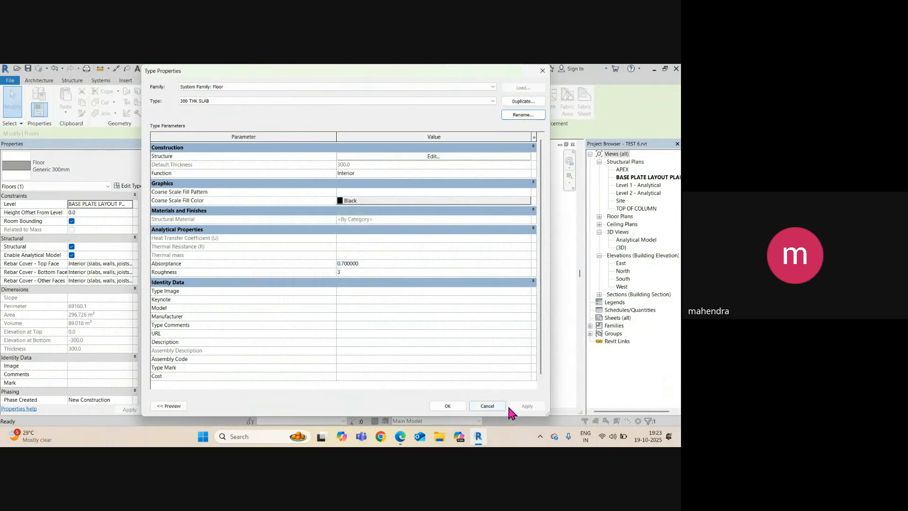
{"action": "left_click", "coordinate": [446, 406]}
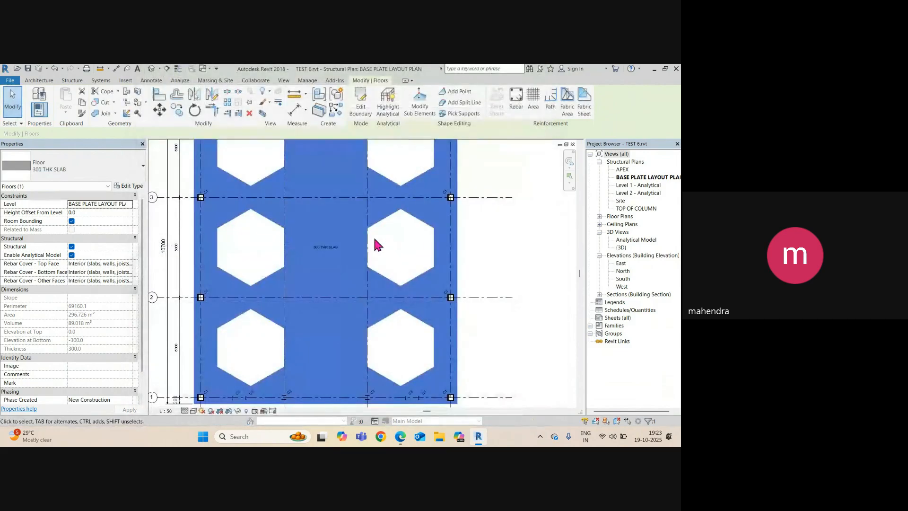
{"action": "scroll", "coordinate": [242, 266], "scroll_direction": "up", "scroll_amount": 5}
{"action": "scroll", "coordinate": [331, 298], "scroll_direction": "down", "scroll_amount": 4}
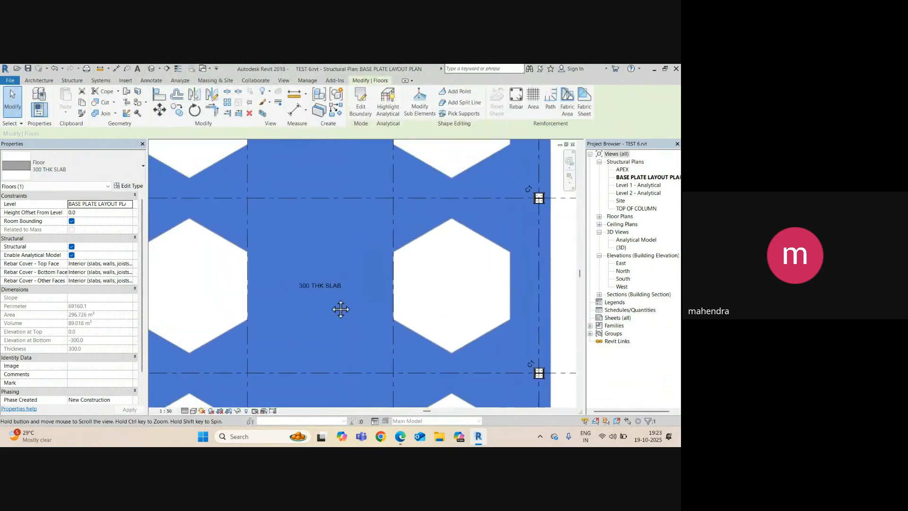
{"action": "key", "text": "Escape"}
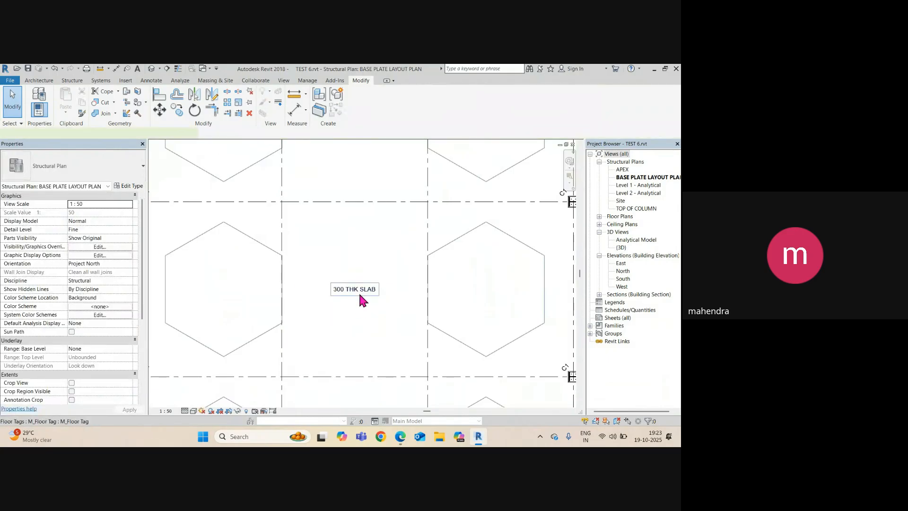
View the type properties of the 300 THK SLAB floor tag
{"action": "left_click", "coordinate": [359, 291]}
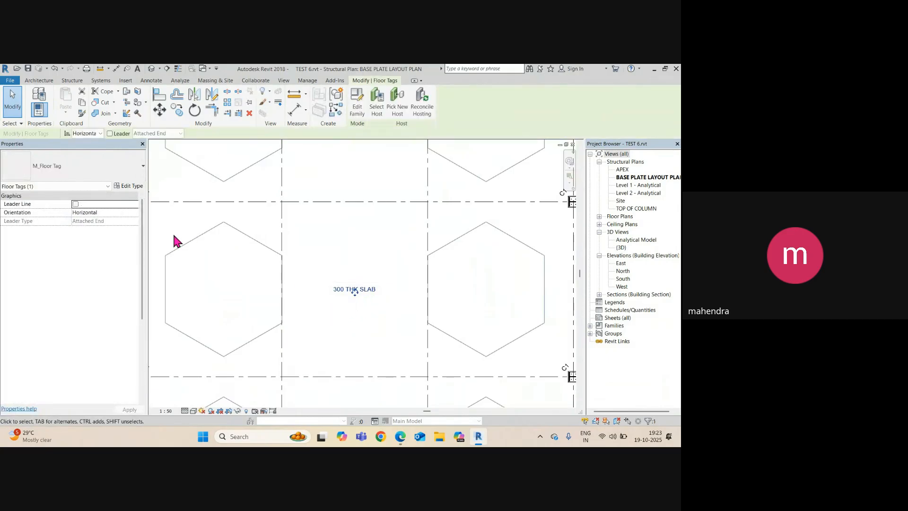
{"action": "left_click", "coordinate": [124, 187]}
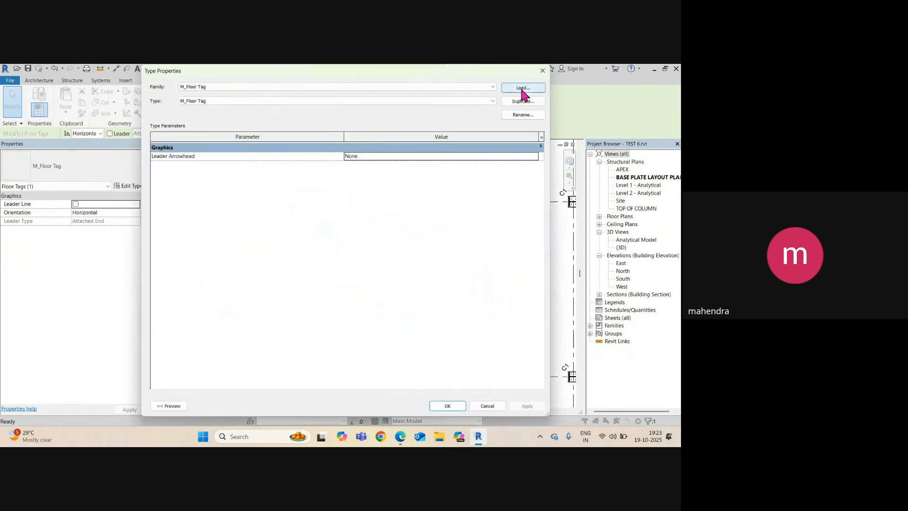
{"action": "key", "text": "Escape"}
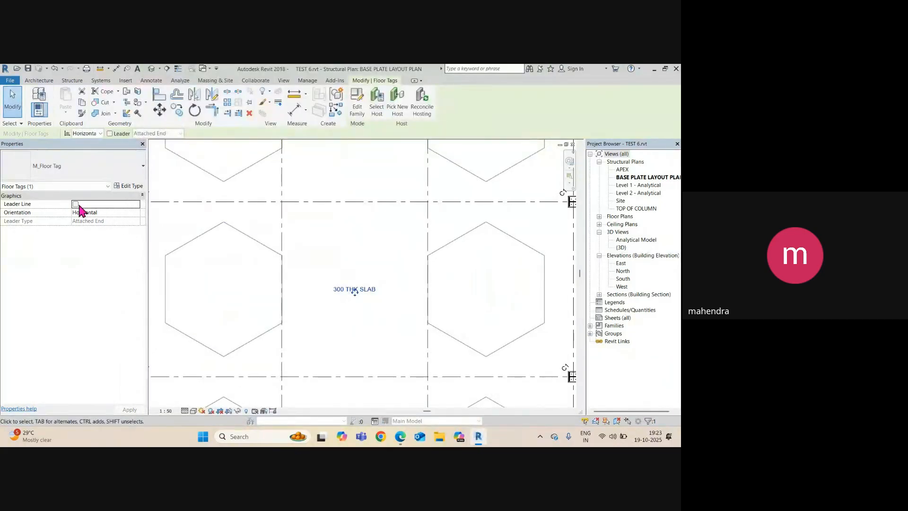
Open the floor tag's family for editing and examine which parameters its label uses
{"action": "left_click", "coordinate": [395, 286]}
{"action": "left_click", "coordinate": [365, 294]}
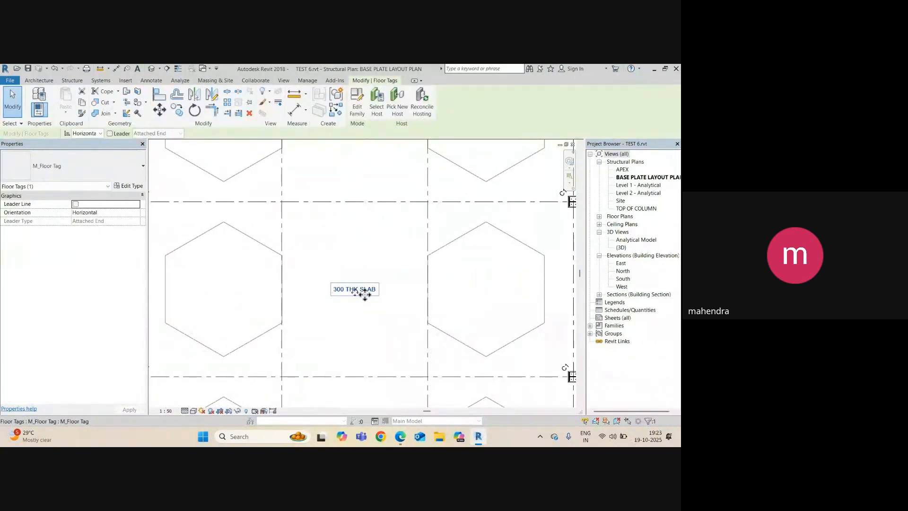
{"action": "left_click", "coordinate": [356, 105]}
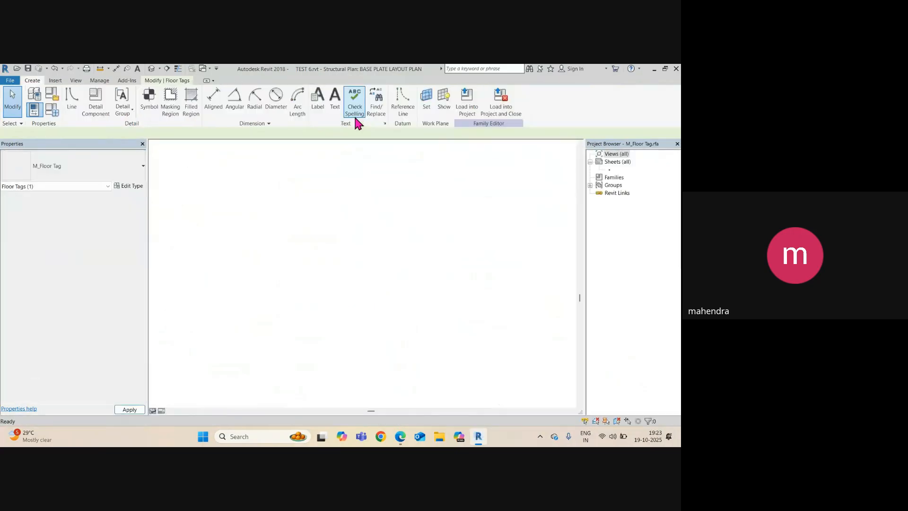
{"action": "left_click", "coordinate": [381, 284]}
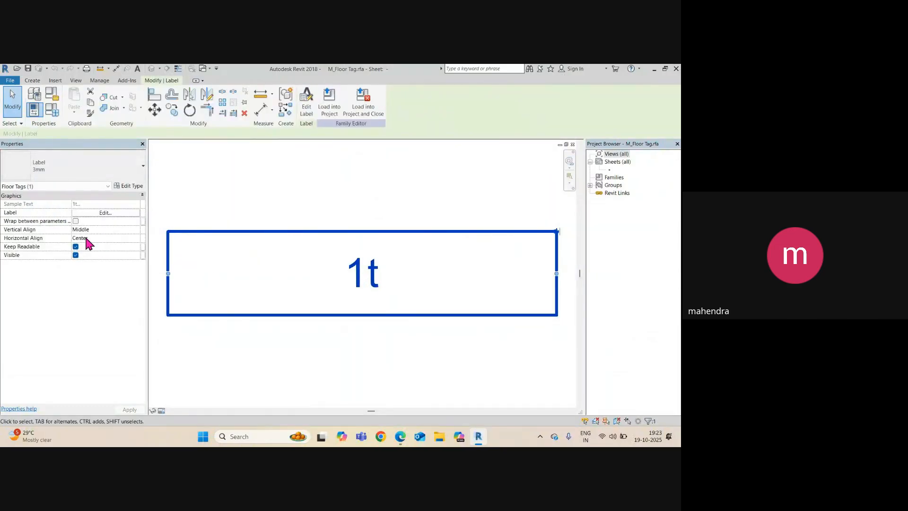
{"action": "left_click_drag", "start_coordinate": [25, 231], "coordinate": [45, 258]}
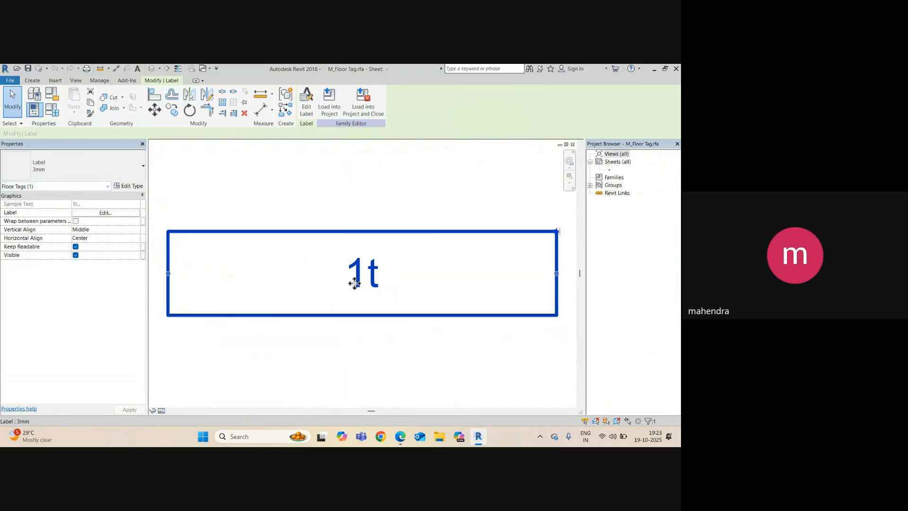
{"action": "left_click", "coordinate": [122, 214]}
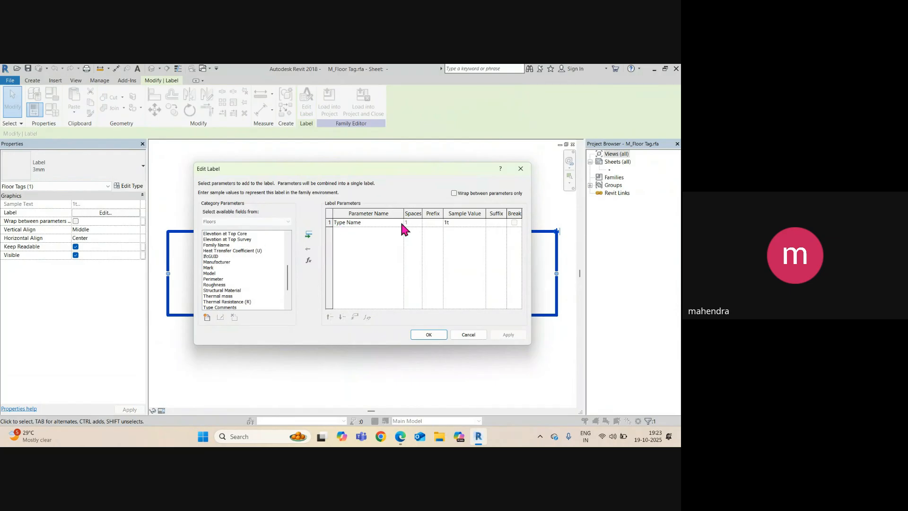
{"action": "left_click", "coordinate": [521, 169]}
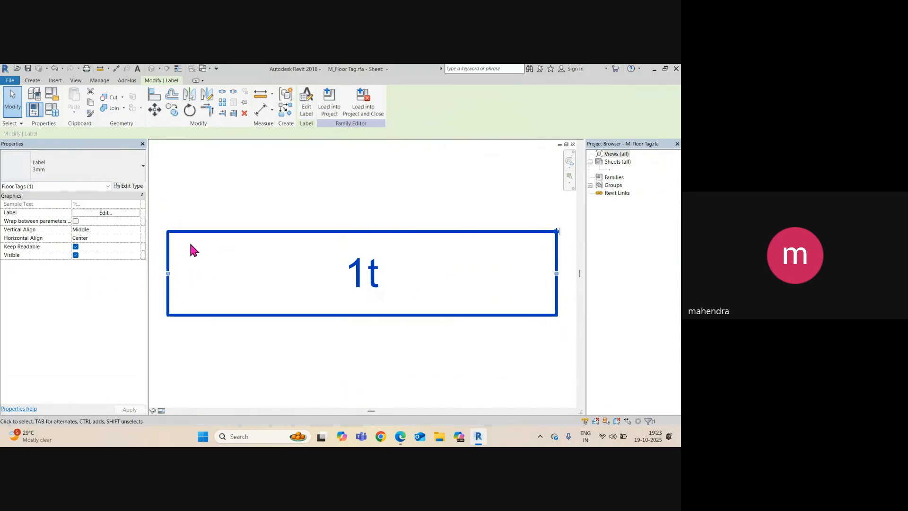
Check the label's properties again and close the M_Floor Tag family without saving changes
{"action": "left_click", "coordinate": [167, 219]}
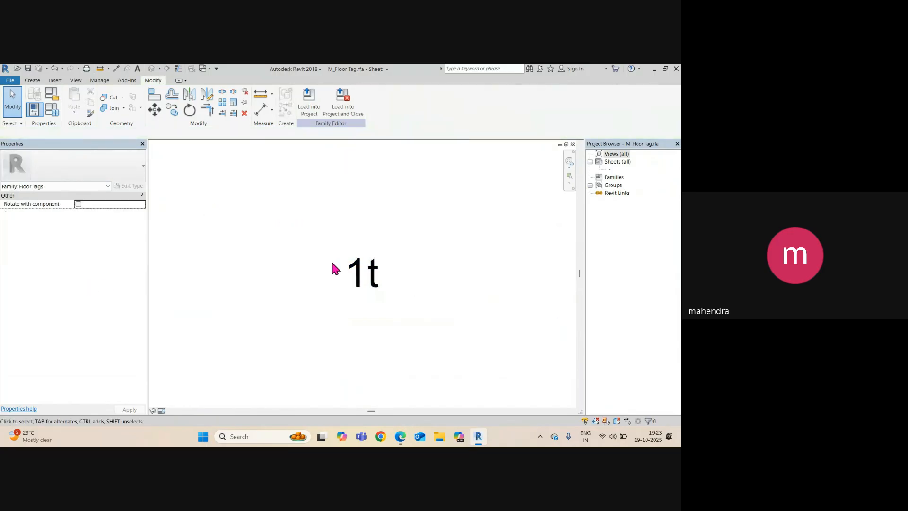
{"action": "left_click", "coordinate": [347, 266]}
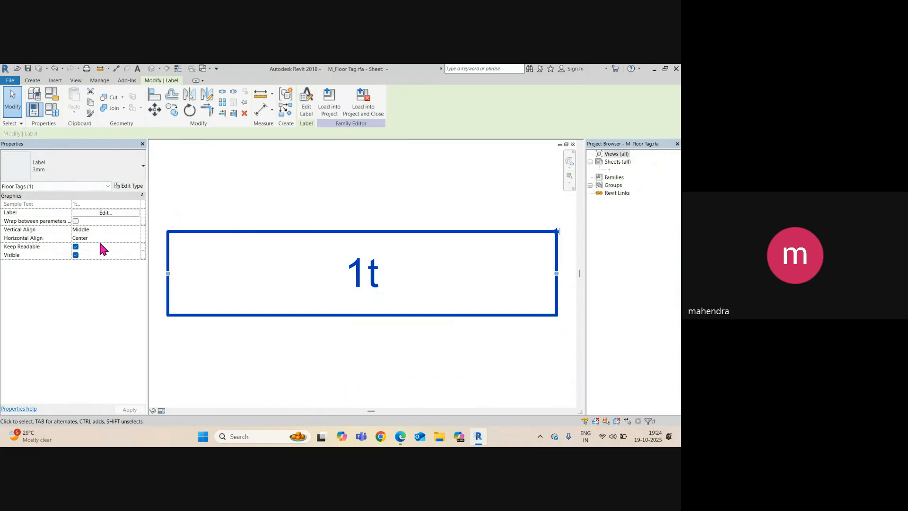
{"action": "left_click", "coordinate": [573, 145]}
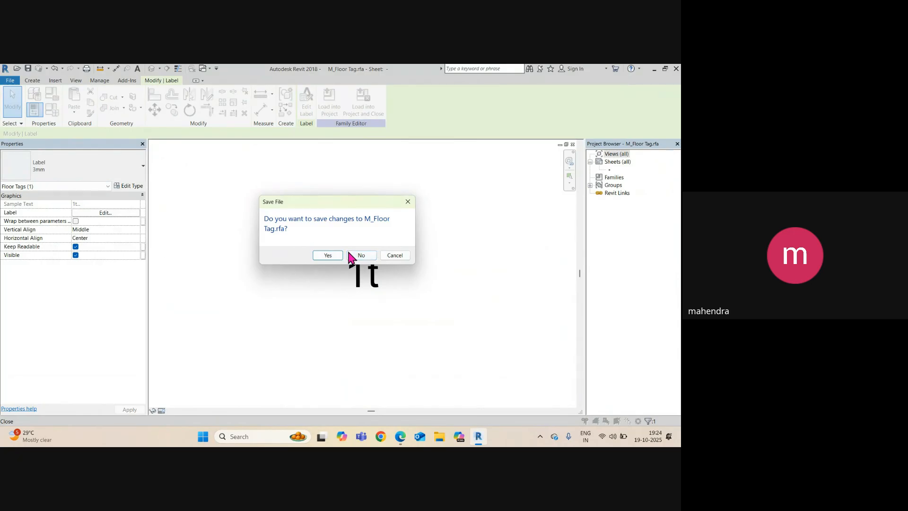
{"action": "left_click", "coordinate": [360, 255]}
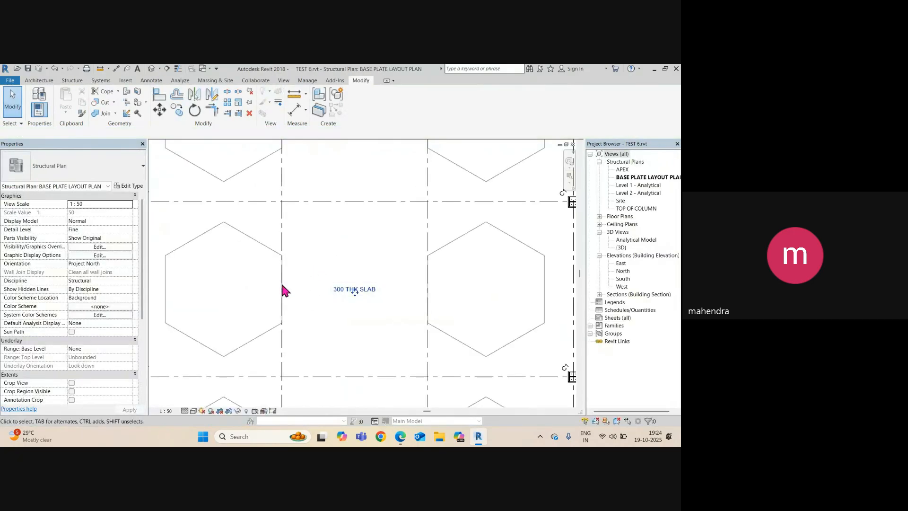
Try a leader line on the 300 THK SLAB tag and turn it off again
{"action": "left_click", "coordinate": [334, 291]}
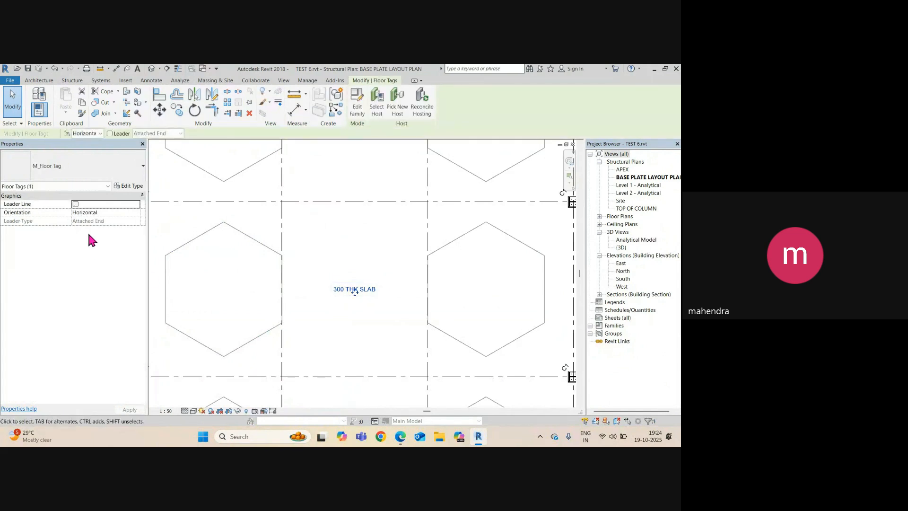
{"action": "left_click", "coordinate": [75, 204]}
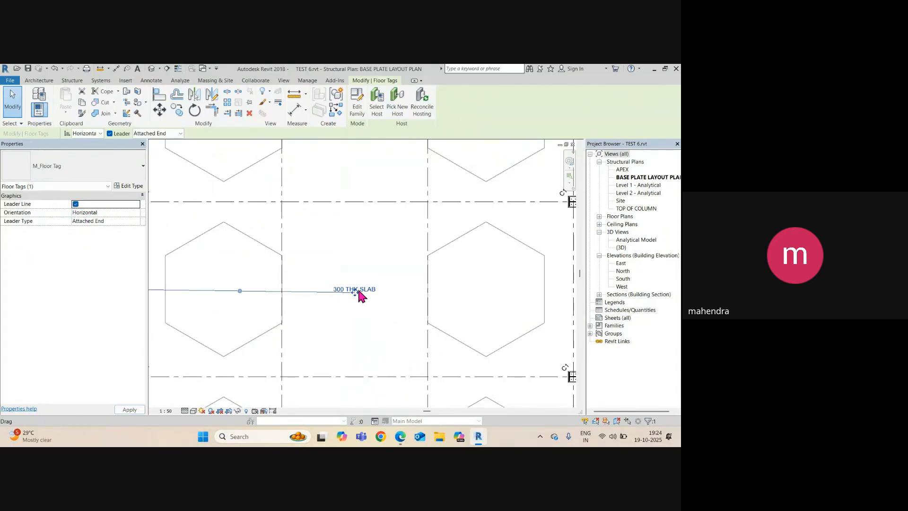
{"action": "scroll", "coordinate": [374, 297], "scroll_direction": "down", "scroll_amount": 3}
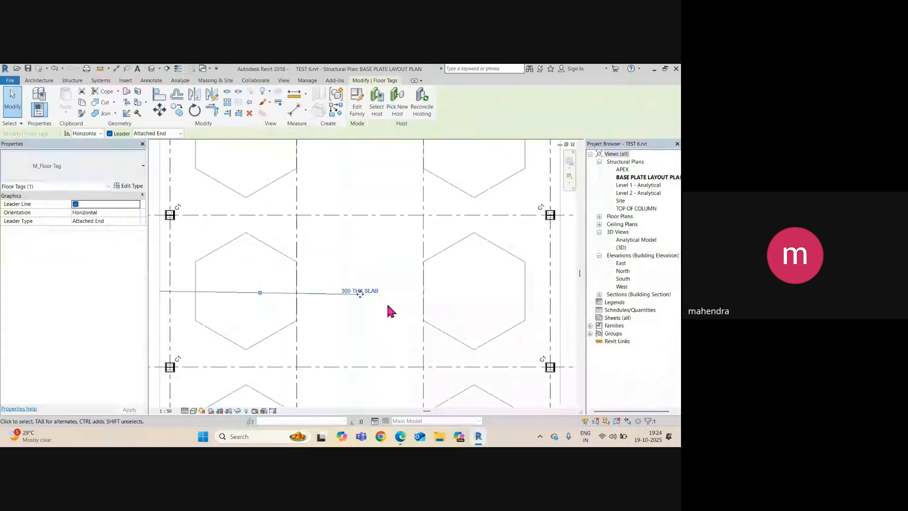
{"action": "left_click", "coordinate": [76, 204]}
Review the leader arrowhead options in the floor tag's type properties
{"action": "left_click", "coordinate": [128, 186]}
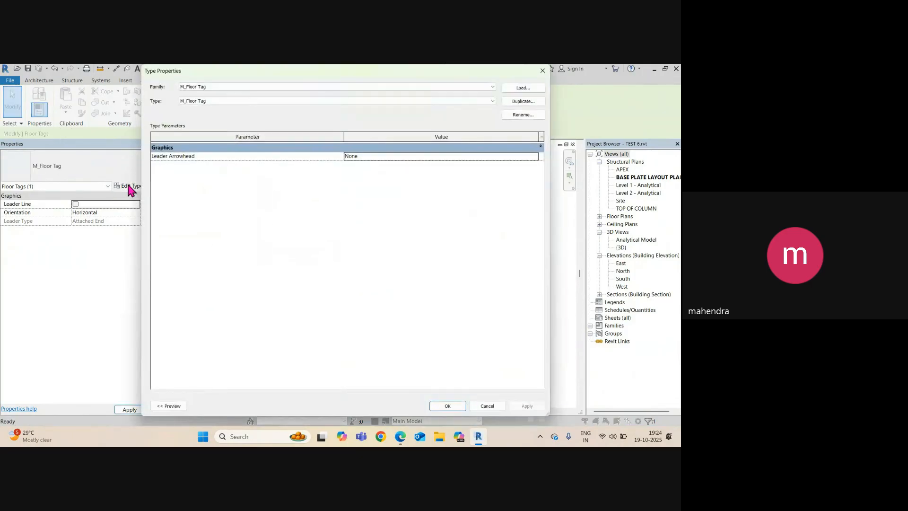
{"action": "left_click", "coordinate": [535, 156]}
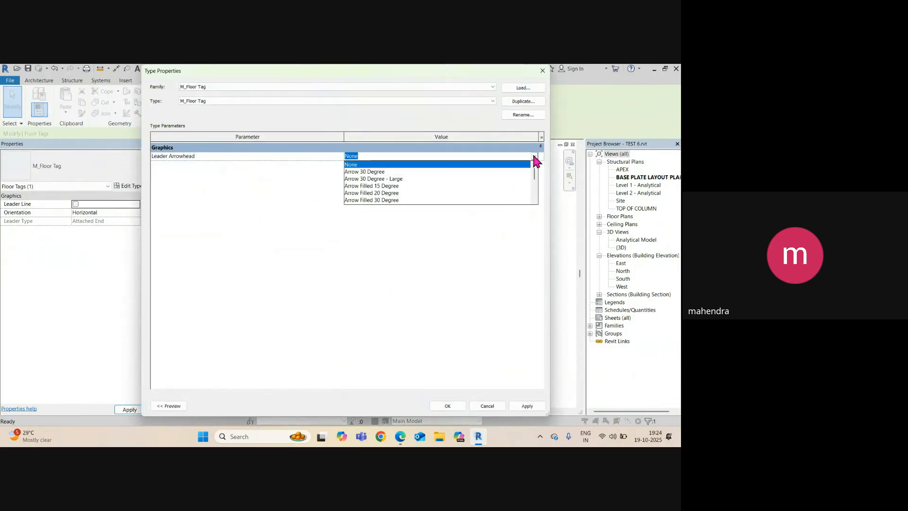
{"action": "left_click", "coordinate": [542, 70]}
{"action": "scroll", "coordinate": [391, 314], "scroll_direction": "up", "scroll_amount": 6}
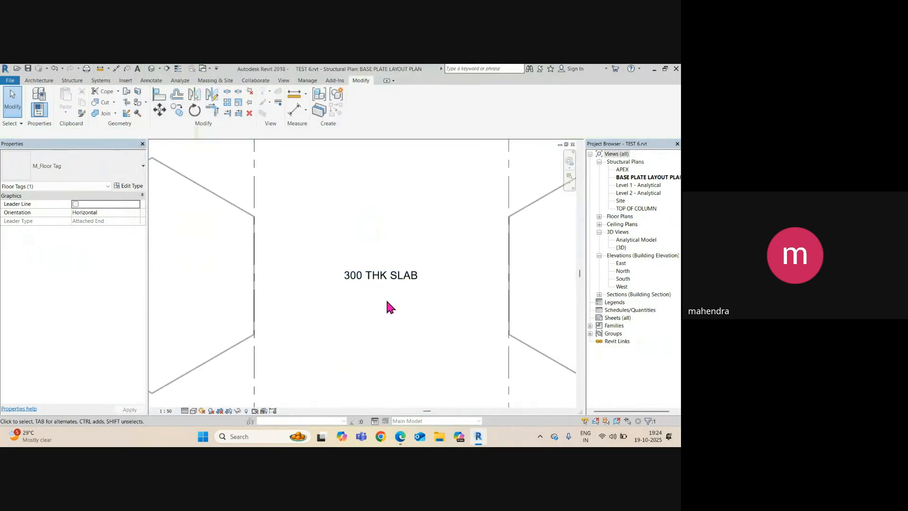
Examine the base plate layout plan around the 300 THK SLAB tag, the grid bubbles and the grid line ends
{"action": "left_click", "coordinate": [385, 297]}
{"action": "scroll", "coordinate": [330, 296], "scroll_direction": "down", "scroll_amount": 2}
{"action": "scroll", "coordinate": [307, 284], "scroll_direction": "down", "scroll_amount": 2}
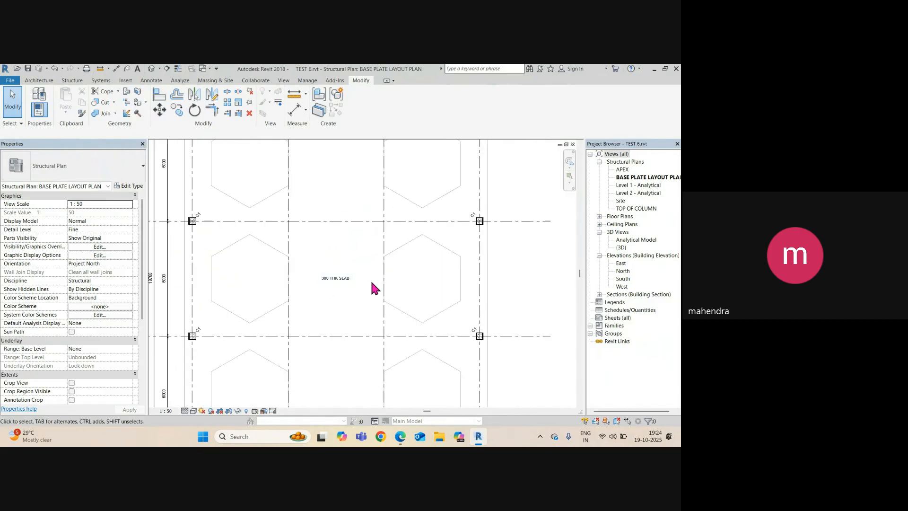
{"action": "scroll", "coordinate": [320, 292], "scroll_direction": "up", "scroll_amount": 1}
{"action": "scroll", "coordinate": [319, 292], "scroll_direction": "down", "scroll_amount": 3}
{"action": "middle_click_drag", "start_coordinate": [309, 273], "coordinate": [320, 361]}
{"action": "scroll", "coordinate": [257, 268], "scroll_direction": "up", "scroll_amount": 2}
{"action": "middle_click_drag", "start_coordinate": [254, 277], "coordinate": [254, 281]}
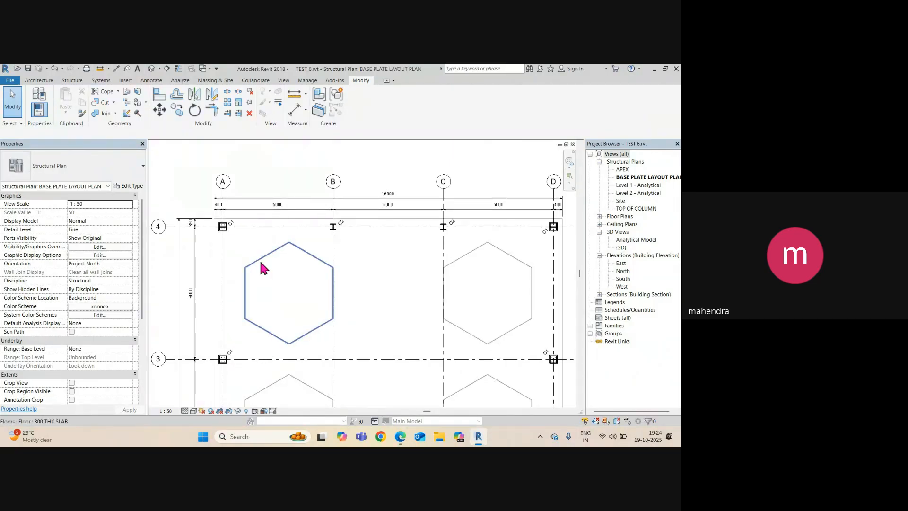
{"action": "scroll", "coordinate": [261, 263], "scroll_direction": "down", "scroll_amount": 4}
{"action": "middle_click_drag", "start_coordinate": [312, 337], "coordinate": [290, 282]}
{"action": "scroll", "coordinate": [251, 195], "scroll_direction": "up", "scroll_amount": 1}
{"action": "middle_click_drag", "start_coordinate": [377, 335], "coordinate": [382, 254]}
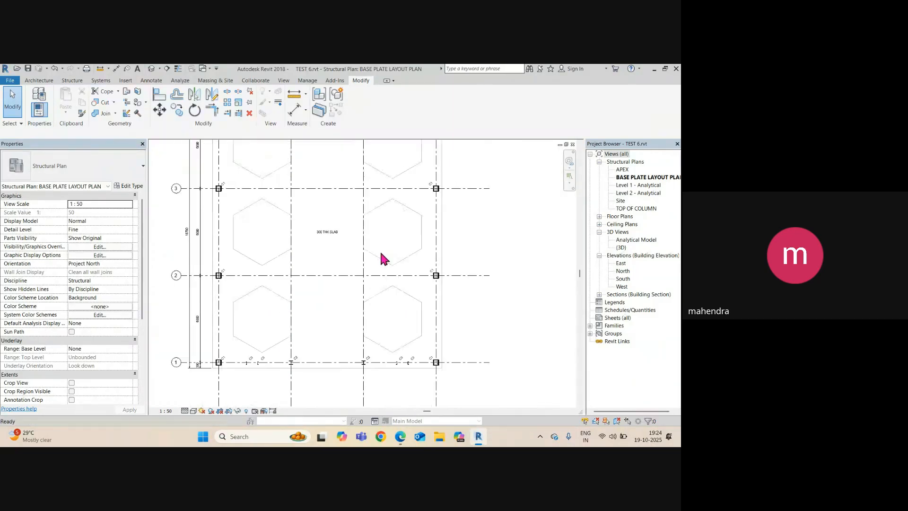
{"action": "scroll", "coordinate": [294, 321], "scroll_direction": "down", "scroll_amount": 2}
{"action": "middle_click_drag", "start_coordinate": [289, 379], "coordinate": [327, 327]}
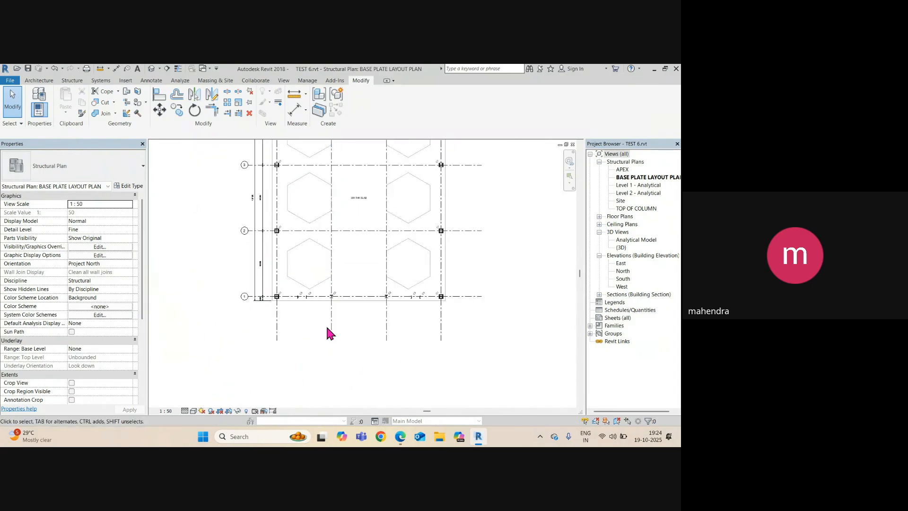
Shorten the lower ends of grid lines A to D so they stop just beyond the slab edge
{"action": "left_click", "coordinate": [330, 325]}
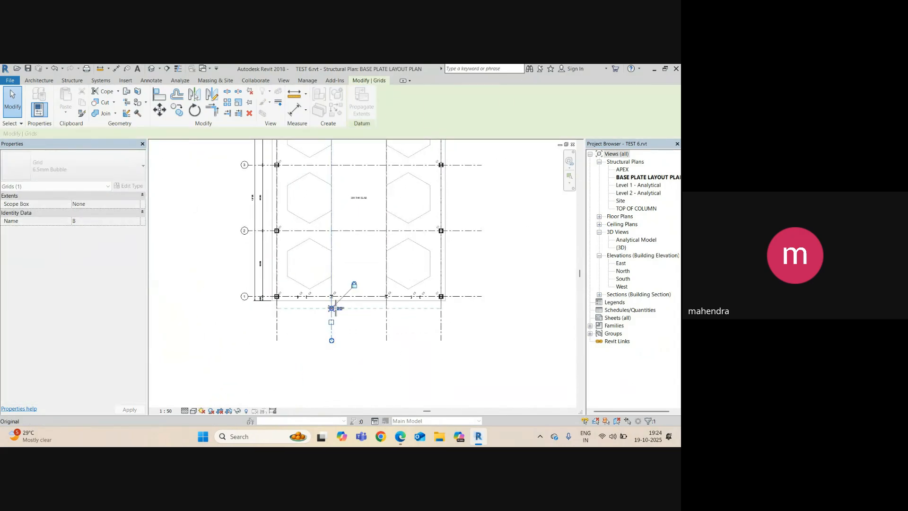
{"action": "left_click_drag", "start_coordinate": [336, 308], "coordinate": [336, 305]}
{"action": "left_click", "coordinate": [314, 339]}
{"action": "scroll", "coordinate": [288, 324], "scroll_direction": "down", "scroll_amount": 2}
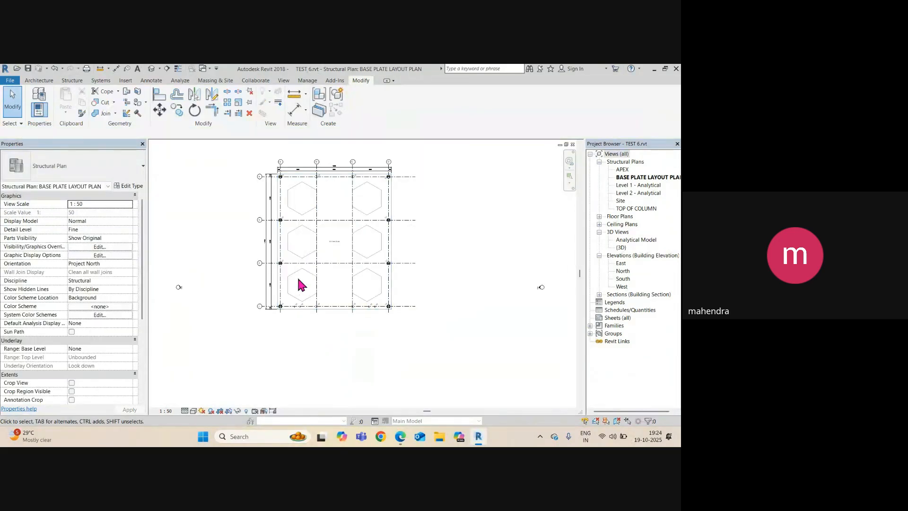
Shorten the ends of grid lines 1 to 4 opposite their bubbles to just beyond the slab edge
{"action": "scroll", "coordinate": [298, 278], "scroll_direction": "down", "scroll_amount": 3}
{"action": "middle_click_drag", "start_coordinate": [298, 278], "coordinate": [321, 267]}
{"action": "scroll", "coordinate": [382, 192], "scroll_direction": "up", "scroll_amount": 4}
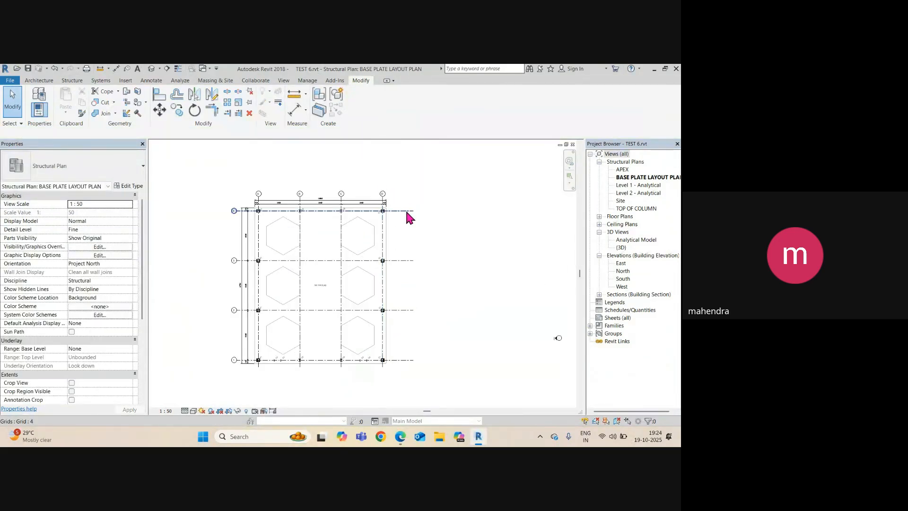
{"action": "left_click", "coordinate": [405, 210]}
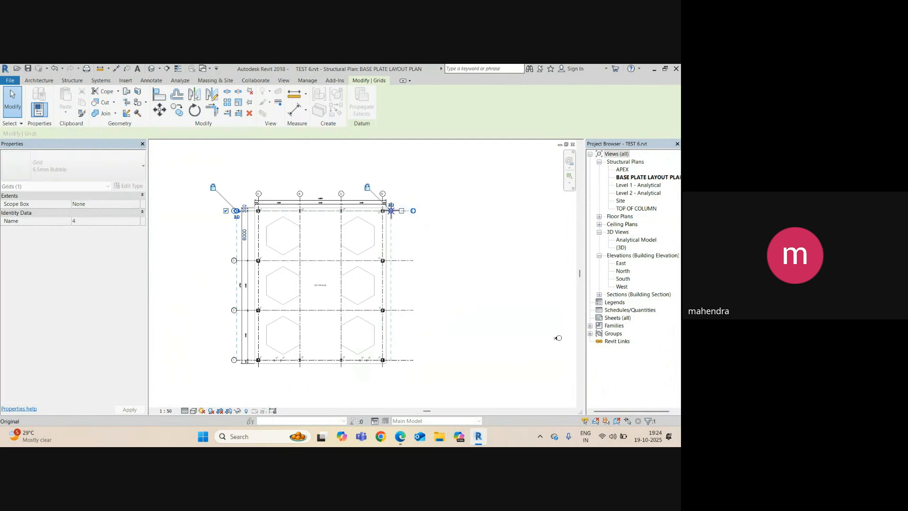
{"action": "left_click_drag", "start_coordinate": [391, 211], "coordinate": [391, 211]}
{"action": "left_click", "coordinate": [500, 274]}
{"action": "scroll", "coordinate": [474, 294], "scroll_direction": "down", "scroll_amount": 3}
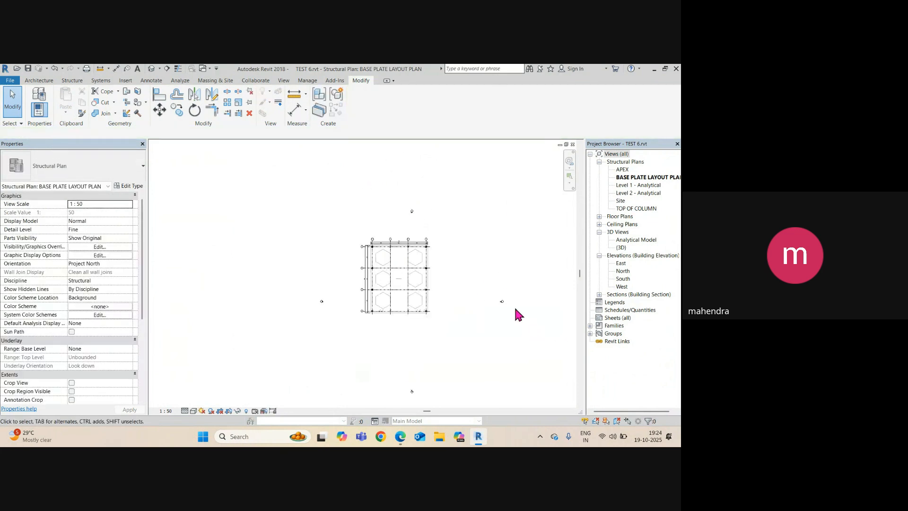
Select the elevation marker beside grid D and hide its category in the base plate layout plan
{"action": "left_click_drag", "start_coordinate": [486, 273], "coordinate": [520, 327]}
{"action": "scroll", "coordinate": [520, 326], "scroll_direction": "up", "scroll_amount": 3}
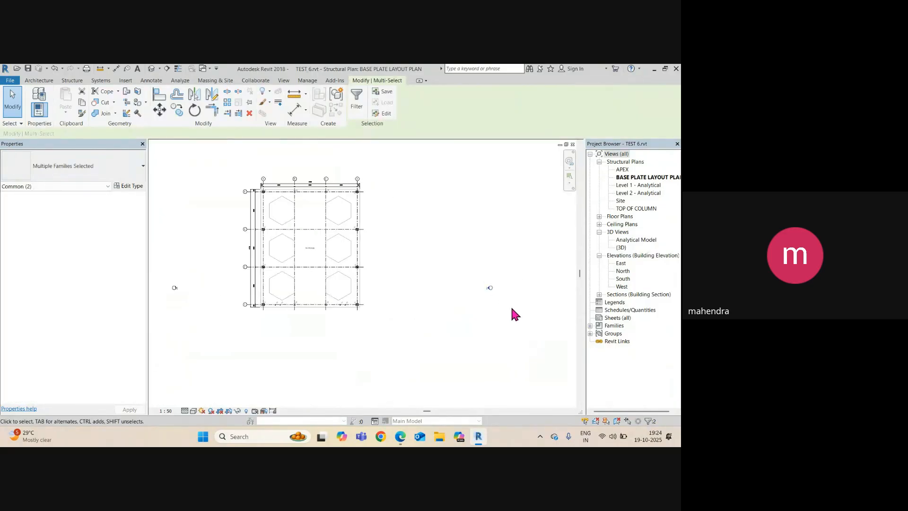
{"action": "key", "text": "Escape"}
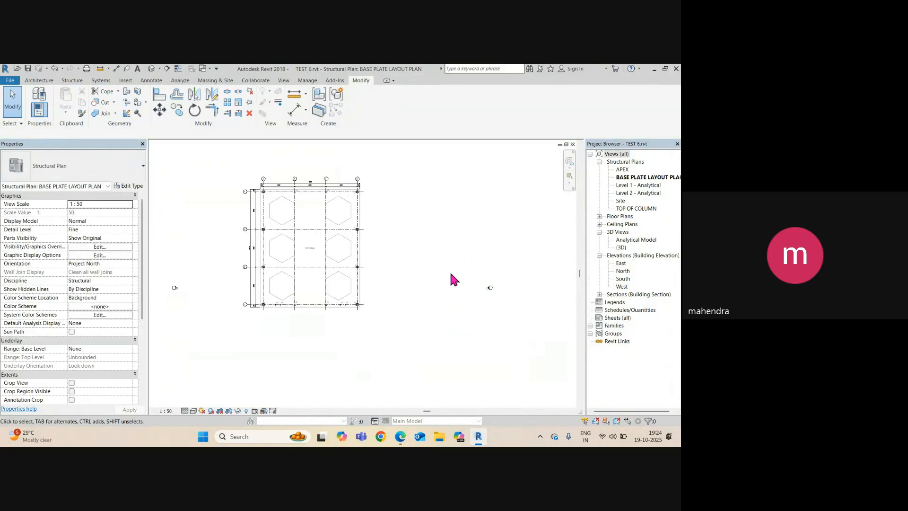
{"action": "left_click_drag", "start_coordinate": [462, 258], "coordinate": [517, 310]}
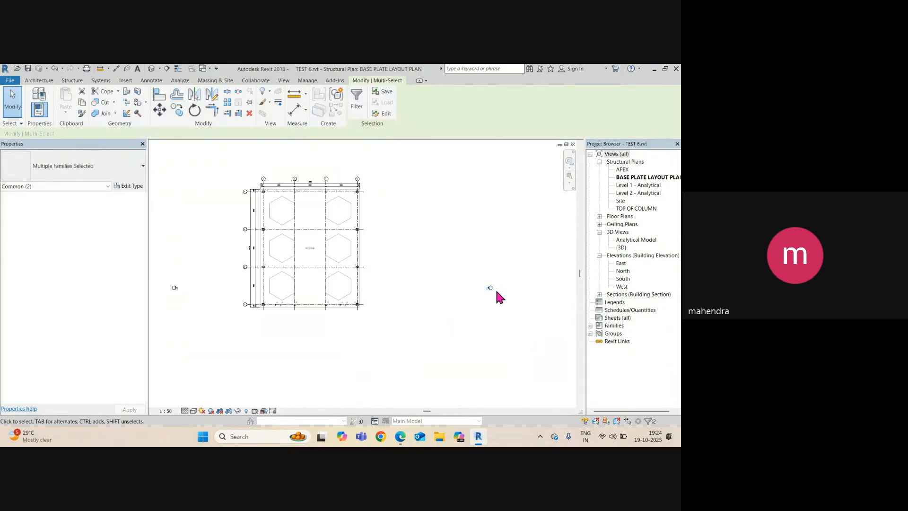
{"action": "right_click", "coordinate": [495, 288]}
{"action": "mouse_move", "coordinate": [587, 140]}
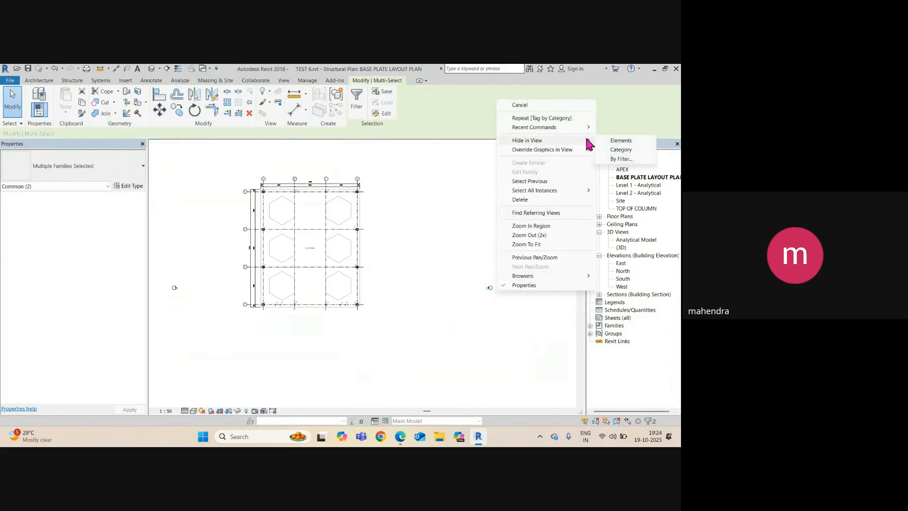
{"action": "left_click", "coordinate": [619, 149]}
{"action": "scroll", "coordinate": [473, 340], "scroll_direction": "up", "scroll_amount": 2}
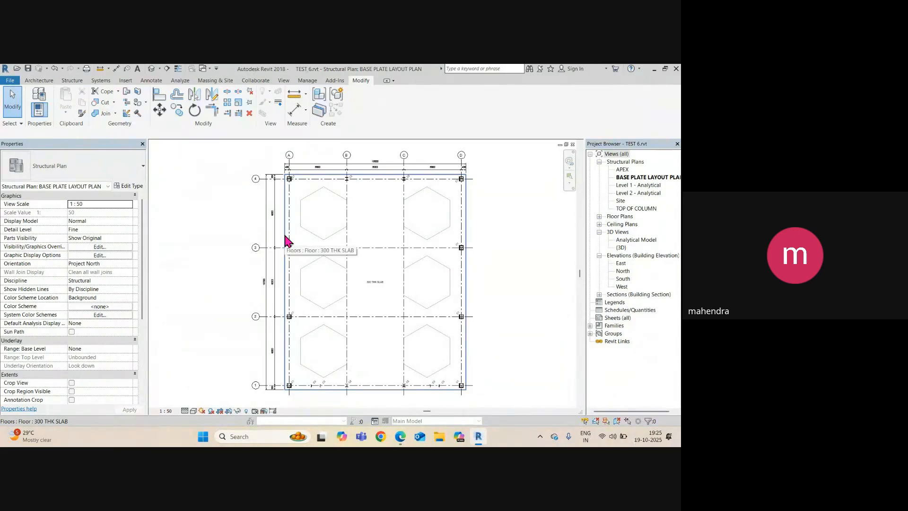
Create a new sheet using the A1 metric title block
{"action": "left_click", "coordinate": [614, 319]}
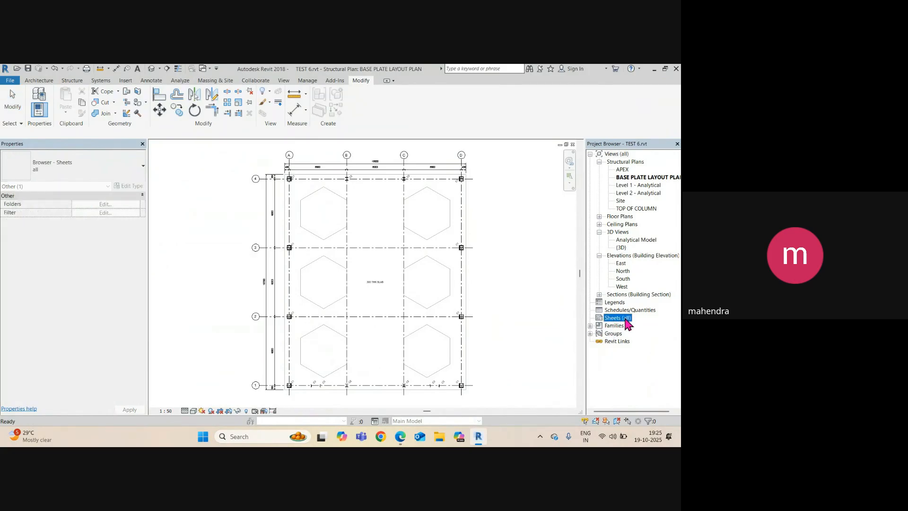
{"action": "right_click", "coordinate": [625, 319]}
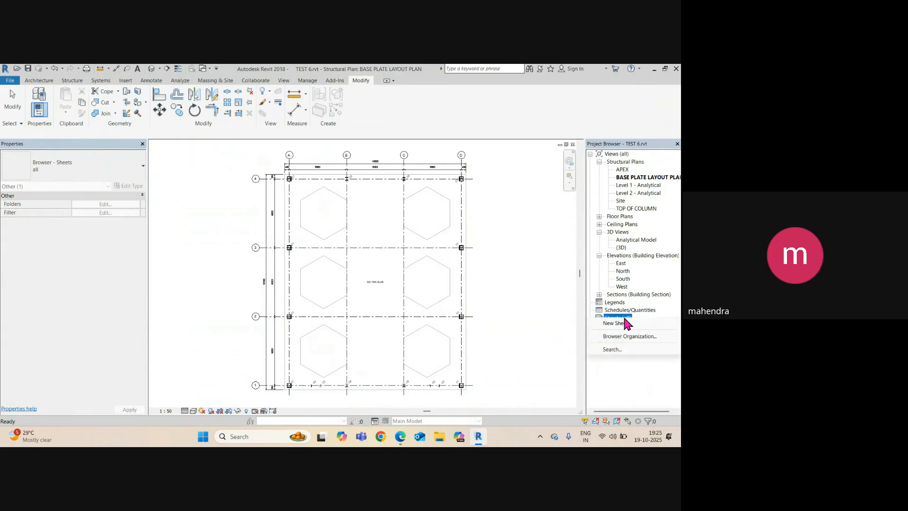
{"action": "left_click", "coordinate": [615, 324]}
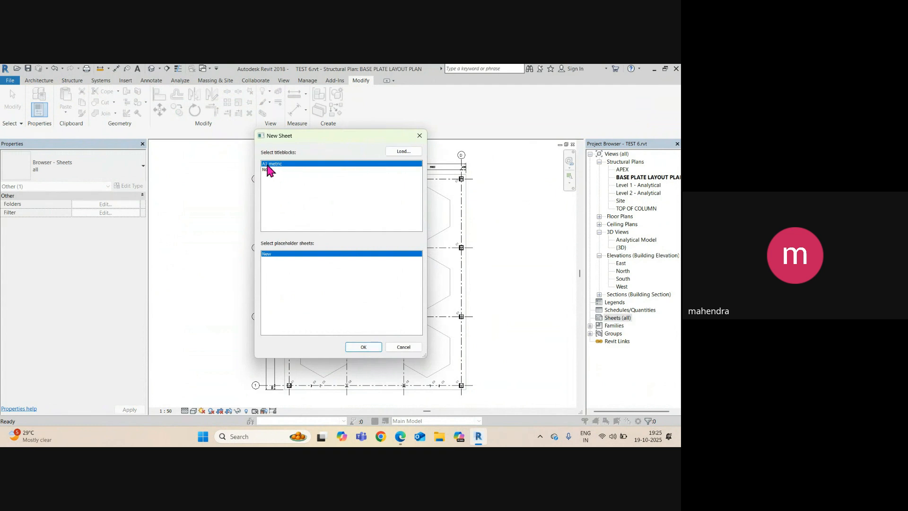
{"action": "left_click", "coordinate": [364, 347]}
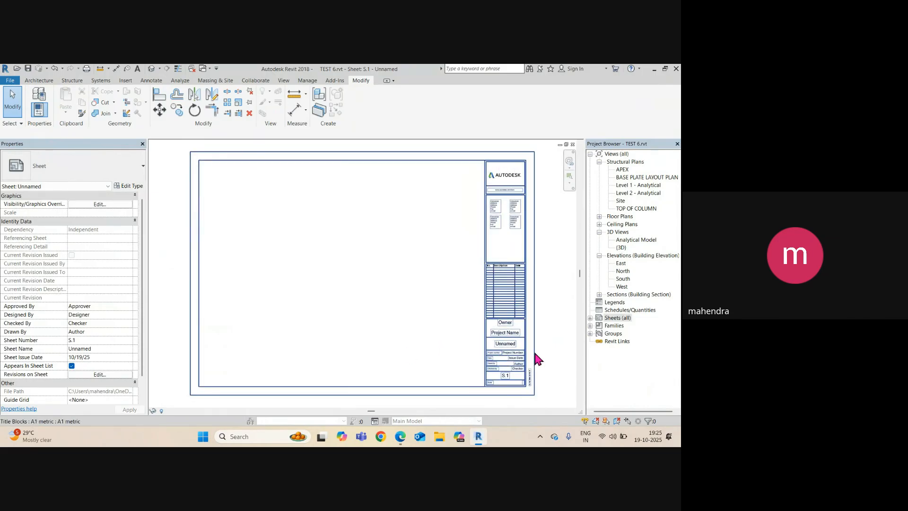
Set the title block's owner to XYZ and its project name to ABC
{"action": "scroll", "coordinate": [533, 349], "scroll_direction": "up", "scroll_amount": 6}
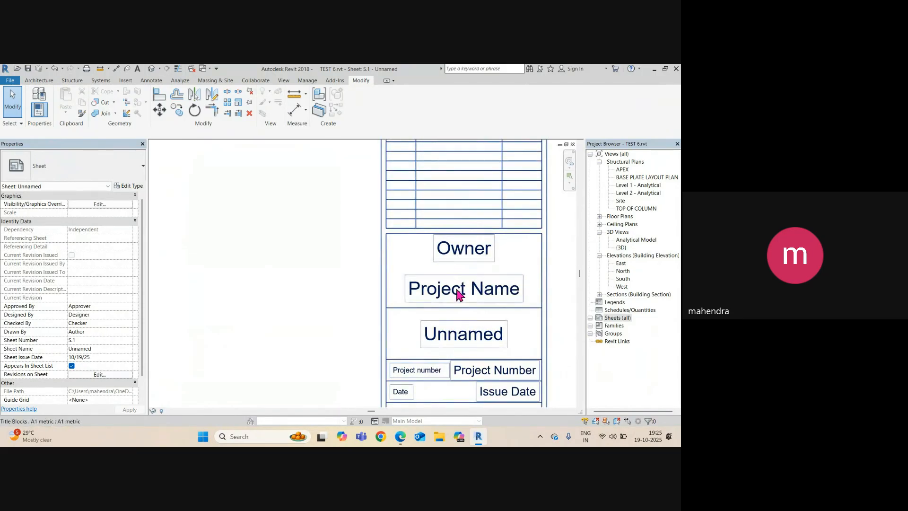
{"action": "left_click", "coordinate": [452, 258]}
{"action": "left_click", "coordinate": [458, 251]}
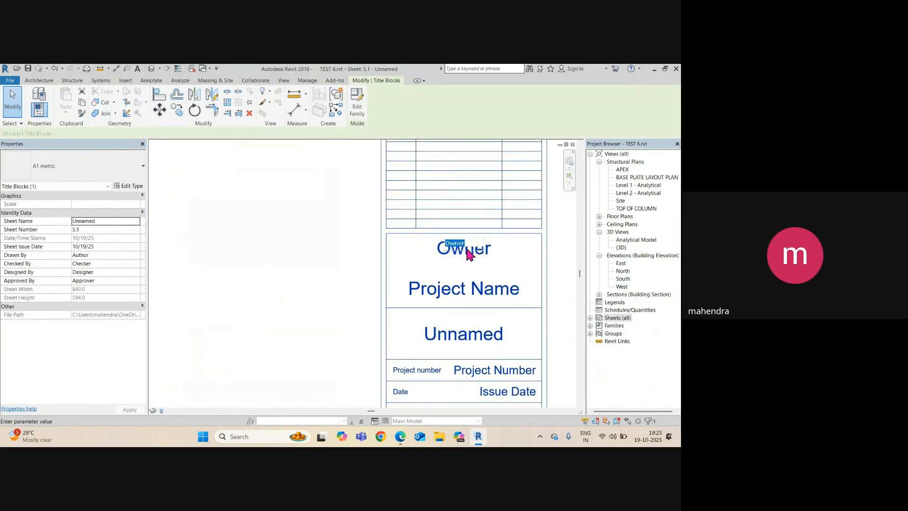
{"action": "type", "text": "XYZ"}
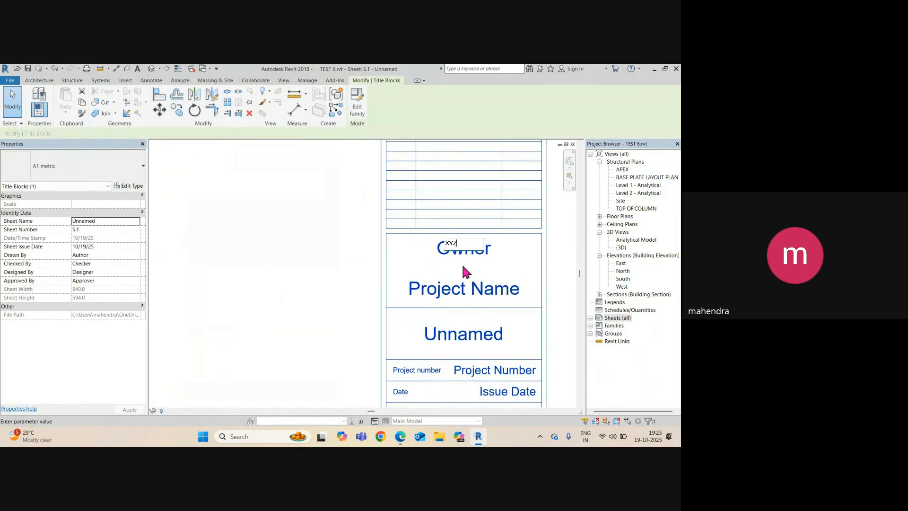
{"action": "left_click", "coordinate": [463, 265]}
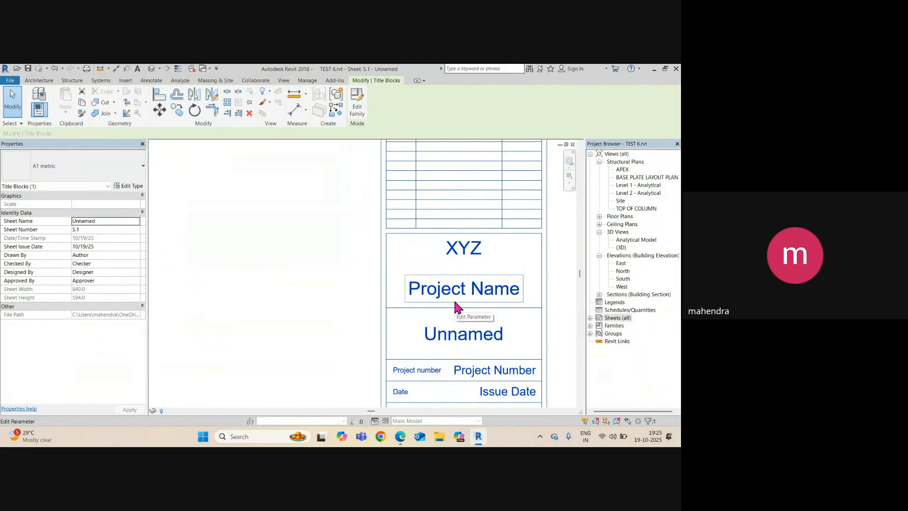
{"action": "scroll", "coordinate": [493, 336], "scroll_direction": "down", "scroll_amount": 1}
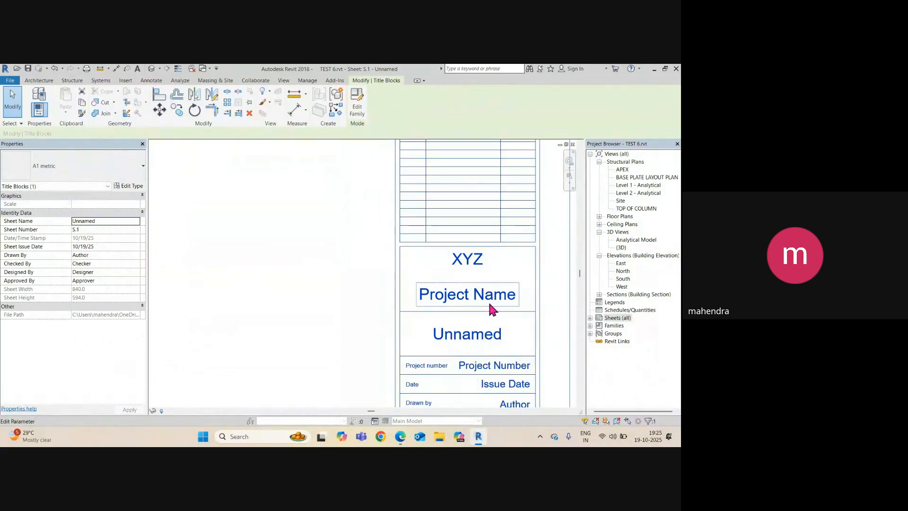
{"action": "left_click", "coordinate": [487, 301]}
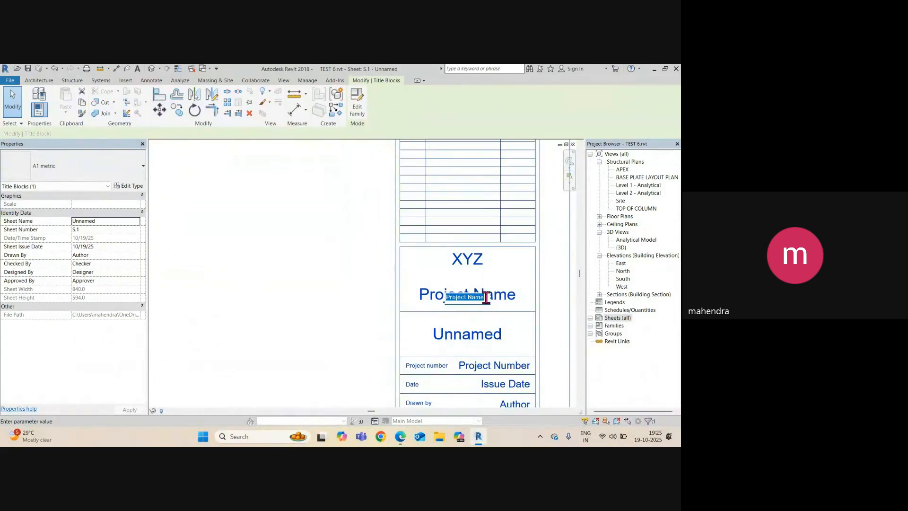
{"action": "type", "text": "ABC"}
{"action": "left_click", "coordinate": [461, 336]}
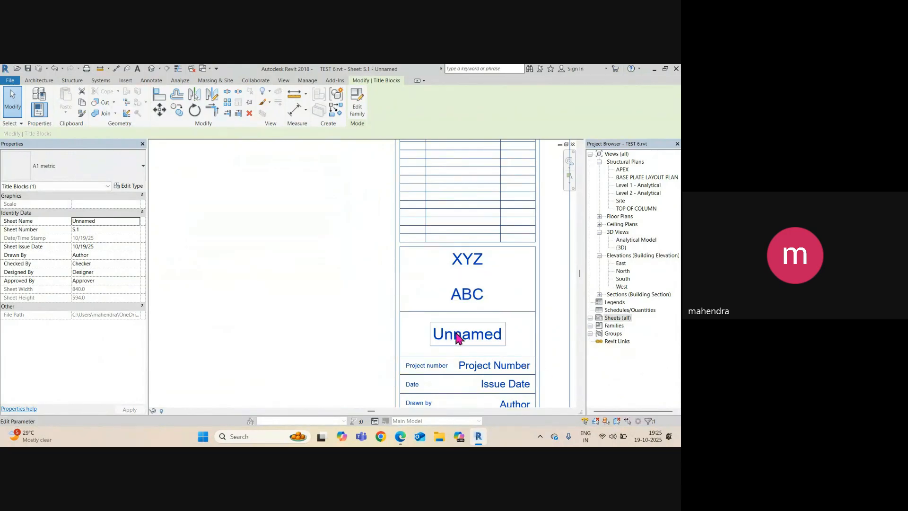
Set the sheet name in the title block to COLOUMN BASE PLATE LAYOUT PLAN
{"action": "left_click", "coordinate": [456, 337]}
{"action": "scroll", "coordinate": [457, 336], "scroll_direction": "down", "scroll_amount": 2}
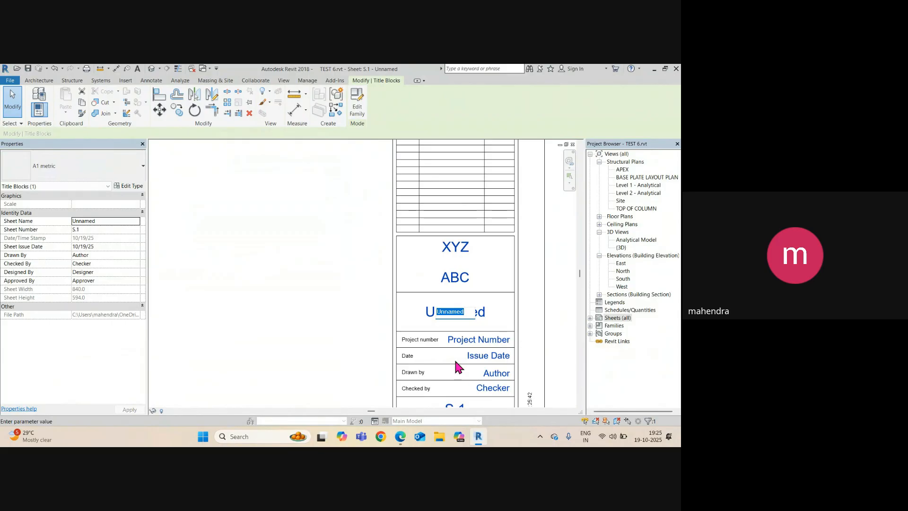
{"action": "type", "text": "COLOUMN BASE PLATE LAYOUT P"}
{"action": "type", "text": "LAN"}
{"action": "left_click", "coordinate": [220, 358]}
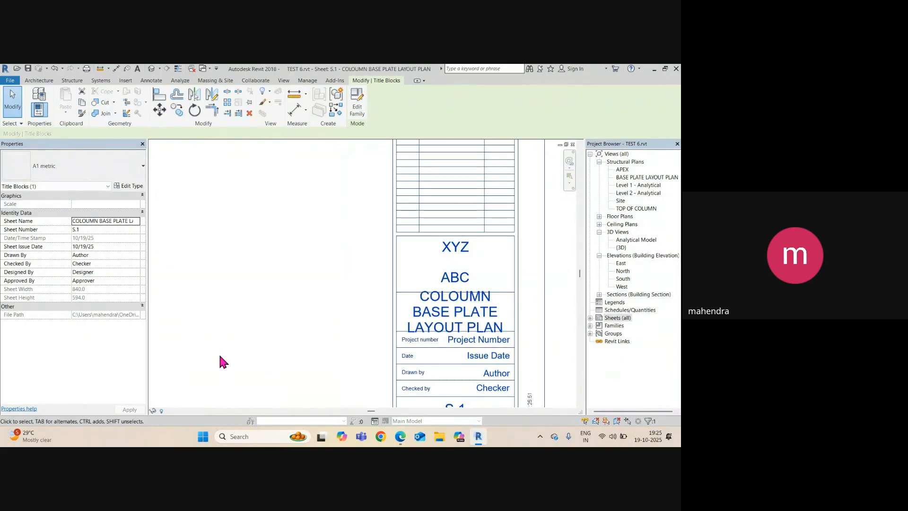
Shorten the sheet name in the title block to COLOUMN BASE PLATE L PLAN
{"action": "scroll", "coordinate": [385, 275], "scroll_direction": "up", "scroll_amount": 4}
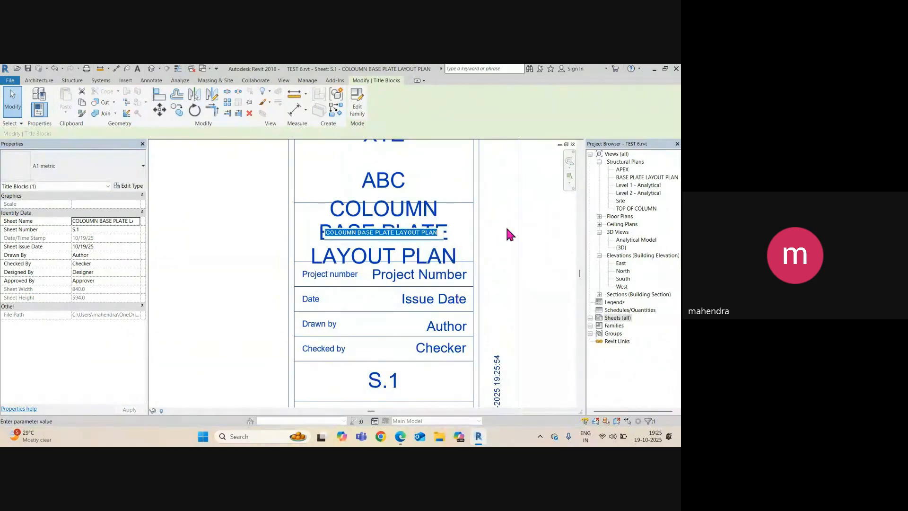
{"action": "left_click", "coordinate": [362, 235]}
{"action": "left_click_drag", "start_coordinate": [398, 233], "coordinate": [416, 233]}
{"action": "key", "text": "BackSpace"}
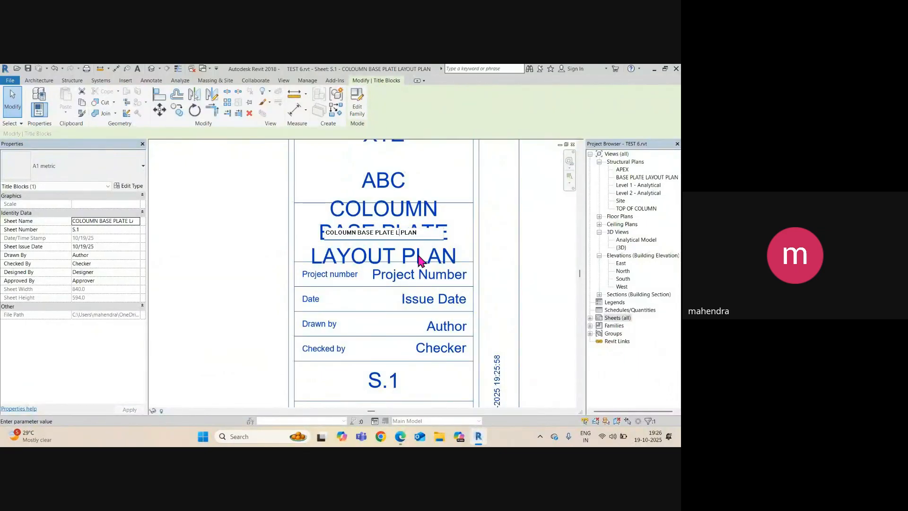
{"action": "key", "text": "Return"}
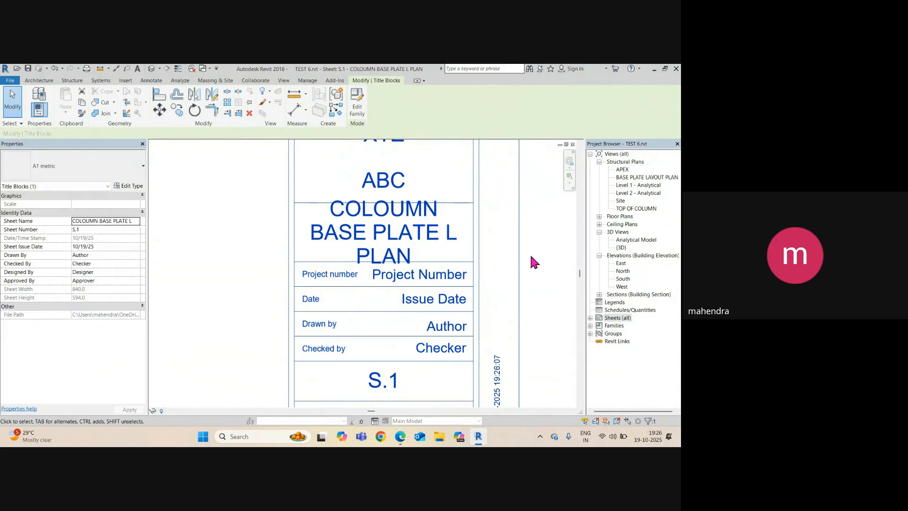
Remove the stray L from the sheet name so it reads COLOUMN BASE PLATE PLAN
{"action": "scroll", "coordinate": [462, 259], "scroll_direction": "down", "scroll_amount": 3}
{"action": "scroll", "coordinate": [446, 246], "scroll_direction": "up", "scroll_amount": 2}
{"action": "left_click", "coordinate": [446, 246]}
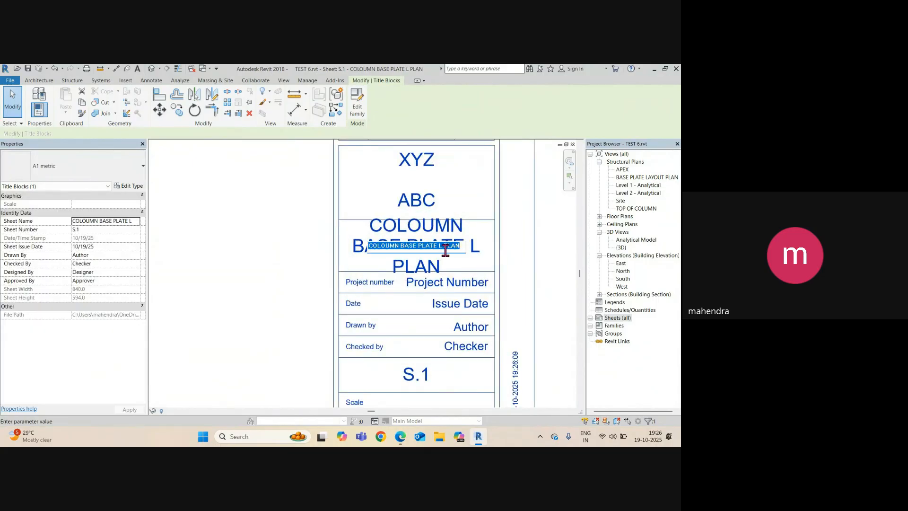
{"action": "left_click", "coordinate": [464, 237]}
{"action": "left_click", "coordinate": [443, 247]}
{"action": "double_click", "coordinate": [441, 245]}
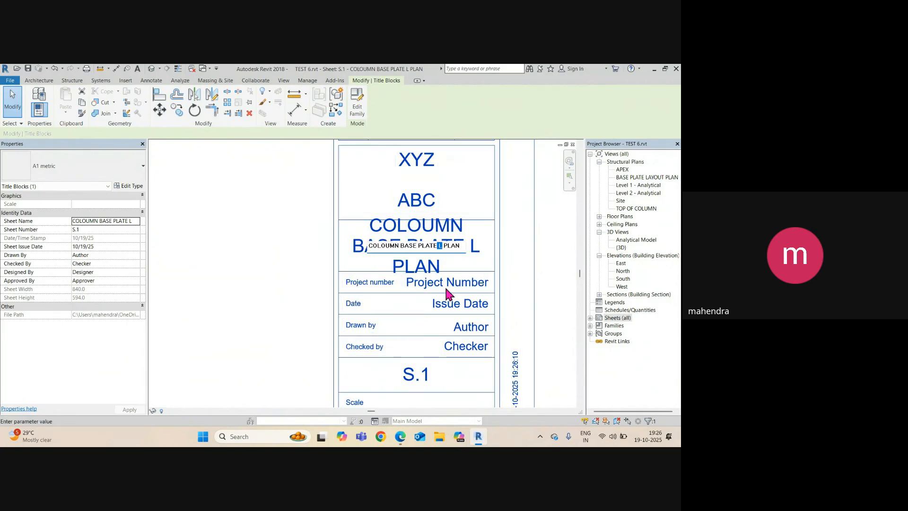
{"action": "key", "text": "Delete"}
{"action": "left_click", "coordinate": [511, 267]}
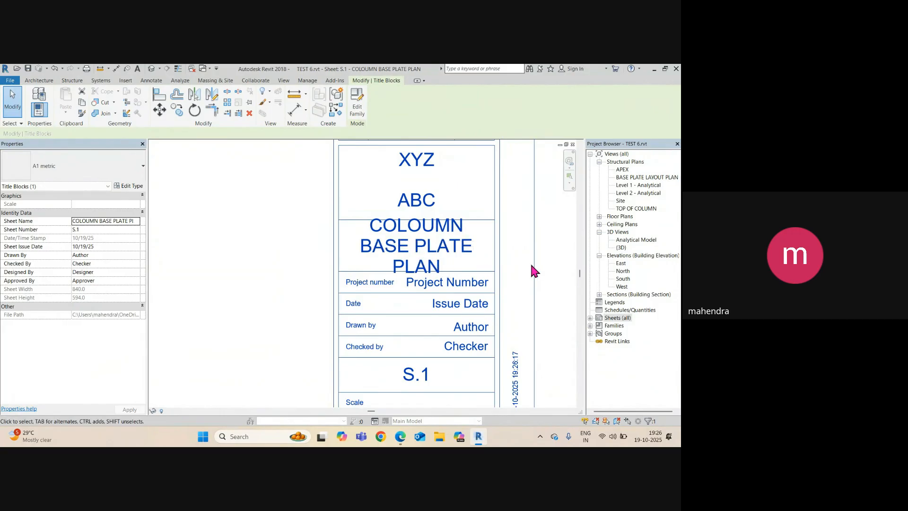
{"action": "scroll", "coordinate": [439, 298], "scroll_direction": "down", "scroll_amount": 3}
{"action": "scroll", "coordinate": [379, 267], "scroll_direction": "up", "scroll_amount": 5}
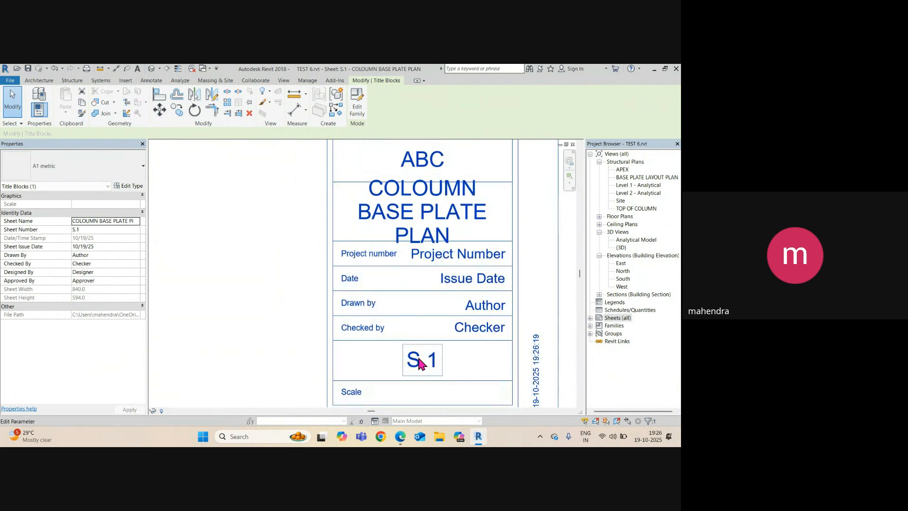
{"action": "scroll", "coordinate": [446, 349], "scroll_direction": "down", "scroll_amount": 3}
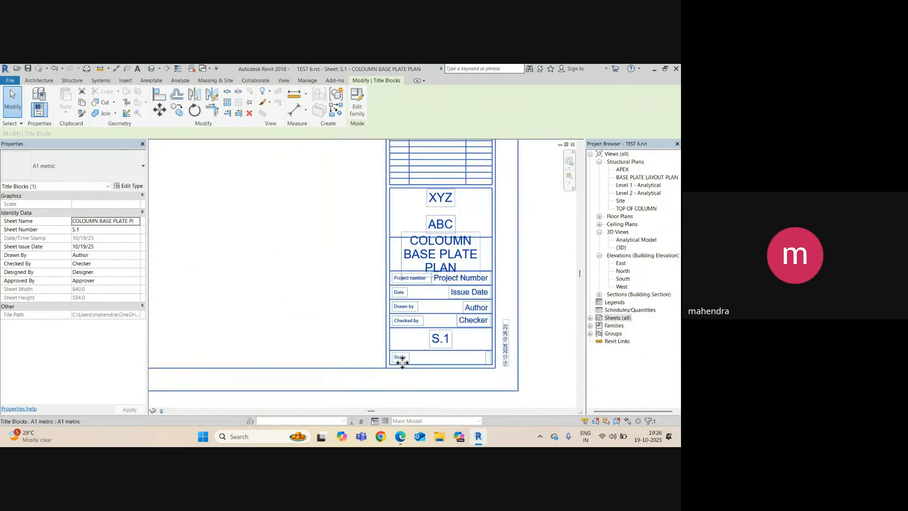
Examine the title block's scale field and the sheet as a whole, and list the project's sheets
{"action": "scroll", "coordinate": [404, 359], "scroll_direction": "up", "scroll_amount": 4}
{"action": "key", "text": "Escape"}
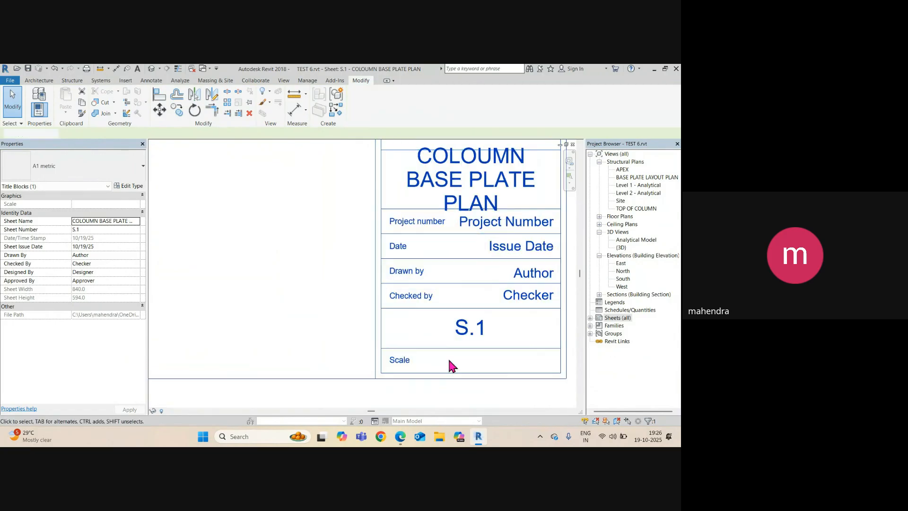
{"action": "left_click", "coordinate": [415, 377]}
{"action": "scroll", "coordinate": [417, 362], "scroll_direction": "down", "scroll_amount": 5}
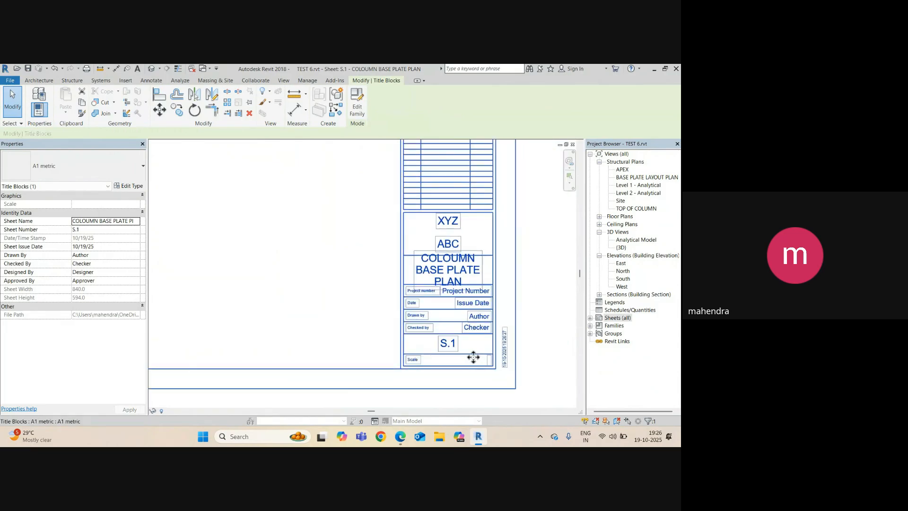
{"action": "middle_click", "coordinate": [388, 331]}
{"action": "middle_click", "coordinate": [388, 331]}
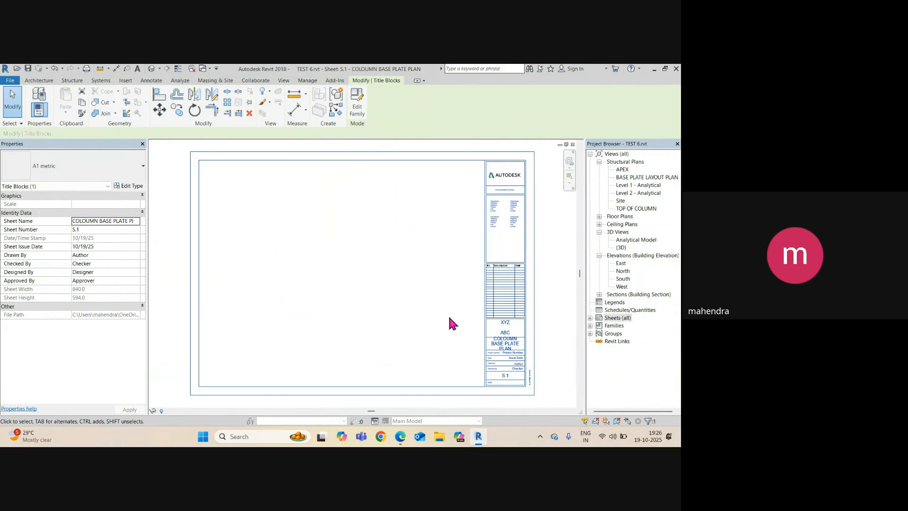
{"action": "left_click", "coordinate": [591, 318]}
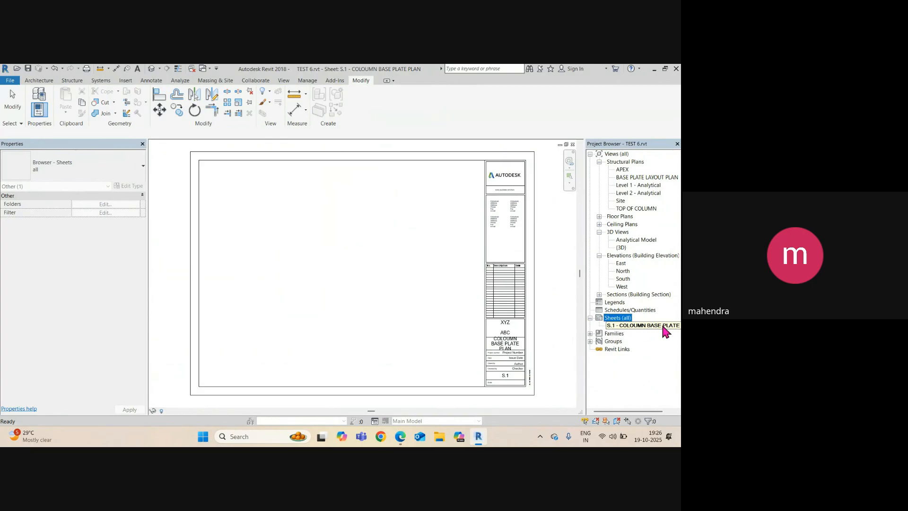
Remove the word COLOUMN from the sheet name in the title block so it reads BASE PLATE PLAN
{"action": "scroll", "coordinate": [507, 350], "scroll_direction": "up", "scroll_amount": 5}
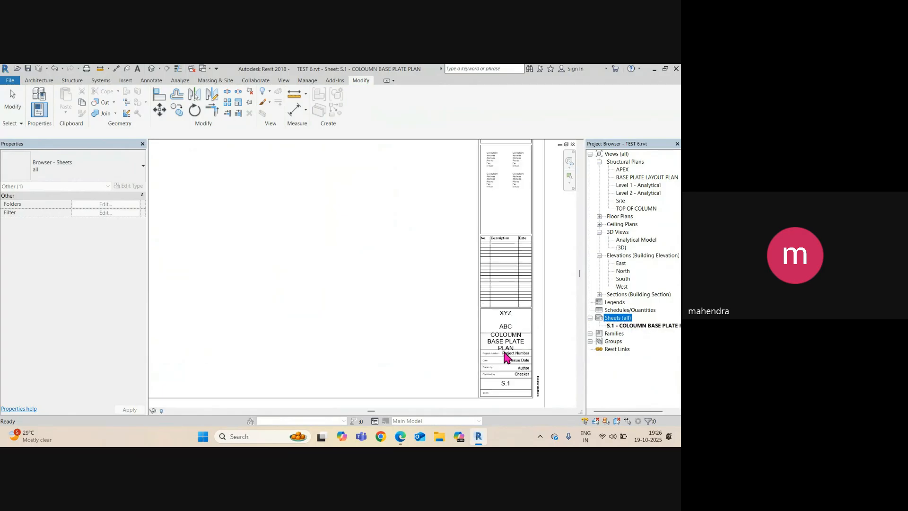
{"action": "left_click", "coordinate": [517, 349]}
{"action": "left_click", "coordinate": [495, 331]}
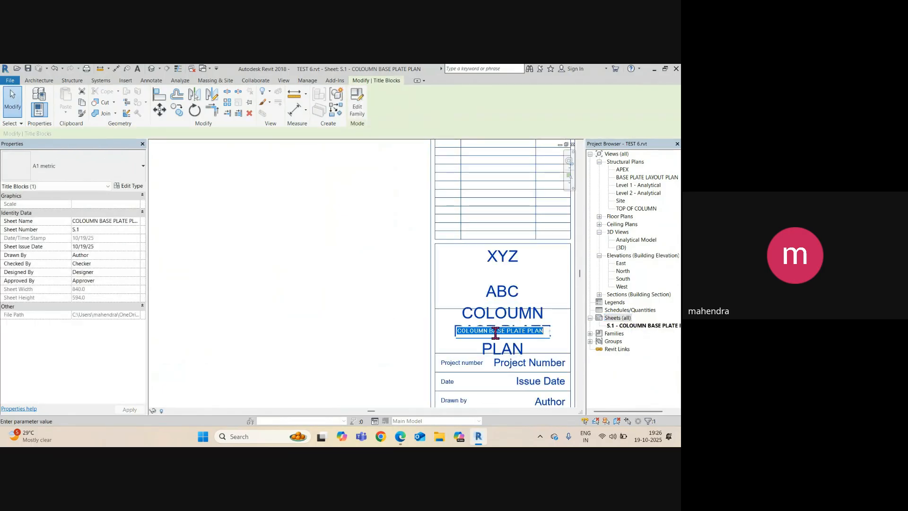
{"action": "double_click", "coordinate": [490, 334]}
{"action": "key", "text": "Delete"}
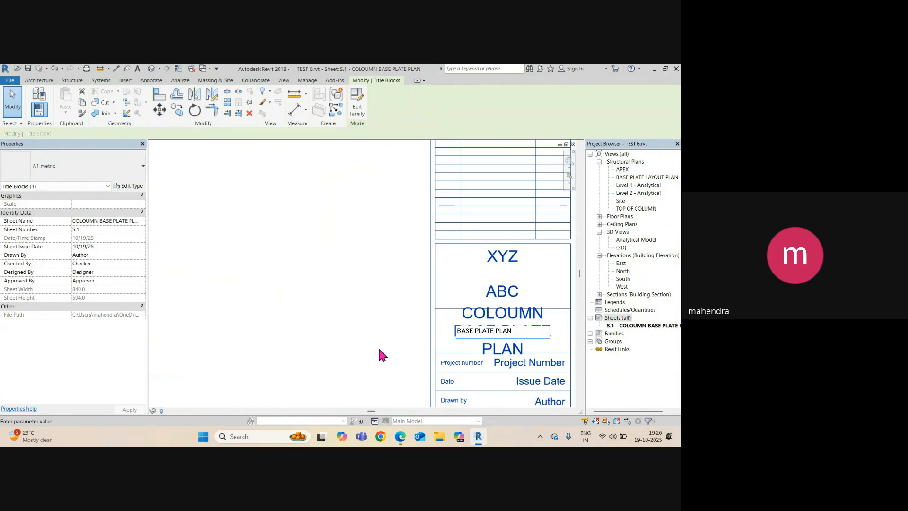
{"action": "left_click", "coordinate": [362, 326]}
{"action": "left_click", "coordinate": [360, 326]}
{"action": "scroll", "coordinate": [346, 320], "scroll_direction": "down", "scroll_amount": 5}
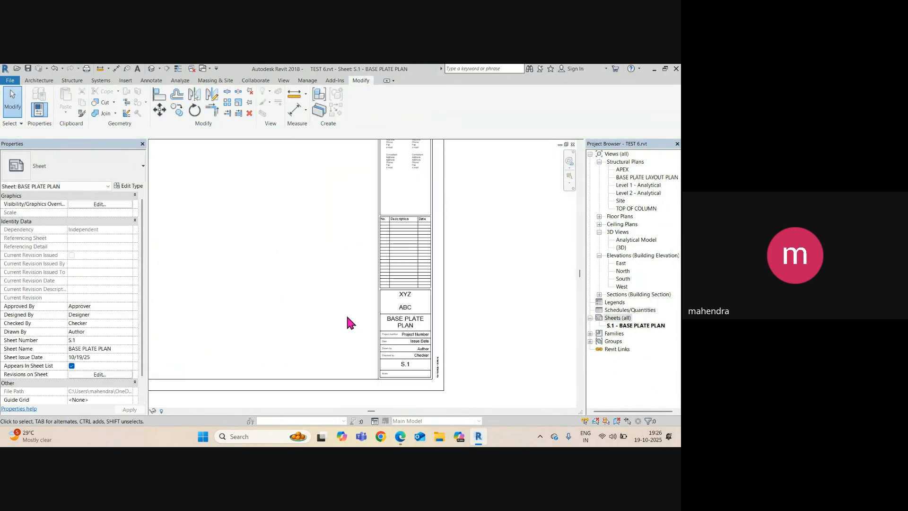
Place the BASE PLATE LAYOUT PLAN structural plan in the left part of sheet S.1's drawing area
{"action": "left_click", "coordinate": [642, 177]}
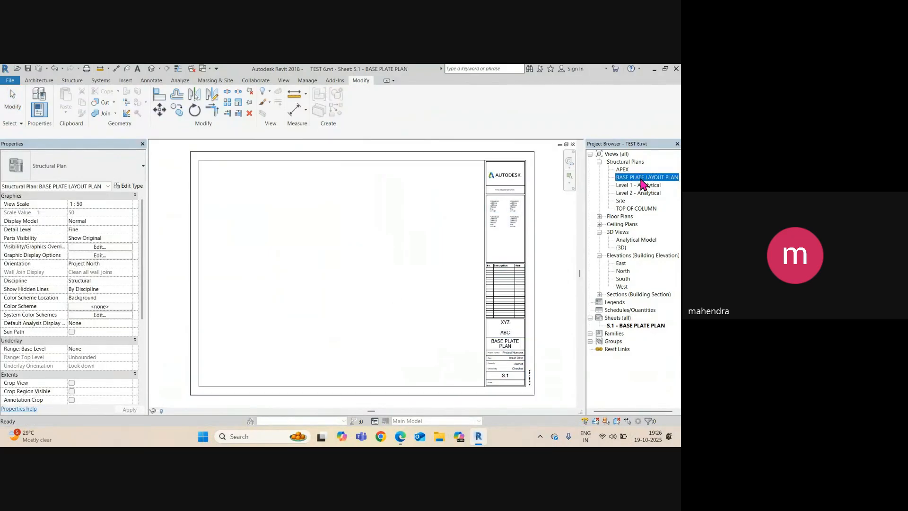
{"action": "left_click_drag", "start_coordinate": [642, 177], "coordinate": [258, 278]}
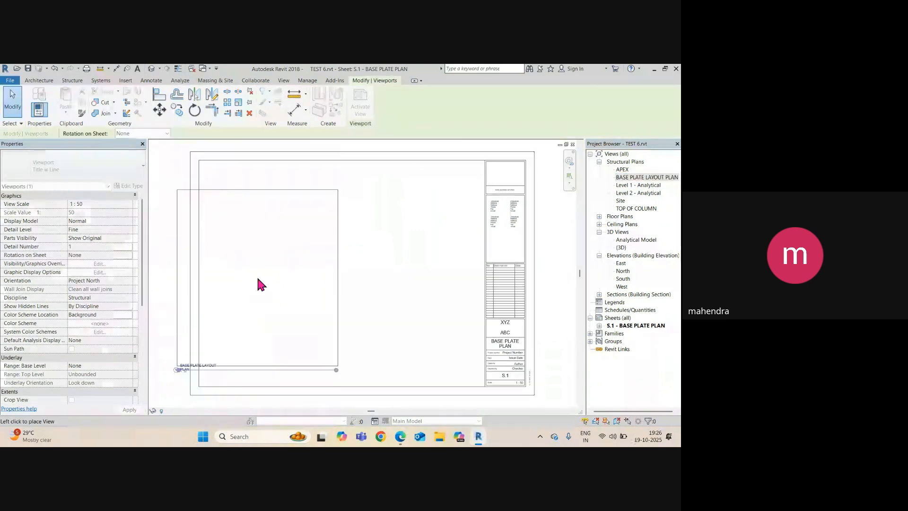
{"action": "left_click", "coordinate": [291, 258]}
Adjust the viewport title's line and move the title to the middle beneath the plan, extending its line past the title text
{"action": "middle_click_drag", "start_coordinate": [344, 342], "coordinate": [373, 316]}
{"action": "scroll", "coordinate": [363, 333], "scroll_direction": "up", "scroll_amount": 3}
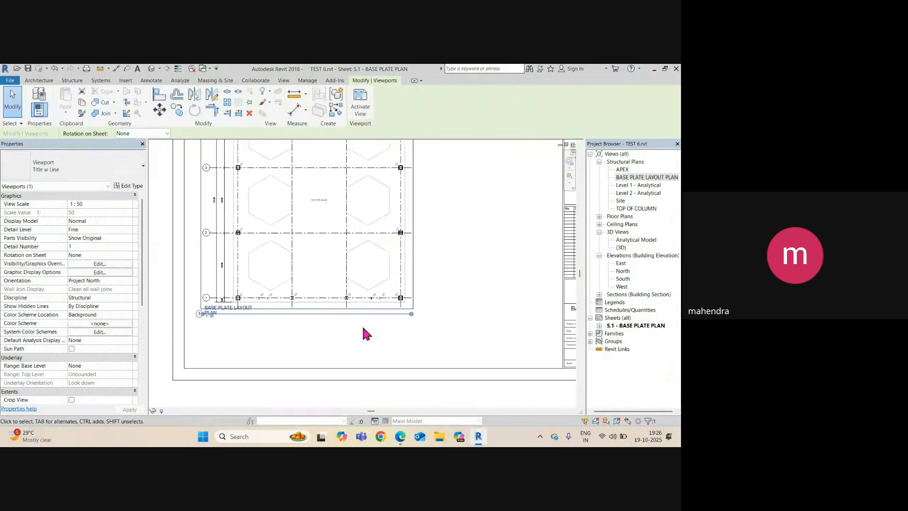
{"action": "left_click_drag", "start_coordinate": [418, 311], "coordinate": [294, 325]}
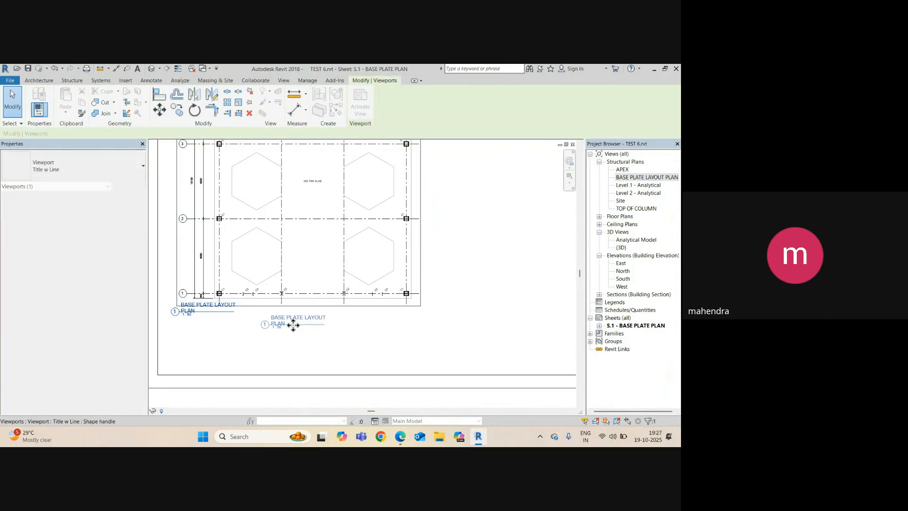
{"action": "scroll", "coordinate": [319, 328], "scroll_direction": "up", "scroll_amount": 3}
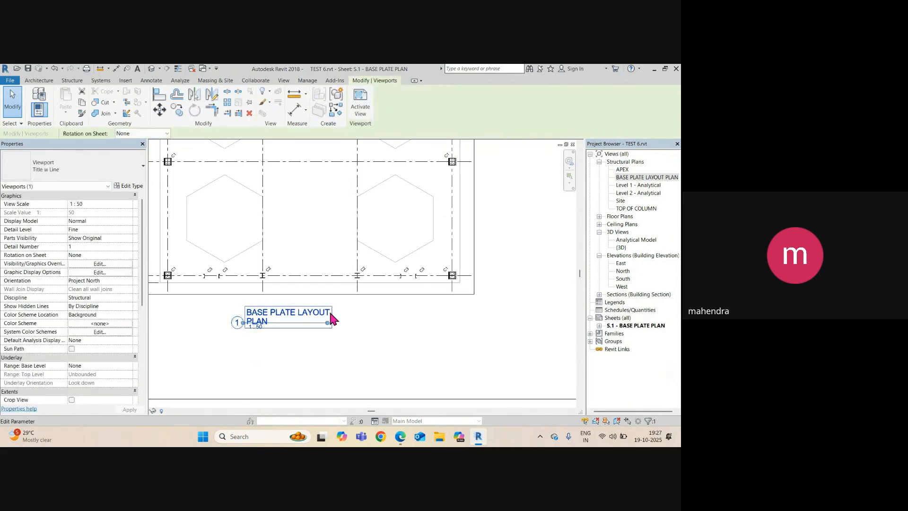
{"action": "left_click_drag", "start_coordinate": [330, 322], "coordinate": [381, 323]}
{"action": "key", "text": "Escape"}
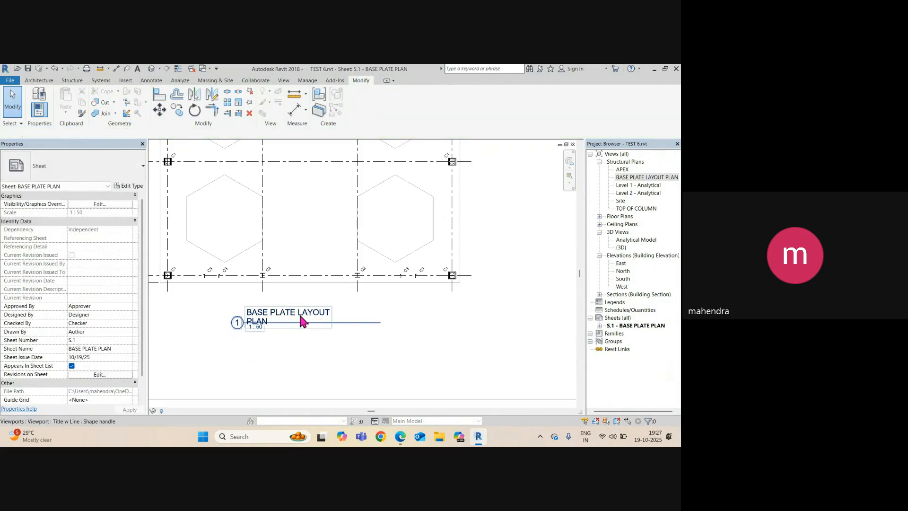
{"action": "left_click", "coordinate": [293, 320]}
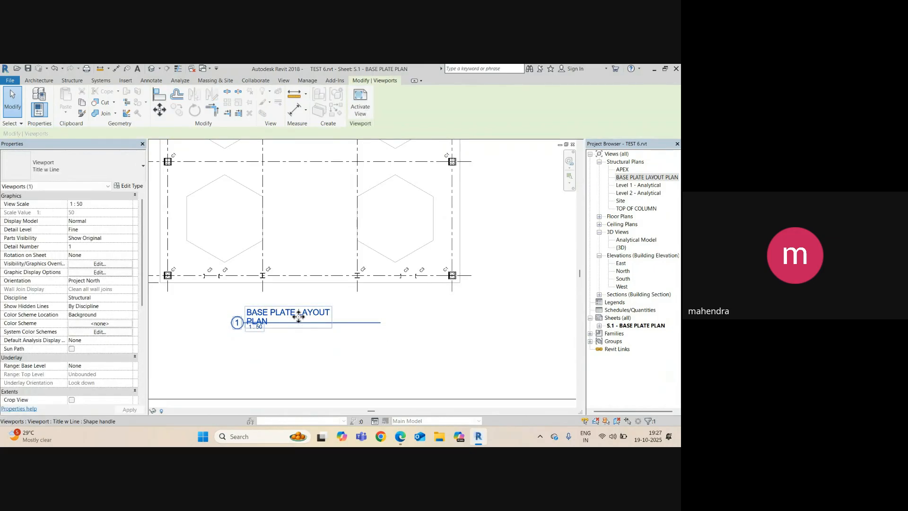
{"action": "key", "text": "Escape"}
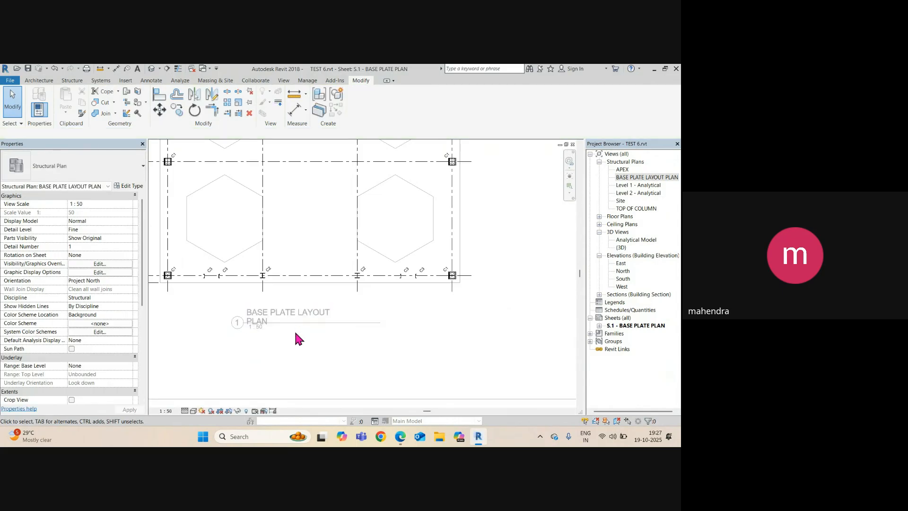
Change the base plate plan's viewport type to No Title and check the sheet's title block
{"action": "scroll", "coordinate": [299, 356], "scroll_direction": "down", "scroll_amount": 3}
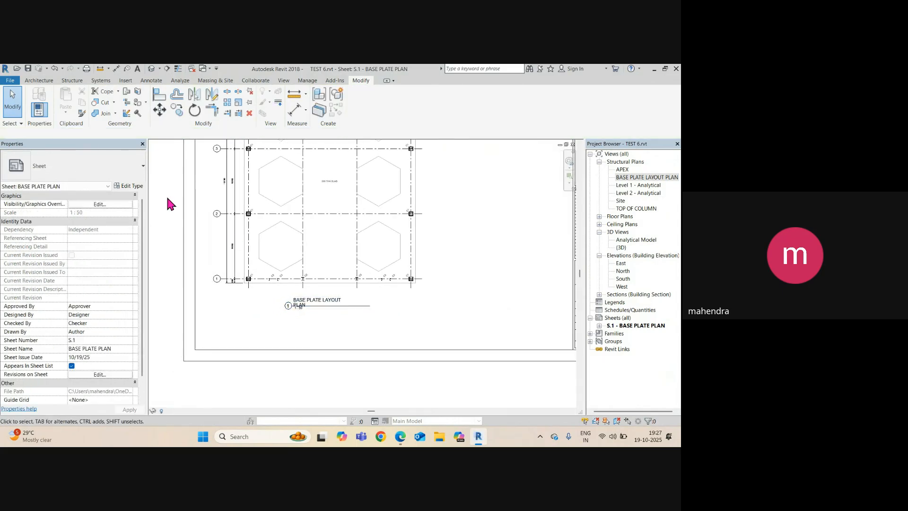
{"action": "left_click", "coordinate": [396, 261]}
{"action": "left_click", "coordinate": [103, 151]}
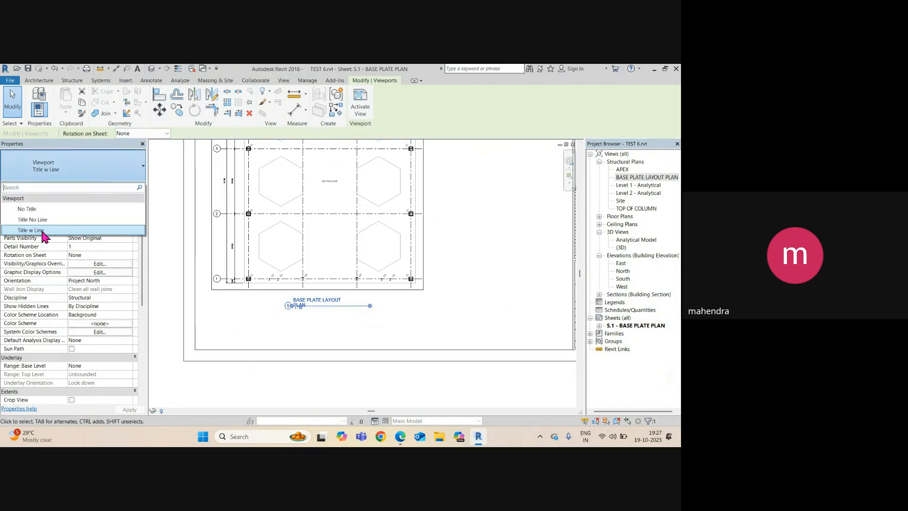
{"action": "left_click", "coordinate": [314, 320]}
{"action": "scroll", "coordinate": [327, 320], "scroll_direction": "up", "scroll_amount": 3}
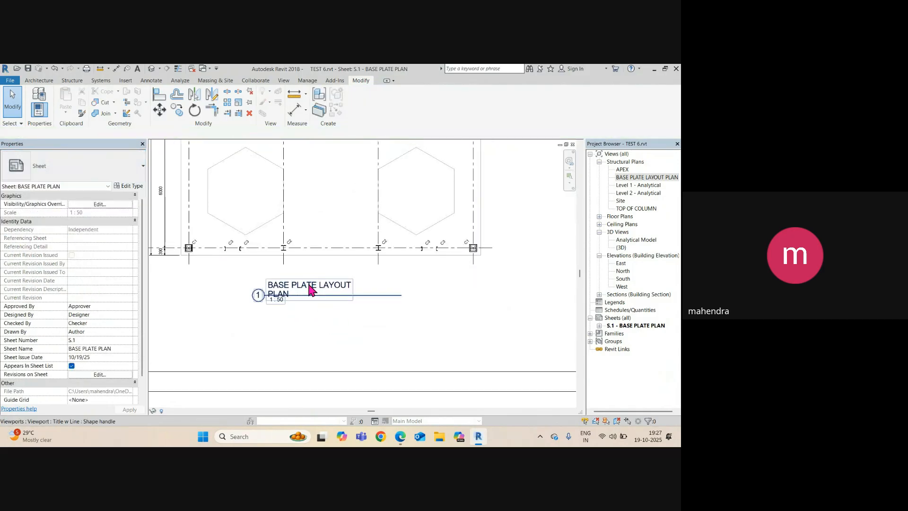
{"action": "left_click", "coordinate": [310, 288]}
{"action": "left_click", "coordinate": [55, 169]}
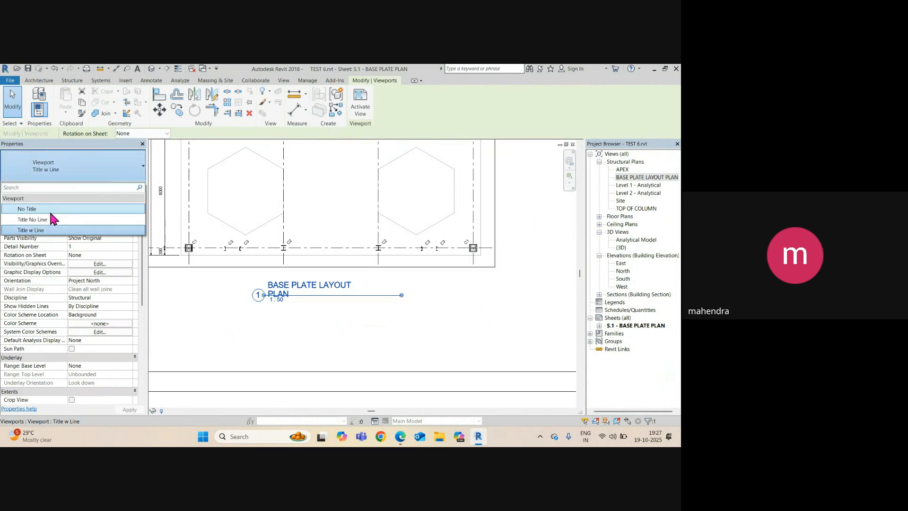
{"action": "left_click", "coordinate": [55, 207]}
{"action": "scroll", "coordinate": [233, 260], "scroll_direction": "down", "scroll_amount": 5}
{"action": "scroll", "coordinate": [381, 257], "scroll_direction": "up", "scroll_amount": 5}
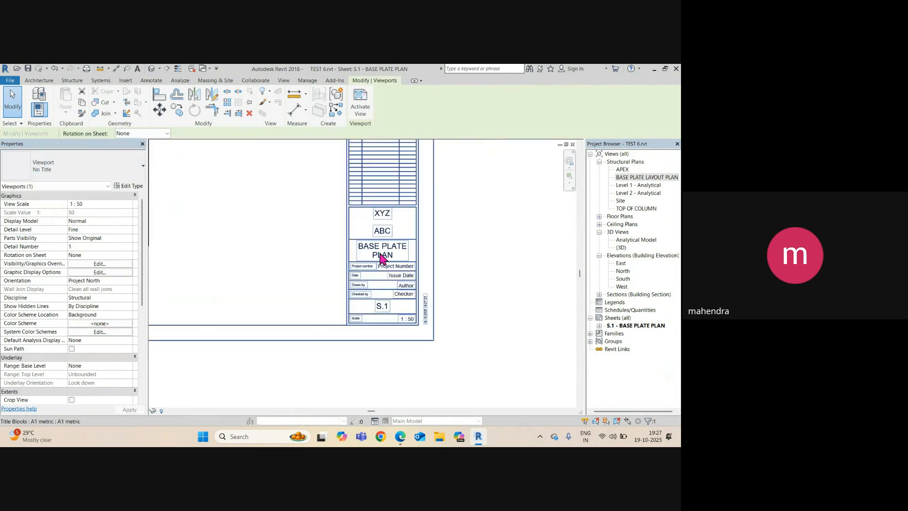
Reposition the base plate plan viewport within the left half of the sheet's drawing area, clear of the border
{"action": "scroll", "coordinate": [319, 258], "scroll_direction": "down", "scroll_amount": 3}
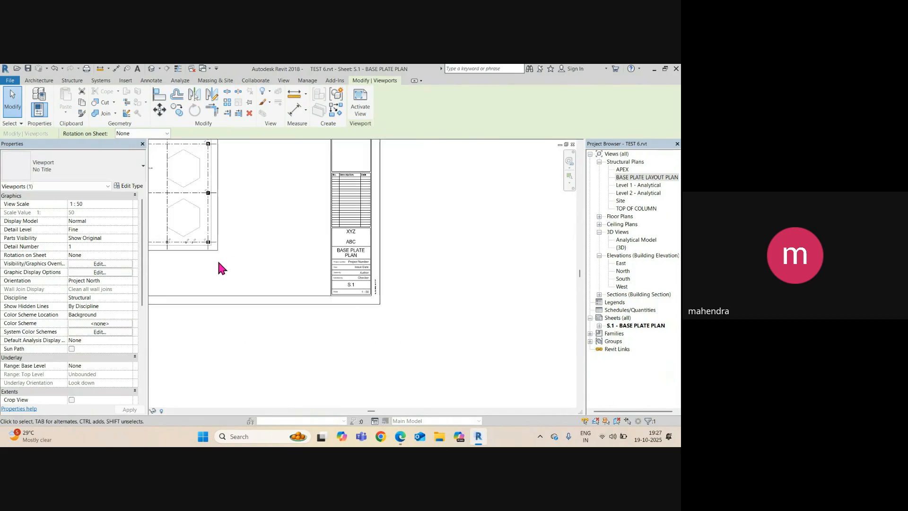
{"action": "middle_click_drag", "start_coordinate": [218, 260], "coordinate": [369, 287]}
{"action": "scroll", "coordinate": [369, 288], "scroll_direction": "down", "scroll_amount": 3}
{"action": "left_click_drag", "start_coordinate": [339, 265], "coordinate": [346, 272]}
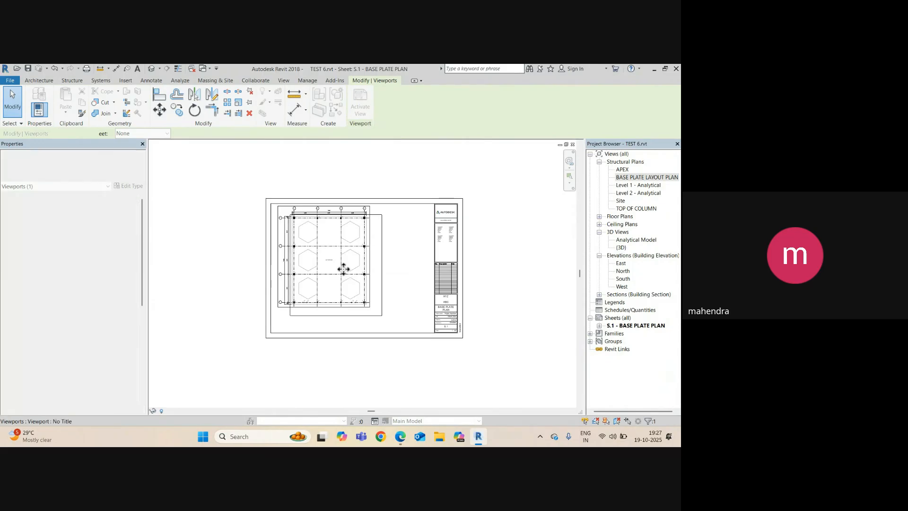
{"action": "scroll", "coordinate": [336, 250], "scroll_direction": "up", "scroll_amount": 3}
{"action": "scroll", "coordinate": [335, 246], "scroll_direction": "up", "scroll_amount": 1}
{"action": "middle_click_drag", "start_coordinate": [327, 248], "coordinate": [308, 258]}
{"action": "scroll", "coordinate": [213, 248], "scroll_direction": "down", "scroll_amount": 4}
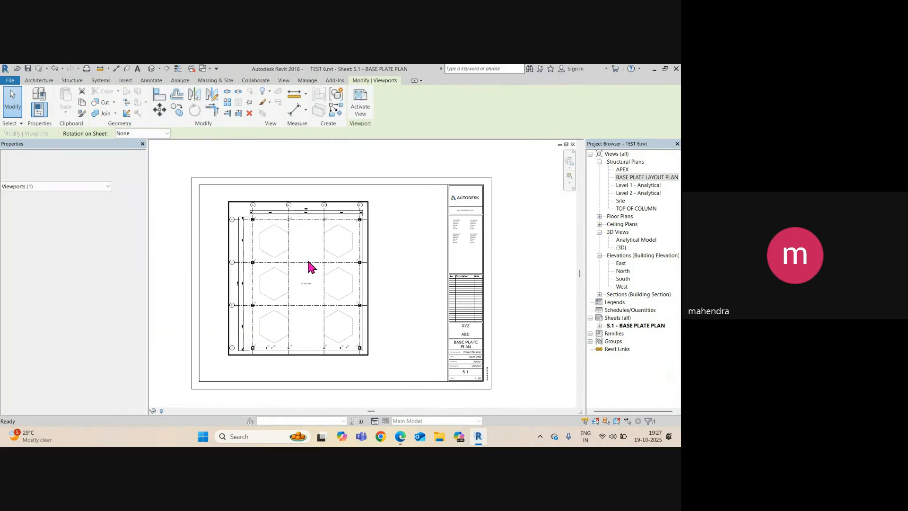
{"action": "left_click_drag", "start_coordinate": [306, 273], "coordinate": [290, 271]}
{"action": "scroll", "coordinate": [286, 246], "scroll_direction": "up", "scroll_amount": 3}
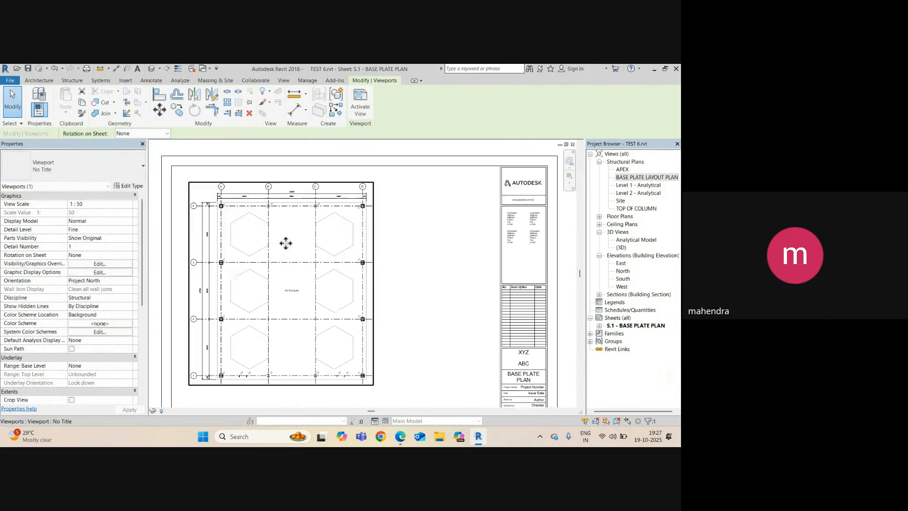
{"action": "scroll", "coordinate": [297, 254], "scroll_direction": "down", "scroll_amount": 4}
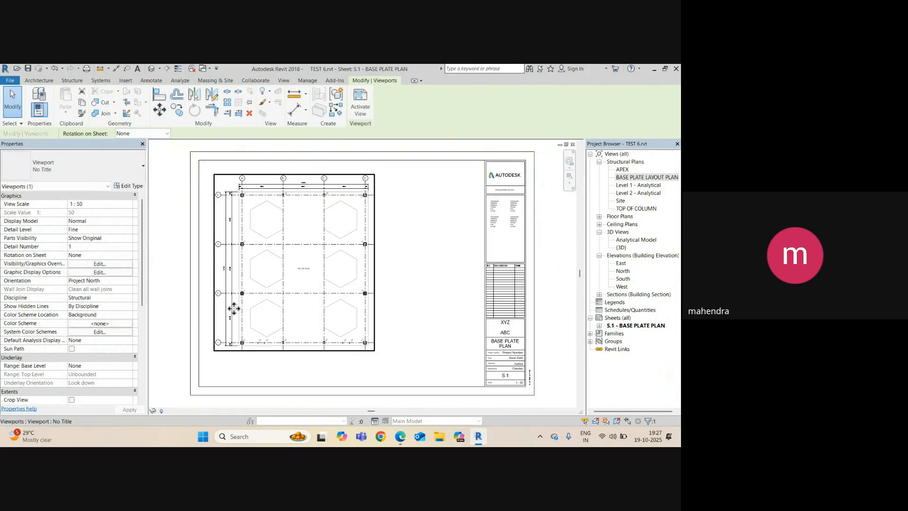
{"action": "middle_click_drag", "start_coordinate": [414, 266], "coordinate": [412, 274]}
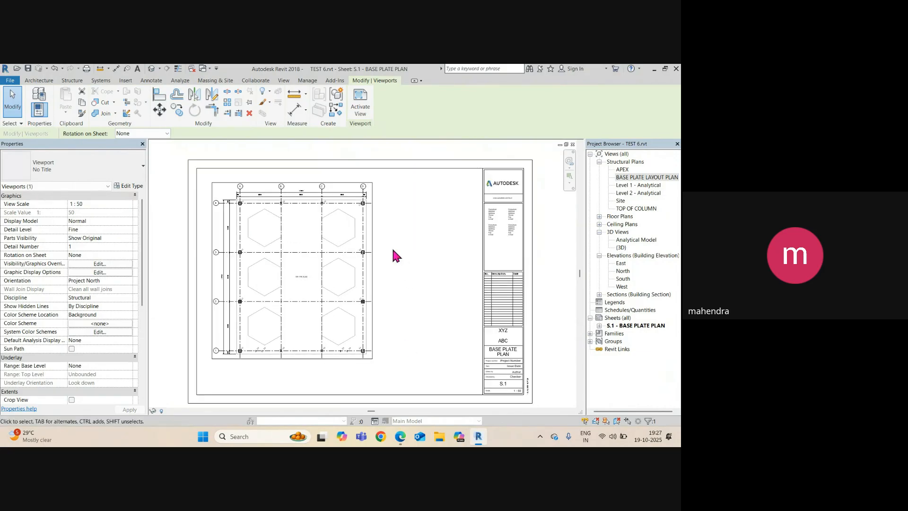
{"action": "left_click", "coordinate": [393, 250]}
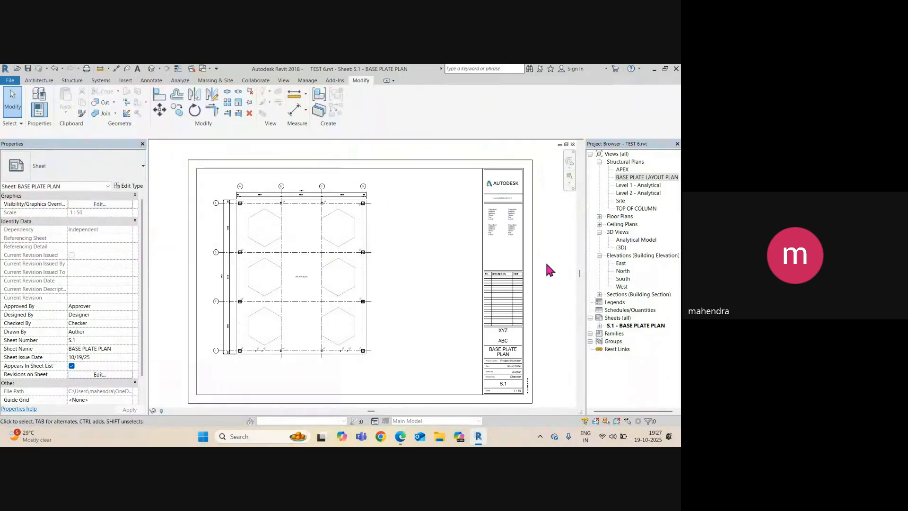
Create a new legend view named NOTES S01
{"action": "left_click", "coordinate": [613, 304]}
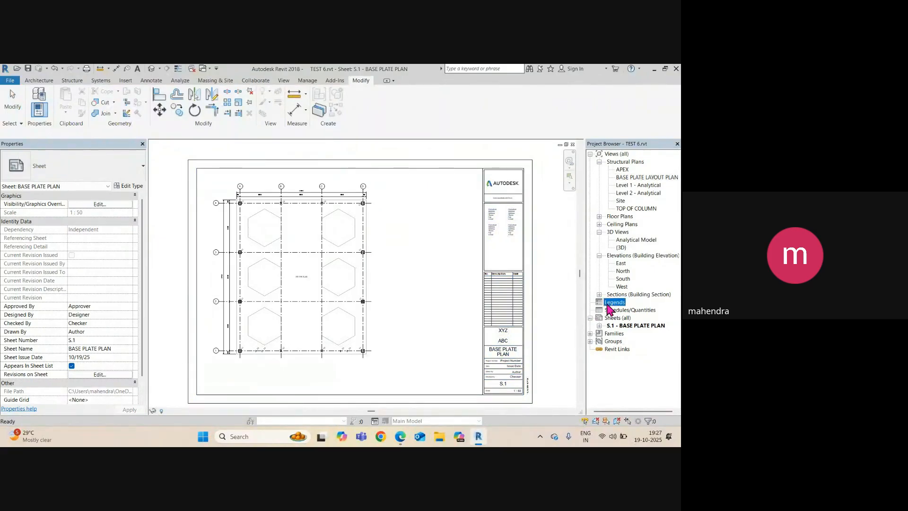
{"action": "right_click", "coordinate": [610, 309]}
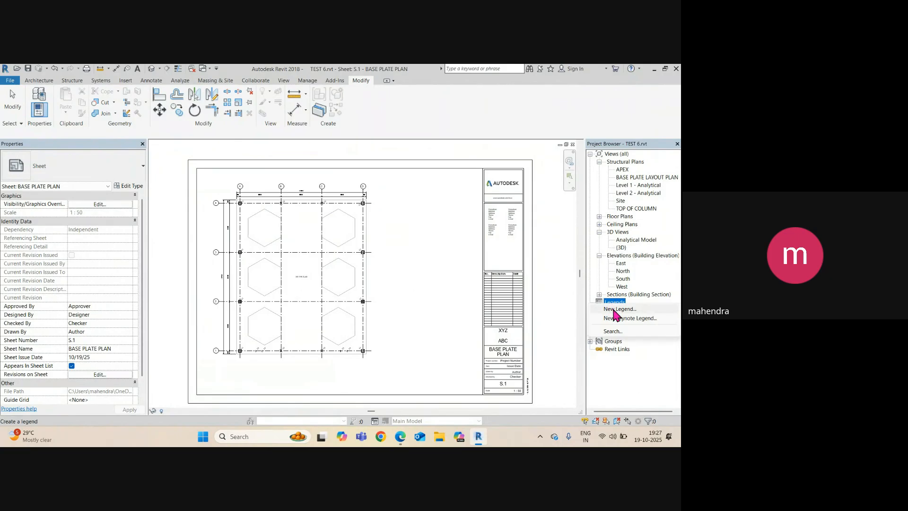
{"action": "left_click", "coordinate": [614, 309]}
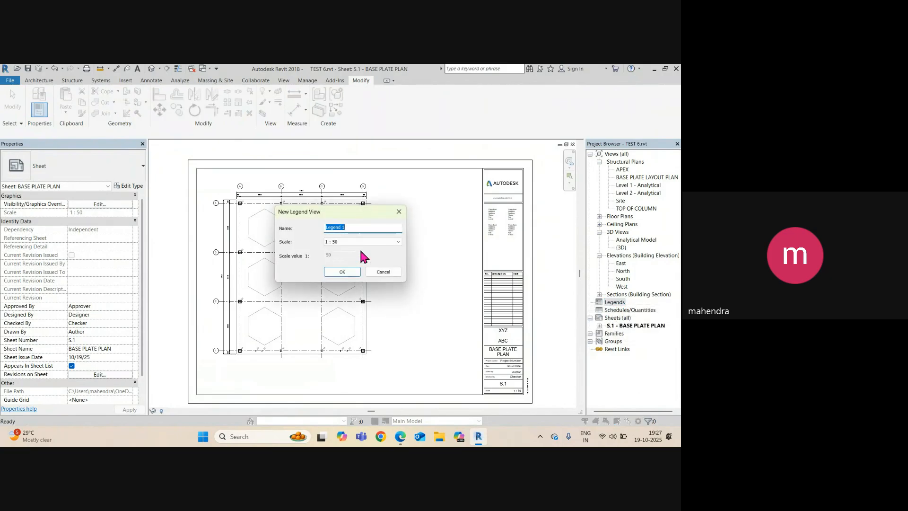
{"action": "type", "text": "NOTES S01"}
{"action": "left_click", "coordinate": [337, 272]}
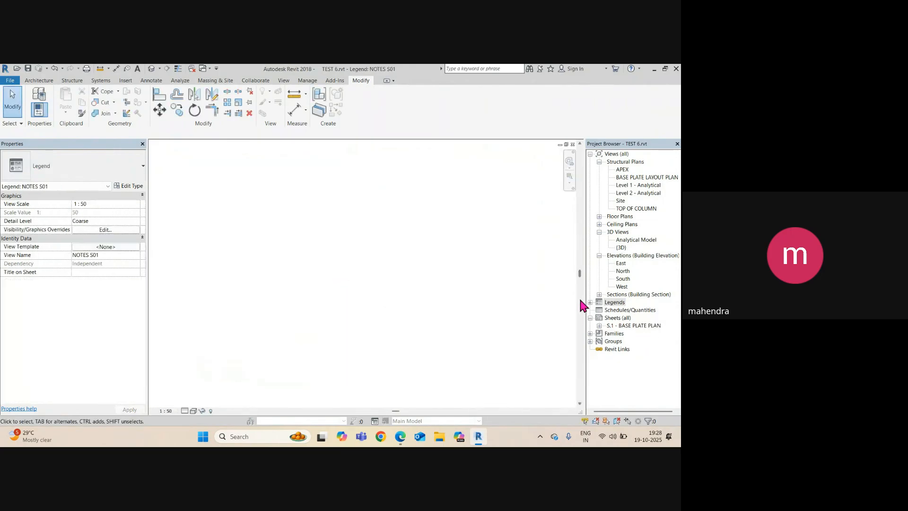
Set the view scale of the NOTES S01 legend to 1:1
{"action": "left_click", "coordinate": [591, 302]}
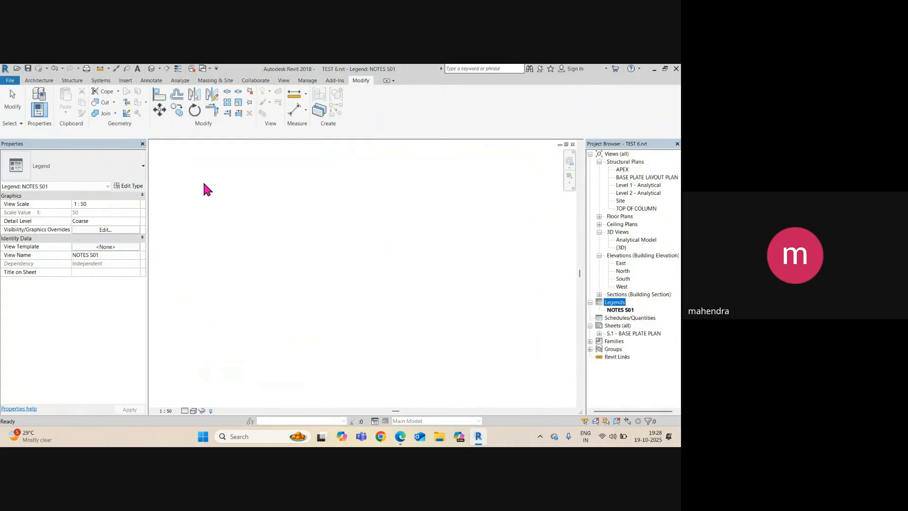
{"action": "left_click", "coordinate": [168, 411]}
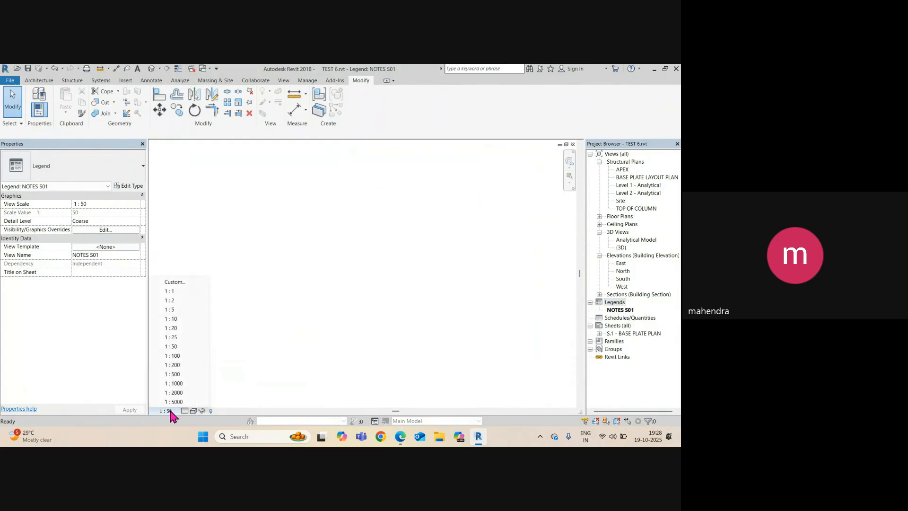
{"action": "left_click", "coordinate": [171, 292]}
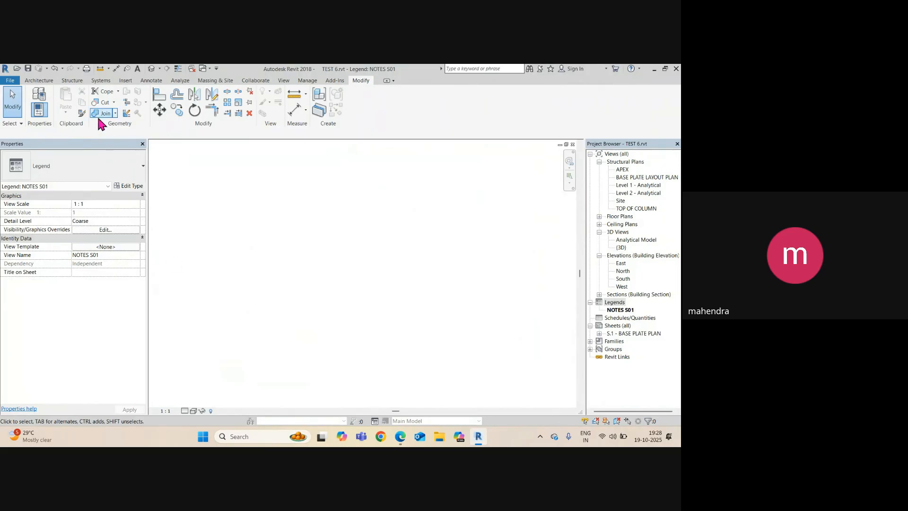
Start a text note and duplicate the 2.5mm Arial text type as a new type named 3mm Arial
{"action": "left_click", "coordinate": [152, 81]}
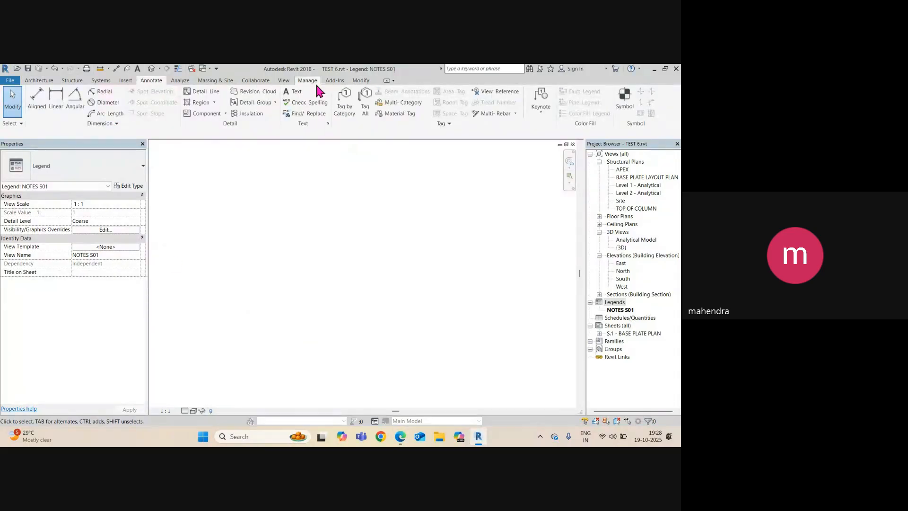
{"action": "left_click", "coordinate": [303, 93]}
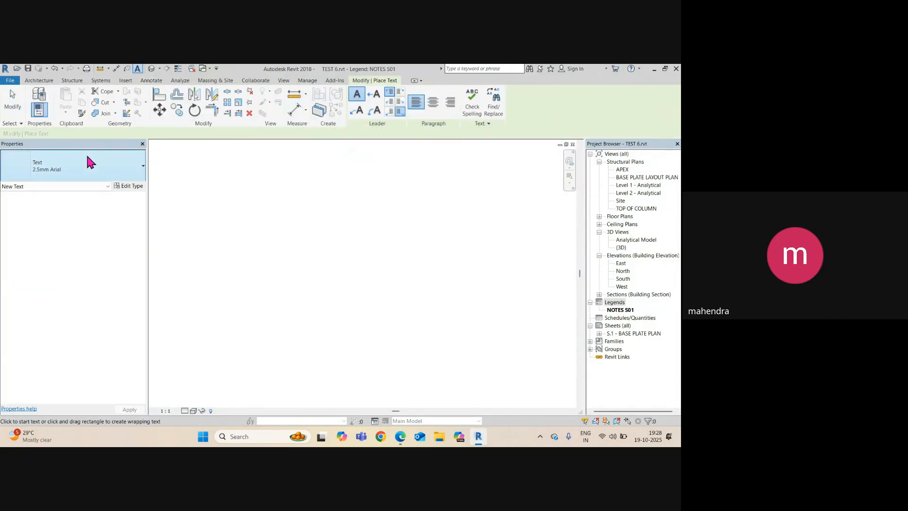
{"action": "left_click", "coordinate": [92, 166]}
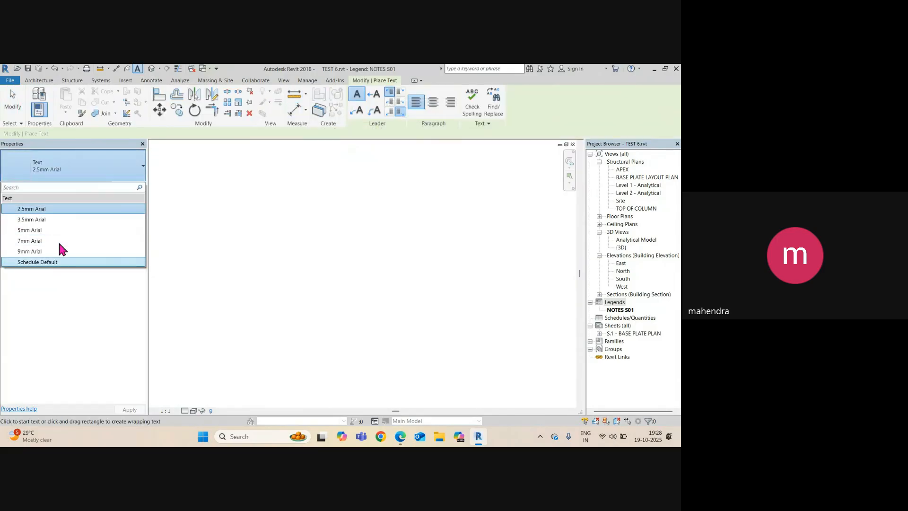
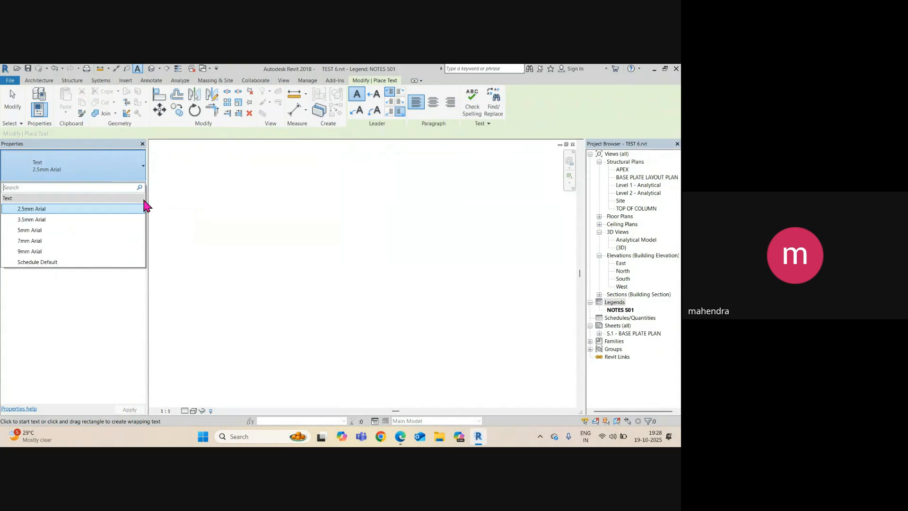
{"action": "left_click", "coordinate": [91, 174]}
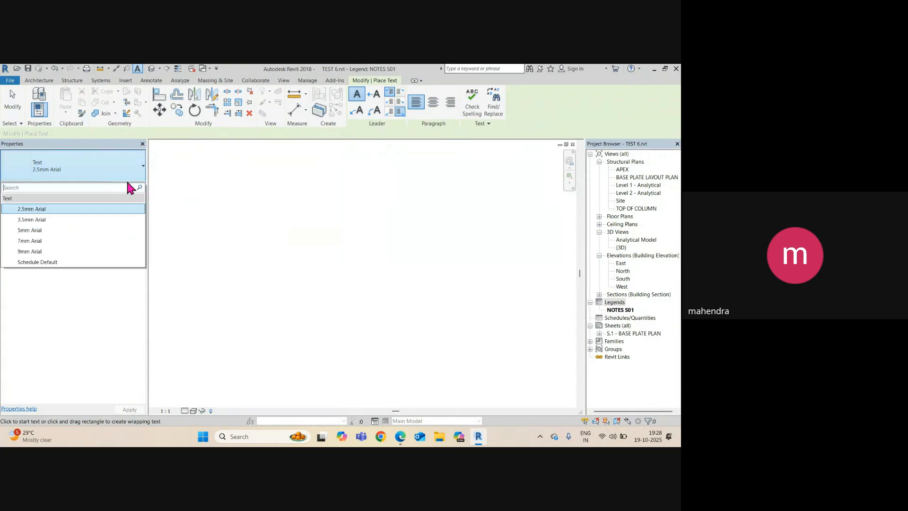
{"action": "left_click", "coordinate": [127, 183]}
{"action": "left_click", "coordinate": [129, 185]}
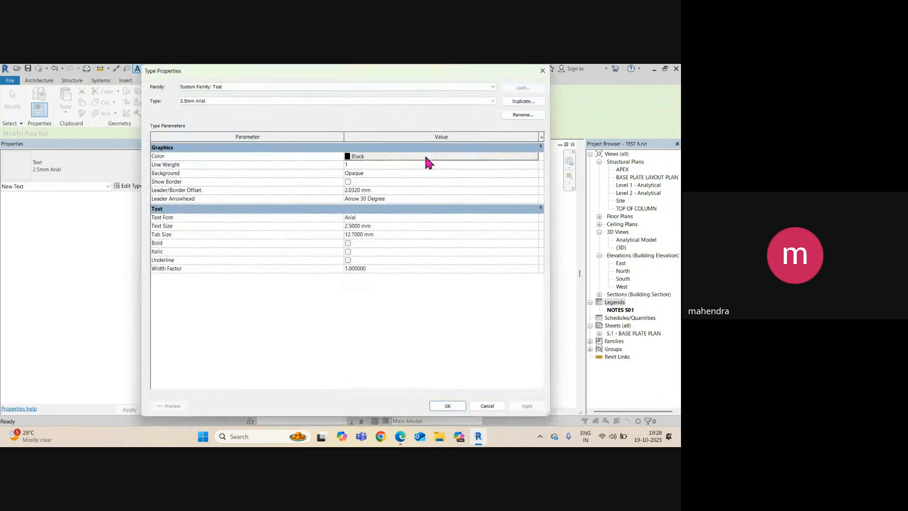
{"action": "left_click", "coordinate": [522, 101]}
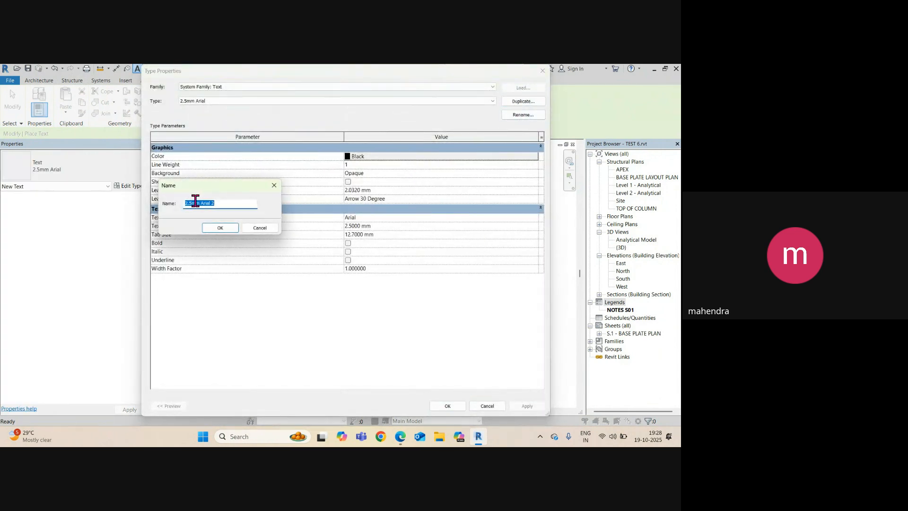
{"action": "left_click_drag", "start_coordinate": [196, 202], "coordinate": [185, 203]}
{"action": "type", "text": "3"}
{"action": "left_click", "coordinate": [210, 203]}
{"action": "key", "text": "BackSpace"}
{"action": "key", "text": "BackSpace"}
{"action": "left_click", "coordinate": [236, 227]}
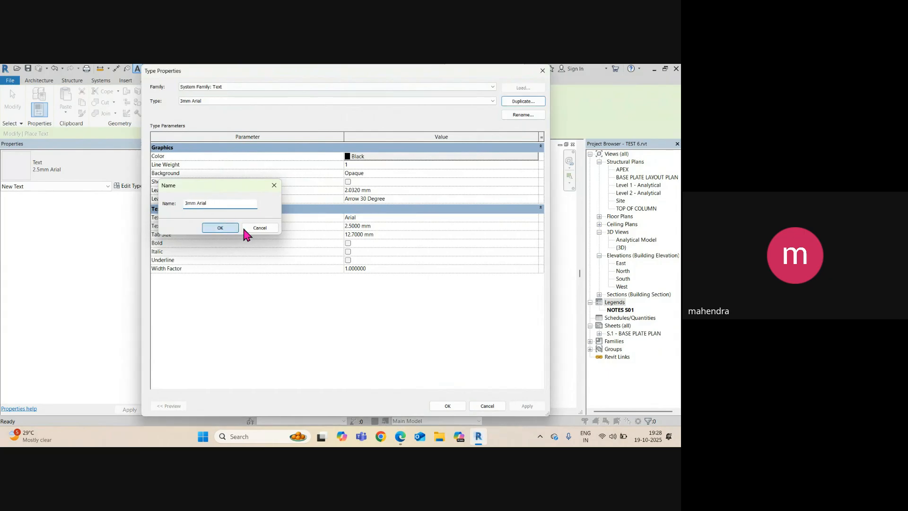
Set the 3mm Arial type's text size to 3 mm and apply the type settings
{"action": "left_click", "coordinate": [401, 226]}
{"action": "type", "text": "3"}
{"action": "left_click", "coordinate": [429, 319]}
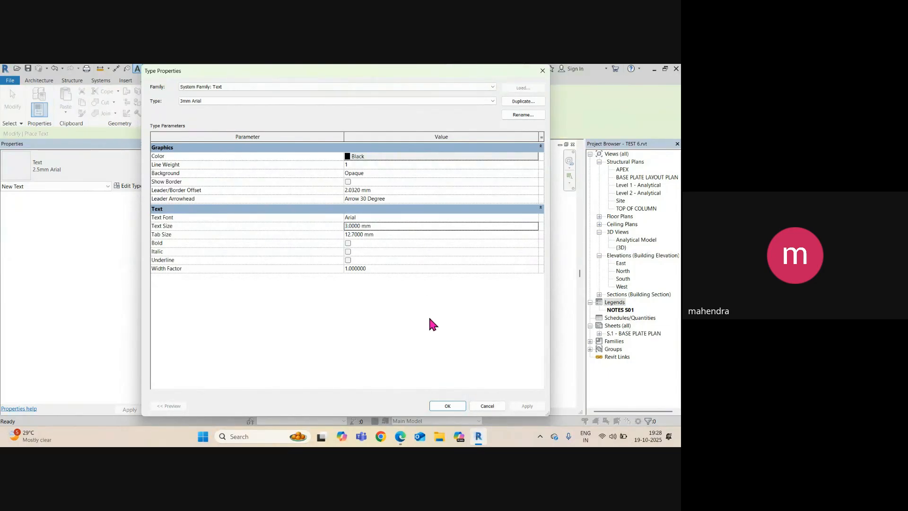
{"action": "left_click", "coordinate": [456, 407]}
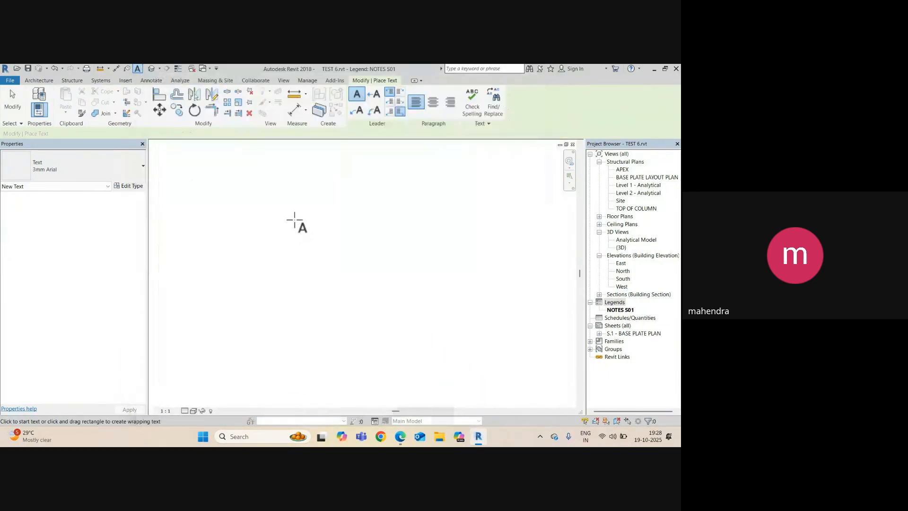
Place a text note reading NOTES in the legend view as its heading
{"action": "left_click", "coordinate": [281, 185]}
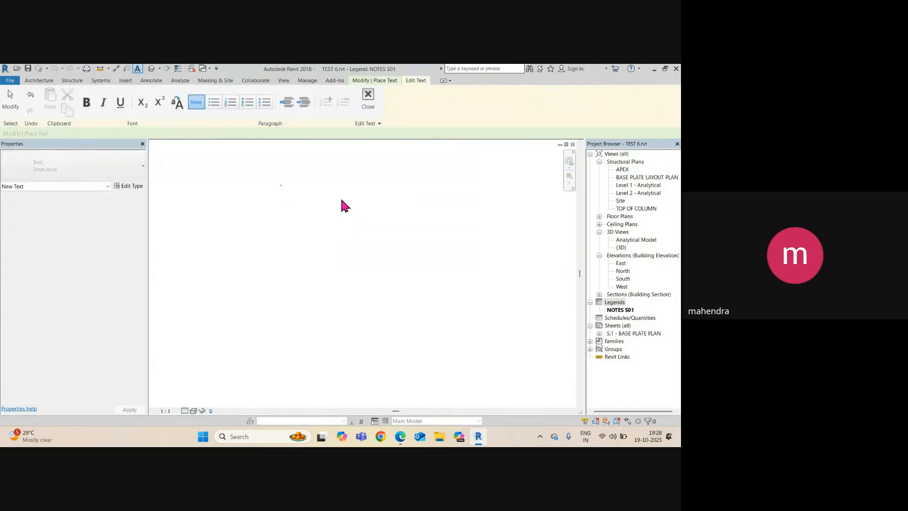
{"action": "key", "text": "Escape"}
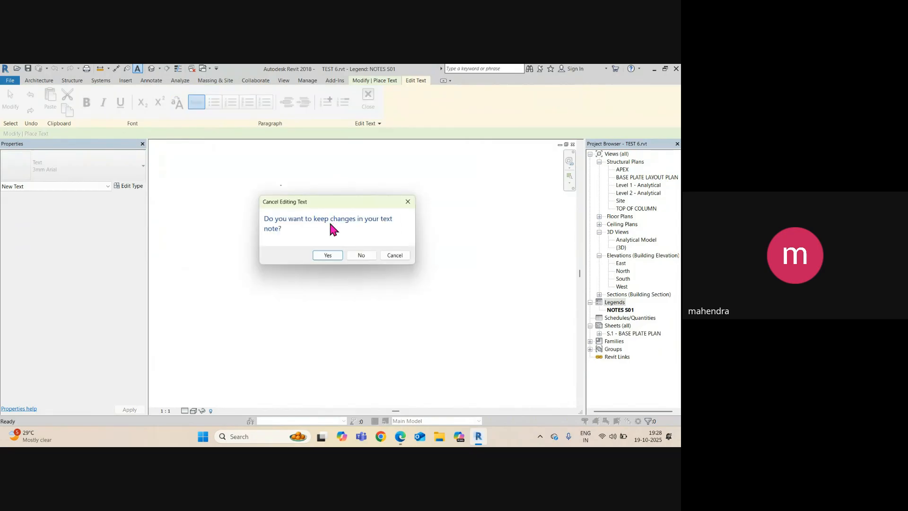
{"action": "left_click", "coordinate": [330, 255]}
{"action": "key", "text": "z"}
{"action": "key", "text": "f"}
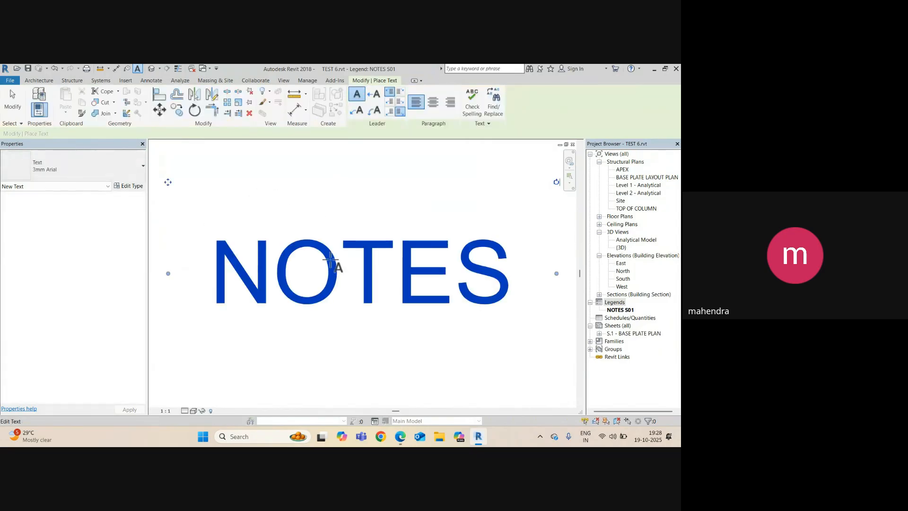
{"action": "key", "text": "Escape"}
{"action": "key", "text": "Escape"}
{"action": "scroll", "coordinate": [303, 240], "scroll_direction": "down", "scroll_amount": 3}
{"action": "middle_click_drag", "start_coordinate": [376, 281], "coordinate": [354, 234]}
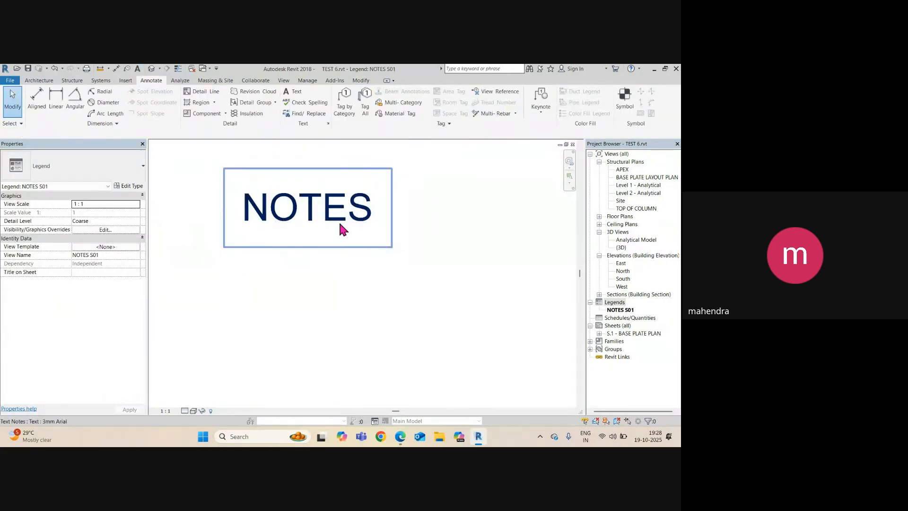
Place a text note below the NOTES heading reading "1. ALL DIMESIONS ARE IN MILLIMTERS AND LEVELS IN METER.", with a tab after the number
{"action": "left_click", "coordinate": [294, 91]}
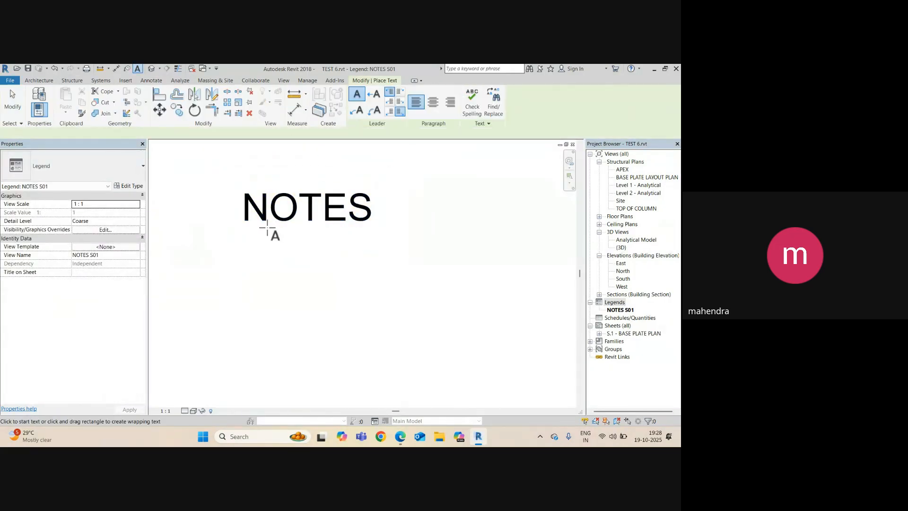
{"action": "left_click", "coordinate": [242, 246]}
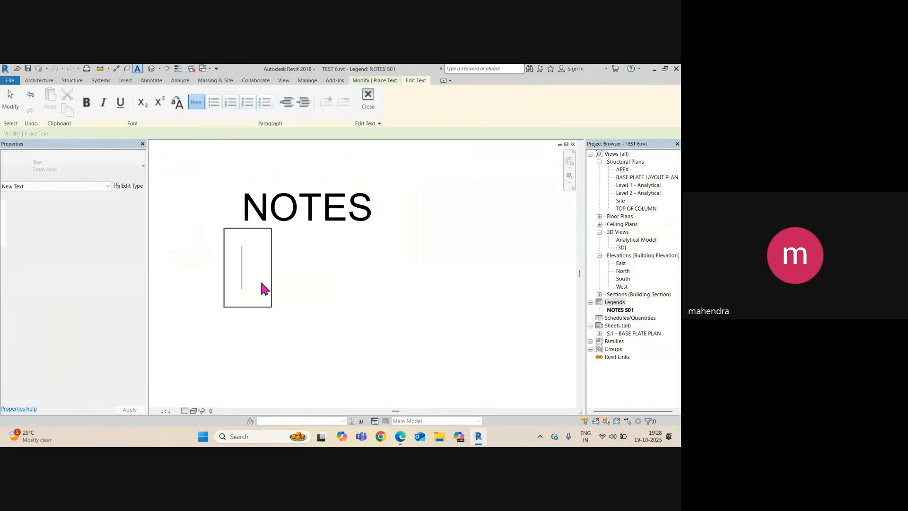
{"action": "type", "text": "1."}
{"action": "key", "text": "Tab"}
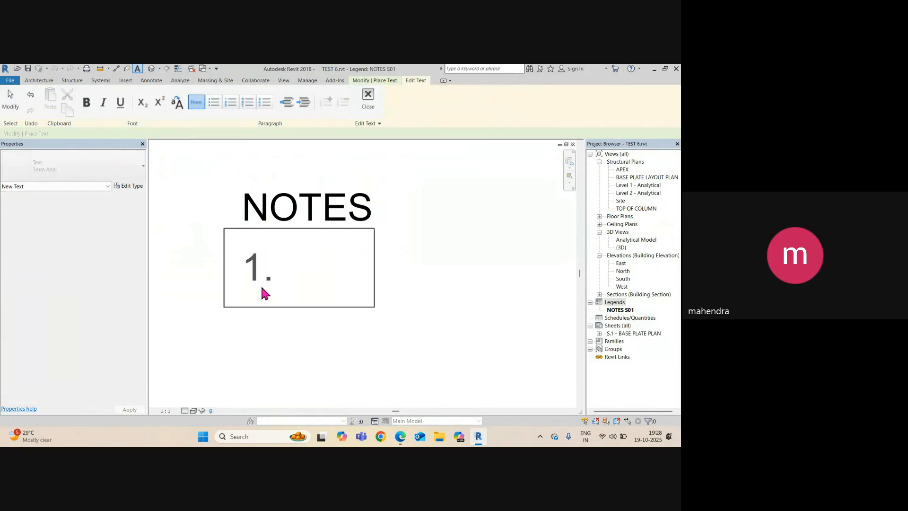
{"action": "type", "text": "ALL DIMESI"}
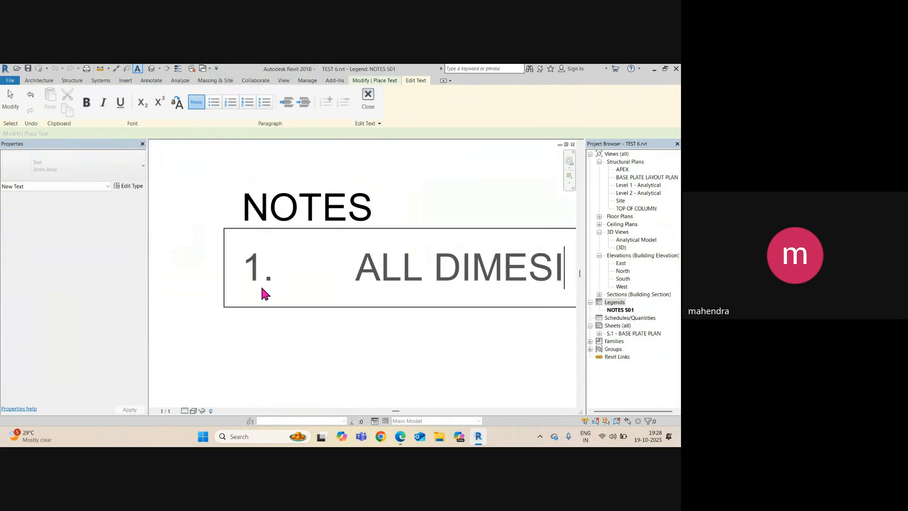
{"action": "type", "text": "ONS "}
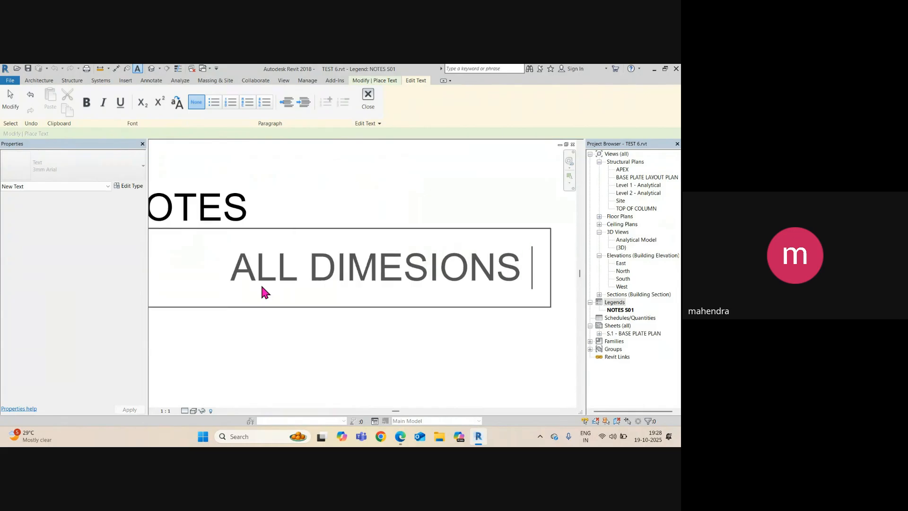
{"action": "type", "text": "ARE IN MIL"}
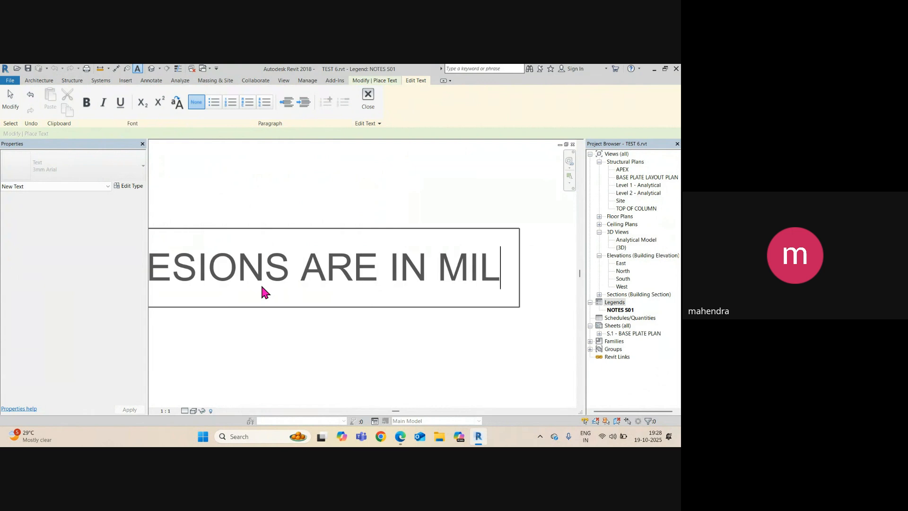
{"action": "type", "text": "I"}
{"action": "key", "text": "BackSpace"}
{"action": "type", "text": "LI"}
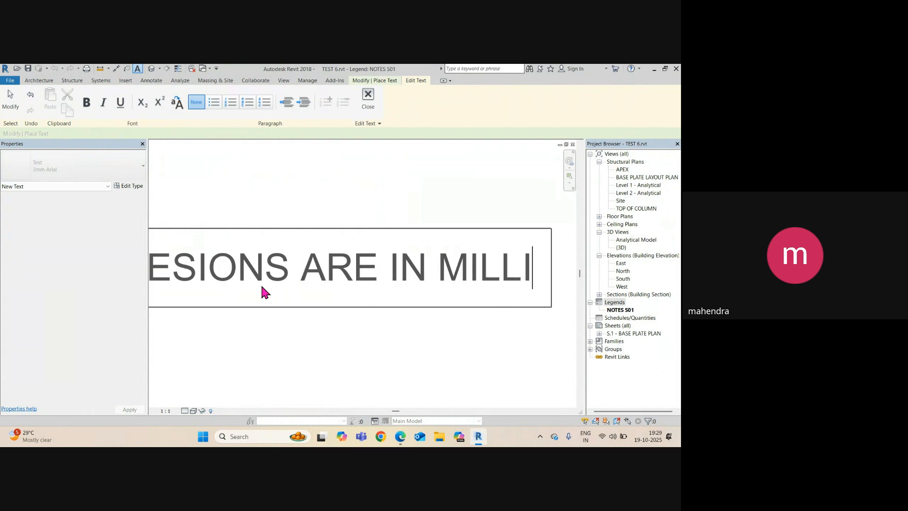
{"action": "type", "text": "MTERS AND "}
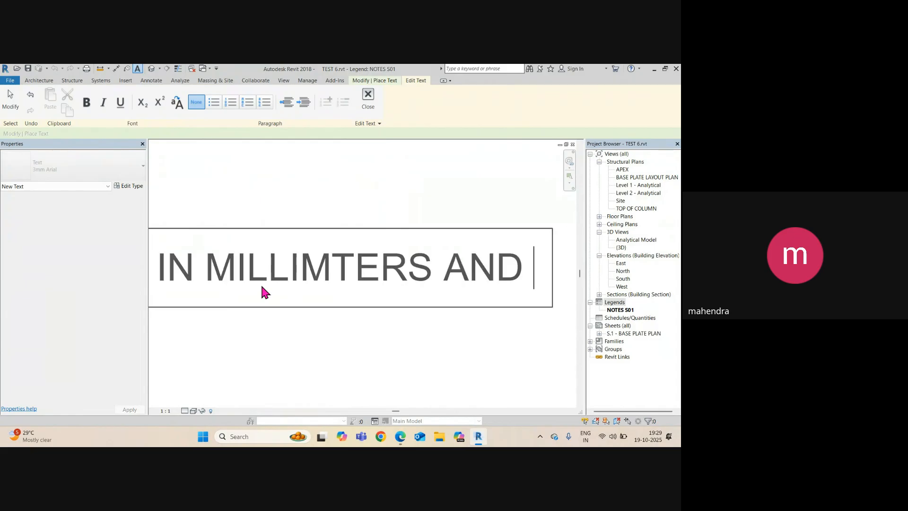
{"action": "type", "text": "LEVELS "}
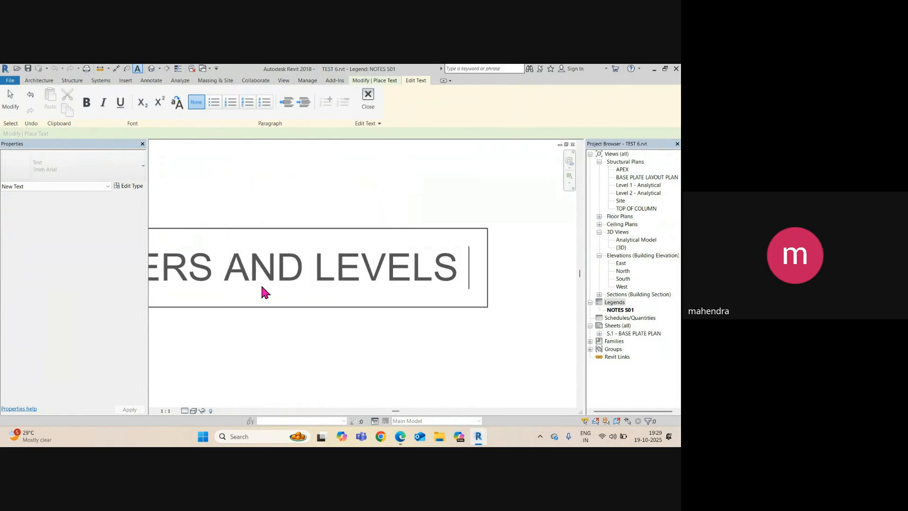
{"action": "type", "text": "IN METER."}
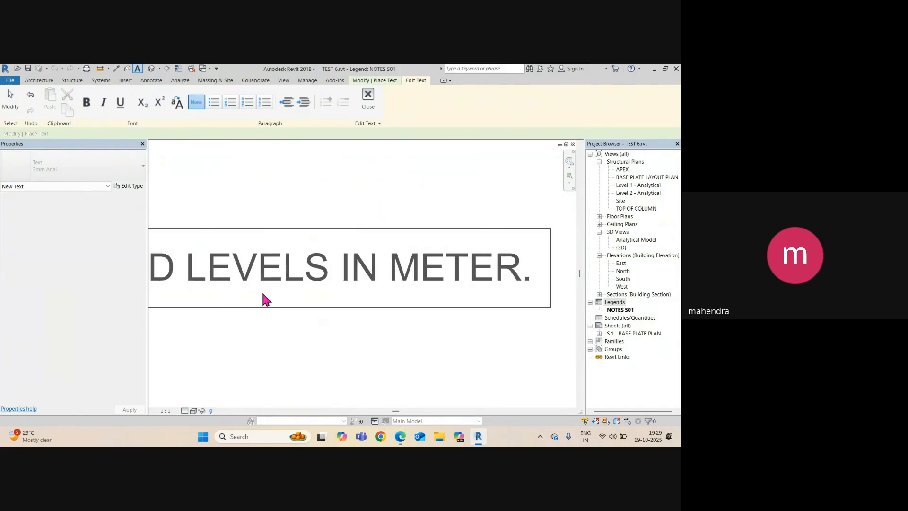
{"action": "left_click", "coordinate": [438, 375]}
{"action": "scroll", "coordinate": [412, 290], "scroll_direction": "down", "scroll_amount": 3}
{"action": "middle_click_drag", "start_coordinate": [313, 270], "coordinate": [422, 288]}
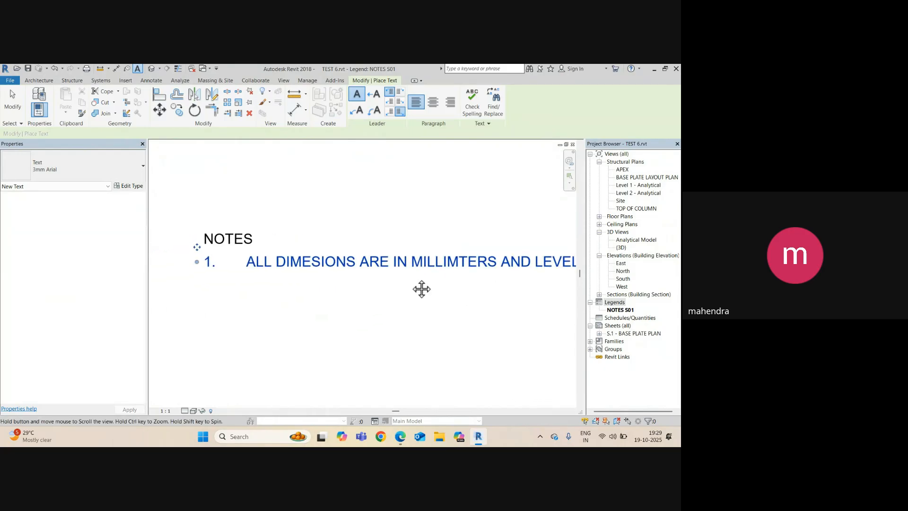
{"action": "middle_click", "coordinate": [420, 287]}
{"action": "middle_click", "coordinate": [421, 287]}
{"action": "key", "text": "Escape"}
Try to add a second numbered line below the dimensions note, first with list numbering and then with a manual 2
{"action": "left_click", "coordinate": [420, 281]}
{"action": "double_click", "coordinate": [421, 284]}
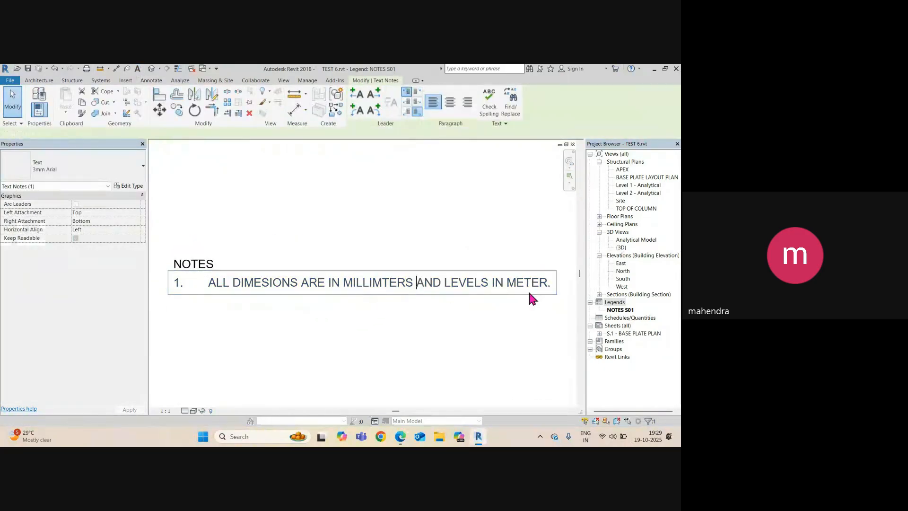
{"action": "key", "text": "Return"}
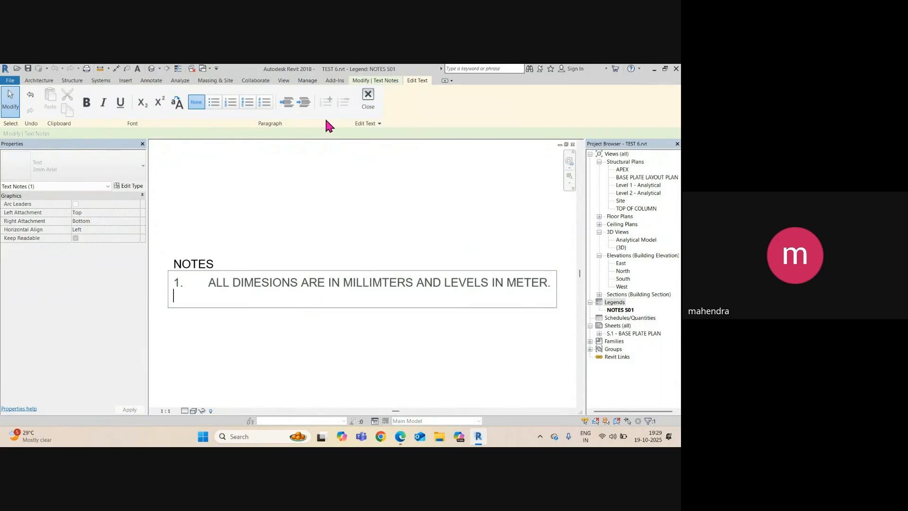
{"action": "left_click", "coordinate": [231, 103]}
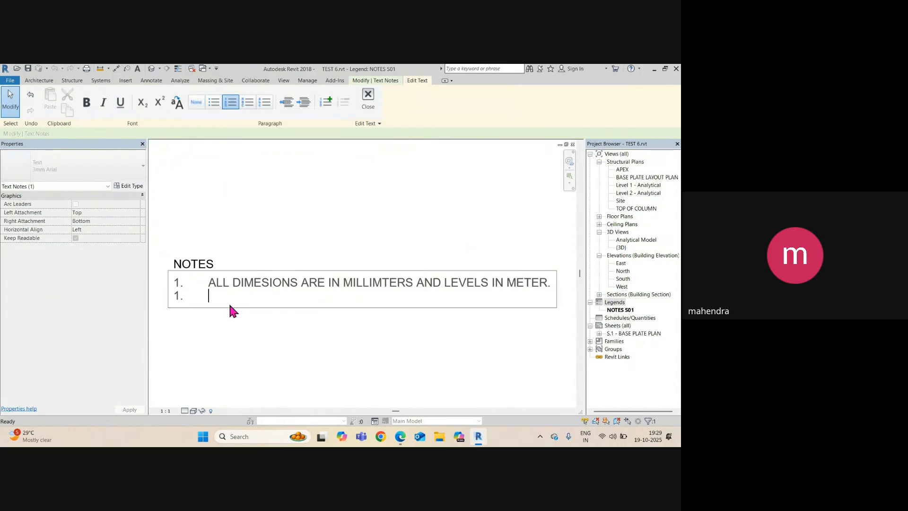
{"action": "key", "text": "BackSpace"}
{"action": "type", "text": "2"}
{"action": "key", "text": "Tab"}
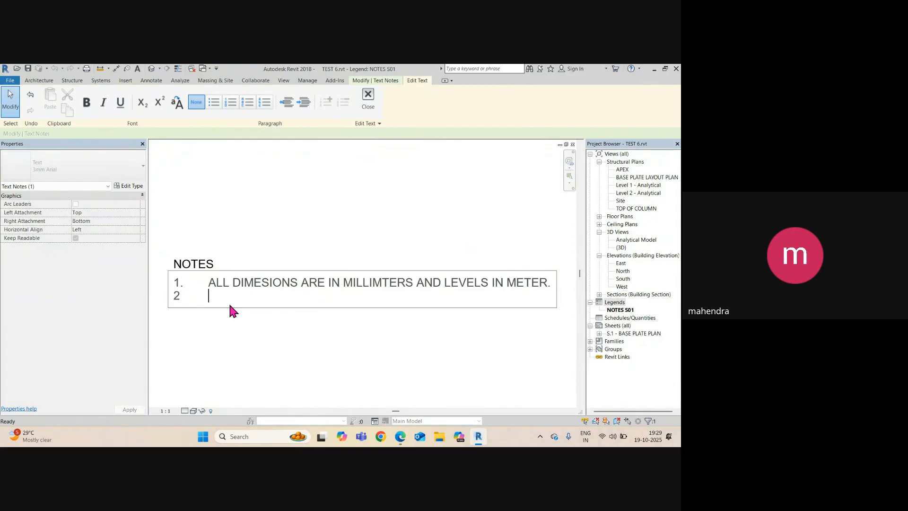
{"action": "key", "text": "BackSpace"}
{"action": "key", "text": "BackSpace"}
{"action": "key", "text": "BackSpace"}
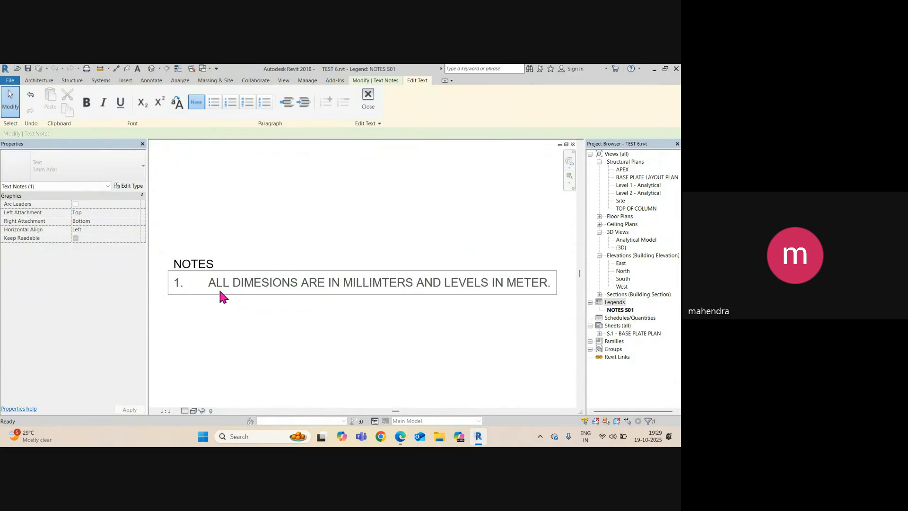
Remove and re-enter the manual number "1." at the start of the dimensions note
{"action": "key", "text": "BackSpace"}
{"action": "type", "text": "1."}
{"action": "key", "text": "Tab"}
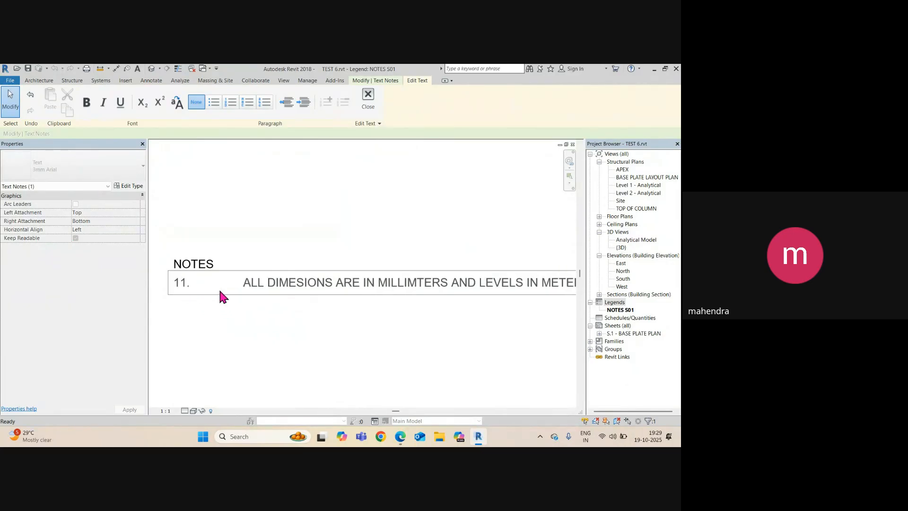
{"action": "key", "text": "BackSpace"}
{"action": "key", "text": "BackSpace"}
{"action": "key", "text": "BackSpace"}
{"action": "key", "text": "BackSpace"}
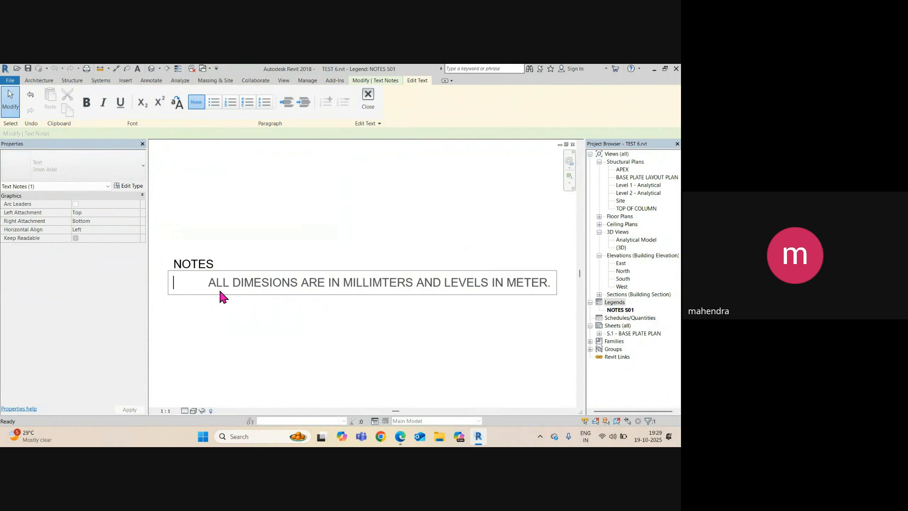
{"action": "type", "text": "1."}
Apply numbered-list formatting to the dimensions note line
{"action": "left_click", "coordinate": [552, 286]}
{"action": "left_click", "coordinate": [232, 102]}
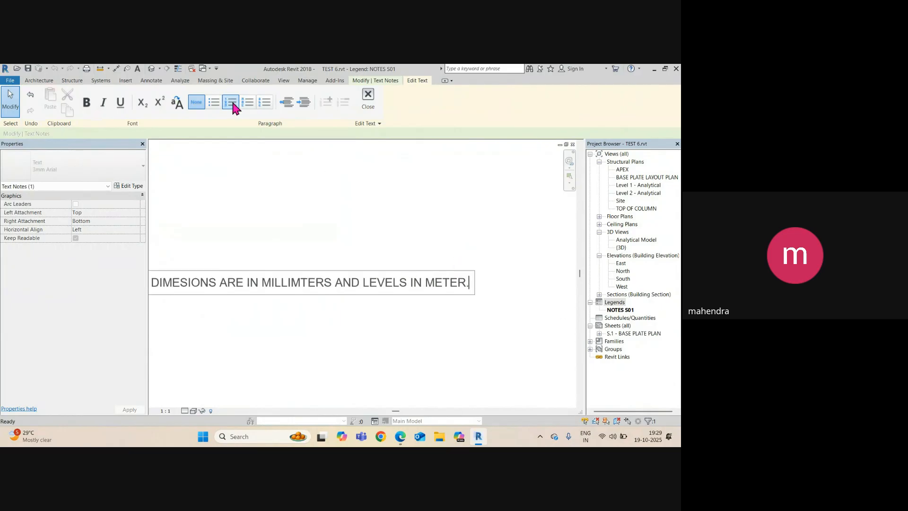
{"action": "scroll", "coordinate": [466, 222], "scroll_direction": "down", "scroll_amount": 2}
{"action": "middle_click_drag", "start_coordinate": [383, 294], "coordinate": [449, 330]}
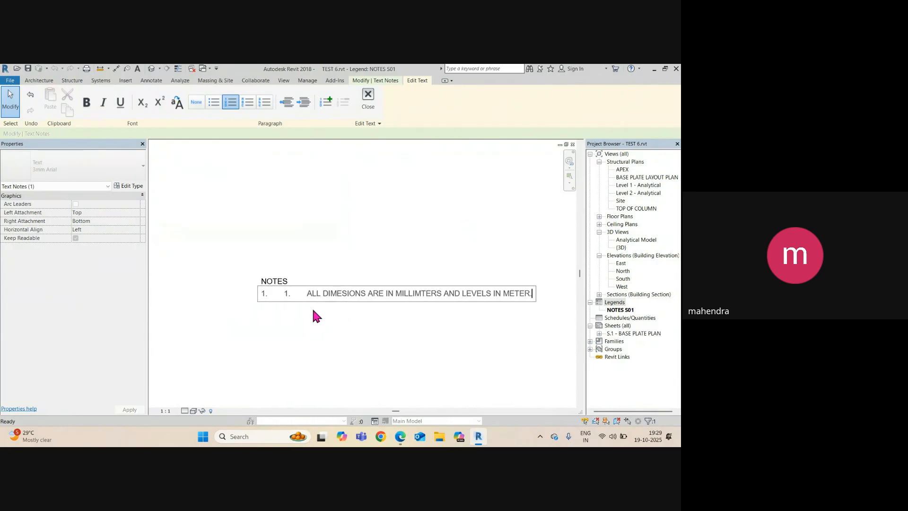
Copy the dimensions note text, clear the note, restart it as a numbered list and paste the text back in
{"action": "triple_click", "coordinate": [317, 296]}
{"action": "key", "text": "ctrl+c"}
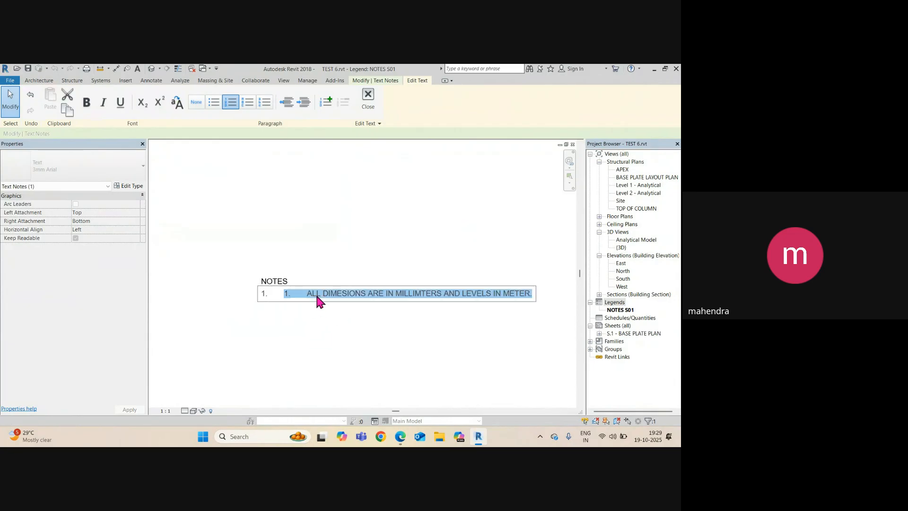
{"action": "left_click", "coordinate": [310, 294]}
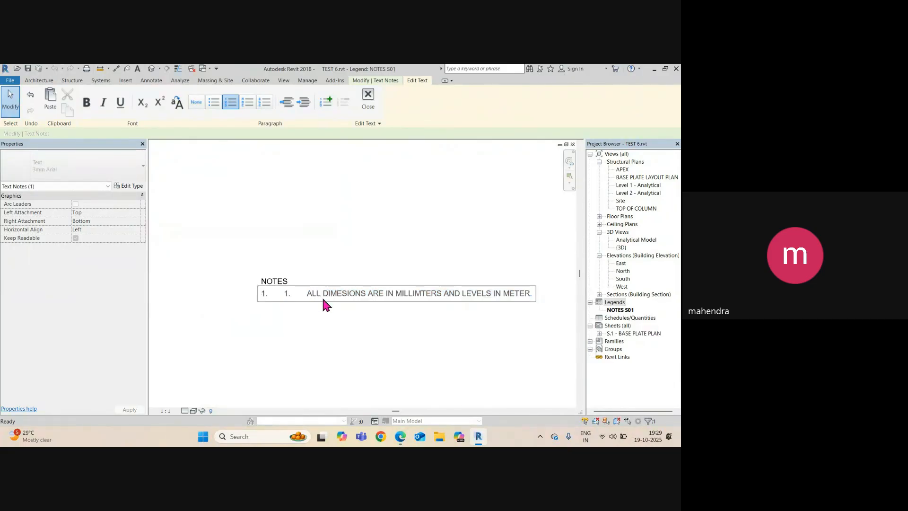
{"action": "triple_click", "coordinate": [323, 300]}
{"action": "key", "text": "Delete"}
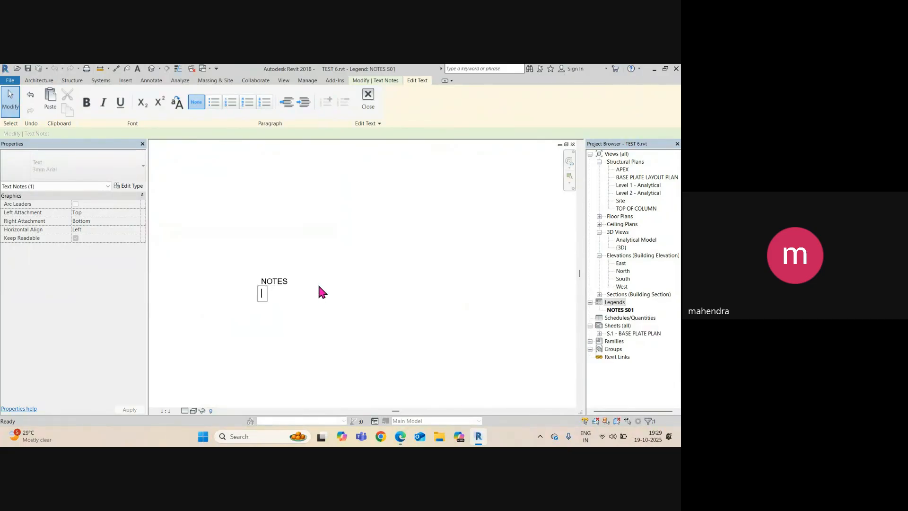
{"action": "left_click", "coordinate": [230, 103]}
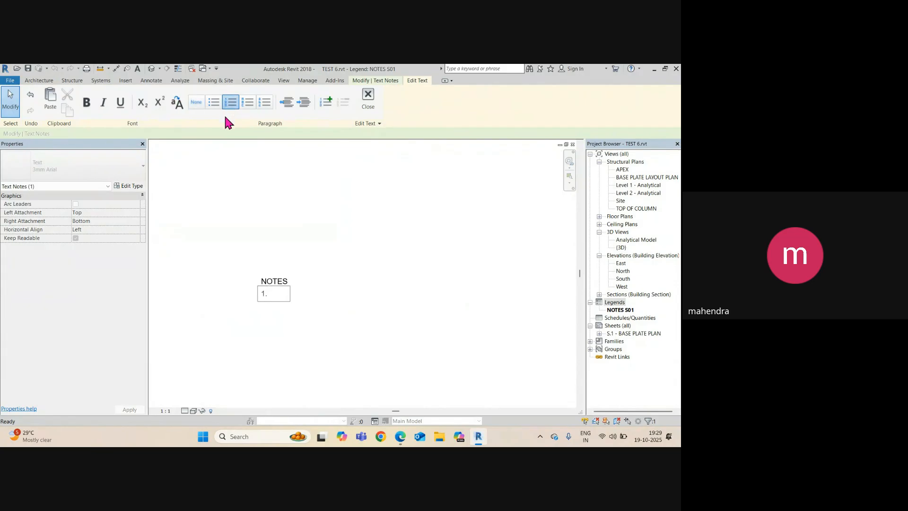
{"action": "key", "text": "ctrl+v"}
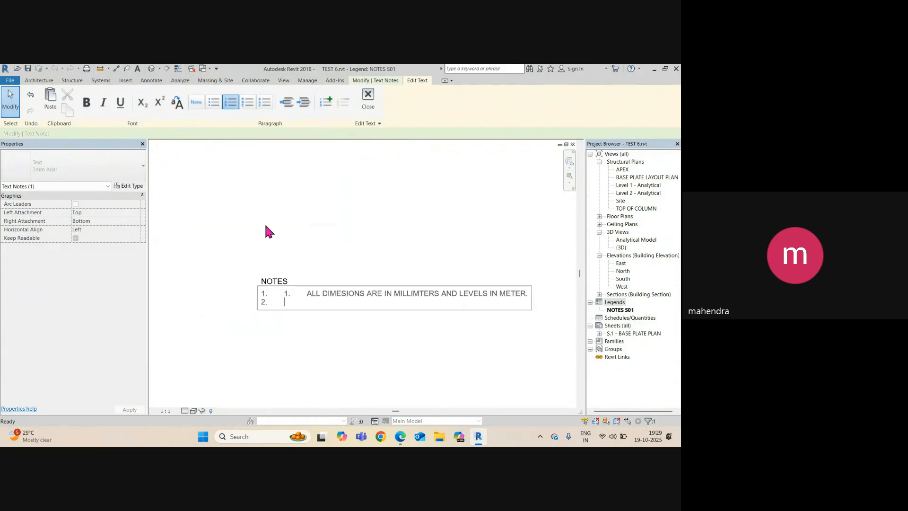
Remove the duplicate manual "1." and its tab ahead of ALL DIMESIONS in the first list line
{"action": "left_click", "coordinate": [309, 293]}
{"action": "key", "text": "End"}
{"action": "key", "text": "Delete"}
{"action": "key", "text": "BackSpace"}
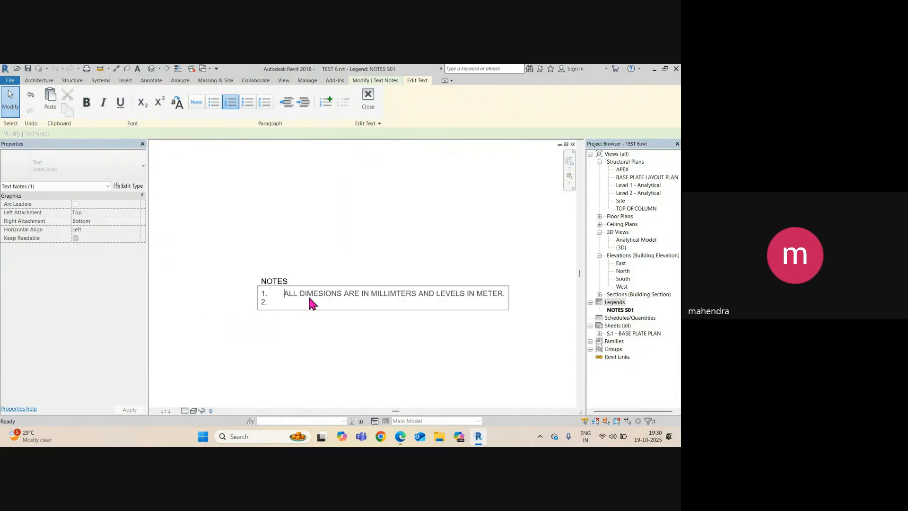
Replace the automatic list number of the dimensions line with a manual "1." followed by a tab
{"action": "key", "text": "BackSpace"}
{"action": "type", "text": "1."}
{"action": "key", "text": "Tab"}
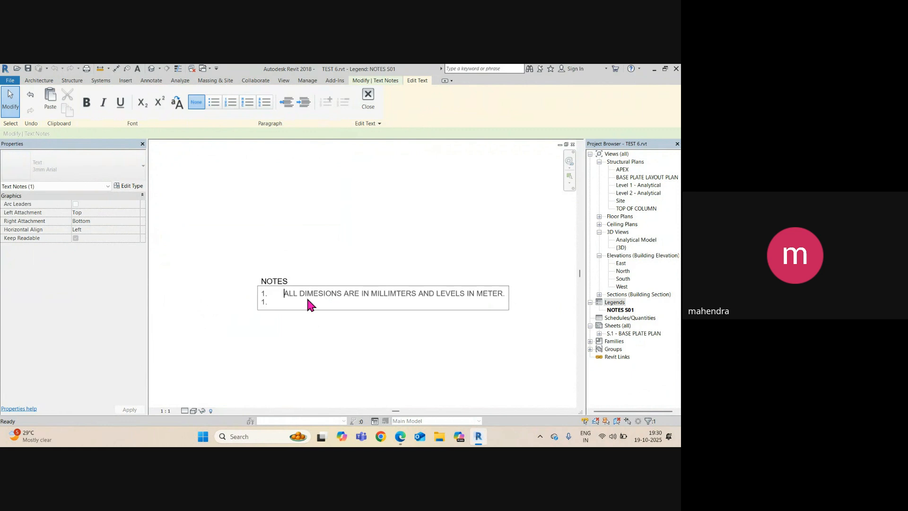
Copy the whole note, overwrite it with a new list starting at "1.", paste the text back and remove the duplicate number
{"action": "key", "text": "ctrl+a"}
{"action": "key", "text": "ctrl+c"}
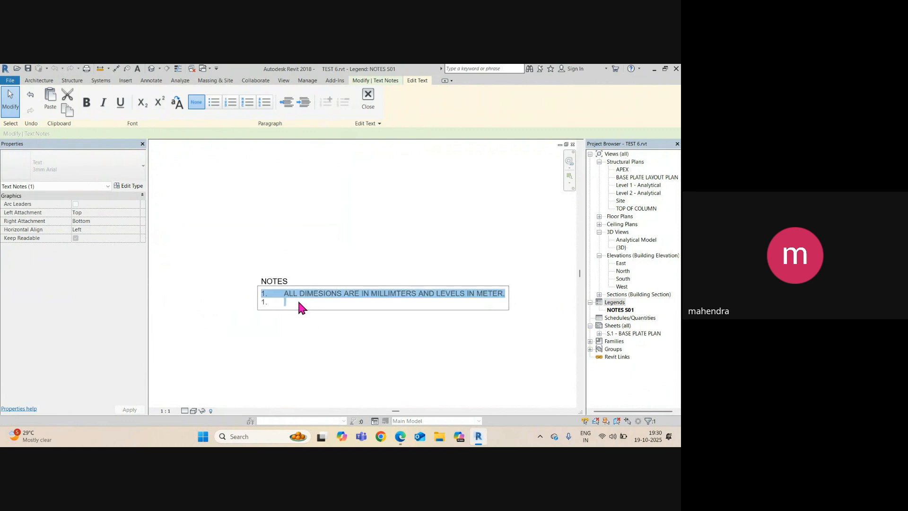
{"action": "type", "text": "1."}
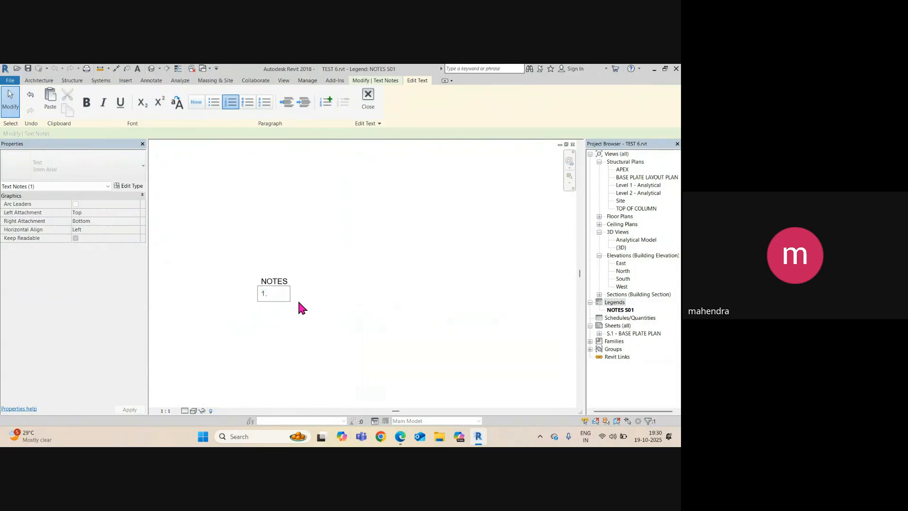
{"action": "key", "text": "ctrl+v"}
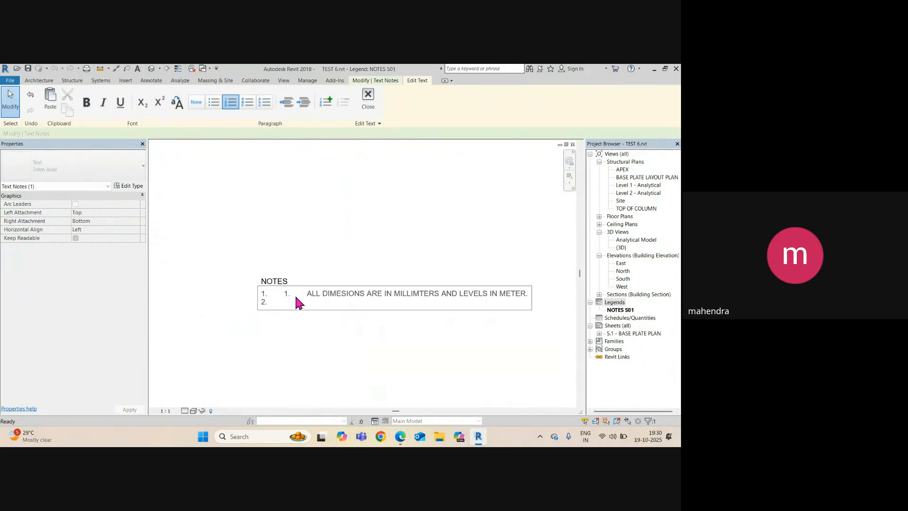
{"action": "left_click_drag", "start_coordinate": [297, 299], "coordinate": [280, 299]}
{"action": "key", "text": "BackSpace"}
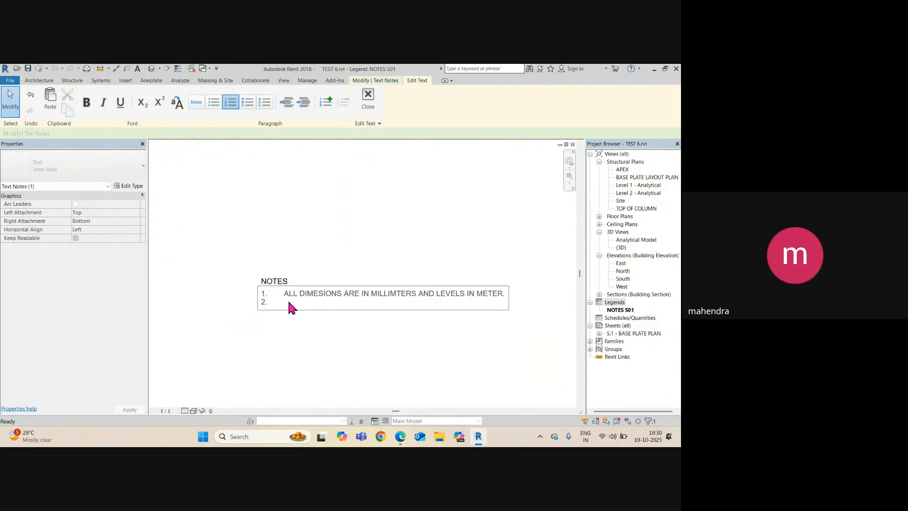
Begin the second list line with REFER TO, and clear that line together with its automatic number
{"action": "type", "text": "REFER TO"}
{"action": "key", "text": "BackSpace"}
{"action": "key", "text": "BackSpace"}
{"action": "key", "text": "BackSpace"}
{"action": "key", "text": "BackSpace"}
{"action": "key", "text": "BackSpace"}
{"action": "key", "text": "BackSpace"}
{"action": "key", "text": "BackSpace"}
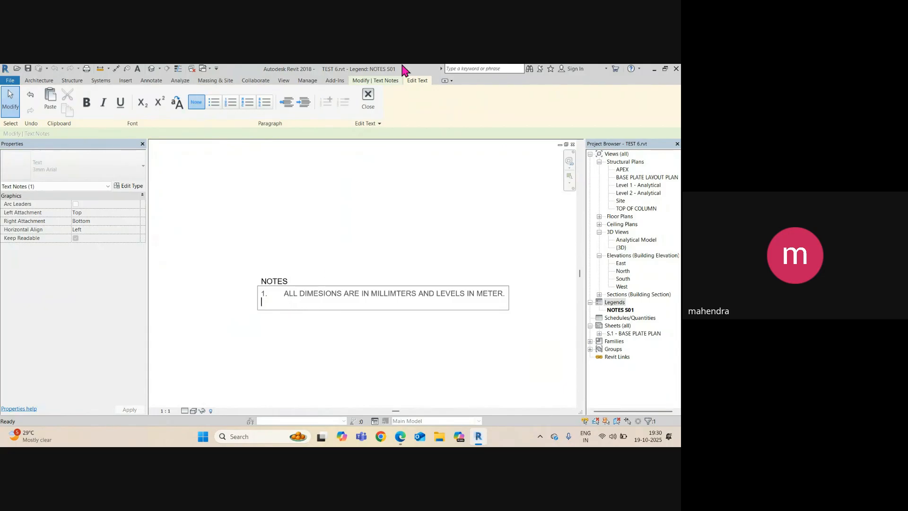
Write the second line as "2. REFER TO CIVIL DRAWING XXX FOR OVERE ALL LAYOUT PLAN.", with a tab after the number
{"action": "type", "text": "2."}
{"action": "key", "text": "Tab"}
{"action": "type", "text": "REFER TO CIVIL DRAWING "}
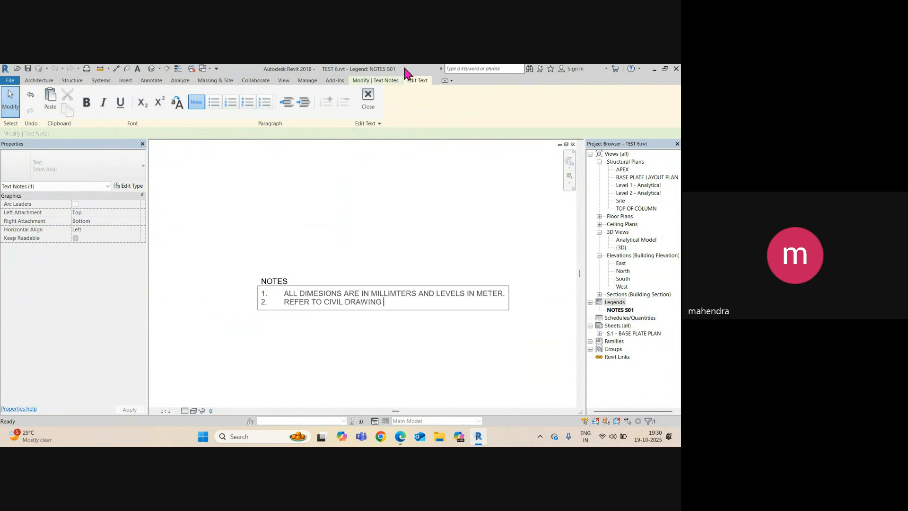
{"action": "type", "text": "XXX FOR A"}
{"action": "key", "text": "BackSpace"}
{"action": "type", "text": "OVARLL"}
{"action": "key", "text": "BackSpace"}
{"action": "key", "text": "BackSpace"}
{"action": "key", "text": "BackSpace"}
{"action": "key", "text": "BackSpace"}
{"action": "key", "text": "BackSpace"}
{"action": "key", "text": "BackSpace"}
{"action": "type", "text": "ERE ALL LAYOUT "}
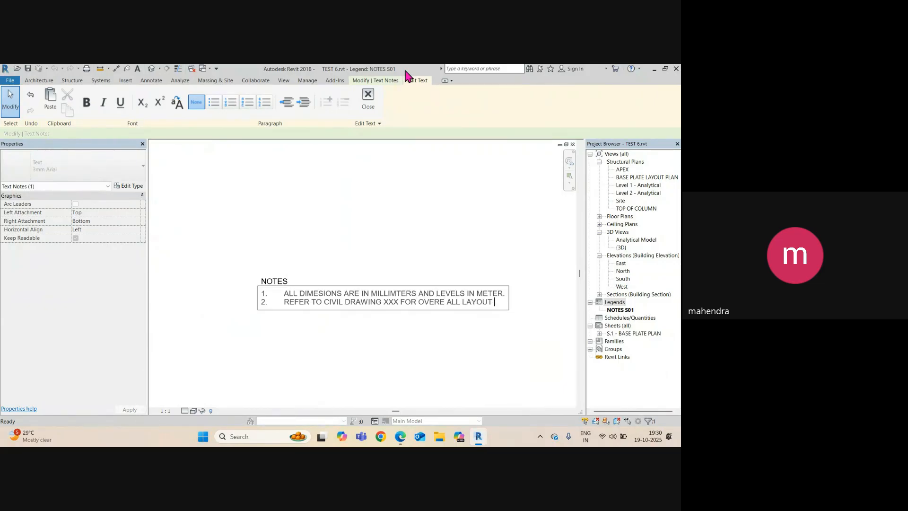
{"action": "type", "text": "PLNA"}
{"action": "key", "text": "BackSpace"}
{"action": "key", "text": "BackSpace"}
{"action": "type", "text": "AN."}
Add the placeholder lines "3. SFSFSFSFS" and "4. SFFSFSFSF" below the second note and finish editing the text
{"action": "key", "text": "Return"}
{"action": "type", "text": "3. "}
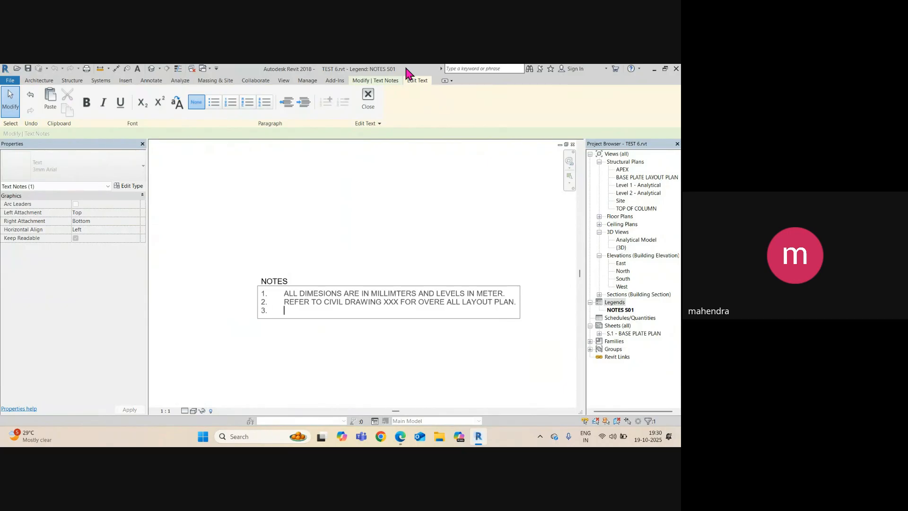
{"action": "type", "text": "SFSFSFSFS"}
{"action": "key", "text": "Return"}
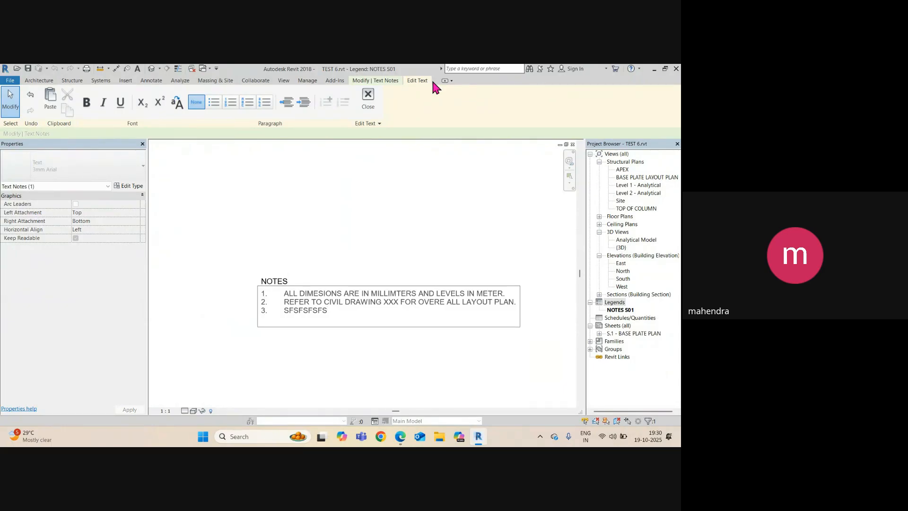
{"action": "type", "text": "4. "}
{"action": "type", "text": "SFFSFSFSF"}
{"action": "left_click", "coordinate": [397, 348]}
{"action": "left_click", "coordinate": [407, 226]}
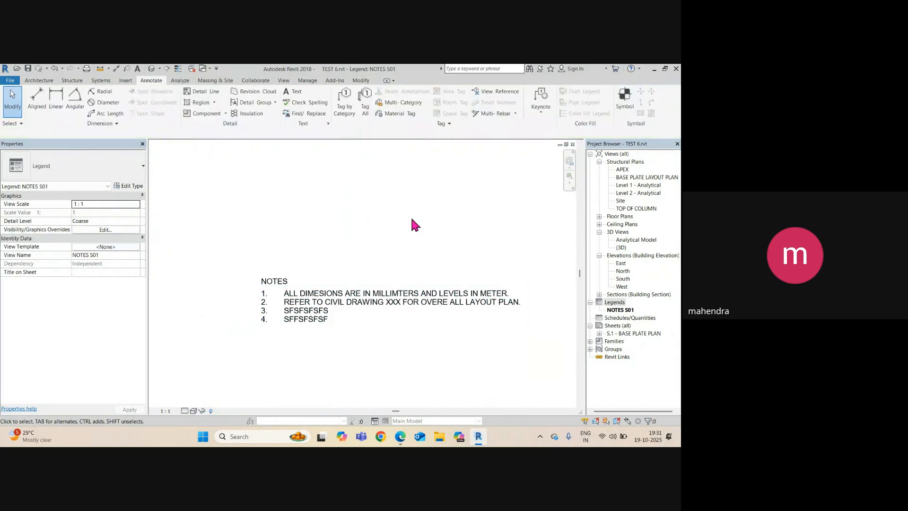
Draw a detail-line rectangle in the Medium Lines style around the heading and notes, about 150 mm by 33 mm
{"action": "scroll", "coordinate": [452, 358], "scroll_direction": "up", "scroll_amount": 2}
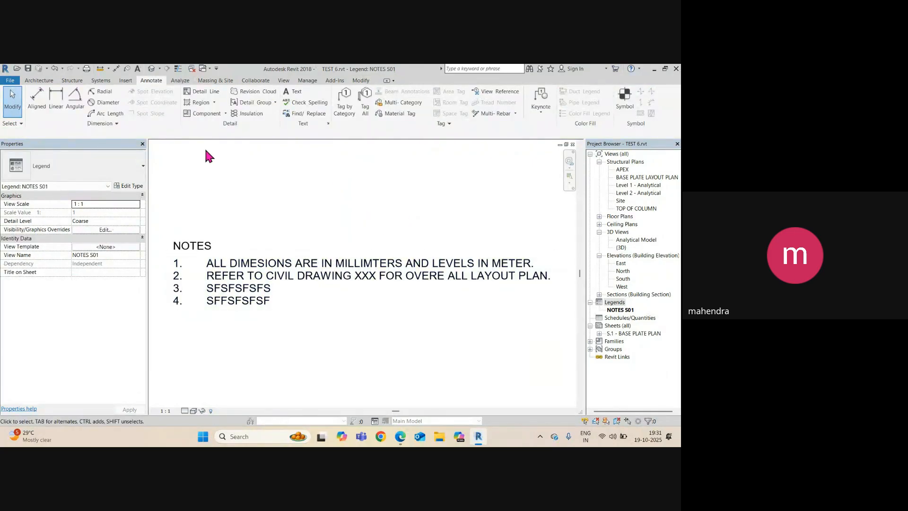
{"action": "key", "text": "d"}
{"action": "key", "text": "l"}
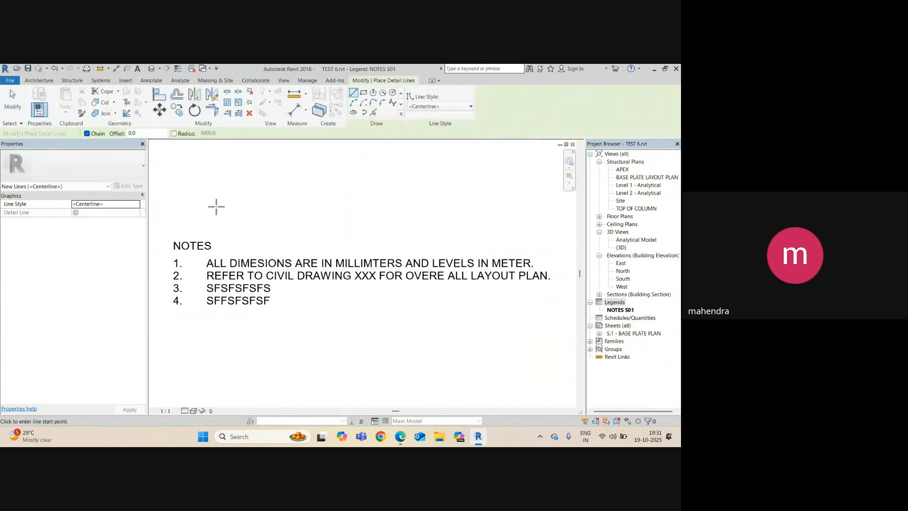
{"action": "left_click", "coordinate": [428, 106]}
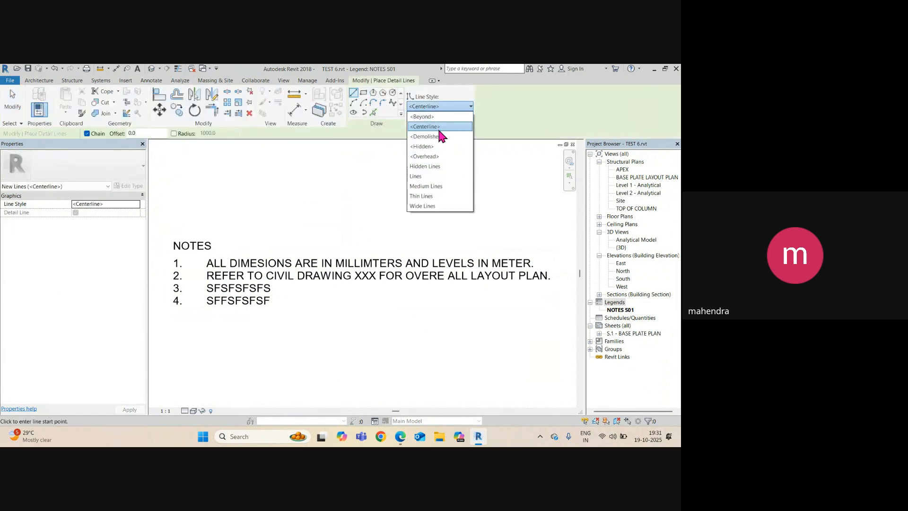
{"action": "left_click", "coordinate": [433, 186]}
{"action": "left_click", "coordinate": [363, 92]}
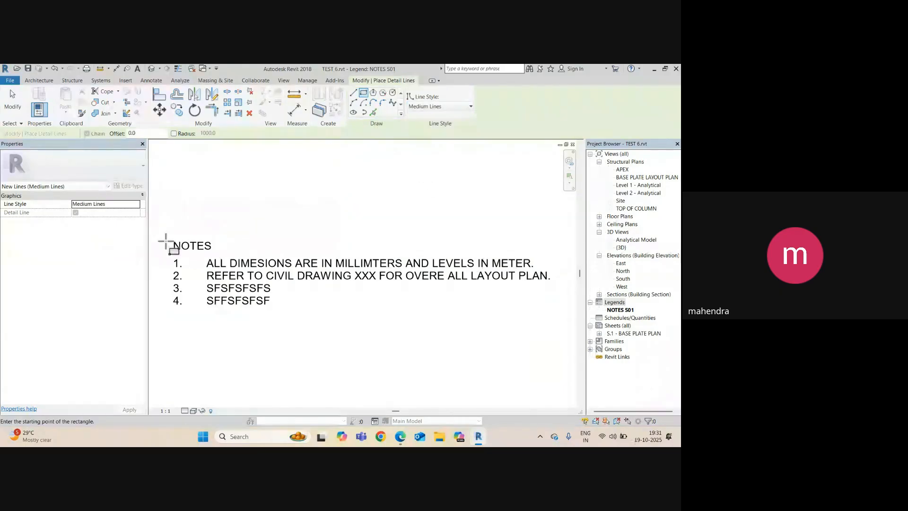
{"action": "left_click", "coordinate": [165, 238]}
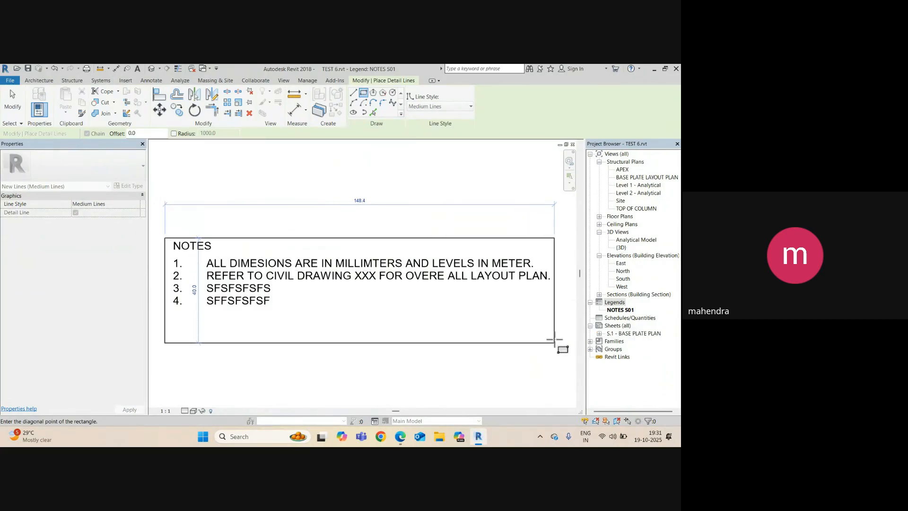
{"action": "left_click", "coordinate": [556, 325]}
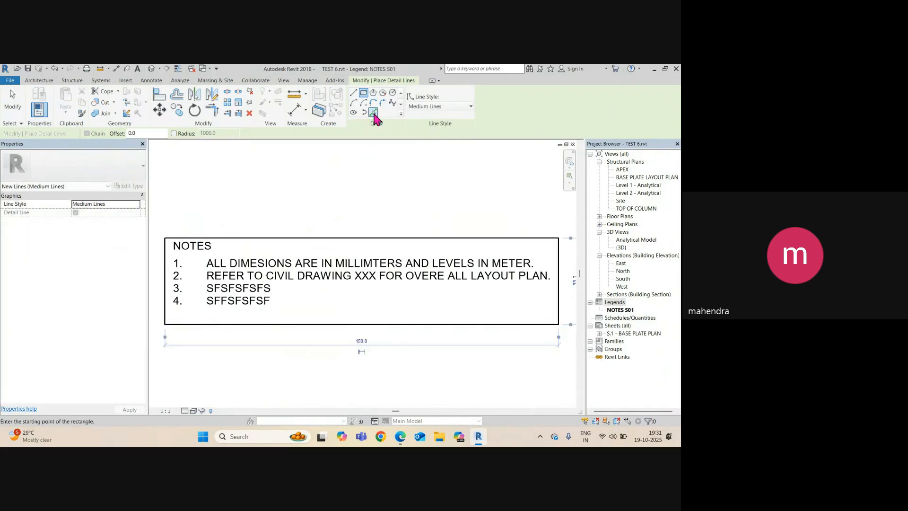
Draw a horizontal Medium Lines detail line under the NOTES heading across the full width of the box
{"action": "left_click", "coordinate": [353, 93]}
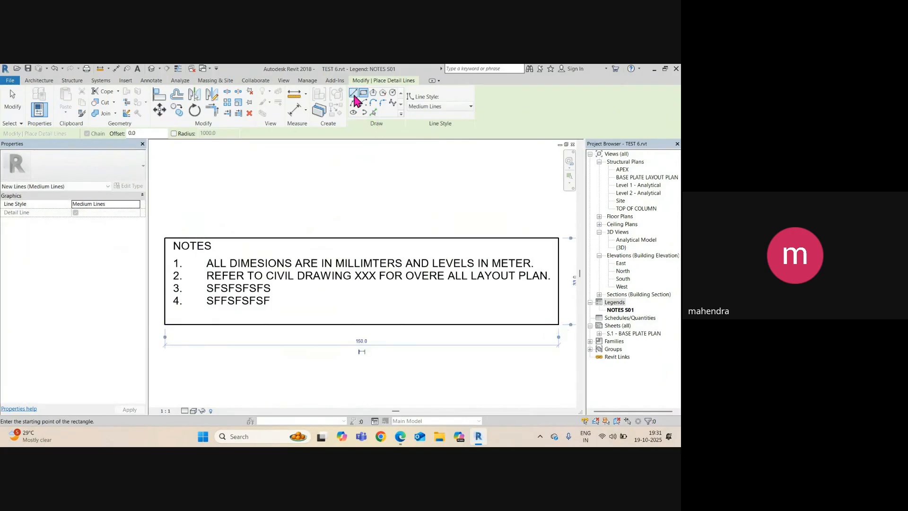
{"action": "left_click", "coordinate": [166, 251]}
{"action": "left_click", "coordinate": [558, 251]}
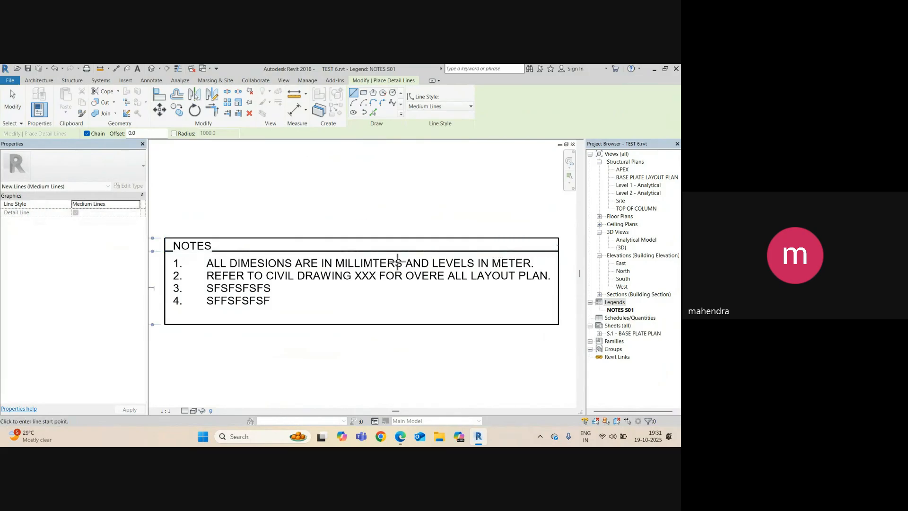
{"action": "scroll", "coordinate": [312, 257], "scroll_direction": "up", "scroll_amount": 4}
{"action": "key", "text": "Escape"}
{"action": "key", "text": "Escape"}
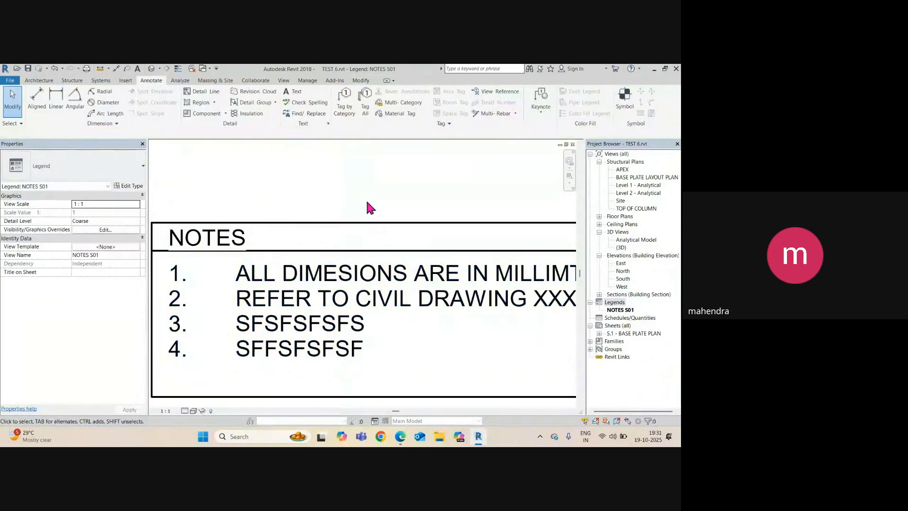
{"action": "scroll", "coordinate": [366, 202], "scroll_direction": "down", "scroll_amount": 1}
{"action": "scroll", "coordinate": [348, 221], "scroll_direction": "up", "scroll_amount": 1}
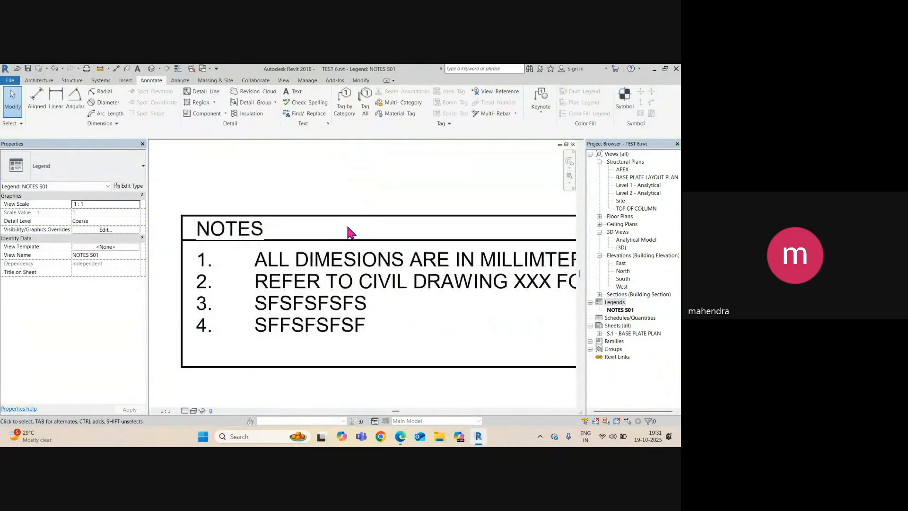
{"action": "left_click", "coordinate": [340, 241]}
{"action": "right_click", "coordinate": [339, 241]}
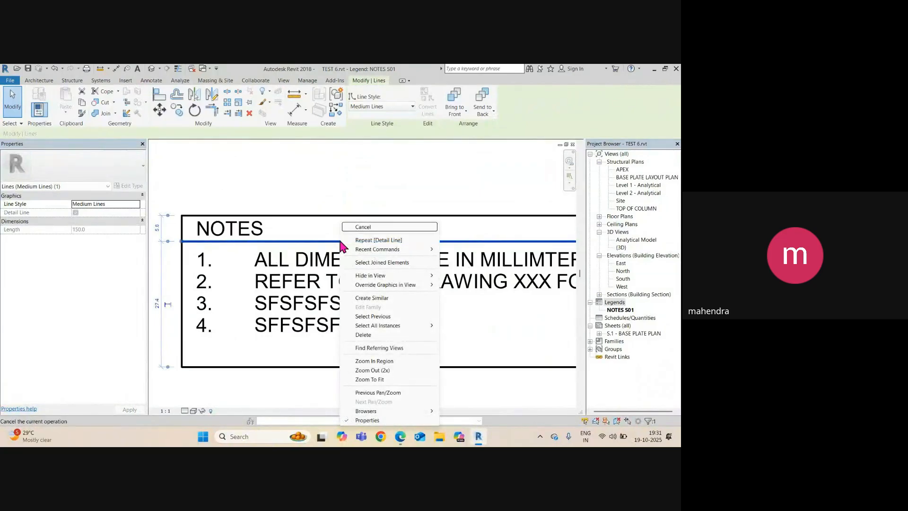
{"action": "left_click", "coordinate": [364, 190]}
{"action": "scroll", "coordinate": [363, 193], "scroll_direction": "down", "scroll_amount": 2}
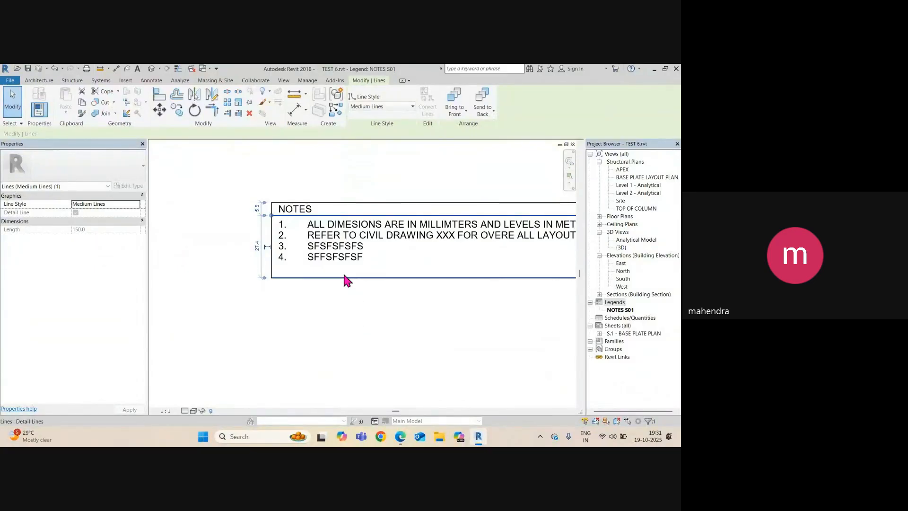
{"action": "left_click", "coordinate": [300, 289]}
{"action": "middle_click", "coordinate": [305, 314]}
{"action": "middle_click", "coordinate": [304, 314]}
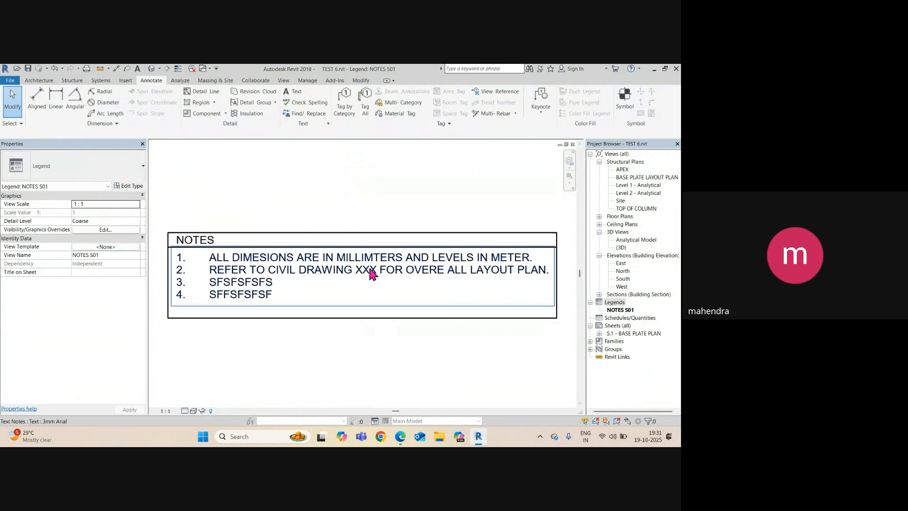
Switch to sheet S.1 - BASE PLATE PLAN and place the NOTES S01 legend between the plan and the title block, near the upper border
{"action": "key", "text": "ctrl+Tab"}
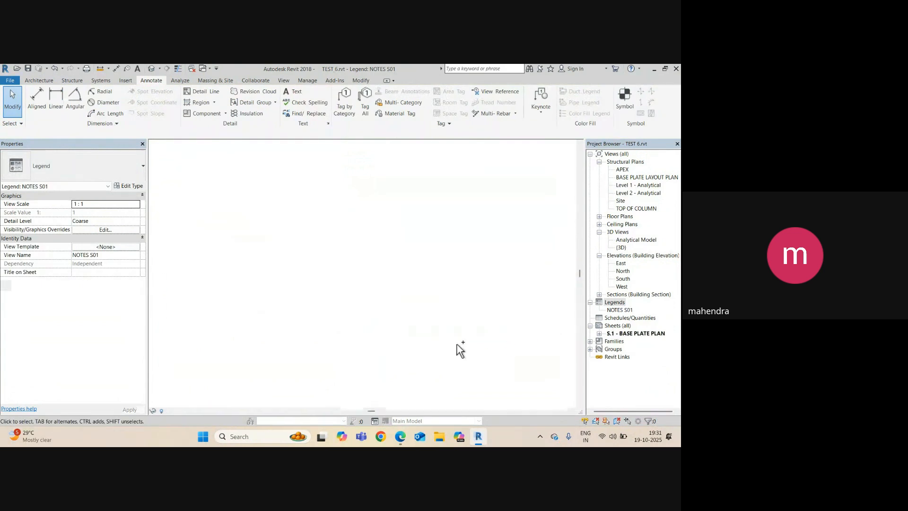
{"action": "left_click", "coordinate": [622, 311]}
{"action": "left_click_drag", "start_coordinate": [436, 247], "coordinate": [405, 177]}
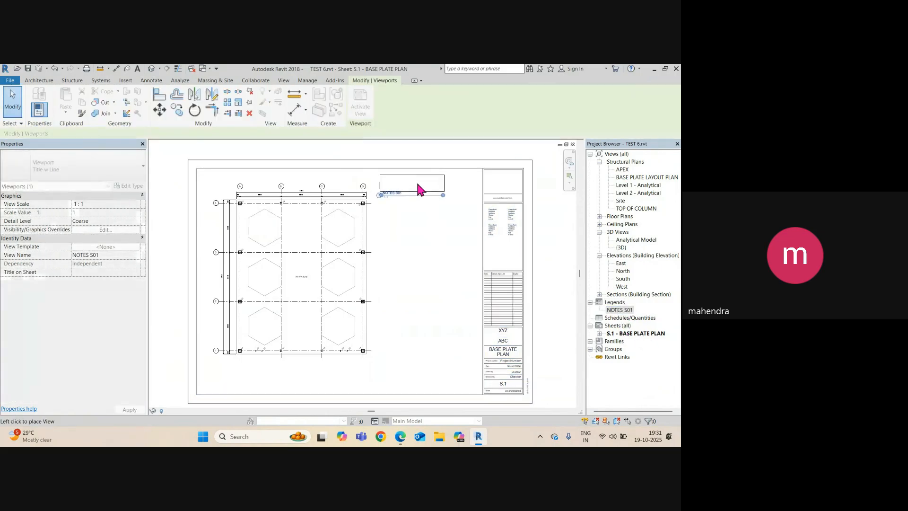
Change the viewport type of the NOTES S01 legend on the sheet to No Title
{"action": "scroll", "coordinate": [418, 189], "scroll_direction": "up", "scroll_amount": 4}
{"action": "left_click", "coordinate": [379, 197]}
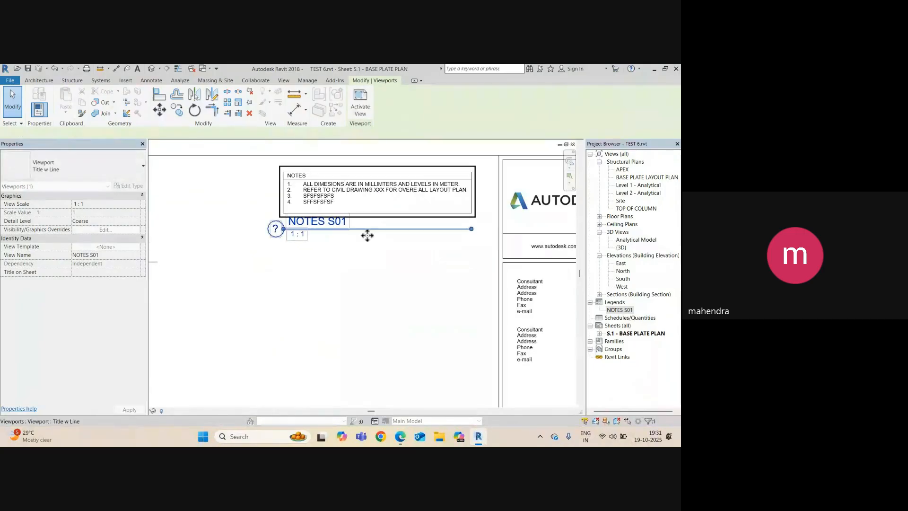
{"action": "left_click", "coordinate": [343, 199]}
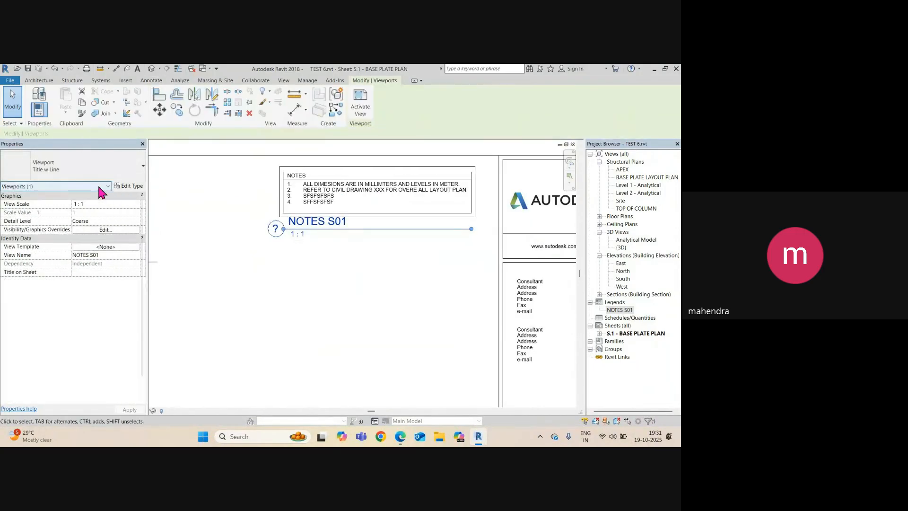
{"action": "left_click", "coordinate": [65, 167]}
{"action": "left_click", "coordinate": [32, 211]}
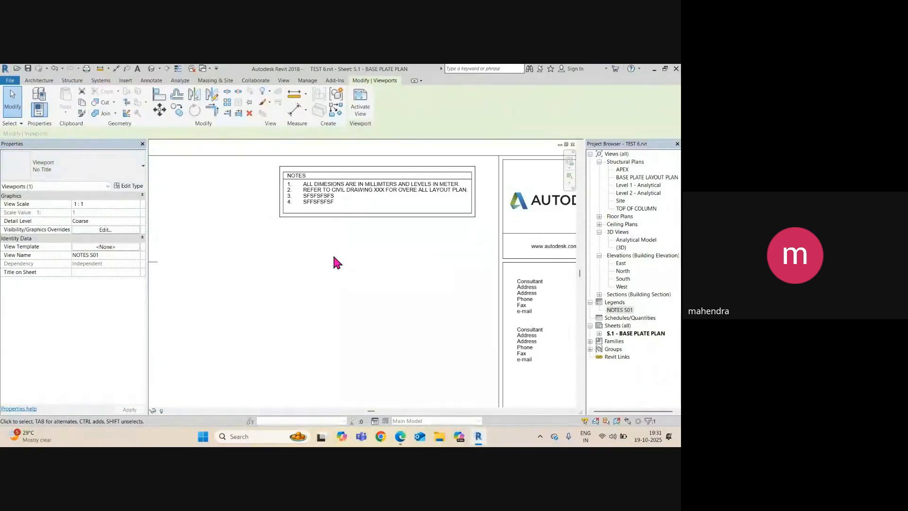
Move the NOTES S01 legend viewport closer to the title block on the sheet
{"action": "mouse_move", "coordinate": [383, 199]}
{"action": "left_mouse_down"}
{"action": "mouse_move", "coordinate": [401, 203]}
{"action": "mouse_move", "coordinate": [396, 197]}
{"action": "left_mouse_up"}
{"action": "left_click", "coordinate": [381, 267]}
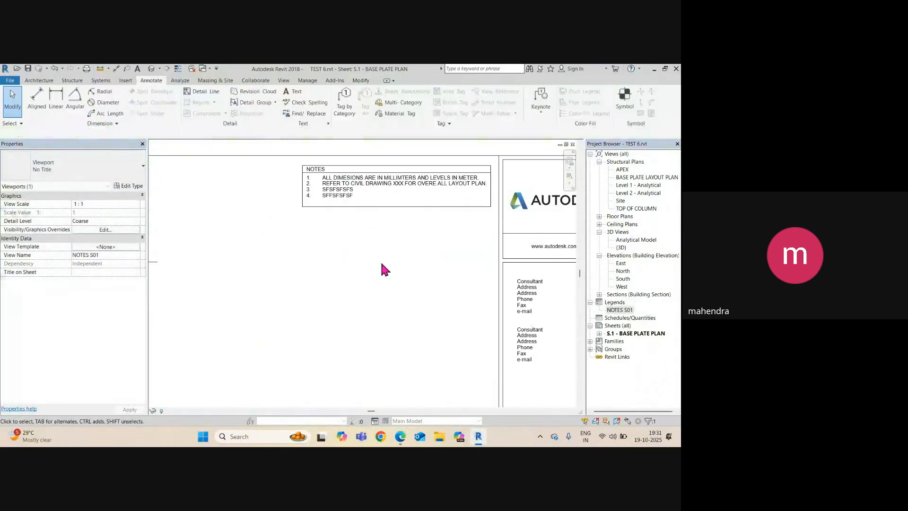
Edit the notes text of the legend from the sheet and add empty items numbered 5. and 6. below item 4
{"action": "scroll", "coordinate": [371, 310], "scroll_direction": "down", "scroll_amount": 3}
{"action": "scroll", "coordinate": [393, 212], "scroll_direction": "up", "scroll_amount": 5}
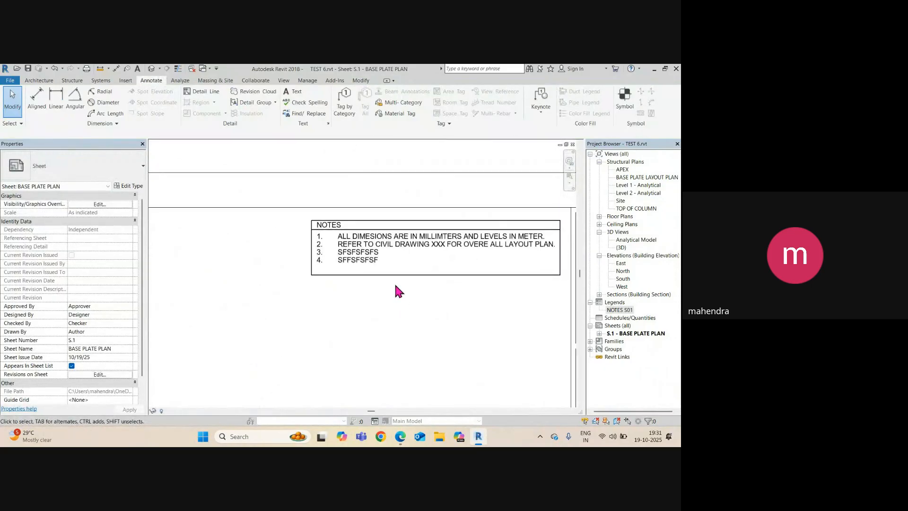
{"action": "left_click", "coordinate": [385, 258]}
{"action": "double_click", "coordinate": [384, 257]}
{"action": "double_click", "coordinate": [388, 263]}
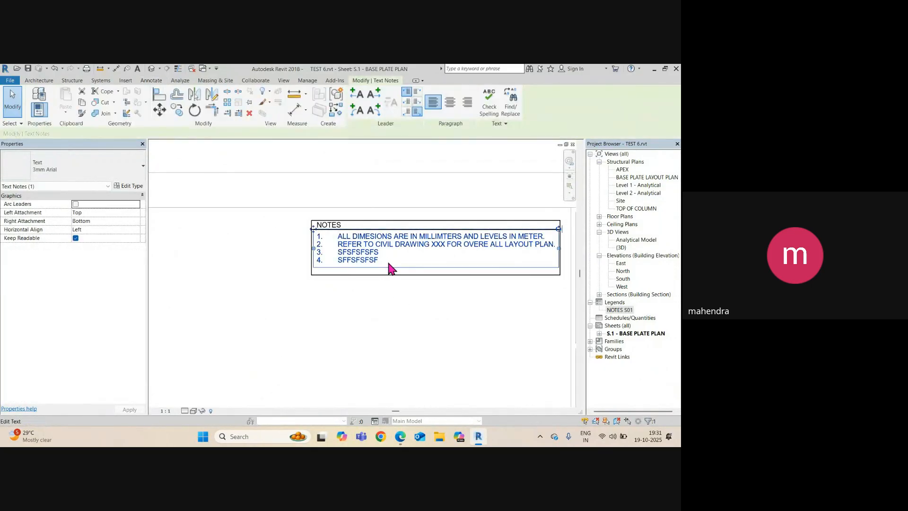
{"action": "type", "text": "5."}
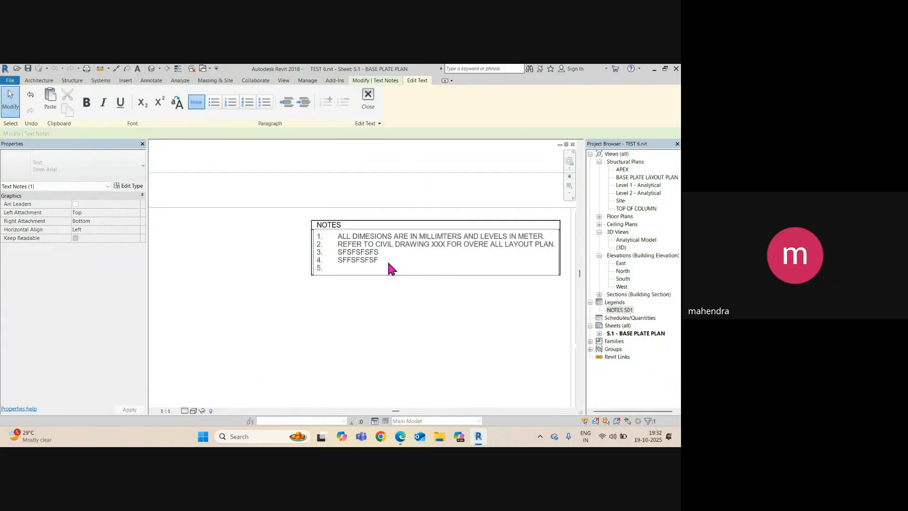
{"action": "key", "text": "Return"}
{"action": "type", "text": "6."}
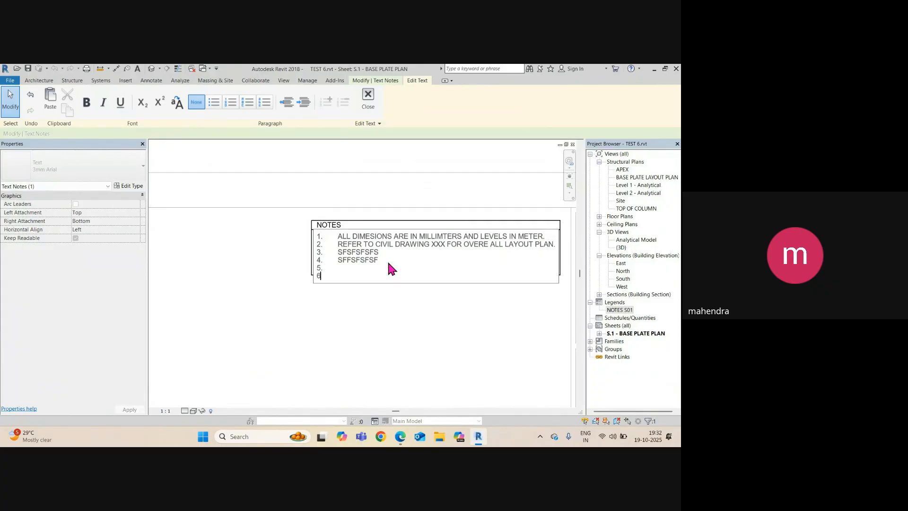
{"action": "left_click", "coordinate": [374, 344]}
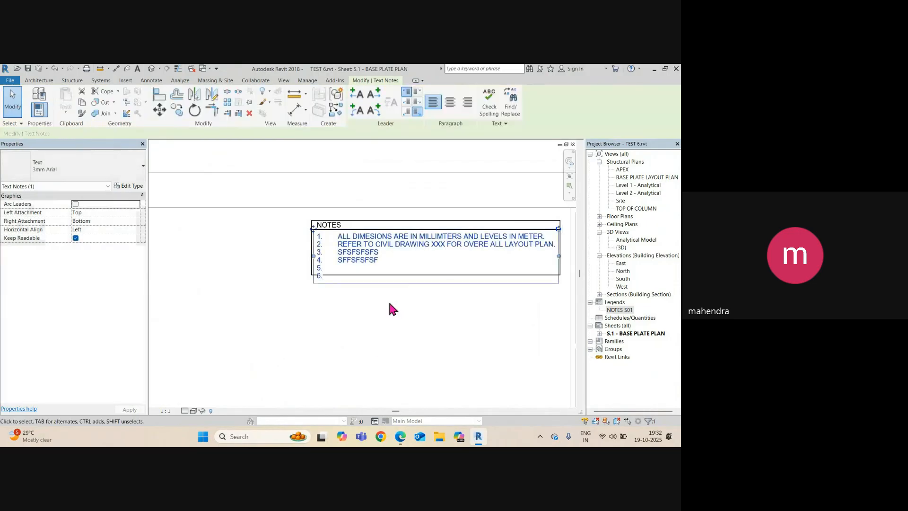
Move the lower border line of the notes box down to enclose items 5 and 6, and return to the sheet
{"action": "left_click", "coordinate": [390, 280]}
{"action": "left_click", "coordinate": [337, 292]}
{"action": "left_click", "coordinate": [296, 339]}
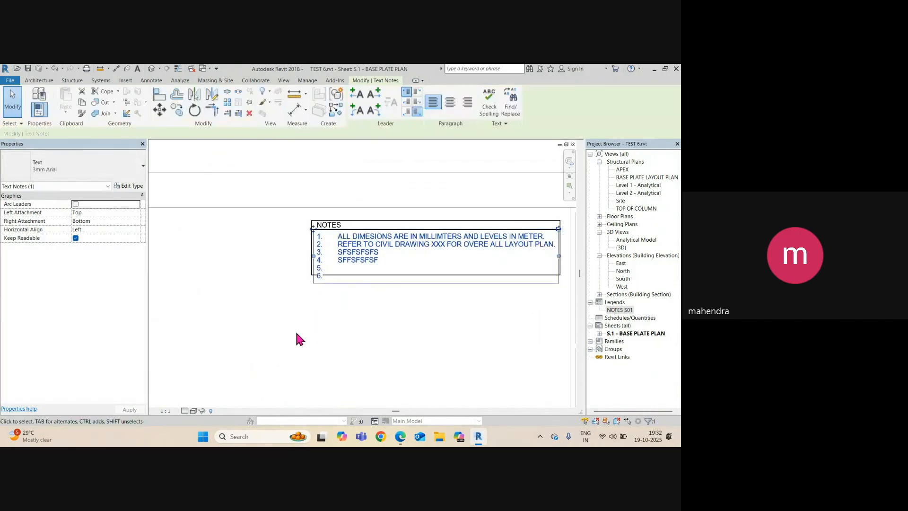
{"action": "left_click", "coordinate": [380, 276]}
{"action": "mouse_move", "coordinate": [380, 276]}
{"action": "left_mouse_down"}
{"action": "mouse_move", "coordinate": [379, 298]}
{"action": "mouse_move", "coordinate": [379, 289]}
{"action": "left_mouse_up"}
{"action": "left_click", "coordinate": [359, 355]}
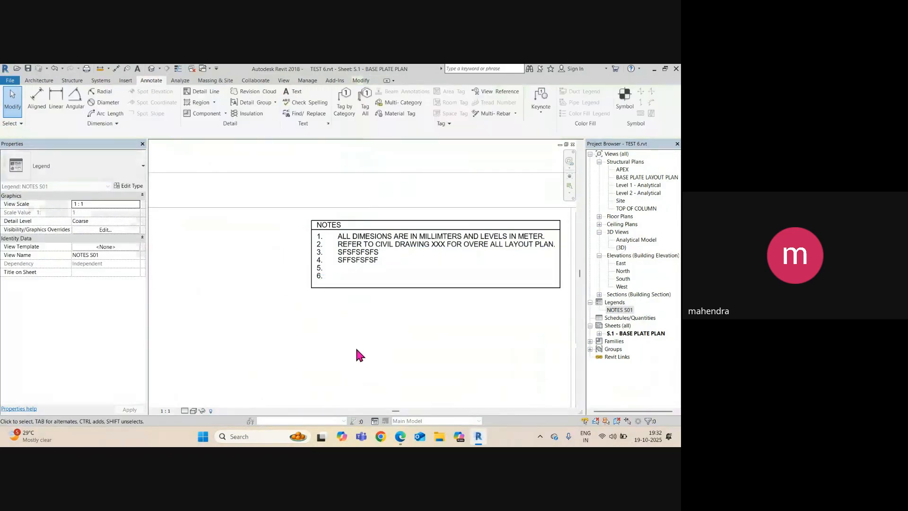
{"action": "double_click", "coordinate": [331, 348]}
{"action": "double_click", "coordinate": [174, 262]}
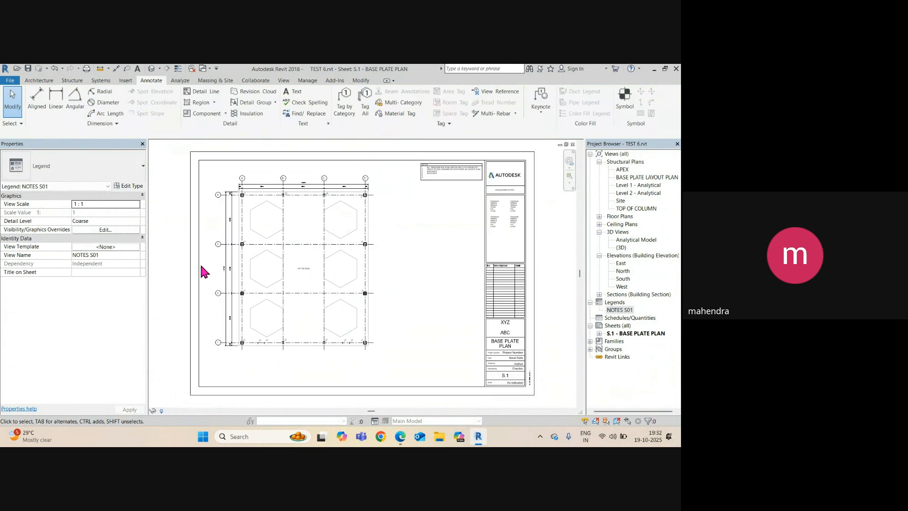
Try to duplicate the NOTES S01 legend without its detailing
{"action": "left_click", "coordinate": [617, 311]}
{"action": "right_click", "coordinate": [617, 312]}
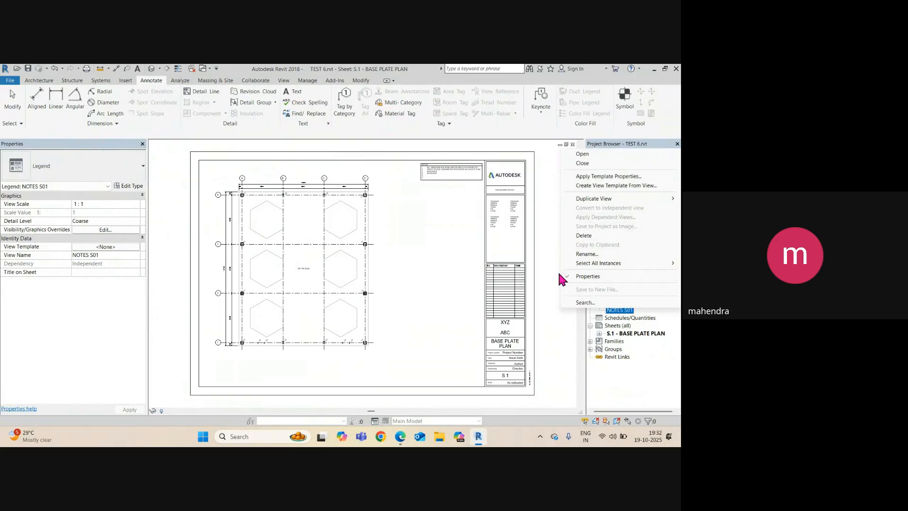
{"action": "left_click", "coordinate": [432, 273]}
{"action": "left_click", "coordinate": [619, 310]}
{"action": "right_click", "coordinate": [620, 311]}
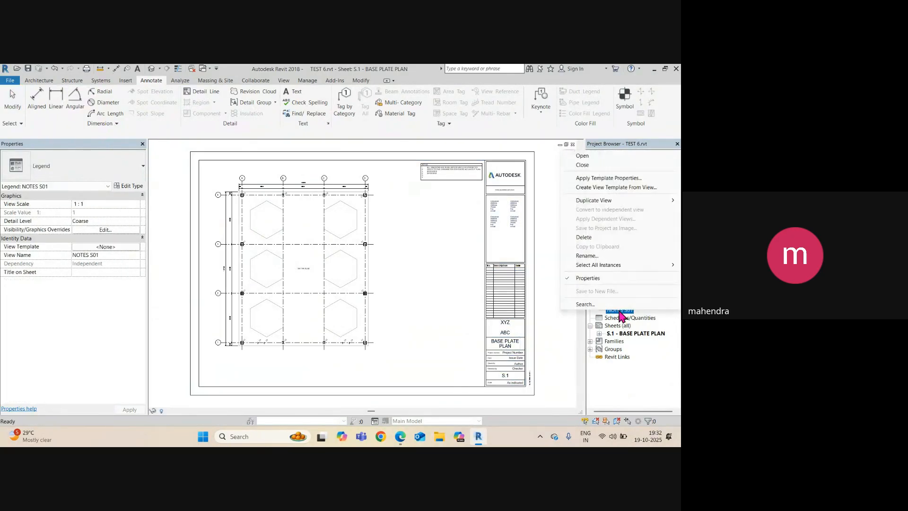
{"action": "mouse_move", "coordinate": [587, 202]}
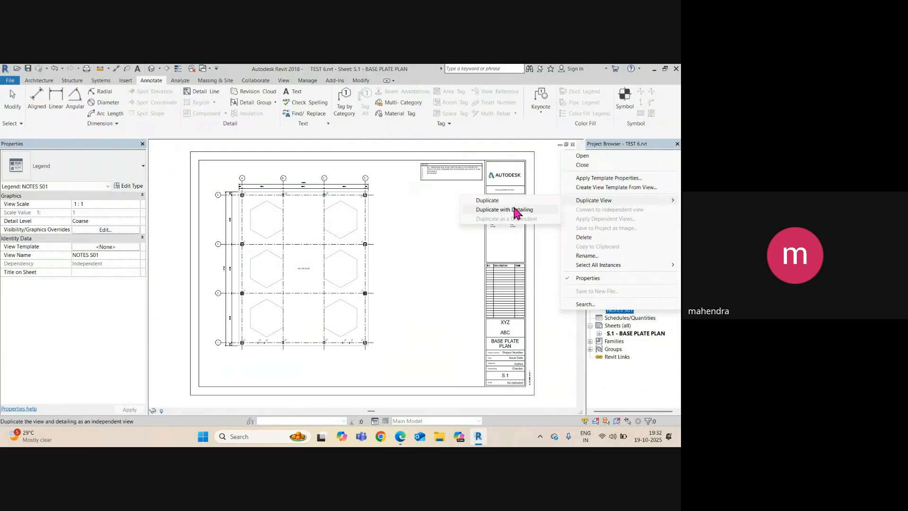
{"action": "left_click", "coordinate": [492, 201]}
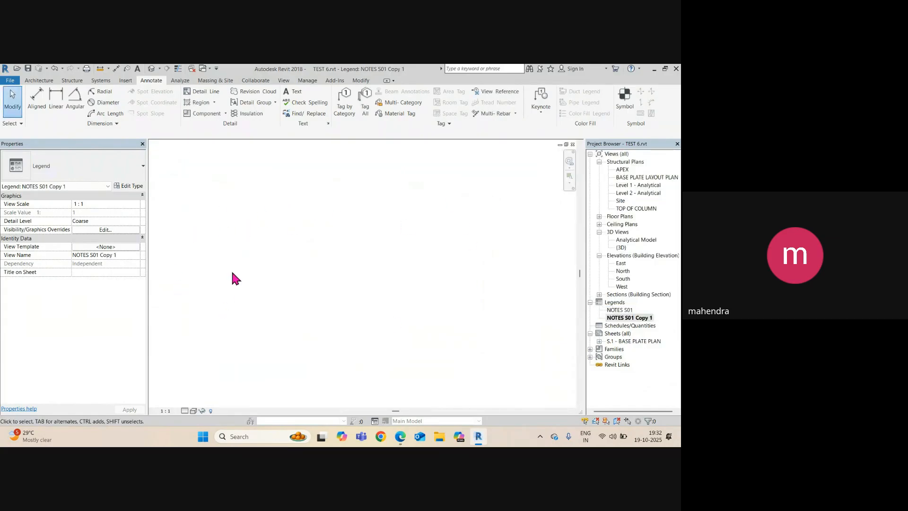
{"action": "key", "text": "ctrl+z"}
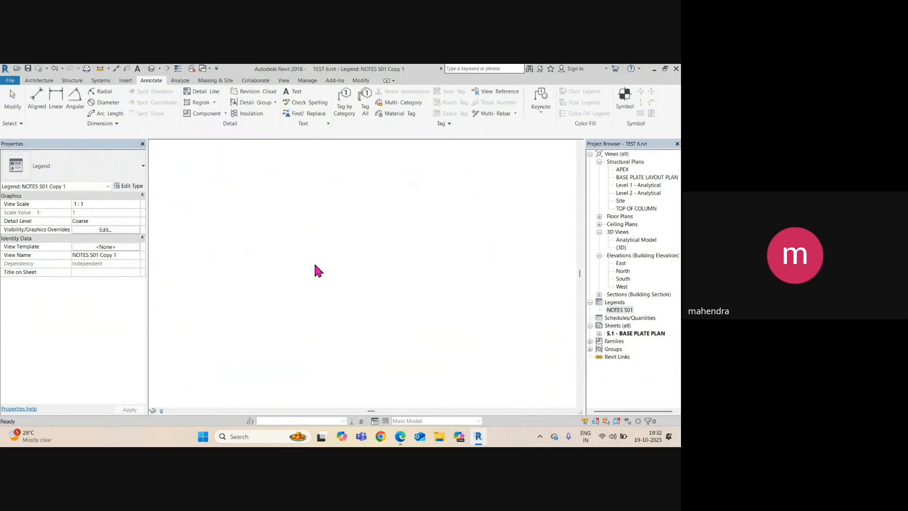
Duplicate the NOTES S01 legend with detailing
{"action": "left_click", "coordinate": [620, 310]}
{"action": "right_click", "coordinate": [623, 315]}
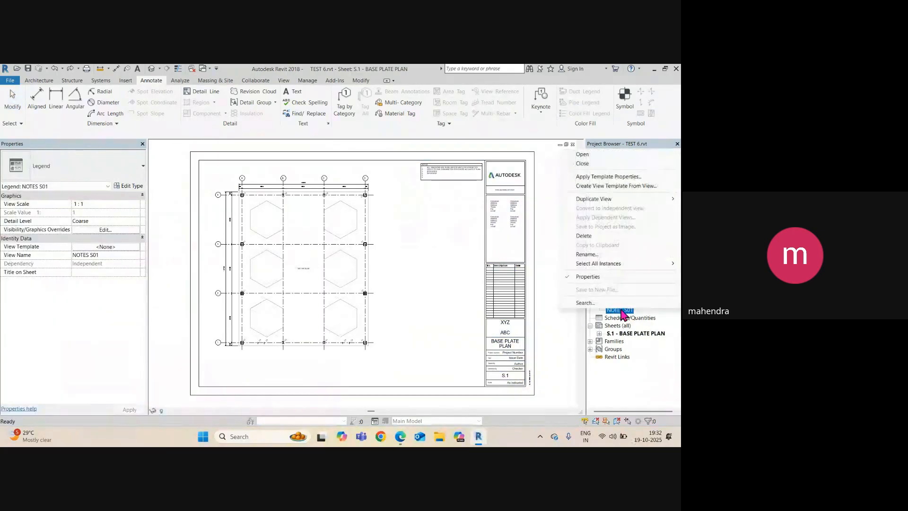
{"action": "mouse_move", "coordinate": [597, 198]}
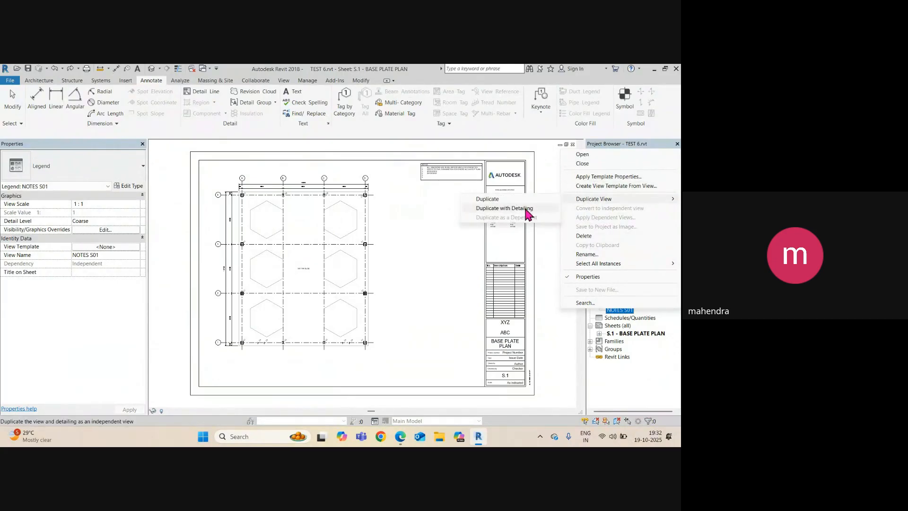
{"action": "left_click", "coordinate": [499, 209]}
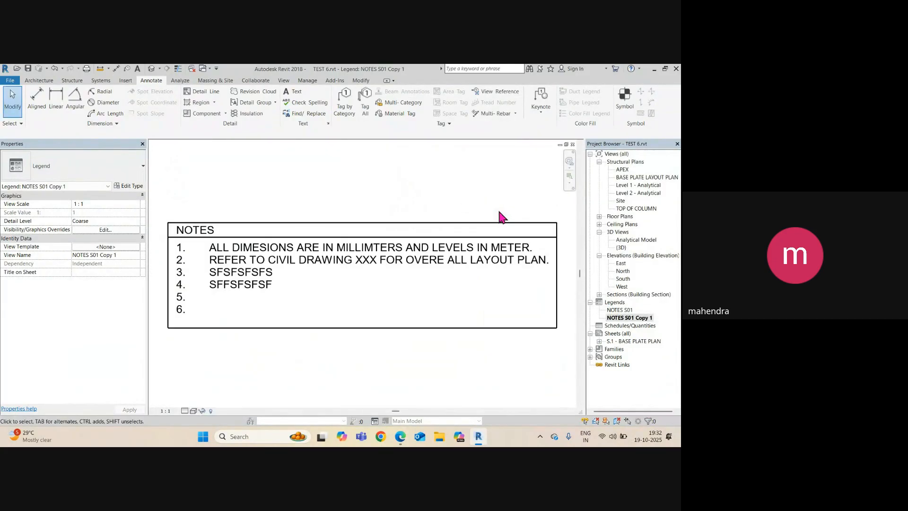
Change the NOTES heading in the duplicated legend to LEGEND
{"action": "scroll", "coordinate": [244, 268], "scroll_direction": "up", "scroll_amount": 3}
{"action": "scroll", "coordinate": [242, 264], "scroll_direction": "down", "scroll_amount": 1}
{"action": "middle_click_drag", "start_coordinate": [242, 264], "coordinate": [381, 265]}
{"action": "double_click", "coordinate": [295, 212]}
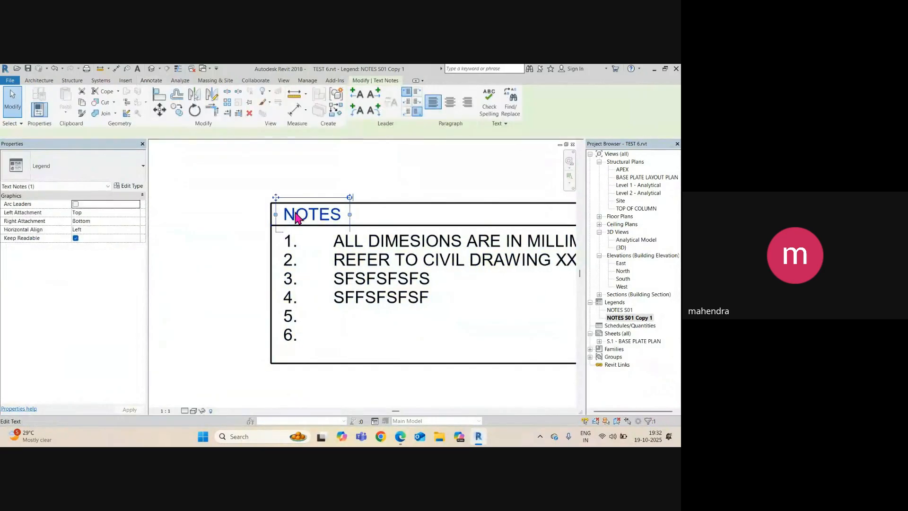
{"action": "double_click", "coordinate": [295, 213]}
{"action": "type", "text": "LEGEMD"}
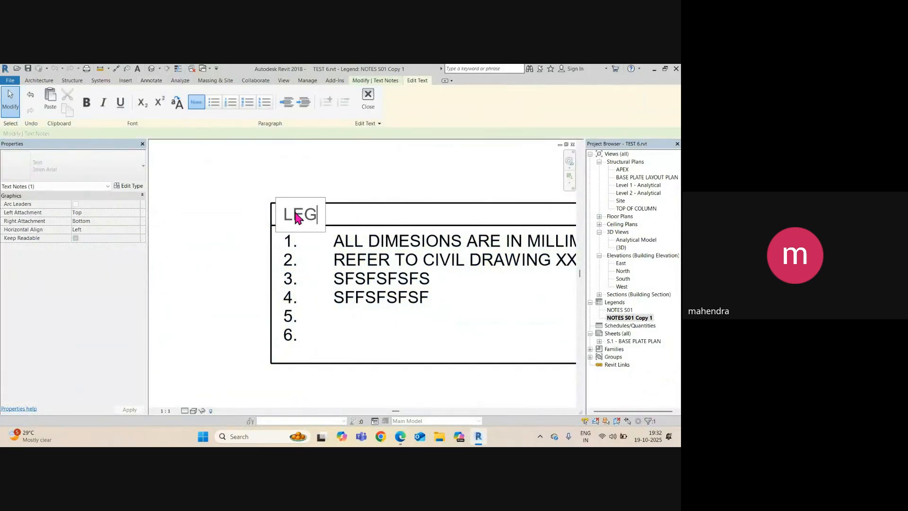
{"action": "key", "text": "BackSpace"}
{"action": "key", "text": "BackSpace"}
{"action": "type", "text": "ND"}
Clear the numbered notes text in the duplicated legend and enter the first abbreviation line, FGL - FINISH GRADE LEVEL
{"action": "left_click", "coordinate": [375, 298]}
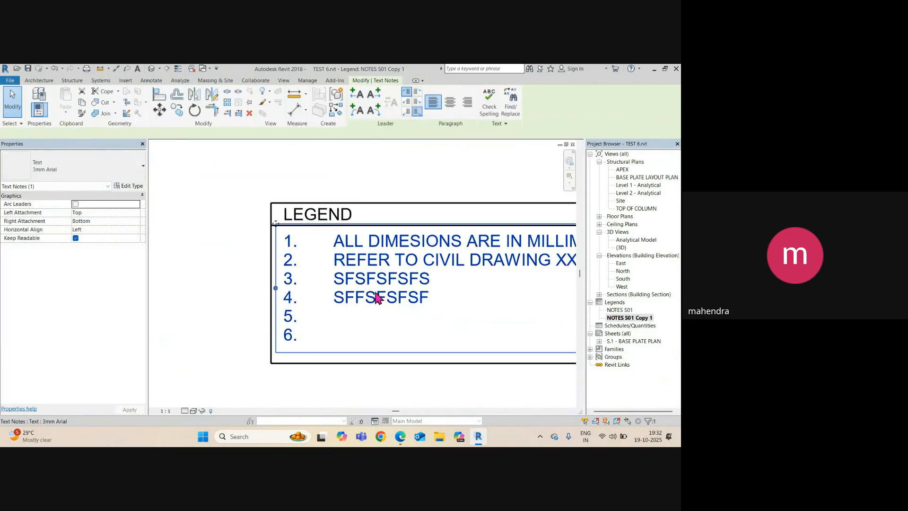
{"action": "left_click", "coordinate": [376, 298]}
{"action": "key", "text": "Delete"}
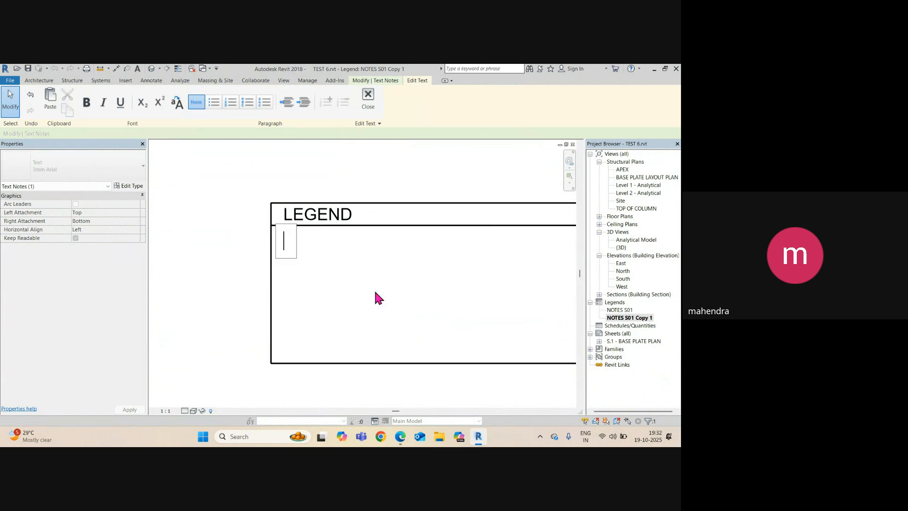
{"action": "type", "text": "FGL"}
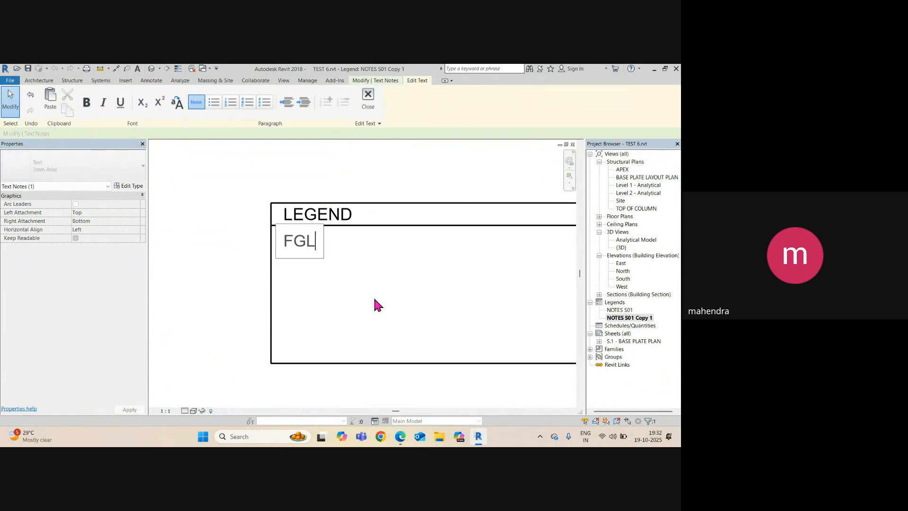
{"action": "key", "text": "BackSpace"}
{"action": "key", "text": "BackSpace"}
{"action": "key", "text": "BackSpace"}
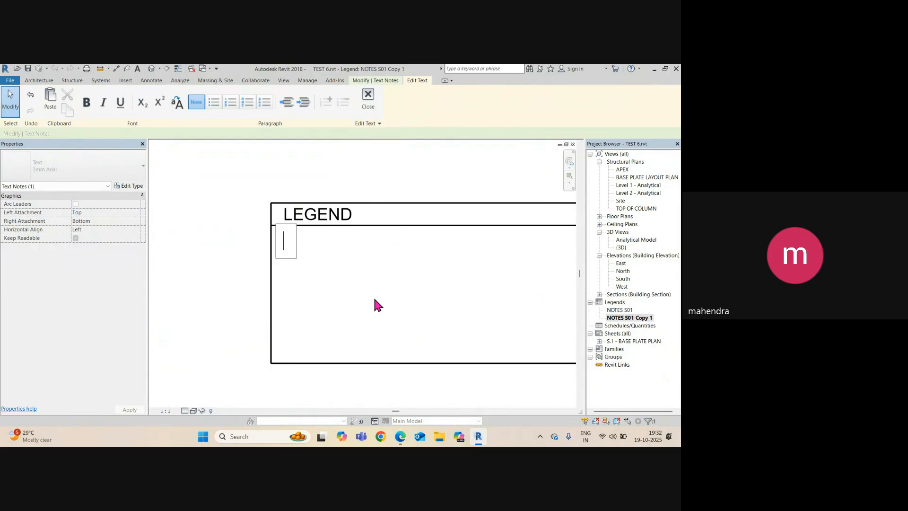
{"action": "type", "text": "FGL   -        "}
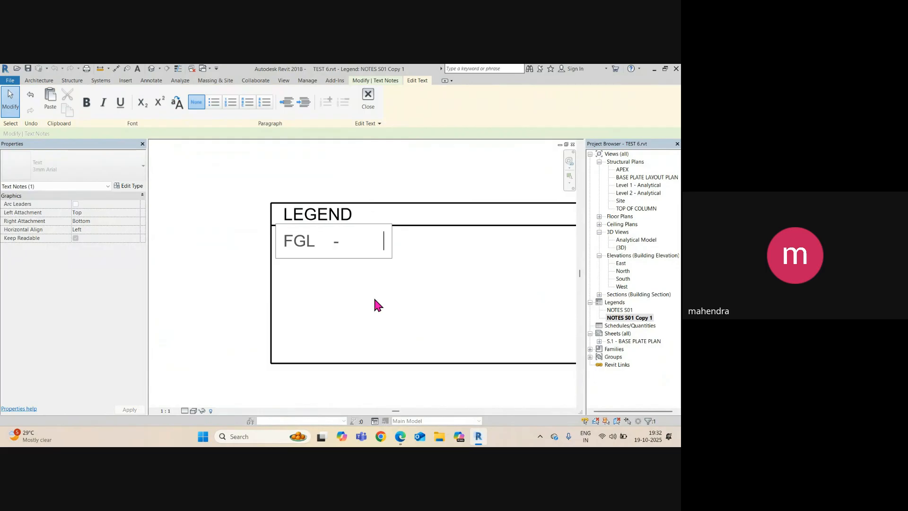
{"action": "type", "text": "FINISH GRADE LEVEL"}
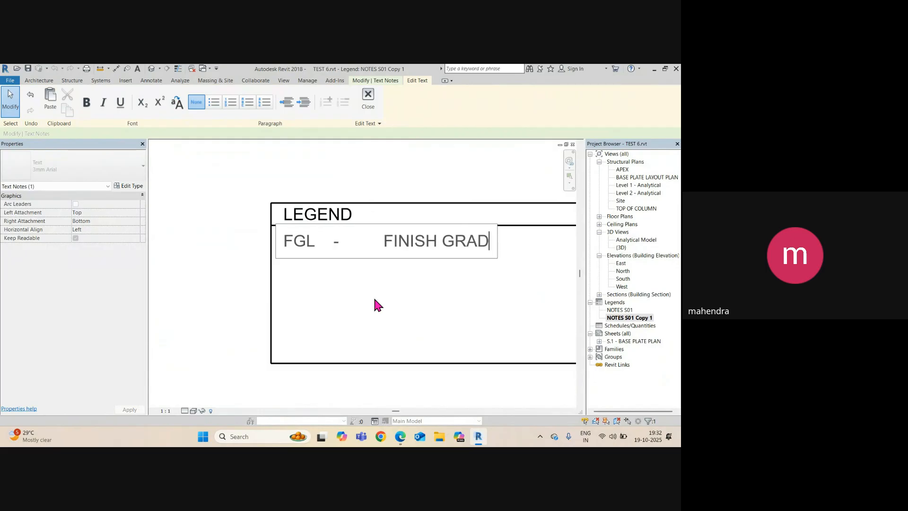
{"action": "key", "text": "Return"}
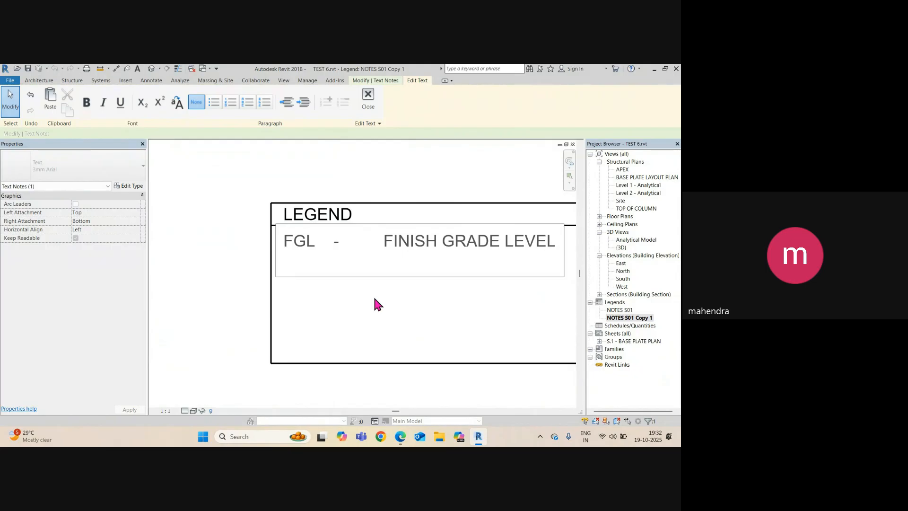
Add the line T&B - TOP & BOTTOM below the FGL entry
{"action": "type", "text": "T&"}
{"action": "key", "text": "BackSpace"}
{"action": "type", "text": "B   -       TOP "}
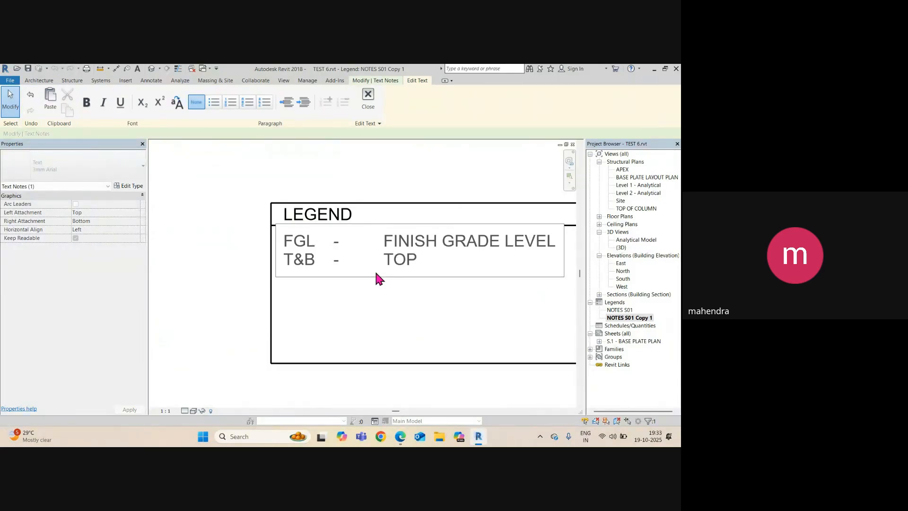
{"action": "type", "text": "& BOY"}
{"action": "key", "text": "BackSpace"}
{"action": "type", "text": "TTOM"}
{"action": "key", "text": "Return"}
Add the lines EF - EACH FACE and EW - EACH WAY below the T&B entry
{"action": "type", "text": "EF"}
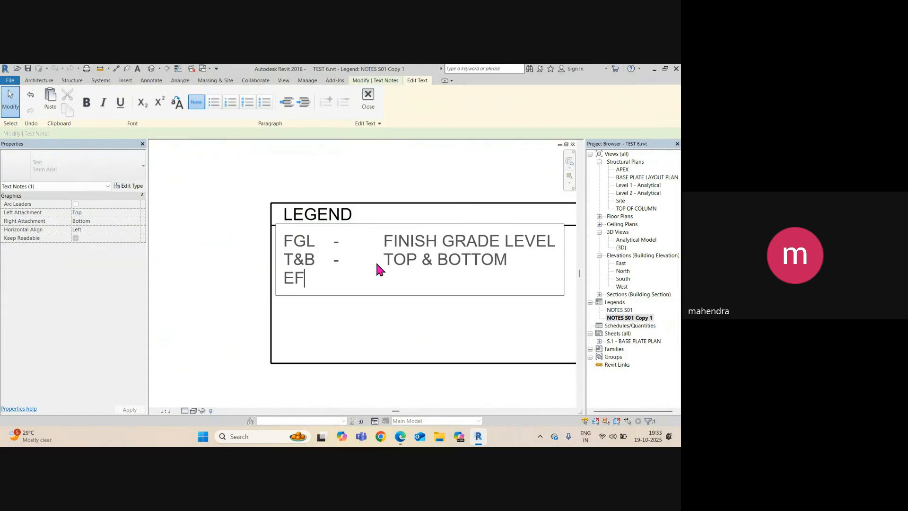
{"action": "key", "text": "Tab"}
{"action": "type", "text": "-"}
{"action": "key", "text": "Tab"}
{"action": "type", "text": "EACH FACE"}
{"action": "key", "text": "Return"}
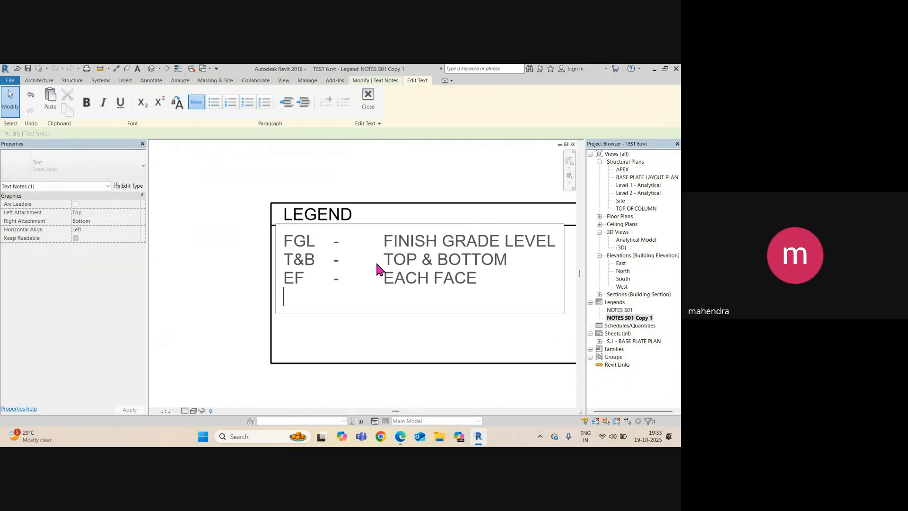
{"action": "type", "text": "EW -EACH W"}
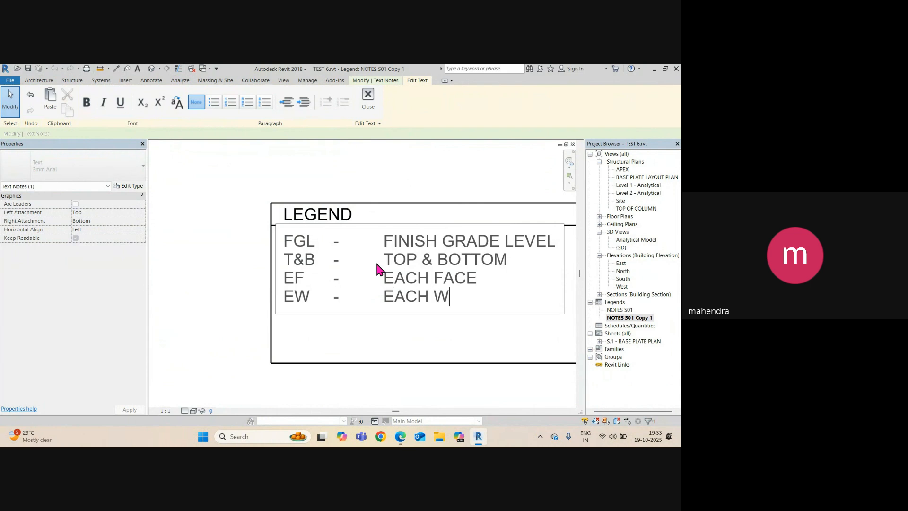
{"action": "key", "text": "BackSpace"}
{"action": "type", "text": "WAY"}
{"action": "key", "text": "Return"}
Add the lines TOC - TOP OF CONCRETE and TOS - TOP OF STEEL below the EW entry
{"action": "type", "text": "TOC"}
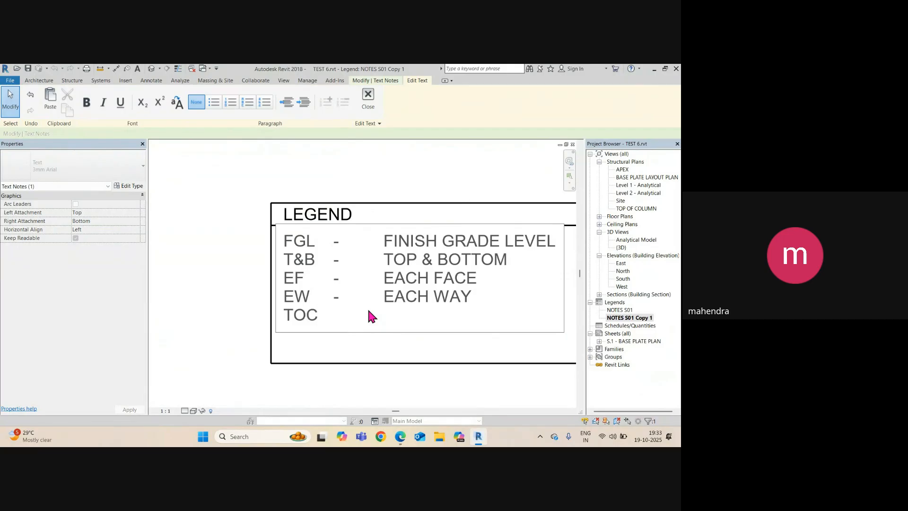
{"action": "key", "text": "Tab"}
{"action": "type", "text": "-"}
{"action": "key", "text": "Tab"}
{"action": "type", "text": "TOP OF CONCRETE"}
{"action": "key", "text": "Return"}
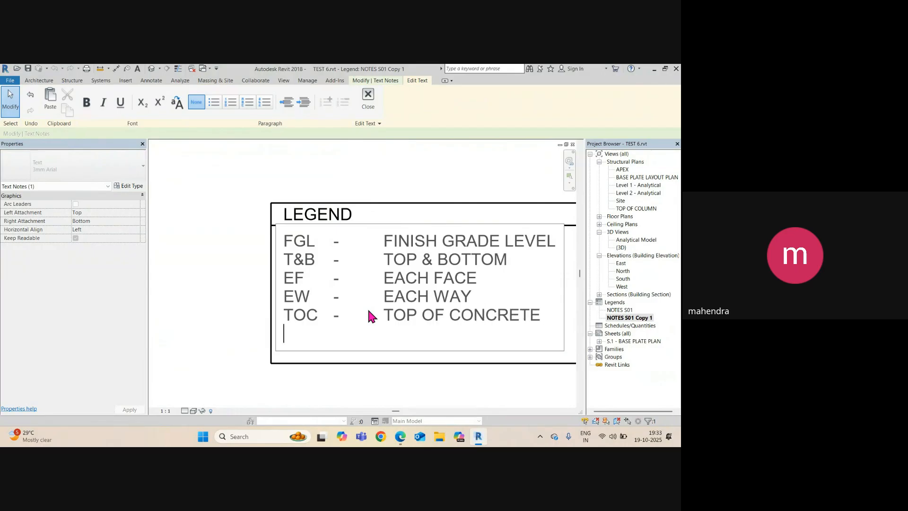
{"action": "type", "text": "TOS"}
{"action": "key", "text": "Tab"}
{"action": "type", "text": "-"}
{"action": "key", "text": "Tab"}
{"action": "type", "text": "TOP OF STEEL"}
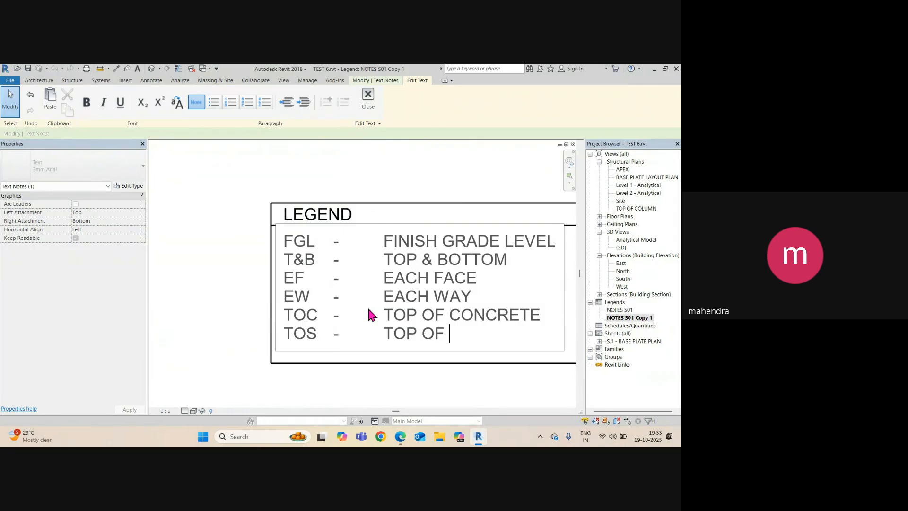
{"action": "key", "text": "Return"}
Add the line TOG - TOP OF GRATING as the last entry of the abbreviation list
{"action": "type", "text": "TOG"}
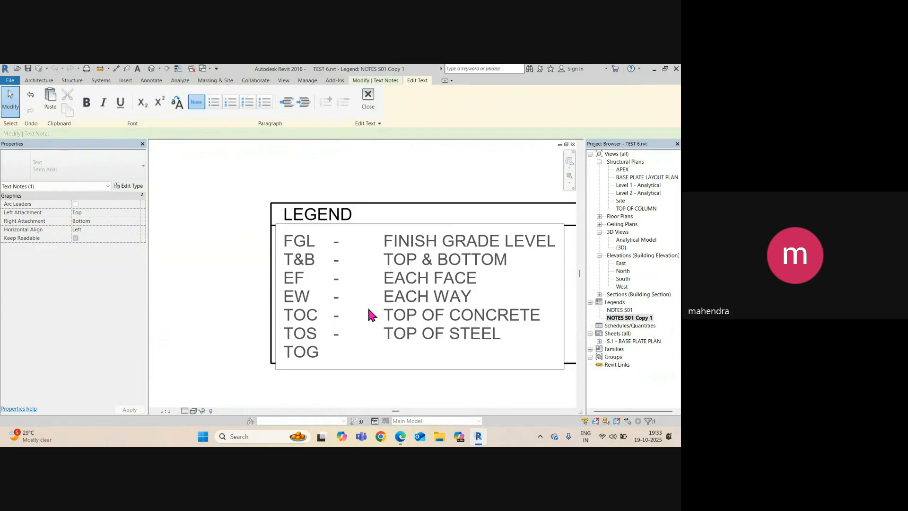
{"action": "key", "text": "Tab"}
{"action": "type", "text": "-"}
{"action": "key", "text": "Tab"}
{"action": "type", "text": "TOP OF GRATING"}
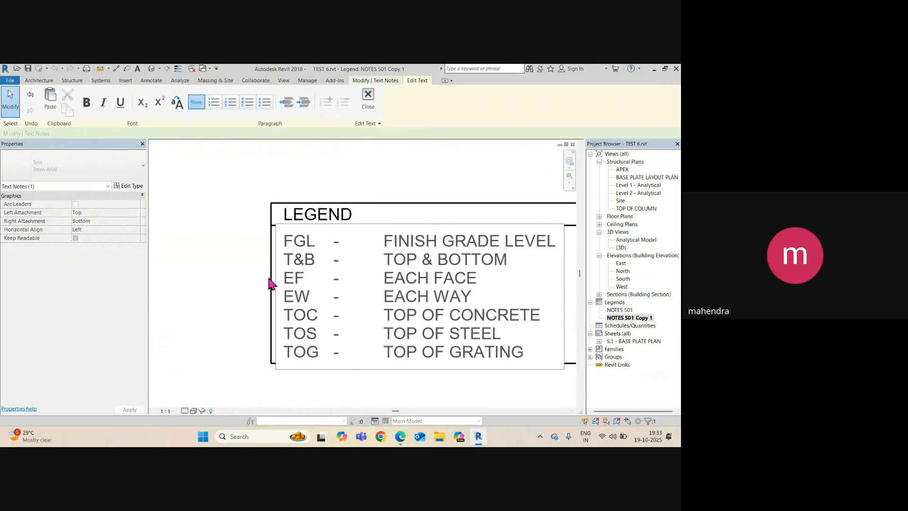
Finish the abbreviation text note and move the LEGEND box's right border inward to just beyond the FINISH GRADE LEVEL text
{"action": "left_click", "coordinate": [243, 239]}
{"action": "left_click", "coordinate": [430, 357]}
{"action": "scroll", "coordinate": [438, 300], "scroll_direction": "down", "scroll_amount": 3}
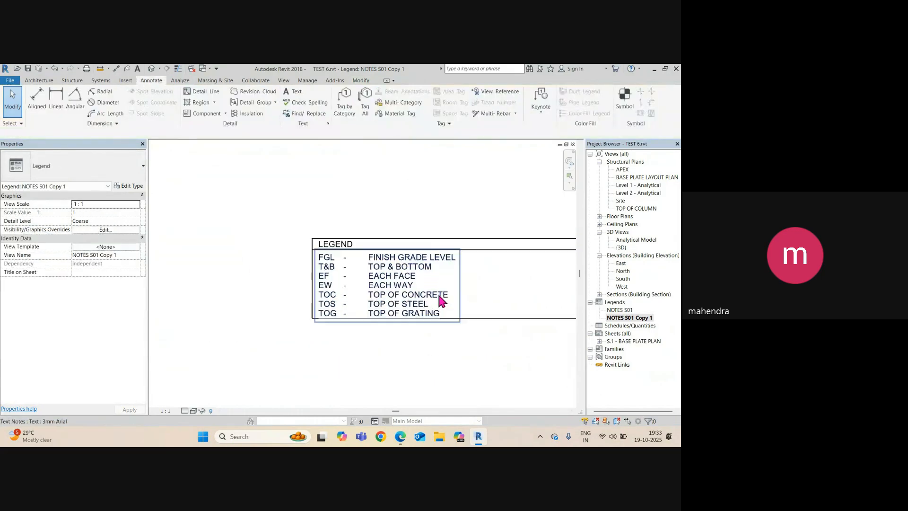
{"action": "scroll", "coordinate": [422, 290], "scroll_direction": "up", "scroll_amount": 2}
{"action": "left_click", "coordinate": [425, 260]}
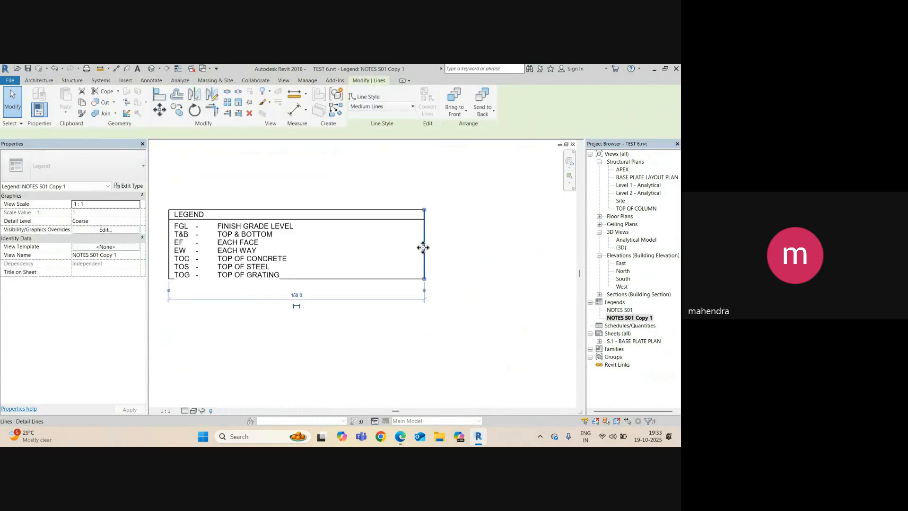
{"action": "left_click_drag", "start_coordinate": [422, 248], "coordinate": [297, 242]}
{"action": "left_click", "coordinate": [370, 314]}
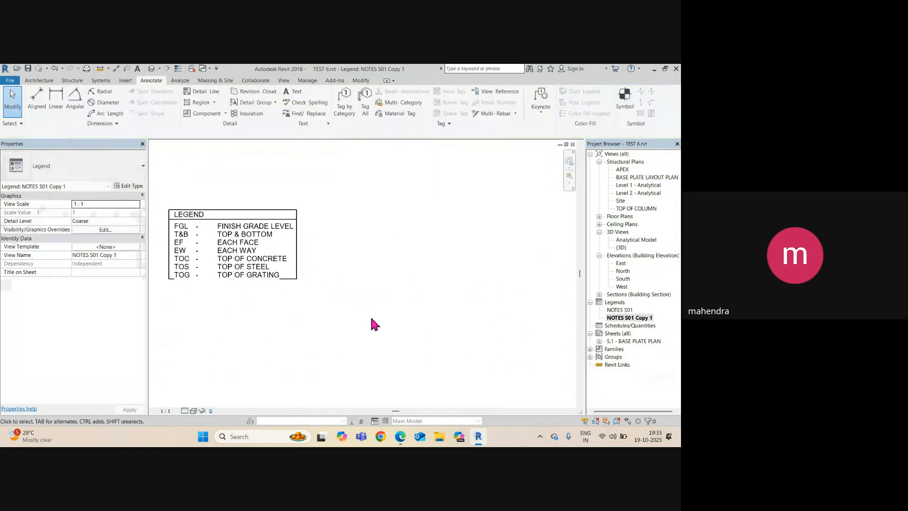
Move the LEGEND box's bottom border slightly down to leave clearance below the TOP OF GRATING entry
{"action": "scroll", "coordinate": [389, 292], "scroll_direction": "up", "scroll_amount": 3}
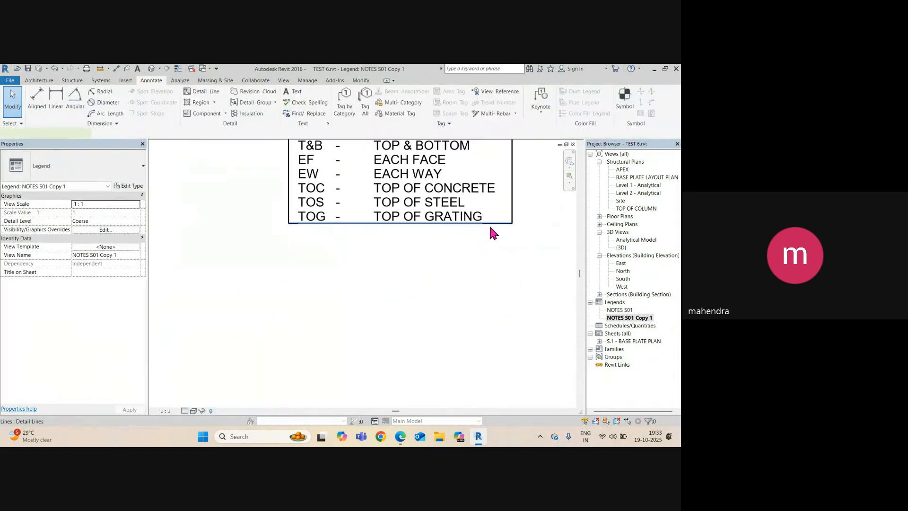
{"action": "left_click", "coordinate": [492, 224]}
{"action": "mouse_move", "coordinate": [497, 224]}
{"action": "left_mouse_down"}
{"action": "mouse_move", "coordinate": [497, 244]}
{"action": "mouse_move", "coordinate": [495, 234]}
{"action": "left_mouse_up"}
{"action": "left_click", "coordinate": [472, 296]}
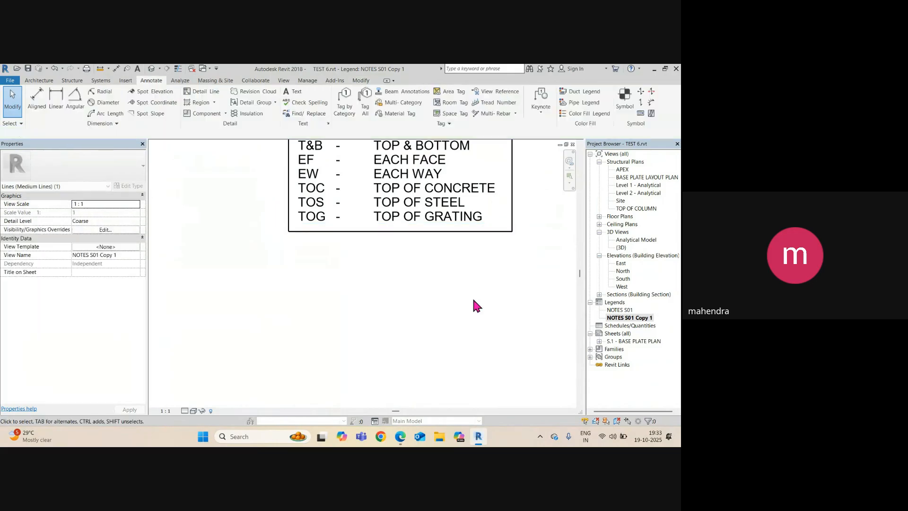
{"action": "scroll", "coordinate": [472, 297], "scroll_direction": "up", "scroll_amount": 2}
Return to the base plate plan sheet and rename the legend view NOTES S01 Copy 1 as LEGEND S01
{"action": "key", "text": "ctrl+Tab"}
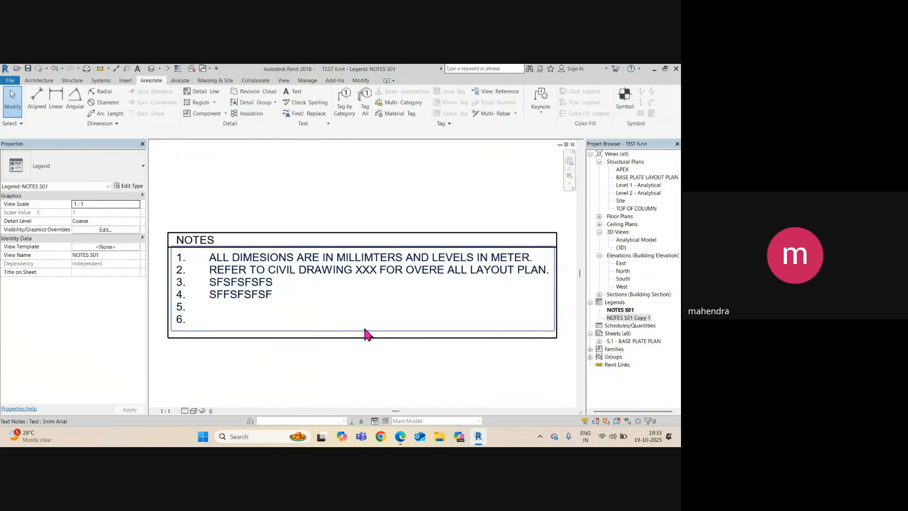
{"action": "key", "text": "ctrl+Tab"}
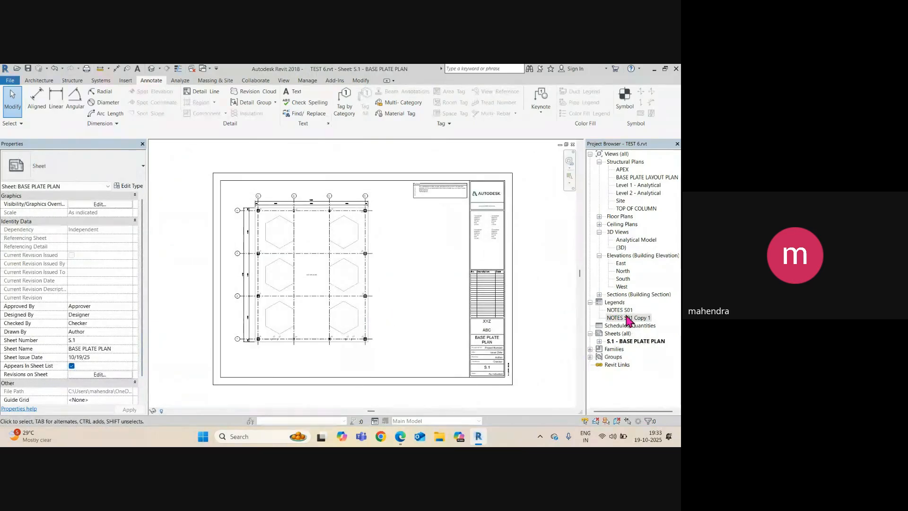
{"action": "left_click", "coordinate": [637, 318]}
{"action": "right_click", "coordinate": [638, 319]}
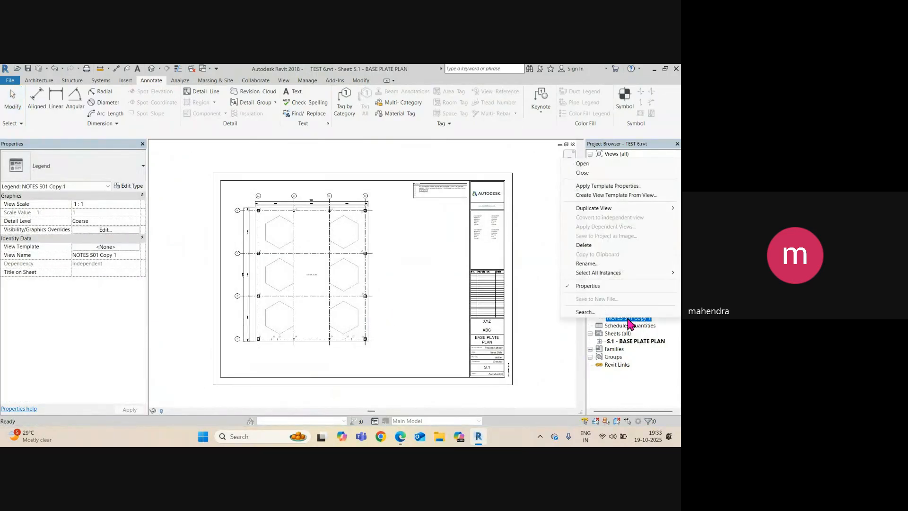
{"action": "left_click", "coordinate": [615, 265]}
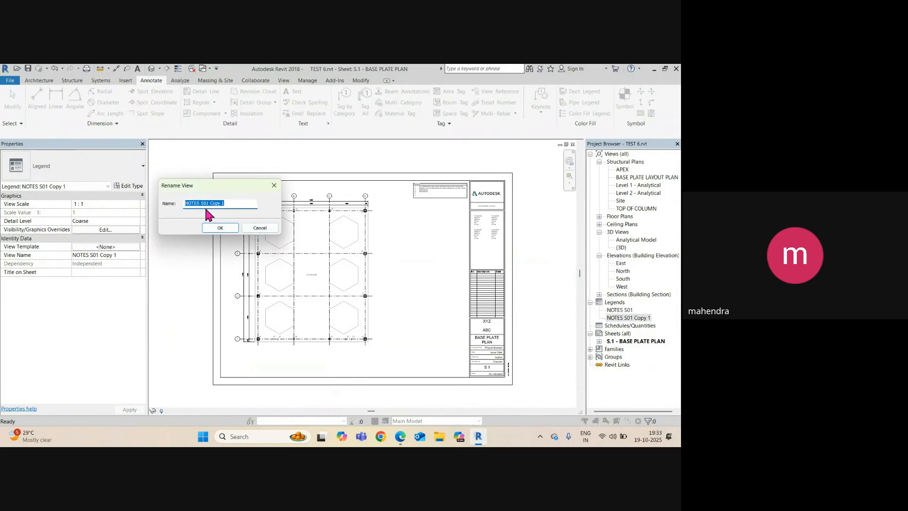
{"action": "left_click_drag", "start_coordinate": [198, 204], "coordinate": [182, 203]}
{"action": "type", "text": "LEGEND"}
{"action": "left_click_drag", "start_coordinate": [213, 203], "coordinate": [265, 202]}
{"action": "key", "text": "BackSpace"}
{"action": "left_click", "coordinate": [219, 229]}
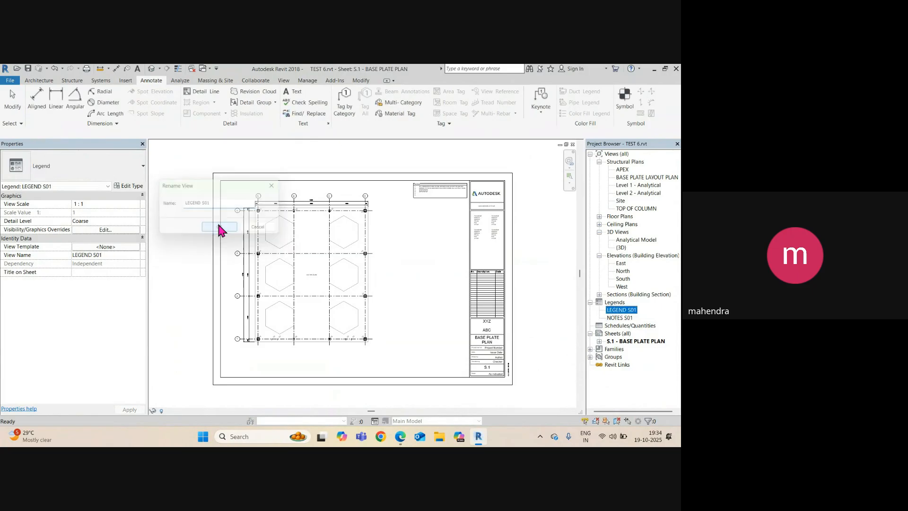
Change the sheet number in the title block to S01
{"action": "scroll", "coordinate": [492, 376], "scroll_direction": "up", "scroll_amount": 5}
{"action": "left_click", "coordinate": [462, 325]}
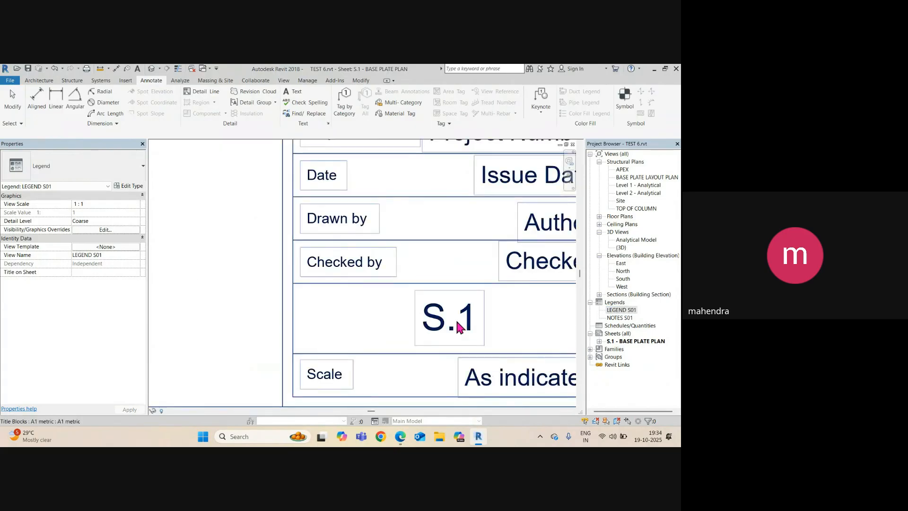
{"action": "left_click", "coordinate": [450, 329]}
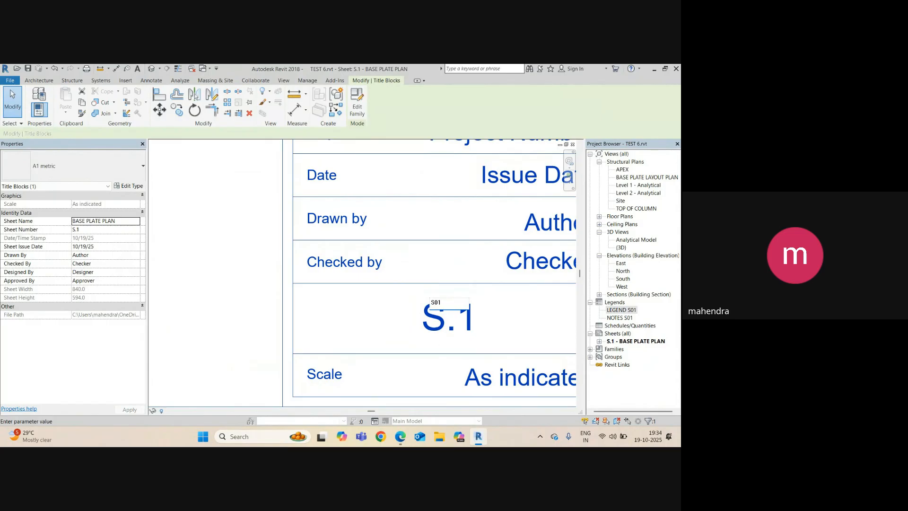
{"action": "left_click", "coordinate": [331, 317]}
{"action": "left_click", "coordinate": [206, 326]}
{"action": "scroll", "coordinate": [389, 334], "scroll_direction": "down", "scroll_amount": 6}
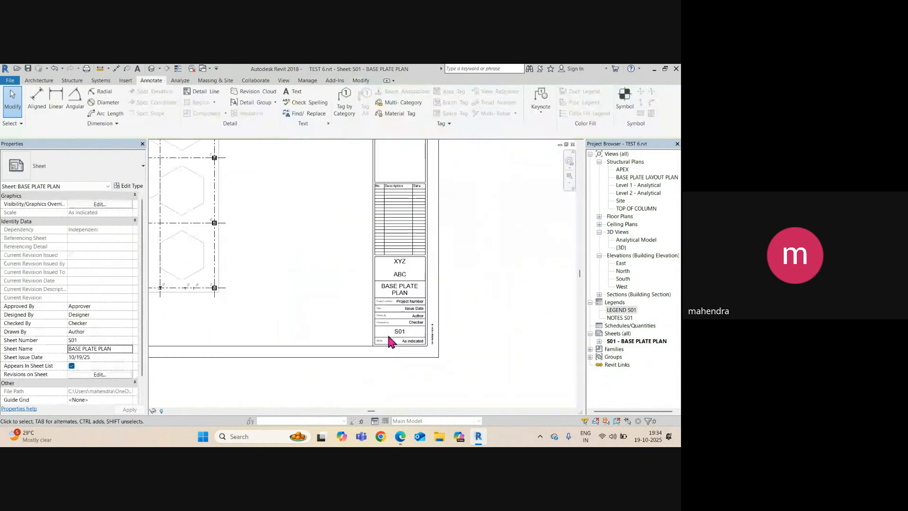
Examine the title block's scale field and the view scale of the base plate layout plan on the sheet
{"action": "scroll", "coordinate": [402, 340], "scroll_direction": "up", "scroll_amount": 3}
{"action": "left_click", "coordinate": [421, 344]}
{"action": "scroll", "coordinate": [430, 334], "scroll_direction": "up", "scroll_amount": 2}
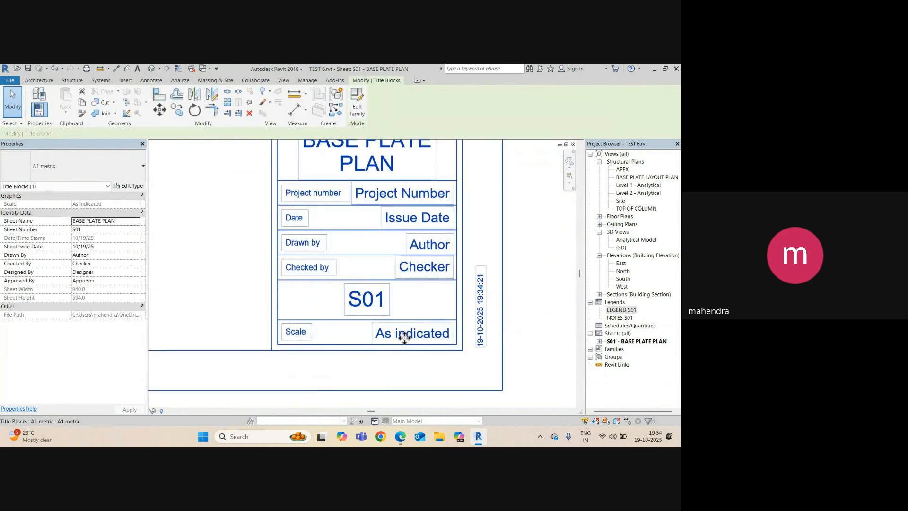
{"action": "scroll", "coordinate": [378, 334], "scroll_direction": "down", "scroll_amount": 4}
{"action": "middle_click_drag", "start_coordinate": [334, 335], "coordinate": [460, 339]}
{"action": "middle_click_drag", "start_coordinate": [299, 317], "coordinate": [338, 330]}
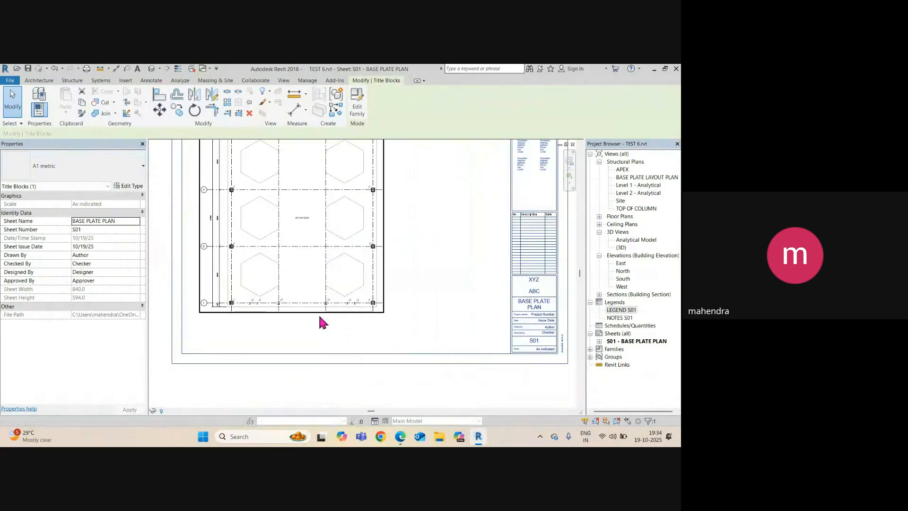
{"action": "left_click", "coordinate": [305, 249]}
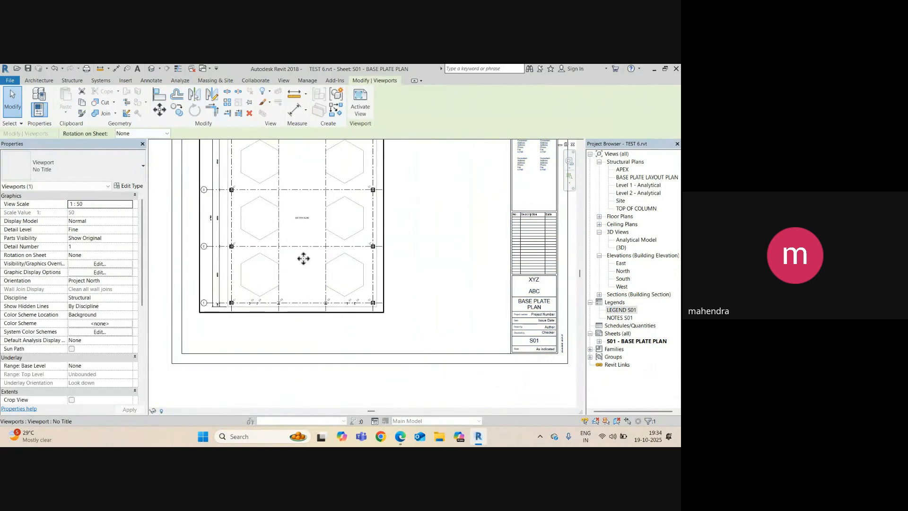
{"action": "double_click", "coordinate": [251, 283]}
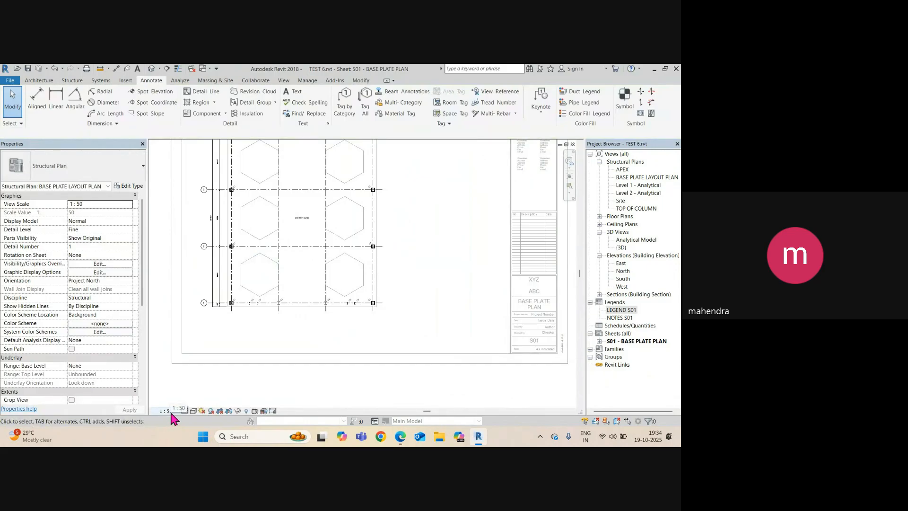
{"action": "double_click", "coordinate": [227, 334]}
Set the base plate layout plan's viewport type to Title No Line
{"action": "left_click", "coordinate": [346, 207]}
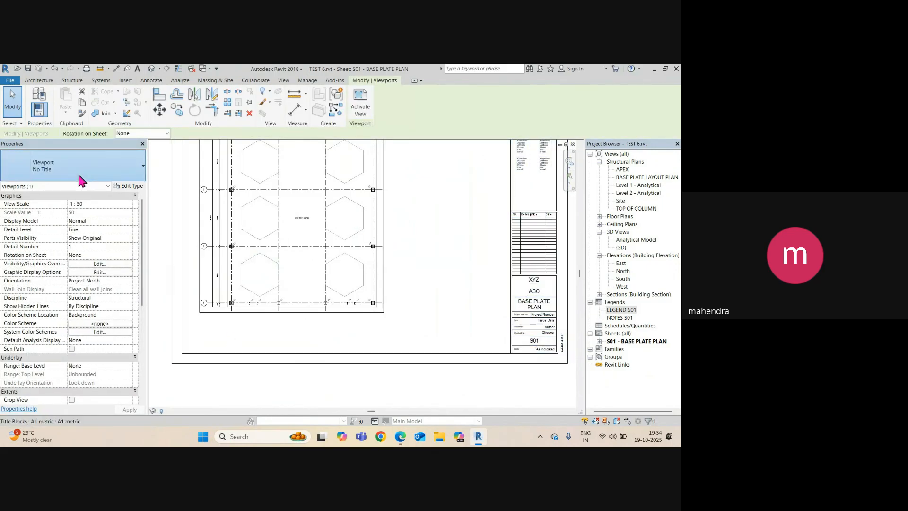
{"action": "left_click", "coordinate": [78, 170]}
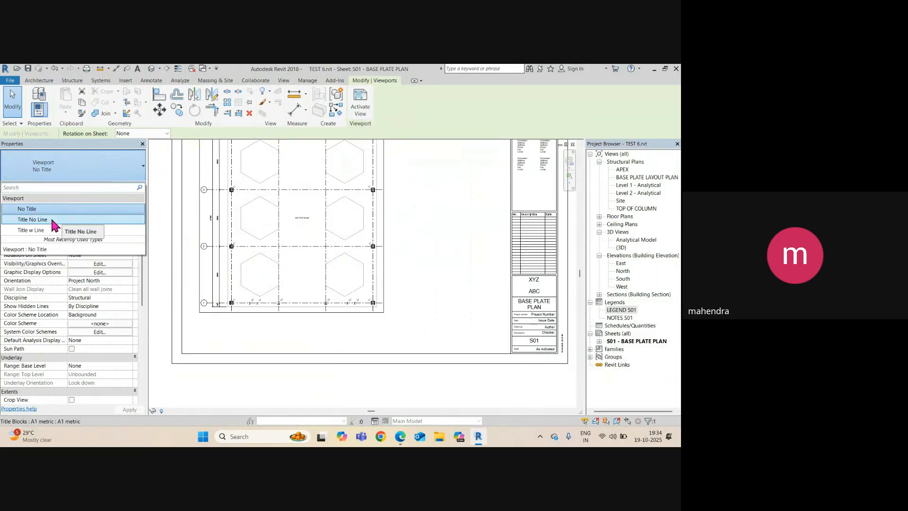
{"action": "left_click", "coordinate": [36, 219]}
{"action": "scroll", "coordinate": [272, 334], "scroll_direction": "up", "scroll_amount": 3}
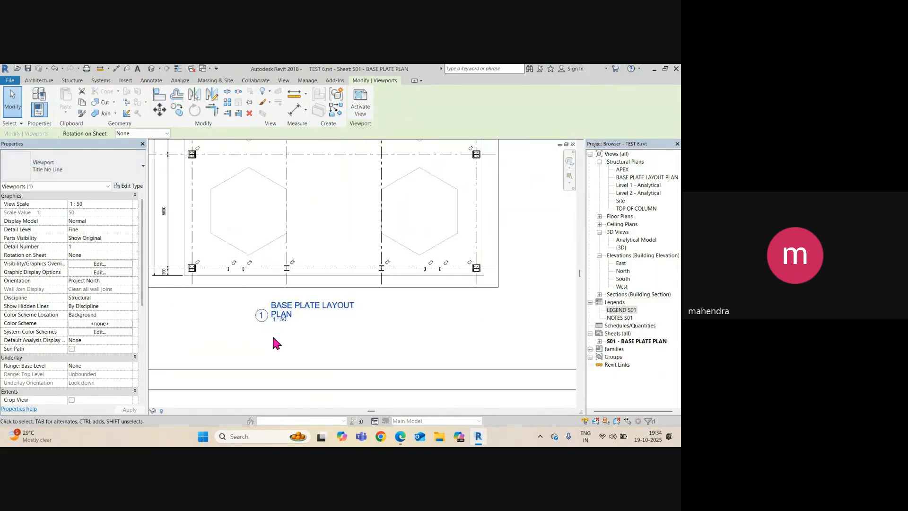
{"action": "left_click", "coordinate": [305, 334]}
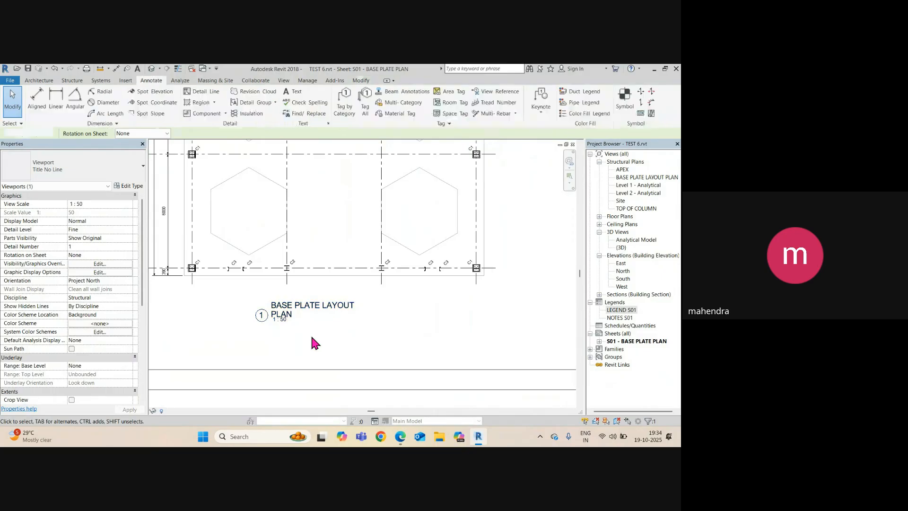
Shift the plan's view title slightly right beneath the plan and set its viewport type to Title w Line
{"action": "left_click", "coordinate": [305, 305]}
{"action": "left_click_drag", "start_coordinate": [305, 305], "coordinate": [335, 305]}
{"action": "left_click", "coordinate": [114, 155]}
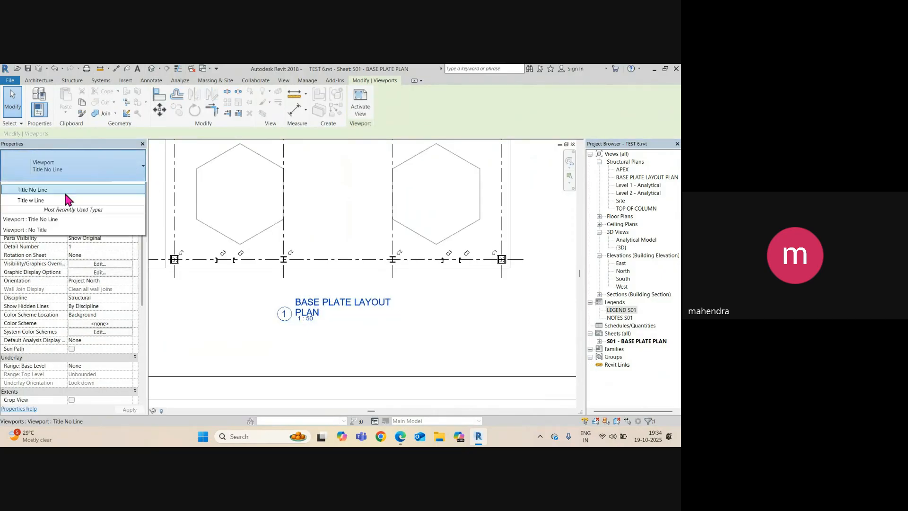
{"action": "left_click", "coordinate": [42, 230]}
{"action": "left_click", "coordinate": [341, 334]}
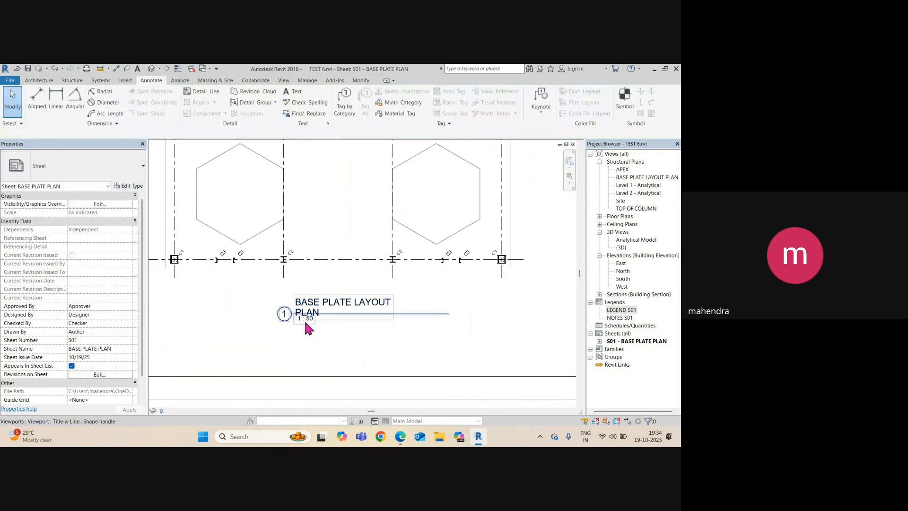
{"action": "scroll", "coordinate": [345, 333], "scroll_direction": "down", "scroll_amount": 2}
{"action": "left_click", "coordinate": [314, 308]}
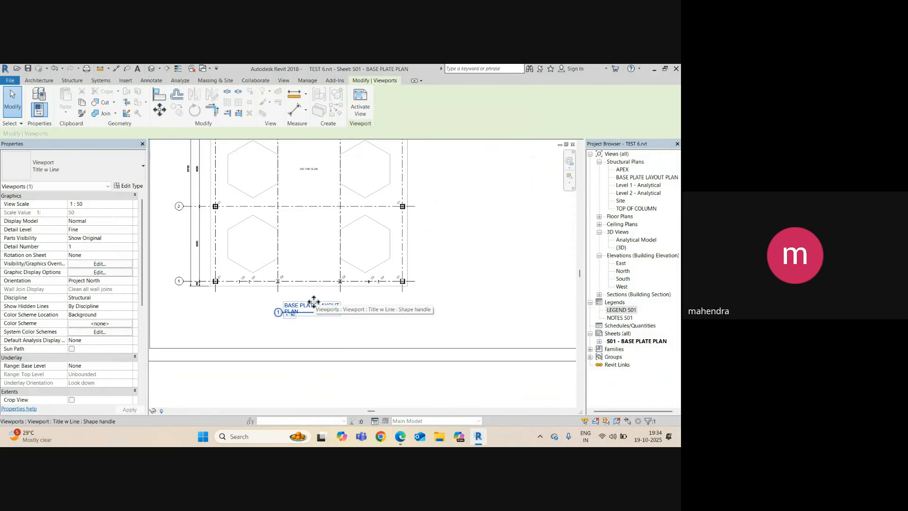
{"action": "left_click", "coordinate": [325, 328]}
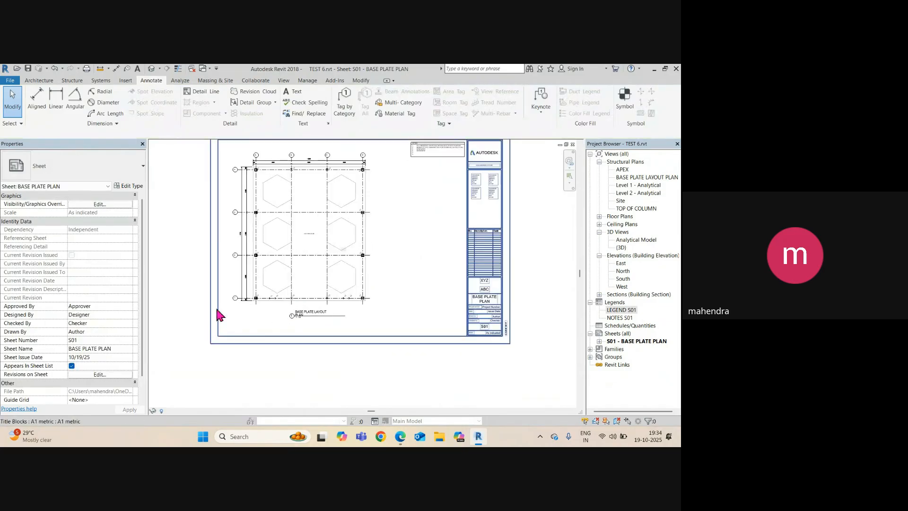
Place an M_North Arrow-1 symbol inside the sheet border, up and to the left of grid bubble A
{"action": "scroll", "coordinate": [276, 300], "scroll_direction": "up", "scroll_amount": 2}
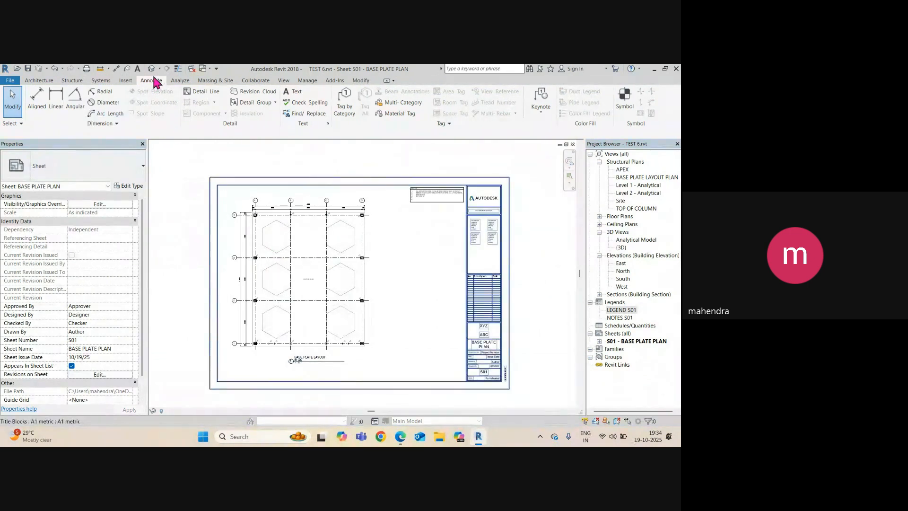
{"action": "left_click", "coordinate": [627, 105]}
{"action": "left_click", "coordinate": [85, 172]}
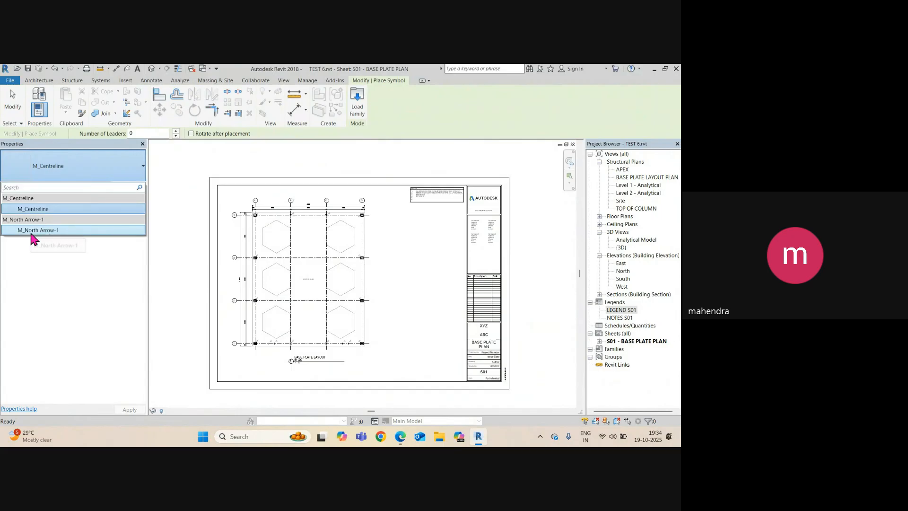
{"action": "left_click", "coordinate": [31, 231]}
{"action": "scroll", "coordinate": [229, 203], "scroll_direction": "up", "scroll_amount": 8}
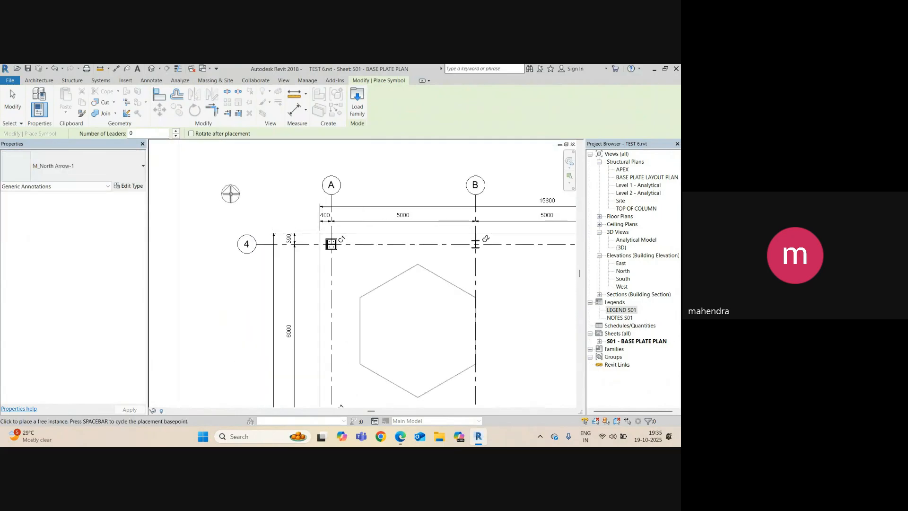
{"action": "middle_click_drag", "start_coordinate": [227, 176], "coordinate": [268, 236]}
{"action": "scroll", "coordinate": [285, 258], "scroll_direction": "down", "scroll_amount": 3}
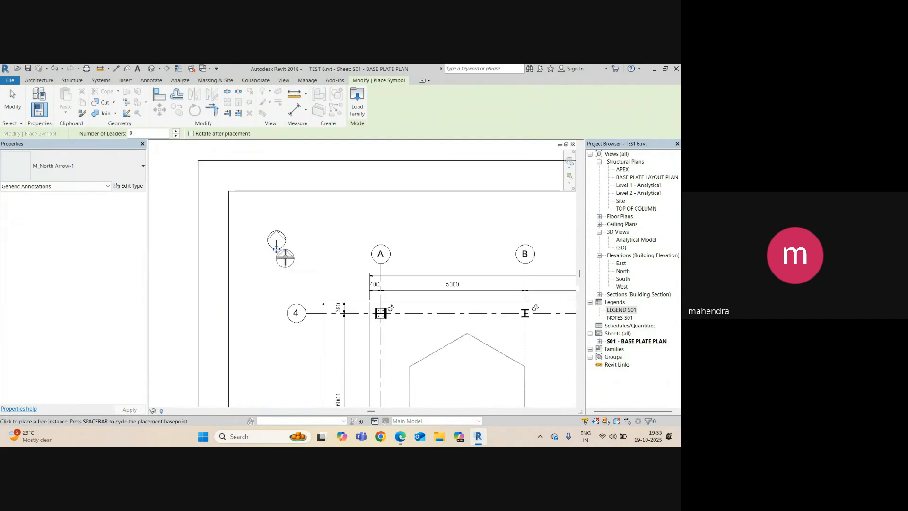
{"action": "key", "text": "Escape"}
{"action": "scroll", "coordinate": [330, 303], "scroll_direction": "down", "scroll_amount": 3}
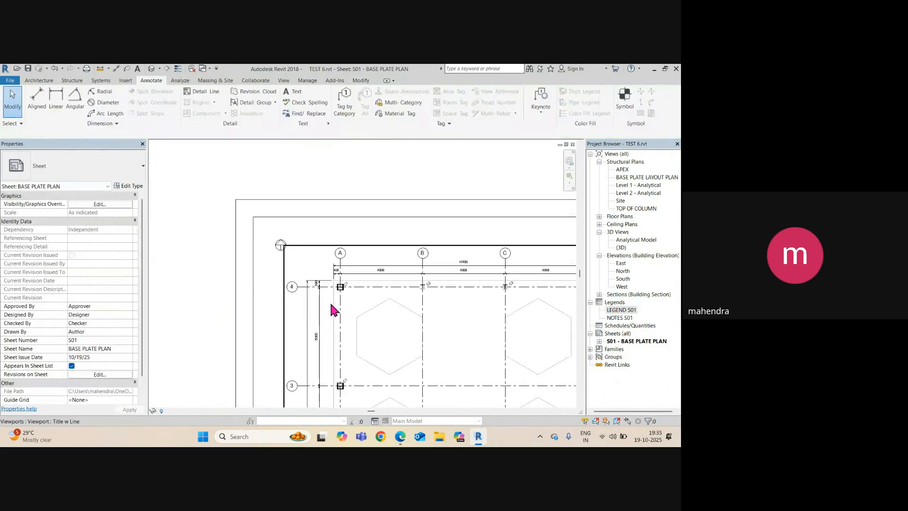
{"action": "scroll", "coordinate": [290, 231], "scroll_direction": "down", "scroll_amount": 5}
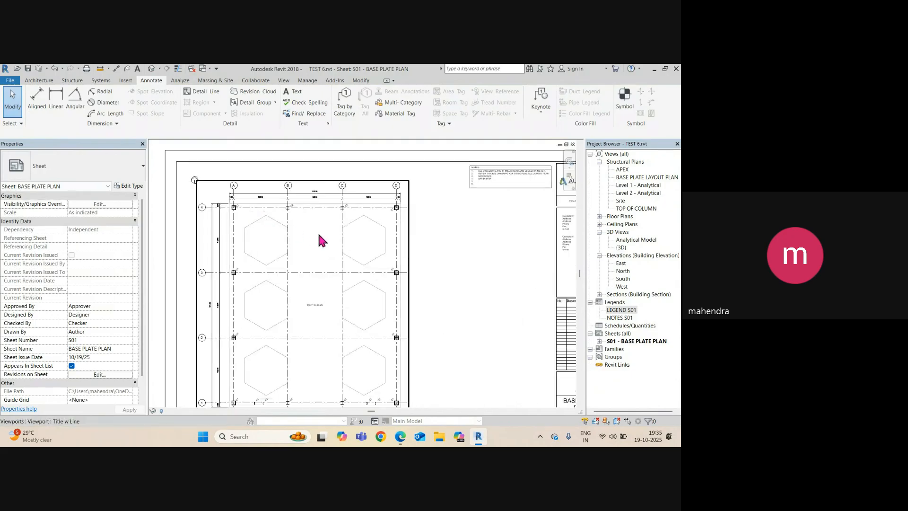
Place the LEGEND S01 view on the sheet directly below the NOTES box, aligned with its left edge
{"action": "left_click", "coordinate": [618, 311]}
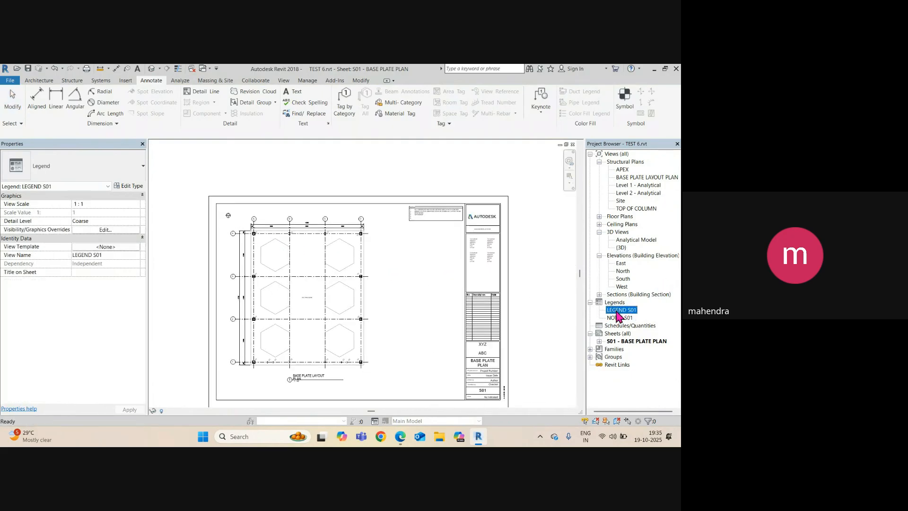
{"action": "left_click_drag", "start_coordinate": [433, 248], "coordinate": [430, 243]}
{"action": "scroll", "coordinate": [423, 222], "scroll_direction": "up", "scroll_amount": 5}
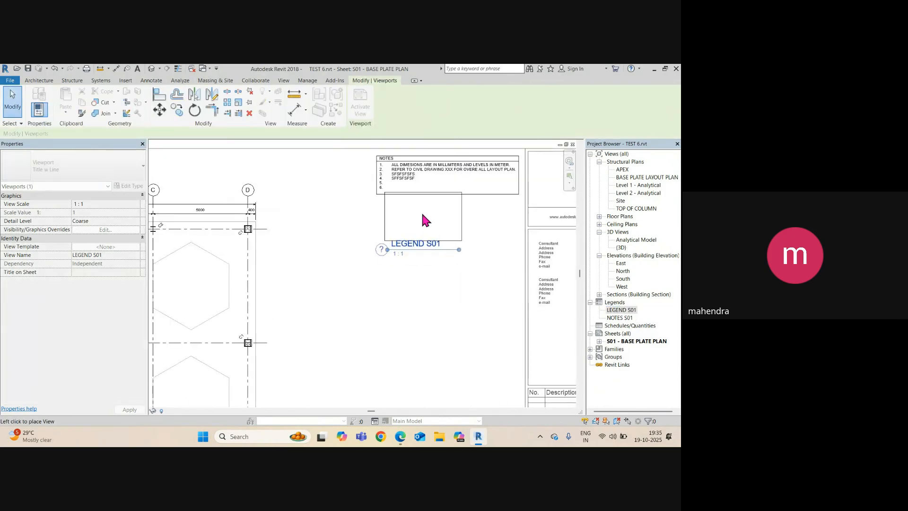
{"action": "left_click", "coordinate": [398, 300]}
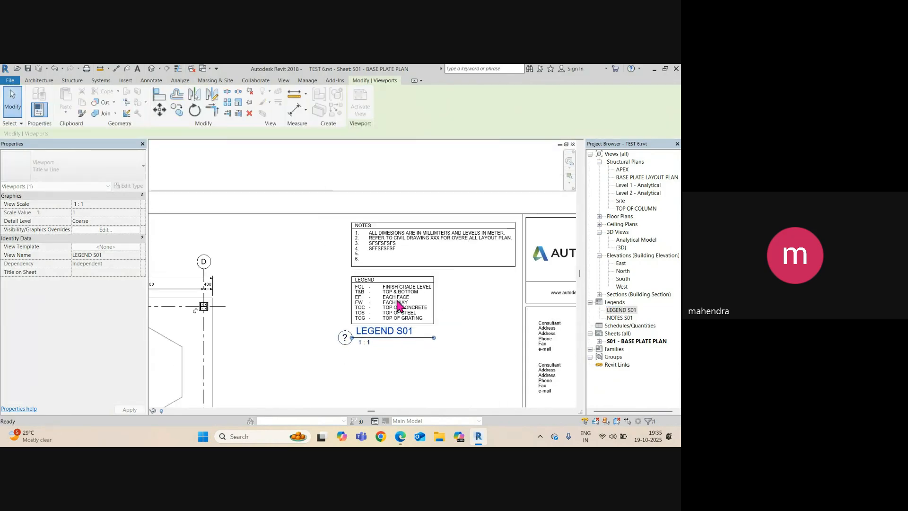
Set the LEGEND S01 viewport's type to No Title
{"action": "left_click", "coordinate": [58, 158]}
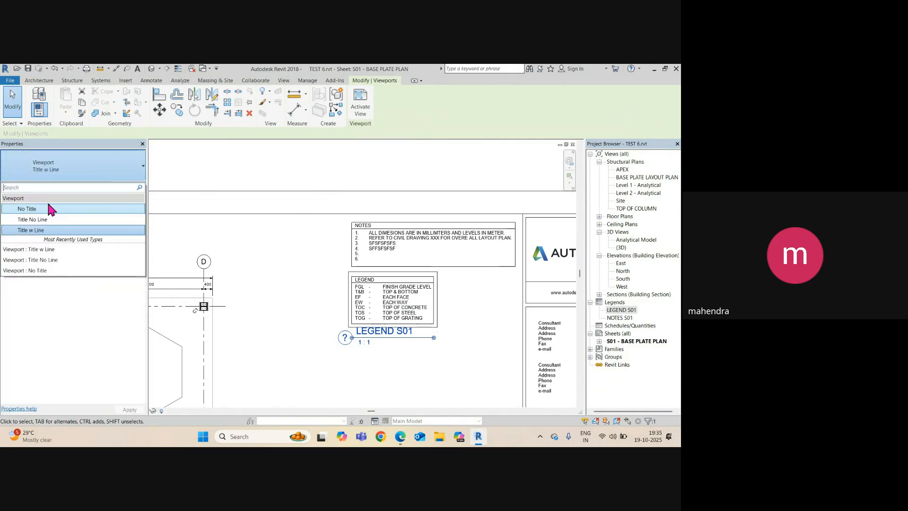
{"action": "left_click", "coordinate": [51, 208]}
{"action": "left_click", "coordinate": [356, 372]}
Shift the base plate layout plan's view title slightly left beneath the plan
{"action": "scroll", "coordinate": [409, 258], "scroll_direction": "down", "scroll_amount": 4}
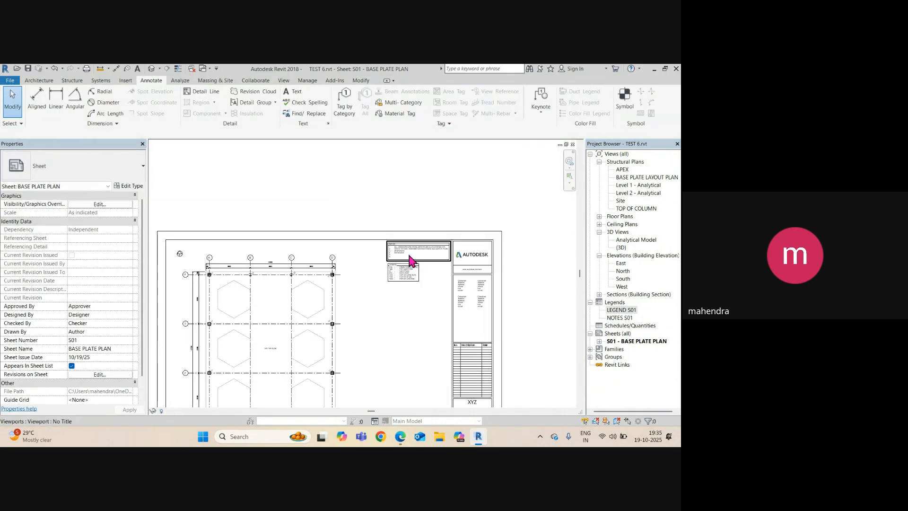
{"action": "middle_click", "coordinate": [409, 256]}
{"action": "middle_click", "coordinate": [409, 255]}
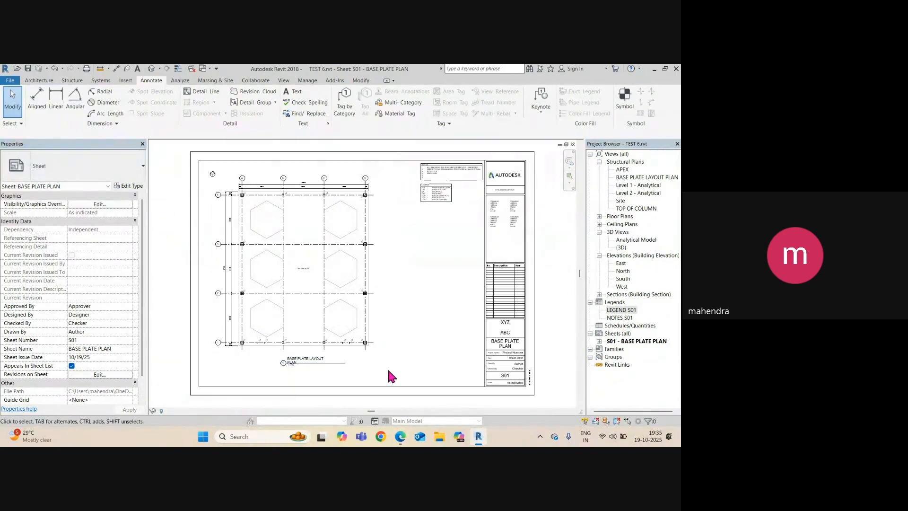
{"action": "scroll", "coordinate": [303, 374], "scroll_direction": "up", "scroll_amount": 2}
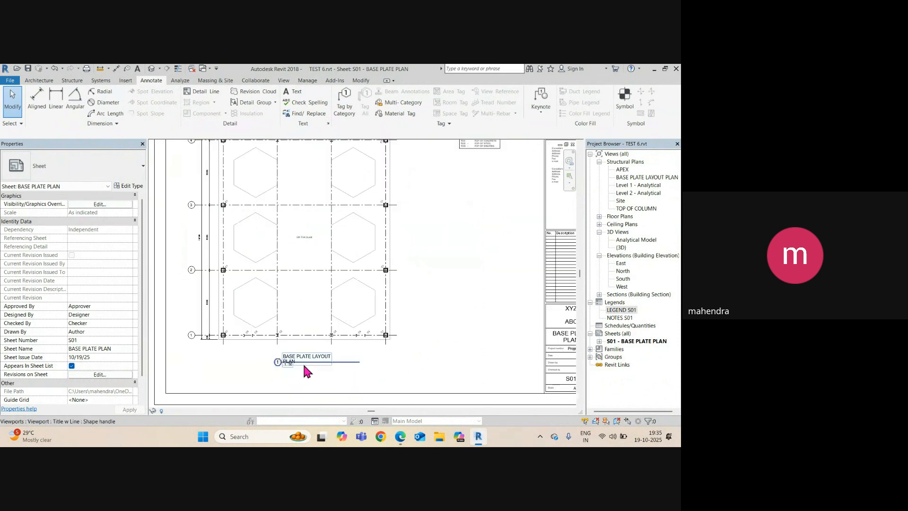
{"action": "left_click", "coordinate": [302, 360]}
{"action": "left_click_drag", "start_coordinate": [304, 362], "coordinate": [288, 364]}
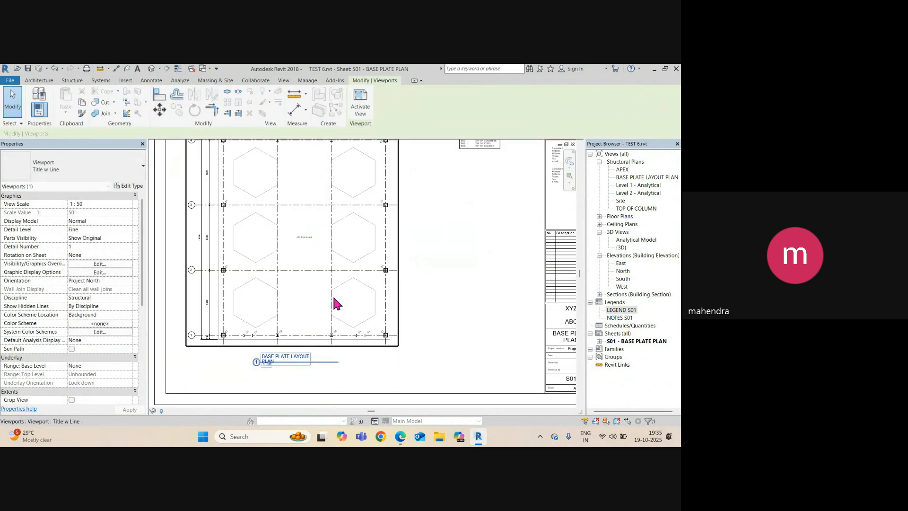
{"action": "scroll", "coordinate": [333, 294], "scroll_direction": "down", "scroll_amount": 3}
{"action": "left_click", "coordinate": [409, 279]}
{"action": "scroll", "coordinate": [270, 216], "scroll_direction": "up", "scroll_amount": 1}
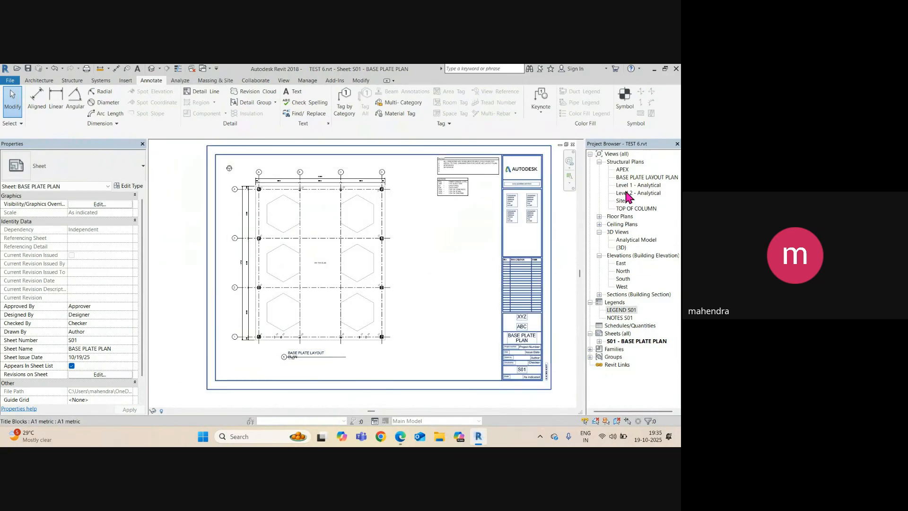
Duplicate the APEX structural plan with detailing
{"action": "left_click", "coordinate": [622, 170]}
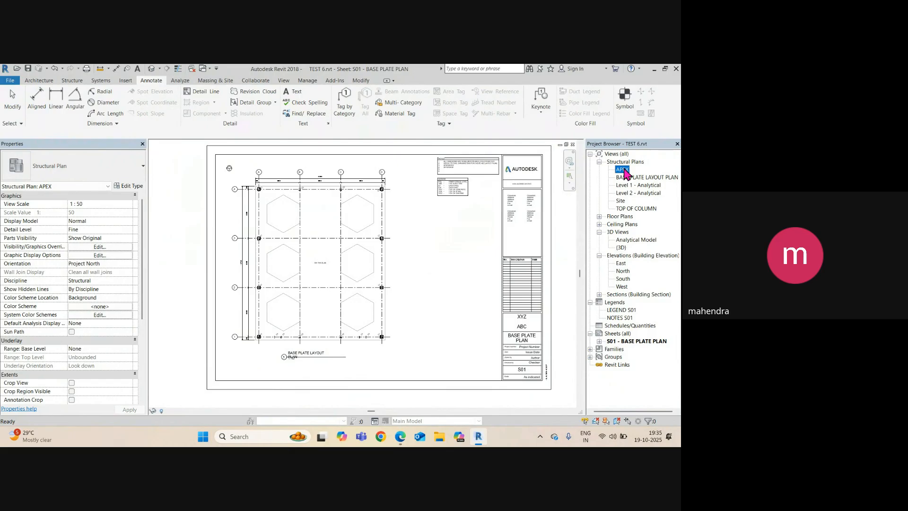
{"action": "right_click", "coordinate": [625, 170]}
{"action": "left_click", "coordinate": [620, 164]}
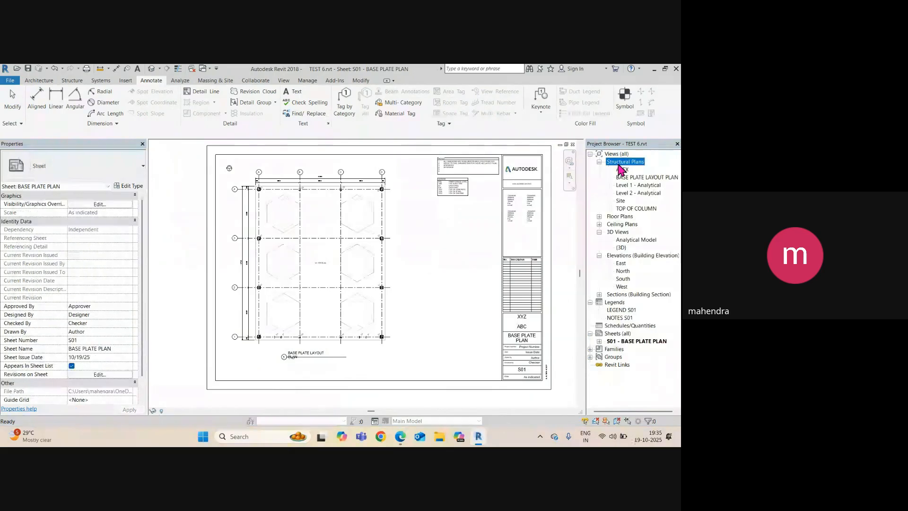
{"action": "left_click", "coordinate": [623, 170]}
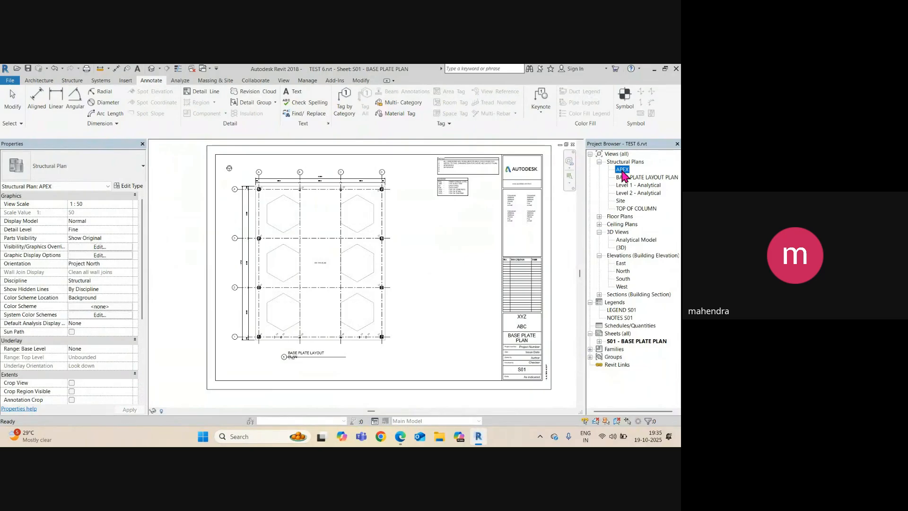
{"action": "right_click", "coordinate": [623, 171]}
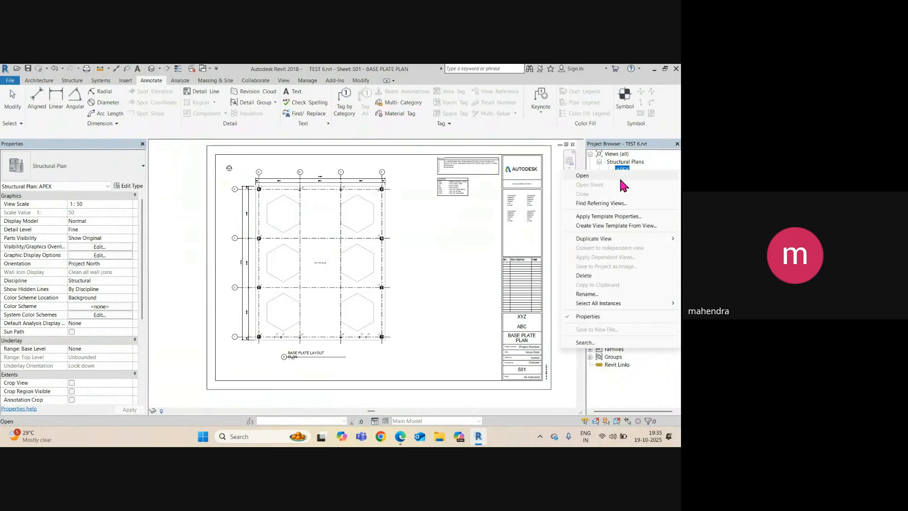
{"action": "mouse_move", "coordinate": [605, 243]}
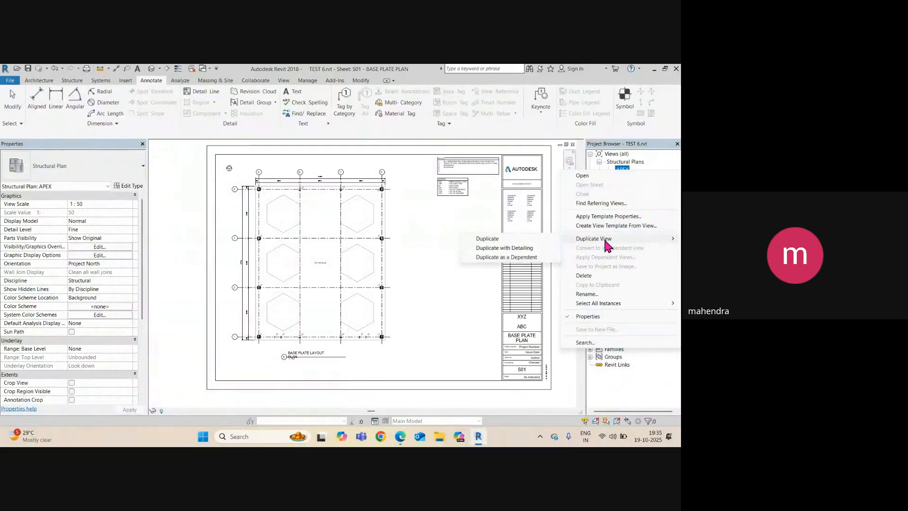
{"action": "left_click", "coordinate": [495, 248]}
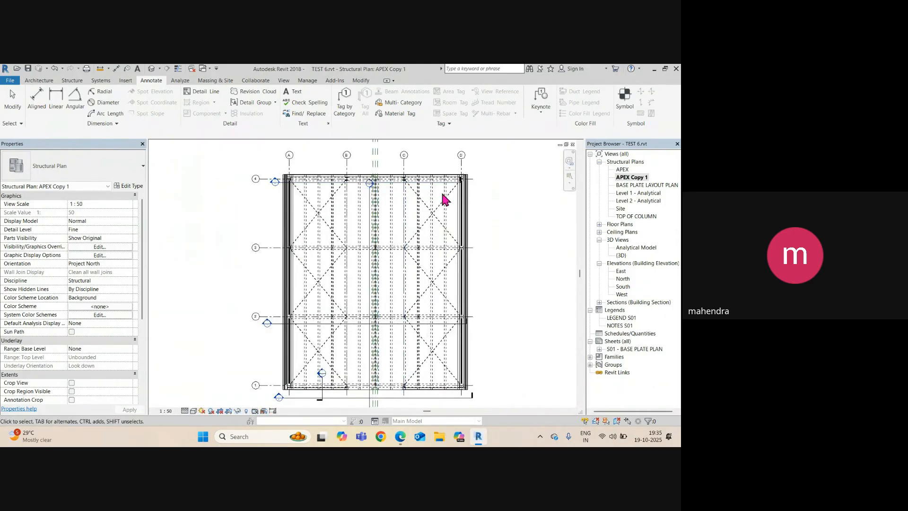
Hide the whole section mark category in the APEX Copy 1 plan
{"action": "middle_click_drag", "start_coordinate": [333, 277], "coordinate": [317, 260]}
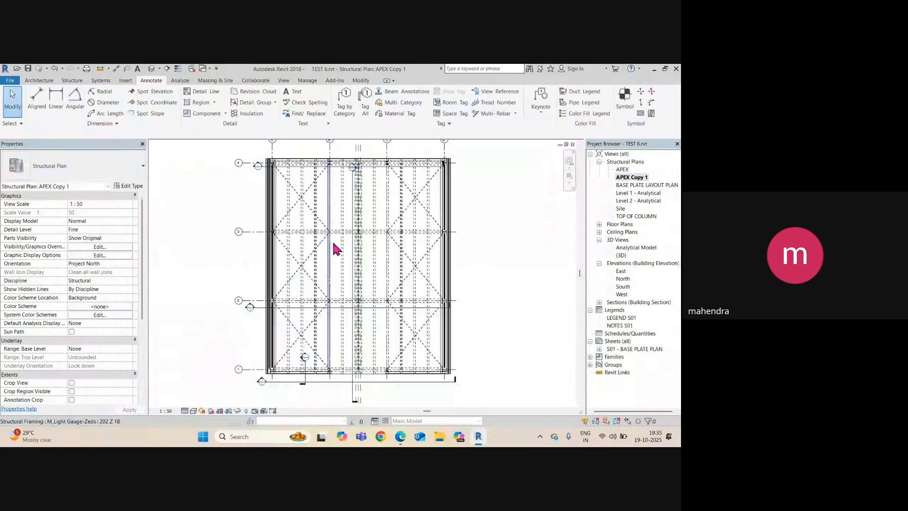
{"action": "scroll", "coordinate": [335, 248], "scroll_direction": "down", "scroll_amount": 2}
{"action": "right_click", "coordinate": [345, 346]}
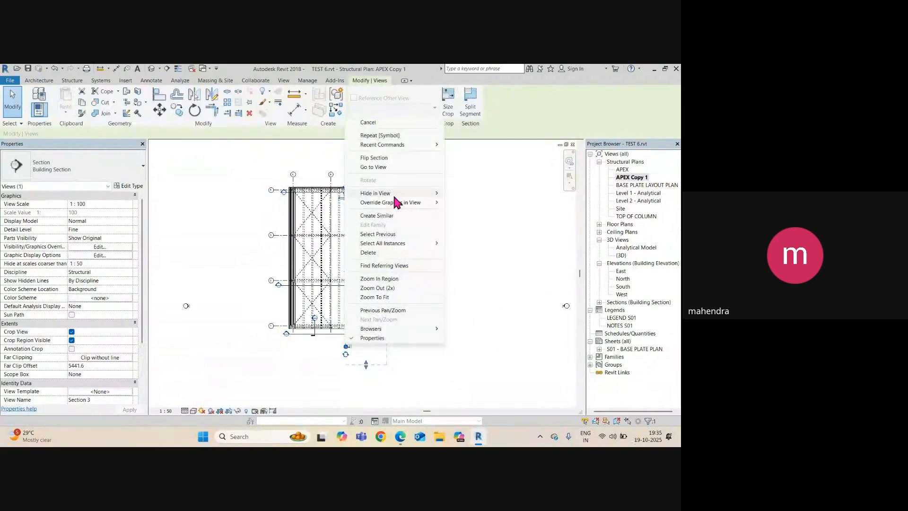
{"action": "left_click", "coordinate": [467, 203]}
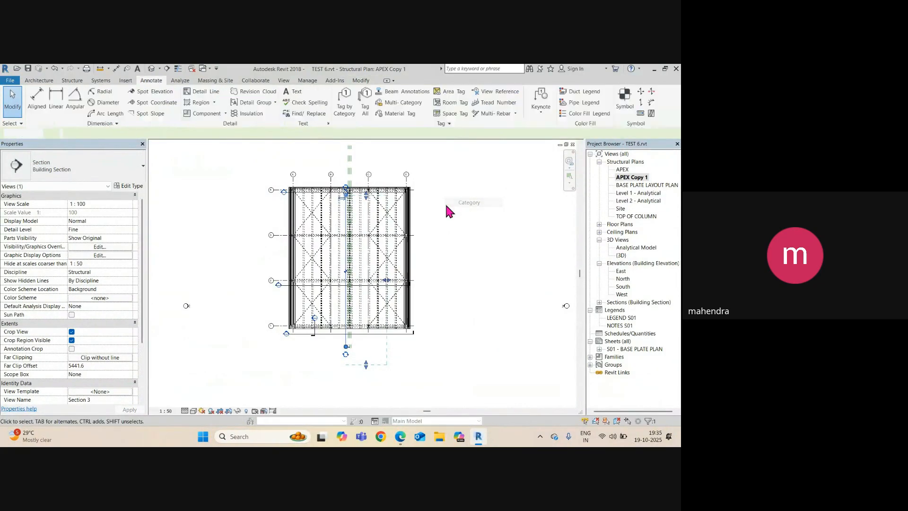
Examine the plan's outer edges and identify the wall and roof elements at the corner near grids A and 4
{"action": "scroll", "coordinate": [289, 208], "scroll_direction": "up", "scroll_amount": 3}
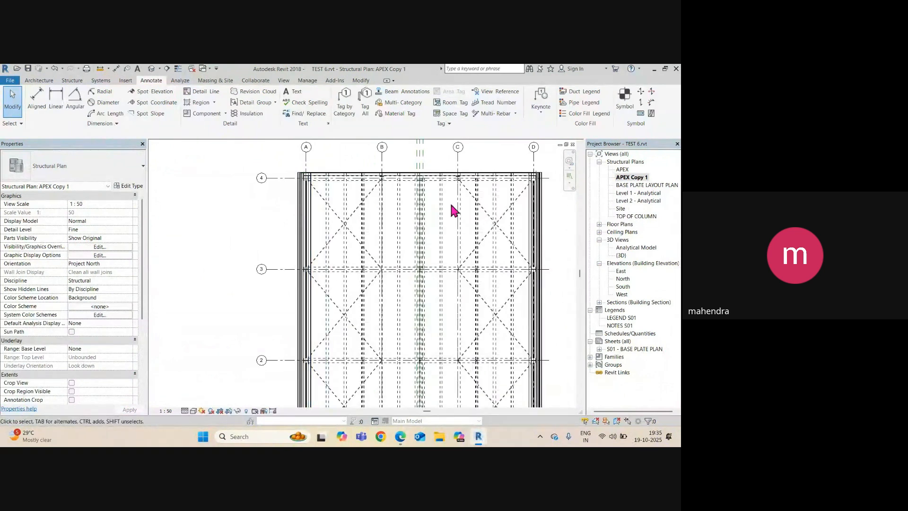
{"action": "scroll", "coordinate": [364, 190], "scroll_direction": "down", "scroll_amount": 3}
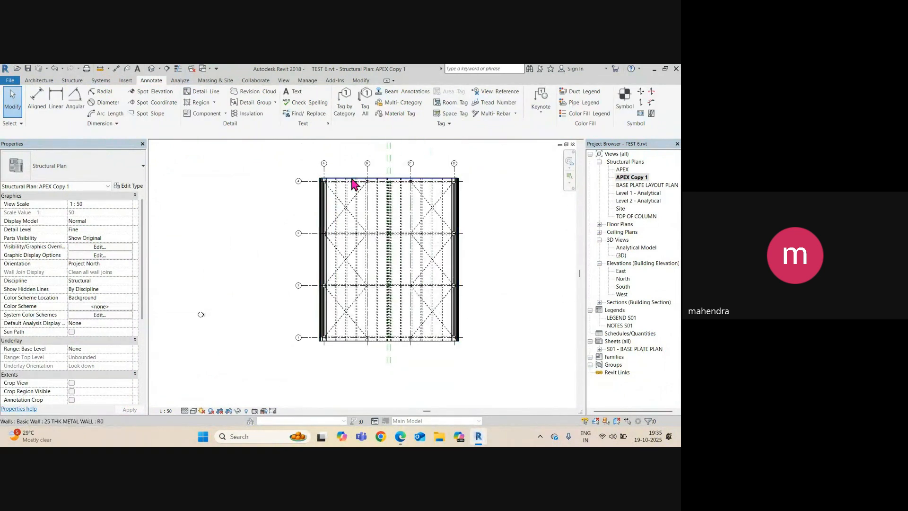
{"action": "scroll", "coordinate": [359, 360], "scroll_direction": "up", "scroll_amount": 3}
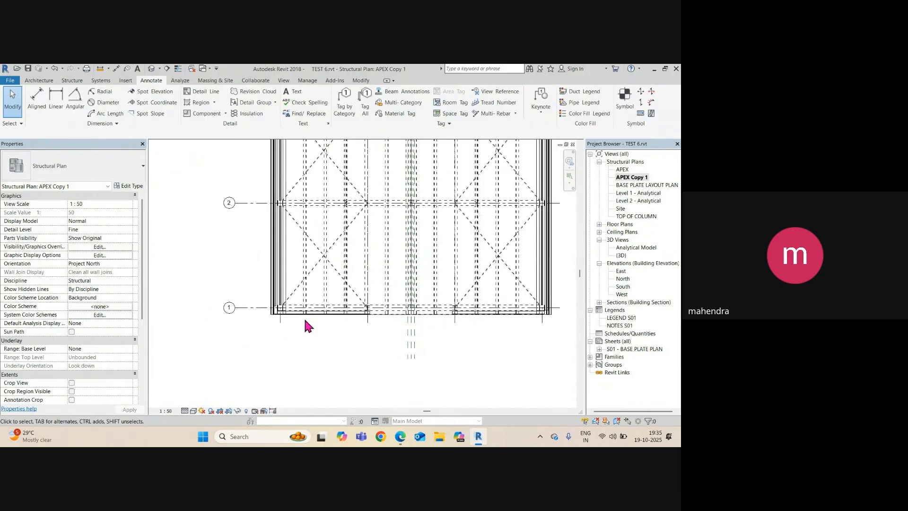
{"action": "middle_click_drag", "start_coordinate": [330, 250], "coordinate": [318, 303]}
{"action": "scroll", "coordinate": [317, 286], "scroll_direction": "down", "scroll_amount": 2}
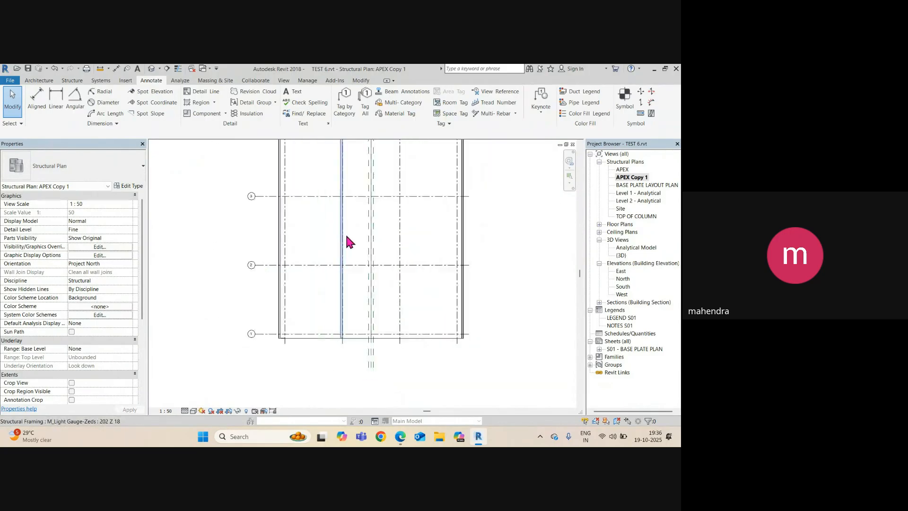
{"action": "middle_click_drag", "start_coordinate": [346, 195], "coordinate": [335, 257]}
{"action": "scroll", "coordinate": [341, 169], "scroll_direction": "up", "scroll_amount": 2}
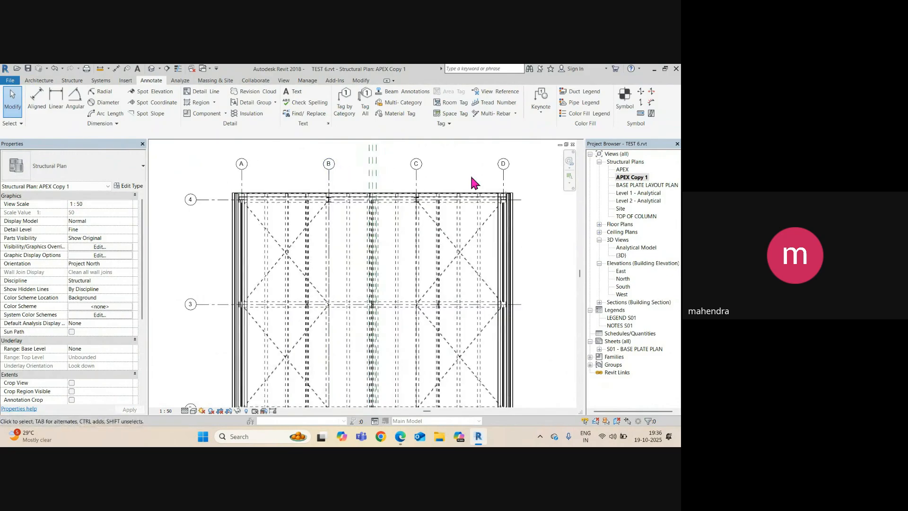
{"action": "left_click", "coordinate": [509, 198]}
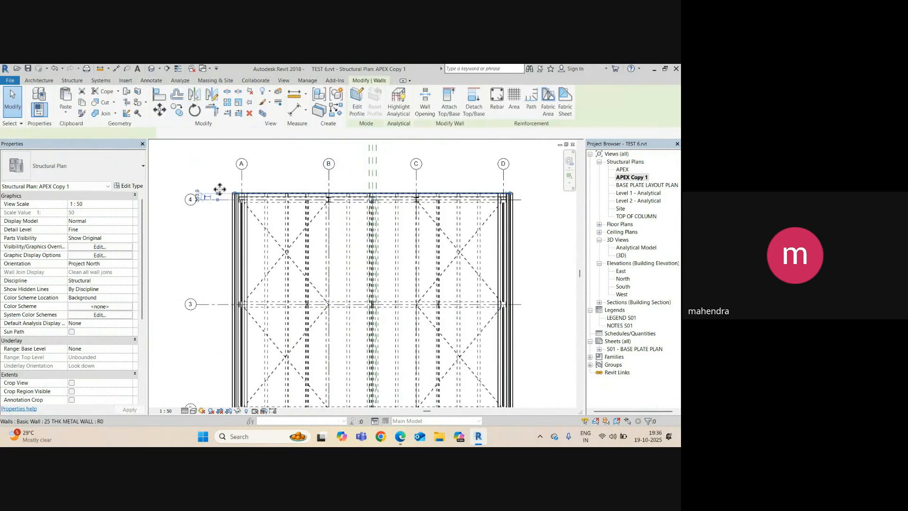
{"action": "scroll", "coordinate": [219, 193], "scroll_direction": "up", "scroll_amount": 2}
{"action": "scroll", "coordinate": [245, 201], "scroll_direction": "up", "scroll_amount": 5}
{"action": "key", "text": "Escape"}
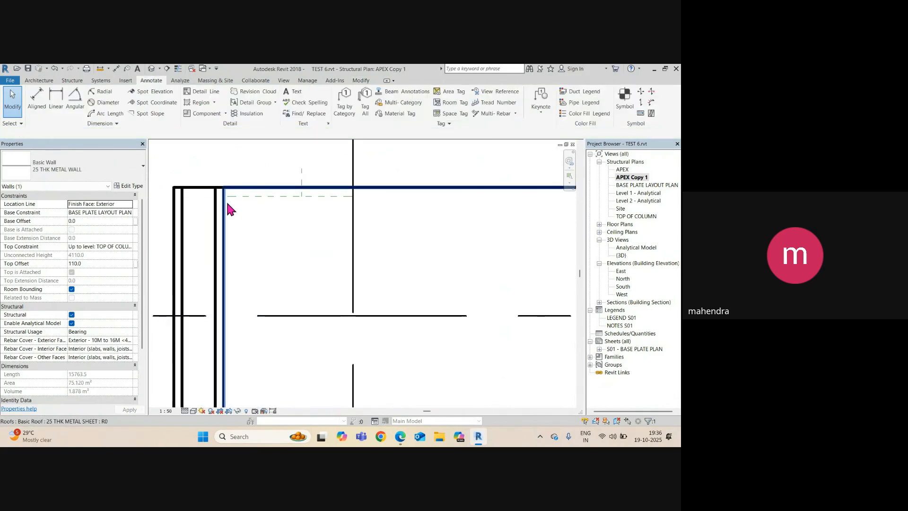
{"action": "left_click", "coordinate": [247, 195]}
{"action": "scroll", "coordinate": [239, 189], "scroll_direction": "down", "scroll_amount": 5}
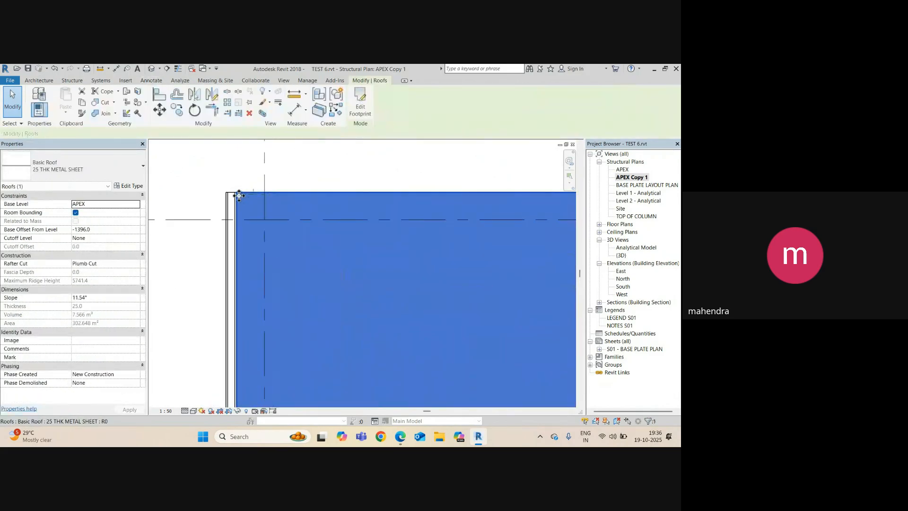
{"action": "key", "text": "Escape"}
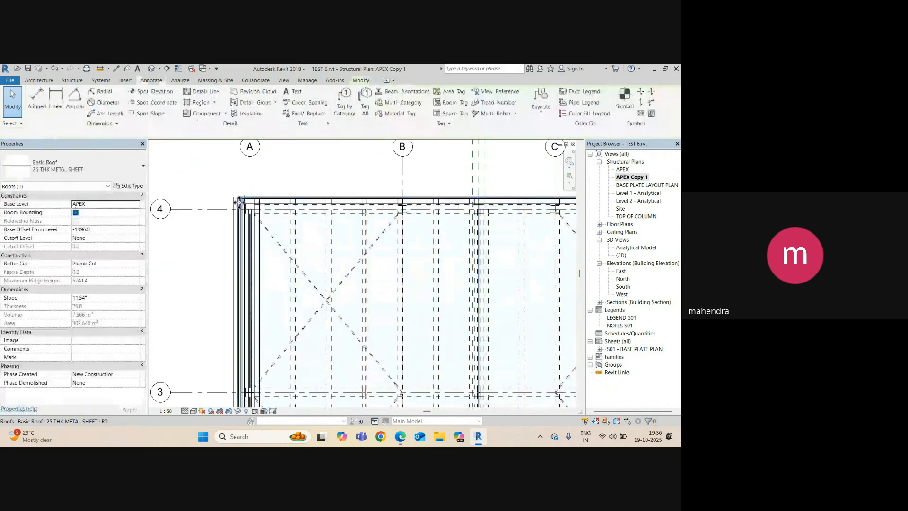
Draw a Medium Lines detail rectangle from the roof corner near A/4 to the opposite roof corner near D/1
{"action": "key", "text": "d"}
{"action": "key", "text": "l"}
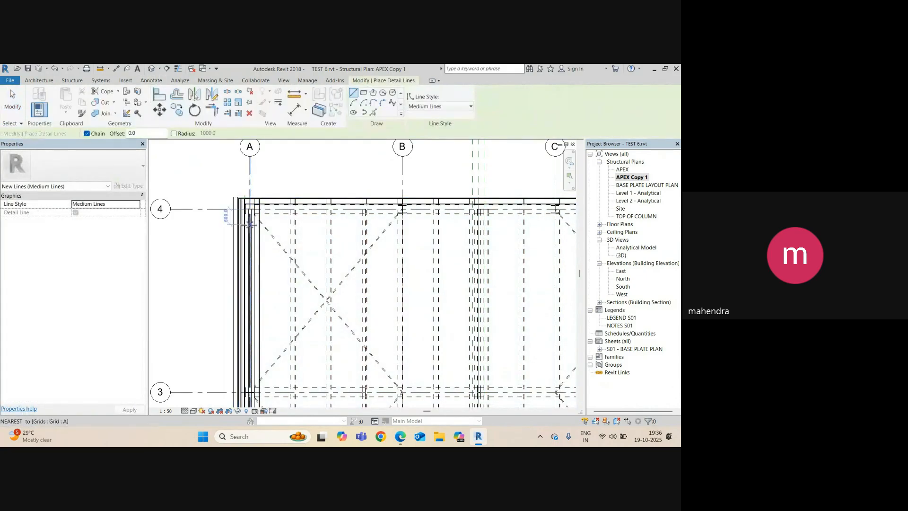
{"action": "left_click", "coordinate": [364, 92]}
{"action": "scroll", "coordinate": [240, 198], "scroll_direction": "up", "scroll_amount": 5}
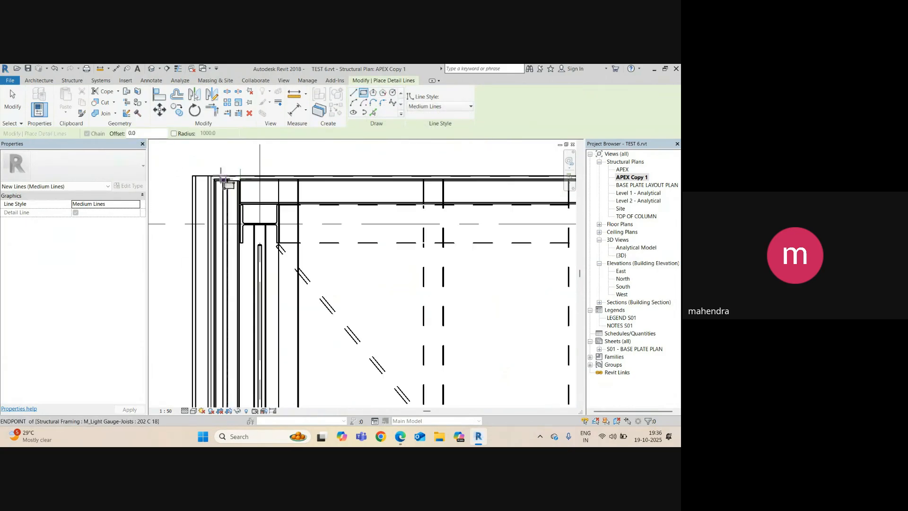
{"action": "scroll", "coordinate": [222, 179], "scroll_direction": "up", "scroll_amount": 3}
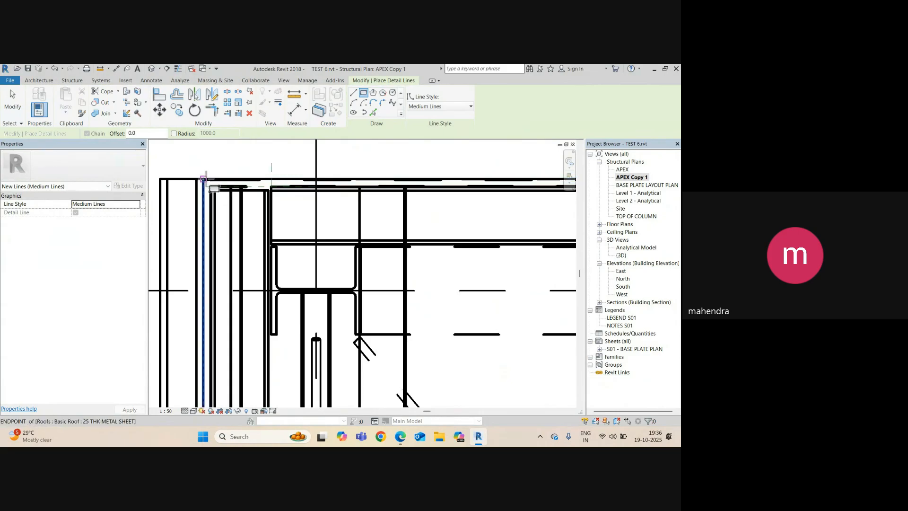
{"action": "left_click", "coordinate": [203, 179]}
{"action": "scroll", "coordinate": [243, 229], "scroll_direction": "down", "scroll_amount": 6}
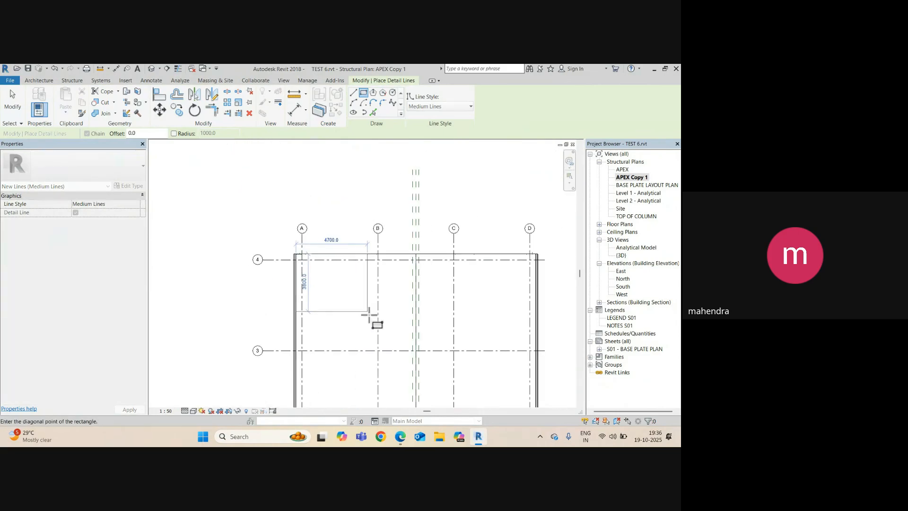
{"action": "scroll", "coordinate": [339, 227], "scroll_direction": "down", "scroll_amount": 3}
{"action": "scroll", "coordinate": [385, 334], "scroll_direction": "up", "scroll_amount": 7}
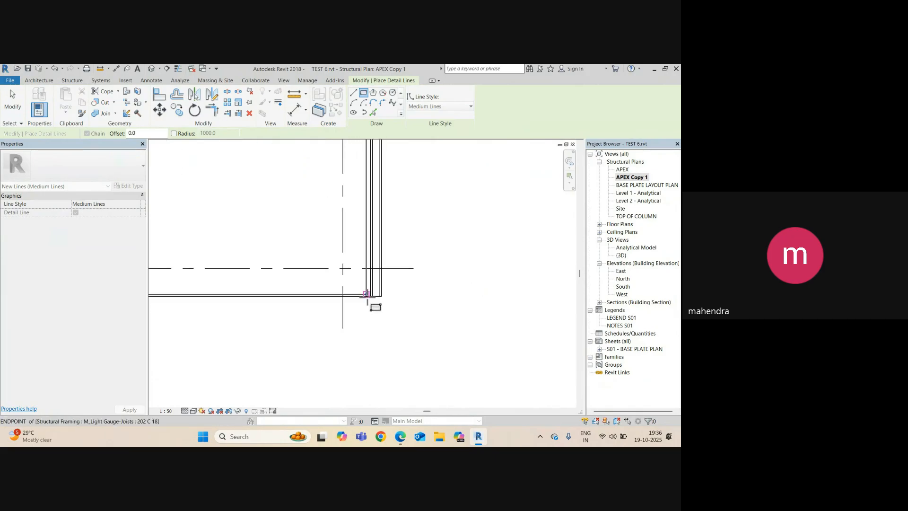
{"action": "scroll", "coordinate": [367, 294], "scroll_direction": "up", "scroll_amount": 3}
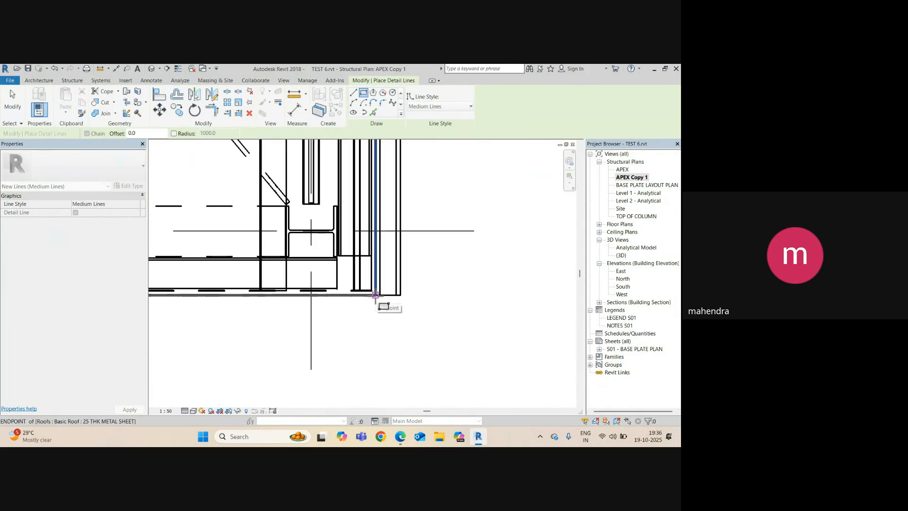
{"action": "left_click", "coordinate": [375, 295]}
{"action": "scroll", "coordinate": [363, 335], "scroll_direction": "down", "scroll_amount": 3}
{"action": "mouse_move", "coordinate": [363, 334]}
{"action": "middle_mouse_down"}
{"action": "mouse_move", "coordinate": [411, 359]}
{"action": "mouse_move", "coordinate": [466, 363]}
{"action": "middle_mouse_up"}
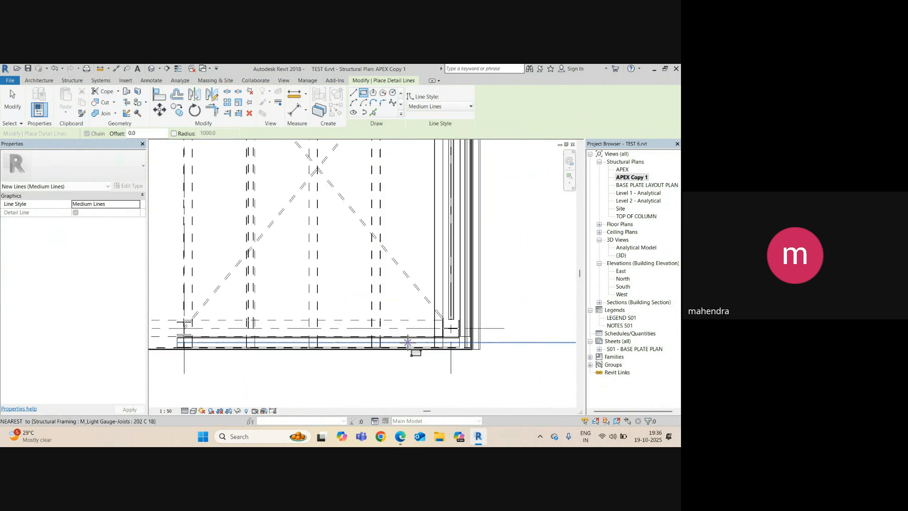
{"action": "key", "text": "Escape"}
{"action": "scroll", "coordinate": [407, 344], "scroll_direction": "down", "scroll_amount": 1}
{"action": "key", "text": "Escape"}
Inspect the new rectangle's detail line running along the building edge below grid 1
{"action": "scroll", "coordinate": [372, 350], "scroll_direction": "down", "scroll_amount": 2}
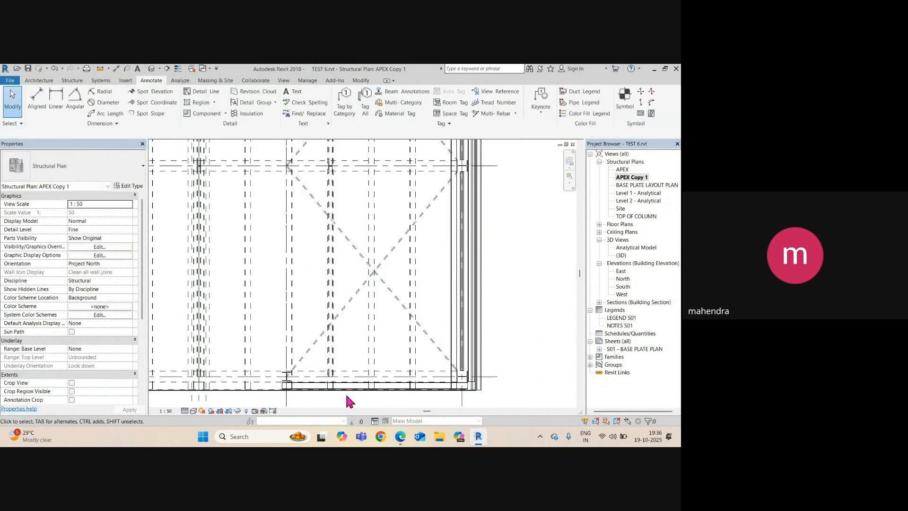
{"action": "left_click", "coordinate": [346, 393]}
{"action": "scroll", "coordinate": [347, 391], "scroll_direction": "down", "scroll_amount": 4}
{"action": "scroll", "coordinate": [282, 385], "scroll_direction": "up", "scroll_amount": 3}
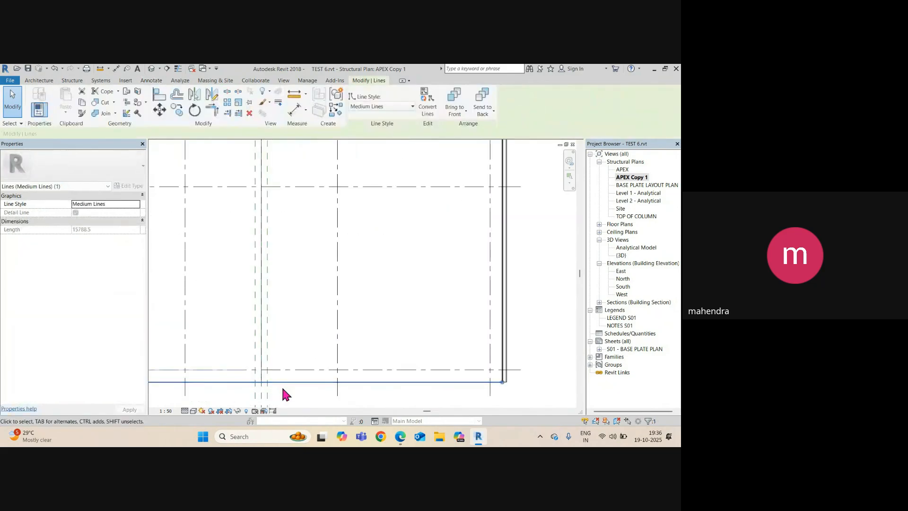
{"action": "key", "text": "Escape"}
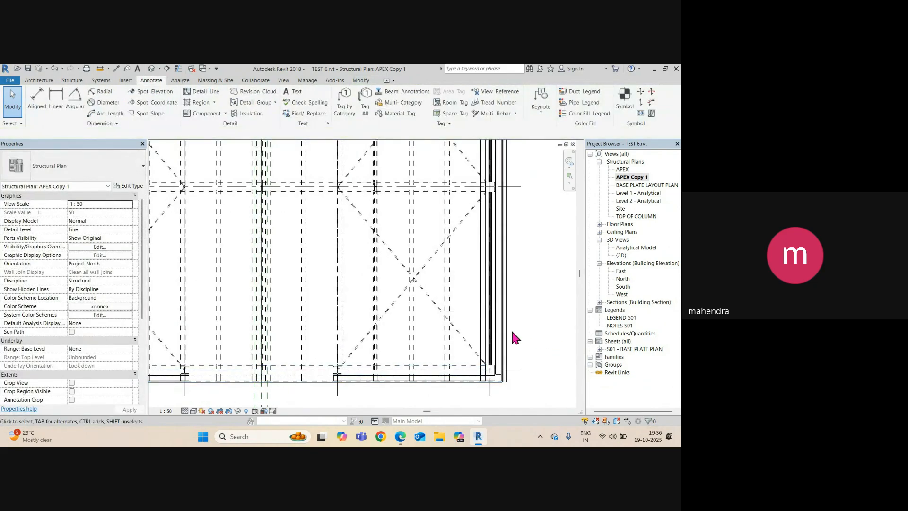
Hide the Roofs model category in the APEX Copy 1 plan through its visibility and graphics overrides
{"action": "key", "text": "v"}
{"action": "key", "text": "g"}
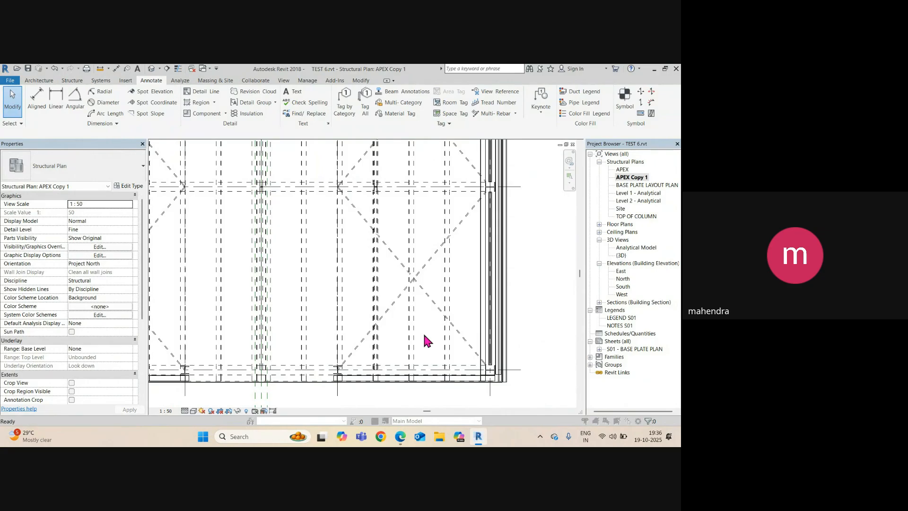
{"action": "left_click", "coordinate": [317, 247]}
{"action": "left_click", "coordinate": [306, 293]}
{"action": "scroll", "coordinate": [307, 291], "scroll_direction": "down", "scroll_amount": 2}
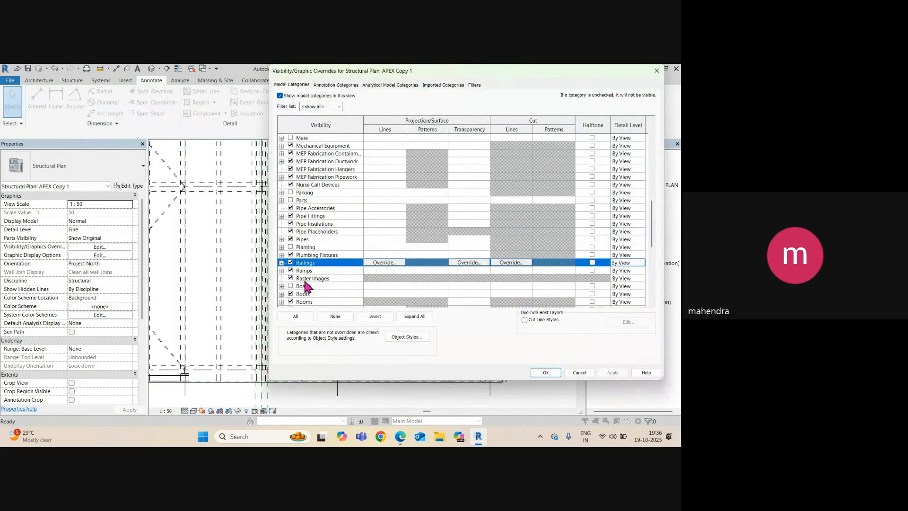
{"action": "left_click", "coordinate": [290, 295]}
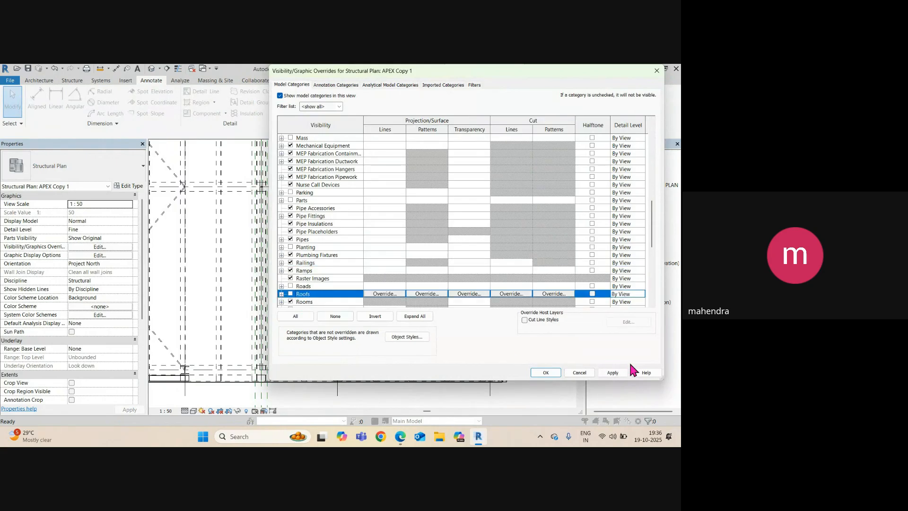
{"action": "left_click", "coordinate": [613, 373]}
{"action": "left_click", "coordinate": [546, 372]}
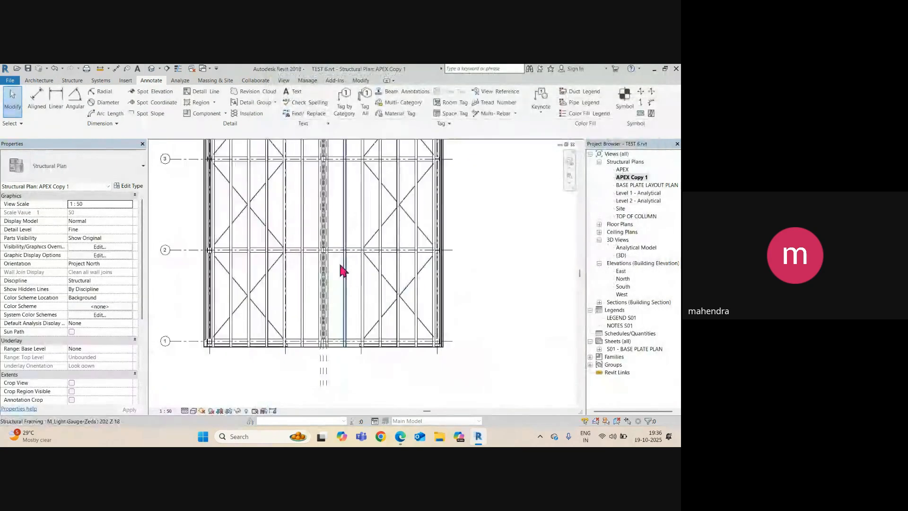
Set the visual style of the APEX Copy 1 plan to Hidden Line
{"action": "scroll", "coordinate": [410, 264], "scroll_direction": "up", "scroll_amount": 2}
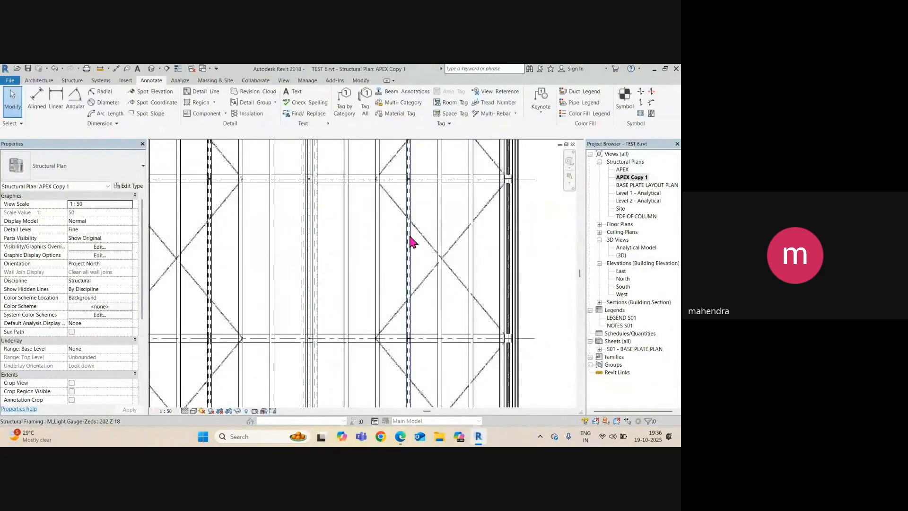
{"action": "scroll", "coordinate": [408, 263], "scroll_direction": "down", "scroll_amount": 3}
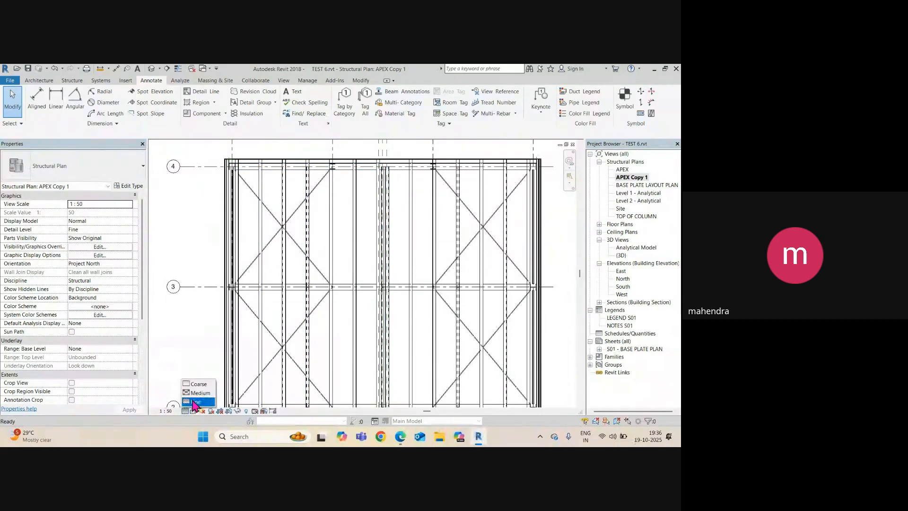
{"action": "left_click", "coordinate": [194, 410]}
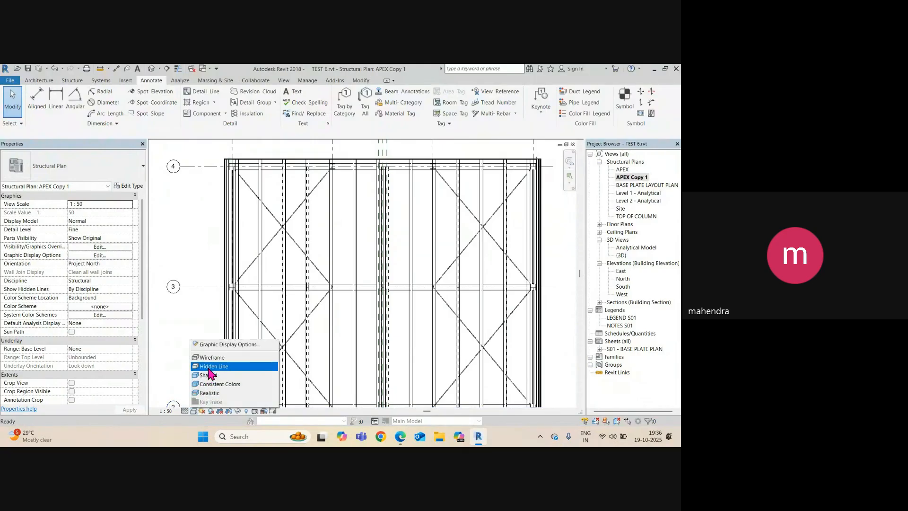
{"action": "left_click", "coordinate": [207, 367]}
Examine how columns, purlins and bracing display at the A/4 corner and farther down along grid A
{"action": "scroll", "coordinate": [221, 162], "scroll_direction": "up", "scroll_amount": 5}
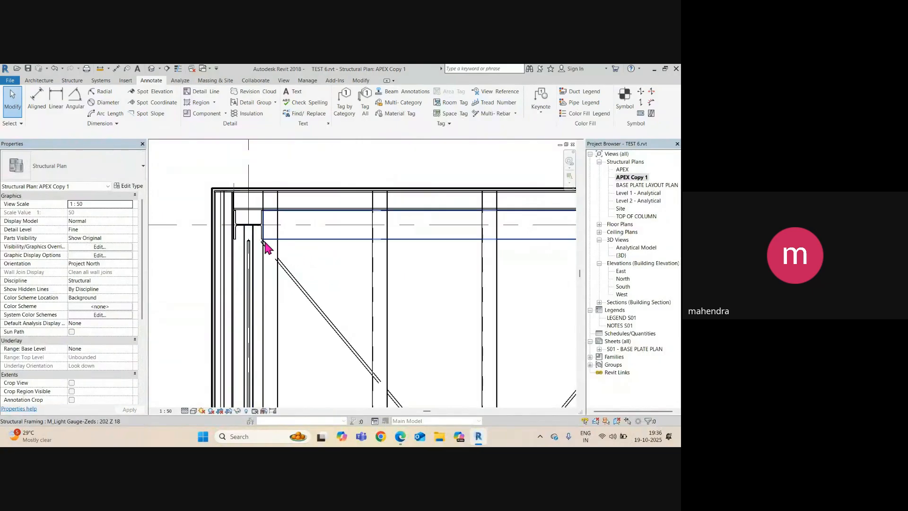
{"action": "scroll", "coordinate": [268, 248], "scroll_direction": "down", "scroll_amount": 3}
{"action": "middle_click_drag", "start_coordinate": [294, 253], "coordinate": [258, 213]}
{"action": "scroll", "coordinate": [257, 198], "scroll_direction": "up", "scroll_amount": 5}
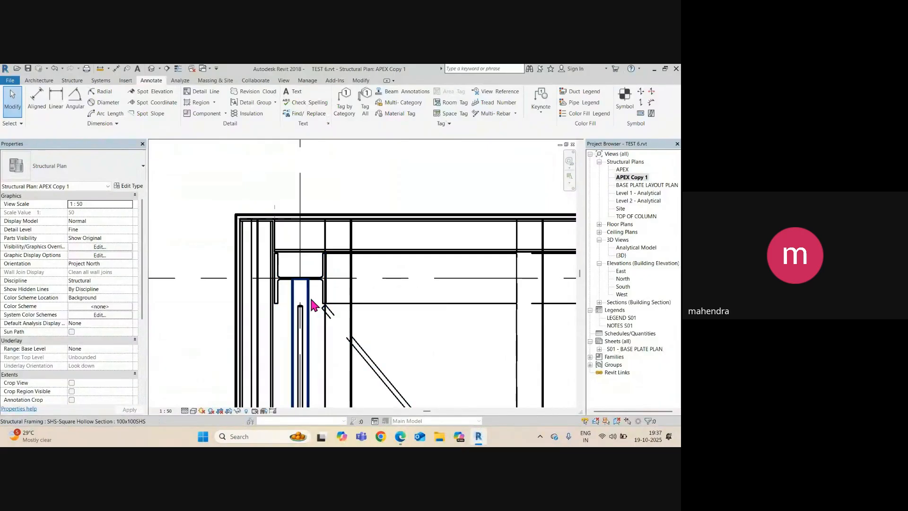
{"action": "scroll", "coordinate": [311, 300], "scroll_direction": "down", "scroll_amount": 8}
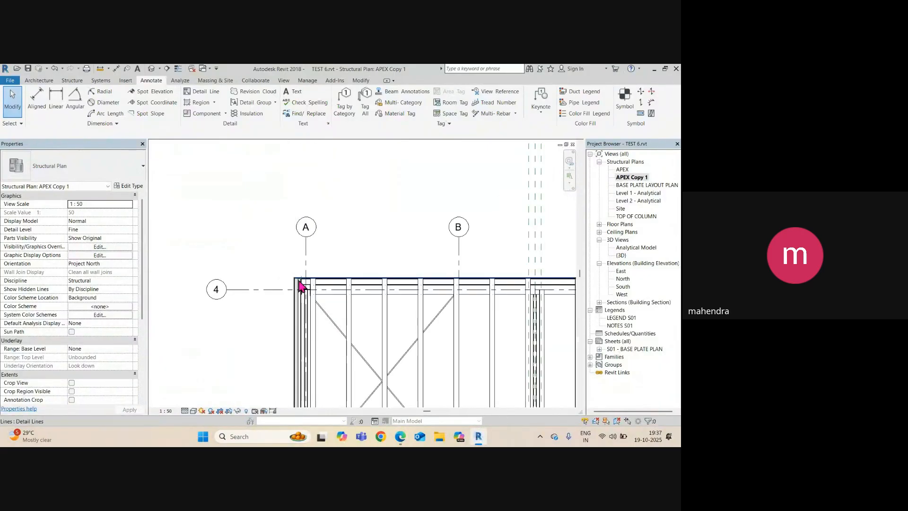
{"action": "middle_click_drag", "start_coordinate": [345, 362], "coordinate": [335, 327]}
{"action": "scroll", "coordinate": [336, 327], "scroll_direction": "up", "scroll_amount": 8}
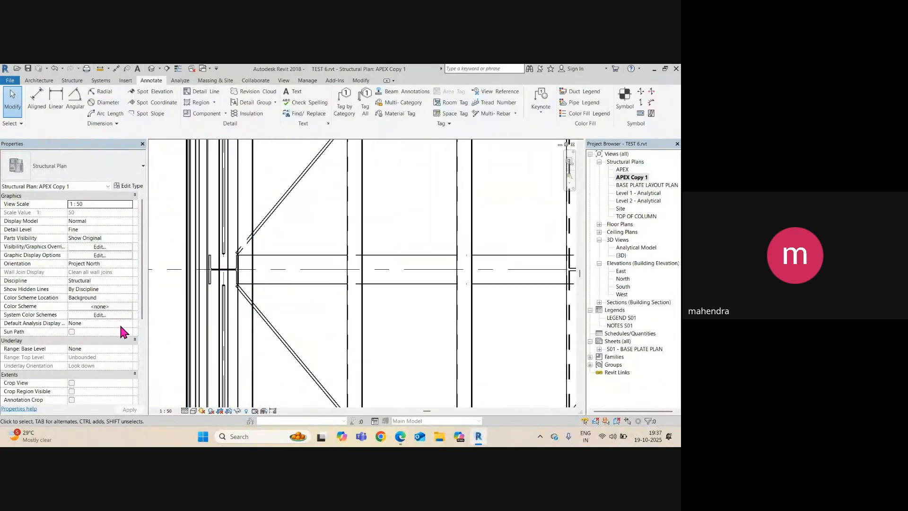
Set the plan's view range to a bottom offset of -500 and a view depth offset of -600
{"action": "scroll", "coordinate": [117, 325], "scroll_direction": "down", "scroll_amount": 5}
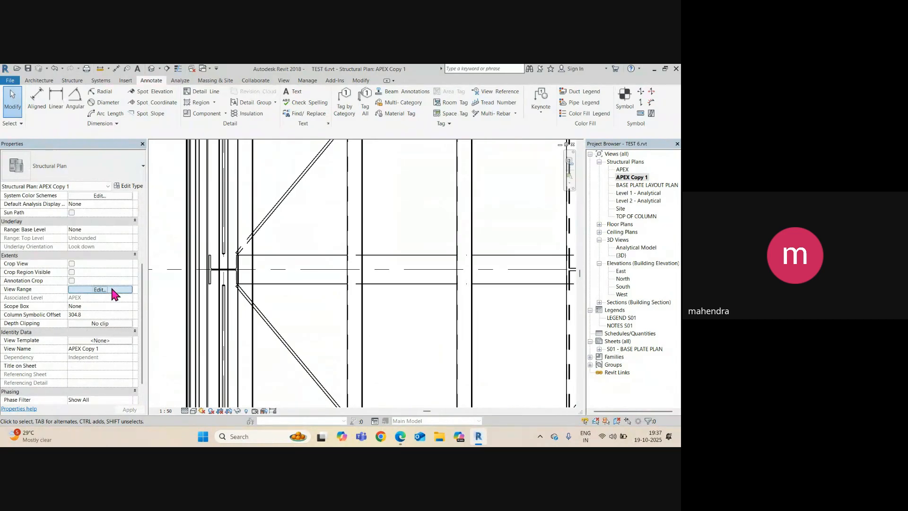
{"action": "left_click", "coordinate": [100, 289]}
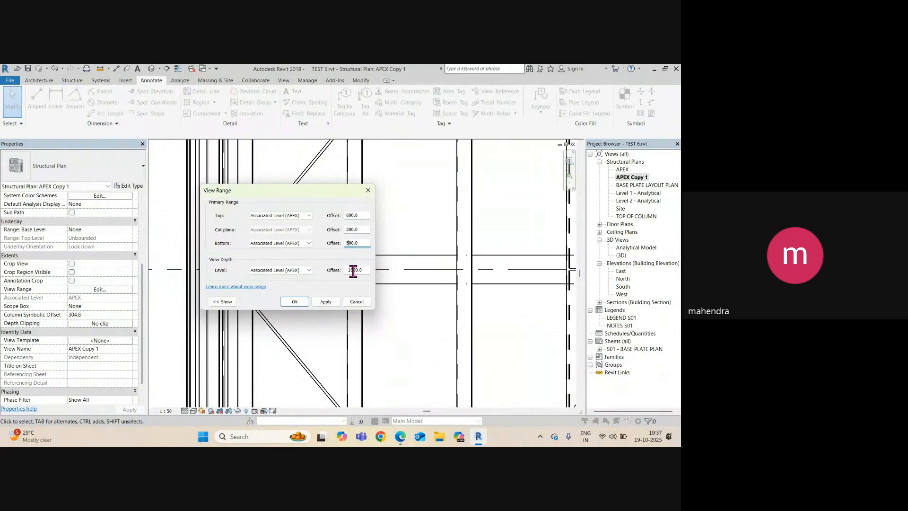
{"action": "left_click", "coordinate": [337, 301]}
{"action": "left_click", "coordinate": [386, 255]}
{"action": "left_click", "coordinate": [326, 302]}
{"action": "left_click", "coordinate": [395, 256]}
{"action": "type", "text": "-"}
{"action": "left_click", "coordinate": [294, 303]}
{"action": "left_click", "coordinate": [294, 302]}
{"action": "scroll", "coordinate": [307, 282], "scroll_direction": "down", "scroll_amount": 5}
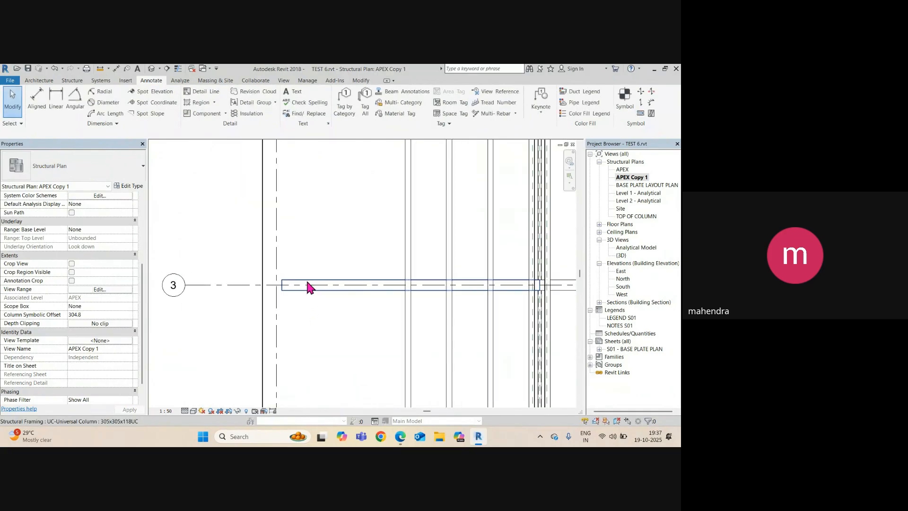
{"action": "scroll", "coordinate": [306, 197], "scroll_direction": "up", "scroll_amount": 2}
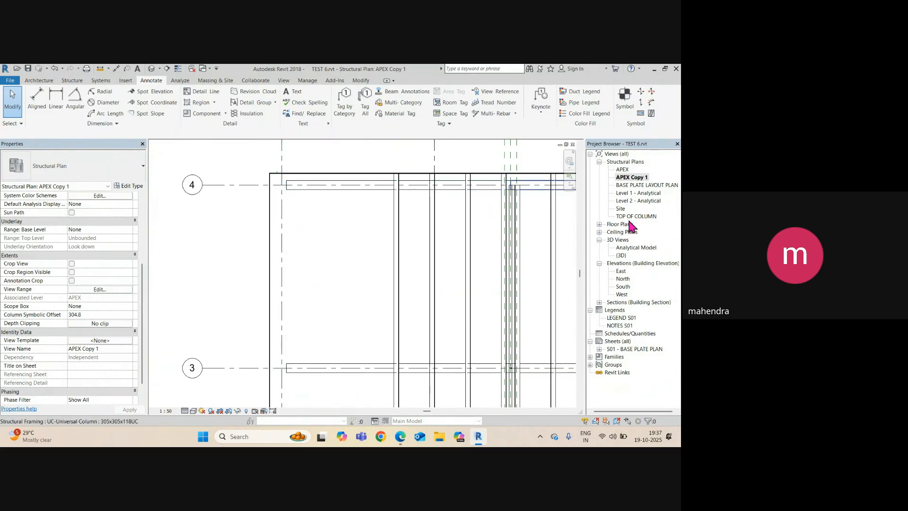
Measure in the North elevation the vertical distance from the APEX level to the rafter's lower end at grid A
{"action": "double_click", "coordinate": [624, 279]}
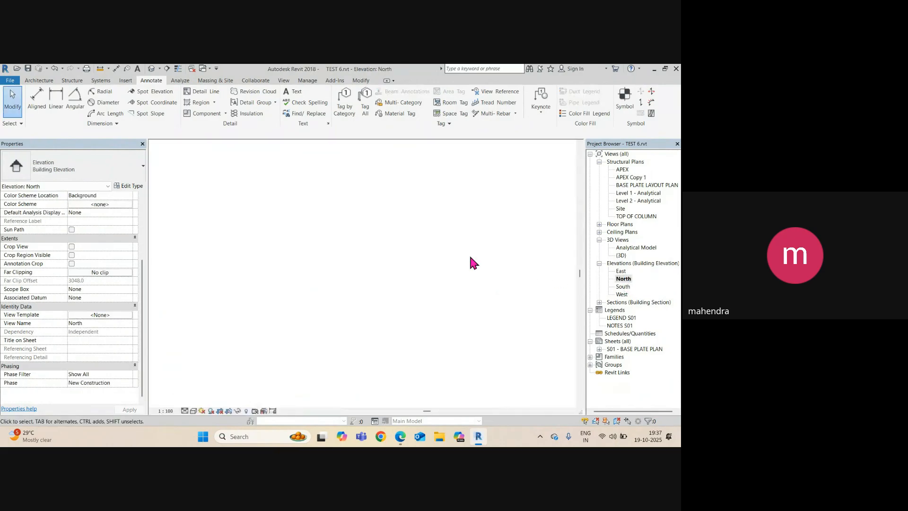
{"action": "scroll", "coordinate": [430, 257], "scroll_direction": "up", "scroll_amount": 1}
{"action": "middle_click_drag", "start_coordinate": [431, 257], "coordinate": [330, 207]}
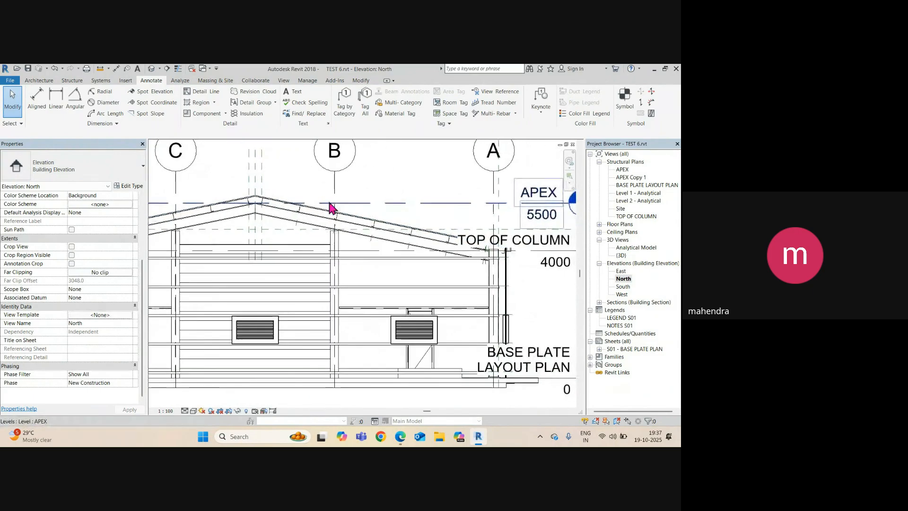
{"action": "key", "text": "d"}
{"action": "key", "text": "i"}
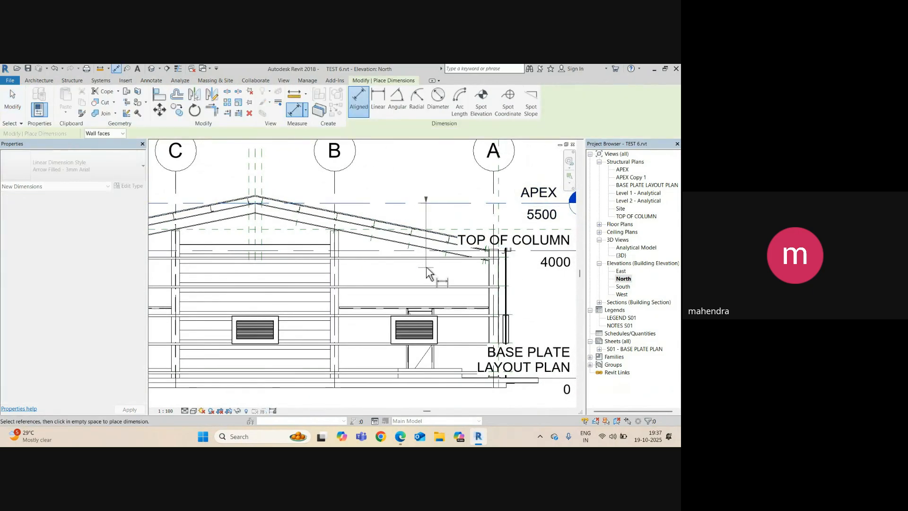
{"action": "scroll", "coordinate": [443, 264], "scroll_direction": "up", "scroll_amount": 1}
{"action": "scroll", "coordinate": [526, 258], "scroll_direction": "up", "scroll_amount": 1}
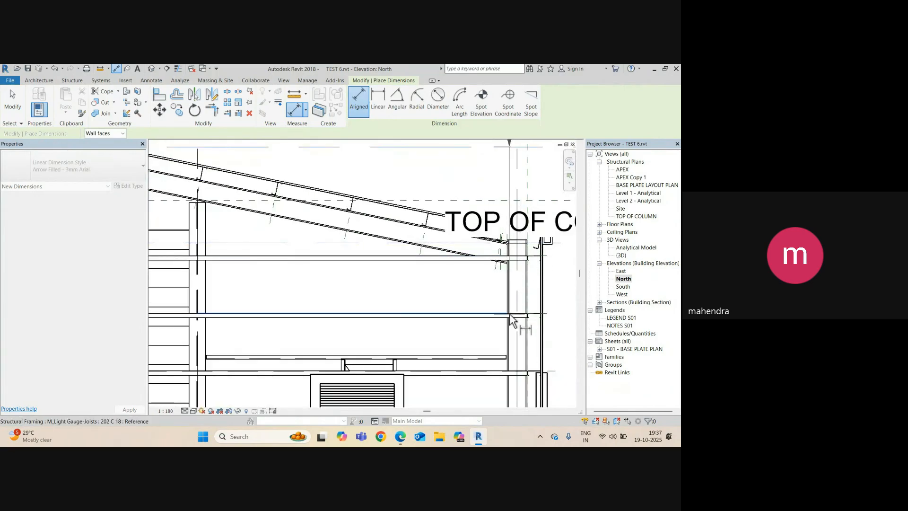
{"action": "scroll", "coordinate": [528, 258], "scroll_direction": "up", "scroll_amount": 1}
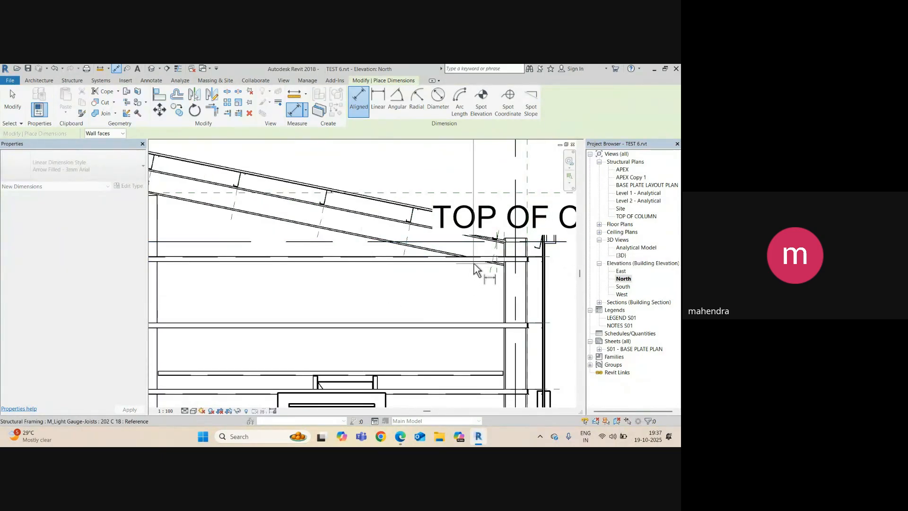
{"action": "scroll", "coordinate": [539, 261], "scroll_direction": "up", "scroll_amount": 2}
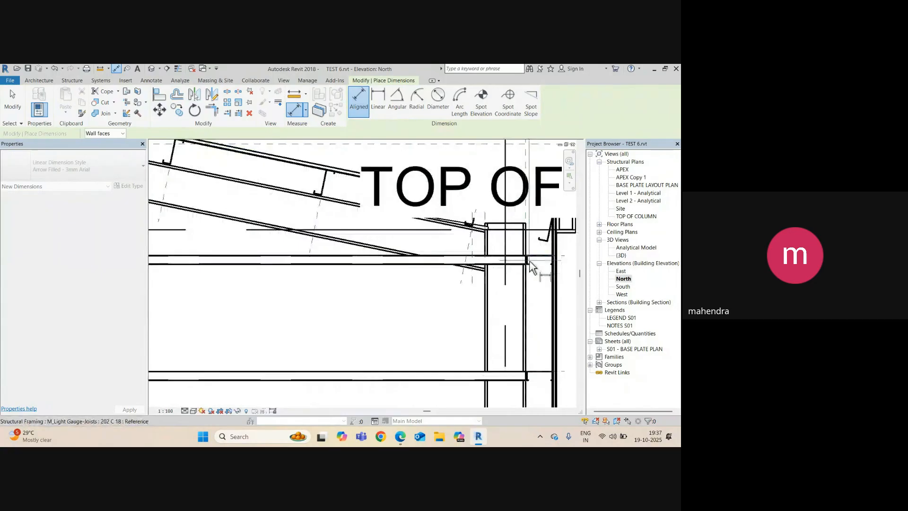
{"action": "left_click", "coordinate": [484, 271]}
{"action": "scroll", "coordinate": [415, 287], "scroll_direction": "down", "scroll_amount": 3}
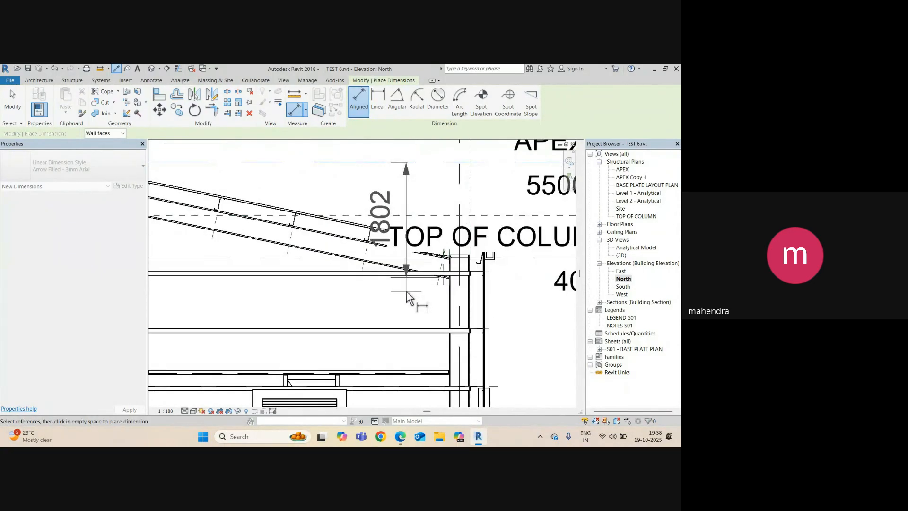
{"action": "scroll", "coordinate": [405, 302], "scroll_direction": "down", "scroll_amount": 1}
{"action": "key", "text": "Escape"}
{"action": "key", "text": "Escape"}
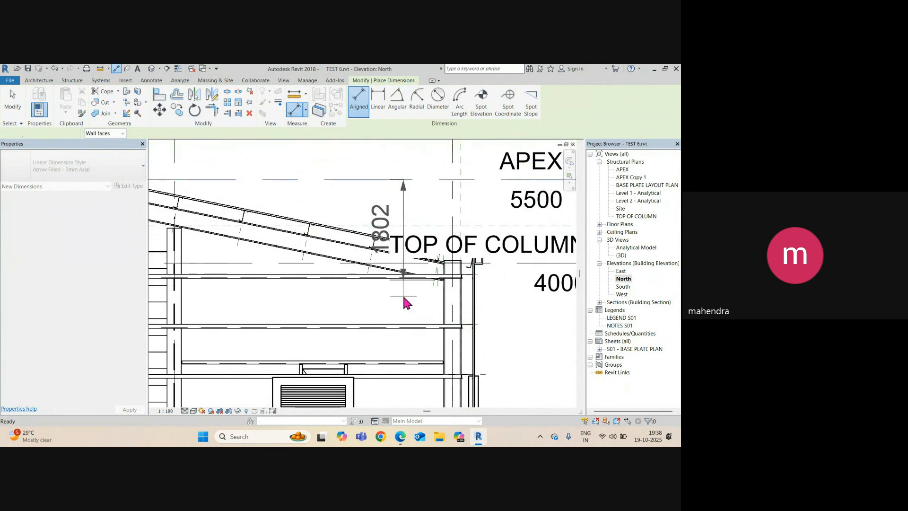
{"action": "scroll", "coordinate": [403, 296], "scroll_direction": "down", "scroll_amount": 2}
Set the APEX Copy 1 plan's view range to a bottom offset of -1500 and a view depth offset of -1600
{"action": "key", "text": "ctrl+Tab"}
{"action": "scroll", "coordinate": [399, 305], "scroll_direction": "down", "scroll_amount": 2}
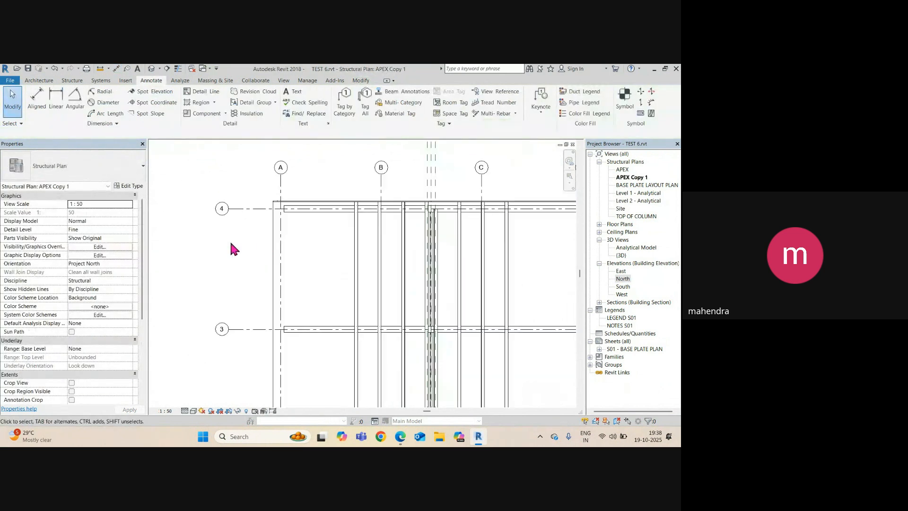
{"action": "scroll", "coordinate": [365, 290], "scroll_direction": "down", "scroll_amount": 2}
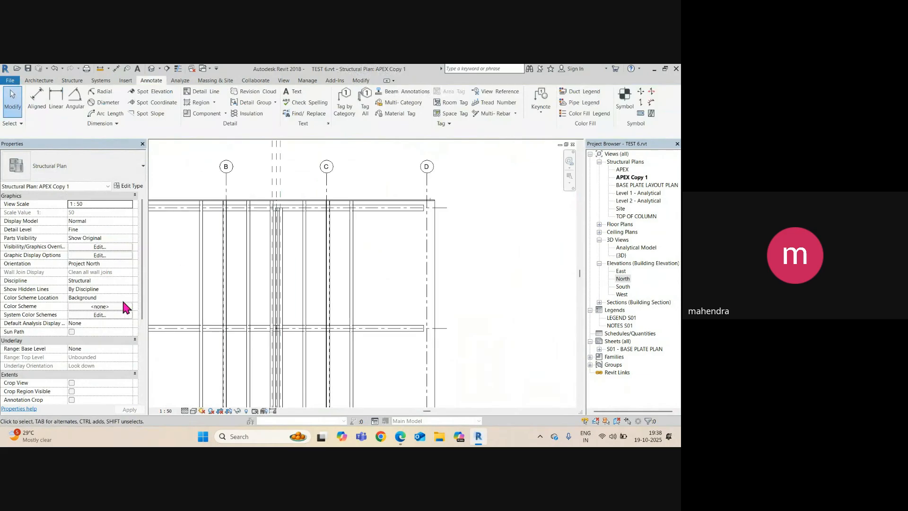
{"action": "scroll", "coordinate": [114, 315], "scroll_direction": "down", "scroll_amount": 5}
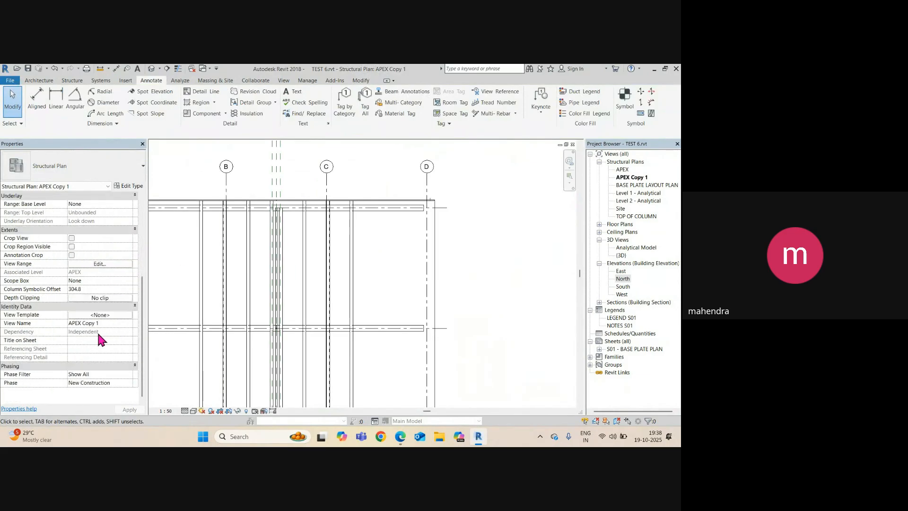
{"action": "left_click", "coordinate": [105, 267]}
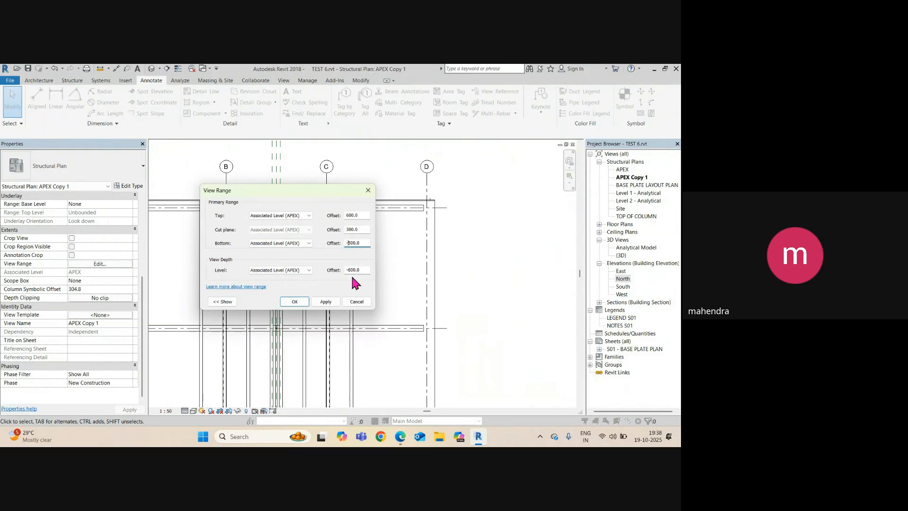
{"action": "type", "text": "1"}
{"action": "left_click", "coordinate": [332, 301]}
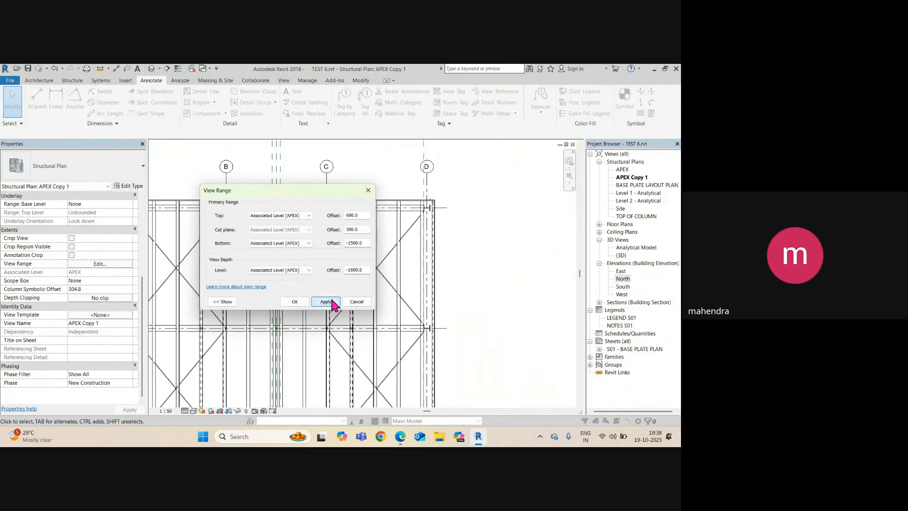
{"action": "left_click", "coordinate": [294, 301]}
{"action": "scroll", "coordinate": [440, 204], "scroll_direction": "up", "scroll_amount": 5}
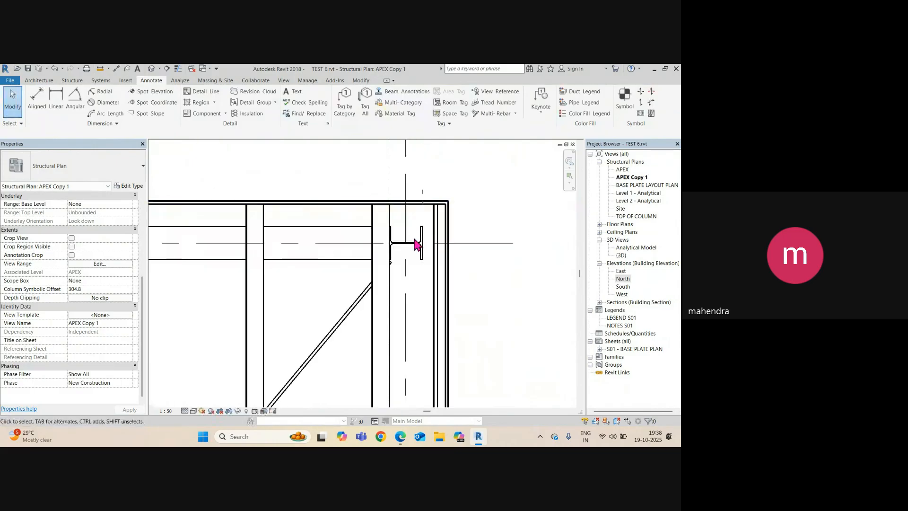
{"action": "scroll", "coordinate": [440, 261], "scroll_direction": "down", "scroll_amount": 1}
{"action": "scroll", "coordinate": [435, 258], "scroll_direction": "down", "scroll_amount": 3}
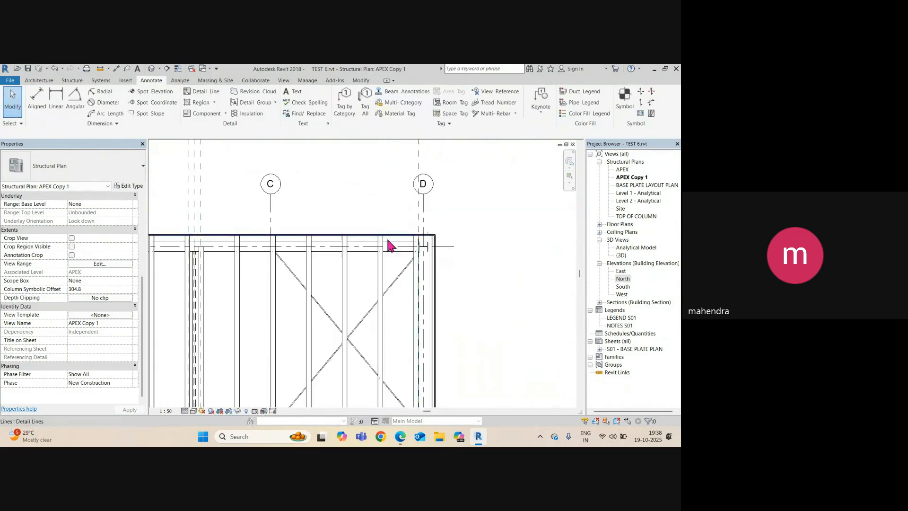
Hide the whole reference plane category in the APEX Copy 1 plan
{"action": "left_click", "coordinate": [286, 190]}
{"action": "right_click", "coordinate": [286, 190]}
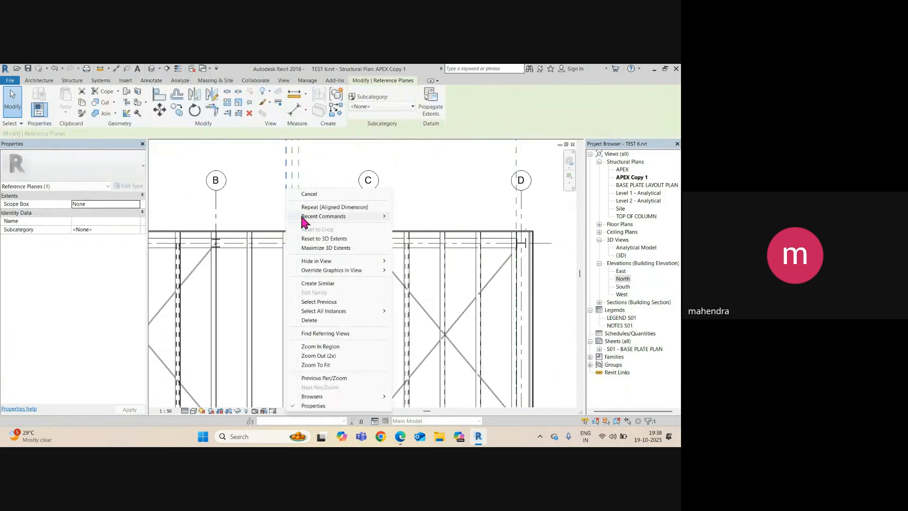
{"action": "mouse_move", "coordinate": [320, 261]}
{"action": "left_click", "coordinate": [419, 274]}
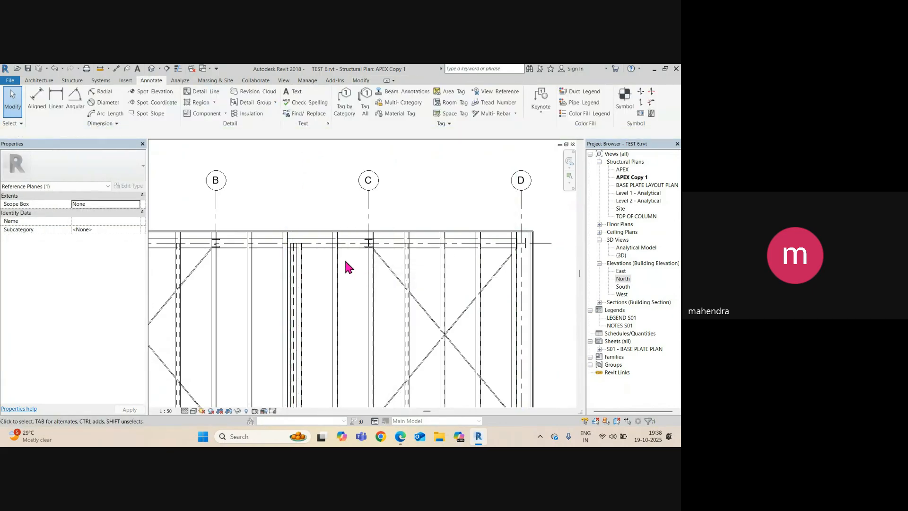
Override every 202 Z 18 light gauge purlin in the project as halftone in the APEX Copy 1 plan
{"action": "scroll", "coordinate": [406, 270], "scroll_direction": "down", "scroll_amount": 3}
{"action": "scroll", "coordinate": [345, 260], "scroll_direction": "up", "scroll_amount": 4}
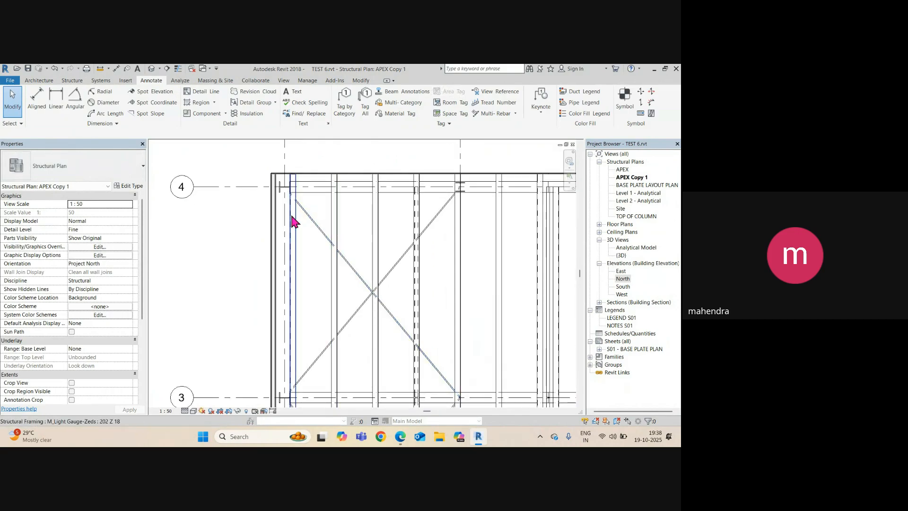
{"action": "scroll", "coordinate": [296, 222], "scroll_direction": "up", "scroll_amount": 3}
{"action": "left_click", "coordinate": [298, 229]}
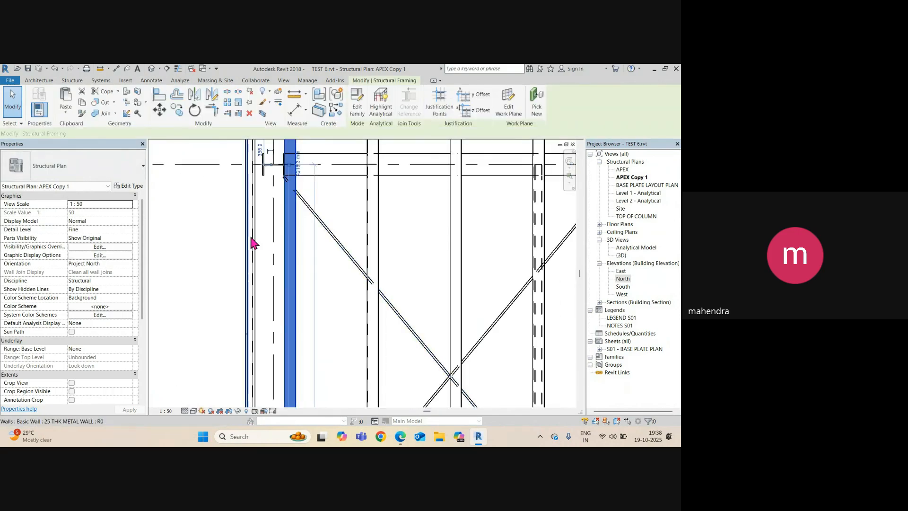
{"action": "scroll", "coordinate": [298, 245], "scroll_direction": "down", "scroll_amount": 2}
{"action": "right_click", "coordinate": [304, 245]}
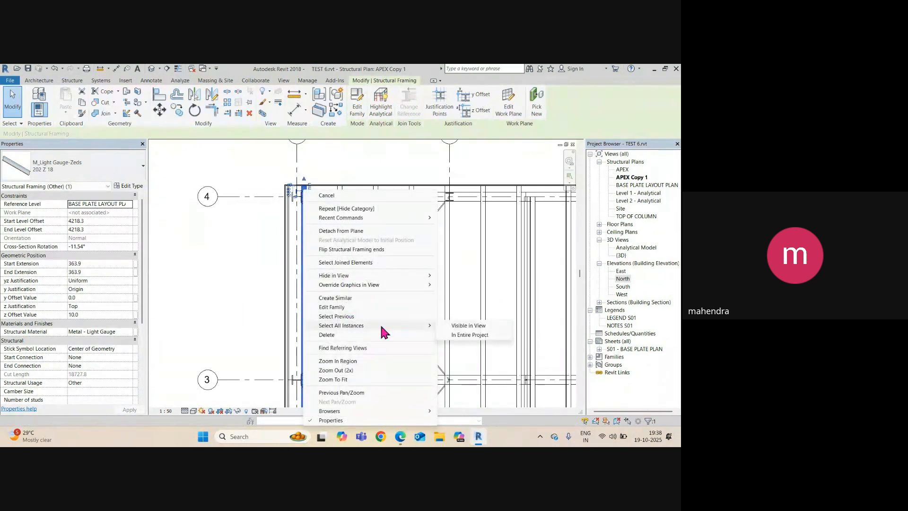
{"action": "left_click", "coordinate": [470, 334]}
{"action": "scroll", "coordinate": [236, 210], "scroll_direction": "down", "scroll_amount": 2}
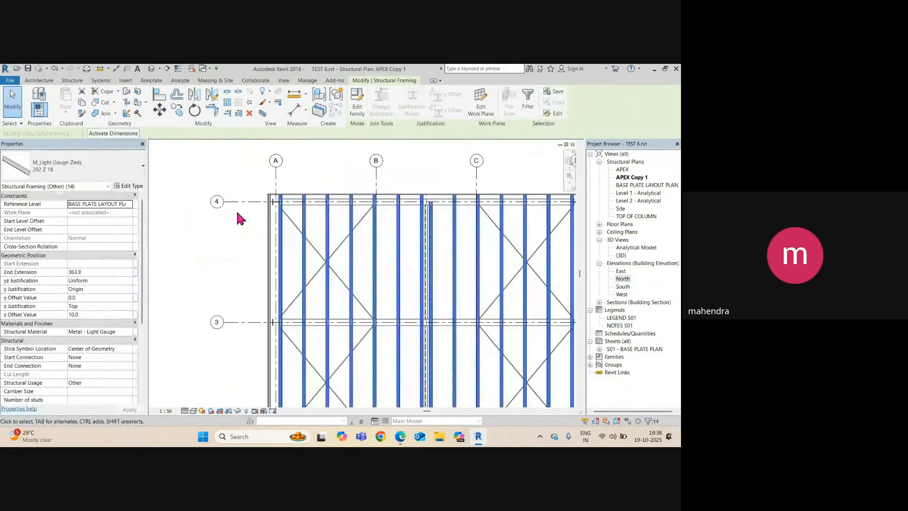
{"action": "scroll", "coordinate": [439, 220], "scroll_direction": "up", "scroll_amount": 2}
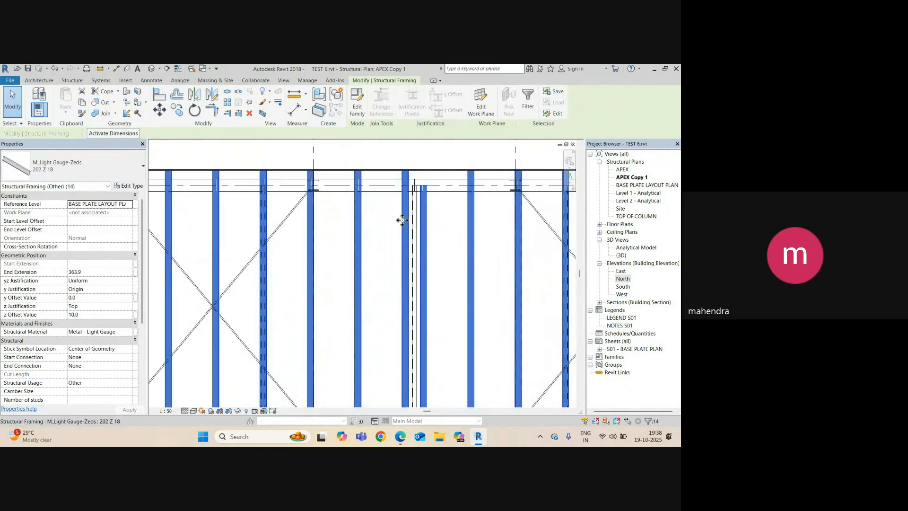
{"action": "right_click", "coordinate": [401, 217]}
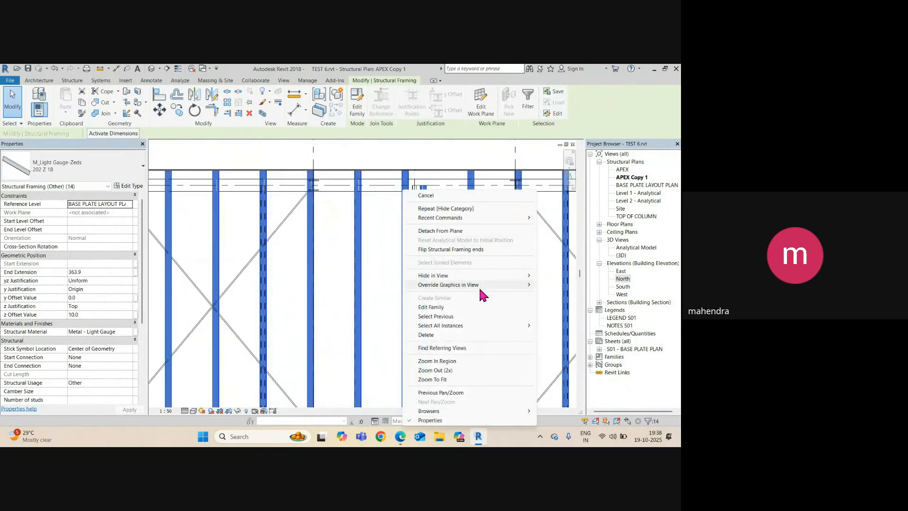
{"action": "mouse_move", "coordinate": [479, 286]}
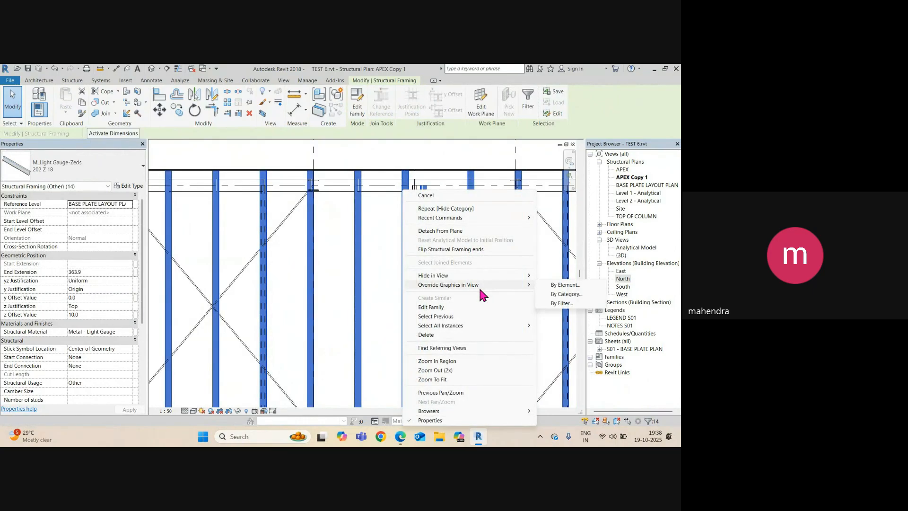
{"action": "left_click", "coordinate": [565, 285]}
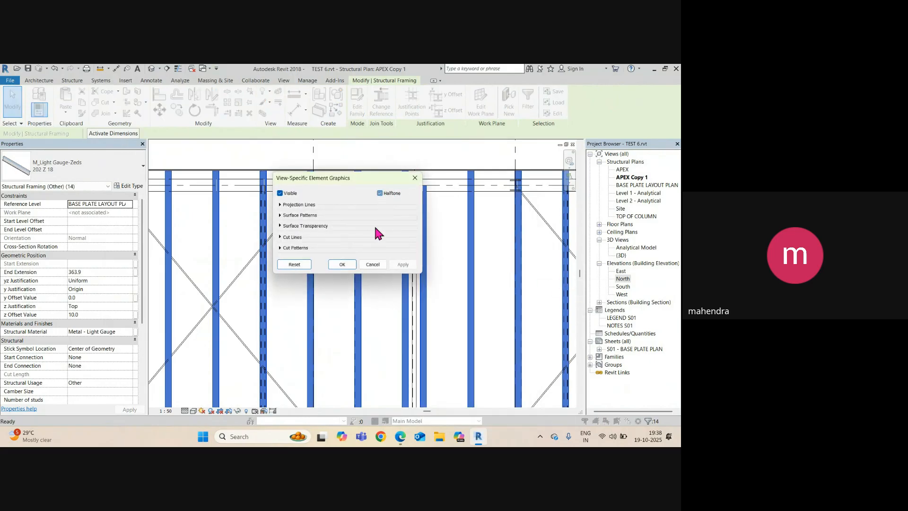
{"action": "left_click", "coordinate": [342, 264]}
{"action": "scroll", "coordinate": [430, 217], "scroll_direction": "up", "scroll_amount": 4}
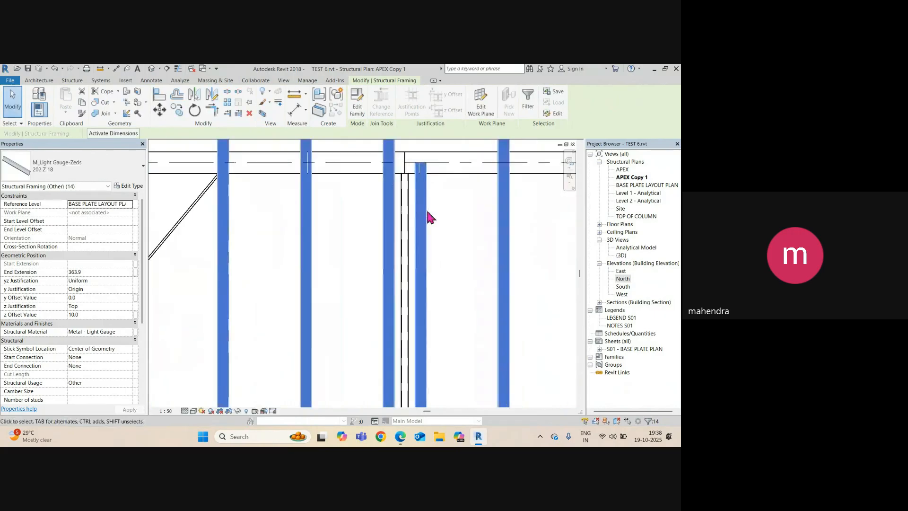
{"action": "left_click", "coordinate": [439, 223]}
{"action": "scroll", "coordinate": [438, 222], "scroll_direction": "down", "scroll_amount": 5}
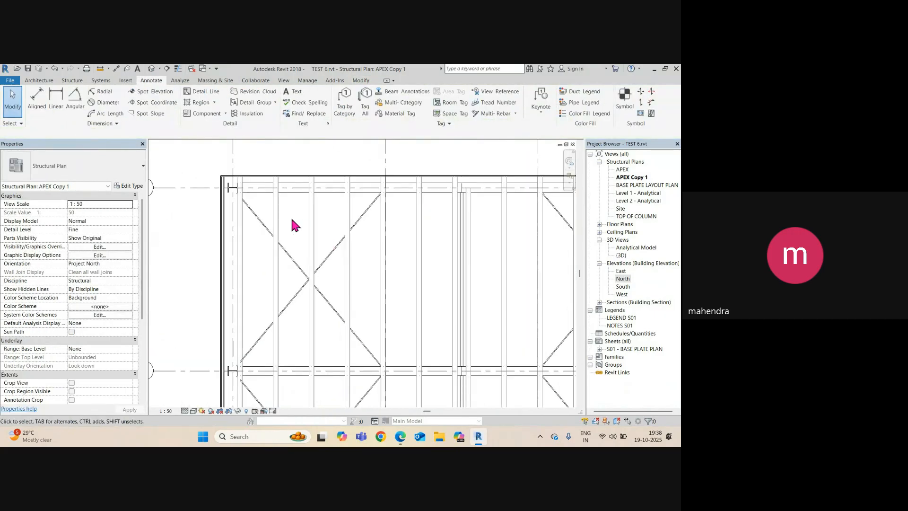
{"action": "scroll", "coordinate": [318, 193], "scroll_direction": "up", "scroll_amount": 6}
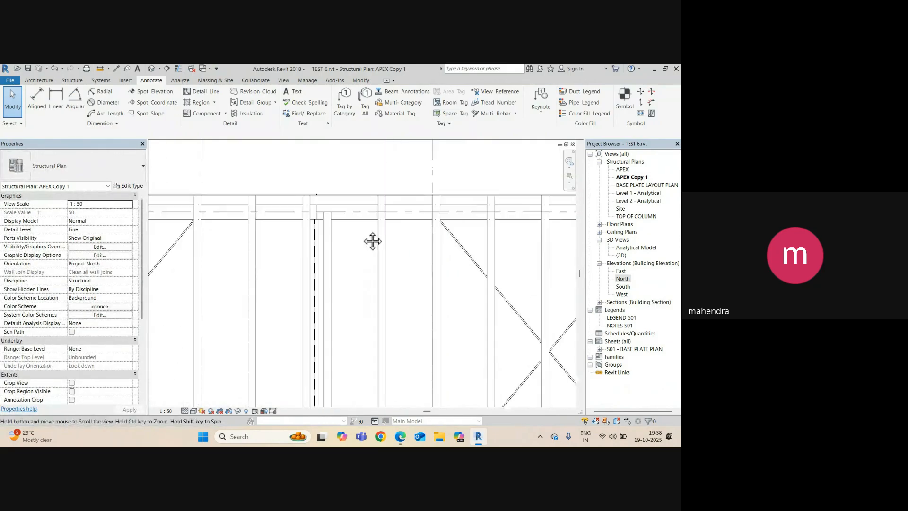
{"action": "left_click", "coordinate": [342, 249]}
{"action": "scroll", "coordinate": [338, 218], "scroll_direction": "up", "scroll_amount": 3}
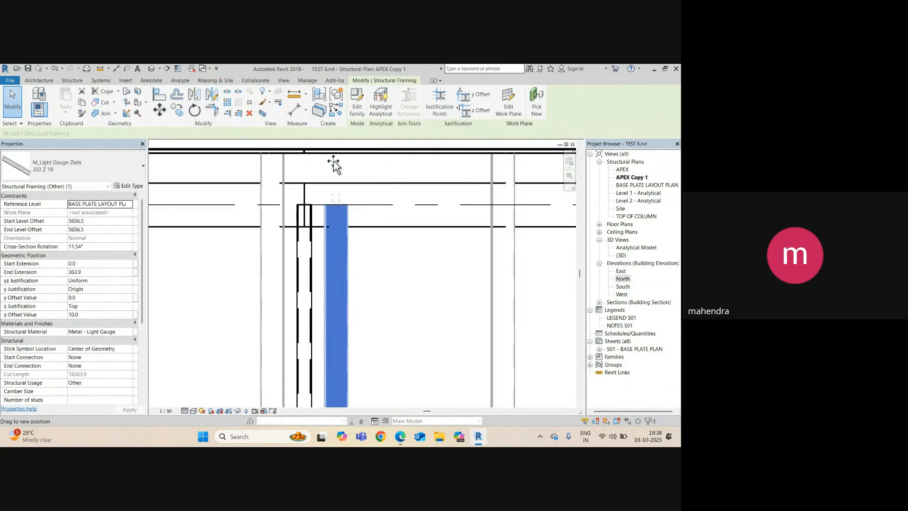
{"action": "key", "text": "Escape"}
{"action": "scroll", "coordinate": [365, 227], "scroll_direction": "down", "scroll_amount": 4}
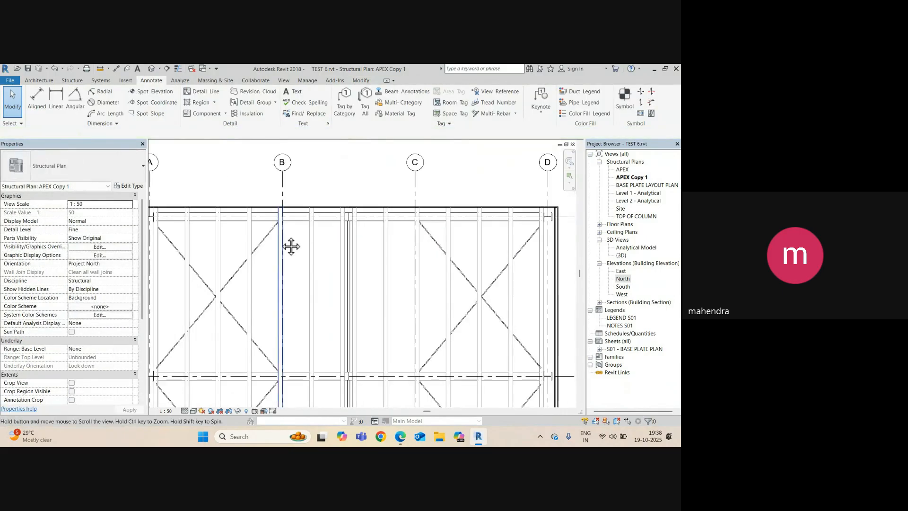
Override the chain of four building outline detail lines as halftone in the plan
{"action": "scroll", "coordinate": [326, 201], "scroll_direction": "up", "scroll_amount": 3}
{"action": "scroll", "coordinate": [326, 195], "scroll_direction": "up", "scroll_amount": 2}
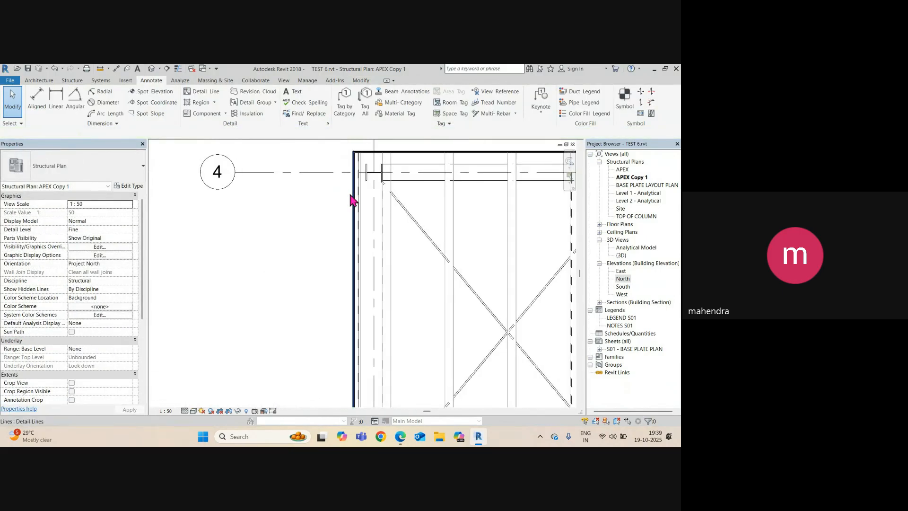
{"action": "left_click", "coordinate": [353, 201]}
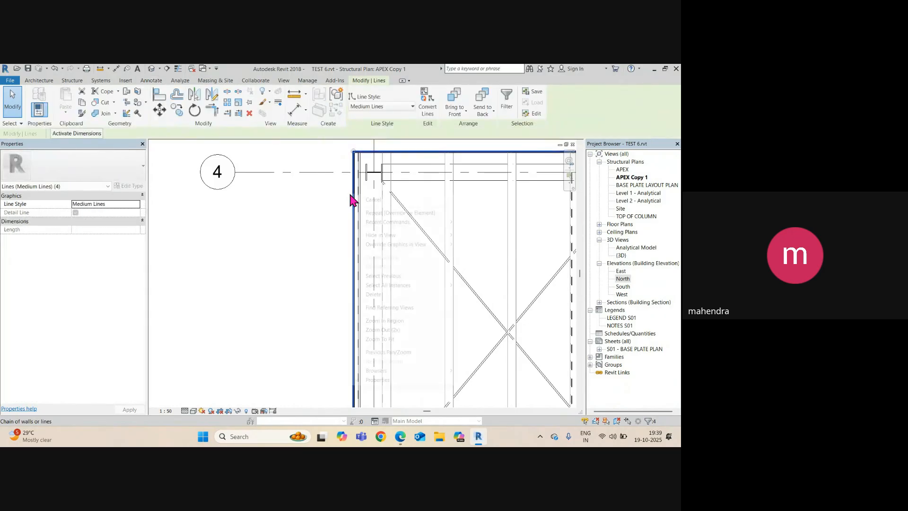
{"action": "right_click", "coordinate": [353, 199]}
{"action": "left_click", "coordinate": [489, 245]}
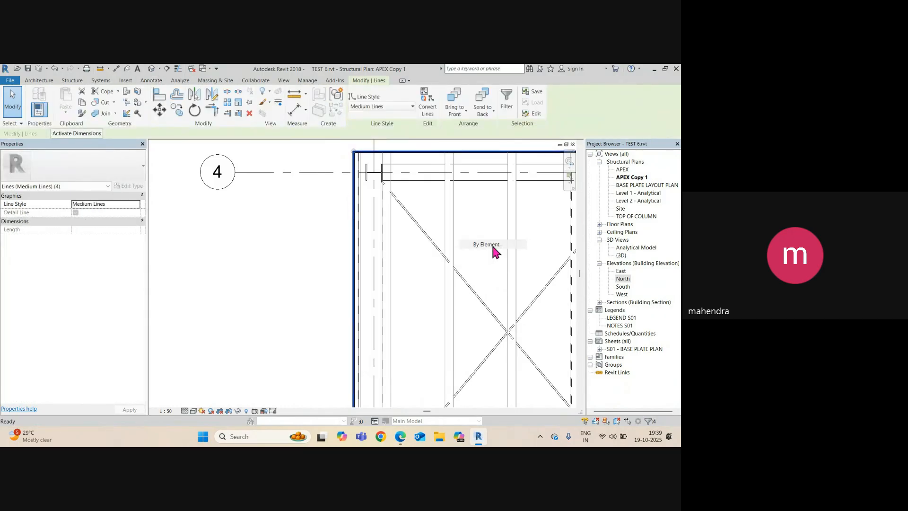
{"action": "left_click", "coordinate": [380, 194]}
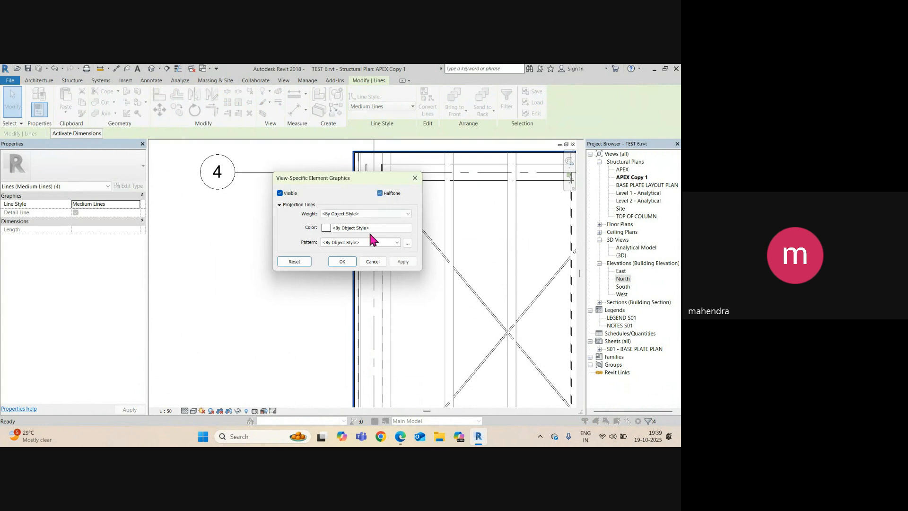
{"action": "left_click", "coordinate": [342, 262]}
{"action": "left_click", "coordinate": [243, 274]}
Examine the overlapping 202 C 18 joist, 25 THK METAL WALL walls and outline lines at the building corner by grid 4
{"action": "scroll", "coordinate": [357, 192], "scroll_direction": "up", "scroll_amount": 5}
{"action": "middle_click_drag", "start_coordinate": [396, 207], "coordinate": [350, 347]}
{"action": "left_click", "coordinate": [322, 226]}
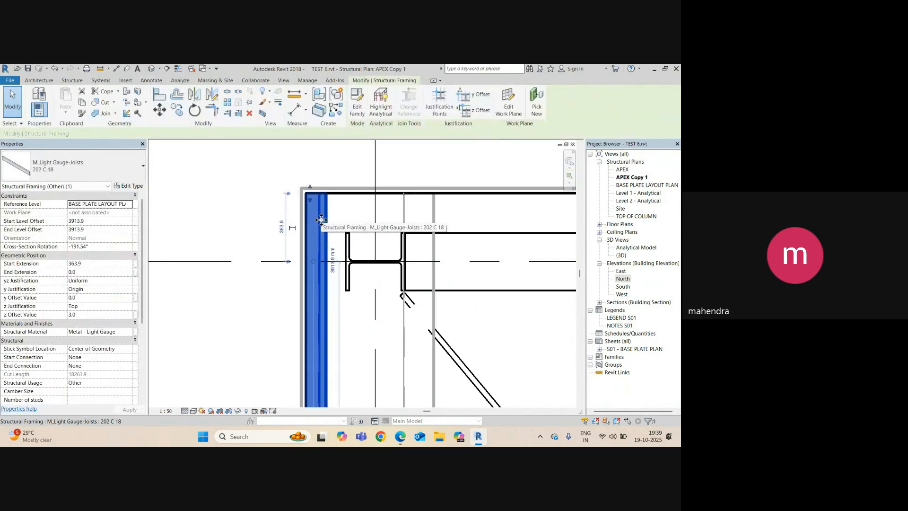
{"action": "key", "text": "Escape"}
{"action": "scroll", "coordinate": [301, 213], "scroll_direction": "down", "scroll_amount": 5}
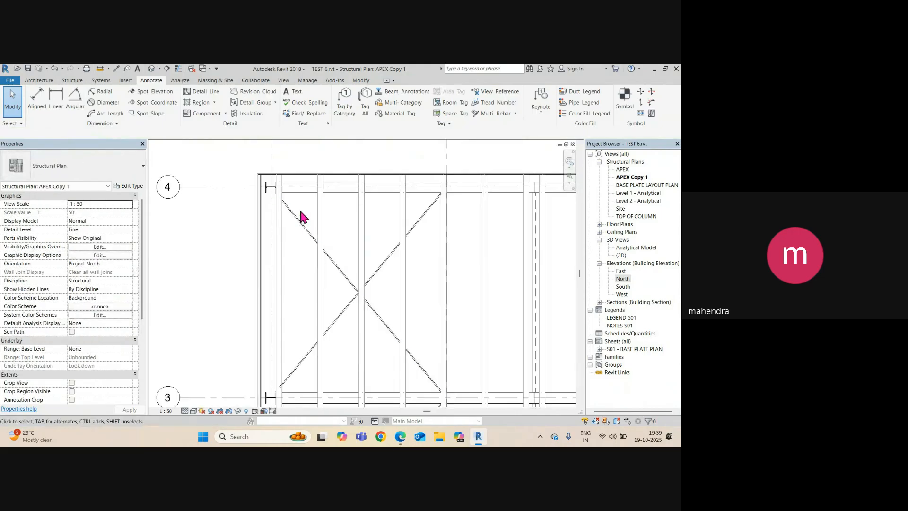
{"action": "scroll", "coordinate": [301, 217], "scroll_direction": "up", "scroll_amount": 5}
{"action": "left_click", "coordinate": [259, 188]}
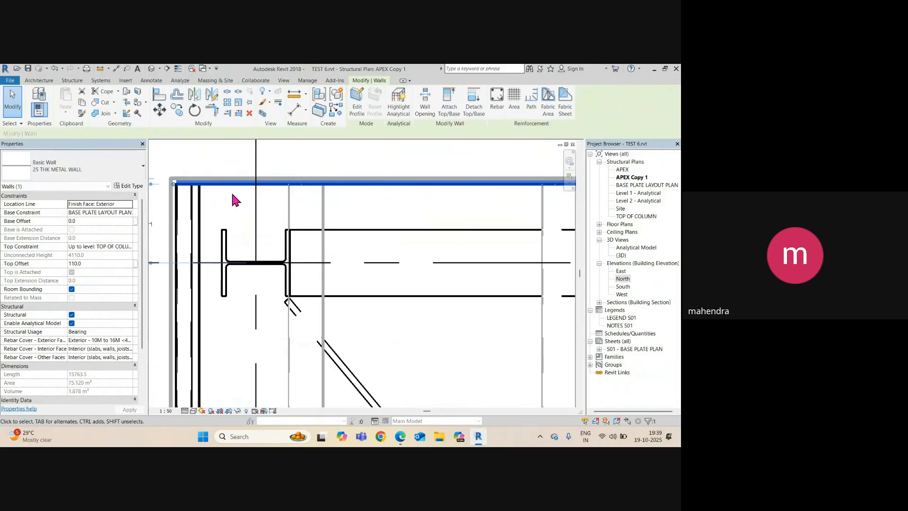
{"action": "left_click", "coordinate": [178, 213]}
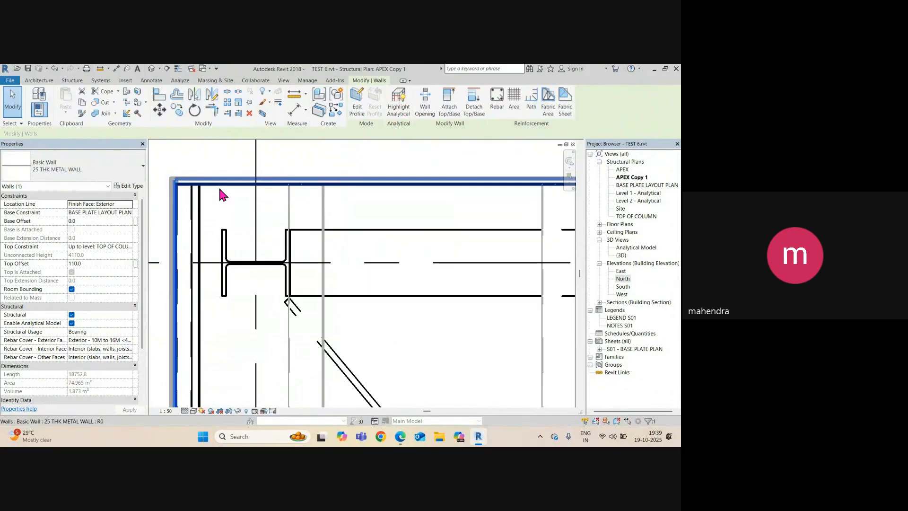
{"action": "scroll", "coordinate": [219, 191], "scroll_direction": "up", "scroll_amount": 3}
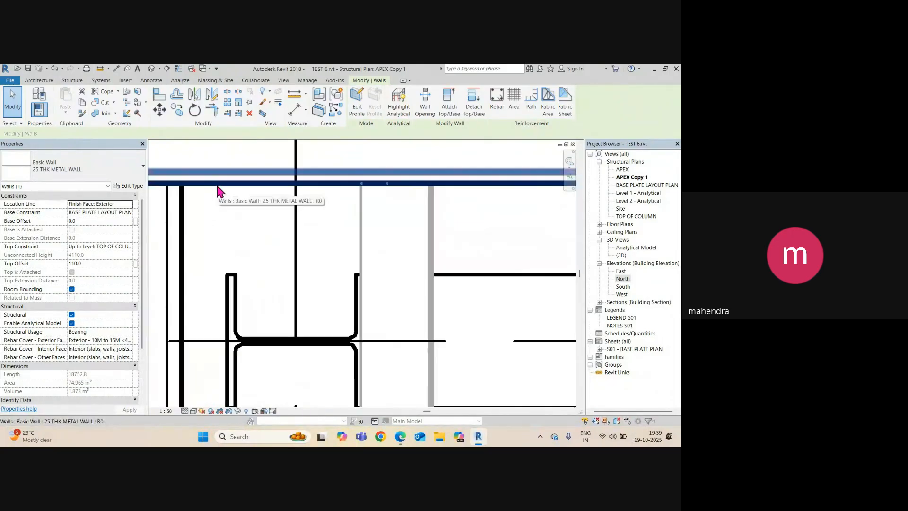
{"action": "key", "text": "Tab"}
{"action": "left_click", "coordinate": [218, 189]}
{"action": "scroll", "coordinate": [218, 186], "scroll_direction": "down", "scroll_amount": 3}
{"action": "middle_click_drag", "start_coordinate": [217, 190], "coordinate": [260, 219]}
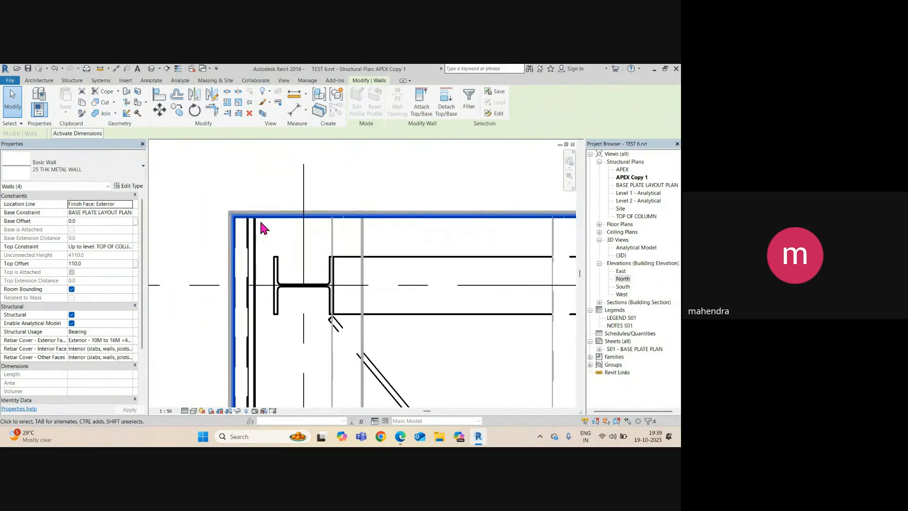
{"action": "scroll", "coordinate": [239, 221], "scroll_direction": "up", "scroll_amount": 4}
{"action": "left_click", "coordinate": [256, 220]}
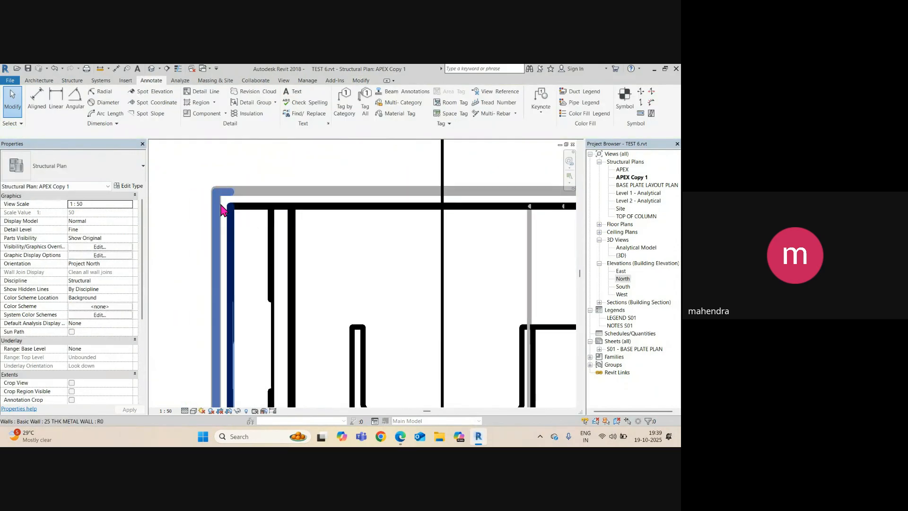
{"action": "scroll", "coordinate": [218, 208], "scroll_direction": "up", "scroll_amount": 3}
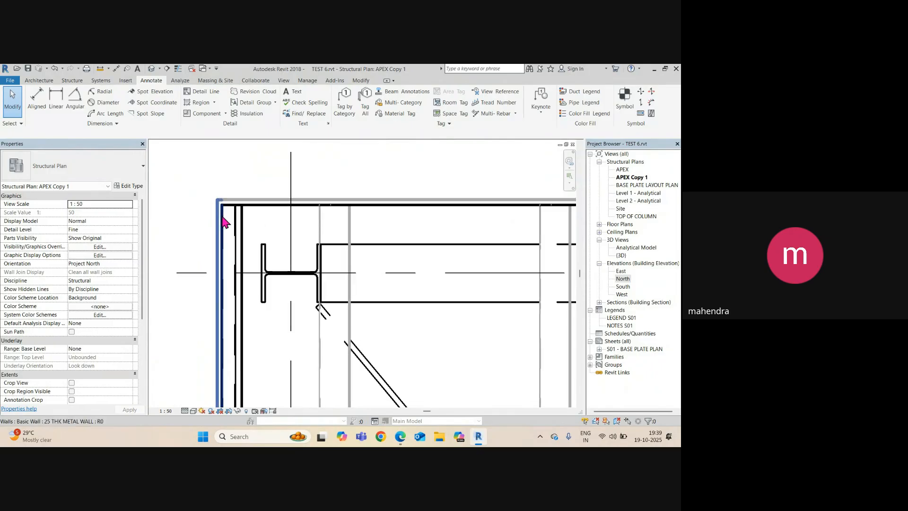
{"action": "scroll", "coordinate": [223, 189], "scroll_direction": "down", "scroll_amount": 1}
{"action": "scroll", "coordinate": [251, 192], "scroll_direction": "up", "scroll_amount": 2}
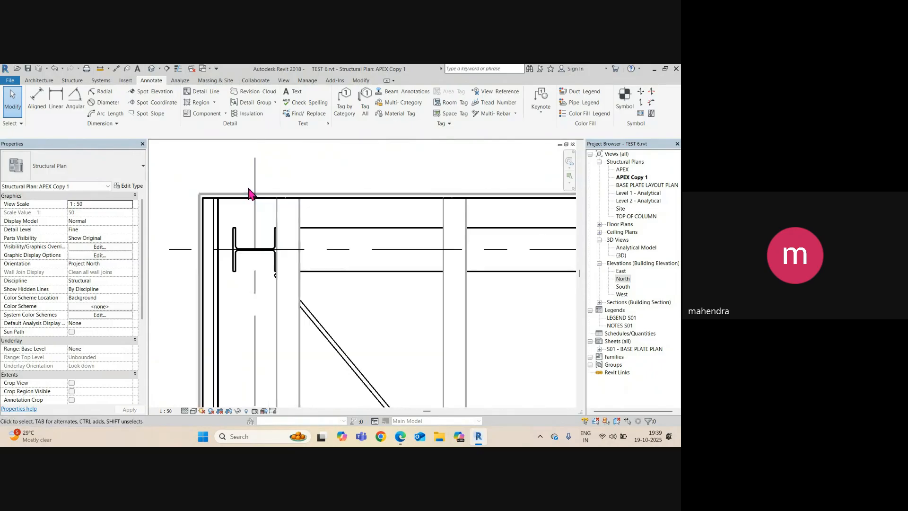
Hide the chain of four building outline detail lines in the plan
{"action": "key", "text": "Tab"}
{"action": "left_click", "coordinate": [218, 197]}
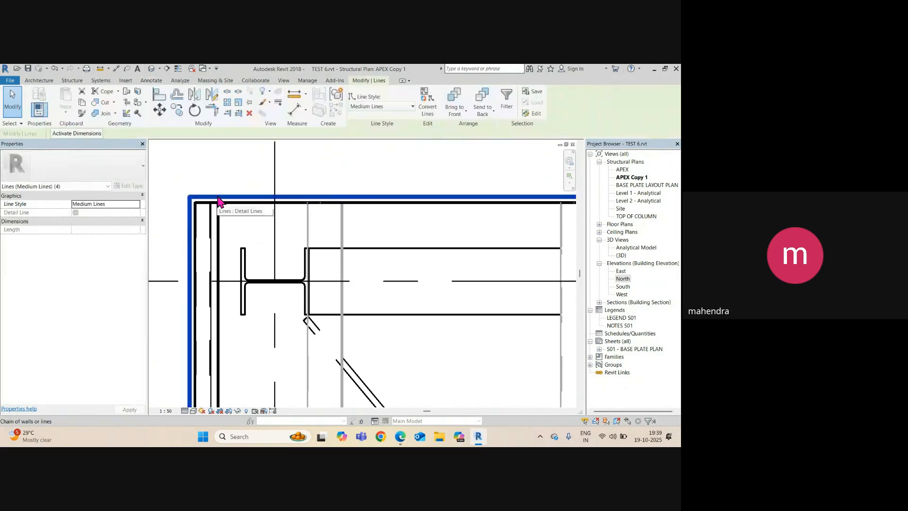
{"action": "right_click", "coordinate": [220, 198]}
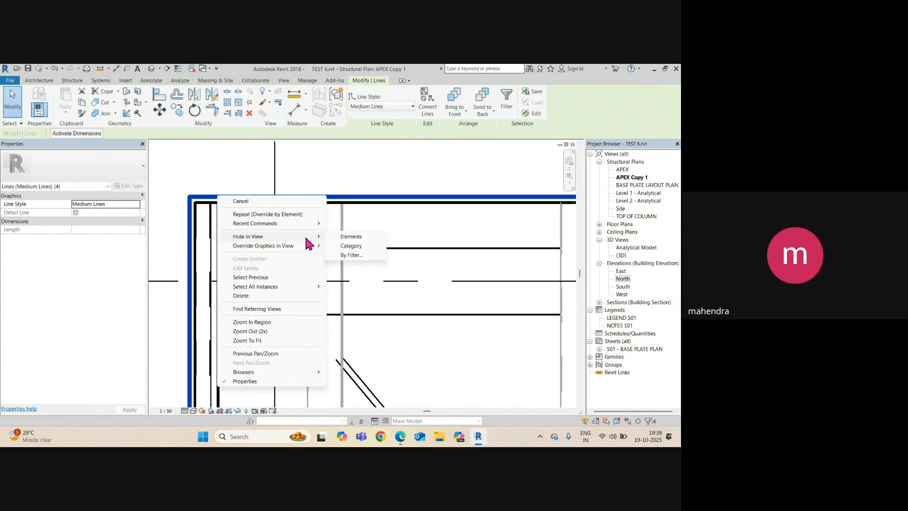
{"action": "left_click", "coordinate": [351, 237]}
{"action": "scroll", "coordinate": [199, 202], "scroll_direction": "up", "scroll_amount": 3}
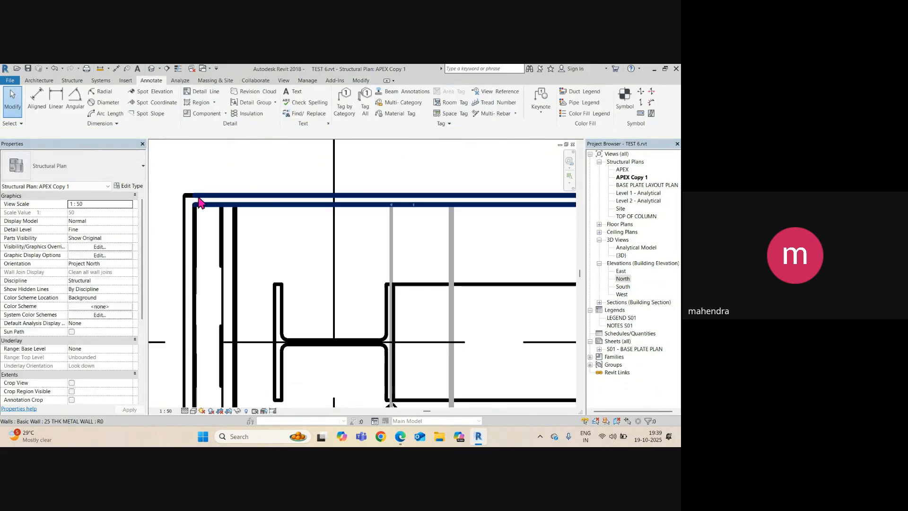
Undo the hiding and the halftone override of the building outline lines
{"action": "left_click", "coordinate": [185, 208]}
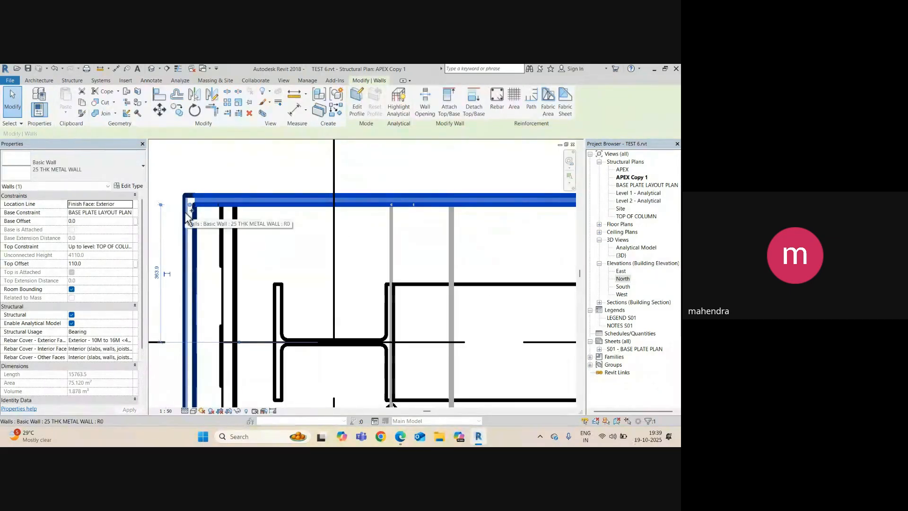
{"action": "left_click", "coordinate": [188, 215], "text": "ctrl"}
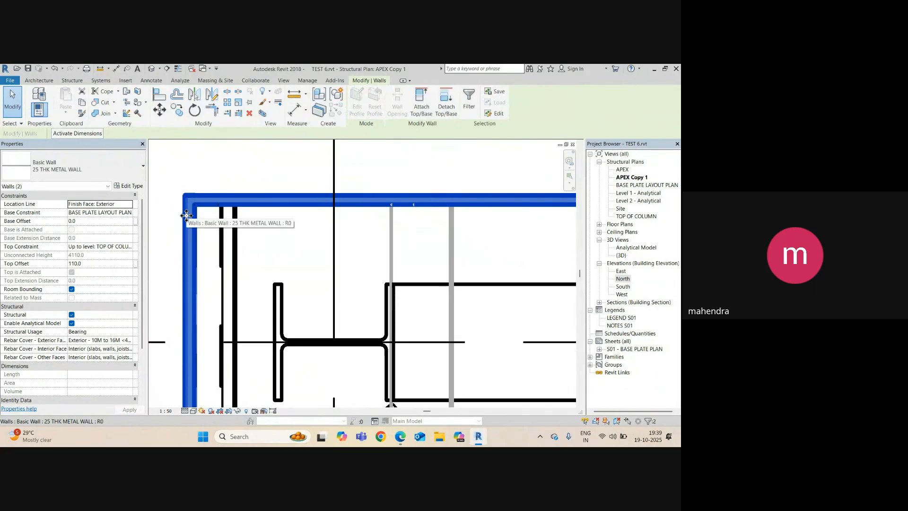
{"action": "key", "text": "Escape"}
{"action": "scroll", "coordinate": [187, 218], "scroll_direction": "down", "scroll_amount": 2}
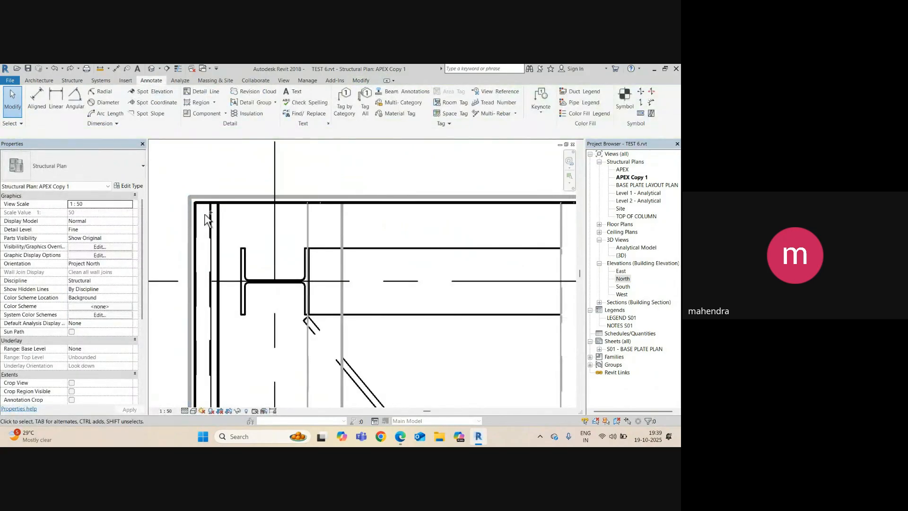
{"action": "scroll", "coordinate": [205, 216], "scroll_direction": "down", "scroll_amount": 5}
{"action": "middle_click_drag", "start_coordinate": [208, 239], "coordinate": [277, 246]}
{"action": "scroll", "coordinate": [279, 236], "scroll_direction": "up", "scroll_amount": 7}
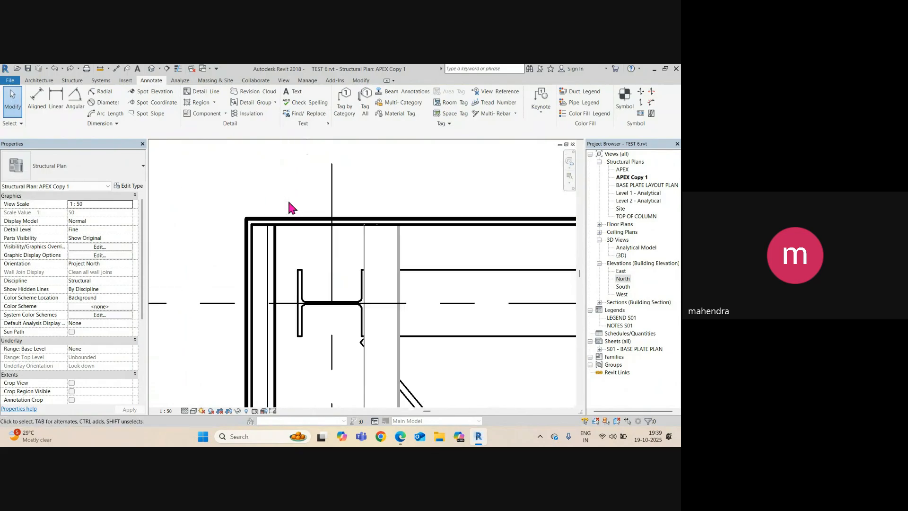
Hide the entire wall category in the plan, starting from the 25 THK METAL WALL along grid 4
{"action": "left_click", "coordinate": [295, 237]}
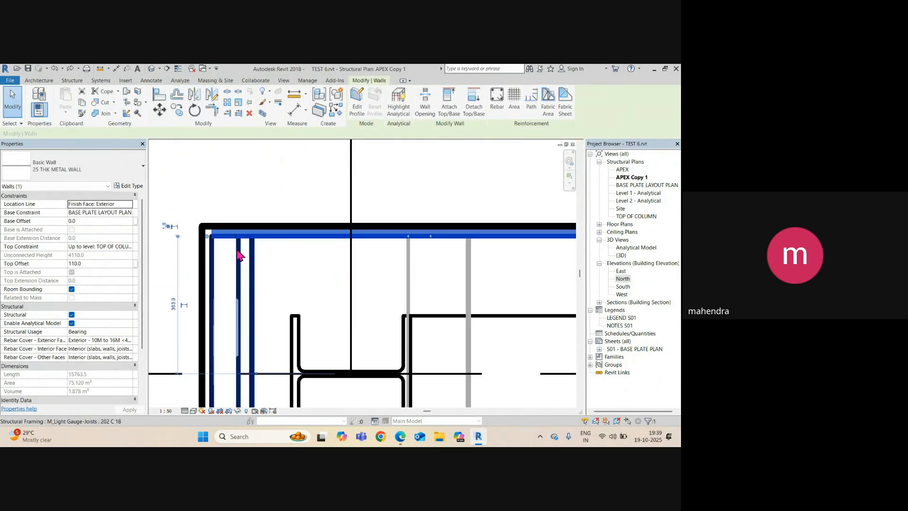
{"action": "right_click", "coordinate": [256, 238]}
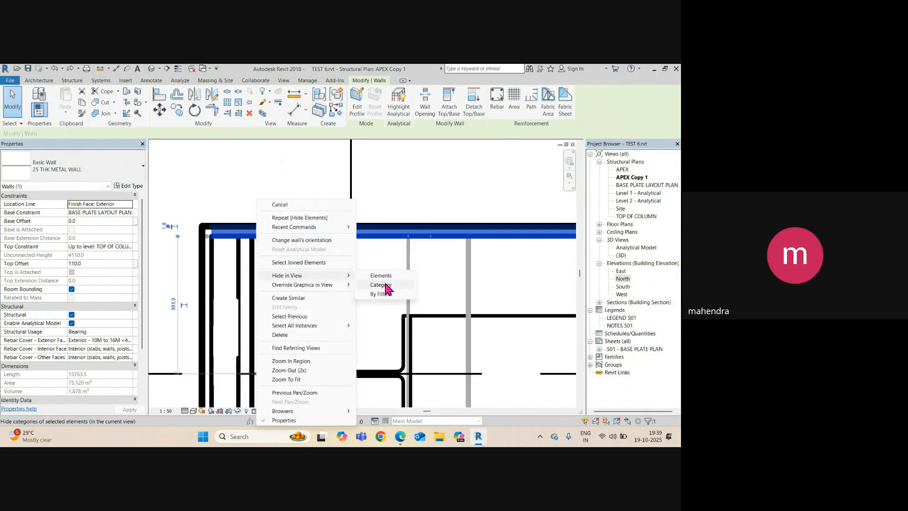
{"action": "left_click", "coordinate": [381, 284]}
{"action": "scroll", "coordinate": [232, 218], "scroll_direction": "up", "scroll_amount": 4}
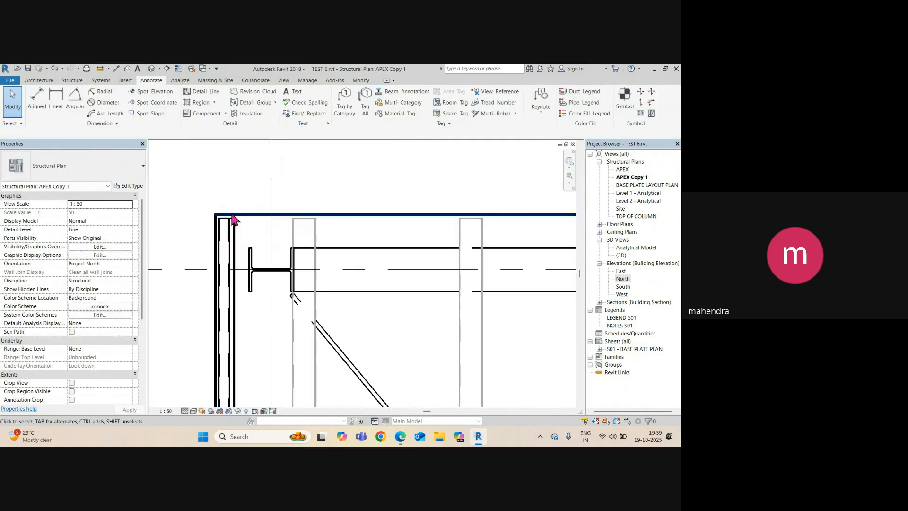
{"action": "scroll", "coordinate": [268, 219], "scroll_direction": "down", "scroll_amount": 6}
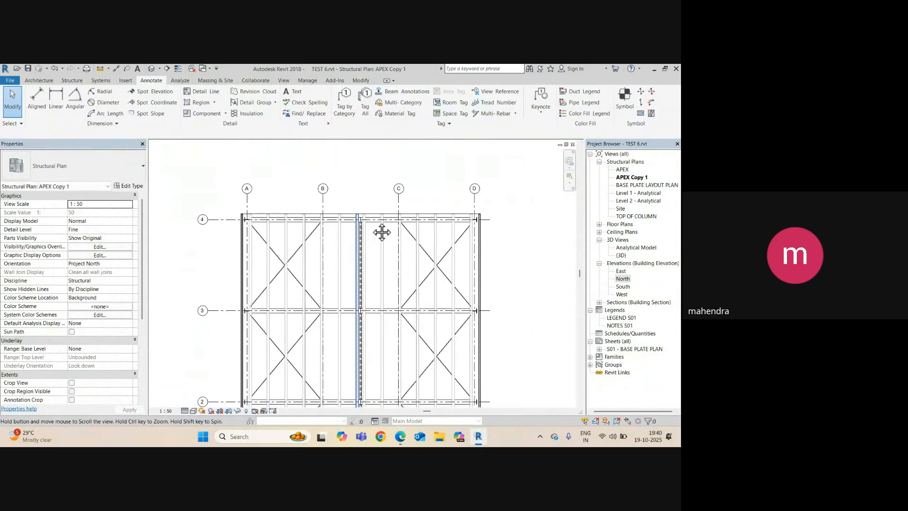
Extend the 202 C 18 edge joist beside grid A past the grid 1 column to the building outline
{"action": "scroll", "coordinate": [490, 338], "scroll_direction": "up", "scroll_amount": 5}
{"action": "scroll", "coordinate": [500, 332], "scroll_direction": "up", "scroll_amount": 5}
{"action": "middle_click_drag", "start_coordinate": [542, 337], "coordinate": [531, 169]}
{"action": "scroll", "coordinate": [458, 252], "scroll_direction": "down", "scroll_amount": 8}
{"action": "scroll", "coordinate": [269, 362], "scroll_direction": "up", "scroll_amount": 5}
{"action": "middle_click_drag", "start_coordinate": [230, 373], "coordinate": [367, 384]}
{"action": "scroll", "coordinate": [283, 368], "scroll_direction": "up", "scroll_amount": 3}
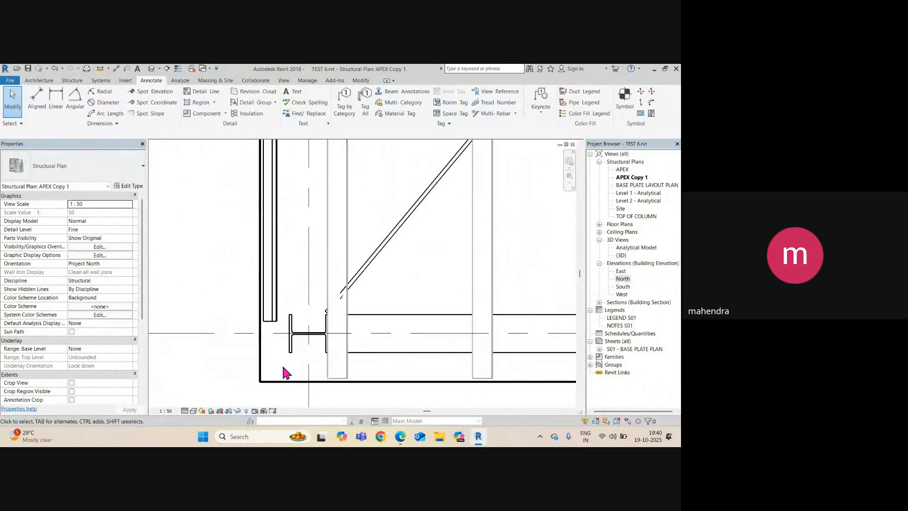
{"action": "left_click", "coordinate": [270, 323]}
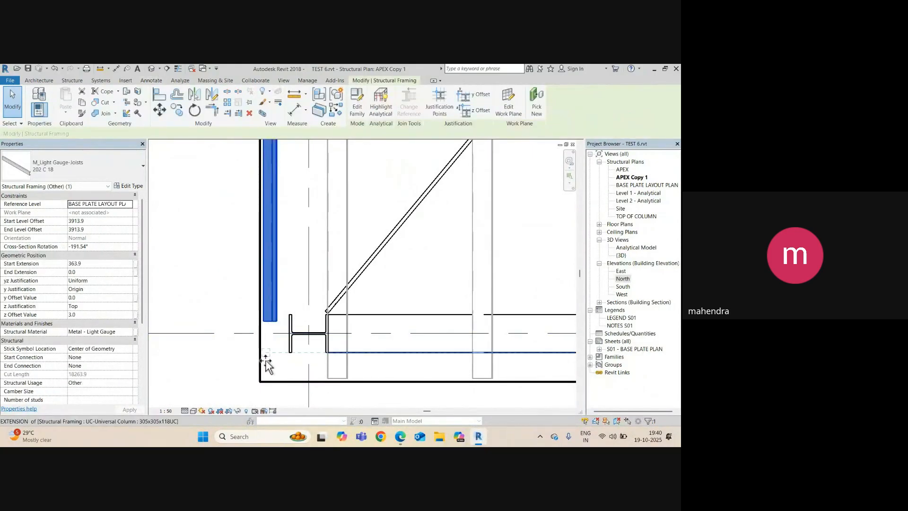
{"action": "left_click_drag", "start_coordinate": [266, 327], "coordinate": [266, 378]}
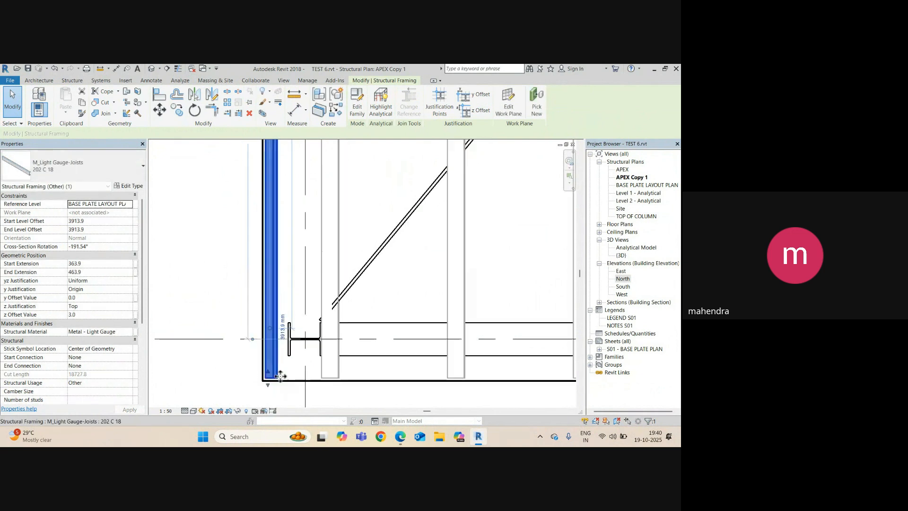
{"action": "scroll", "coordinate": [286, 307], "scroll_direction": "down", "scroll_amount": 3}
{"action": "scroll", "coordinate": [288, 257], "scroll_direction": "up", "scroll_amount": 3}
{"action": "key", "text": "Escape"}
{"action": "scroll", "coordinate": [248, 211], "scroll_direction": "up", "scroll_amount": 6}
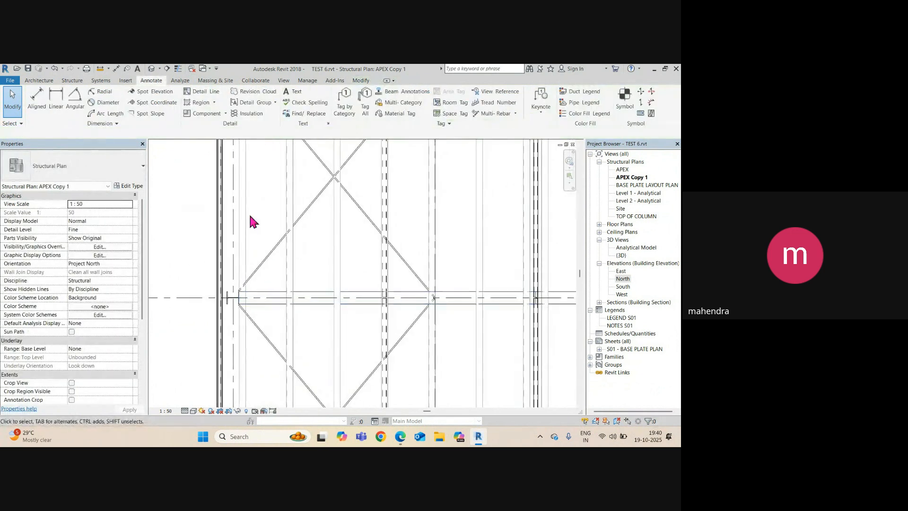
Override both 202 C 18 edge joists, beside grids A and D, as halftone in the plan
{"action": "scroll", "coordinate": [211, 257], "scroll_direction": "down", "scroll_amount": 3}
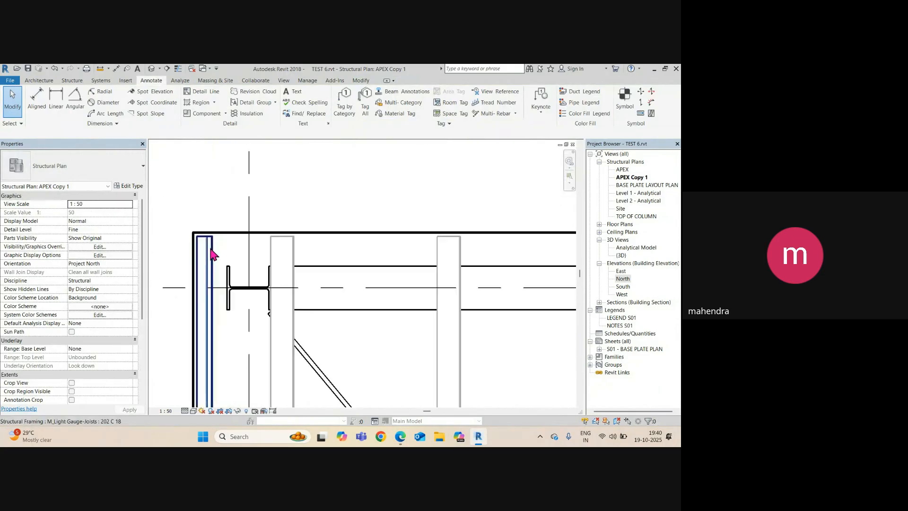
{"action": "left_click", "coordinate": [210, 255]}
{"action": "scroll", "coordinate": [189, 243], "scroll_direction": "down", "scroll_amount": 2}
{"action": "scroll", "coordinate": [182, 241], "scroll_direction": "down", "scroll_amount": 3}
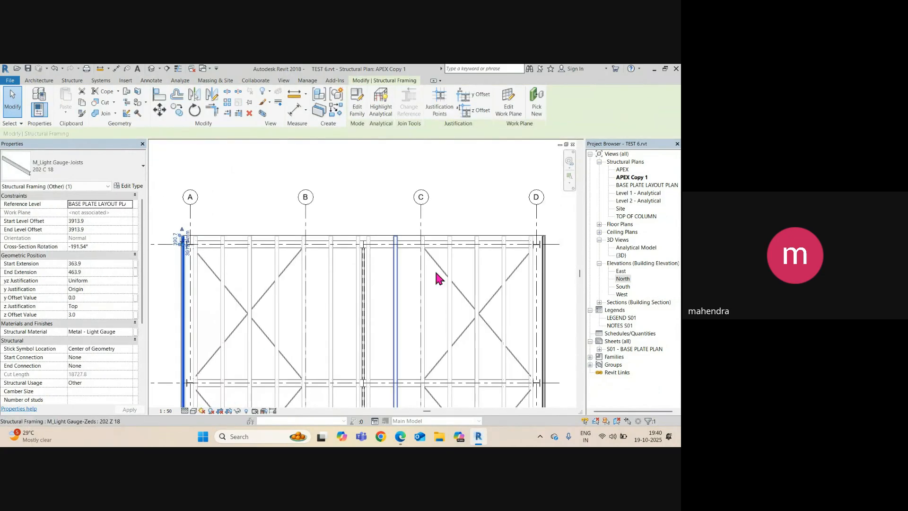
{"action": "scroll", "coordinate": [516, 269], "scroll_direction": "up", "scroll_amount": 3}
{"action": "middle_click_drag", "start_coordinate": [566, 254], "coordinate": [464, 256]}
{"action": "scroll", "coordinate": [461, 248], "scroll_direction": "up", "scroll_amount": 2}
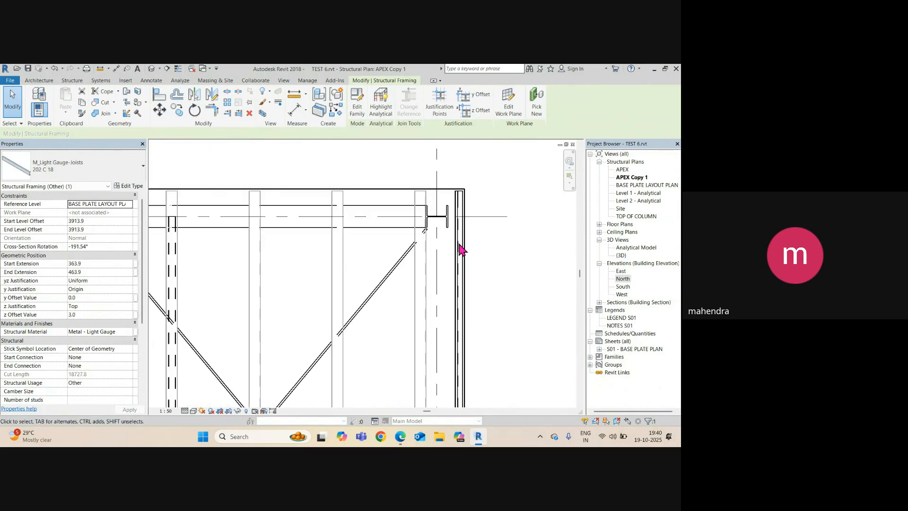
{"action": "left_click", "coordinate": [458, 248], "text": "ctrl"}
{"action": "right_click", "coordinate": [457, 249]}
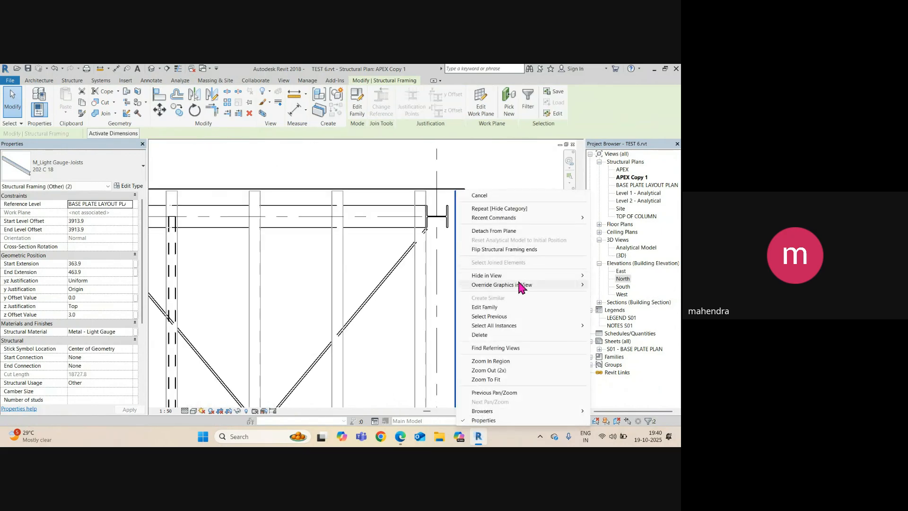
{"action": "left_click", "coordinate": [619, 286]}
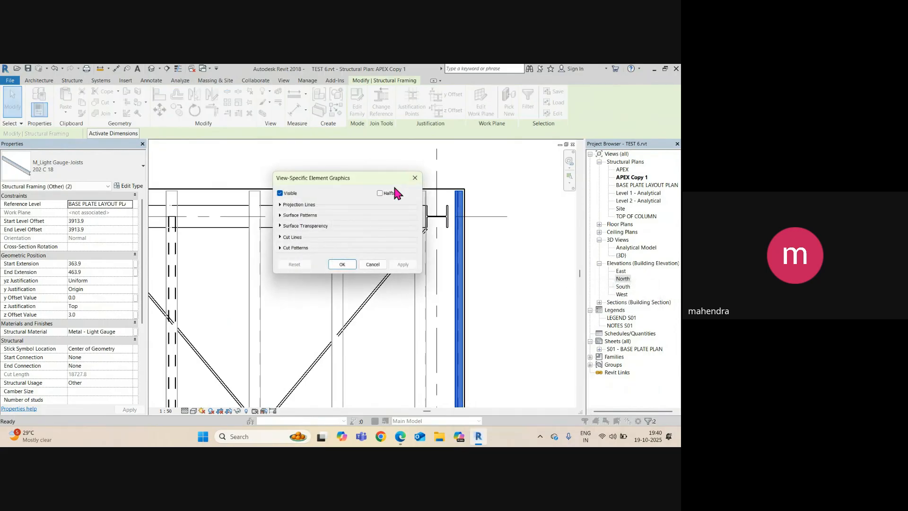
{"action": "left_click", "coordinate": [380, 193]}
{"action": "left_click", "coordinate": [340, 265]}
{"action": "left_click", "coordinate": [496, 253]}
{"action": "scroll", "coordinate": [494, 229], "scroll_direction": "down", "scroll_amount": 1}
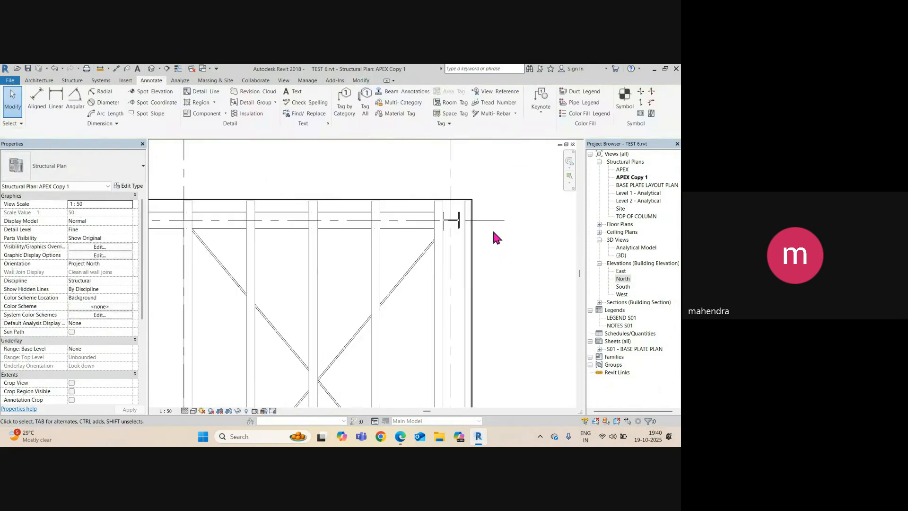
Align the building outline line along grid 4 with the ends of the 202 Z 18 purlins
{"action": "scroll", "coordinate": [251, 268], "scroll_direction": "down", "scroll_amount": 3}
{"action": "scroll", "coordinate": [319, 178], "scroll_direction": "up", "scroll_amount": 4}
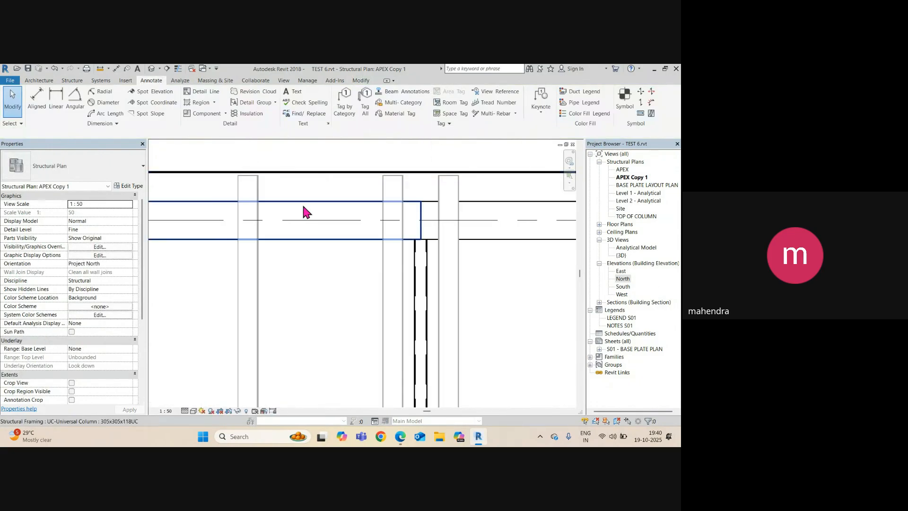
{"action": "scroll", "coordinate": [303, 207], "scroll_direction": "down", "scroll_amount": 2}
{"action": "middle_click_drag", "start_coordinate": [279, 219], "coordinate": [657, 220]}
{"action": "middle_click_drag", "start_coordinate": [427, 205], "coordinate": [419, 205]}
{"action": "scroll", "coordinate": [389, 199], "scroll_direction": "up", "scroll_amount": 1}
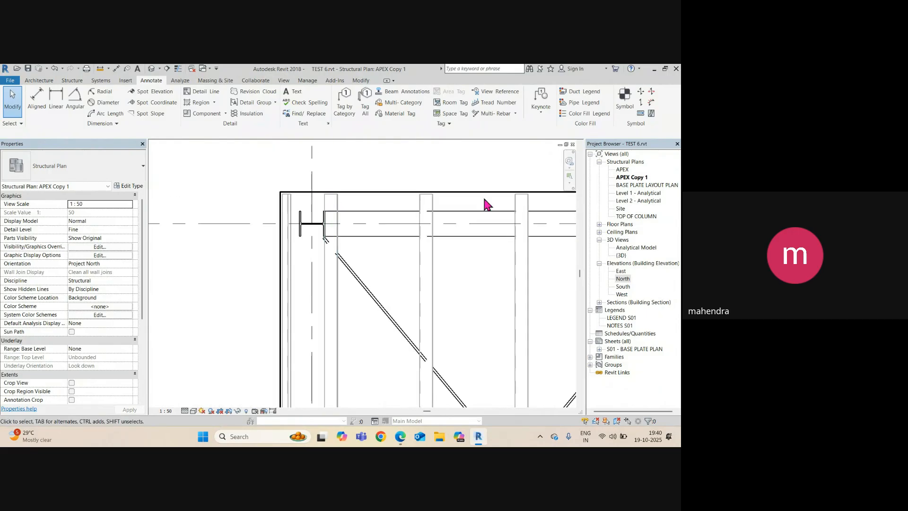
{"action": "scroll", "coordinate": [348, 199], "scroll_direction": "up", "scroll_amount": 4}
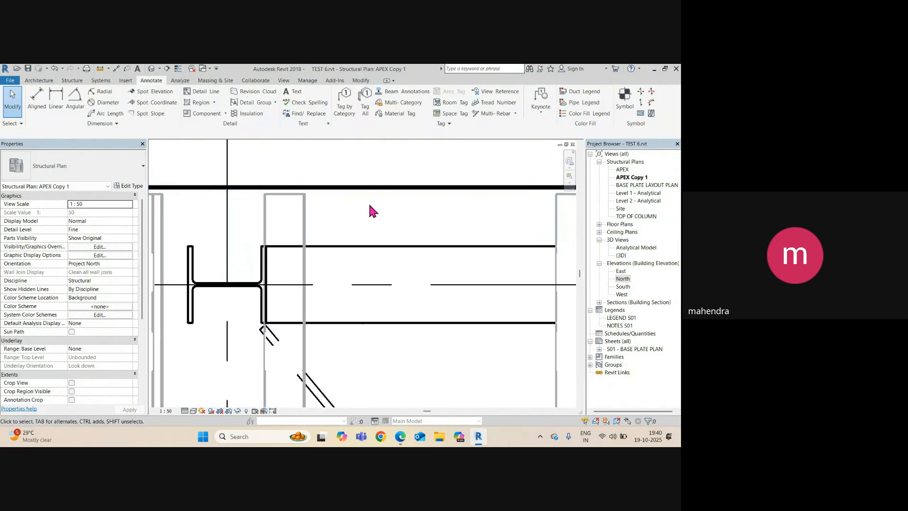
{"action": "key", "text": "a"}
{"action": "key", "text": "l"}
{"action": "scroll", "coordinate": [288, 201], "scroll_direction": "up", "scroll_amount": 2}
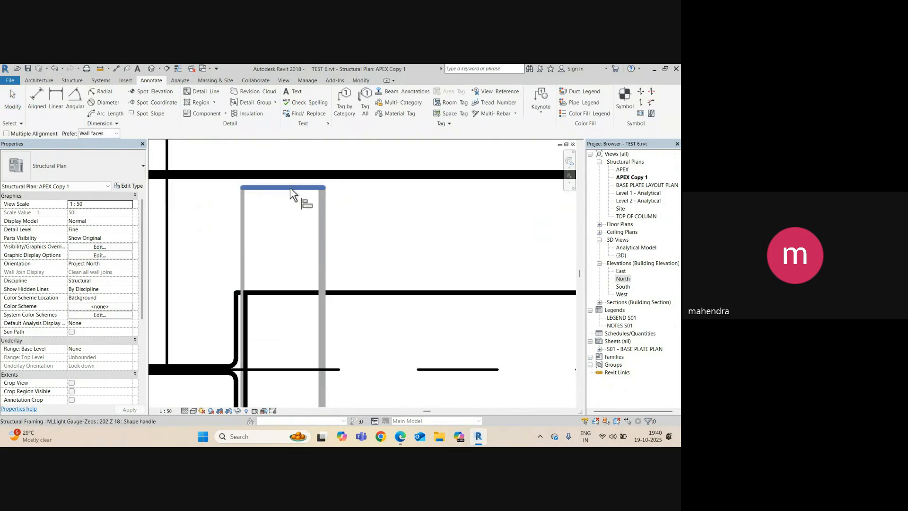
{"action": "left_click", "coordinate": [290, 187]}
{"action": "left_click", "coordinate": [289, 172]}
{"action": "scroll", "coordinate": [313, 197], "scroll_direction": "down", "scroll_amount": 5}
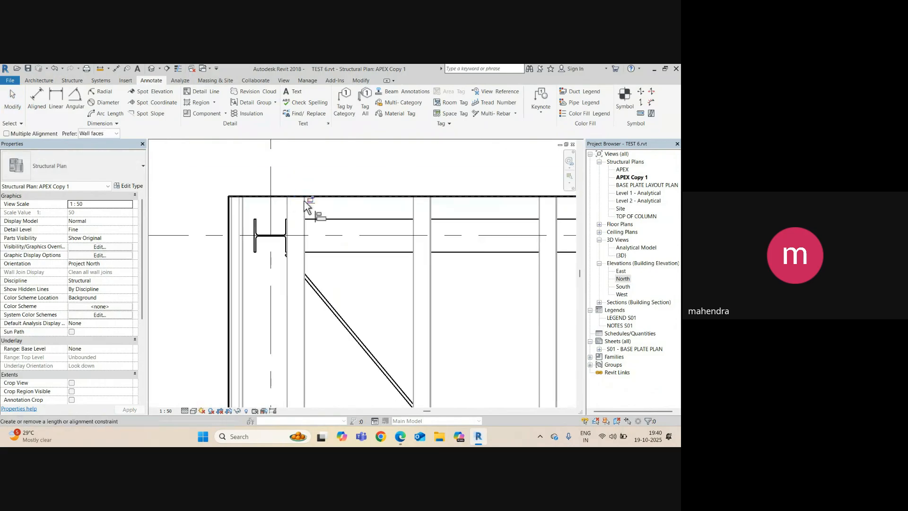
{"action": "scroll", "coordinate": [223, 237], "scroll_direction": "up", "scroll_amount": 2}
{"action": "scroll", "coordinate": [199, 195], "scroll_direction": "down", "scroll_amount": 7}
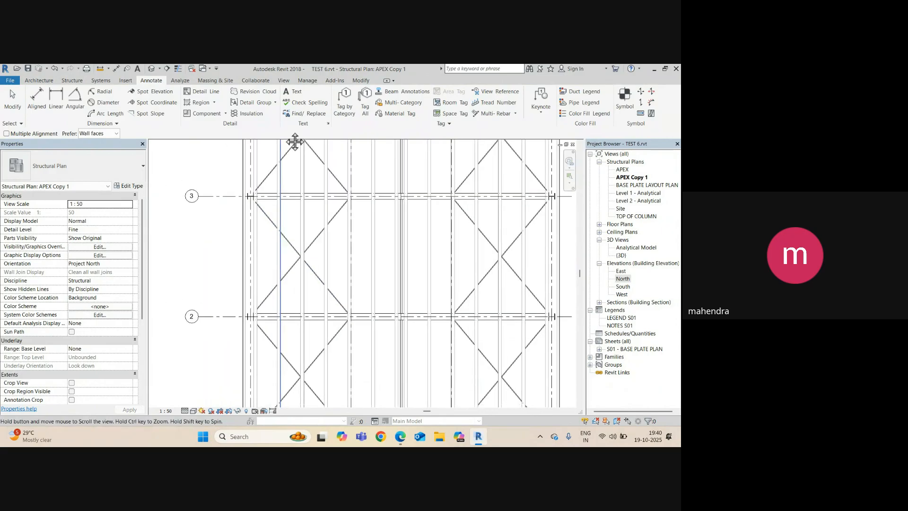
Align the building outline line along grid 1 with the ends of the 202 Z 18 purlins
{"action": "middle_click_drag", "start_coordinate": [295, 141], "coordinate": [300, 152]}
{"action": "scroll", "coordinate": [296, 267], "scroll_direction": "up", "scroll_amount": 2}
{"action": "scroll", "coordinate": [197, 195], "scroll_direction": "up", "scroll_amount": 3}
{"action": "scroll", "coordinate": [210, 198], "scroll_direction": "up", "scroll_amount": 5}
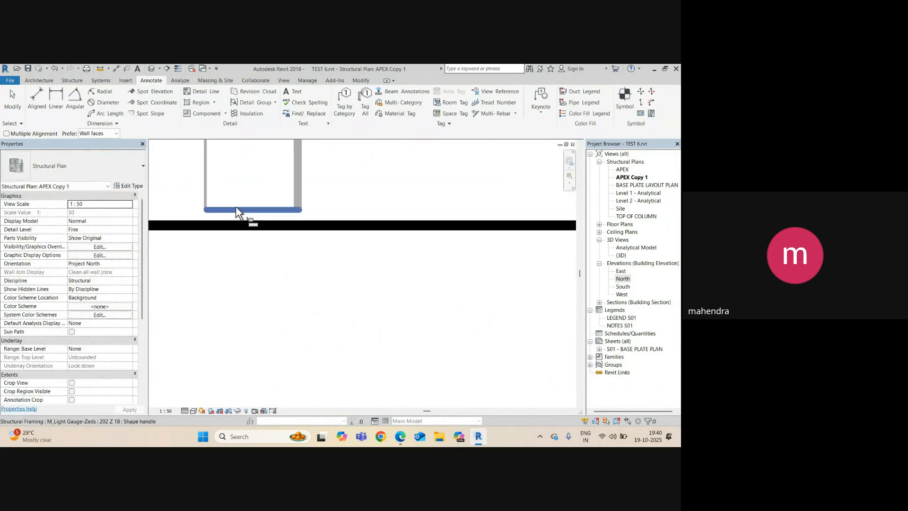
{"action": "left_click", "coordinate": [236, 208]}
{"action": "scroll", "coordinate": [240, 234], "scroll_direction": "down", "scroll_amount": 5}
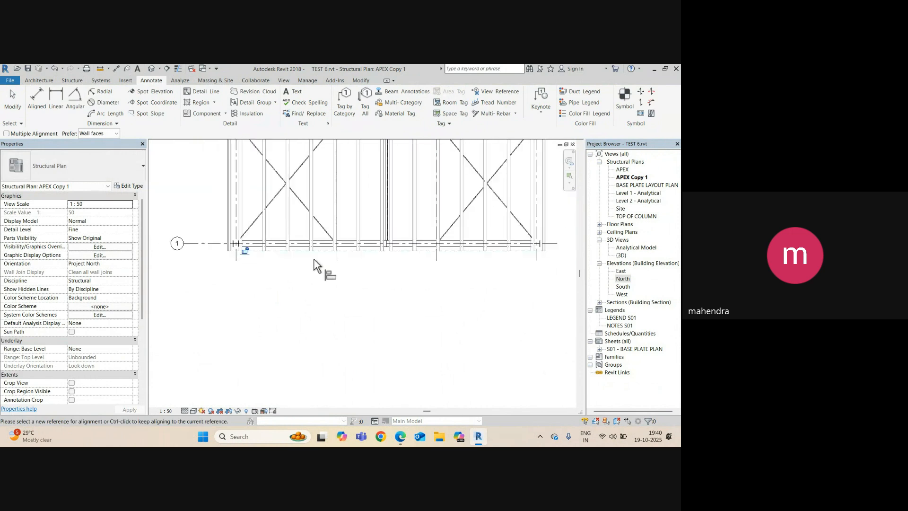
{"action": "scroll", "coordinate": [331, 315], "scroll_direction": "down", "scroll_amount": 5}
{"action": "scroll", "coordinate": [358, 306], "scroll_direction": "up", "scroll_amount": 8}
{"action": "middle_click_drag", "start_coordinate": [472, 280], "coordinate": [407, 353]}
{"action": "scroll", "coordinate": [444, 322], "scroll_direction": "up", "scroll_amount": 2}
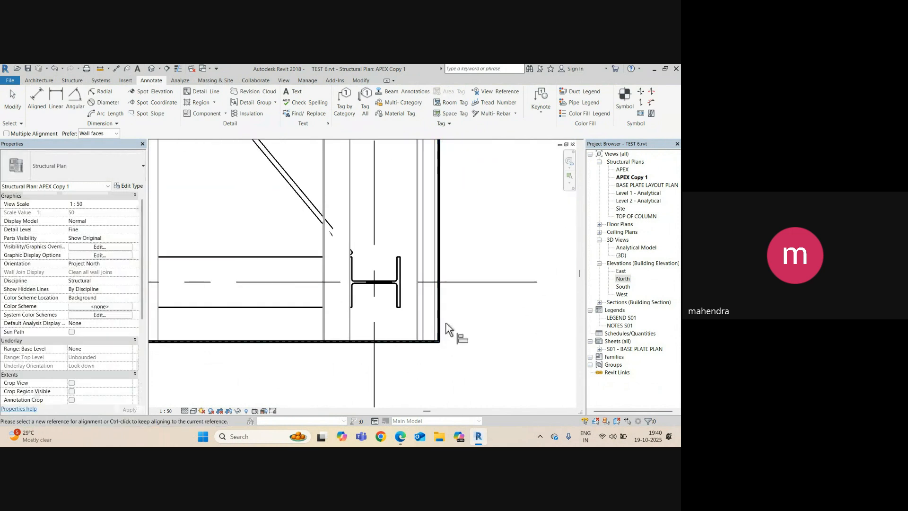
{"action": "scroll", "coordinate": [446, 332], "scroll_direction": "down", "scroll_amount": 2}
{"action": "key", "text": "Escape"}
{"action": "key", "text": "Escape"}
Tag the structural column at grid A-4 without a leader and position the tag between the column's flanges
{"action": "scroll", "coordinate": [426, 303], "scroll_direction": "down", "scroll_amount": 6}
{"action": "middle_click_drag", "start_coordinate": [350, 213], "coordinate": [470, 401]}
{"action": "scroll", "coordinate": [293, 204], "scroll_direction": "up", "scroll_amount": 2}
{"action": "scroll", "coordinate": [297, 209], "scroll_direction": "up", "scroll_amount": 3}
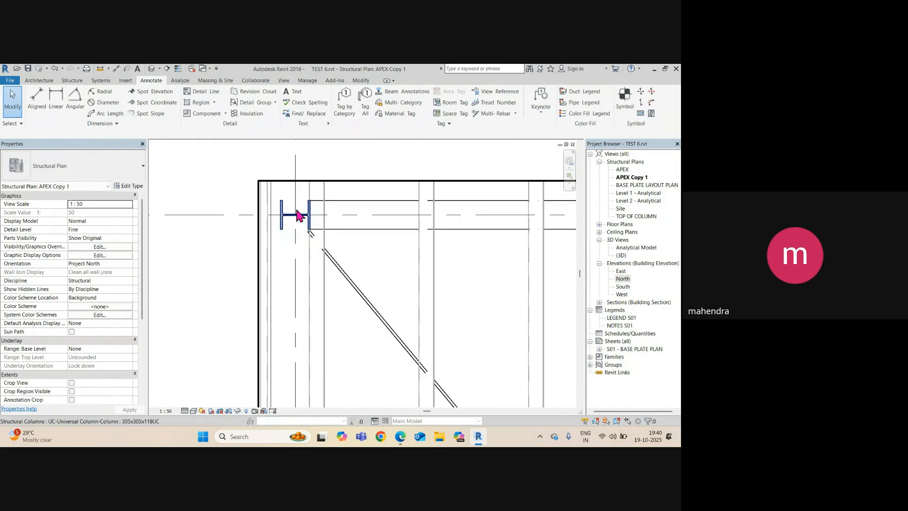
{"action": "key", "text": "t"}
{"action": "key", "text": "g"}
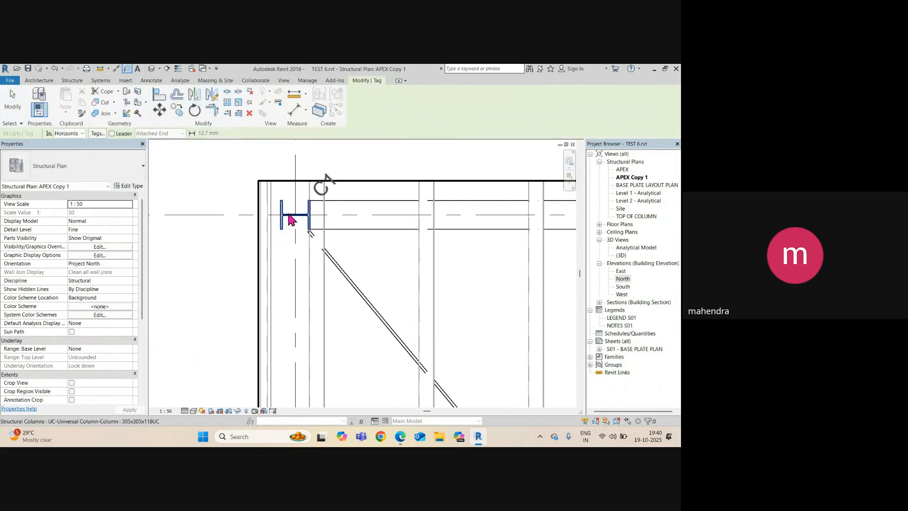
{"action": "left_click", "coordinate": [289, 216]}
{"action": "scroll", "coordinate": [324, 206], "scroll_direction": "up", "scroll_amount": 2}
{"action": "left_click_drag", "start_coordinate": [315, 224], "coordinate": [255, 236]}
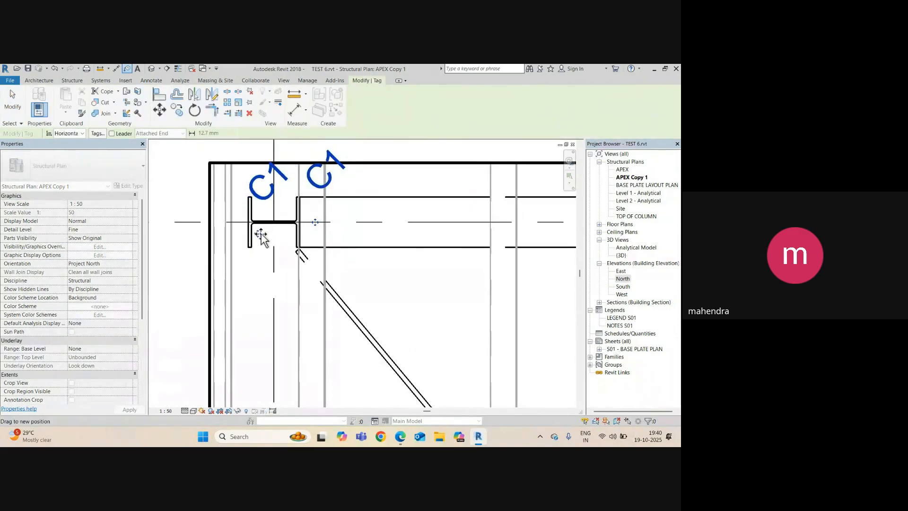
{"action": "left_click_drag", "start_coordinate": [319, 188], "coordinate": [318, 188]}
{"action": "middle_click_drag", "start_coordinate": [338, 219], "coordinate": [336, 271]}
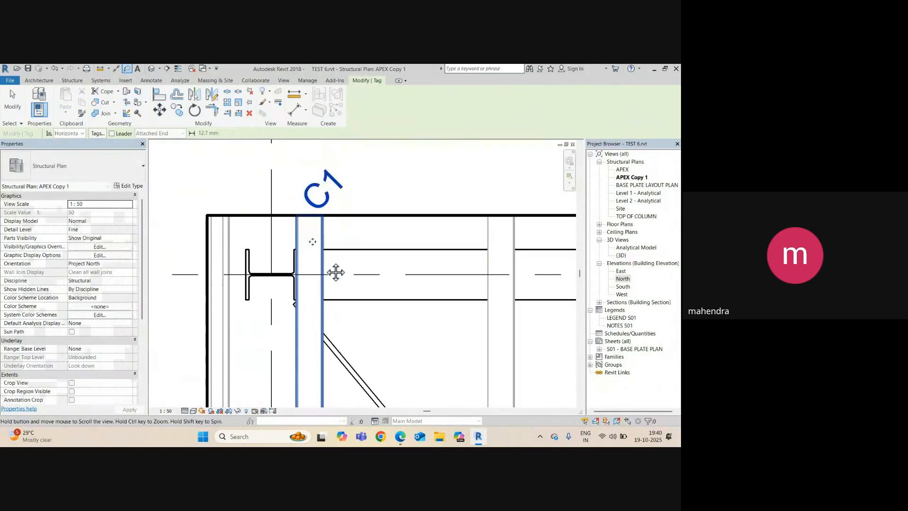
{"action": "scroll", "coordinate": [322, 238], "scroll_direction": "down", "scroll_amount": 2}
{"action": "left_click_drag", "start_coordinate": [270, 325], "coordinate": [270, 325]}
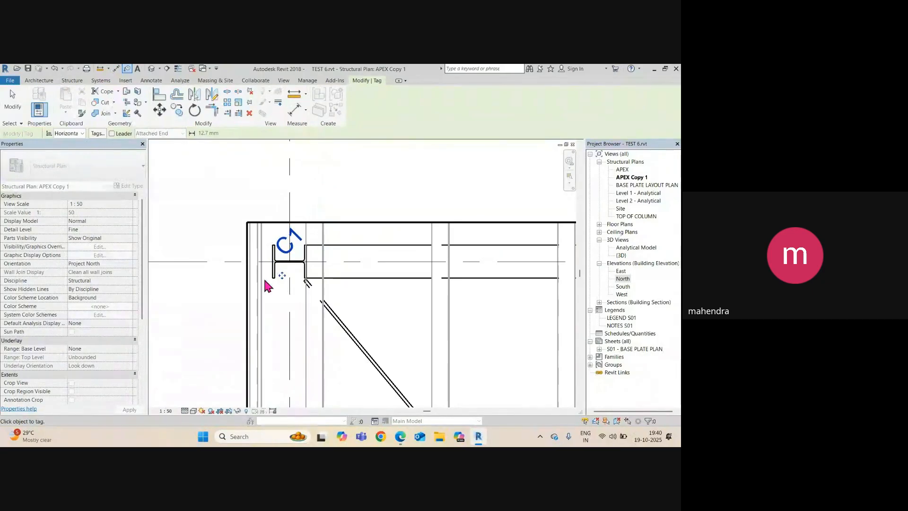
Tag the structural column at grid B-4 and place its tag just below the column
{"action": "scroll", "coordinate": [268, 268], "scroll_direction": "down", "scroll_amount": 3}
{"action": "scroll", "coordinate": [400, 257], "scroll_direction": "up", "scroll_amount": 2}
{"action": "scroll", "coordinate": [293, 259], "scroll_direction": "up", "scroll_amount": 3}
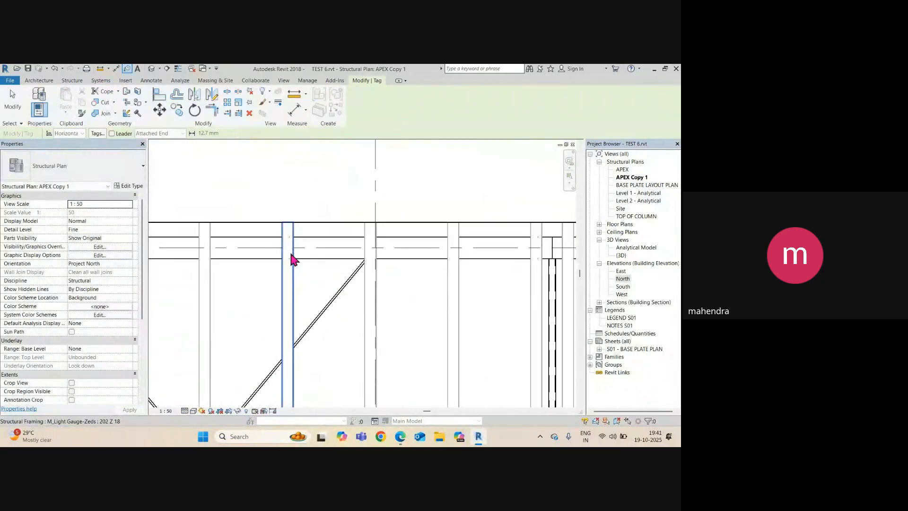
{"action": "scroll", "coordinate": [397, 242], "scroll_direction": "up", "scroll_amount": 2}
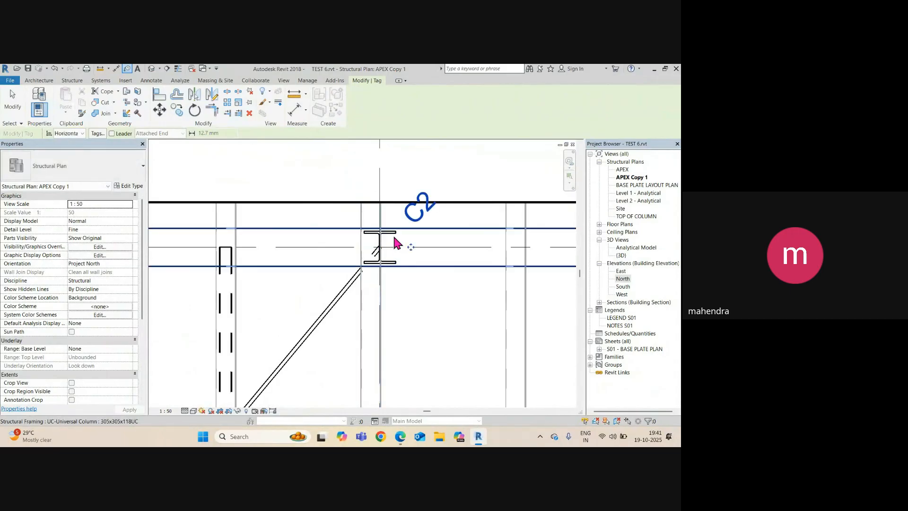
{"action": "scroll", "coordinate": [411, 250], "scroll_direction": "up", "scroll_amount": 2}
{"action": "left_click_drag", "start_coordinate": [411, 251], "coordinate": [379, 385]}
{"action": "scroll", "coordinate": [395, 240], "scroll_direction": "down", "scroll_amount": 4}
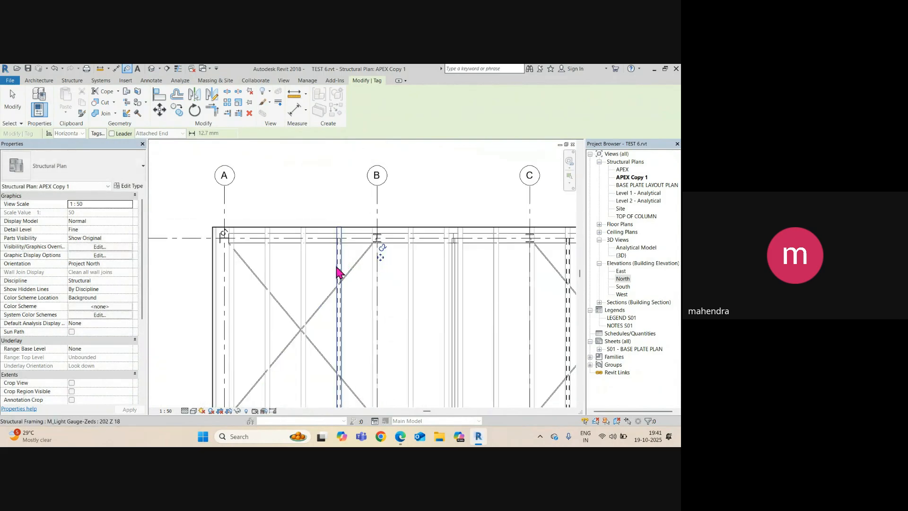
Tag the structural column at grid C-4 and place its tag just below and left of the column
{"action": "scroll", "coordinate": [529, 259], "scroll_direction": "up", "scroll_amount": 1}
{"action": "scroll", "coordinate": [528, 243], "scroll_direction": "up", "scroll_amount": 2}
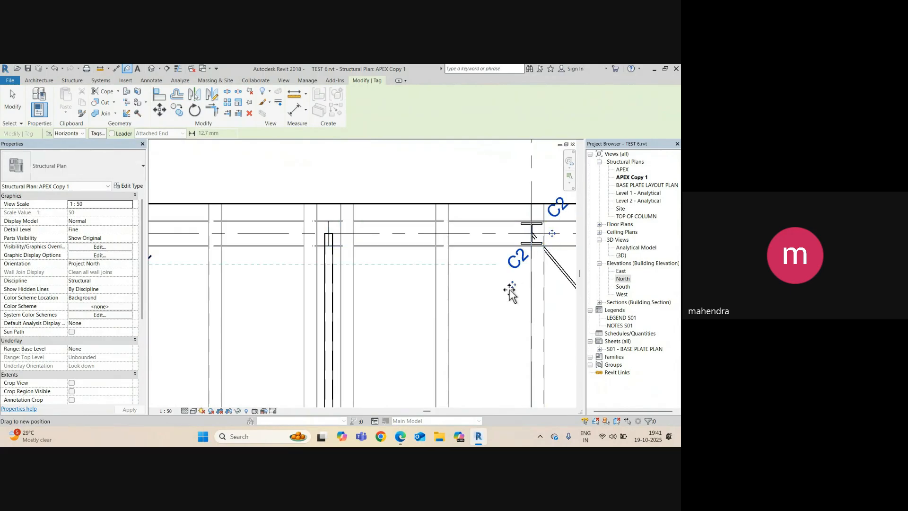
{"action": "left_click_drag", "start_coordinate": [511, 289], "coordinate": [509, 288]}
{"action": "scroll", "coordinate": [406, 254], "scroll_direction": "down", "scroll_amount": 5}
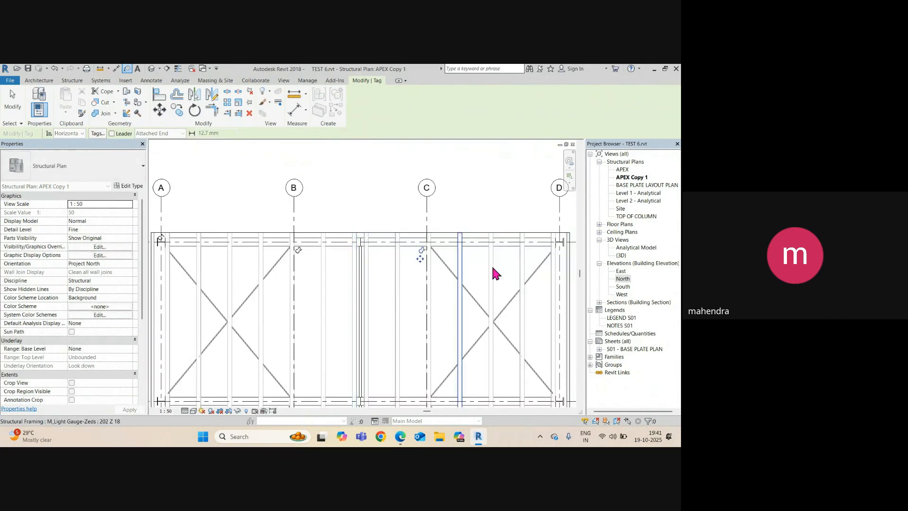
Tag the structural column at grid D-4 and place its tag below and left of the column
{"action": "scroll", "coordinate": [492, 269], "scroll_direction": "up", "scroll_amount": 5}
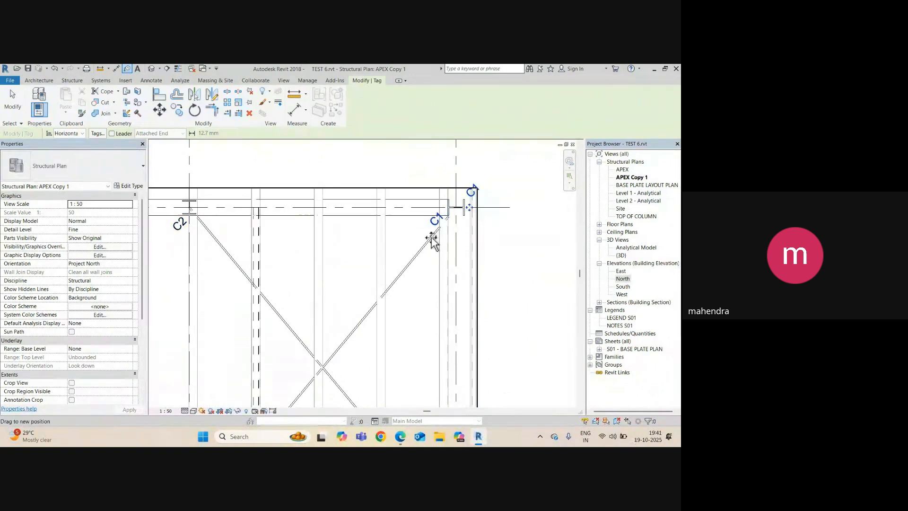
{"action": "left_click_drag", "start_coordinate": [431, 242], "coordinate": [446, 227]}
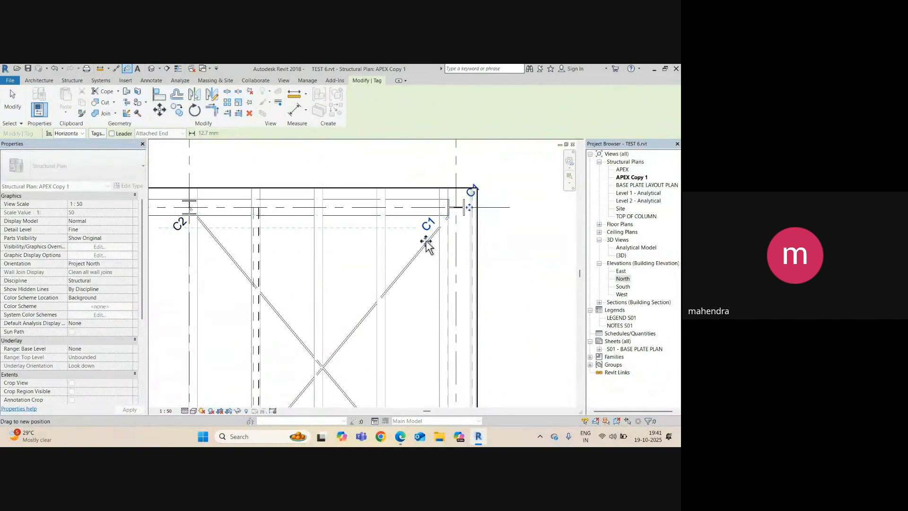
{"action": "left_click_drag", "start_coordinate": [427, 244], "coordinate": [428, 243]}
{"action": "scroll", "coordinate": [290, 262], "scroll_direction": "down", "scroll_amount": 3}
Move the column tag at grid A-4 out of the flanges to below and right of the column
{"action": "scroll", "coordinate": [307, 240], "scroll_direction": "up", "scroll_amount": 5}
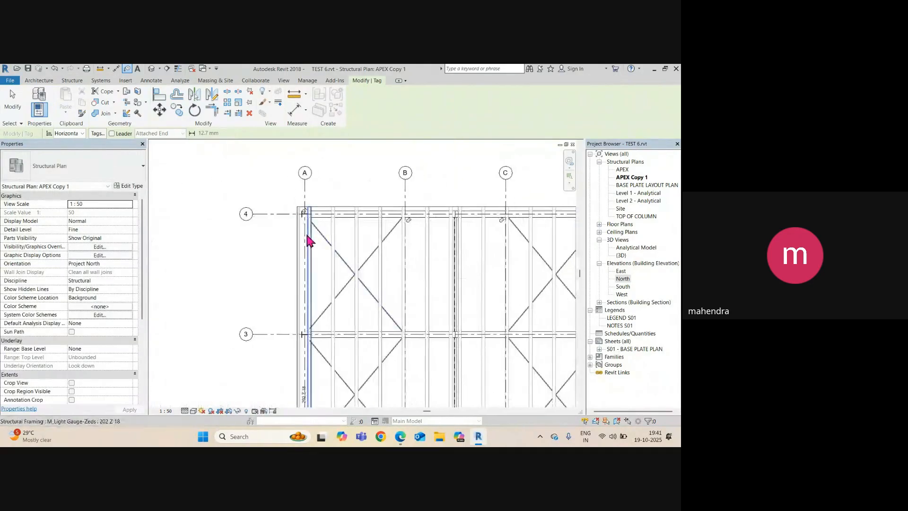
{"action": "key", "text": "Escape"}
{"action": "left_click", "coordinate": [314, 172]}
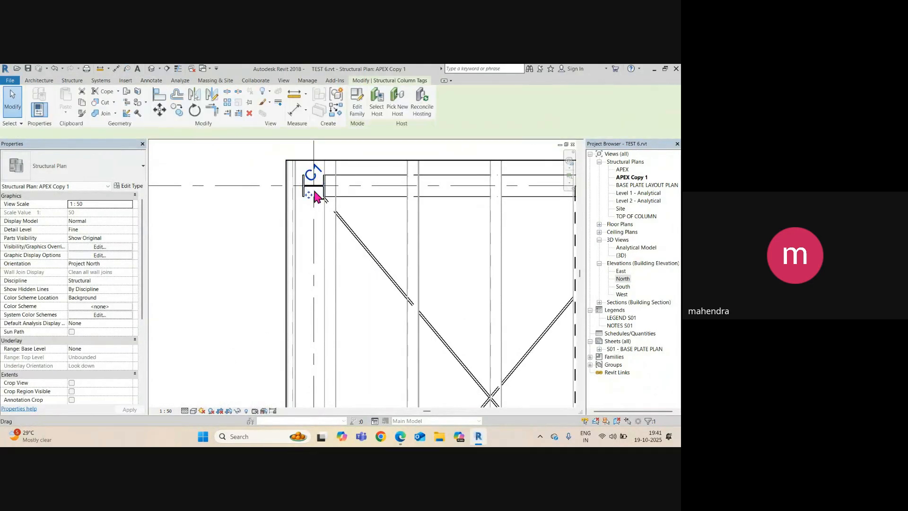
{"action": "left_click_drag", "start_coordinate": [309, 195], "coordinate": [342, 228]}
{"action": "scroll", "coordinate": [337, 227], "scroll_direction": "down", "scroll_amount": 3}
{"action": "key", "text": "Escape"}
Tag the structural column at grid A-3 and place its tag just below the column
{"action": "middle_click_drag", "start_coordinate": [356, 304], "coordinate": [338, 251]}
{"action": "scroll", "coordinate": [318, 312], "scroll_direction": "up", "scroll_amount": 3}
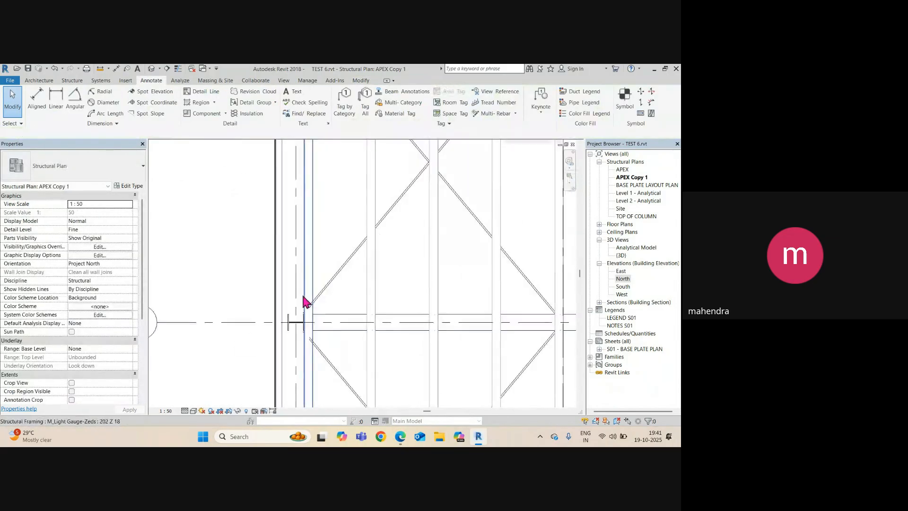
{"action": "key", "text": "t"}
{"action": "key", "text": "g"}
{"action": "middle_click_drag", "start_coordinate": [358, 259], "coordinate": [371, 239]}
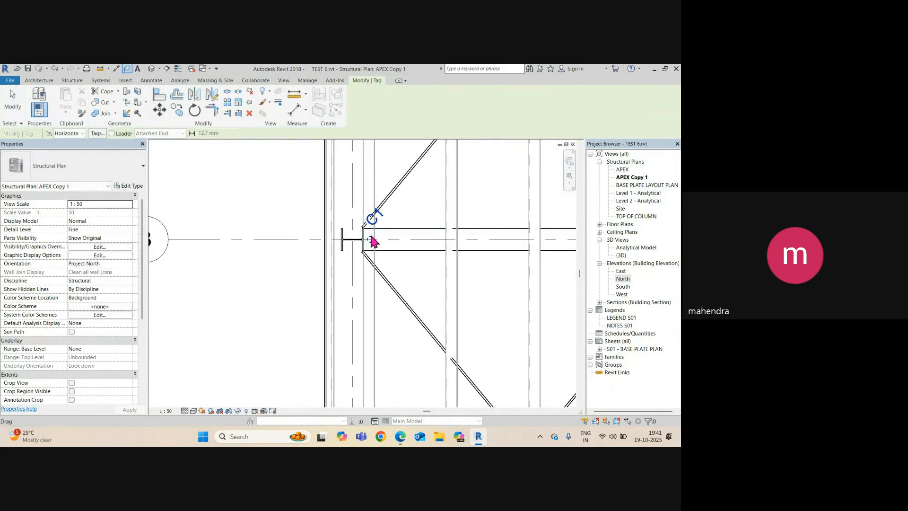
{"action": "left_click_drag", "start_coordinate": [371, 239], "coordinate": [350, 274]}
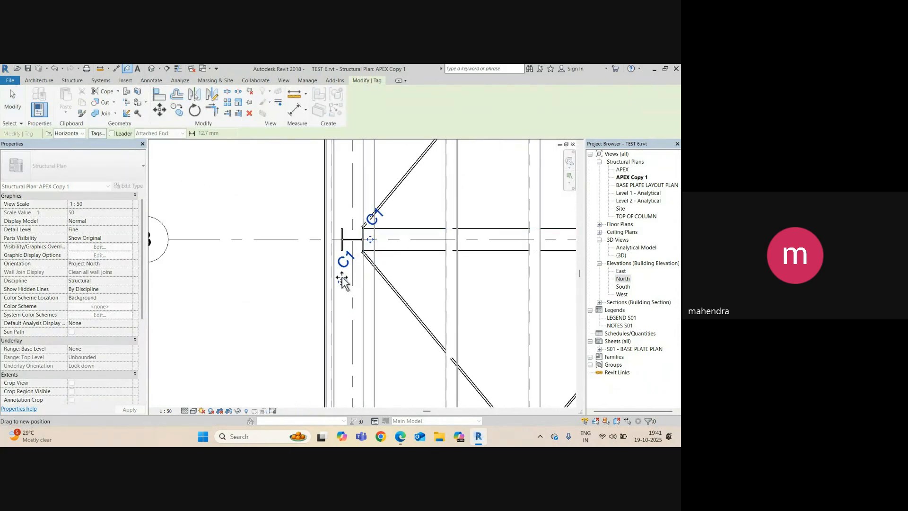
{"action": "left_click_drag", "start_coordinate": [348, 286], "coordinate": [349, 288]}
{"action": "scroll", "coordinate": [349, 287], "scroll_direction": "down", "scroll_amount": 4}
Reposition the column tag at grid A-4 directly below its column, matching the tag placement at A-3
{"action": "middle_click_drag", "start_coordinate": [364, 220], "coordinate": [273, 334]}
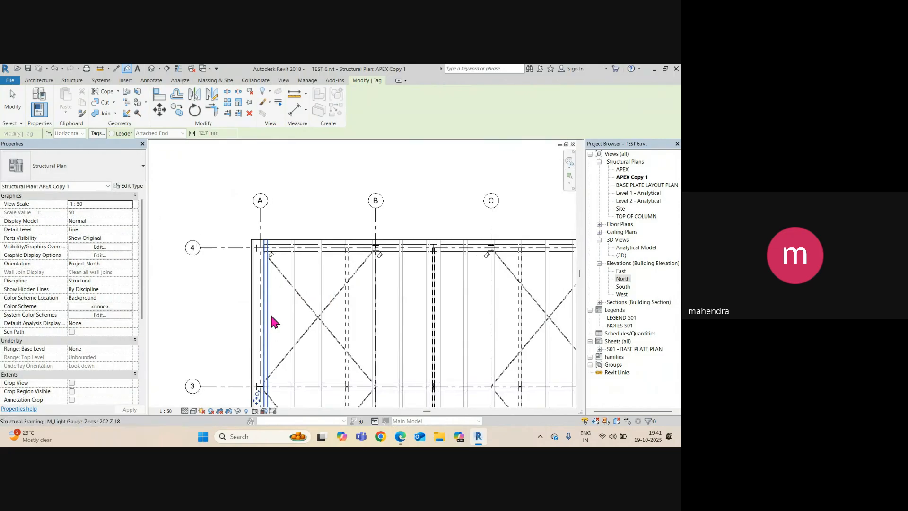
{"action": "scroll", "coordinate": [271, 312], "scroll_direction": "up", "scroll_amount": 4}
{"action": "left_click", "coordinate": [277, 212]}
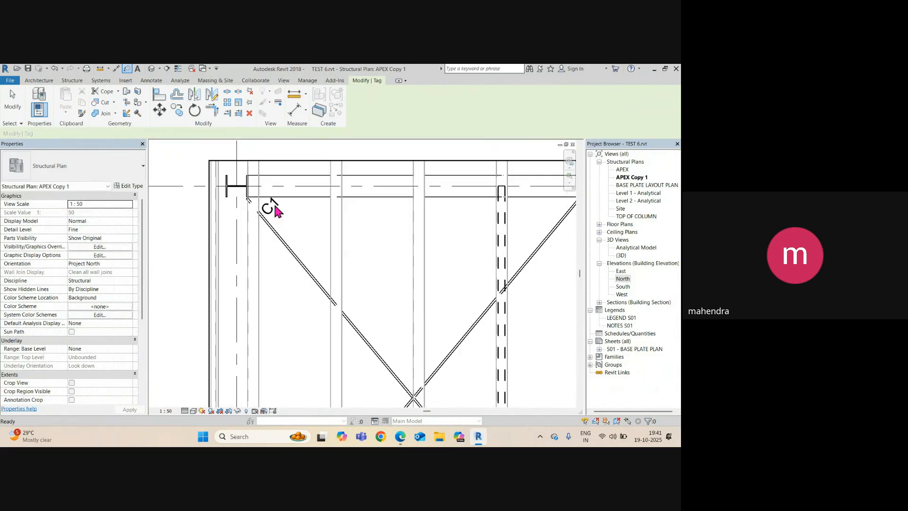
{"action": "key", "text": "Escape"}
{"action": "mouse_move", "coordinate": [227, 234]}
{"action": "left_mouse_down"}
{"action": "mouse_move", "coordinate": [223, 244]}
{"action": "mouse_move", "coordinate": [227, 236]}
{"action": "left_mouse_up"}
{"action": "scroll", "coordinate": [283, 242], "scroll_direction": "down", "scroll_amount": 4}
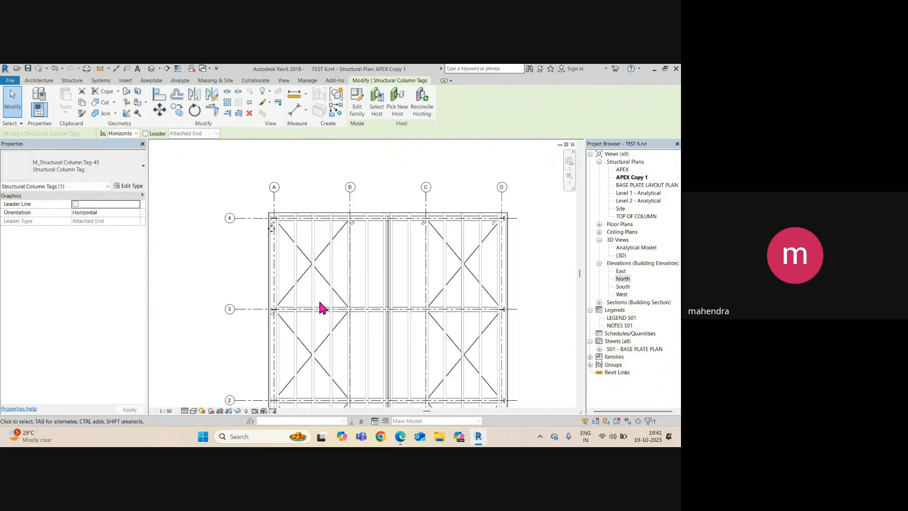
Tag the structural column at grid D-3 and place its tag just below the column
{"action": "scroll", "coordinate": [303, 309], "scroll_direction": "up", "scroll_amount": 6}
{"action": "middle_click_drag", "start_coordinate": [266, 322], "coordinate": [410, 158]}
{"action": "scroll", "coordinate": [335, 203], "scroll_direction": "down", "scroll_amount": 4}
{"action": "mouse_move", "coordinate": [387, 233]}
{"action": "middle_mouse_down"}
{"action": "mouse_move", "coordinate": [274, 260]}
{"action": "mouse_move", "coordinate": [399, 243]}
{"action": "middle_mouse_up"}
{"action": "scroll", "coordinate": [426, 239], "scroll_direction": "up", "scroll_amount": 5}
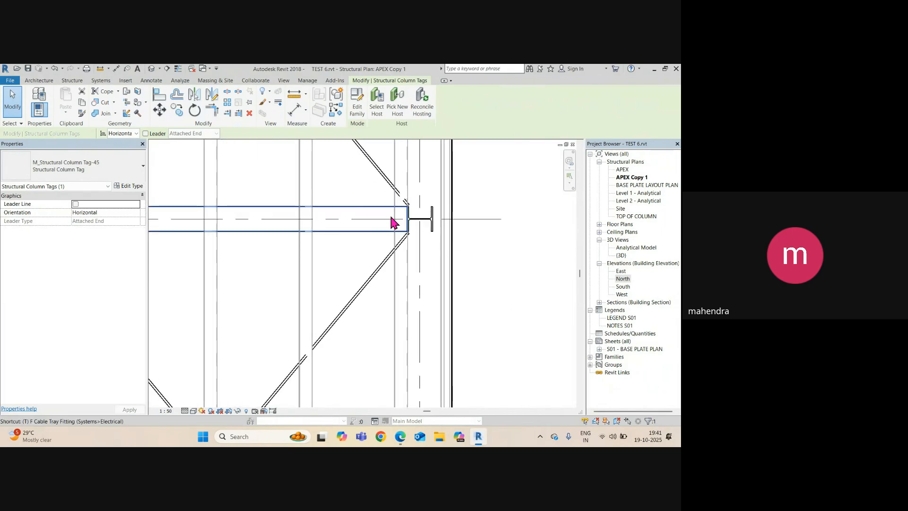
{"action": "key", "text": "g"}
{"action": "left_click_drag", "start_coordinate": [444, 218], "coordinate": [367, 267]}
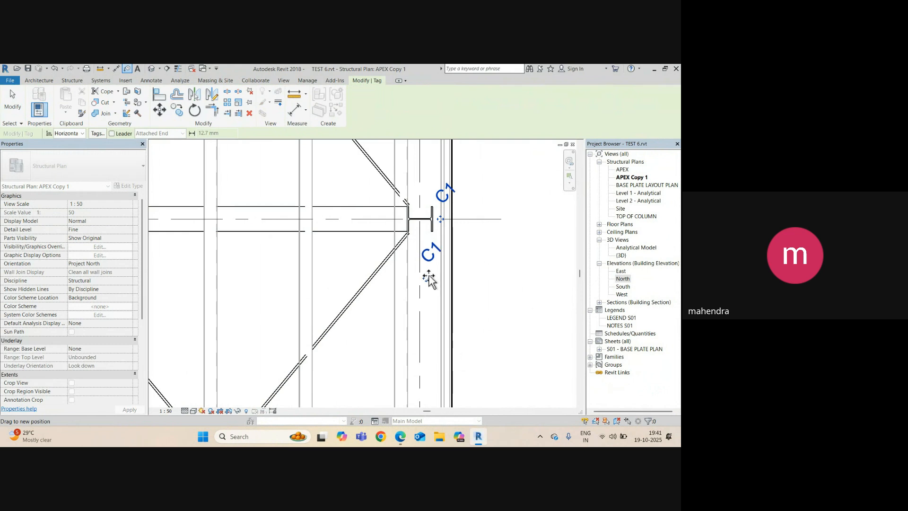
{"action": "left_click_drag", "start_coordinate": [428, 277], "coordinate": [421, 253]}
{"action": "scroll", "coordinate": [421, 254], "scroll_direction": "down", "scroll_amount": 5}
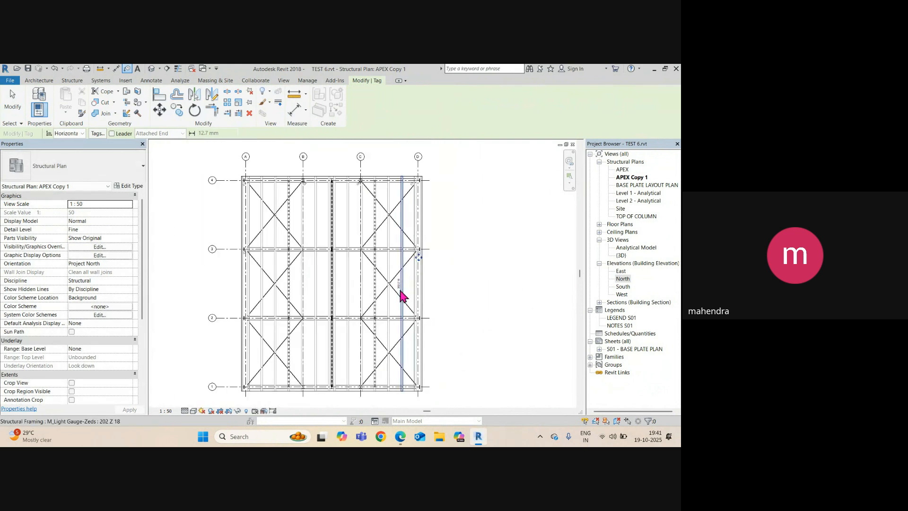
Reposition the C1 tag of the column at grid D-4 so it sits directly below the column
{"action": "scroll", "coordinate": [411, 156], "scroll_direction": "up", "scroll_amount": 5}
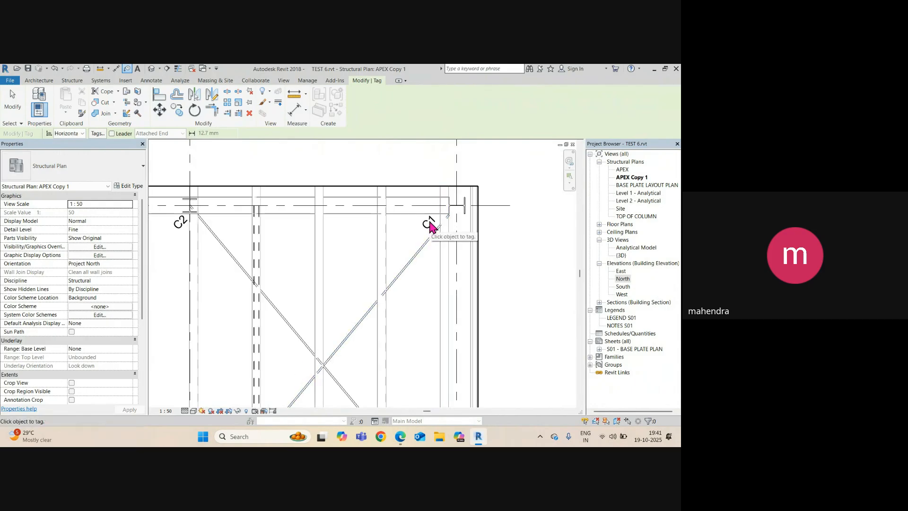
{"action": "key", "text": "Escape"}
{"action": "left_click", "coordinate": [429, 227]}
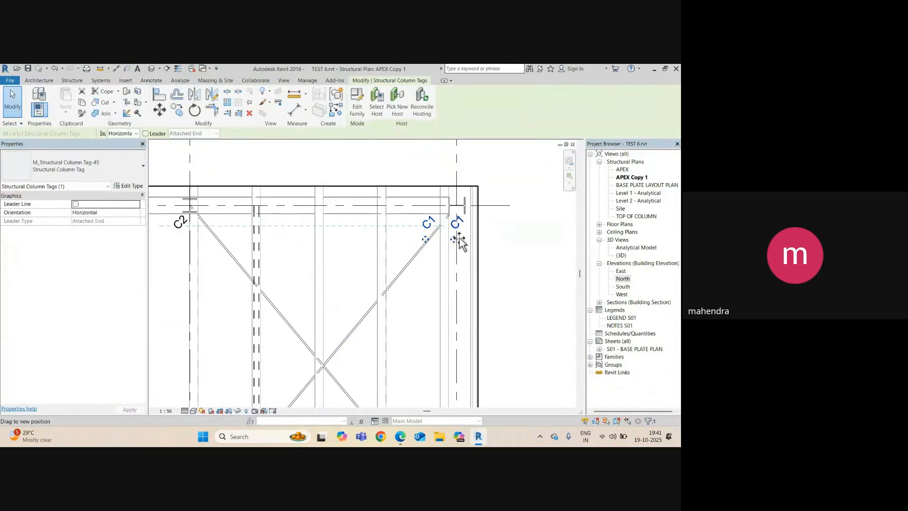
{"action": "left_click_drag", "start_coordinate": [459, 242], "coordinate": [461, 236]}
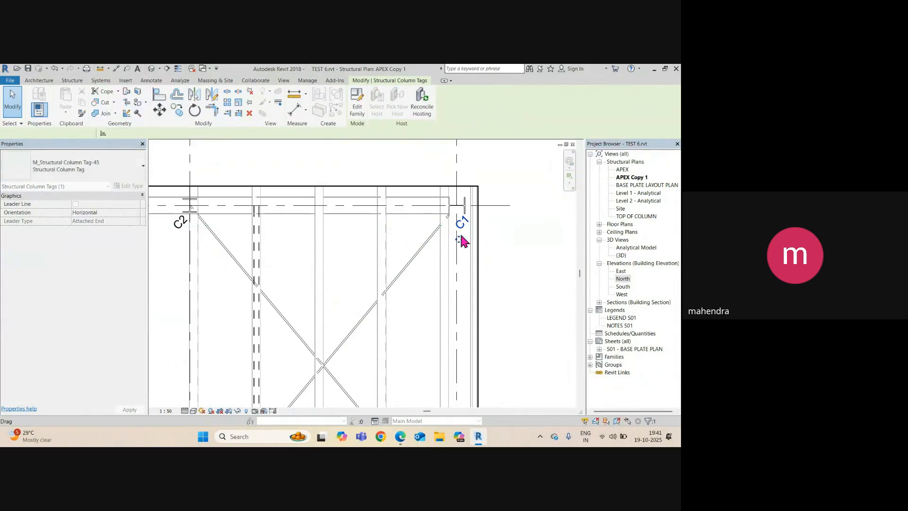
{"action": "scroll", "coordinate": [455, 216], "scroll_direction": "down", "scroll_amount": 5}
{"action": "mouse_move", "coordinate": [389, 308]}
{"action": "middle_mouse_down"}
{"action": "mouse_move", "coordinate": [416, 231]}
{"action": "mouse_move", "coordinate": [396, 239]}
{"action": "middle_mouse_up"}
{"action": "key", "text": "Escape"}
Tag the column at grid A-2 and move its C1 tag just below the column
{"action": "scroll", "coordinate": [350, 218], "scroll_direction": "up", "scroll_amount": 2}
{"action": "scroll", "coordinate": [300, 187], "scroll_direction": "up", "scroll_amount": 2}
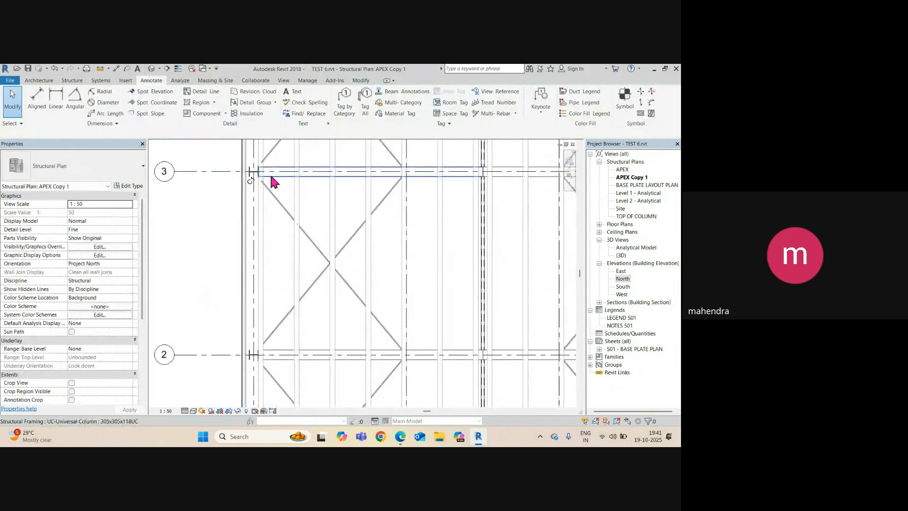
{"action": "scroll", "coordinate": [249, 358], "scroll_direction": "up", "scroll_amount": 2}
{"action": "middle_click_drag", "start_coordinate": [249, 359], "coordinate": [253, 316]}
{"action": "key", "text": "t"}
{"action": "key", "text": "g"}
{"action": "left_click", "coordinate": [260, 316]}
{"action": "scroll", "coordinate": [261, 314], "scroll_direction": "up", "scroll_amount": 2}
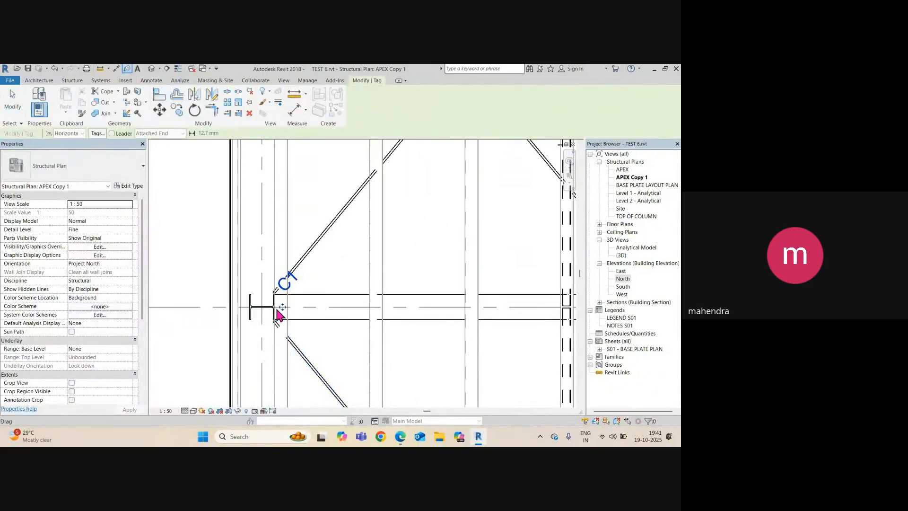
{"action": "left_click_drag", "start_coordinate": [278, 312], "coordinate": [245, 363]}
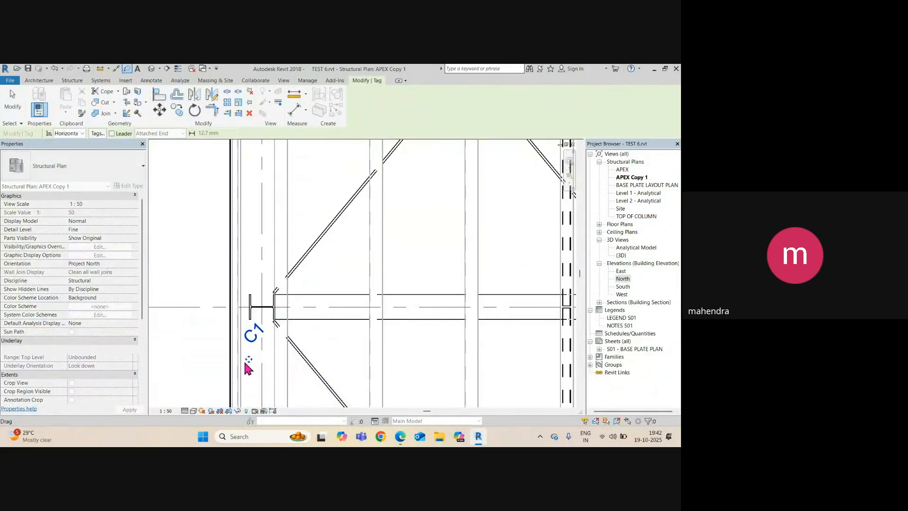
Tag the column at grid D-2 and move its C1 tag below the column
{"action": "scroll", "coordinate": [246, 351], "scroll_direction": "down", "scroll_amount": 3}
{"action": "middle_click_drag", "start_coordinate": [469, 327], "coordinate": [276, 286]}
{"action": "scroll", "coordinate": [455, 260], "scroll_direction": "up", "scroll_amount": 2}
{"action": "scroll", "coordinate": [458, 266], "scroll_direction": "up", "scroll_amount": 1}
{"action": "left_click", "coordinate": [463, 239]}
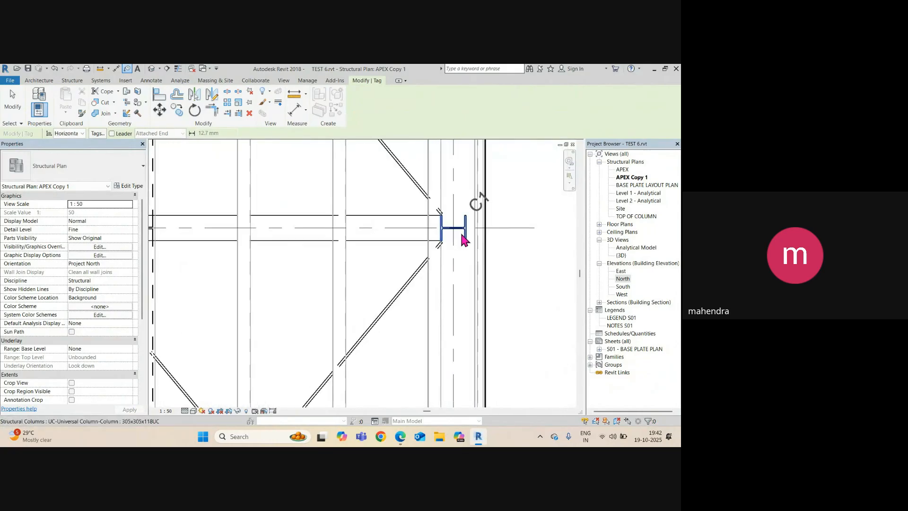
{"action": "left_click_drag", "start_coordinate": [476, 230], "coordinate": [460, 283]}
Tag the corner column at grid A-1 and shift its C1 tag outward so it clears the girder
{"action": "scroll", "coordinate": [467, 246], "scroll_direction": "down", "scroll_amount": 3}
{"action": "scroll", "coordinate": [373, 298], "scroll_direction": "down", "scroll_amount": 2}
{"action": "middle_click_drag", "start_coordinate": [369, 303], "coordinate": [515, 250]}
{"action": "scroll", "coordinate": [378, 283], "scroll_direction": "up", "scroll_amount": 4}
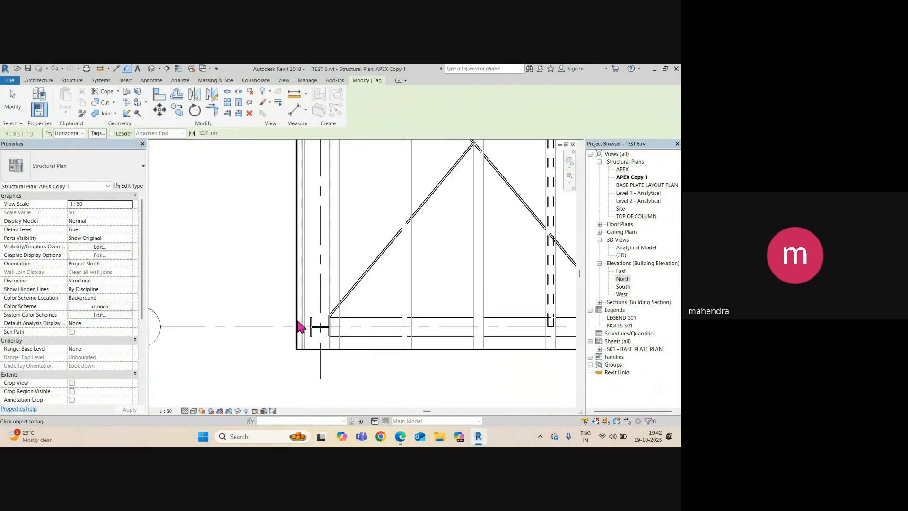
{"action": "left_click", "coordinate": [332, 331]}
{"action": "scroll", "coordinate": [334, 328], "scroll_direction": "up", "scroll_amount": 1}
{"action": "left_click_drag", "start_coordinate": [337, 325], "coordinate": [294, 322]}
Tag the corner column at grid D-1 and place its C1 tag just above the column
{"action": "scroll", "coordinate": [324, 304], "scroll_direction": "down", "scroll_amount": 3}
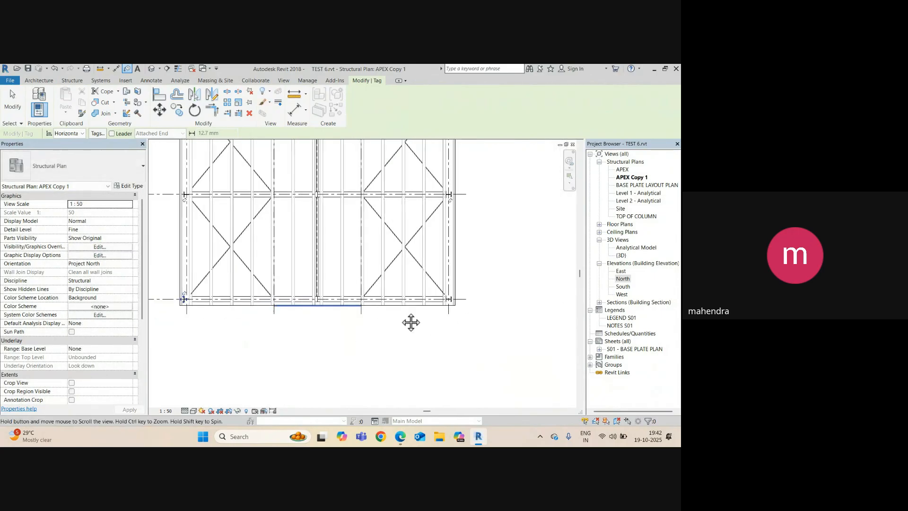
{"action": "scroll", "coordinate": [453, 294], "scroll_direction": "up", "scroll_amount": 3}
{"action": "scroll", "coordinate": [454, 294], "scroll_direction": "up", "scroll_amount": 2}
{"action": "left_click", "coordinate": [495, 289]}
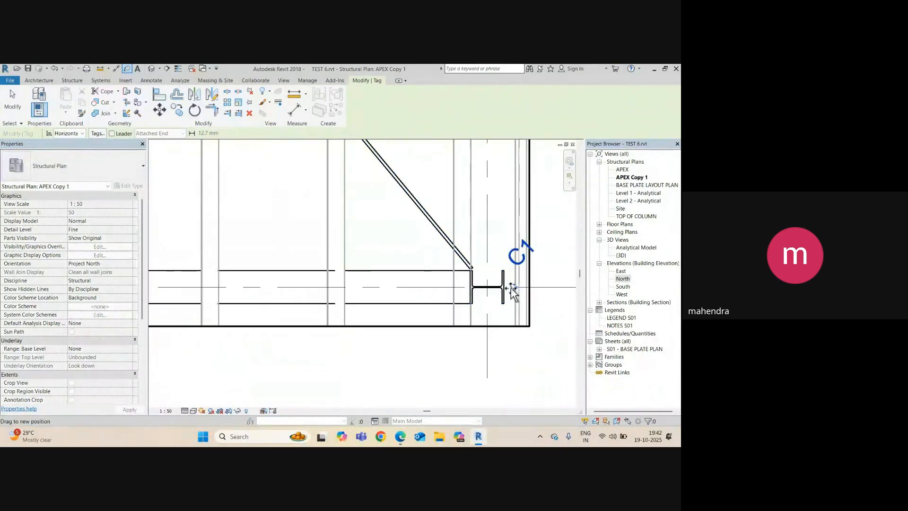
{"action": "left_click_drag", "start_coordinate": [495, 288], "coordinate": [491, 287]}
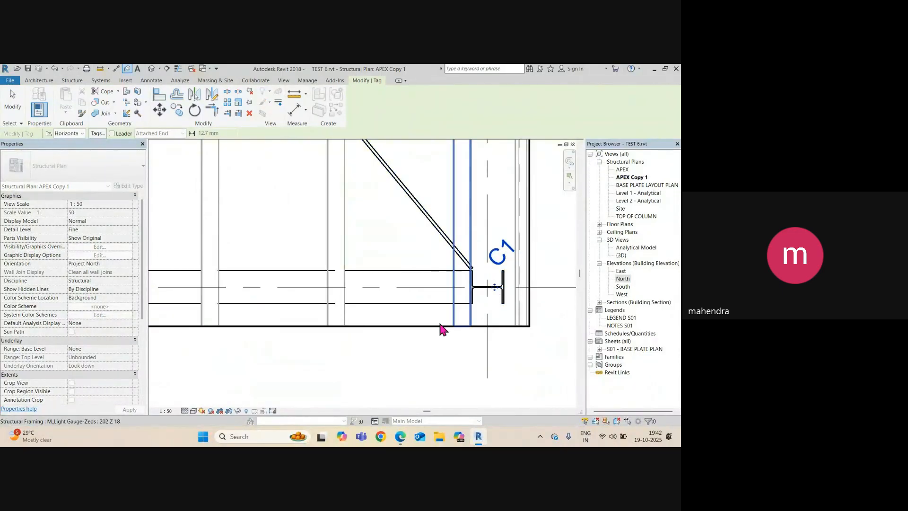
Check the column tags along grid 4 around grids B and C and finish column tagging
{"action": "scroll", "coordinate": [419, 337], "scroll_direction": "down", "scroll_amount": 6}
{"action": "middle_click_drag", "start_coordinate": [377, 349], "coordinate": [452, 395]}
{"action": "middle_click_drag", "start_coordinate": [321, 261], "coordinate": [330, 362]}
{"action": "scroll", "coordinate": [334, 255], "scroll_direction": "up", "scroll_amount": 2}
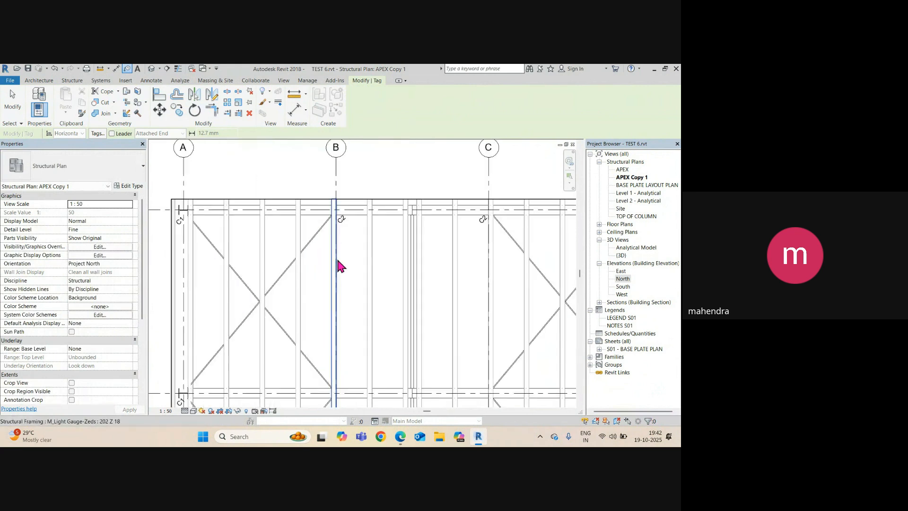
{"action": "scroll", "coordinate": [397, 234], "scroll_direction": "up", "scroll_amount": 3}
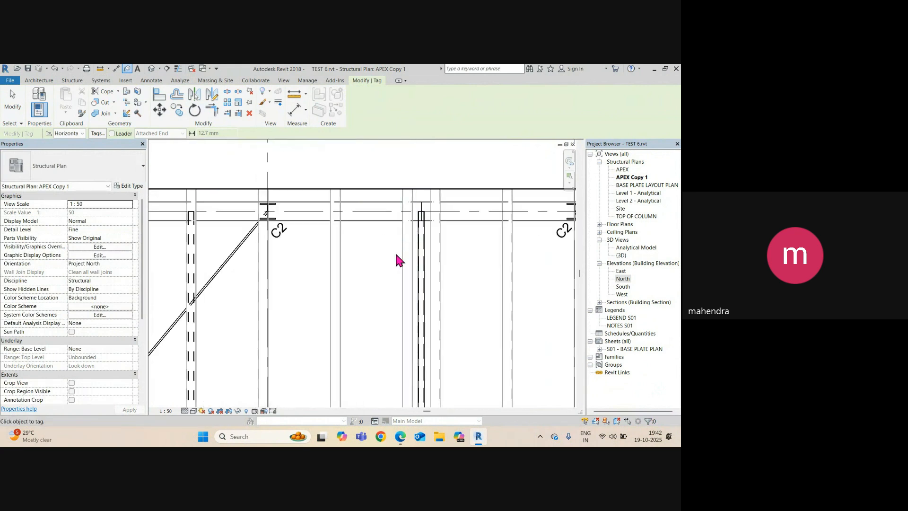
{"action": "scroll", "coordinate": [340, 237], "scroll_direction": "down", "scroll_amount": 4}
{"action": "key", "text": "Escape"}
Tag by category the girder running along grid 3 from grid A past grid B
{"action": "mouse_move", "coordinate": [273, 279]}
{"action": "middle_mouse_down"}
{"action": "mouse_move", "coordinate": [368, 241]}
{"action": "mouse_move", "coordinate": [335, 246]}
{"action": "middle_mouse_up"}
{"action": "scroll", "coordinate": [350, 354], "scroll_direction": "up", "scroll_amount": 2}
{"action": "scroll", "coordinate": [346, 345], "scroll_direction": "down", "scroll_amount": 4}
{"action": "scroll", "coordinate": [332, 247], "scroll_direction": "up", "scroll_amount": 3}
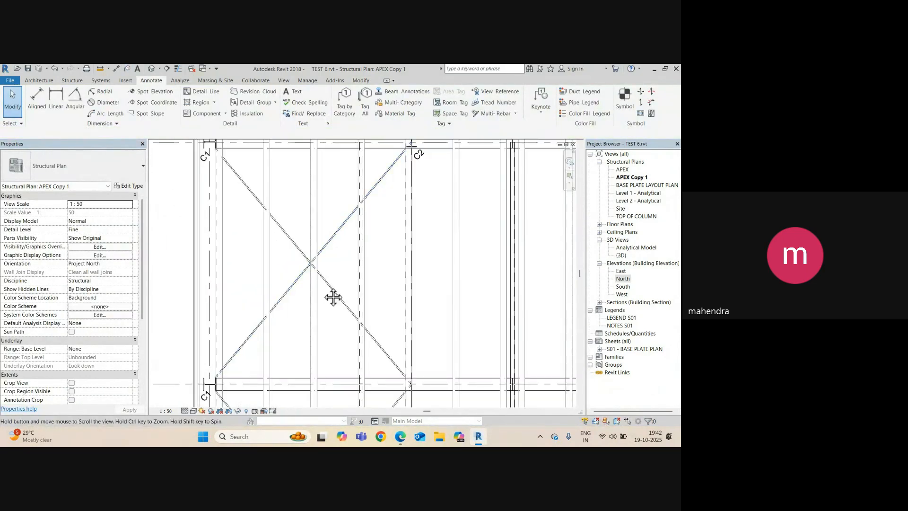
{"action": "middle_click_drag", "start_coordinate": [333, 298], "coordinate": [318, 232]}
{"action": "key", "text": "t"}
{"action": "key", "text": "g"}
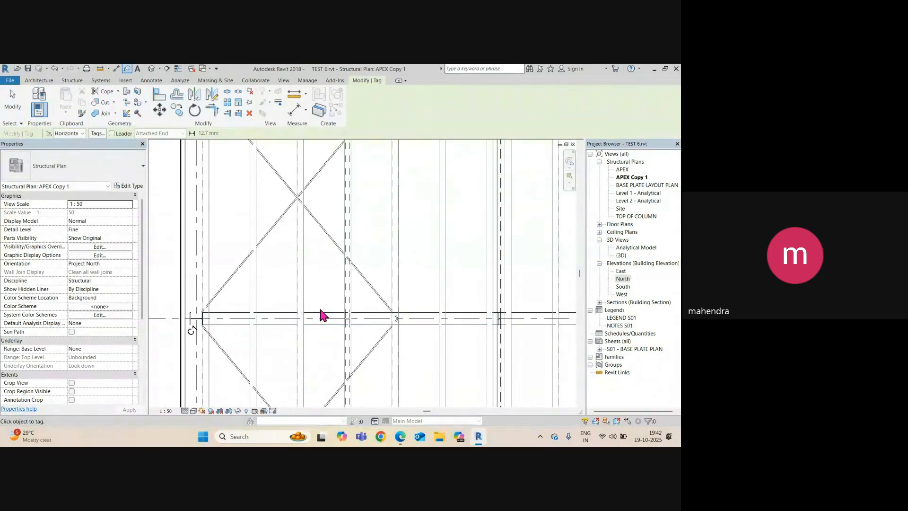
{"action": "left_click", "coordinate": [322, 320]}
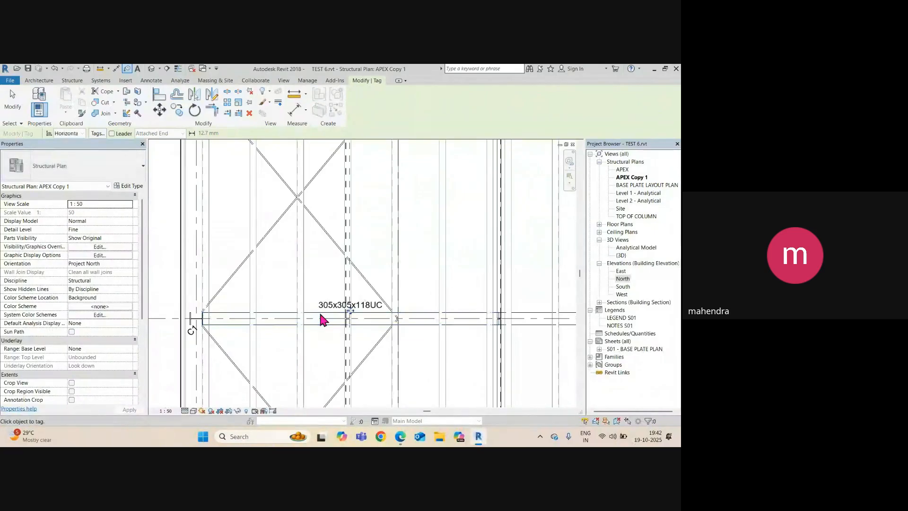
Open the new girder tag's family for editing and start editing its label
{"action": "key", "text": "Escape"}
{"action": "left_click", "coordinate": [334, 306]}
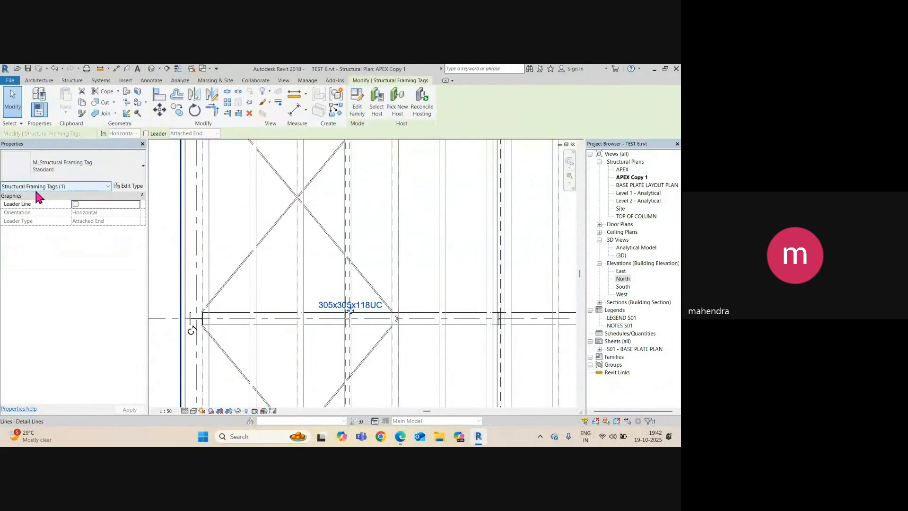
{"action": "left_click", "coordinate": [357, 100]}
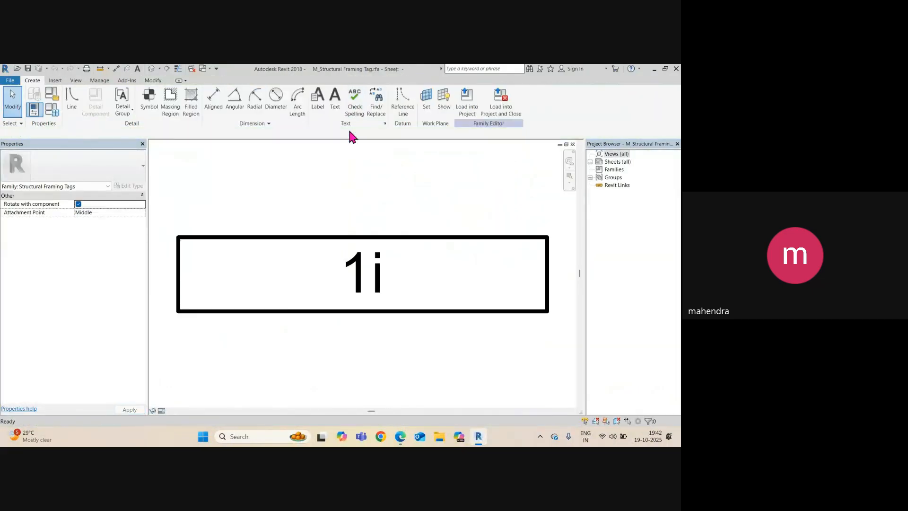
{"action": "left_click", "coordinate": [377, 267]}
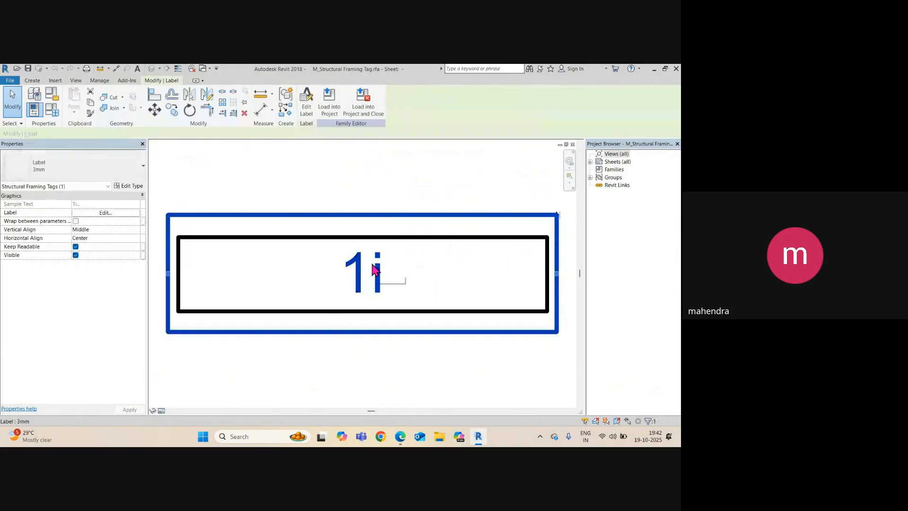
{"action": "left_click", "coordinate": [306, 110]}
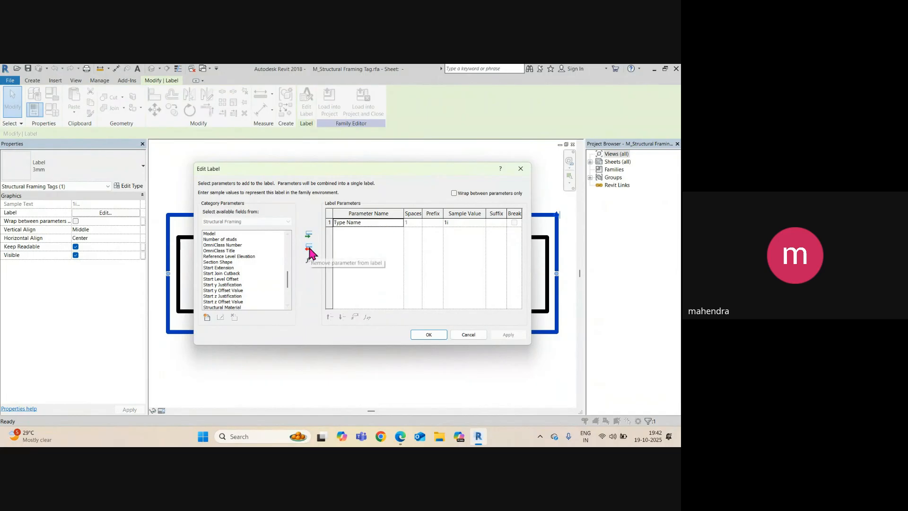
Replace the Type Name parameter with Type Mark in the structural framing tag label
{"action": "left_click", "coordinate": [309, 247]}
{"action": "scroll", "coordinate": [231, 279], "scroll_direction": "down", "scroll_amount": 4}
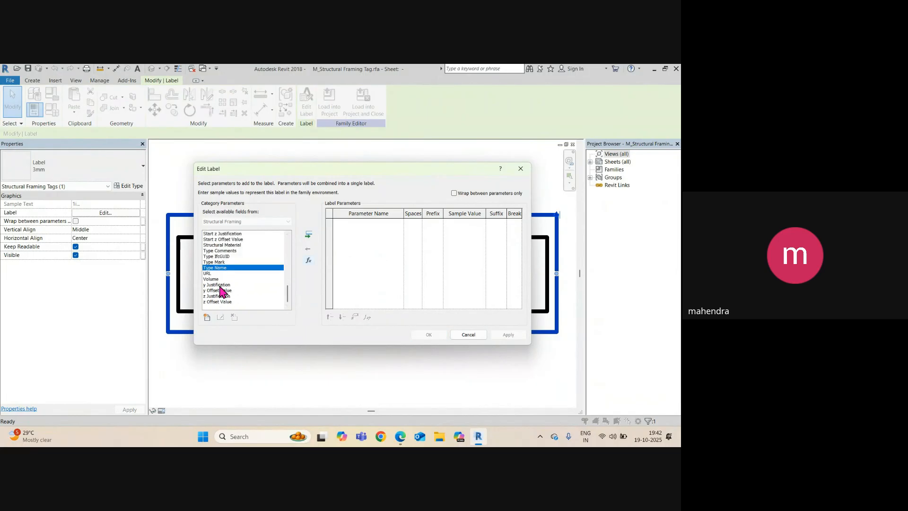
{"action": "left_click", "coordinate": [219, 262]}
{"action": "left_click", "coordinate": [308, 234]}
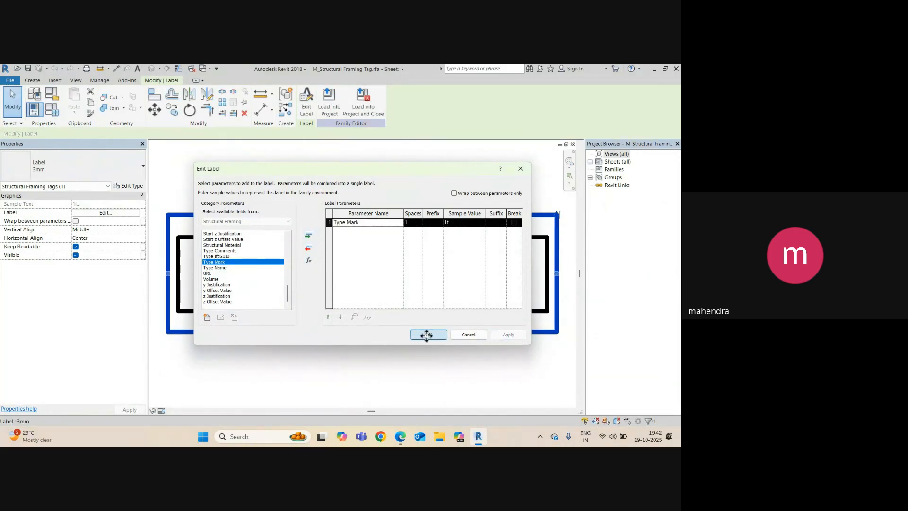
{"action": "left_click", "coordinate": [428, 336]}
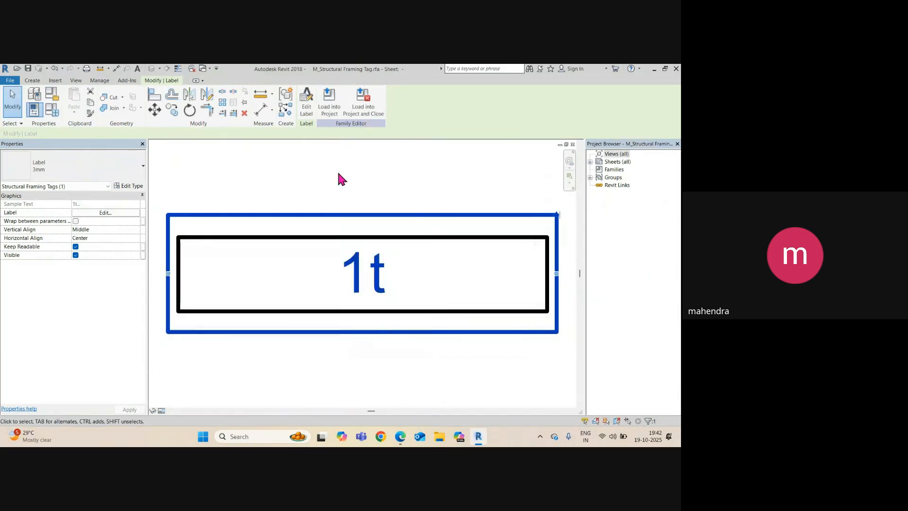
Load the edited framing tag family into TEST 6.rvt, overwriting the existing version
{"action": "left_click", "coordinate": [327, 109]}
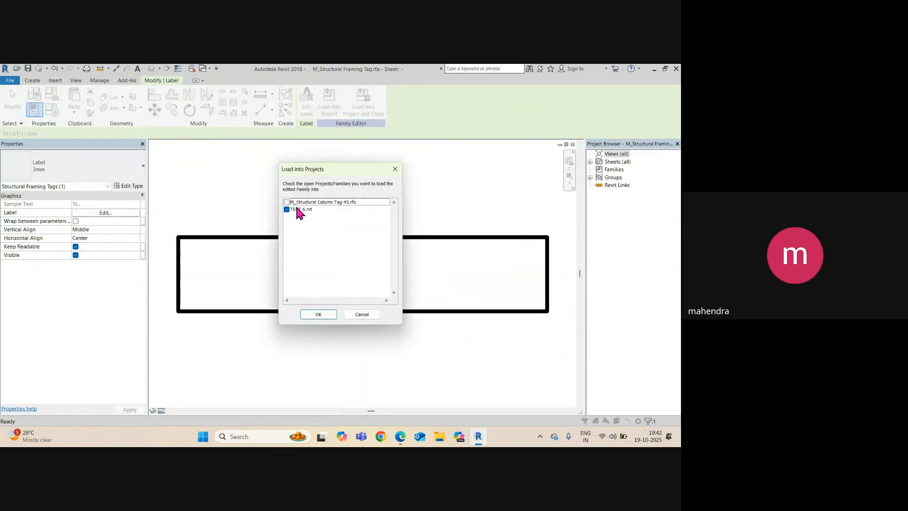
{"action": "left_click", "coordinate": [317, 313]}
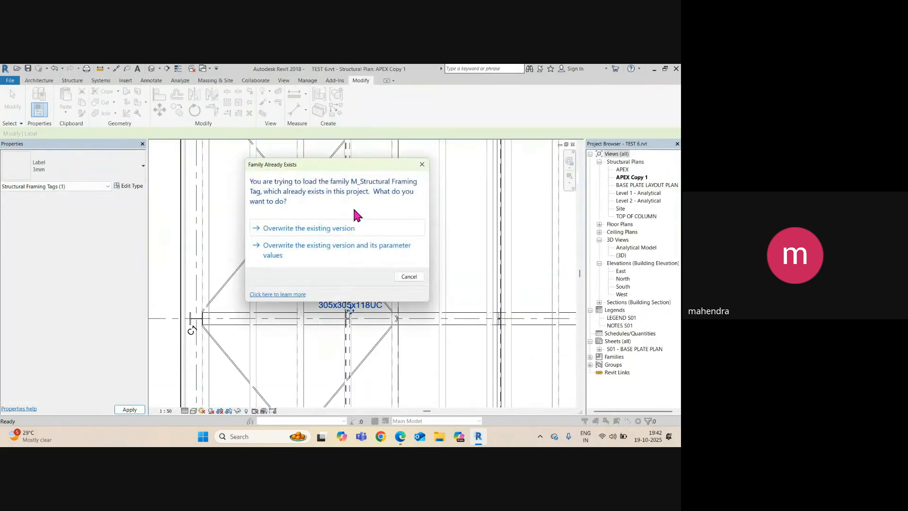
{"action": "left_click", "coordinate": [338, 229]}
Set the Type Mark of the tagged girder's 305x305x118UC type to R1
{"action": "scroll", "coordinate": [356, 312], "scroll_direction": "up", "scroll_amount": 5}
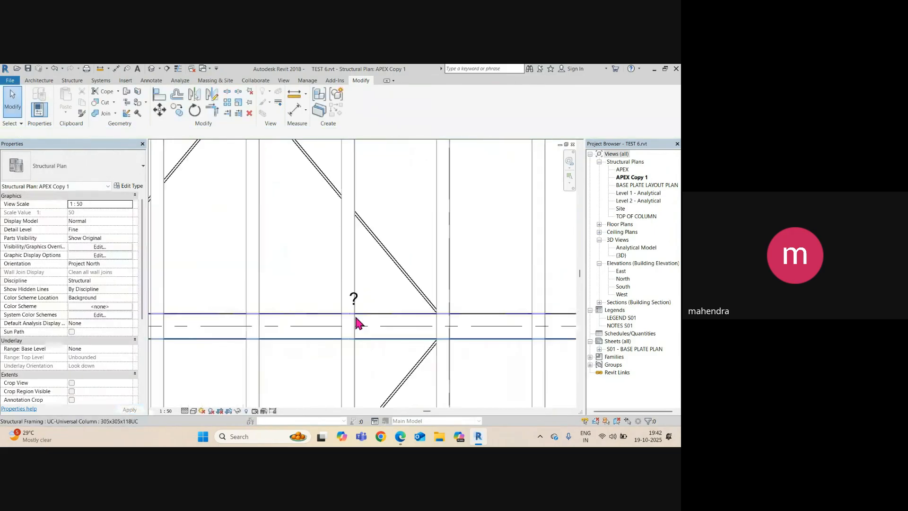
{"action": "left_click", "coordinate": [376, 288]}
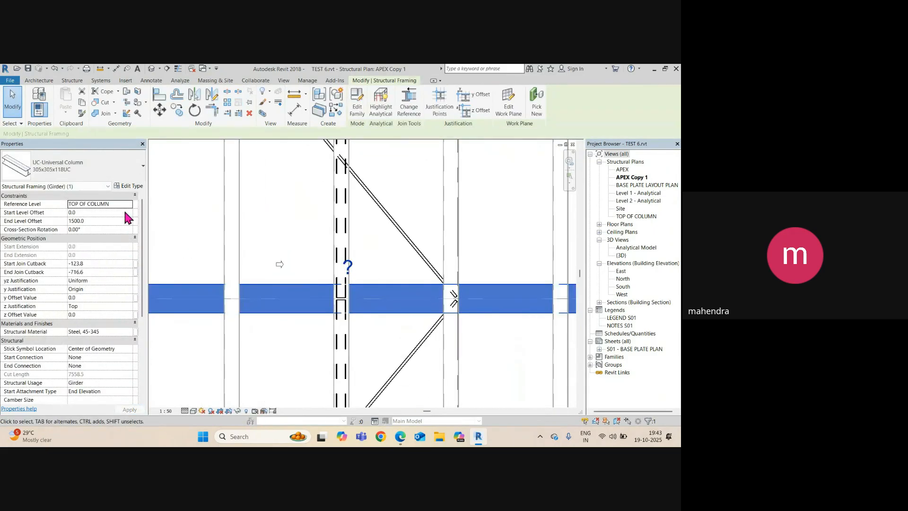
{"action": "left_click", "coordinate": [127, 186]}
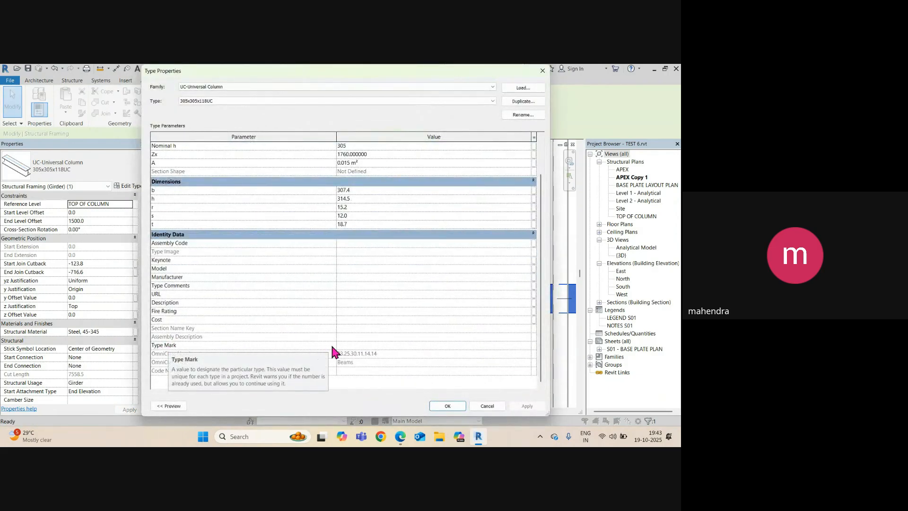
{"action": "left_click", "coordinate": [357, 346]}
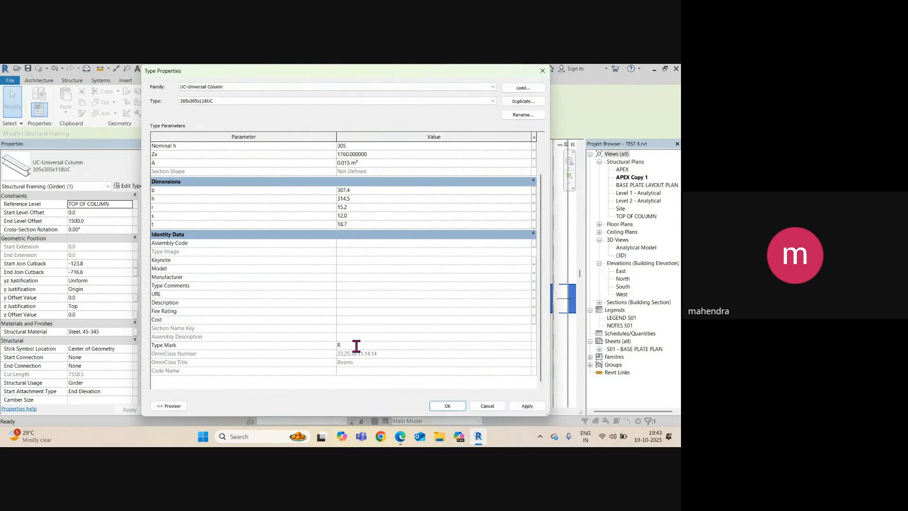
{"action": "left_click", "coordinate": [532, 408]}
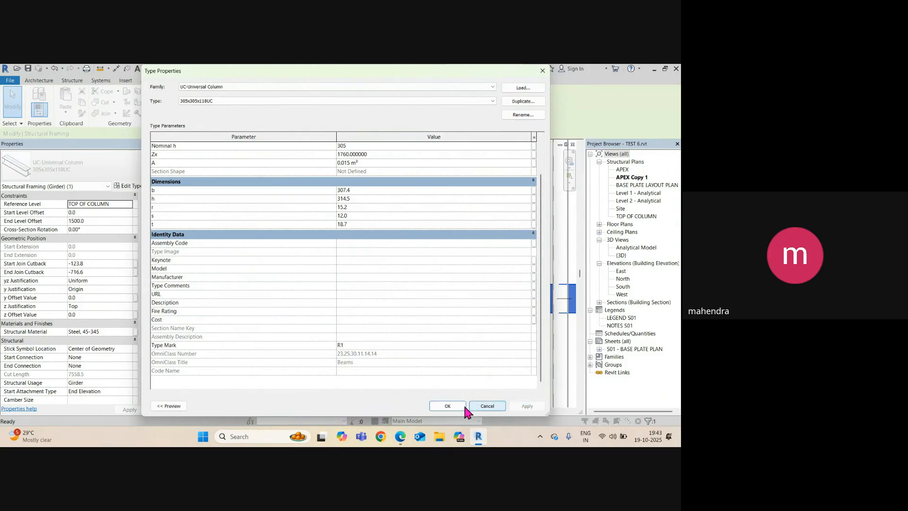
{"action": "left_click", "coordinate": [448, 407]}
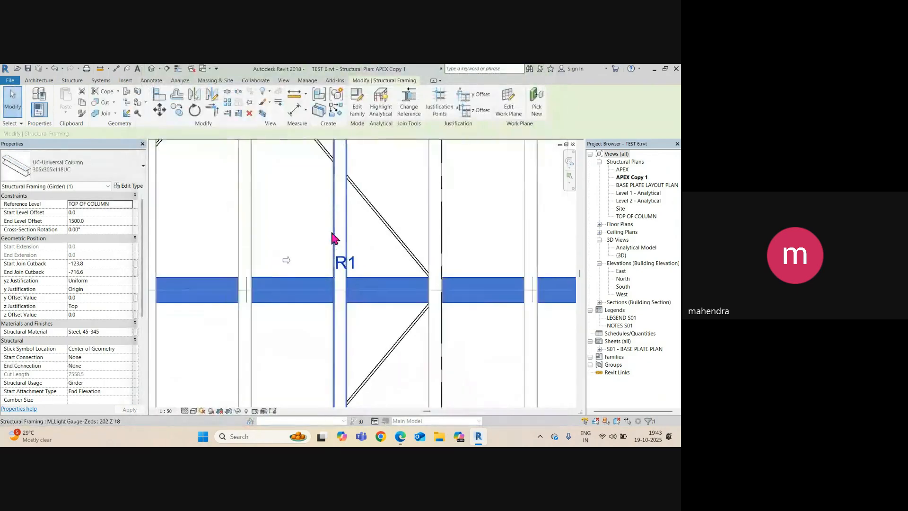
Move the R1 tag along the grid 3 girder toward grid A, clear of the dashed member
{"action": "scroll", "coordinate": [340, 246], "scroll_direction": "down", "scroll_amount": 2}
{"action": "left_click", "coordinate": [355, 262]}
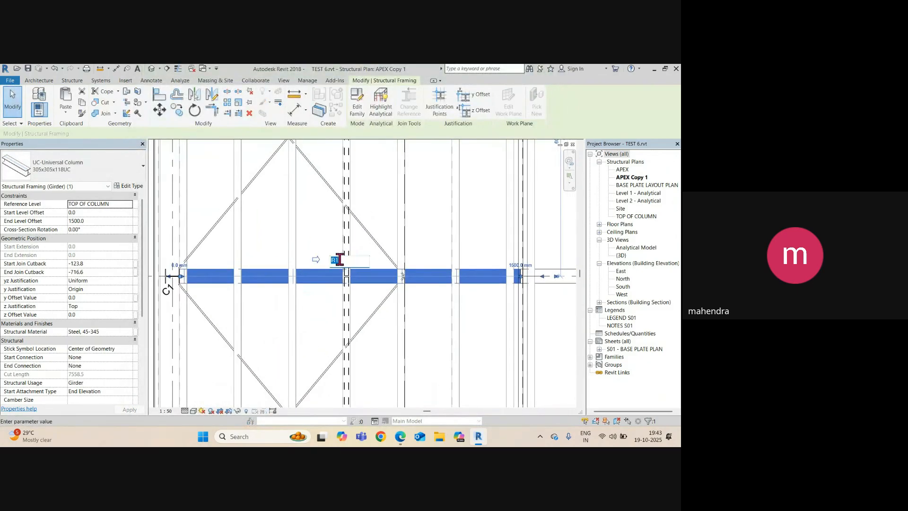
{"action": "scroll", "coordinate": [331, 255], "scroll_direction": "up", "scroll_amount": 4}
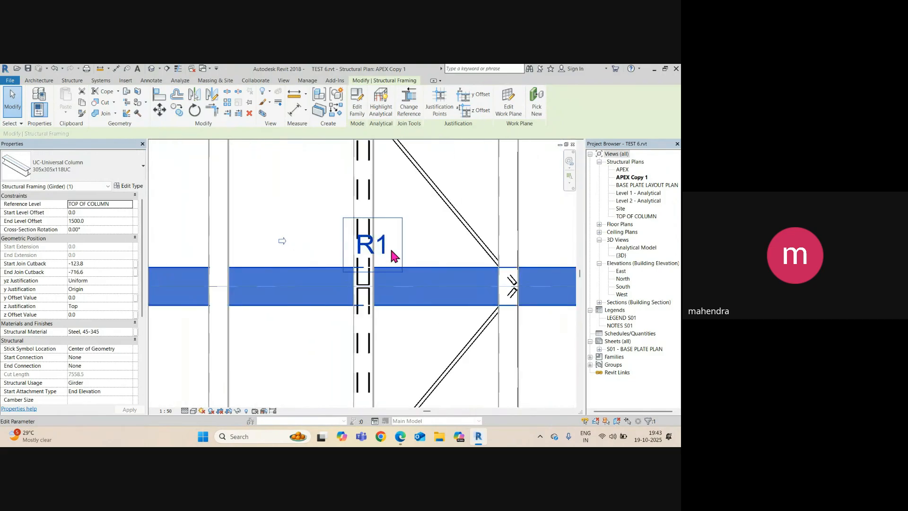
{"action": "key", "text": "Escape"}
{"action": "left_click", "coordinate": [387, 254]}
{"action": "left_click_drag", "start_coordinate": [359, 266], "coordinate": [285, 266]}
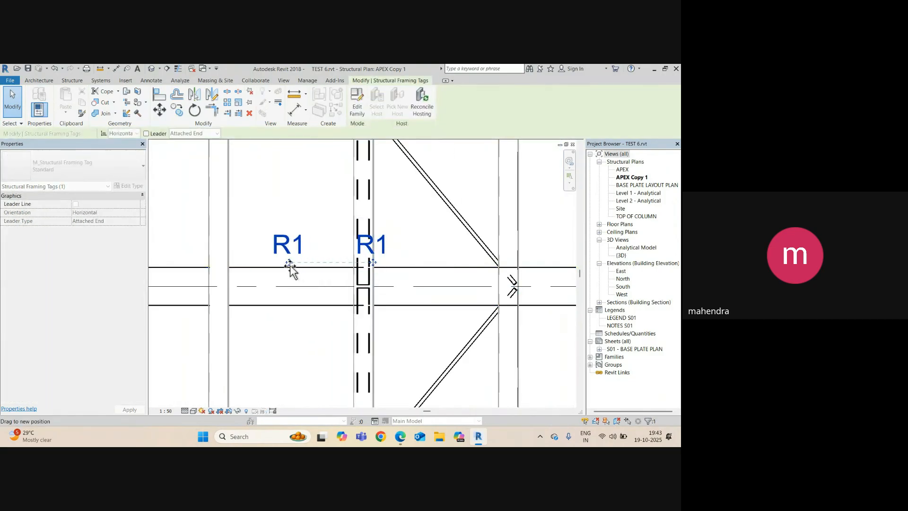
Tag the grid 4 girder between grids A and B with R1 and move the tag just below the girder
{"action": "scroll", "coordinate": [263, 269], "scroll_direction": "down", "scroll_amount": 2}
{"action": "scroll", "coordinate": [260, 264], "scroll_direction": "down", "scroll_amount": 5}
{"action": "scroll", "coordinate": [274, 269], "scroll_direction": "up", "scroll_amount": 3}
{"action": "middle_click_drag", "start_coordinate": [272, 237], "coordinate": [340, 384]}
{"action": "key", "text": "t"}
{"action": "key", "text": "g"}
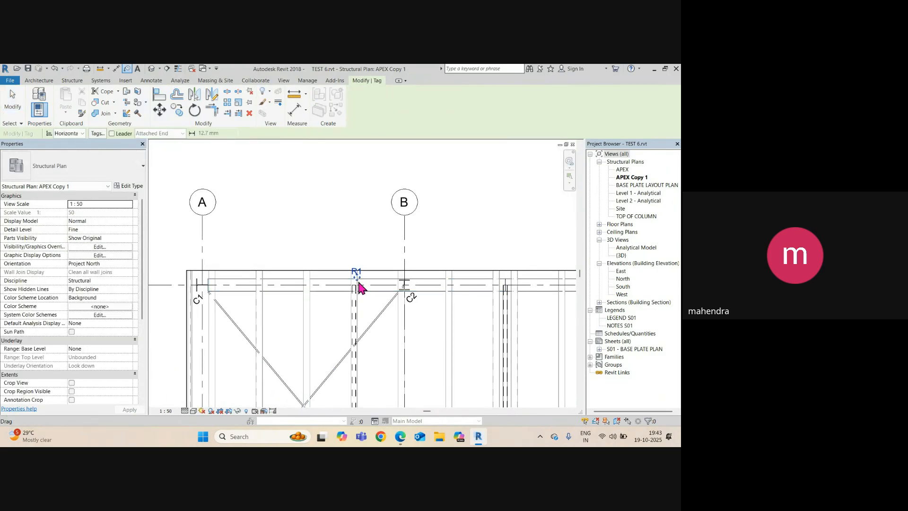
{"action": "left_click", "coordinate": [359, 286]}
{"action": "scroll", "coordinate": [314, 278], "scroll_direction": "down", "scroll_amount": 3}
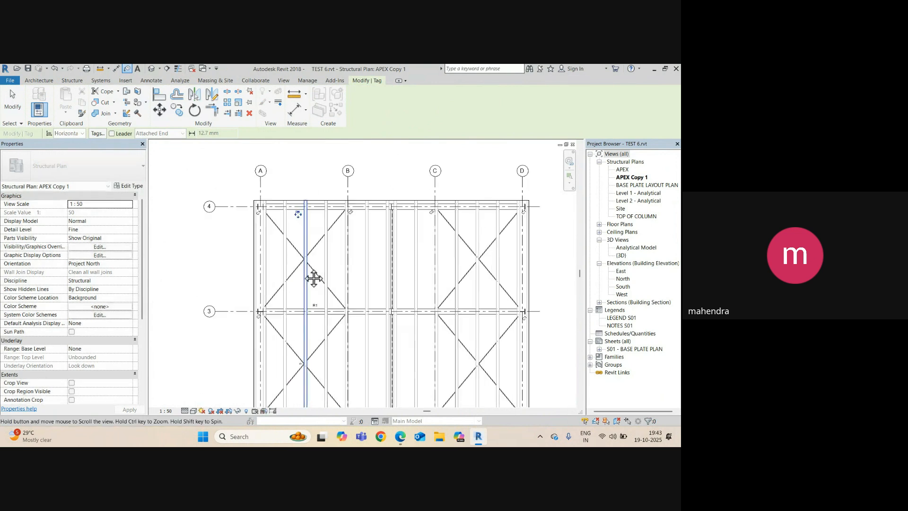
{"action": "scroll", "coordinate": [310, 314], "scroll_direction": "up", "scroll_amount": 3}
{"action": "left_click_drag", "start_coordinate": [335, 220], "coordinate": [333, 217]}
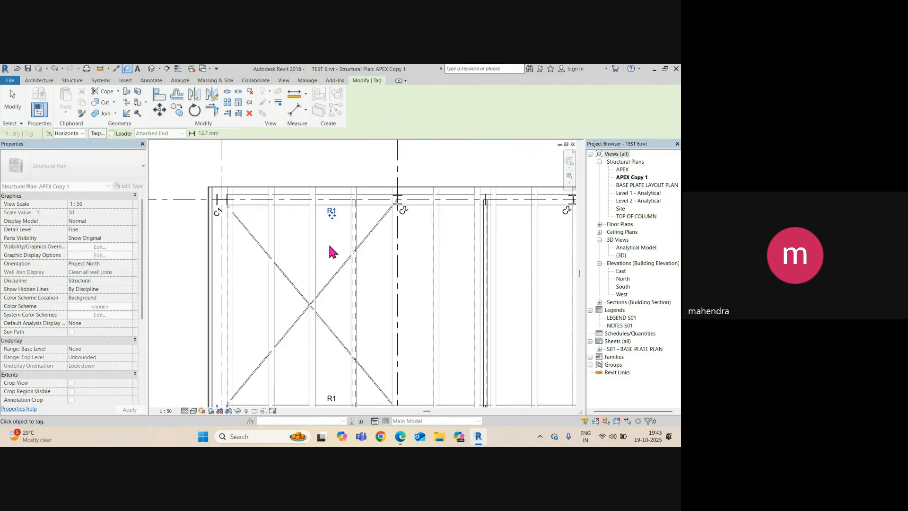
Tag the grid 2 and grid 1 girders between grids A and B, shifting each R1 tag clear of the dashed member
{"action": "scroll", "coordinate": [331, 264], "scroll_direction": "down", "scroll_amount": 2}
{"action": "middle_click_drag", "start_coordinate": [332, 308], "coordinate": [320, 193]}
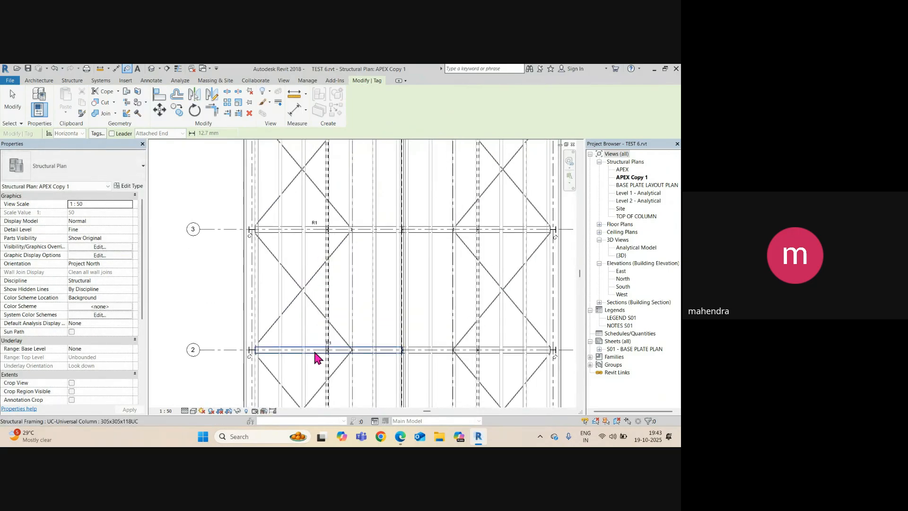
{"action": "left_click", "coordinate": [315, 353]}
{"action": "scroll", "coordinate": [315, 350], "scroll_direction": "up", "scroll_amount": 2}
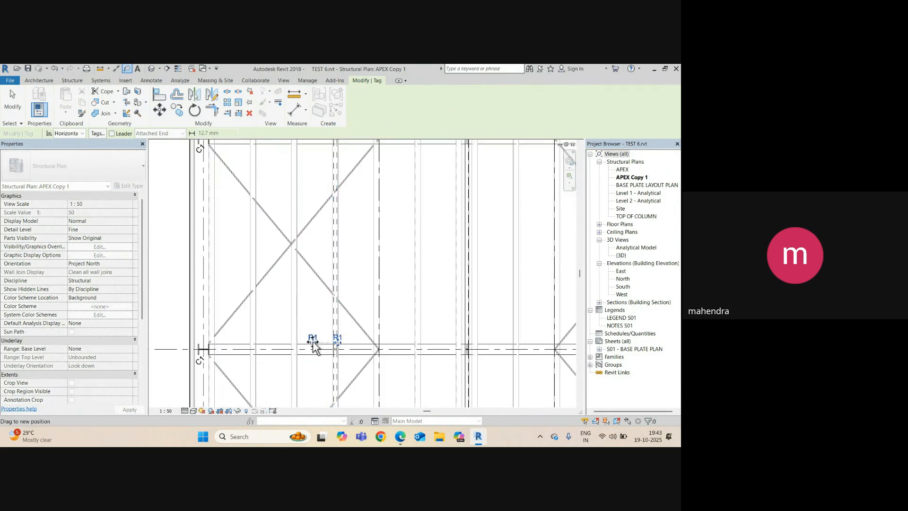
{"action": "scroll", "coordinate": [332, 294], "scroll_direction": "down", "scroll_amount": 3}
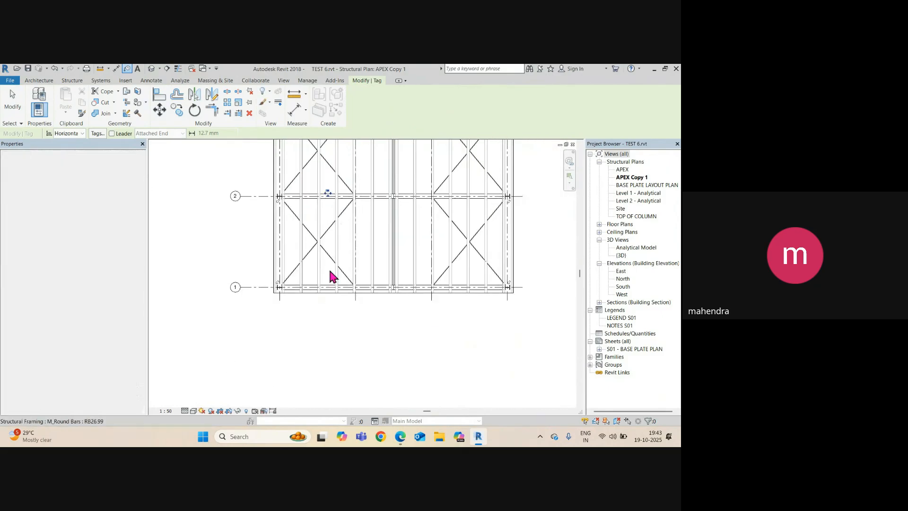
{"action": "scroll", "coordinate": [331, 299], "scroll_direction": "up", "scroll_amount": 3}
{"action": "scroll", "coordinate": [335, 300], "scroll_direction": "up", "scroll_amount": 2}
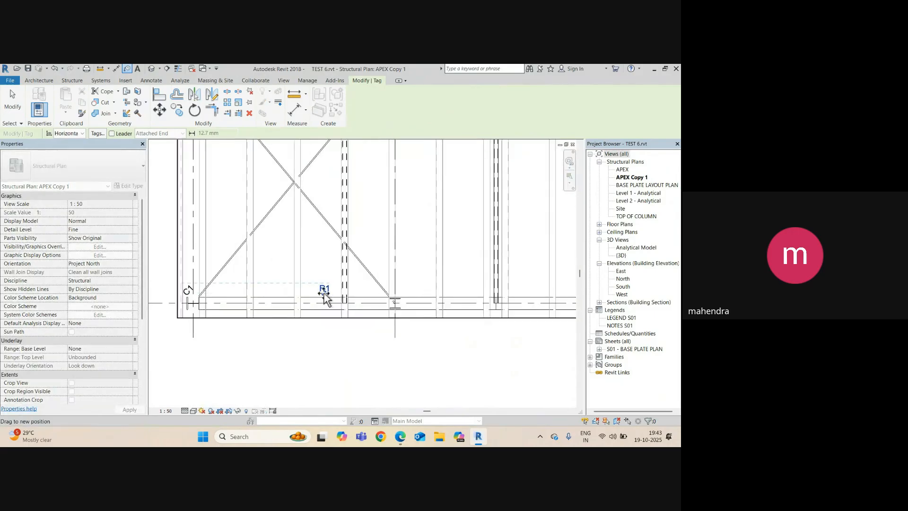
Tag the grid 4 girder between grids C and D with R1, moving the tag below the girder and off the dashed member
{"action": "scroll", "coordinate": [324, 331], "scroll_direction": "down", "scroll_amount": 4}
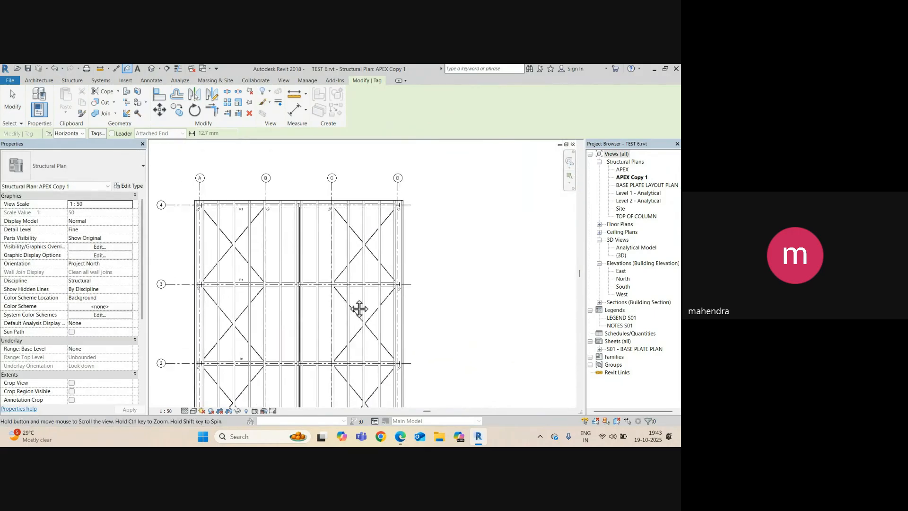
{"action": "scroll", "coordinate": [367, 197], "scroll_direction": "up", "scroll_amount": 4}
{"action": "scroll", "coordinate": [364, 243], "scroll_direction": "down", "scroll_amount": 2}
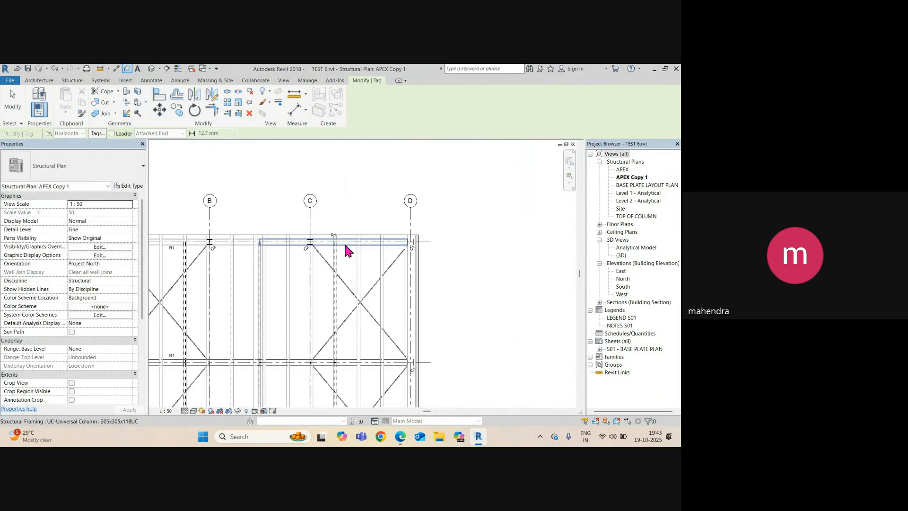
{"action": "scroll", "coordinate": [348, 246], "scroll_direction": "up", "scroll_amount": 2}
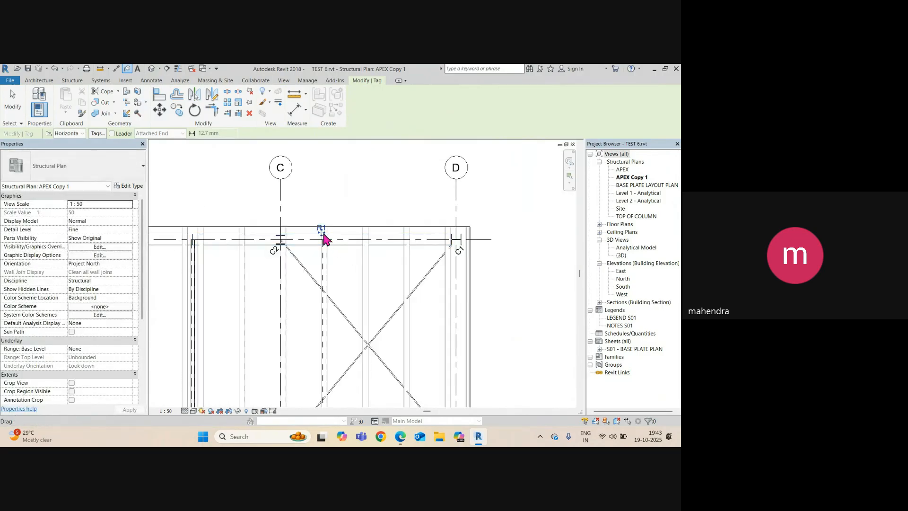
{"action": "left_click_drag", "start_coordinate": [324, 239], "coordinate": [346, 220]}
{"action": "scroll", "coordinate": [349, 258], "scroll_direction": "up", "scroll_amount": 3}
Tag the grid 3 and grid 2 girders between grids C and D, moving both R1 tags toward grid D off the dashed member
{"action": "scroll", "coordinate": [347, 221], "scroll_direction": "down", "scroll_amount": 6}
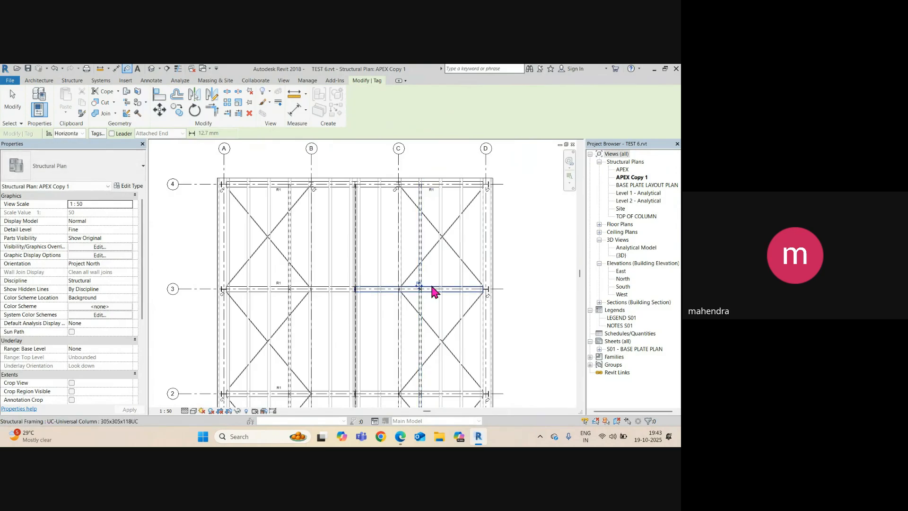
{"action": "scroll", "coordinate": [435, 292], "scroll_direction": "up", "scroll_amount": 4}
{"action": "left_click_drag", "start_coordinate": [417, 276], "coordinate": [441, 280]}
{"action": "scroll", "coordinate": [434, 329], "scroll_direction": "down", "scroll_amount": 3}
{"action": "scroll", "coordinate": [434, 304], "scroll_direction": "up", "scroll_amount": 5}
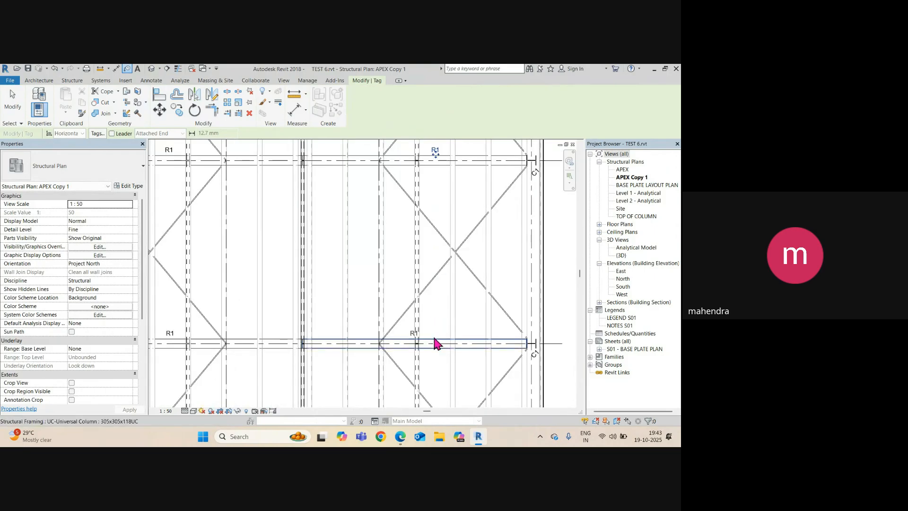
{"action": "left_click", "coordinate": [415, 336]}
{"action": "left_click_drag", "start_coordinate": [447, 343], "coordinate": [439, 335]}
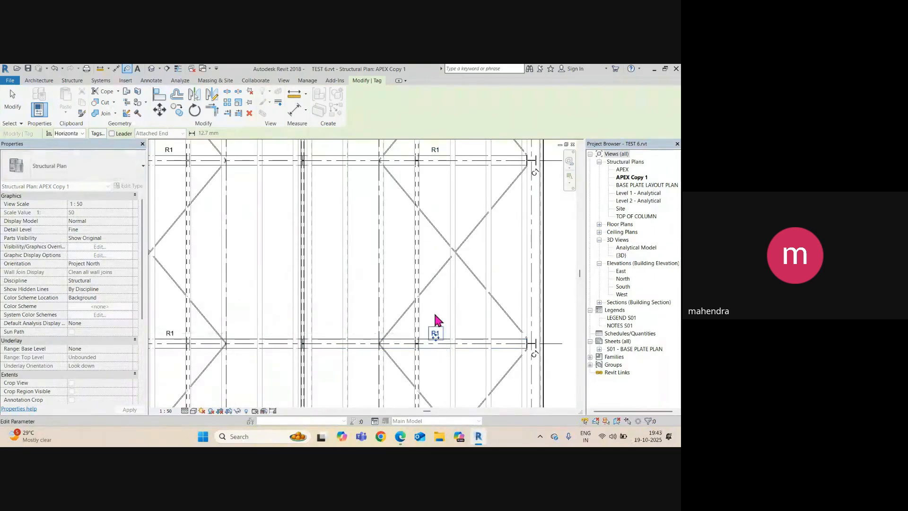
Tag the grid 1 girder between grids C and D, move its R1 tag clear of the dashed member, and end tagging
{"action": "scroll", "coordinate": [436, 318], "scroll_direction": "down", "scroll_amount": 5}
{"action": "middle_click_drag", "start_coordinate": [441, 357], "coordinate": [441, 250]}
{"action": "scroll", "coordinate": [425, 284], "scroll_direction": "up", "scroll_amount": 4}
{"action": "left_click", "coordinate": [416, 307]}
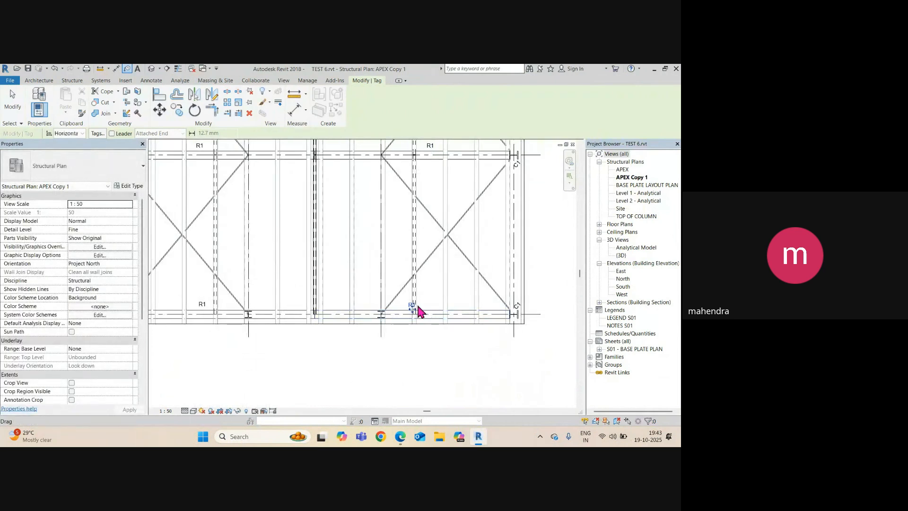
{"action": "left_click_drag", "start_coordinate": [428, 310], "coordinate": [431, 308]}
{"action": "scroll", "coordinate": [432, 309], "scroll_direction": "up", "scroll_amount": 4}
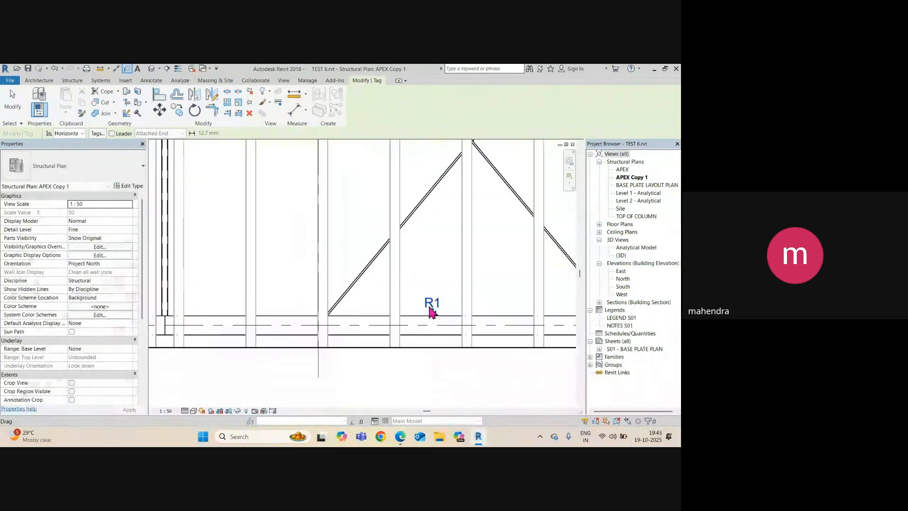
{"action": "left_click_drag", "start_coordinate": [432, 310], "coordinate": [433, 311]}
{"action": "scroll", "coordinate": [425, 315], "scroll_direction": "down", "scroll_amount": 6}
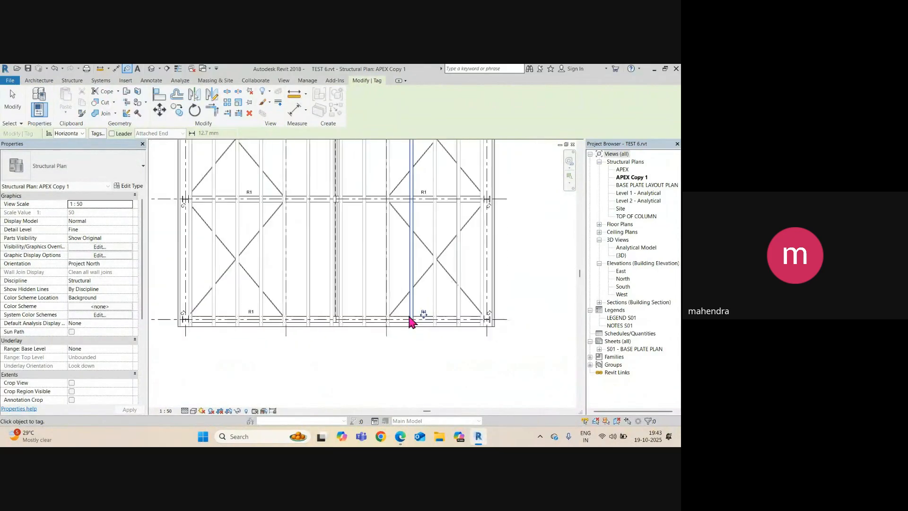
{"action": "scroll", "coordinate": [236, 194], "scroll_direction": "up", "scroll_amount": 2}
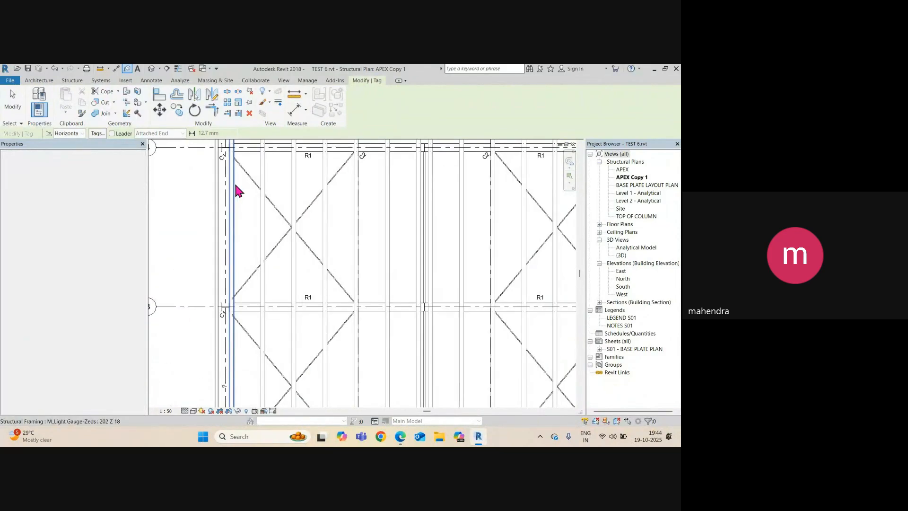
{"action": "key", "text": "Escape"}
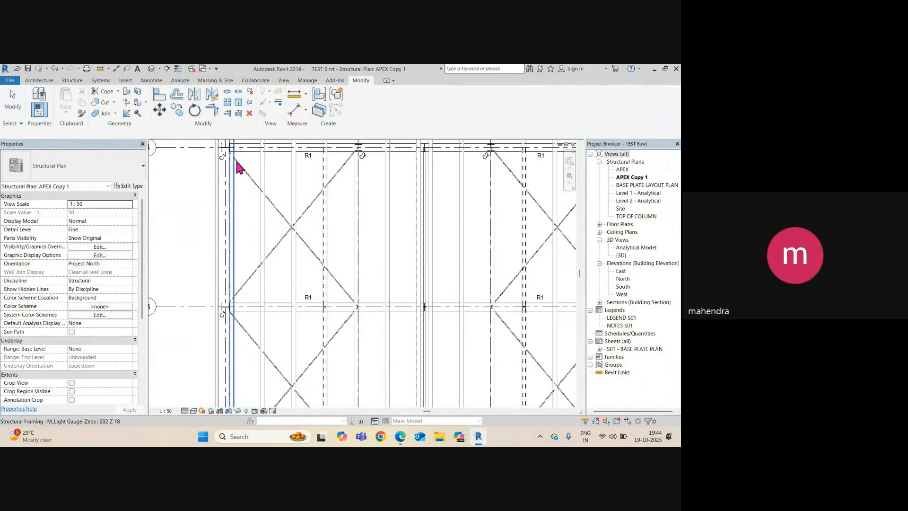
Set the Type Mark of the 202 Z 18 purlin type to P1
{"action": "left_click", "coordinate": [232, 237]}
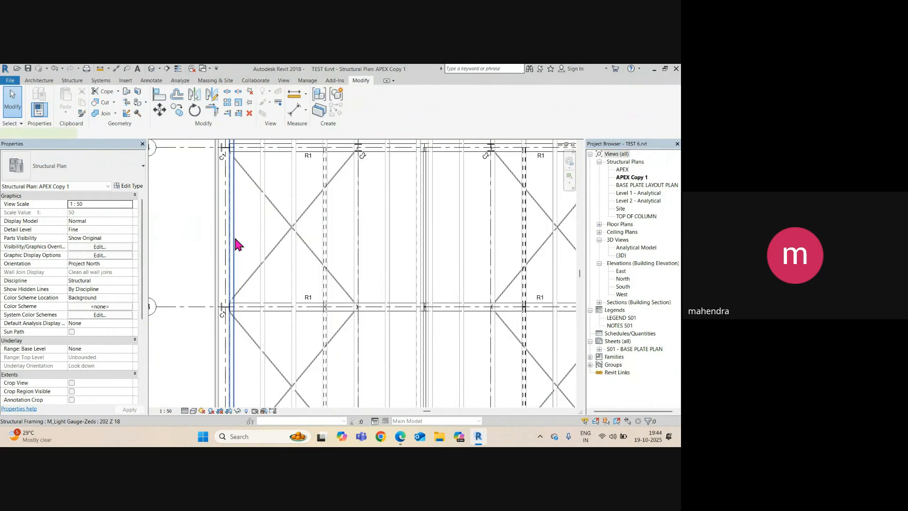
{"action": "left_click", "coordinate": [128, 186]}
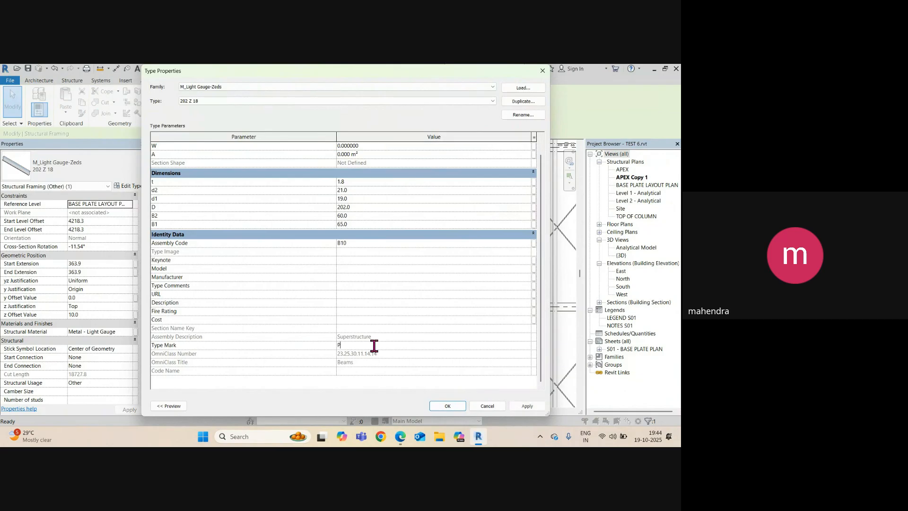
{"action": "left_click", "coordinate": [526, 407]}
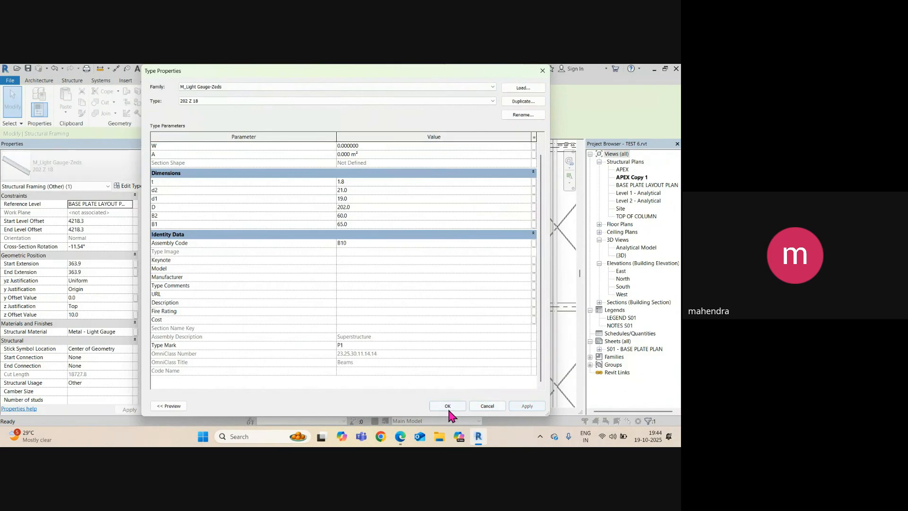
{"action": "left_click", "coordinate": [447, 405]}
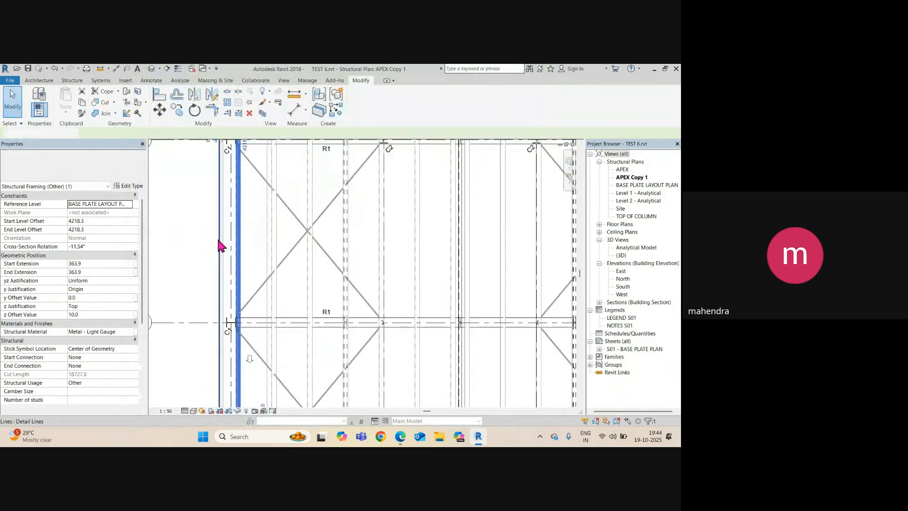
{"action": "key", "text": "Escape"}
Tag the two purlins nearest grid A with P1 between grids 3 and 2, moving the first tag off the grid line
{"action": "left_click", "coordinate": [240, 253]}
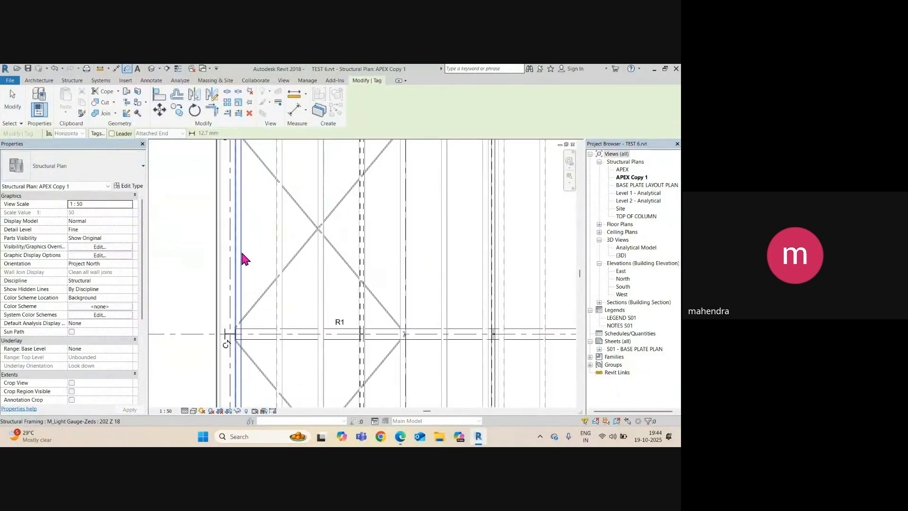
{"action": "scroll", "coordinate": [244, 255], "scroll_direction": "down", "scroll_amount": 4}
{"action": "scroll", "coordinate": [245, 258], "scroll_direction": "up", "scroll_amount": 5}
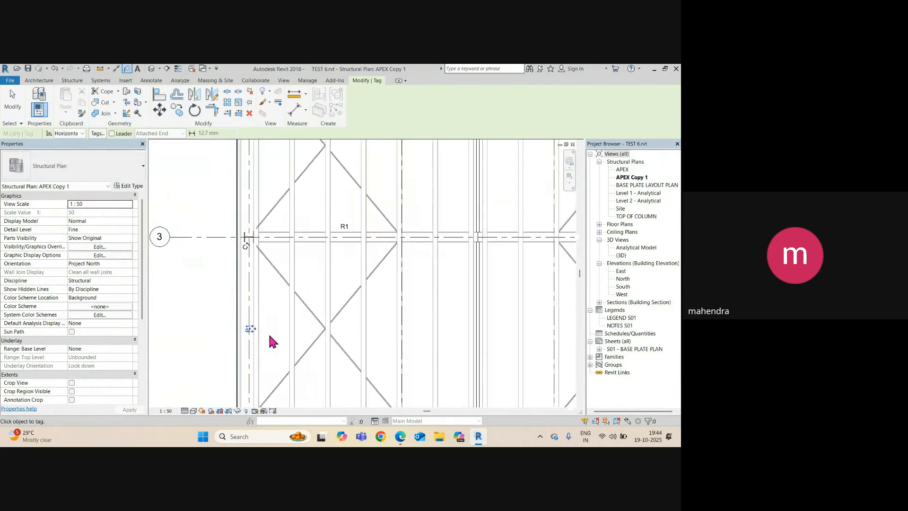
{"action": "middle_click_drag", "start_coordinate": [269, 341], "coordinate": [320, 231]}
{"action": "scroll", "coordinate": [268, 229], "scroll_direction": "up", "scroll_amount": 2}
{"action": "left_click_drag", "start_coordinate": [265, 225], "coordinate": [314, 231]}
{"action": "scroll", "coordinate": [416, 270], "scroll_direction": "down", "scroll_amount": 5}
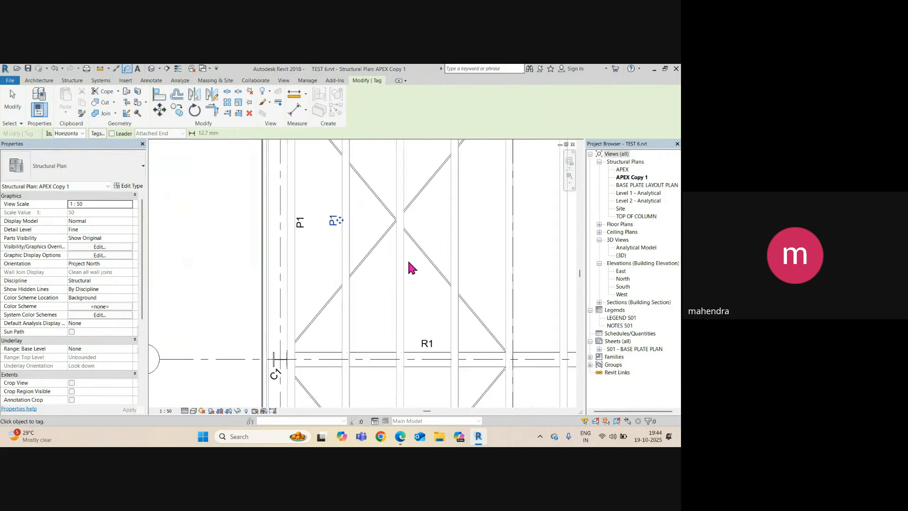
Tag the following purlins toward the ridge with P1, moving the tag at the bracing intersection up clear of the braces
{"action": "scroll", "coordinate": [406, 267], "scroll_direction": "up", "scroll_amount": 3}
{"action": "scroll", "coordinate": [396, 221], "scroll_direction": "up", "scroll_amount": 2}
{"action": "left_click_drag", "start_coordinate": [396, 221], "coordinate": [402, 176]}
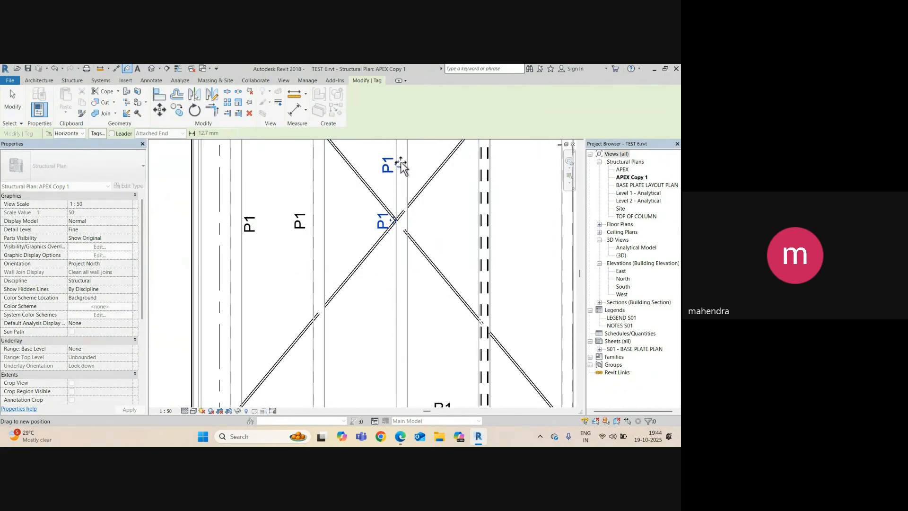
{"action": "scroll", "coordinate": [385, 201], "scroll_direction": "down", "scroll_amount": 4}
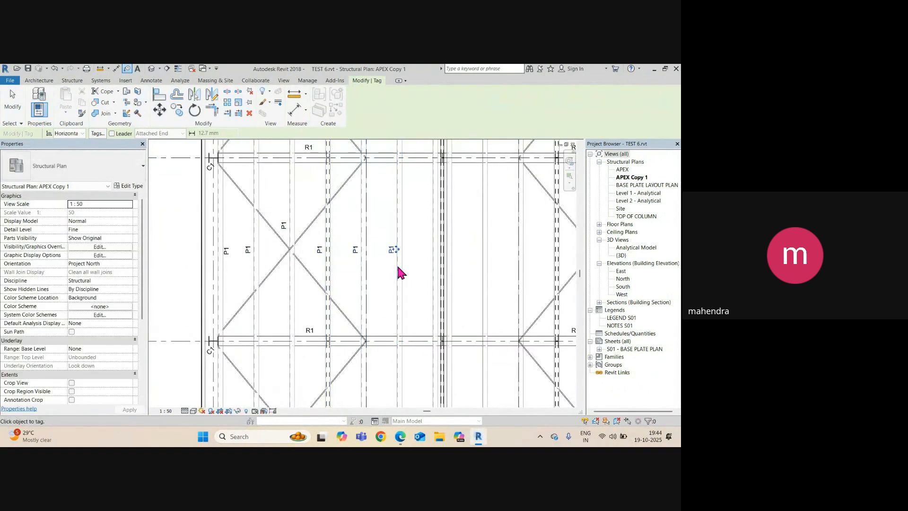
Tag the purlins on both sides of the ridge with P1, moving the overlapping tag clear of the ridge lines toward grid C
{"action": "scroll", "coordinate": [397, 270], "scroll_direction": "up", "scroll_amount": 4}
{"action": "left_click", "coordinate": [421, 256]}
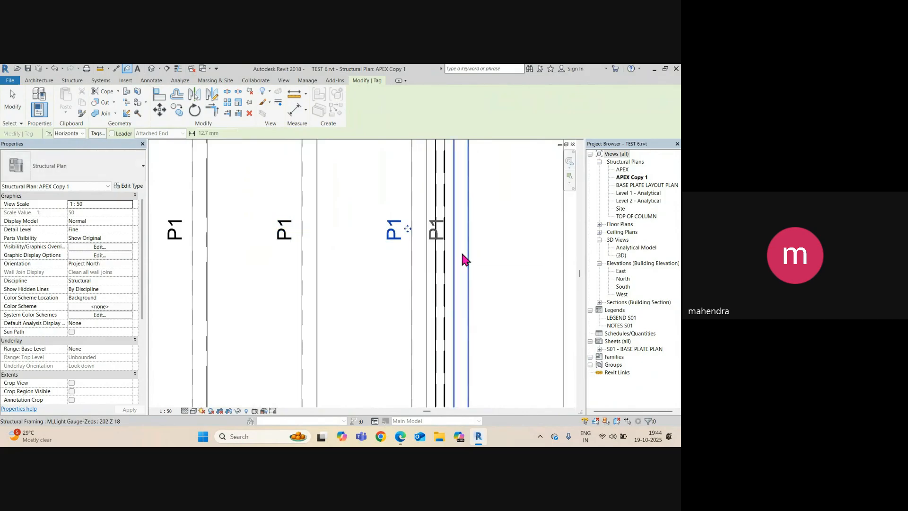
{"action": "left_click", "coordinate": [472, 257]}
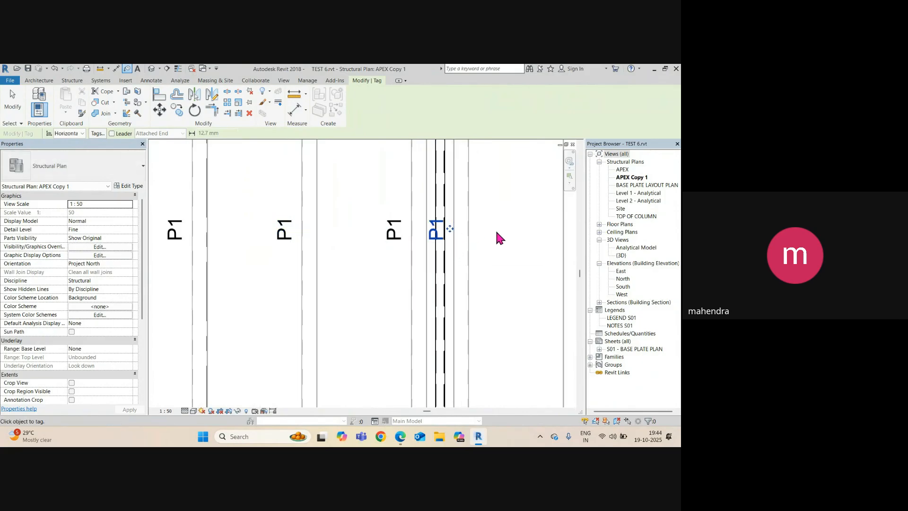
{"action": "left_click_drag", "start_coordinate": [455, 228], "coordinate": [494, 228], "text": "ctrl"}
{"action": "scroll", "coordinate": [277, 241], "scroll_direction": "down", "scroll_amount": 3}
Tag the remaining purlins from the ridge to grid D with P1 in the same bay, and end tagging
{"action": "left_click", "coordinate": [408, 256]}
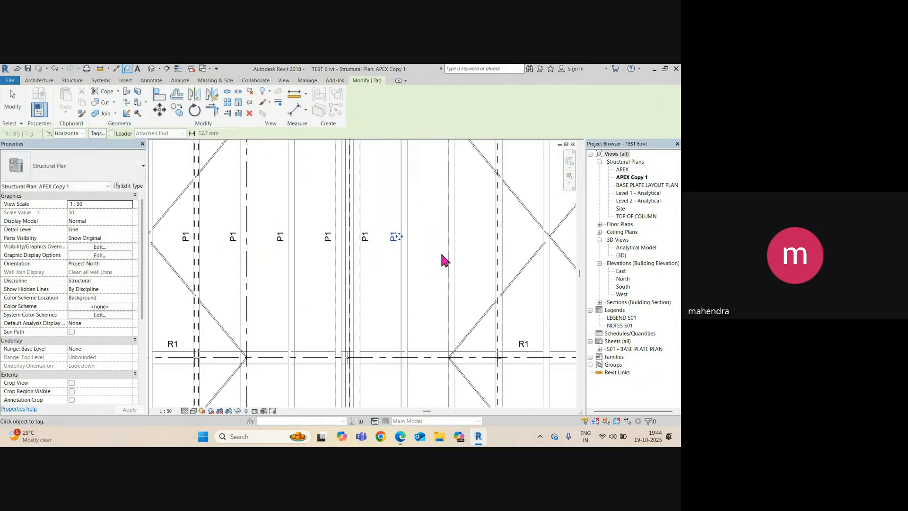
{"action": "left_click", "coordinate": [452, 254]}
{"action": "left_click", "coordinate": [499, 253]}
{"action": "middle_click_drag", "start_coordinate": [494, 253], "coordinate": [304, 252]}
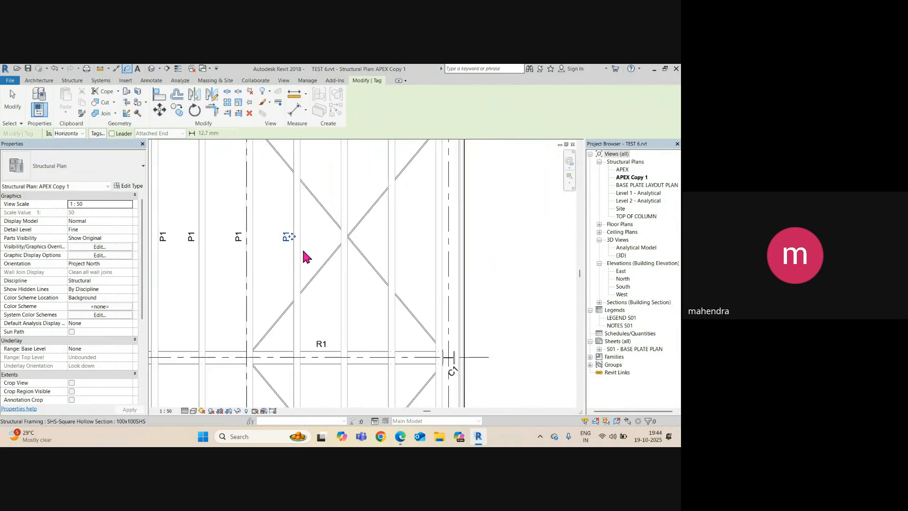
{"action": "left_click", "coordinate": [396, 251]}
{"action": "left_click", "coordinate": [443, 250]}
{"action": "scroll", "coordinate": [265, 253], "scroll_direction": "down", "scroll_amount": 3}
{"action": "middle_click_drag", "start_coordinate": [290, 253], "coordinate": [450, 264]}
{"action": "scroll", "coordinate": [331, 264], "scroll_direction": "up", "scroll_amount": 3}
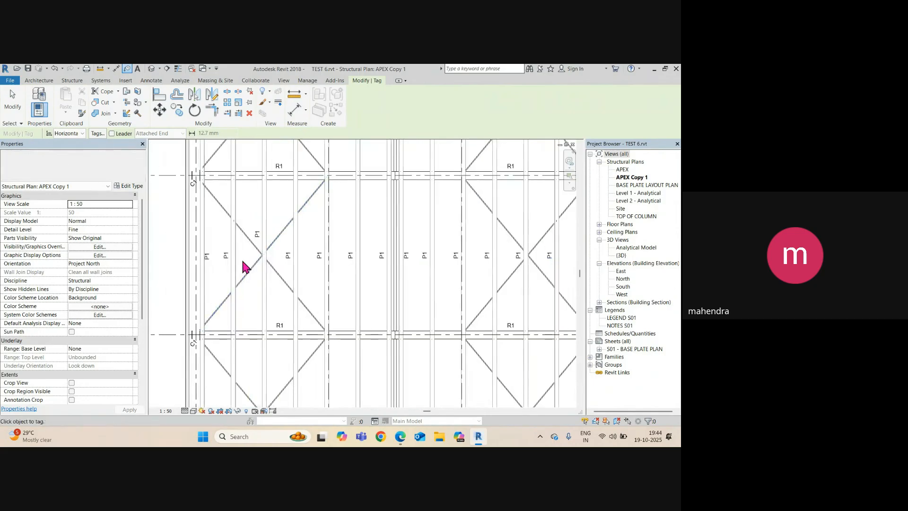
{"action": "scroll", "coordinate": [191, 259], "scroll_direction": "up", "scroll_amount": 3}
{"action": "key", "text": "Escape"}
Set the type mark of the 202 C 18 light gauge edge joist along grid A to G1
{"action": "left_click", "coordinate": [192, 256]}
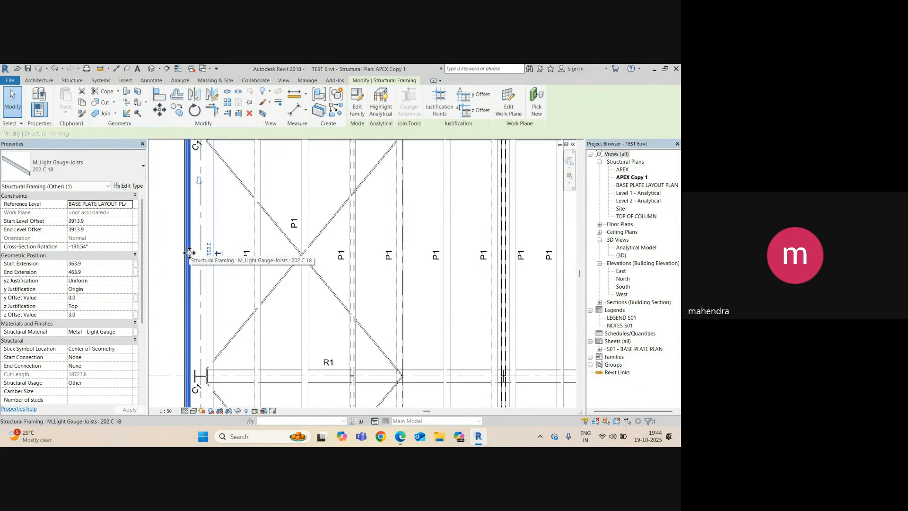
{"action": "scroll", "coordinate": [189, 253], "scroll_direction": "down", "scroll_amount": 4}
{"action": "scroll", "coordinate": [226, 289], "scroll_direction": "up", "scroll_amount": 5}
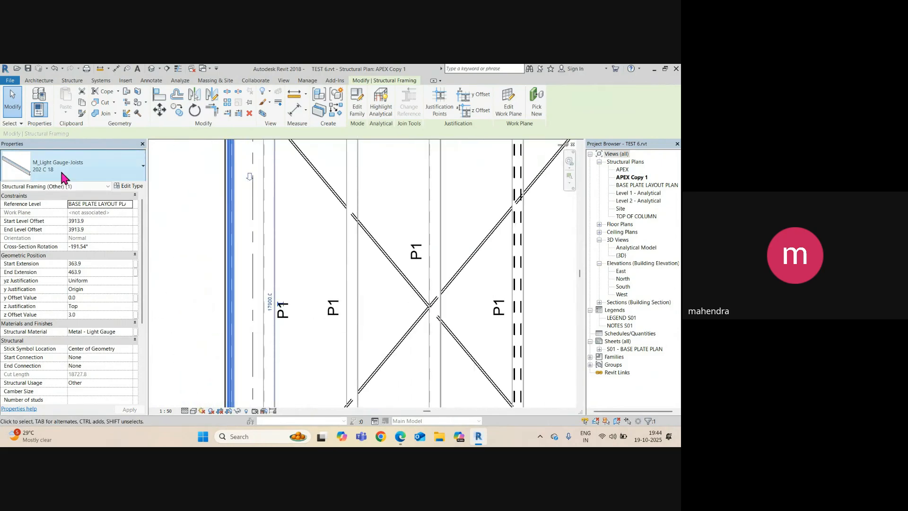
{"action": "scroll", "coordinate": [197, 198], "scroll_direction": "down", "scroll_amount": 3}
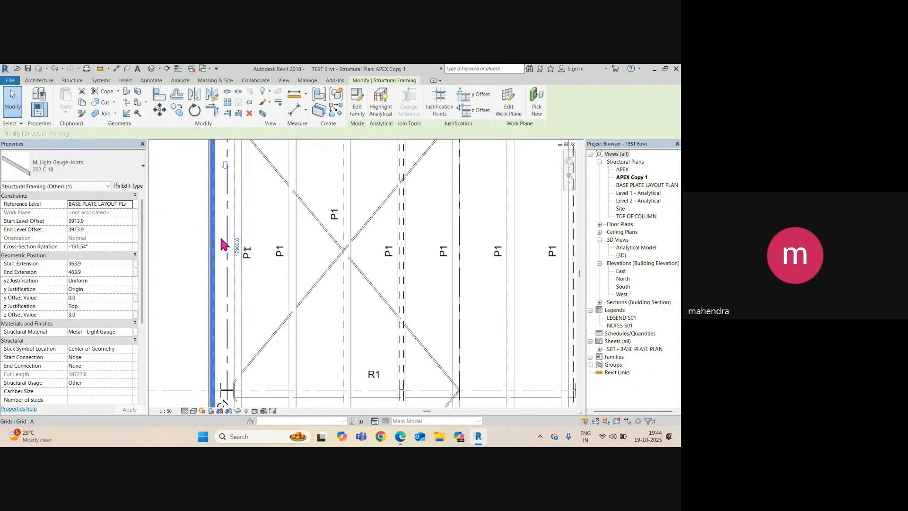
{"action": "scroll", "coordinate": [239, 261], "scroll_direction": "down", "scroll_amount": 3}
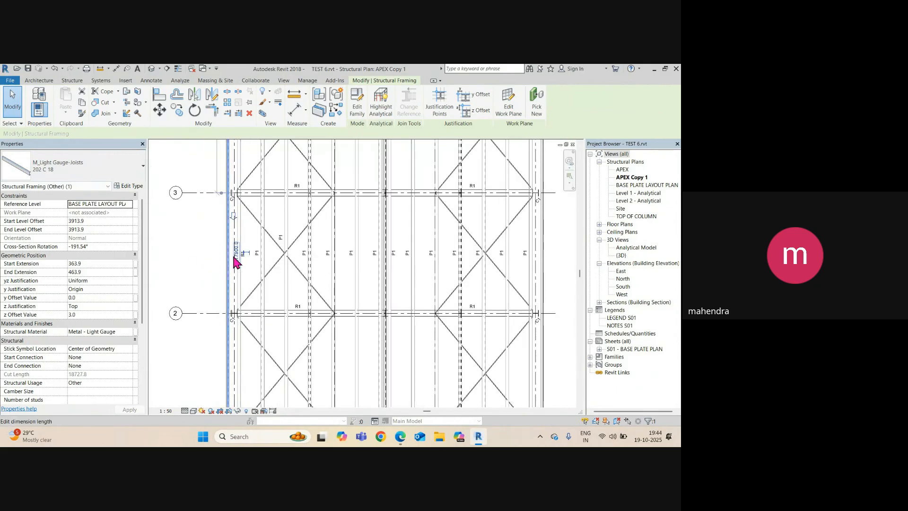
{"action": "scroll", "coordinate": [219, 270], "scroll_direction": "up", "scroll_amount": 4}
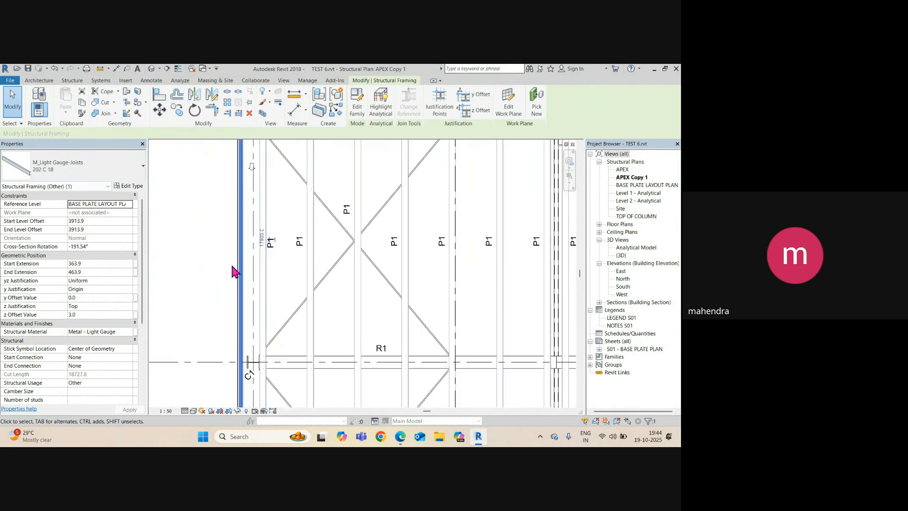
{"action": "left_click", "coordinate": [132, 187]}
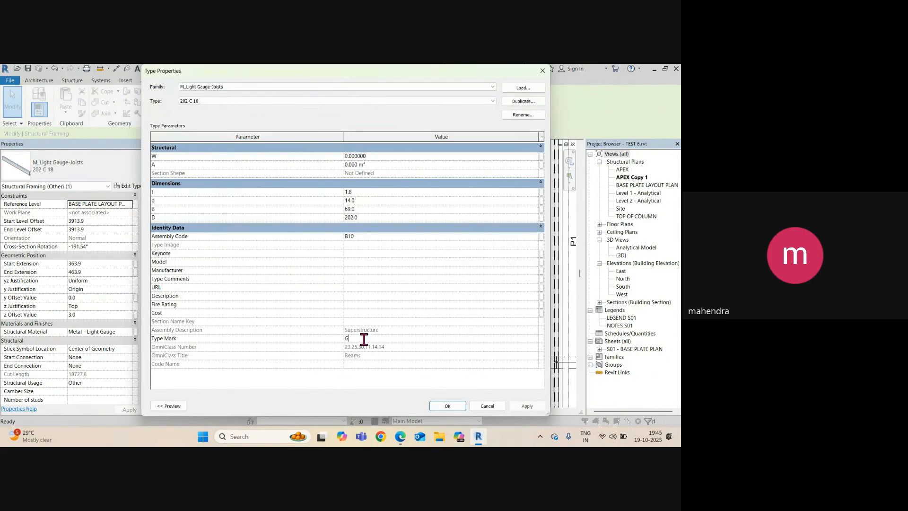
{"action": "left_click", "coordinate": [455, 406]}
Tag the edge joist along grid A with G1 between grids 3 and 2, placing the tag outside the joist
{"action": "middle_click_drag", "start_coordinate": [215, 263], "coordinate": [265, 307]}
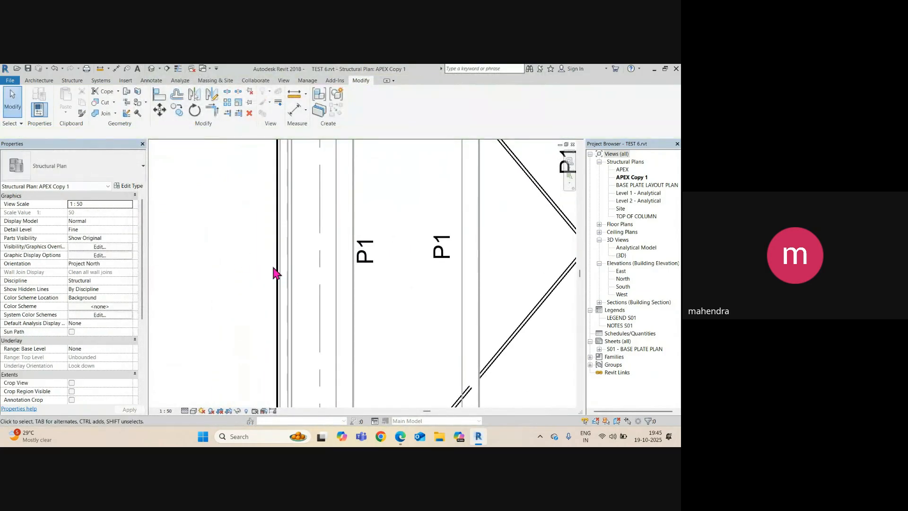
{"action": "key", "text": "t"}
{"action": "key", "text": "g"}
{"action": "scroll", "coordinate": [219, 251], "scroll_direction": "down", "scroll_amount": 5}
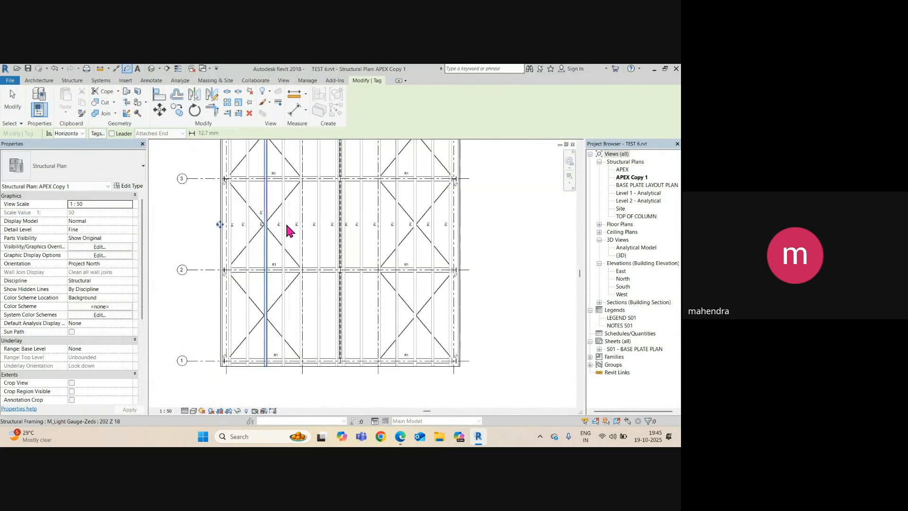
Tag the edge joist along grid D with G1 between grids 3 and 2, and move the tag outside the joist
{"action": "scroll", "coordinate": [463, 228], "scroll_direction": "up", "scroll_amount": 2}
{"action": "left_click", "coordinate": [450, 226]}
{"action": "scroll", "coordinate": [450, 227], "scroll_direction": "up", "scroll_amount": 2}
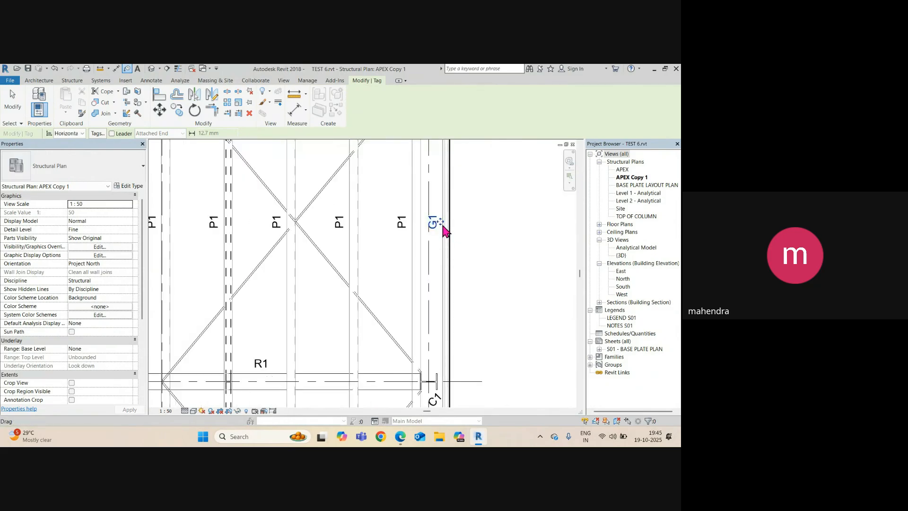
{"action": "left_click_drag", "start_coordinate": [445, 226], "coordinate": [464, 226]}
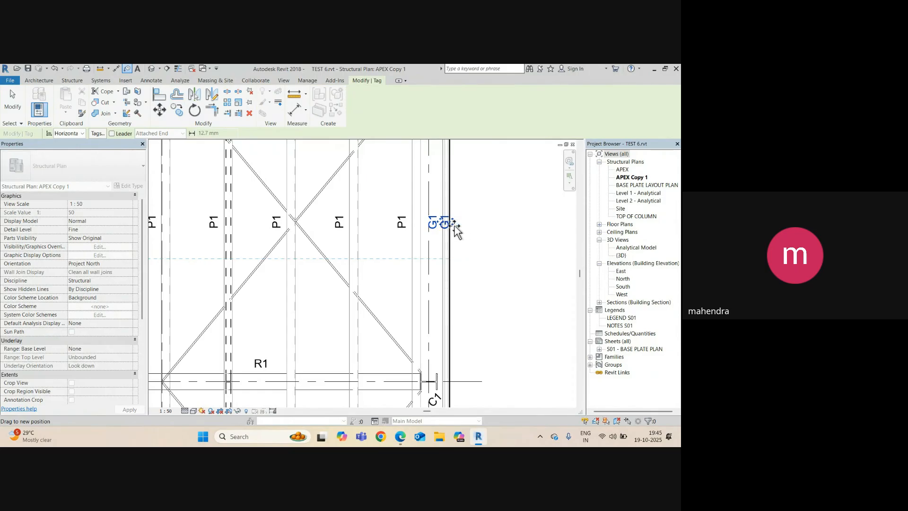
{"action": "left_click_drag", "start_coordinate": [447, 230], "coordinate": [448, 230]}
{"action": "scroll", "coordinate": [582, 276], "scroll_direction": "down", "scroll_amount": 3}
{"action": "scroll", "coordinate": [502, 276], "scroll_direction": "up", "scroll_amount": 3}
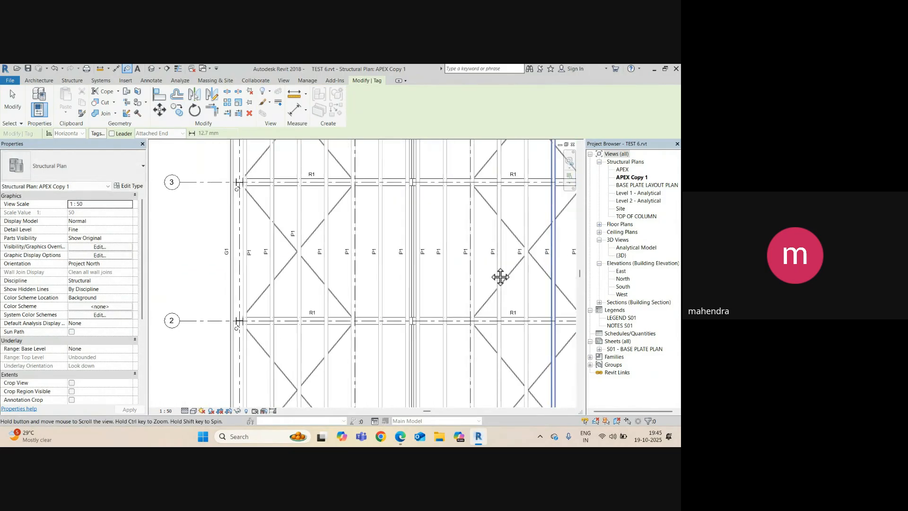
{"action": "scroll", "coordinate": [502, 260], "scroll_direction": "up", "scroll_amount": 2}
{"action": "left_click", "coordinate": [515, 222]}
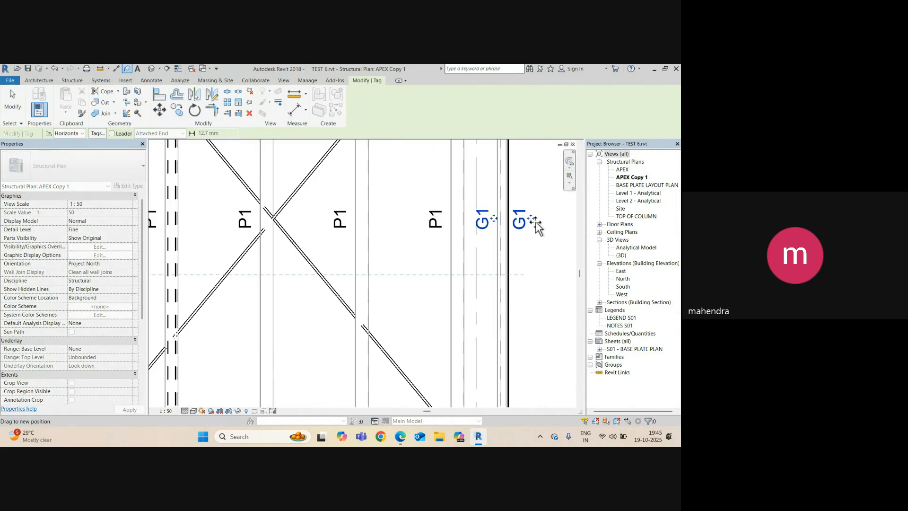
Set the type mark of the RB26.99 round bar brace between grids A and B to BR1
{"action": "scroll", "coordinate": [521, 241], "scroll_direction": "down", "scroll_amount": 6}
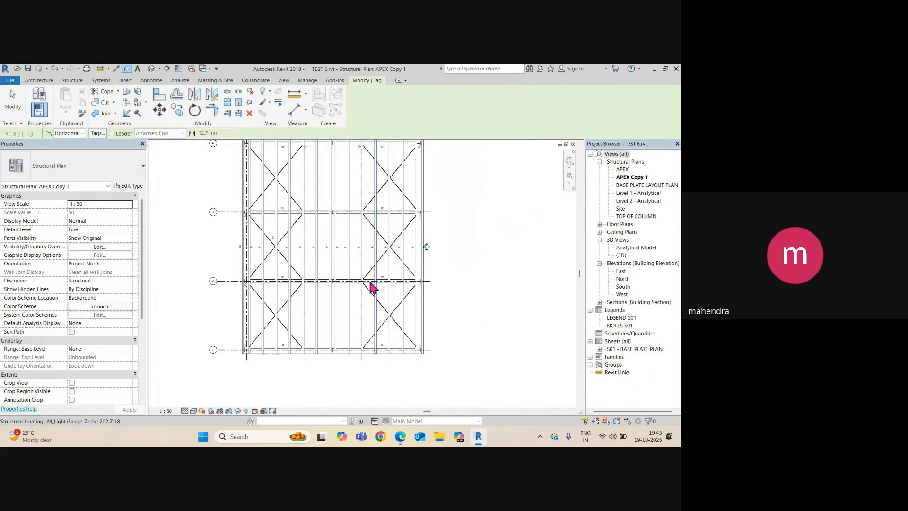
{"action": "middle_click_drag", "start_coordinate": [275, 208], "coordinate": [307, 269]}
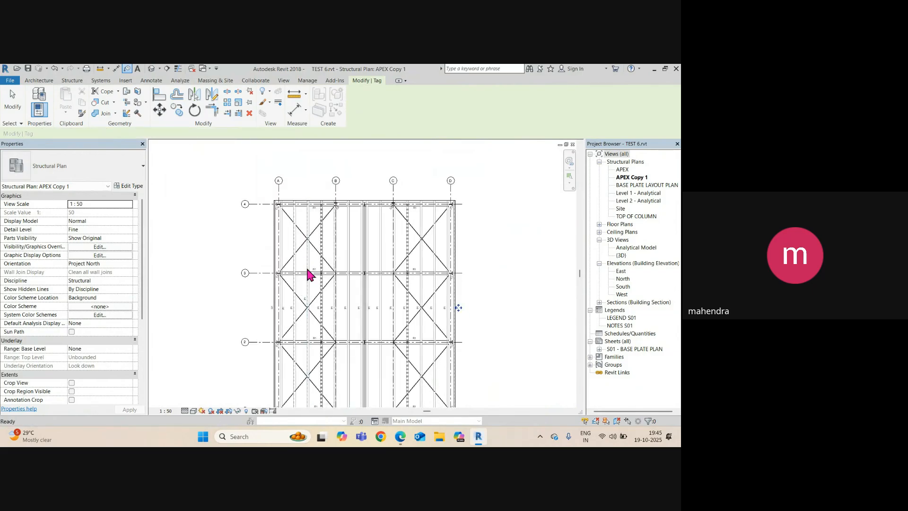
{"action": "scroll", "coordinate": [294, 274], "scroll_direction": "up", "scroll_amount": 3}
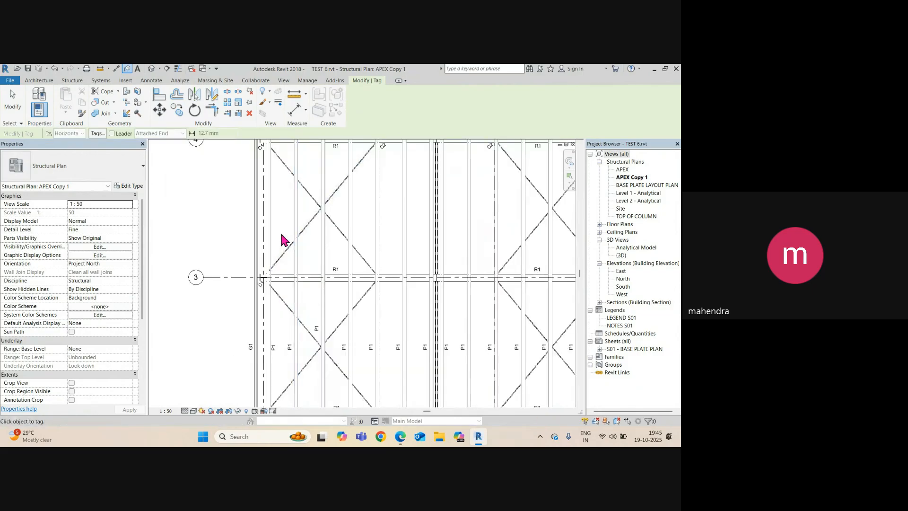
{"action": "middle_click_drag", "start_coordinate": [321, 219], "coordinate": [300, 260]}
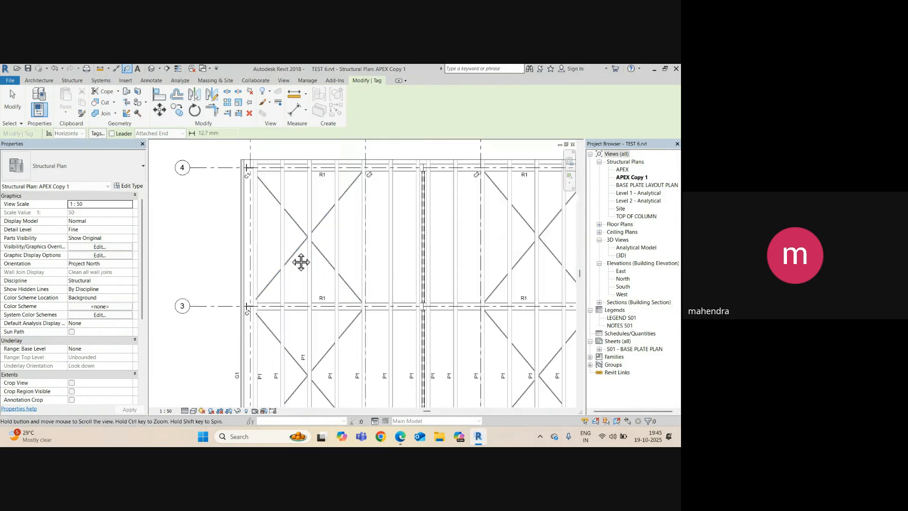
{"action": "scroll", "coordinate": [298, 239], "scroll_direction": "up", "scroll_amount": 2}
{"action": "left_click", "coordinate": [292, 236]}
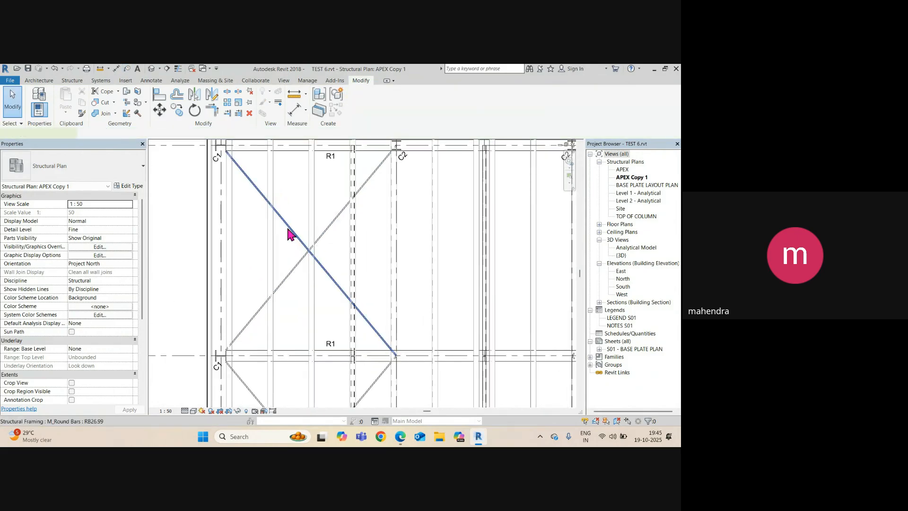
{"action": "left_click", "coordinate": [129, 186]}
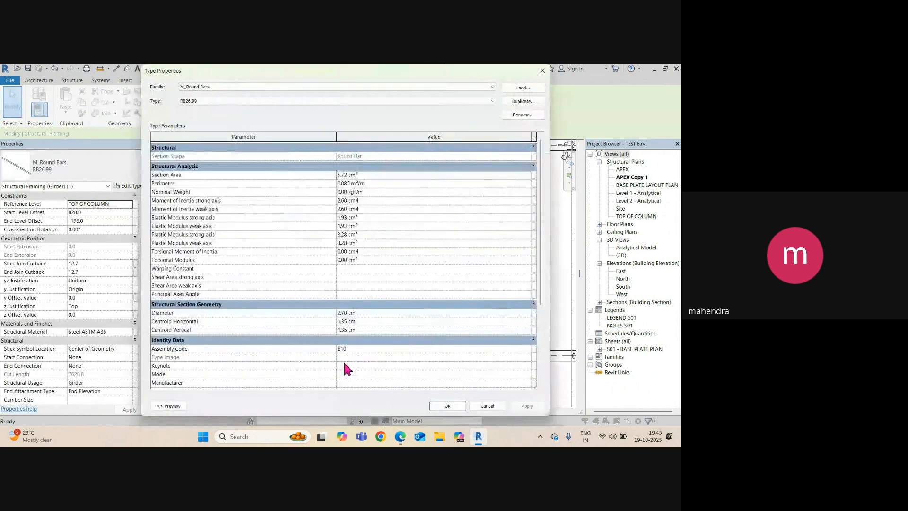
{"action": "scroll", "coordinate": [343, 359], "scroll_direction": "down", "scroll_amount": 5}
{"action": "scroll", "coordinate": [198, 364], "scroll_direction": "down", "scroll_amount": 3}
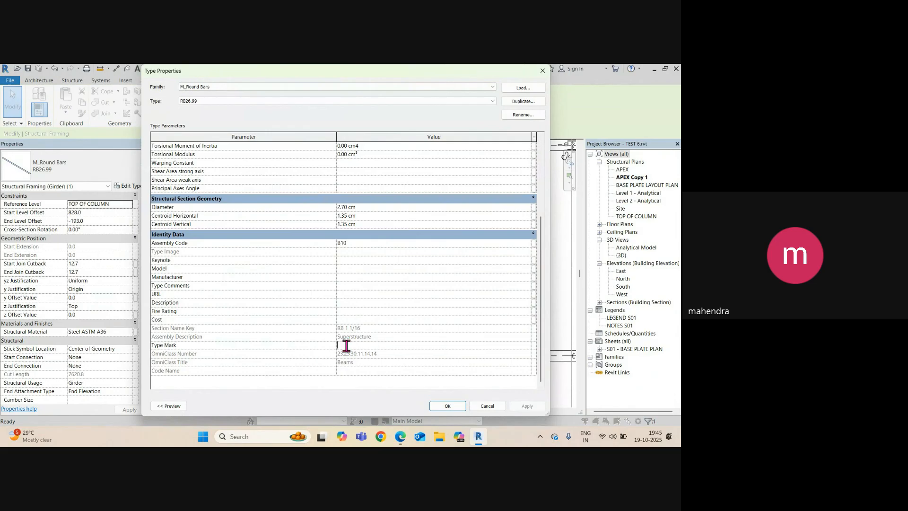
{"action": "left_click", "coordinate": [448, 406]}
{"action": "scroll", "coordinate": [349, 270], "scroll_direction": "up", "scroll_amount": 3}
{"action": "key", "text": "Escape"}
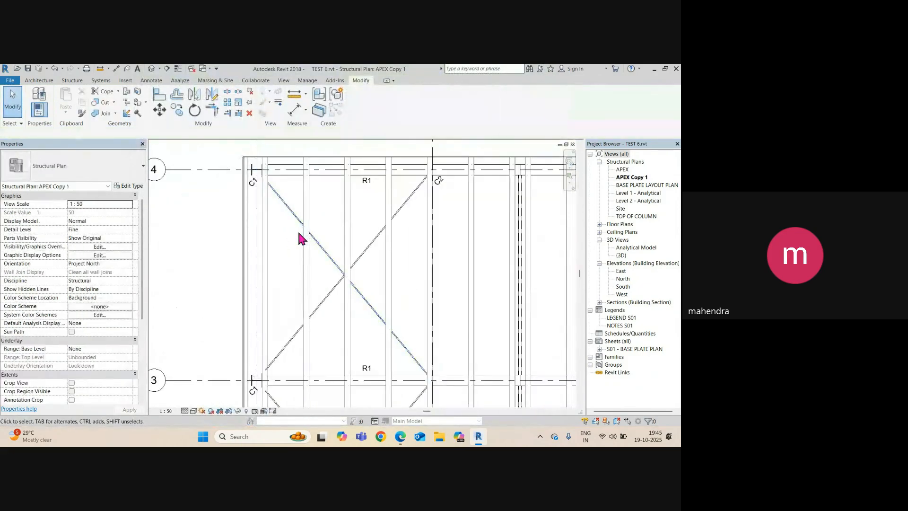
Tag both diagonal braces between grids A and B in the 4-3 bay with BR1, placing the tags above the crossing
{"action": "key", "text": "t"}
{"action": "key", "text": "g"}
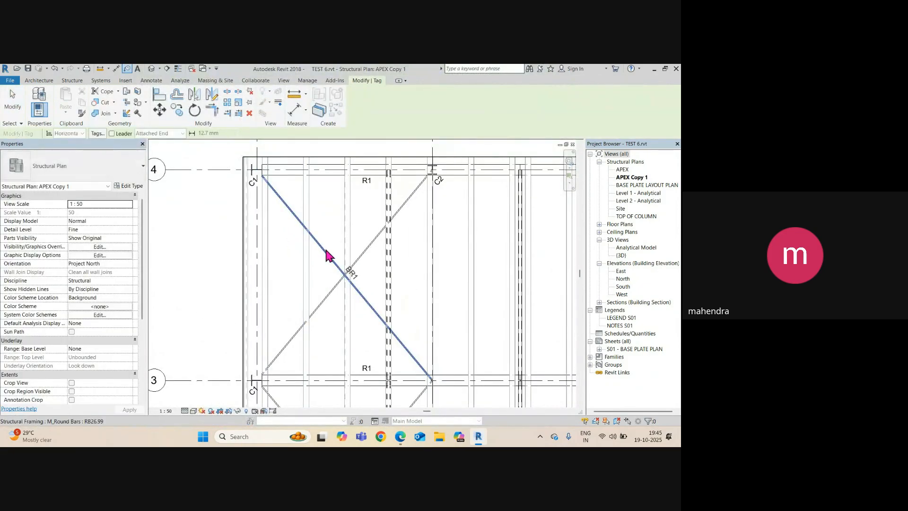
{"action": "left_click", "coordinate": [330, 253]}
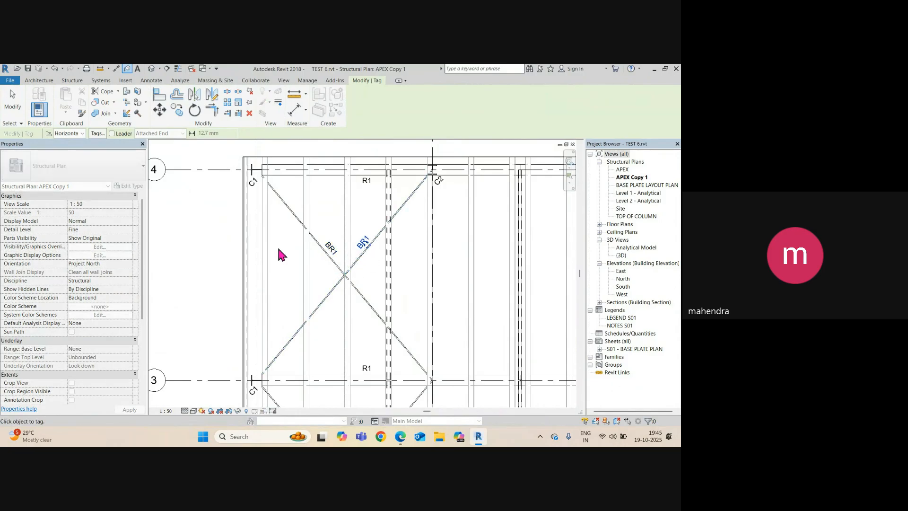
Tag both diagonal braces between grids C and D in the 4-3 bay with BR1, moving the tags up clear of the crossing
{"action": "scroll", "coordinate": [418, 248], "scroll_direction": "down", "scroll_amount": 3}
{"action": "scroll", "coordinate": [458, 246], "scroll_direction": "up", "scroll_amount": 2}
{"action": "left_click", "coordinate": [471, 253]}
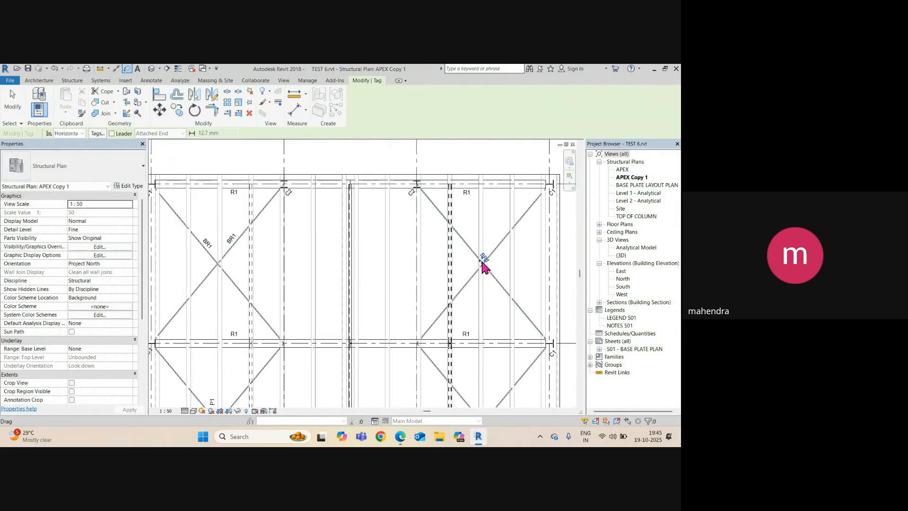
{"action": "scroll", "coordinate": [481, 261], "scroll_direction": "up", "scroll_amount": 2}
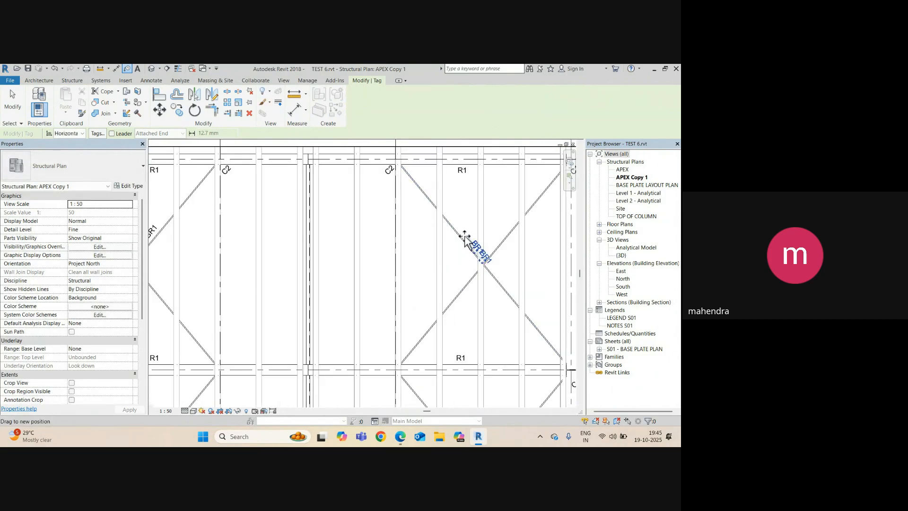
{"action": "left_click", "coordinate": [514, 239]}
{"action": "left_click_drag", "start_coordinate": [506, 232], "coordinate": [513, 230]}
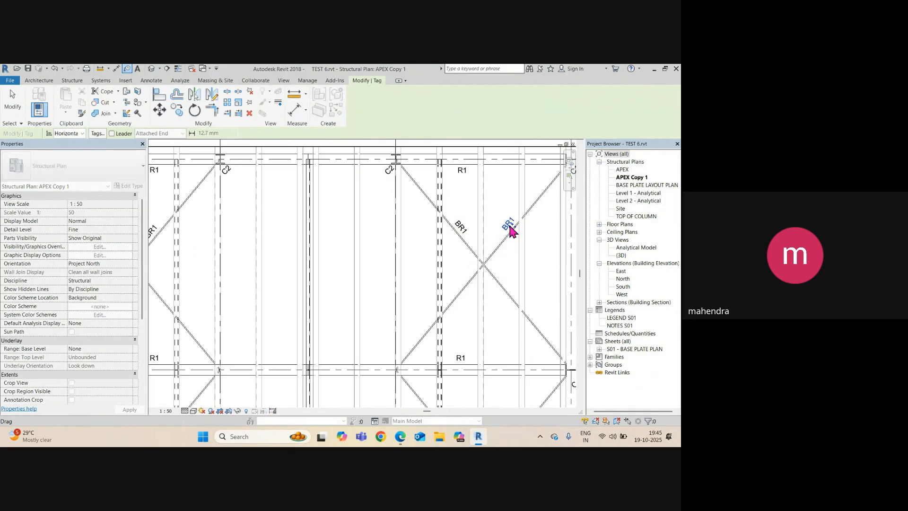
Tag both diagonal braces between grids A and B in the 3-2 bay with BR1, moving the tags clear of the crossing and P1 tags
{"action": "scroll", "coordinate": [473, 230], "scroll_direction": "down", "scroll_amount": 3}
{"action": "middle_click_drag", "start_coordinate": [361, 287], "coordinate": [337, 236]}
{"action": "scroll", "coordinate": [336, 236], "scroll_direction": "up", "scroll_amount": 2}
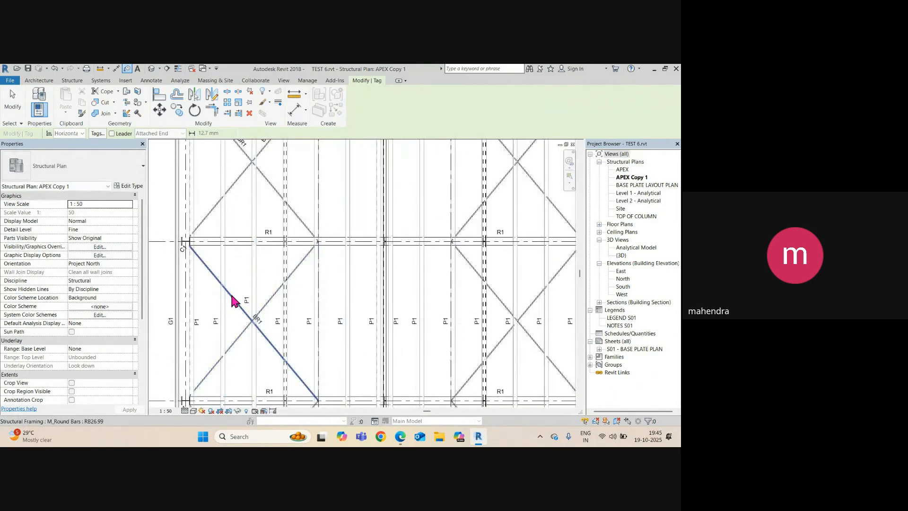
{"action": "left_click", "coordinate": [232, 296]}
{"action": "middle_click_drag", "start_coordinate": [262, 326], "coordinate": [363, 233]}
{"action": "scroll", "coordinate": [355, 230], "scroll_direction": "up", "scroll_amount": 1}
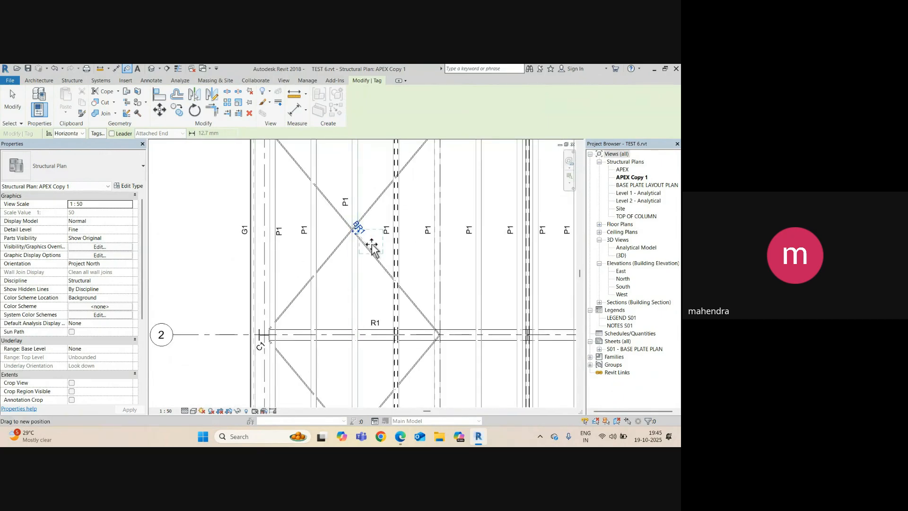
{"action": "left_click_drag", "start_coordinate": [372, 247], "coordinate": [325, 188]}
{"action": "middle_click_drag", "start_coordinate": [370, 194], "coordinate": [364, 256]}
{"action": "left_click", "coordinate": [368, 270]}
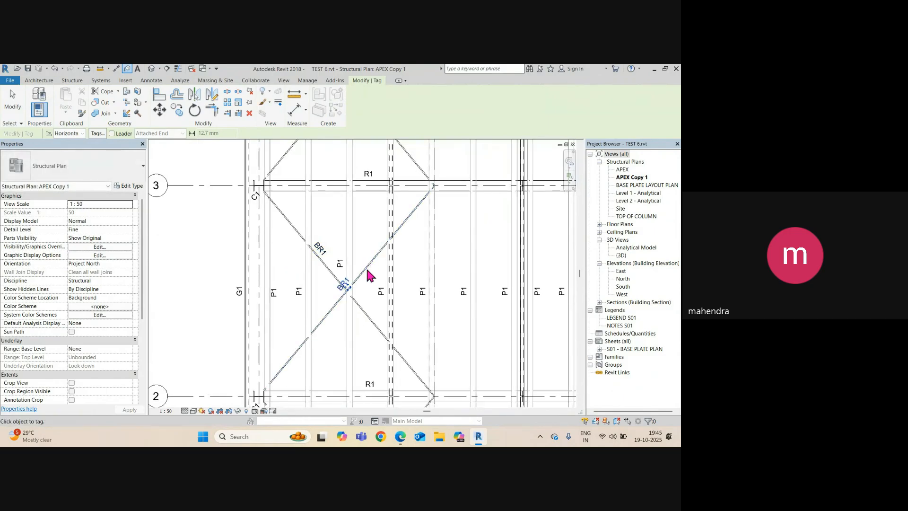
{"action": "left_click_drag", "start_coordinate": [378, 253], "coordinate": [376, 253]}
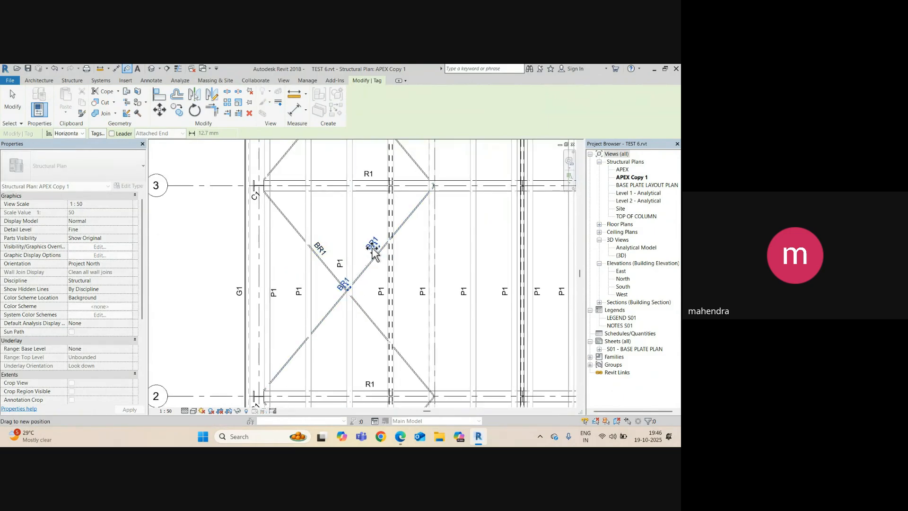
{"action": "scroll", "coordinate": [372, 253], "scroll_direction": "up", "scroll_amount": 5}
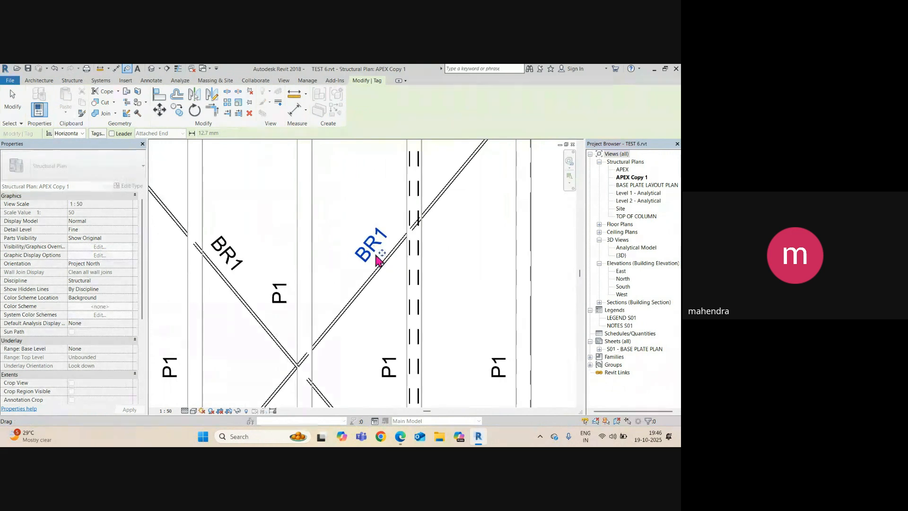
Tag both diagonal braces between grids C and D in the 3-2 bay with BR1, moving the tags above the crossing
{"action": "scroll", "coordinate": [377, 260], "scroll_direction": "down", "scroll_amount": 5}
{"action": "scroll", "coordinate": [417, 249], "scroll_direction": "up", "scroll_amount": 3}
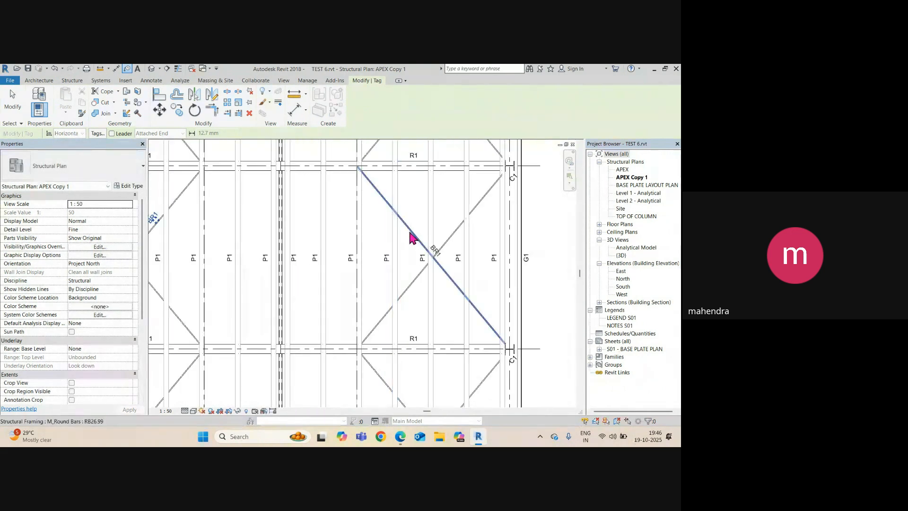
{"action": "left_click", "coordinate": [416, 238]}
{"action": "left_click_drag", "start_coordinate": [424, 245], "coordinate": [455, 225]}
{"action": "scroll", "coordinate": [410, 246], "scroll_direction": "down", "scroll_amount": 5}
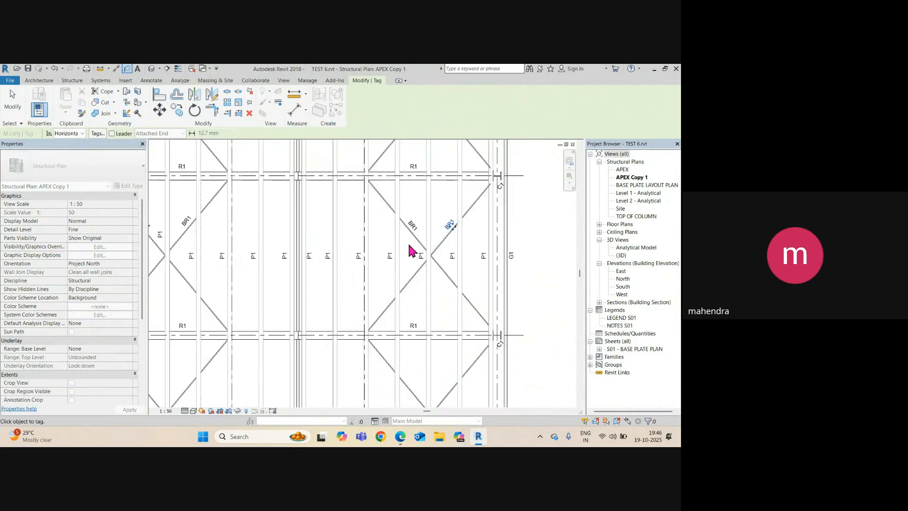
Tag both diagonal braces between grids A and B in the 2-1 bay with BR1, moving the tags below the crossing
{"action": "scroll", "coordinate": [283, 336], "scroll_direction": "up", "scroll_amount": 3}
{"action": "middle_click_drag", "start_coordinate": [292, 344], "coordinate": [341, 290]}
{"action": "left_click", "coordinate": [330, 276]}
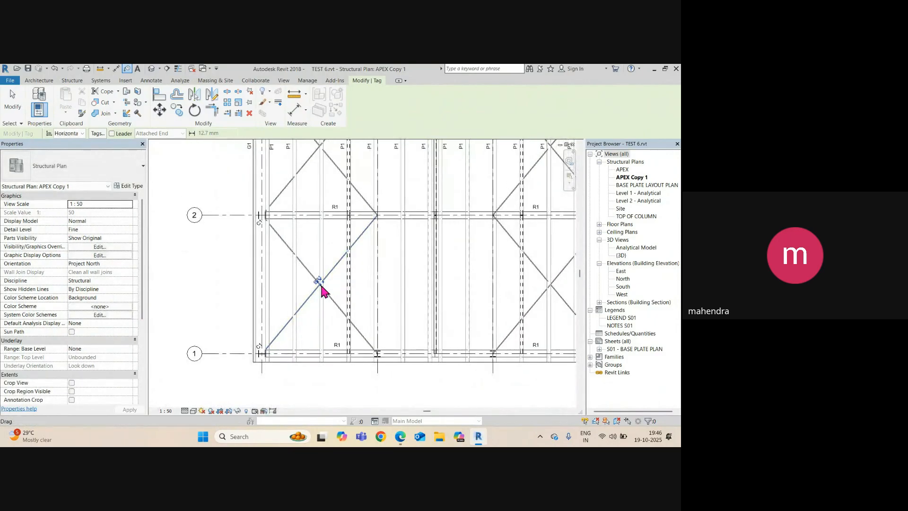
{"action": "left_click_drag", "start_coordinate": [321, 285], "coordinate": [340, 304]}
{"action": "left_click", "coordinate": [334, 303]}
{"action": "scroll", "coordinate": [331, 300], "scroll_direction": "up", "scroll_amount": 2}
{"action": "scroll", "coordinate": [303, 277], "scroll_direction": "down", "scroll_amount": 5}
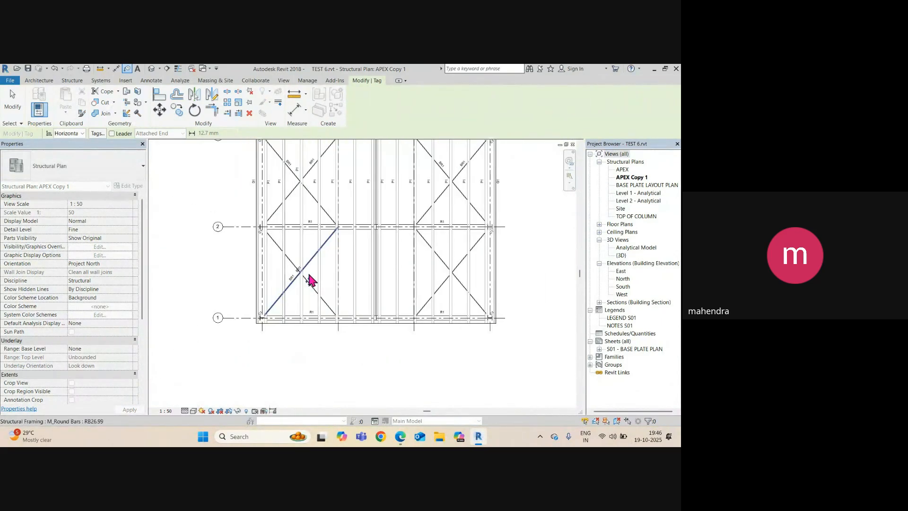
Tag both diagonal braces between grids C and D in the 2-1 bay with BR1, moving the tags below the crossing
{"action": "scroll", "coordinate": [457, 290], "scroll_direction": "up", "scroll_amount": 3}
{"action": "left_click", "coordinate": [434, 278]}
{"action": "scroll", "coordinate": [444, 268], "scroll_direction": "up", "scroll_amount": 1}
{"action": "left_click_drag", "start_coordinate": [445, 263], "coordinate": [469, 283]}
{"action": "scroll", "coordinate": [338, 299], "scroll_direction": "down", "scroll_amount": 3}
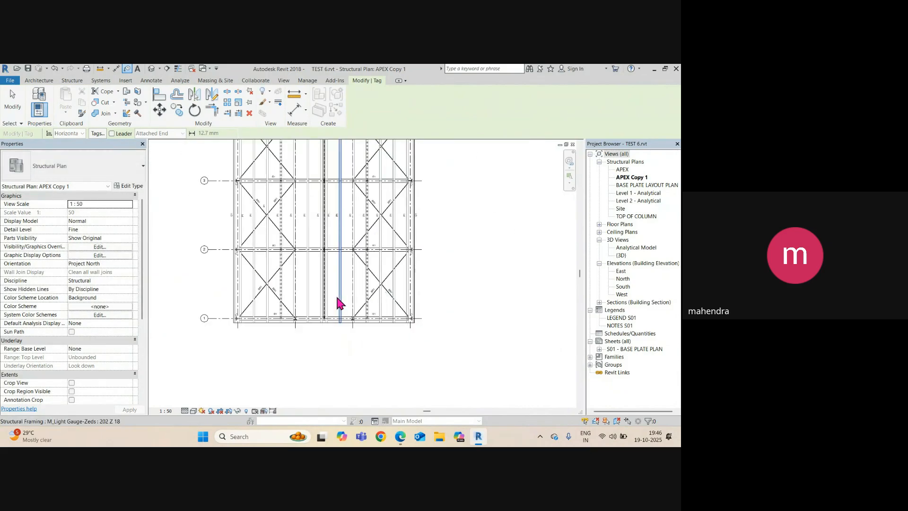
Examine the tags and members around the columns on grids A and D for anything missing from the plan
{"action": "key", "text": "Escape"}
{"action": "scroll", "coordinate": [280, 226], "scroll_direction": "up", "scroll_amount": 8}
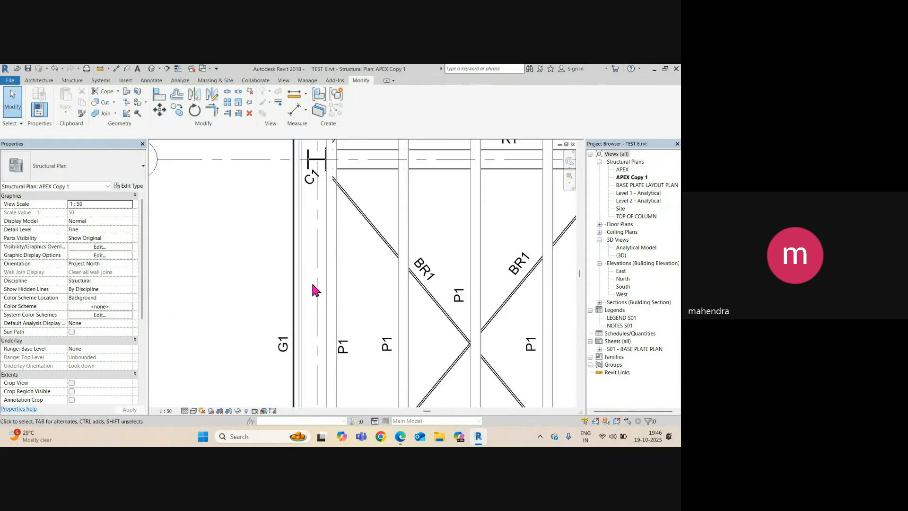
{"action": "scroll", "coordinate": [314, 217], "scroll_direction": "down", "scroll_amount": 4}
{"action": "scroll", "coordinate": [338, 299], "scroll_direction": "up", "scroll_amount": 6}
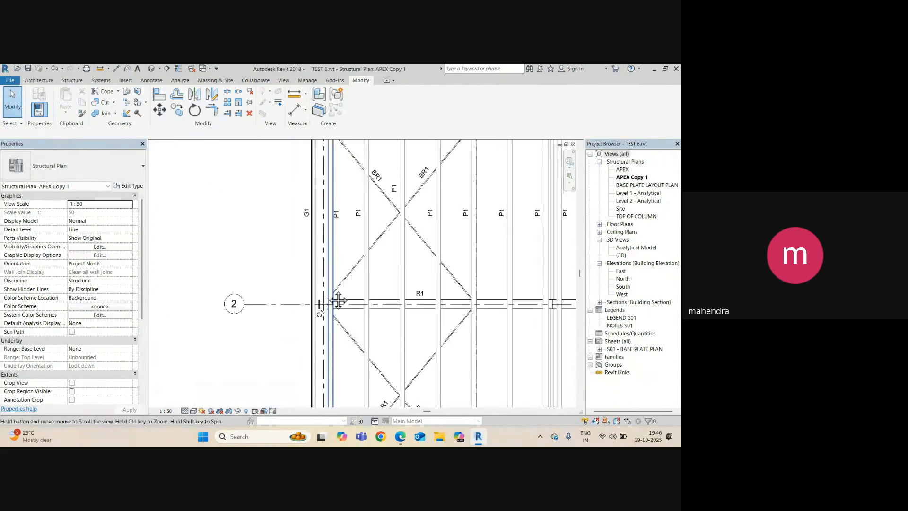
{"action": "scroll", "coordinate": [306, 260], "scroll_direction": "down", "scroll_amount": 5}
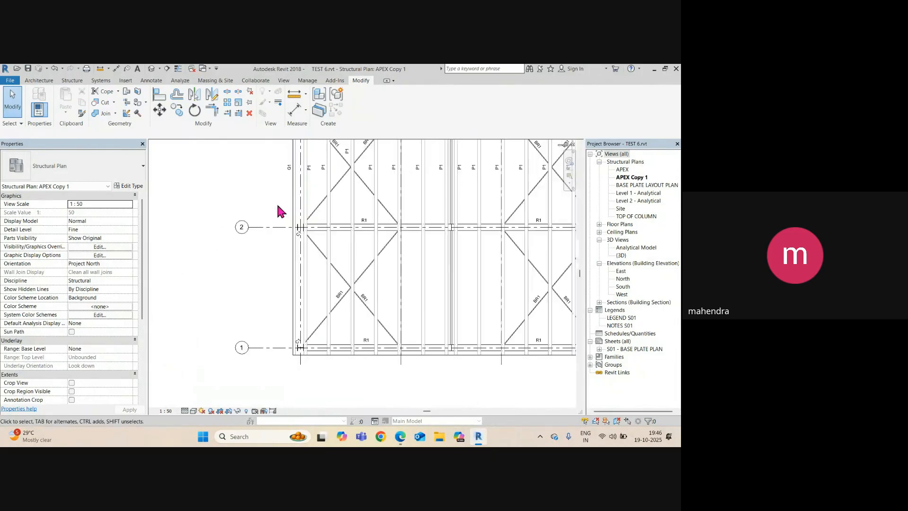
{"action": "scroll", "coordinate": [304, 337], "scroll_direction": "up", "scroll_amount": 8}
{"action": "scroll", "coordinate": [303, 357], "scroll_direction": "down", "scroll_amount": 9}
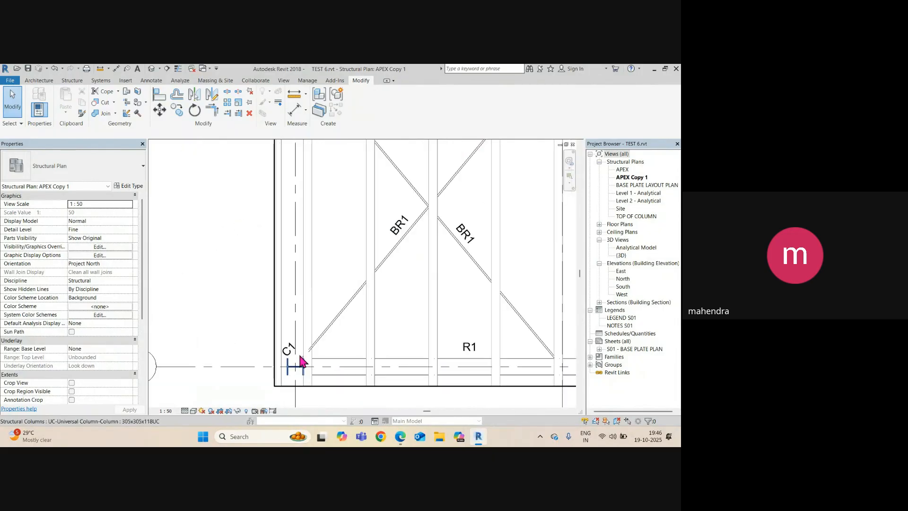
{"action": "middle_click_drag", "start_coordinate": [377, 363], "coordinate": [376, 361]}
{"action": "scroll", "coordinate": [377, 361], "scroll_direction": "up", "scroll_amount": 6}
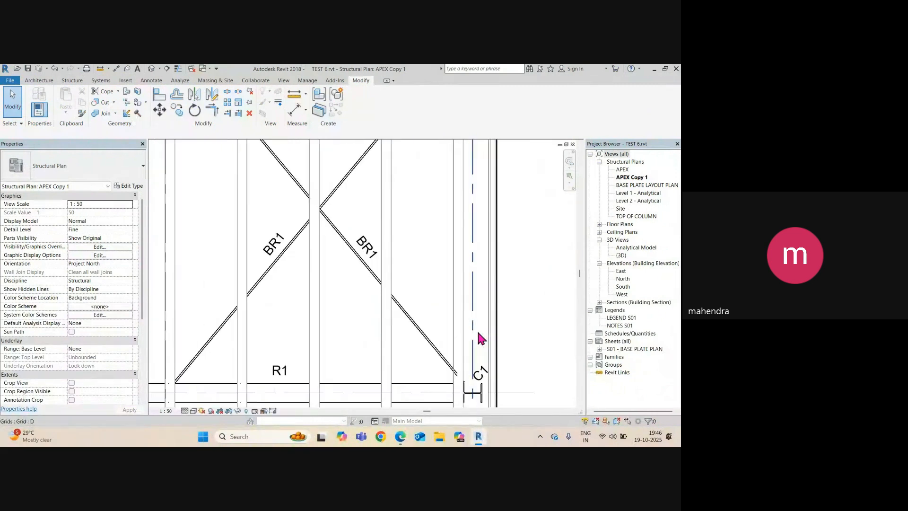
{"action": "scroll", "coordinate": [467, 349], "scroll_direction": "down", "scroll_amount": 3}
{"action": "scroll", "coordinate": [471, 187], "scroll_direction": "up", "scroll_amount": 3}
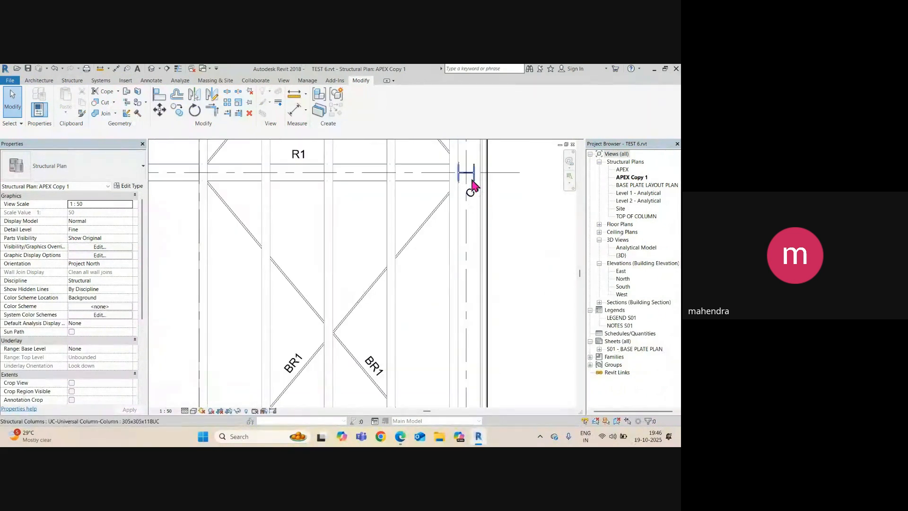
{"action": "middle_click_drag", "start_coordinate": [471, 186], "coordinate": [483, 290]}
Open the 3D view, enable its section box and lower the top face to cut away the roof
{"action": "left_click", "coordinate": [152, 69]}
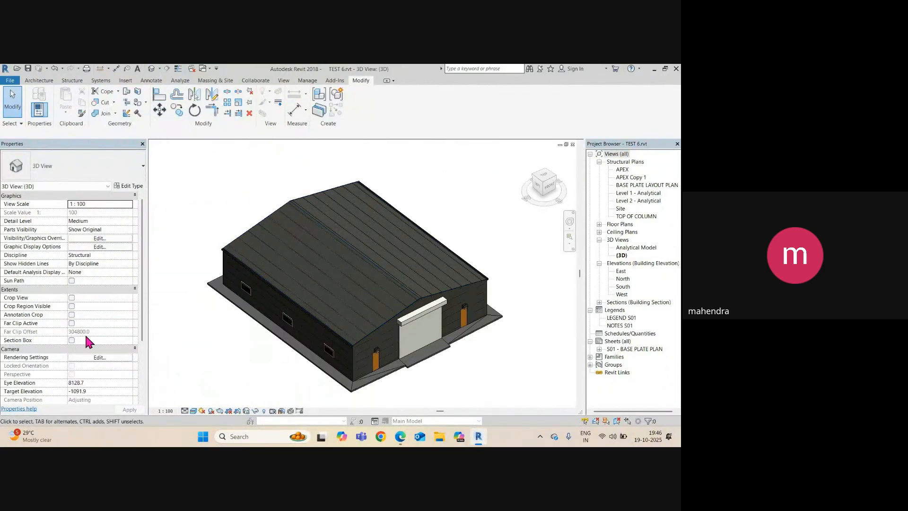
{"action": "left_click", "coordinate": [72, 340]}
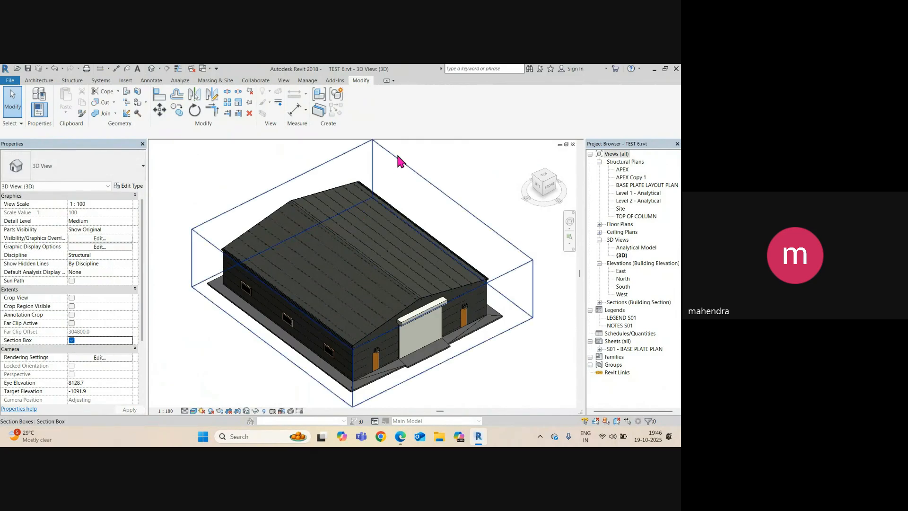
{"action": "left_click", "coordinate": [397, 158]}
{"action": "left_click_drag", "start_coordinate": [366, 246], "coordinate": [357, 285]}
{"action": "scroll", "coordinate": [283, 264], "scroll_direction": "up", "scroll_amount": 5}
{"action": "middle_click_drag", "start_coordinate": [283, 264], "coordinate": [255, 320], "text": "shift"}
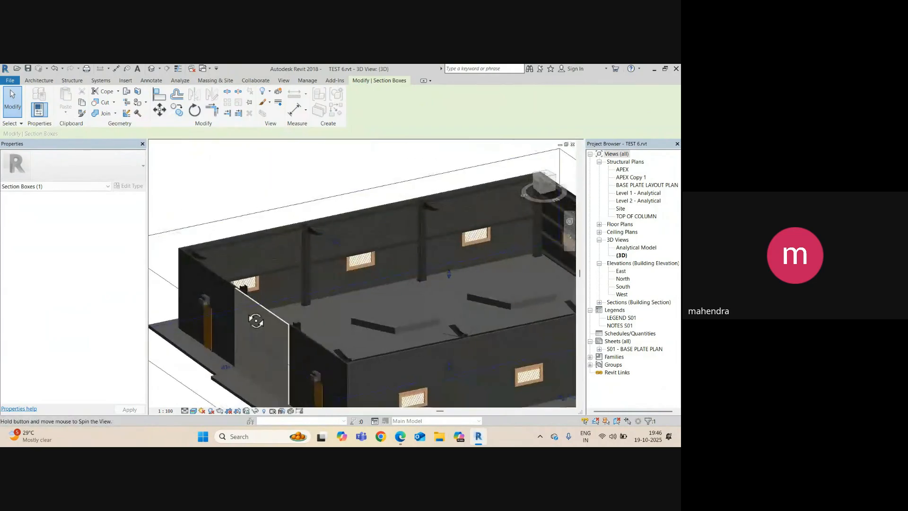
Inspect the 100x100SHS girder where it meets the top of the side-wall column
{"action": "scroll", "coordinate": [352, 236], "scroll_direction": "up", "scroll_amount": 3}
{"action": "scroll", "coordinate": [307, 208], "scroll_direction": "up", "scroll_amount": 3}
{"action": "middle_click_drag", "start_coordinate": [307, 207], "coordinate": [394, 224]}
{"action": "scroll", "coordinate": [297, 227], "scroll_direction": "up", "scroll_amount": 3}
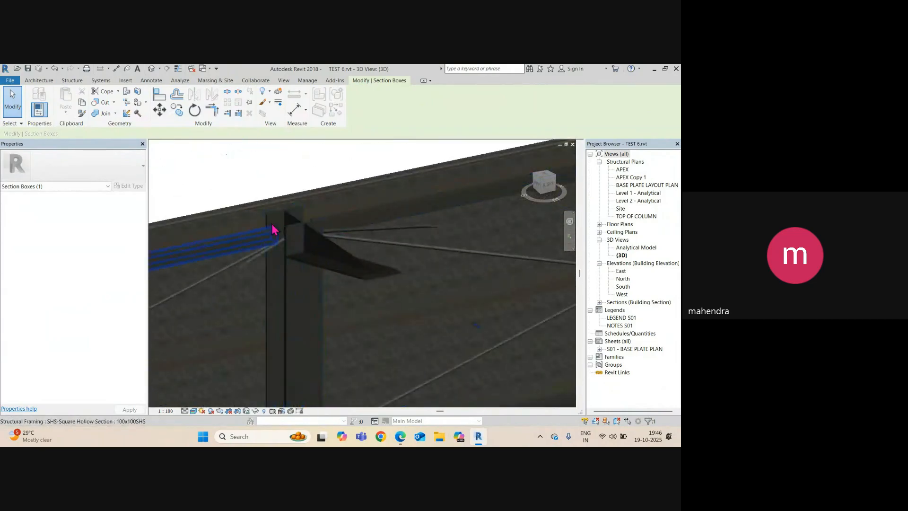
{"action": "left_click", "coordinate": [269, 243]}
{"action": "scroll", "coordinate": [271, 256], "scroll_direction": "down", "scroll_amount": 3}
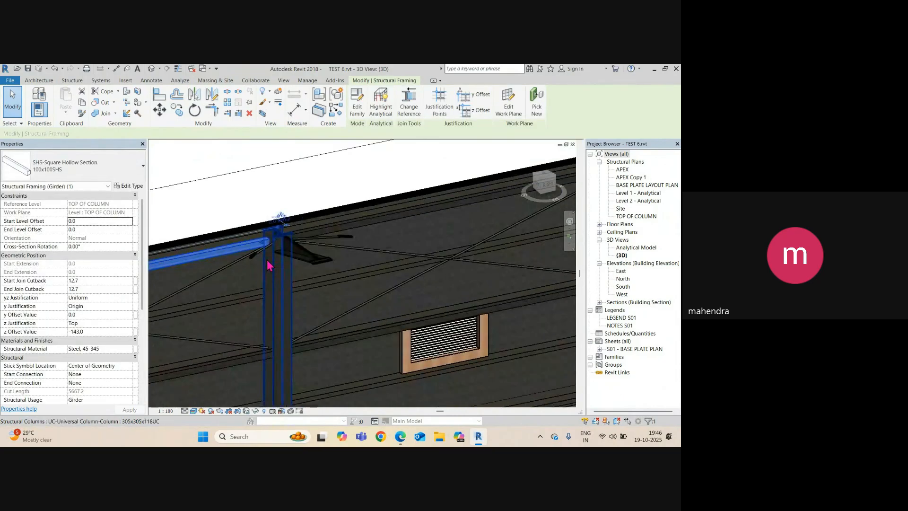
{"action": "key", "text": "Escape"}
Return to the APEX Copy 1 plan and set its view range bottom and view depth offsets to -2000
{"action": "key", "text": "ctrl+Tab"}
{"action": "scroll", "coordinate": [385, 277], "scroll_direction": "down", "scroll_amount": 1}
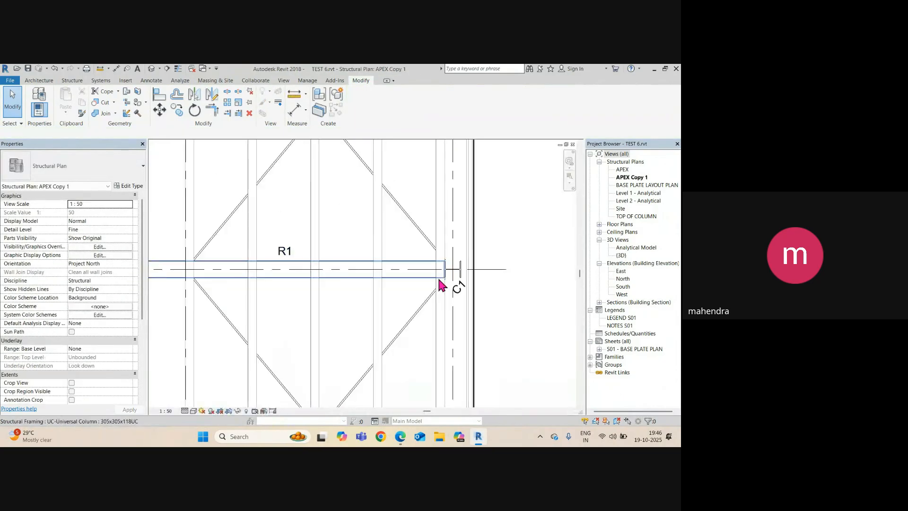
{"action": "scroll", "coordinate": [455, 277], "scroll_direction": "up", "scroll_amount": 3}
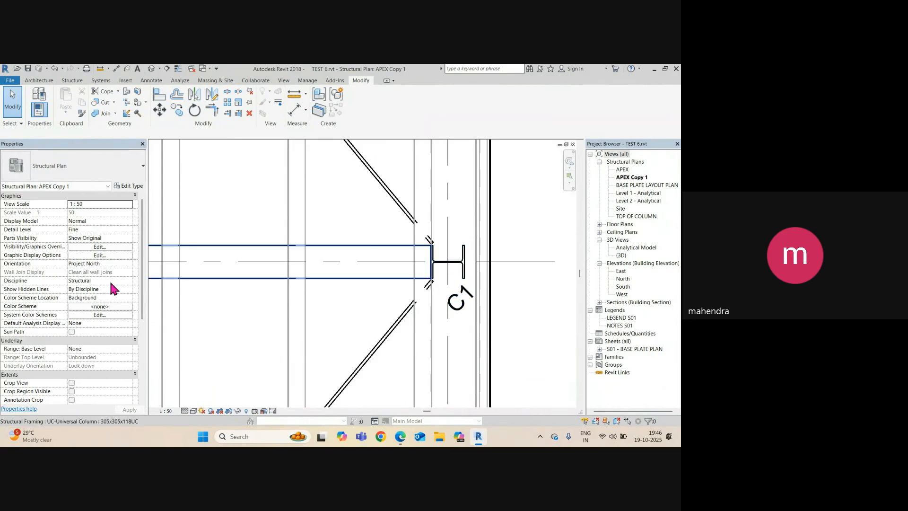
{"action": "scroll", "coordinate": [90, 316], "scroll_direction": "down", "scroll_amount": 2}
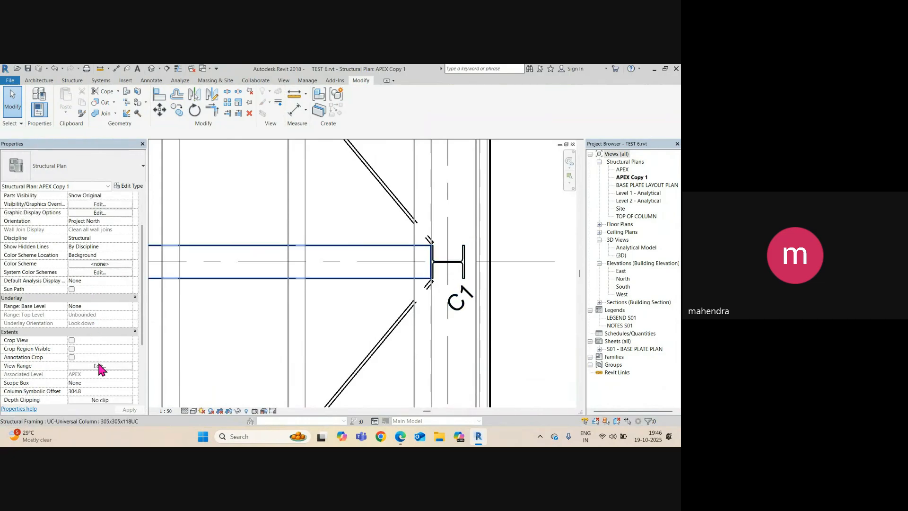
{"action": "scroll", "coordinate": [100, 368], "scroll_direction": "down", "scroll_amount": 2}
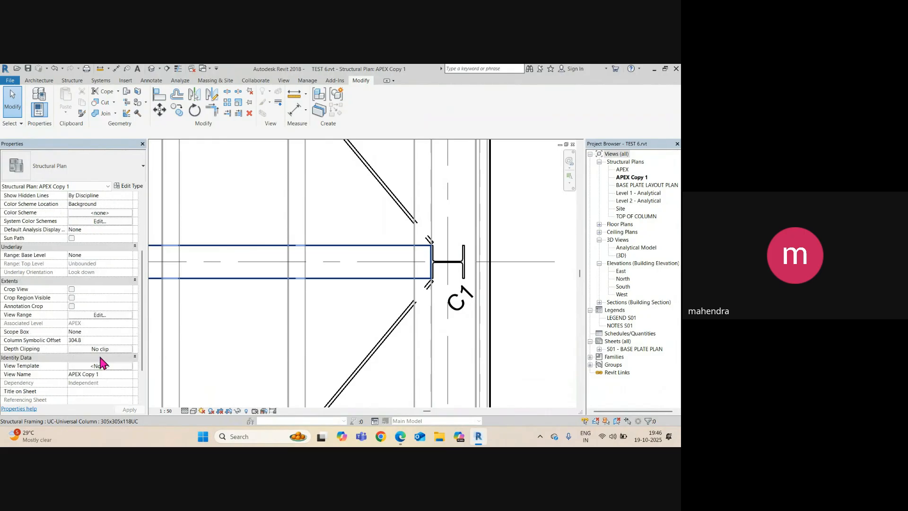
{"action": "left_click", "coordinate": [97, 315]}
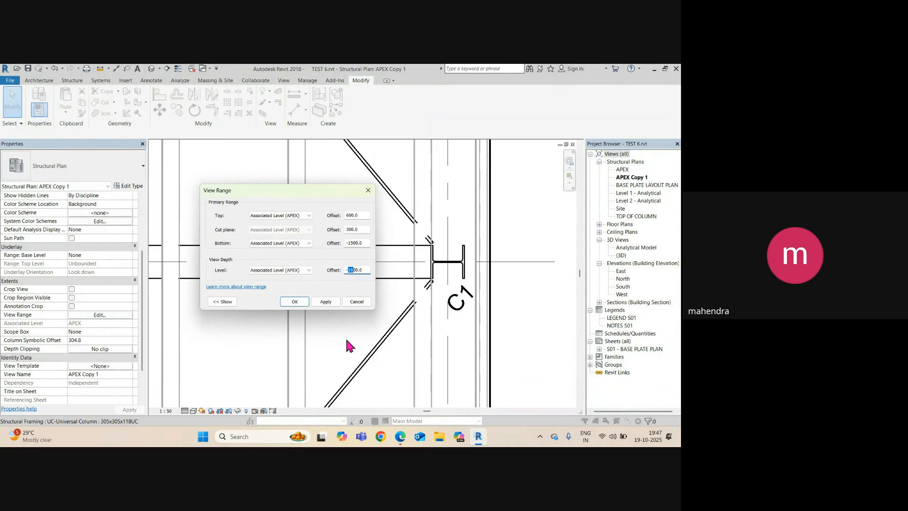
{"action": "type", "text": "20"}
{"action": "left_click", "coordinate": [323, 303]}
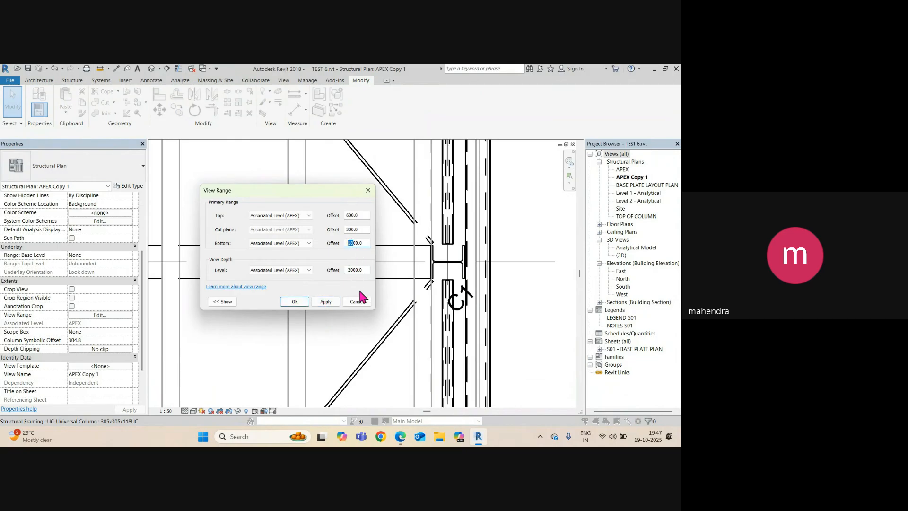
{"action": "type", "text": "20"}
{"action": "left_click", "coordinate": [324, 302]}
{"action": "left_click", "coordinate": [295, 301]}
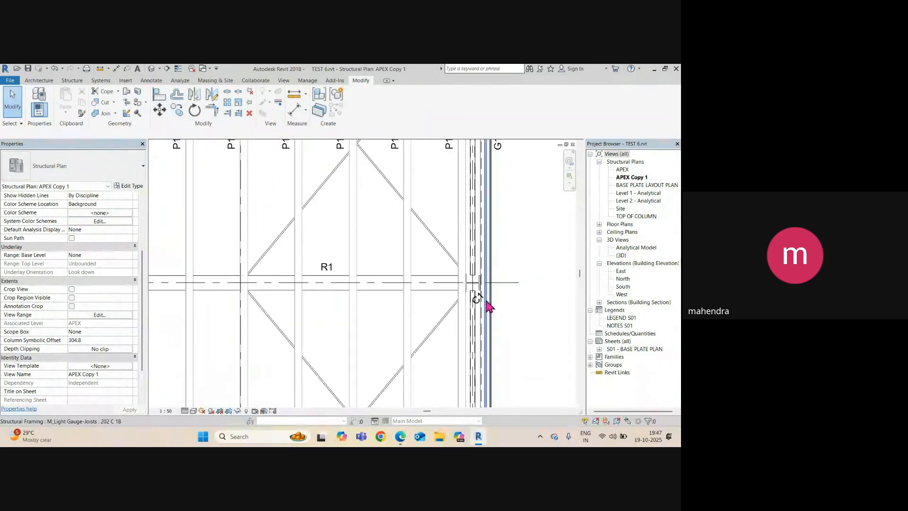
Move the C1 tag at grid intersection D/2 to the inner side of the column, clear of the edge framing
{"action": "scroll", "coordinate": [487, 308], "scroll_direction": "up", "scroll_amount": 3}
{"action": "left_click", "coordinate": [468, 295]}
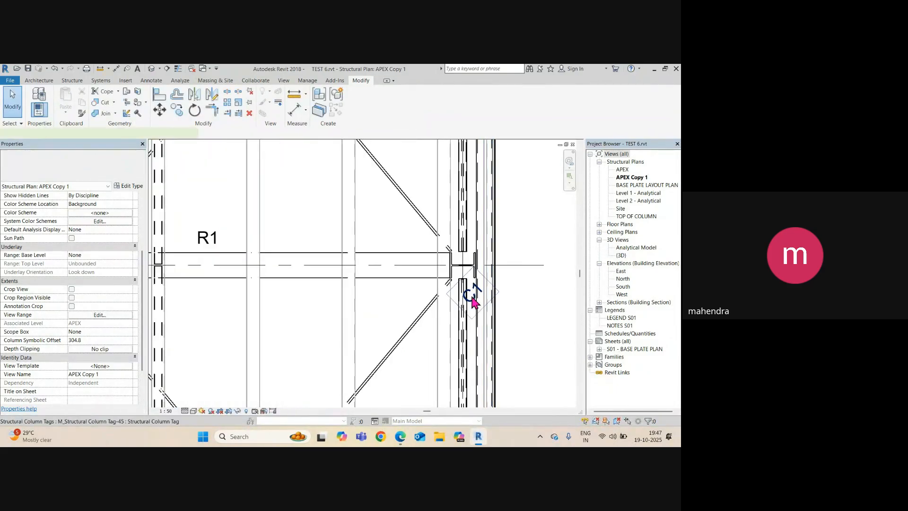
{"action": "left_click", "coordinate": [470, 293]}
{"action": "left_click", "coordinate": [516, 302]}
{"action": "scroll", "coordinate": [479, 297], "scroll_direction": "up", "scroll_amount": 2}
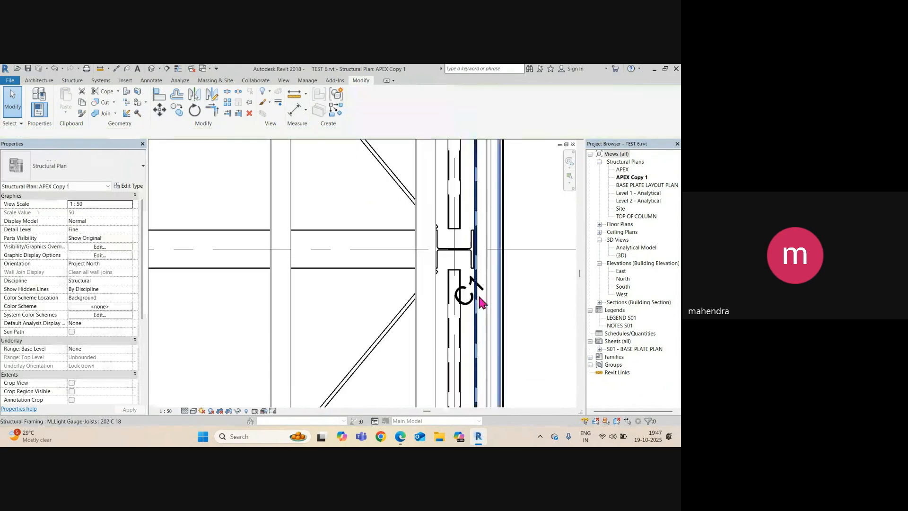
{"action": "left_click", "coordinate": [468, 303]}
{"action": "left_click_drag", "start_coordinate": [466, 332], "coordinate": [384, 250]}
Move the C1 tags at grid intersection D/3 and the upper grid D corner inward, clear of the edge framing
{"action": "scroll", "coordinate": [404, 263], "scroll_direction": "down", "scroll_amount": 8}
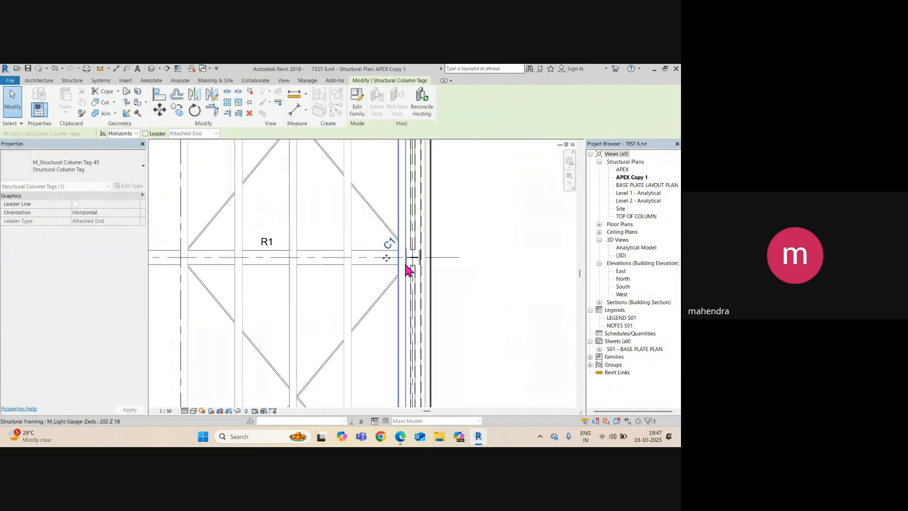
{"action": "middle_click_drag", "start_coordinate": [409, 251], "coordinate": [410, 328]}
{"action": "scroll", "coordinate": [409, 205], "scroll_direction": "up", "scroll_amount": 6}
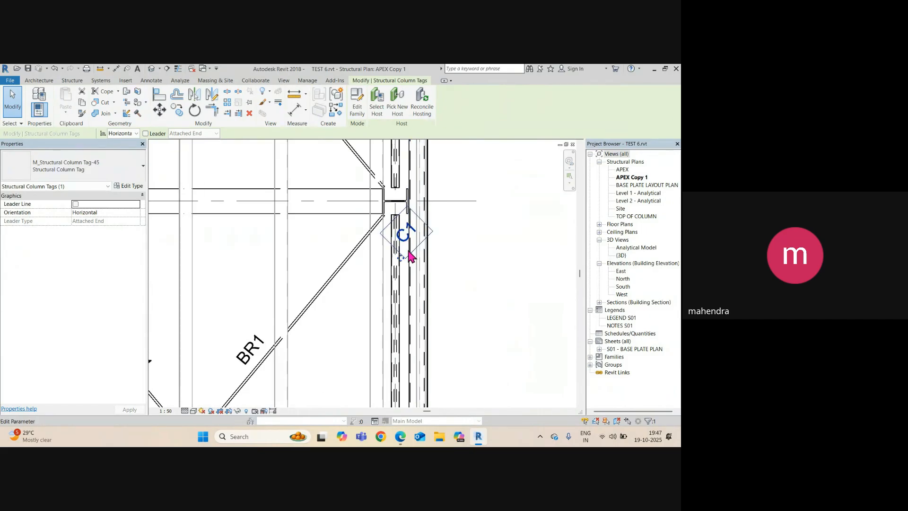
{"action": "left_click_drag", "start_coordinate": [361, 245], "coordinate": [347, 254]}
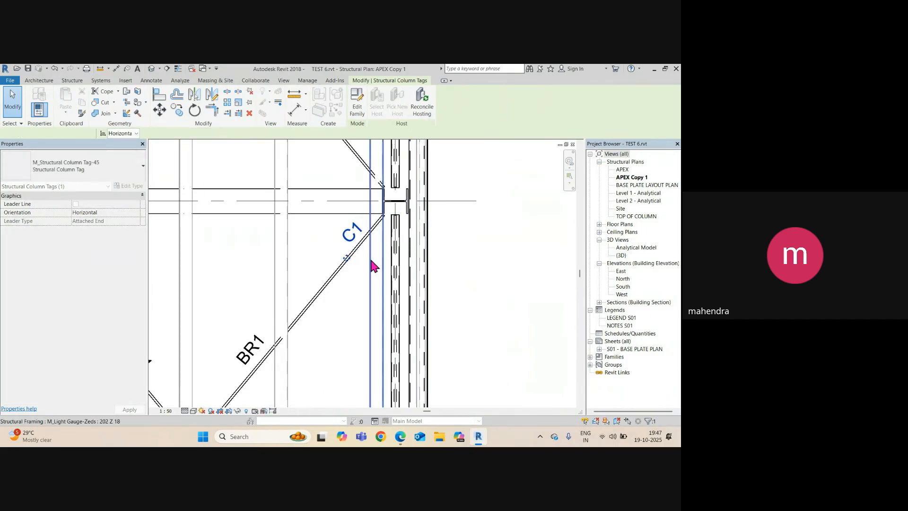
{"action": "scroll", "coordinate": [391, 257], "scroll_direction": "down", "scroll_amount": 4}
{"action": "middle_click_drag", "start_coordinate": [393, 256], "coordinate": [388, 322]}
{"action": "scroll", "coordinate": [385, 256], "scroll_direction": "up", "scroll_amount": 4}
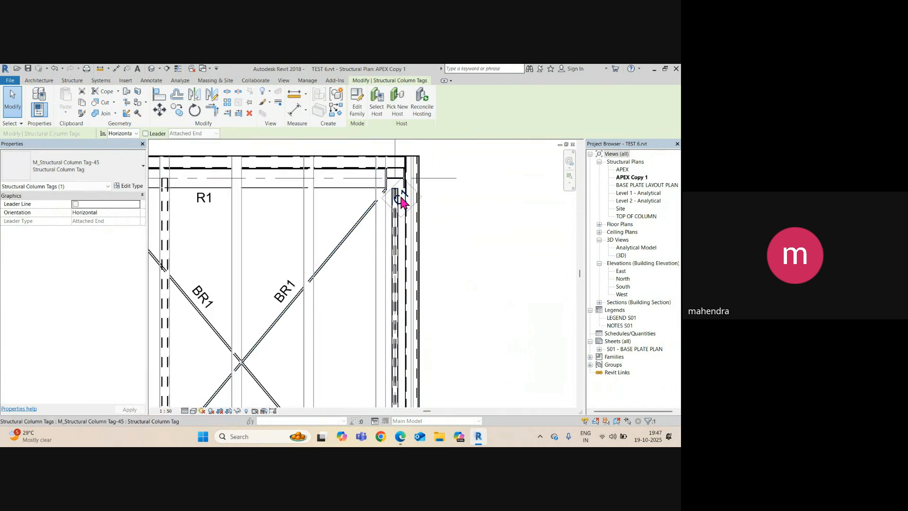
{"action": "left_click_drag", "start_coordinate": [401, 201], "coordinate": [360, 212]}
Move the C1 tag at grid intersection D/1 to the inner side of the column, clear of the edge framing
{"action": "scroll", "coordinate": [419, 252], "scroll_direction": "down", "scroll_amount": 5}
{"action": "middle_click_drag", "start_coordinate": [420, 279], "coordinate": [426, 191]}
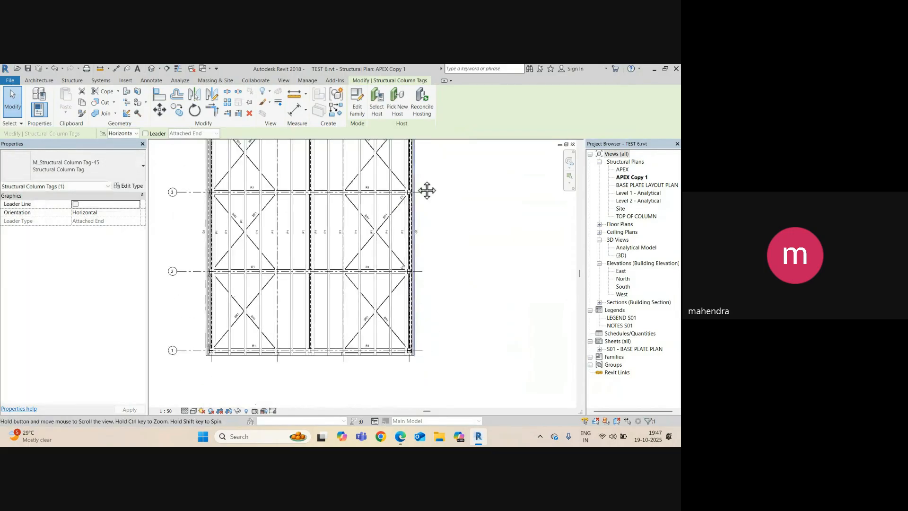
{"action": "scroll", "coordinate": [413, 331], "scroll_direction": "up", "scroll_amount": 3}
{"action": "scroll", "coordinate": [414, 368], "scroll_direction": "up", "scroll_amount": 4}
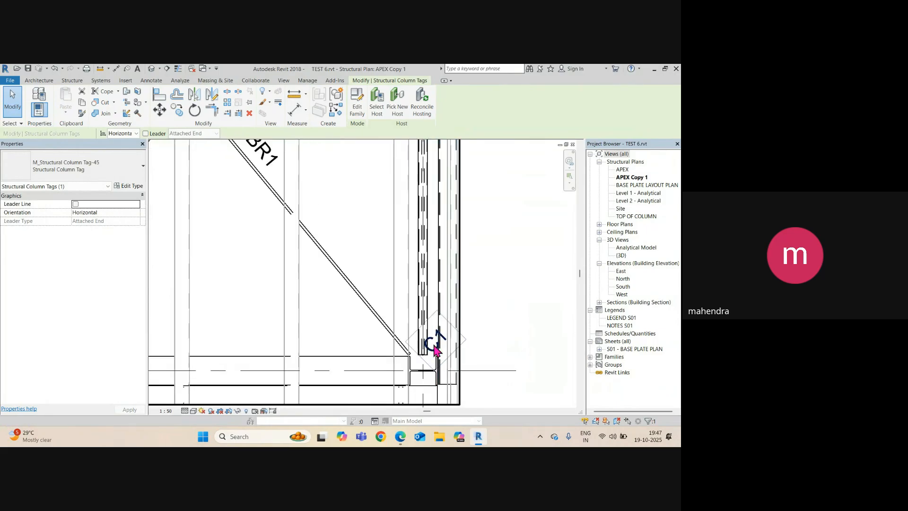
{"action": "left_click_drag", "start_coordinate": [423, 368], "coordinate": [364, 367]}
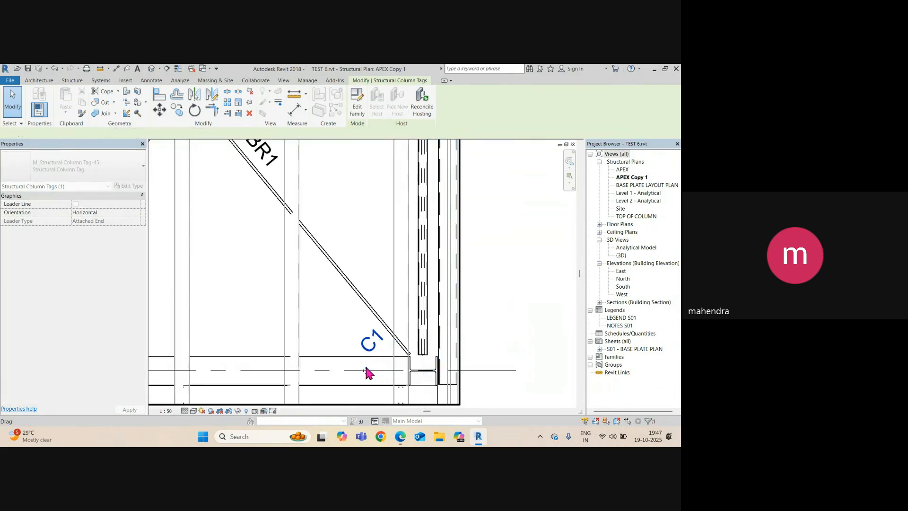
{"action": "scroll", "coordinate": [384, 354], "scroll_direction": "down", "scroll_amount": 4}
{"action": "scroll", "coordinate": [406, 354], "scroll_direction": "up", "scroll_amount": 3}
{"action": "key", "text": "Escape"}
{"action": "scroll", "coordinate": [383, 345], "scroll_direction": "down", "scroll_amount": 3}
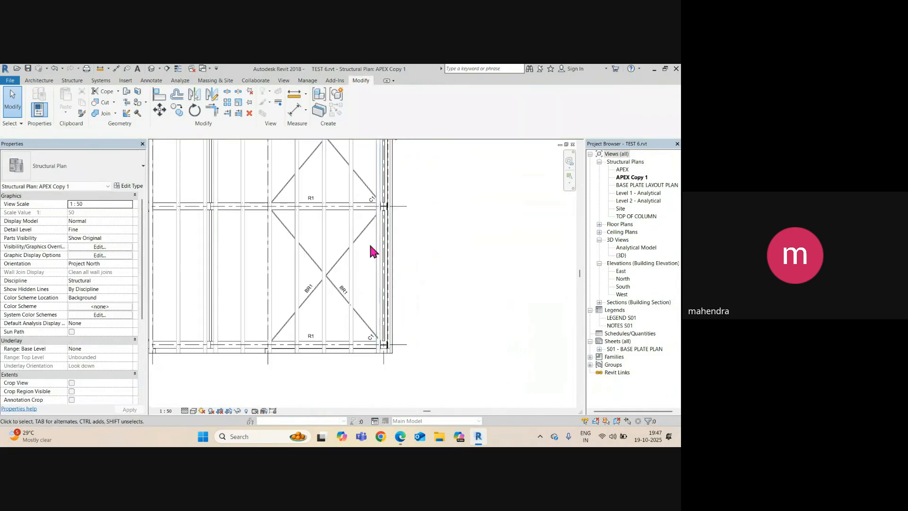
Move the C1 tag at grid intersection A/2 to the inner side of the column, clear of the SHS girder
{"action": "scroll", "coordinate": [415, 290], "scroll_direction": "down", "scroll_amount": 3}
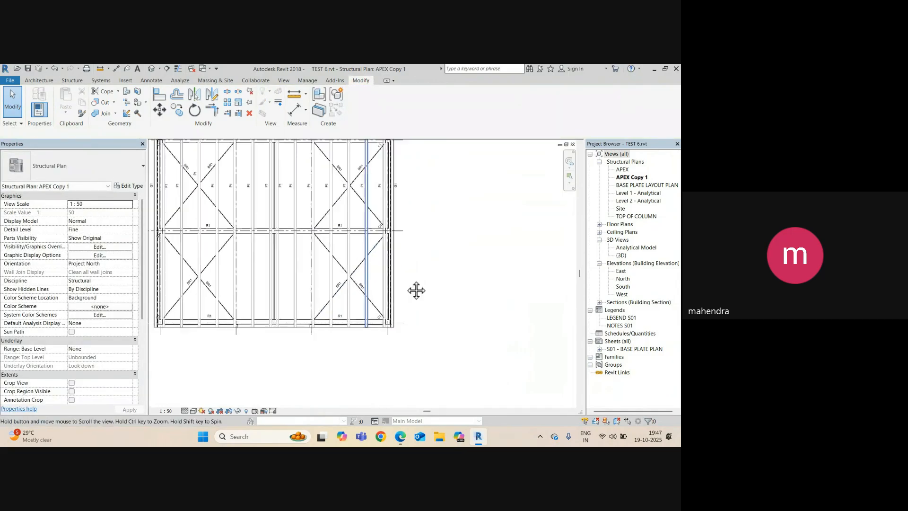
{"action": "scroll", "coordinate": [304, 290], "scroll_direction": "up", "scroll_amount": 5}
{"action": "scroll", "coordinate": [261, 308], "scroll_direction": "up", "scroll_amount": 2}
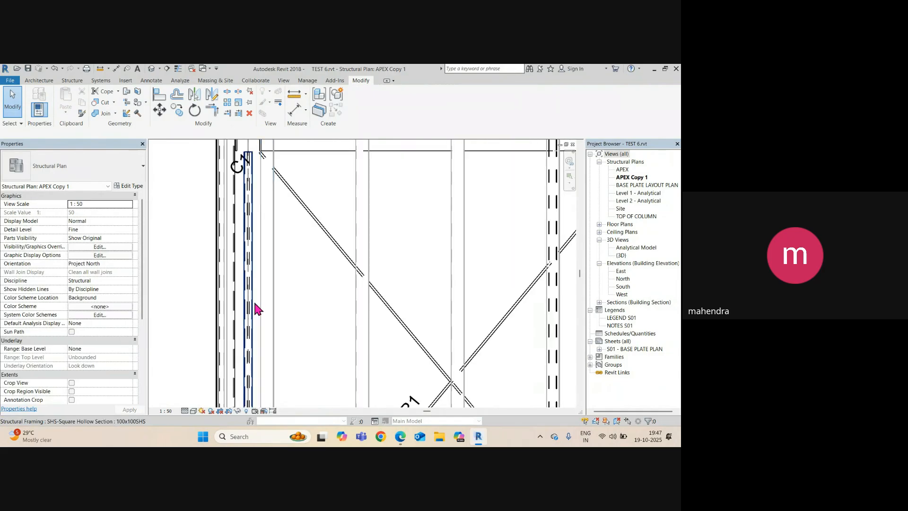
{"action": "left_click", "coordinate": [255, 308]}
{"action": "scroll", "coordinate": [294, 238], "scroll_direction": "down", "scroll_amount": 2}
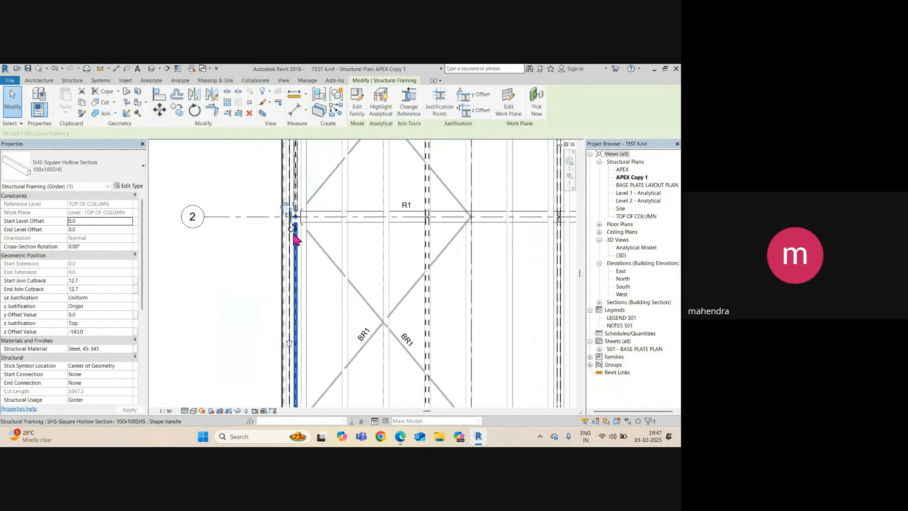
{"action": "key", "text": "Escape"}
{"action": "scroll", "coordinate": [294, 239], "scroll_direction": "up", "scroll_amount": 4}
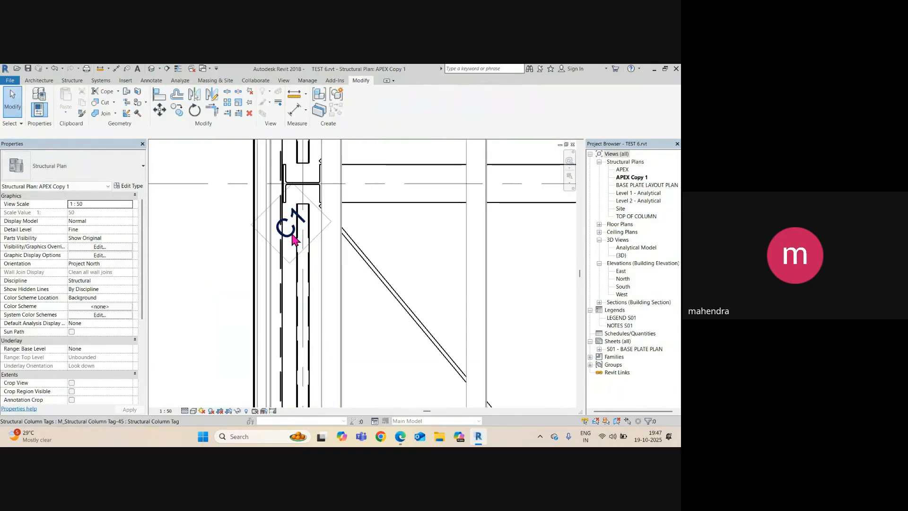
{"action": "left_click", "coordinate": [292, 239]}
{"action": "left_click_drag", "start_coordinate": [286, 266], "coordinate": [360, 320]}
{"action": "scroll", "coordinate": [352, 293], "scroll_direction": "down", "scroll_amount": 1}
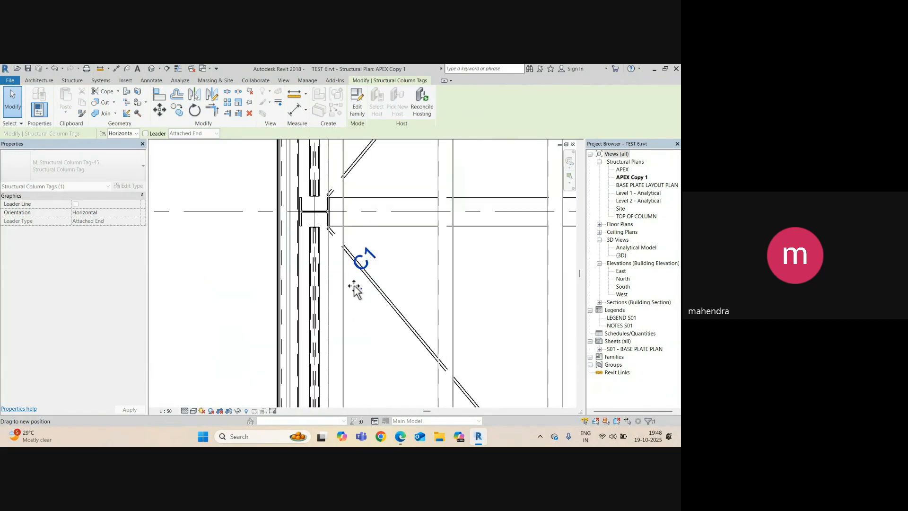
Move the C1 tags at grid intersections A/3 and A/4 to the inner side of their columns, clear of the edge framing
{"action": "scroll", "coordinate": [334, 223], "scroll_direction": "down", "scroll_amount": 3}
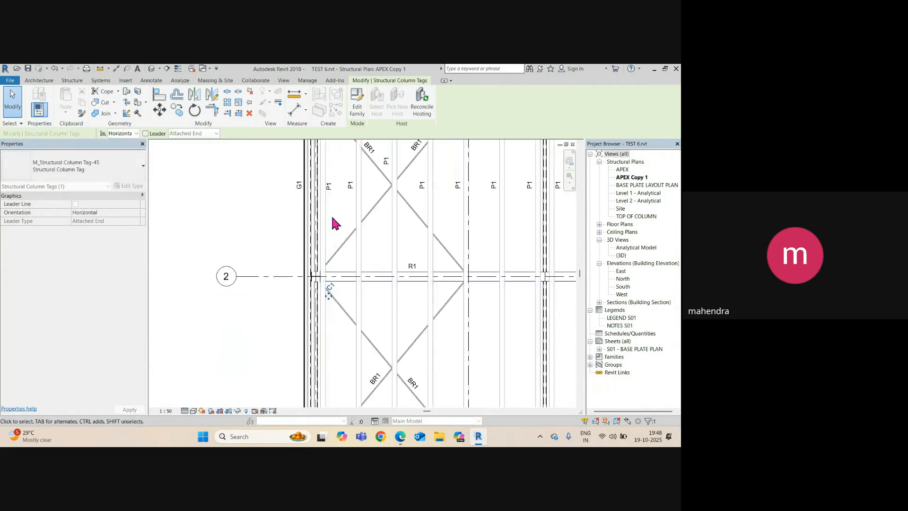
{"action": "scroll", "coordinate": [326, 284], "scroll_direction": "up", "scroll_amount": 5}
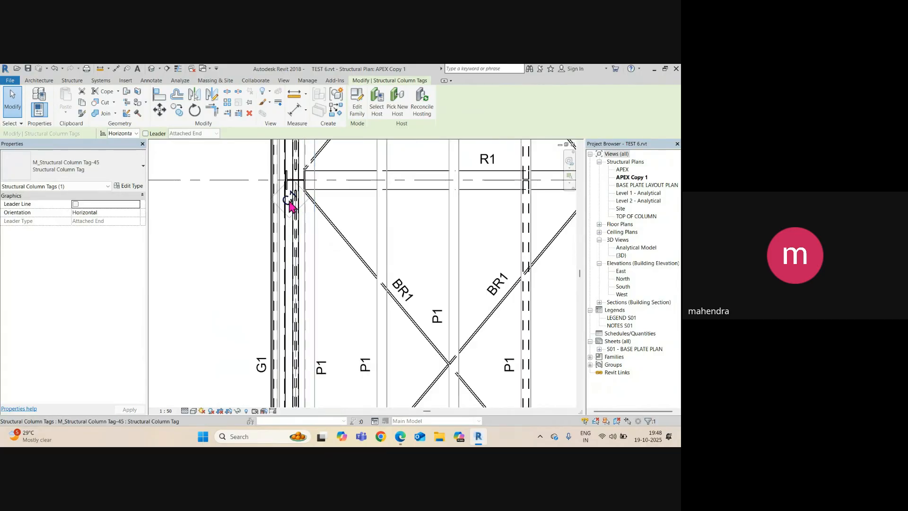
{"action": "left_click_drag", "start_coordinate": [291, 219], "coordinate": [323, 218]}
{"action": "scroll", "coordinate": [325, 258], "scroll_direction": "down", "scroll_amount": 3}
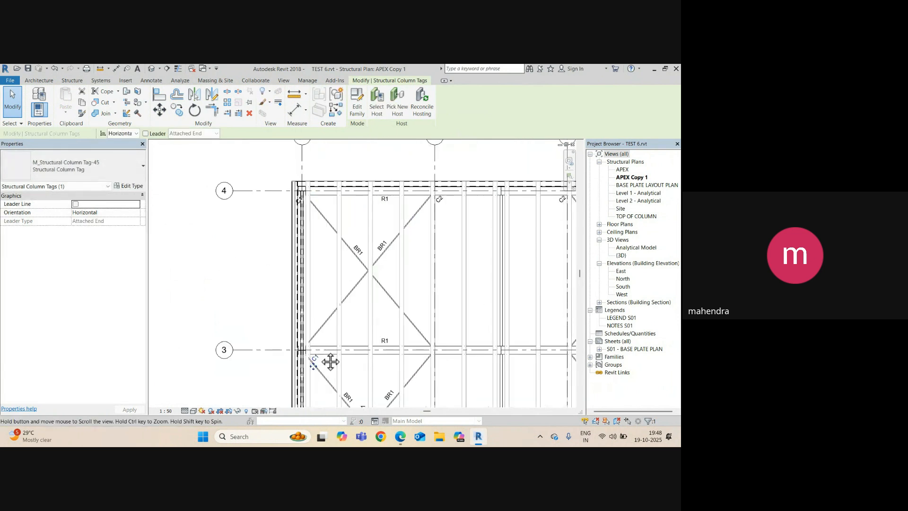
{"action": "scroll", "coordinate": [296, 172], "scroll_direction": "up", "scroll_amount": 5}
{"action": "left_click_drag", "start_coordinate": [297, 172], "coordinate": [333, 180]}
{"action": "scroll", "coordinate": [323, 235], "scroll_direction": "down", "scroll_amount": 5}
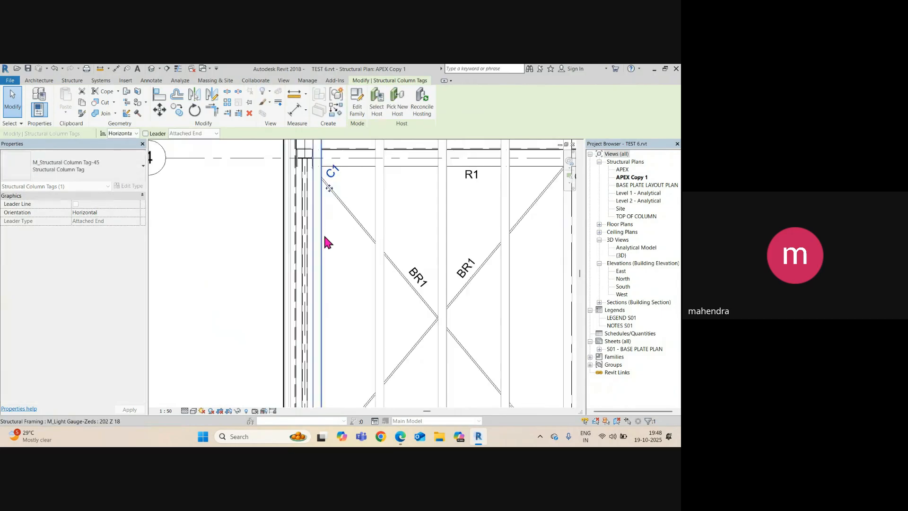
Check the Type Mark in the type properties of the 100x100SHS girder along grid A between grids 3 and 4
{"action": "scroll", "coordinate": [305, 251], "scroll_direction": "up", "scroll_amount": 5}
{"action": "key", "text": "Escape"}
{"action": "left_click", "coordinate": [324, 256]}
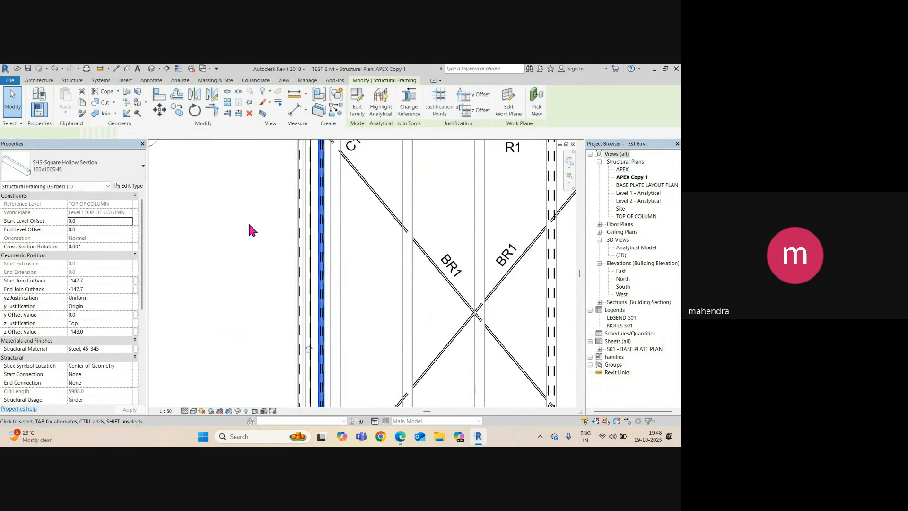
{"action": "left_click", "coordinate": [129, 185]}
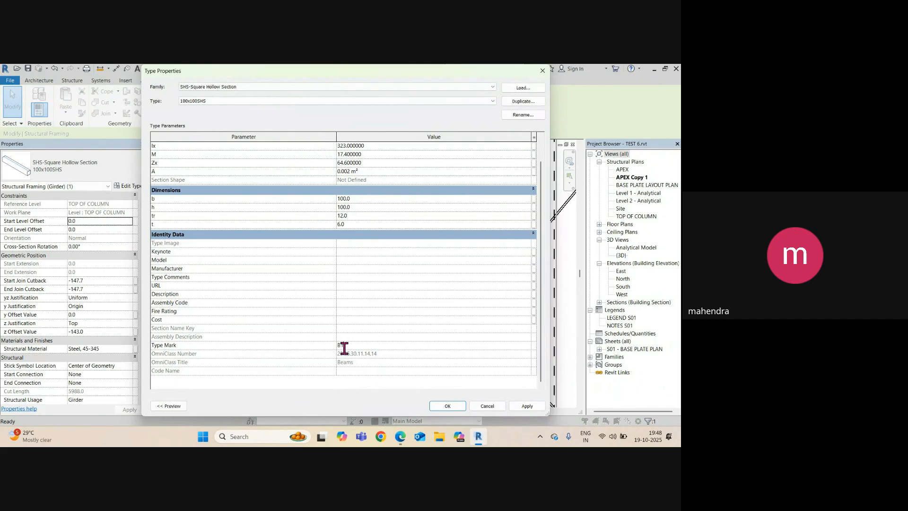
{"action": "left_click", "coordinate": [442, 405]}
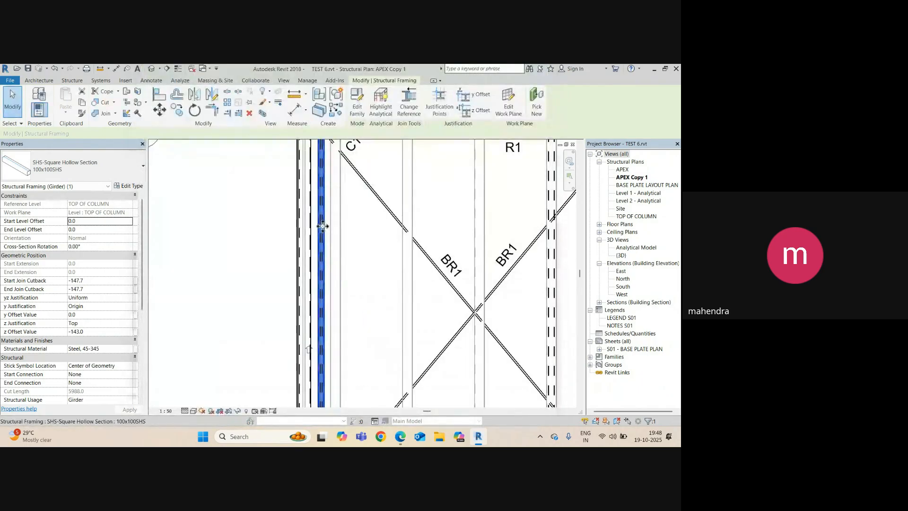
{"action": "left_click", "coordinate": [362, 246]}
Tag the 100x100SHS girder on grid A between grids 3 and 4 and place its B1 tag inside the edge framing
{"action": "scroll", "coordinate": [364, 251], "scroll_direction": "down", "scroll_amount": 2}
{"action": "scroll", "coordinate": [328, 287], "scroll_direction": "up", "scroll_amount": 3}
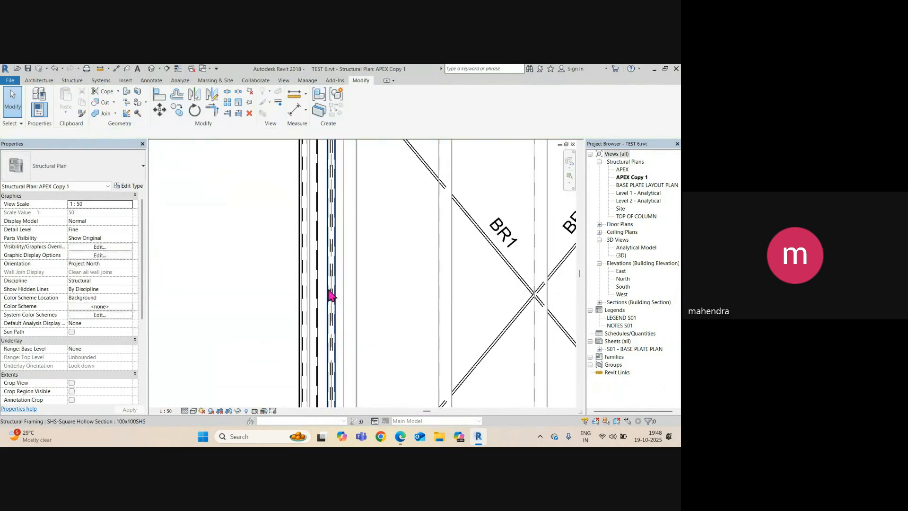
{"action": "key", "text": "g"}
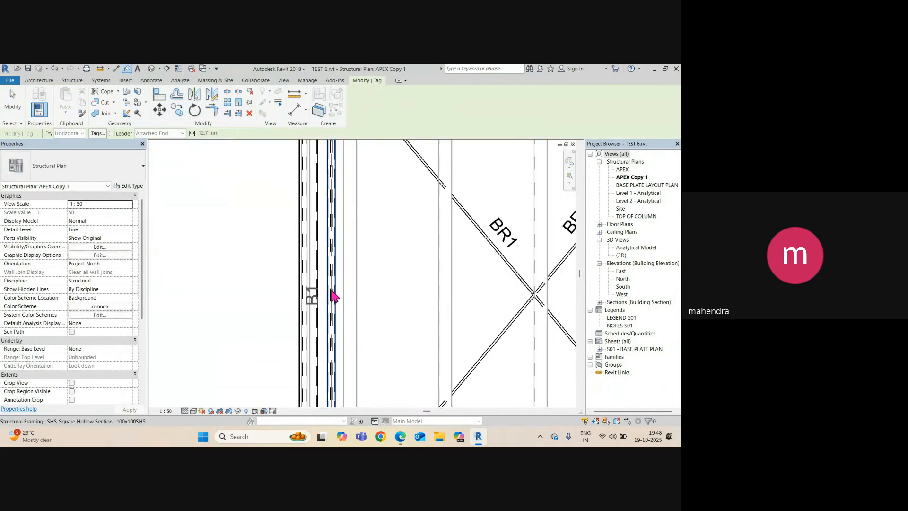
{"action": "left_click", "coordinate": [331, 291]}
{"action": "left_click_drag", "start_coordinate": [366, 300], "coordinate": [379, 301]}
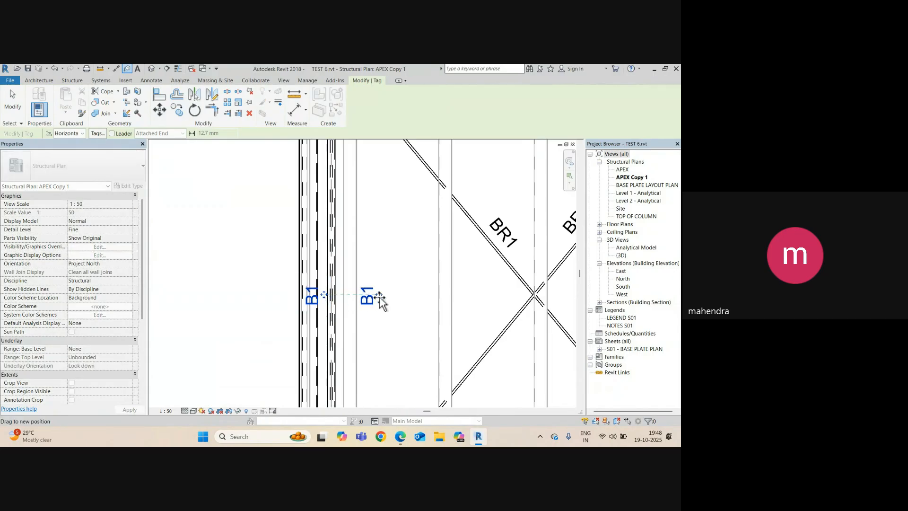
{"action": "scroll", "coordinate": [388, 305], "scroll_direction": "down", "scroll_amount": 2}
{"action": "middle_click_drag", "start_coordinate": [392, 319], "coordinate": [397, 292]}
{"action": "scroll", "coordinate": [391, 285], "scroll_direction": "up", "scroll_amount": 2}
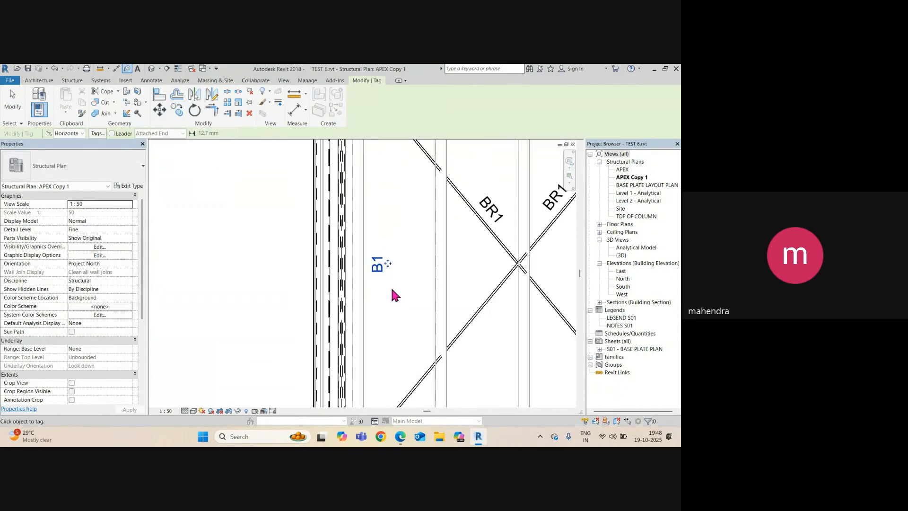
{"action": "scroll", "coordinate": [367, 267], "scroll_direction": "up", "scroll_amount": 1}
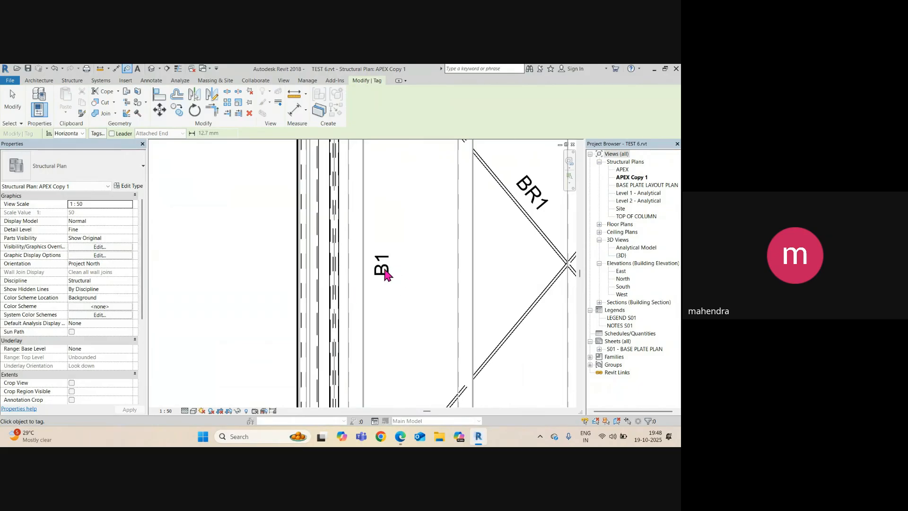
Turn on the leader line for this B1 tag and shift the tag slightly upward along the girder
{"action": "scroll", "coordinate": [386, 274], "scroll_direction": "up", "scroll_amount": 3}
{"action": "key", "text": "Escape"}
{"action": "left_click", "coordinate": [384, 284]}
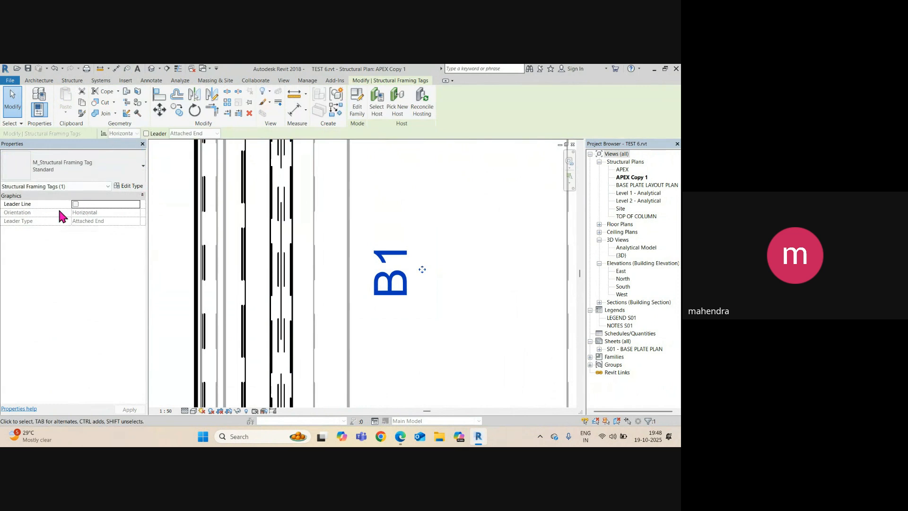
{"action": "left_click", "coordinate": [76, 204]}
{"action": "scroll", "coordinate": [357, 263], "scroll_direction": "down", "scroll_amount": 2}
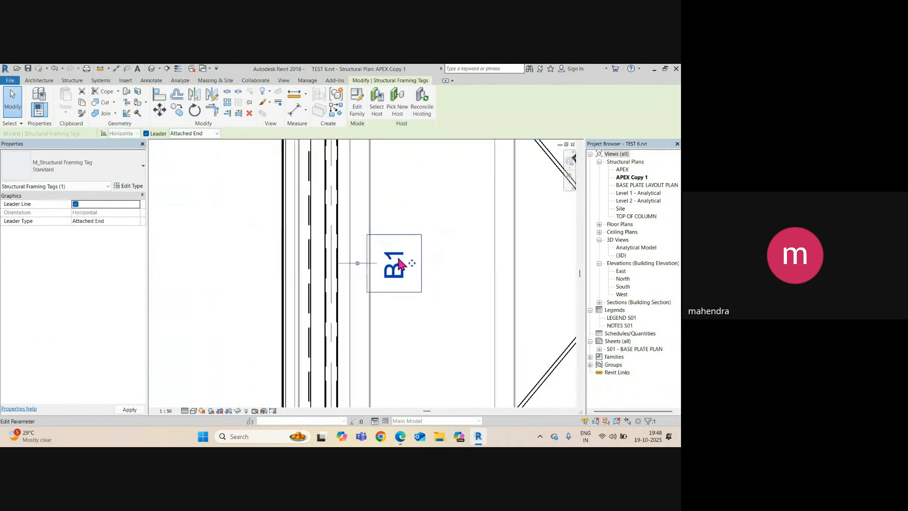
{"action": "left_click_drag", "start_coordinate": [412, 268], "coordinate": [413, 244]}
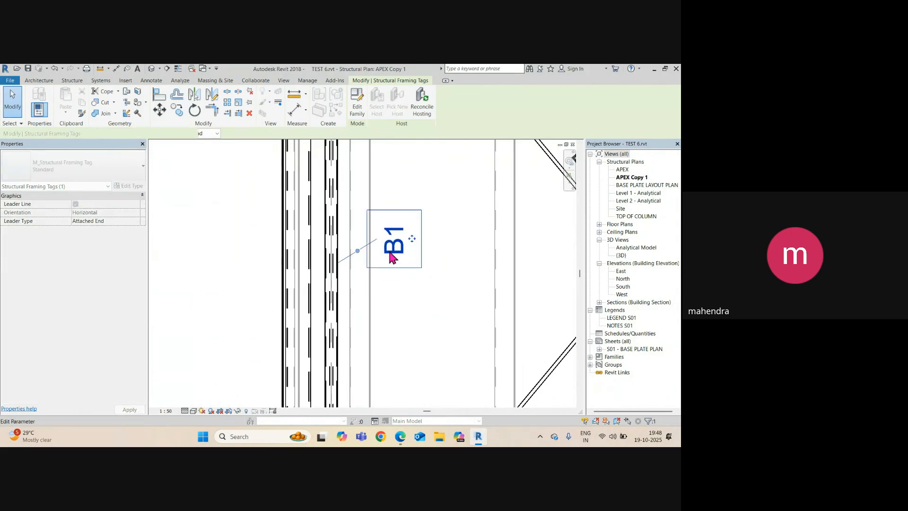
Try to bend the B1 tag's leader into an elbow below the text and raise the tag
{"action": "left_click_drag", "start_coordinate": [401, 277], "coordinate": [399, 266]}
{"action": "scroll", "coordinate": [399, 265], "scroll_direction": "up", "scroll_amount": 2}
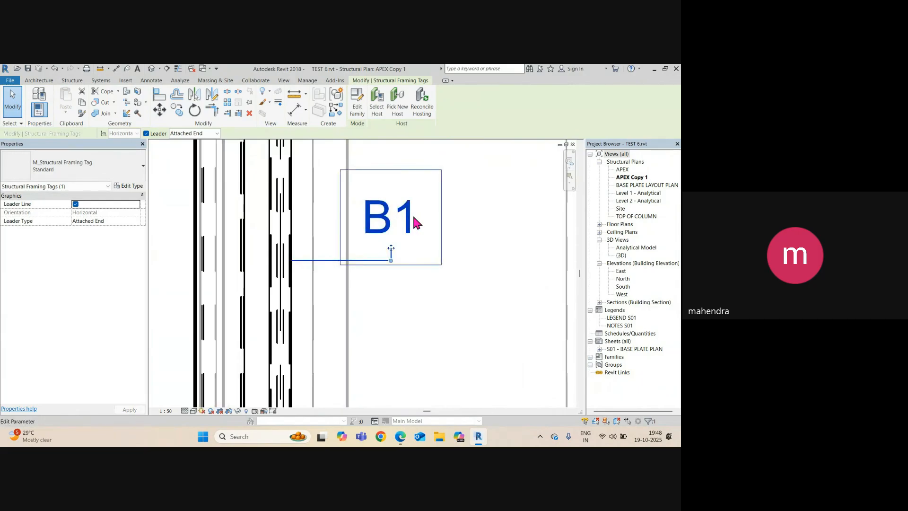
{"action": "scroll", "coordinate": [408, 238], "scroll_direction": "down", "scroll_amount": 2}
{"action": "left_click", "coordinate": [405, 220]}
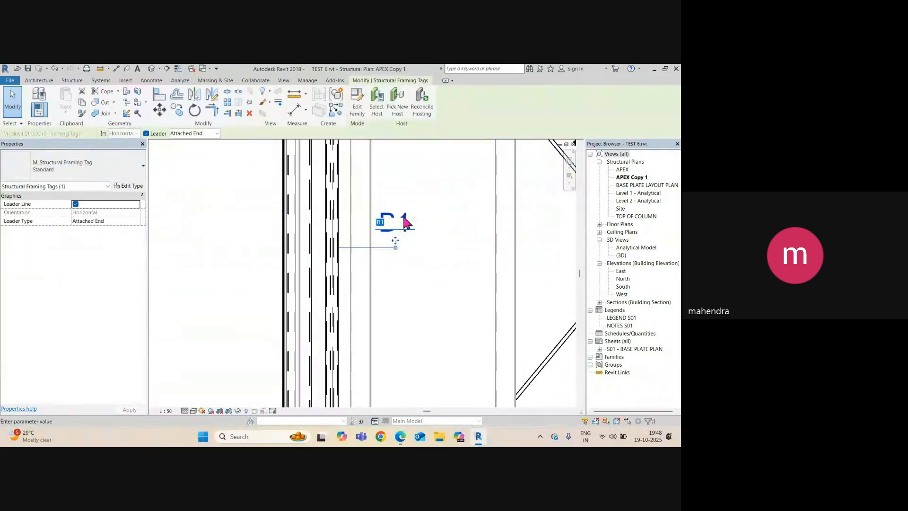
{"action": "left_click_drag", "start_coordinate": [396, 266], "coordinate": [398, 238]}
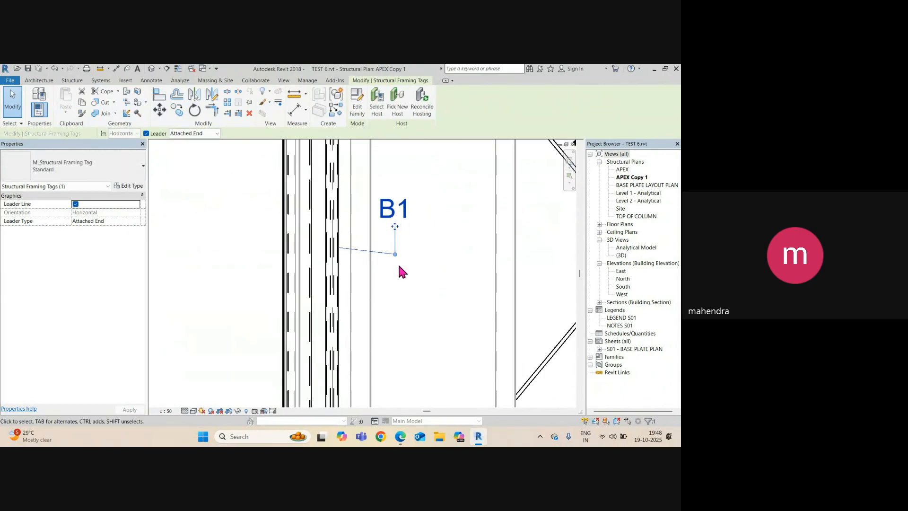
{"action": "key", "text": "ctrl+z"}
{"action": "key", "text": "ctrl+z"}
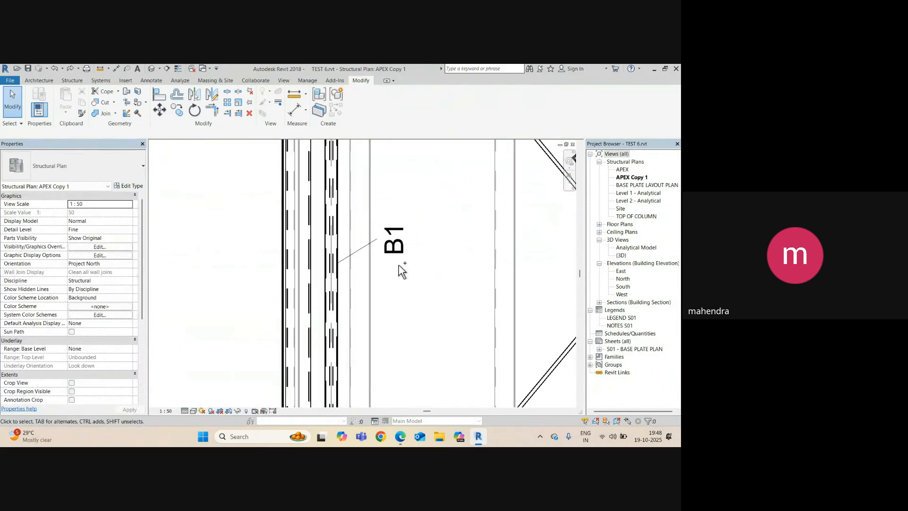
Try other elbow positions for the B1 tag's leader, below the text and close to the girder
{"action": "left_click", "coordinate": [398, 256]}
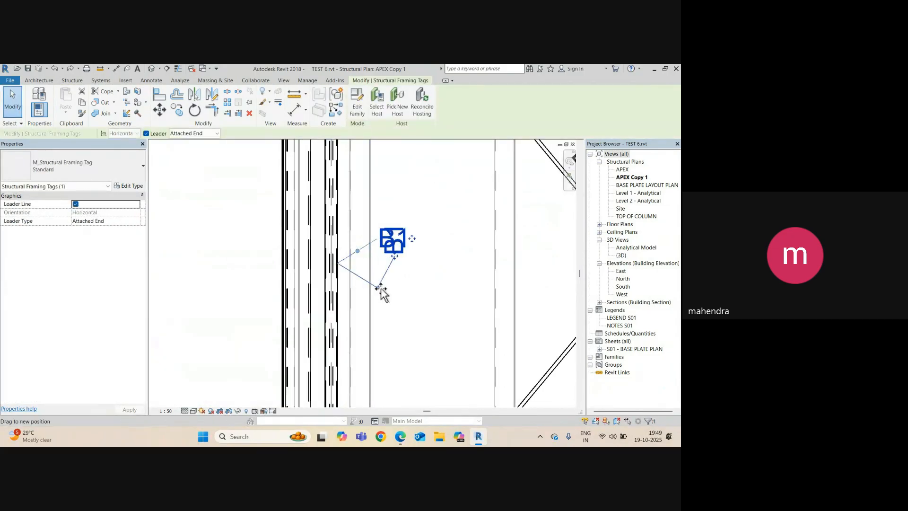
{"action": "left_click_drag", "start_coordinate": [380, 288], "coordinate": [396, 288]}
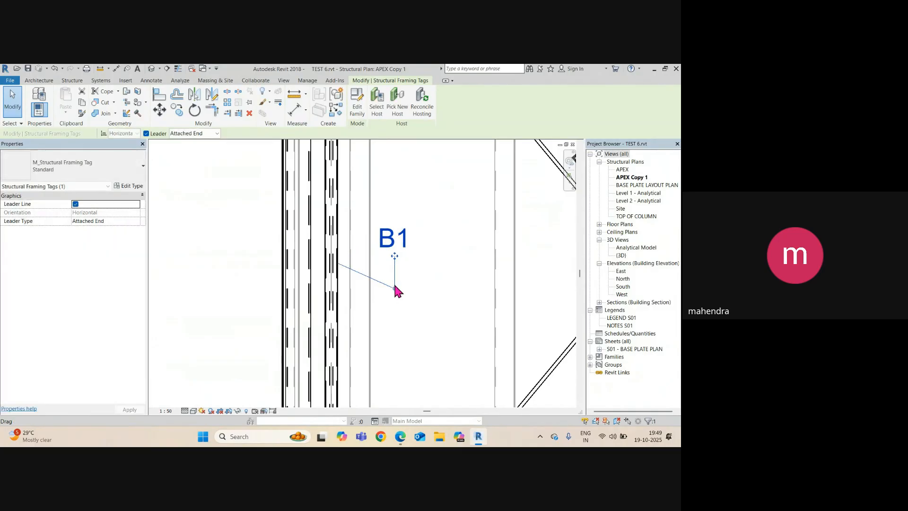
{"action": "left_click_drag", "start_coordinate": [367, 258], "coordinate": [346, 235]}
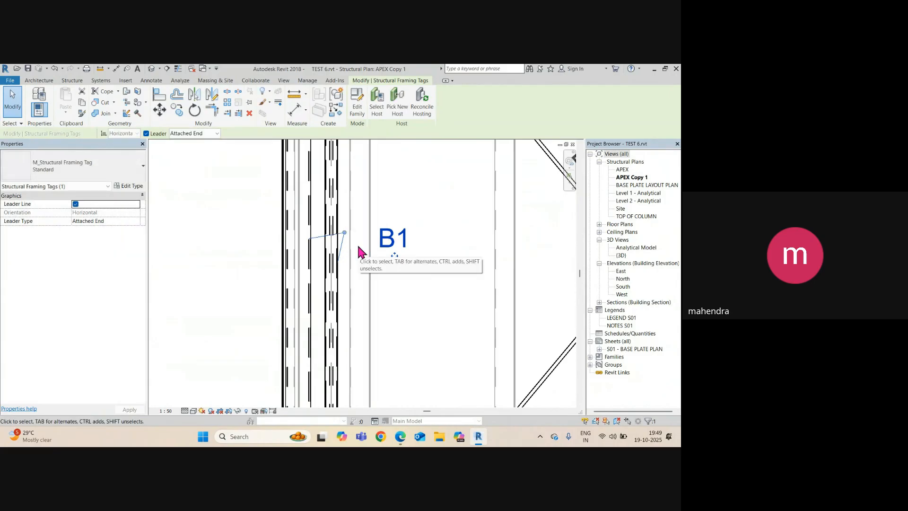
{"action": "key", "text": "ctrl+z"}
{"action": "key", "text": "ctrl+z"}
{"action": "key", "text": "ctrl+z"}
Set the leader arrowhead of the M_Structural Framing Tag Standard type to Arrow Filled 30 Degree - Large
{"action": "left_click", "coordinate": [394, 242]}
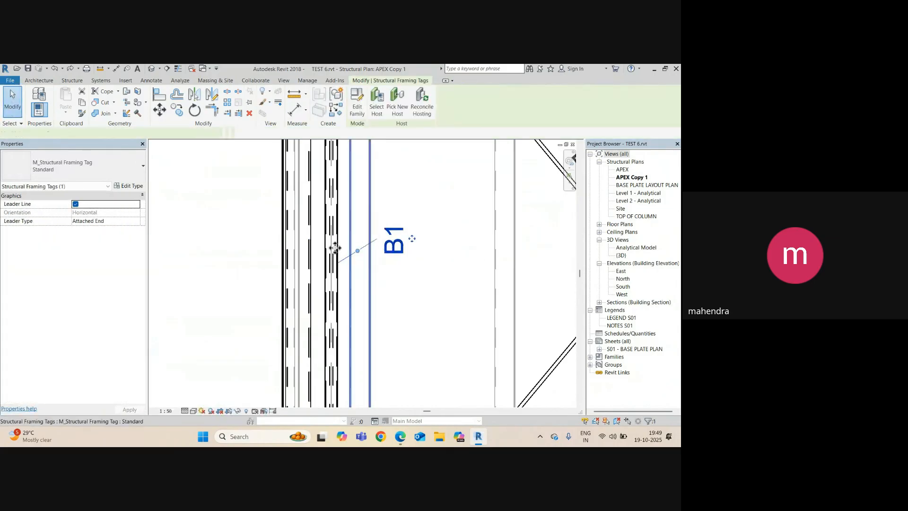
{"action": "left_click", "coordinate": [131, 187]}
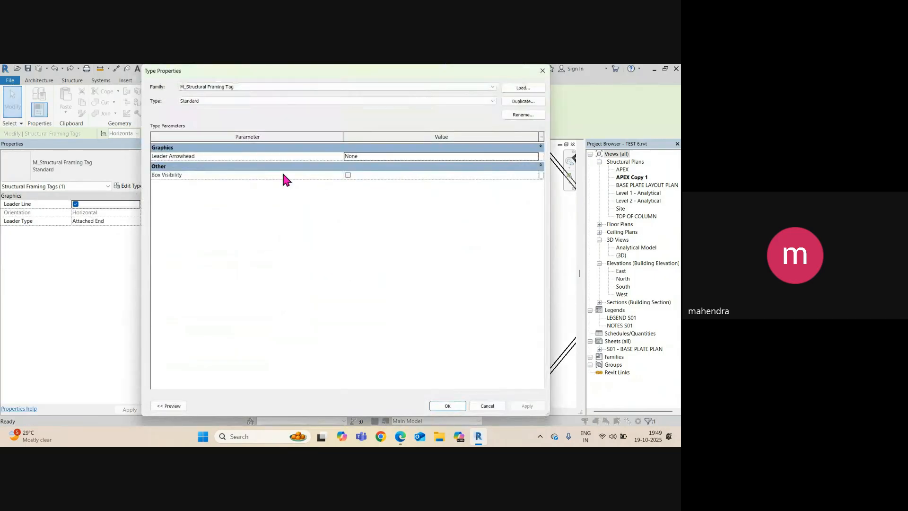
{"action": "left_click", "coordinate": [535, 157]}
{"action": "scroll", "coordinate": [417, 186], "scroll_direction": "down", "scroll_amount": 2}
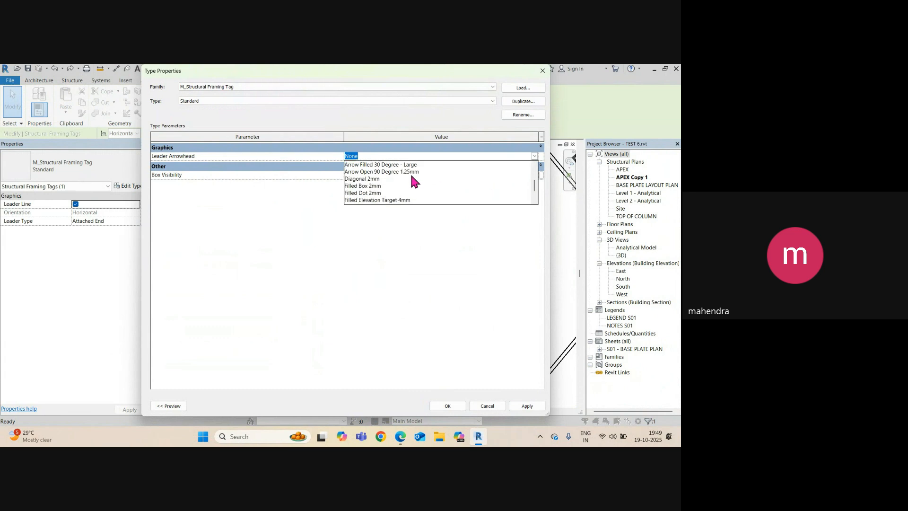
{"action": "scroll", "coordinate": [382, 182], "scroll_direction": "up", "scroll_amount": 1}
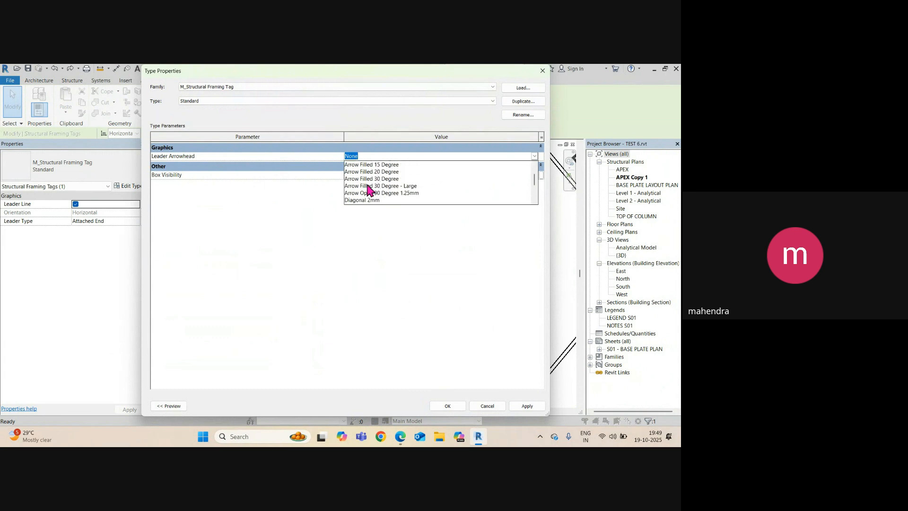
{"action": "left_click", "coordinate": [369, 186]}
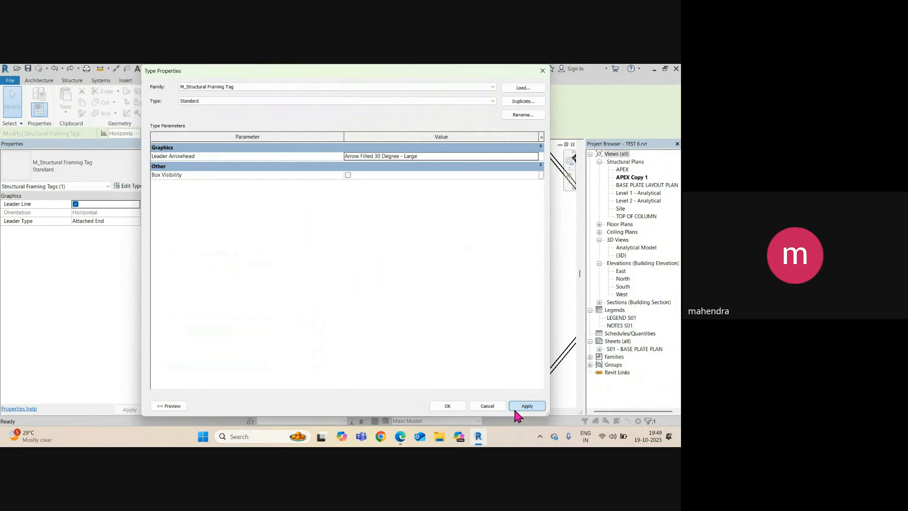
{"action": "left_click", "coordinate": [448, 407]}
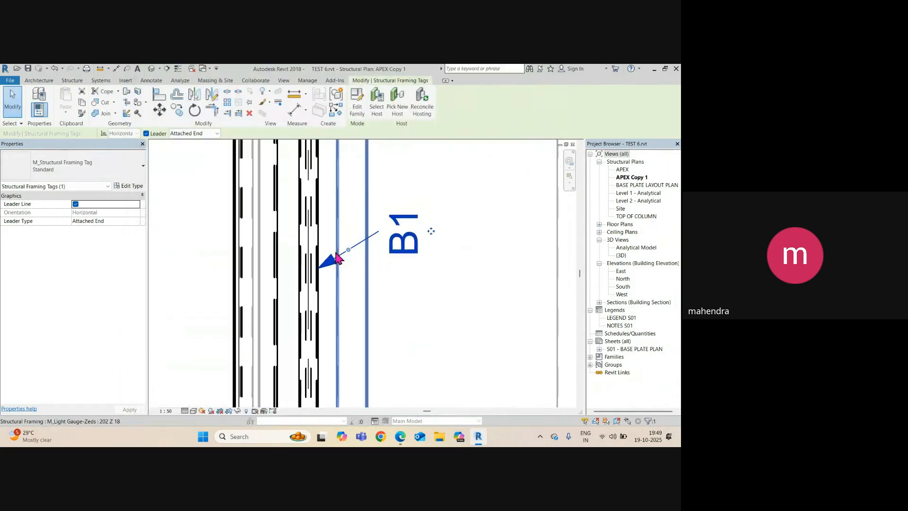
Bend the B1 tag's leader into an elbow below the text so its arrow meets the SHS girder horizontally
{"action": "left_click_drag", "start_coordinate": [349, 250], "coordinate": [403, 266]}
{"action": "scroll", "coordinate": [402, 293], "scroll_direction": "down", "scroll_amount": 3}
{"action": "left_click", "coordinate": [424, 303]}
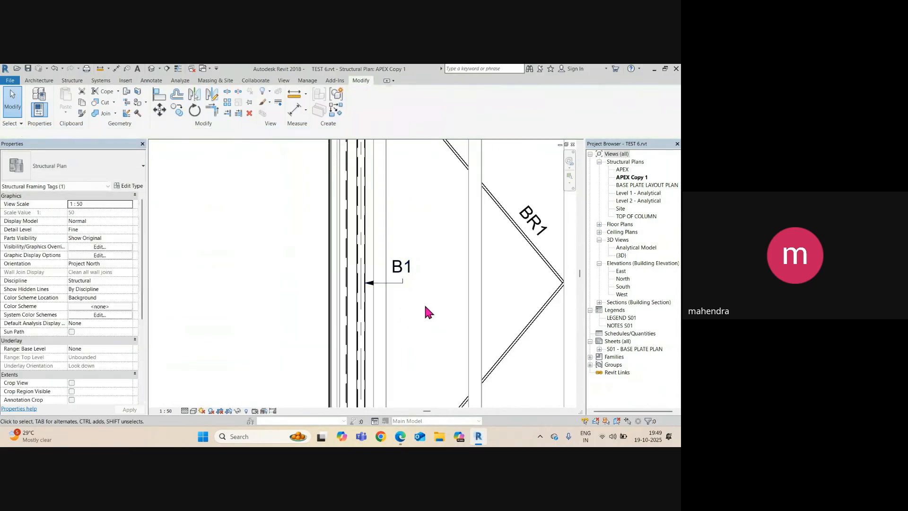
Tag the 100x100SHS girder on grid A between grids 2 and 3 and place its B1 tag inside, above the P1 tag
{"action": "scroll", "coordinate": [425, 304], "scroll_direction": "down", "scroll_amount": 3}
{"action": "middle_click_drag", "start_coordinate": [419, 321], "coordinate": [314, 221]}
{"action": "mouse_move", "coordinate": [312, 275]}
{"action": "middle_mouse_down"}
{"action": "mouse_move", "coordinate": [332, 256]}
{"action": "mouse_move", "coordinate": [373, 318]}
{"action": "mouse_move", "coordinate": [365, 254]}
{"action": "middle_mouse_up"}
{"action": "key", "text": "t"}
{"action": "key", "text": "g"}
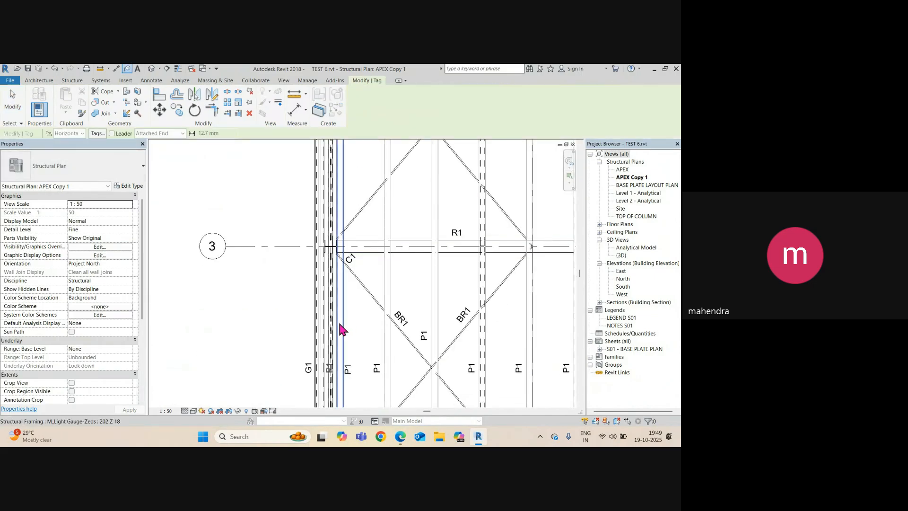
{"action": "scroll", "coordinate": [339, 384], "scroll_direction": "up", "scroll_amount": 3}
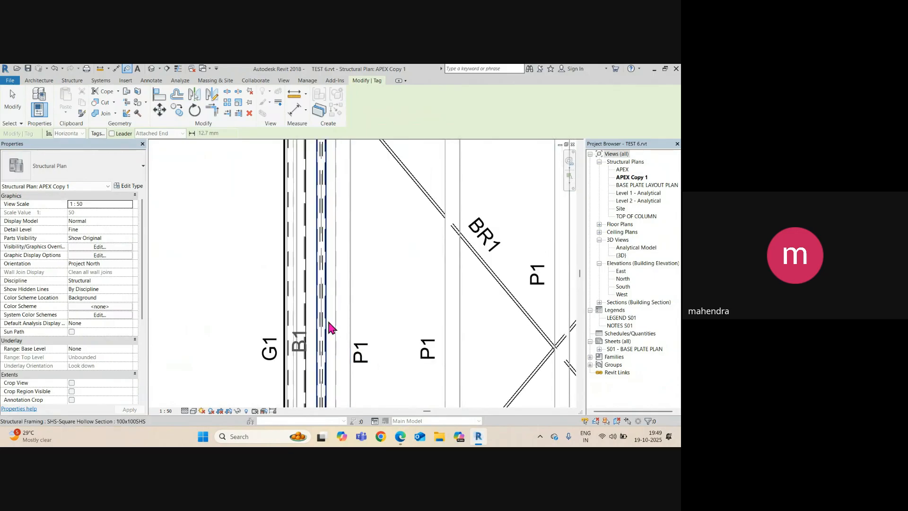
{"action": "left_click", "coordinate": [327, 319]}
{"action": "left_click_drag", "start_coordinate": [311, 340], "coordinate": [376, 323]}
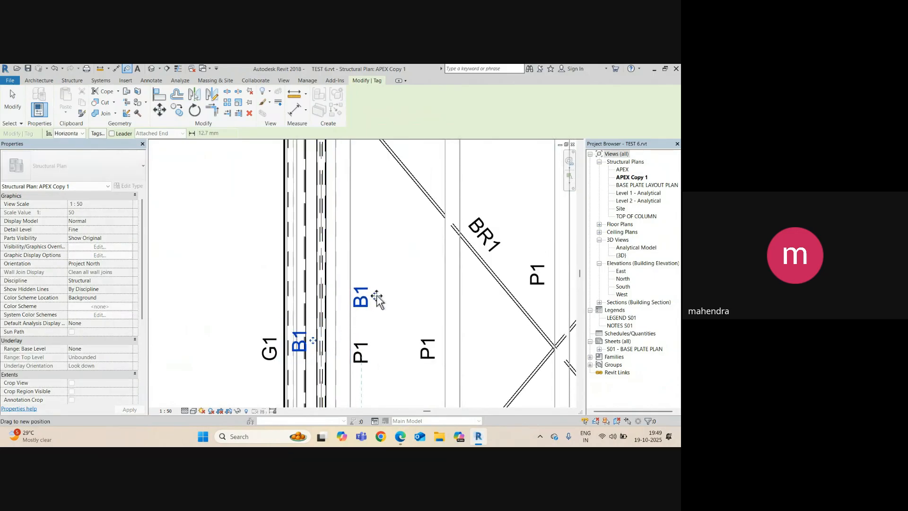
Add an arrowed leader to the inside B1 tag between grids 2 and 3, bending it below the text toward the SHS girder
{"action": "left_click", "coordinate": [112, 133]}
{"action": "key", "text": "Escape"}
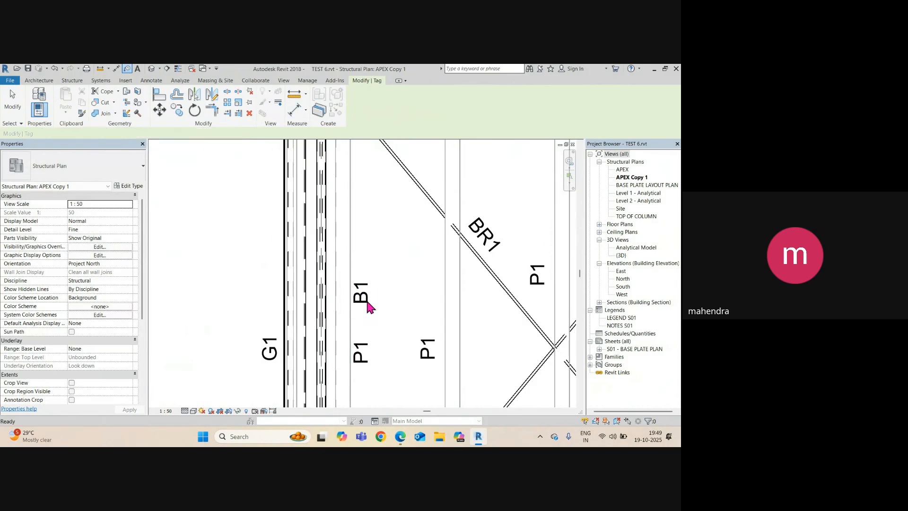
{"action": "left_click", "coordinate": [367, 305]}
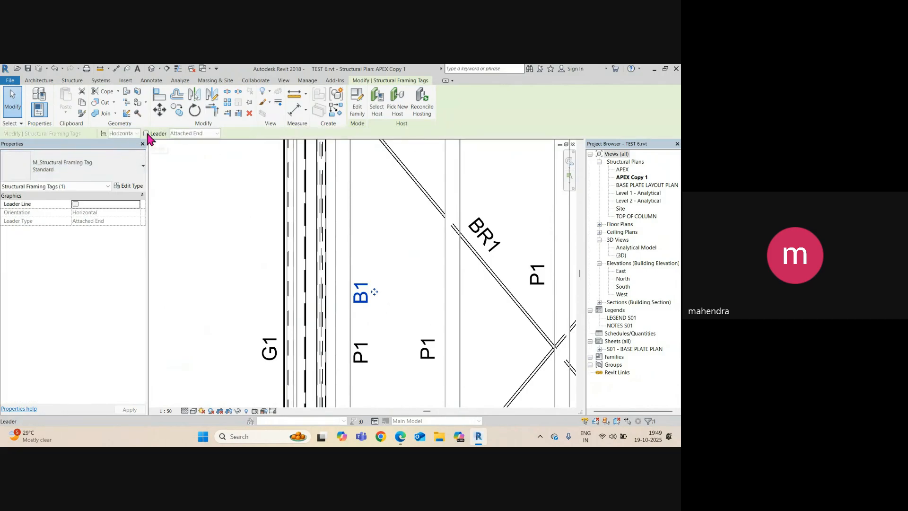
{"action": "left_click", "coordinate": [146, 133]}
{"action": "left_click_drag", "start_coordinate": [362, 323], "coordinate": [361, 325]}
{"action": "scroll", "coordinate": [339, 348], "scroll_direction": "up", "scroll_amount": 3}
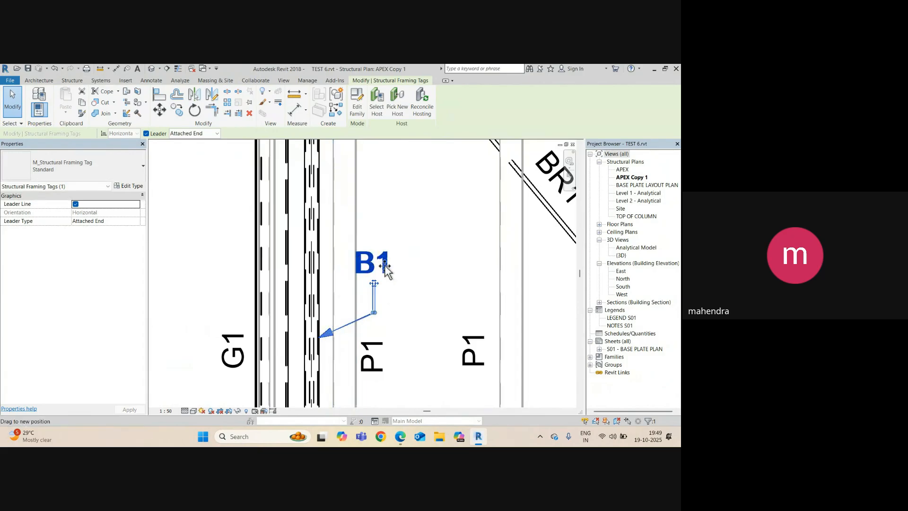
{"action": "mouse_move", "coordinate": [386, 268]}
{"action": "left_mouse_down"}
{"action": "mouse_move", "coordinate": [400, 251]}
{"action": "mouse_move", "coordinate": [394, 258]}
{"action": "left_mouse_up"}
{"action": "scroll", "coordinate": [331, 293], "scroll_direction": "down", "scroll_amount": 5}
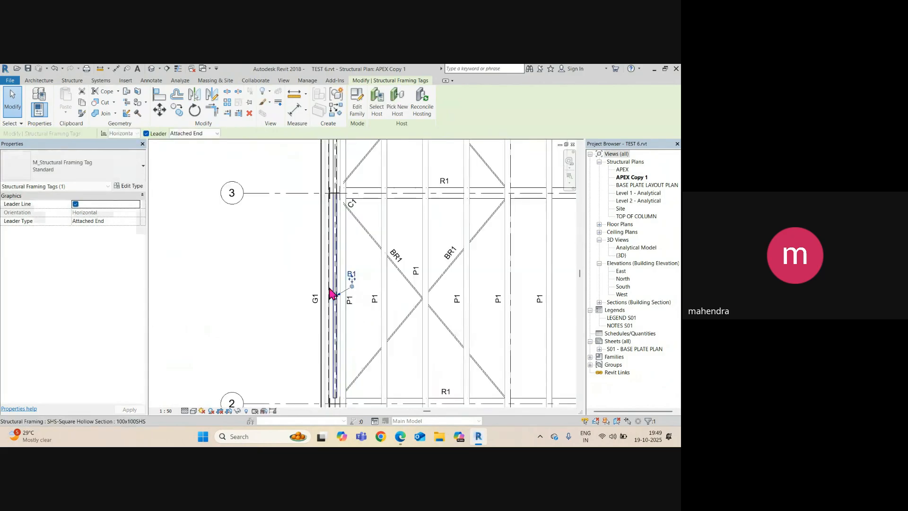
Tag the 100x100SHS girders along grid A in all three bays with arrowed leaders, placing the B1 tags outside the building
{"action": "scroll", "coordinate": [330, 290], "scroll_direction": "down", "scroll_amount": 1}
{"action": "middle_click_drag", "start_coordinate": [355, 349], "coordinate": [351, 267]}
{"action": "scroll", "coordinate": [354, 321], "scroll_direction": "up", "scroll_amount": 3}
{"action": "middle_click_drag", "start_coordinate": [358, 331], "coordinate": [357, 265]}
{"action": "scroll", "coordinate": [331, 322], "scroll_direction": "up", "scroll_amount": 4}
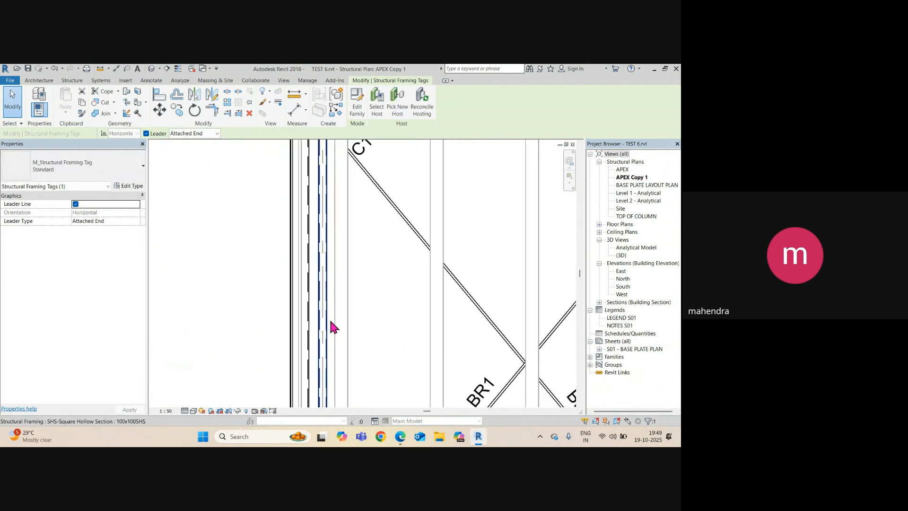
{"action": "key", "text": "t"}
{"action": "key", "text": "g"}
{"action": "scroll", "coordinate": [334, 341], "scroll_direction": "down", "scroll_amount": 2}
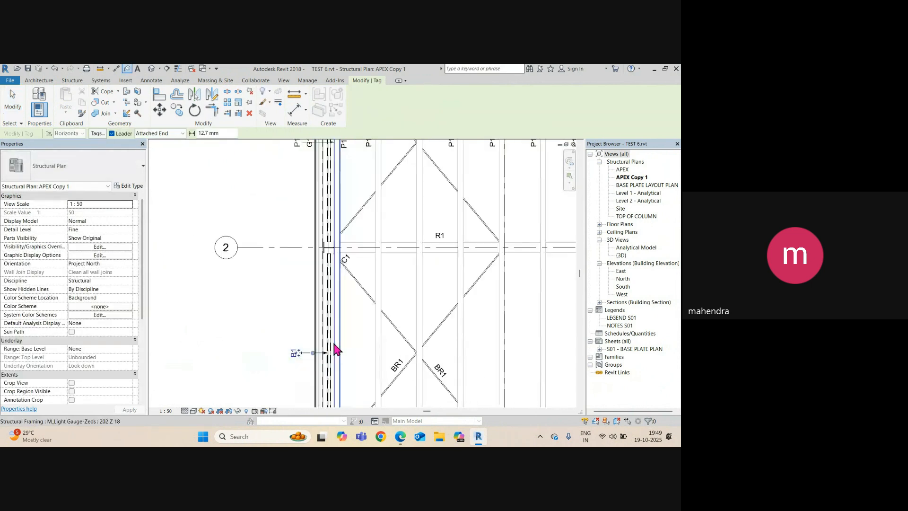
{"action": "scroll", "coordinate": [334, 344], "scroll_direction": "down", "scroll_amount": 4}
{"action": "scroll", "coordinate": [329, 251], "scroll_direction": "up", "scroll_amount": 4}
{"action": "scroll", "coordinate": [329, 250], "scroll_direction": "down", "scroll_amount": 5}
{"action": "scroll", "coordinate": [308, 340], "scroll_direction": "up", "scroll_amount": 3}
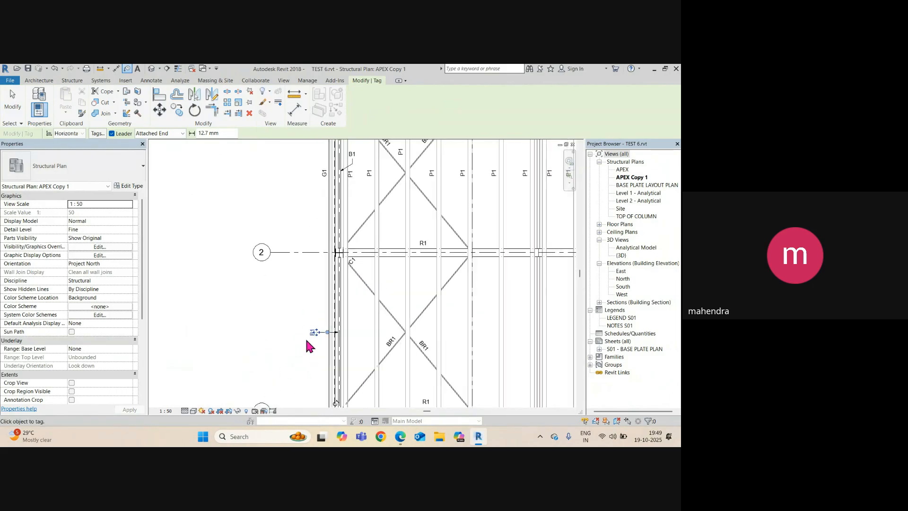
{"action": "scroll", "coordinate": [339, 211], "scroll_direction": "up", "scroll_amount": 2}
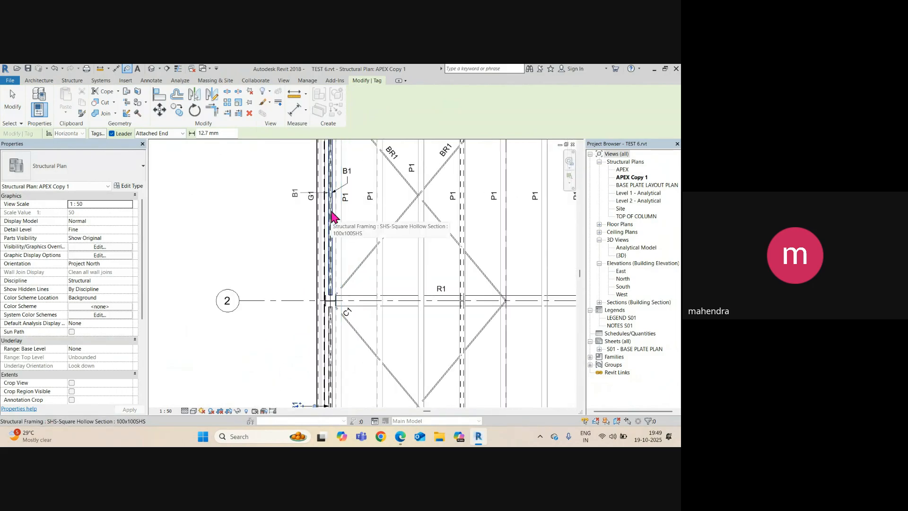
{"action": "left_click", "coordinate": [332, 212]}
{"action": "middle_click_drag", "start_coordinate": [343, 227], "coordinate": [337, 423]}
{"action": "left_click", "coordinate": [324, 227]}
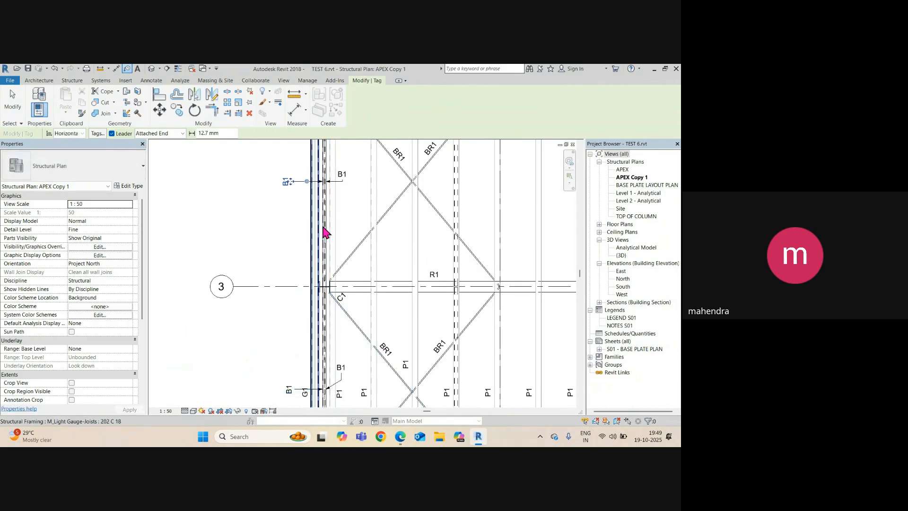
Delete the two B1 tags placed inside grid A in the bays between grids 2 and 4
{"action": "key", "text": "Escape"}
{"action": "left_click", "coordinate": [342, 174]}
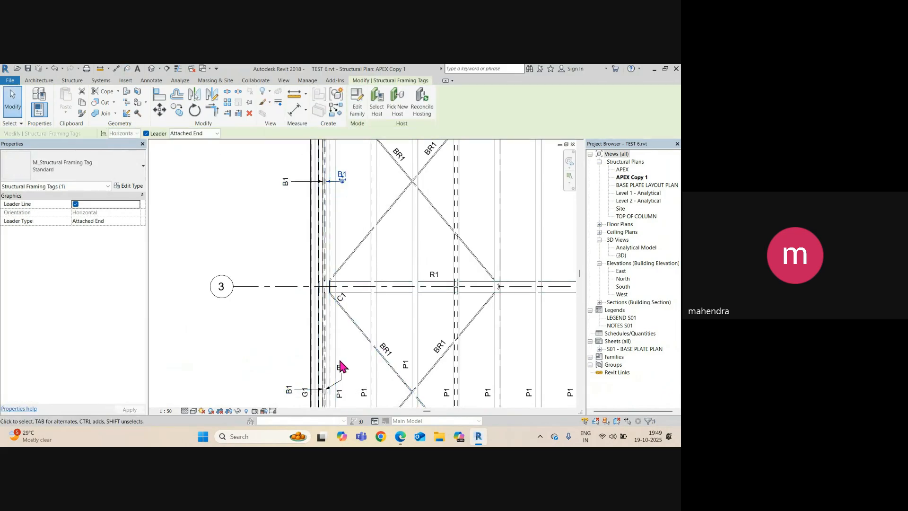
{"action": "key", "text": "Escape"}
Tag the SHS girder midway between grids A and B in the grid 3 to 4 bay, placing its B1 tag close beside it
{"action": "scroll", "coordinate": [321, 343], "scroll_direction": "down", "scroll_amount": 2}
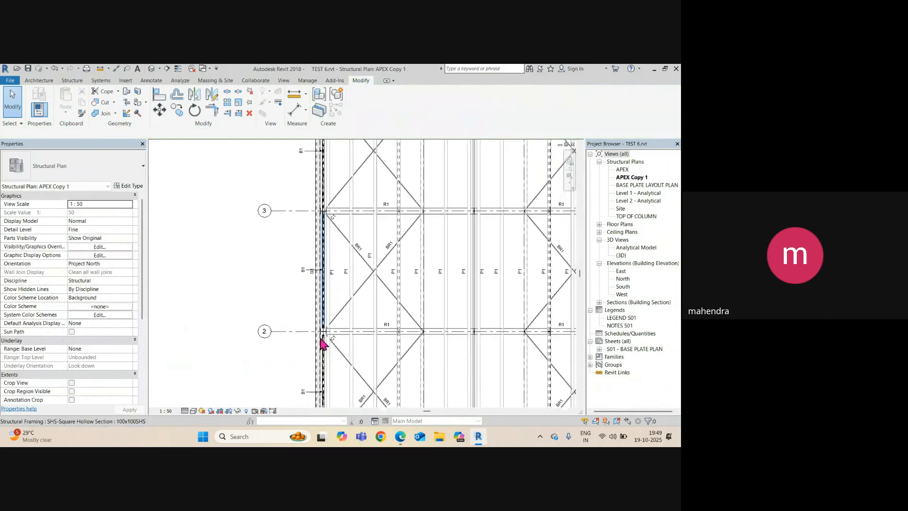
{"action": "scroll", "coordinate": [322, 339], "scroll_direction": "up", "scroll_amount": 3}
{"action": "middle_click_drag", "start_coordinate": [327, 336], "coordinate": [323, 152]}
{"action": "scroll", "coordinate": [320, 312], "scroll_direction": "up", "scroll_amount": 1}
{"action": "scroll", "coordinate": [323, 317], "scroll_direction": "down", "scroll_amount": 5}
{"action": "middle_click_drag", "start_coordinate": [413, 213], "coordinate": [315, 431]}
{"action": "left_click", "coordinate": [307, 281]}
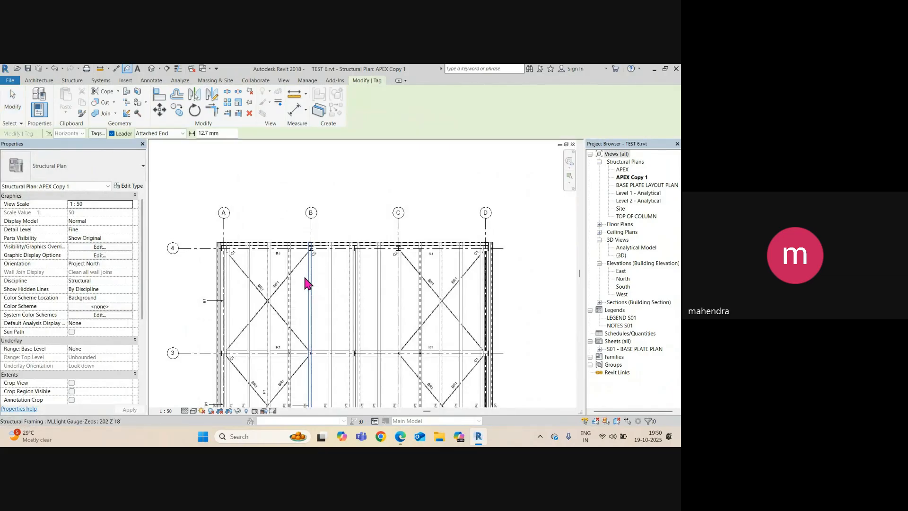
{"action": "scroll", "coordinate": [307, 284], "scroll_direction": "up", "scroll_amount": 3}
{"action": "middle_click_drag", "start_coordinate": [316, 317], "coordinate": [367, 241]}
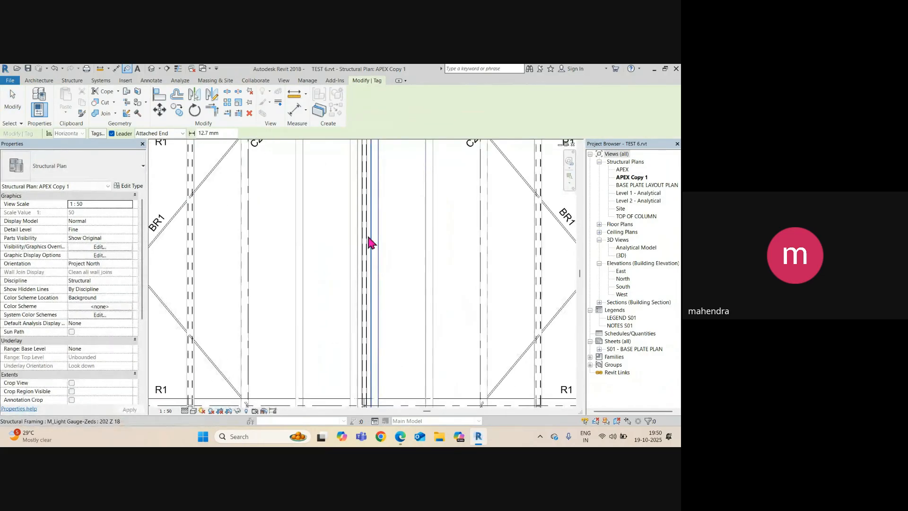
{"action": "scroll", "coordinate": [367, 242], "scroll_direction": "down", "scroll_amount": 3}
{"action": "scroll", "coordinate": [304, 214], "scroll_direction": "up", "scroll_amount": 2}
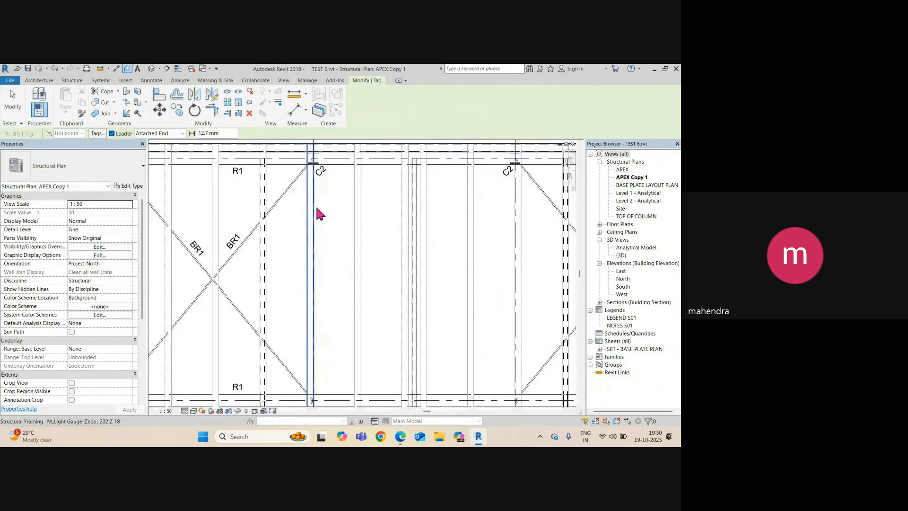
{"action": "scroll", "coordinate": [308, 218], "scroll_direction": "down", "scroll_amount": 3}
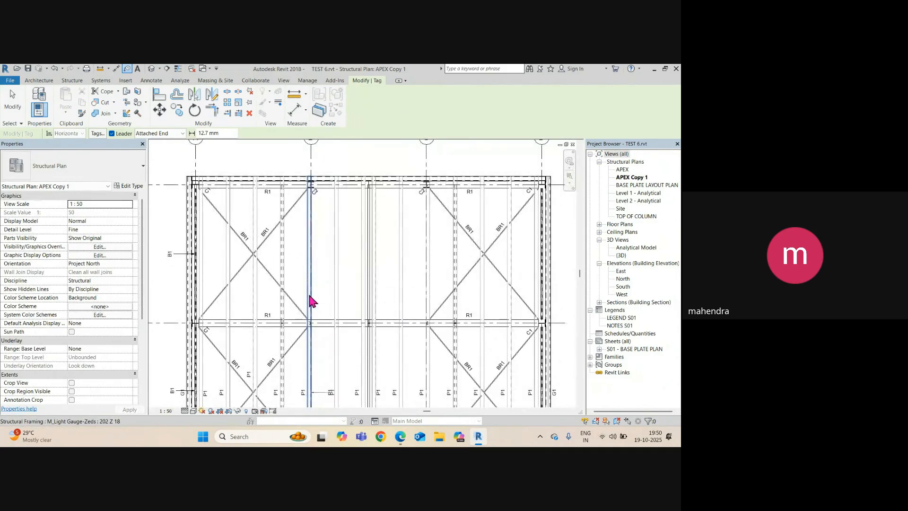
{"action": "scroll", "coordinate": [314, 299], "scroll_direction": "down", "scroll_amount": 3}
{"action": "scroll", "coordinate": [298, 297], "scroll_direction": "up", "scroll_amount": 3}
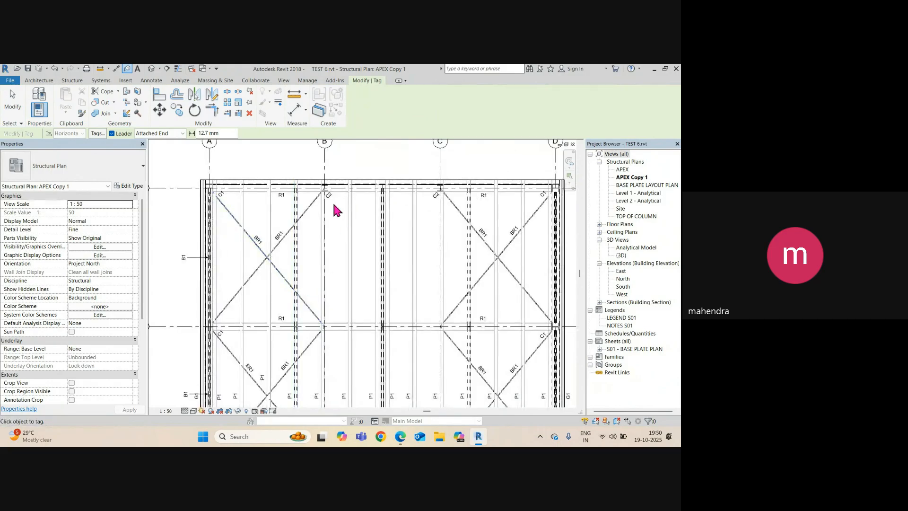
{"action": "scroll", "coordinate": [335, 210], "scroll_direction": "up", "scroll_amount": 5}
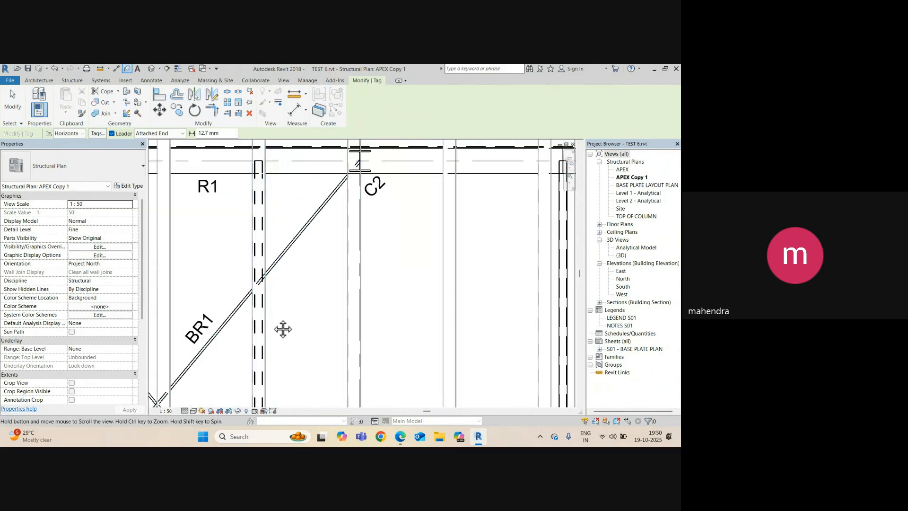
{"action": "middle_click_drag", "start_coordinate": [283, 330], "coordinate": [381, 289]}
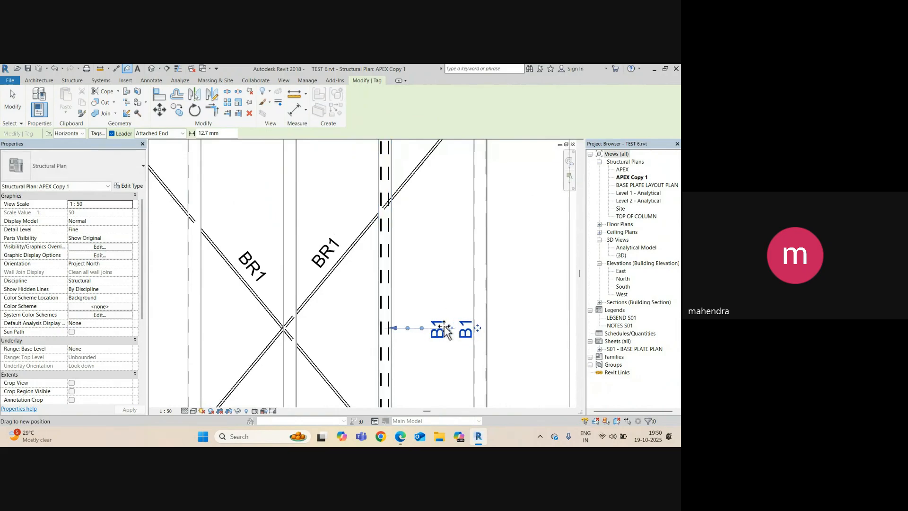
{"action": "scroll", "coordinate": [435, 331], "scroll_direction": "down", "scroll_amount": 4}
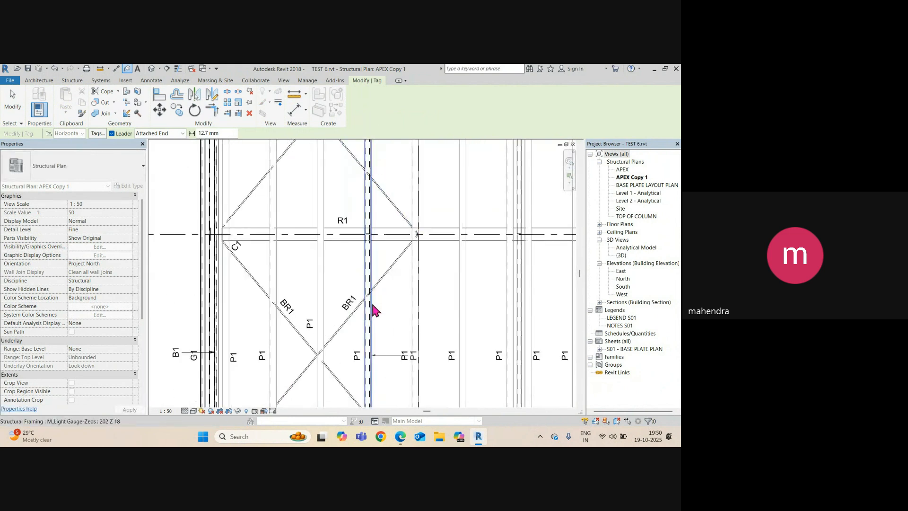
{"action": "scroll", "coordinate": [400, 350], "scroll_direction": "up", "scroll_amount": 2}
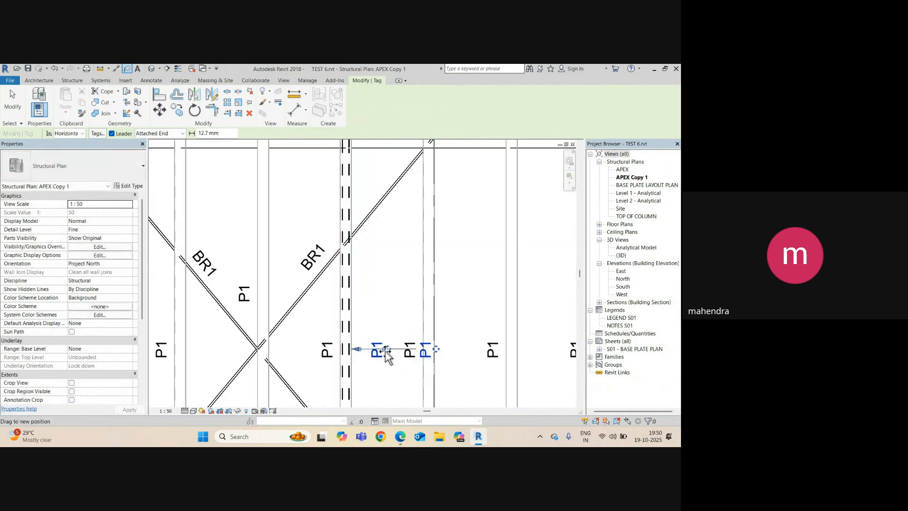
{"action": "left_click_drag", "start_coordinate": [388, 357], "coordinate": [386, 355]}
{"action": "scroll", "coordinate": [396, 359], "scroll_direction": "up", "scroll_amount": 2}
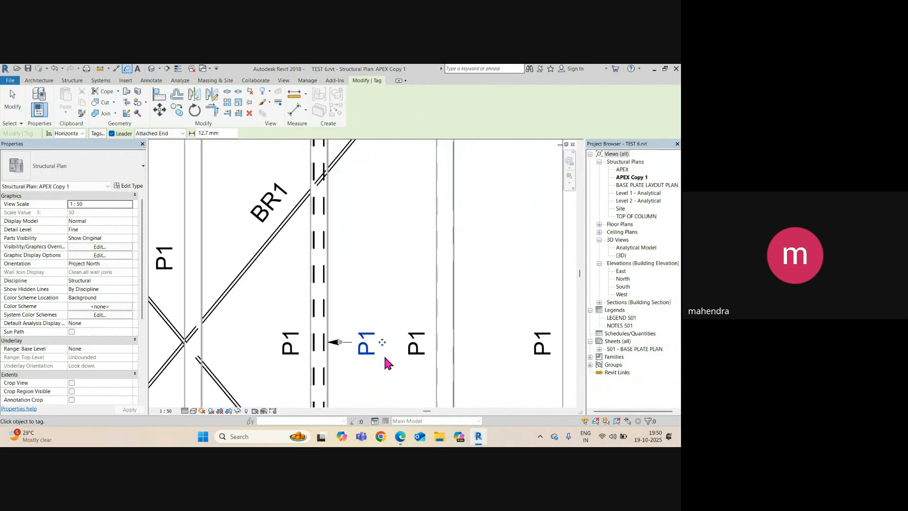
{"action": "scroll", "coordinate": [386, 359], "scroll_direction": "down", "scroll_amount": 2}
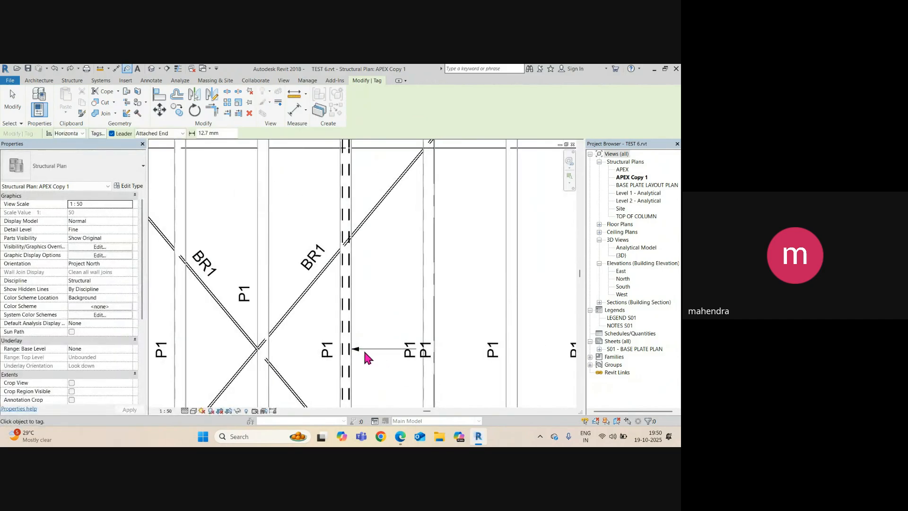
{"action": "scroll", "coordinate": [365, 352], "scroll_direction": "down", "scroll_amount": 2}
{"action": "scroll", "coordinate": [373, 360], "scroll_direction": "up", "scroll_amount": 4}
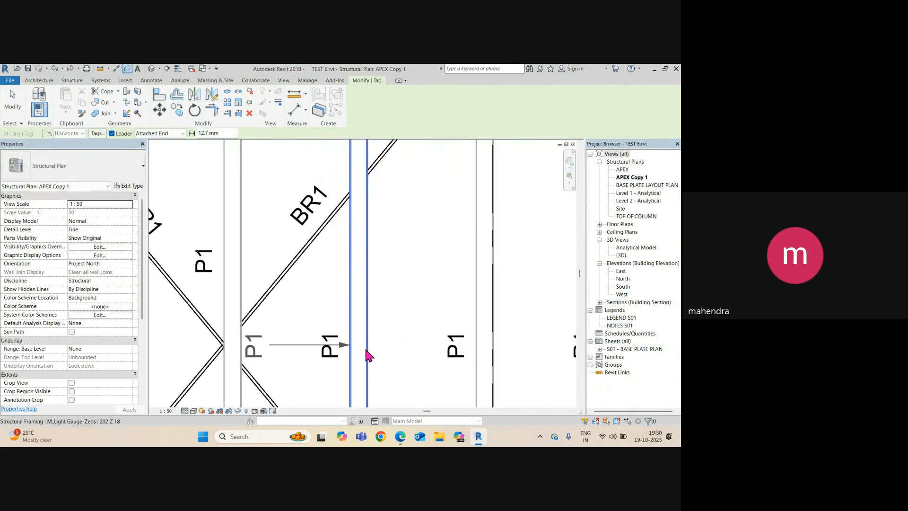
Tag the SHS girder midway between grids A and B in the two bays from grid 3 to 1, with each B1 tag close beside it
{"action": "left_click", "coordinate": [366, 353]}
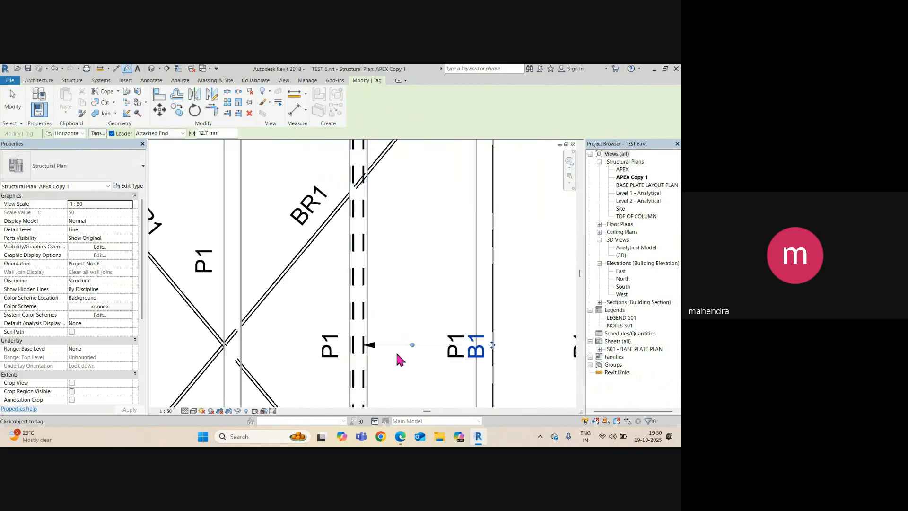
{"action": "left_click_drag", "start_coordinate": [463, 352], "coordinate": [418, 349]}
{"action": "scroll", "coordinate": [409, 279], "scroll_direction": "down", "scroll_amount": 4}
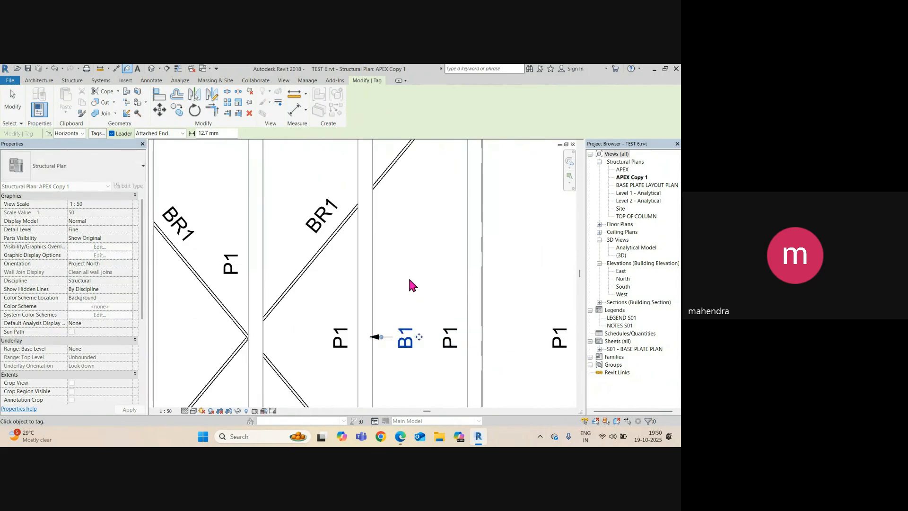
{"action": "scroll", "coordinate": [378, 274], "scroll_direction": "up", "scroll_amount": 2}
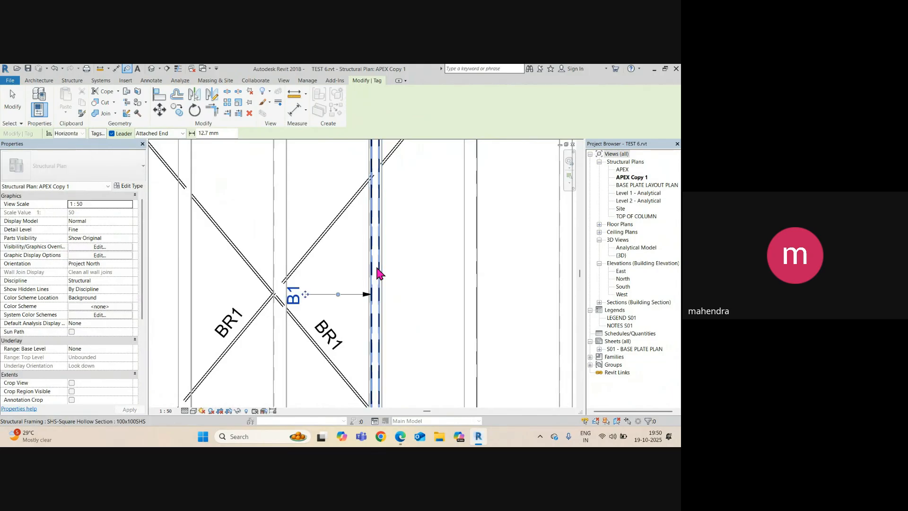
{"action": "left_click_drag", "start_coordinate": [402, 310], "coordinate": [410, 302]}
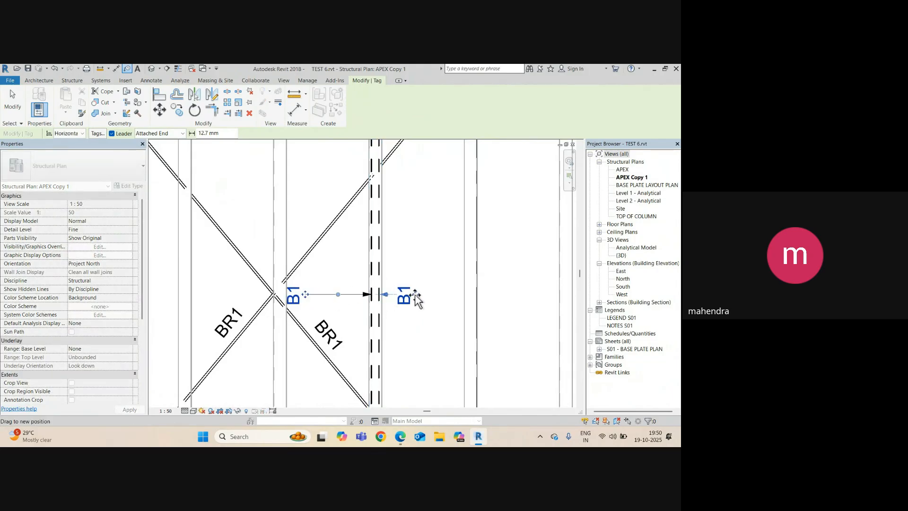
{"action": "scroll", "coordinate": [390, 286], "scroll_direction": "down", "scroll_amount": 4}
{"action": "scroll", "coordinate": [404, 308], "scroll_direction": "up", "scroll_amount": 4}
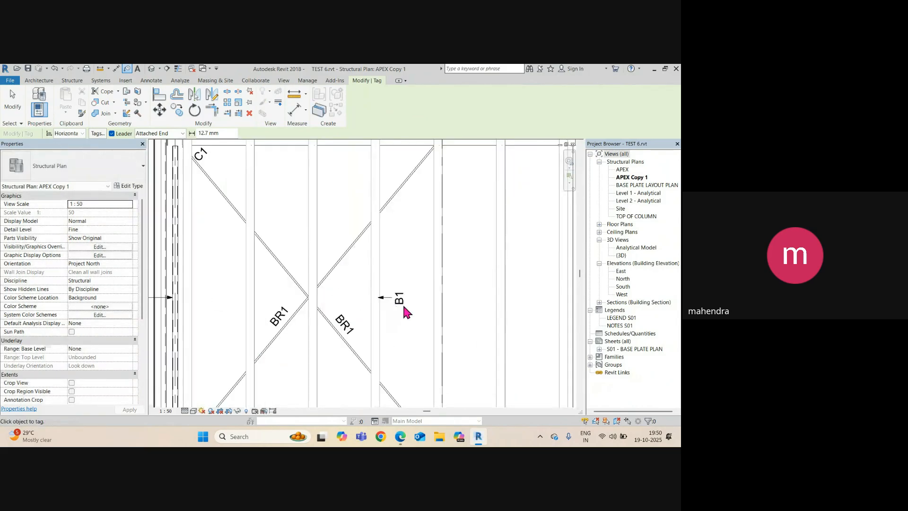
Add a 3mm Arial text note reading "BELOW, TYP" beside the B1 tag midway between grids A and B in the grid 1 to 2 bay
{"action": "left_click", "coordinate": [151, 80]}
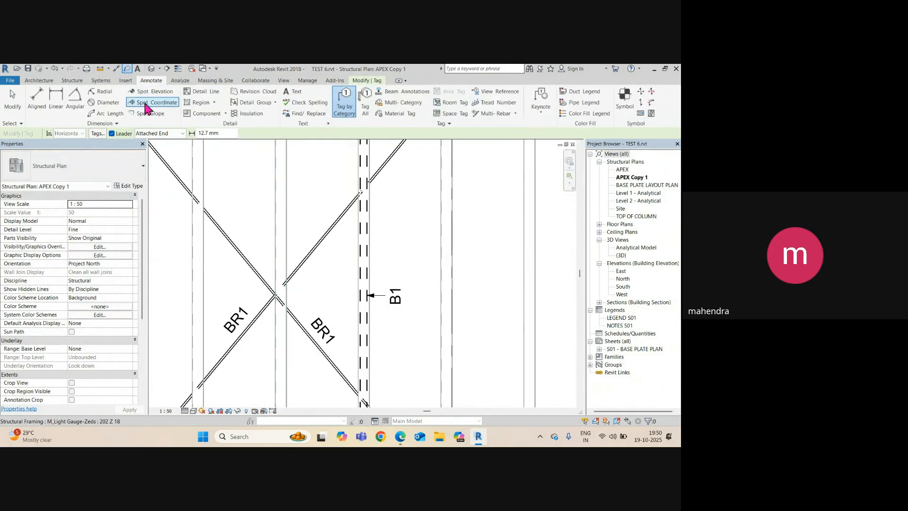
{"action": "left_click", "coordinate": [292, 94]}
{"action": "left_click", "coordinate": [405, 290]}
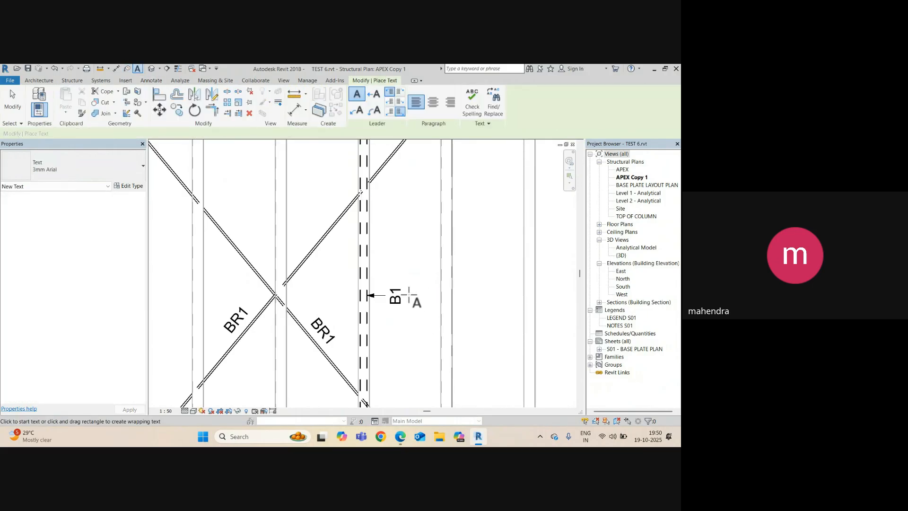
{"action": "type", "text": "BELOW"}
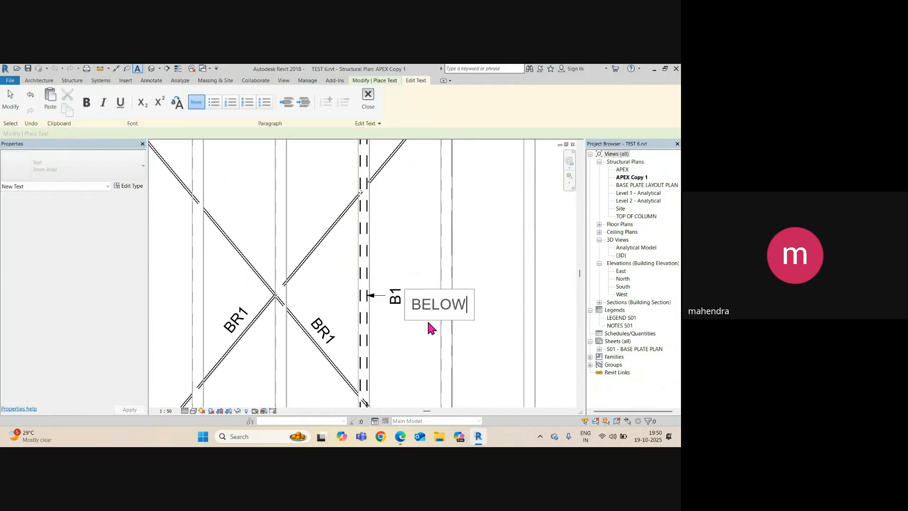
{"action": "type", "text": ", TYP"}
{"action": "left_click", "coordinate": [505, 255]}
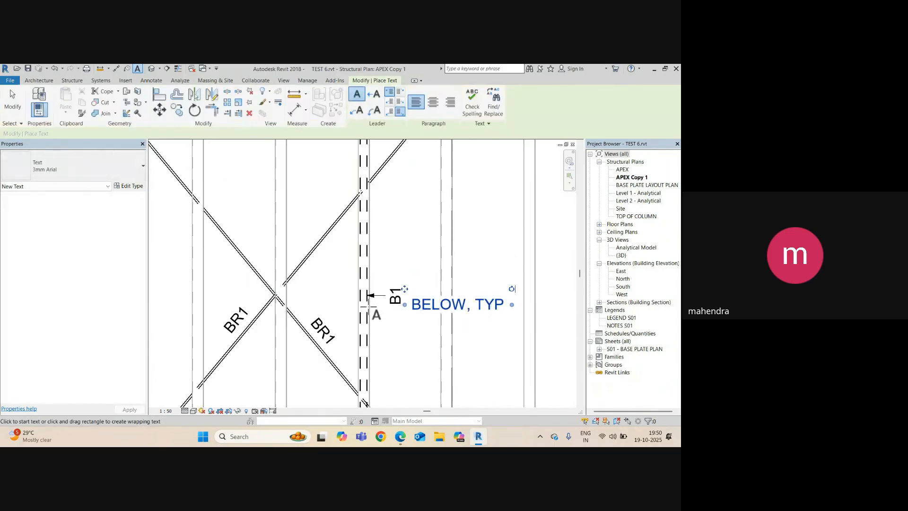
{"action": "scroll", "coordinate": [369, 306], "scroll_direction": "up", "scroll_amount": 2}
{"action": "key", "text": "Escape"}
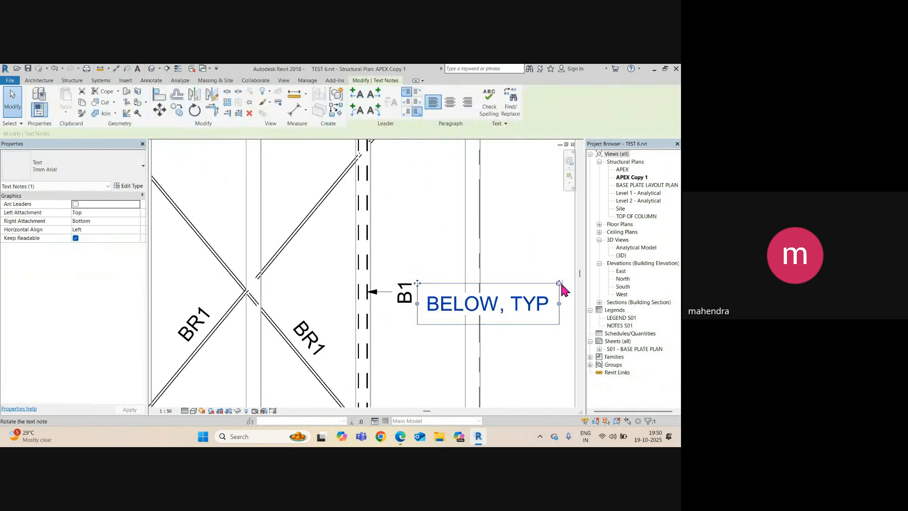
Rotate the "BELOW, TYP" note to read vertically and move it alongside the B1 tag
{"action": "left_click_drag", "start_coordinate": [560, 284], "coordinate": [455, 203]}
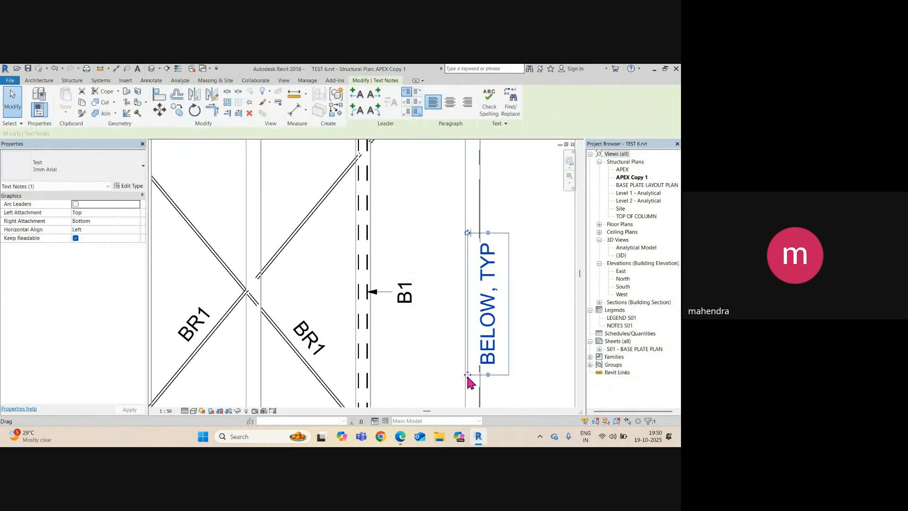
{"action": "left_click_drag", "start_coordinate": [469, 381], "coordinate": [412, 319], "text": "ctrl"}
{"action": "scroll", "coordinate": [426, 265], "scroll_direction": "down", "scroll_amount": 4}
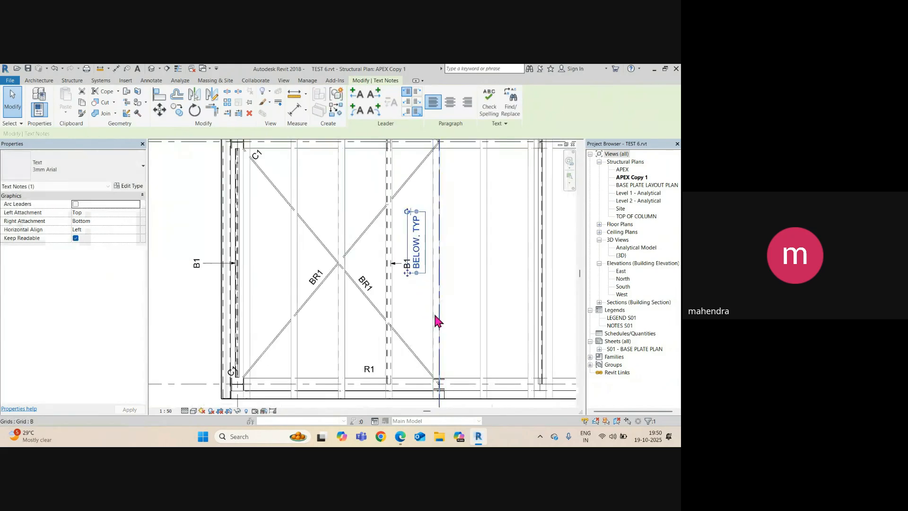
Tag the SHS girder midway between grids B and C in the grid 3 to 4 bay with a leadered B1 tag
{"action": "key", "text": "Escape"}
{"action": "scroll", "coordinate": [420, 304], "scroll_direction": "down", "scroll_amount": 3}
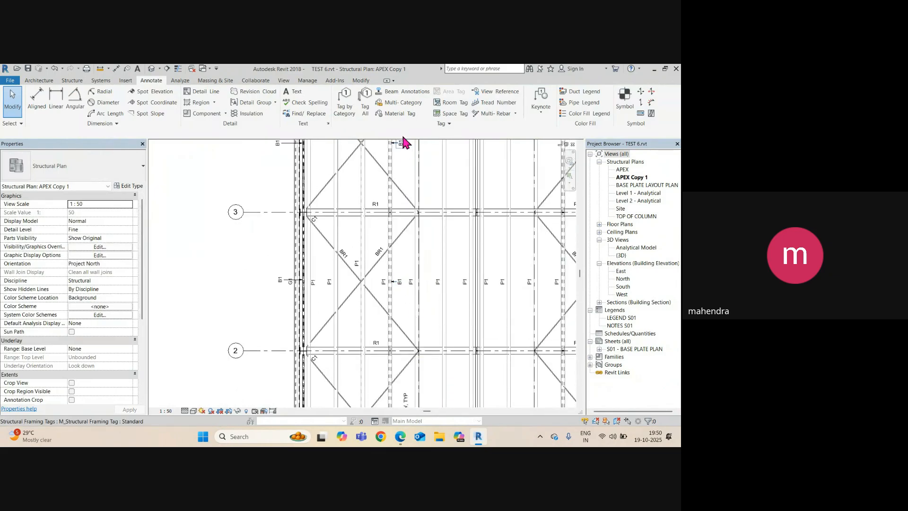
{"action": "scroll", "coordinate": [411, 296], "scroll_direction": "down", "scroll_amount": 3}
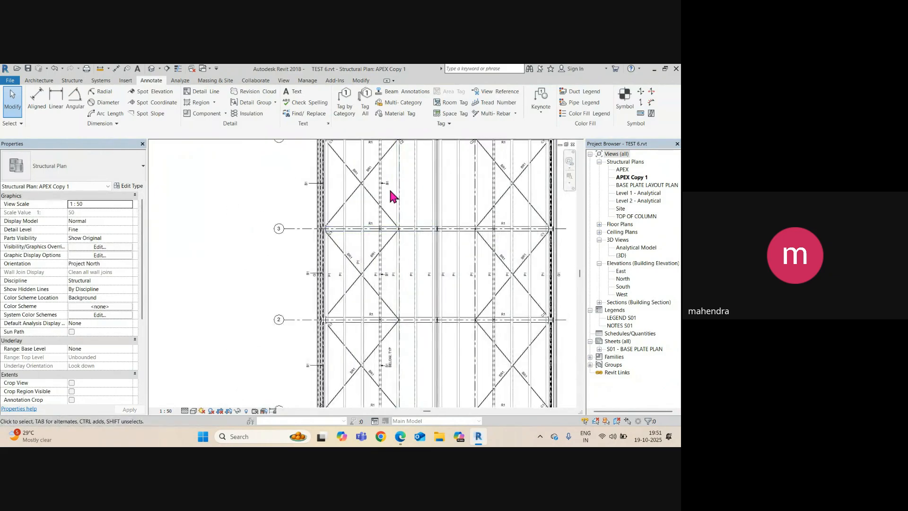
{"action": "scroll", "coordinate": [388, 214], "scroll_direction": "down", "scroll_amount": 1}
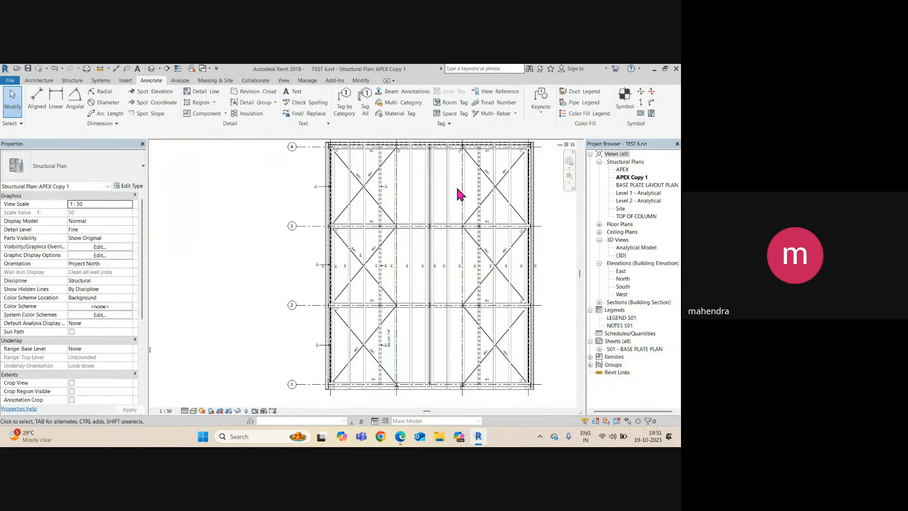
{"action": "scroll", "coordinate": [460, 188], "scroll_direction": "up", "scroll_amount": 1}
{"action": "middle_click_drag", "start_coordinate": [481, 194], "coordinate": [470, 203]}
{"action": "scroll", "coordinate": [470, 204], "scroll_direction": "up", "scroll_amount": 5}
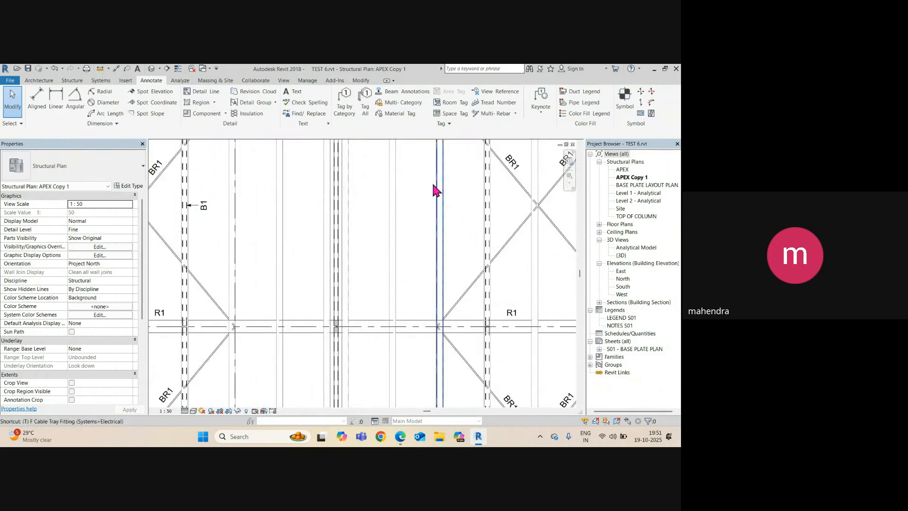
{"action": "key", "text": "g"}
{"action": "scroll", "coordinate": [336, 252], "scroll_direction": "up", "scroll_amount": 2}
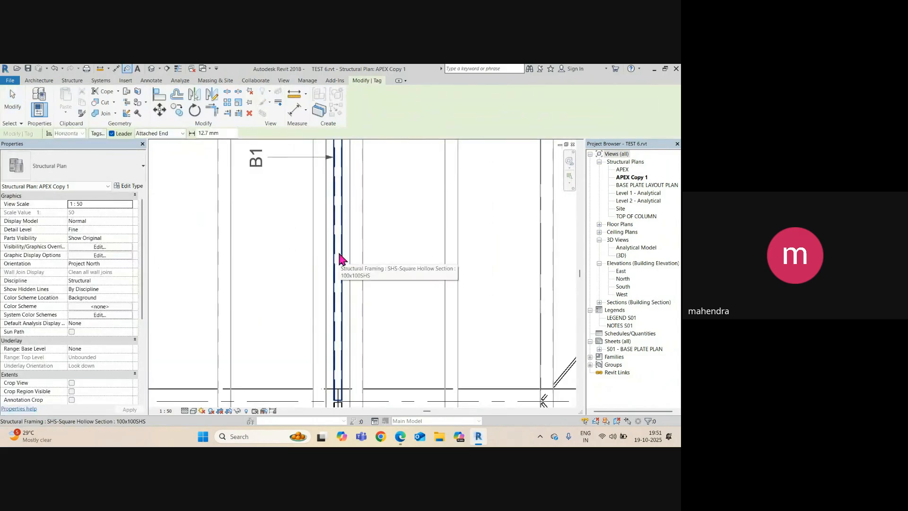
{"action": "left_click", "coordinate": [339, 254]}
Tag the SHS girder midway between grids B and C in the grid 2 to 3 bay with a leadered B1 tag
{"action": "scroll", "coordinate": [349, 247], "scroll_direction": "down", "scroll_amount": 3}
{"action": "middle_click_drag", "start_coordinate": [375, 267], "coordinate": [421, 195]}
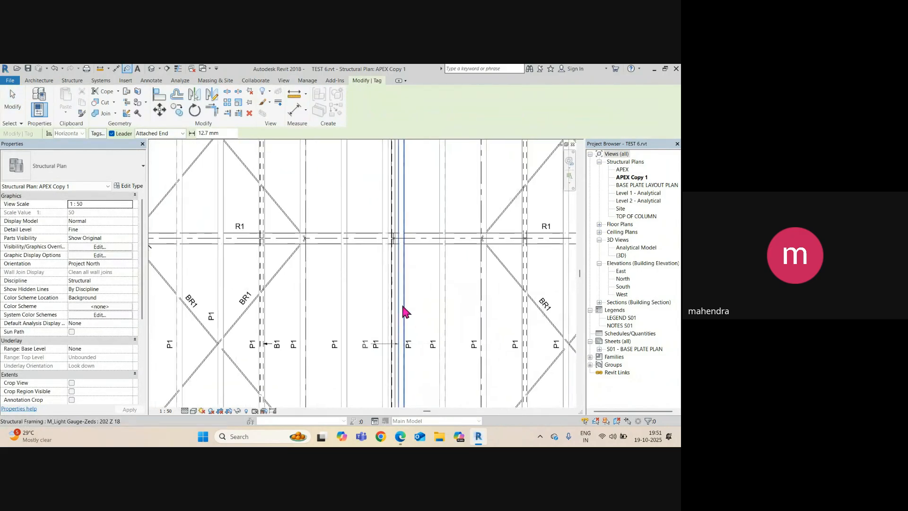
{"action": "scroll", "coordinate": [397, 342], "scroll_direction": "up", "scroll_amount": 3}
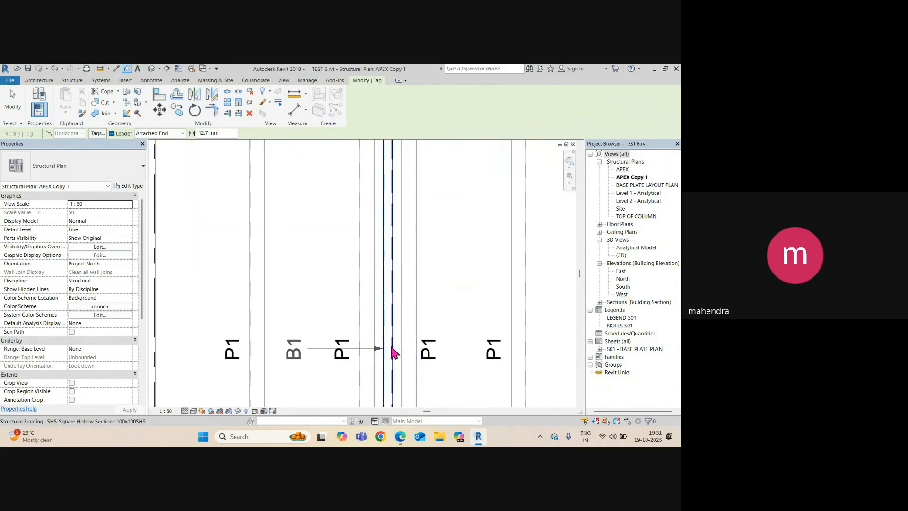
{"action": "left_click", "coordinate": [392, 346]}
Tag the SHS girder midway between grids B and C in the grid 1 to 2 bay and pull its B1 tag closer to the girder
{"action": "scroll", "coordinate": [392, 347], "scroll_direction": "down", "scroll_amount": 3}
{"action": "middle_click_drag", "start_coordinate": [401, 361], "coordinate": [396, 308]}
{"action": "scroll", "coordinate": [403, 237], "scroll_direction": "up", "scroll_amount": 3}
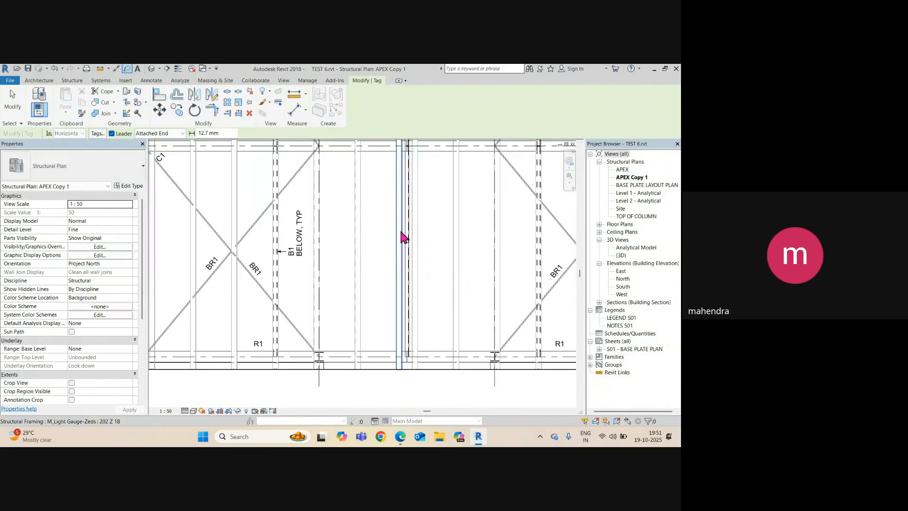
{"action": "scroll", "coordinate": [410, 257], "scroll_direction": "up", "scroll_amount": 2}
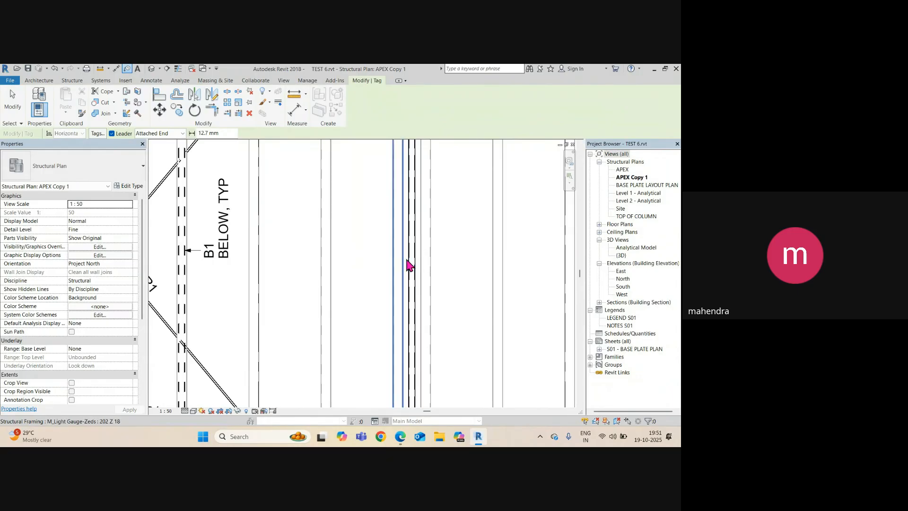
{"action": "left_click", "coordinate": [410, 264]}
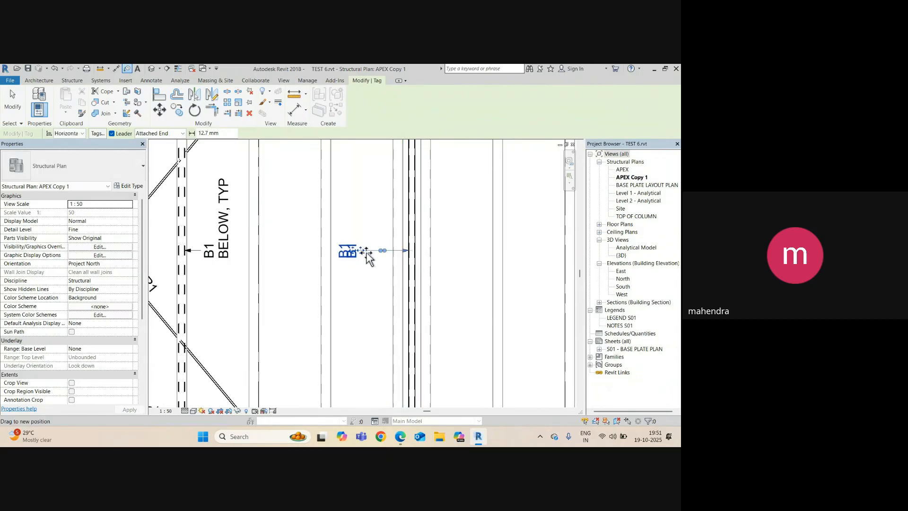
{"action": "left_click_drag", "start_coordinate": [369, 259], "coordinate": [377, 260]}
{"action": "scroll", "coordinate": [377, 260], "scroll_direction": "down", "scroll_amount": 2}
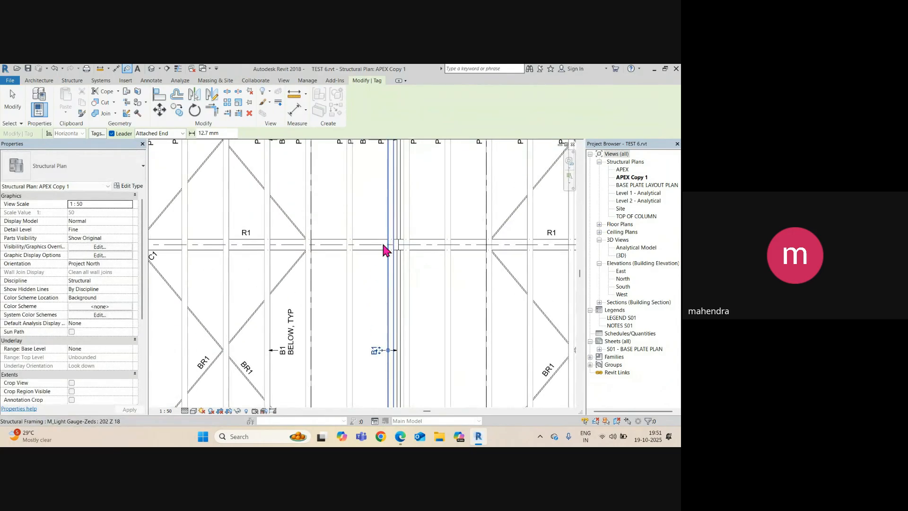
Try to move the B1 tag between grids B and C in the grid 2 to 3 bay below the P1 tag, then undo it
{"action": "middle_click_drag", "start_coordinate": [383, 245], "coordinate": [377, 300]}
{"action": "scroll", "coordinate": [376, 224], "scroll_direction": "up", "scroll_amount": 1}
{"action": "key", "text": "Escape"}
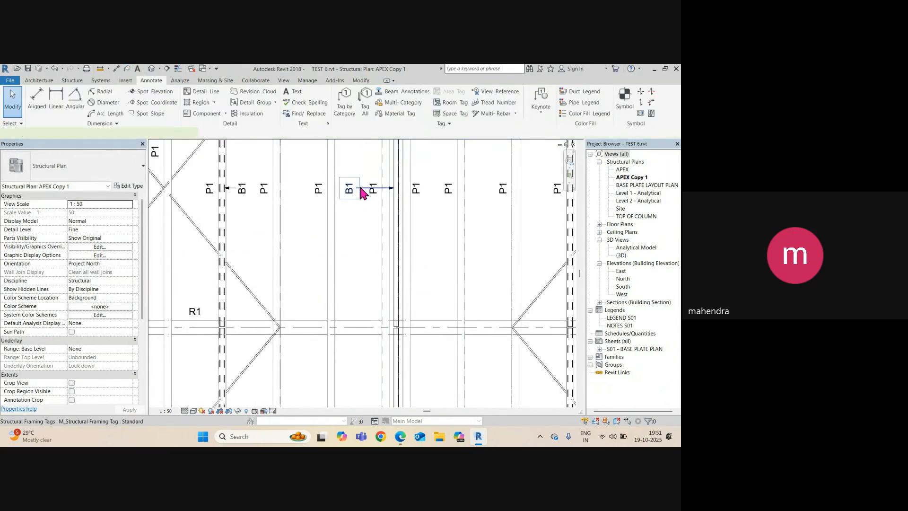
{"action": "left_click", "coordinate": [363, 193]}
{"action": "scroll", "coordinate": [362, 193], "scroll_direction": "up", "scroll_amount": 1}
{"action": "left_click_drag", "start_coordinate": [365, 193], "coordinate": [362, 223]}
{"action": "left_click_drag", "start_coordinate": [405, 192], "coordinate": [404, 226]}
{"action": "key", "text": "ctrl+z"}
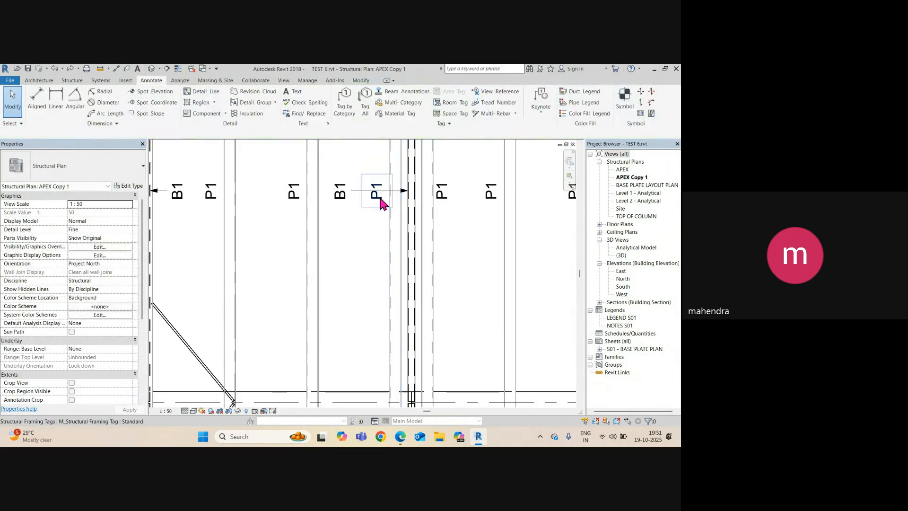
Change the grid 2 to 3 bay B1 tag between grids B and C to a Free End leader and move it below the P1 tags
{"action": "left_click", "coordinate": [355, 186]}
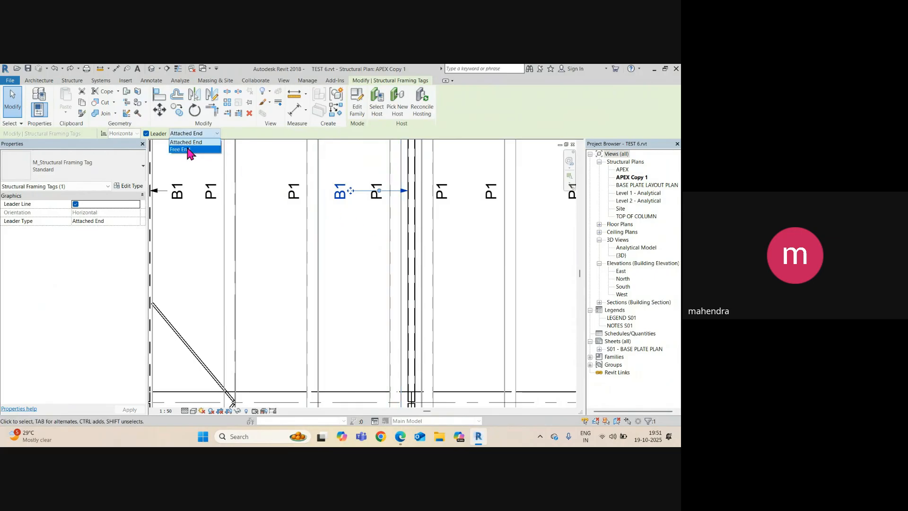
{"action": "left_click", "coordinate": [188, 149]}
{"action": "scroll", "coordinate": [399, 189], "scroll_direction": "up", "scroll_amount": 2}
{"action": "left_click_drag", "start_coordinate": [399, 192], "coordinate": [406, 243]}
{"action": "scroll", "coordinate": [393, 255], "scroll_direction": "down", "scroll_amount": 4}
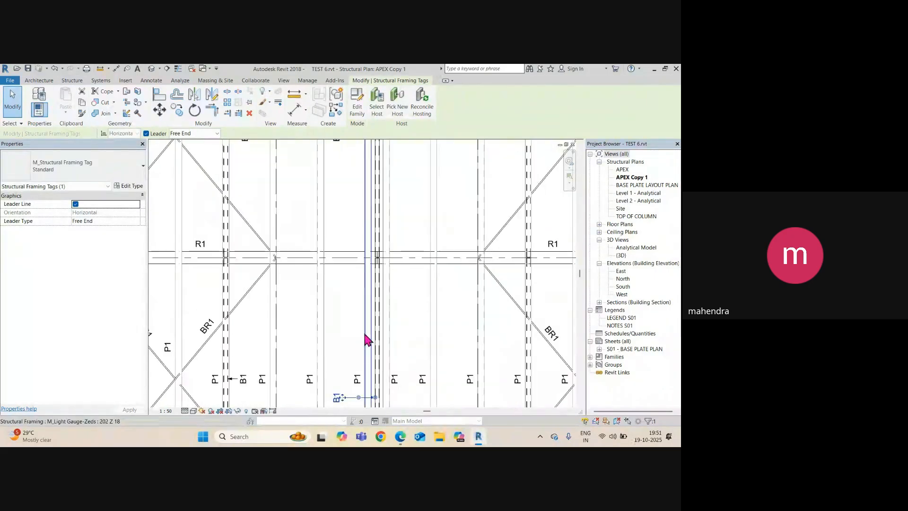
{"action": "middle_click_drag", "start_coordinate": [364, 336], "coordinate": [400, 148]}
{"action": "scroll", "coordinate": [400, 154], "scroll_direction": "down", "scroll_amount": 2}
{"action": "scroll", "coordinate": [391, 188], "scroll_direction": "up", "scroll_amount": 2}
{"action": "left_click_drag", "start_coordinate": [391, 190], "coordinate": [394, 192]}
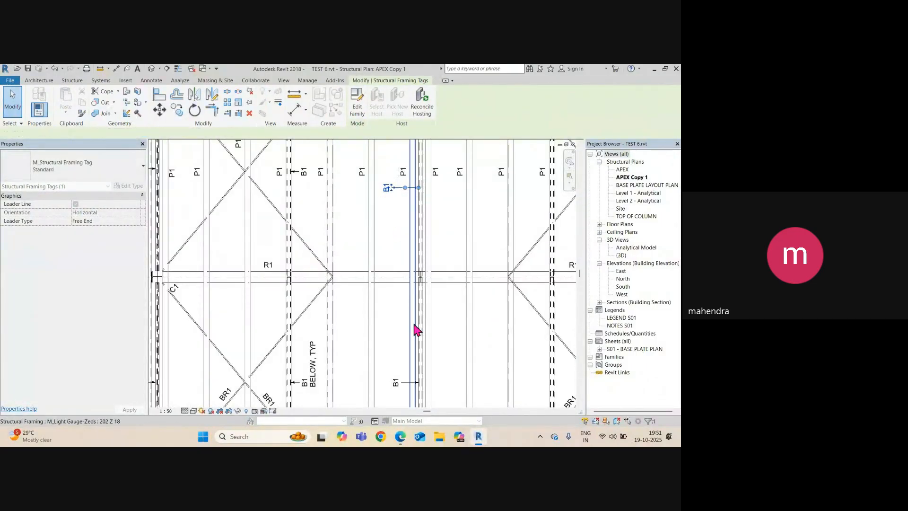
Move the B1 tag between grids B and C in the grid 3 to 4 bay closer to its girder, in line with the B1 tag below
{"action": "scroll", "coordinate": [414, 296], "scroll_direction": "down", "scroll_amount": 3}
{"action": "middle_click_drag", "start_coordinate": [418, 290], "coordinate": [403, 366]}
{"action": "scroll", "coordinate": [399, 274], "scroll_direction": "up", "scroll_amount": 3}
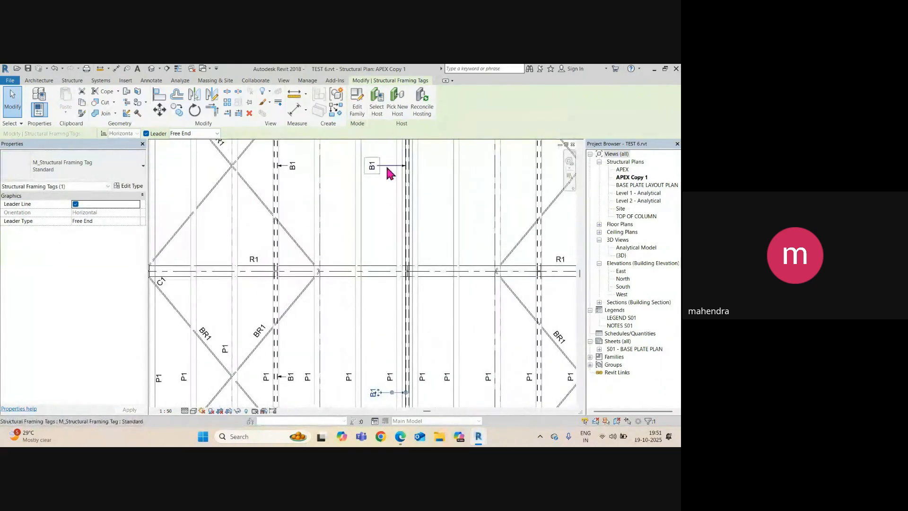
{"action": "scroll", "coordinate": [387, 172], "scroll_direction": "up", "scroll_amount": 3}
{"action": "left_click_drag", "start_coordinate": [388, 175], "coordinate": [398, 182]}
{"action": "scroll", "coordinate": [398, 182], "scroll_direction": "down", "scroll_amount": 4}
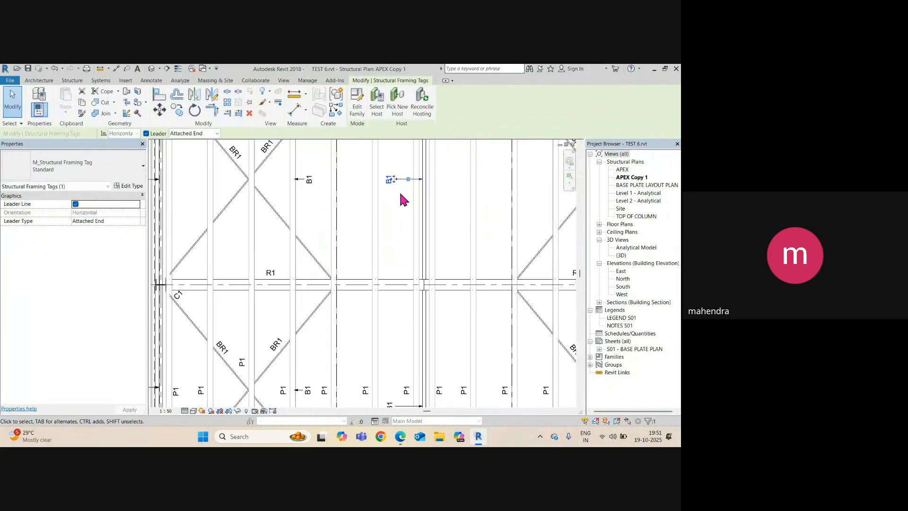
{"action": "middle_click_drag", "start_coordinate": [407, 197], "coordinate": [401, 187]}
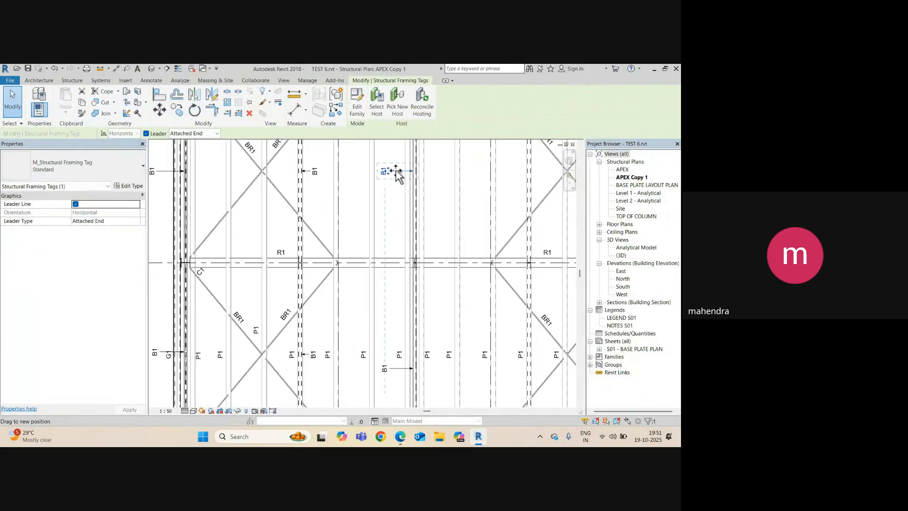
{"action": "scroll", "coordinate": [397, 171], "scroll_direction": "up", "scroll_amount": 1}
{"action": "left_click_drag", "start_coordinate": [396, 172], "coordinate": [395, 172]}
{"action": "scroll", "coordinate": [396, 172], "scroll_direction": "down", "scroll_amount": 2}
{"action": "middle_click_drag", "start_coordinate": [409, 257], "coordinate": [407, 215]}
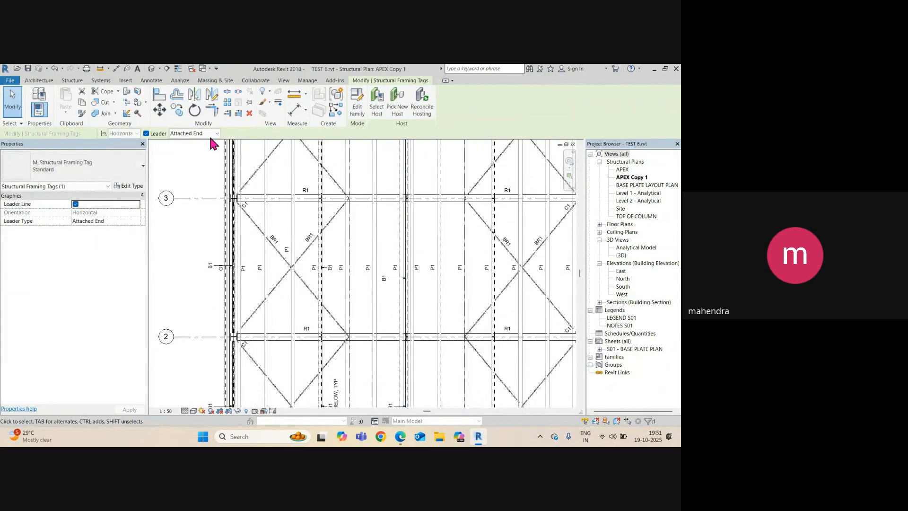
Adjust the lowered B1 tag between grids B and C in the grid 2 to 3 bay, keeping it clear below the P1 tags
{"action": "scroll", "coordinate": [414, 285], "scroll_direction": "up", "scroll_amount": 4}
{"action": "left_click", "coordinate": [368, 266]}
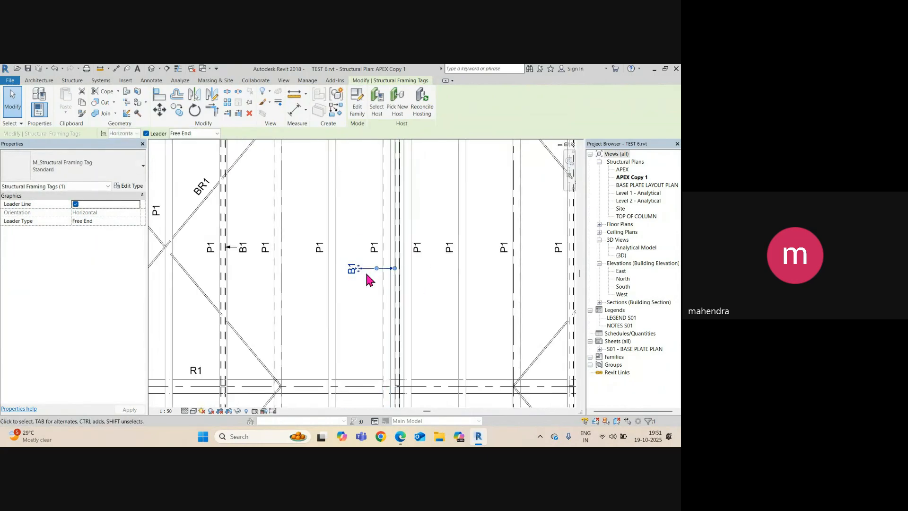
{"action": "scroll", "coordinate": [365, 273], "scroll_direction": "up", "scroll_amount": 2}
{"action": "left_click_drag", "start_coordinate": [355, 270], "coordinate": [369, 269]}
{"action": "scroll", "coordinate": [368, 268], "scroll_direction": "down", "scroll_amount": 1}
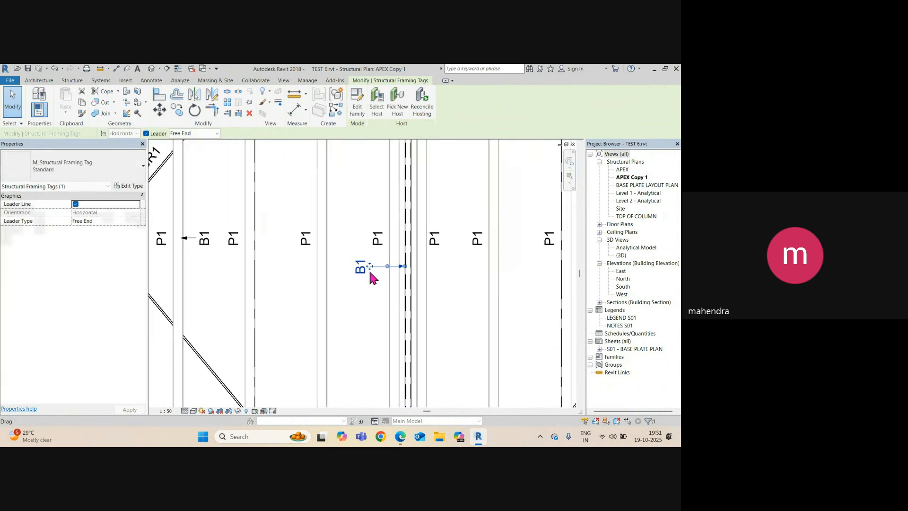
{"action": "scroll", "coordinate": [368, 268], "scroll_direction": "down", "scroll_amount": 4}
{"action": "scroll", "coordinate": [381, 286], "scroll_direction": "up", "scroll_amount": 2}
{"action": "key", "text": "Escape"}
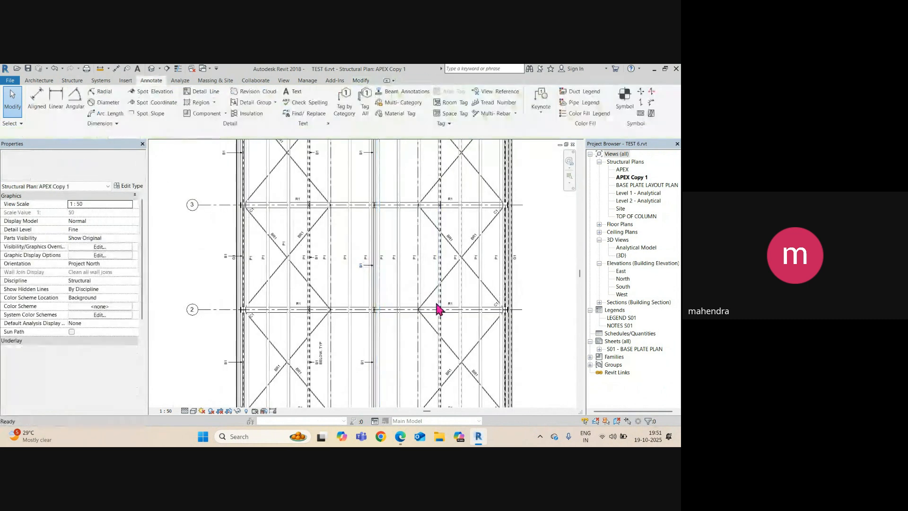
Tag the SHS girder just inside grid C towards grid D in the grid 3 to 4 bay, placing its B1 tag on the grid C side
{"action": "middle_click_drag", "start_coordinate": [463, 325], "coordinate": [448, 348]}
{"action": "middle_click_drag", "start_coordinate": [423, 195], "coordinate": [418, 243]}
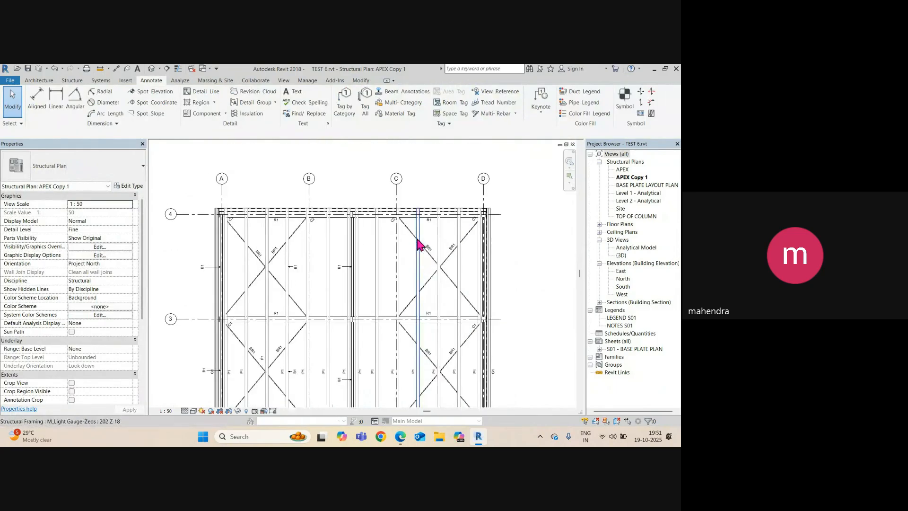
{"action": "scroll", "coordinate": [416, 267], "scroll_direction": "up", "scroll_amount": 3}
{"action": "left_click", "coordinate": [418, 267]}
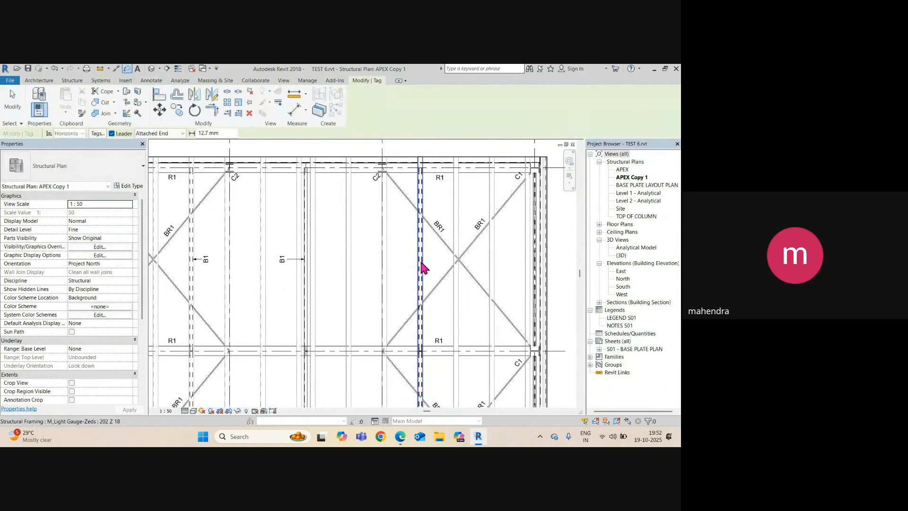
{"action": "scroll", "coordinate": [420, 265], "scroll_direction": "up", "scroll_amount": 5}
{"action": "left_click", "coordinate": [420, 268]}
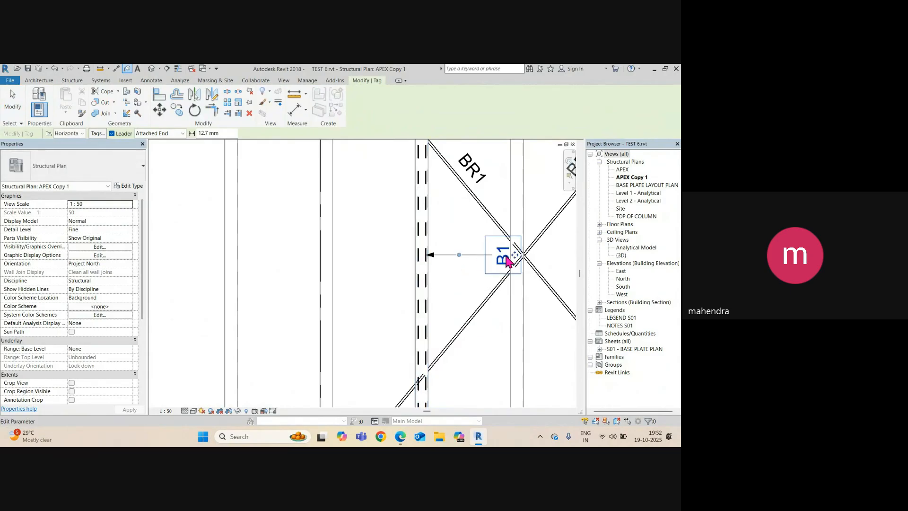
{"action": "left_click_drag", "start_coordinate": [445, 262], "coordinate": [398, 254]}
{"action": "scroll", "coordinate": [407, 258], "scroll_direction": "down", "scroll_amount": 5}
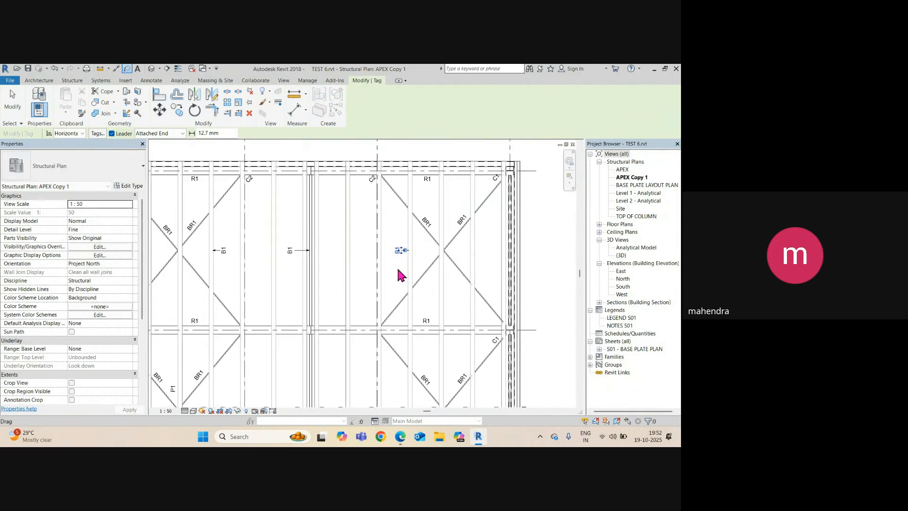
Tag the SHS girder between grids C and D in the grid 2 to 3 bay and move its B1 tag to the grid C side
{"action": "scroll", "coordinate": [418, 330], "scroll_direction": "up", "scroll_amount": 6}
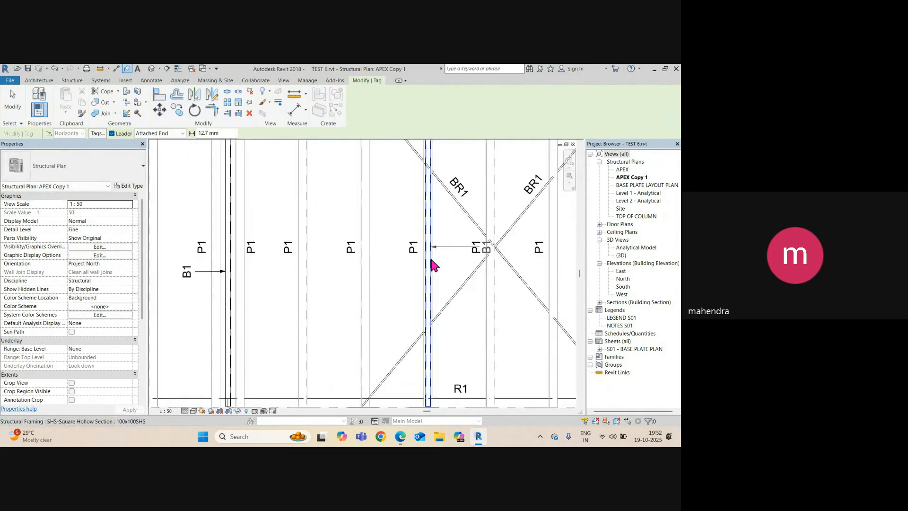
{"action": "scroll", "coordinate": [428, 264], "scroll_direction": "up", "scroll_amount": 4}
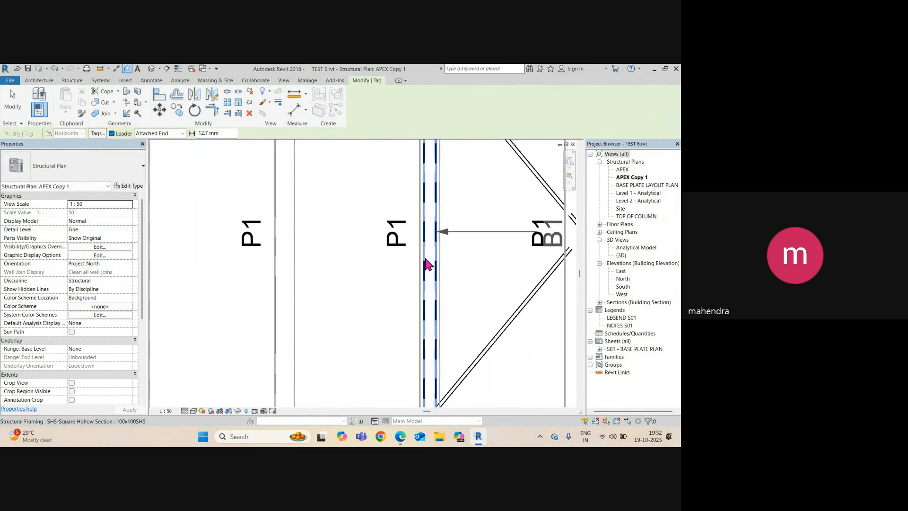
{"action": "scroll", "coordinate": [428, 264], "scroll_direction": "down", "scroll_amount": 3}
{"action": "left_click_drag", "start_coordinate": [520, 250], "coordinate": [529, 253]}
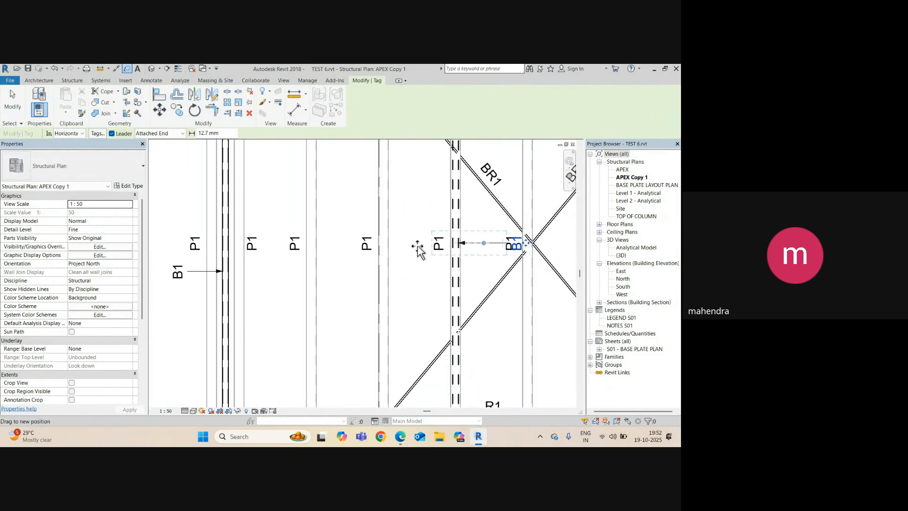
{"action": "left_click_drag", "start_coordinate": [418, 250], "coordinate": [420, 252]}
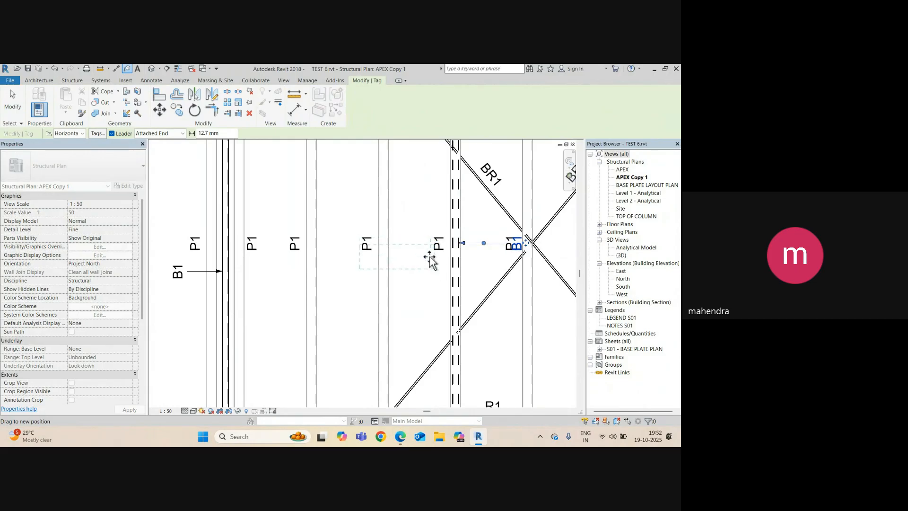
{"action": "left_click_drag", "start_coordinate": [430, 250], "coordinate": [431, 252]}
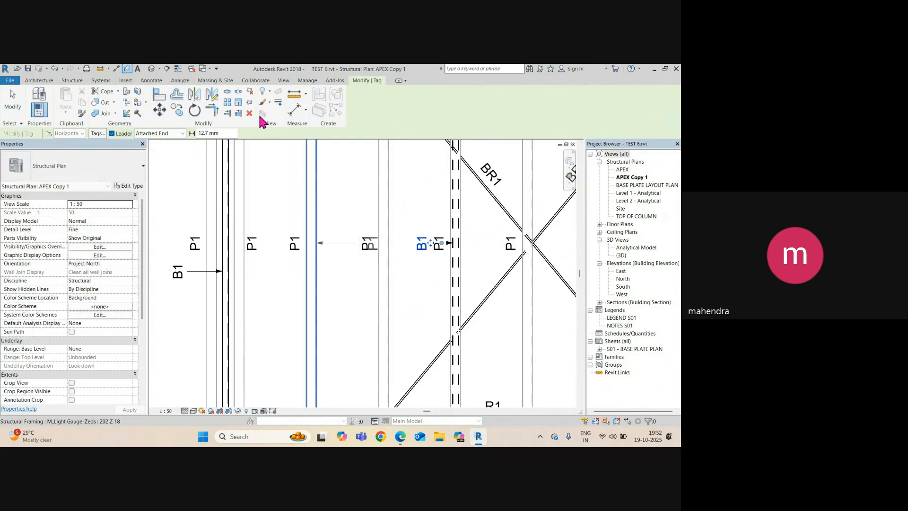
Set the tag leader to Free End and lower the B1 tag between grids C and D in the grid 2 to 3 bay, clear of P1
{"action": "left_click", "coordinate": [183, 133]}
{"action": "left_click", "coordinate": [161, 149]}
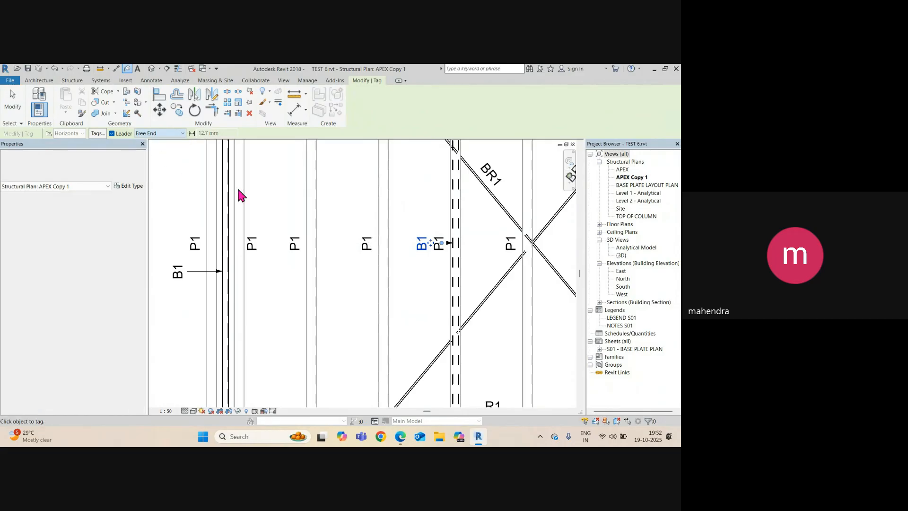
{"action": "scroll", "coordinate": [450, 244], "scroll_direction": "up", "scroll_amount": 5}
{"action": "key", "text": "Escape"}
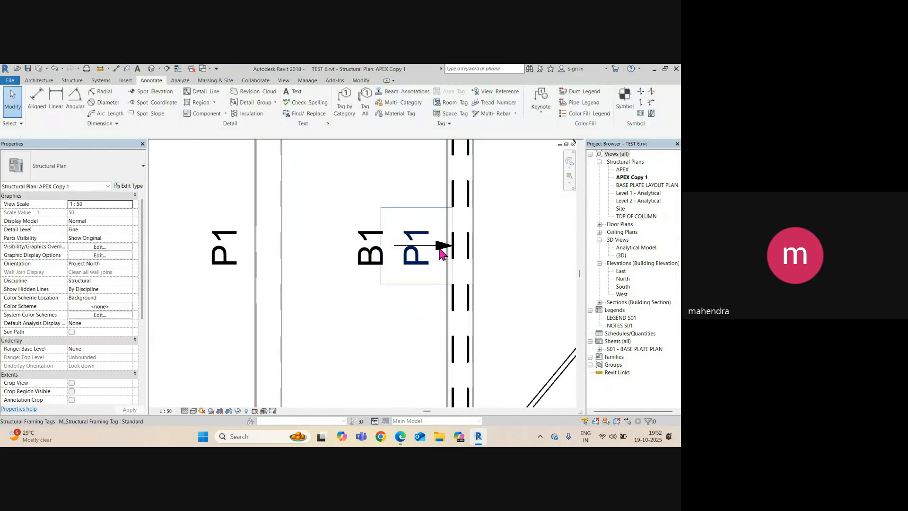
{"action": "left_click", "coordinate": [441, 251]}
{"action": "left_click", "coordinate": [369, 245]}
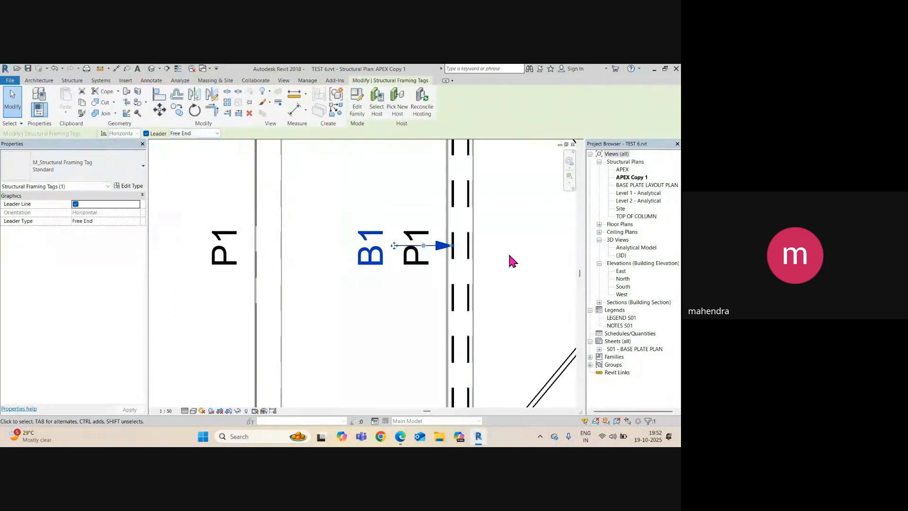
{"action": "mouse_move", "coordinate": [434, 244]}
{"action": "left_mouse_down", "text": "ctrl"}
{"action": "mouse_move", "coordinate": [440, 320]}
{"action": "mouse_move", "coordinate": [440, 299]}
{"action": "left_mouse_up", "text": "ctrl"}
{"action": "left_click", "coordinate": [433, 316]}
{"action": "scroll", "coordinate": [412, 304], "scroll_direction": "down", "scroll_amount": 8}
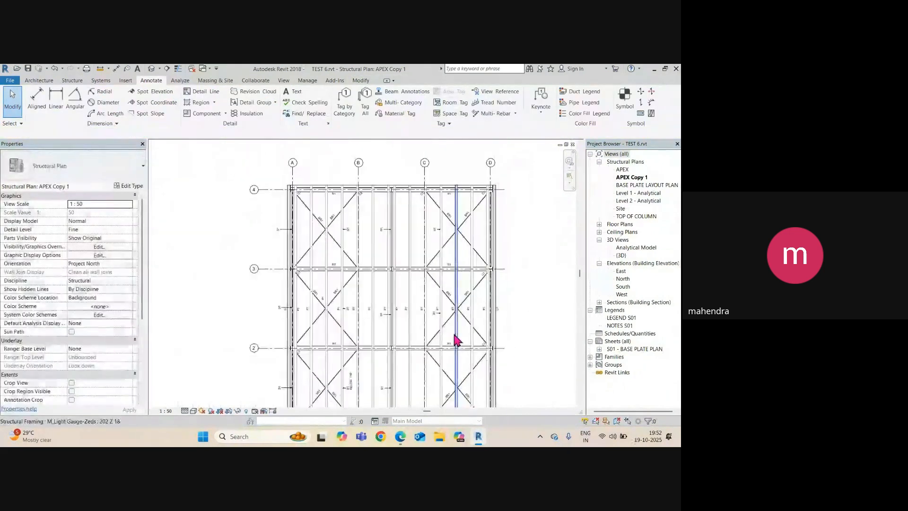
Tag the SHS girder between grids C and D in the grid 1 to 2 bay, placing its B1 tag on the grid C side
{"action": "scroll", "coordinate": [456, 340], "scroll_direction": "up", "scroll_amount": 8}
{"action": "key", "text": "t"}
{"action": "key", "text": "g"}
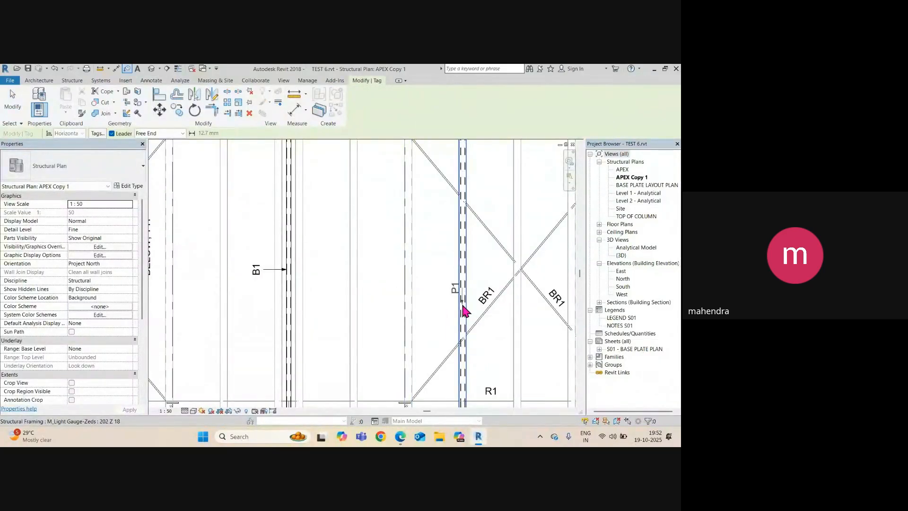
{"action": "scroll", "coordinate": [464, 309], "scroll_direction": "up", "scroll_amount": 3}
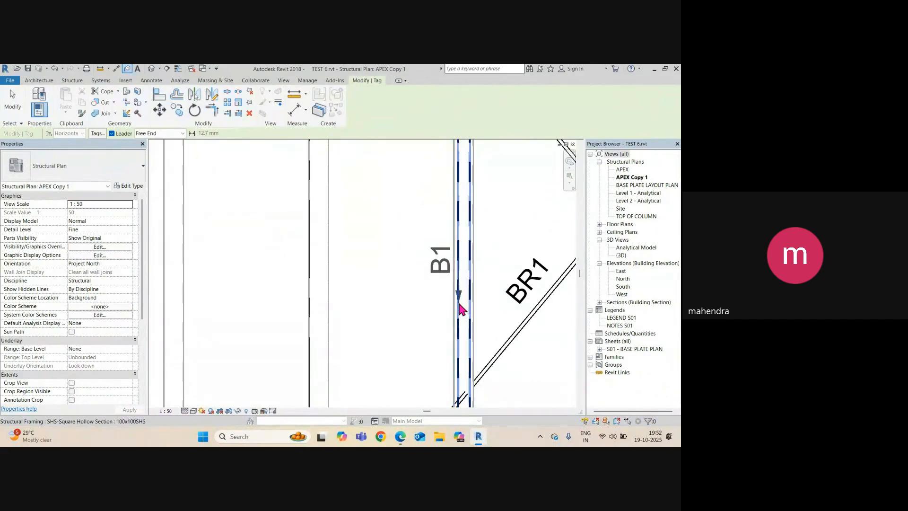
{"action": "left_click", "coordinate": [459, 303]}
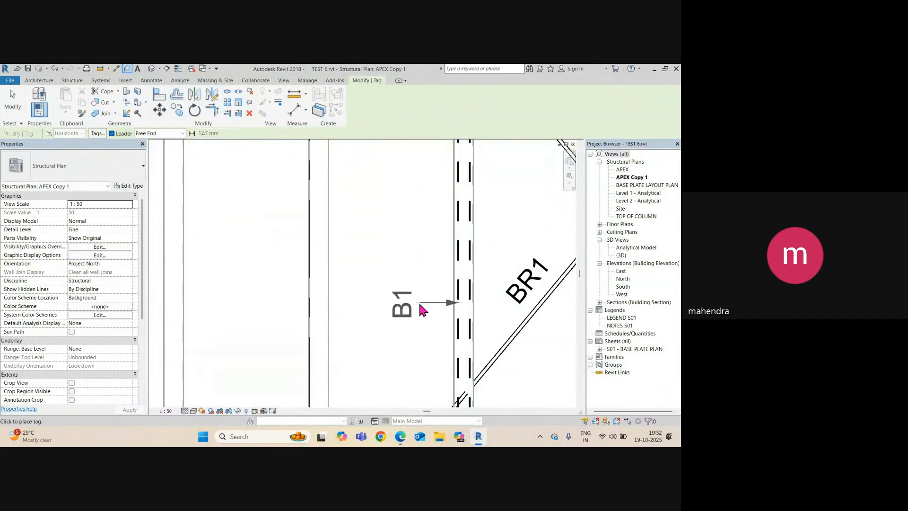
{"action": "scroll", "coordinate": [424, 303], "scroll_direction": "down", "scroll_amount": 4}
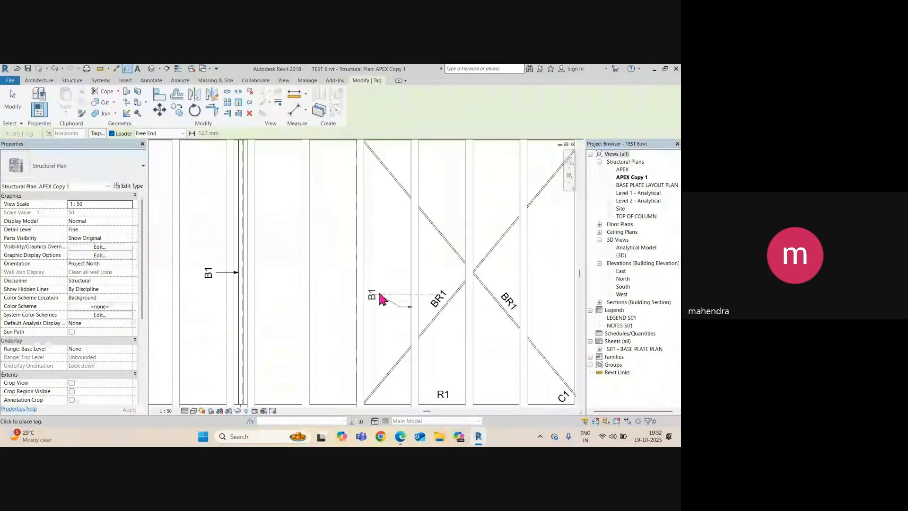
{"action": "scroll", "coordinate": [392, 305], "scroll_direction": "up", "scroll_amount": 3}
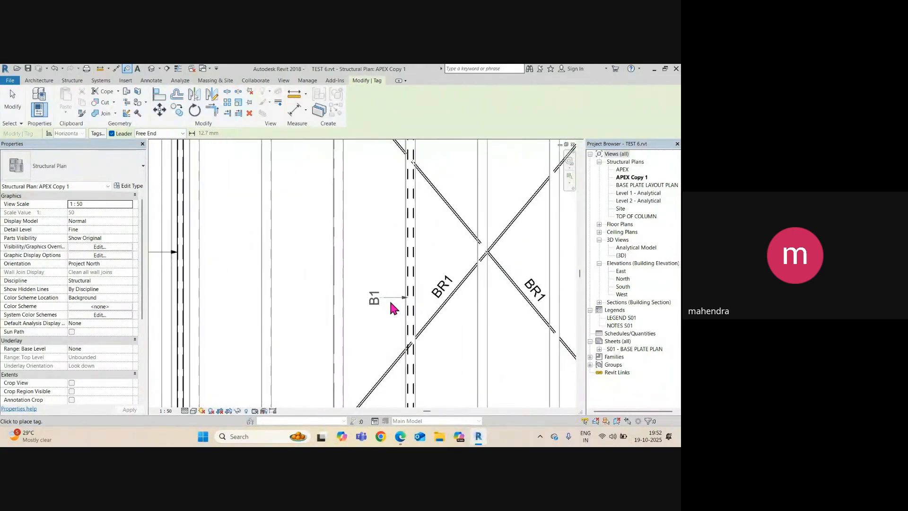
{"action": "left_click", "coordinate": [389, 301]}
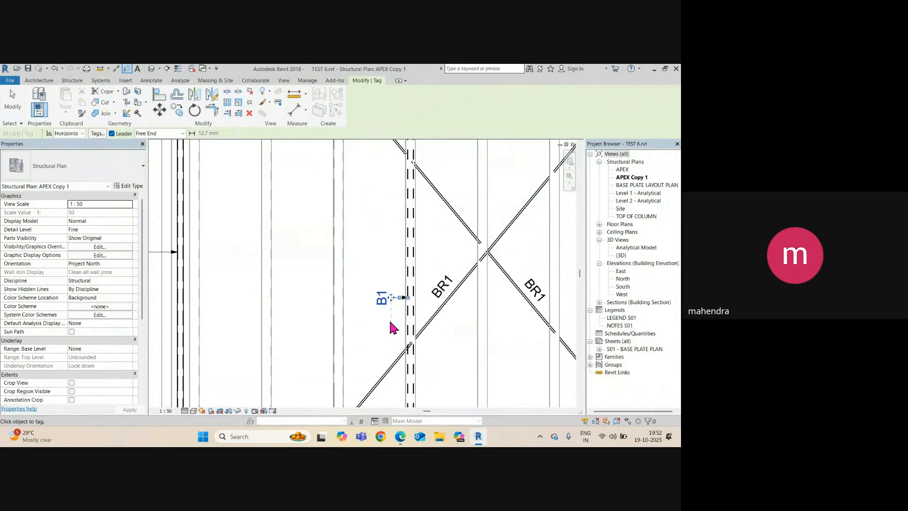
{"action": "key", "text": "Escape"}
{"action": "key", "text": "Escape"}
Hide the elevation marker category in the view and fit the whole plan on screen
{"action": "scroll", "coordinate": [386, 320], "scroll_direction": "down", "scroll_amount": 3}
{"action": "scroll", "coordinate": [385, 326], "scroll_direction": "down", "scroll_amount": 4}
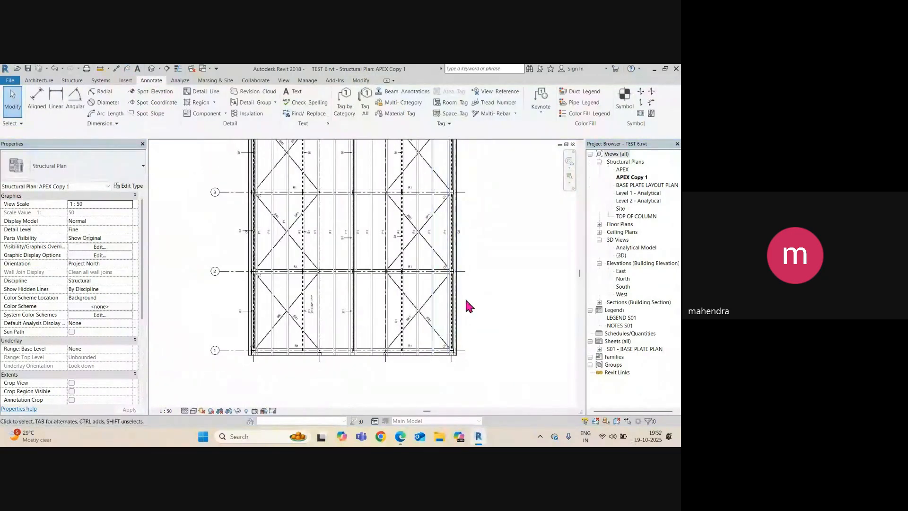
{"action": "scroll", "coordinate": [454, 260], "scroll_direction": "down", "scroll_amount": 2}
{"action": "scroll", "coordinate": [373, 331], "scroll_direction": "up", "scroll_amount": 6}
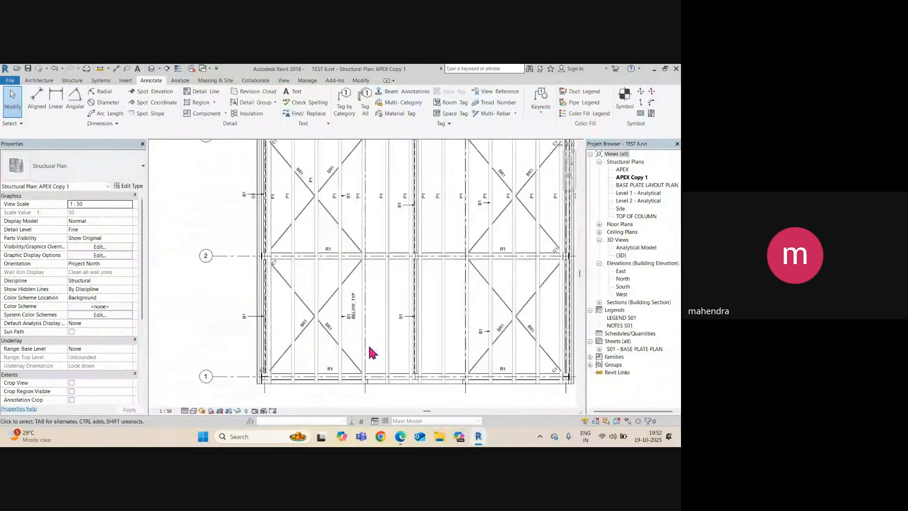
{"action": "scroll", "coordinate": [363, 326], "scroll_direction": "down", "scroll_amount": 3}
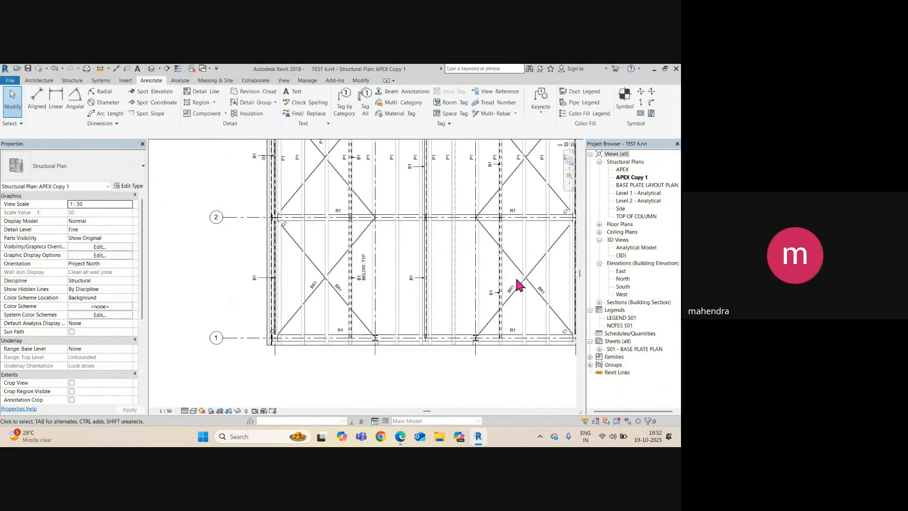
{"action": "scroll", "coordinate": [473, 265], "scroll_direction": "down", "scroll_amount": 3}
{"action": "scroll", "coordinate": [435, 315], "scroll_direction": "down", "scroll_amount": 3}
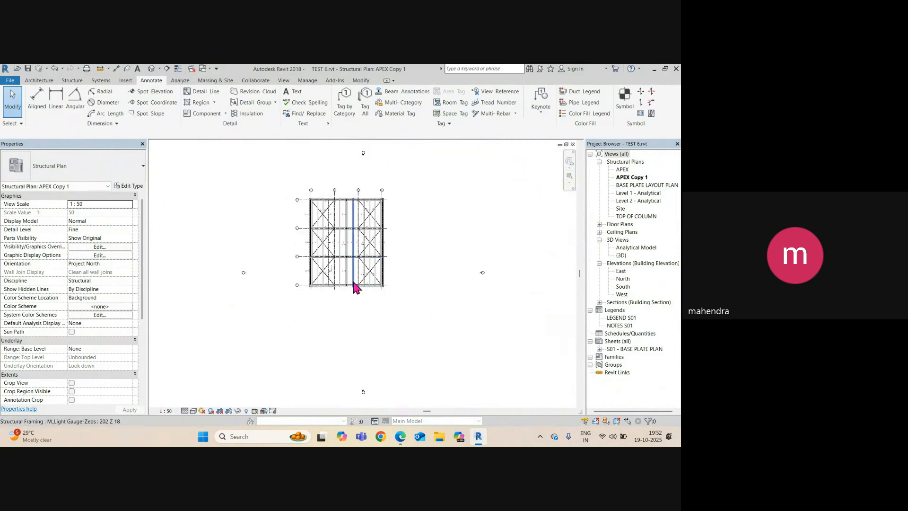
{"action": "left_click_drag", "start_coordinate": [513, 314], "coordinate": [511, 312]}
{"action": "right_click", "coordinate": [504, 295]}
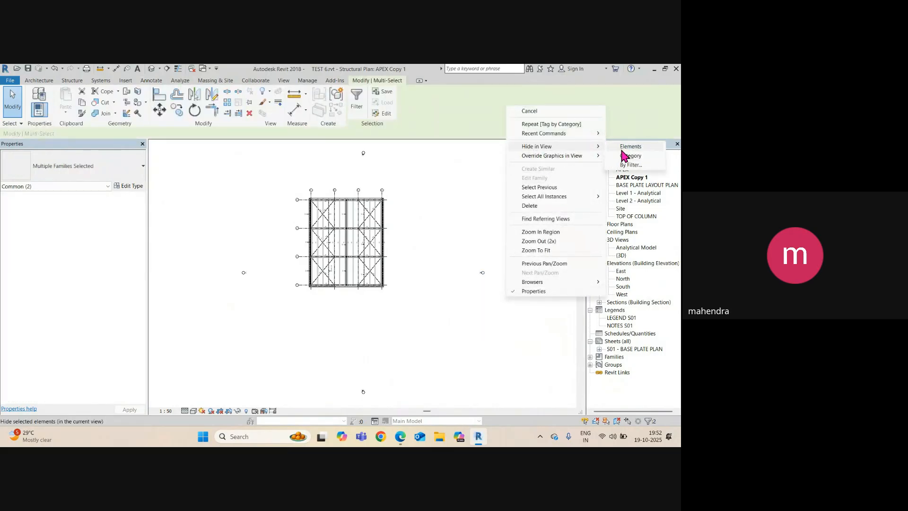
{"action": "left_click", "coordinate": [622, 153]}
{"action": "key", "text": "z"}
{"action": "key", "text": "f"}
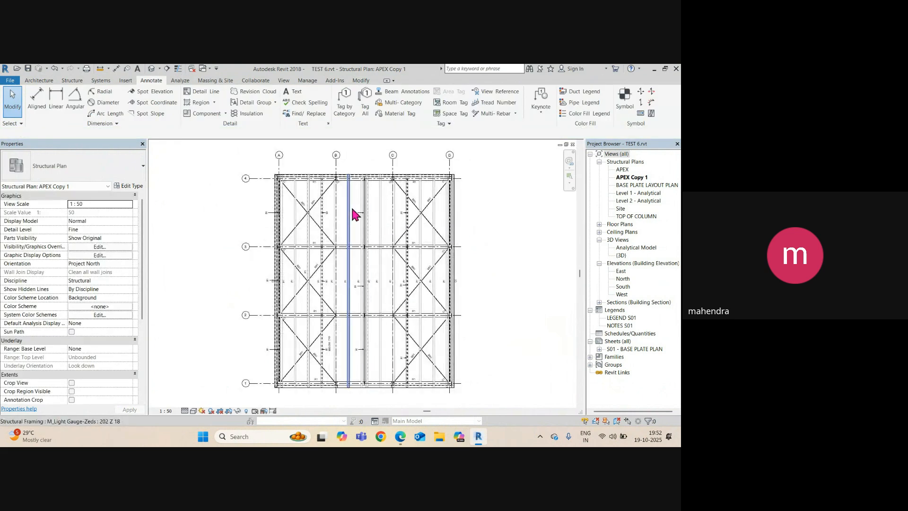
Try to adjust the end of the grid 4 line near its bubble
{"action": "scroll", "coordinate": [284, 173], "scroll_direction": "up", "scroll_amount": 4}
{"action": "left_click", "coordinate": [274, 158]}
{"action": "scroll", "coordinate": [303, 220], "scroll_direction": "up", "scroll_amount": 2}
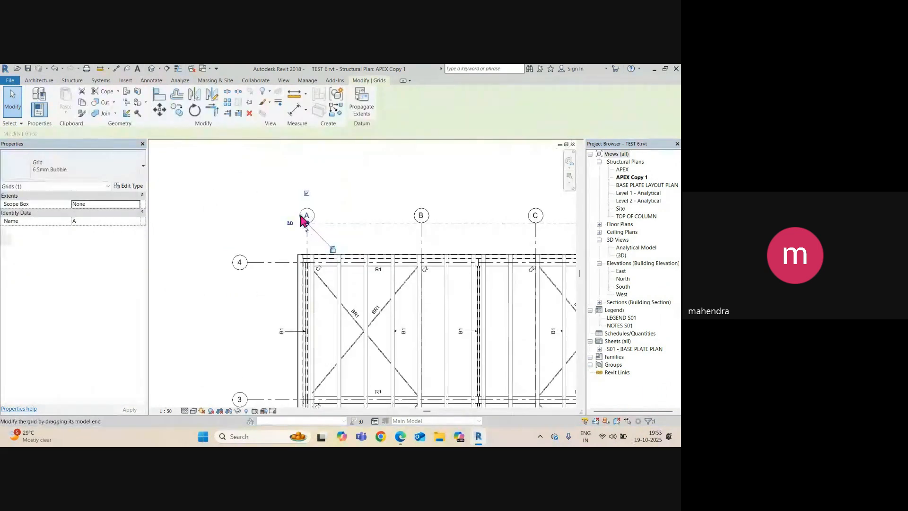
{"action": "scroll", "coordinate": [301, 217], "scroll_direction": "up", "scroll_amount": 1}
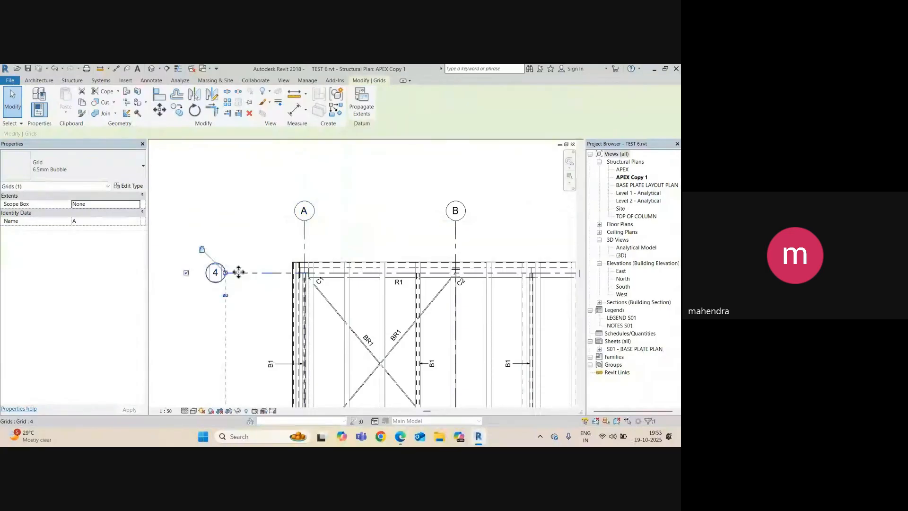
{"action": "left_click_drag", "start_coordinate": [233, 274], "coordinate": [249, 273]}
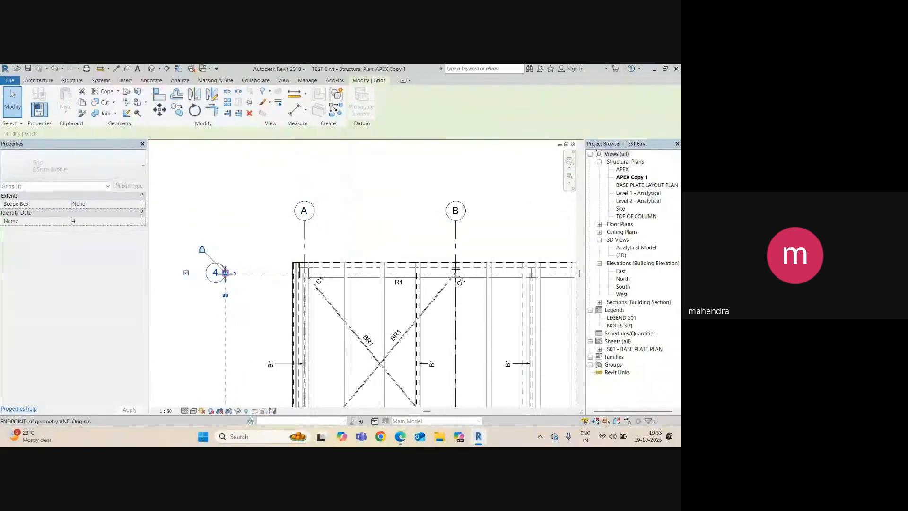
{"action": "scroll", "coordinate": [315, 245], "scroll_direction": "down", "scroll_amount": 3}
{"action": "left_click", "coordinate": [314, 224]}
{"action": "scroll", "coordinate": [247, 236], "scroll_direction": "up", "scroll_amount": 2}
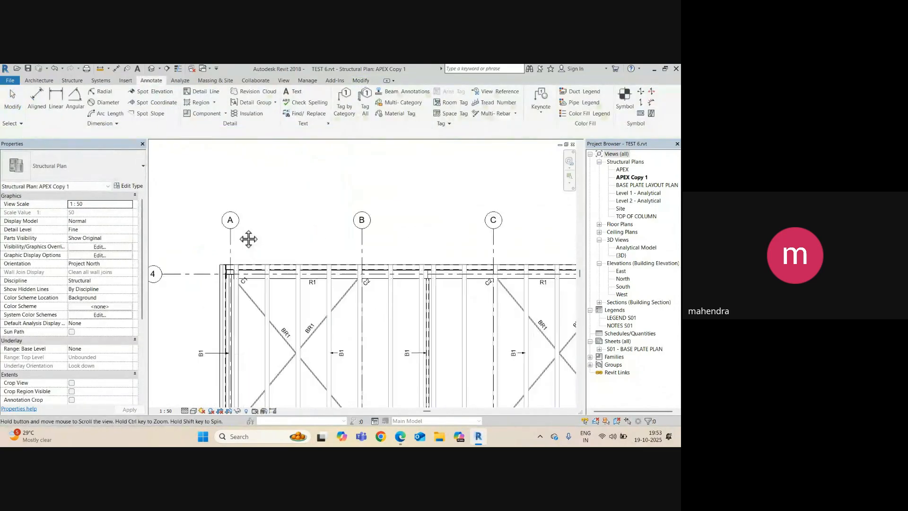
Start an aligned dimension string above the plan across grids A, B, C and D
{"action": "key", "text": "d"}
{"action": "key", "text": "i"}
{"action": "left_click", "coordinate": [227, 247]}
{"action": "left_click", "coordinate": [359, 246]}
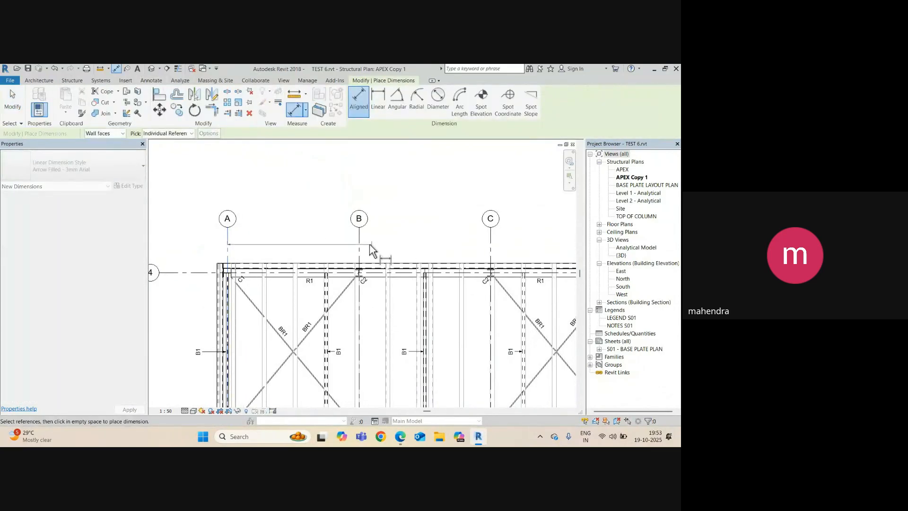
{"action": "middle_click_drag", "start_coordinate": [499, 257], "coordinate": [427, 241]}
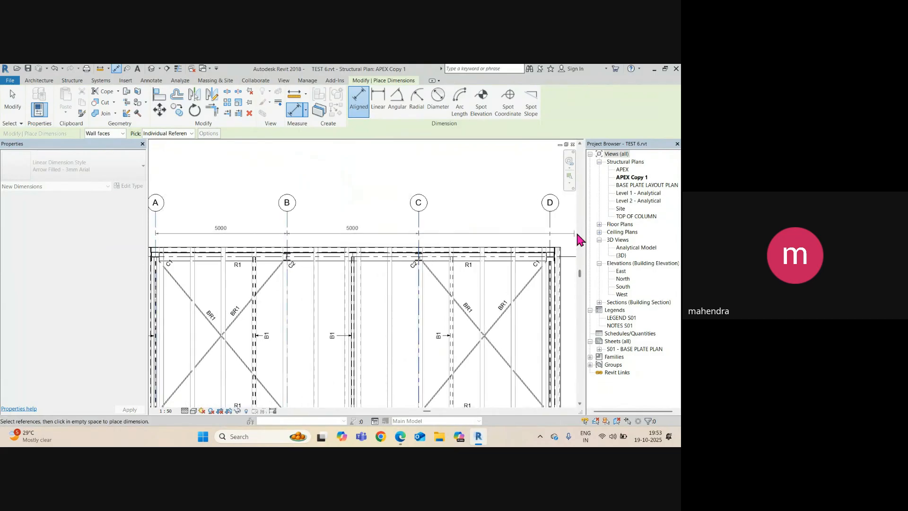
{"action": "left_click", "coordinate": [550, 237]}
Extend the dimension string to the outer detail lines beyond grids D and A and place it above grid 4
{"action": "scroll", "coordinate": [552, 239], "scroll_direction": "up", "scroll_amount": 4}
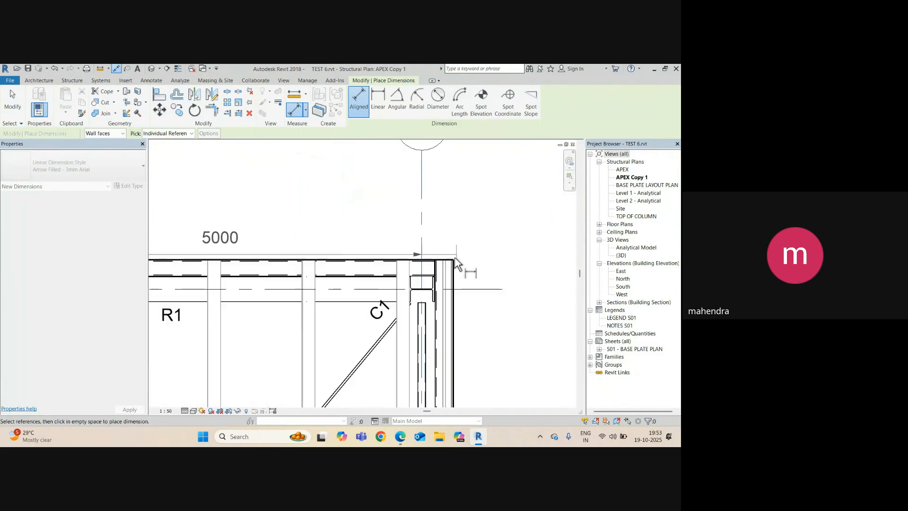
{"action": "scroll", "coordinate": [456, 260], "scroll_direction": "up", "scroll_amount": 2}
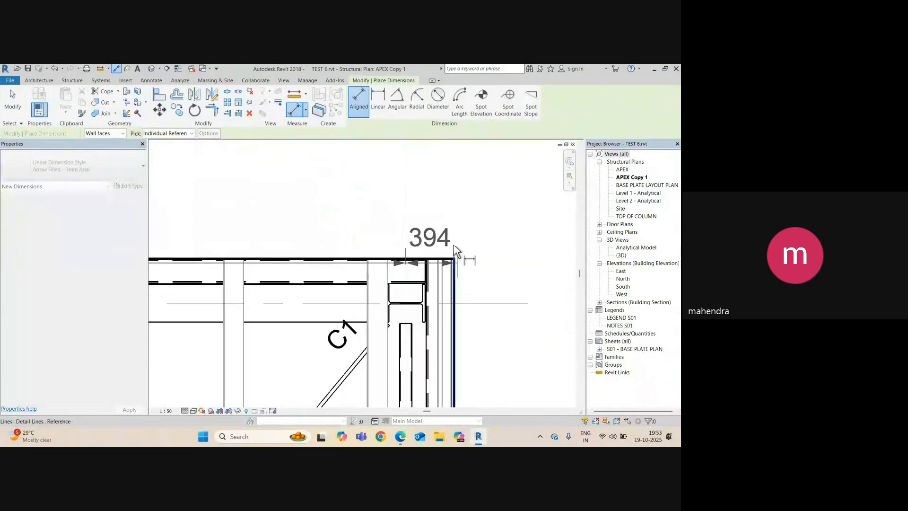
{"action": "scroll", "coordinate": [454, 246], "scroll_direction": "down", "scroll_amount": 7}
{"action": "scroll", "coordinate": [235, 256], "scroll_direction": "up", "scroll_amount": 3}
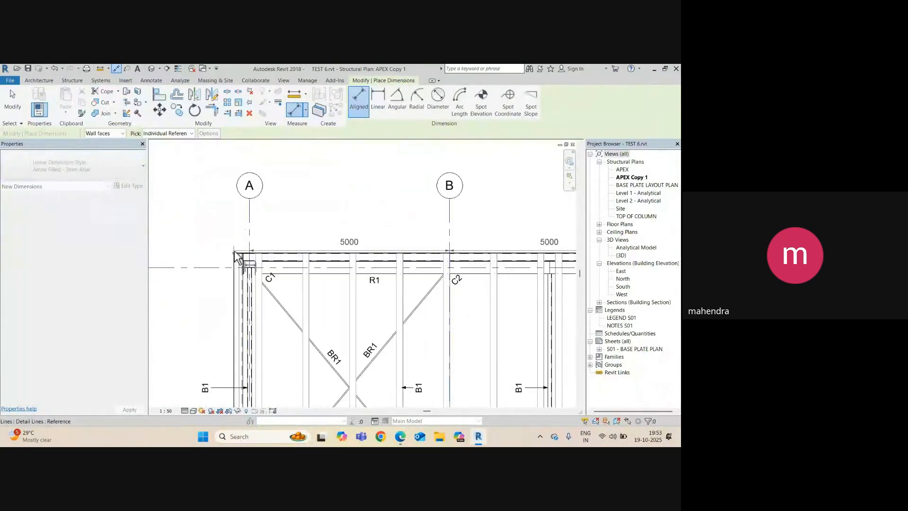
{"action": "scroll", "coordinate": [236, 257], "scroll_direction": "up", "scroll_amount": 2}
{"action": "left_click", "coordinate": [233, 257]}
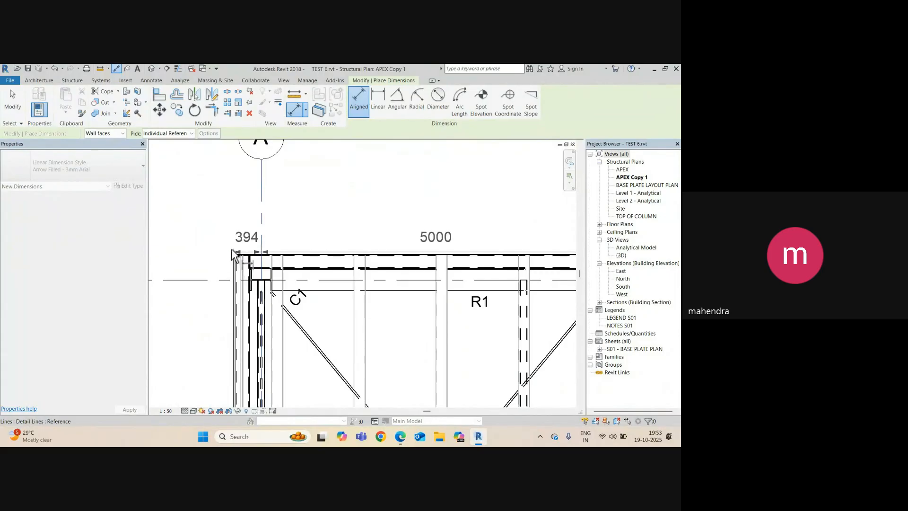
{"action": "scroll", "coordinate": [234, 239], "scroll_direction": "down", "scroll_amount": 4}
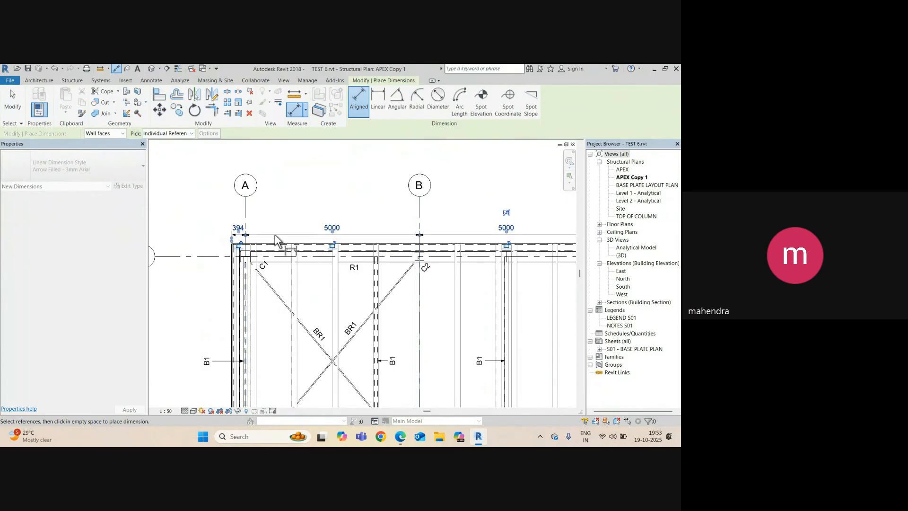
{"action": "key", "text": "Escape"}
{"action": "key", "text": "Escape"}
Check the grid A edge offset in BASE PLATE LAYOUT PLAN and set APEX Copy 1's outer detail line 400 mm from grid A
{"action": "double_click", "coordinate": [647, 185]}
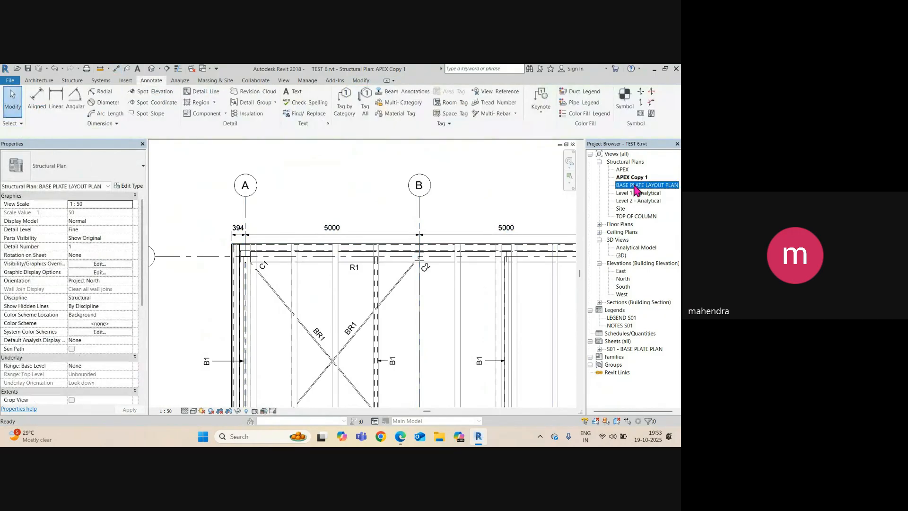
{"action": "scroll", "coordinate": [286, 187], "scroll_direction": "up", "scroll_amount": 6}
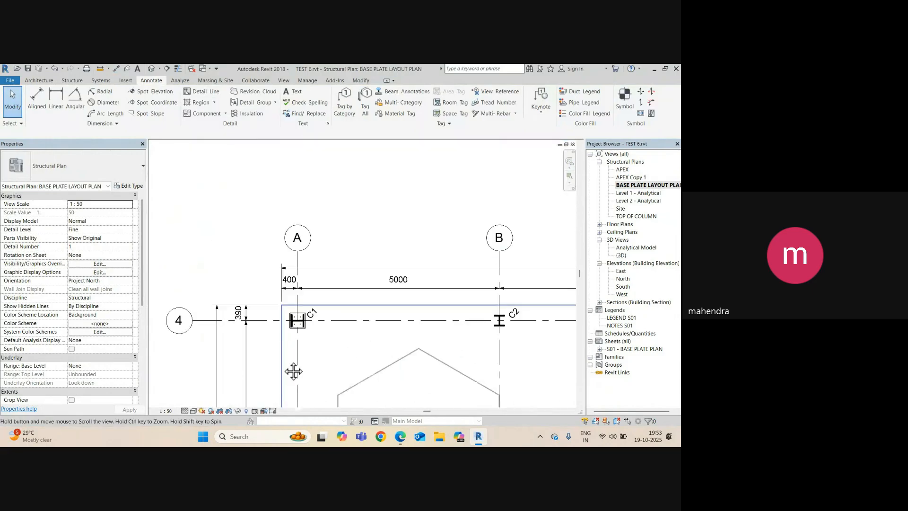
{"action": "scroll", "coordinate": [287, 308], "scroll_direction": "up", "scroll_amount": 3}
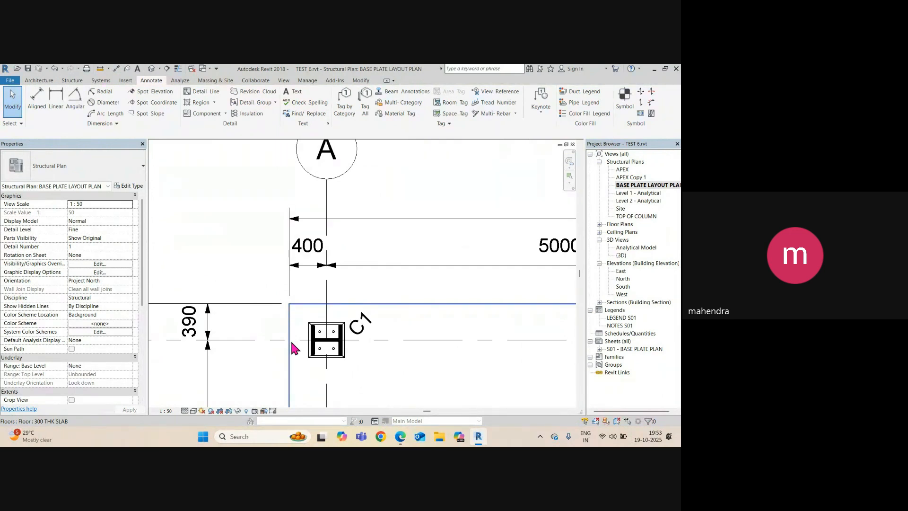
{"action": "key", "text": "ctrl+Tab"}
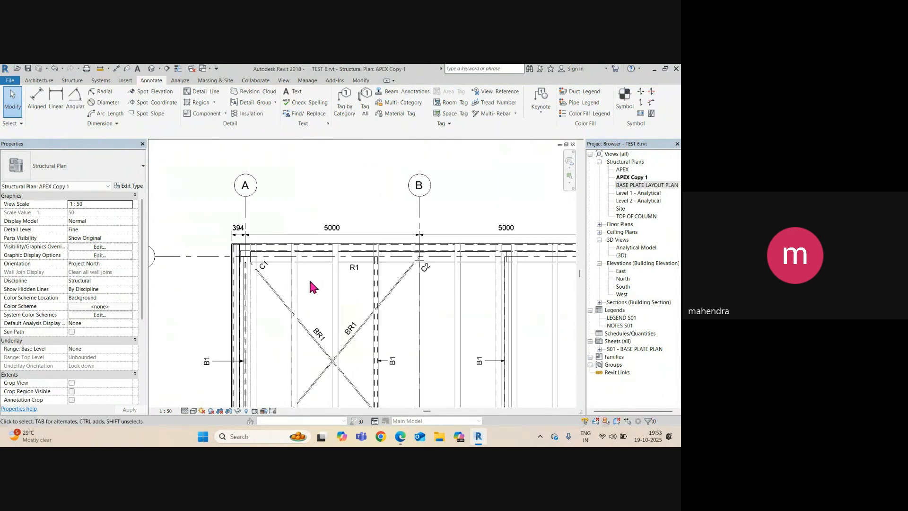
{"action": "scroll", "coordinate": [233, 238], "scroll_direction": "up", "scroll_amount": 5}
{"action": "scroll", "coordinate": [242, 292], "scroll_direction": "up", "scroll_amount": 2}
{"action": "left_click", "coordinate": [231, 269]}
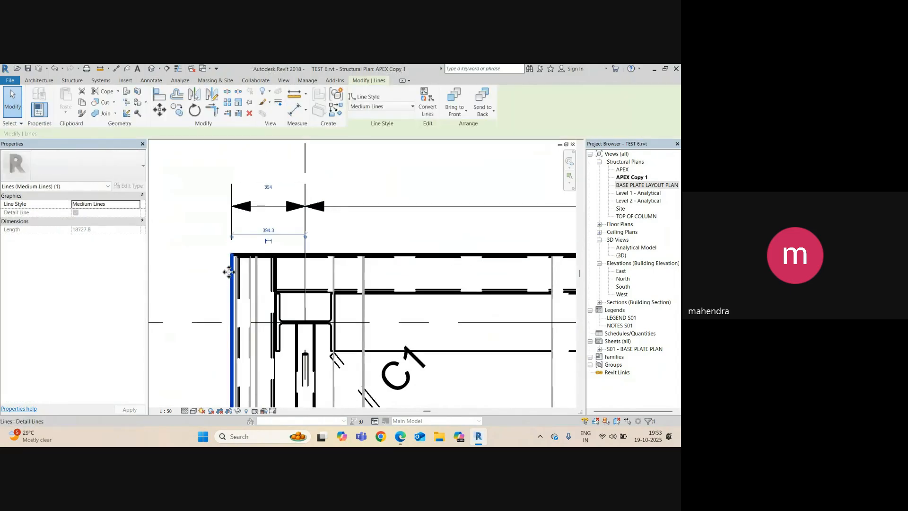
{"action": "left_click", "coordinate": [268, 188]}
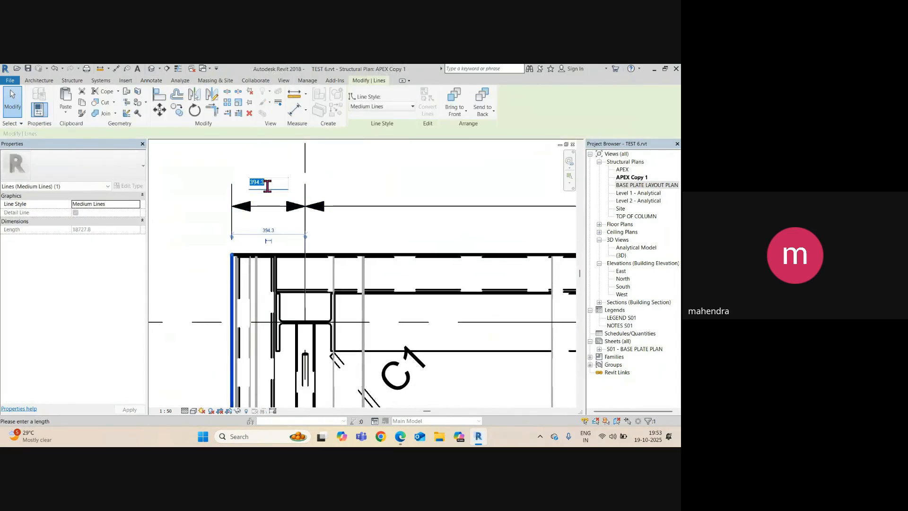
{"action": "key", "text": "Return"}
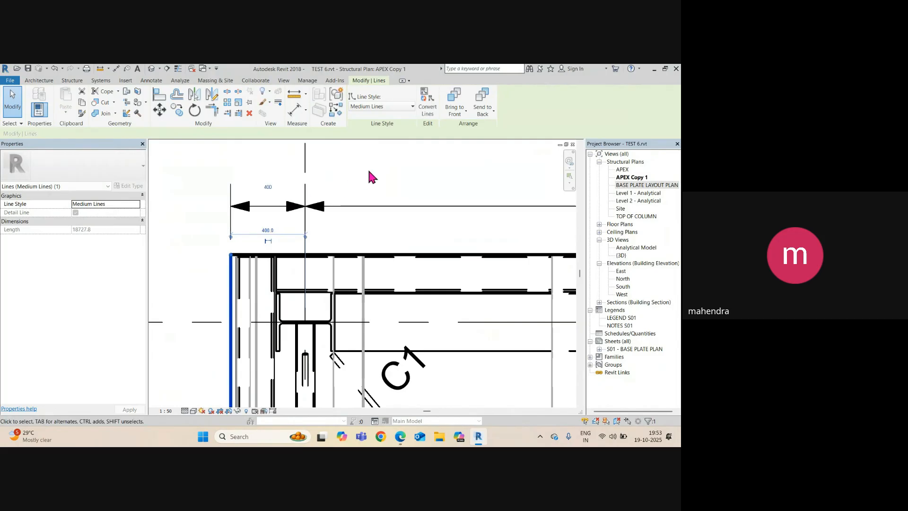
{"action": "left_click", "coordinate": [369, 171]}
Set the outer detail line beyond grid D to 400 mm from grid D
{"action": "scroll", "coordinate": [176, 207], "scroll_direction": "down", "scroll_amount": 6}
{"action": "middle_click_drag", "start_coordinate": [479, 216], "coordinate": [349, 237]}
{"action": "scroll", "coordinate": [369, 250], "scroll_direction": "up", "scroll_amount": 5}
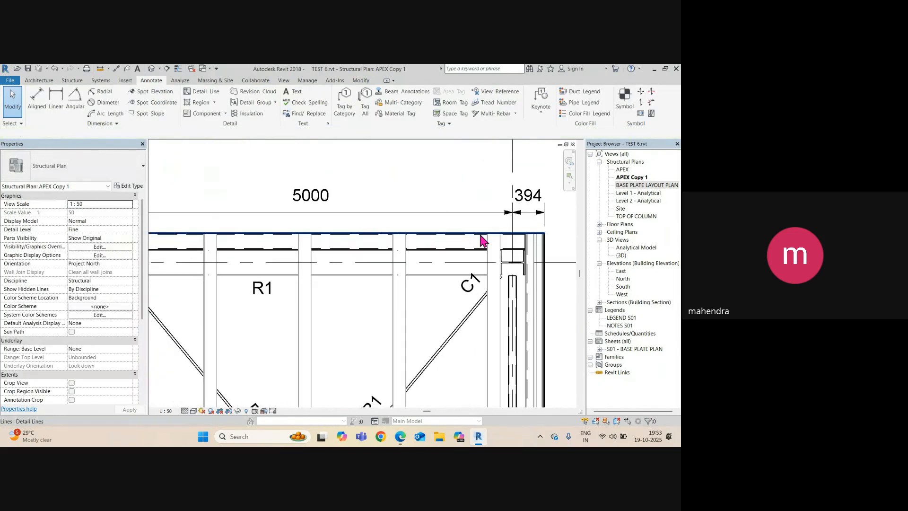
{"action": "key", "text": "Tab"}
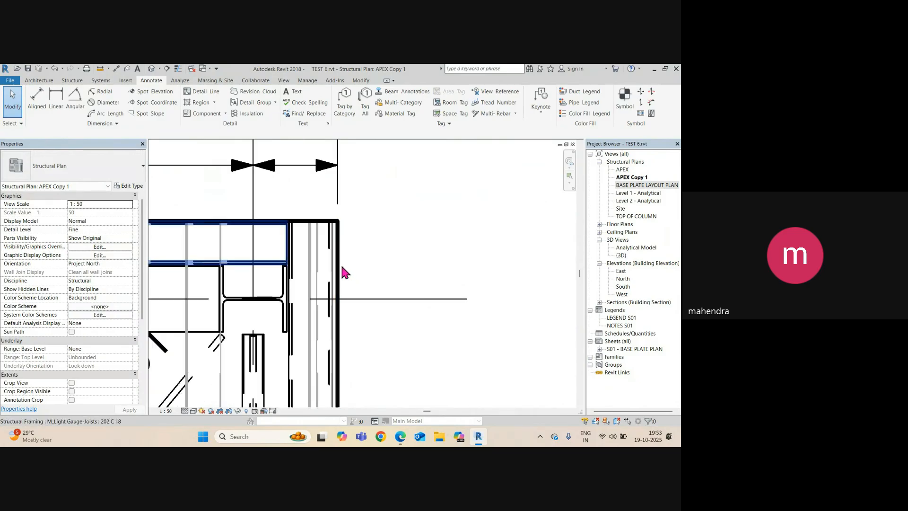
{"action": "left_click", "coordinate": [340, 270]}
{"action": "scroll", "coordinate": [338, 267], "scroll_direction": "up", "scroll_amount": 1}
{"action": "left_click", "coordinate": [341, 272]}
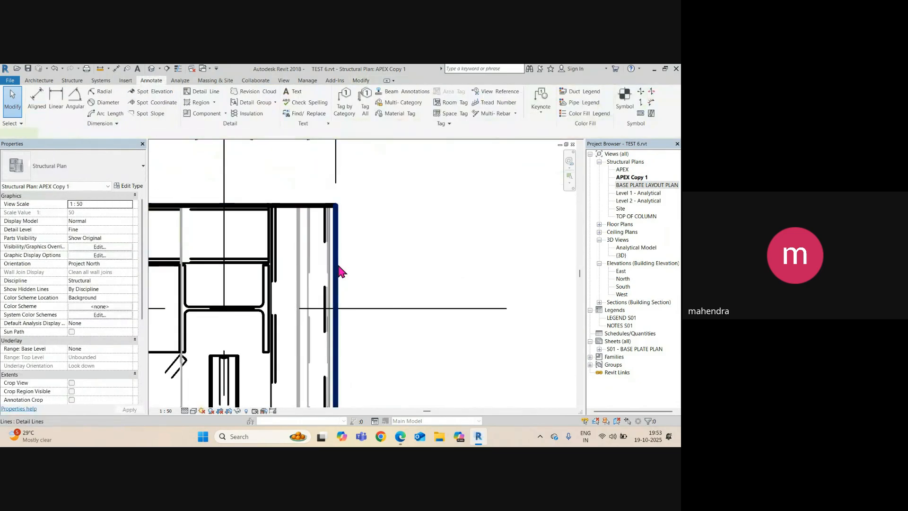
{"action": "scroll", "coordinate": [338, 251], "scroll_direction": "down", "scroll_amount": 1}
{"action": "left_click", "coordinate": [316, 191]}
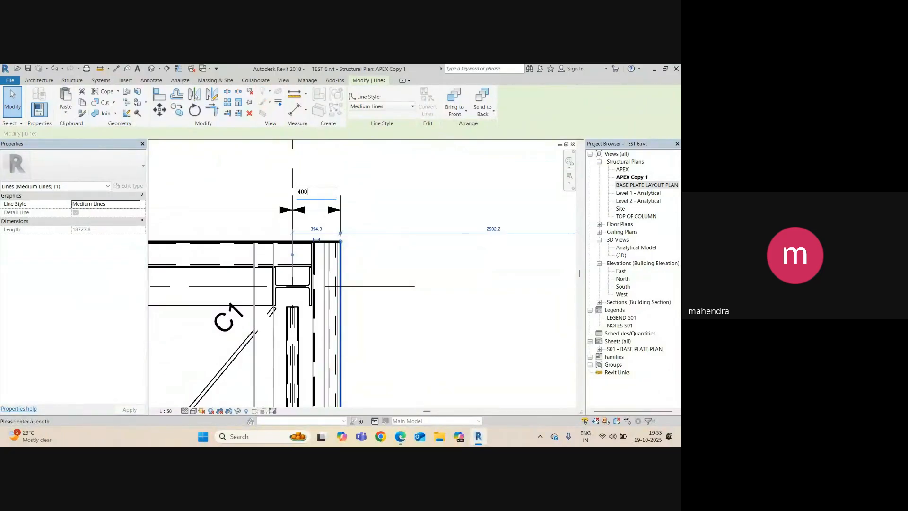
{"action": "key", "text": "Return"}
{"action": "scroll", "coordinate": [418, 210], "scroll_direction": "down", "scroll_amount": 6}
{"action": "left_click", "coordinate": [407, 264]}
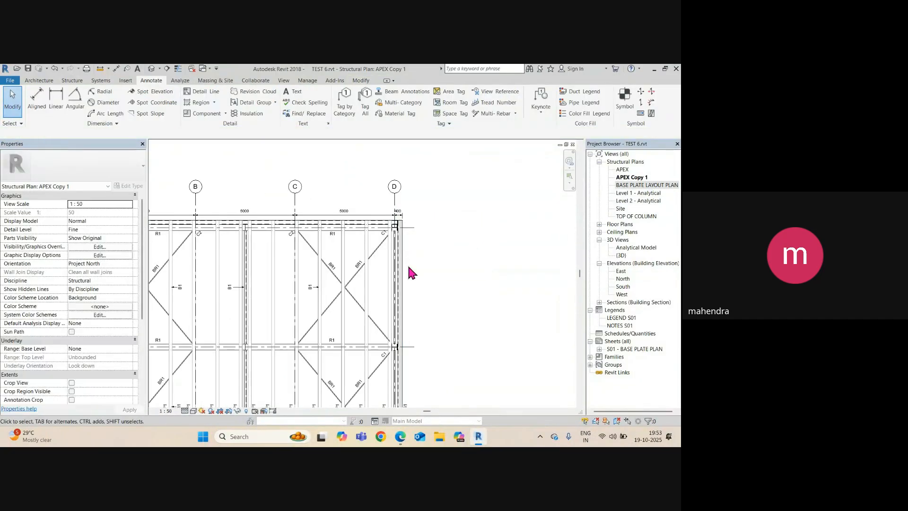
Start an aligned dimension string beside grid A, picking grids 4 and 3 and the outer detail line beyond grid 4
{"action": "scroll", "coordinate": [407, 264], "scroll_direction": "down", "scroll_amount": 2}
{"action": "middle_click_drag", "start_coordinate": [322, 291], "coordinate": [446, 272]}
{"action": "scroll", "coordinate": [318, 254], "scroll_direction": "up", "scroll_amount": 4}
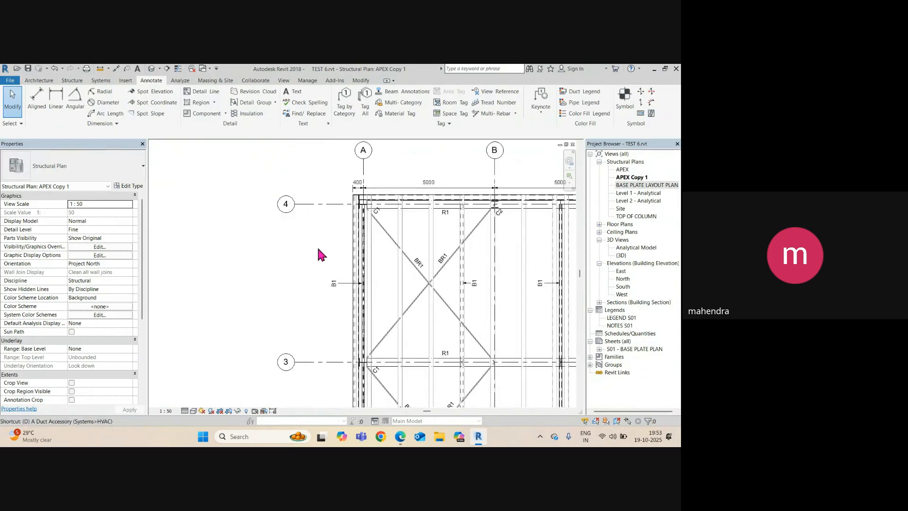
{"action": "key", "text": "d"}
{"action": "key", "text": "i"}
{"action": "left_click", "coordinate": [328, 204]}
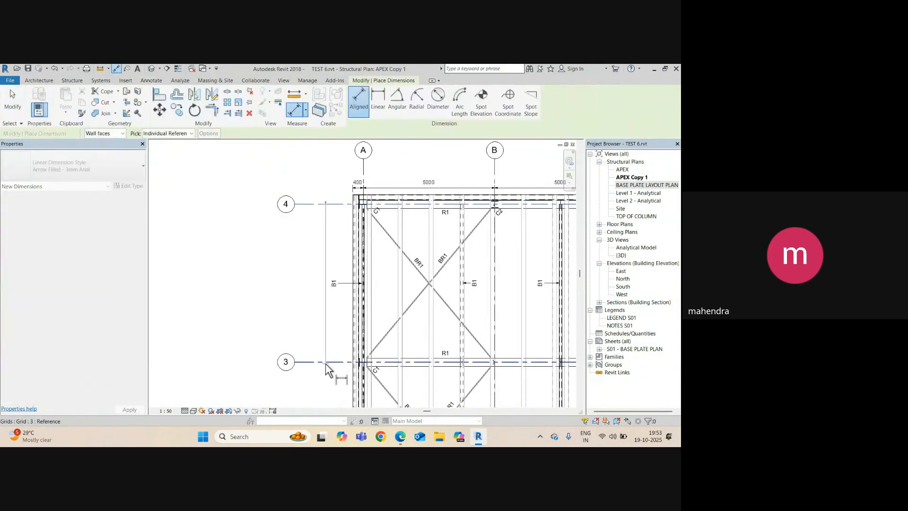
{"action": "left_click", "coordinate": [324, 364]}
{"action": "scroll", "coordinate": [350, 209], "scroll_direction": "up", "scroll_amount": 3}
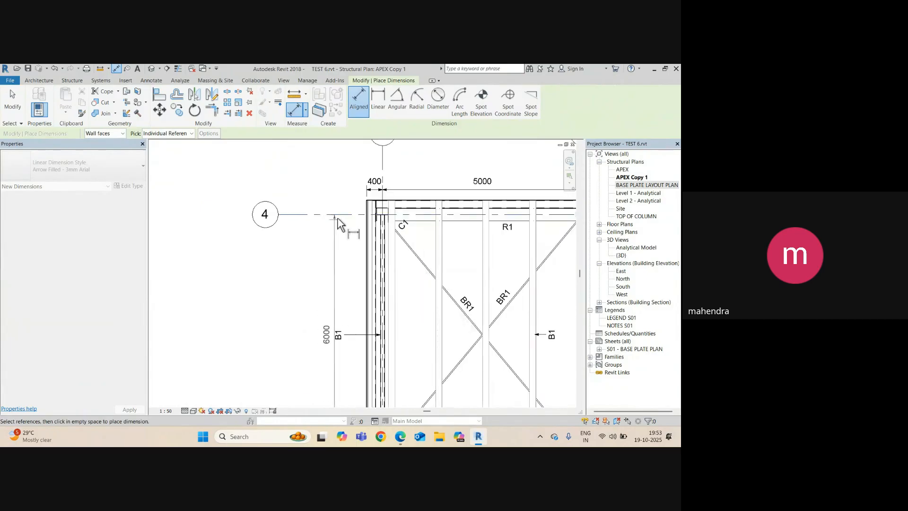
{"action": "scroll", "coordinate": [371, 203], "scroll_direction": "up", "scroll_amount": 3}
{"action": "left_click", "coordinate": [365, 199]}
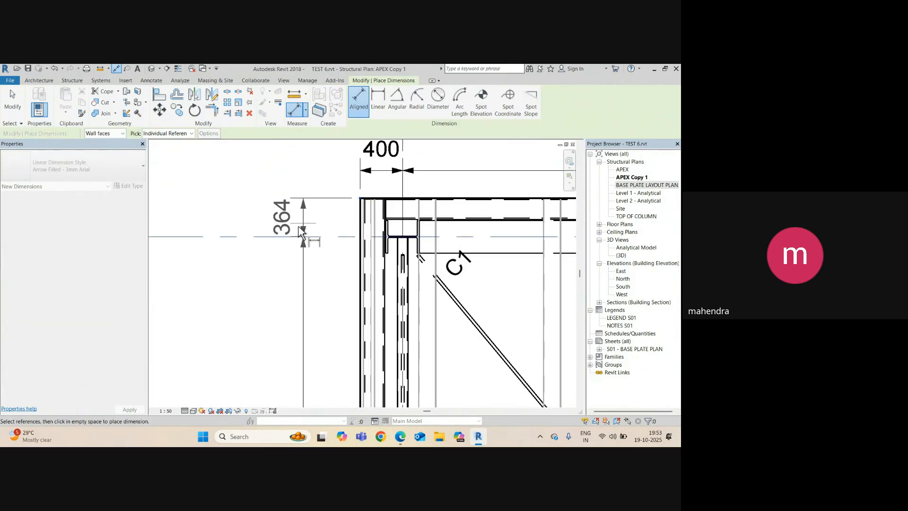
Extend the dimension string across grids 2 and 1 to the outer detail line beyond grid 1 and place it outside grid A
{"action": "scroll", "coordinate": [291, 270], "scroll_direction": "down", "scroll_amount": 5}
{"action": "middle_click_drag", "start_coordinate": [294, 317], "coordinate": [299, 135]}
{"action": "middle_click_drag", "start_coordinate": [291, 328], "coordinate": [305, 191]}
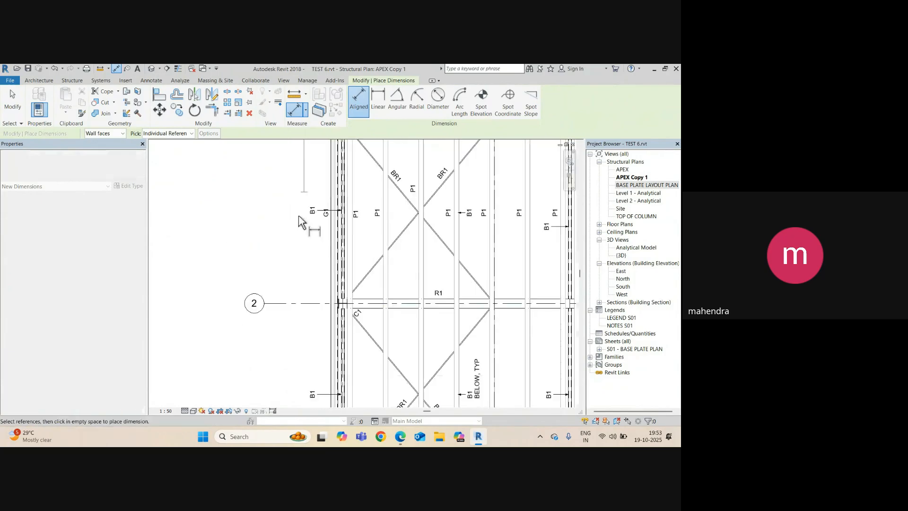
{"action": "scroll", "coordinate": [307, 331], "scroll_direction": "down", "scroll_amount": 5}
{"action": "scroll", "coordinate": [298, 340], "scroll_direction": "up", "scroll_amount": 3}
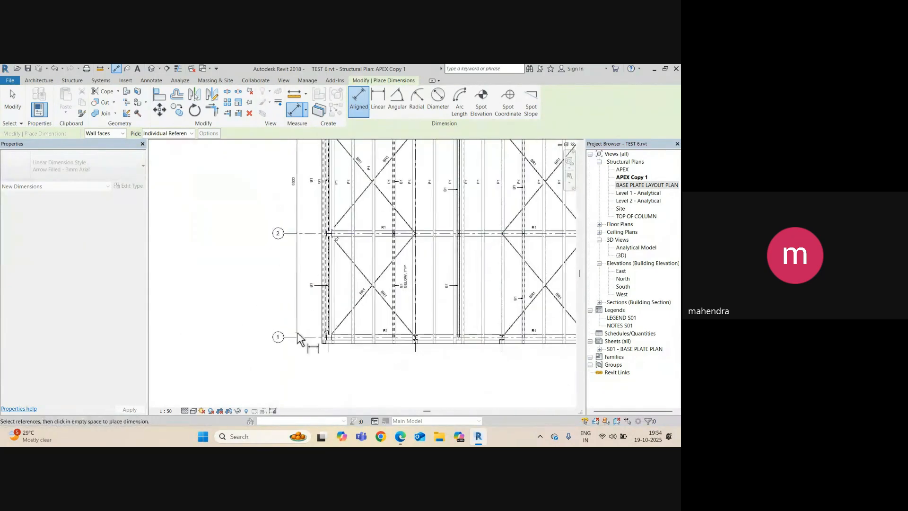
{"action": "scroll", "coordinate": [303, 343], "scroll_direction": "up", "scroll_amount": 4}
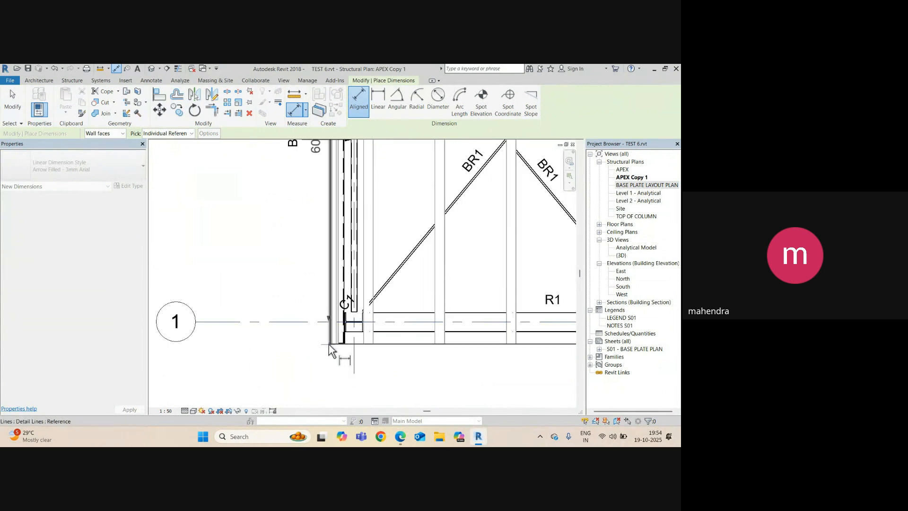
{"action": "scroll", "coordinate": [288, 345], "scroll_direction": "down", "scroll_amount": 2}
{"action": "left_click", "coordinate": [279, 356]}
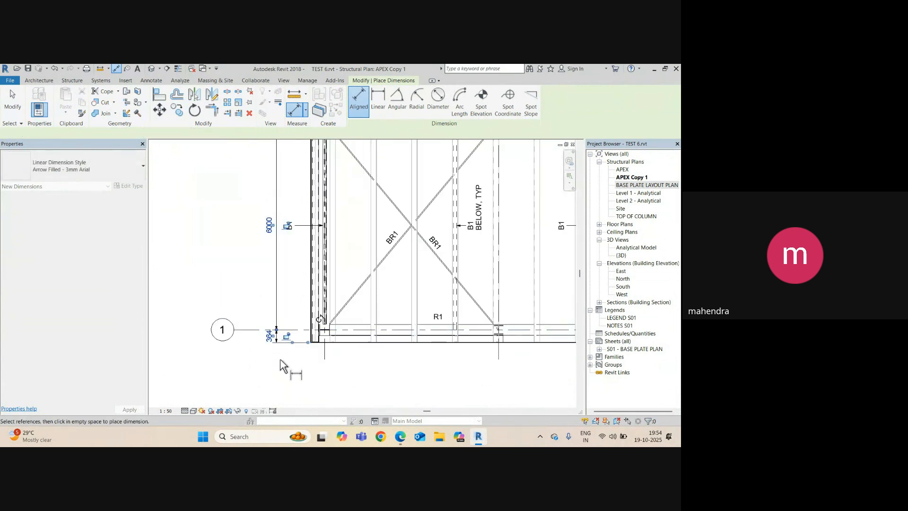
{"action": "scroll", "coordinate": [280, 359], "scroll_direction": "down", "scroll_amount": 2}
{"action": "middle_click_drag", "start_coordinate": [288, 281], "coordinate": [289, 389]}
{"action": "middle_click_drag", "start_coordinate": [272, 224], "coordinate": [274, 283]}
{"action": "key", "text": "Escape"}
{"action": "key", "text": "Escape"}
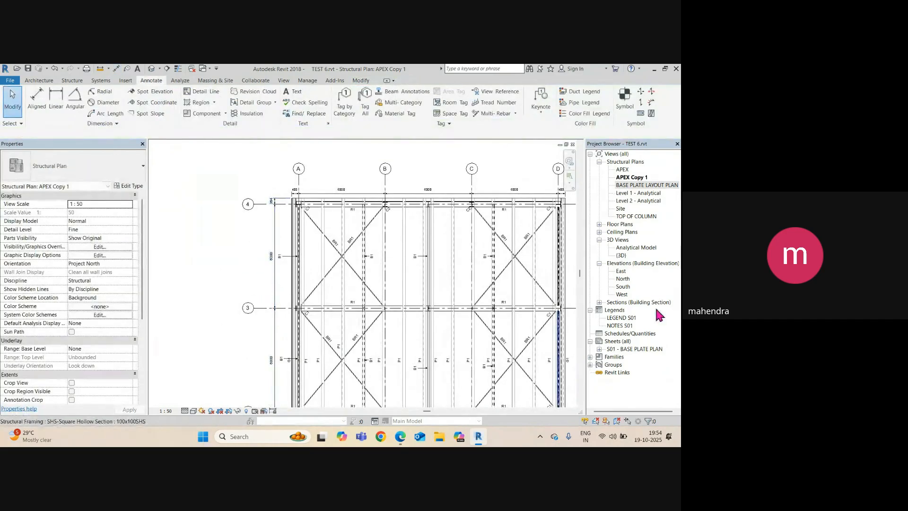
Check the slab edge offset from grid 4 in BASE PLATE LAYOUT PLAN
{"action": "double_click", "coordinate": [636, 184]}
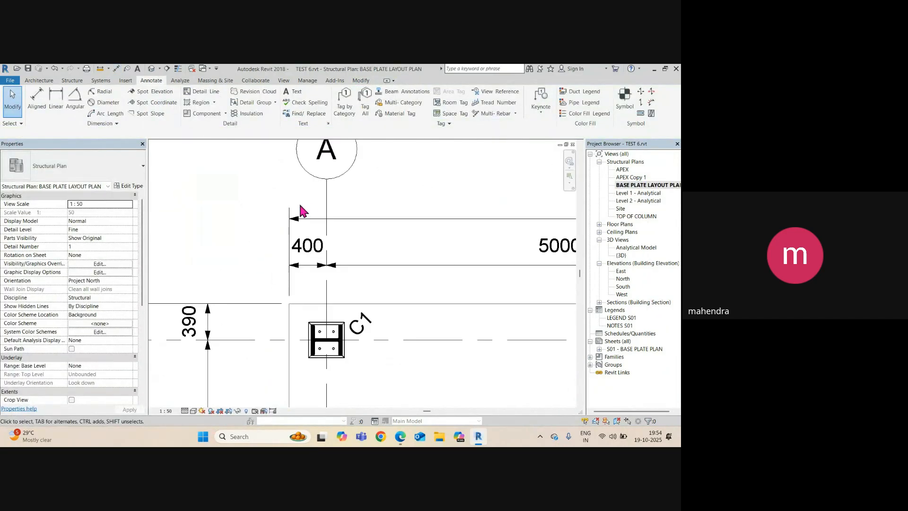
{"action": "scroll", "coordinate": [301, 215], "scroll_direction": "up", "scroll_amount": 2}
{"action": "scroll", "coordinate": [313, 221], "scroll_direction": "down", "scroll_amount": 3}
{"action": "middle_click_drag", "start_coordinate": [272, 312], "coordinate": [273, 322]}
{"action": "scroll", "coordinate": [263, 315], "scroll_direction": "down", "scroll_amount": 1}
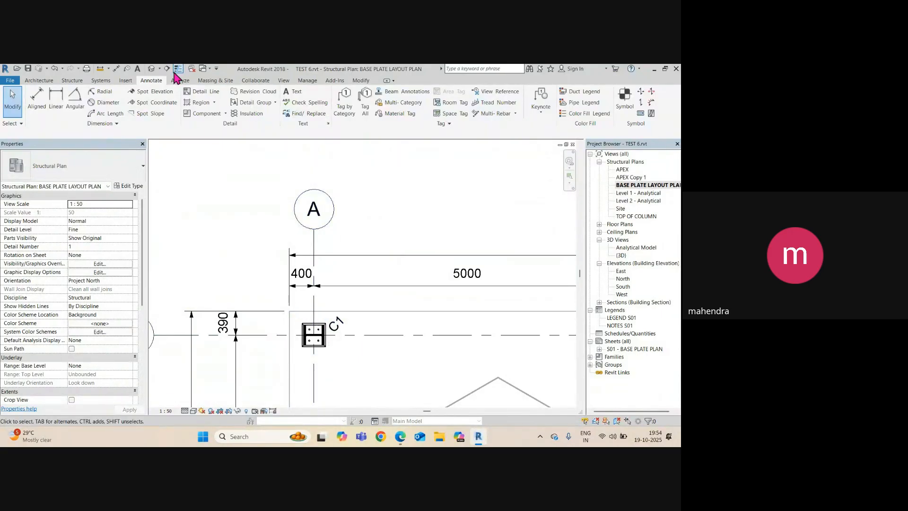
Open the 3D view and examine the building corner where the walls meet the roof edge
{"action": "left_click", "coordinate": [151, 68]}
{"action": "scroll", "coordinate": [367, 254], "scroll_direction": "down", "scroll_amount": 3}
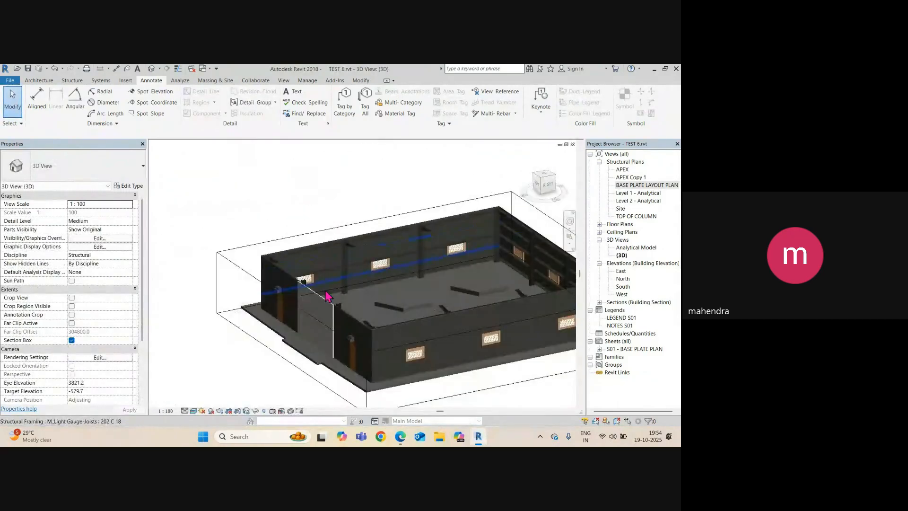
{"action": "scroll", "coordinate": [269, 334], "scroll_direction": "up", "scroll_amount": 5}
{"action": "scroll", "coordinate": [270, 334], "scroll_direction": "down", "scroll_amount": 6}
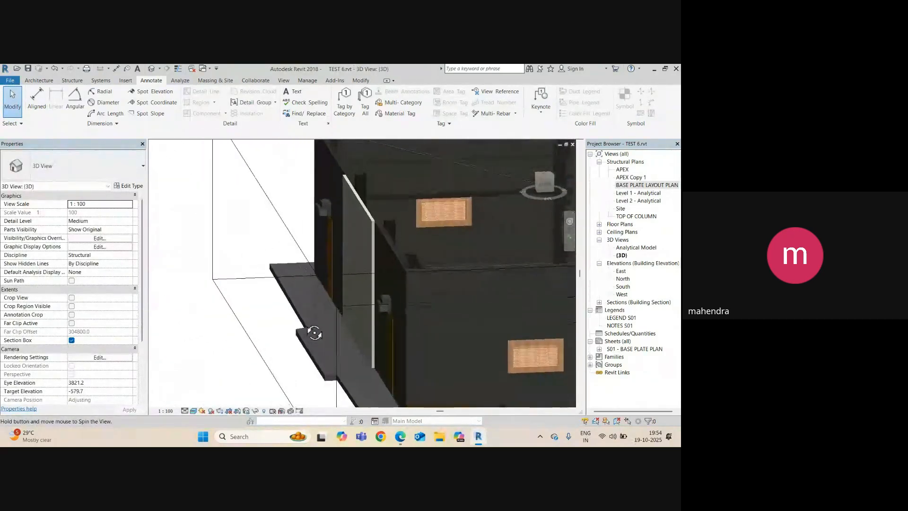
{"action": "scroll", "coordinate": [263, 307], "scroll_direction": "down", "scroll_amount": 2}
Try to extend the 3D view's section box upward to include the roof
{"action": "left_click", "coordinate": [435, 251]}
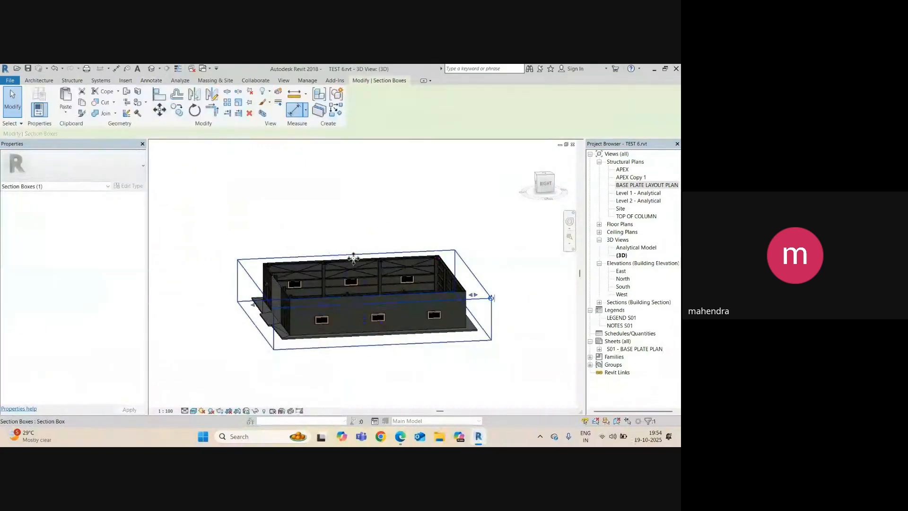
{"action": "left_click_drag", "start_coordinate": [369, 250], "coordinate": [375, 248]}
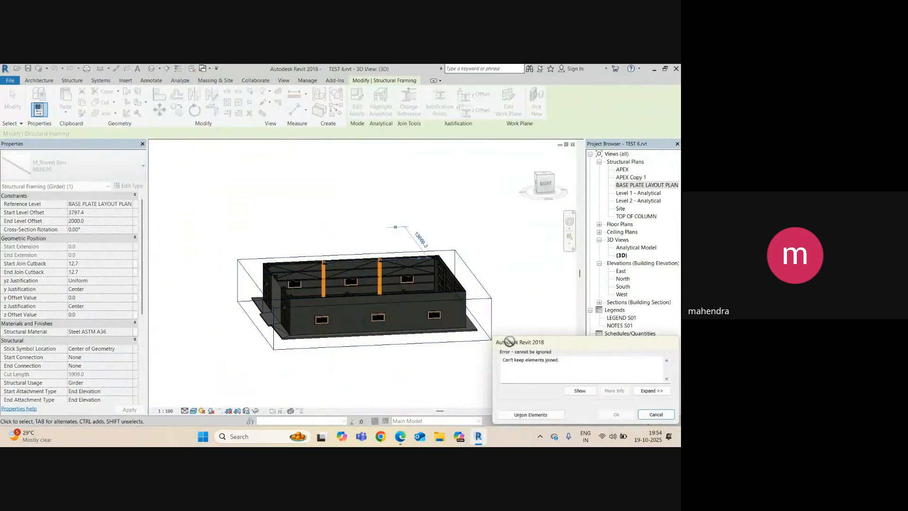
{"action": "left_click", "coordinate": [658, 416]}
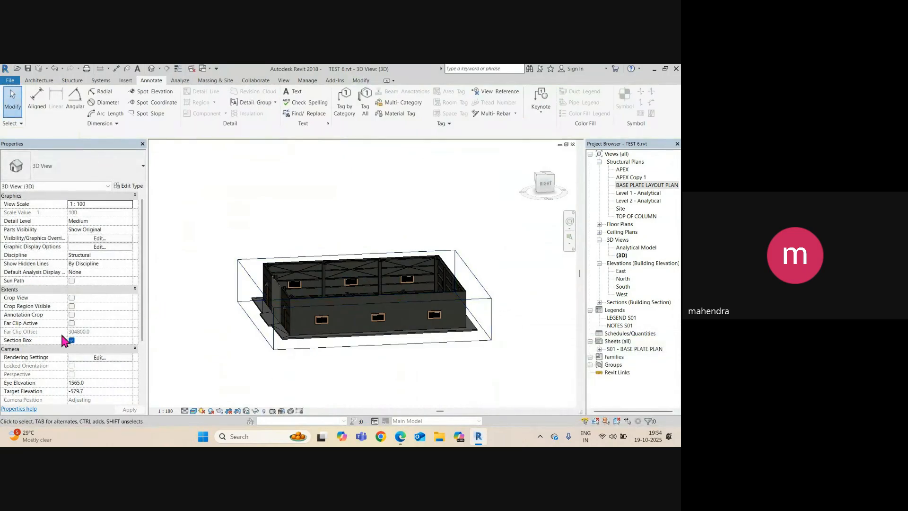
Turn off the 3D view's section box and select the 25 THK METAL SHEET roof at the building corner to inspect its edge
{"action": "left_click", "coordinate": [72, 340]}
{"action": "scroll", "coordinate": [289, 312], "scroll_direction": "up", "scroll_amount": 6}
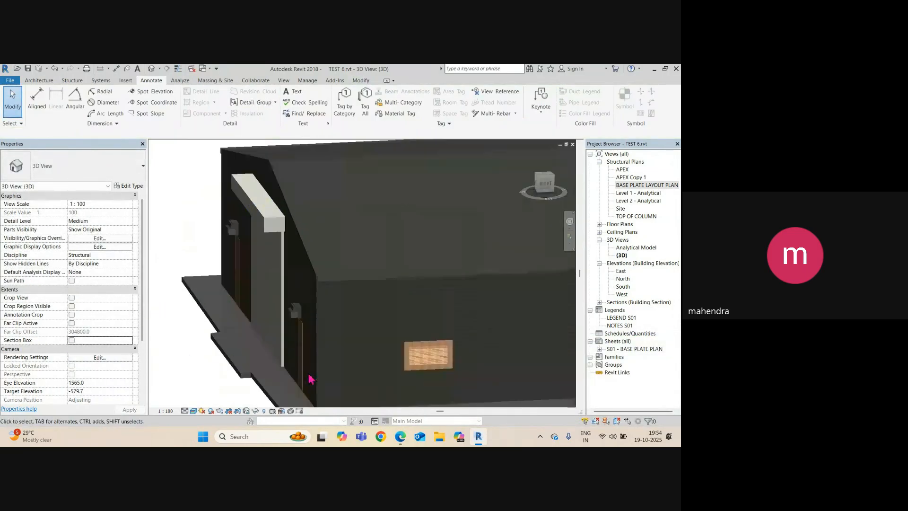
{"action": "scroll", "coordinate": [308, 316], "scroll_direction": "up", "scroll_amount": 4}
{"action": "scroll", "coordinate": [307, 312], "scroll_direction": "down", "scroll_amount": 3}
{"action": "middle_click_drag", "start_coordinate": [308, 244], "coordinate": [318, 323]}
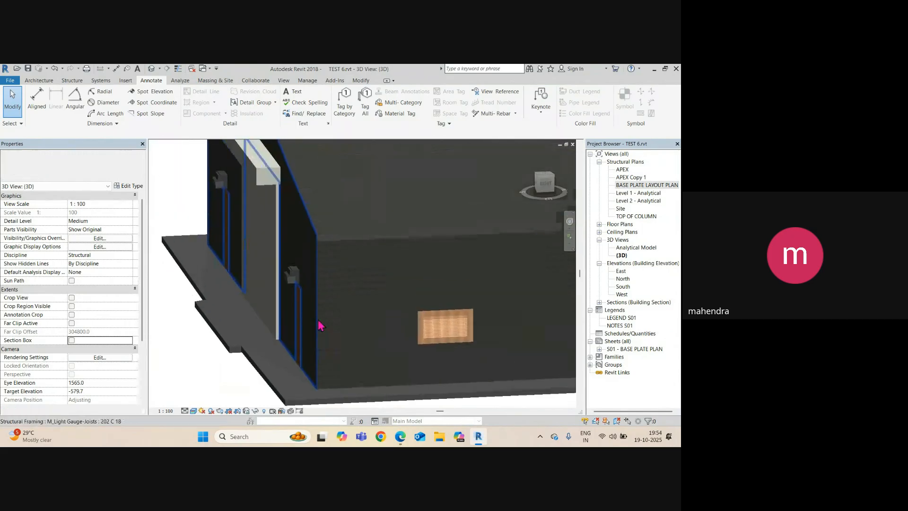
{"action": "scroll", "coordinate": [318, 246], "scroll_direction": "up", "scroll_amount": 2}
{"action": "scroll", "coordinate": [320, 242], "scroll_direction": "up", "scroll_amount": 3}
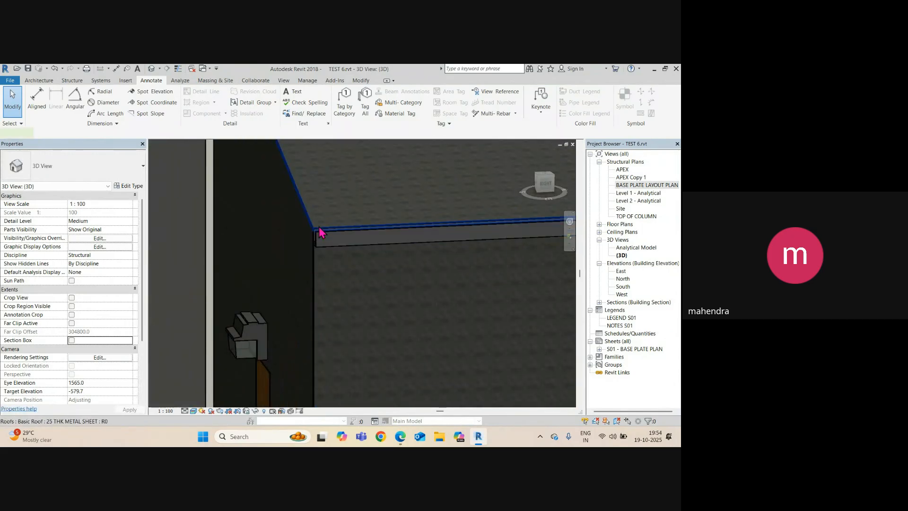
{"action": "left_click", "coordinate": [319, 232]}
{"action": "mouse_move", "coordinate": [336, 279]}
{"action": "middle_mouse_down", "text": "shift"}
{"action": "mouse_move", "coordinate": [317, 278]}
{"action": "mouse_move", "coordinate": [336, 283]}
{"action": "middle_mouse_up", "text": "shift"}
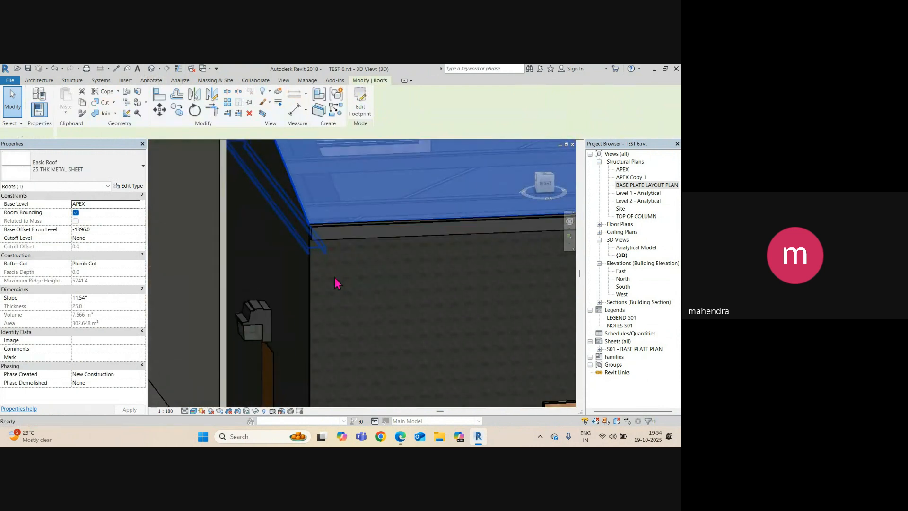
Return to the APEX Copy 1 plan and reveal hidden elements around the corner of grids A and 4
{"action": "key", "text": "ctrl+Tab"}
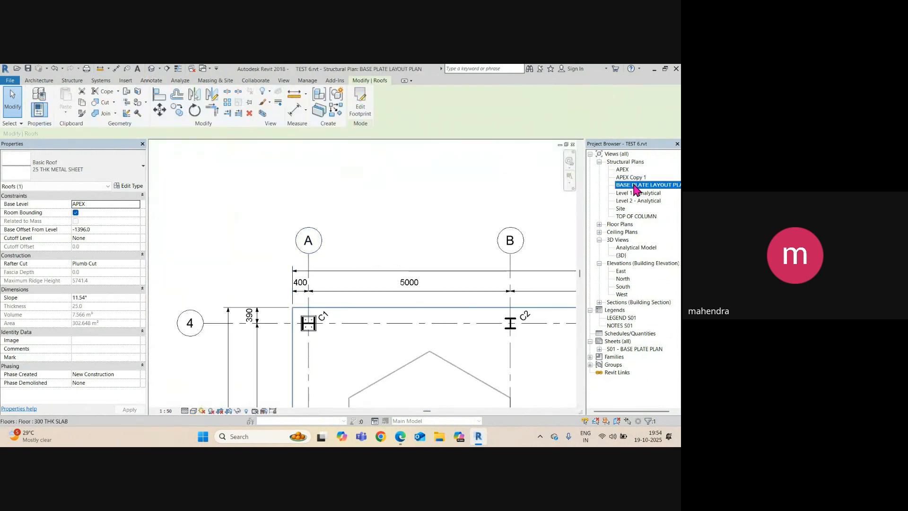
{"action": "double_click", "coordinate": [632, 178]}
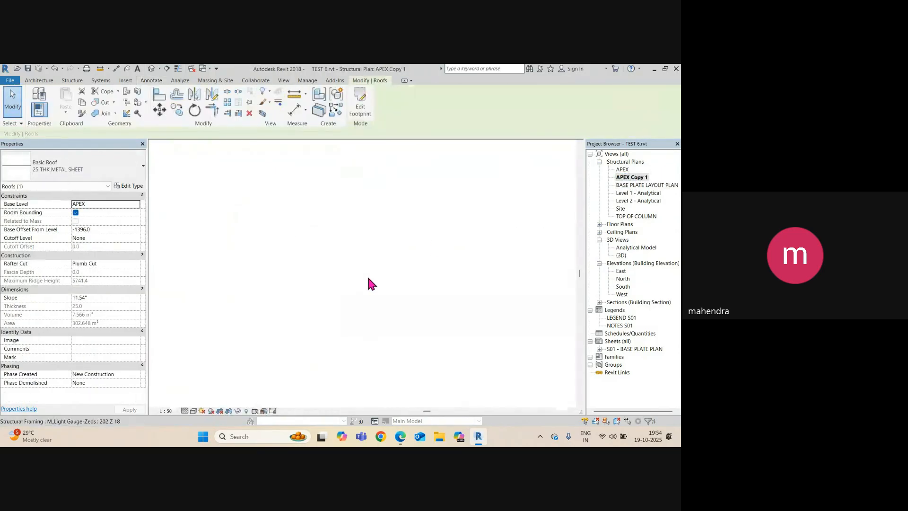
{"action": "scroll", "coordinate": [239, 206], "scroll_direction": "up", "scroll_amount": 6}
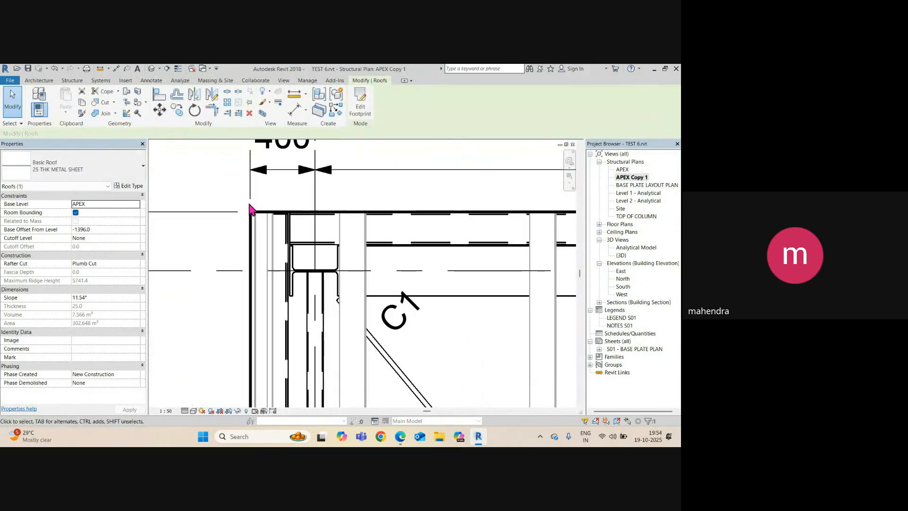
{"action": "left_click", "coordinate": [247, 412]}
{"action": "scroll", "coordinate": [239, 213], "scroll_direction": "up", "scroll_amount": 5}
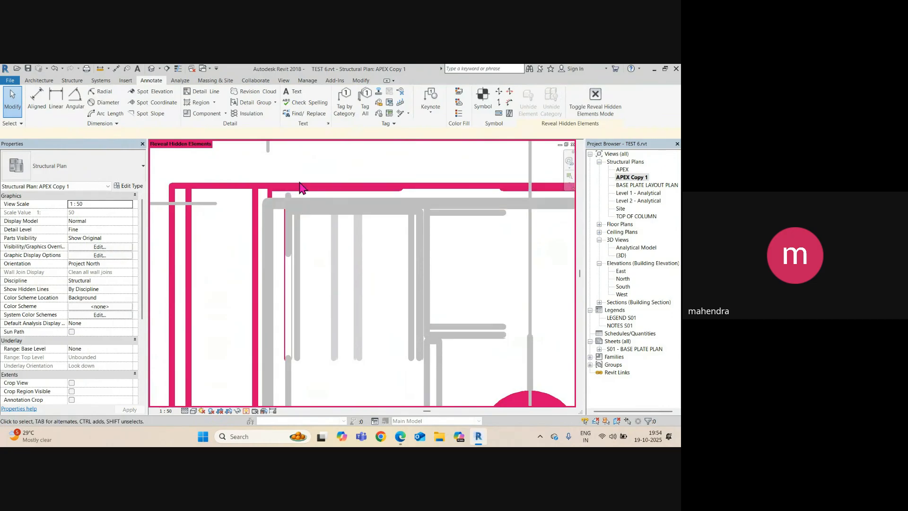
Try to align the outer detail line with the hidden edge beyond grid 4
{"action": "key", "text": "d"}
{"action": "key", "text": "i"}
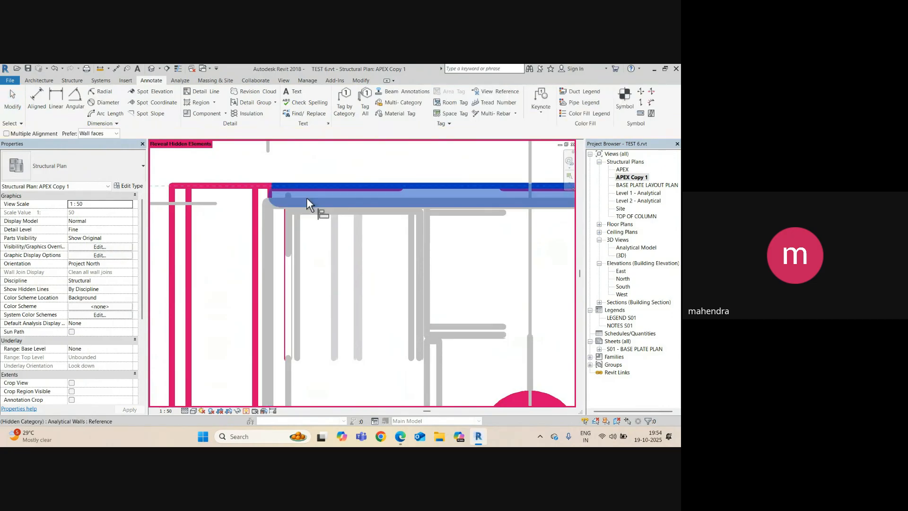
{"action": "left_click", "coordinate": [306, 203]}
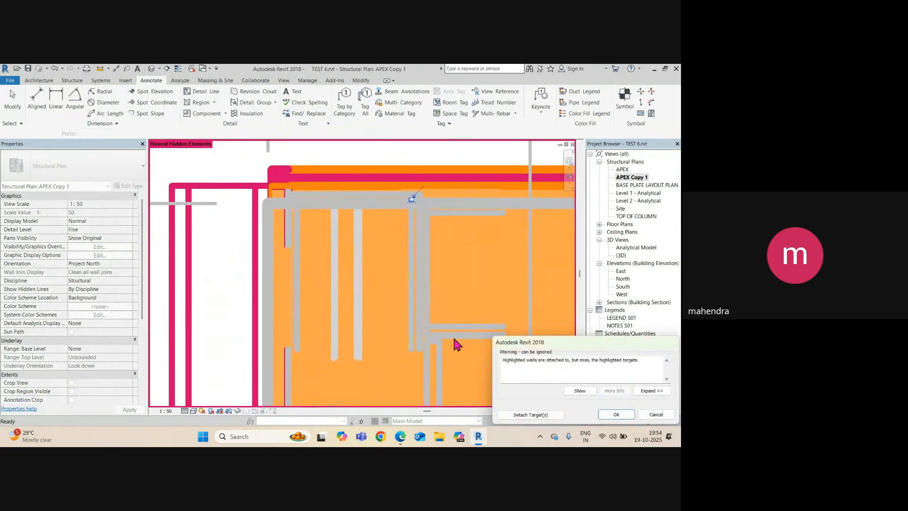
{"action": "key", "text": "Escape"}
{"action": "key", "text": "Escape"}
Unhide the Roofs category in APEX Copy 1 using the hidden metal sheet roof
{"action": "scroll", "coordinate": [310, 198], "scroll_direction": "down", "scroll_amount": 2}
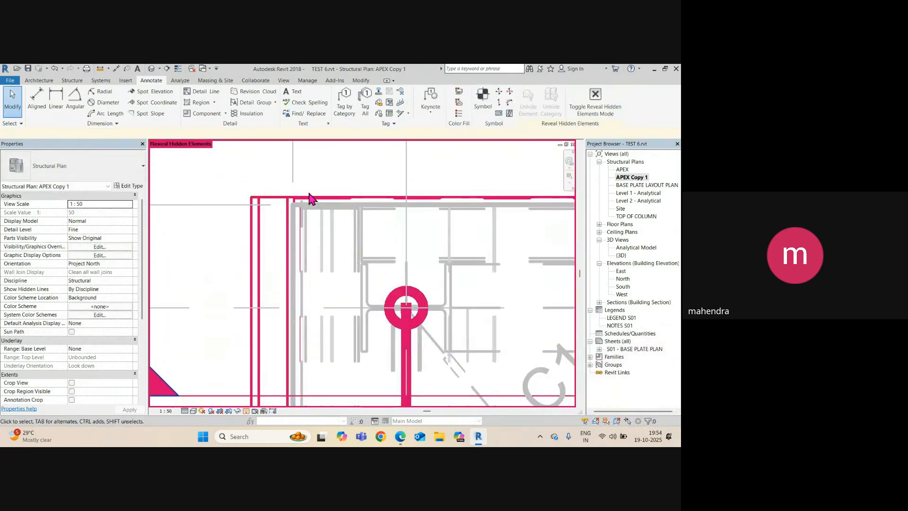
{"action": "left_click", "coordinate": [309, 199]}
{"action": "right_click", "coordinate": [310, 200]}
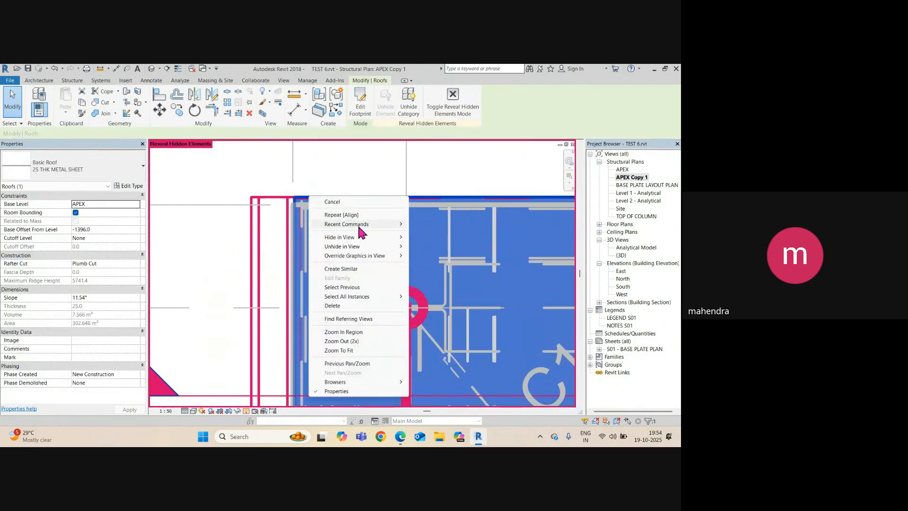
{"action": "mouse_move", "coordinate": [382, 248]}
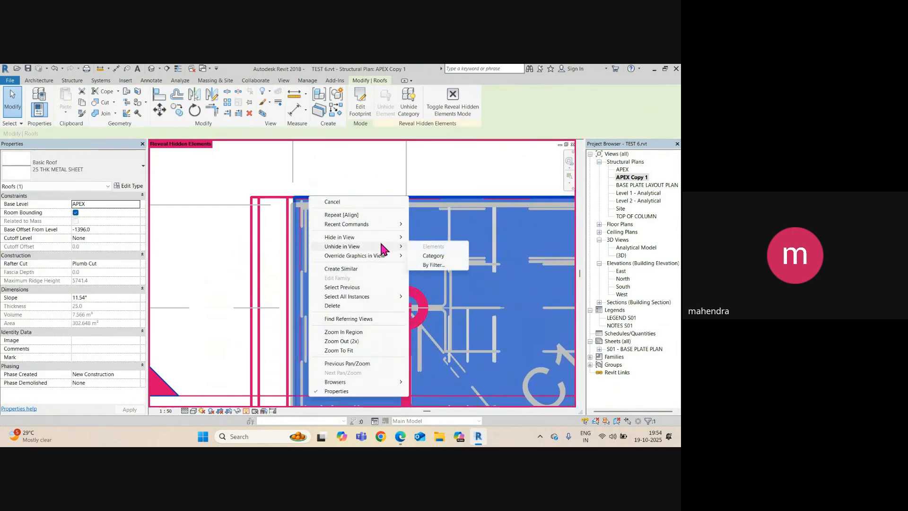
{"action": "left_click", "coordinate": [430, 256]}
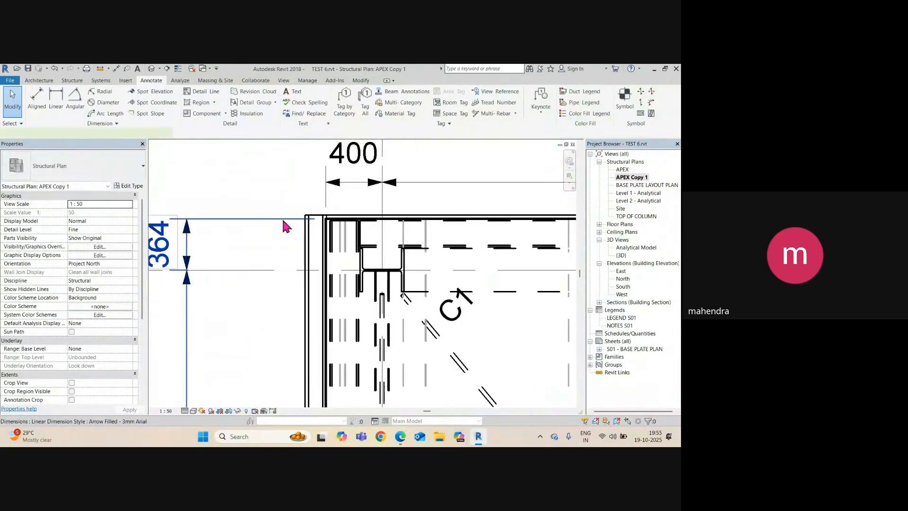
Move the vertical dimension string's outer witness line beyond grid 4 to the metal sheet roof's edge near grid A
{"action": "left_click", "coordinate": [284, 222]}
{"action": "scroll", "coordinate": [239, 218], "scroll_direction": "up", "scroll_amount": 1}
{"action": "scroll", "coordinate": [318, 208], "scroll_direction": "up", "scroll_amount": 2}
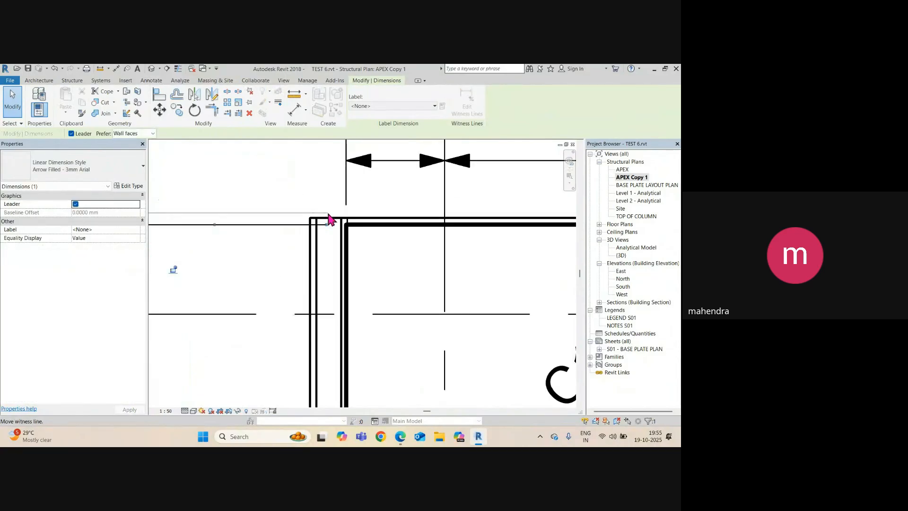
{"action": "scroll", "coordinate": [335, 233], "scroll_direction": "down", "scroll_amount": 2}
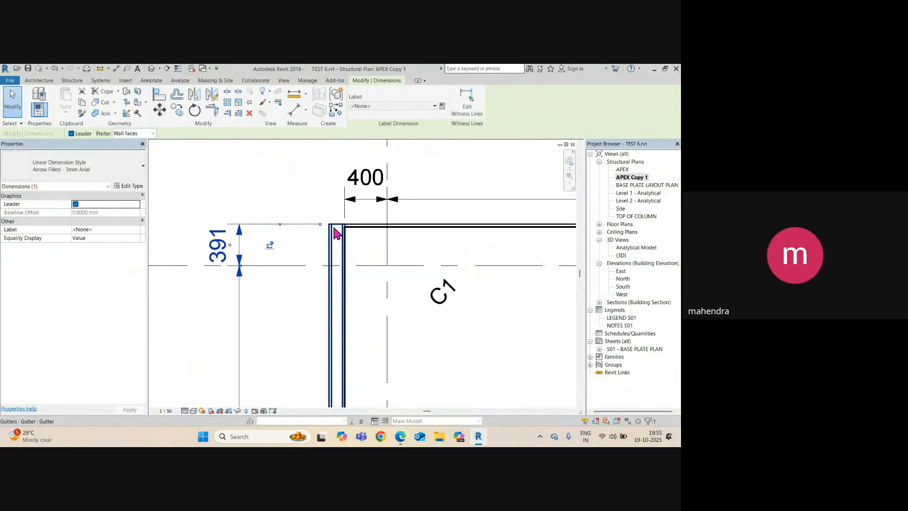
{"action": "scroll", "coordinate": [319, 223], "scroll_direction": "up", "scroll_amount": 3}
{"action": "key", "text": "Escape"}
Align the outer detail line beyond grid 4 with the edge of the metal sheet roof
{"action": "scroll", "coordinate": [399, 232], "scroll_direction": "up", "scroll_amount": 2}
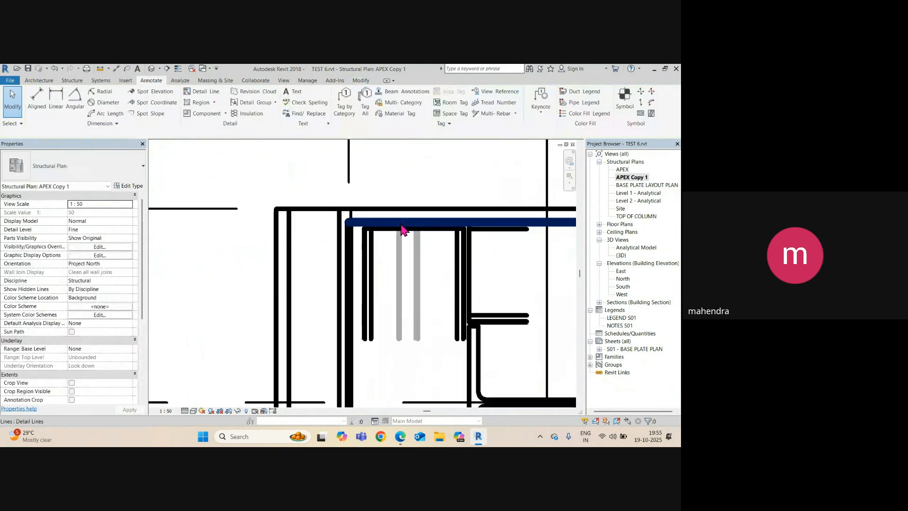
{"action": "key", "text": "l"}
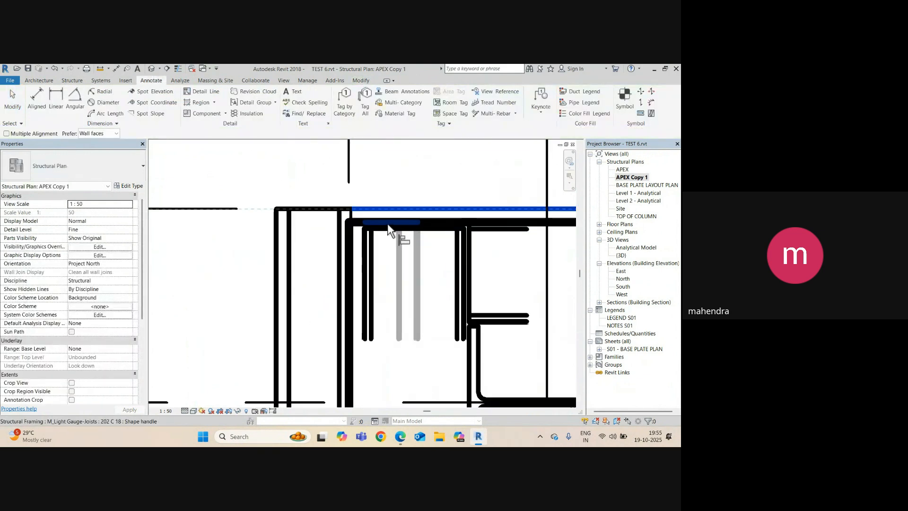
{"action": "left_click", "coordinate": [459, 220]}
{"action": "scroll", "coordinate": [347, 221], "scroll_direction": "down", "scroll_amount": 5}
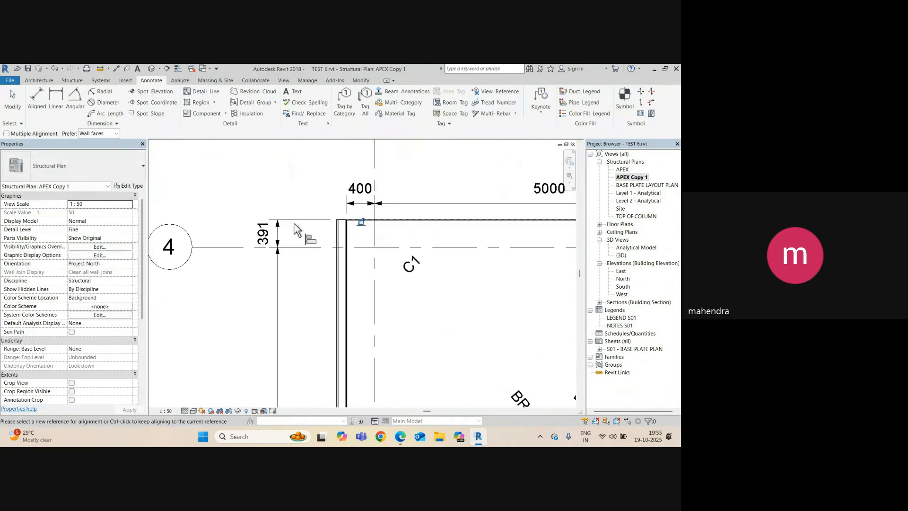
{"action": "scroll", "coordinate": [283, 229], "scroll_direction": "up", "scroll_amount": 3}
{"action": "key", "text": "Escape"}
Inspect the end dimension beyond grid 4 and the outer detail line against the roof edge
{"action": "left_click", "coordinate": [275, 226]}
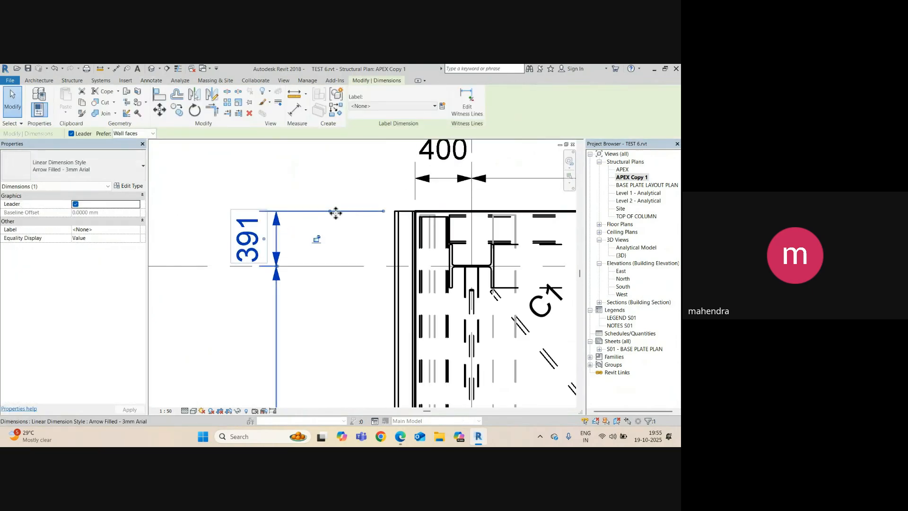
{"action": "scroll", "coordinate": [438, 215], "scroll_direction": "up", "scroll_amount": 5}
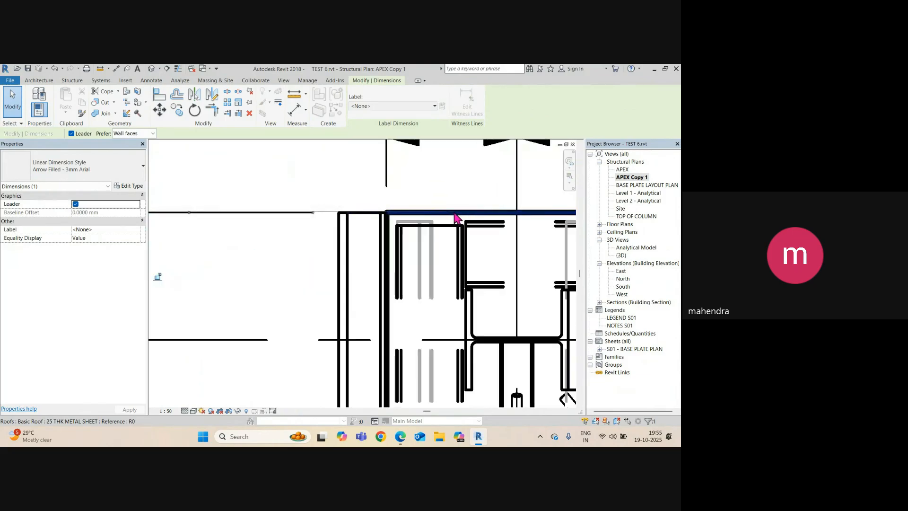
{"action": "scroll", "coordinate": [421, 220], "scroll_direction": "down", "scroll_amount": 4}
{"action": "key", "text": "Escape"}
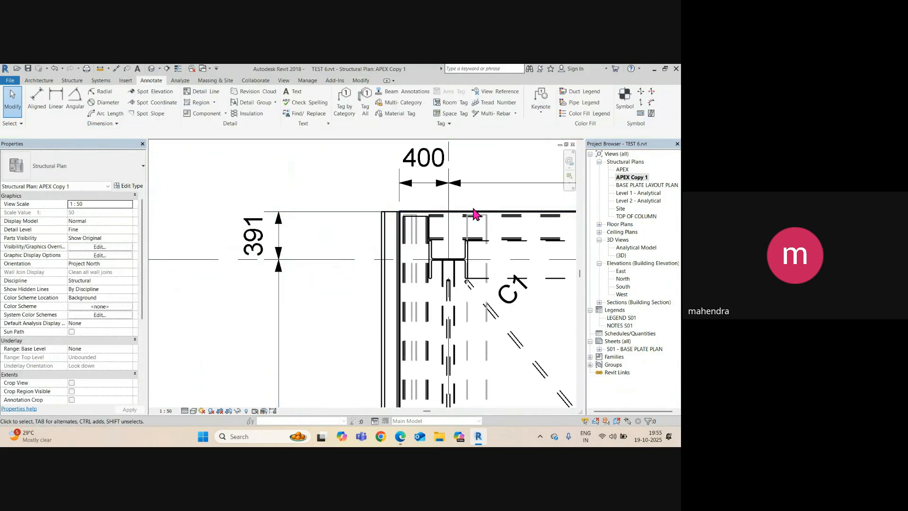
{"action": "left_click", "coordinate": [475, 218]}
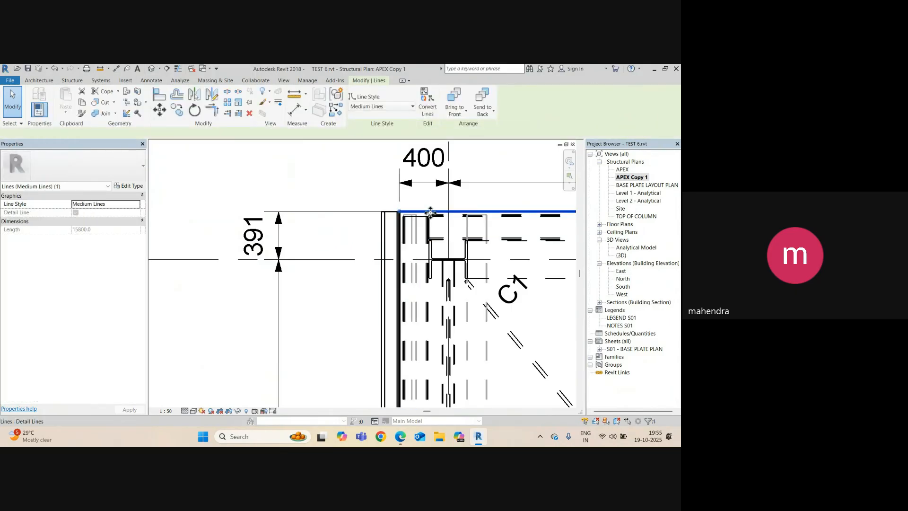
{"action": "scroll", "coordinate": [291, 223], "scroll_direction": "up", "scroll_amount": 2}
{"action": "key", "text": "Escape"}
{"action": "scroll", "coordinate": [319, 223], "scroll_direction": "down", "scroll_amount": 4}
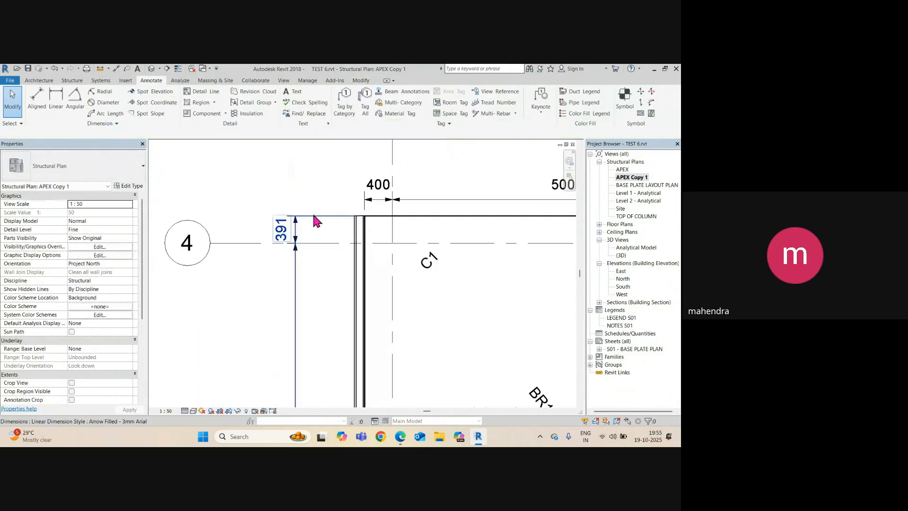
Turn off the Roofs category in the visibility overrides of the APEX Copy 1 plan
{"action": "key", "text": "g"}
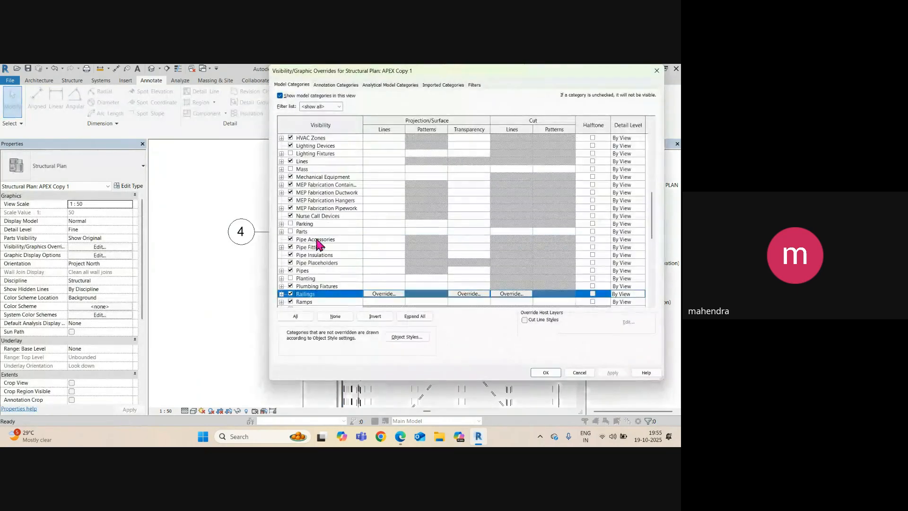
{"action": "scroll", "coordinate": [308, 299], "scroll_direction": "down", "scroll_amount": 1}
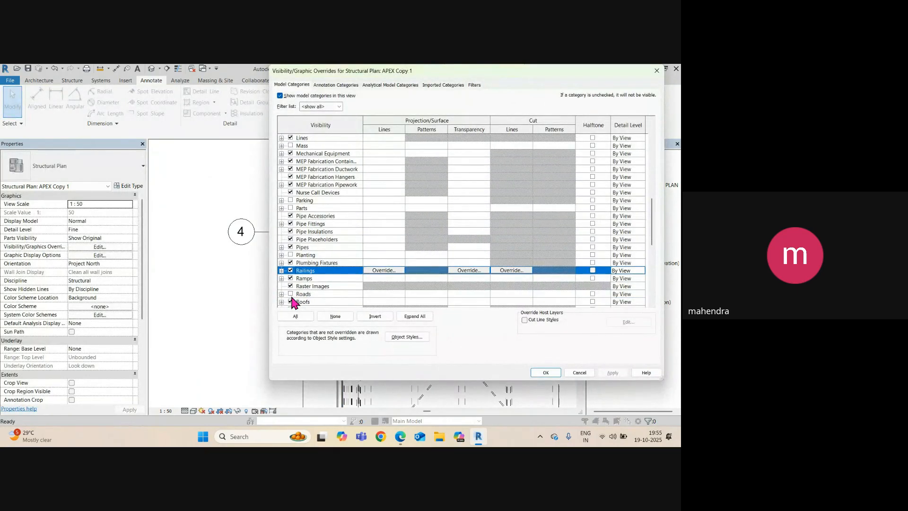
{"action": "left_click", "coordinate": [290, 302]}
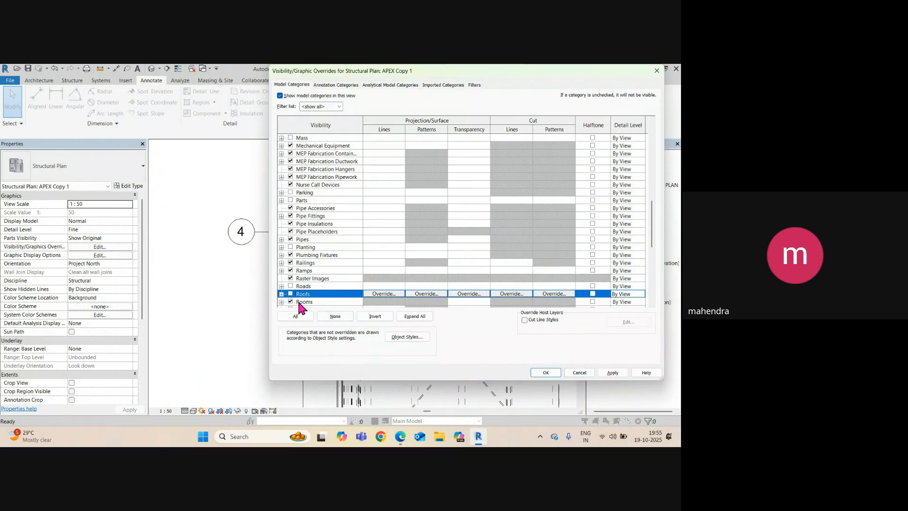
{"action": "left_click", "coordinate": [613, 373]}
{"action": "left_click", "coordinate": [544, 373]}
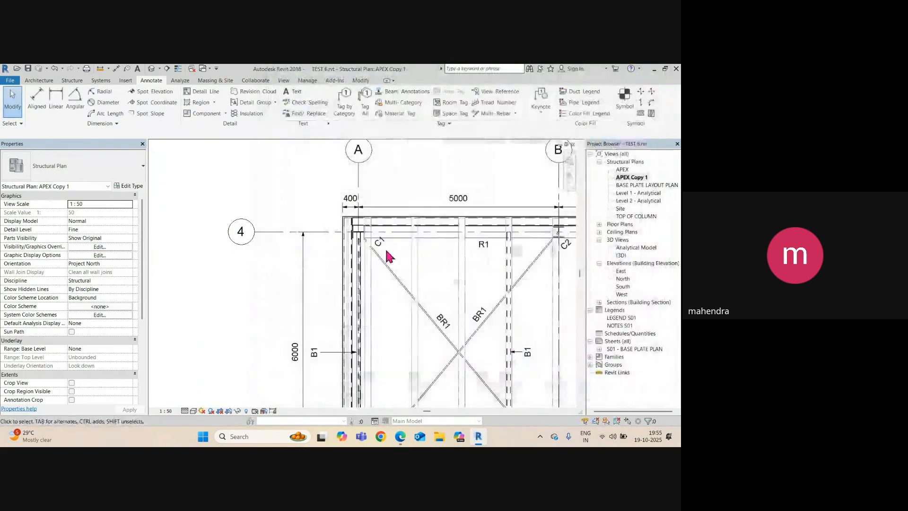
{"action": "scroll", "coordinate": [352, 215], "scroll_direction": "up", "scroll_amount": 4}
{"action": "scroll", "coordinate": [352, 215], "scroll_direction": "up", "scroll_amount": 2}
{"action": "key", "text": "d"}
{"action": "key", "text": "i"}
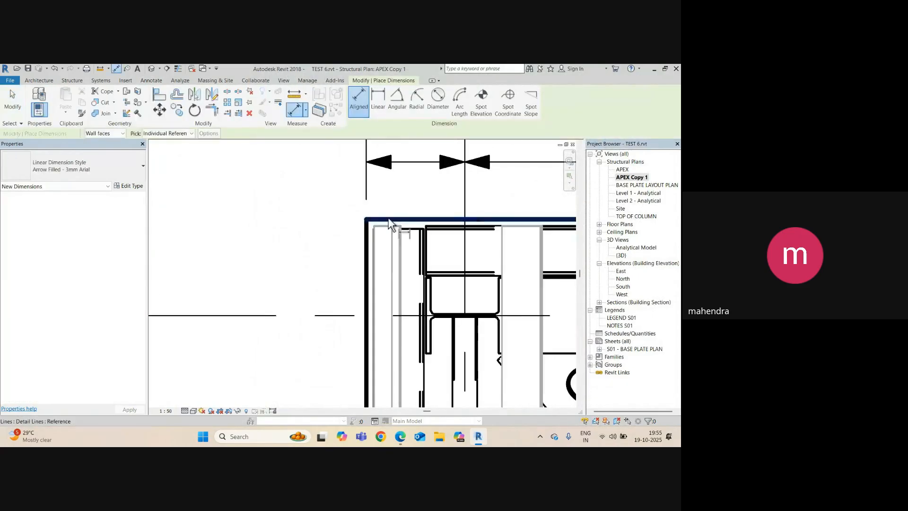
{"action": "scroll", "coordinate": [388, 218], "scroll_direction": "up", "scroll_amount": 2}
{"action": "left_click", "coordinate": [319, 315]}
{"action": "key", "text": "Escape"}
{"action": "key", "text": "Escape"}
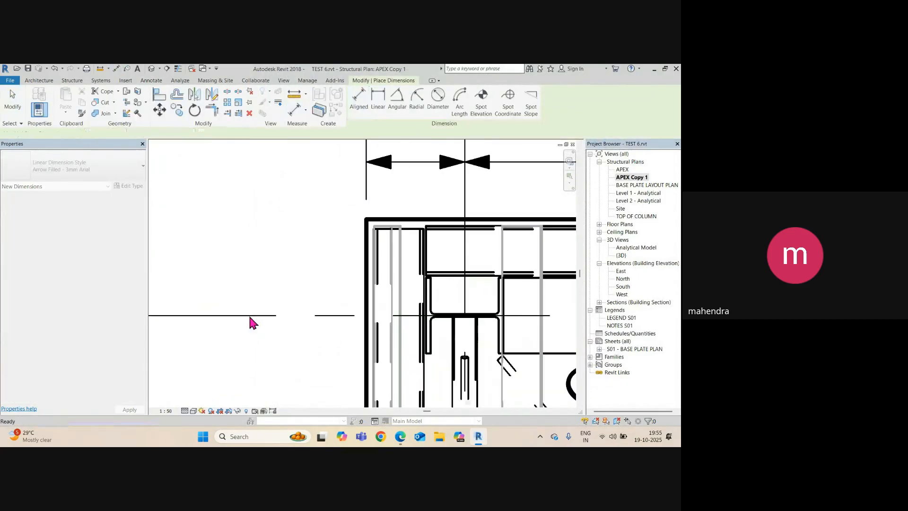
Try to extend the vertical dimension string to the outer detail line beyond grid 4 by editing its witness lines
{"action": "scroll", "coordinate": [371, 301], "scroll_direction": "down", "scroll_amount": 2}
{"action": "scroll", "coordinate": [372, 302], "scroll_direction": "down", "scroll_amount": 4}
{"action": "scroll", "coordinate": [319, 310], "scroll_direction": "up", "scroll_amount": 3}
{"action": "left_click", "coordinate": [321, 334]}
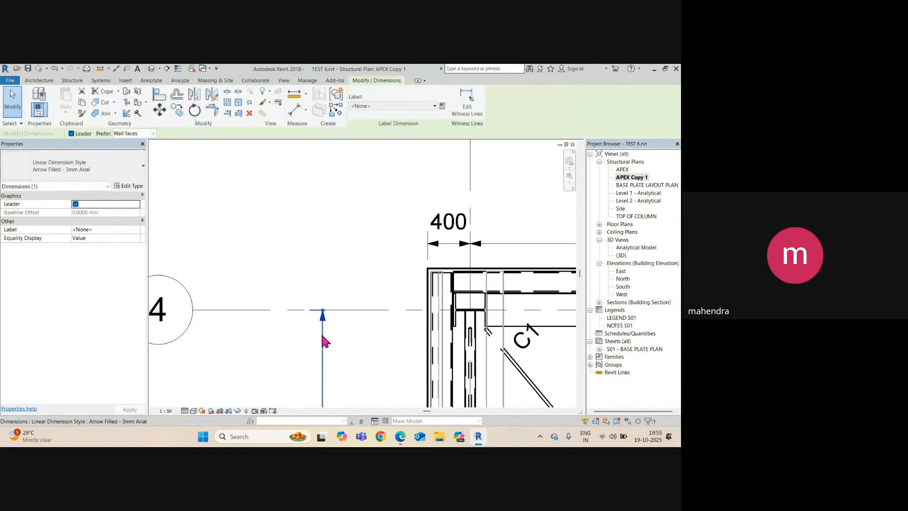
{"action": "left_click", "coordinate": [470, 103]}
{"action": "scroll", "coordinate": [452, 284], "scroll_direction": "up", "scroll_amount": 3}
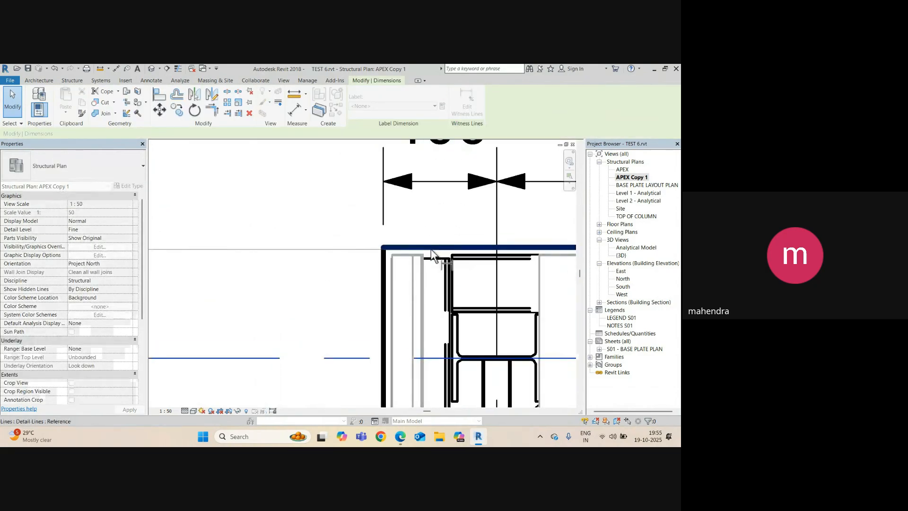
{"action": "left_click", "coordinate": [419, 248]}
{"action": "scroll", "coordinate": [410, 247], "scroll_direction": "down", "scroll_amount": 3}
{"action": "scroll", "coordinate": [437, 248], "scroll_direction": "up", "scroll_amount": 2}
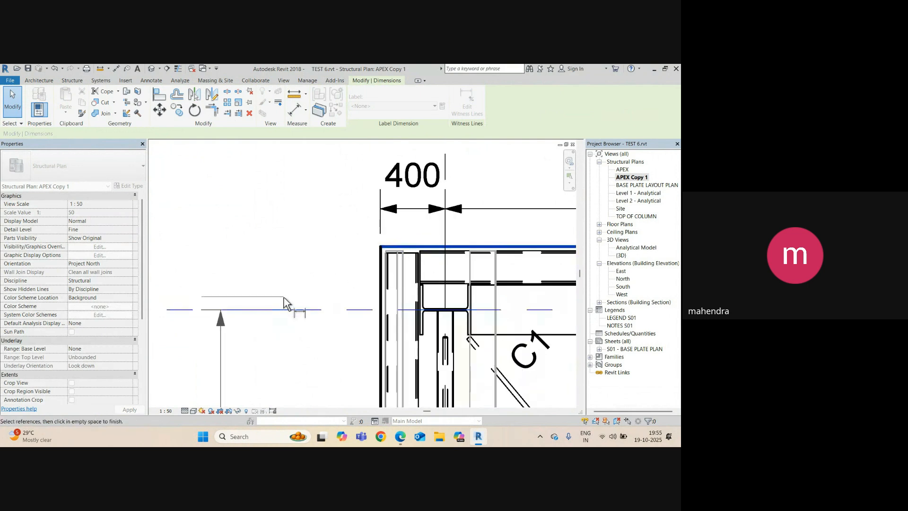
{"action": "left_click", "coordinate": [290, 283]}
{"action": "scroll", "coordinate": [284, 326], "scroll_direction": "down", "scroll_amount": 1}
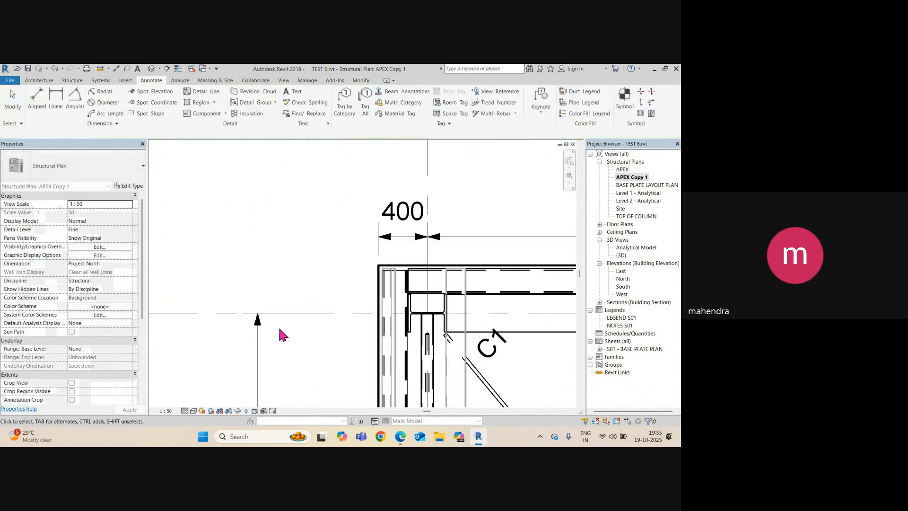
Retry editing the vertical string's witness lines to include the outer detail line at the corner of grids A and 4
{"action": "left_click", "coordinate": [261, 341]}
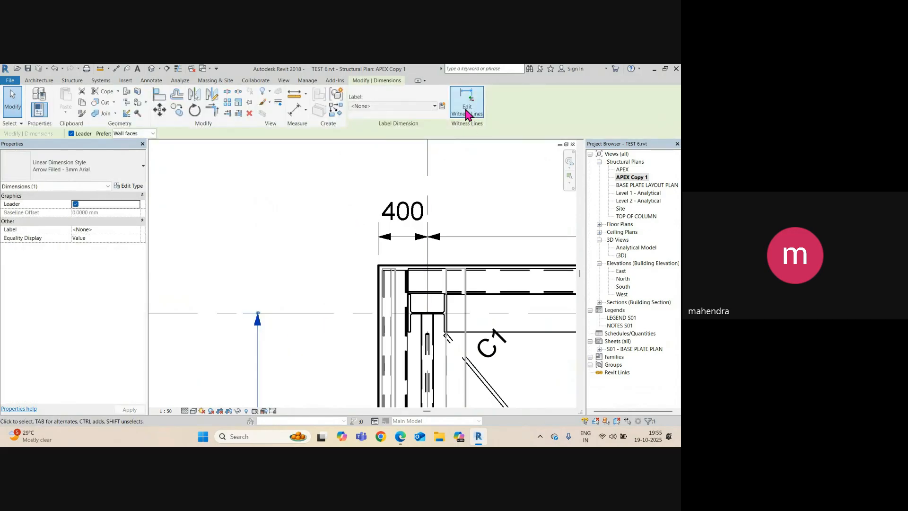
{"action": "key", "text": "Escape"}
{"action": "scroll", "coordinate": [396, 270], "scroll_direction": "up", "scroll_amount": 3}
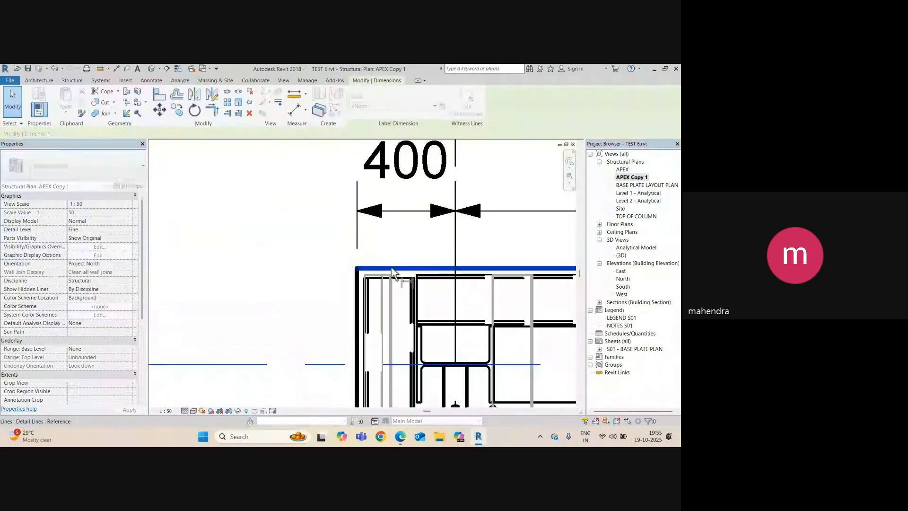
{"action": "scroll", "coordinate": [392, 271], "scroll_direction": "down", "scroll_amount": 3}
{"action": "key", "text": "Escape"}
{"action": "scroll", "coordinate": [339, 307], "scroll_direction": "up", "scroll_amount": 3}
{"action": "scroll", "coordinate": [307, 312], "scroll_direction": "down", "scroll_amount": 2}
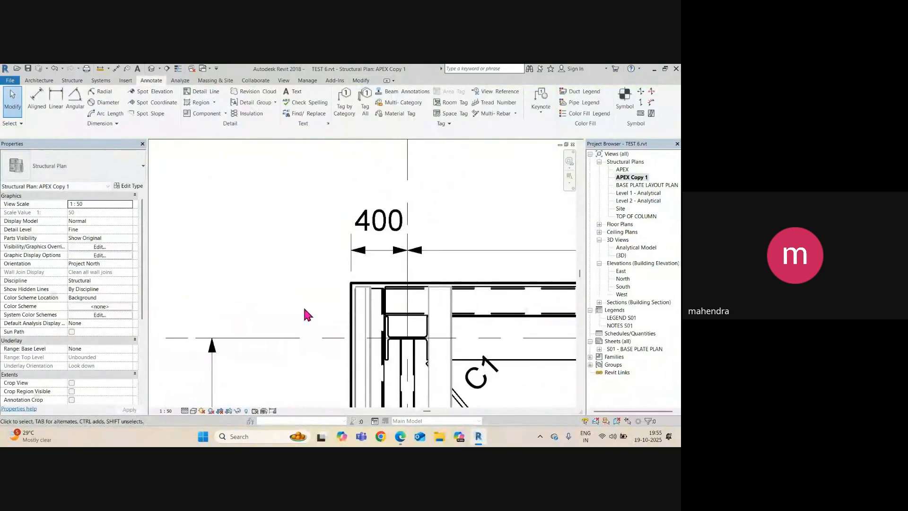
{"action": "scroll", "coordinate": [345, 314], "scroll_direction": "up", "scroll_amount": 1}
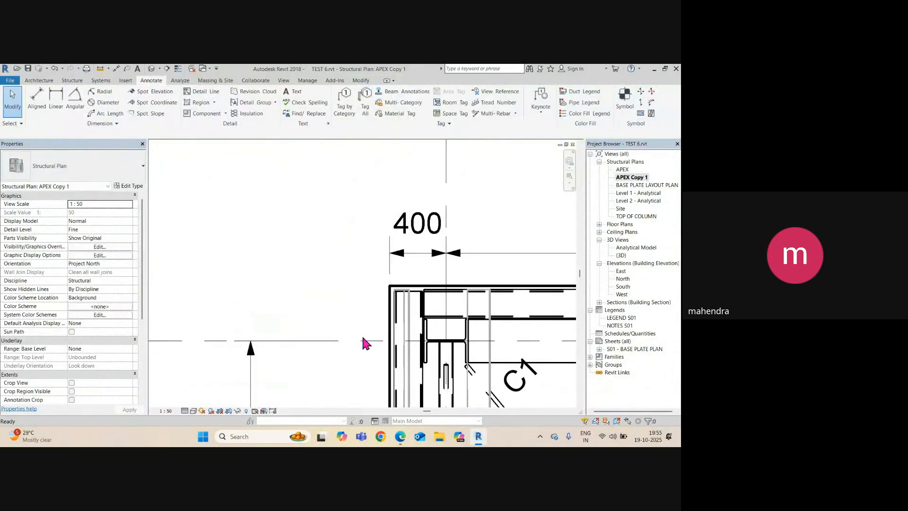
Place an aligned dimension between grid 4 and the outer detail line, in line with the vertical dimension string
{"action": "key", "text": "d"}
{"action": "key", "text": "i"}
{"action": "scroll", "coordinate": [421, 279], "scroll_direction": "up", "scroll_amount": 3}
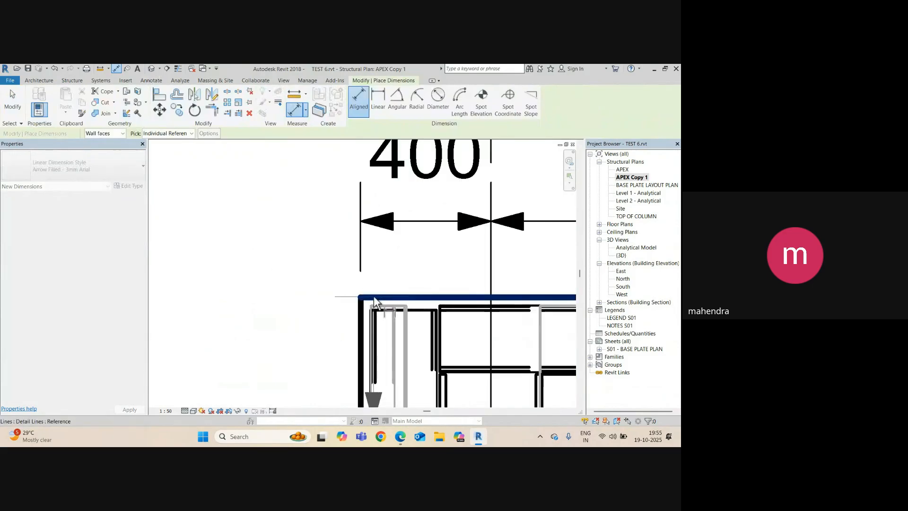
{"action": "left_click", "coordinate": [374, 297]}
{"action": "scroll", "coordinate": [296, 301], "scroll_direction": "down", "scroll_amount": 3}
{"action": "middle_click_drag", "start_coordinate": [297, 310], "coordinate": [404, 277]}
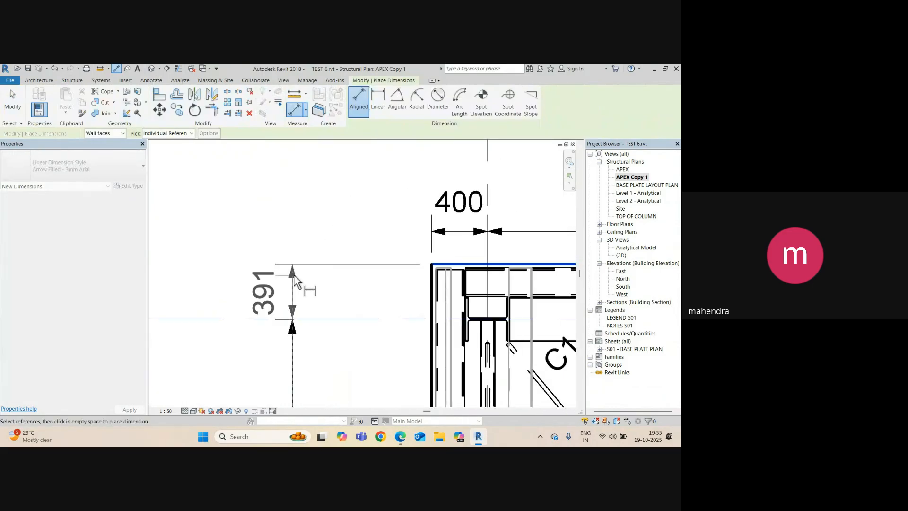
{"action": "left_click", "coordinate": [294, 276]}
{"action": "key", "text": "Escape"}
Set the outer detail line's distance from grid 4 to 390 mm
{"action": "scroll", "coordinate": [464, 258], "scroll_direction": "up", "scroll_amount": 1}
{"action": "left_click", "coordinate": [465, 268]}
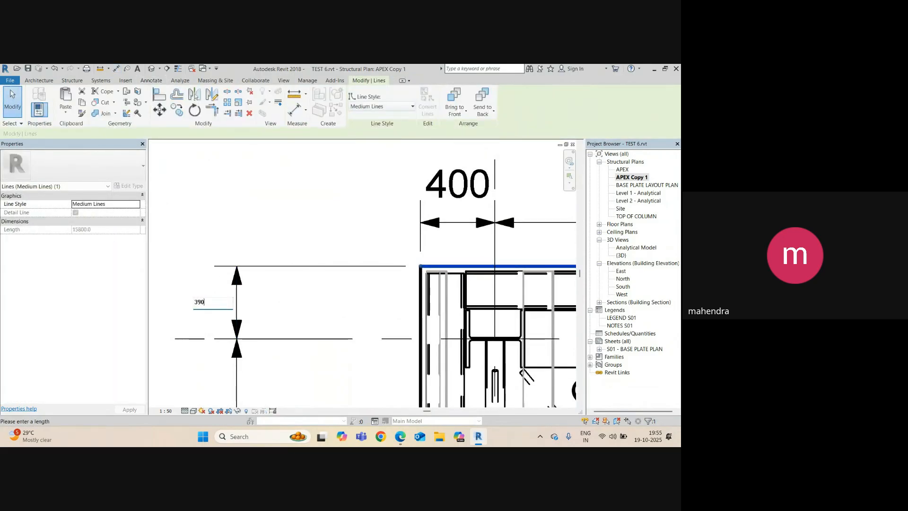
{"action": "key", "text": "Return"}
{"action": "scroll", "coordinate": [343, 217], "scroll_direction": "down", "scroll_amount": 10}
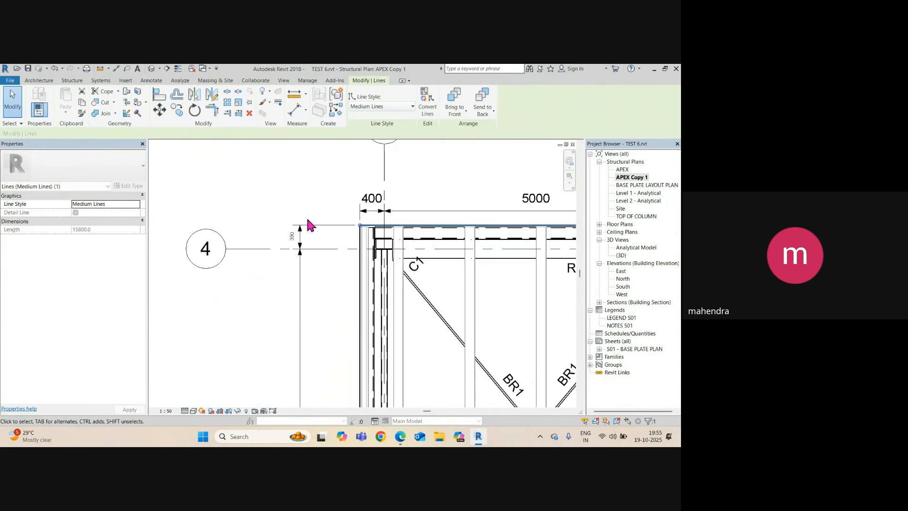
{"action": "scroll", "coordinate": [350, 318], "scroll_direction": "up", "scroll_amount": 2}
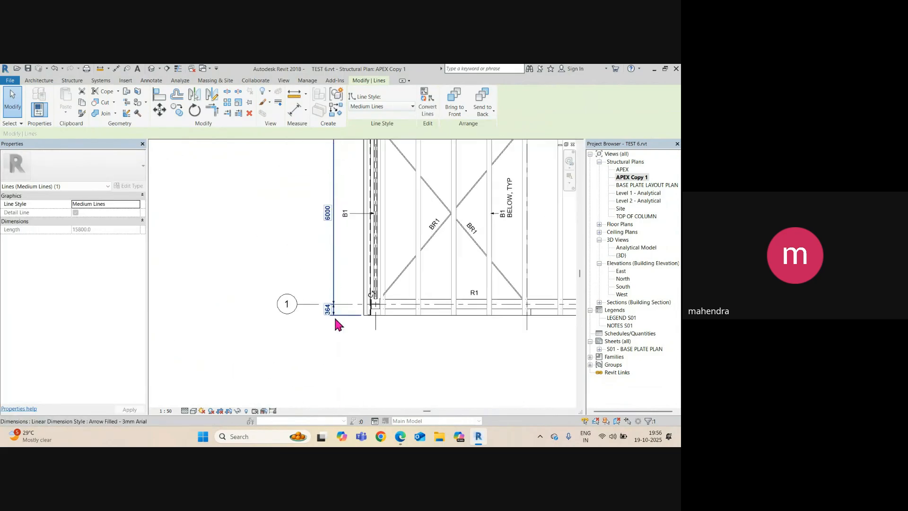
Set the outer detail line's distance from grid 1 to 390 mm
{"action": "key", "text": "Escape"}
{"action": "scroll", "coordinate": [370, 314], "scroll_direction": "up", "scroll_amount": 3}
{"action": "scroll", "coordinate": [370, 315], "scroll_direction": "up", "scroll_amount": 3}
{"action": "left_click", "coordinate": [350, 312]}
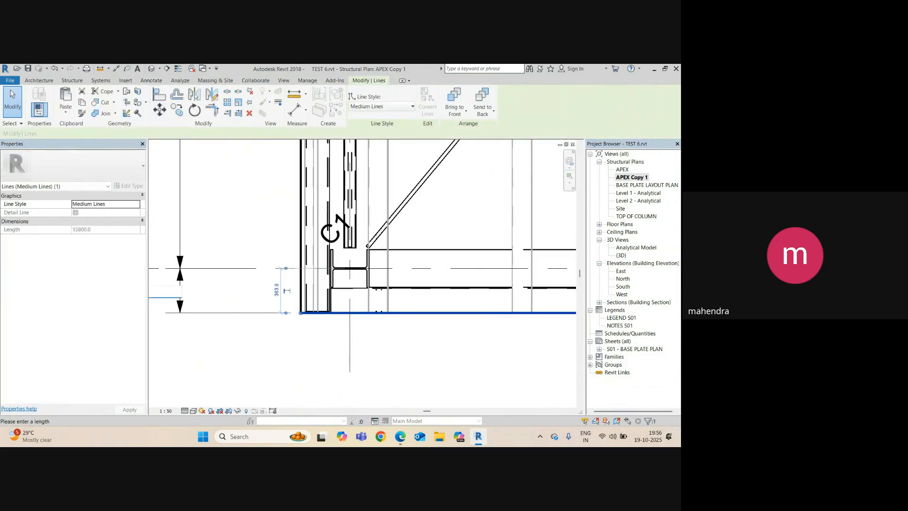
{"action": "key", "text": "Return"}
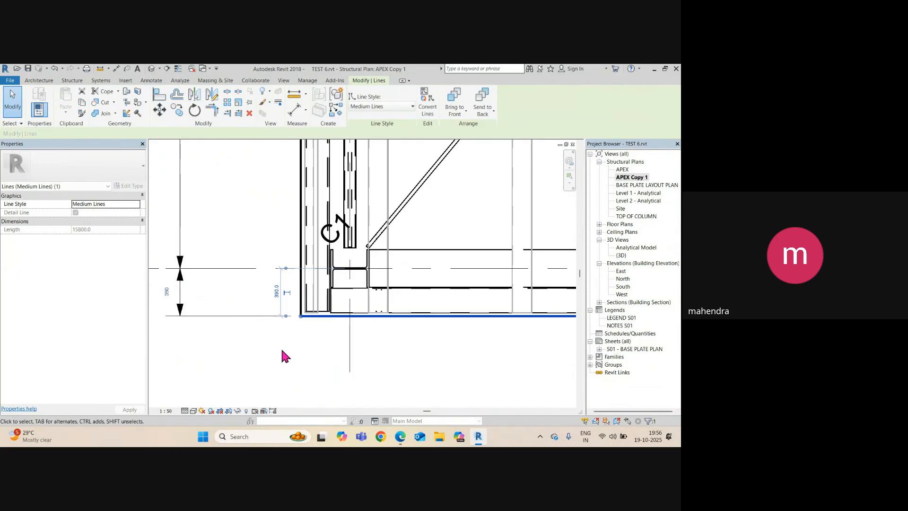
{"action": "scroll", "coordinate": [285, 333], "scroll_direction": "down", "scroll_amount": 5}
{"action": "key", "text": "Escape"}
Move the horizontal dimension string beyond grid 4 slightly outward, closer to the grid A and B bubbles
{"action": "scroll", "coordinate": [274, 354], "scroll_direction": "down", "scroll_amount": 1}
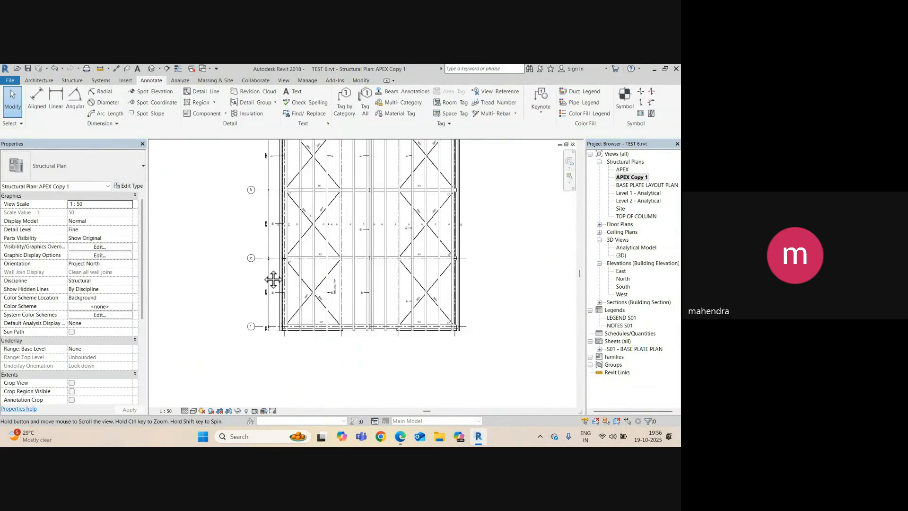
{"action": "scroll", "coordinate": [273, 280], "scroll_direction": "up", "scroll_amount": 5}
{"action": "left_click", "coordinate": [374, 199]}
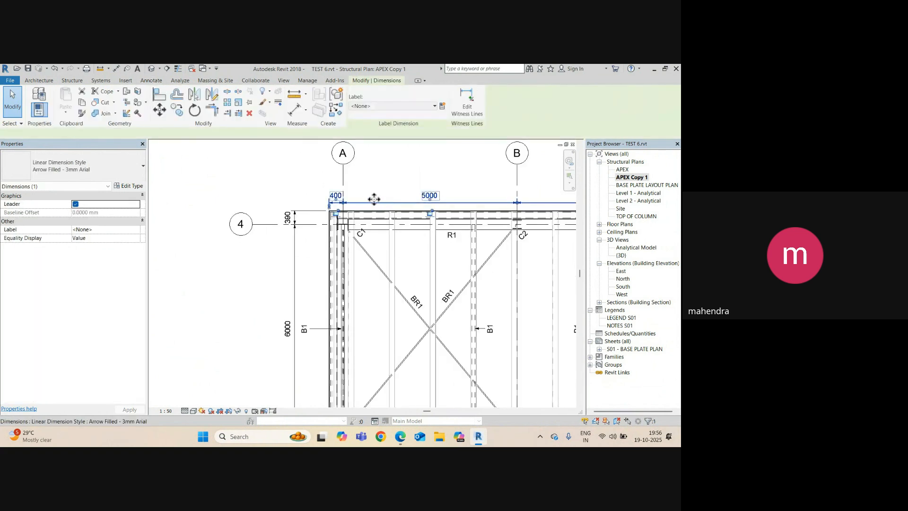
{"action": "left_click_drag", "start_coordinate": [374, 199], "coordinate": [374, 192]}
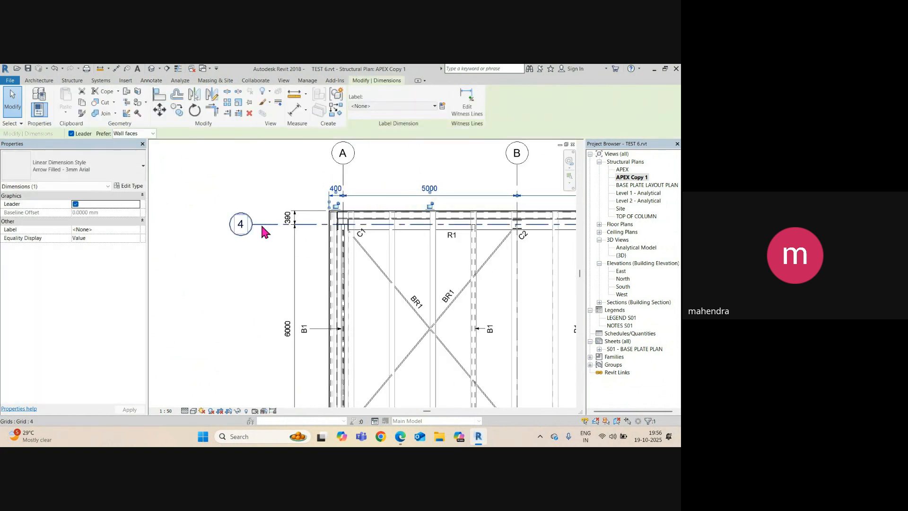
Place an overall aligned dimension between the outer detail lines beyond grids 4 and 1, outside the vertical dimension string
{"action": "key", "text": "d"}
{"action": "key", "text": "i"}
{"action": "scroll", "coordinate": [335, 214], "scroll_direction": "up", "scroll_amount": 5}
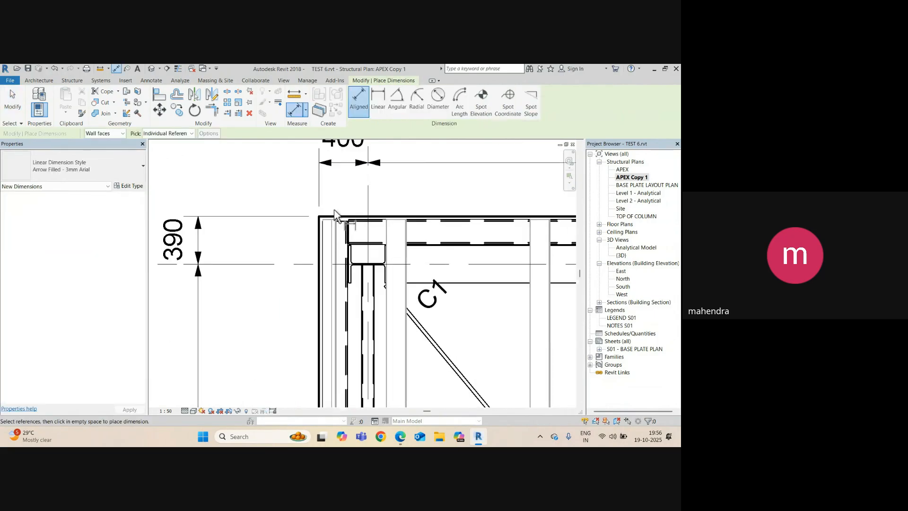
{"action": "left_click", "coordinate": [320, 210]}
{"action": "scroll", "coordinate": [316, 255], "scroll_direction": "down", "scroll_amount": 5}
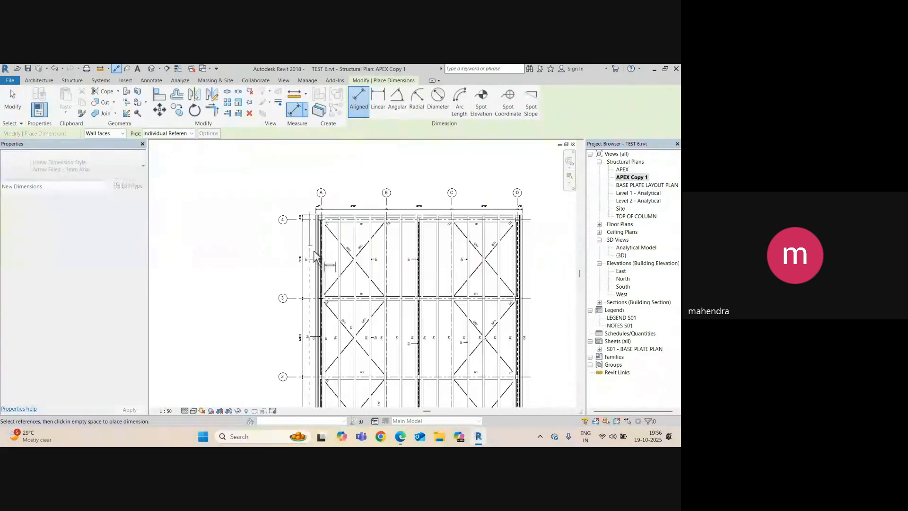
{"action": "scroll", "coordinate": [349, 257], "scroll_direction": "up", "scroll_amount": 6}
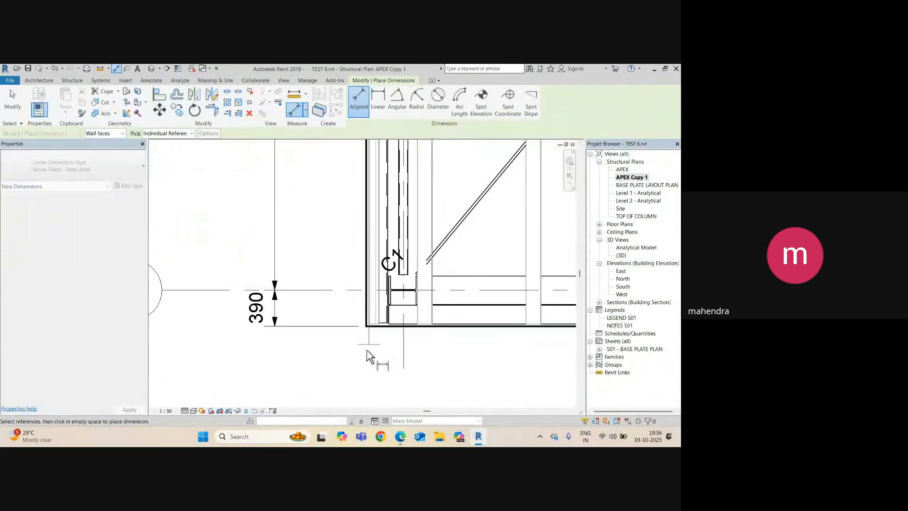
{"action": "scroll", "coordinate": [236, 310], "scroll_direction": "down", "scroll_amount": 2}
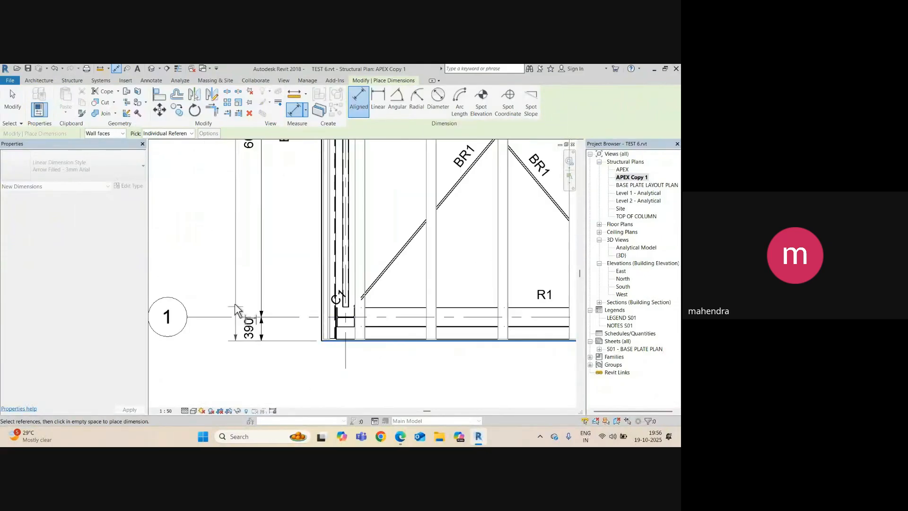
{"action": "middle_click_drag", "start_coordinate": [236, 307], "coordinate": [293, 428]}
{"action": "scroll", "coordinate": [288, 383], "scroll_direction": "down", "scroll_amount": 2}
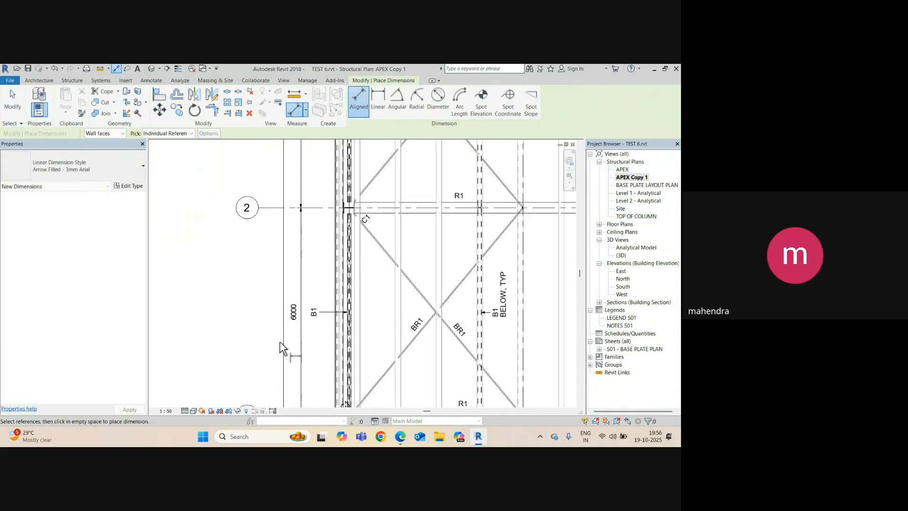
{"action": "scroll", "coordinate": [284, 327], "scroll_direction": "down", "scroll_amount": 4}
{"action": "scroll", "coordinate": [291, 272], "scroll_direction": "up", "scroll_amount": 4}
{"action": "scroll", "coordinate": [284, 283], "scroll_direction": "down", "scroll_amount": 5}
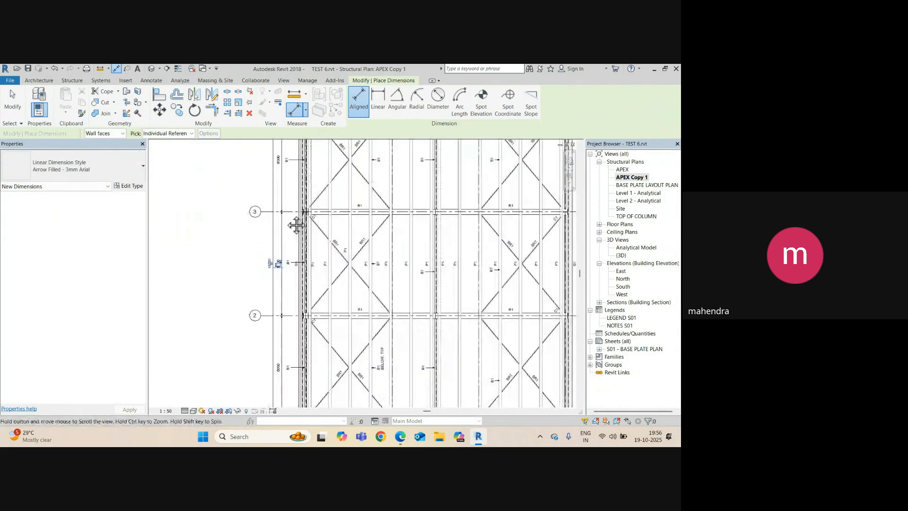
Place an overall aligned dimension between the outer detail lines beyond grids A and D, outside the horizontal dimension string
{"action": "scroll", "coordinate": [258, 283], "scroll_direction": "up", "scroll_amount": 7}
{"action": "scroll", "coordinate": [255, 270], "scroll_direction": "up", "scroll_amount": 2}
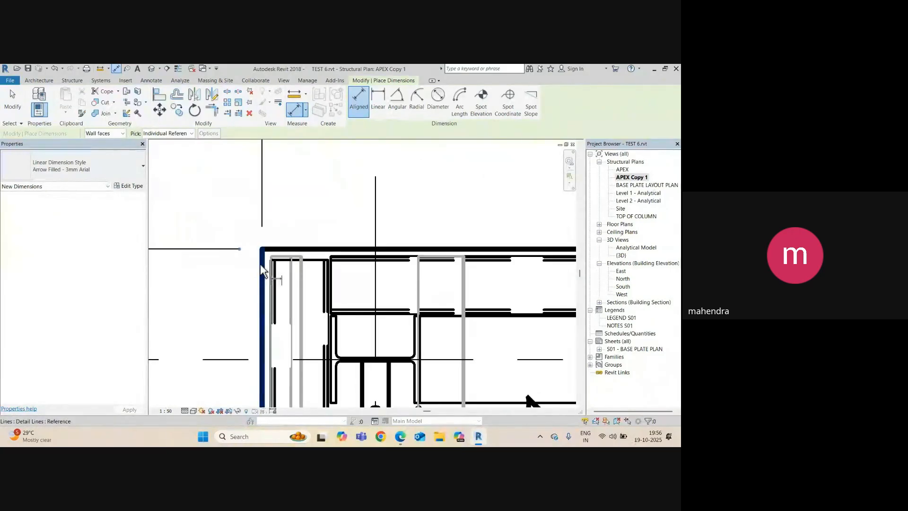
{"action": "left_click", "coordinate": [260, 265]}
{"action": "scroll", "coordinate": [259, 266], "scroll_direction": "down", "scroll_amount": 8}
{"action": "scroll", "coordinate": [392, 268], "scroll_direction": "up", "scroll_amount": 3}
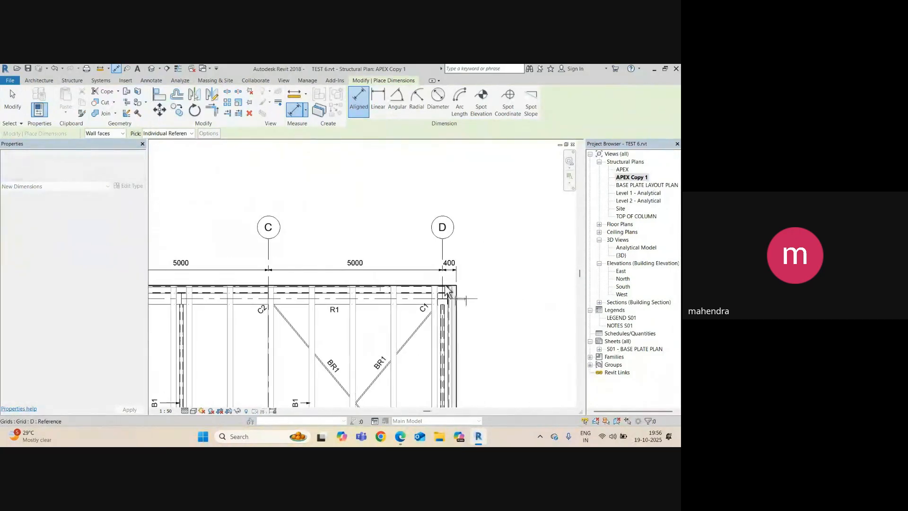
{"action": "scroll", "coordinate": [468, 291], "scroll_direction": "up", "scroll_amount": 5}
{"action": "left_click", "coordinate": [470, 291]}
{"action": "scroll", "coordinate": [465, 275], "scroll_direction": "down", "scroll_amount": 7}
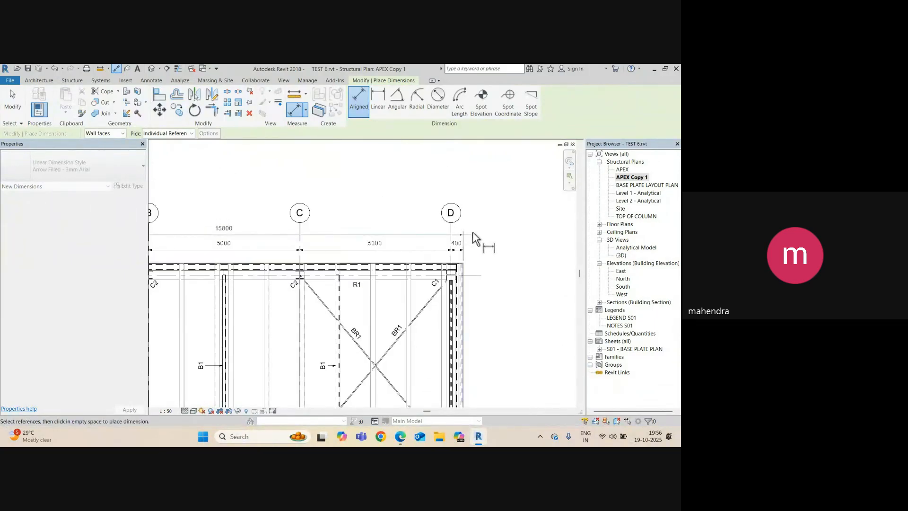
{"action": "left_click", "coordinate": [472, 233]}
{"action": "scroll", "coordinate": [468, 236], "scroll_direction": "down", "scroll_amount": 6}
{"action": "scroll", "coordinate": [417, 364], "scroll_direction": "up", "scroll_amount": 1}
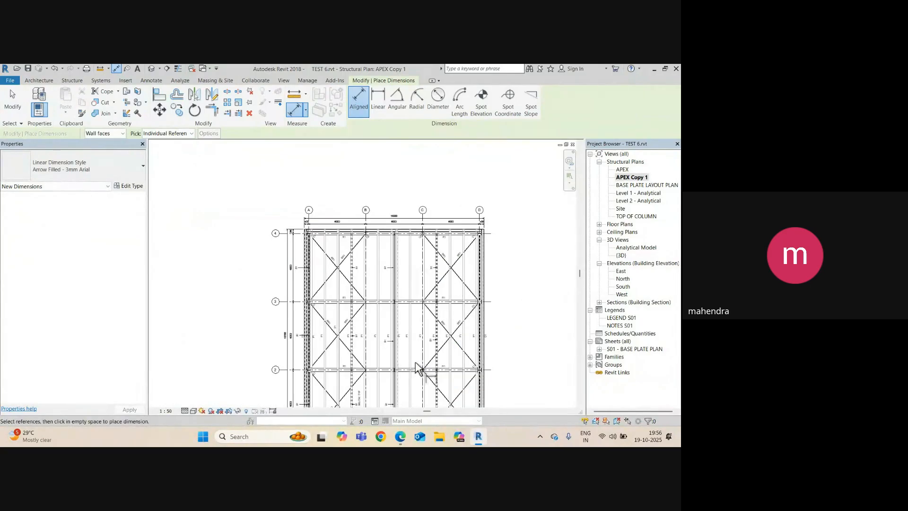
{"action": "middle_click_drag", "start_coordinate": [366, 330], "coordinate": [326, 264]}
{"action": "key", "text": "Escape"}
{"action": "key", "text": "Escape"}
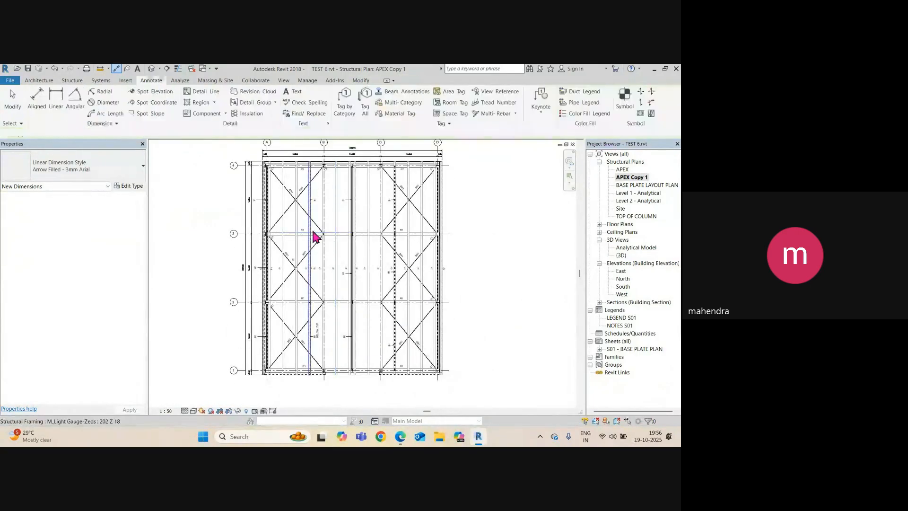
{"action": "scroll", "coordinate": [280, 254], "scroll_direction": "up", "scroll_amount": 4}
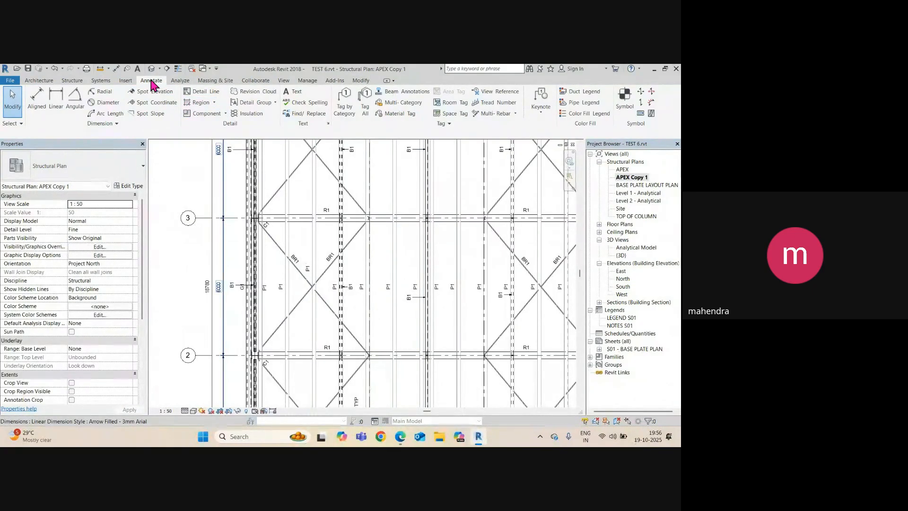
{"action": "left_click", "coordinate": [143, 114]}
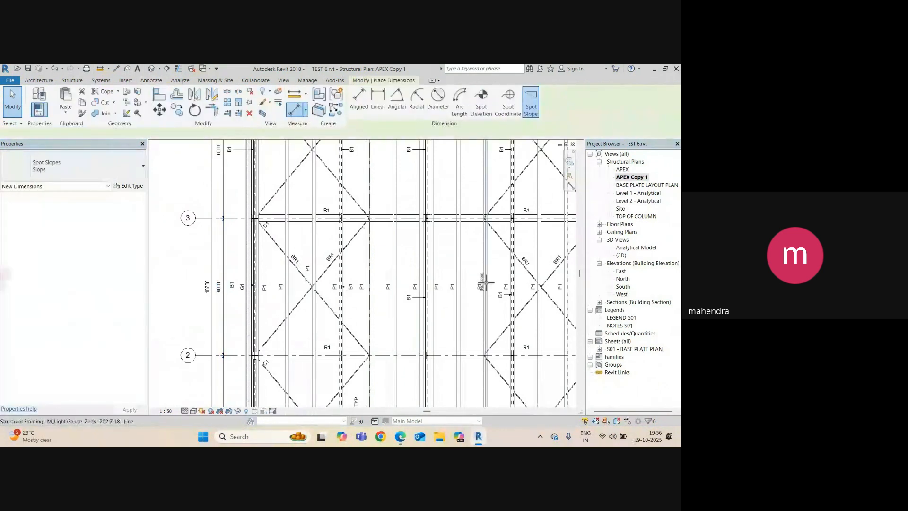
{"action": "scroll", "coordinate": [402, 308], "scroll_direction": "up", "scroll_amount": 2}
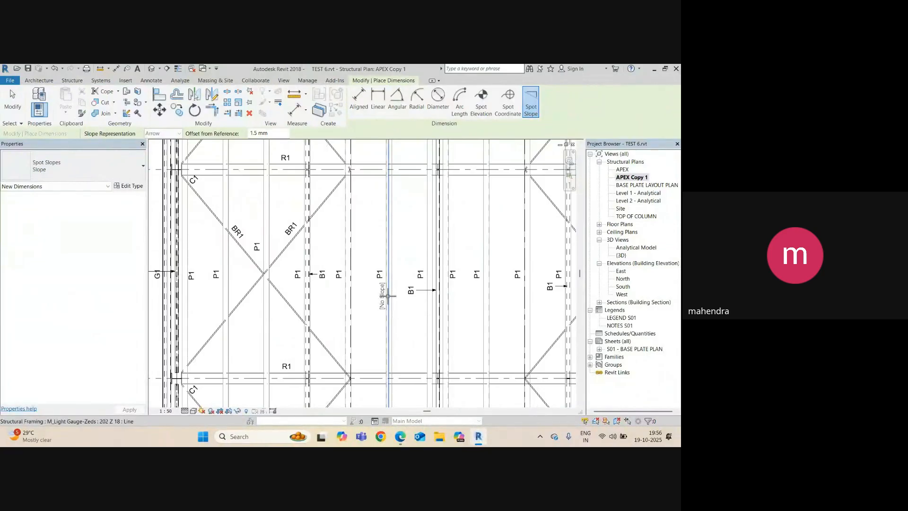
{"action": "scroll", "coordinate": [331, 331], "scroll_direction": "down", "scroll_amount": 2}
{"action": "scroll", "coordinate": [345, 350], "scroll_direction": "up", "scroll_amount": 5}
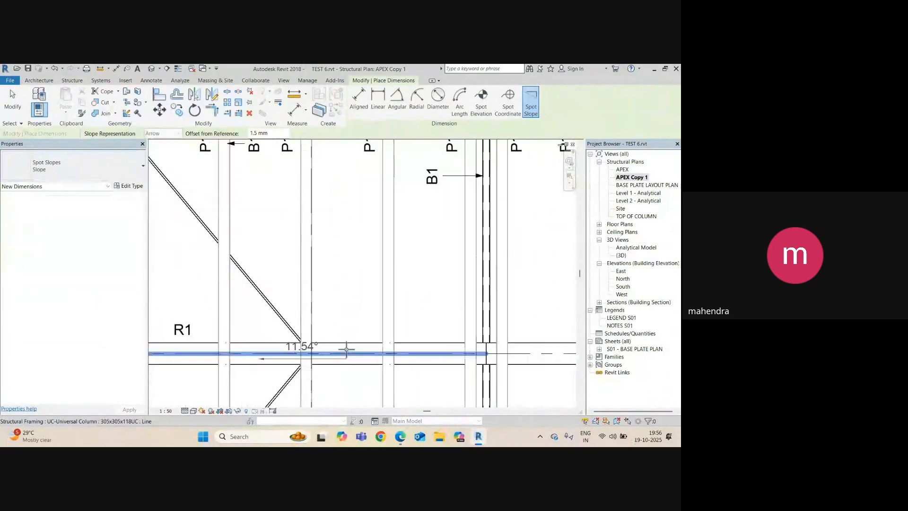
{"action": "left_click", "coordinate": [371, 343]}
{"action": "scroll", "coordinate": [341, 346], "scroll_direction": "up", "scroll_amount": 2}
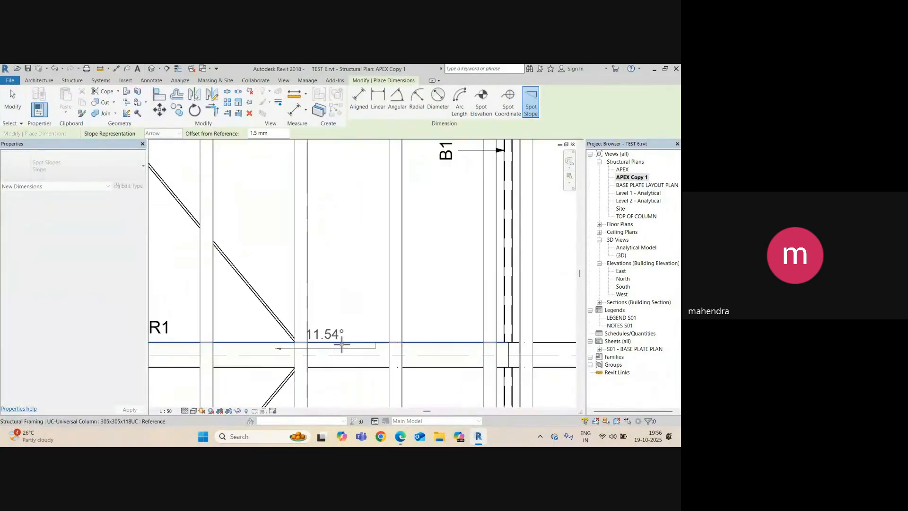
{"action": "key", "text": "Escape"}
{"action": "key", "text": "Escape"}
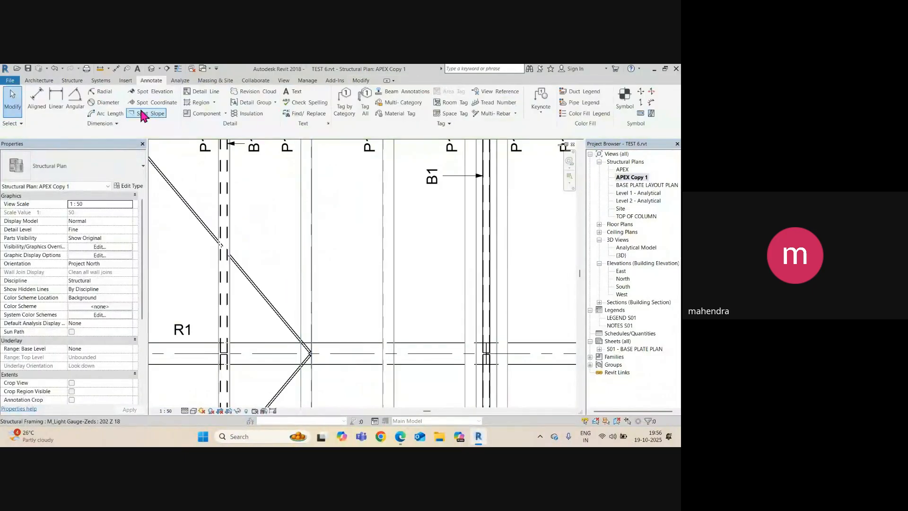
Place a spot slope on the grid 2 rafter, between grid B and the ridge
{"action": "left_click", "coordinate": [147, 113]}
{"action": "left_click", "coordinate": [364, 343]}
{"action": "left_click", "coordinate": [365, 324]}
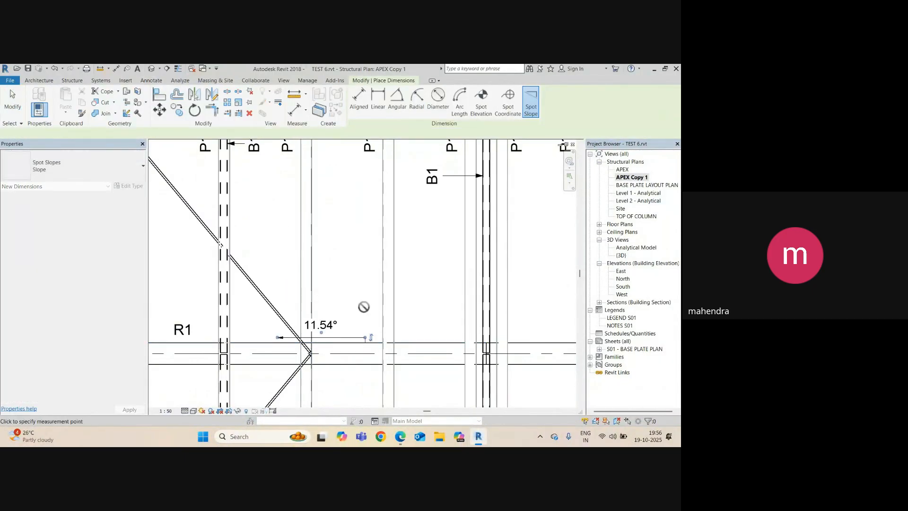
{"action": "key", "text": "Escape"}
{"action": "key", "text": "Escape"}
Shorten the spot slope's leader line so it clears grid B and offset the annotation farther from the rafter
{"action": "scroll", "coordinate": [335, 342], "scroll_direction": "up", "scroll_amount": 1}
{"action": "left_click", "coordinate": [337, 337]}
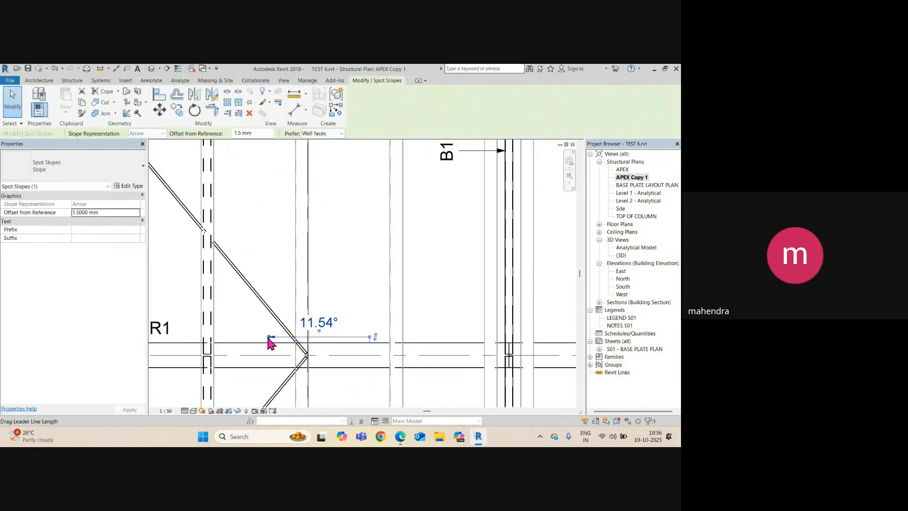
{"action": "left_click_drag", "start_coordinate": [270, 342], "coordinate": [325, 341]}
{"action": "scroll", "coordinate": [361, 333], "scroll_direction": "up", "scroll_amount": 3}
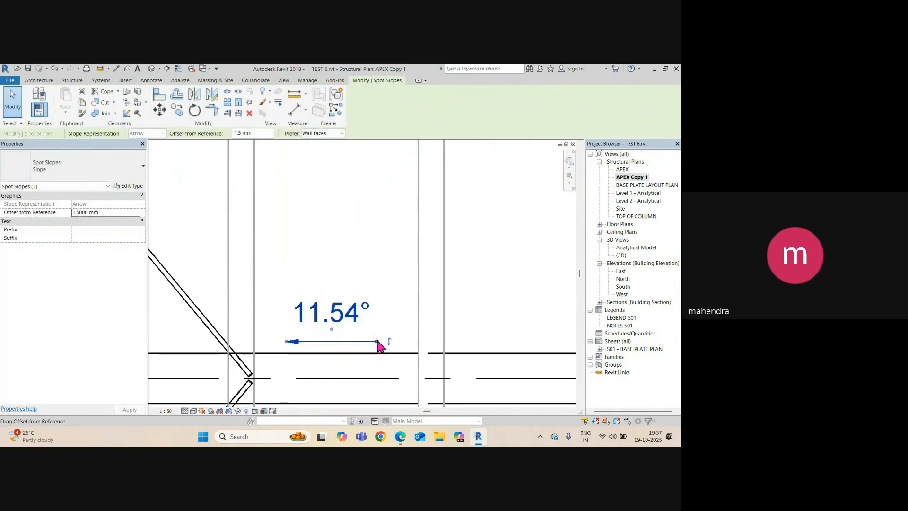
{"action": "left_click_drag", "start_coordinate": [384, 265], "coordinate": [384, 261]}
{"action": "left_click", "coordinate": [384, 303]}
{"action": "scroll", "coordinate": [386, 308], "scroll_direction": "down", "scroll_amount": 3}
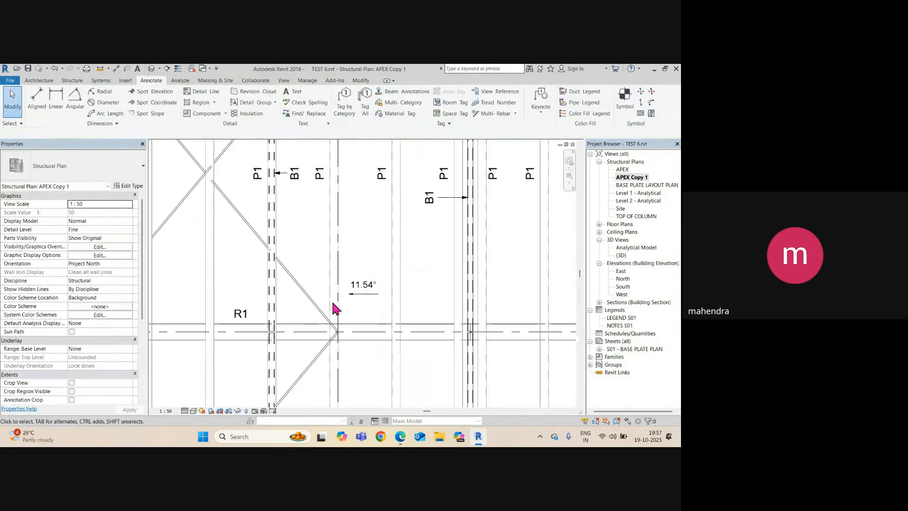
Add the text note SLOPE in 3mm Arial directly below the spot slope arrow near grid B
{"action": "scroll", "coordinate": [333, 302], "scroll_direction": "down", "scroll_amount": 1}
{"action": "scroll", "coordinate": [370, 311], "scroll_direction": "down", "scroll_amount": 2}
{"action": "scroll", "coordinate": [352, 284], "scroll_direction": "up", "scroll_amount": 2}
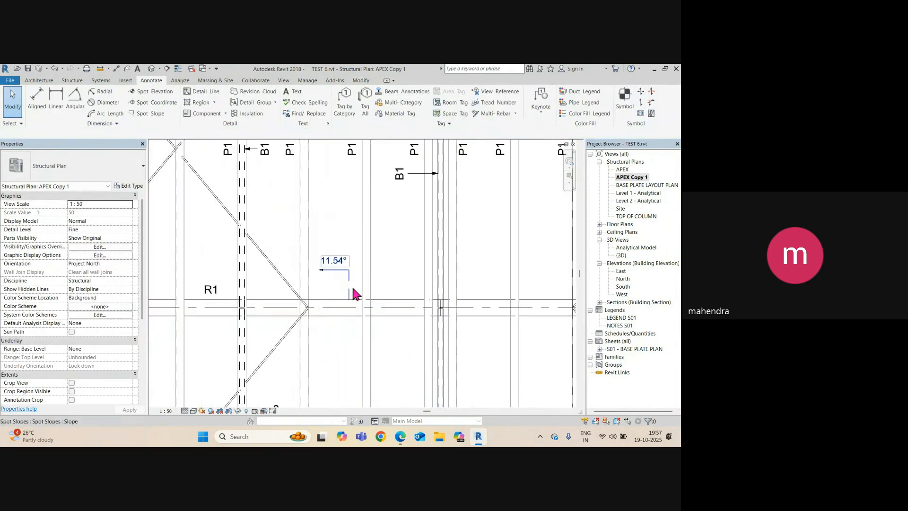
{"action": "scroll", "coordinate": [352, 286], "scroll_direction": "down", "scroll_amount": 1}
{"action": "scroll", "coordinate": [369, 296], "scroll_direction": "up", "scroll_amount": 2}
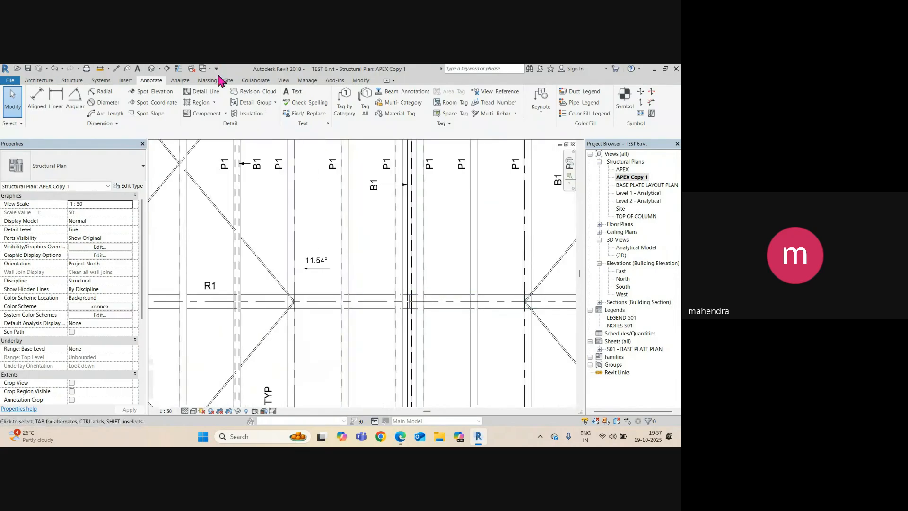
{"action": "left_click", "coordinate": [291, 93]}
{"action": "scroll", "coordinate": [314, 265], "scroll_direction": "up", "scroll_amount": 4}
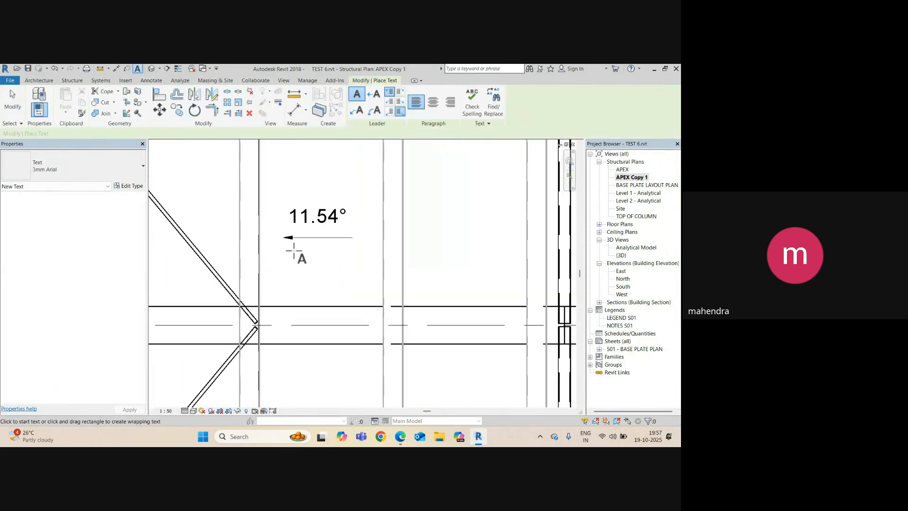
{"action": "type", "text": "SLOPE"}
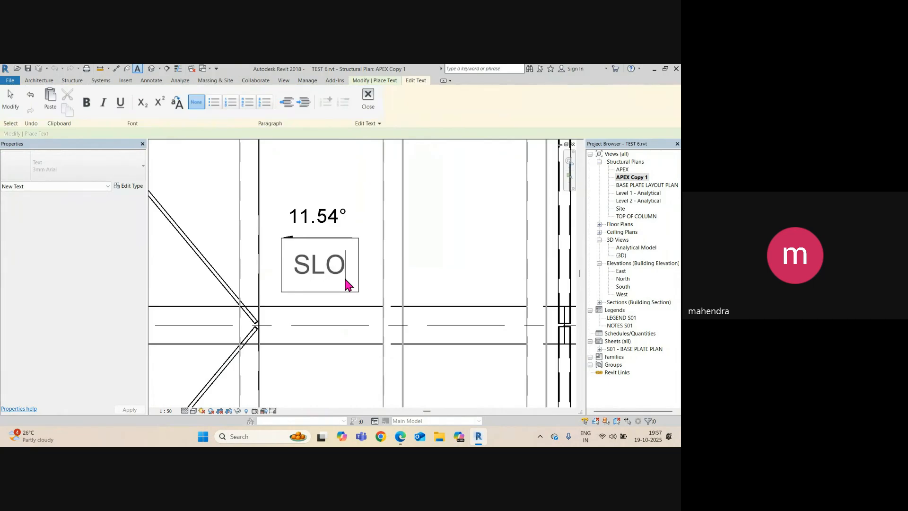
{"action": "left_click", "coordinate": [334, 310]}
{"action": "key", "text": "Escape"}
{"action": "double_click", "coordinate": [301, 261]}
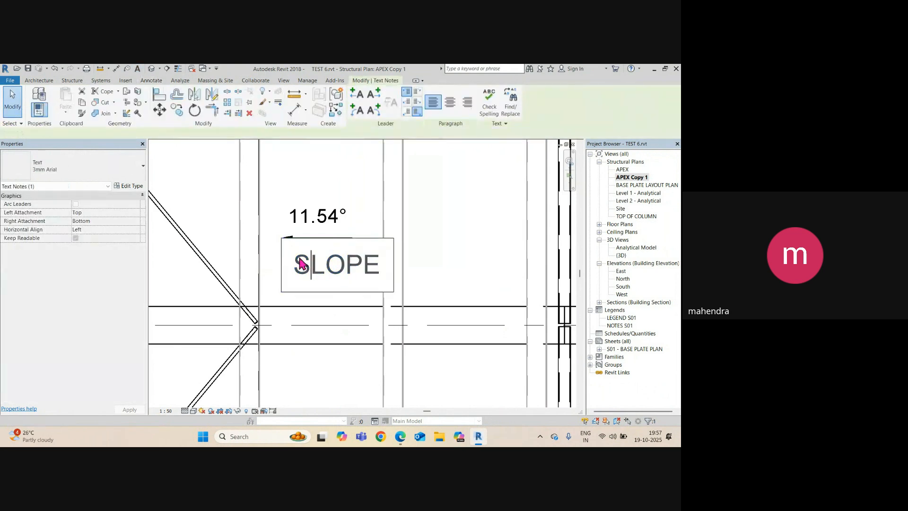
{"action": "left_click", "coordinate": [322, 302]}
{"action": "left_click", "coordinate": [333, 181]}
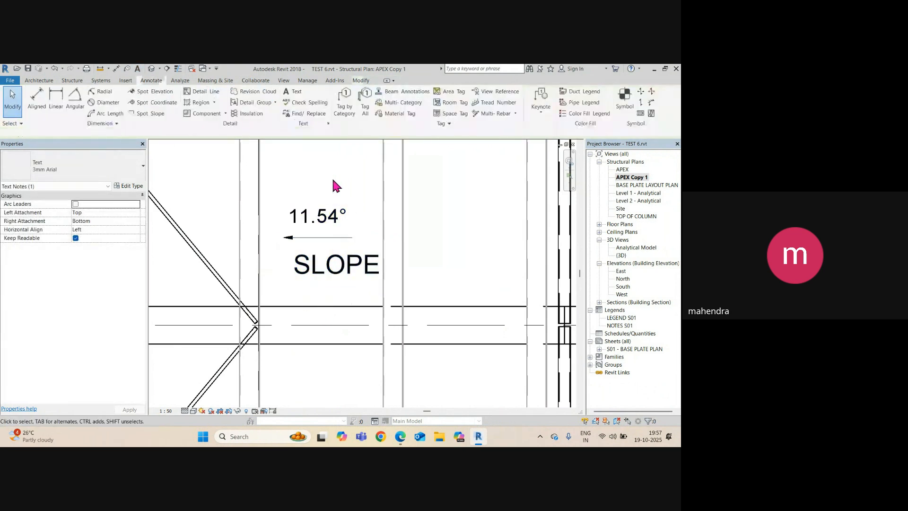
{"action": "left_click", "coordinate": [340, 268]}
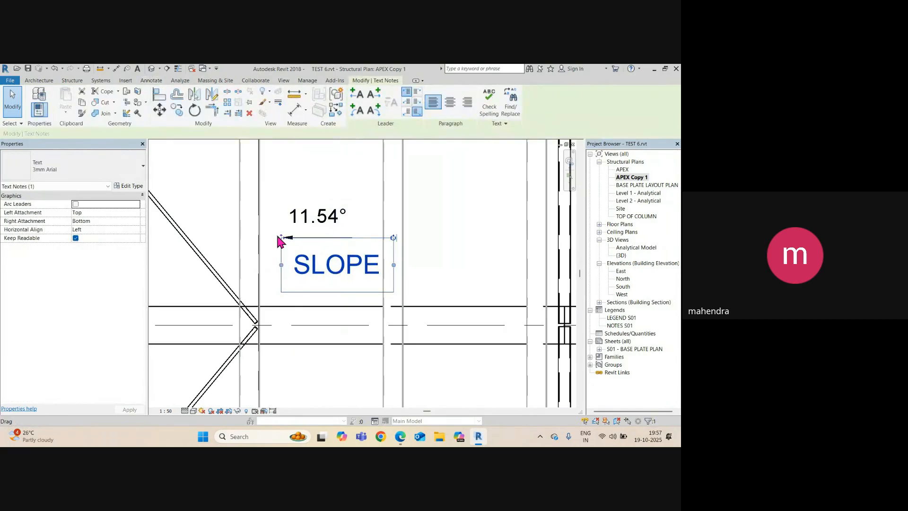
{"action": "scroll", "coordinate": [205, 283], "scroll_direction": "down", "scroll_amount": 5}
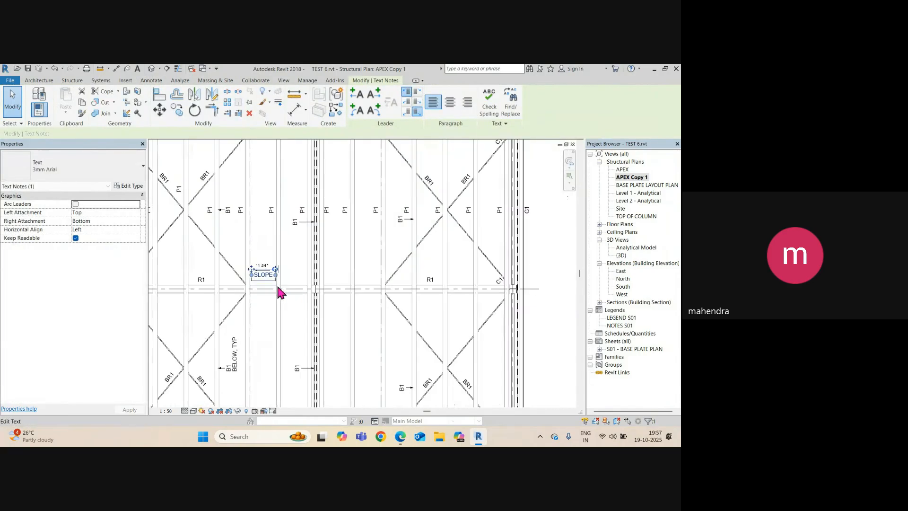
{"action": "key", "text": "Escape"}
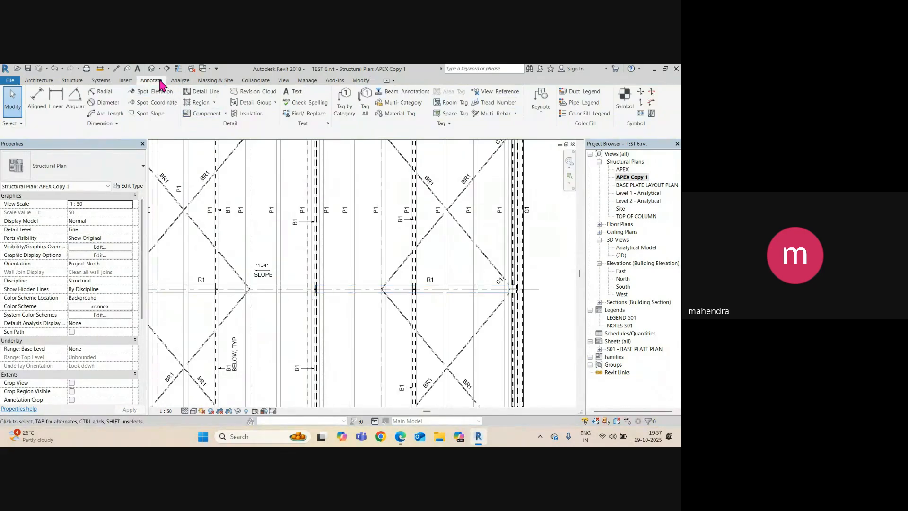
Place a spot slope on the grid 2 rafter between the ridge and grid C
{"action": "left_click", "coordinate": [155, 114]}
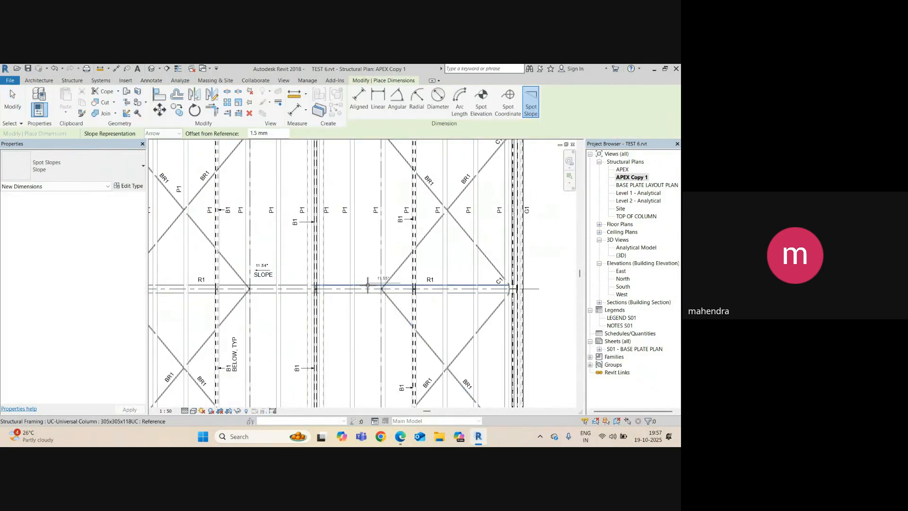
{"action": "scroll", "coordinate": [364, 285], "scroll_direction": "up", "scroll_amount": 3}
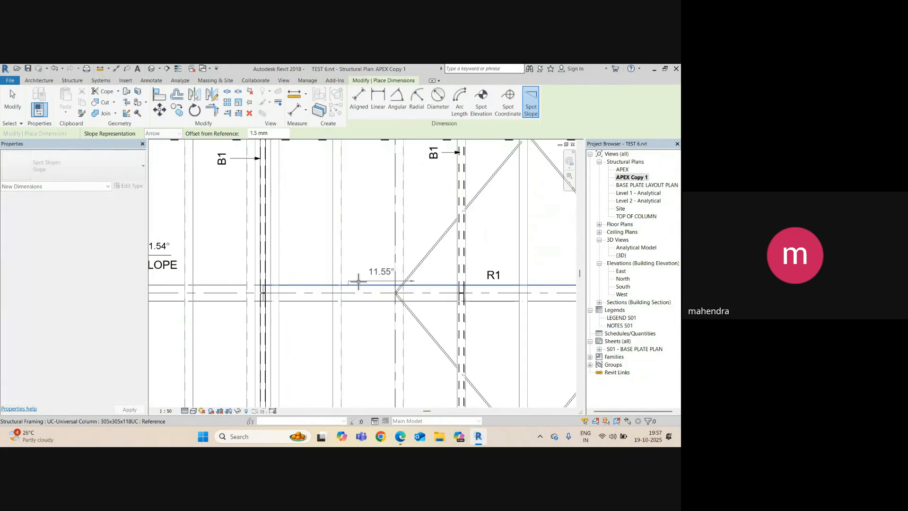
{"action": "left_click", "coordinate": [357, 282]}
{"action": "scroll", "coordinate": [378, 274], "scroll_direction": "up", "scroll_amount": 2}
{"action": "key", "text": "Escape"}
{"action": "key", "text": "Escape"}
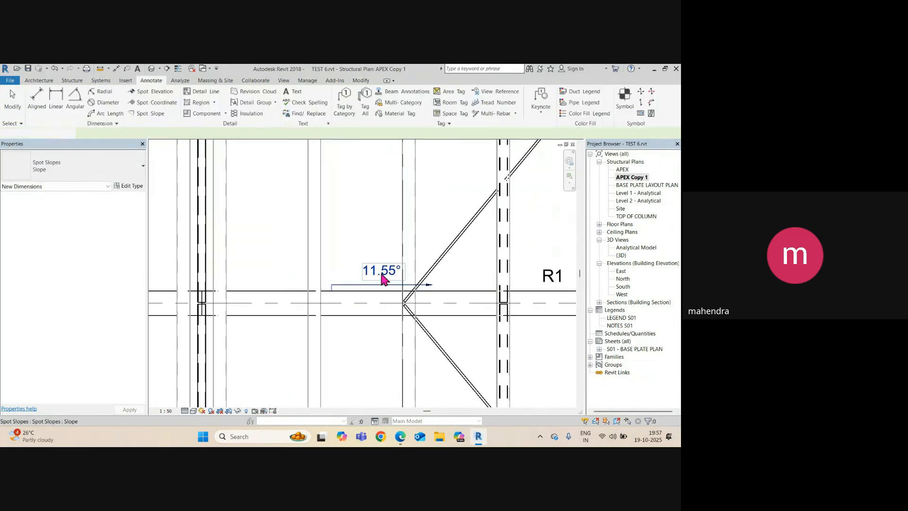
Set the text size of the Slope spot slope type to 3 mm
{"action": "left_click", "coordinate": [382, 278]}
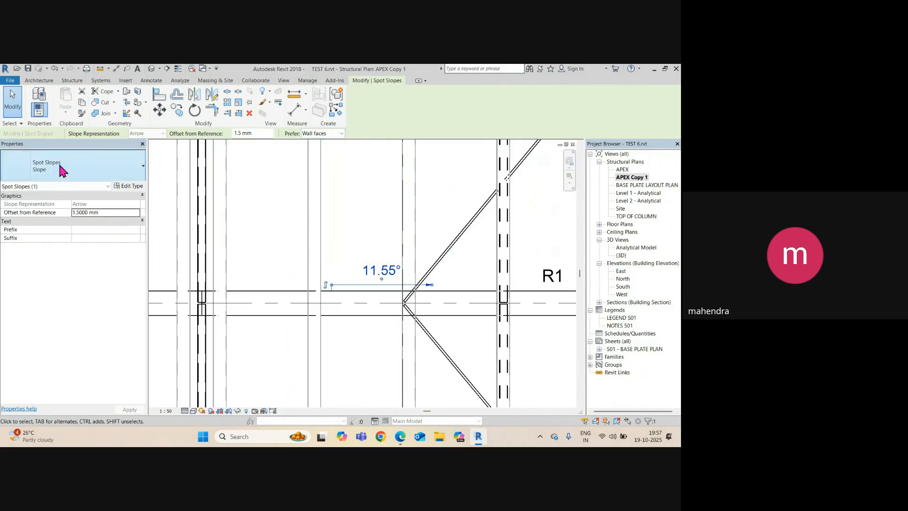
{"action": "left_click", "coordinate": [128, 186]}
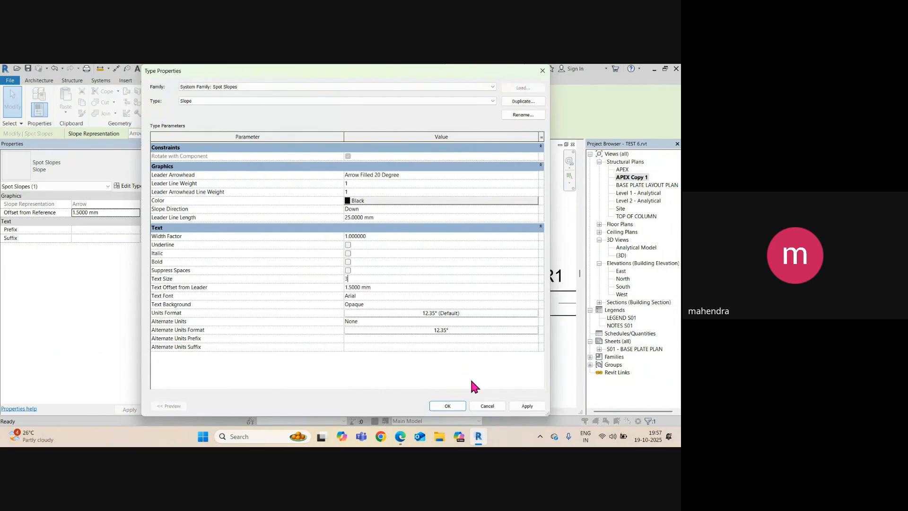
{"action": "left_click", "coordinate": [447, 406]}
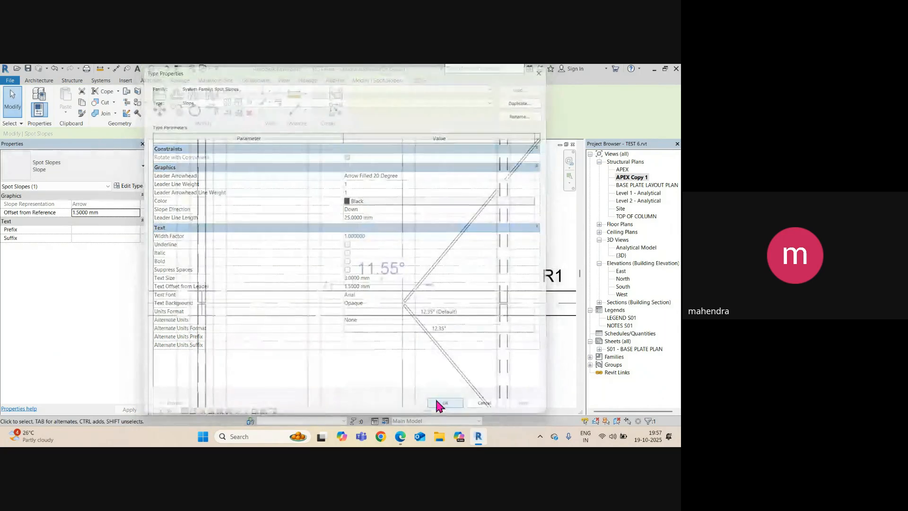
Shorten the leader line of the spot slope near grid C so it clears the grid, and offset the annotation about 11 mm from the rafter
{"action": "scroll", "coordinate": [349, 264], "scroll_direction": "down", "scroll_amount": 2}
{"action": "middle_click_drag", "start_coordinate": [369, 299], "coordinate": [440, 314]}
{"action": "scroll", "coordinate": [441, 316], "scroll_direction": "up", "scroll_amount": 2}
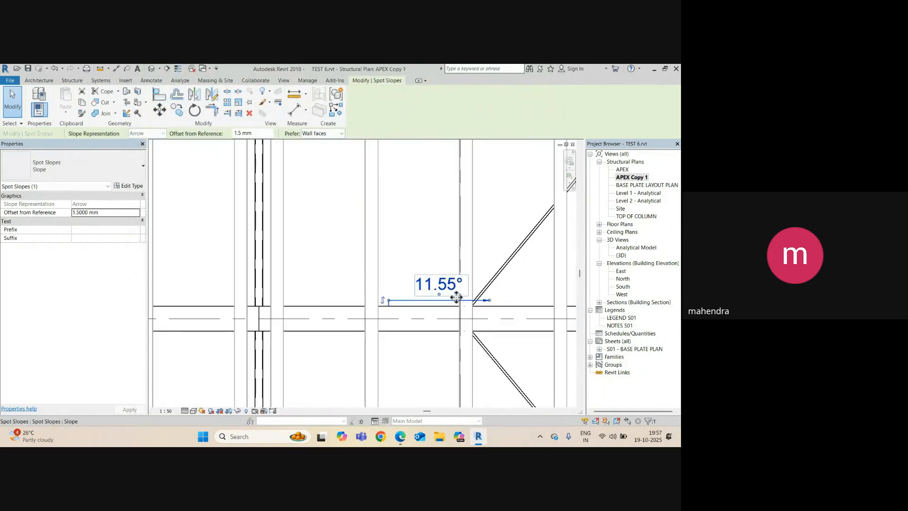
{"action": "mouse_move", "coordinate": [471, 308]}
{"action": "left_mouse_down"}
{"action": "mouse_move", "coordinate": [448, 304]}
{"action": "mouse_move", "coordinate": [389, 252]}
{"action": "left_mouse_up"}
{"action": "scroll", "coordinate": [397, 302], "scroll_direction": "up", "scroll_amount": 1}
{"action": "scroll", "coordinate": [398, 269], "scroll_direction": "down", "scroll_amount": 4}
{"action": "middle_click_drag", "start_coordinate": [332, 265], "coordinate": [379, 296]}
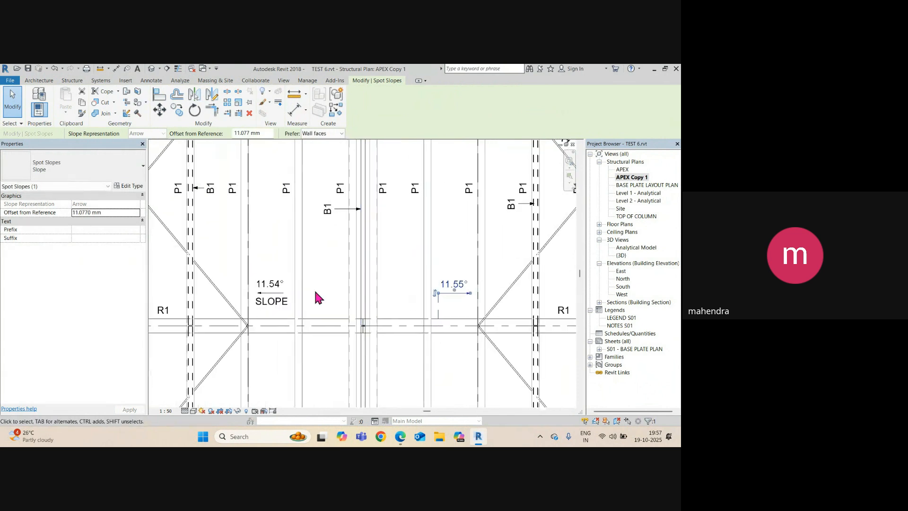
Copy the SLOPE text note near grid B to directly below the spot slope arrow near grid C
{"action": "left_click", "coordinate": [272, 303]}
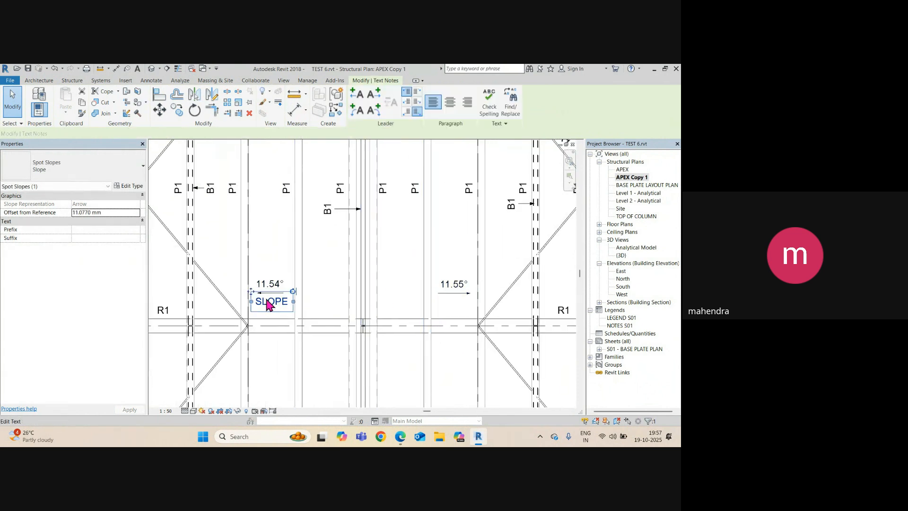
{"action": "mouse_move", "coordinate": [273, 303]}
{"action": "left_mouse_down"}
{"action": "mouse_move", "coordinate": [446, 304]}
{"action": "mouse_move", "coordinate": [435, 309]}
{"action": "left_mouse_up"}
{"action": "left_click", "coordinate": [326, 311]}
{"action": "scroll", "coordinate": [303, 312], "scroll_direction": "down", "scroll_amount": 3}
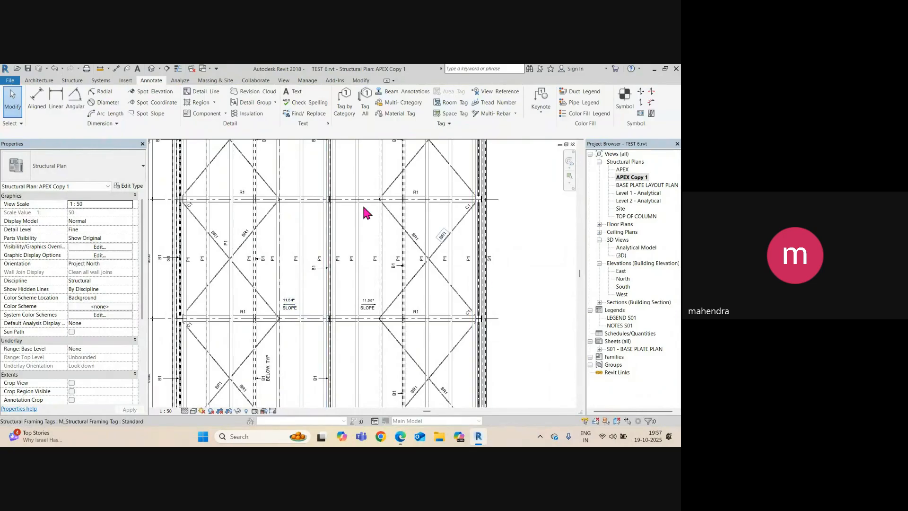
Examine the overall plan and the edge framing members and outline lines around the grid D/4 and A/4 corners
{"action": "scroll", "coordinate": [362, 203], "scroll_direction": "down", "scroll_amount": 3}
{"action": "middle_click_drag", "start_coordinate": [372, 291], "coordinate": [358, 335]}
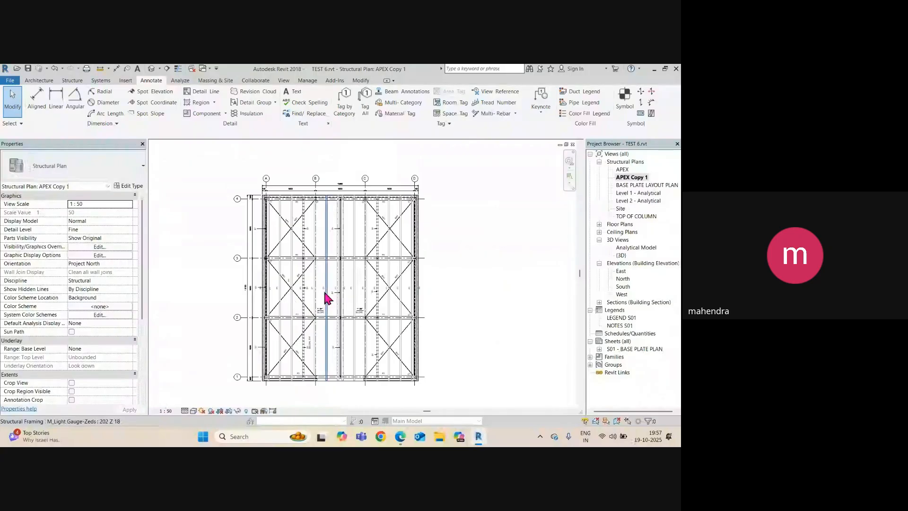
{"action": "scroll", "coordinate": [378, 194], "scroll_direction": "up", "scroll_amount": 8}
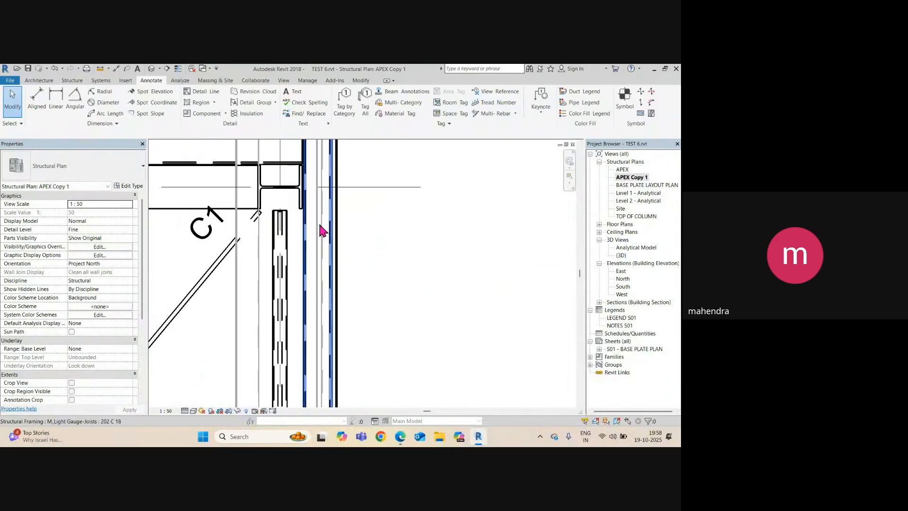
{"action": "left_click", "coordinate": [320, 231]}
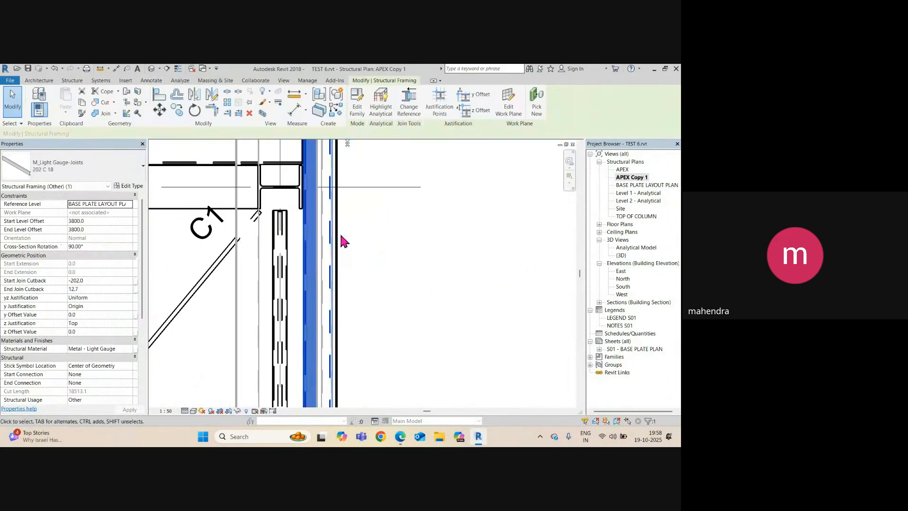
{"action": "scroll", "coordinate": [322, 232], "scroll_direction": "up", "scroll_amount": 2}
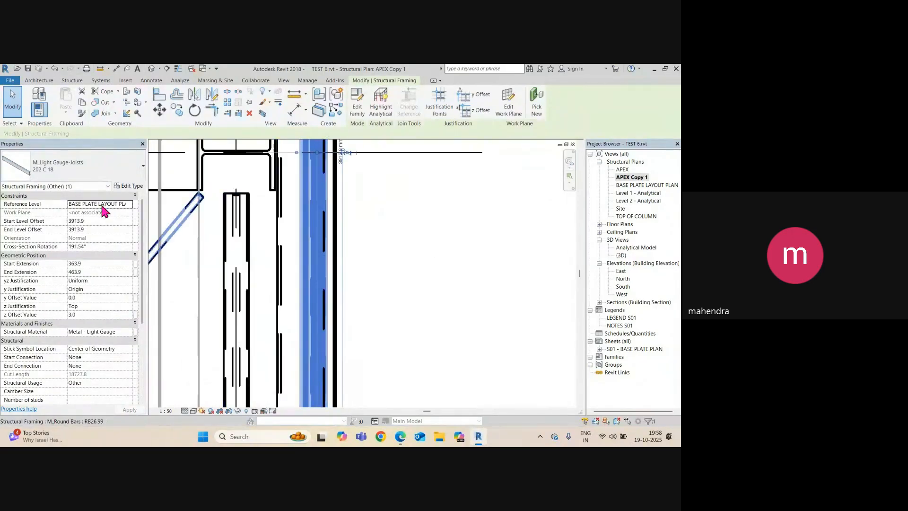
{"action": "key", "text": "Escape"}
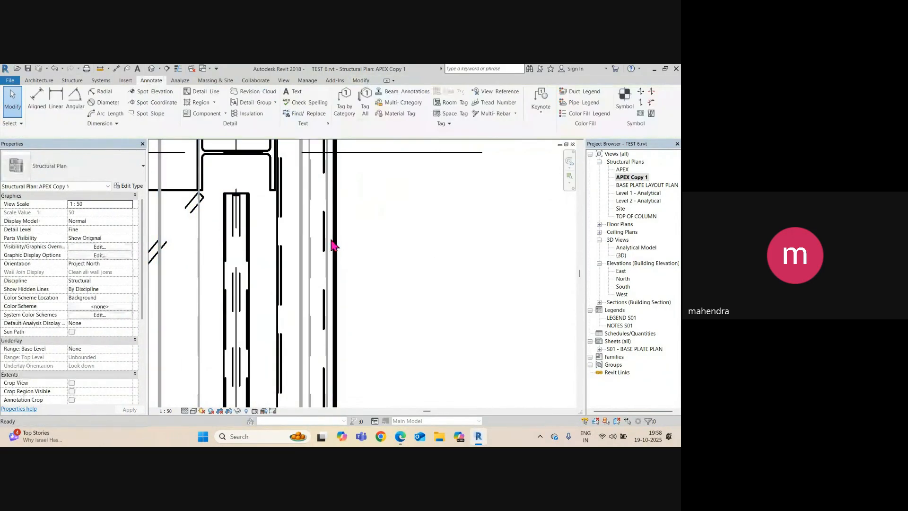
{"action": "left_click", "coordinate": [331, 245]}
{"action": "scroll", "coordinate": [334, 246], "scroll_direction": "down", "scroll_amount": 3}
{"action": "left_click", "coordinate": [341, 253]}
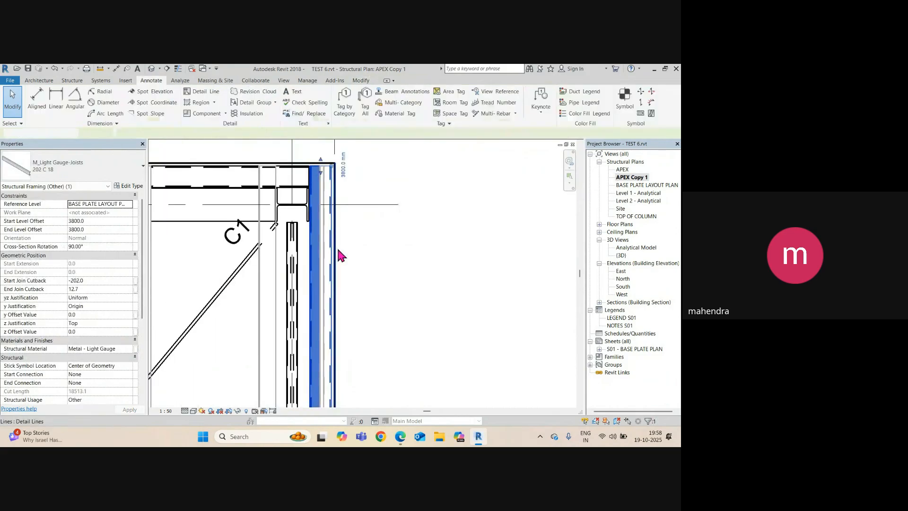
{"action": "scroll", "coordinate": [340, 253], "scroll_direction": "up", "scroll_amount": 5}
{"action": "left_click", "coordinate": [323, 256]}
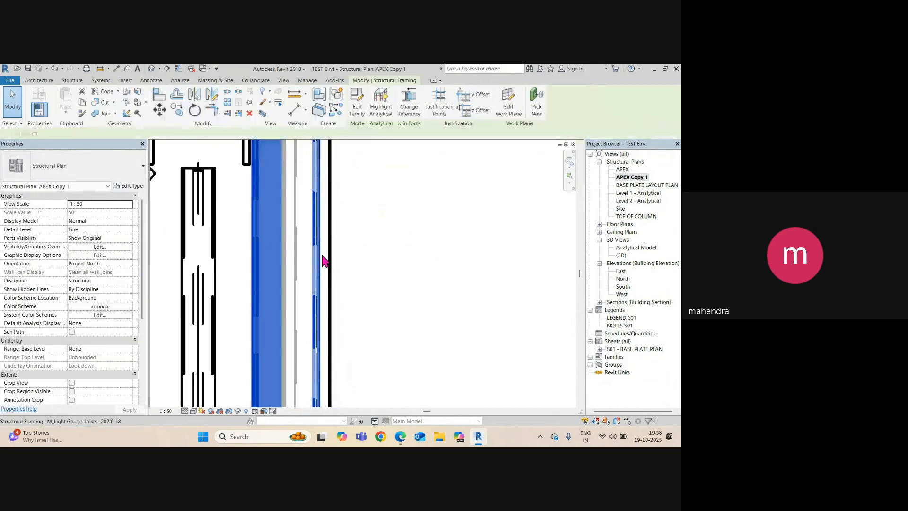
{"action": "key", "text": "Escape"}
{"action": "scroll", "coordinate": [324, 255], "scroll_direction": "down", "scroll_amount": 5}
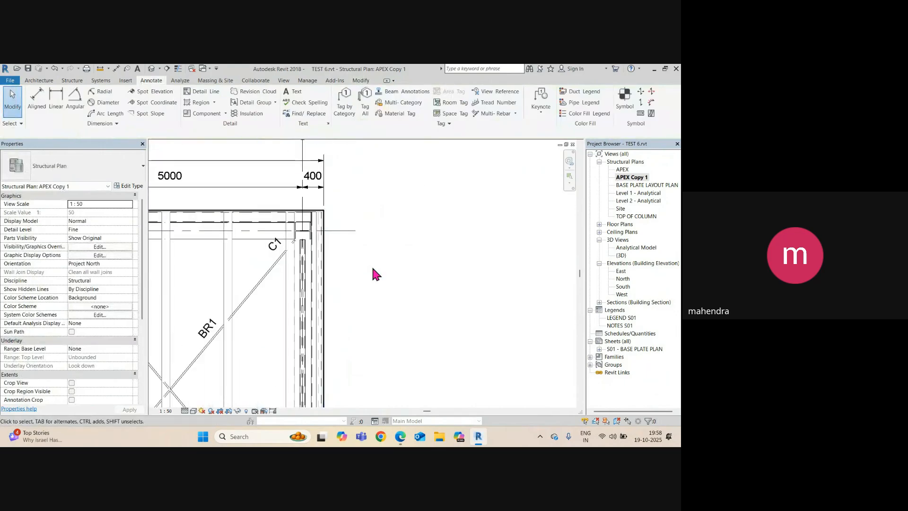
{"action": "scroll", "coordinate": [372, 267], "scroll_direction": "down", "scroll_amount": 6}
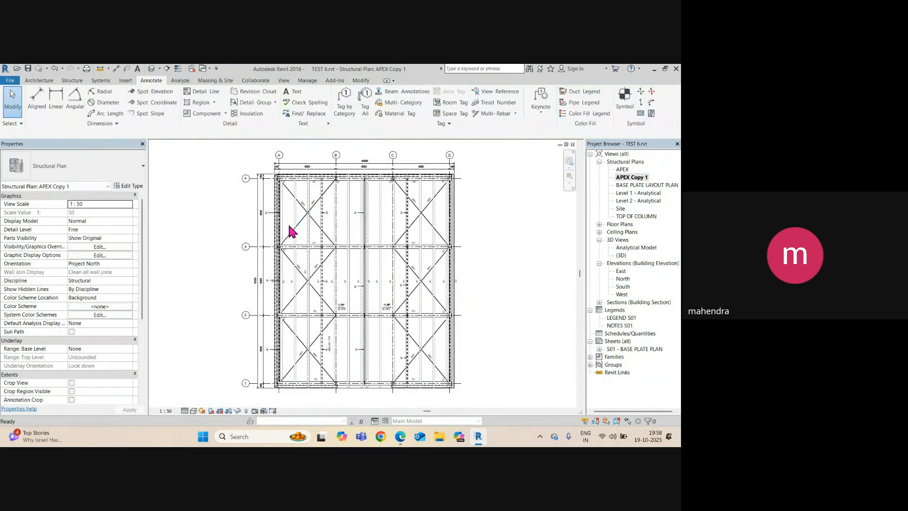
{"action": "scroll", "coordinate": [282, 182], "scroll_direction": "up", "scroll_amount": 3}
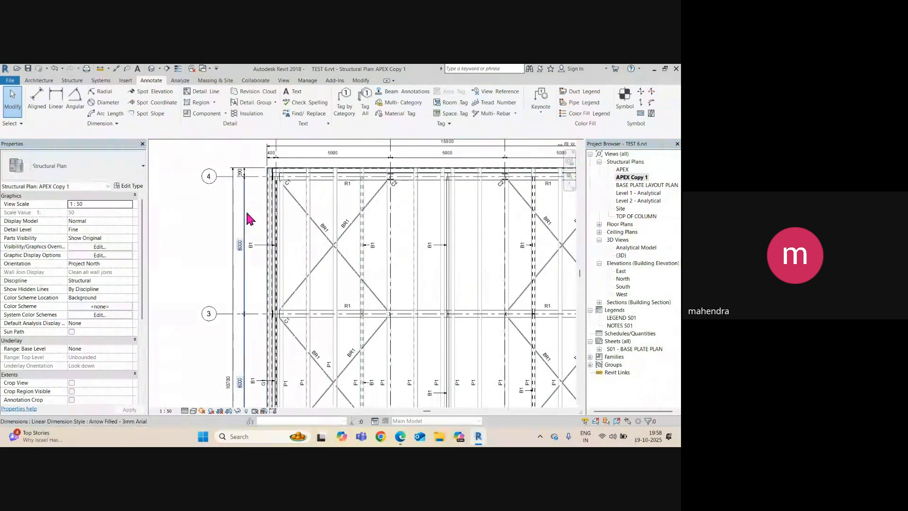
{"action": "scroll", "coordinate": [247, 214], "scroll_direction": "down", "scroll_amount": 3}
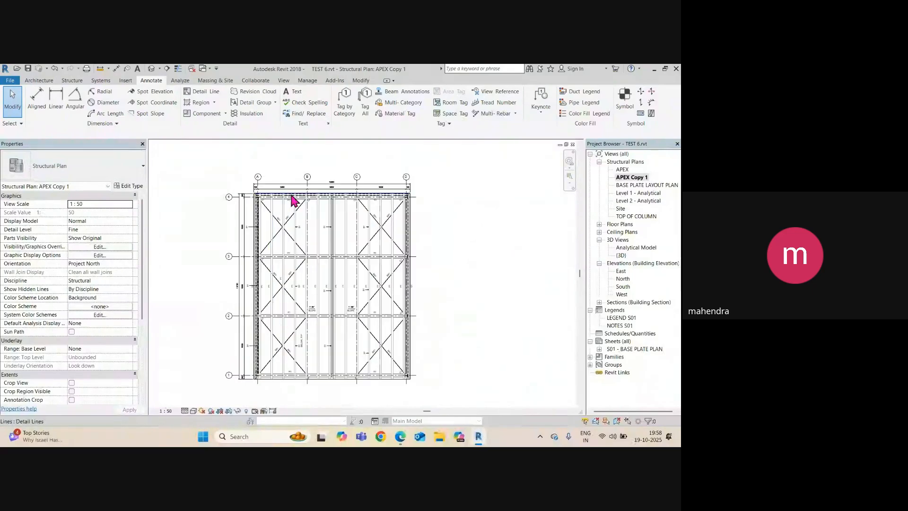
{"action": "scroll", "coordinate": [235, 209], "scroll_direction": "up", "scroll_amount": 5}
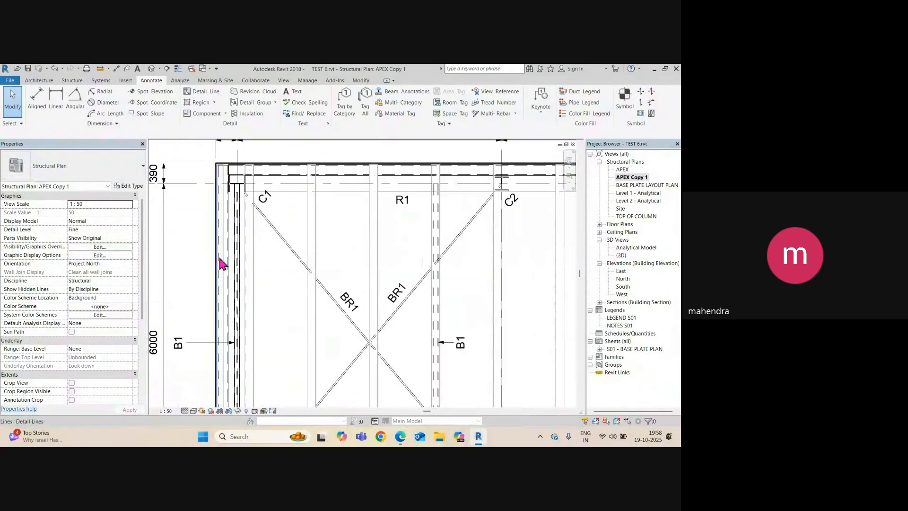
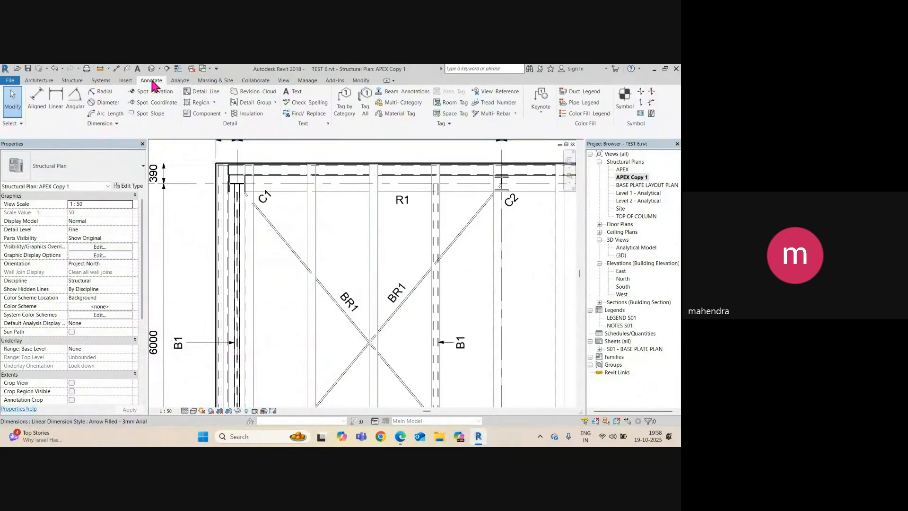
Start a filled region and sketch boundary lines from the roof's upper-left corner, about 2000 mm down the edge and along the top edge
{"action": "left_click", "coordinate": [215, 102]}
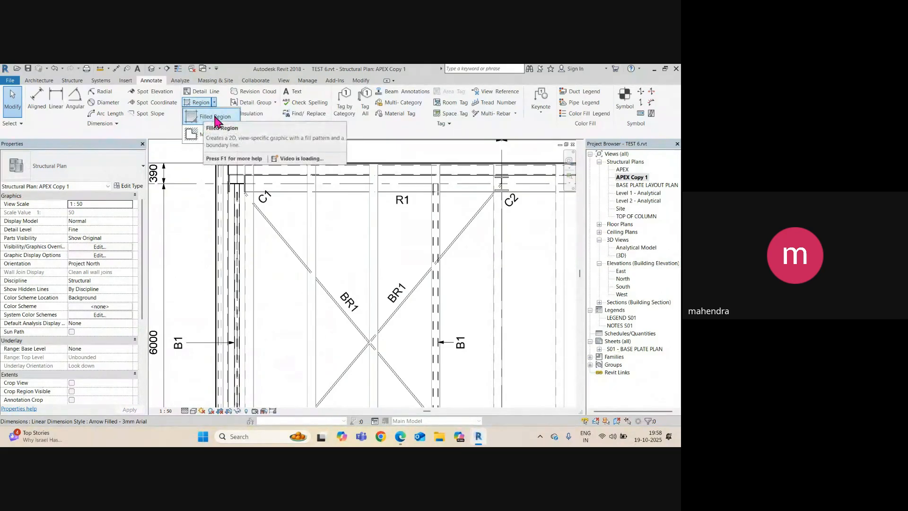
{"action": "left_click", "coordinate": [215, 117]}
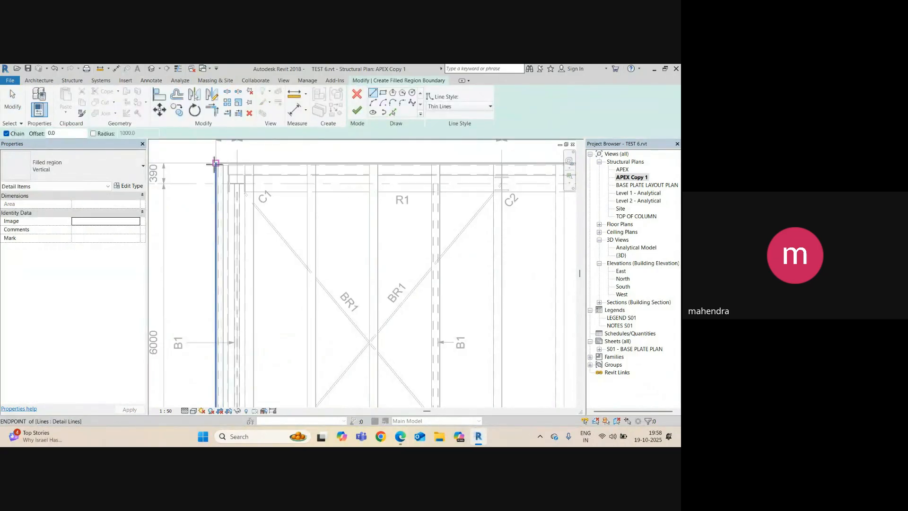
{"action": "left_click", "coordinate": [215, 163]}
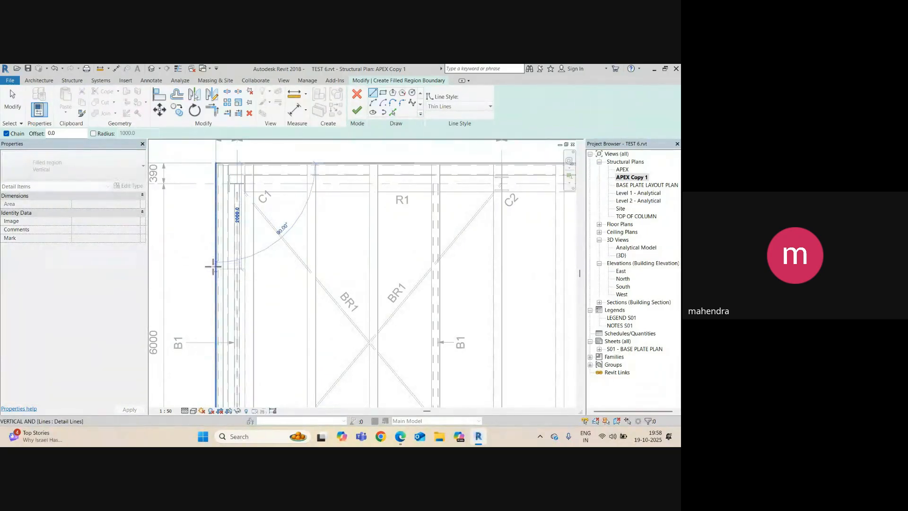
{"action": "left_click", "coordinate": [213, 267]}
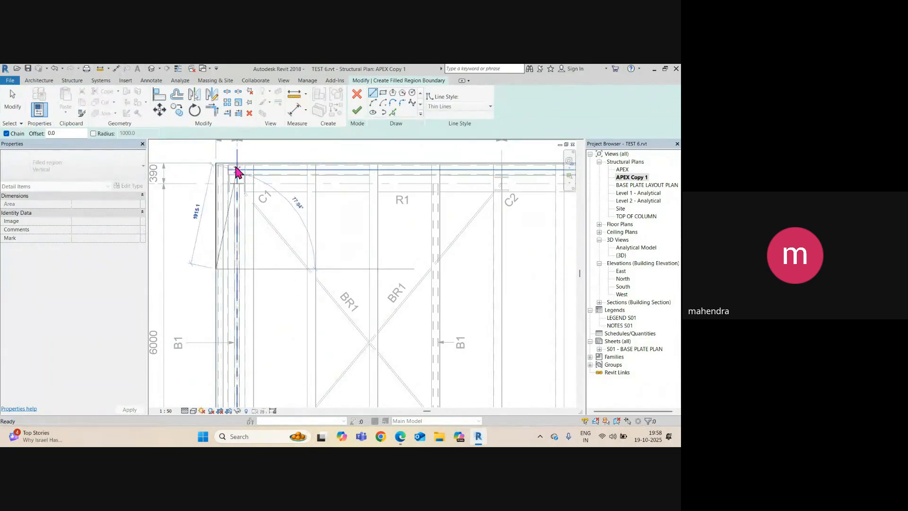
{"action": "left_click", "coordinate": [216, 163]}
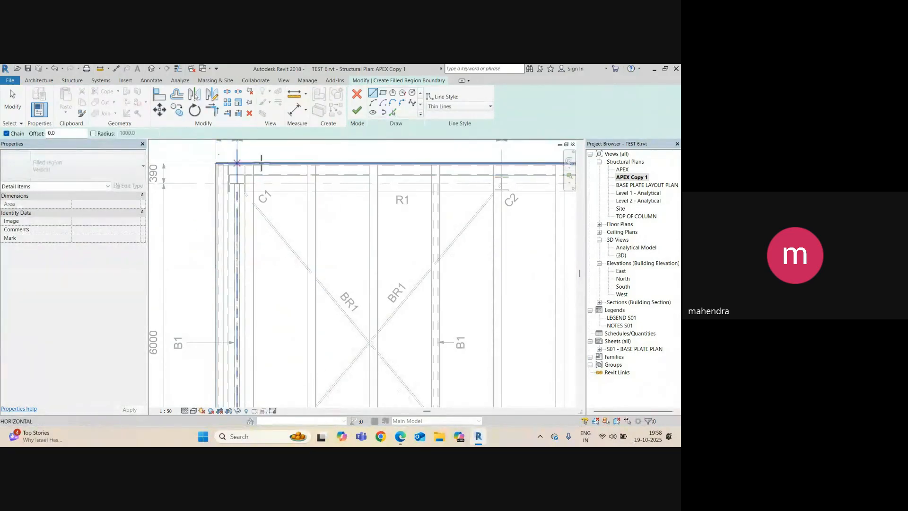
{"action": "left_click", "coordinate": [317, 163]}
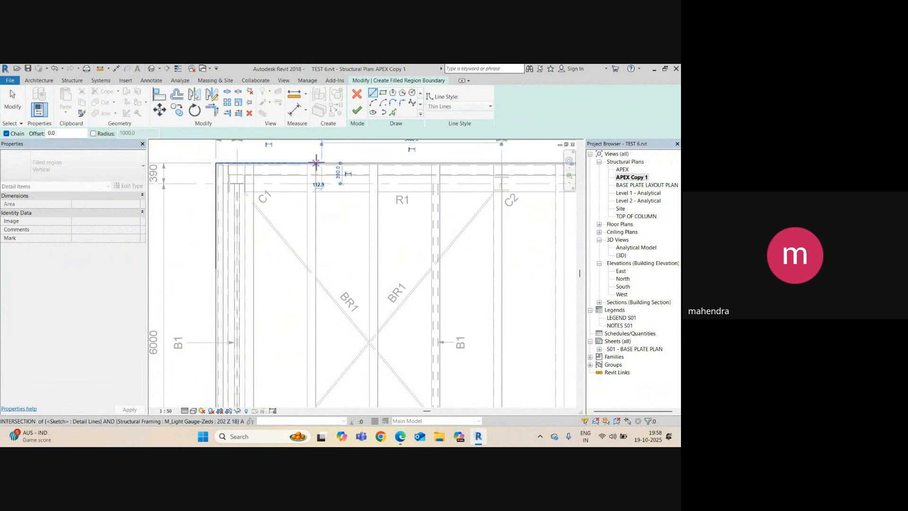
{"action": "key", "text": "Escape"}
Close the region boundary with a wavy spline between the two line ends around the C1 corner, and finish the filled region
{"action": "left_click", "coordinate": [413, 103]}
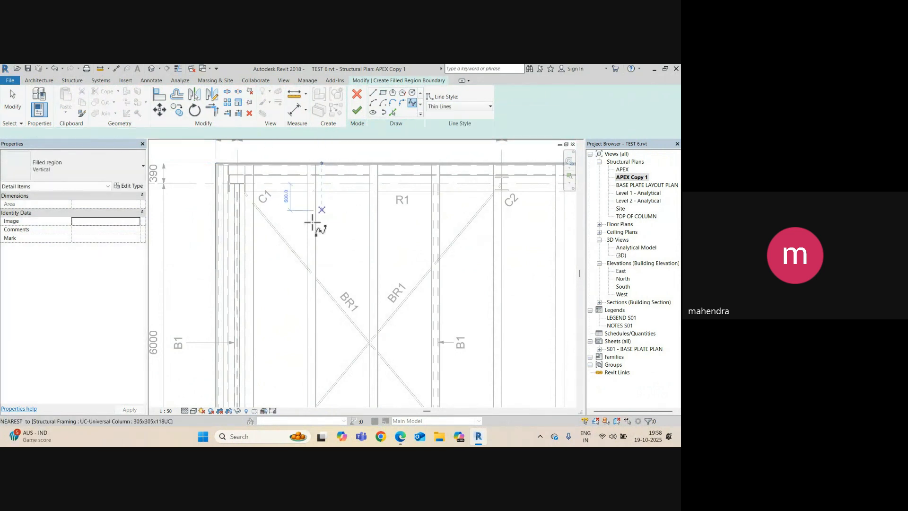
{"action": "left_click", "coordinate": [216, 269]}
{"action": "left_click", "coordinate": [228, 248]}
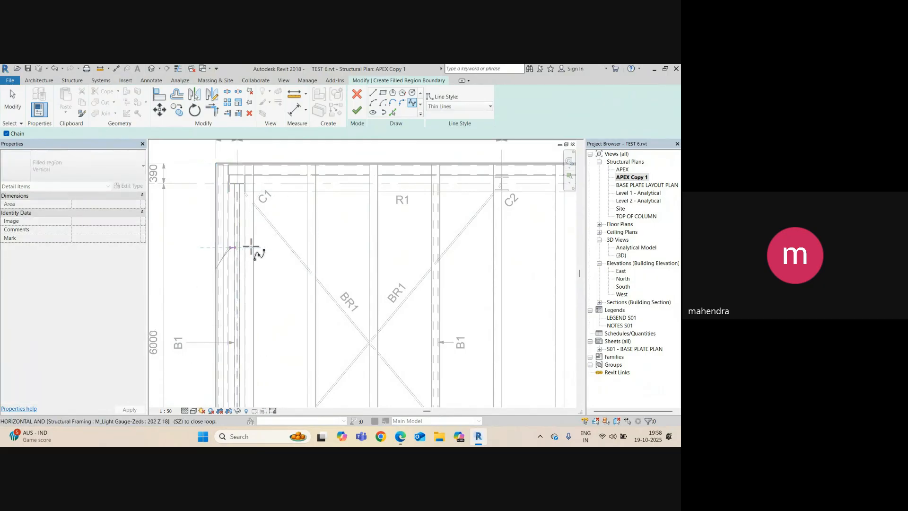
{"action": "left_click", "coordinate": [260, 248]}
{"action": "left_click", "coordinate": [300, 205]}
{"action": "left_click", "coordinate": [290, 176]}
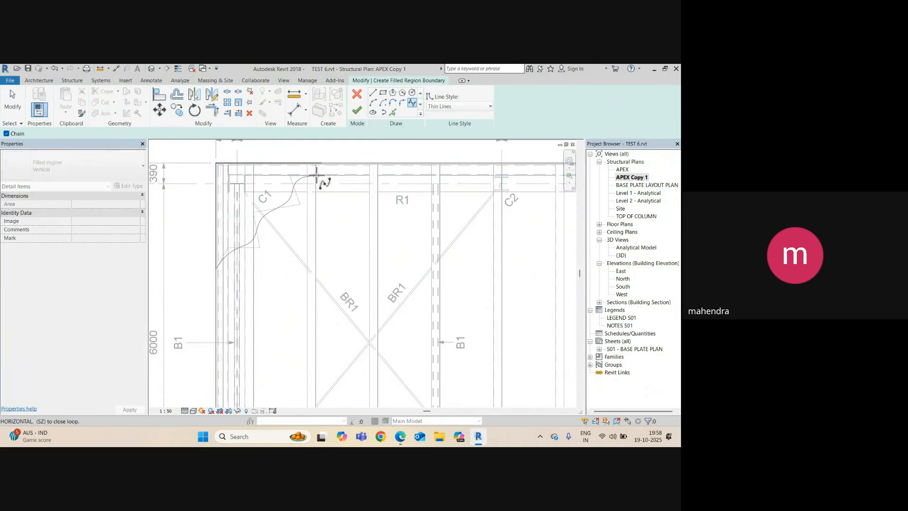
{"action": "left_click", "coordinate": [315, 176]}
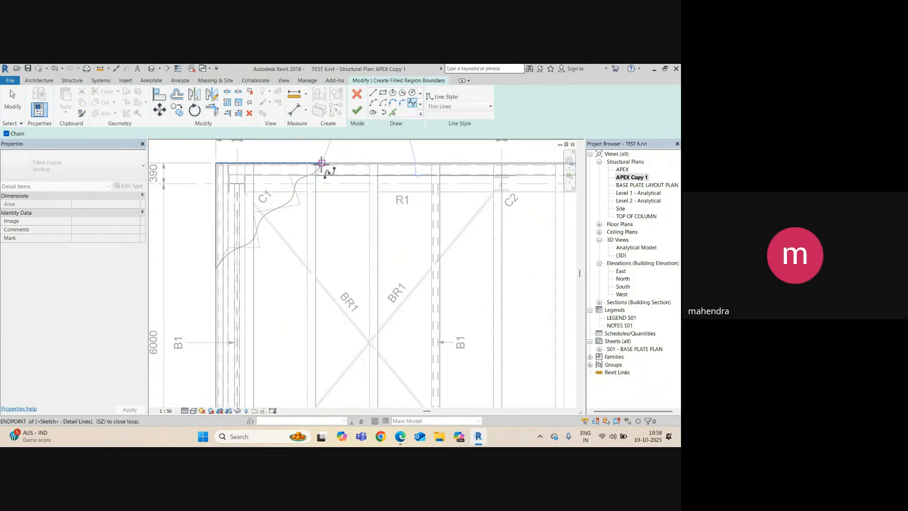
{"action": "scroll", "coordinate": [328, 166], "scroll_direction": "up", "scroll_amount": 4}
{"action": "left_click", "coordinate": [321, 153]}
{"action": "key", "text": "Escape"}
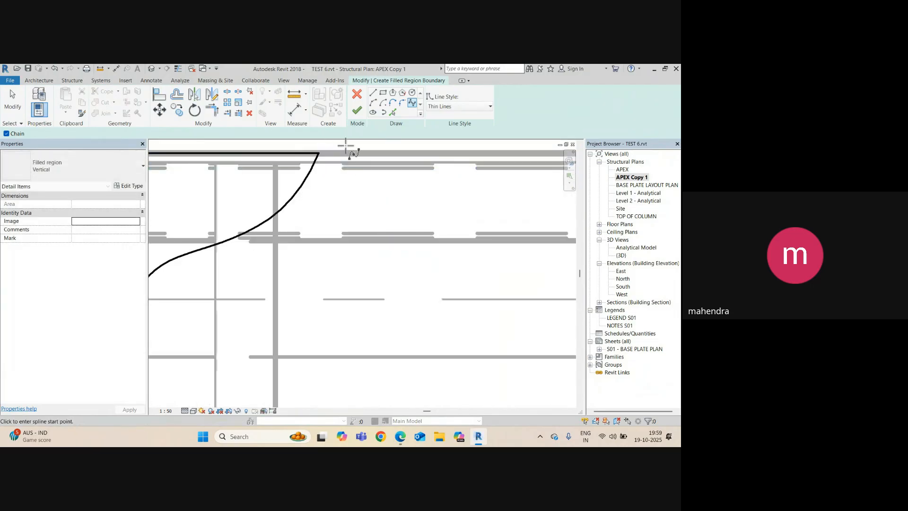
{"action": "left_click", "coordinate": [357, 110]}
{"action": "scroll", "coordinate": [312, 236], "scroll_direction": "down", "scroll_amount": 4}
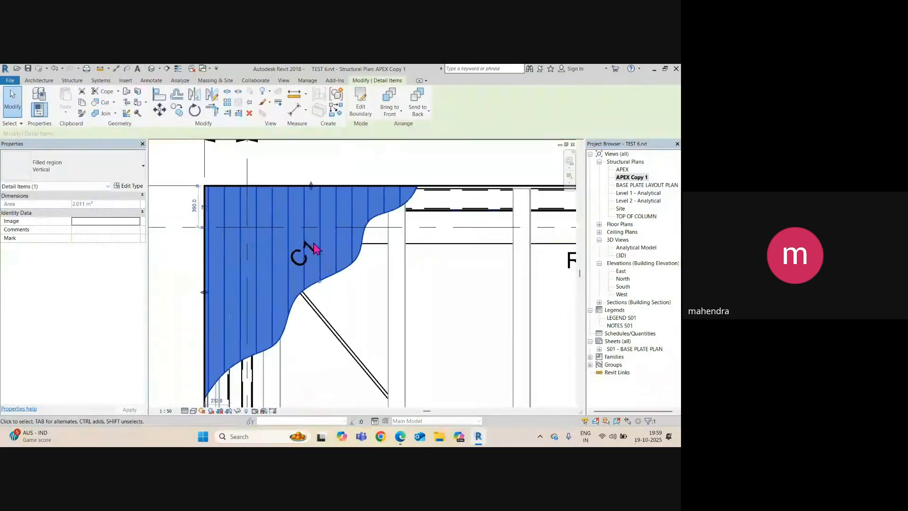
Try the Diagonal Crosshatch, Diagonal Crosshatch - Transparent, Diagonal Down and Diagonal Up types on the corner filled region
{"action": "left_click", "coordinate": [322, 189]}
{"action": "left_click", "coordinate": [336, 260]}
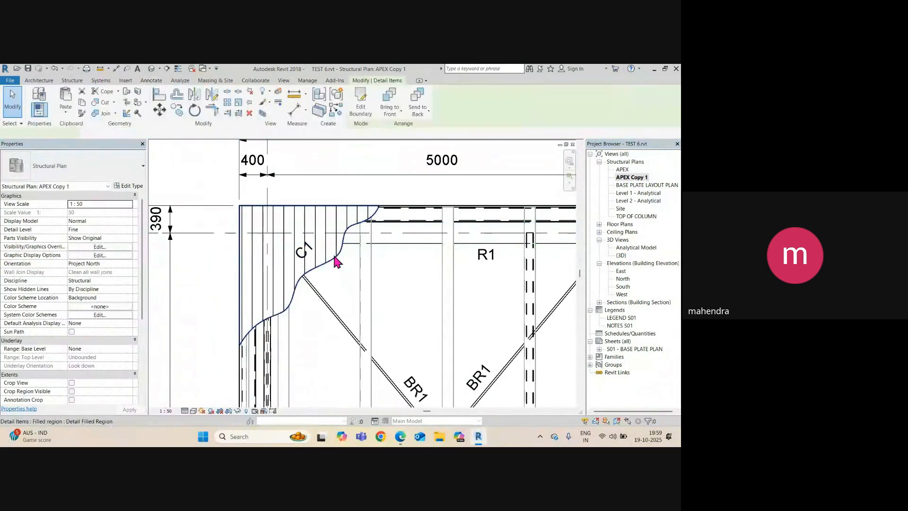
{"action": "left_click", "coordinate": [62, 169]}
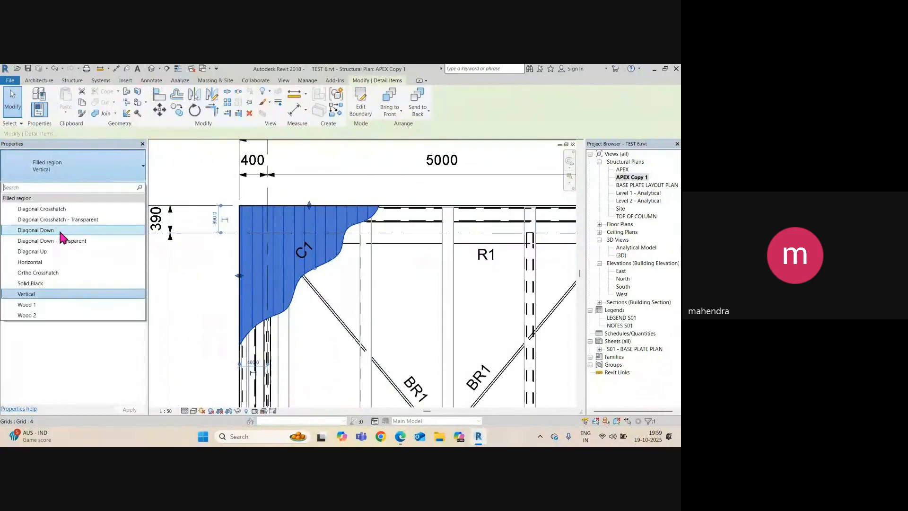
{"action": "left_click", "coordinate": [60, 209]}
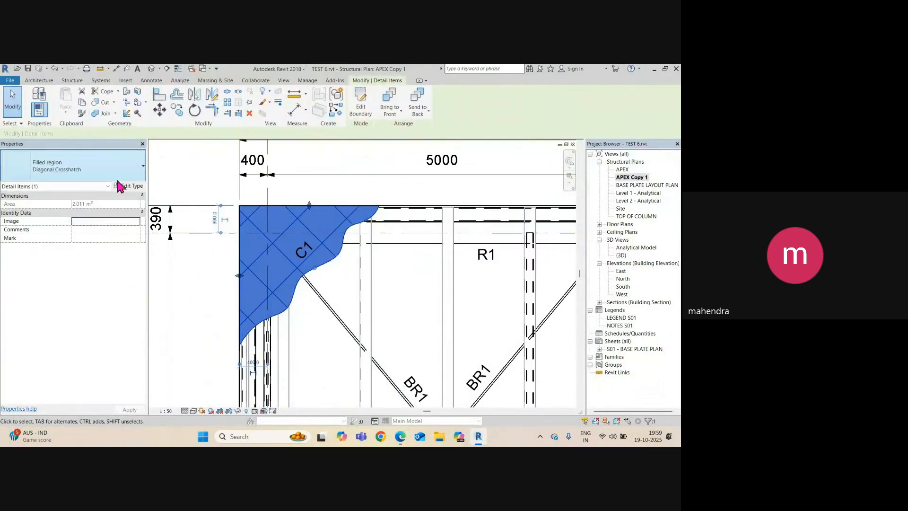
{"action": "left_click", "coordinate": [96, 176]}
{"action": "left_click", "coordinate": [60, 220]}
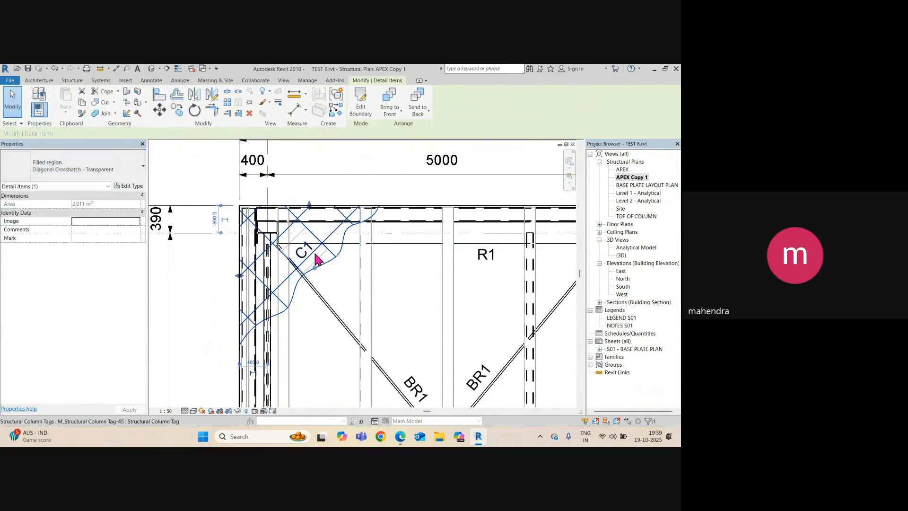
{"action": "scroll", "coordinate": [316, 256], "scroll_direction": "down", "scroll_amount": 1}
{"action": "left_click", "coordinate": [94, 172]}
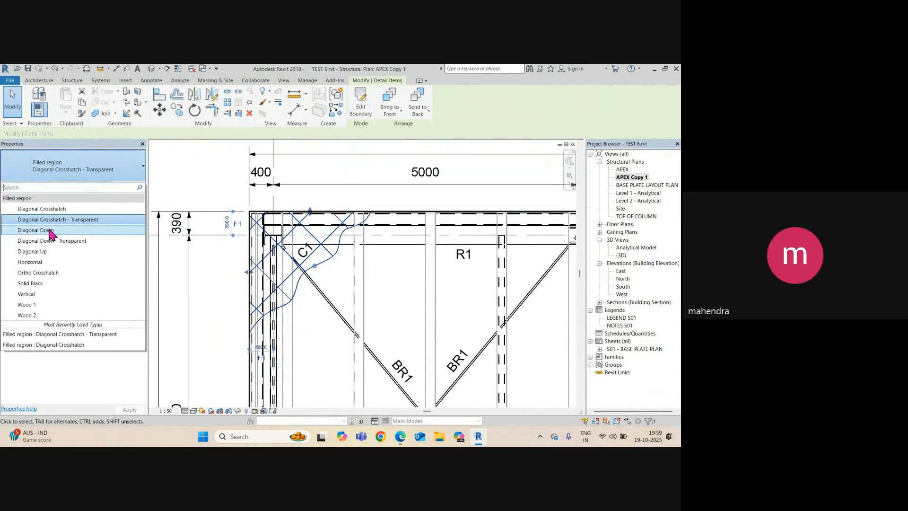
{"action": "left_click", "coordinate": [47, 230]}
{"action": "left_click", "coordinate": [88, 173]}
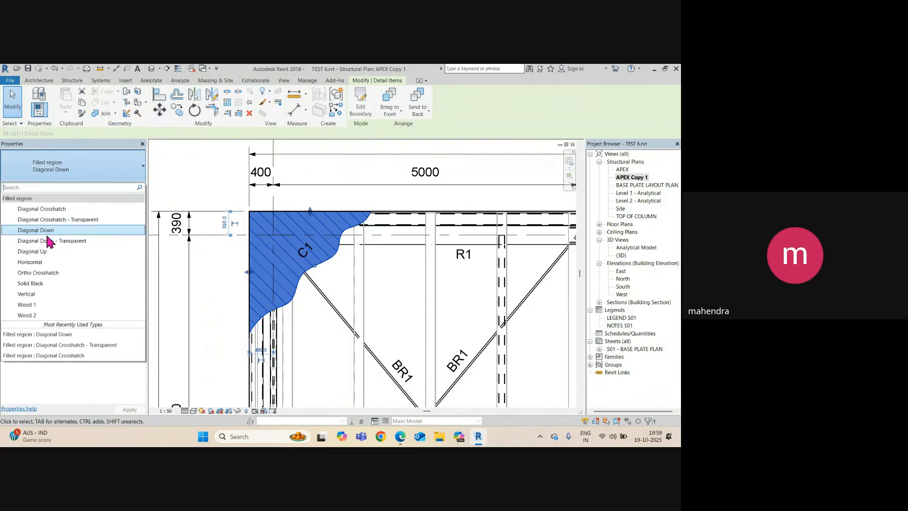
{"action": "left_click", "coordinate": [71, 242]}
Change the corner filled region's type to Solid Black and keep the region selected
{"action": "left_click", "coordinate": [81, 170]}
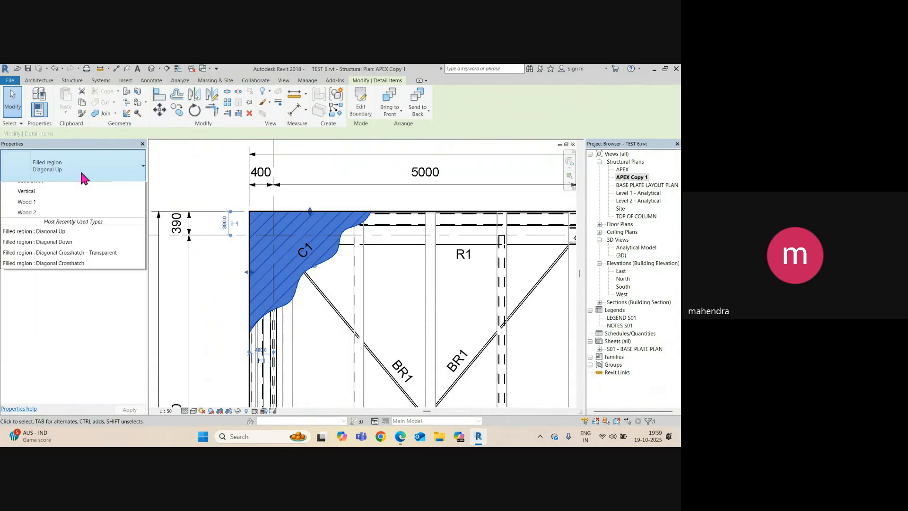
{"action": "left_click", "coordinate": [46, 283]}
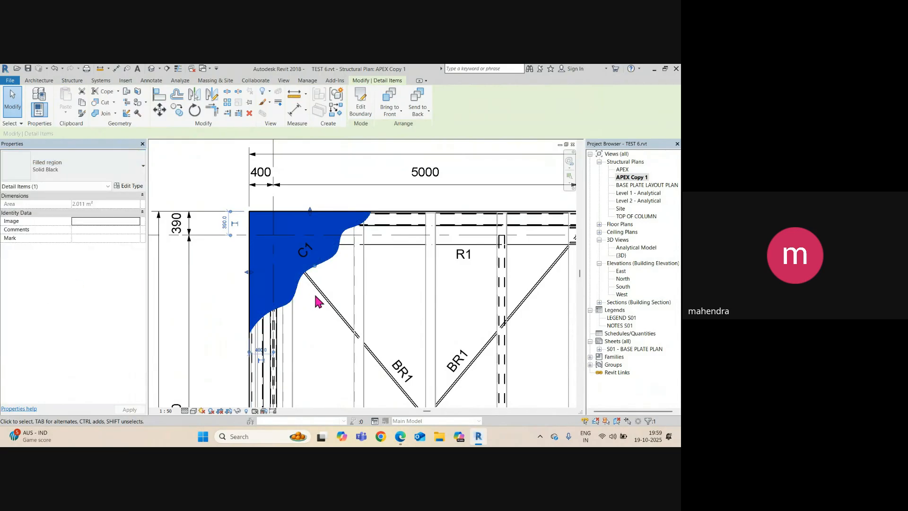
{"action": "left_click", "coordinate": [328, 203]}
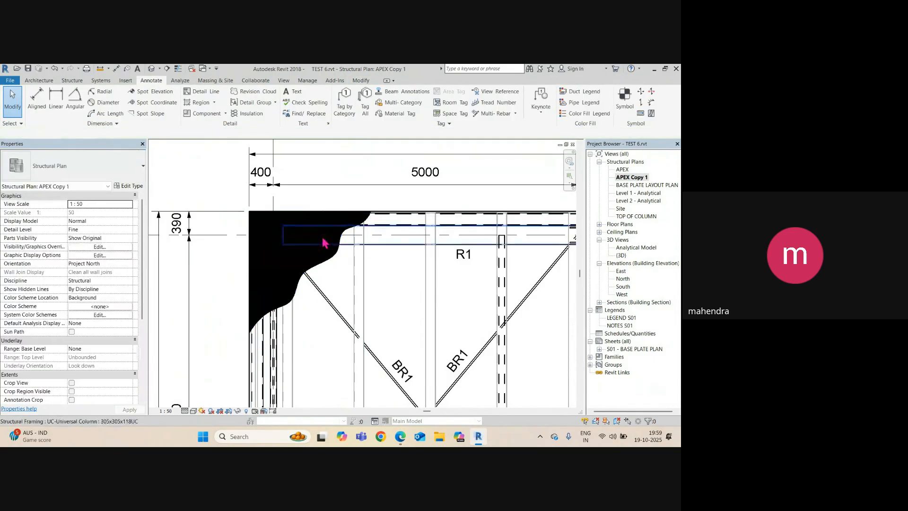
{"action": "left_click", "coordinate": [331, 263]}
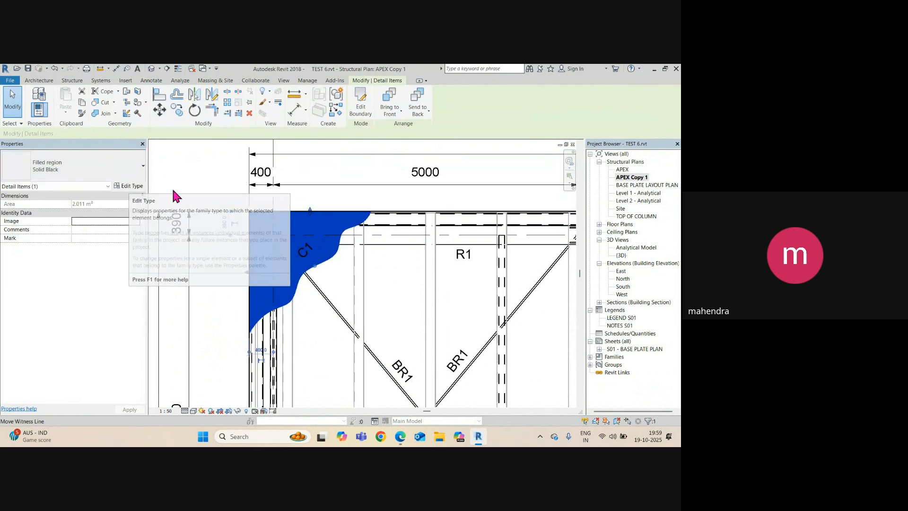
Duplicate the Solid Black filled region type under the name METAL SHEET
{"action": "left_click", "coordinate": [137, 186]}
{"action": "left_click", "coordinate": [528, 103]}
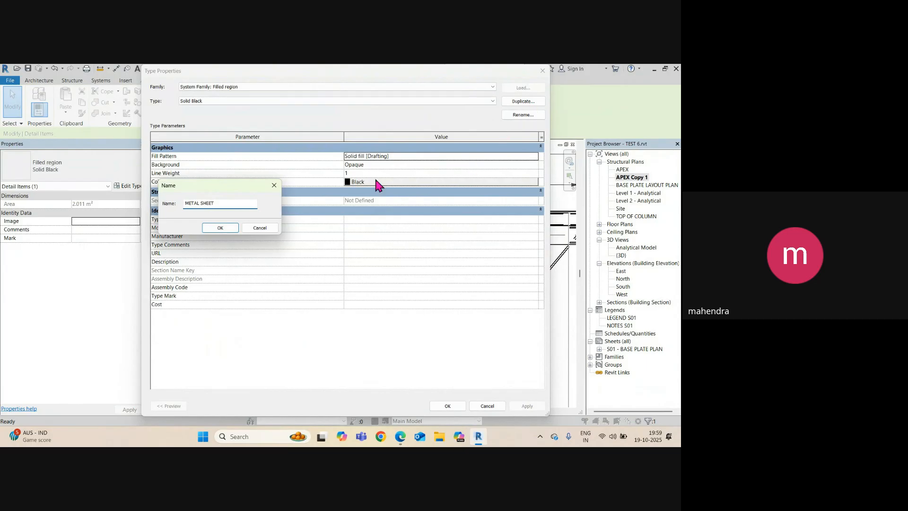
{"action": "left_click", "coordinate": [229, 228]}
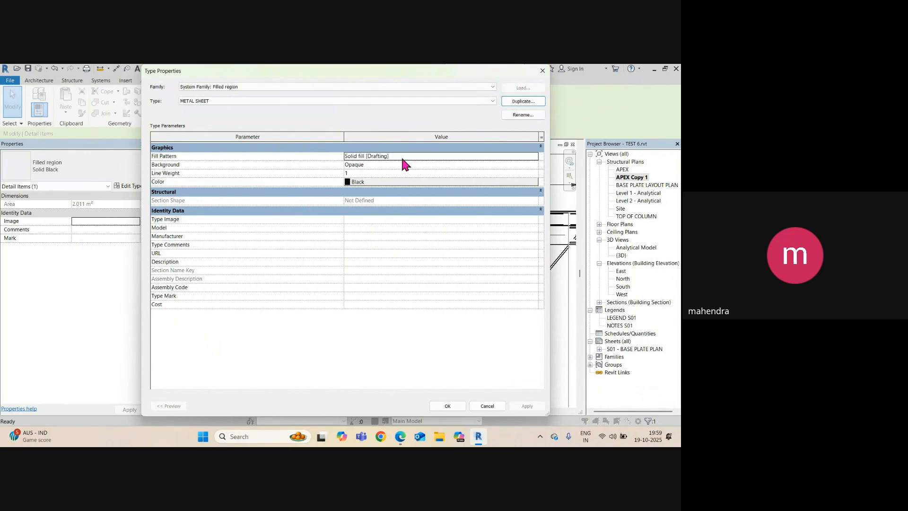
Set the METAL SHEET type's fill pattern to the Vertical drafting pattern and apply it to the corner region
{"action": "left_click", "coordinate": [536, 160]}
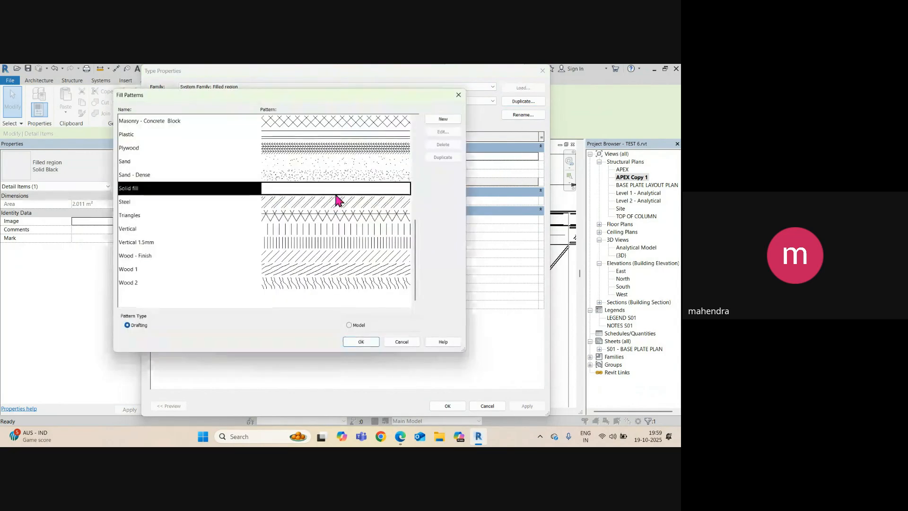
{"action": "scroll", "coordinate": [308, 190], "scroll_direction": "up", "scroll_amount": 6}
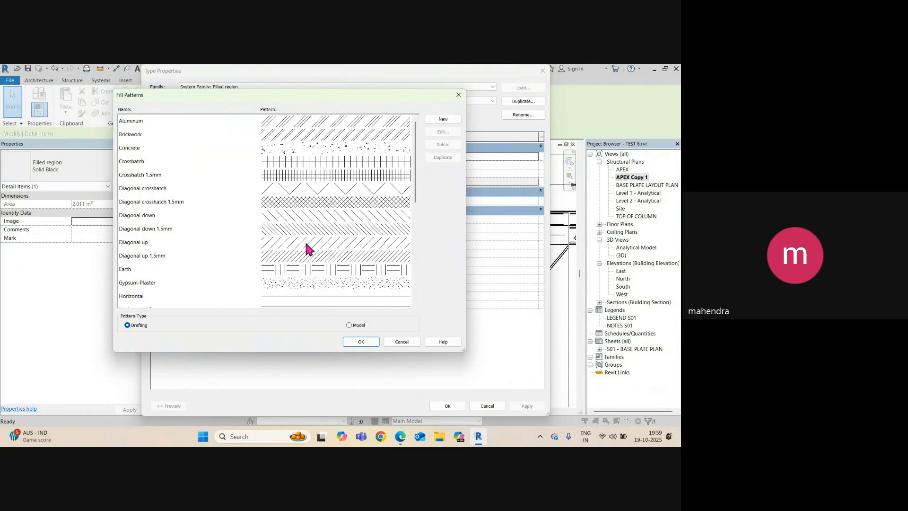
{"action": "scroll", "coordinate": [305, 236], "scroll_direction": "down", "scroll_amount": 8}
{"action": "scroll", "coordinate": [303, 235], "scroll_direction": "up", "scroll_amount": 8}
{"action": "scroll", "coordinate": [306, 238], "scroll_direction": "down", "scroll_amount": 5}
{"action": "scroll", "coordinate": [308, 241], "scroll_direction": "down", "scroll_amount": 2}
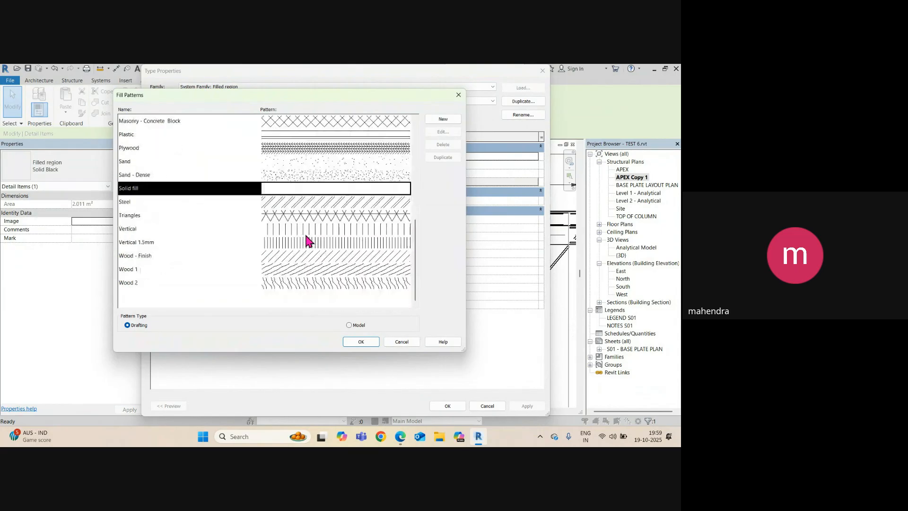
{"action": "left_click", "coordinate": [281, 231]}
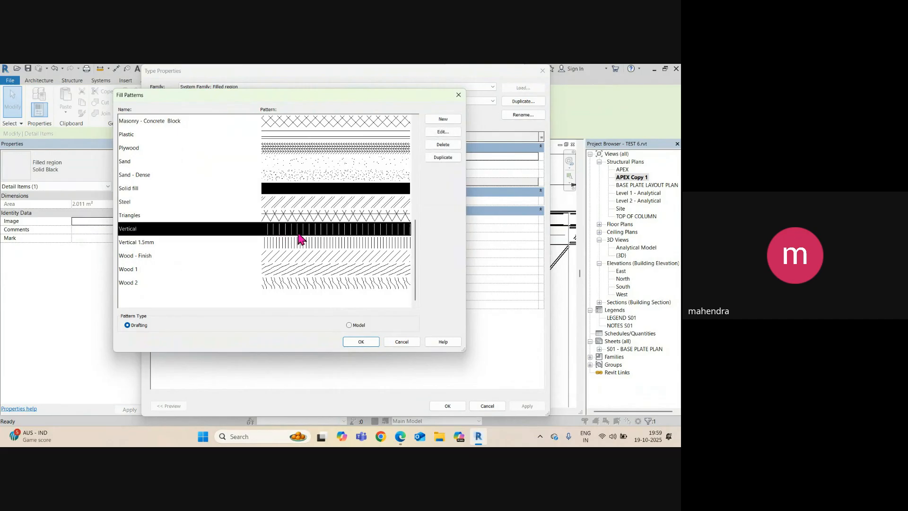
{"action": "left_click", "coordinate": [361, 343]}
{"action": "left_click", "coordinate": [445, 406]}
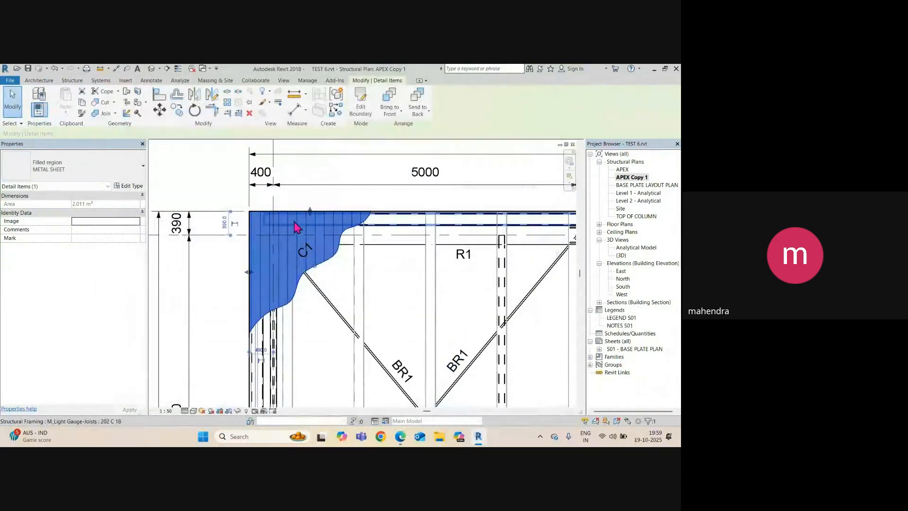
{"action": "left_click", "coordinate": [304, 193]}
{"action": "scroll", "coordinate": [305, 247], "scroll_direction": "up", "scroll_amount": 2}
{"action": "scroll", "coordinate": [280, 221], "scroll_direction": "down", "scroll_amount": 2}
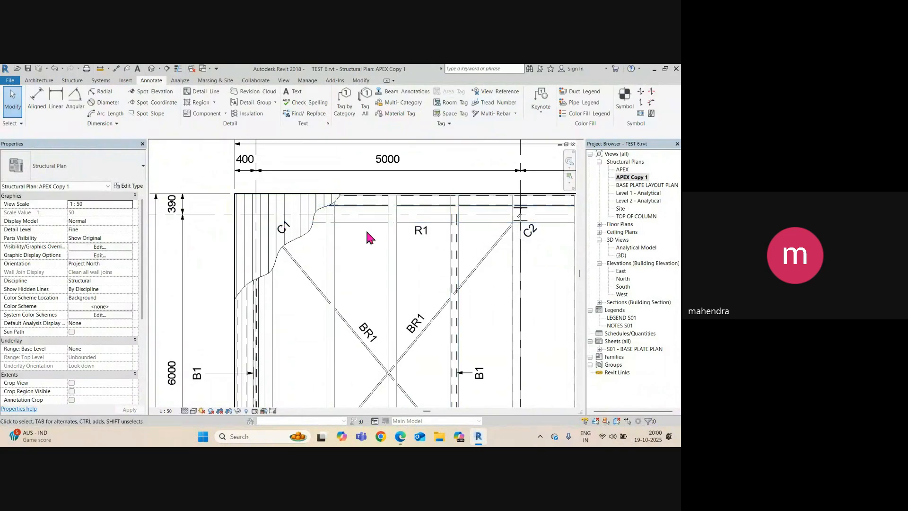
{"action": "scroll", "coordinate": [293, 240], "scroll_direction": "down", "scroll_amount": 1}
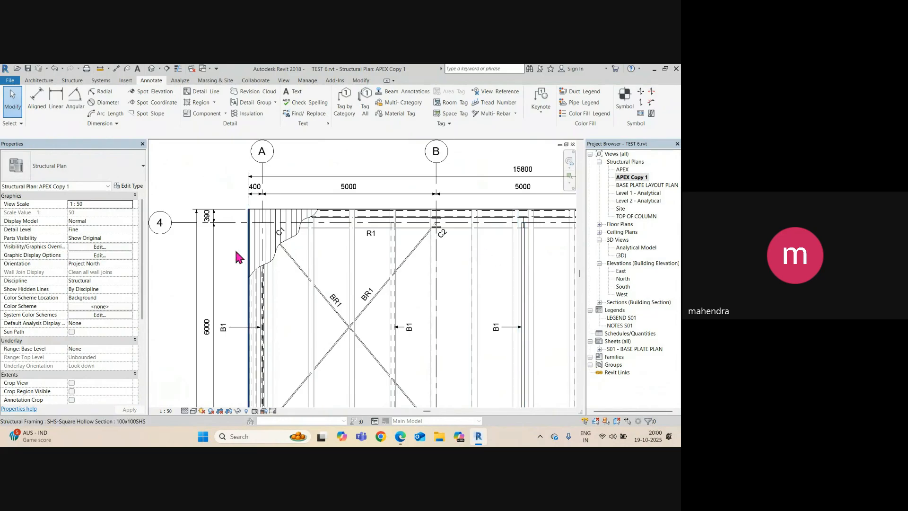
Duplicate the Vertical drafting pattern from the corner region's type as Vertical METAL SHEET, with a line angle of 0
{"action": "left_click", "coordinate": [279, 242]}
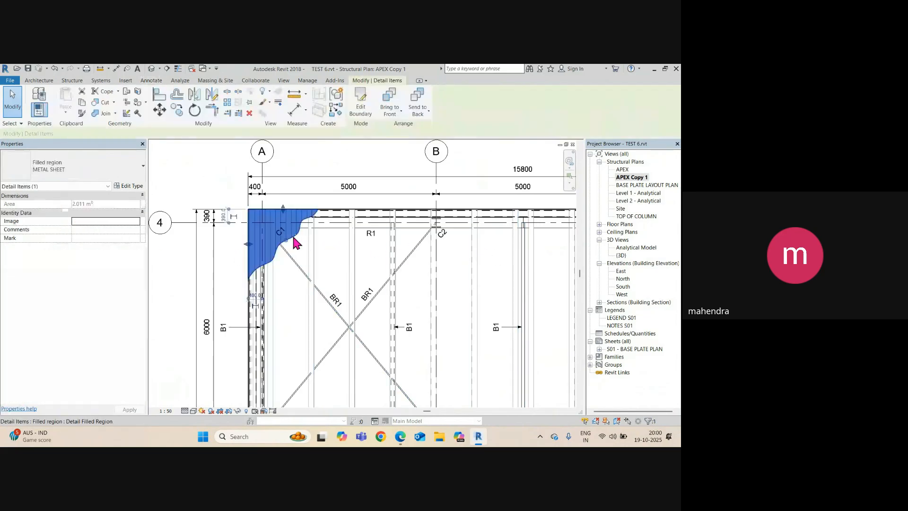
{"action": "left_click", "coordinate": [129, 186]}
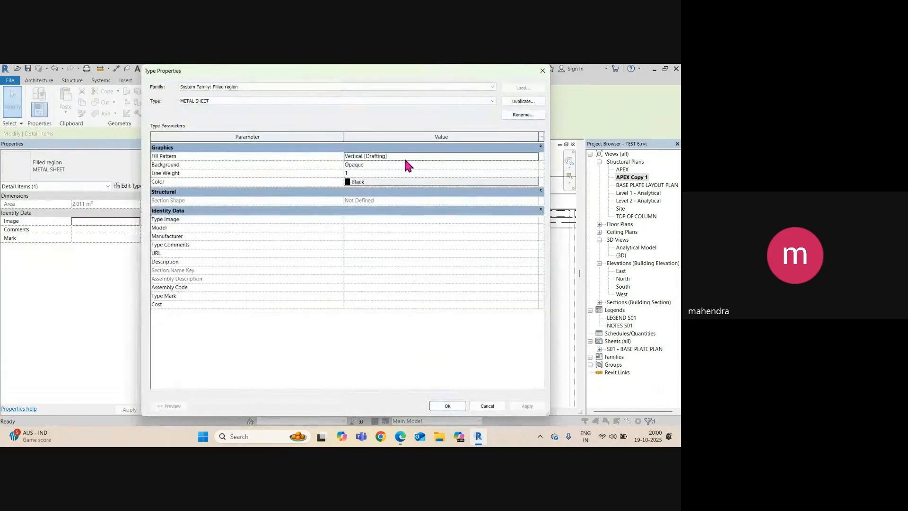
{"action": "left_click", "coordinate": [534, 157]}
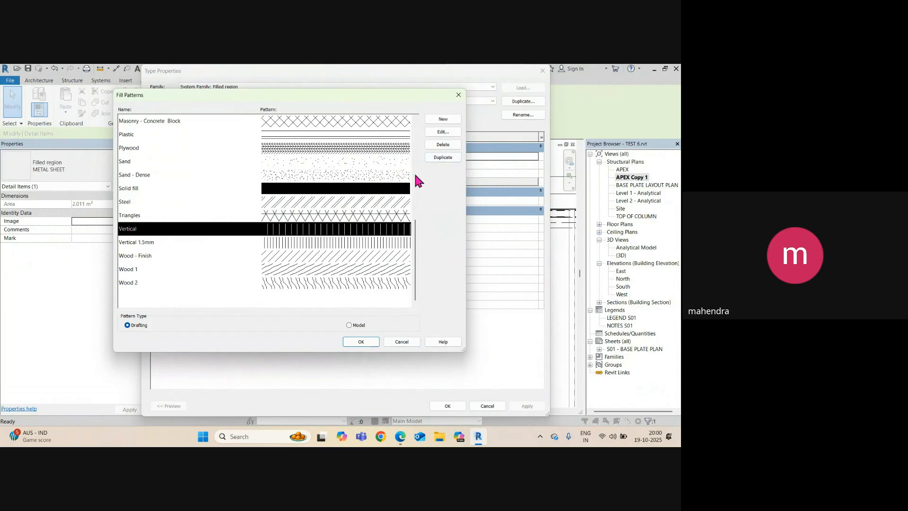
{"action": "left_click", "coordinate": [442, 158]}
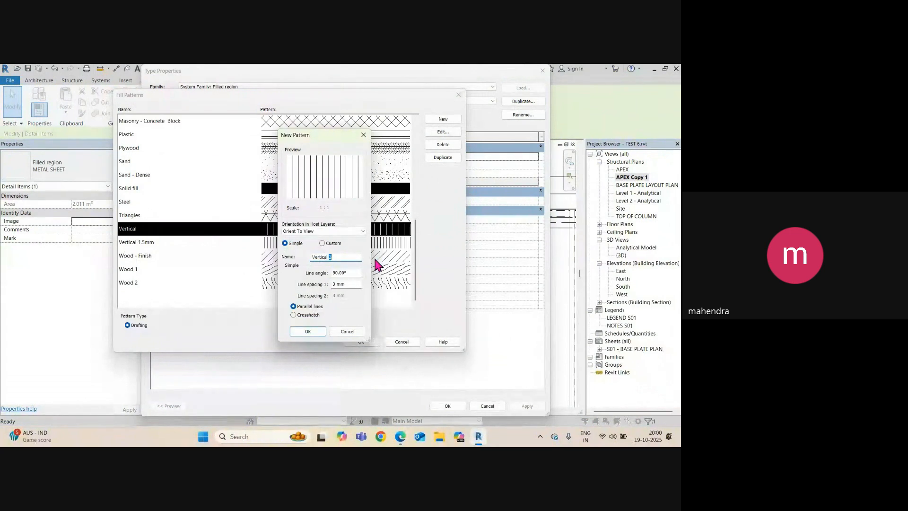
{"action": "type", "text": "METAL SHEET"}
{"action": "key", "text": "Tab"}
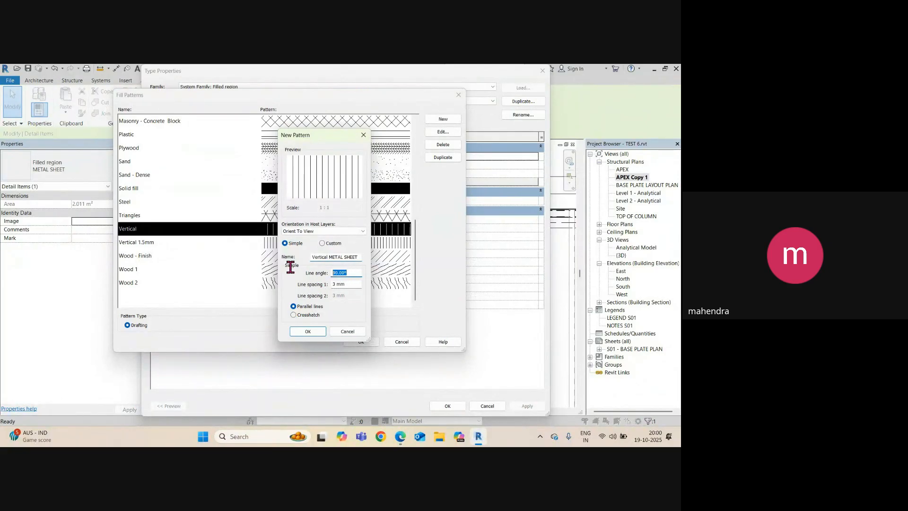
{"action": "type", "text": "0"}
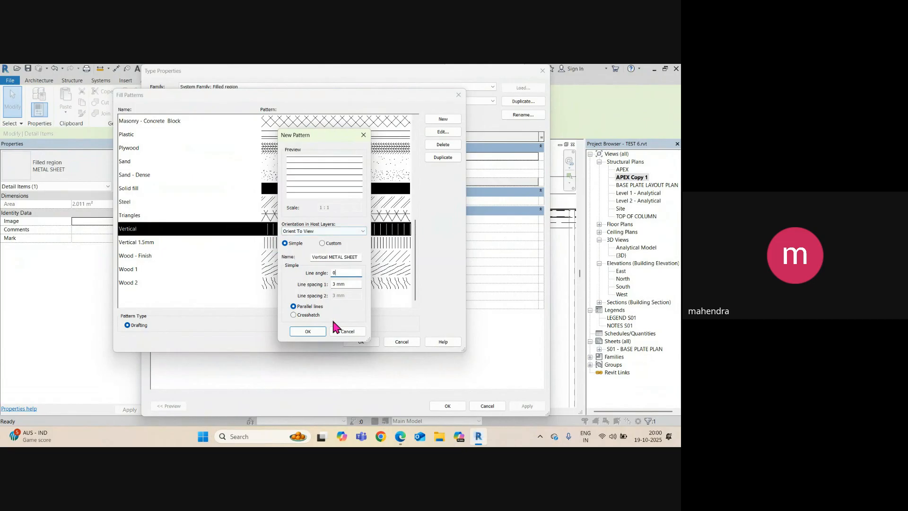
{"action": "left_click", "coordinate": [311, 331]}
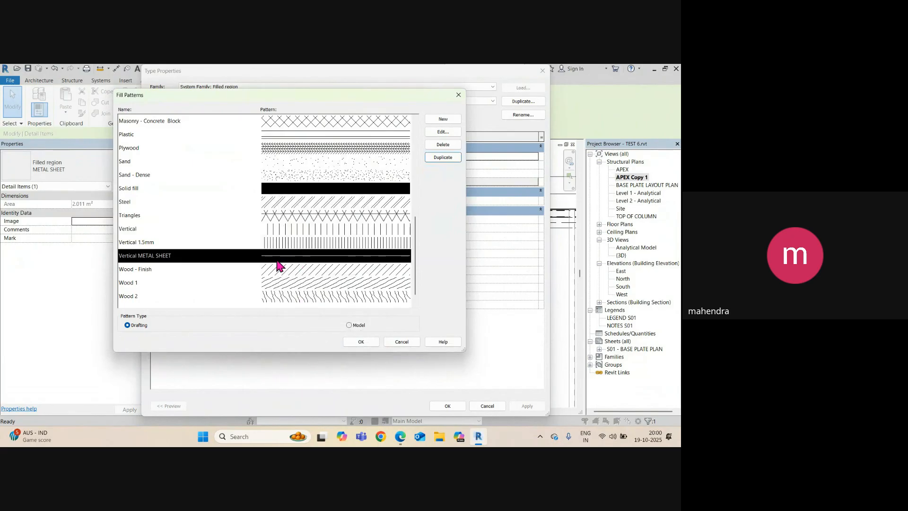
Assign the Vertical METAL SHEET pattern to the METAL SHEET type and apply it to the corner filled region
{"action": "left_click", "coordinate": [365, 340]}
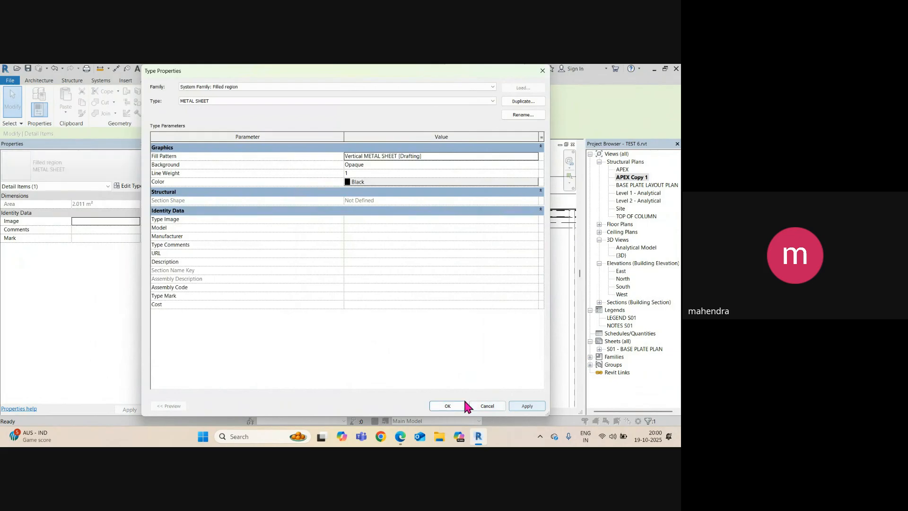
{"action": "left_click", "coordinate": [450, 405]}
{"action": "scroll", "coordinate": [278, 217], "scroll_direction": "up", "scroll_amount": 4}
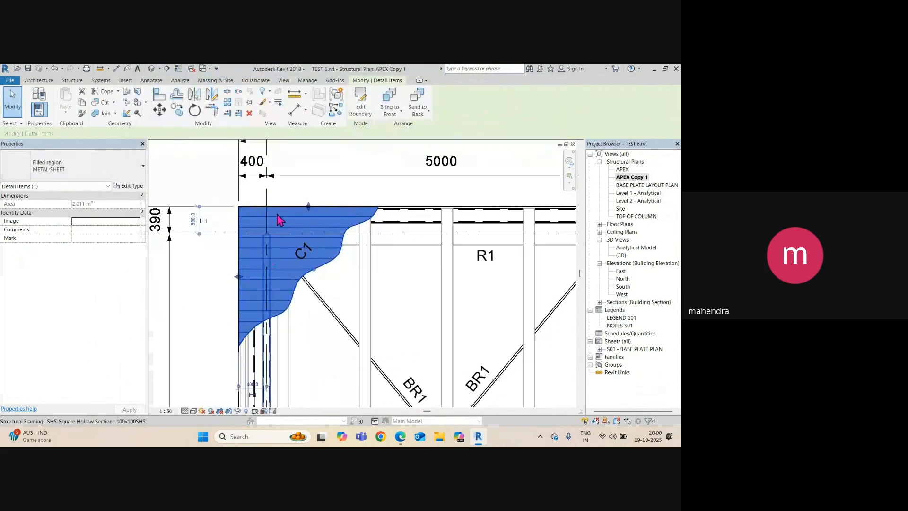
{"action": "left_click", "coordinate": [287, 183]}
{"action": "scroll", "coordinate": [255, 215], "scroll_direction": "up", "scroll_amount": 2}
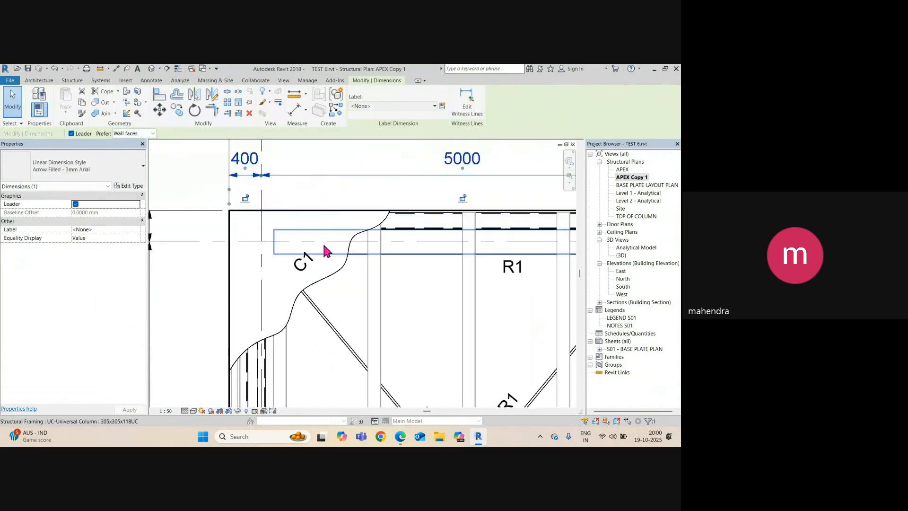
{"action": "left_click", "coordinate": [341, 276]}
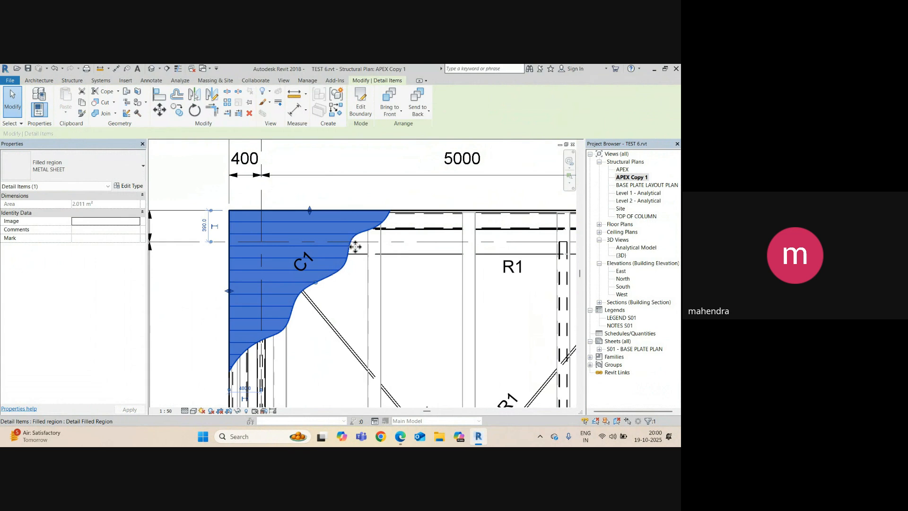
{"action": "left_click", "coordinate": [303, 152]}
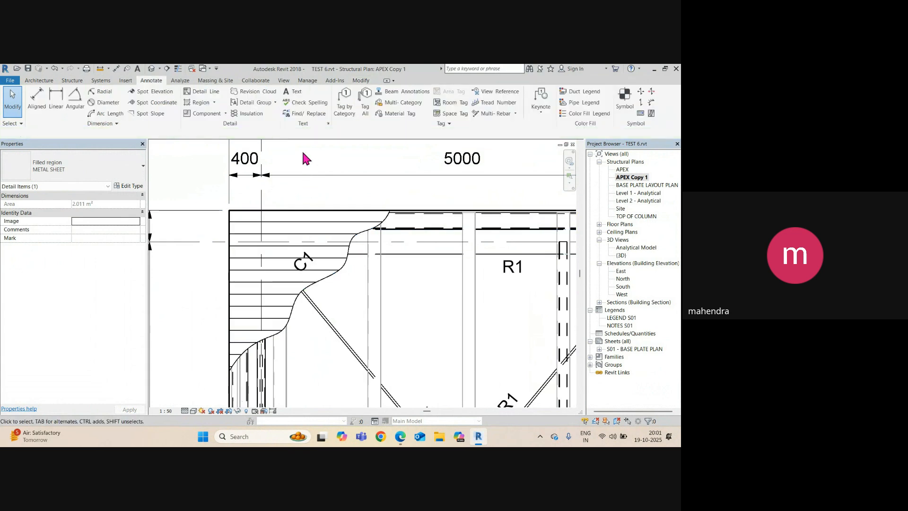
Override the corner filled region's graphics in this view with a surface transparency of 60
{"action": "left_click", "coordinate": [338, 272]}
{"action": "scroll", "coordinate": [250, 246], "scroll_direction": "up", "scroll_amount": 2}
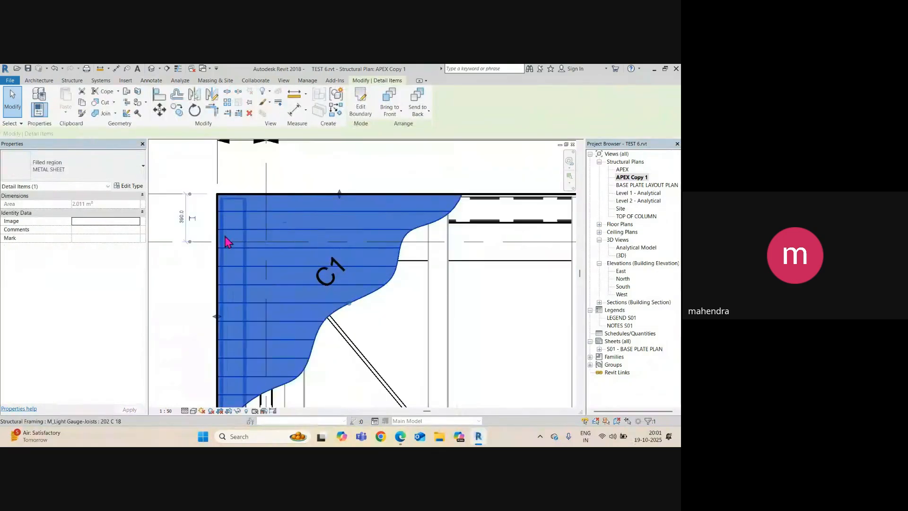
{"action": "scroll", "coordinate": [326, 283], "scroll_direction": "down", "scroll_amount": 4}
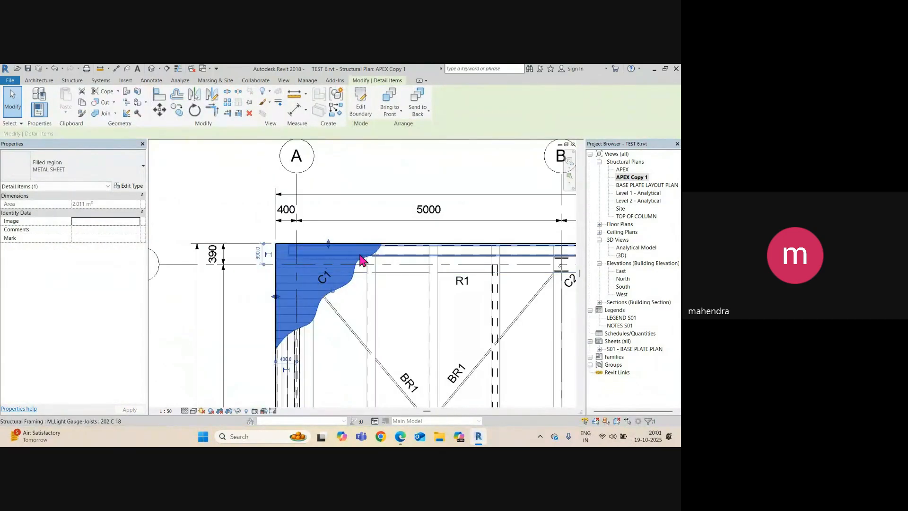
{"action": "middle_click_drag", "start_coordinate": [361, 312], "coordinate": [346, 291]}
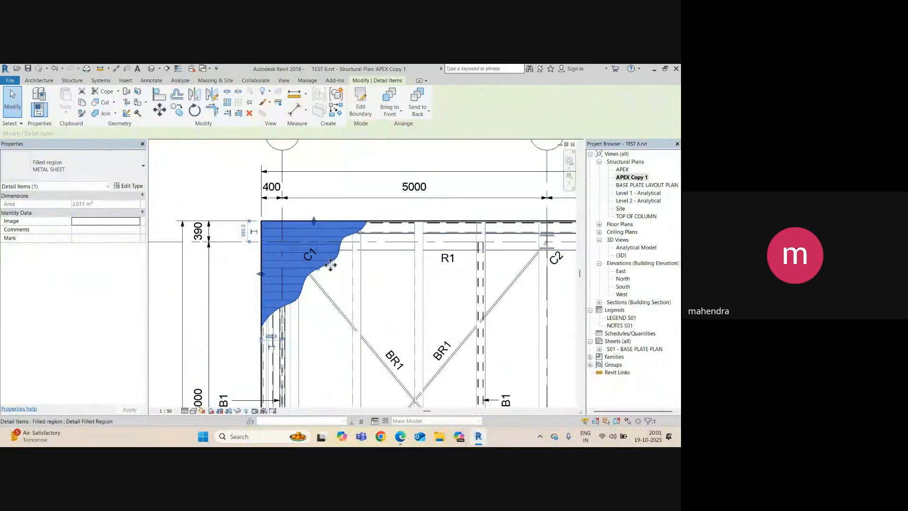
{"action": "right_click", "coordinate": [331, 268]}
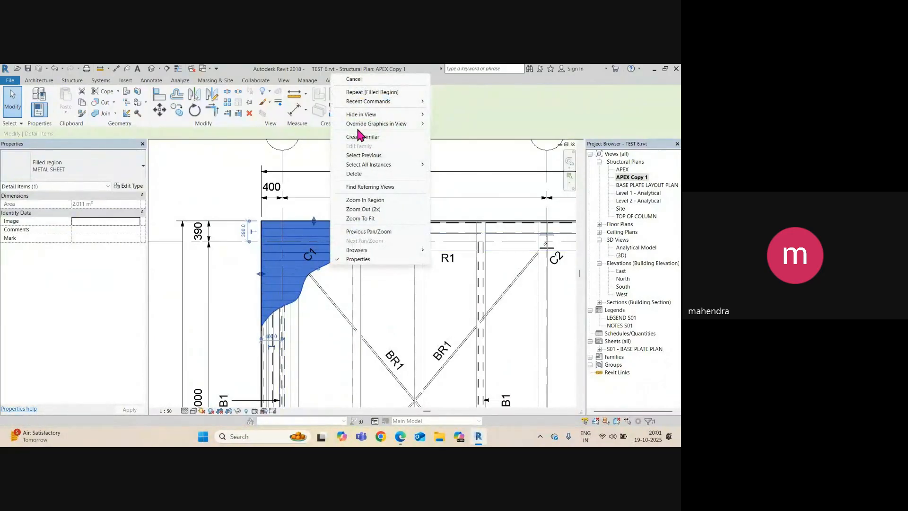
{"action": "mouse_move", "coordinate": [364, 126]}
{"action": "left_click", "coordinate": [458, 124]}
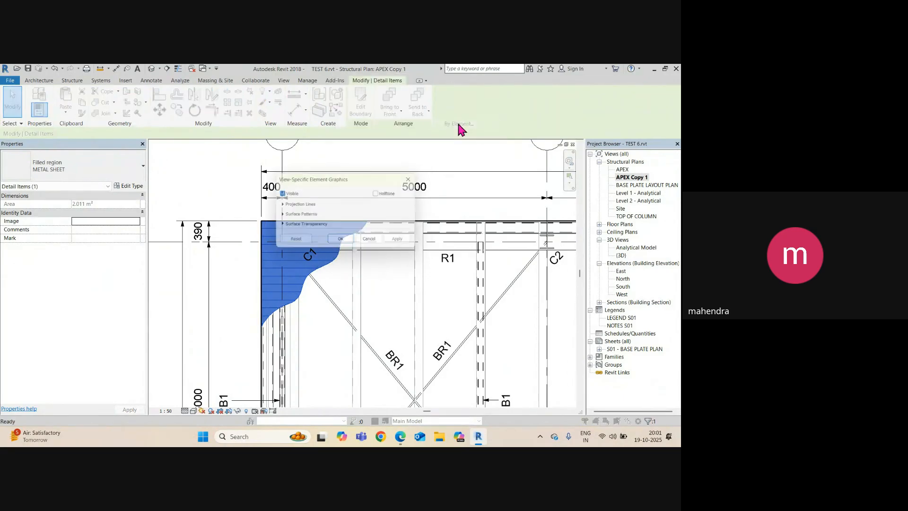
{"action": "left_click", "coordinate": [285, 227]}
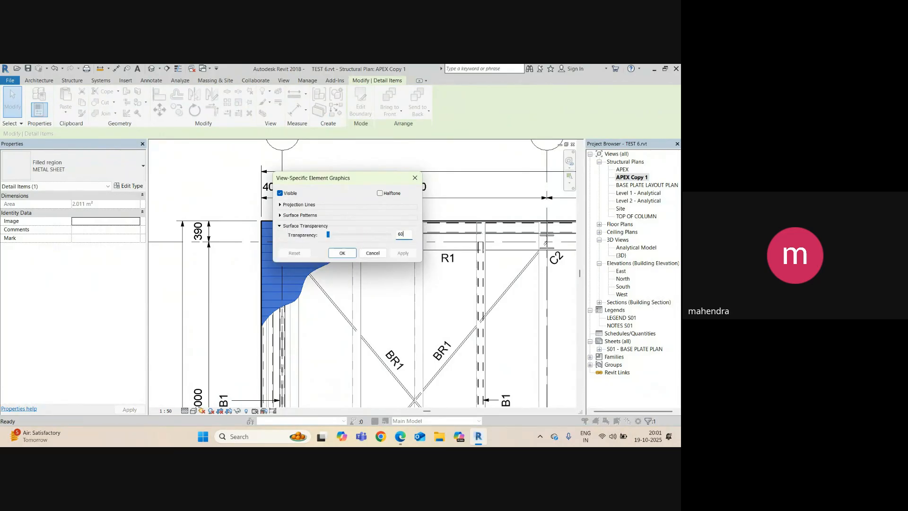
{"action": "left_click", "coordinate": [342, 253]}
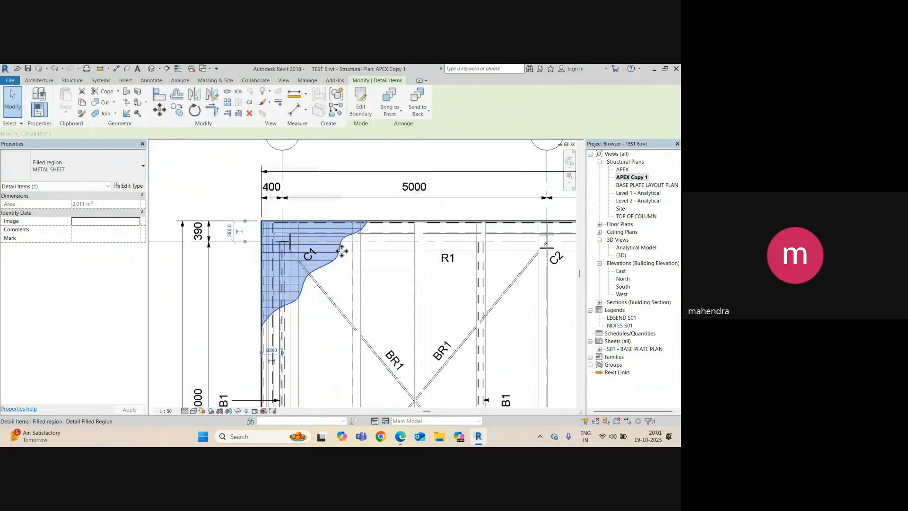
{"action": "key", "text": "Escape"}
Mirror a copy of the corner filled region to the grid D/4 corner about a vertical axis midway between grids B and C
{"action": "scroll", "coordinate": [288, 253], "scroll_direction": "up", "scroll_amount": 3}
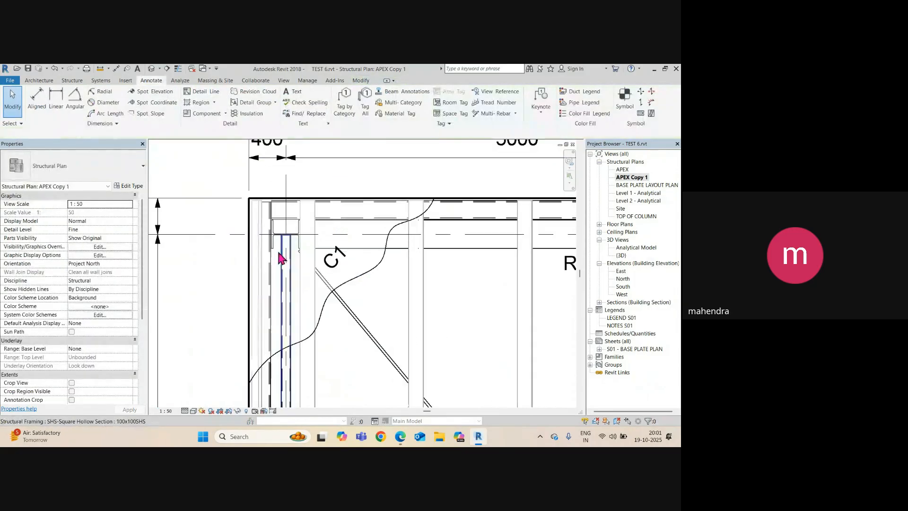
{"action": "scroll", "coordinate": [326, 265], "scroll_direction": "up", "scroll_amount": 2}
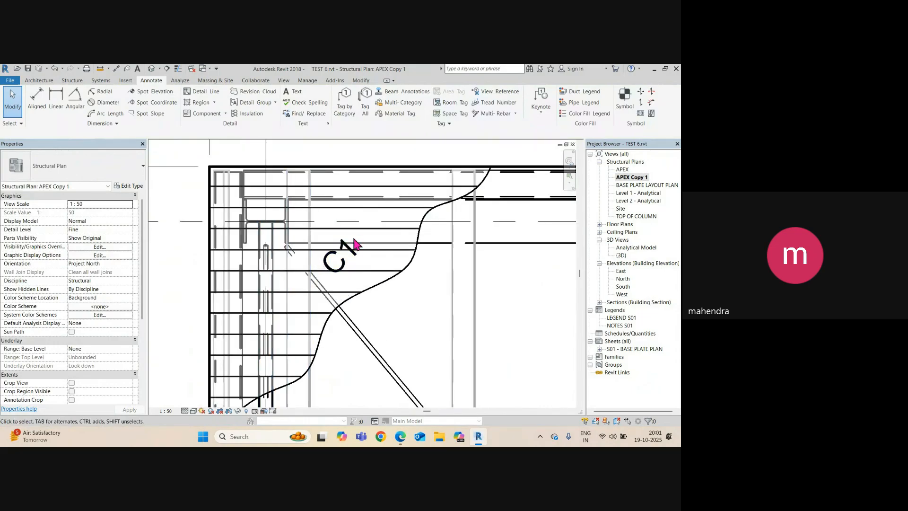
{"action": "scroll", "coordinate": [325, 291], "scroll_direction": "down", "scroll_amount": 2}
{"action": "middle_click_drag", "start_coordinate": [358, 316], "coordinate": [336, 274]}
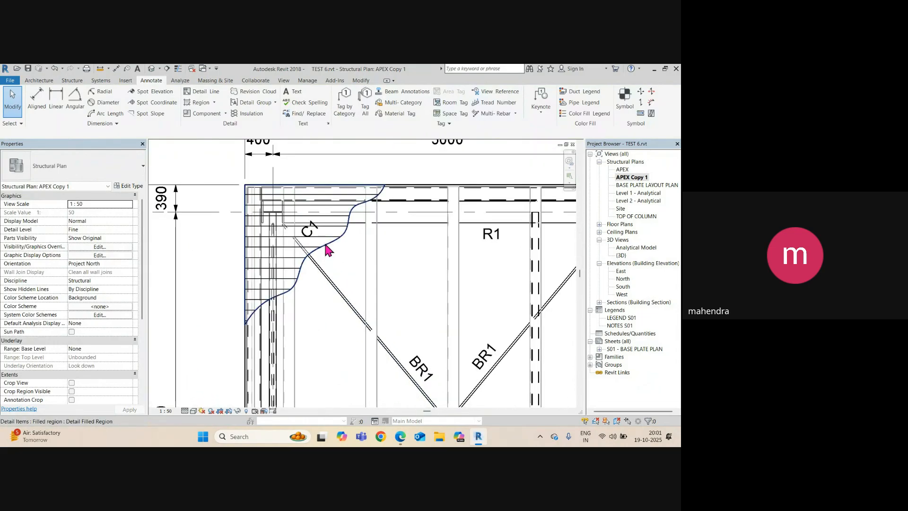
{"action": "left_click", "coordinate": [327, 249]}
{"action": "scroll", "coordinate": [288, 234], "scroll_direction": "down", "scroll_amount": 3}
{"action": "scroll", "coordinate": [276, 236], "scroll_direction": "down", "scroll_amount": 2}
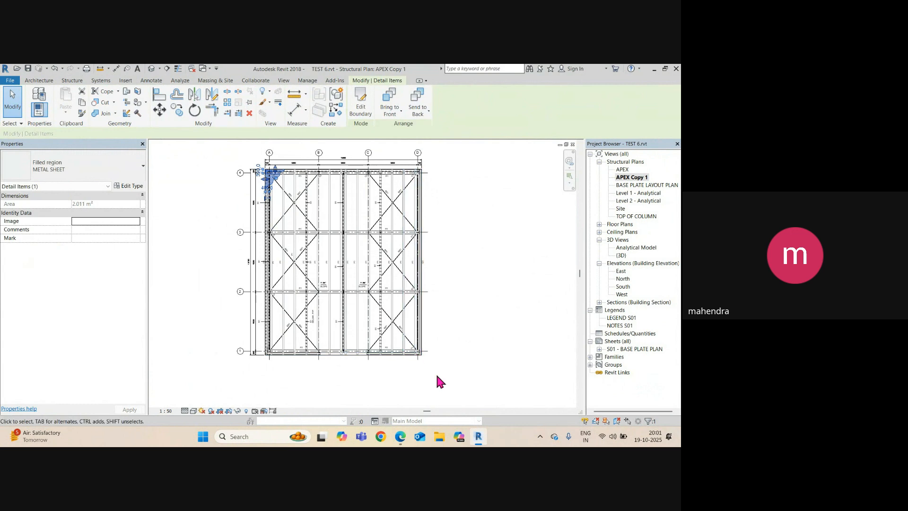
{"action": "left_click", "coordinate": [215, 96]}
{"action": "scroll", "coordinate": [324, 170], "scroll_direction": "up", "scroll_amount": 5}
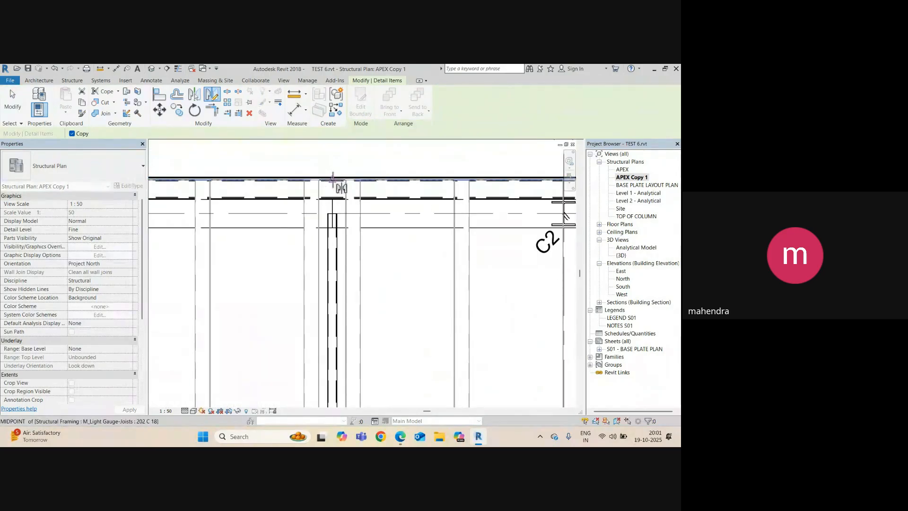
{"action": "scroll", "coordinate": [325, 171], "scroll_direction": "down", "scroll_amount": 3}
{"action": "middle_click_drag", "start_coordinate": [324, 170], "coordinate": [334, 289]}
{"action": "left_click", "coordinate": [326, 273]}
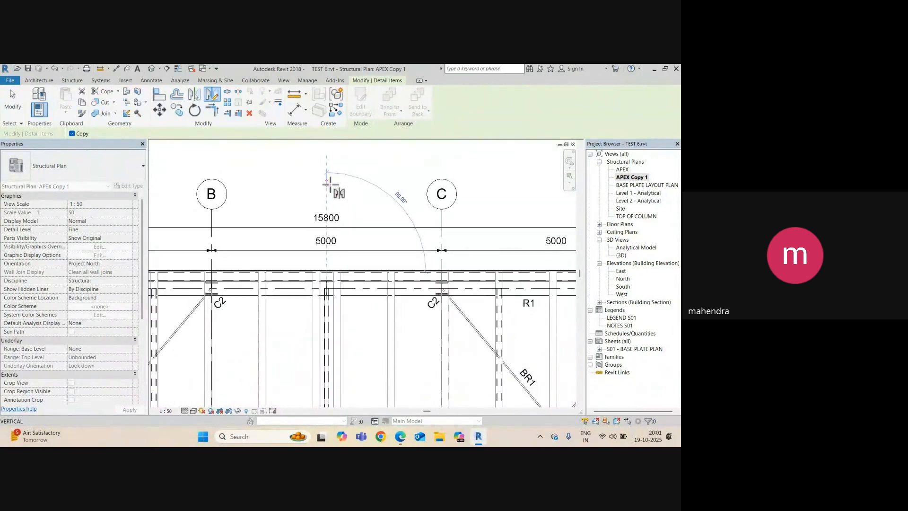
{"action": "left_click", "coordinate": [326, 183]}
{"action": "scroll", "coordinate": [330, 192], "scroll_direction": "down", "scroll_amount": 3}
{"action": "scroll", "coordinate": [501, 265], "scroll_direction": "down", "scroll_amount": 1}
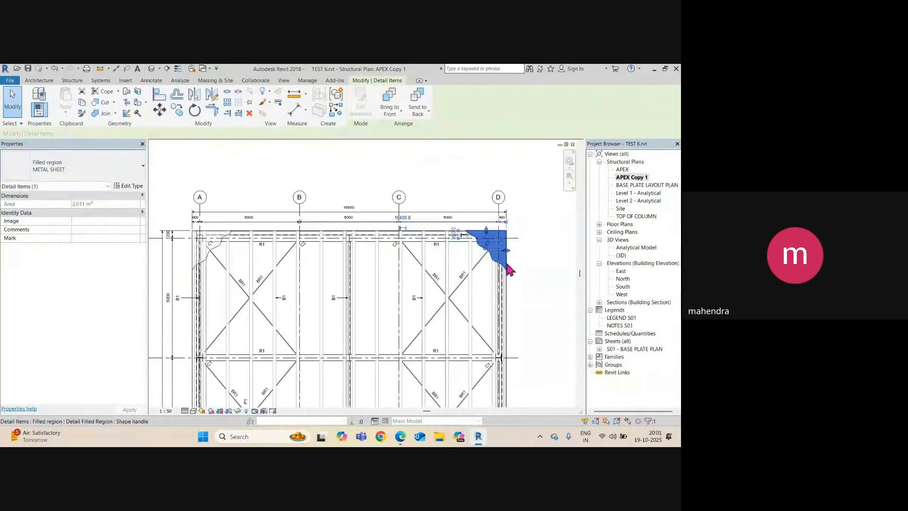
Mirror a copy of the D/4 filled region to the grid D/1 corner about a horizontal axis at the plan's mid-length
{"action": "middle_click_drag", "start_coordinate": [520, 271], "coordinate": [482, 210]}
{"action": "scroll", "coordinate": [483, 210], "scroll_direction": "down", "scroll_amount": 2}
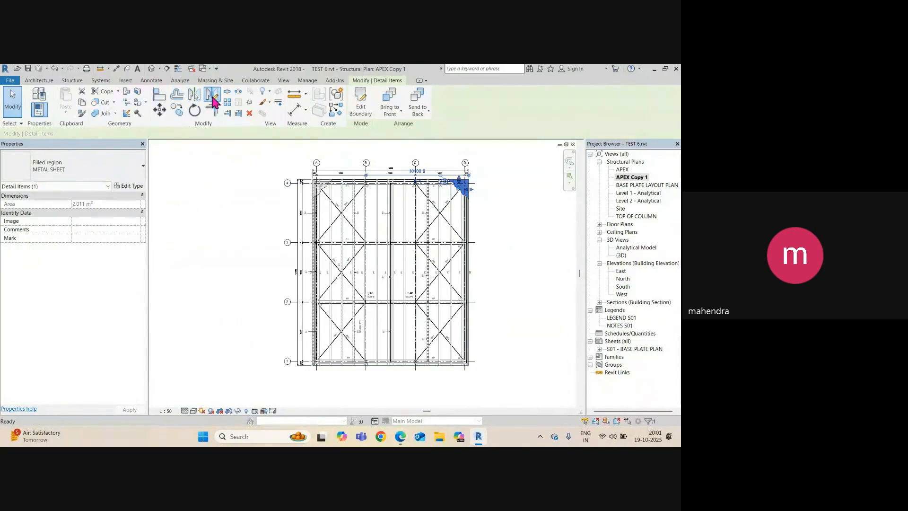
{"action": "left_click", "coordinate": [212, 94]}
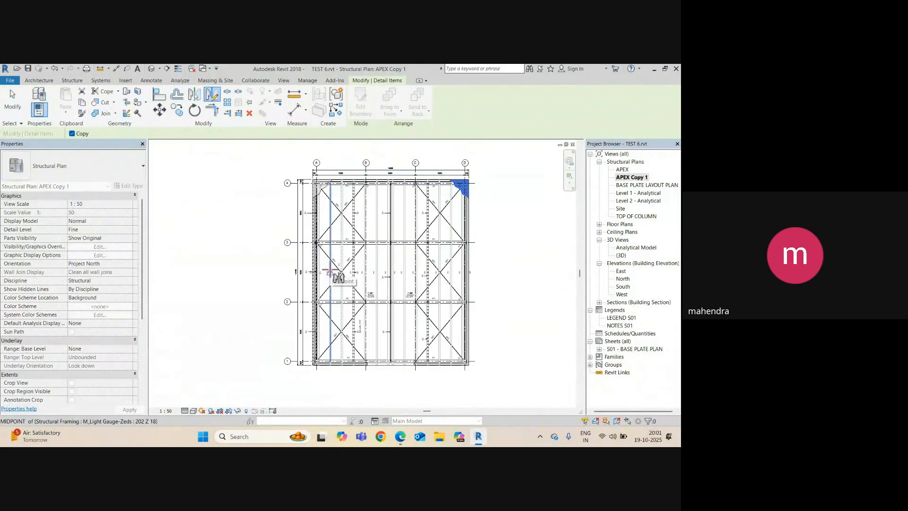
{"action": "left_click", "coordinate": [329, 272]}
{"action": "left_click", "coordinate": [484, 276]}
{"action": "scroll", "coordinate": [463, 216], "scroll_direction": "up", "scroll_amount": 2}
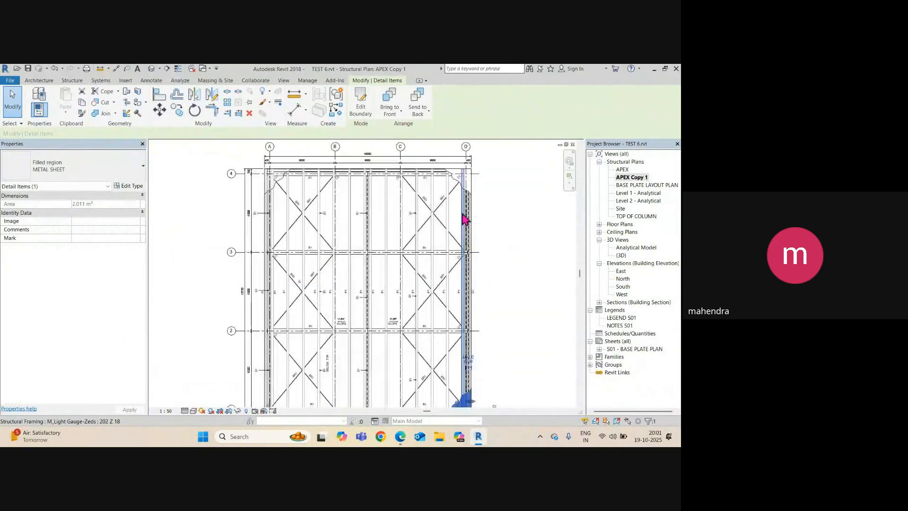
Delete the filled region at the grid D/4 corner
{"action": "scroll", "coordinate": [462, 214], "scroll_direction": "up", "scroll_amount": 3}
{"action": "left_click", "coordinate": [461, 170]}
{"action": "key", "text": "Delete"}
Override the surface transparency of the filled region at the grid D/1 corner in this view
{"action": "scroll", "coordinate": [382, 217], "scroll_direction": "down", "scroll_amount": 4}
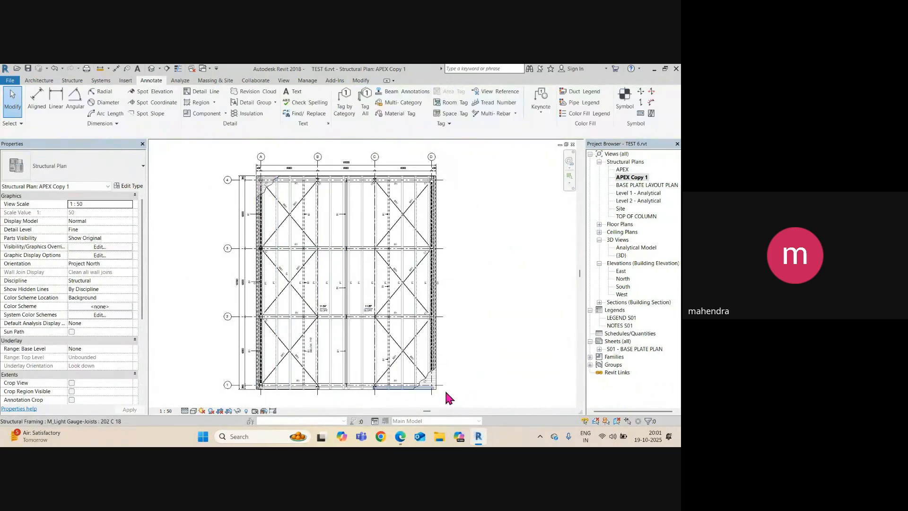
{"action": "scroll", "coordinate": [448, 397], "scroll_direction": "up", "scroll_amount": 1}
{"action": "scroll", "coordinate": [422, 378], "scroll_direction": "up", "scroll_amount": 3}
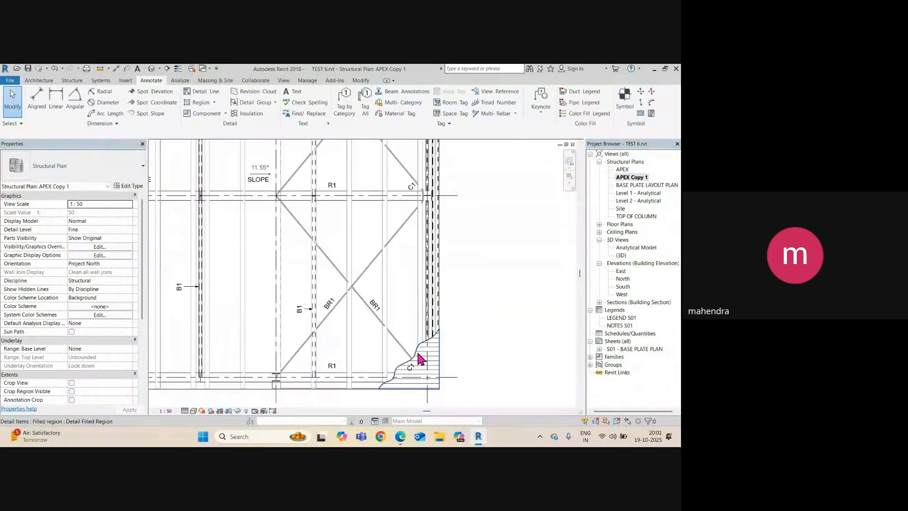
{"action": "left_click", "coordinate": [420, 359]}
{"action": "right_click", "coordinate": [420, 360]}
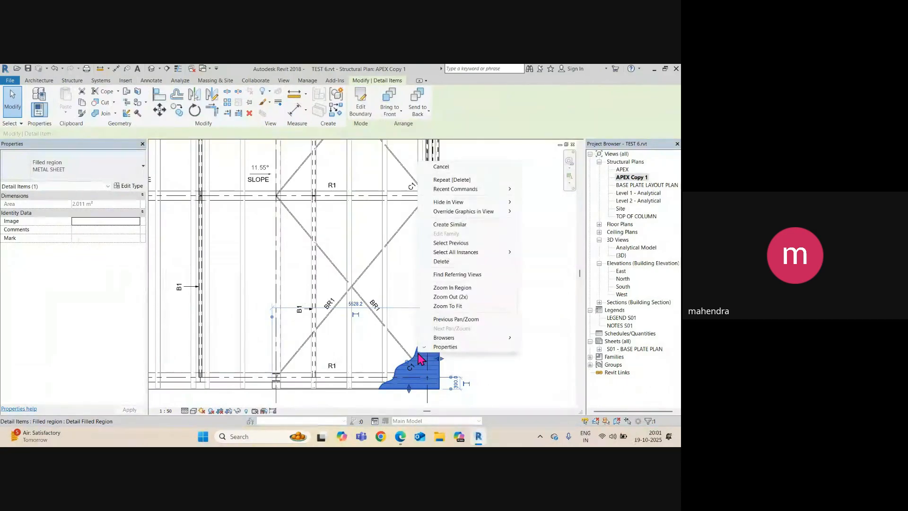
{"action": "mouse_move", "coordinate": [460, 213]}
{"action": "left_click", "coordinate": [544, 211]}
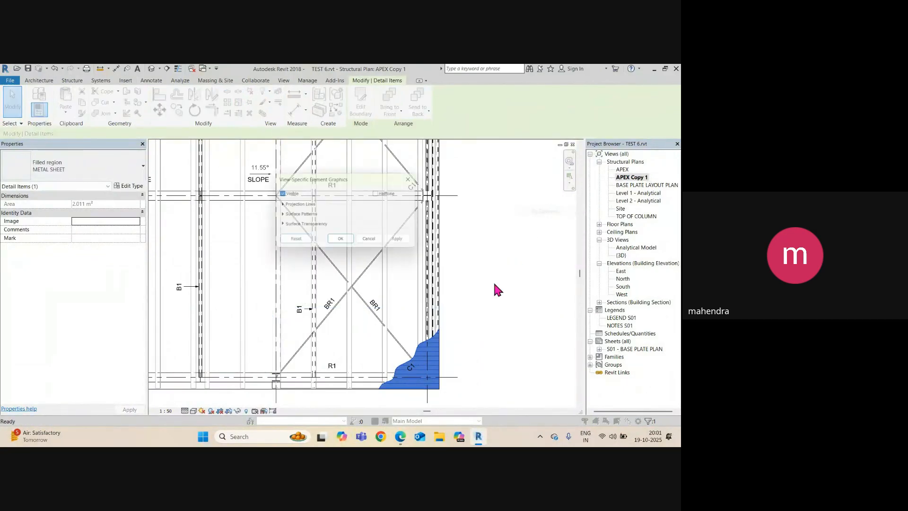
{"action": "left_click", "coordinate": [281, 226]}
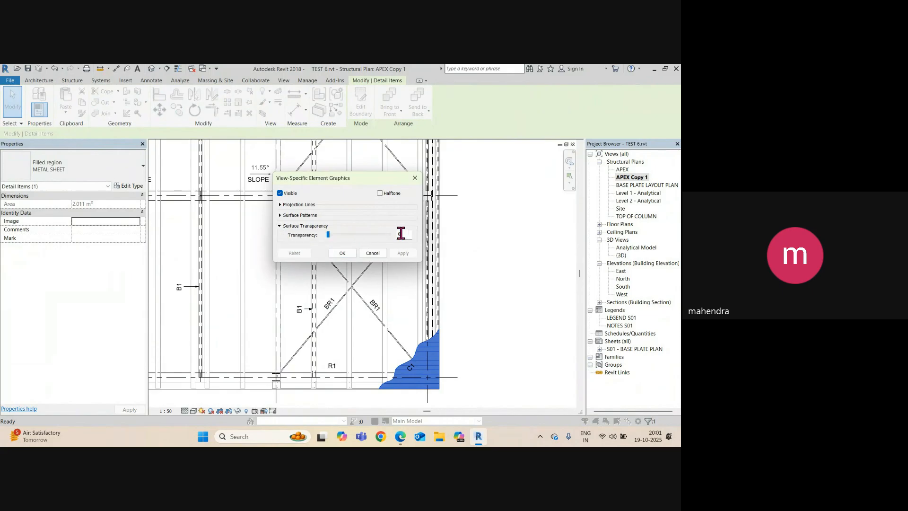
{"action": "left_click", "coordinate": [340, 254]}
{"action": "left_click", "coordinate": [485, 281]}
{"action": "scroll", "coordinate": [466, 302], "scroll_direction": "down", "scroll_amount": 3}
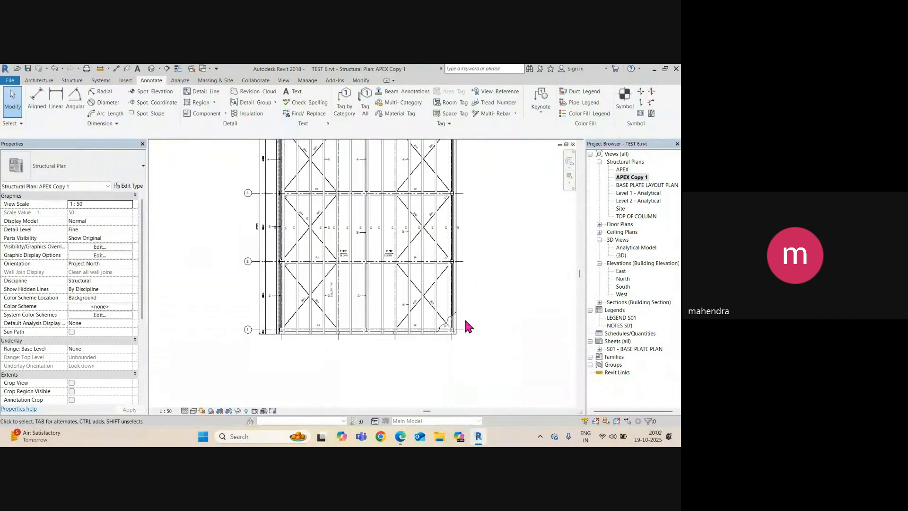
Sketch a horizontal elliptical filled region boundary between grids 2 and 3 near the central beam, with semi-axes of about 1321 mm and 500 mm
{"action": "middle_click_drag", "start_coordinate": [439, 254], "coordinate": [438, 317]}
{"action": "scroll", "coordinate": [371, 306], "scroll_direction": "up", "scroll_amount": 5}
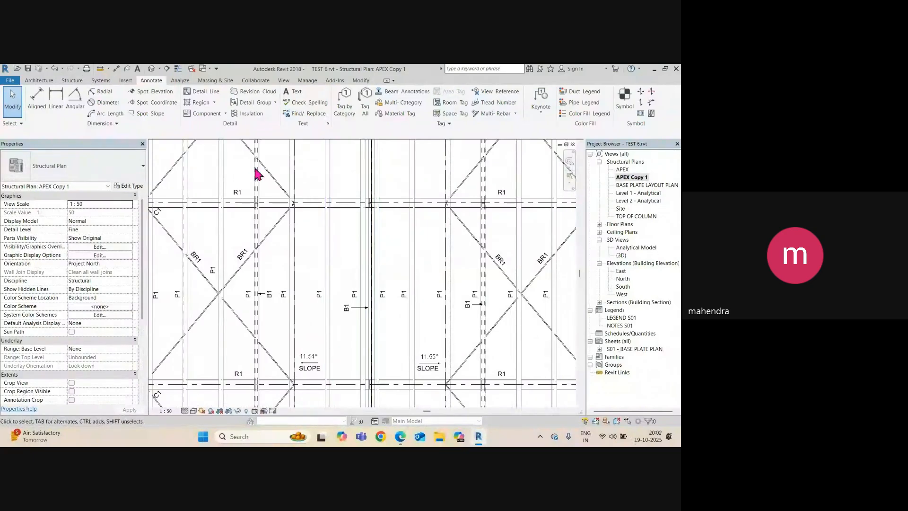
{"action": "left_click", "coordinate": [214, 102]}
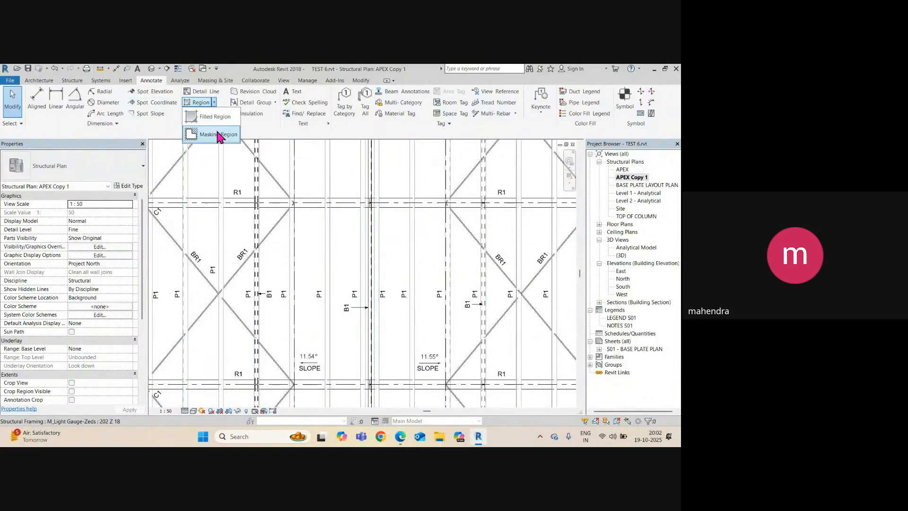
{"action": "left_click", "coordinate": [214, 117]}
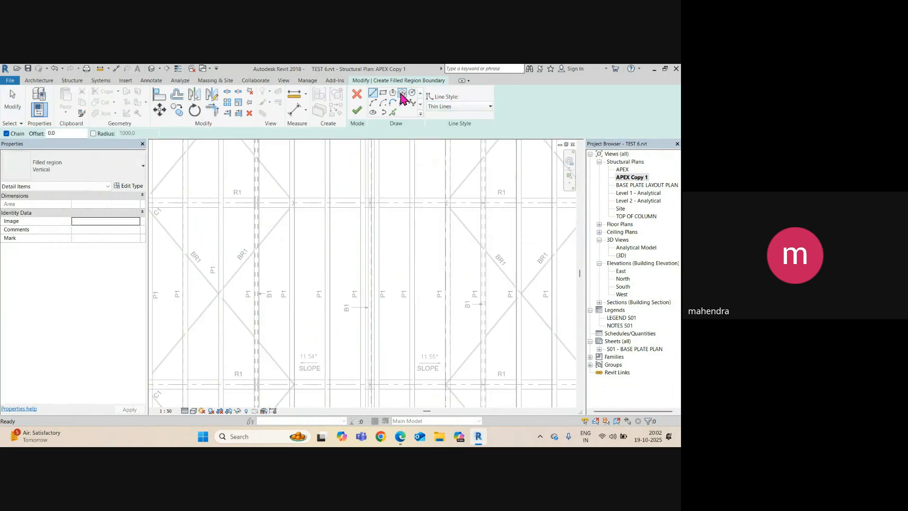
{"action": "left_click", "coordinate": [373, 113]}
{"action": "scroll", "coordinate": [329, 203], "scroll_direction": "down", "scroll_amount": 2}
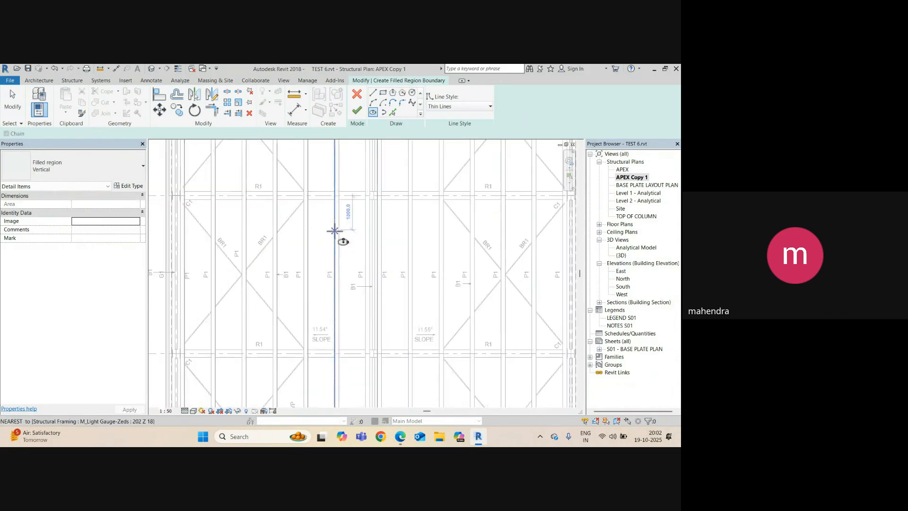
{"action": "left_click", "coordinate": [339, 230]}
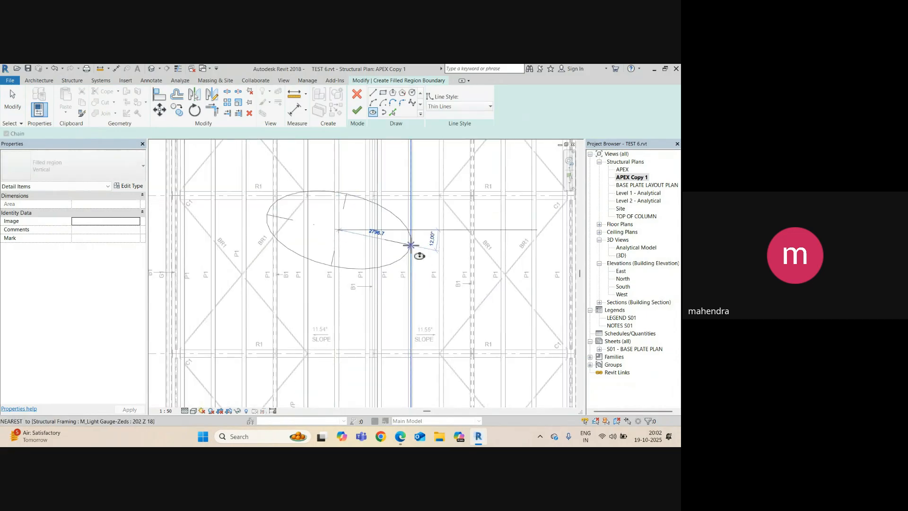
{"action": "left_click", "coordinate": [373, 229]}
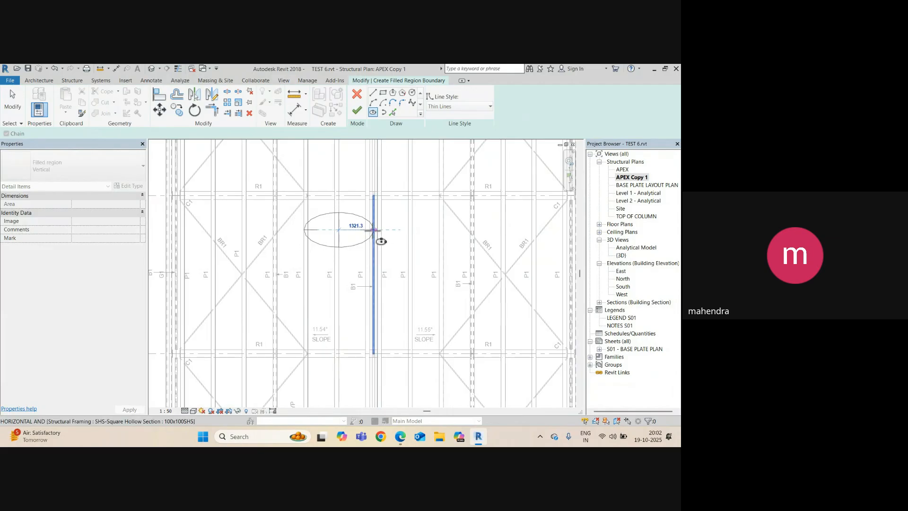
{"action": "scroll", "coordinate": [338, 236], "scroll_direction": "up", "scroll_amount": 1}
{"action": "left_click", "coordinate": [349, 246]}
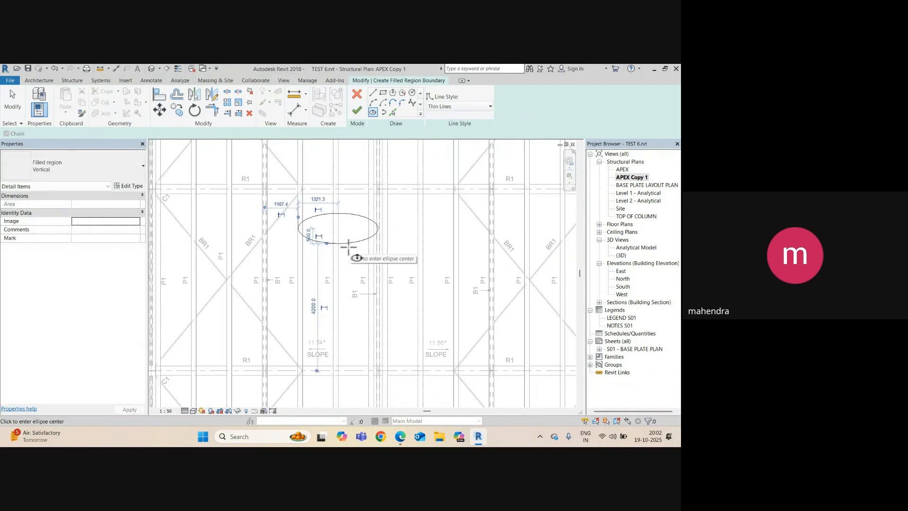
Move the ellipse so it is centred on the central beam line just below grid 3 and finish the filled region
{"action": "key", "text": "Escape"}
{"action": "key", "text": "Escape"}
{"action": "left_click", "coordinate": [349, 243]}
{"action": "left_click_drag", "start_coordinate": [348, 244], "coordinate": [387, 253]}
{"action": "left_click", "coordinate": [357, 110]}
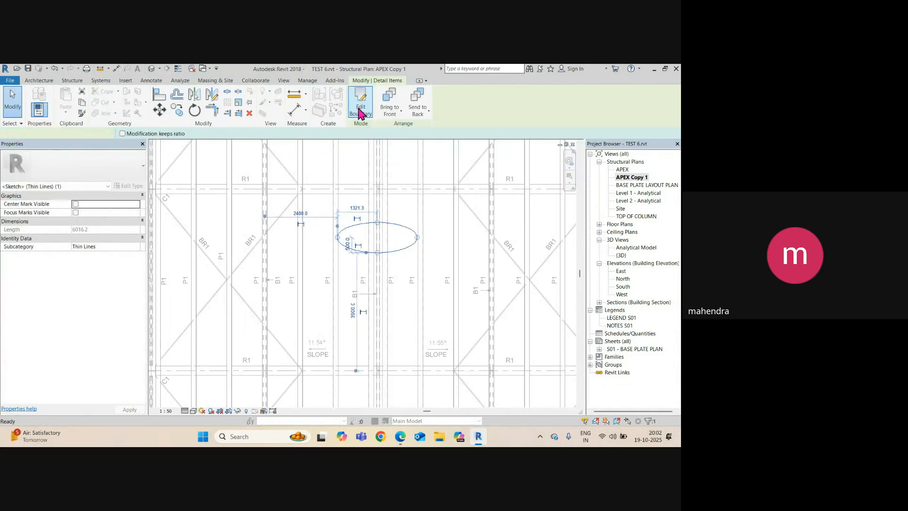
Change the elliptical filled region's type to METAL SHEET and override its surface transparency to 60 in this view
{"action": "left_click", "coordinate": [99, 175]}
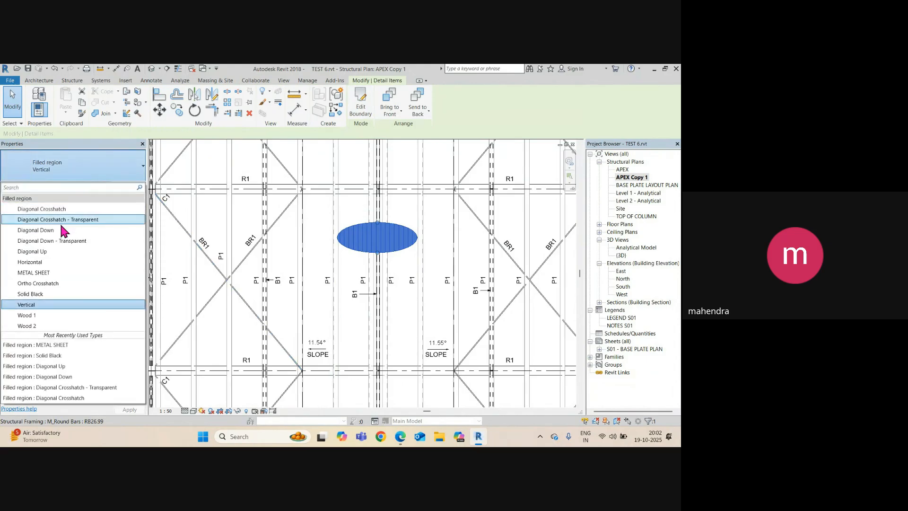
{"action": "left_click", "coordinate": [45, 273]}
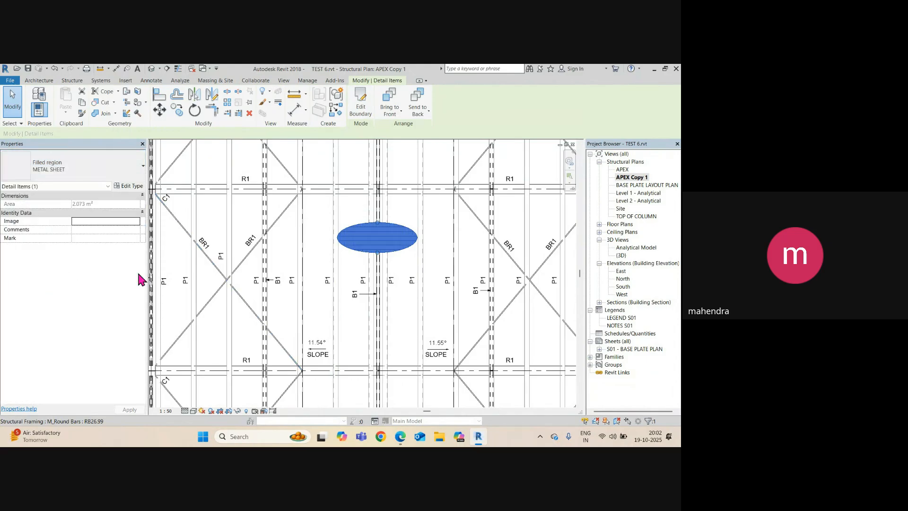
{"action": "middle_click_drag", "start_coordinate": [352, 269], "coordinate": [320, 229]}
{"action": "left_click", "coordinate": [336, 254]}
{"action": "left_click", "coordinate": [377, 237]}
{"action": "right_click", "coordinate": [377, 236]}
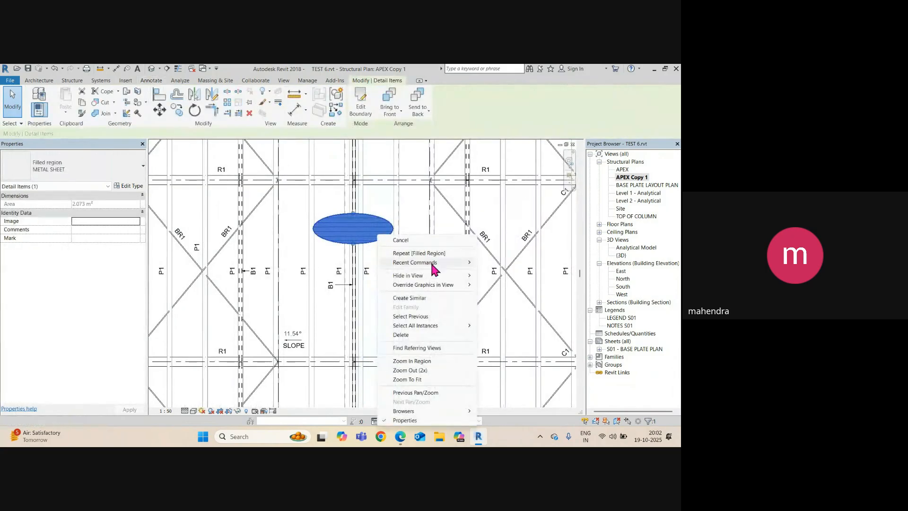
{"action": "mouse_move", "coordinate": [434, 287]}
{"action": "left_click", "coordinate": [501, 284]}
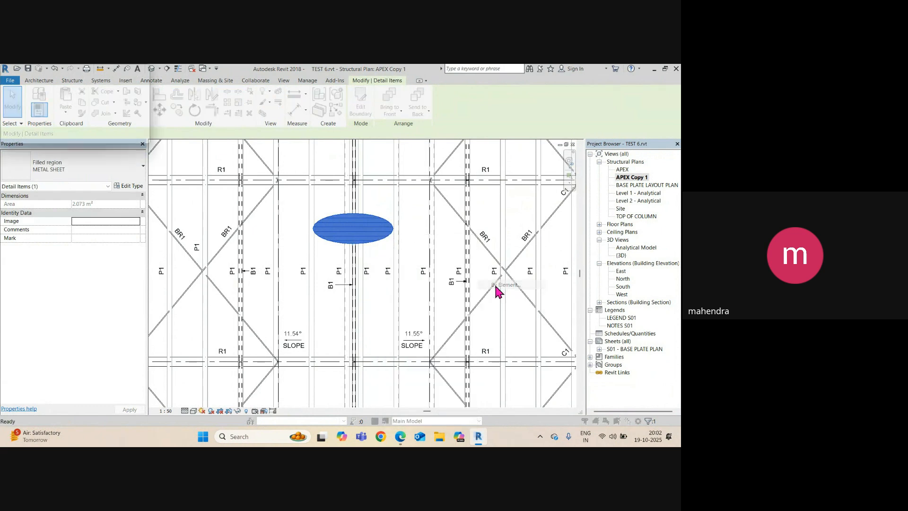
{"action": "left_click", "coordinate": [280, 226]}
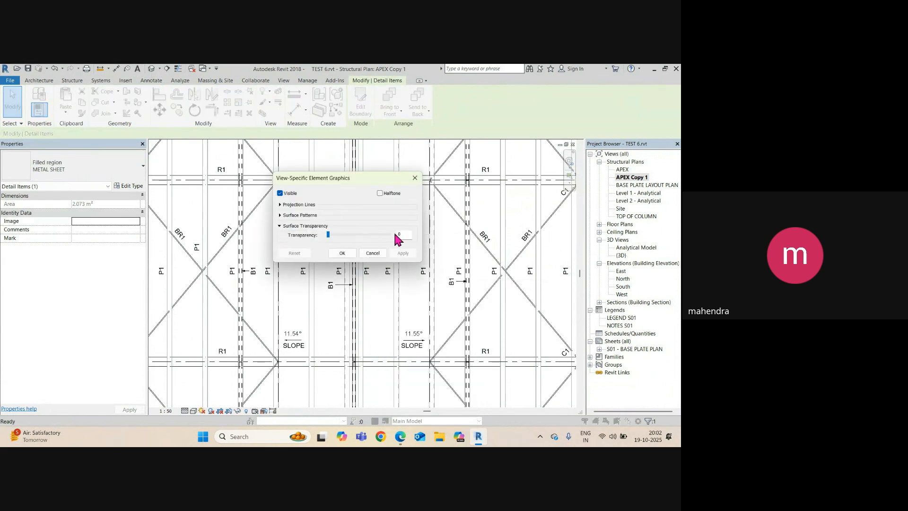
{"action": "type", "text": "60"}
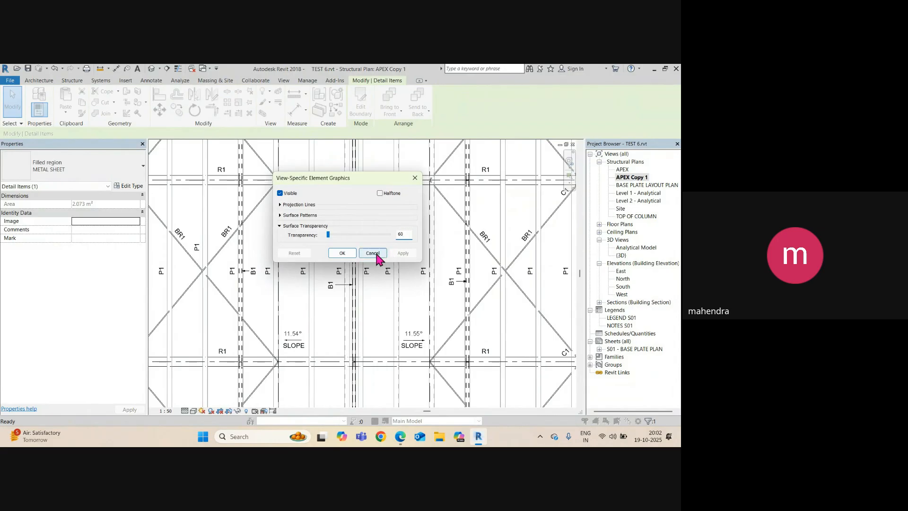
{"action": "left_click", "coordinate": [343, 254]}
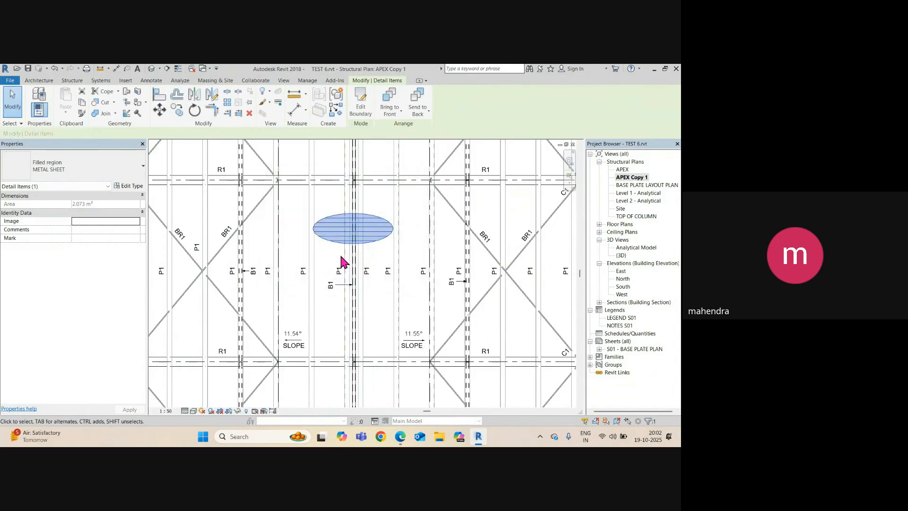
{"action": "left_click", "coordinate": [379, 208]}
Place a 3mm Arial text note reading METAL SHEET outside the plan beside the filled region at the grid D/1 corner
{"action": "scroll", "coordinate": [398, 275], "scroll_direction": "down", "scroll_amount": 5}
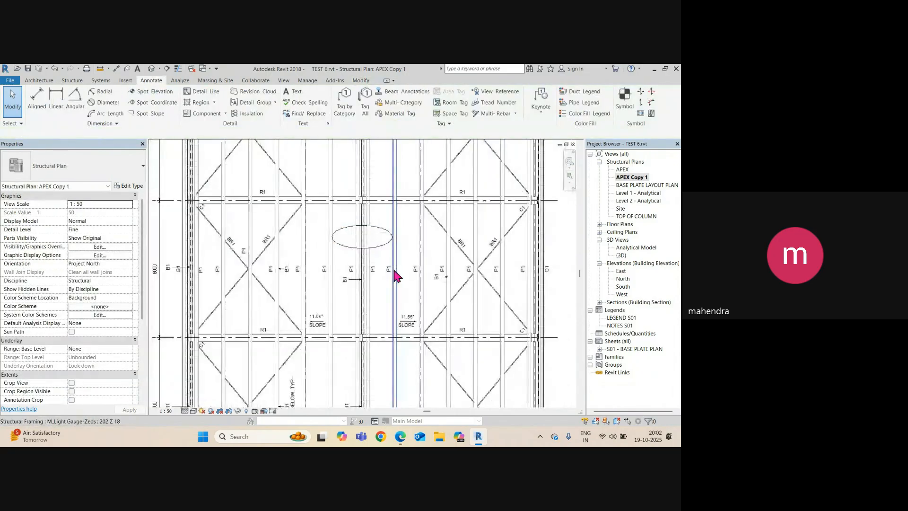
{"action": "scroll", "coordinate": [282, 149], "scroll_direction": "up", "scroll_amount": 5}
{"action": "scroll", "coordinate": [268, 151], "scroll_direction": "down", "scroll_amount": 3}
{"action": "middle_click_drag", "start_coordinate": [376, 243], "coordinate": [286, 157]}
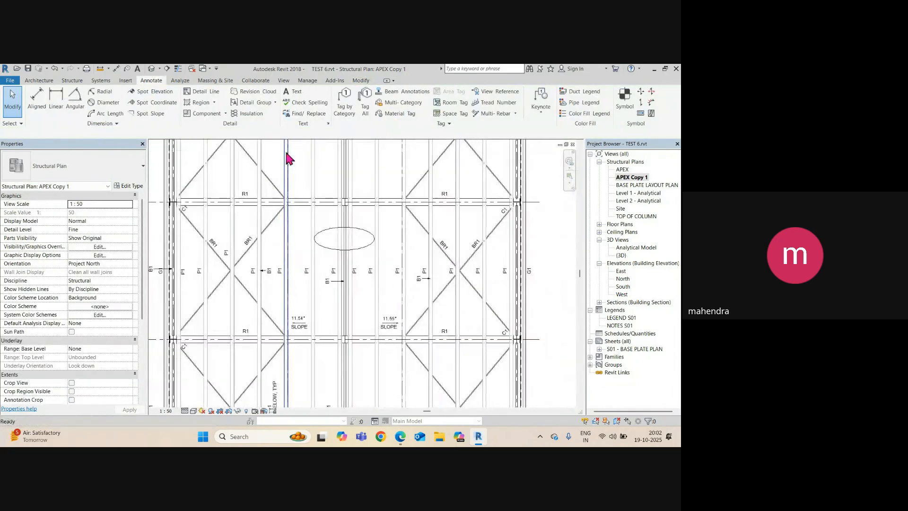
{"action": "scroll", "coordinate": [287, 156], "scroll_direction": "down", "scroll_amount": 2}
{"action": "middle_click_drag", "start_coordinate": [380, 277], "coordinate": [379, 277]}
{"action": "scroll", "coordinate": [421, 325], "scroll_direction": "up", "scroll_amount": 2}
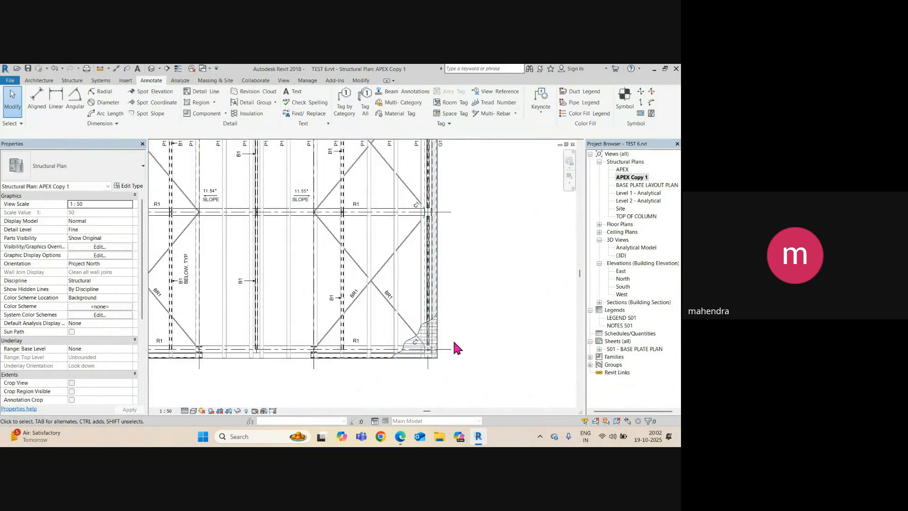
{"action": "left_click", "coordinate": [296, 92]}
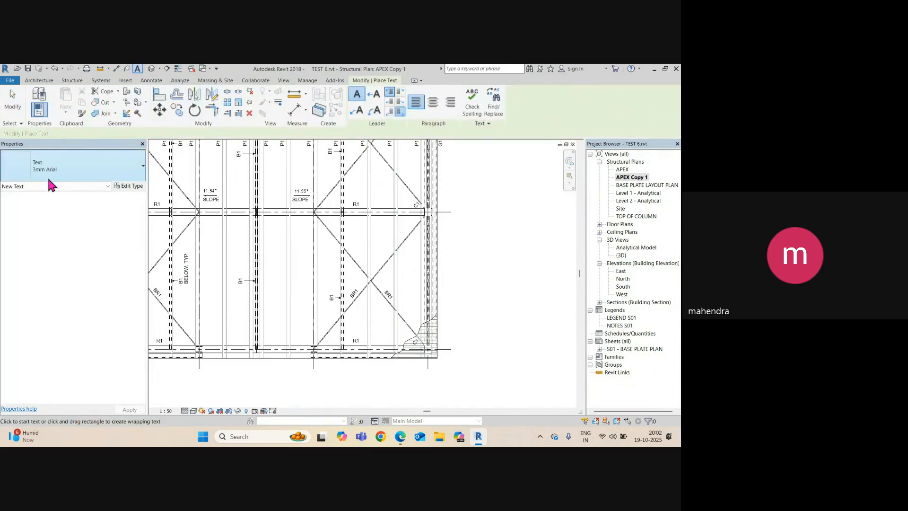
{"action": "scroll", "coordinate": [419, 335], "scroll_direction": "up", "scroll_amount": 4}
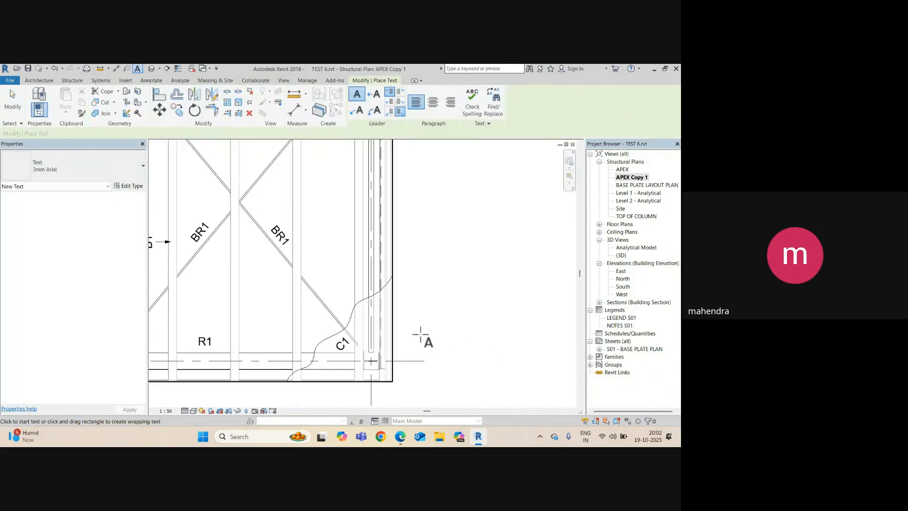
{"action": "left_click", "coordinate": [405, 313]}
{"action": "type", "text": "MET"}
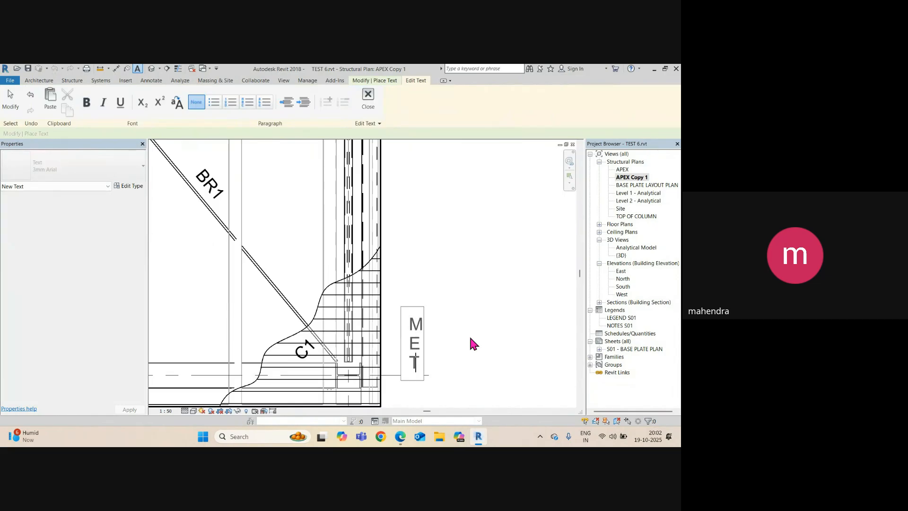
{"action": "type", "text": "ALSHEET"}
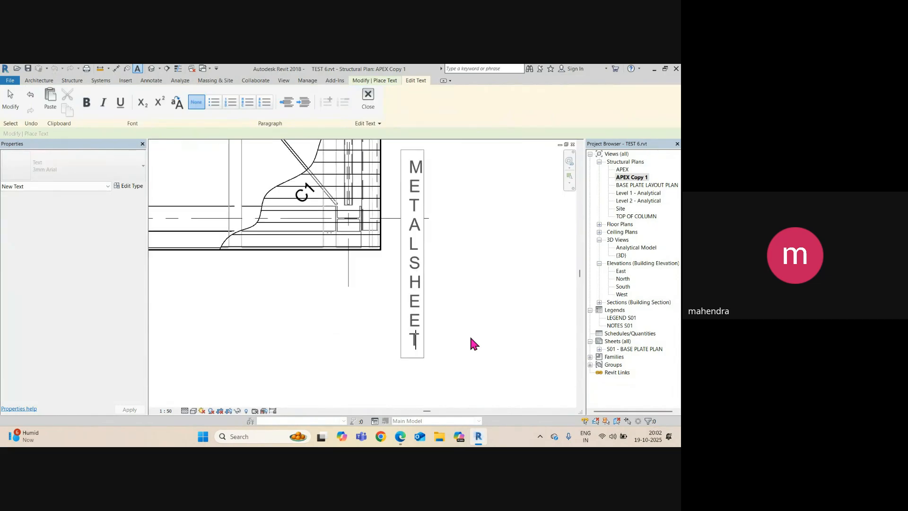
{"action": "left_click", "coordinate": [433, 302]}
{"action": "scroll", "coordinate": [433, 303], "scroll_direction": "down", "scroll_amount": 2}
{"action": "key", "text": "Escape"}
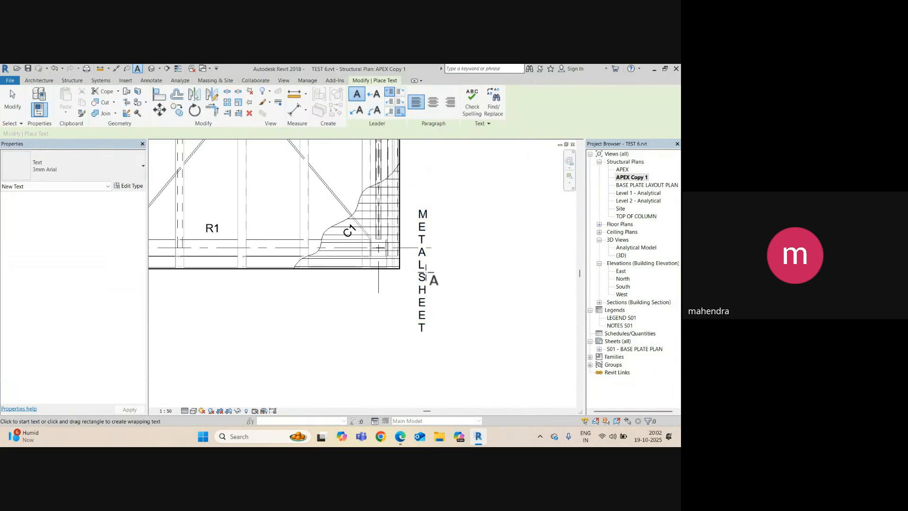
{"action": "key", "text": "Escape"}
Widen the METAL SHEET note so its text fits on one line and move it slightly up and away from the plan edge
{"action": "left_click", "coordinate": [435, 265]}
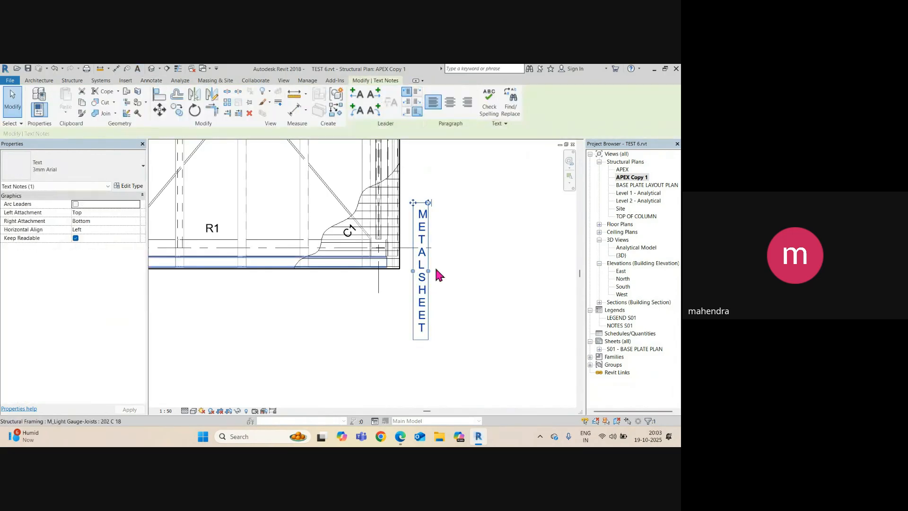
{"action": "left_click_drag", "start_coordinate": [429, 271], "coordinate": [518, 263]}
{"action": "scroll", "coordinate": [466, 220], "scroll_direction": "up", "scroll_amount": 2}
{"action": "middle_click_drag", "start_coordinate": [416, 214], "coordinate": [388, 278]}
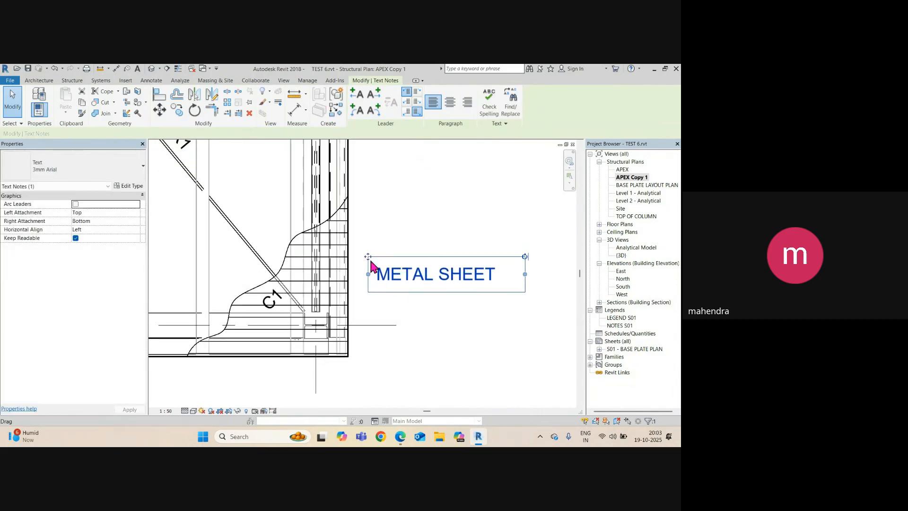
{"action": "left_click_drag", "start_coordinate": [371, 261], "coordinate": [387, 230]}
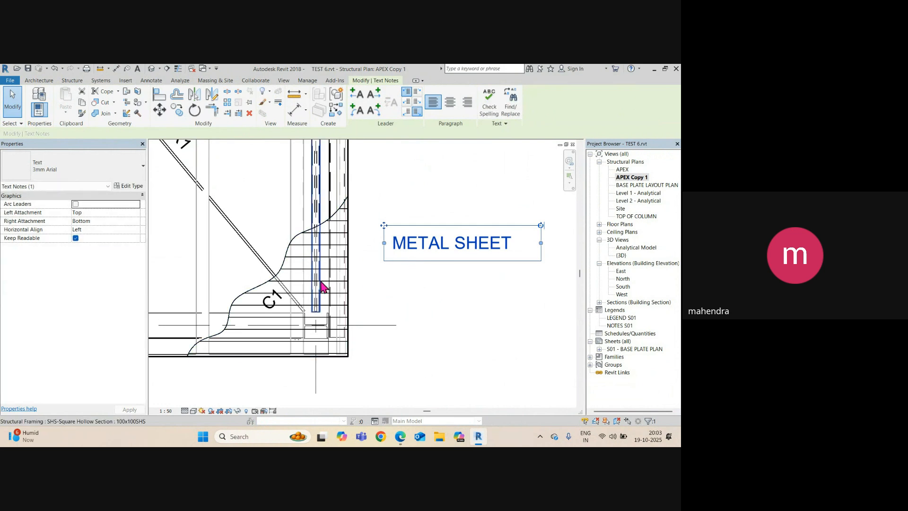
{"action": "left_click", "coordinate": [406, 288]}
Attach a straight leader to the left side of the METAL SHEET note and remove the extra leader on its right side
{"action": "left_click", "coordinate": [414, 238]}
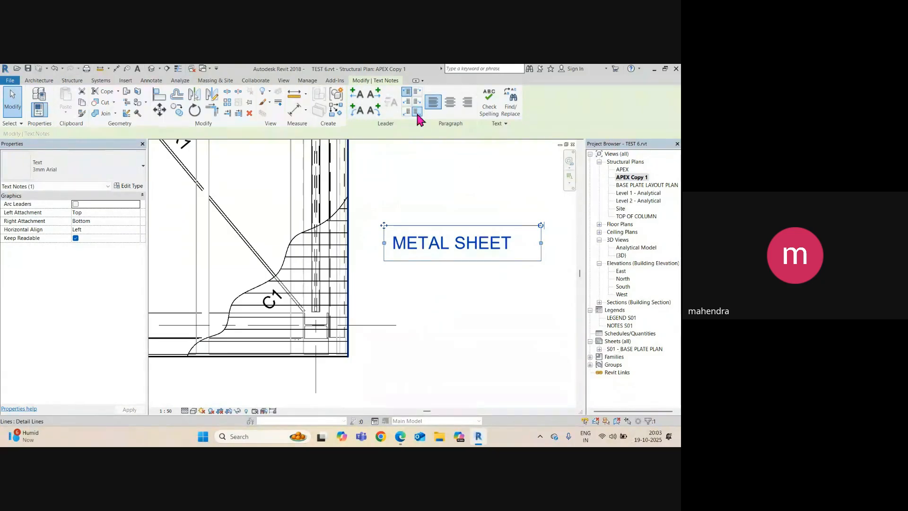
{"action": "left_click", "coordinate": [358, 97]}
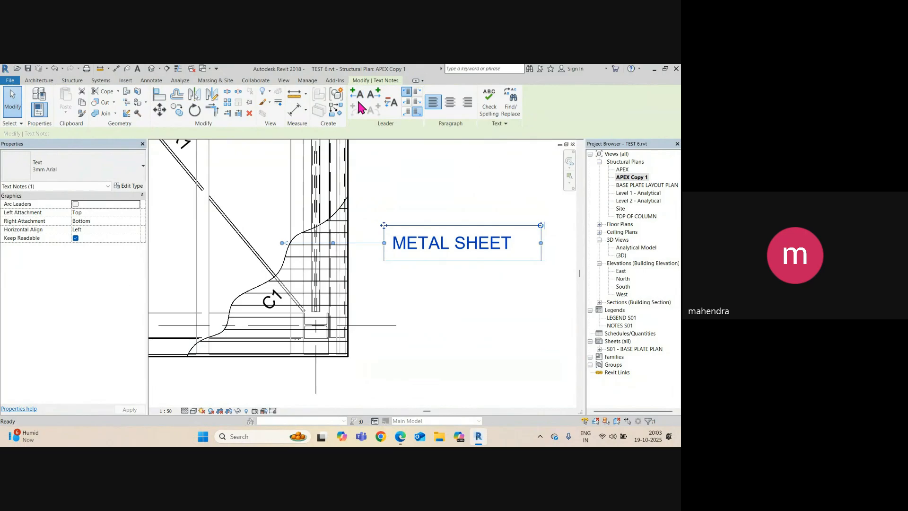
{"action": "scroll", "coordinate": [402, 209], "scroll_direction": "down", "scroll_amount": 3}
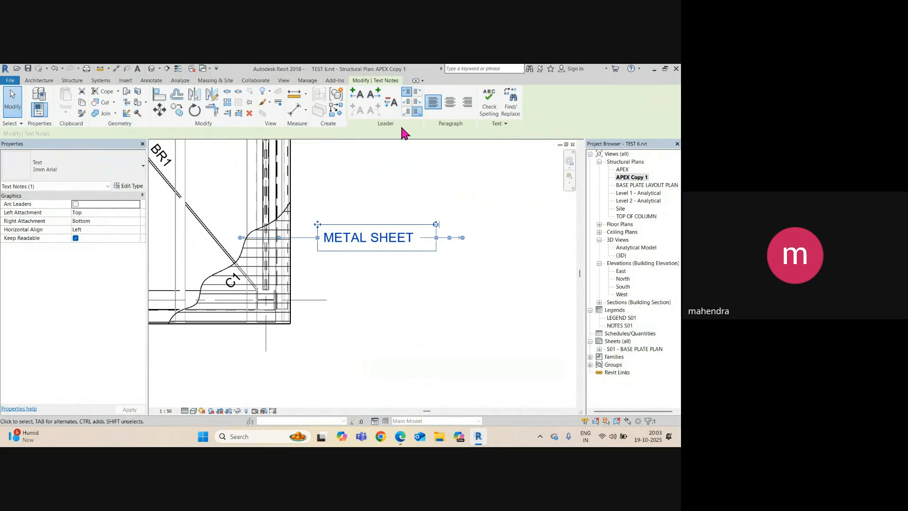
{"action": "left_click", "coordinate": [391, 104]}
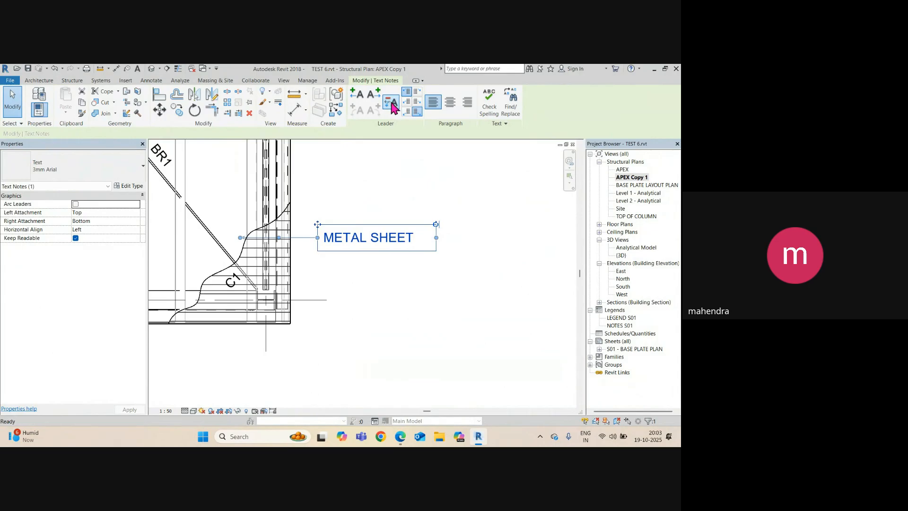
{"action": "left_click", "coordinate": [356, 94]}
Reposition the note's leader so its arrow points into the corner hatch and its elbow sits level with the text
{"action": "scroll", "coordinate": [276, 241], "scroll_direction": "up", "scroll_amount": 2}
{"action": "scroll", "coordinate": [221, 245], "scroll_direction": "up", "scroll_amount": 2}
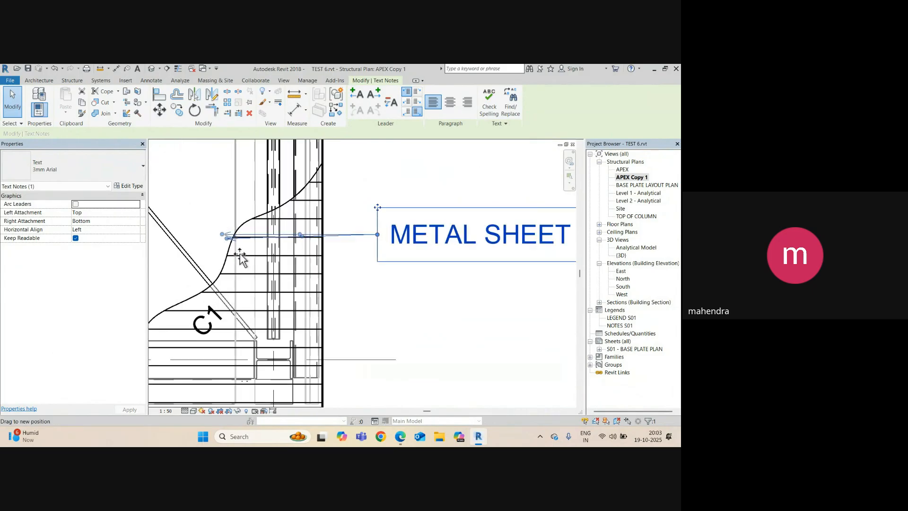
{"action": "left_click_drag", "start_coordinate": [222, 234], "coordinate": [306, 275]}
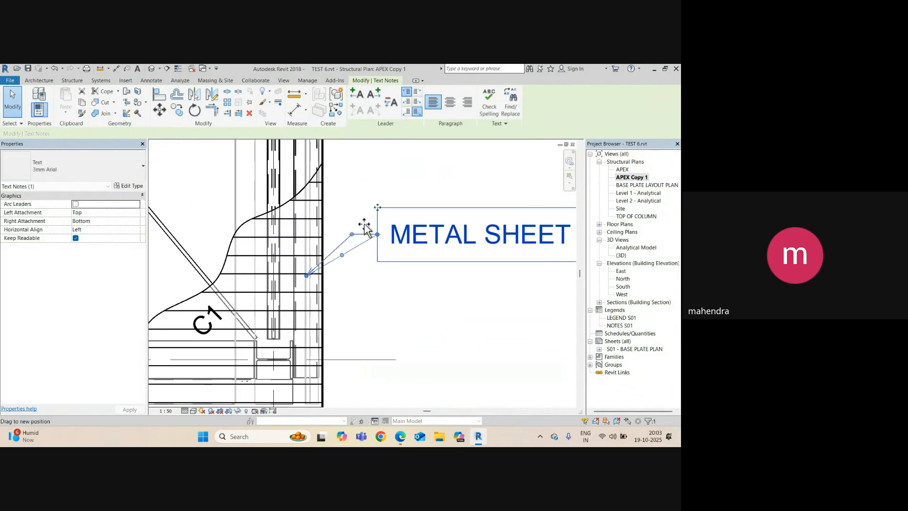
{"action": "left_click_drag", "start_coordinate": [362, 239], "coordinate": [361, 236]}
{"action": "scroll", "coordinate": [315, 264], "scroll_direction": "up", "scroll_amount": 2}
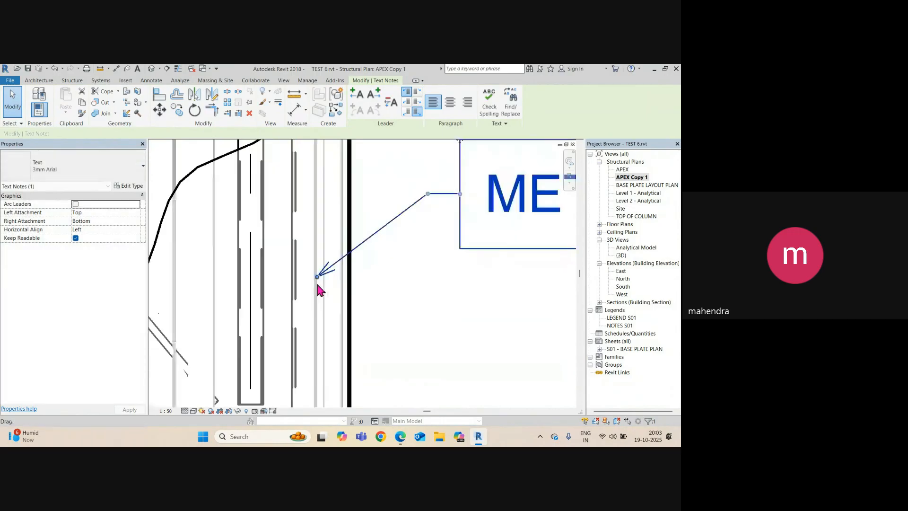
Set the leader arrowhead of the 3mm Arial text type to Arrow Filled 30 Degree - Large
{"action": "left_click", "coordinate": [137, 183]}
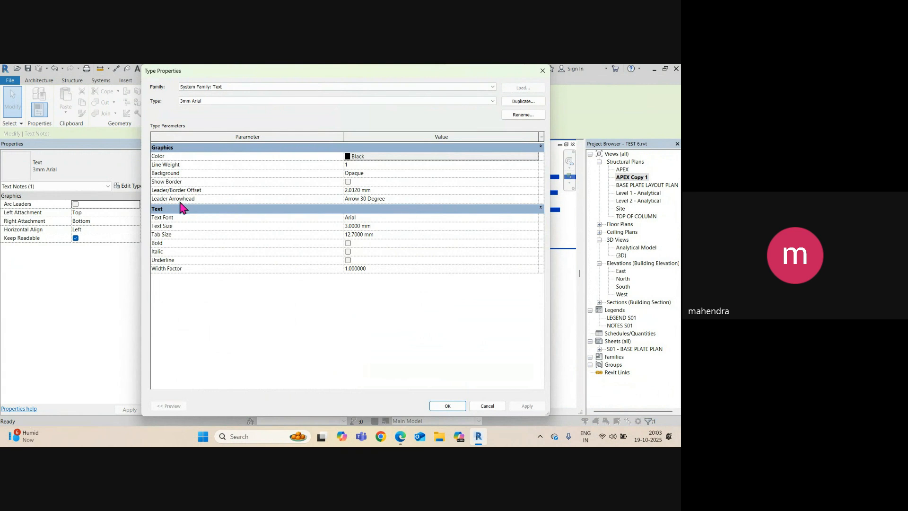
{"action": "left_click", "coordinate": [440, 200]}
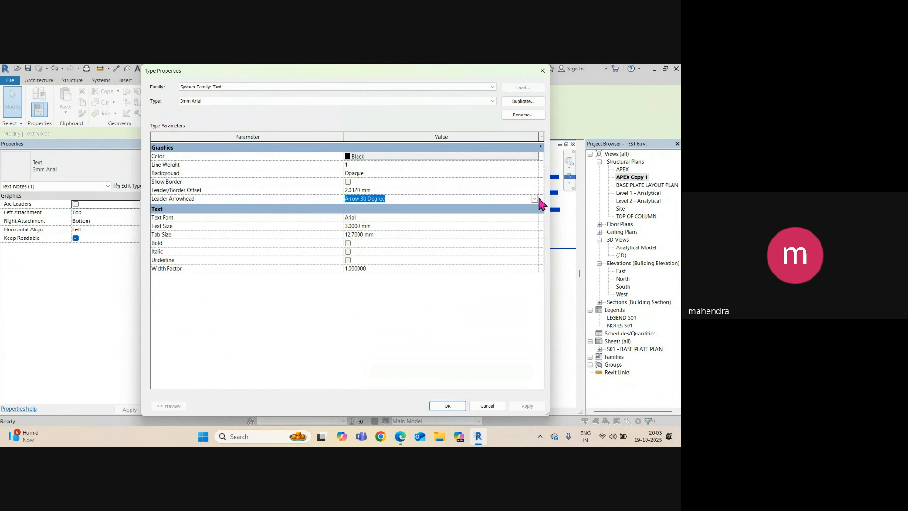
{"action": "left_click", "coordinate": [535, 199]}
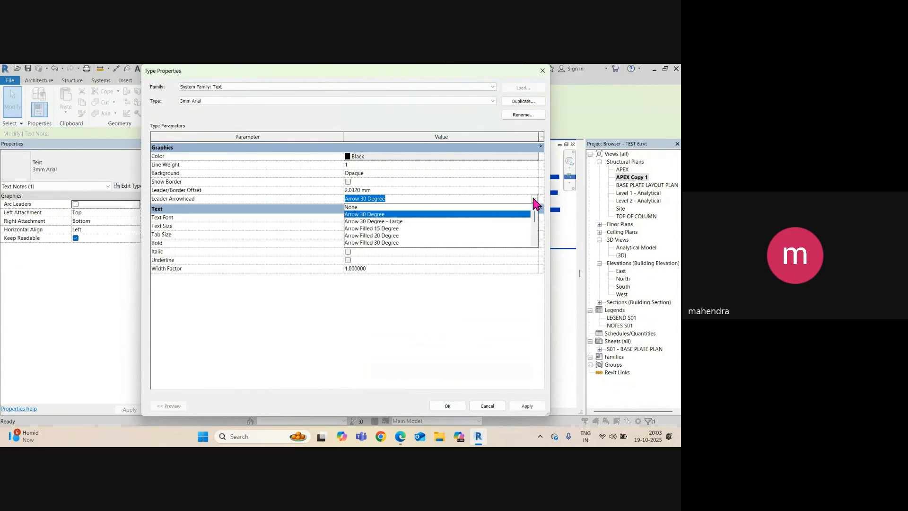
{"action": "scroll", "coordinate": [400, 227], "scroll_direction": "down", "scroll_amount": 1}
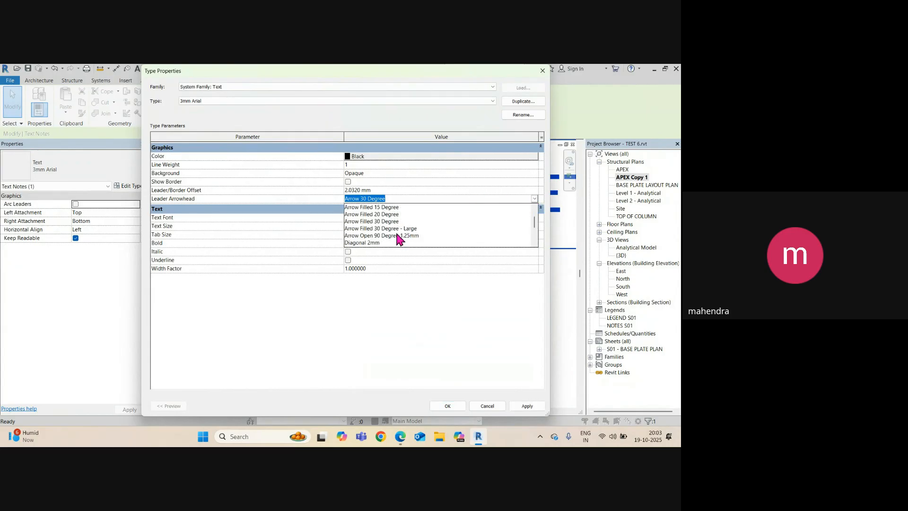
{"action": "left_click", "coordinate": [362, 229]}
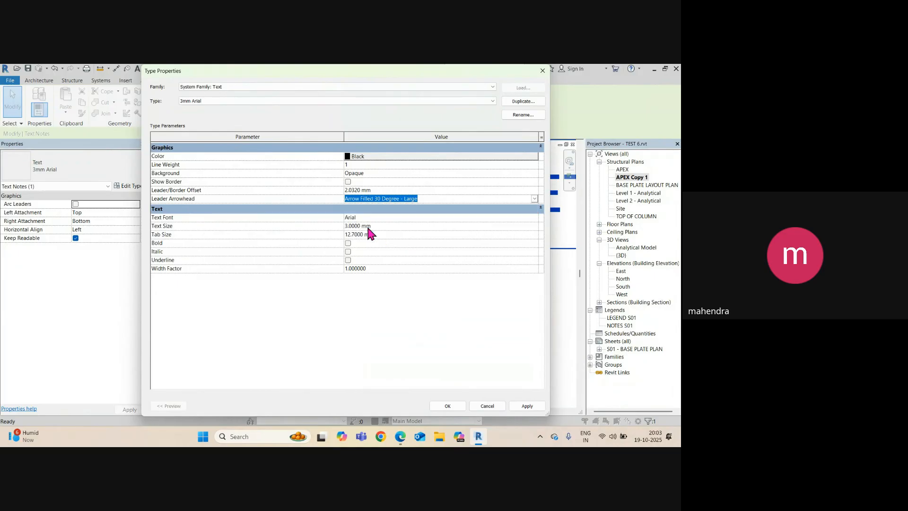
{"action": "left_click", "coordinate": [525, 406]}
{"action": "left_click", "coordinate": [448, 406]}
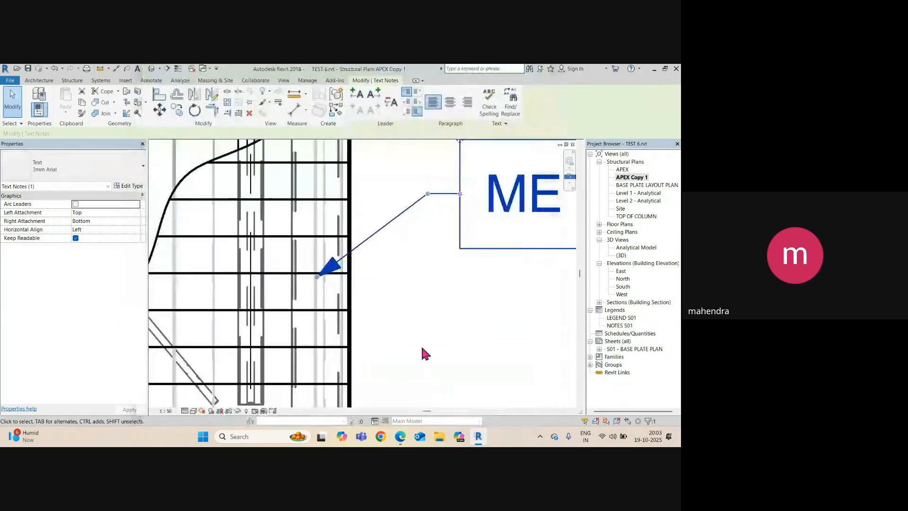
{"action": "scroll", "coordinate": [325, 252], "scroll_direction": "down", "scroll_amount": 3}
{"action": "scroll", "coordinate": [375, 222], "scroll_direction": "up", "scroll_amount": 1}
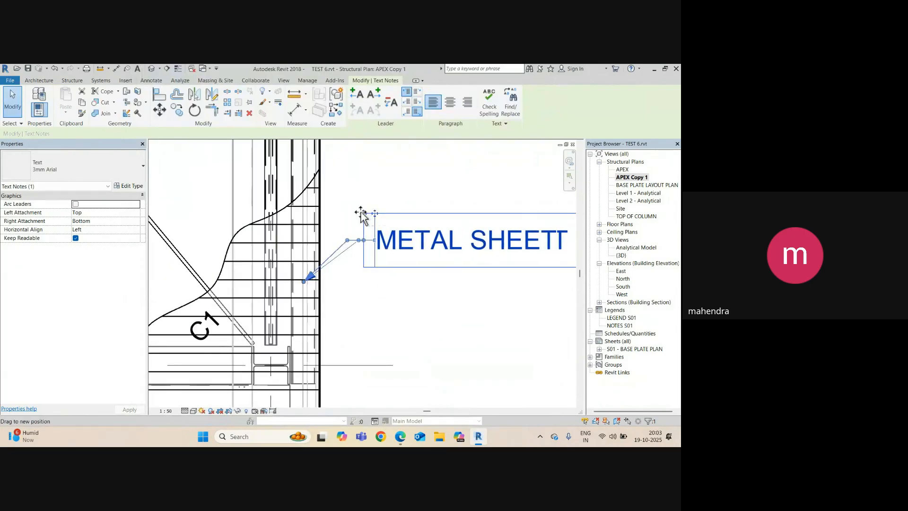
{"action": "scroll", "coordinate": [362, 302], "scroll_direction": "down", "scroll_amount": 2}
{"action": "left_click", "coordinate": [381, 317]}
{"action": "scroll", "coordinate": [383, 322], "scroll_direction": "down", "scroll_amount": 5}
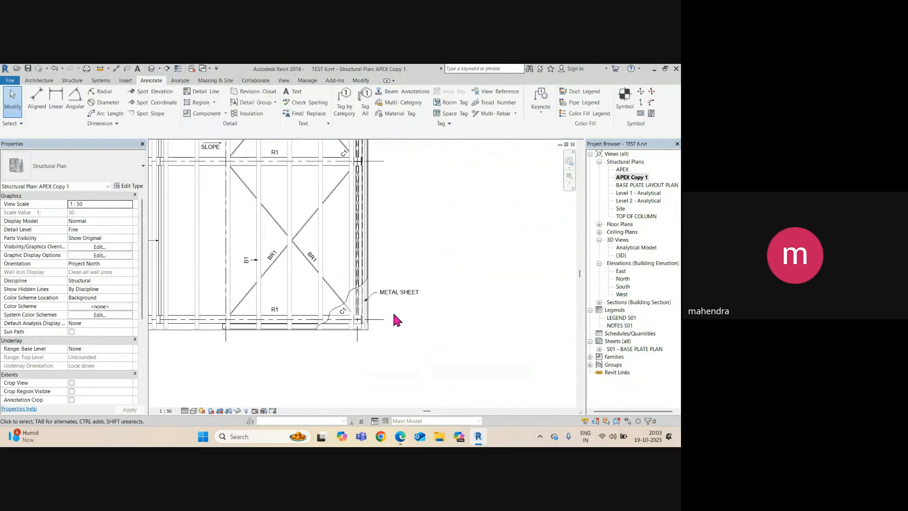
{"action": "scroll", "coordinate": [449, 362], "scroll_direction": "down", "scroll_amount": 2}
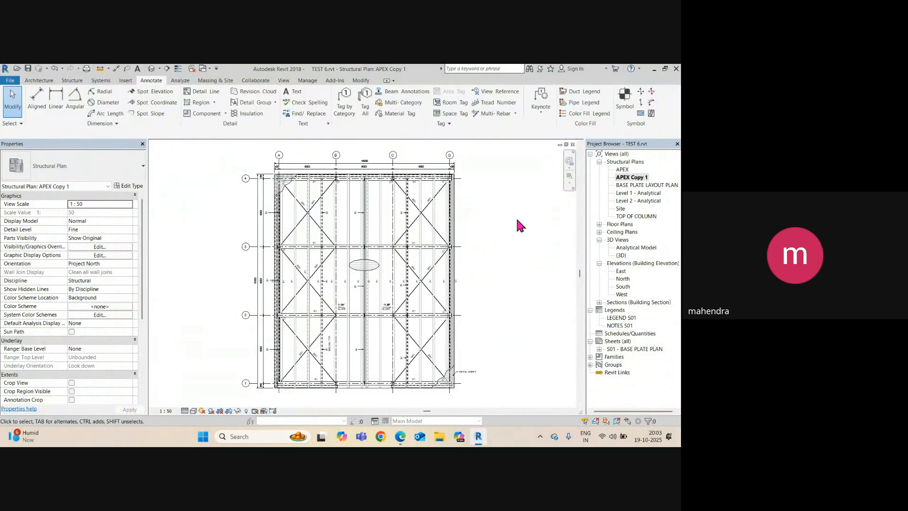
Rename the APEX Copy 1 structural plan view as ROOF FRAMING PLAN
{"action": "left_click", "coordinate": [633, 177]}
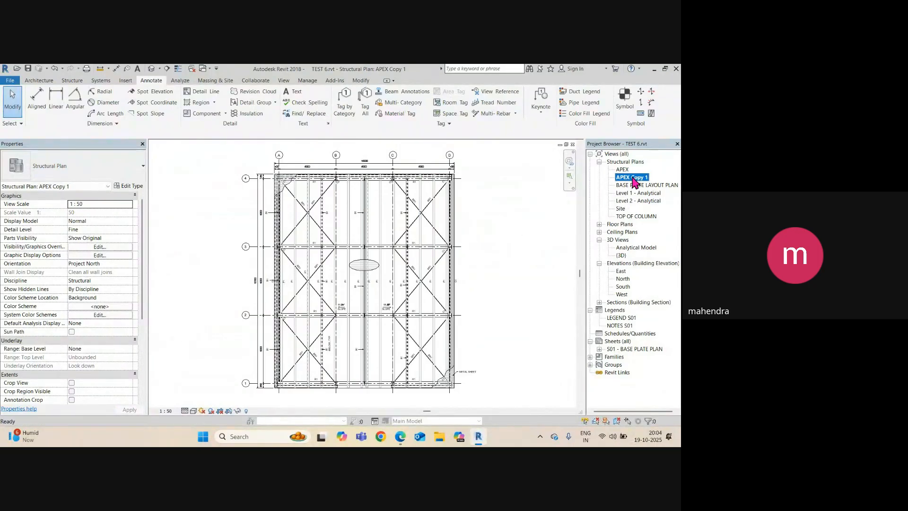
{"action": "right_click", "coordinate": [635, 183]}
{"action": "left_click", "coordinate": [599, 303]}
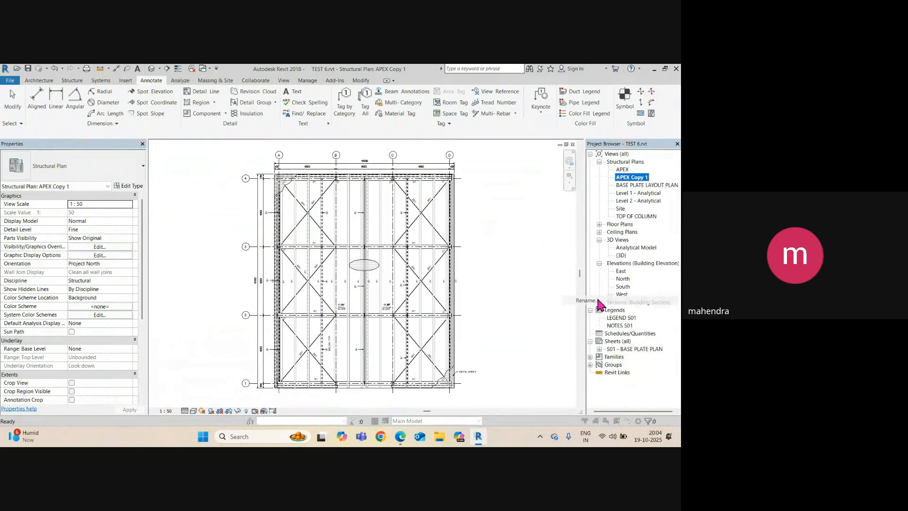
{"action": "type", "text": "ROOF FRMAING PLAN"}
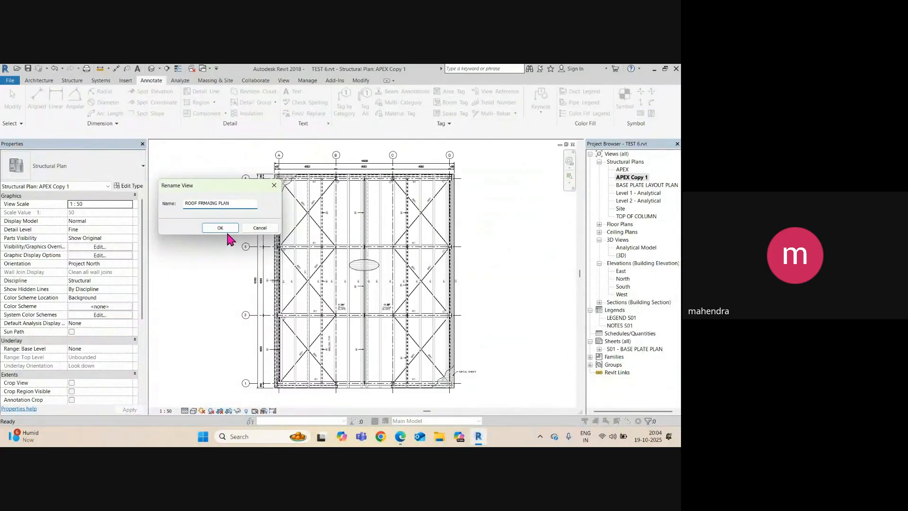
{"action": "left_click", "coordinate": [207, 204]}
{"action": "left_click", "coordinate": [227, 230]}
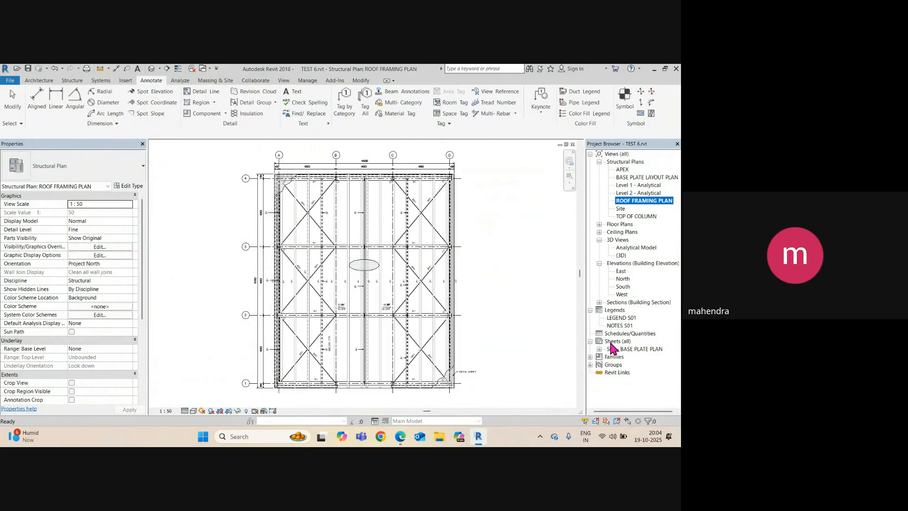
Create a new sheet using the A1 metric title block
{"action": "left_click", "coordinate": [612, 342]}
{"action": "right_click", "coordinate": [614, 342]}
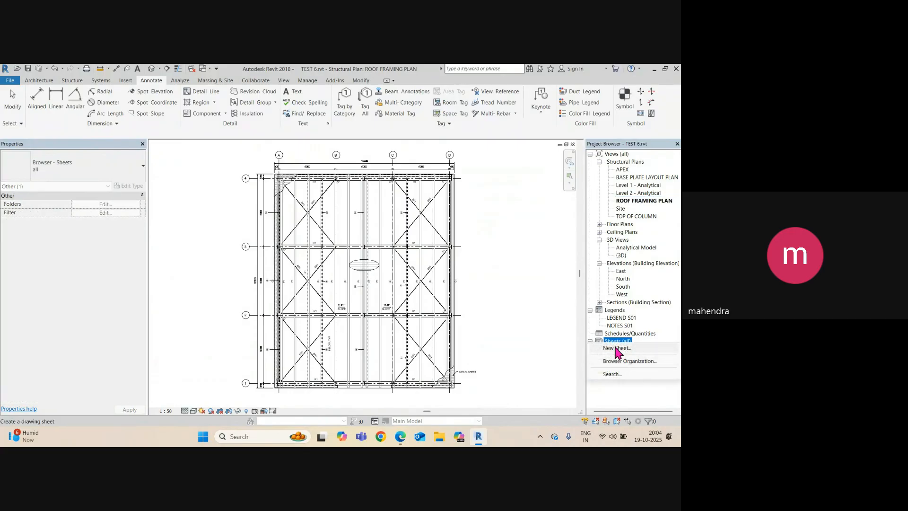
{"action": "left_click", "coordinate": [617, 349]}
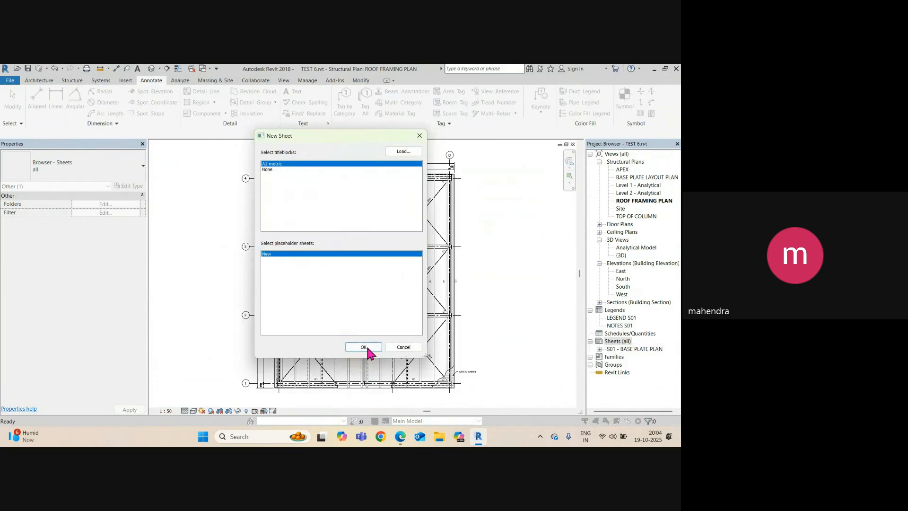
{"action": "left_click", "coordinate": [363, 347]}
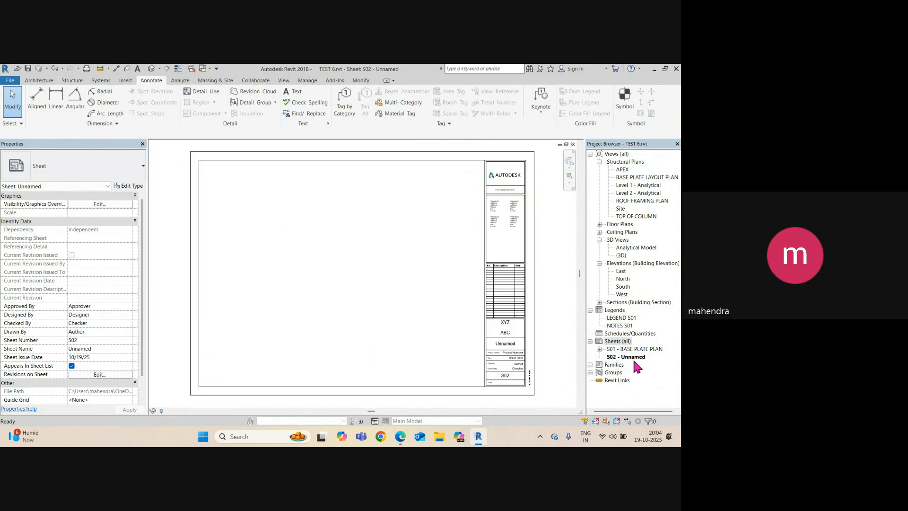
Change the sheet name in the title block of sheet S02 to ROOF PLAN
{"action": "left_click", "coordinate": [514, 339]}
{"action": "scroll", "coordinate": [507, 345], "scroll_direction": "up", "scroll_amount": 3}
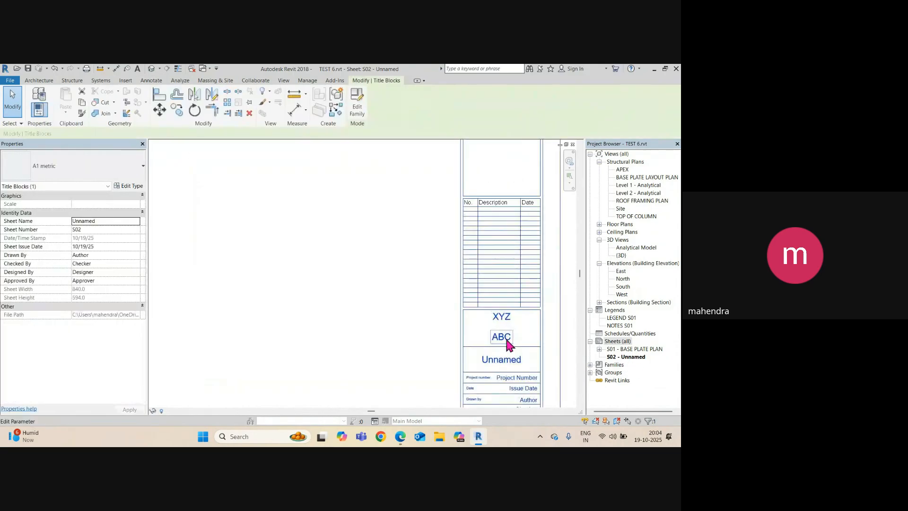
{"action": "left_click", "coordinate": [504, 360]}
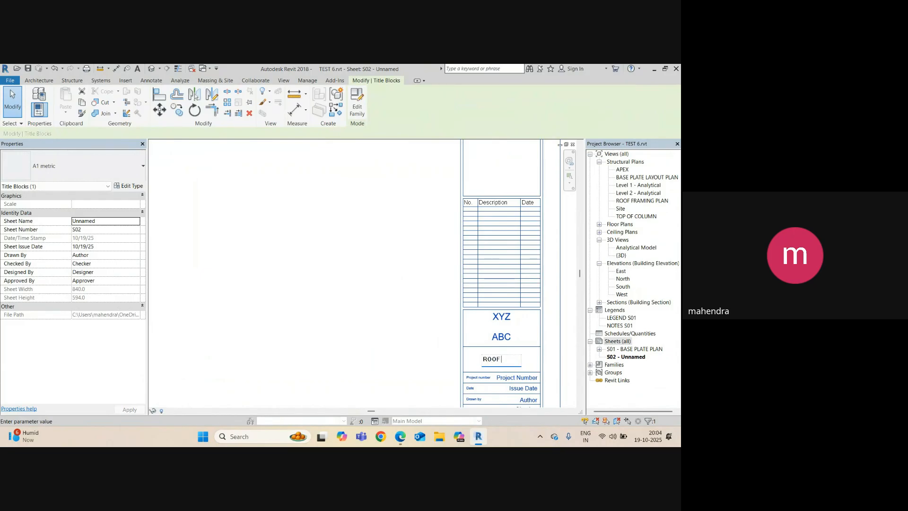
{"action": "left_click", "coordinate": [291, 328]}
{"action": "scroll", "coordinate": [307, 325], "scroll_direction": "down", "scroll_amount": 2}
{"action": "middle_click", "coordinate": [305, 318]}
{"action": "middle_click", "coordinate": [304, 318]}
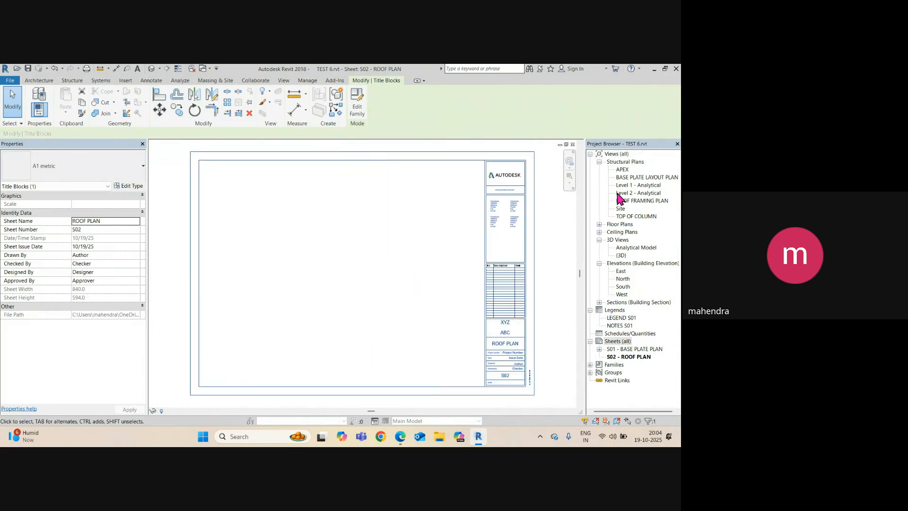
Place the ROOF FRAMING PLAN view in the left part of sheet S02's drawing area
{"action": "left_click", "coordinate": [641, 202]}
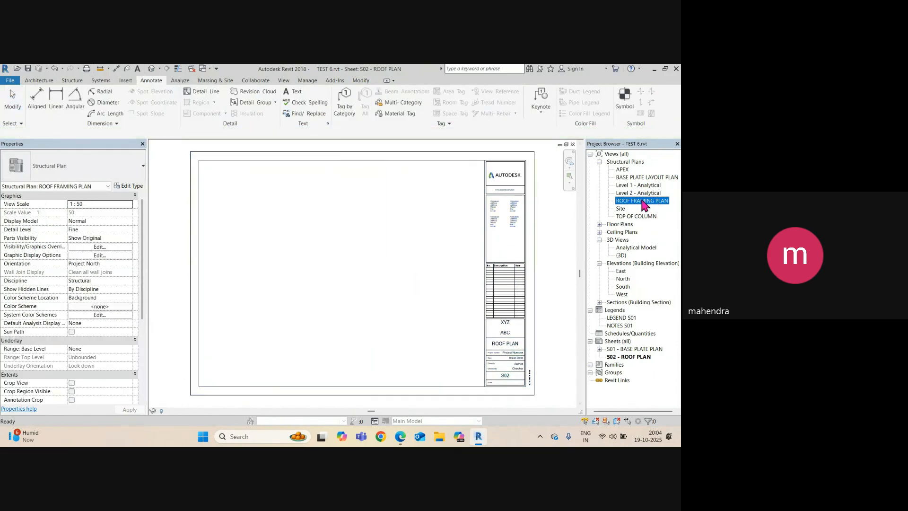
{"action": "left_click_drag", "start_coordinate": [301, 273], "coordinate": [302, 273]}
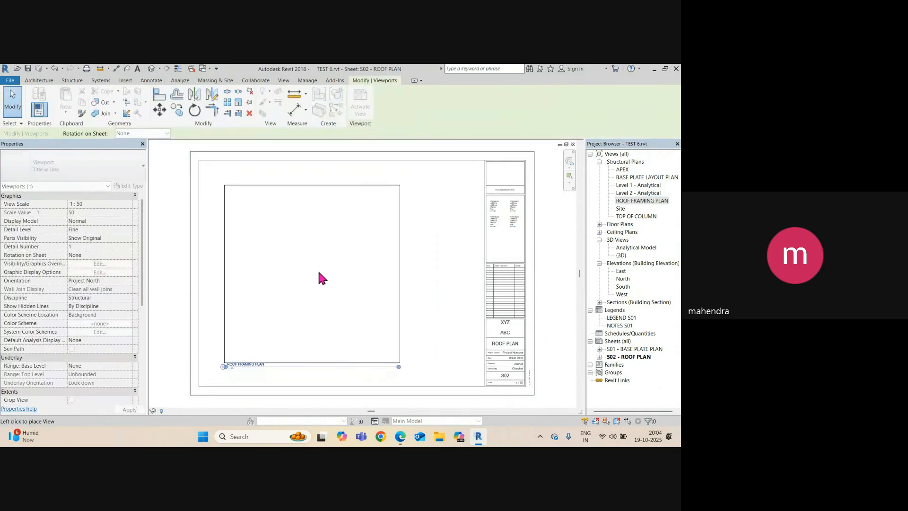
{"action": "left_click", "coordinate": [316, 273]}
Shorten the viewport's title line to the length of its text and move the title beneath the middle of the plan
{"action": "scroll", "coordinate": [405, 359], "scroll_direction": "up", "scroll_amount": 3}
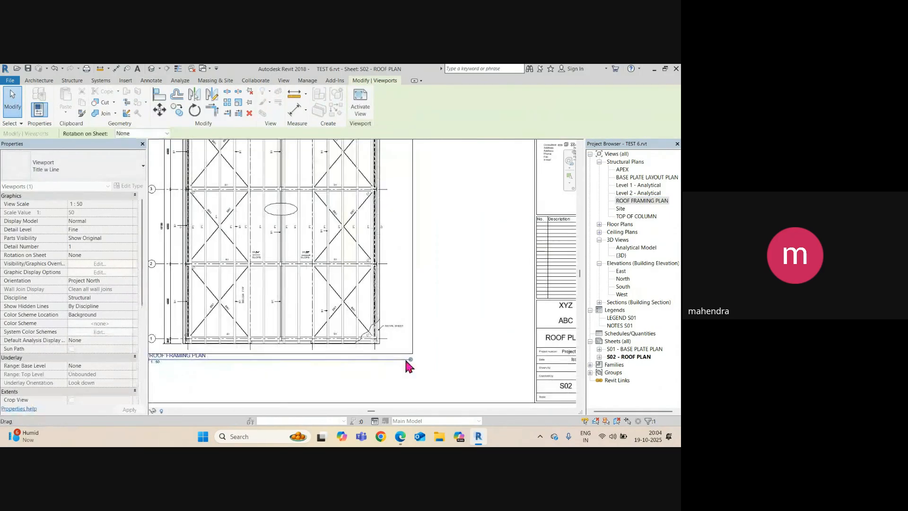
{"action": "left_click", "coordinate": [228, 367]}
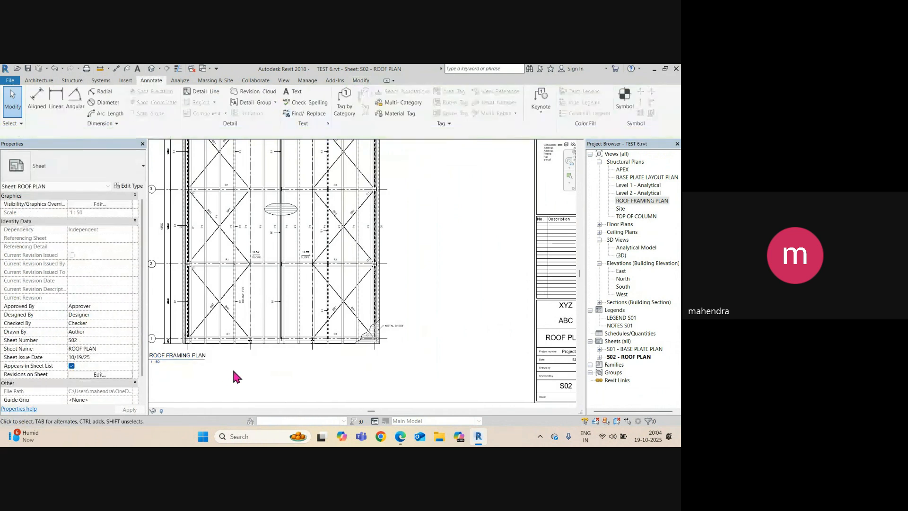
{"action": "middle_click_drag", "start_coordinate": [232, 366], "coordinate": [288, 301]}
{"action": "left_click", "coordinate": [268, 301]}
{"action": "left_click_drag", "start_coordinate": [268, 301], "coordinate": [372, 307]}
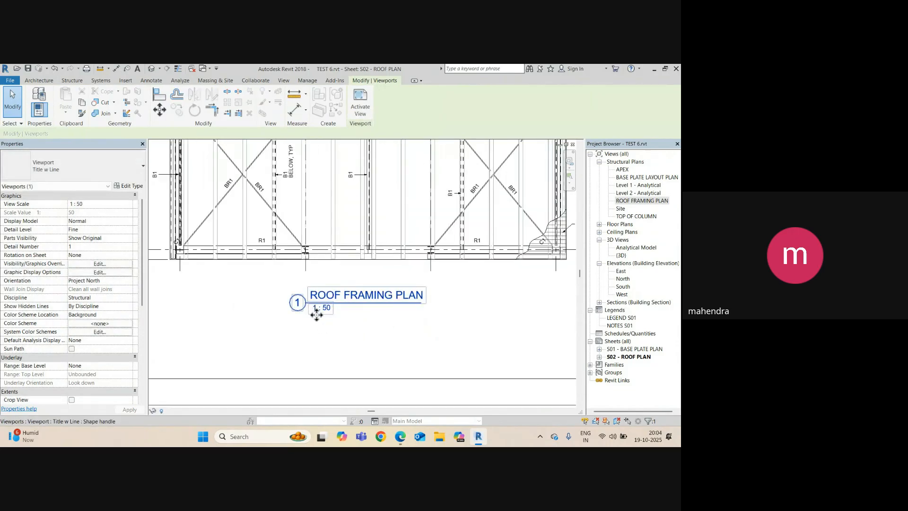
Shift the ROOF FRAMING PLAN viewport left toward the sheet border to free space beside the title block
{"action": "scroll", "coordinate": [371, 376], "scroll_direction": "down", "scroll_amount": 6}
{"action": "middle_click_drag", "start_coordinate": [405, 287], "coordinate": [403, 300]}
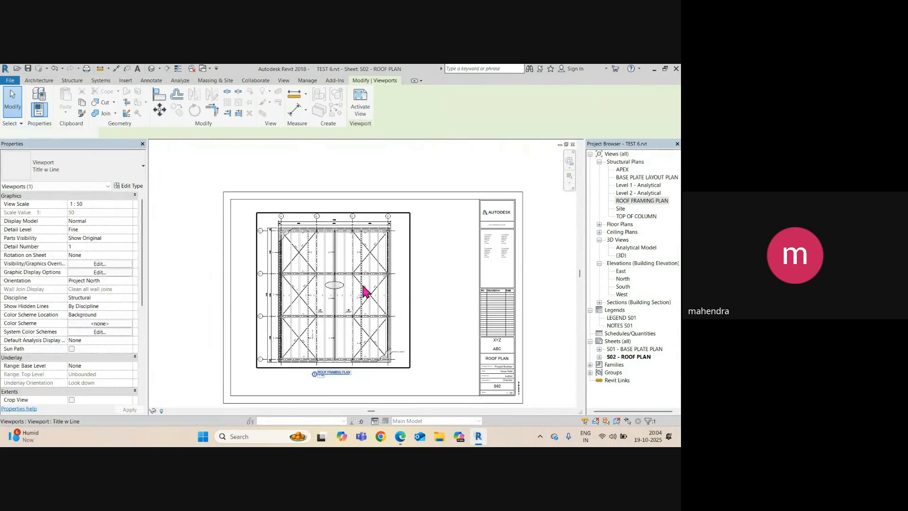
{"action": "left_click", "coordinate": [341, 284]}
{"action": "left_click_drag", "start_coordinate": [340, 283], "coordinate": [351, 290]}
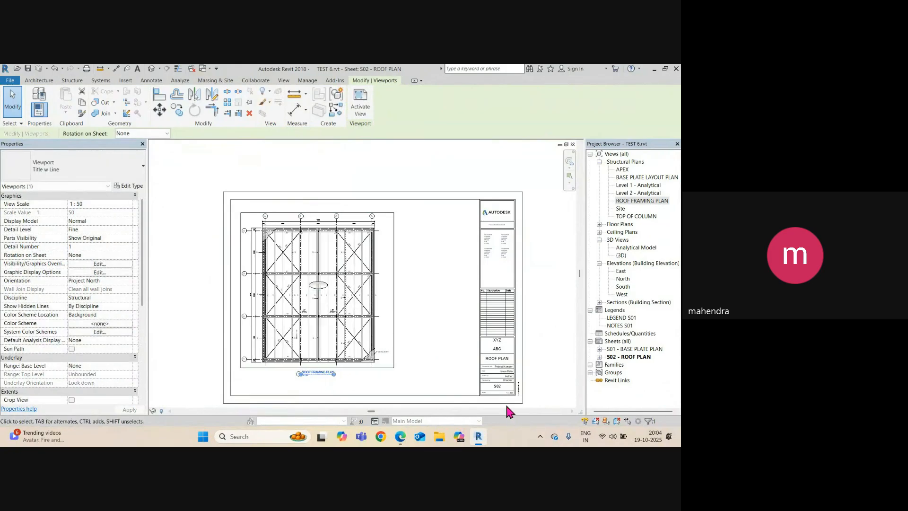
Duplicate the NOTES S01 legend together with its text and table lines
{"action": "left_click", "coordinate": [621, 326]}
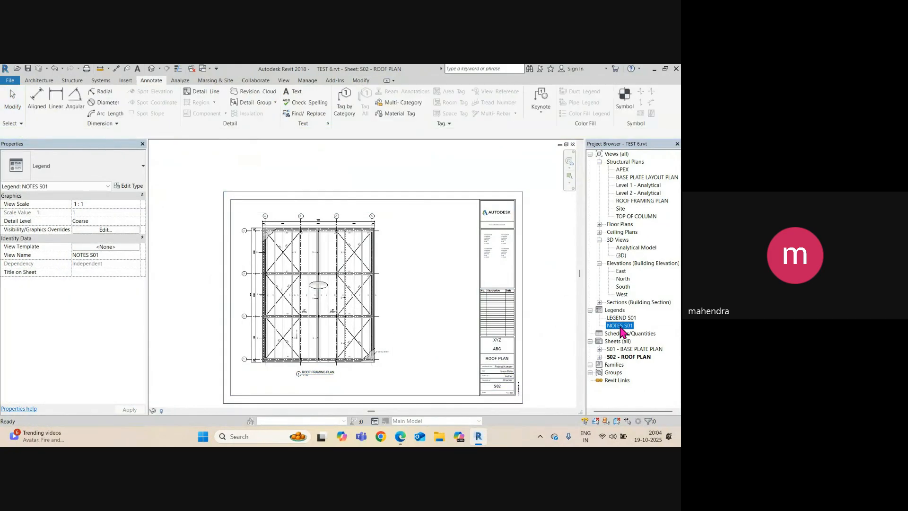
{"action": "right_click", "coordinate": [621, 331]}
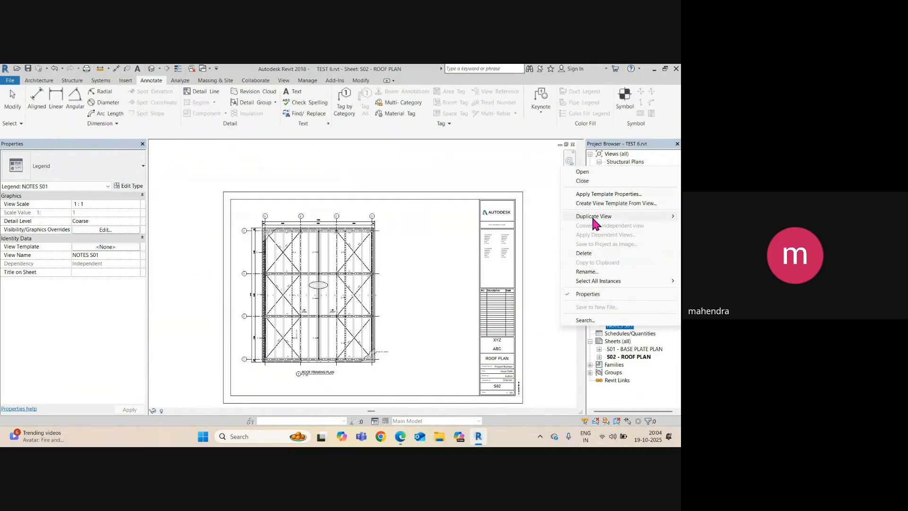
{"action": "mouse_move", "coordinate": [594, 218]}
{"action": "left_click", "coordinate": [513, 231]}
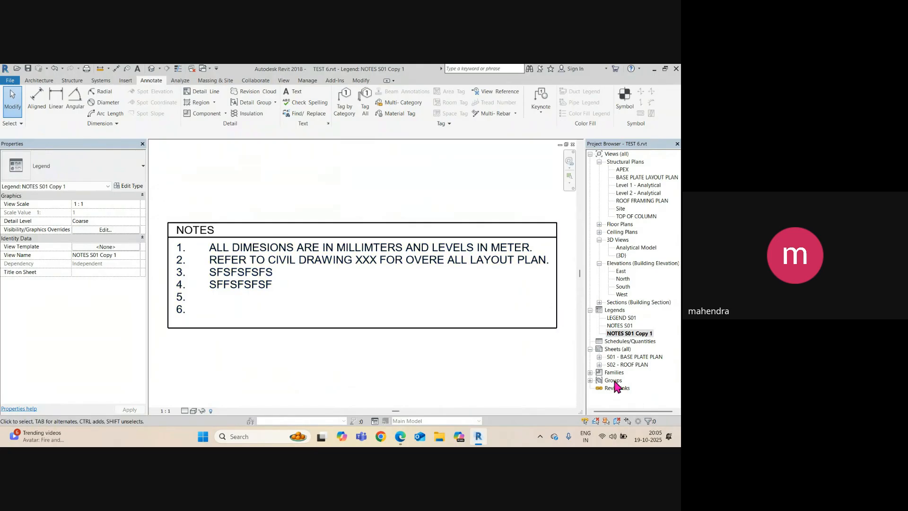
Rename the duplicated notes legend as NOTES S02
{"action": "right_click", "coordinate": [624, 334]}
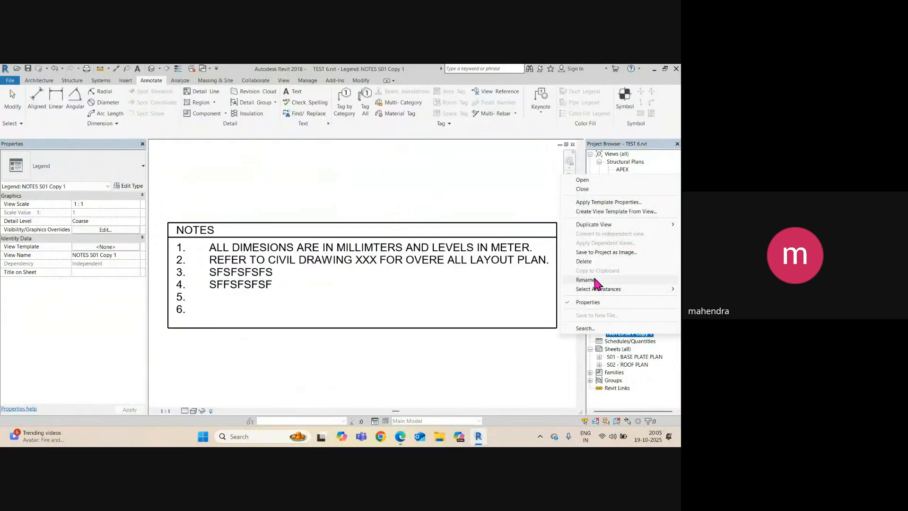
{"action": "left_click", "coordinate": [596, 280]}
{"action": "left_click", "coordinate": [211, 203]}
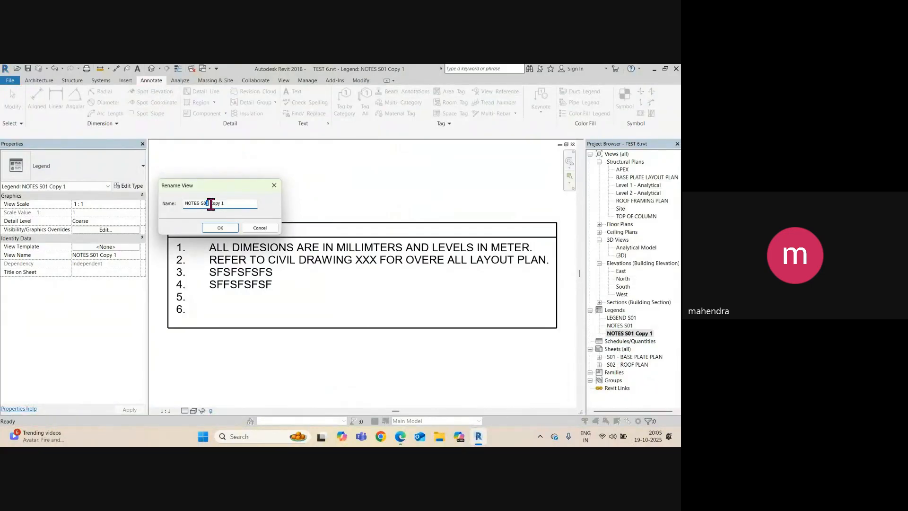
{"action": "type", "text": "2"}
{"action": "left_click", "coordinate": [221, 228]}
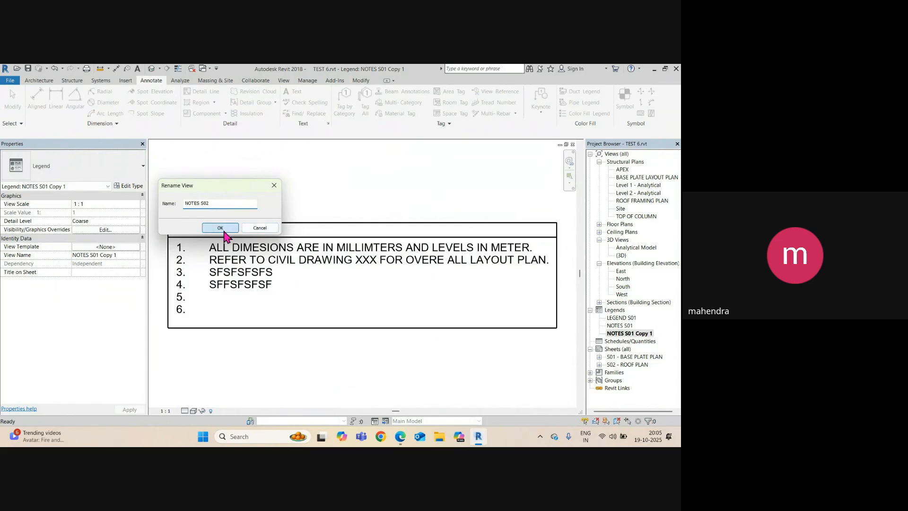
Delete all the numbered note text copied from S01 in the NOTES S02 legend
{"action": "double_click", "coordinate": [251, 285]}
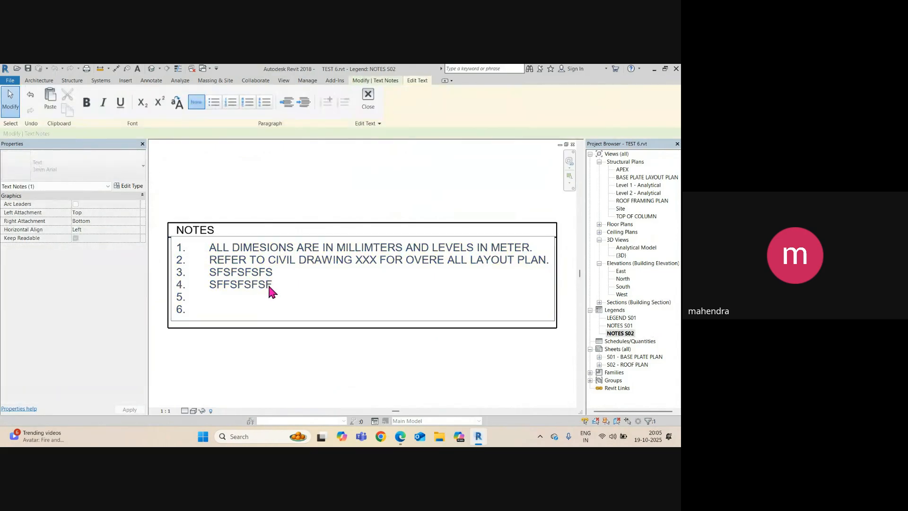
{"action": "left_click_drag", "start_coordinate": [268, 286], "coordinate": [211, 251]}
{"action": "key", "text": "BackSpace"}
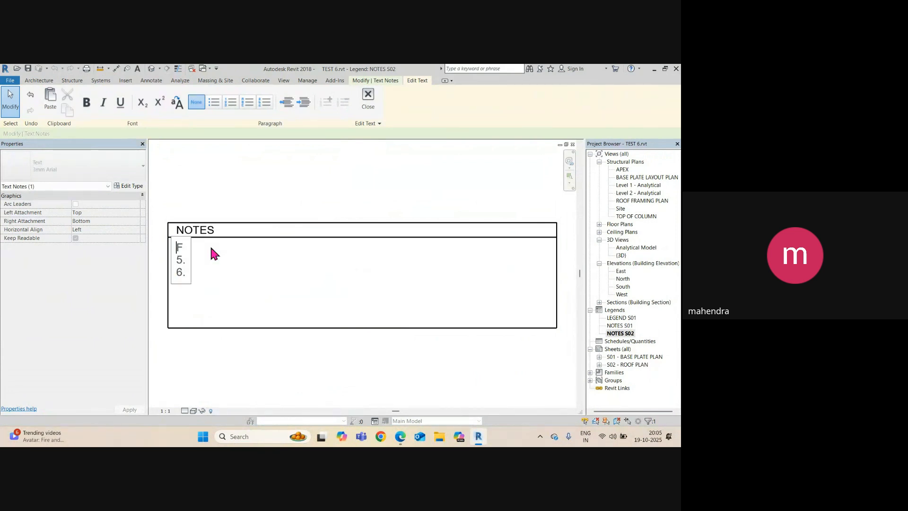
{"action": "key", "text": "ctrl+1"}
{"action": "key", "text": "ctrl+a"}
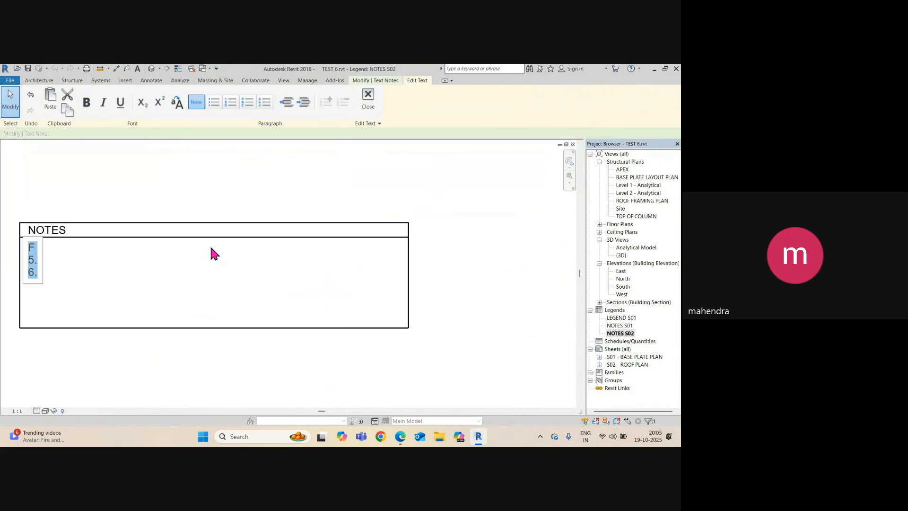
{"action": "left_click", "coordinate": [300, 185]}
{"action": "scroll", "coordinate": [300, 185], "scroll_direction": "down", "scroll_amount": 2}
{"action": "middle_click_drag", "start_coordinate": [300, 186], "coordinate": [385, 223]}
{"action": "scroll", "coordinate": [401, 181], "scroll_direction": "down", "scroll_amount": 1}
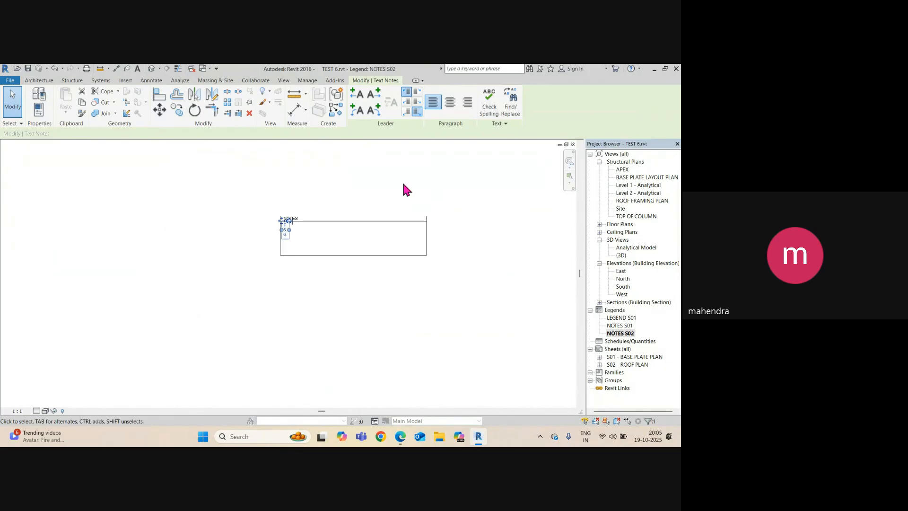
{"action": "left_click", "coordinate": [381, 194]}
{"action": "scroll", "coordinate": [292, 224], "scroll_direction": "up", "scroll_amount": 2}
{"action": "left_click", "coordinate": [272, 230]}
{"action": "left_click", "coordinate": [274, 235]}
{"action": "key", "text": "ctrl+a"}
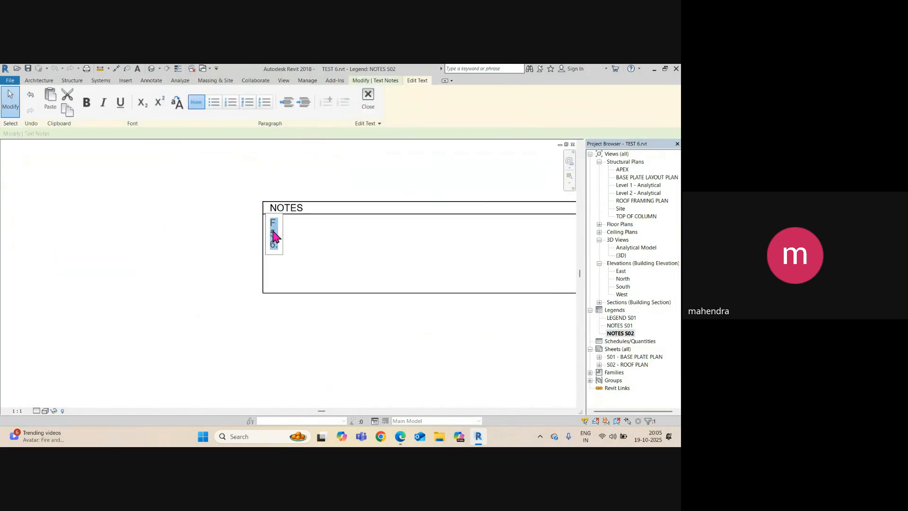
{"action": "key", "text": "Delete"}
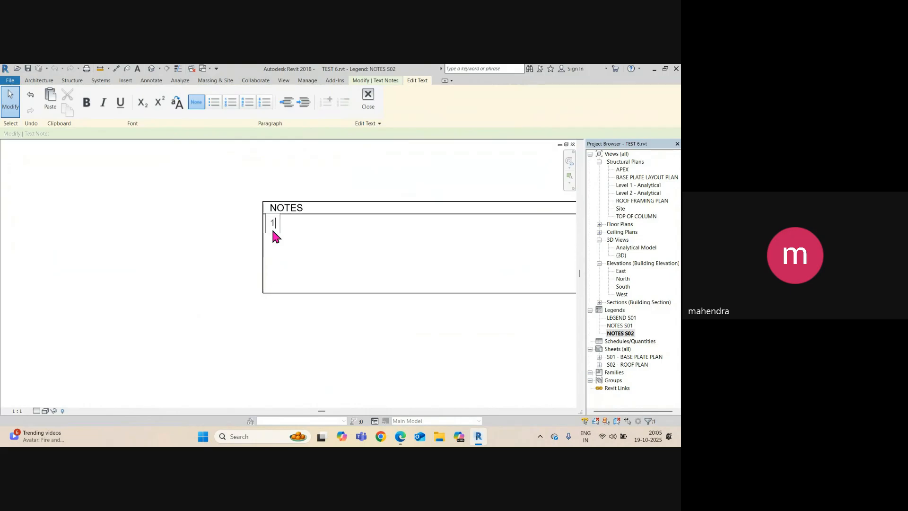
Enter note 1 in the NOTES S02 legend as "REFER TO DRAWING NO. S01 FOR NOTES AND LELED."
{"action": "type", "text": "1."}
{"action": "key", "text": "Tab"}
{"action": "type", "text": "RE"}
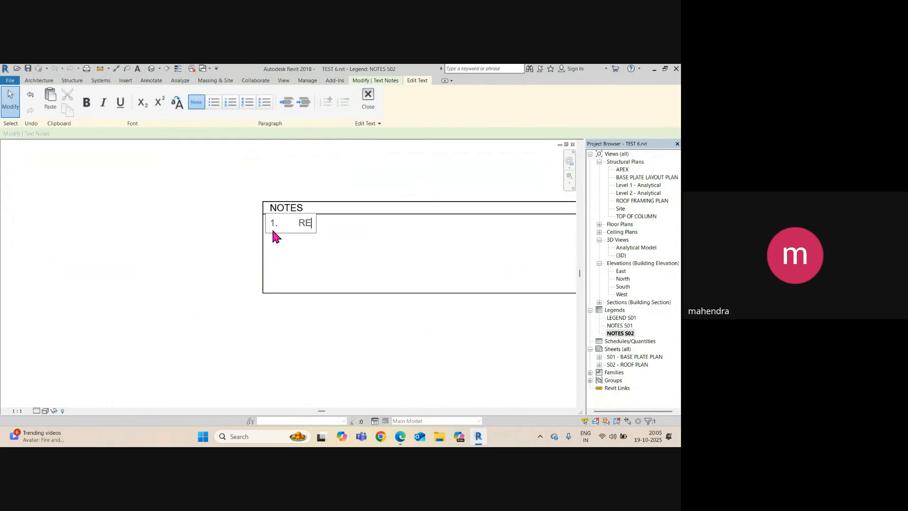
{"action": "type", "text": "FER TO DTO"}
{"action": "key", "text": "BackSpace"}
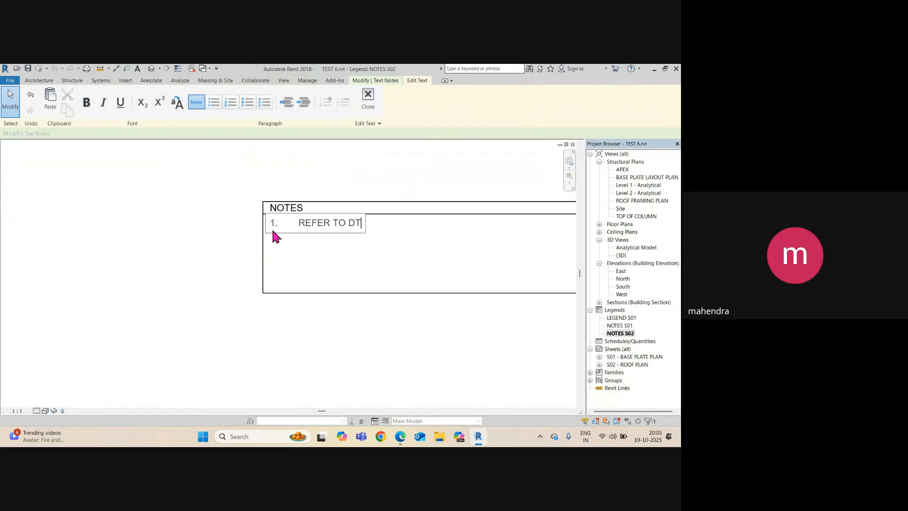
{"action": "key", "text": "BackSpace"}
{"action": "key", "text": "BackSpace"}
{"action": "type", "text": "TO D"}
{"action": "key", "text": "BackSpace"}
{"action": "key", "text": "BackSpace"}
{"action": "key", "text": "BackSpace"}
{"action": "key", "text": "BackSpace"}
{"action": "type", "text": "DRAWING NO. S01 FOR"}
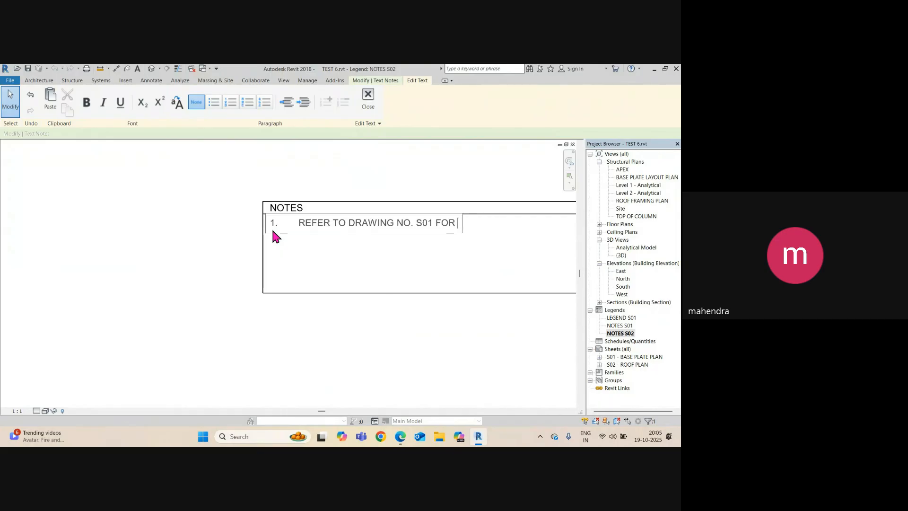
{"action": "type", "text": "NOTES AND LELED"}
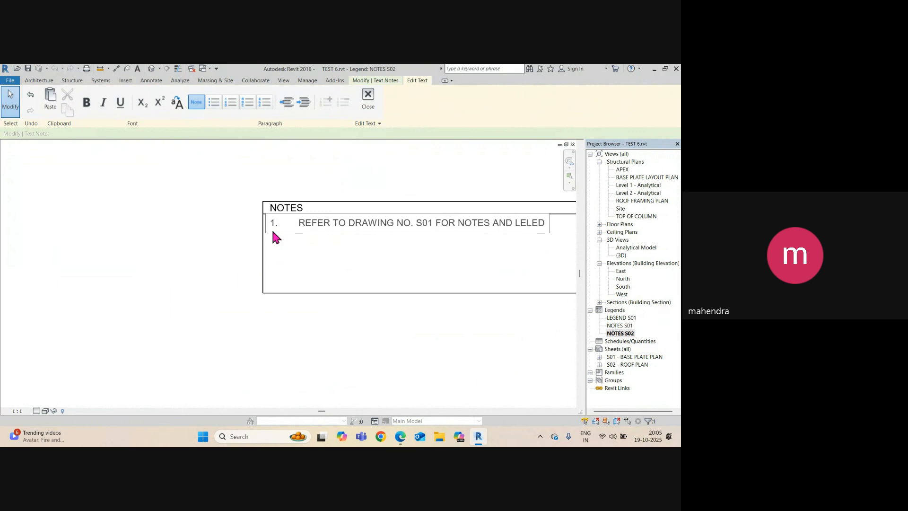
{"action": "type", "text": "."}
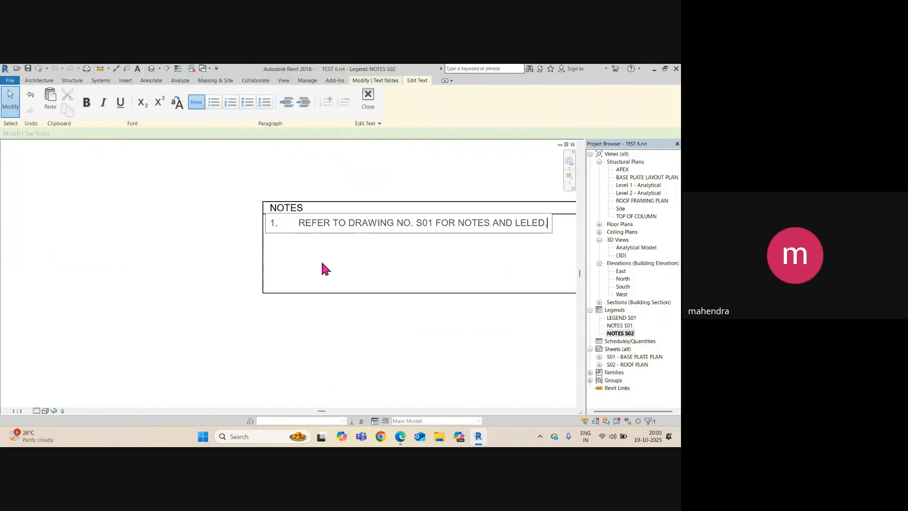
{"action": "left_click", "coordinate": [301, 349]}
{"action": "left_click", "coordinate": [319, 353]}
Shorten the notes table by raising its lower border line to just beneath the single note
{"action": "scroll", "coordinate": [320, 322], "scroll_direction": "down", "scroll_amount": 4}
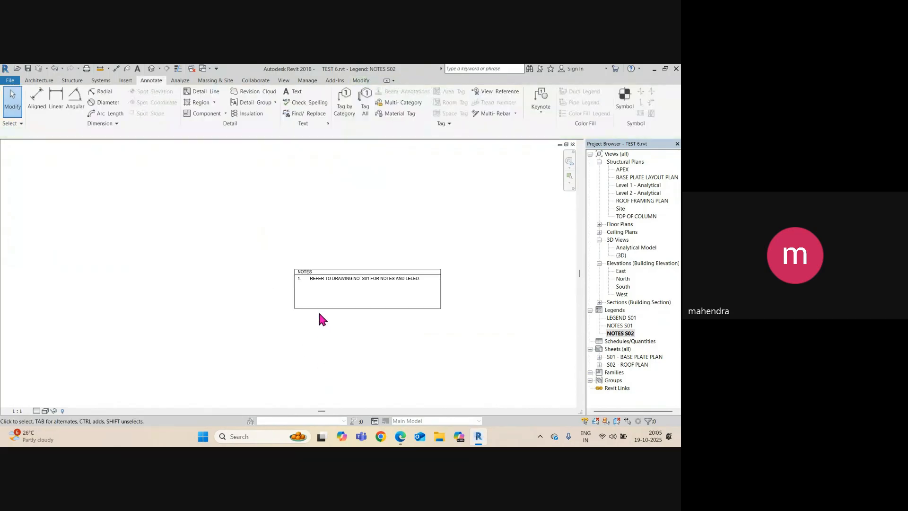
{"action": "scroll", "coordinate": [331, 312], "scroll_direction": "up", "scroll_amount": 2}
{"action": "left_click", "coordinate": [334, 308]}
{"action": "left_click_drag", "start_coordinate": [334, 309], "coordinate": [331, 278]}
{"action": "left_click", "coordinate": [337, 346]}
{"action": "scroll", "coordinate": [345, 343], "scroll_direction": "up", "scroll_amount": 3}
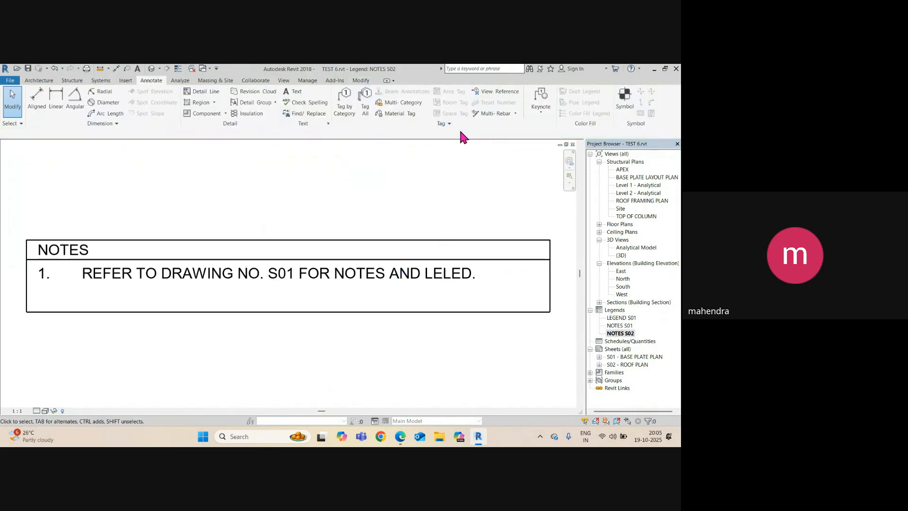
Turn the Properties palette back on and fit the whole notes legend in view
{"action": "left_click", "coordinate": [283, 81]}
{"action": "left_click", "coordinate": [668, 110]}
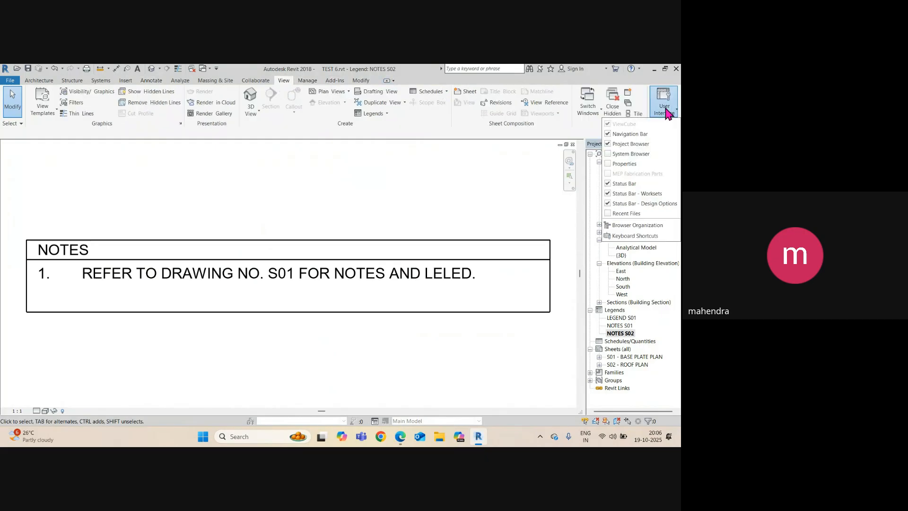
{"action": "left_click", "coordinate": [609, 164]}
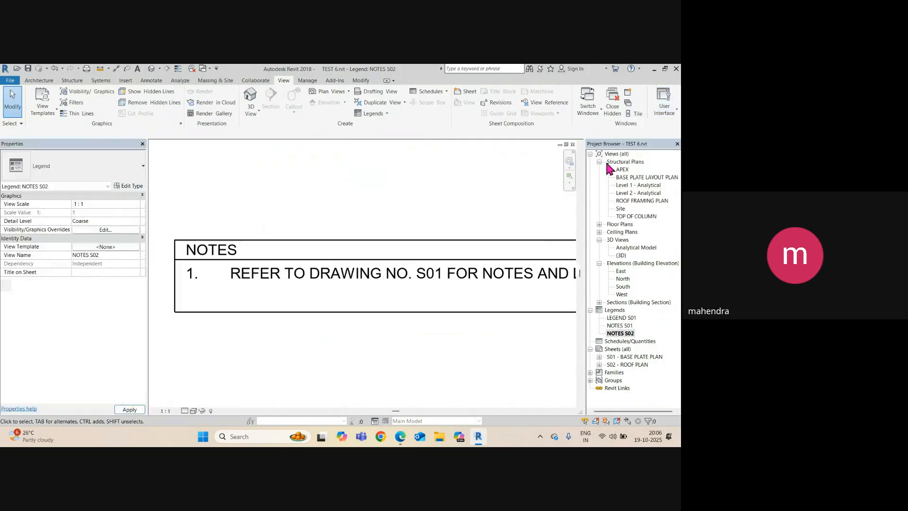
{"action": "middle_click", "coordinate": [438, 358]}
{"action": "middle_click", "coordinate": [437, 358]}
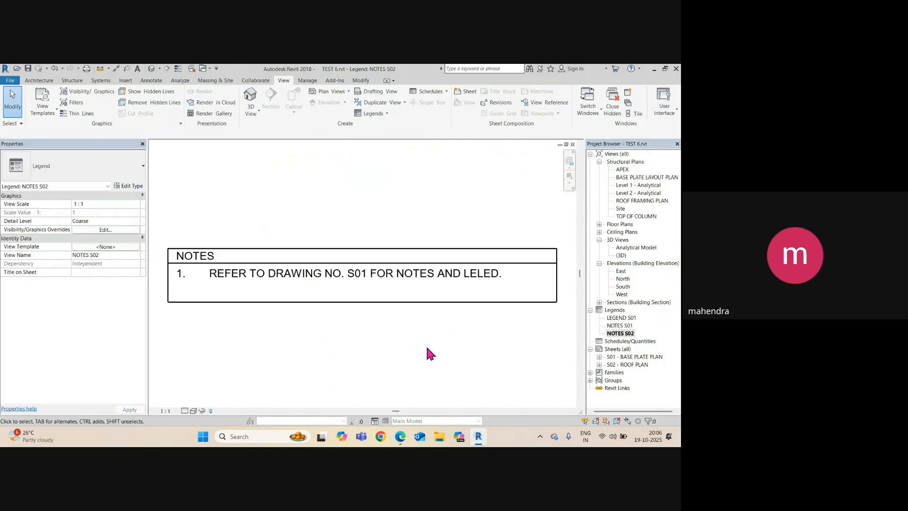
Place the NOTES S02 legend on sheet S02 - ROOF PLAN, in the upper corner beside the title block
{"action": "double_click", "coordinate": [621, 366]}
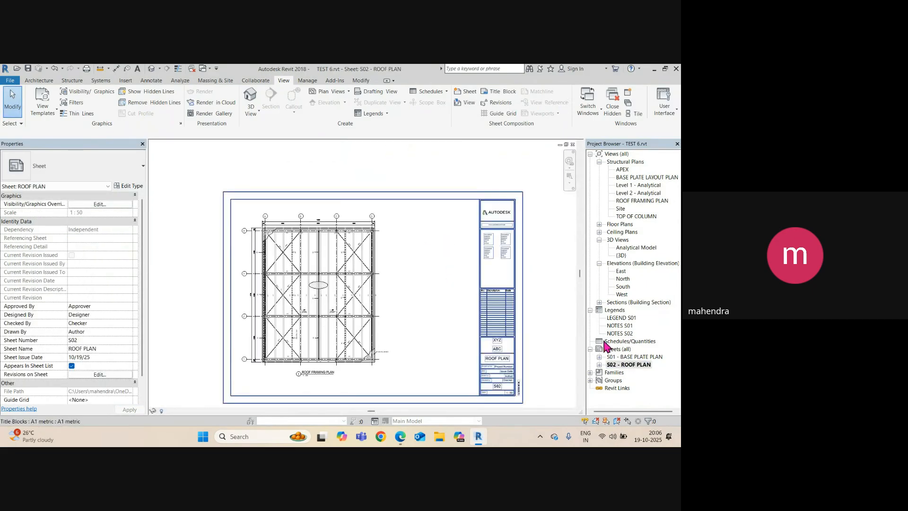
{"action": "left_click", "coordinate": [618, 334]}
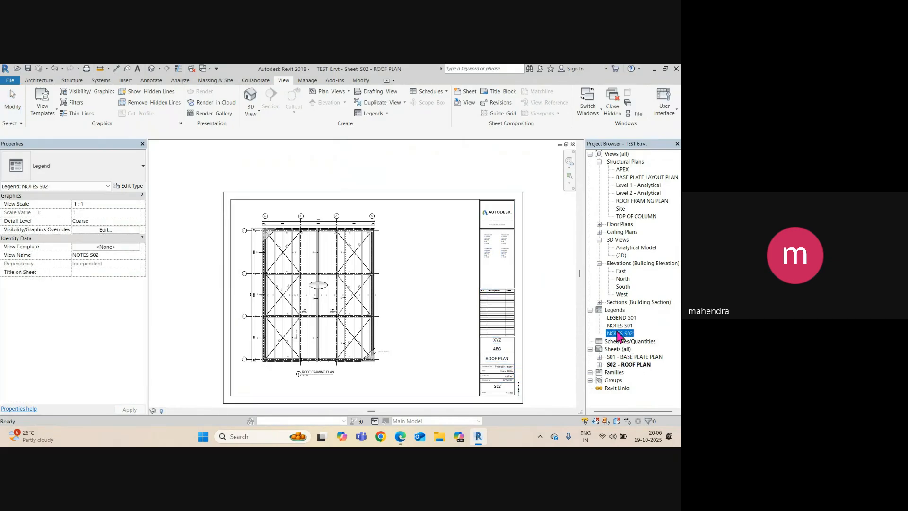
{"action": "left_click_drag", "start_coordinate": [618, 334], "coordinate": [424, 229]}
{"action": "scroll", "coordinate": [433, 220], "scroll_direction": "up", "scroll_amount": 5}
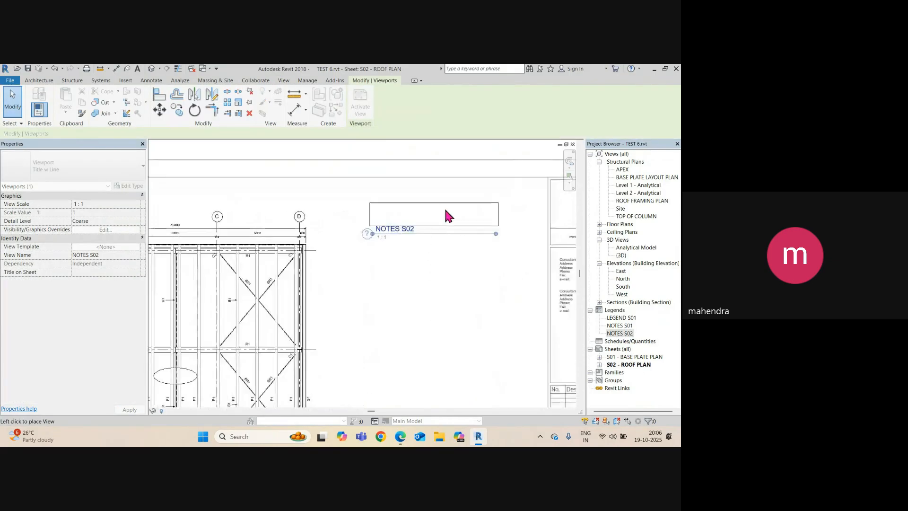
{"action": "middle_click_drag", "start_coordinate": [454, 212], "coordinate": [353, 233]}
{"action": "left_click", "coordinate": [393, 192]}
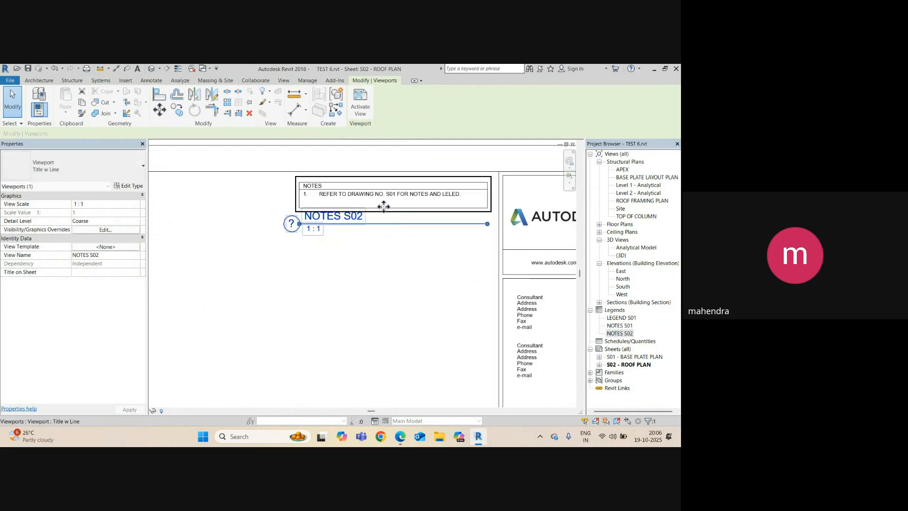
Change the NOTES S02 viewport type to No Title
{"action": "left_click", "coordinate": [369, 283]}
{"action": "left_click", "coordinate": [351, 205]}
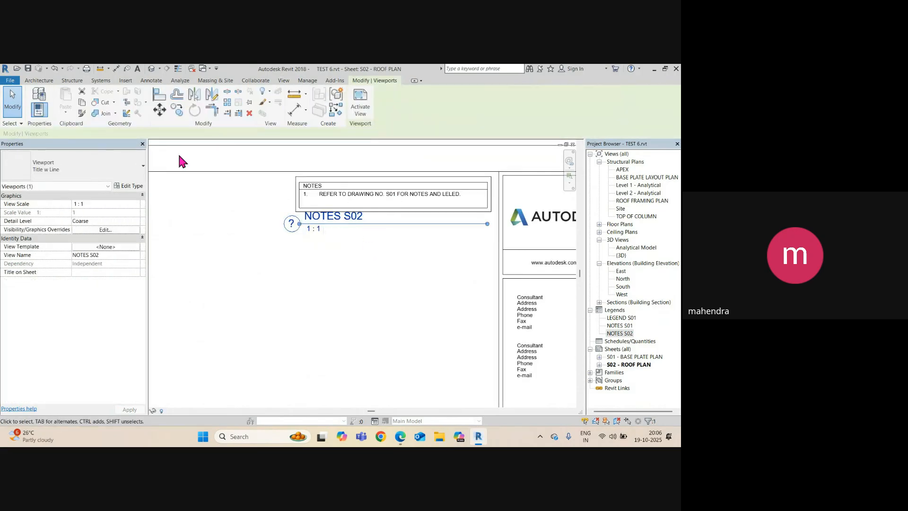
{"action": "left_click", "coordinate": [91, 178]}
{"action": "left_click", "coordinate": [41, 210]}
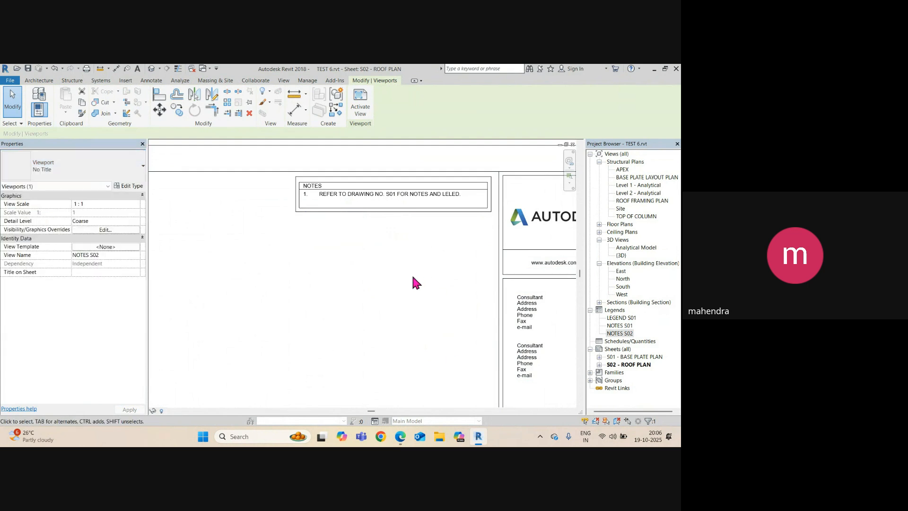
Compare the layout, notes and symbols of sheet S02 with those on sheet S01 - BASE PLATE PLAN
{"action": "scroll", "coordinate": [411, 283], "scroll_direction": "down", "scroll_amount": 5}
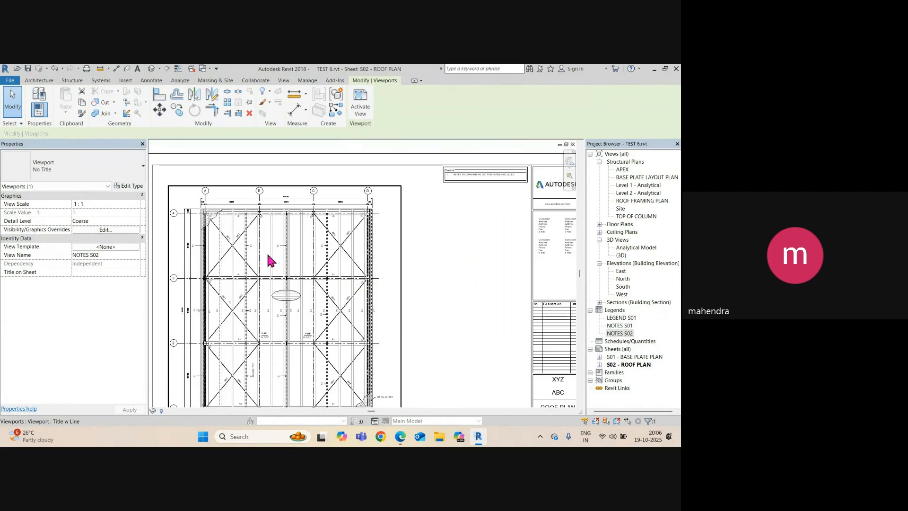
{"action": "scroll", "coordinate": [463, 171], "scroll_direction": "up", "scroll_amount": 3}
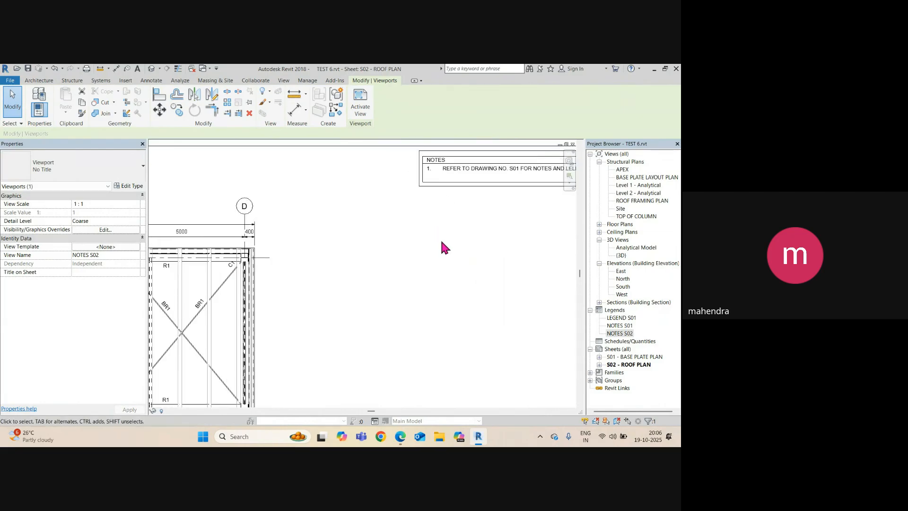
{"action": "scroll", "coordinate": [425, 256], "scroll_direction": "down", "scroll_amount": 5}
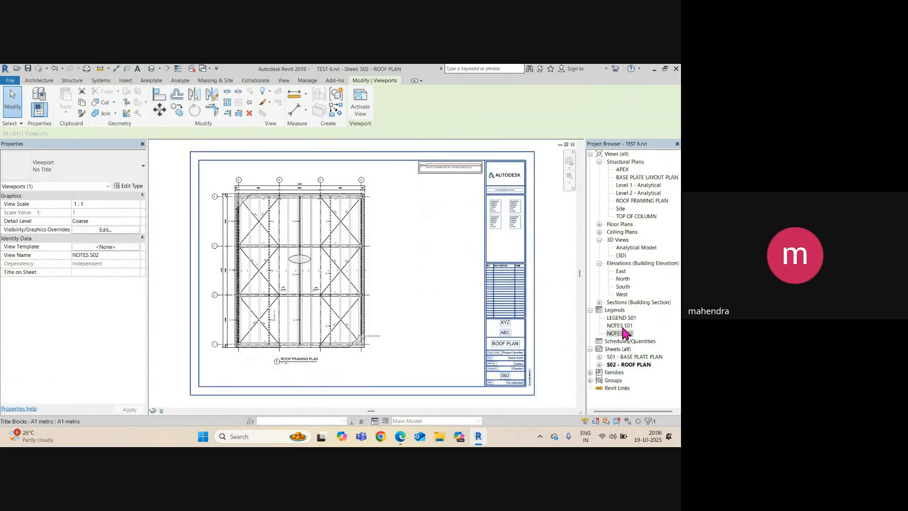
{"action": "double_click", "coordinate": [634, 357]}
{"action": "scroll", "coordinate": [458, 199], "scroll_direction": "up", "scroll_amount": 3}
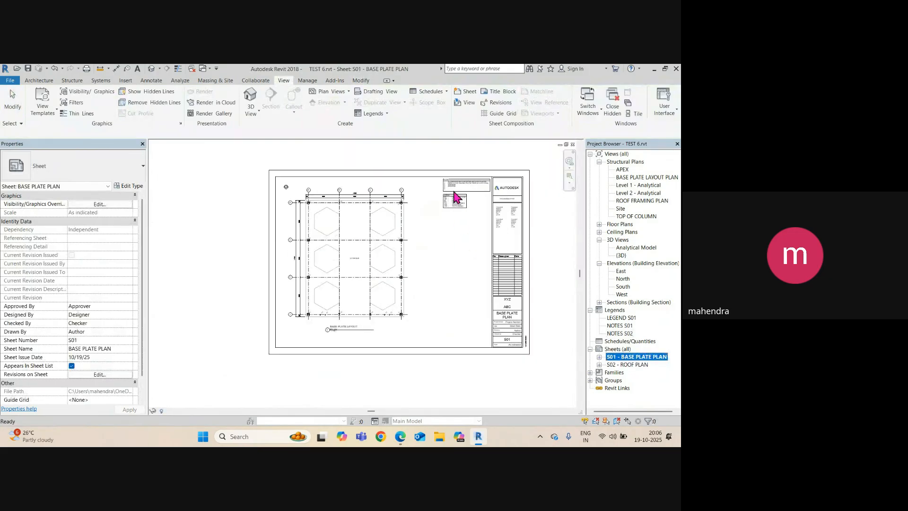
{"action": "scroll", "coordinate": [456, 186], "scroll_direction": "up", "scroll_amount": 2}
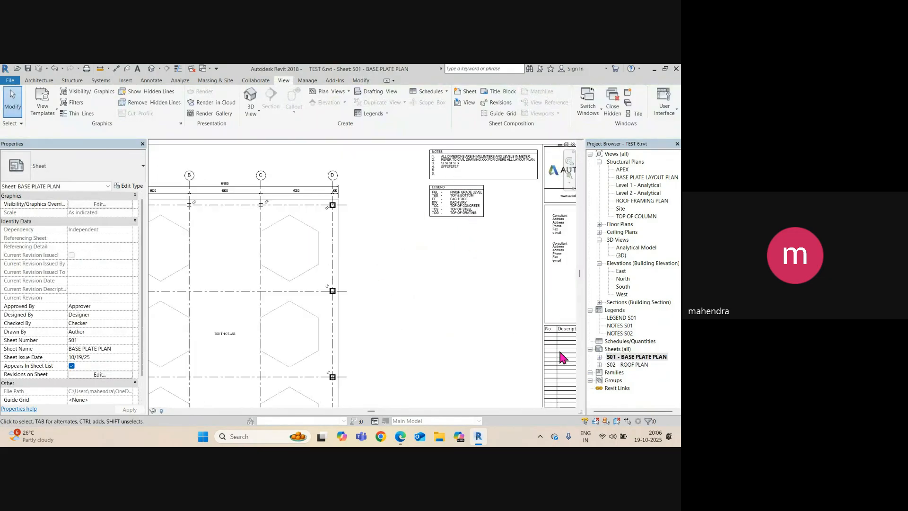
{"action": "double_click", "coordinate": [629, 364]}
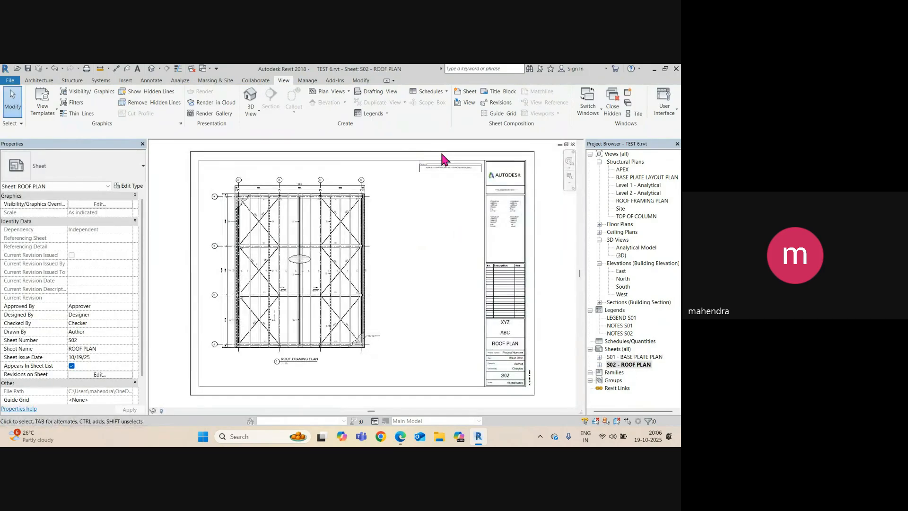
{"action": "scroll", "coordinate": [441, 196], "scroll_direction": "up", "scroll_amount": 3}
{"action": "scroll", "coordinate": [361, 229], "scroll_direction": "down", "scroll_amount": 5}
{"action": "middle_click_drag", "start_coordinate": [379, 269], "coordinate": [399, 255]}
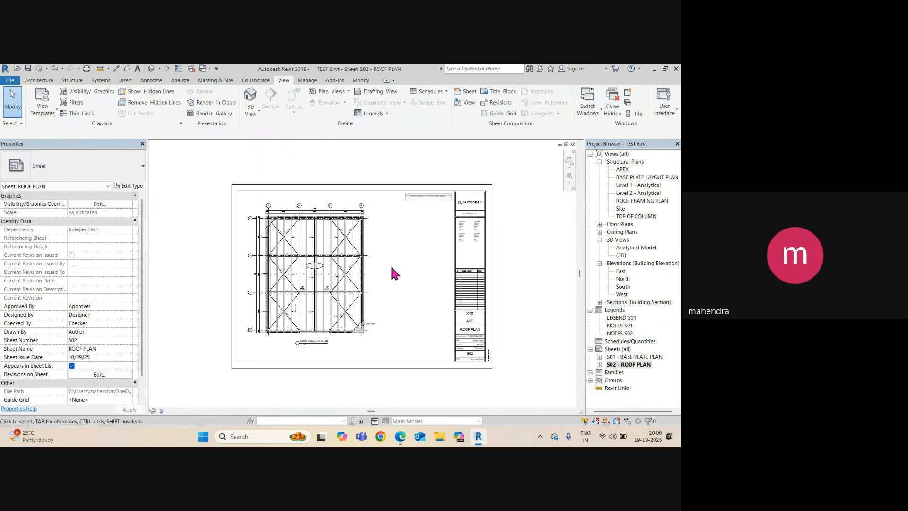
Place an M_North Arrow-1 symbol in the upper corner of sheet S02, outside the plan near grid A
{"action": "left_click", "coordinate": [151, 81]}
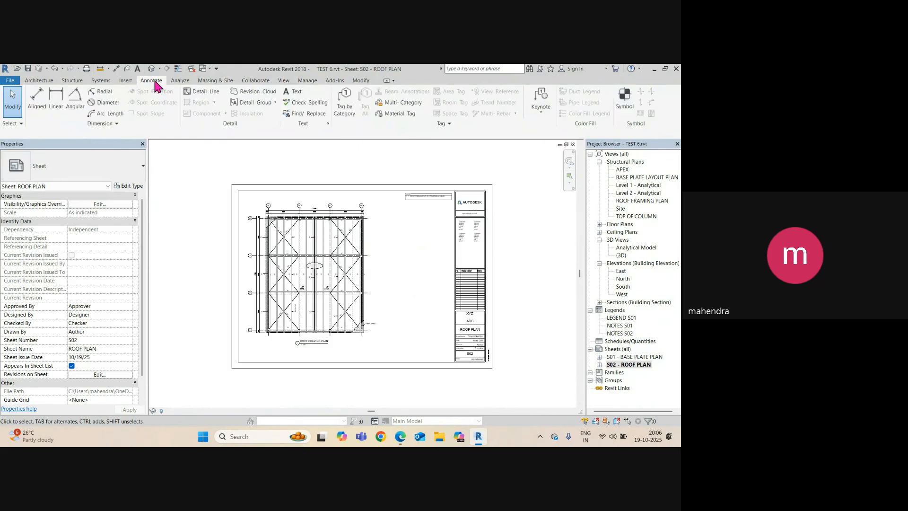
{"action": "left_click", "coordinate": [624, 99]}
{"action": "scroll", "coordinate": [238, 202], "scroll_direction": "up", "scroll_amount": 4}
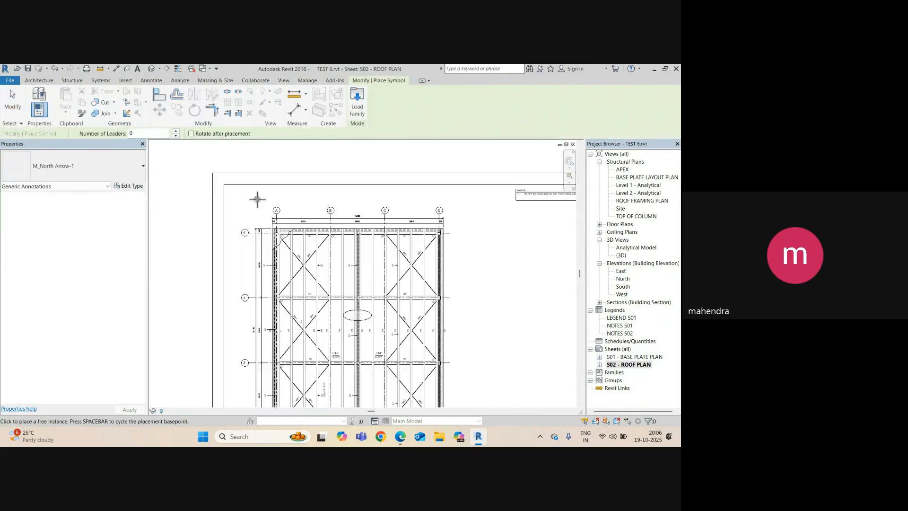
{"action": "left_click", "coordinate": [238, 202]}
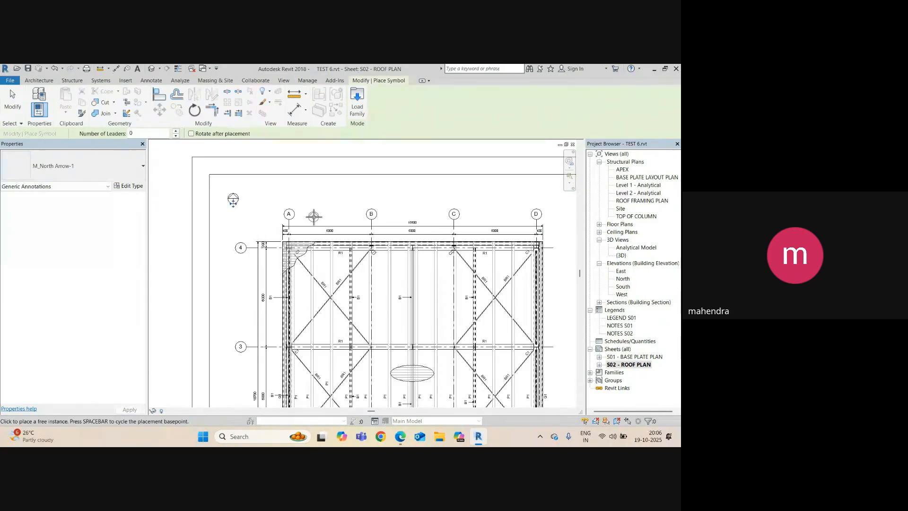
{"action": "scroll", "coordinate": [312, 217], "scroll_direction": "down", "scroll_amount": 3}
{"action": "key", "text": "Escape"}
{"action": "key", "text": "Escape"}
{"action": "scroll", "coordinate": [355, 279], "scroll_direction": "down", "scroll_amount": 1}
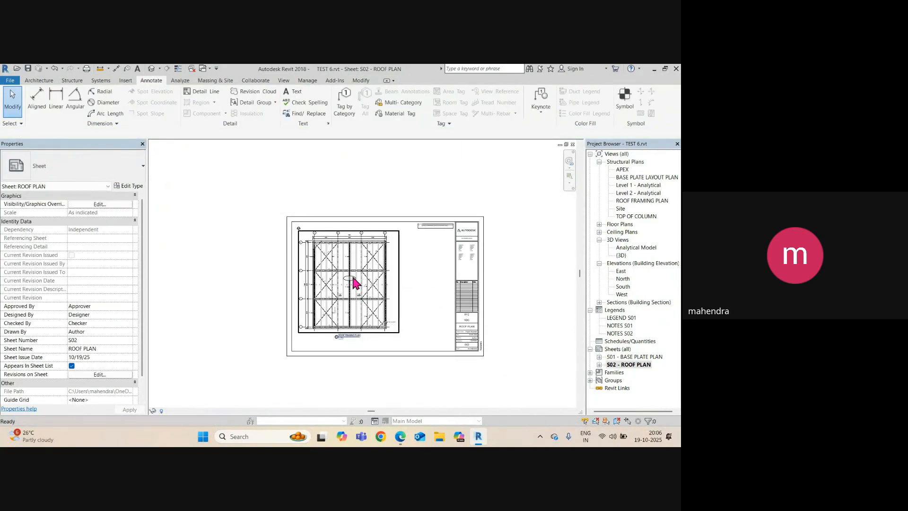
Shift the ROOF FRAMING PLAN viewport slightly right, clear of the north arrow and sheet border
{"action": "scroll", "coordinate": [401, 287], "scroll_direction": "up", "scroll_amount": 3}
{"action": "left_click", "coordinate": [284, 256]}
{"action": "left_click_drag", "start_coordinate": [282, 255], "coordinate": [299, 255]}
{"action": "scroll", "coordinate": [401, 300], "scroll_direction": "down", "scroll_amount": 3}
{"action": "scroll", "coordinate": [401, 300], "scroll_direction": "up", "scroll_amount": 2}
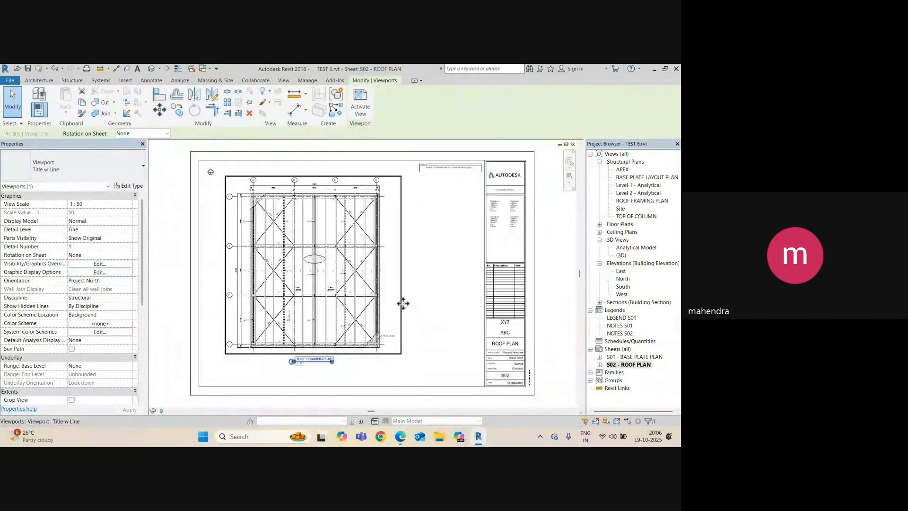
{"action": "key", "text": "Escape"}
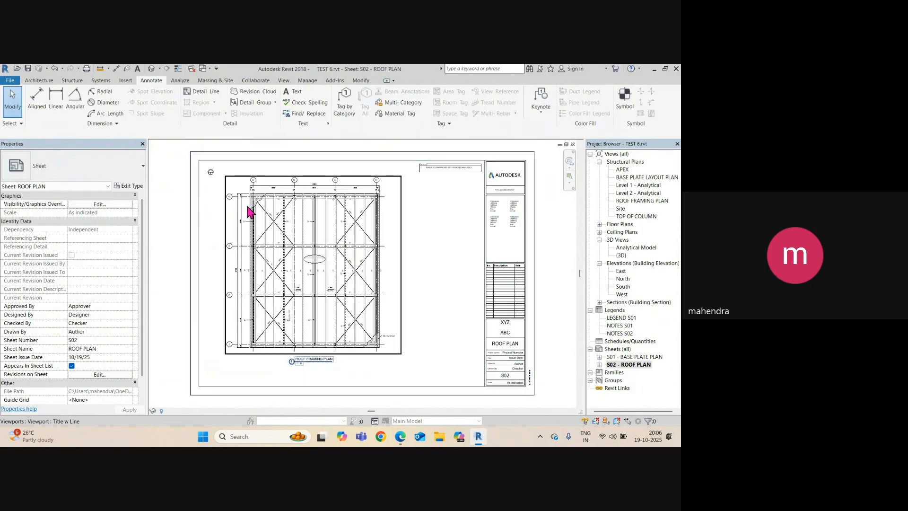
Examine the roof framing plan on sheet S02, checking its grids, dimensions, member tags and placement within the border
{"action": "scroll", "coordinate": [235, 258], "scroll_direction": "up", "scroll_amount": 5}
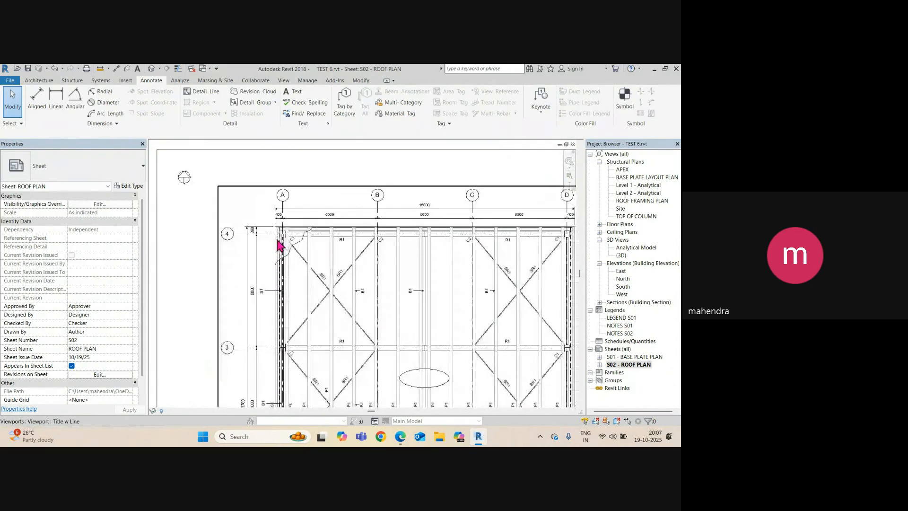
{"action": "scroll", "coordinate": [270, 199], "scroll_direction": "down", "scroll_amount": 5}
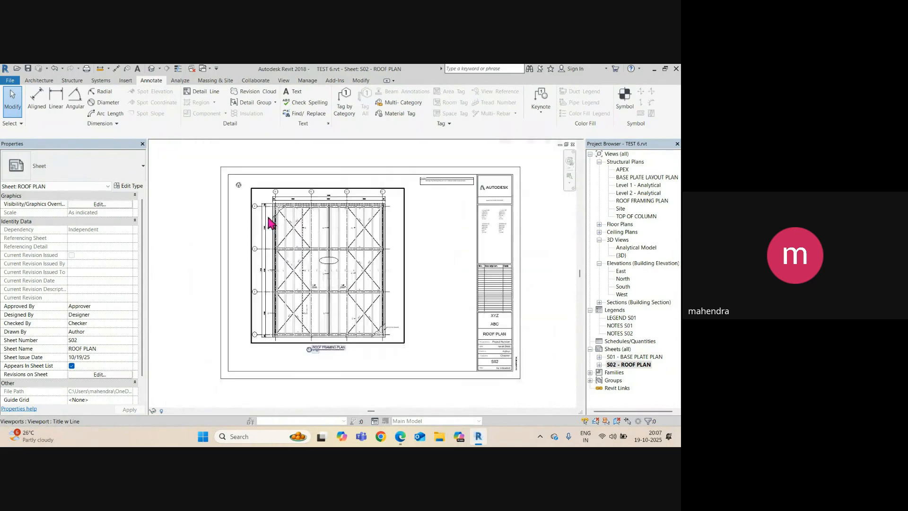
{"action": "scroll", "coordinate": [372, 218], "scroll_direction": "up", "scroll_amount": 4}
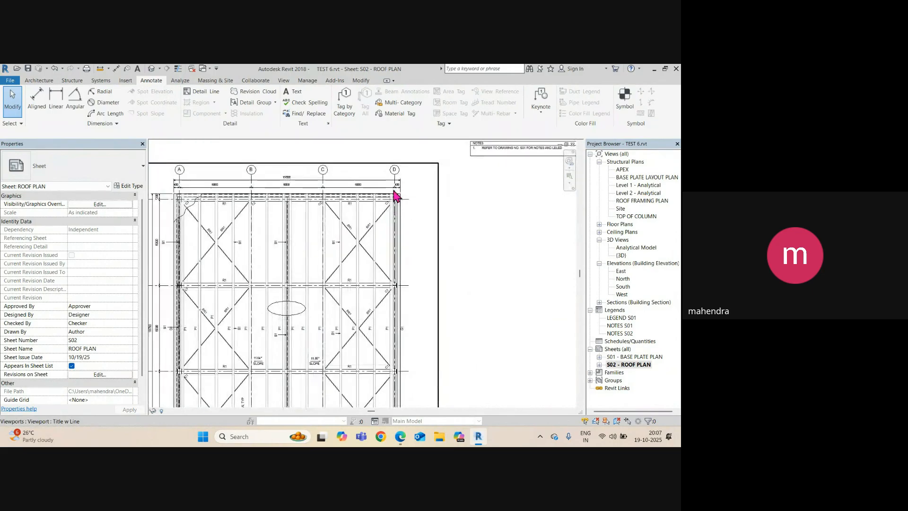
{"action": "scroll", "coordinate": [353, 207], "scroll_direction": "down", "scroll_amount": 1}
{"action": "middle_click_drag", "start_coordinate": [252, 214], "coordinate": [364, 196]}
{"action": "scroll", "coordinate": [363, 195], "scroll_direction": "up", "scroll_amount": 2}
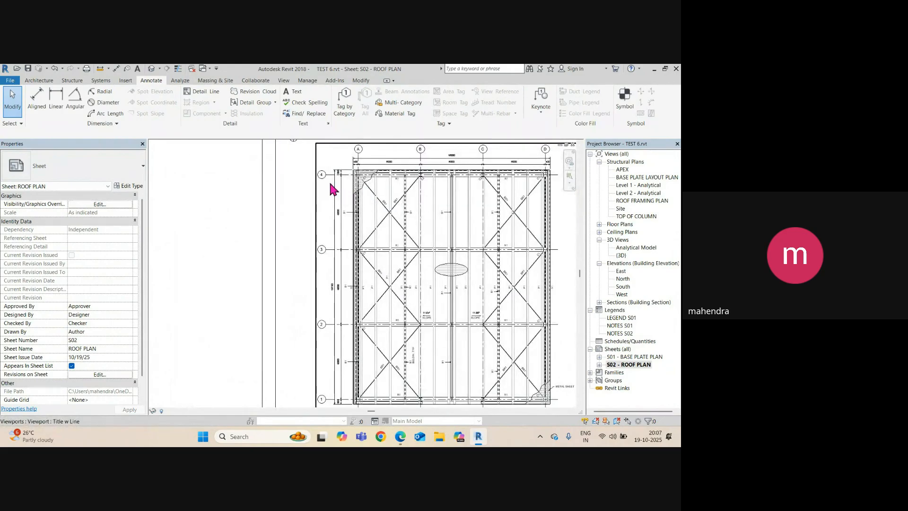
{"action": "scroll", "coordinate": [326, 178], "scroll_direction": "down", "scroll_amount": 2}
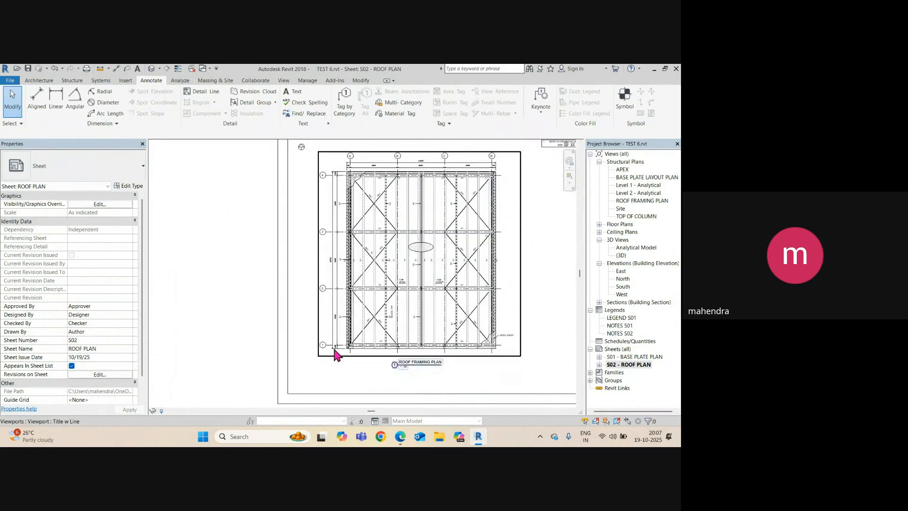
{"action": "scroll", "coordinate": [334, 347], "scroll_direction": "up", "scroll_amount": 3}
{"action": "scroll", "coordinate": [383, 350], "scroll_direction": "down", "scroll_amount": 3}
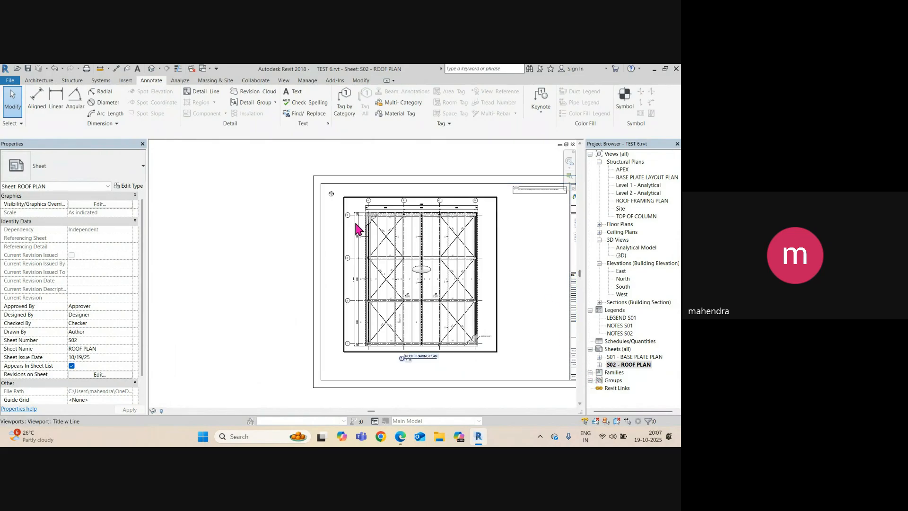
{"action": "middle_click", "coordinate": [339, 217]}
{"action": "middle_click", "coordinate": [339, 217]}
Open sheet S01 - BASE PLATE PLAN, activate its plan viewport and reveal the hidden elements around grids A and 4
{"action": "double_click", "coordinate": [615, 358]}
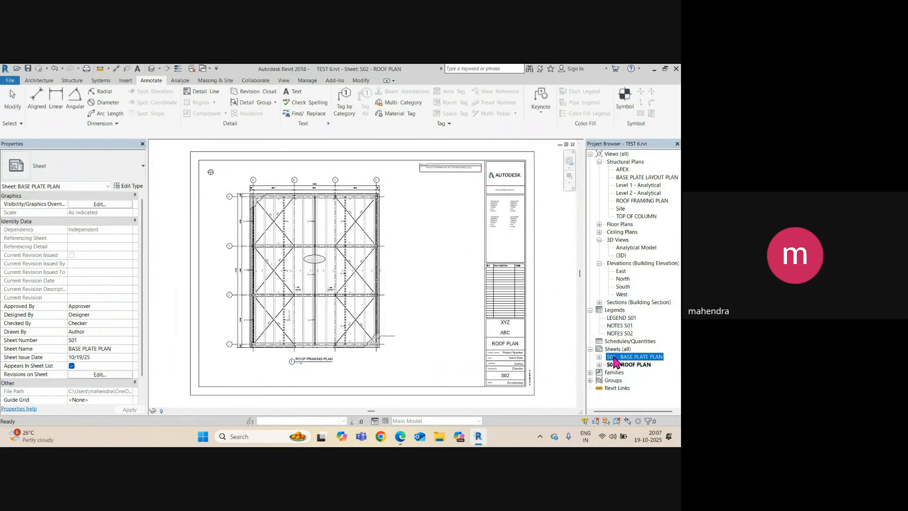
{"action": "scroll", "coordinate": [384, 273], "scroll_direction": "up", "scroll_amount": 5}
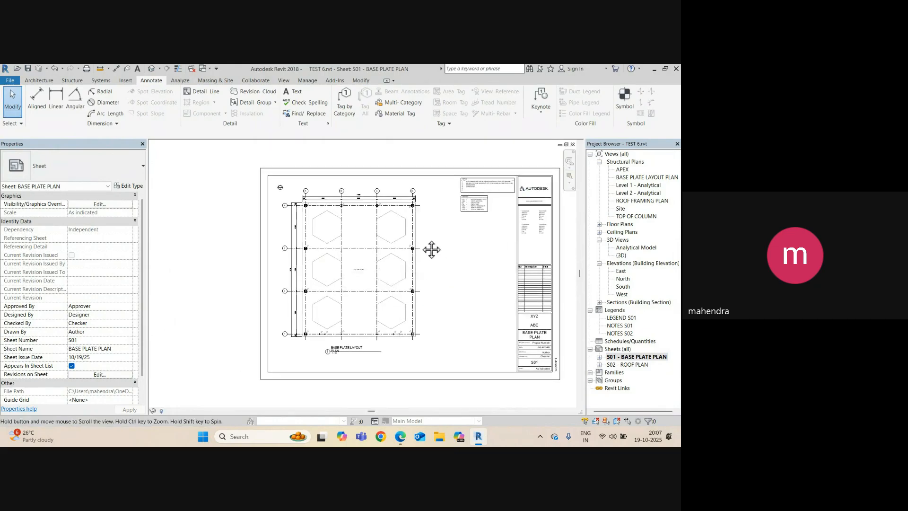
{"action": "double_click", "coordinate": [310, 162]}
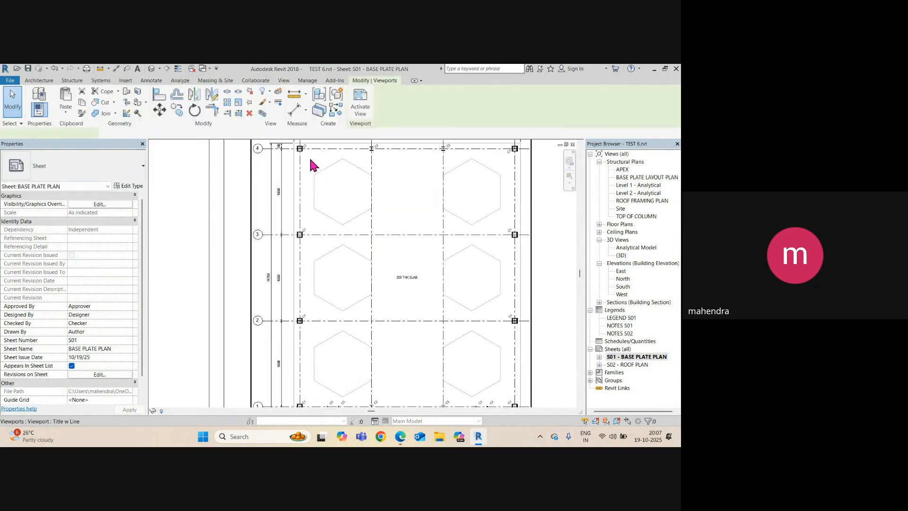
{"action": "scroll", "coordinate": [303, 275], "scroll_direction": "down", "scroll_amount": 2}
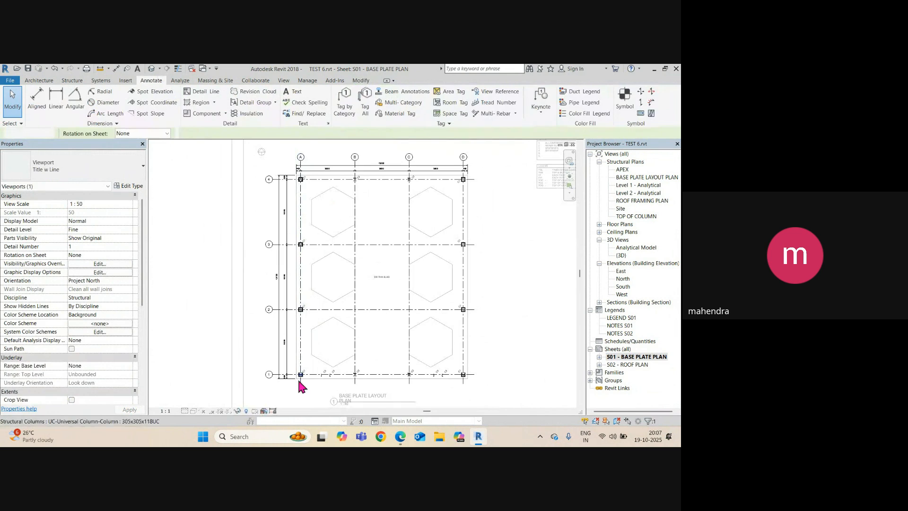
{"action": "left_click", "coordinate": [245, 411]}
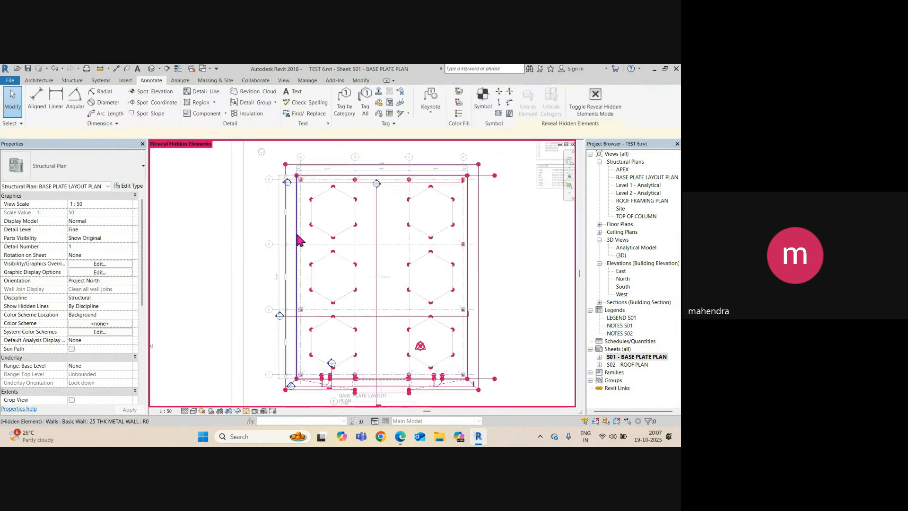
{"action": "scroll", "coordinate": [303, 284], "scroll_direction": "up", "scroll_amount": 3}
{"action": "scroll", "coordinate": [298, 284], "scroll_direction": "down", "scroll_amount": 1}
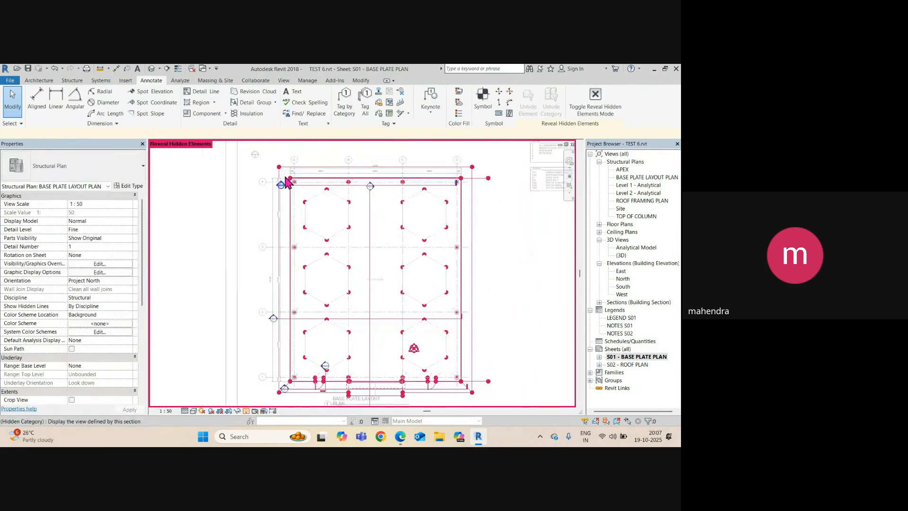
{"action": "scroll", "coordinate": [285, 178], "scroll_direction": "up", "scroll_amount": 2}
{"action": "middle_click_drag", "start_coordinate": [295, 188], "coordinate": [300, 209]}
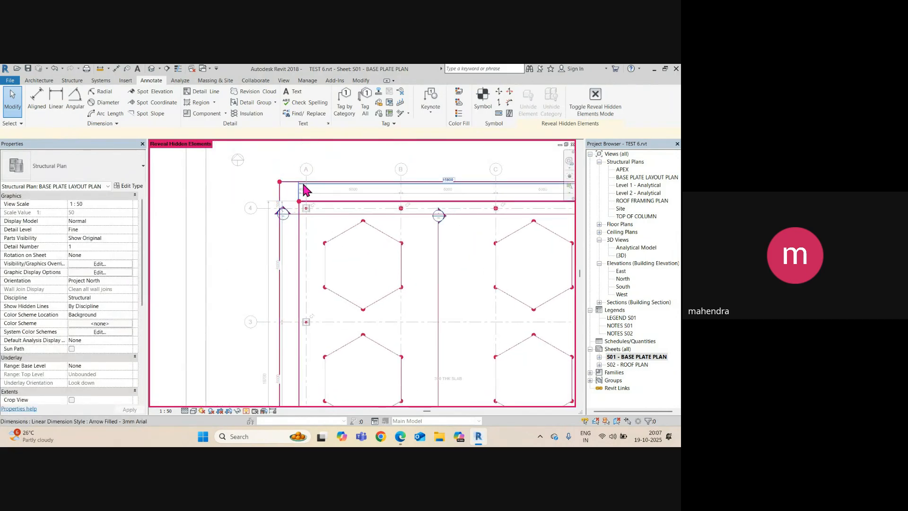
{"action": "left_click", "coordinate": [167, 69]}
{"action": "scroll", "coordinate": [296, 193], "scroll_direction": "up", "scroll_amount": 2}
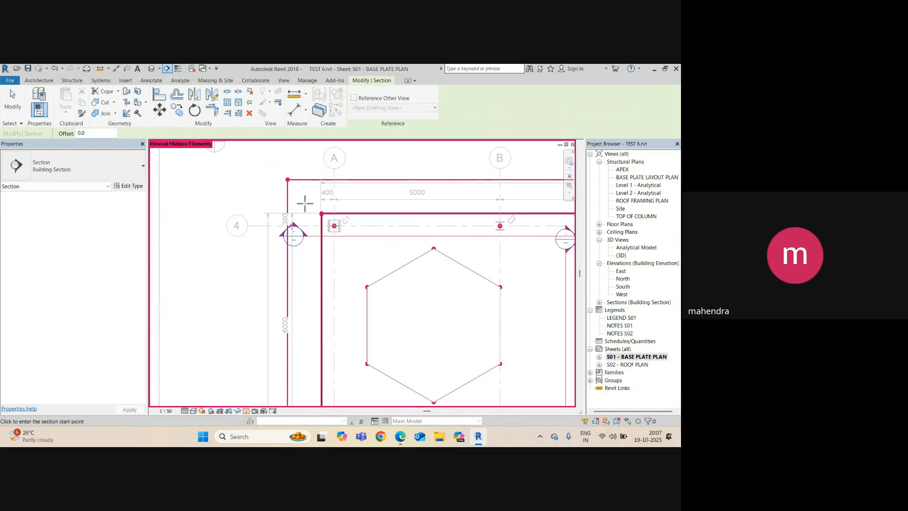
{"action": "key", "text": "Escape"}
Unhide the section category in the base plate layout plan and exit Reveal Hidden Elements mode
{"action": "left_click", "coordinate": [349, 233]}
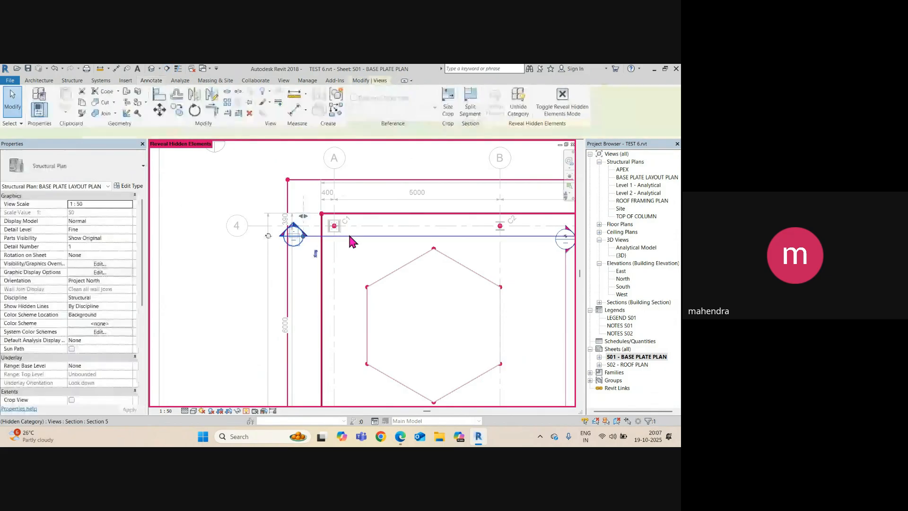
{"action": "right_click", "coordinate": [348, 232]}
{"action": "mouse_move", "coordinate": [393, 262]}
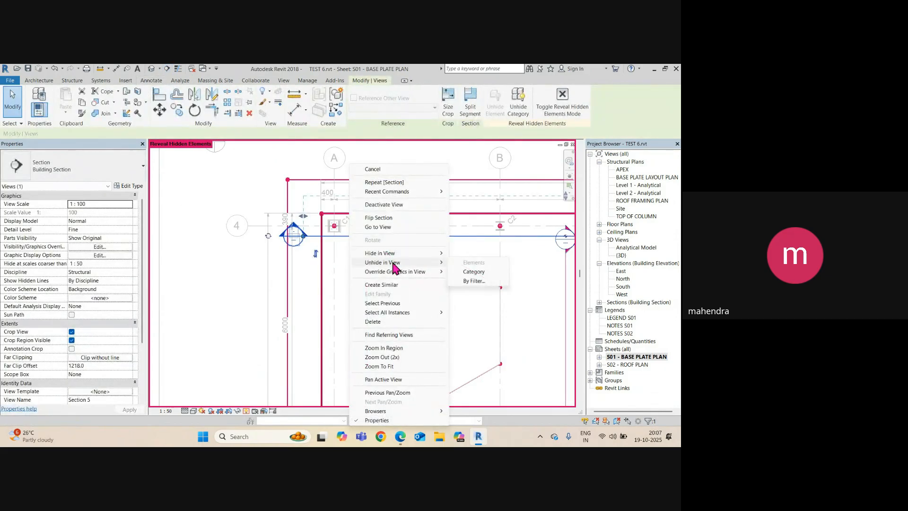
{"action": "left_click", "coordinate": [473, 272]}
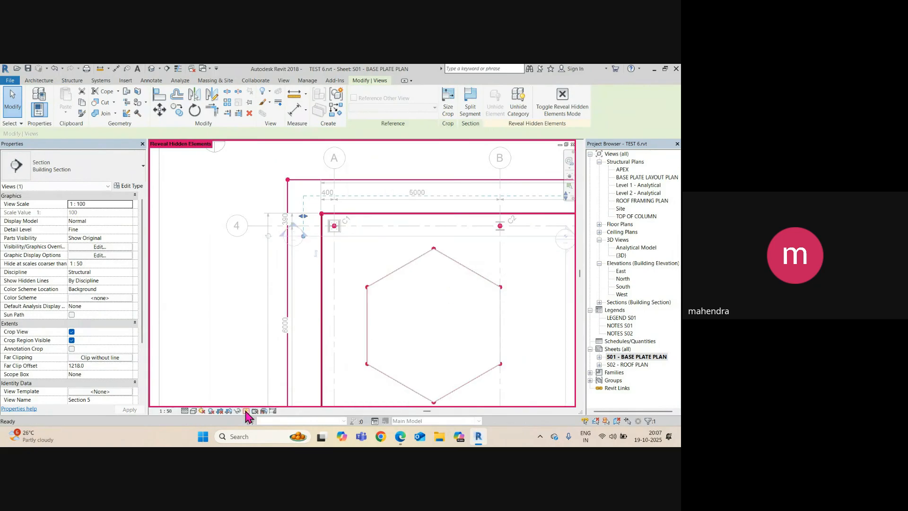
{"action": "left_click", "coordinate": [246, 411]}
{"action": "scroll", "coordinate": [293, 207], "scroll_direction": "down", "scroll_amount": 5}
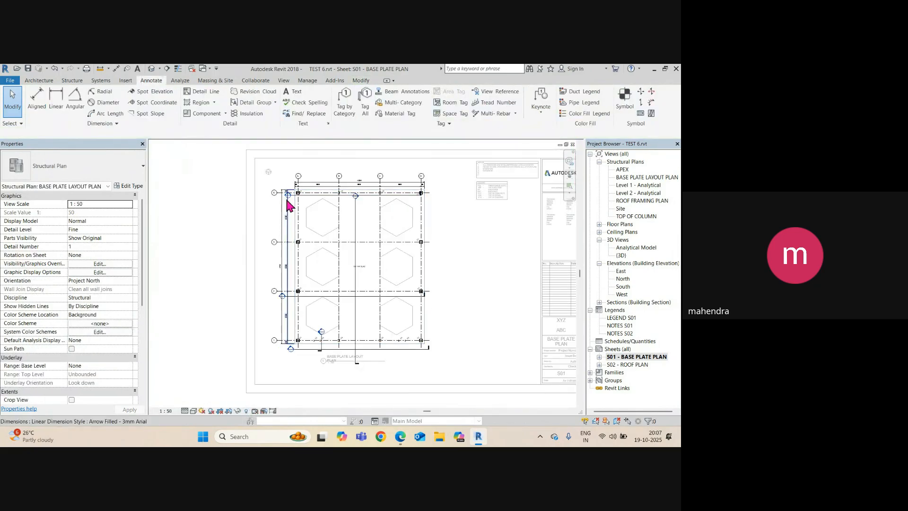
Move the lengthwise section line from between grids B and C to just outside grid A
{"action": "scroll", "coordinate": [287, 201], "scroll_direction": "up", "scroll_amount": 3}
{"action": "scroll", "coordinate": [319, 199], "scroll_direction": "down", "scroll_amount": 1}
{"action": "left_click", "coordinate": [319, 193]}
{"action": "right_click", "coordinate": [317, 192]}
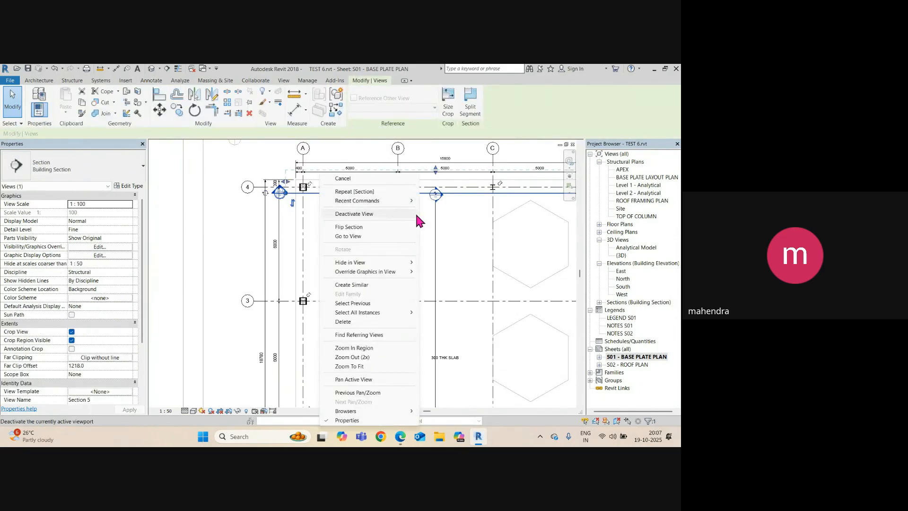
{"action": "left_click", "coordinate": [434, 231]}
{"action": "left_click_drag", "start_coordinate": [435, 228], "coordinate": [296, 209]}
{"action": "scroll", "coordinate": [396, 290], "scroll_direction": "down", "scroll_amount": 3}
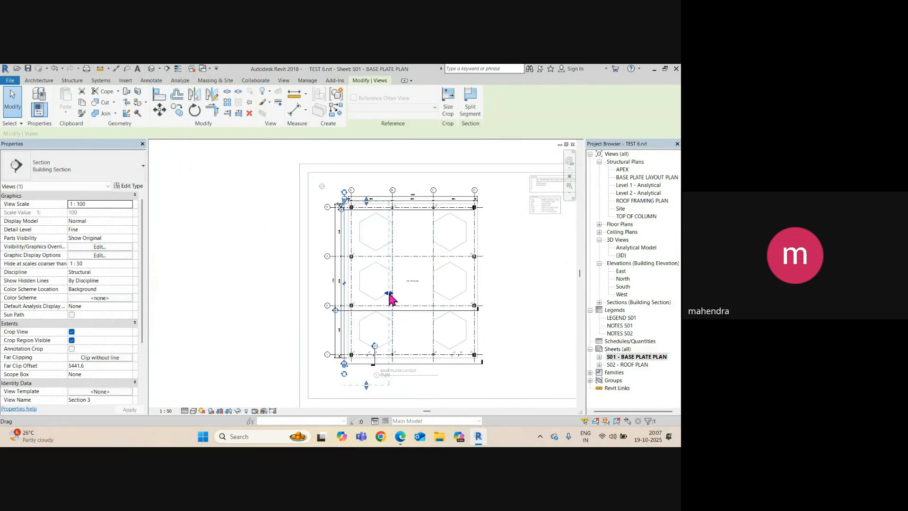
Reduce the section's far clip depth to about 1504 mm, just past grid A, and pull in its extent beyond grid 1
{"action": "left_click_drag", "start_coordinate": [390, 299], "coordinate": [357, 297]}
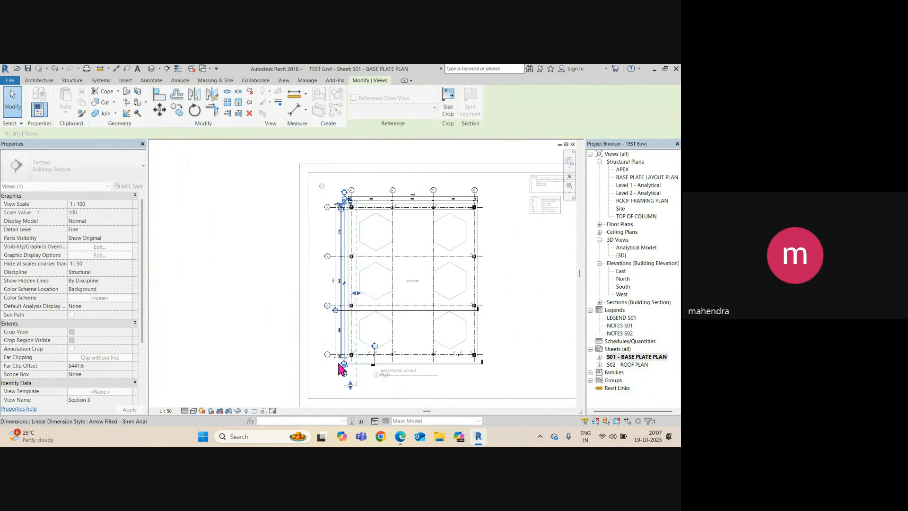
{"action": "scroll", "coordinate": [338, 368], "scroll_direction": "up", "scroll_amount": 2}
{"action": "left_click_drag", "start_coordinate": [364, 373], "coordinate": [356, 362]}
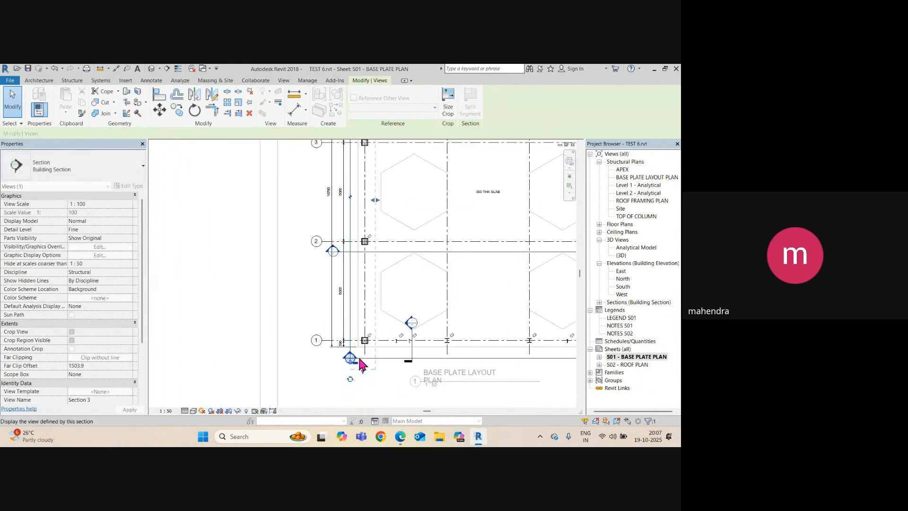
{"action": "scroll", "coordinate": [356, 362], "scroll_direction": "down", "scroll_amount": 2}
{"action": "scroll", "coordinate": [354, 230], "scroll_direction": "up", "scroll_amount": 3}
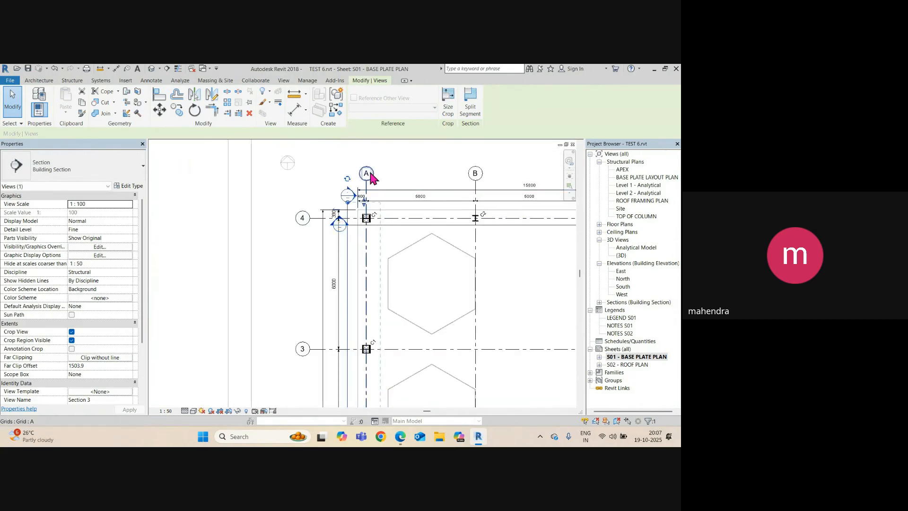
{"action": "key", "text": "Escape"}
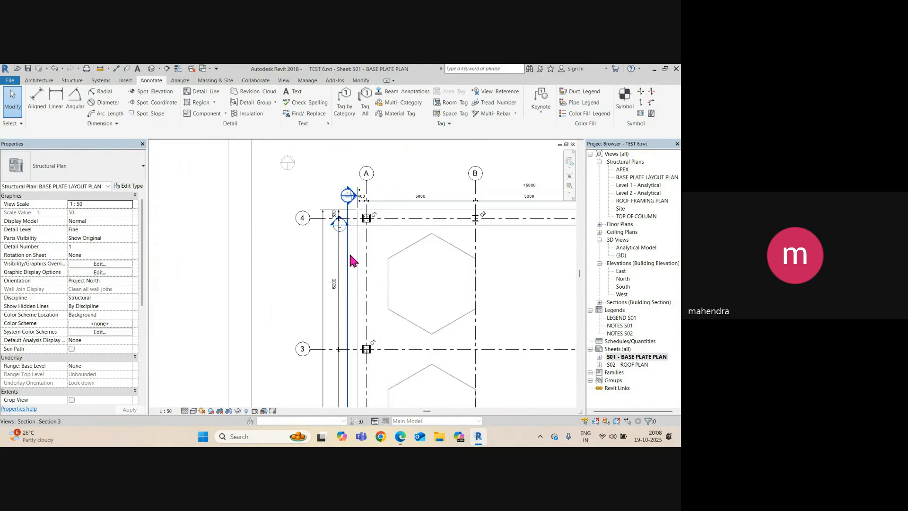
View the section taken outside grid A, and return to sheet S01 near grids A and 4
{"action": "left_click", "coordinate": [348, 258]}
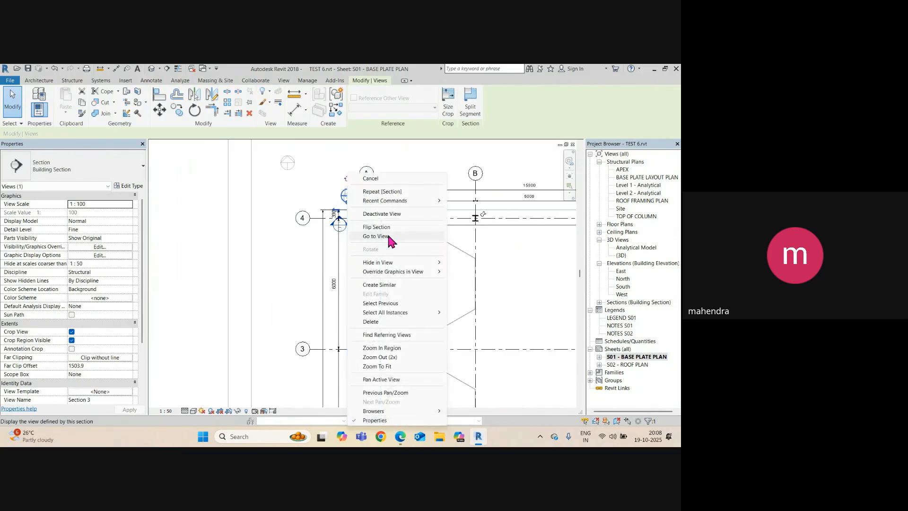
{"action": "left_click", "coordinate": [388, 236]}
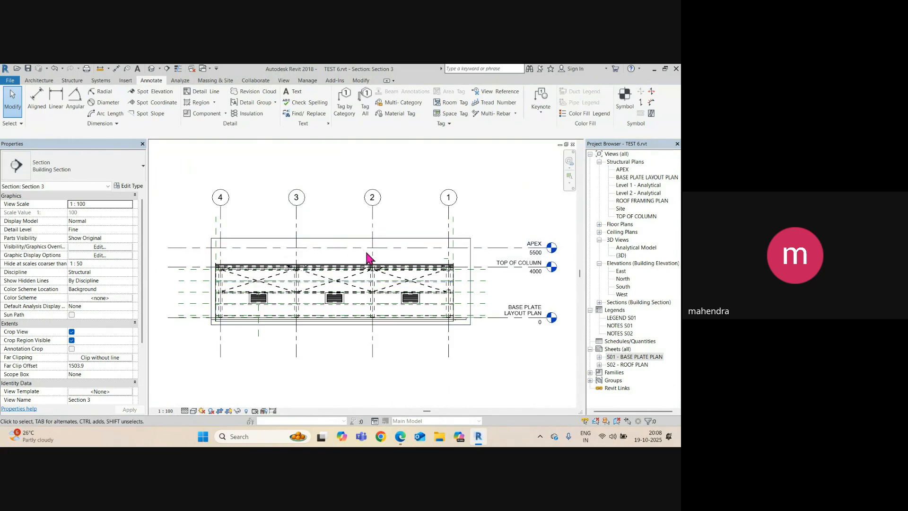
{"action": "key", "text": "ctrl+Tab"}
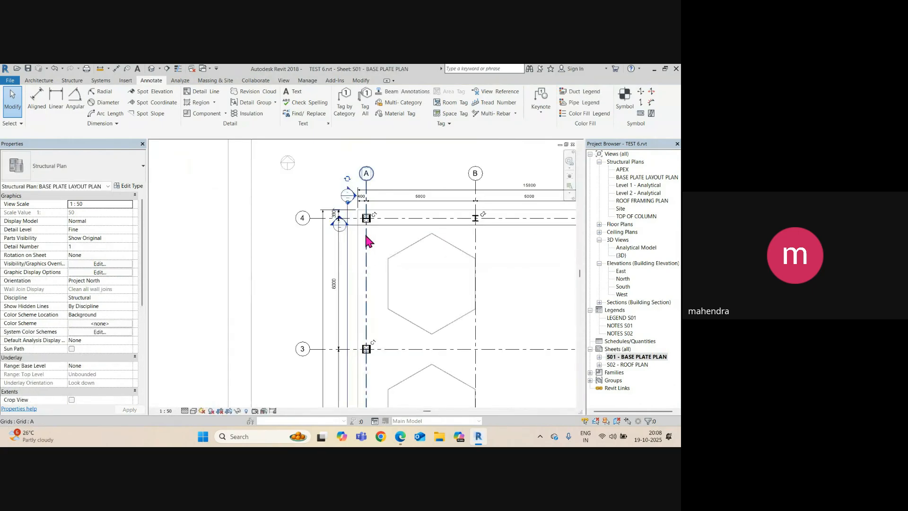
{"action": "scroll", "coordinate": [352, 196], "scroll_direction": "up", "scroll_amount": 2}
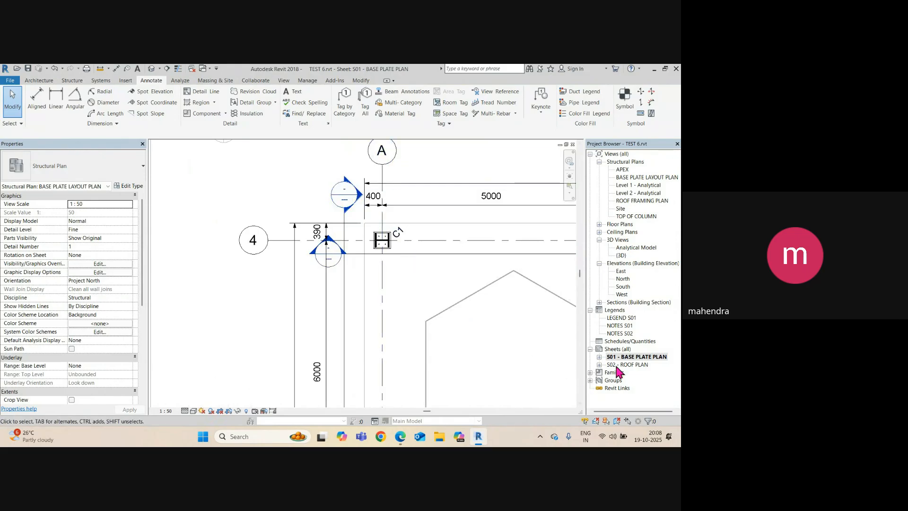
Look through the open project views and tag family windows, ending back on sheet S01
{"action": "key", "text": "ctrl+Tab"}
{"action": "key", "text": "ctrl+Tab"}
{"action": "key", "text": "ctrl+Tab"}
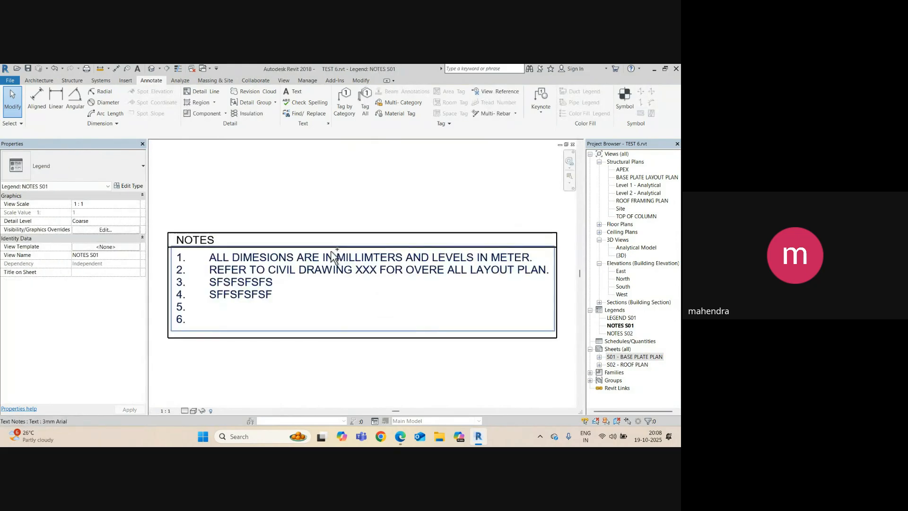
{"action": "key", "text": "ctrl+Tab"}
{"action": "key", "text": "ctrl+Tab"}
{"action": "key", "text": "ctrl+Tab"}
{"action": "key", "text": "ctrl+Tab"}
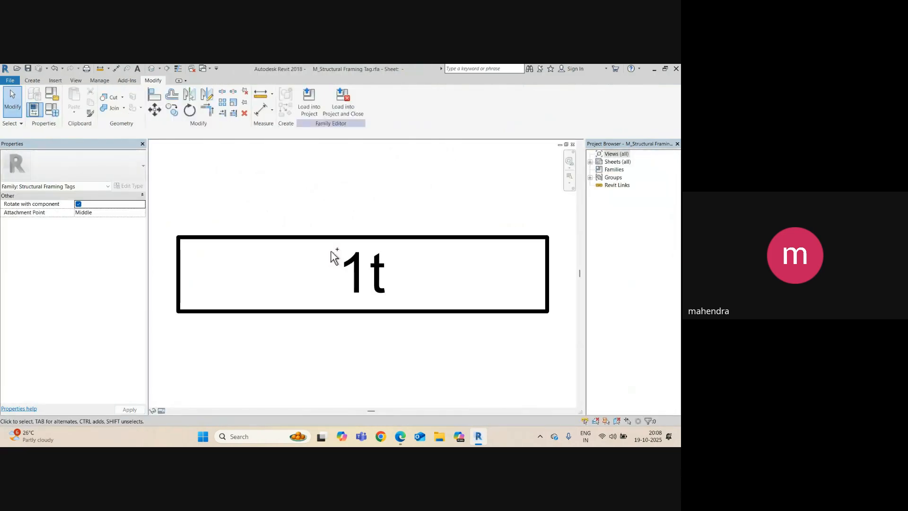
{"action": "key", "text": "ctrl+Tab"}
{"action": "key", "text": "ctrl+Tab"}
{"action": "key", "text": "ctrl+Tab"}
{"action": "key", "text": "ctrl+Tab"}
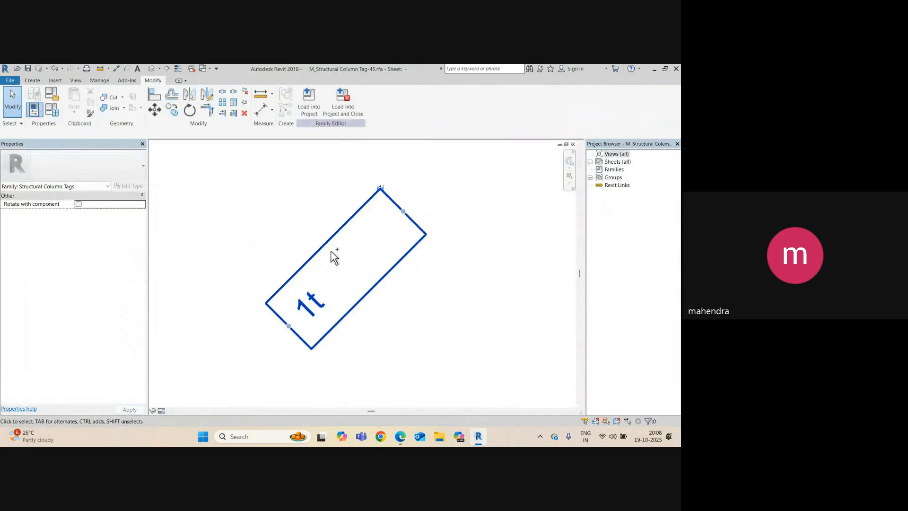
{"action": "key", "text": "ctrl+Tab"}
{"action": "key", "text": "ctrl+Tab"}
{"action": "key", "text": "ctrl+Tab"}
{"action": "key", "text": "ctrl+Tab"}
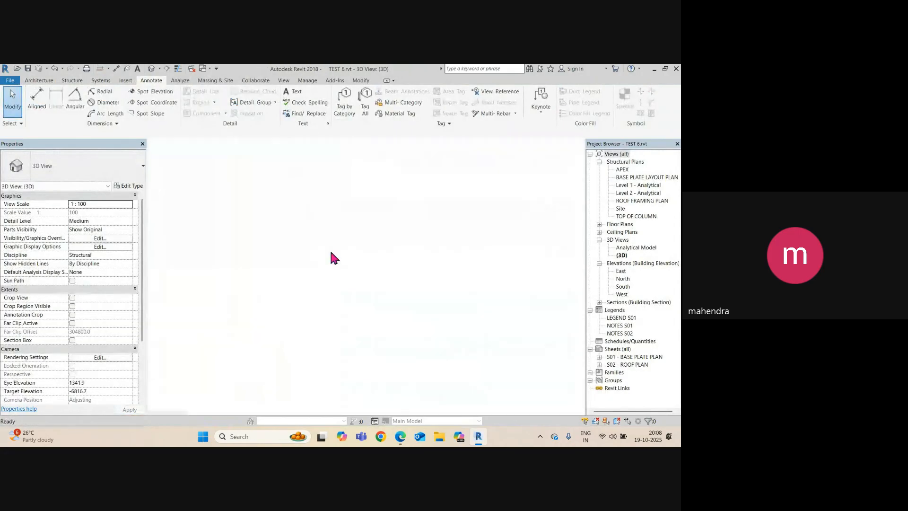
{"action": "key", "text": "ctrl+Tab"}
{"action": "key", "text": "ctrl+Tab"}
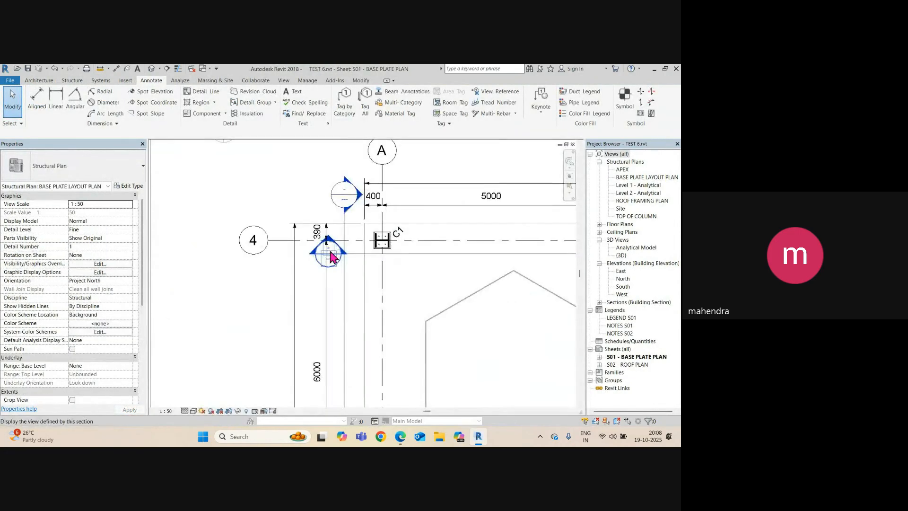
Close the M_Structural Framing Tag and M_Structural Column Tag-45 family windows without saving their changes
{"action": "scroll", "coordinate": [332, 258], "scroll_direction": "down", "scroll_amount": 2}
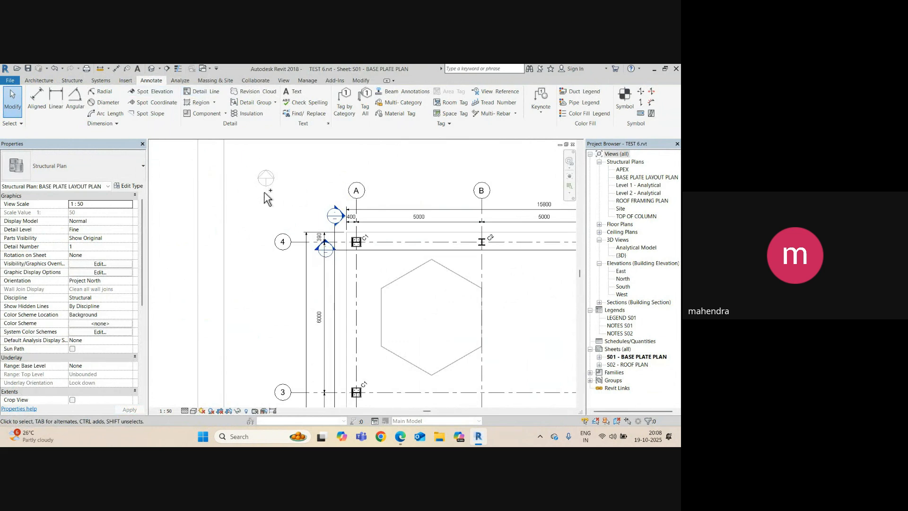
{"action": "key", "text": "ctrl+Tab"}
{"action": "key", "text": "ctrl+Tab"}
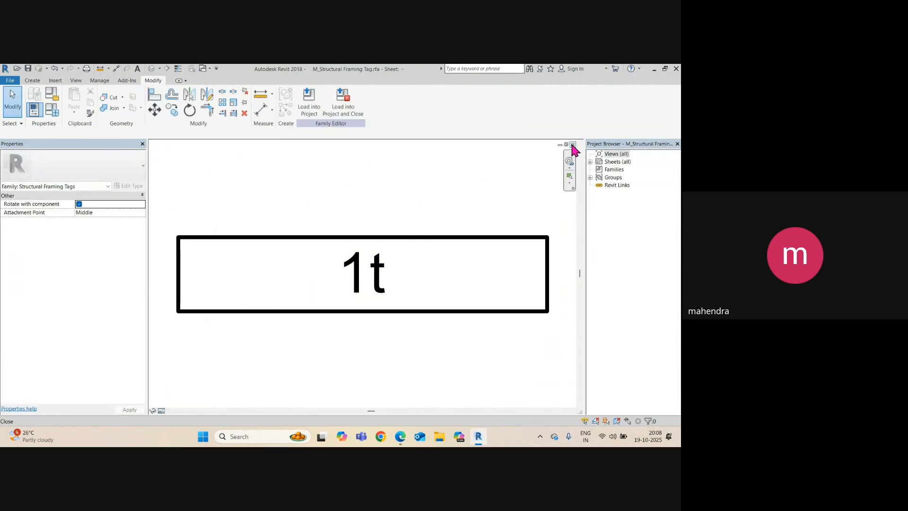
{"action": "left_click", "coordinate": [573, 144]}
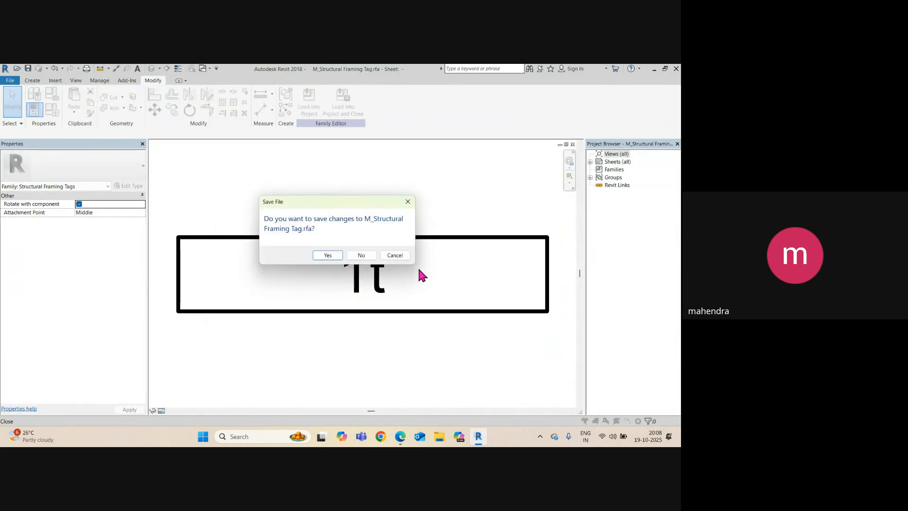
{"action": "left_click", "coordinate": [351, 259]}
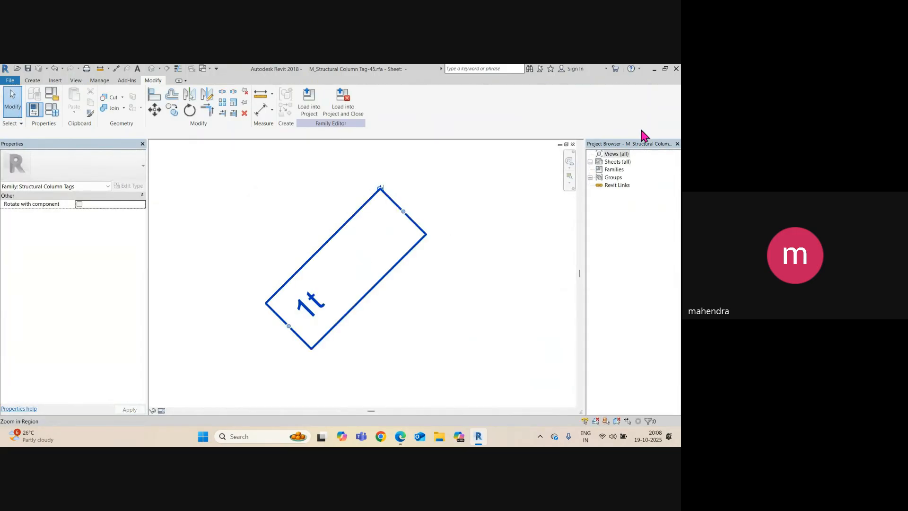
{"action": "left_click", "coordinate": [573, 144]}
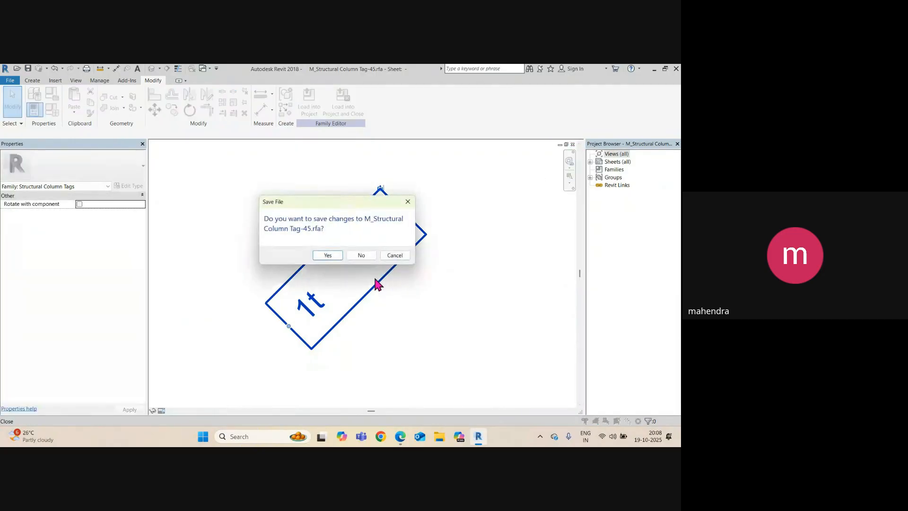
{"action": "left_click", "coordinate": [362, 255]}
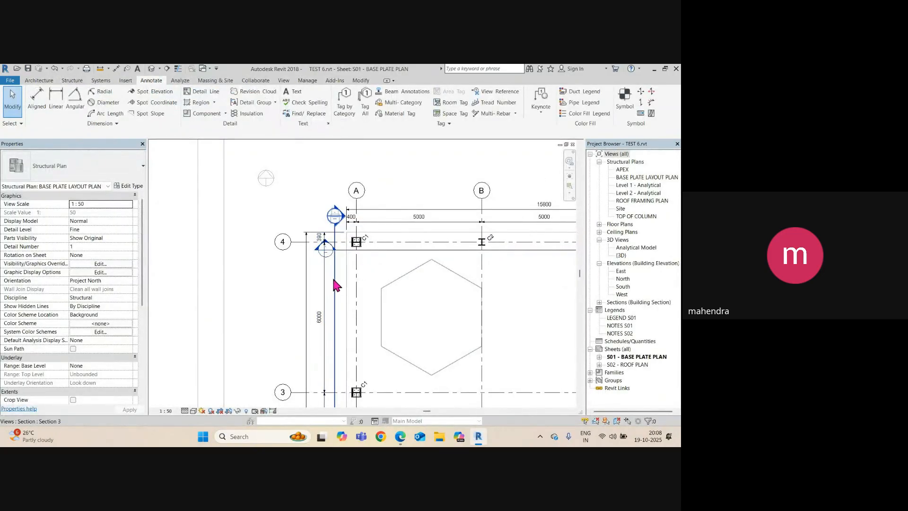
Open the view of the lengthwise section just outside grid A from its section line on sheet S01
{"action": "left_click", "coordinate": [335, 279]}
{"action": "right_click", "coordinate": [335, 277]}
{"action": "left_click", "coordinate": [360, 237]}
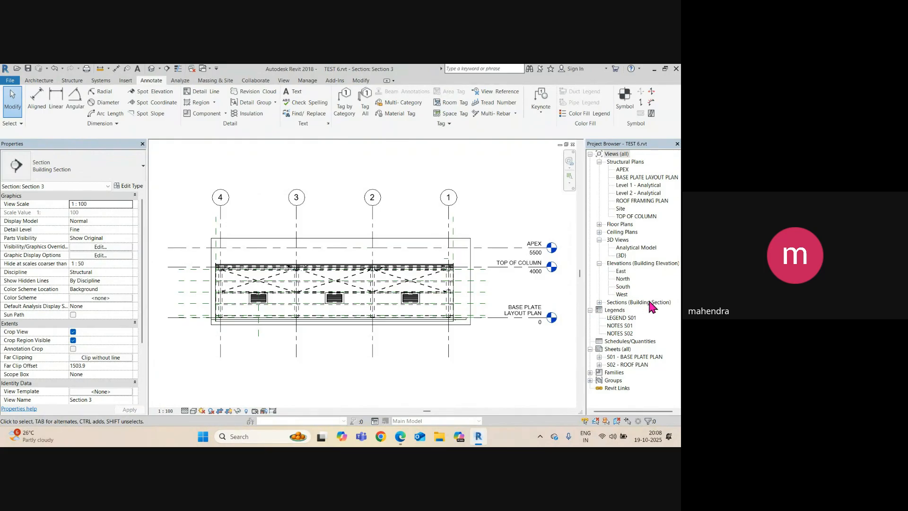
Rename the Section 3 view as ELELVATION ON GRID A
{"action": "left_click", "coordinate": [599, 303]}
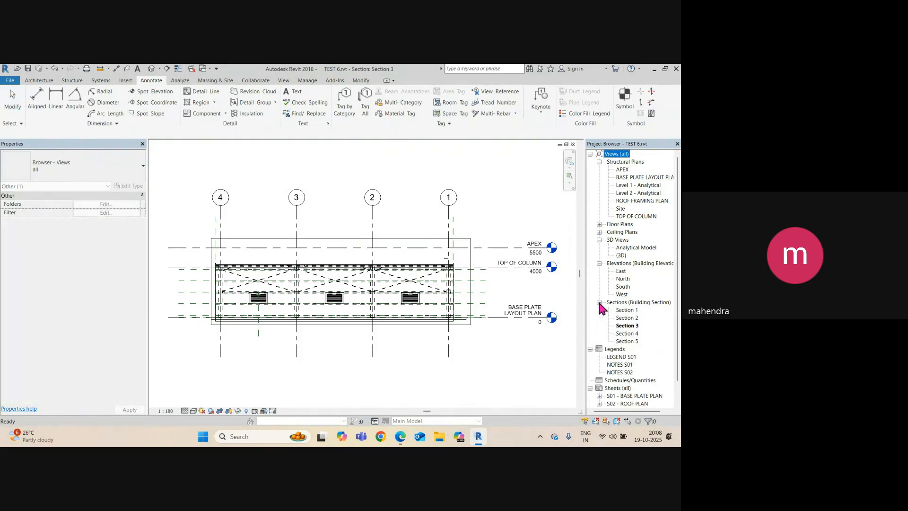
{"action": "left_click", "coordinate": [628, 327]}
{"action": "right_click", "coordinate": [628, 326]}
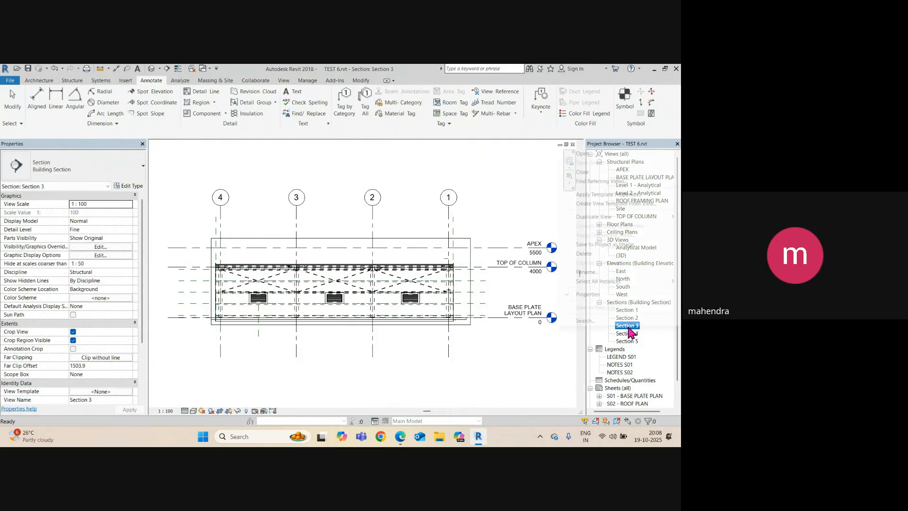
{"action": "left_click", "coordinate": [587, 272]}
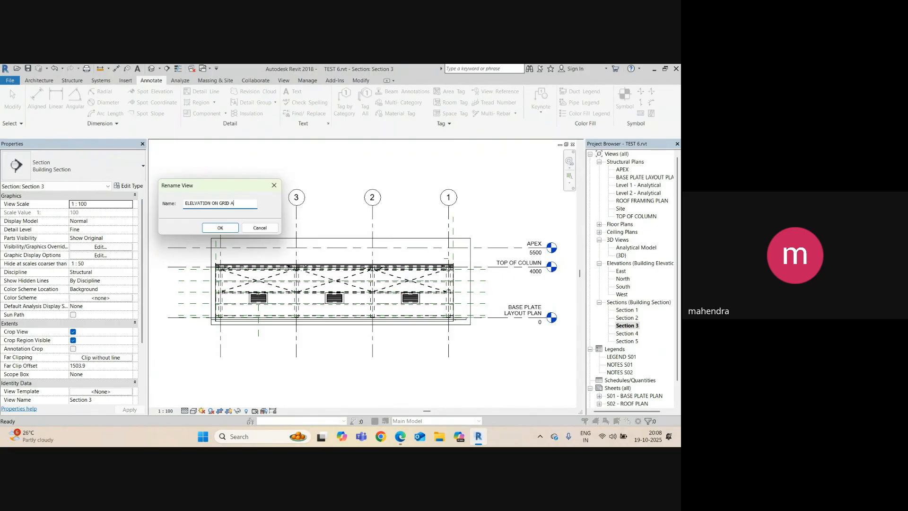
{"action": "left_click", "coordinate": [221, 231]}
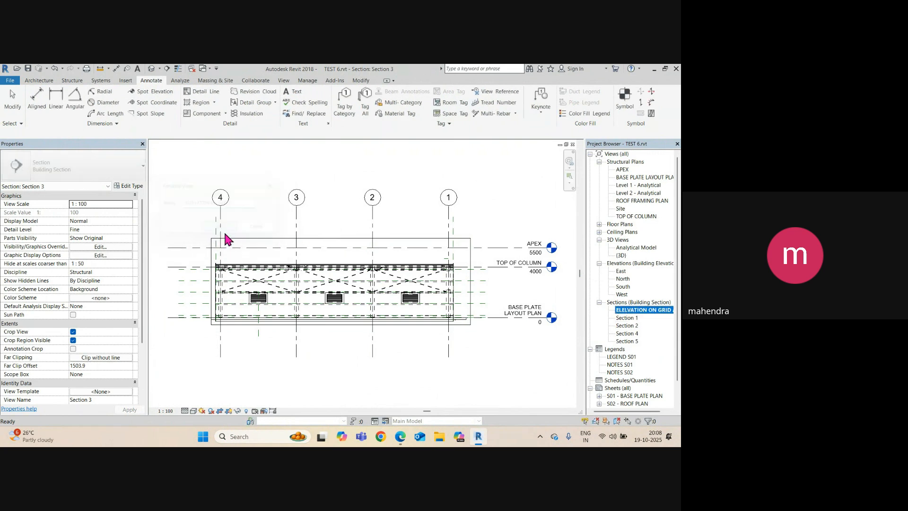
Hide the level and reference plane categories in the grid A elevation
{"action": "right_click", "coordinate": [491, 318]}
{"action": "mouse_move", "coordinate": [553, 167]}
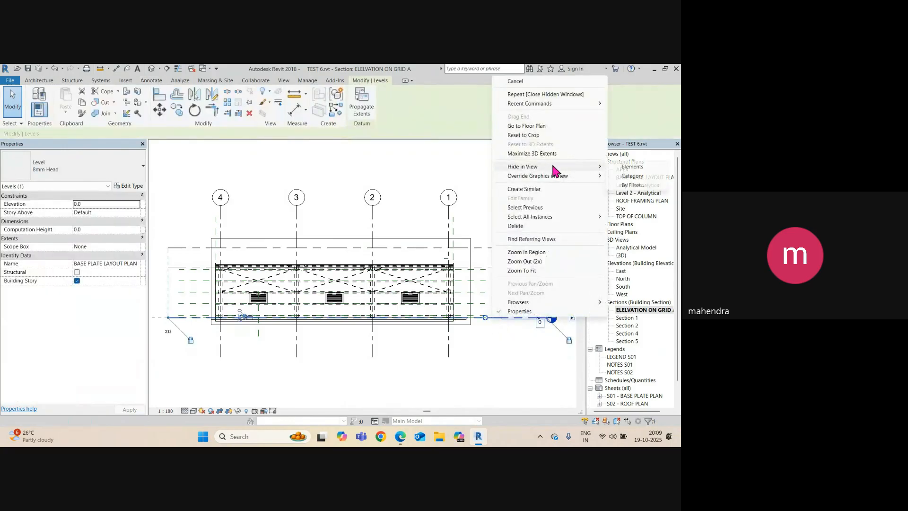
{"action": "left_click", "coordinate": [633, 176]}
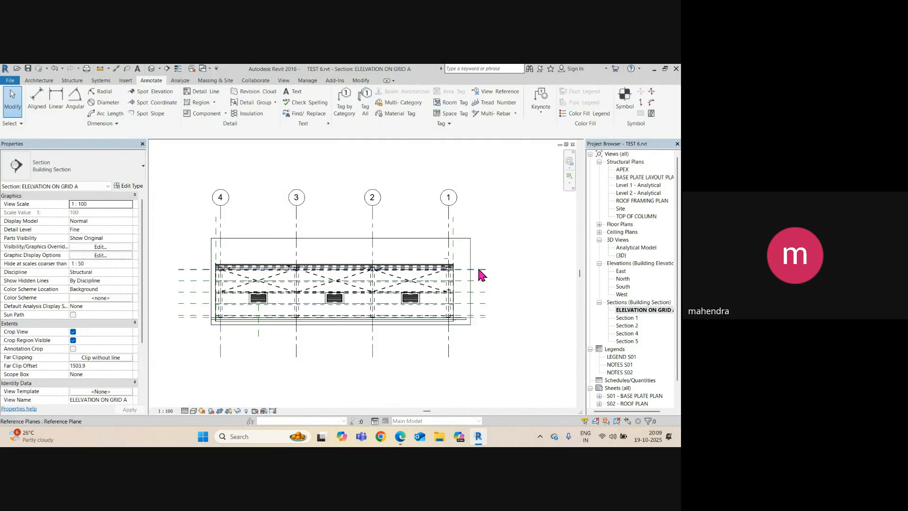
{"action": "left_click", "coordinate": [478, 269]}
{"action": "right_click", "coordinate": [479, 271]}
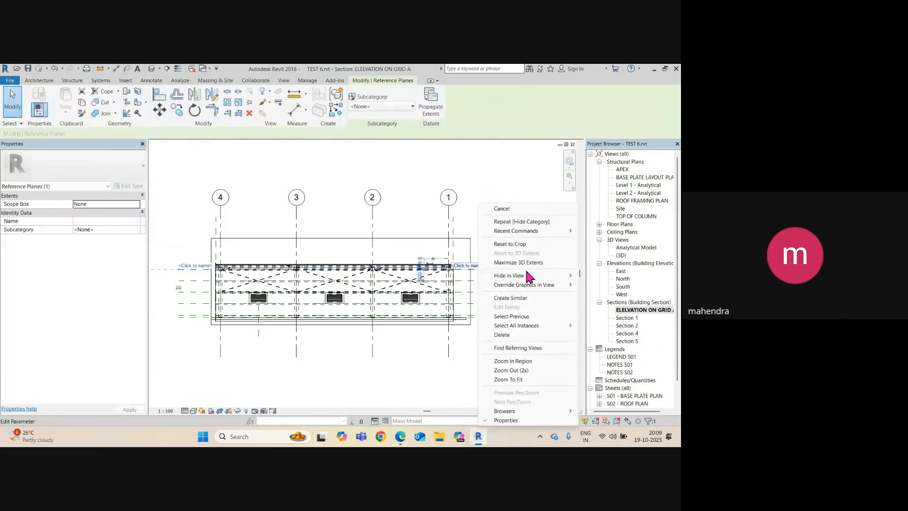
{"action": "left_click", "coordinate": [603, 285]}
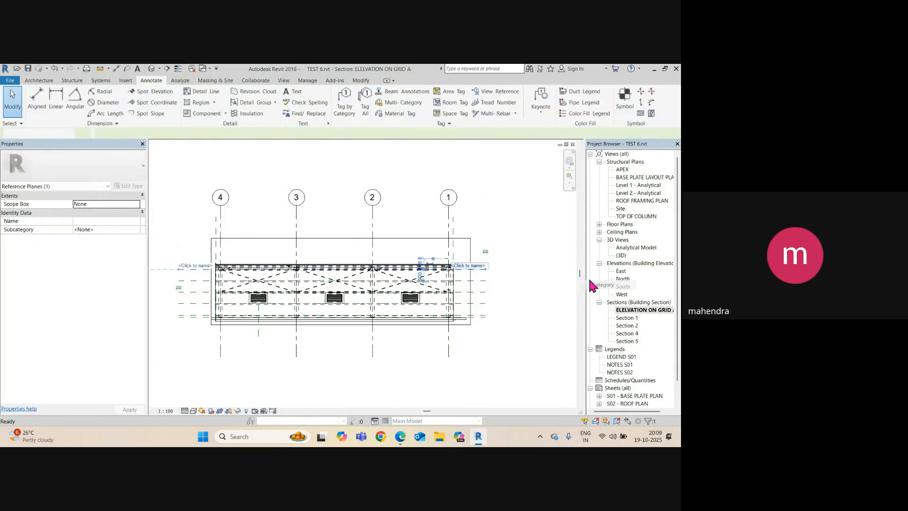
Lower the upper edge of the elevation's crop region to just above the roof
{"action": "scroll", "coordinate": [232, 272], "scroll_direction": "up", "scroll_amount": 2}
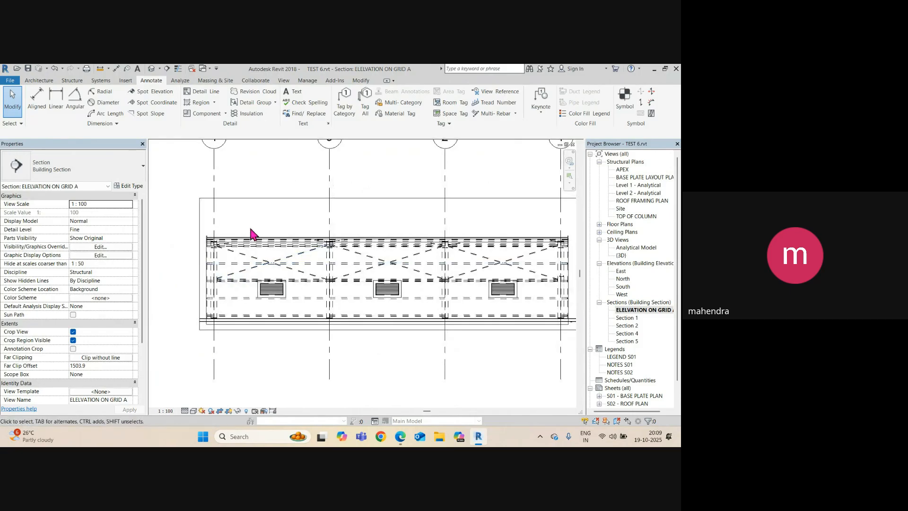
{"action": "left_click", "coordinate": [239, 198]}
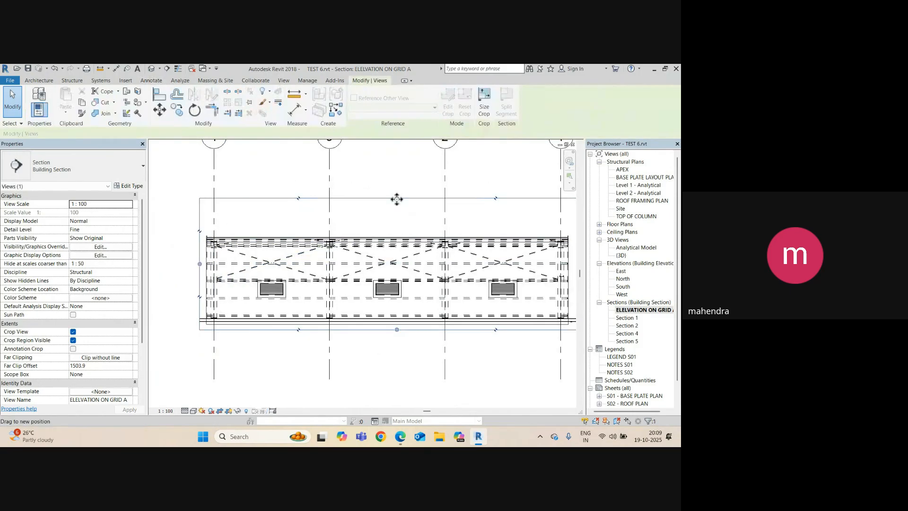
{"action": "left_click_drag", "start_coordinate": [397, 199], "coordinate": [381, 242]}
{"action": "scroll", "coordinate": [223, 231], "scroll_direction": "down", "scroll_amount": 3}
{"action": "scroll", "coordinate": [426, 272], "scroll_direction": "up", "scroll_amount": 2}
{"action": "scroll", "coordinate": [423, 272], "scroll_direction": "up", "scroll_amount": 1}
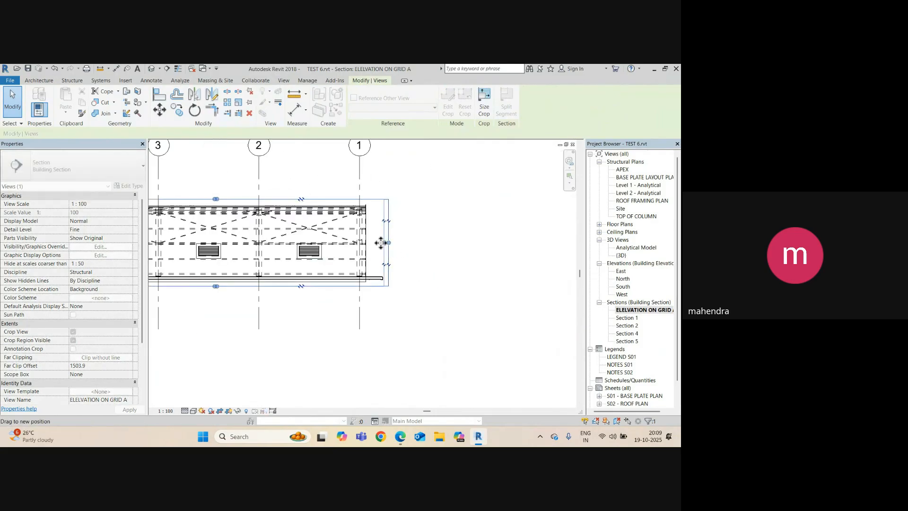
Set the elevation's view scale to 1:50
{"action": "left_click", "coordinate": [166, 410]}
{"action": "left_click", "coordinate": [173, 346]}
{"action": "scroll", "coordinate": [406, 314], "scroll_direction": "down", "scroll_amount": 2}
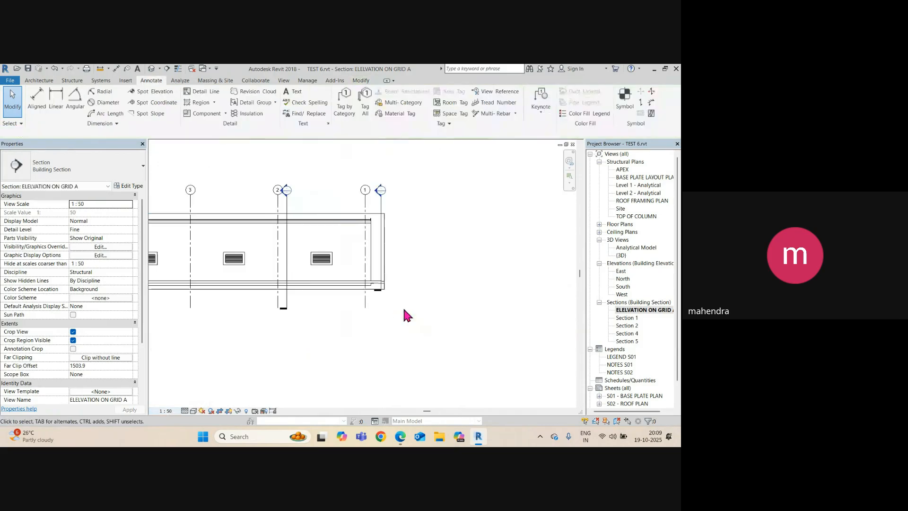
Hide the section mark category in the grid A elevation
{"action": "scroll", "coordinate": [253, 299], "scroll_direction": "up", "scroll_amount": 2}
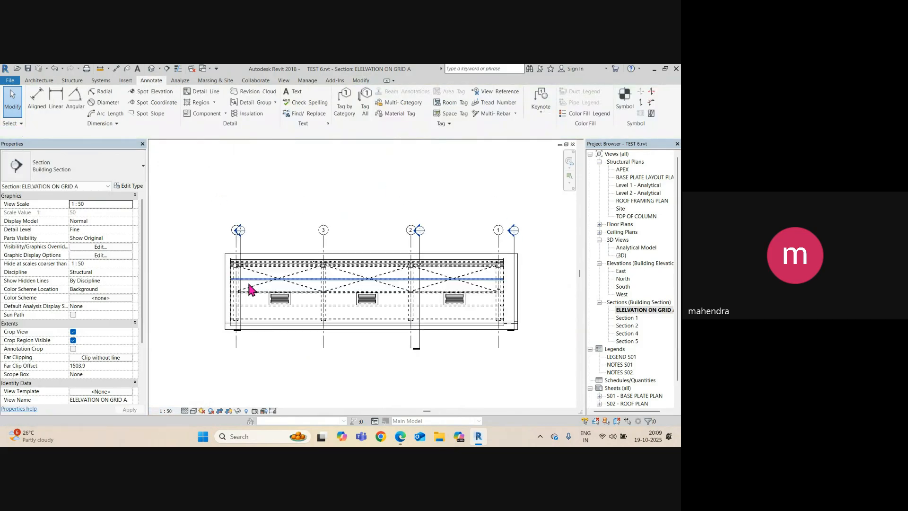
{"action": "right_click", "coordinate": [241, 235]}
{"action": "mouse_move", "coordinate": [283, 276]}
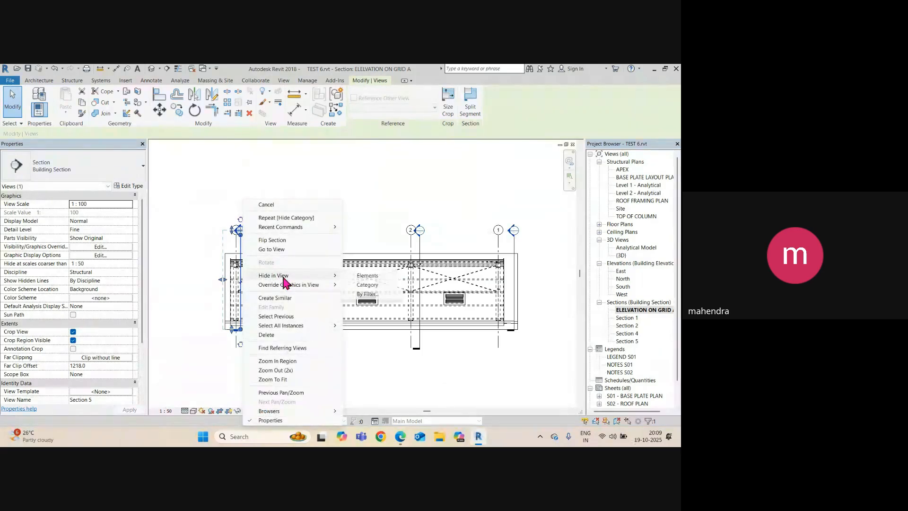
{"action": "left_click", "coordinate": [373, 288]}
{"action": "scroll", "coordinate": [237, 288], "scroll_direction": "up", "scroll_amount": 2}
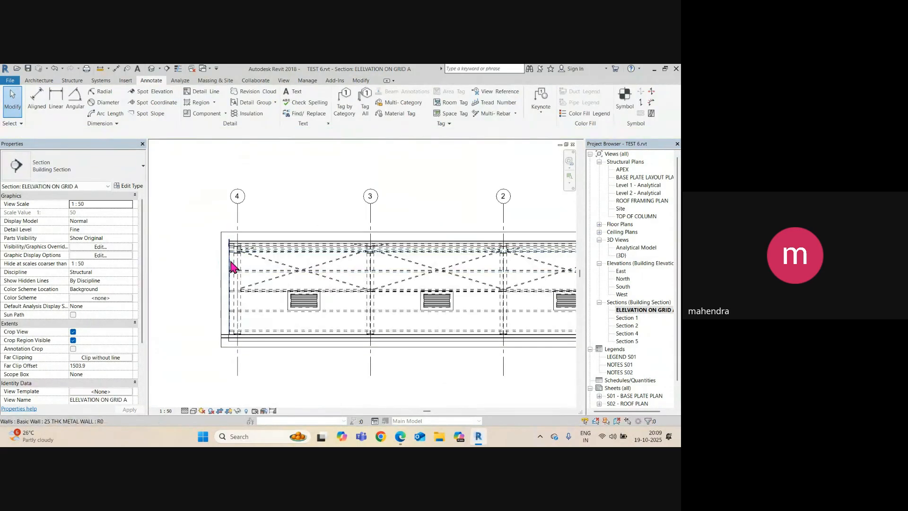
{"action": "left_click", "coordinate": [232, 266]}
{"action": "scroll", "coordinate": [265, 331], "scroll_direction": "up", "scroll_amount": 2}
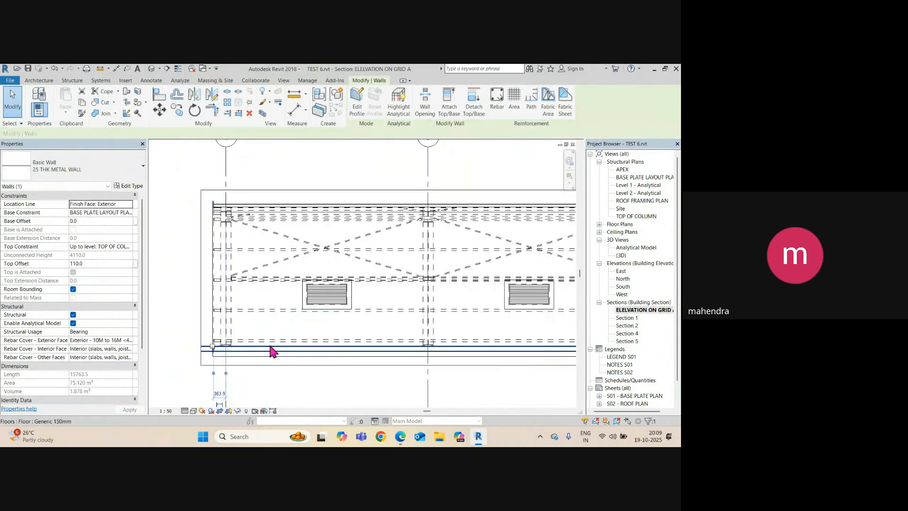
{"action": "key", "text": "Escape"}
{"action": "scroll", "coordinate": [219, 263], "scroll_direction": "up", "scroll_amount": 2}
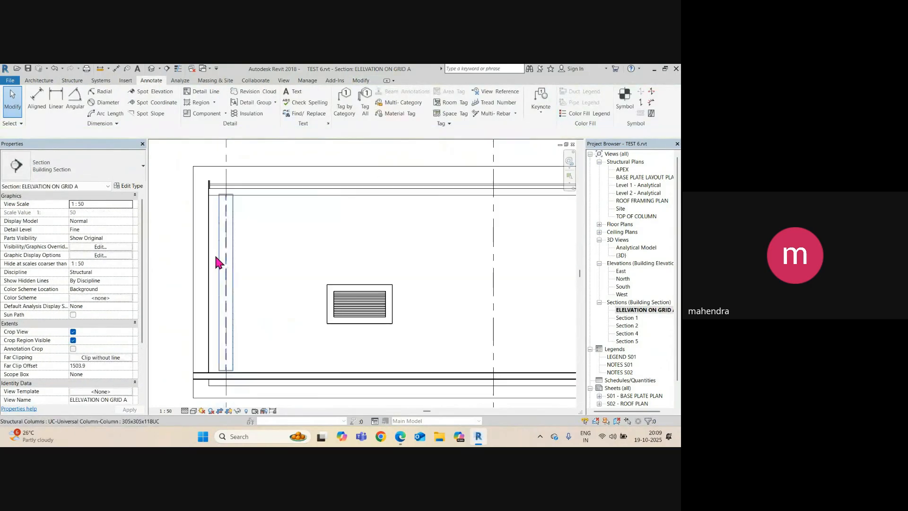
{"action": "left_click", "coordinate": [345, 284]}
{"action": "scroll", "coordinate": [347, 293], "scroll_direction": "down", "scroll_amount": 3}
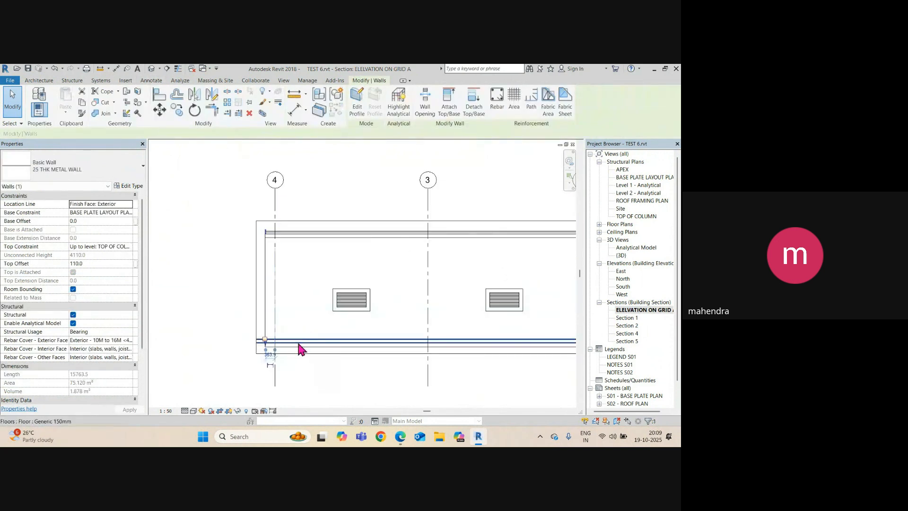
{"action": "scroll", "coordinate": [283, 341], "scroll_direction": "up", "scroll_amount": 2}
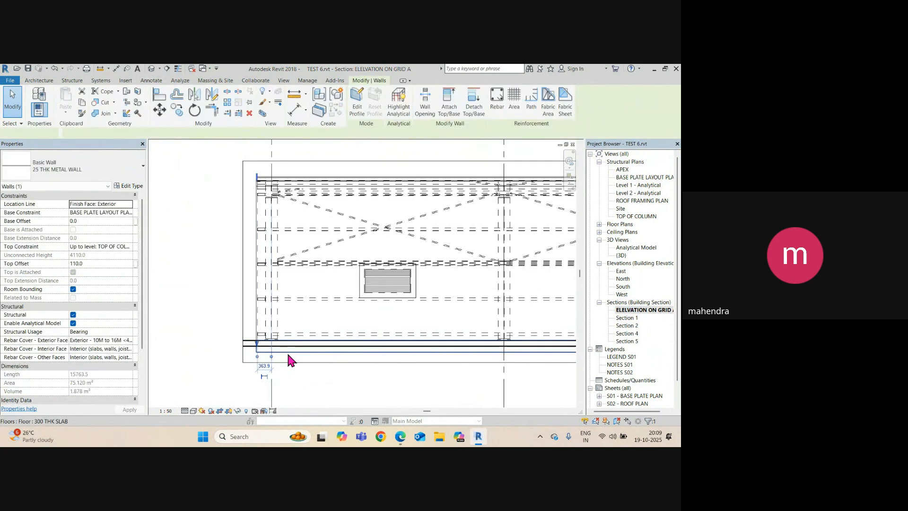
{"action": "key", "text": "Escape"}
Hide the long 25 THK METAL WALL along grid A in the elevation to expose the framing
{"action": "middle_click_drag", "start_coordinate": [274, 197], "coordinate": [255, 245]}
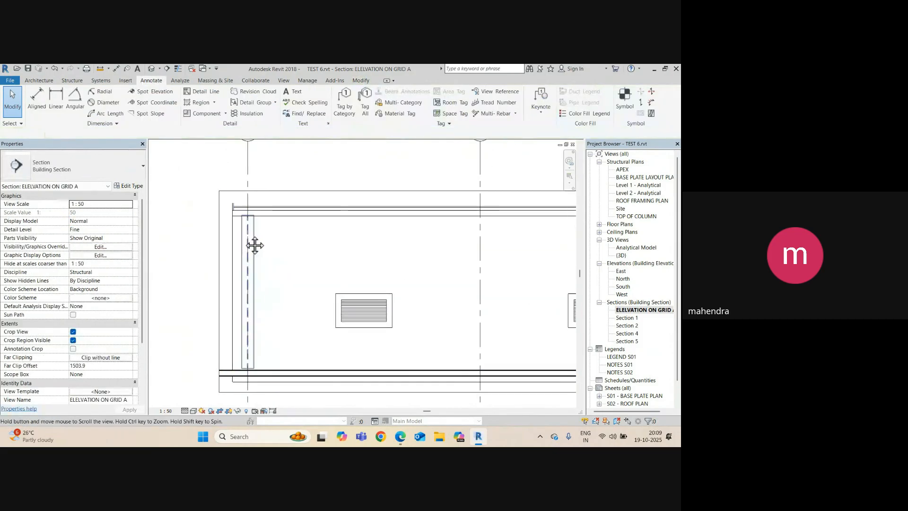
{"action": "scroll", "coordinate": [298, 224], "scroll_direction": "up", "scroll_amount": 3}
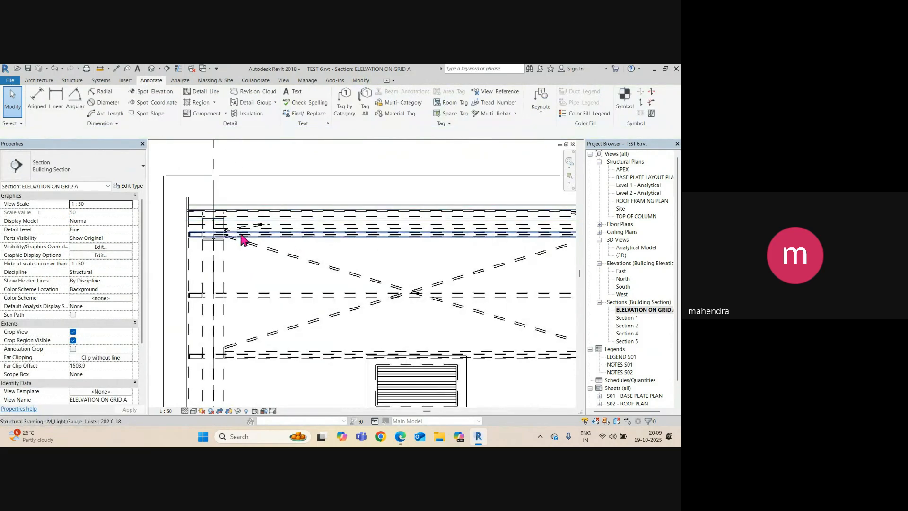
{"action": "scroll", "coordinate": [251, 239], "scroll_direction": "down", "scroll_amount": 2}
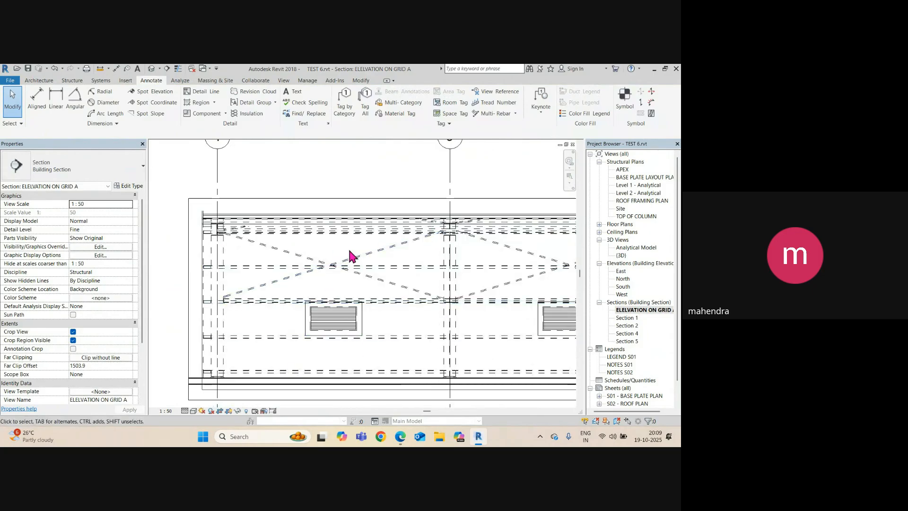
{"action": "left_click", "coordinate": [278, 383]}
{"action": "scroll", "coordinate": [251, 294], "scroll_direction": "down", "scroll_amount": 1}
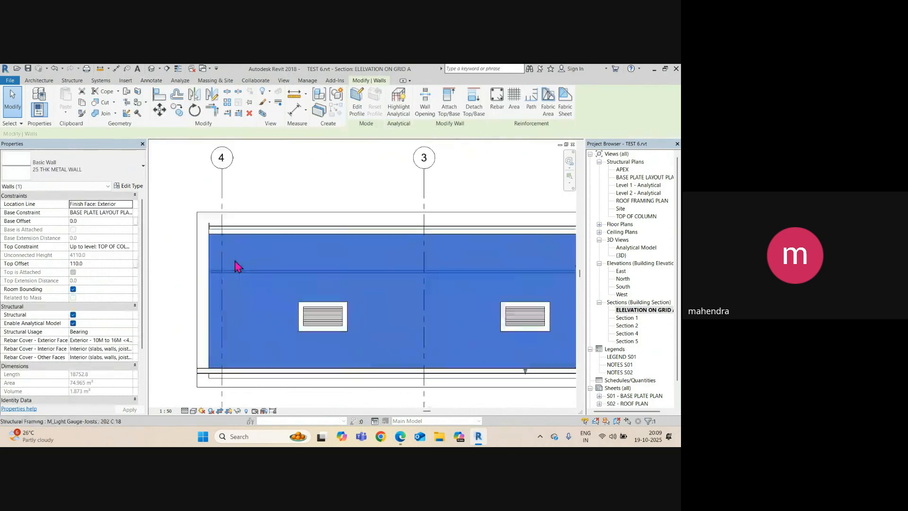
{"action": "scroll", "coordinate": [236, 268], "scroll_direction": "down", "scroll_amount": 2}
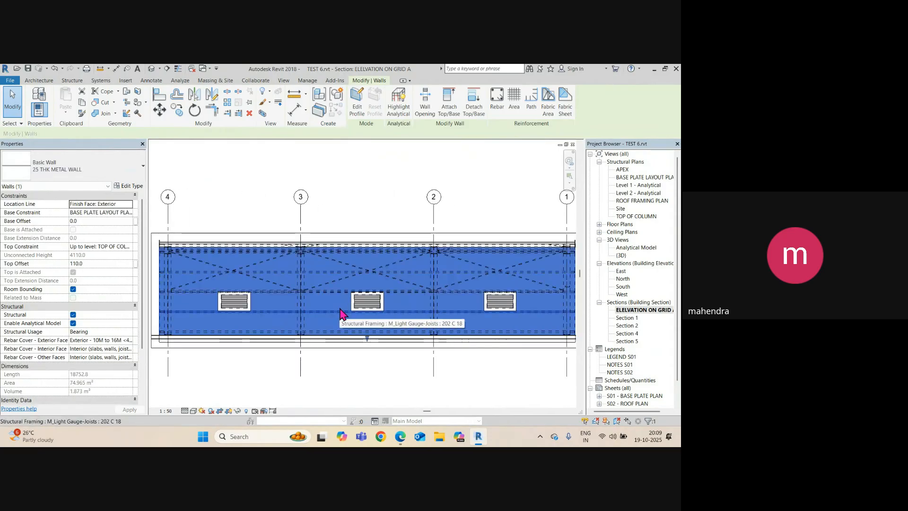
{"action": "key", "text": "Escape"}
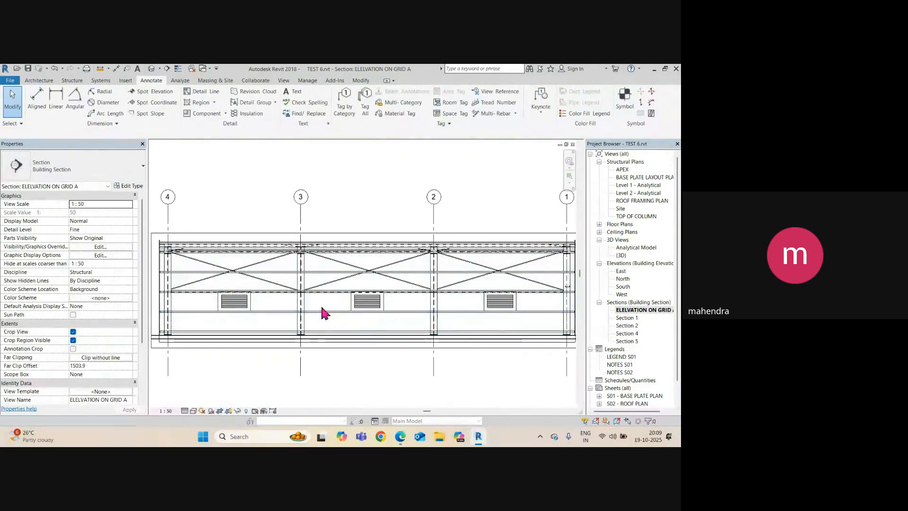
{"action": "scroll", "coordinate": [246, 315], "scroll_direction": "up", "scroll_amount": 2}
{"action": "middle_click_drag", "start_coordinate": [244, 309], "coordinate": [375, 299]}
{"action": "scroll", "coordinate": [227, 187], "scroll_direction": "down", "scroll_amount": 4}
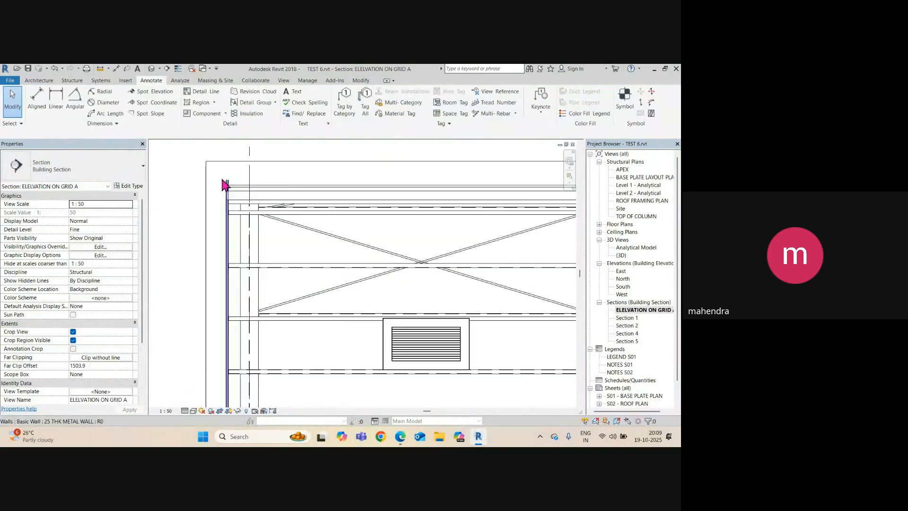
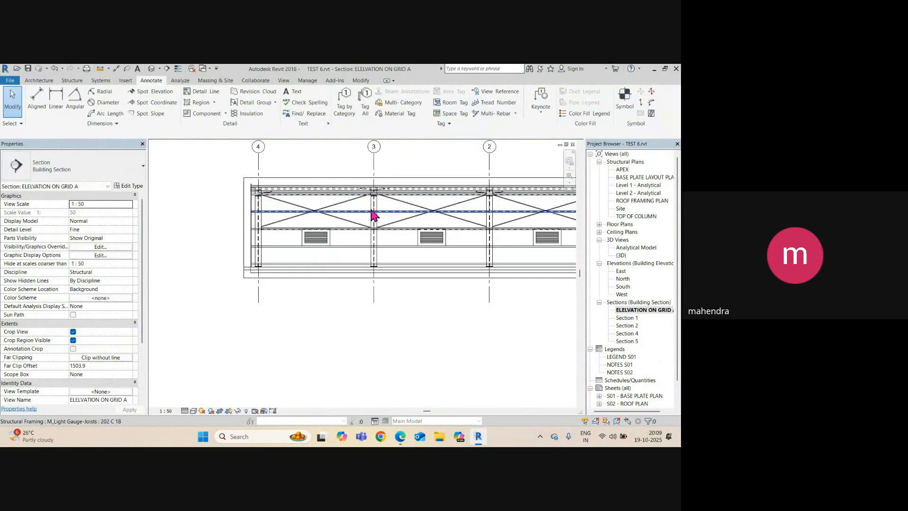
{"action": "scroll", "coordinate": [256, 189], "scroll_direction": "up", "scroll_amount": 5}
{"action": "scroll", "coordinate": [256, 188], "scroll_direction": "down", "scroll_amount": 5}
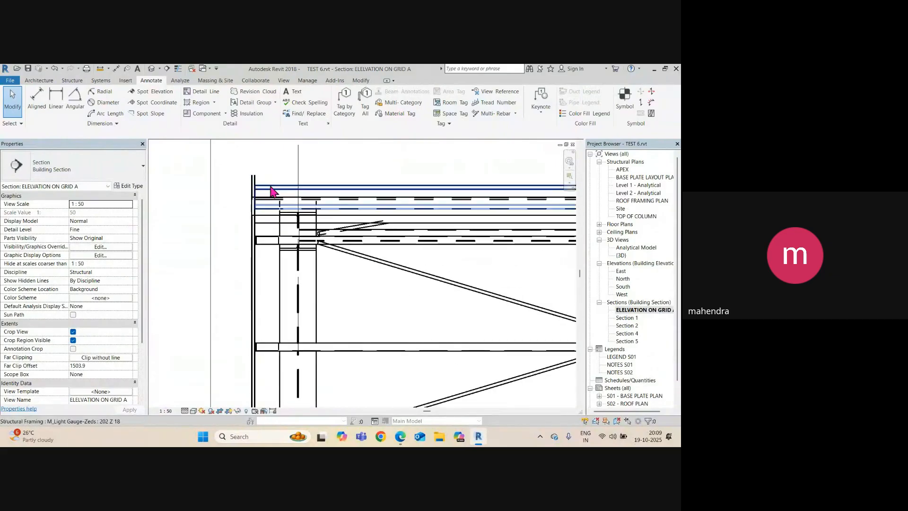
Shorten the grid lines at both ends so their bubbles and lower ends sit close to the elevation
{"action": "left_click", "coordinate": [397, 184]}
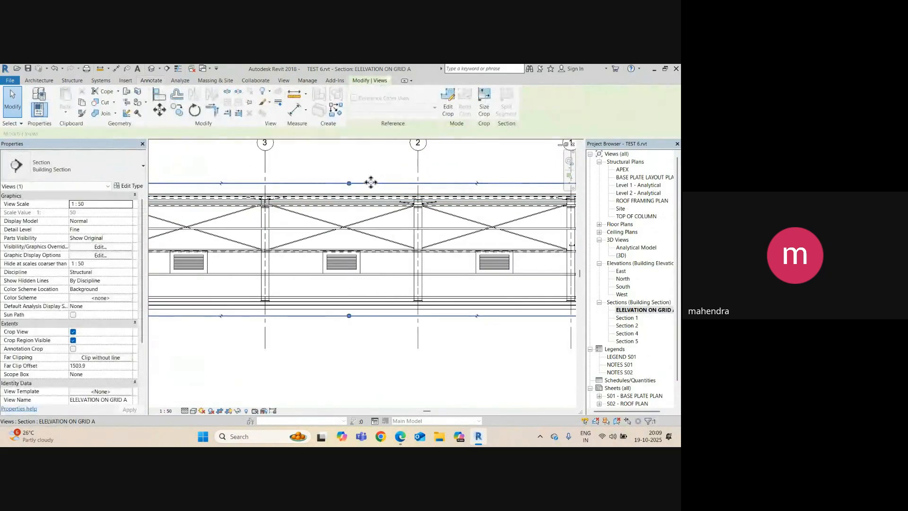
{"action": "scroll", "coordinate": [349, 199], "scroll_direction": "down", "scroll_amount": 4}
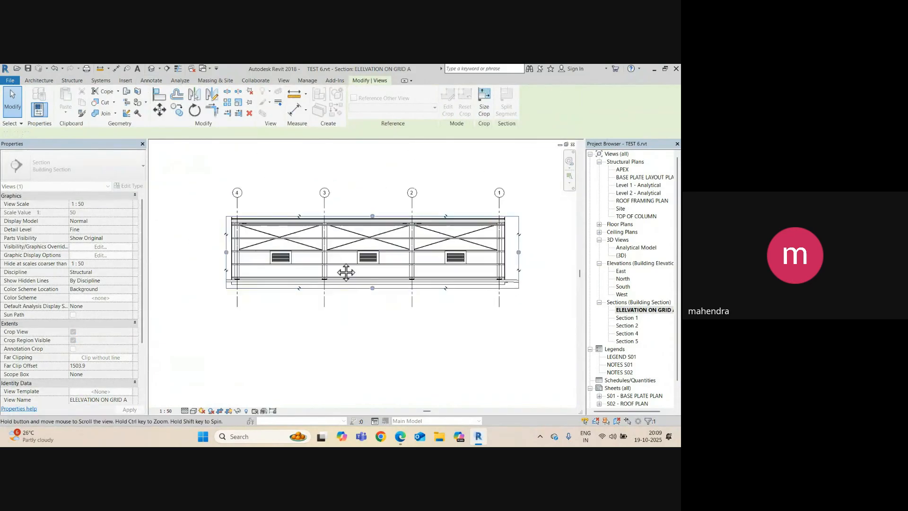
{"action": "left_click", "coordinate": [270, 316]}
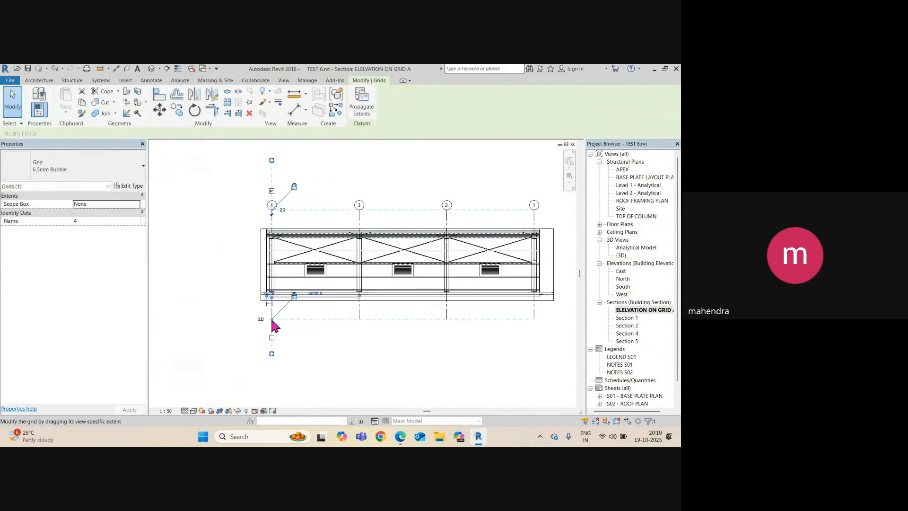
{"action": "left_click_drag", "start_coordinate": [271, 262], "coordinate": [273, 231]}
{"action": "scroll", "coordinate": [279, 222], "scroll_direction": "up", "scroll_amount": 2}
{"action": "left_click_drag", "start_coordinate": [259, 196], "coordinate": [259, 215]}
{"action": "left_click", "coordinate": [195, 236]}
{"action": "scroll", "coordinate": [255, 236], "scroll_direction": "down", "scroll_amount": 2}
{"action": "scroll", "coordinate": [255, 241], "scroll_direction": "down", "scroll_amount": 1}
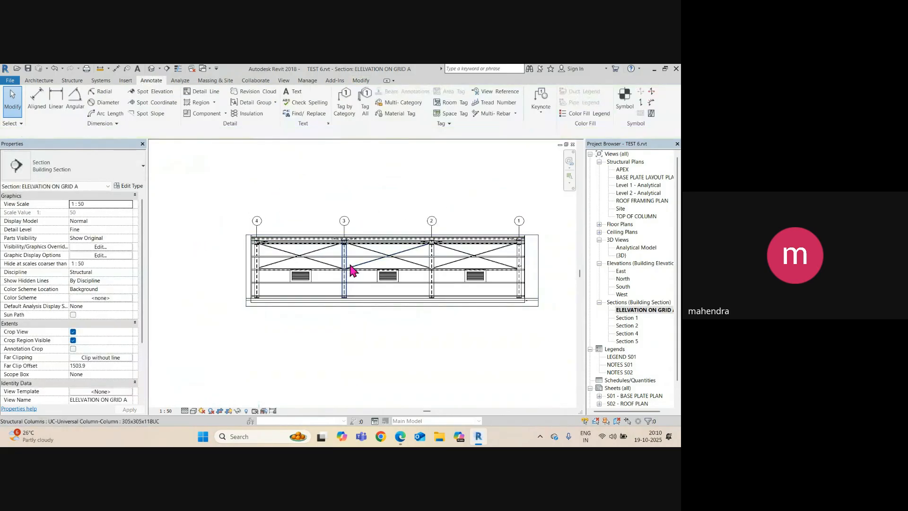
{"action": "scroll", "coordinate": [351, 270], "scroll_direction": "down", "scroll_amount": 1}
Move the crop region's edge beside grid 1 outward, past the end of the ground slab
{"action": "scroll", "coordinate": [487, 293], "scroll_direction": "up", "scroll_amount": 2}
{"action": "scroll", "coordinate": [487, 289], "scroll_direction": "up", "scroll_amount": 2}
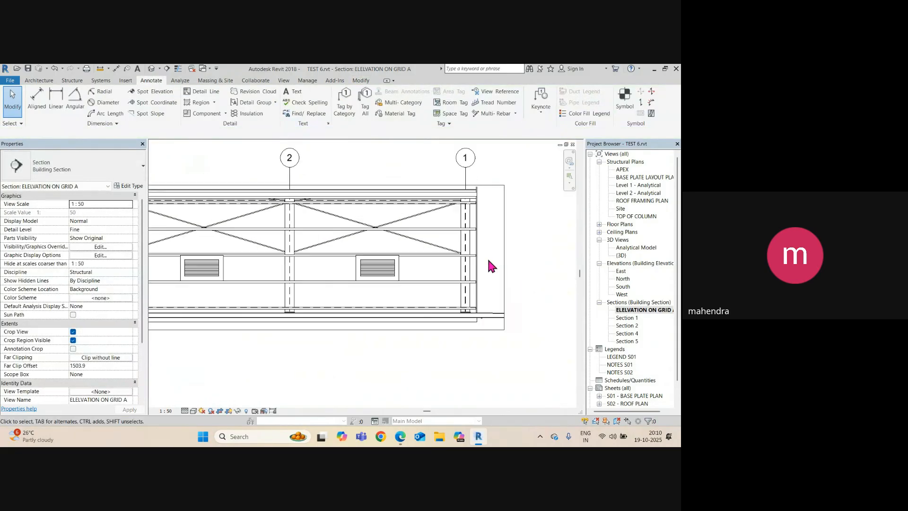
{"action": "left_click", "coordinate": [504, 264]}
{"action": "left_click_drag", "start_coordinate": [506, 264], "coordinate": [523, 261]}
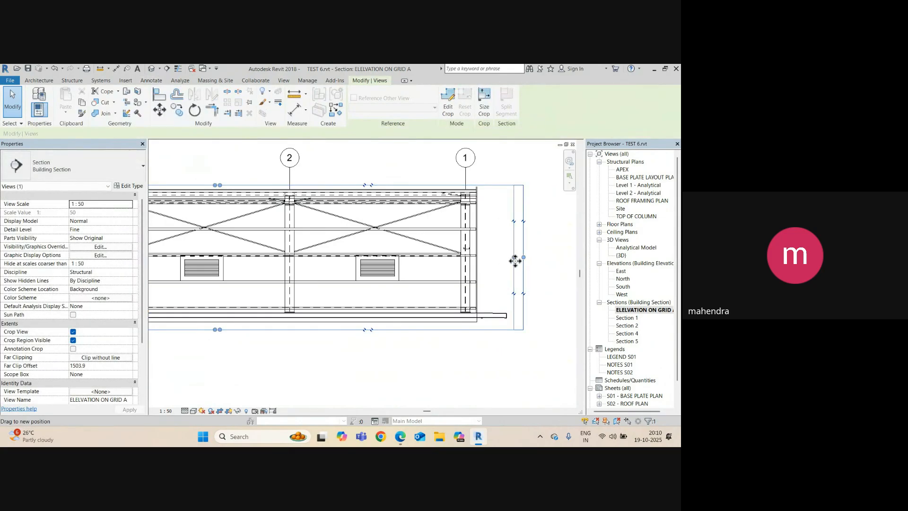
{"action": "scroll", "coordinate": [513, 260], "scroll_direction": "down", "scroll_amount": 1}
{"action": "scroll", "coordinate": [416, 274], "scroll_direction": "down", "scroll_amount": 1}
Move the crop region's edge beside grid 4 outward until the slab end lies inside the view
{"action": "scroll", "coordinate": [245, 306], "scroll_direction": "up", "scroll_amount": 3}
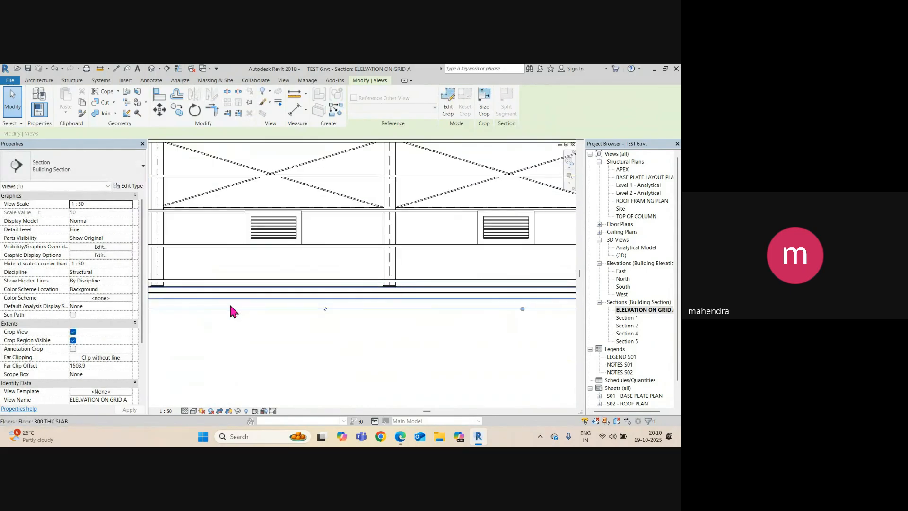
{"action": "middle_click_drag", "start_coordinate": [230, 306], "coordinate": [452, 310]}
{"action": "left_click_drag", "start_coordinate": [350, 216], "coordinate": [325, 218]}
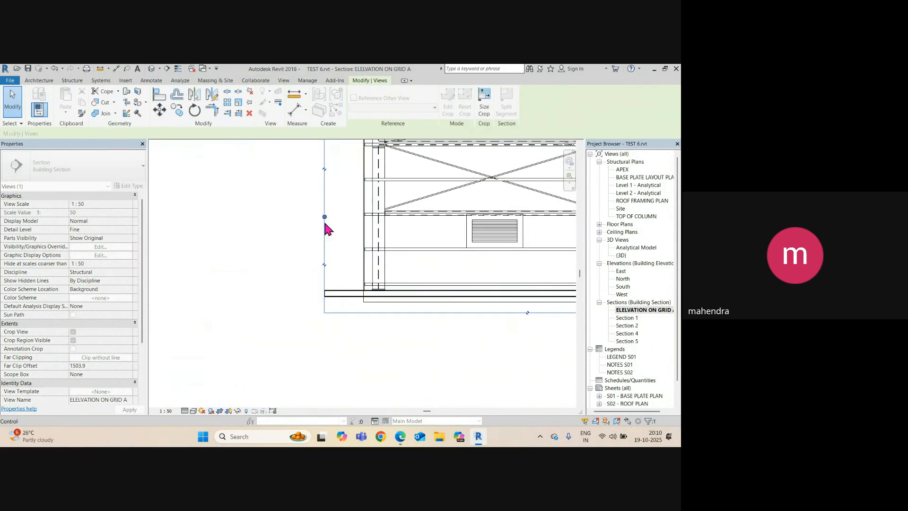
{"action": "scroll", "coordinate": [327, 264], "scroll_direction": "up", "scroll_amount": 2}
{"action": "left_click_drag", "start_coordinate": [298, 163], "coordinate": [284, 166]}
{"action": "scroll", "coordinate": [290, 239], "scroll_direction": "down", "scroll_amount": 1}
Override the Generic 150mm floor's graphics by element in this view to halftone
{"action": "left_click", "coordinate": [310, 279]}
{"action": "right_click", "coordinate": [309, 280]}
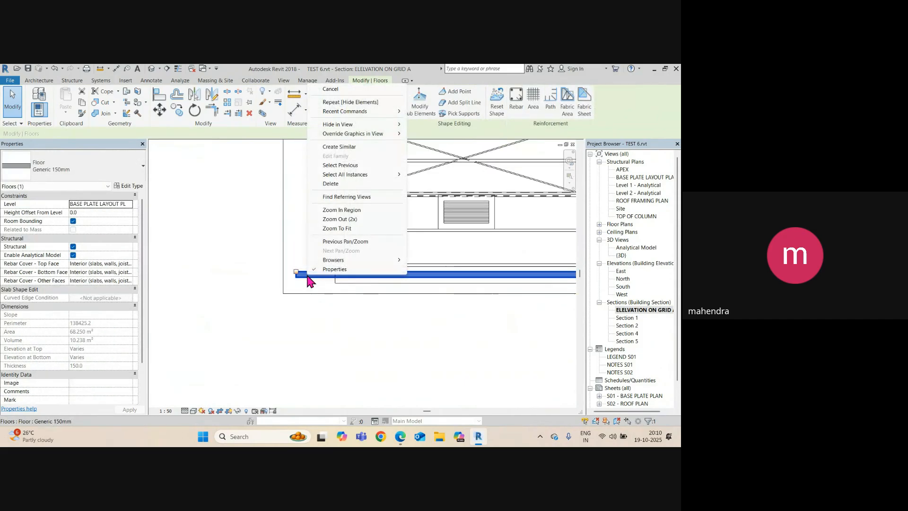
{"action": "mouse_move", "coordinate": [367, 135]}
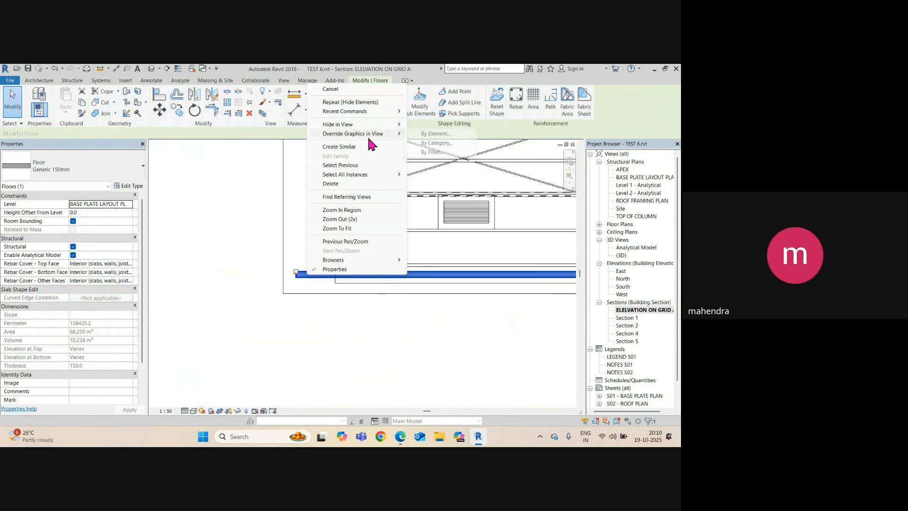
{"action": "left_click", "coordinate": [446, 135]}
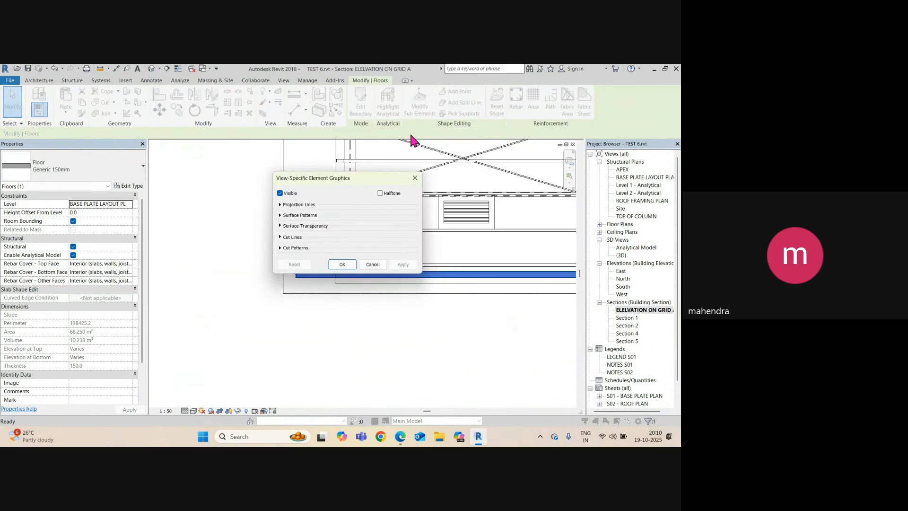
{"action": "left_click", "coordinate": [342, 265]}
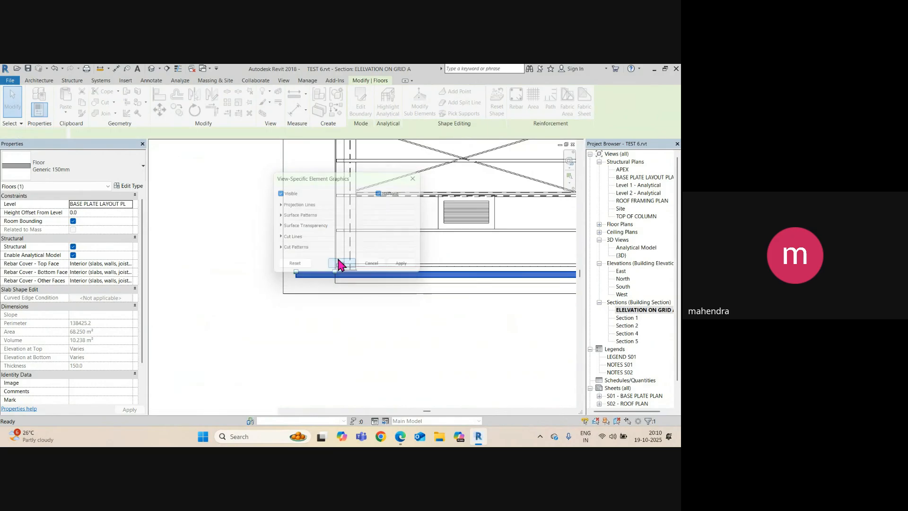
{"action": "middle_click_drag", "start_coordinate": [346, 330], "coordinate": [276, 346]}
{"action": "left_click", "coordinate": [316, 352]}
{"action": "scroll", "coordinate": [265, 309], "scroll_direction": "up", "scroll_amount": 3}
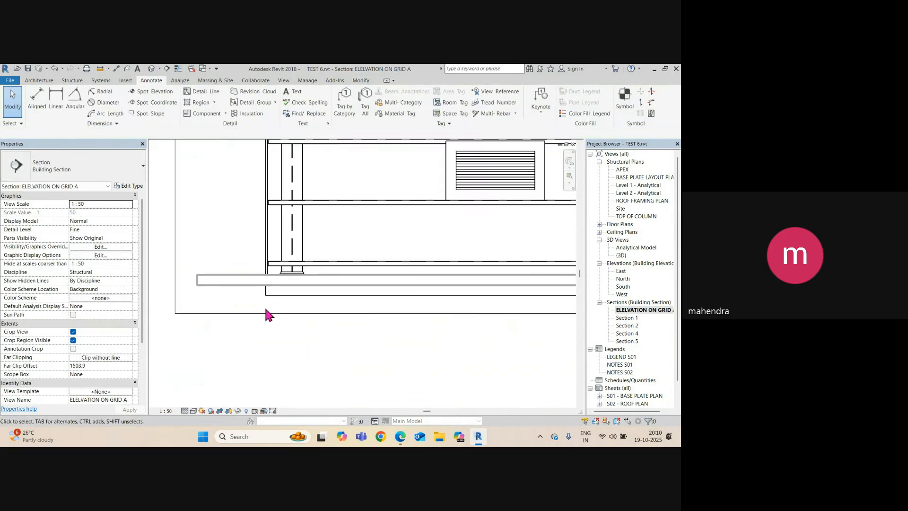
Override the whole floor category's graphics in the elevation to halftone
{"action": "scroll", "coordinate": [267, 314], "scroll_direction": "down", "scroll_amount": 2}
{"action": "left_click", "coordinate": [330, 278]}
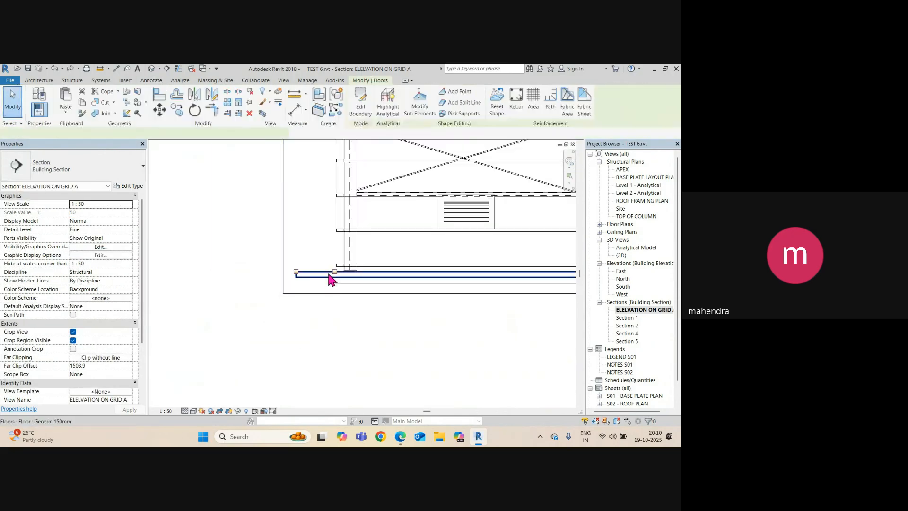
{"action": "right_click", "coordinate": [329, 279]}
{"action": "mouse_move", "coordinate": [391, 135]}
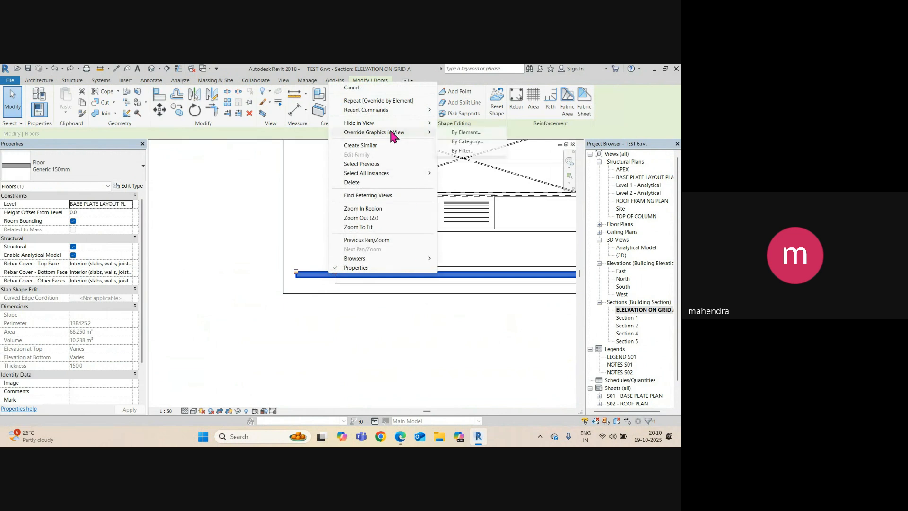
{"action": "left_click", "coordinate": [464, 142]}
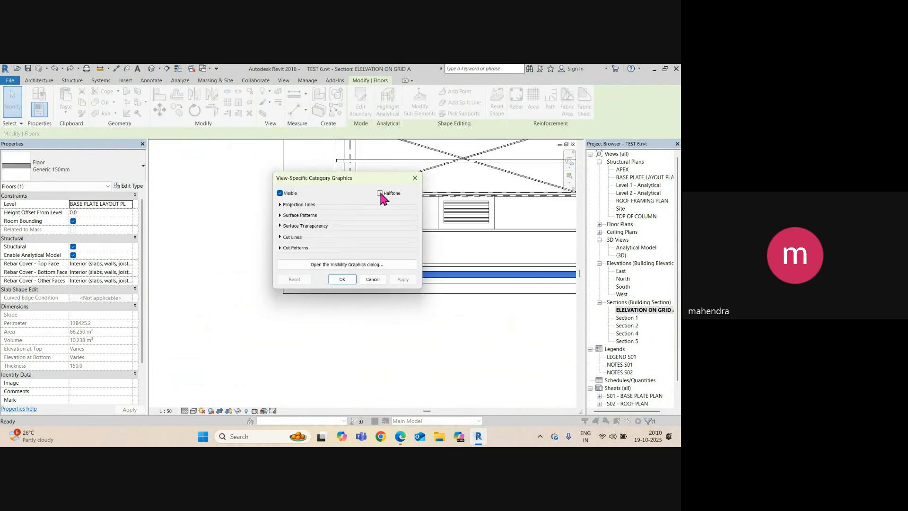
{"action": "left_click", "coordinate": [338, 282]}
{"action": "left_click", "coordinate": [337, 358]}
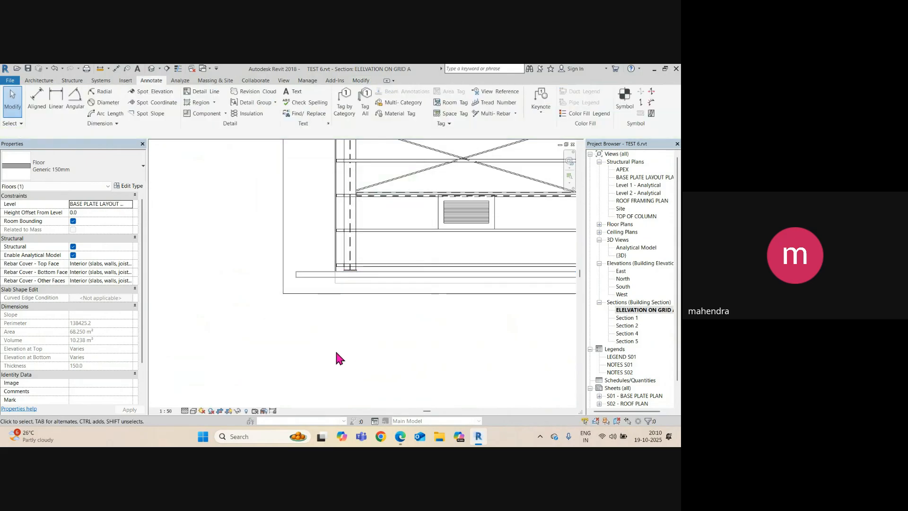
Examine the floor slabs, framing members and louvers along the length of the elevation
{"action": "scroll", "coordinate": [321, 335], "scroll_direction": "down", "scroll_amount": 2}
{"action": "middle_click_drag", "start_coordinate": [385, 340], "coordinate": [193, 343]}
{"action": "scroll", "coordinate": [506, 308], "scroll_direction": "up", "scroll_amount": 2}
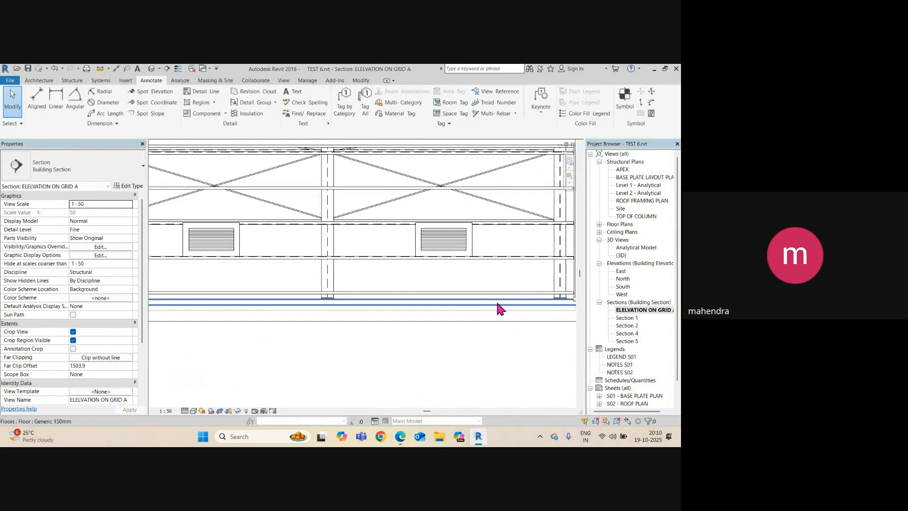
{"action": "scroll", "coordinate": [471, 308], "scroll_direction": "down", "scroll_amount": 1}
{"action": "scroll", "coordinate": [345, 311], "scroll_direction": "down", "scroll_amount": 1}
{"action": "middle_click_drag", "start_coordinate": [196, 285], "coordinate": [426, 293]}
{"action": "scroll", "coordinate": [288, 214], "scroll_direction": "up", "scroll_amount": 4}
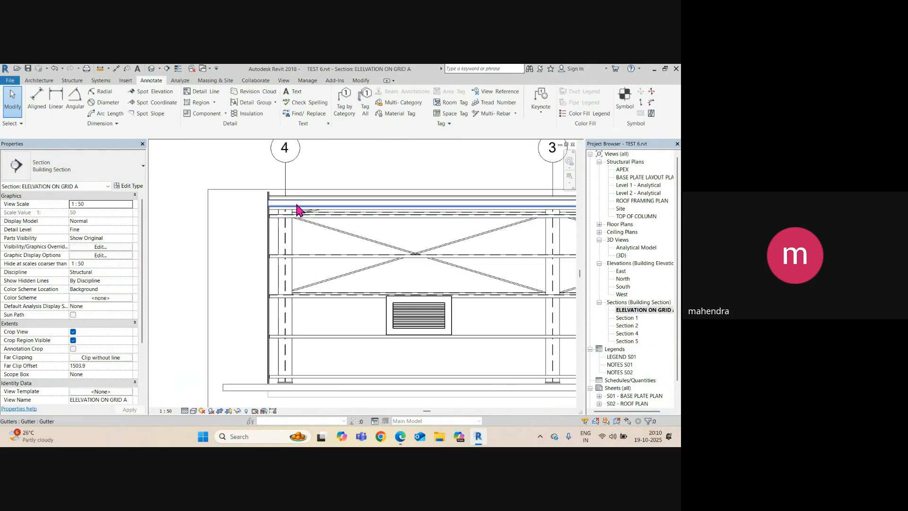
{"action": "middle_click_drag", "start_coordinate": [382, 315], "coordinate": [271, 279]}
{"action": "scroll", "coordinate": [291, 280], "scroll_direction": "down", "scroll_amount": 2}
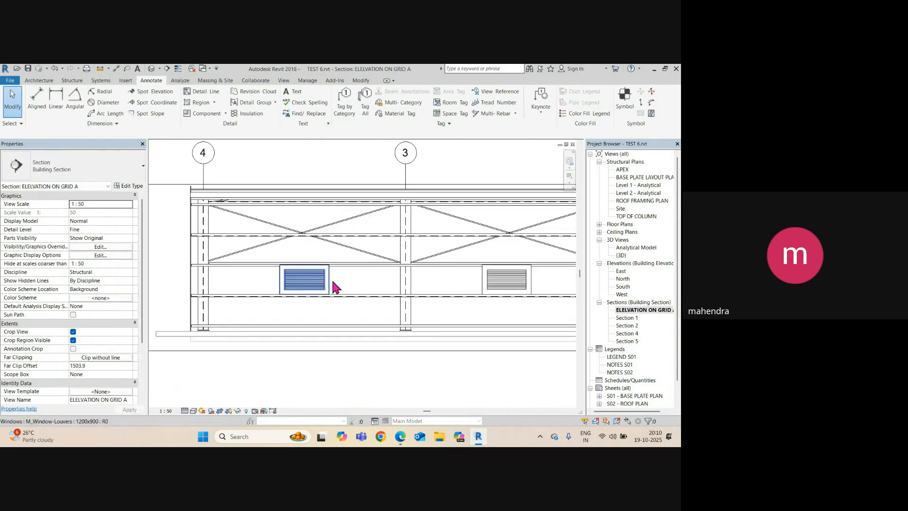
{"action": "middle_click_drag", "start_coordinate": [257, 319], "coordinate": [277, 321]}
{"action": "scroll", "coordinate": [276, 321], "scroll_direction": "up", "scroll_amount": 2}
{"action": "middle_click_drag", "start_coordinate": [214, 313], "coordinate": [278, 314]}
{"action": "key", "text": "t"}
{"action": "key", "text": "g"}
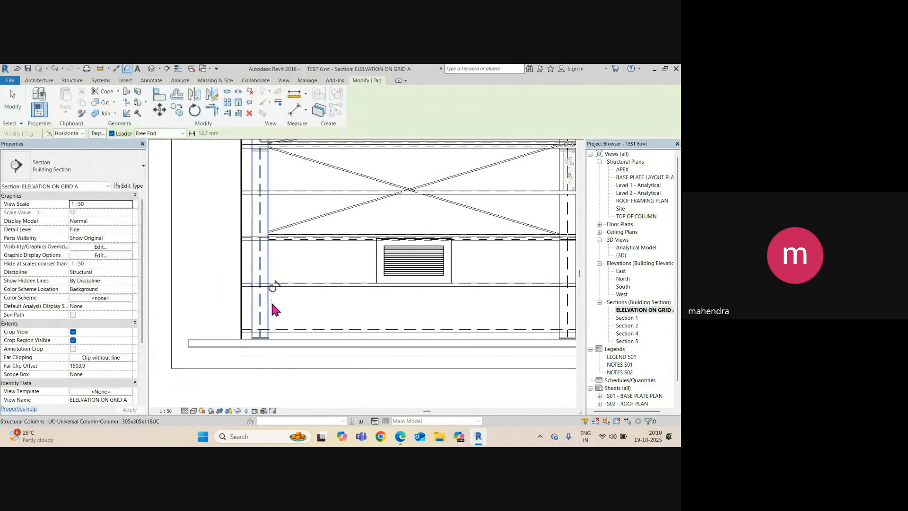
{"action": "scroll", "coordinate": [271, 300], "scroll_direction": "down", "scroll_amount": 2}
{"action": "scroll", "coordinate": [279, 296], "scroll_direction": "up", "scroll_amount": 1}
{"action": "scroll", "coordinate": [279, 295], "scroll_direction": "up", "scroll_amount": 1}
{"action": "key", "text": "Escape"}
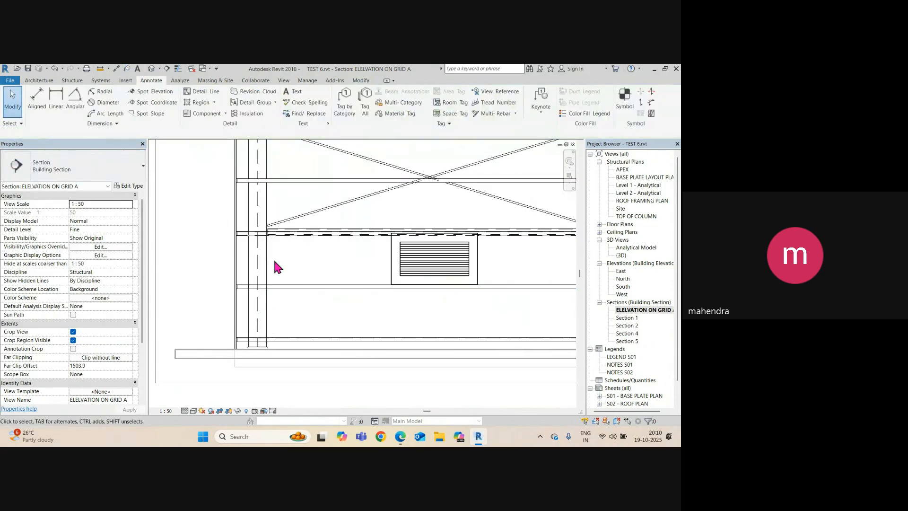
Tag the structural columns on grids 4, 3, 2 and 1 by category without leaders
{"action": "key", "text": "t"}
{"action": "key", "text": "g"}
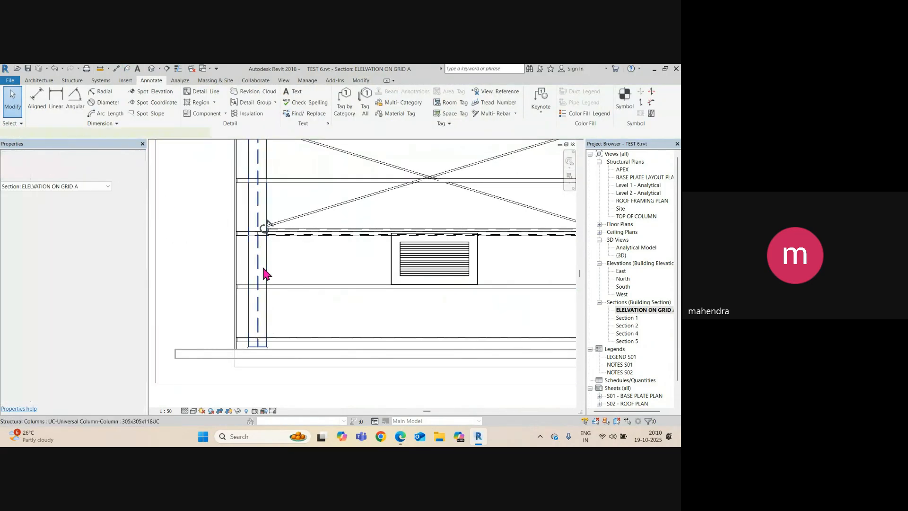
{"action": "left_click", "coordinate": [112, 133]}
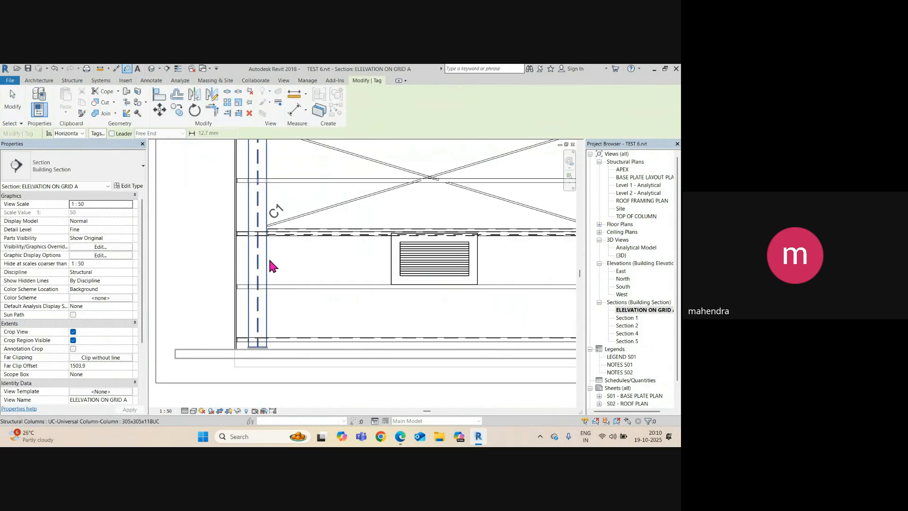
{"action": "scroll", "coordinate": [268, 257], "scroll_direction": "down", "scroll_amount": 3}
{"action": "middle_click_drag", "start_coordinate": [415, 272], "coordinate": [286, 274]}
{"action": "scroll", "coordinate": [290, 271], "scroll_direction": "up", "scroll_amount": 2}
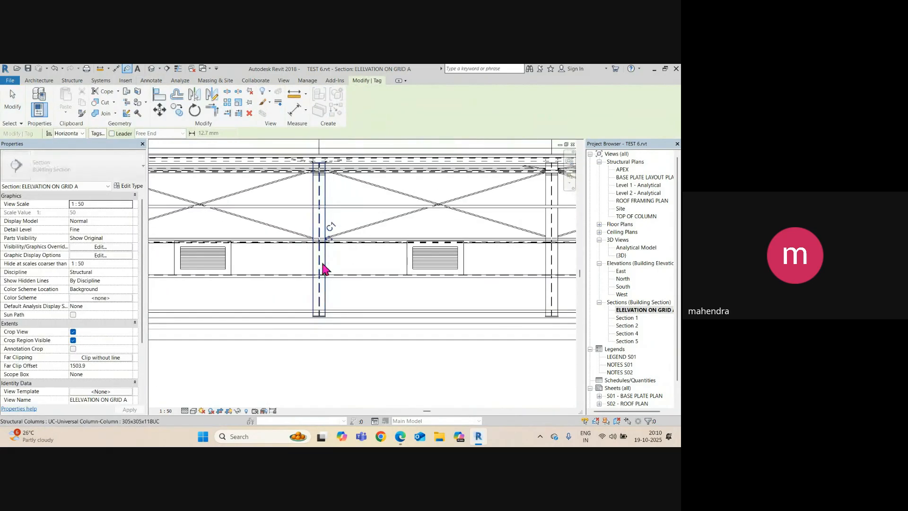
{"action": "left_click", "coordinate": [321, 261]}
{"action": "scroll", "coordinate": [447, 271], "scroll_direction": "down", "scroll_amount": 1}
{"action": "middle_click_drag", "start_coordinate": [453, 271], "coordinate": [271, 274]}
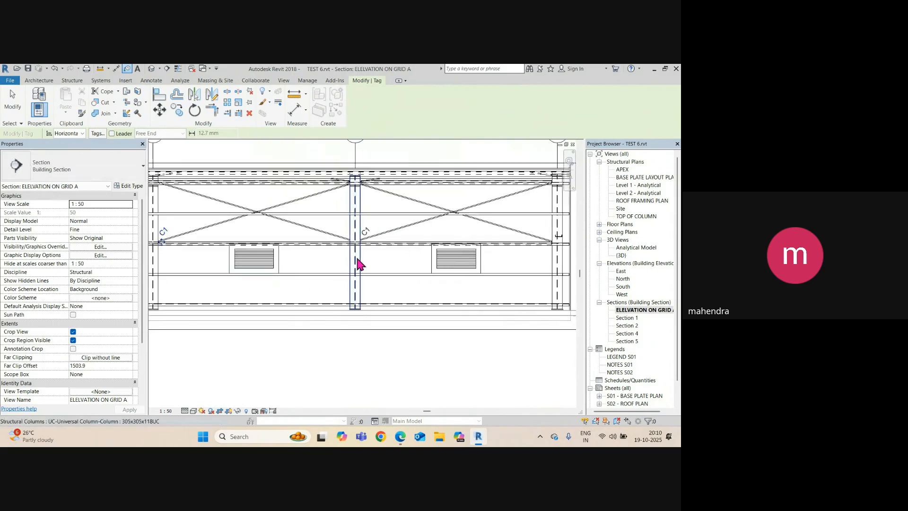
{"action": "left_click", "coordinate": [556, 259]}
{"action": "scroll", "coordinate": [180, 265], "scroll_direction": "down", "scroll_amount": 2}
{"action": "left_click_drag", "start_coordinate": [170, 264], "coordinate": [369, 265]}
{"action": "scroll", "coordinate": [258, 253], "scroll_direction": "up", "scroll_amount": 2}
{"action": "key", "text": "Escape"}
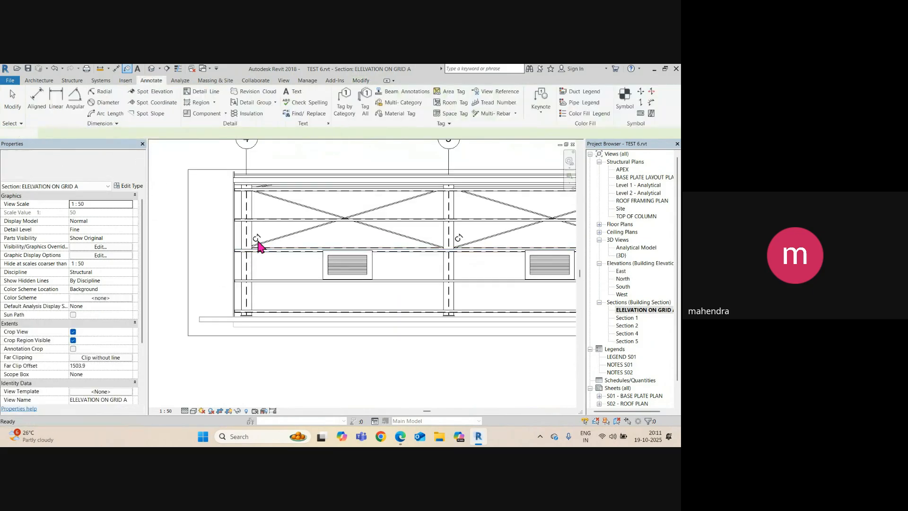
Move the C1 tags of the columns on grids 4 and 3 down to louver height
{"action": "scroll", "coordinate": [259, 245], "scroll_direction": "up", "scroll_amount": 1}
{"action": "left_click_drag", "start_coordinate": [258, 242], "coordinate": [256, 287]}
{"action": "left_click", "coordinate": [481, 260]}
{"action": "left_click", "coordinate": [525, 238]}
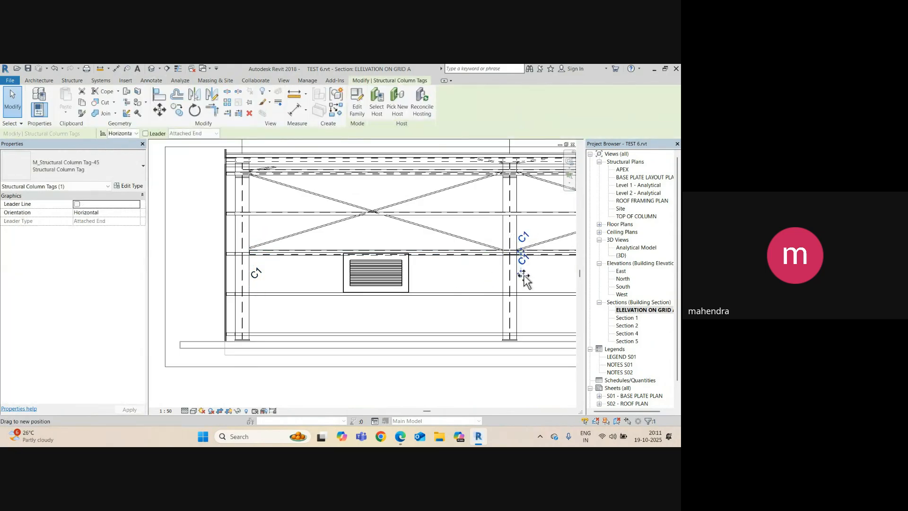
{"action": "left_click_drag", "start_coordinate": [523, 275], "coordinate": [523, 288]}
{"action": "scroll", "coordinate": [499, 292], "scroll_direction": "down", "scroll_amount": 1}
{"action": "middle_click_drag", "start_coordinate": [499, 292], "coordinate": [261, 287]}
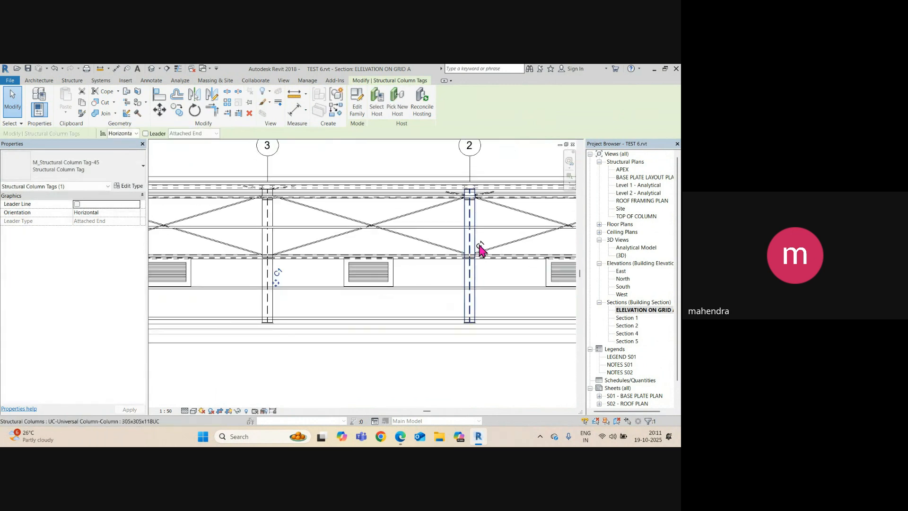
Move the C1 tags of the columns on grids 2 and 1 down, clear of the bracing and end wall
{"action": "left_click_drag", "start_coordinate": [481, 249], "coordinate": [480, 284]}
{"action": "scroll", "coordinate": [509, 301], "scroll_direction": "down", "scroll_amount": 1}
{"action": "middle_click_drag", "start_coordinate": [509, 301], "coordinate": [352, 290]}
{"action": "scroll", "coordinate": [469, 253], "scroll_direction": "up", "scroll_amount": 1}
{"action": "key", "text": "Escape"}
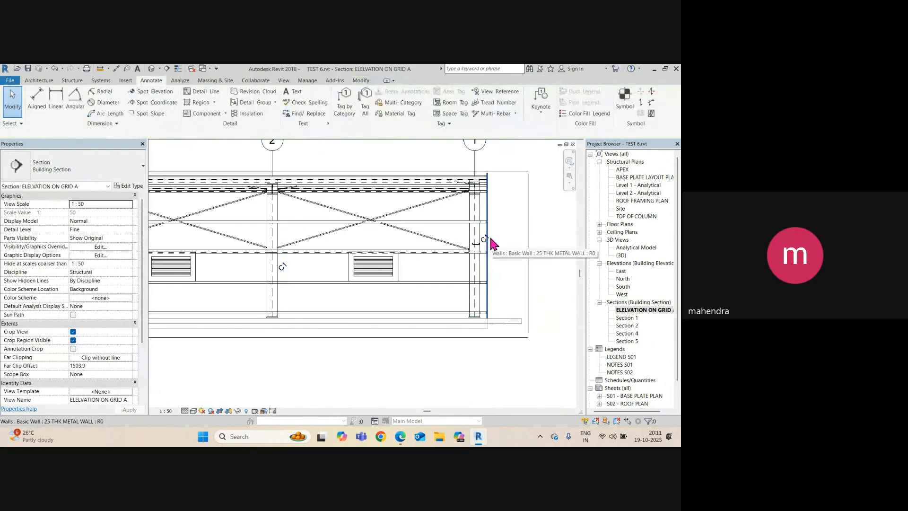
{"action": "scroll", "coordinate": [490, 238], "scroll_direction": "up", "scroll_amount": 2}
{"action": "left_click", "coordinate": [481, 239]}
{"action": "left_click_drag", "start_coordinate": [480, 257], "coordinate": [438, 314]}
{"action": "scroll", "coordinate": [438, 314], "scroll_direction": "down", "scroll_amount": 3}
{"action": "key", "text": "Escape"}
{"action": "scroll", "coordinate": [341, 322], "scroll_direction": "up", "scroll_amount": 2}
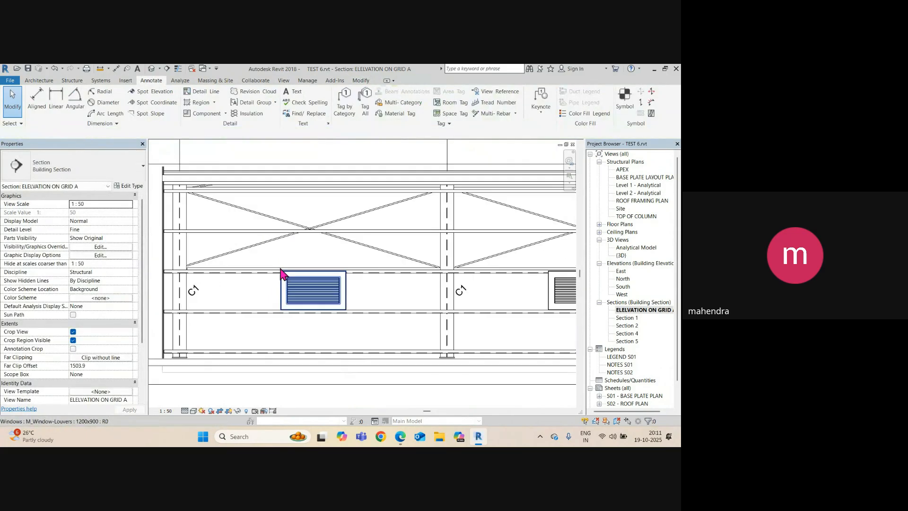
Tag the girts above and below the louver between grids 3 and 2 by category, moving both G1 tags beside the louver
{"action": "middle_click_drag", "start_coordinate": [255, 286], "coordinate": [312, 258]}
{"action": "key", "text": "t"}
{"action": "key", "text": "g"}
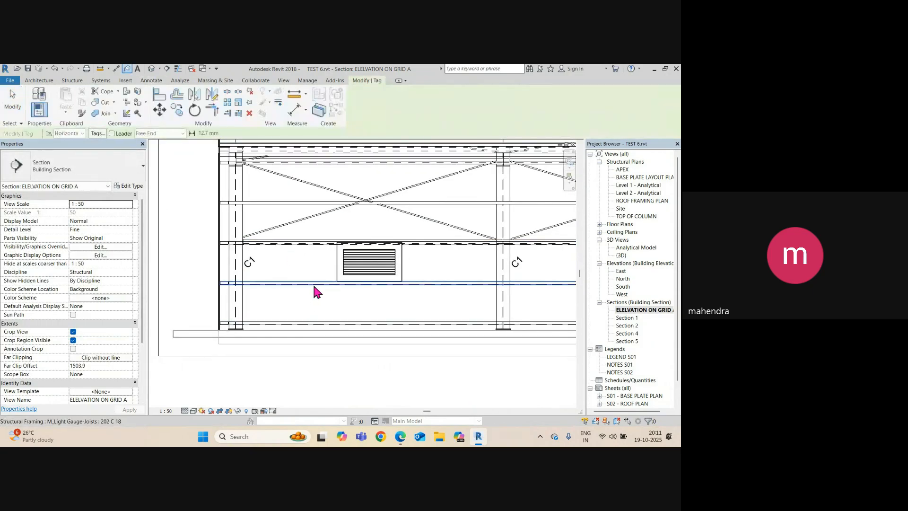
{"action": "scroll", "coordinate": [313, 286], "scroll_direction": "down", "scroll_amount": 1}
{"action": "scroll", "coordinate": [313, 286], "scroll_direction": "down", "scroll_amount": 2}
{"action": "middle_click_drag", "start_coordinate": [312, 287], "coordinate": [227, 287]}
{"action": "scroll", "coordinate": [434, 298], "scroll_direction": "up", "scroll_amount": 2}
{"action": "scroll", "coordinate": [398, 267], "scroll_direction": "up", "scroll_amount": 1}
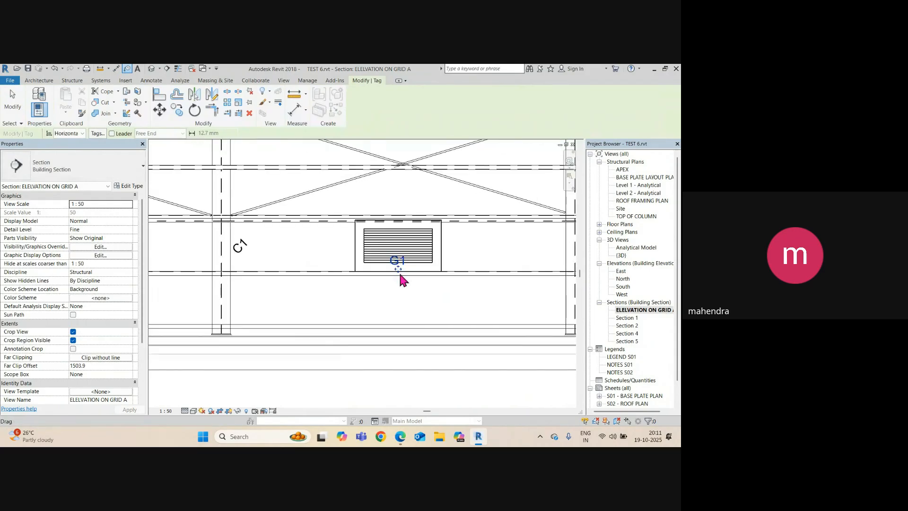
{"action": "left_click_drag", "start_coordinate": [397, 269], "coordinate": [305, 260]}
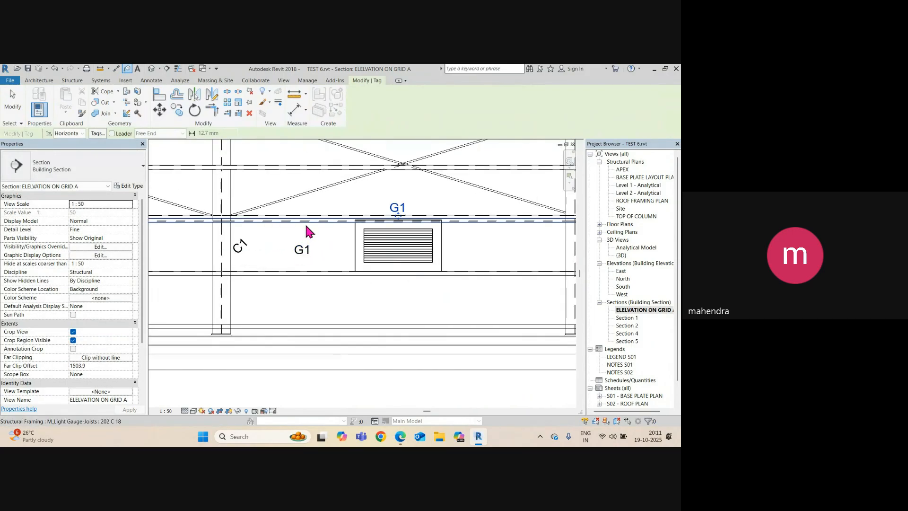
{"action": "left_click_drag", "start_coordinate": [399, 222], "coordinate": [324, 250]}
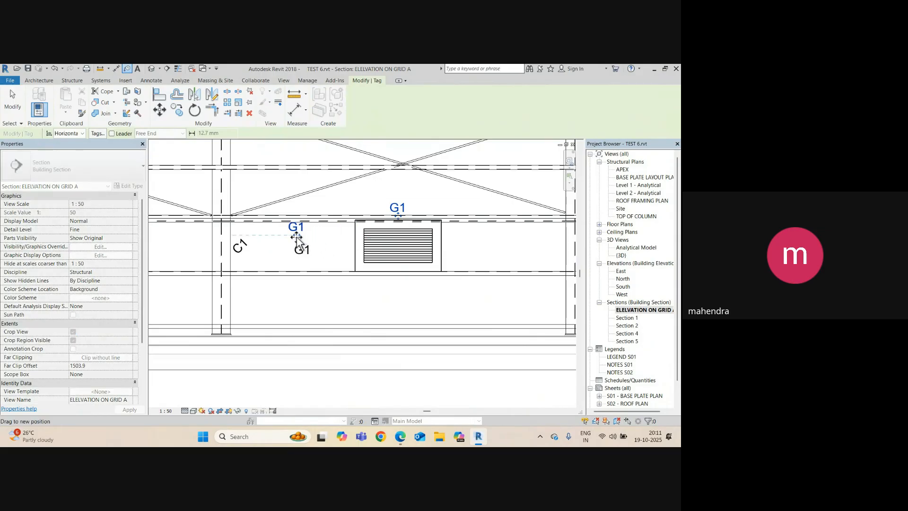
Lower the two G1 tags beside the middle louver so each sits clear of and just above its girt
{"action": "scroll", "coordinate": [301, 238], "scroll_direction": "up", "scroll_amount": 3}
{"action": "left_click", "coordinate": [302, 250]}
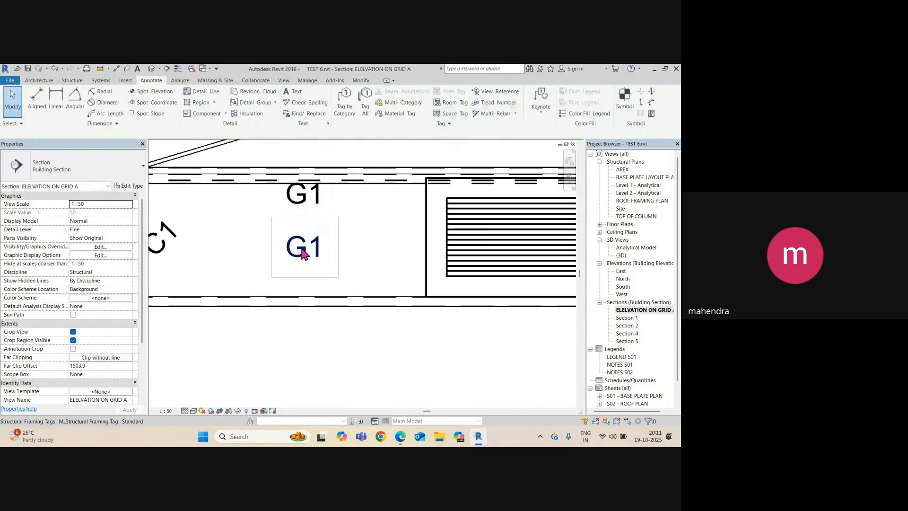
{"action": "left_click_drag", "start_coordinate": [304, 267], "coordinate": [304, 281]}
{"action": "left_click", "coordinate": [315, 207]}
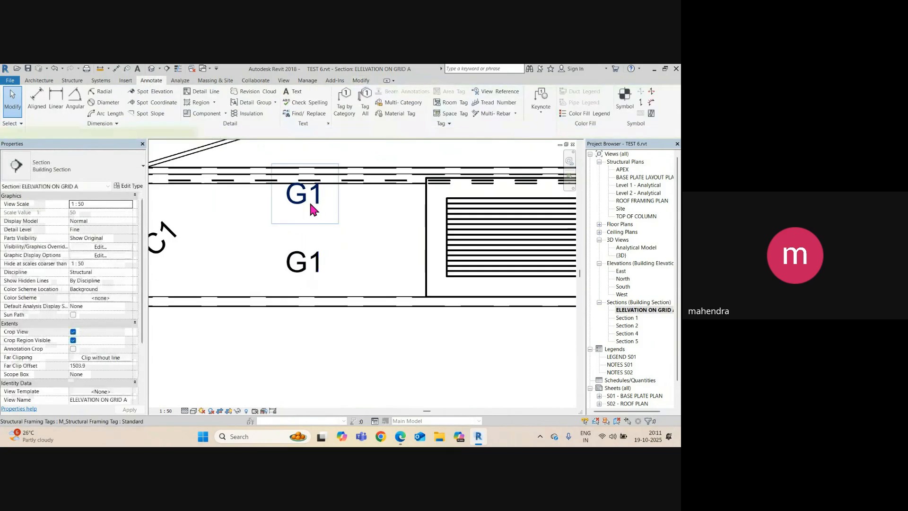
{"action": "left_click", "coordinate": [308, 199]}
{"action": "left_click_drag", "start_coordinate": [304, 212], "coordinate": [304, 219]}
{"action": "left_click", "coordinate": [330, 247]}
Tag the 100x100 SHS beams above the louvers as B1 in the bays from grid 4 to grid 1
{"action": "scroll", "coordinate": [331, 249], "scroll_direction": "down", "scroll_amount": 4}
{"action": "middle_click_drag", "start_coordinate": [341, 273], "coordinate": [418, 286]}
{"action": "scroll", "coordinate": [268, 245], "scroll_direction": "up", "scroll_amount": 3}
{"action": "middle_click_drag", "start_coordinate": [283, 256], "coordinate": [491, 261]}
{"action": "scroll", "coordinate": [265, 230], "scroll_direction": "up", "scroll_amount": 5}
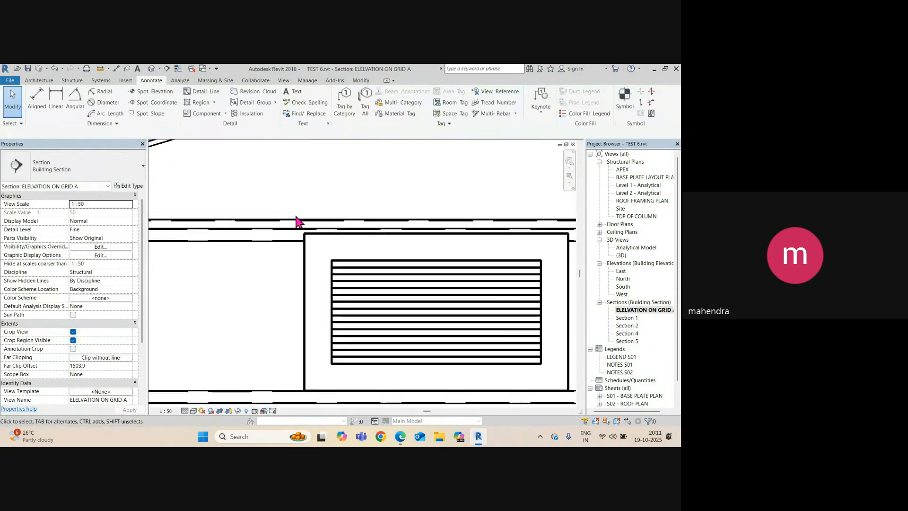
{"action": "key", "text": "g"}
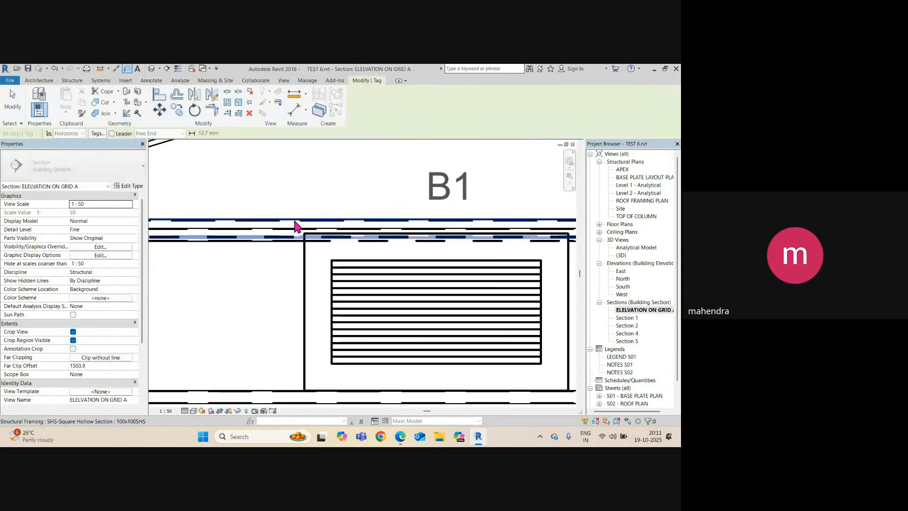
{"action": "scroll", "coordinate": [291, 227], "scroll_direction": "down", "scroll_amount": 5}
{"action": "middle_click_drag", "start_coordinate": [418, 256], "coordinate": [253, 264]}
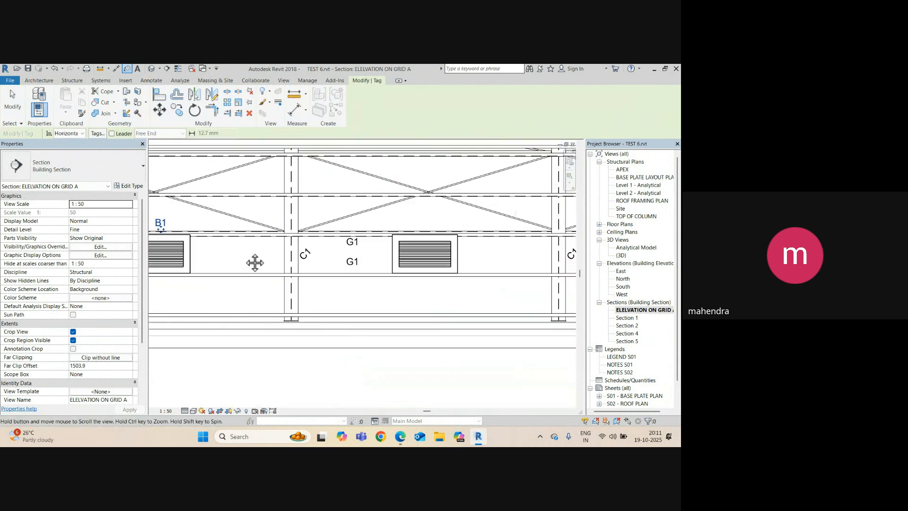
{"action": "left_click", "coordinate": [407, 231]}
{"action": "middle_click_drag", "start_coordinate": [530, 264], "coordinate": [243, 280]}
{"action": "middle_click_drag", "start_coordinate": [350, 250], "coordinate": [513, 241]}
Tag the mid-height girt between grids 3 and 2 and move its G1 tag in line with the G1 tags below
{"action": "left_click", "coordinate": [406, 243]}
{"action": "scroll", "coordinate": [405, 243], "scroll_direction": "down", "scroll_amount": 1}
{"action": "middle_click_drag", "start_coordinate": [293, 239], "coordinate": [493, 244]}
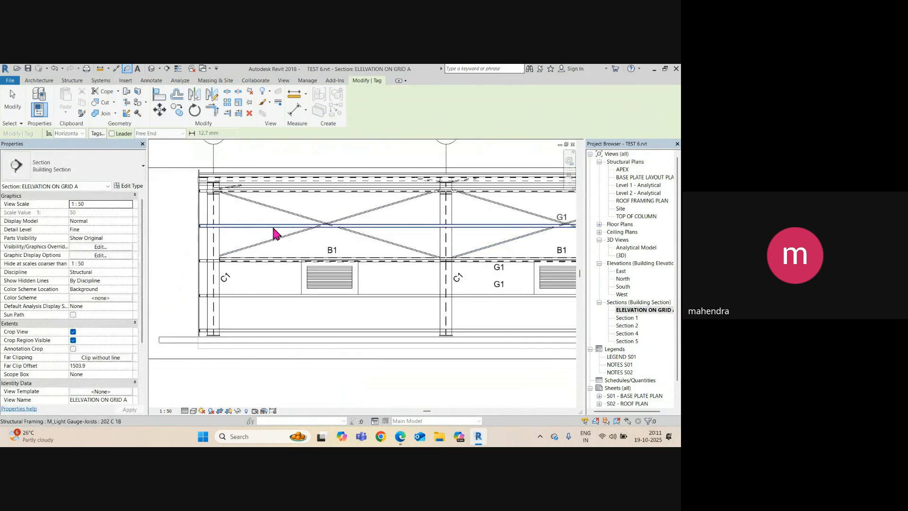
{"action": "scroll", "coordinate": [284, 231], "scroll_direction": "down", "scroll_amount": 1}
{"action": "scroll", "coordinate": [521, 230], "scroll_direction": "up", "scroll_amount": 1}
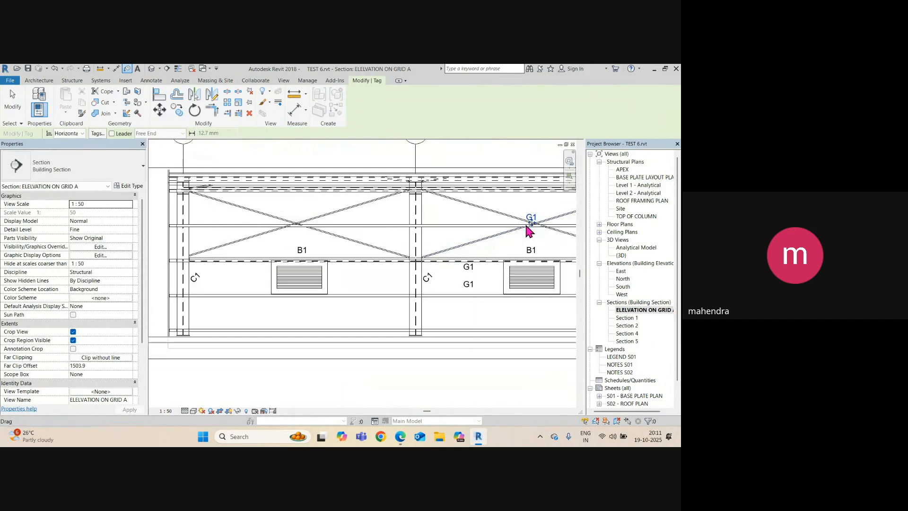
{"action": "left_click_drag", "start_coordinate": [464, 226], "coordinate": [466, 226]}
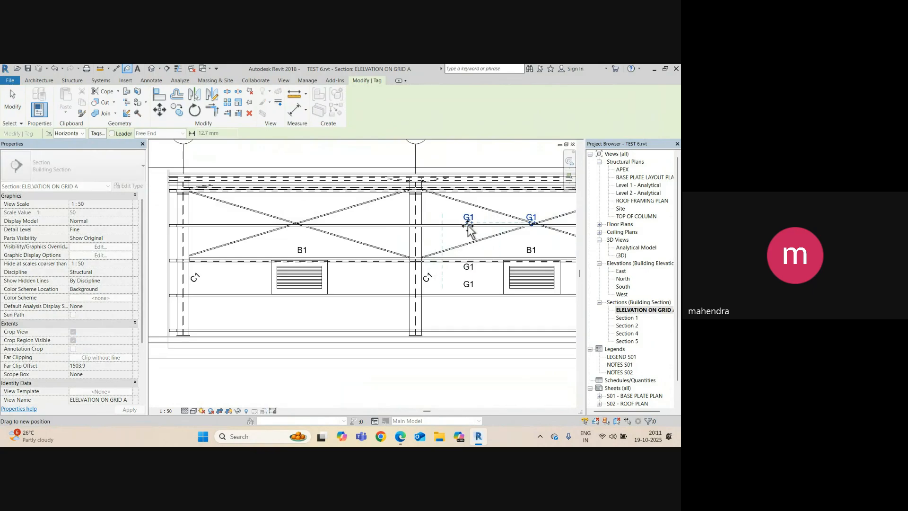
Tag both braces between grids 4 and 3, sliding the BR1 tags along them away from the crossing point
{"action": "middle_click_drag", "start_coordinate": [492, 258], "coordinate": [294, 260]}
{"action": "scroll", "coordinate": [294, 258], "scroll_direction": "down", "scroll_amount": 1}
{"action": "scroll", "coordinate": [270, 264], "scroll_direction": "up", "scroll_amount": 5}
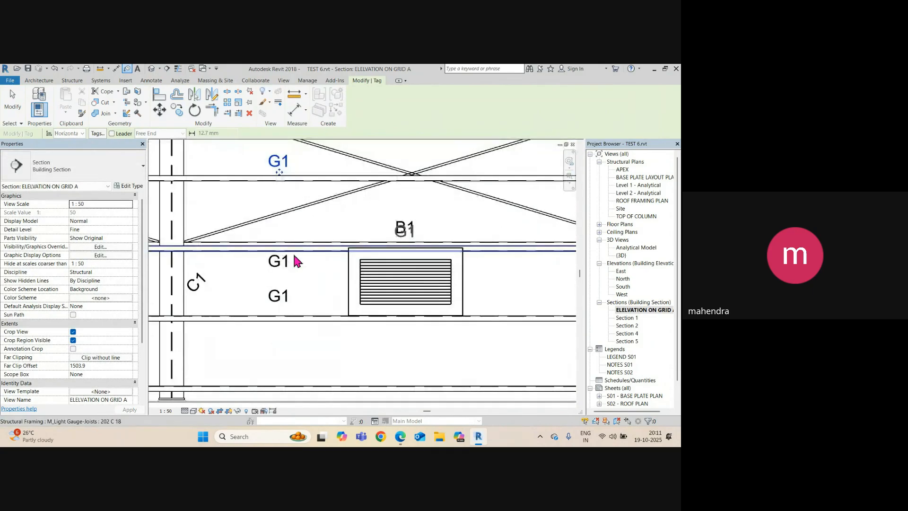
{"action": "scroll", "coordinate": [331, 260], "scroll_direction": "down", "scroll_amount": 1}
{"action": "scroll", "coordinate": [362, 271], "scroll_direction": "down", "scroll_amount": 3}
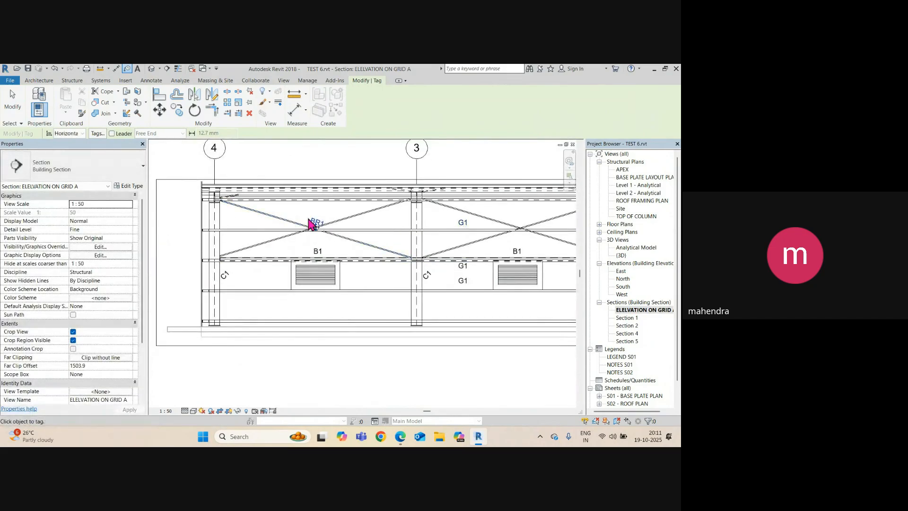
{"action": "scroll", "coordinate": [316, 226], "scroll_direction": "up", "scroll_amount": 1}
{"action": "scroll", "coordinate": [316, 226], "scroll_direction": "up", "scroll_amount": 2}
{"action": "left_click_drag", "start_coordinate": [316, 228], "coordinate": [245, 216]}
{"action": "left_click", "coordinate": [392, 221]}
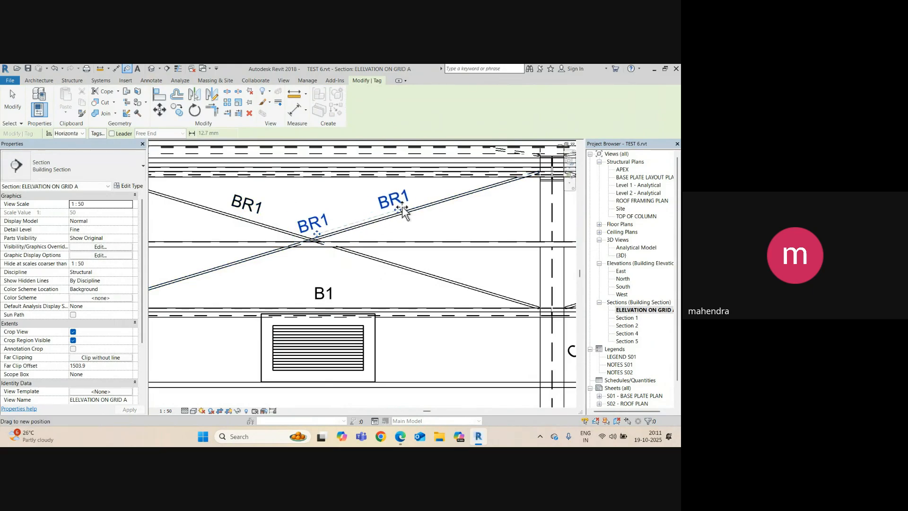
{"action": "left_click_drag", "start_coordinate": [402, 206], "coordinate": [401, 207]}
Tag both braces between grids 3 and 2 and shift their BR1 tags outward from the crossing
{"action": "scroll", "coordinate": [319, 237], "scroll_direction": "down", "scroll_amount": 3}
{"action": "scroll", "coordinate": [397, 228], "scroll_direction": "up", "scroll_amount": 2}
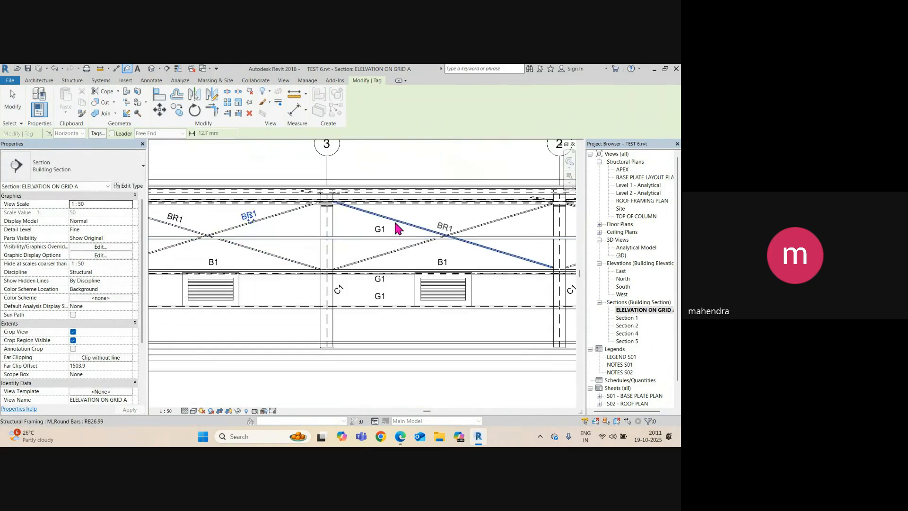
{"action": "left_click", "coordinate": [441, 228]}
{"action": "left_click_drag", "start_coordinate": [439, 230], "coordinate": [397, 218]}
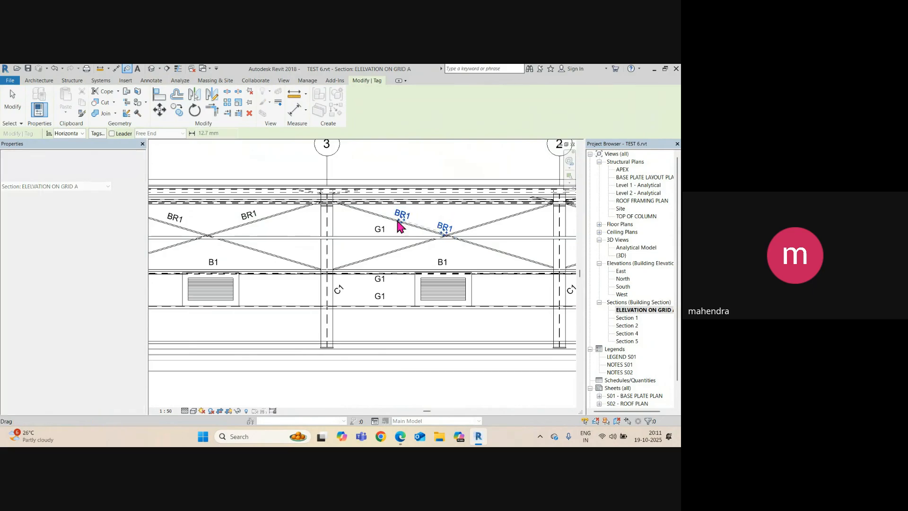
{"action": "left_click", "coordinate": [486, 223]}
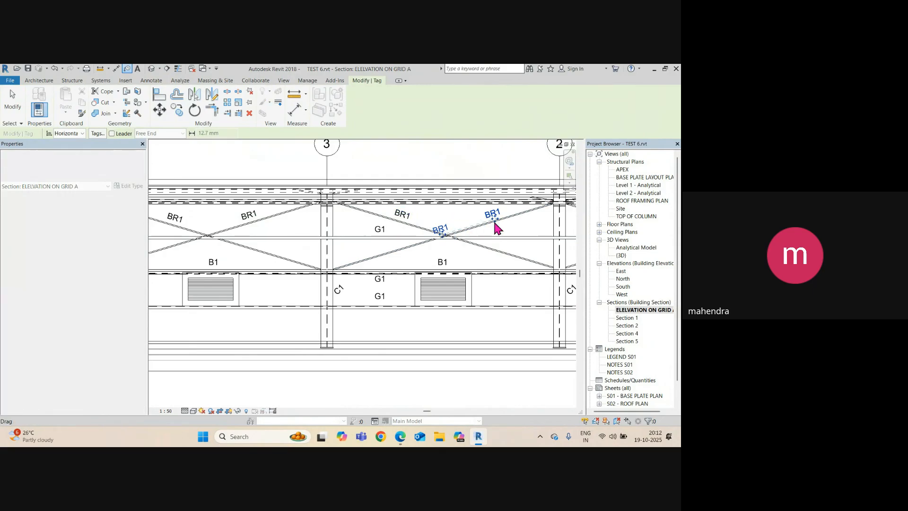
Tag the crossed braces between grids 2 and 1 and place the BR1 tags on their upper halves
{"action": "scroll", "coordinate": [468, 235], "scroll_direction": "down", "scroll_amount": 2}
{"action": "scroll", "coordinate": [392, 247], "scroll_direction": "up", "scroll_amount": 3}
{"action": "left_click", "coordinate": [437, 244]}
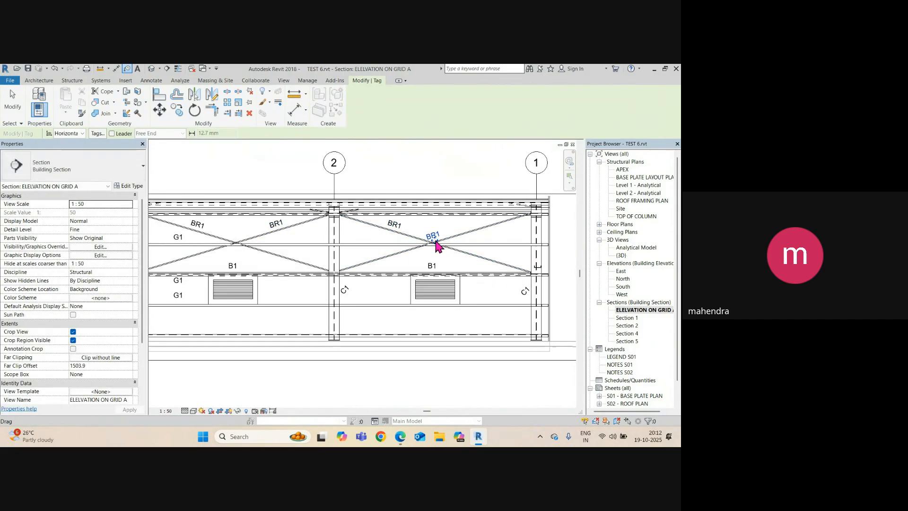
{"action": "scroll", "coordinate": [473, 236], "scroll_direction": "down", "scroll_amount": 2}
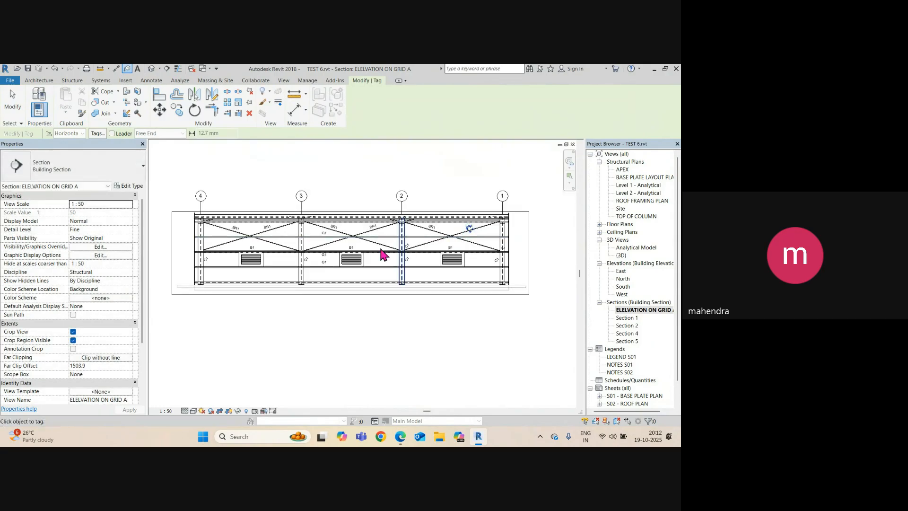
Tag the louver-sill girt at its grid 4 end and move the G1 tag outside the end wall
{"action": "scroll", "coordinate": [178, 266], "scroll_direction": "up", "scroll_amount": 4}
{"action": "scroll", "coordinate": [213, 227], "scroll_direction": "up", "scroll_amount": 2}
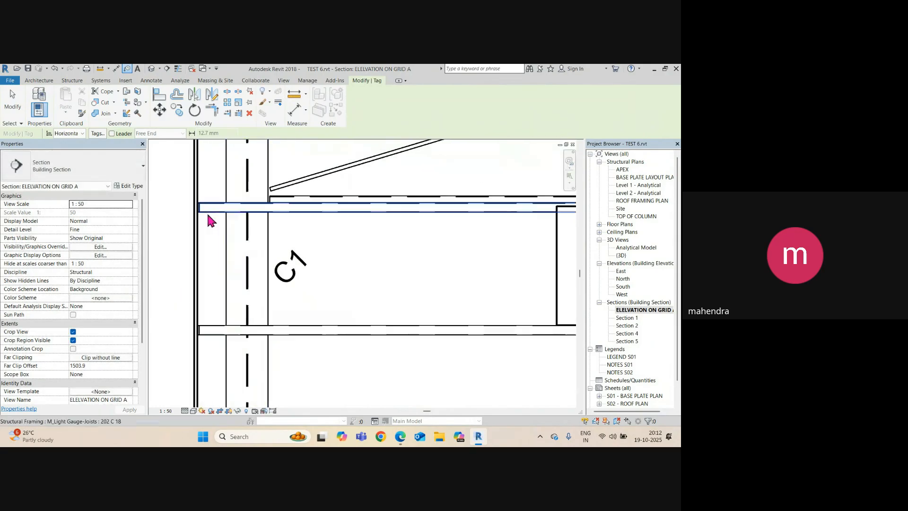
{"action": "scroll", "coordinate": [208, 220], "scroll_direction": "up", "scroll_amount": 2}
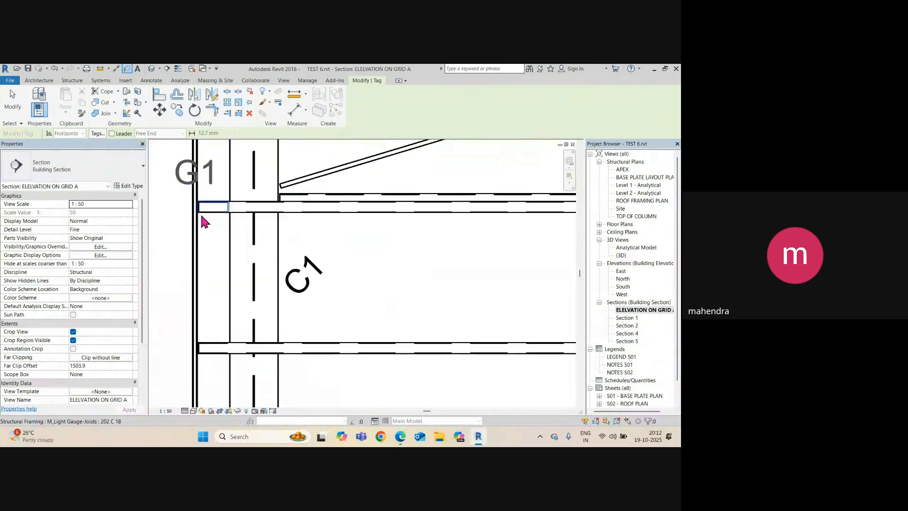
{"action": "scroll", "coordinate": [202, 218], "scroll_direction": "down", "scroll_amount": 3}
{"action": "scroll", "coordinate": [201, 284], "scroll_direction": "up", "scroll_amount": 4}
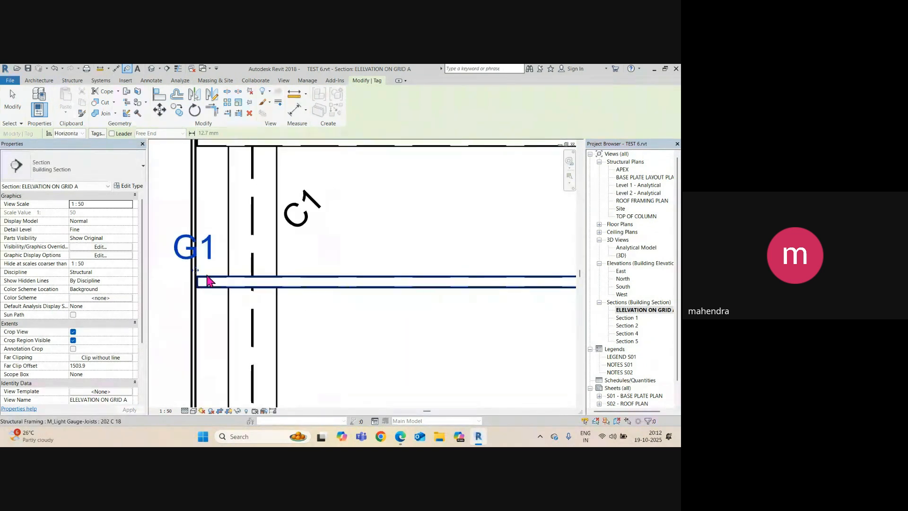
{"action": "left_click_drag", "start_coordinate": [194, 266], "coordinate": [167, 303]}
{"action": "scroll", "coordinate": [362, 288], "scroll_direction": "down", "scroll_amount": 3}
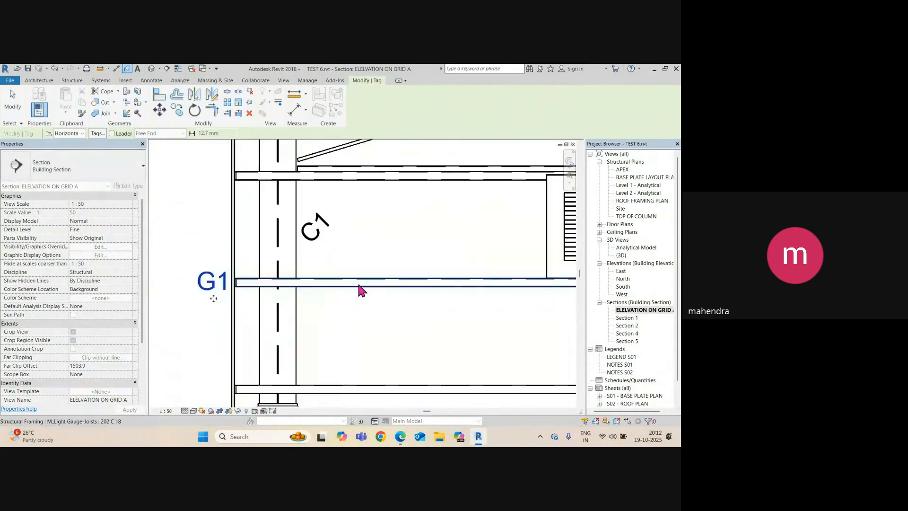
Tag the louver-head girt at its grid 4 end and place the G1 tag outside the end wall
{"action": "middle_click_drag", "start_coordinate": [320, 259], "coordinate": [339, 324]}
{"action": "scroll", "coordinate": [318, 298], "scroll_direction": "up", "scroll_amount": 5}
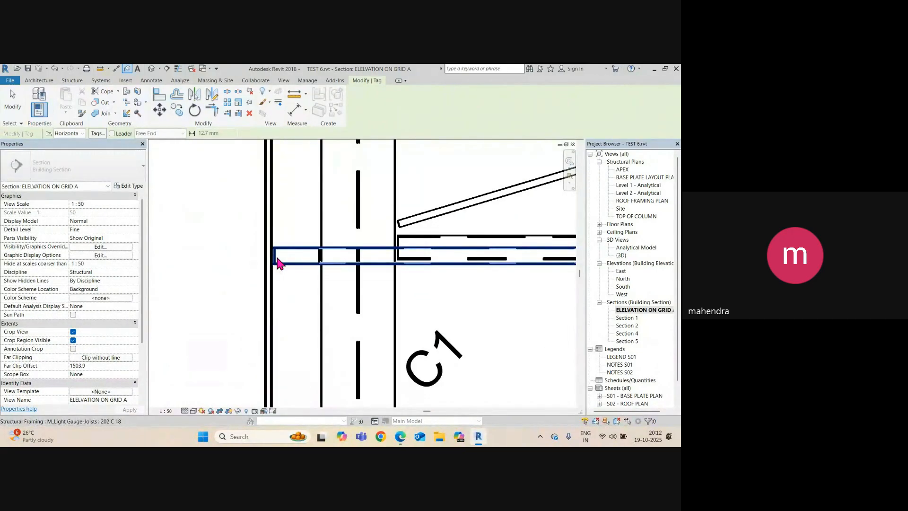
{"action": "scroll", "coordinate": [280, 264], "scroll_direction": "down", "scroll_amount": 3}
{"action": "scroll", "coordinate": [279, 264], "scroll_direction": "up", "scroll_amount": 2}
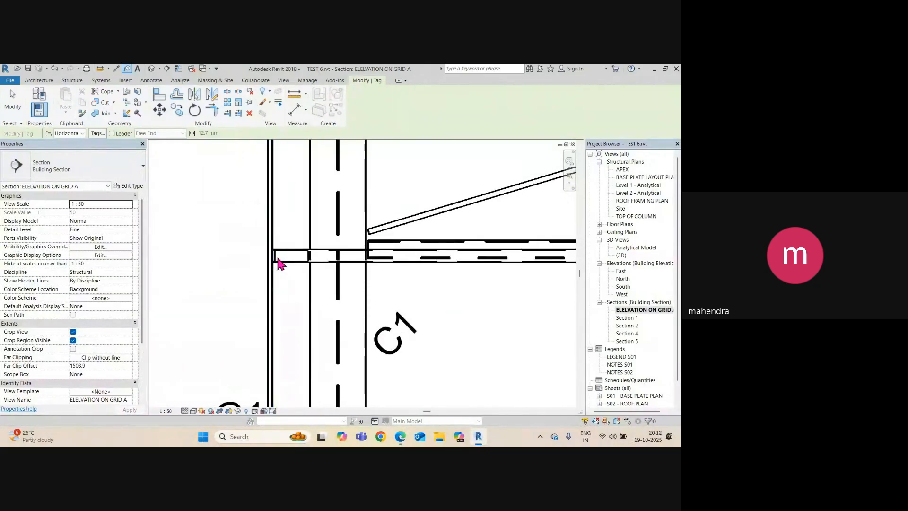
{"action": "left_click_drag", "start_coordinate": [272, 244], "coordinate": [241, 286]}
Tag the mid-height and top girts at grid 4, moving both G1 tags outside the wall above the lower ones
{"action": "scroll", "coordinate": [385, 276], "scroll_direction": "down", "scroll_amount": 2}
{"action": "scroll", "coordinate": [333, 211], "scroll_direction": "up", "scroll_amount": 4}
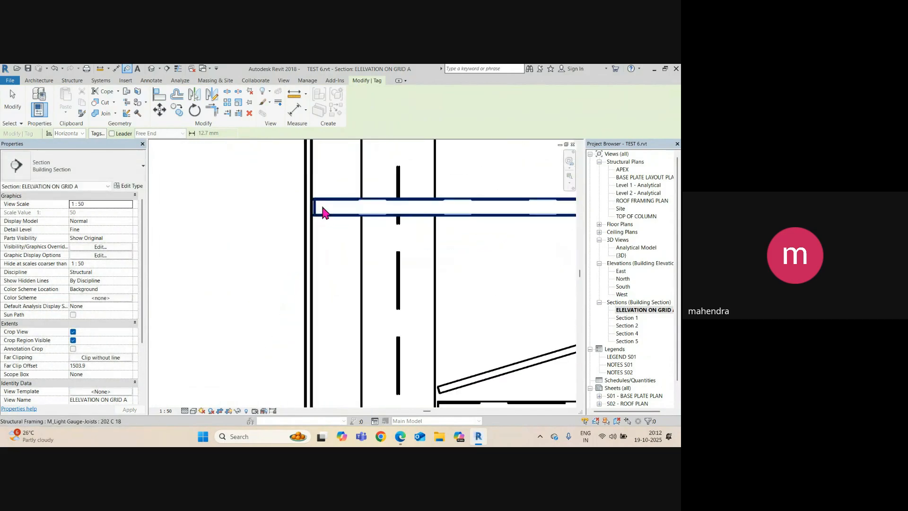
{"action": "middle_click_drag", "start_coordinate": [325, 207], "coordinate": [334, 283]}
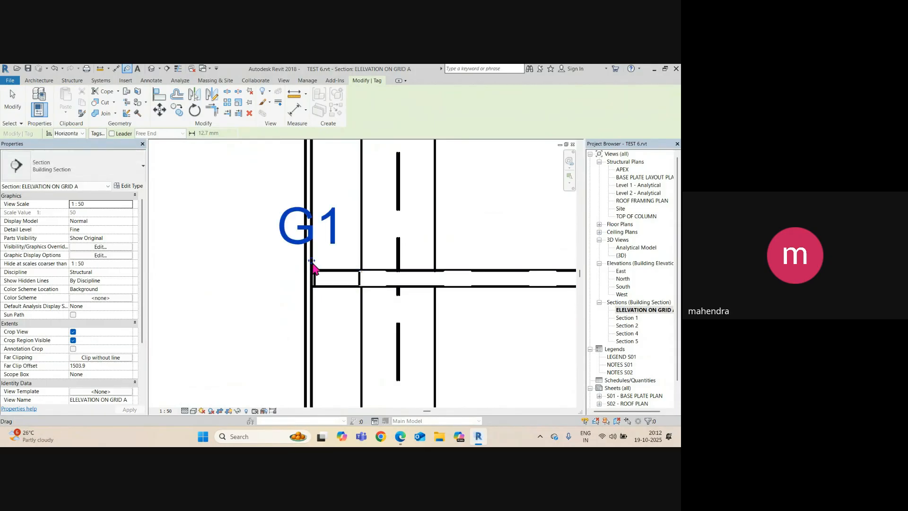
{"action": "left_click_drag", "start_coordinate": [312, 261], "coordinate": [267, 317]}
{"action": "scroll", "coordinate": [326, 284], "scroll_direction": "down", "scroll_amount": 2}
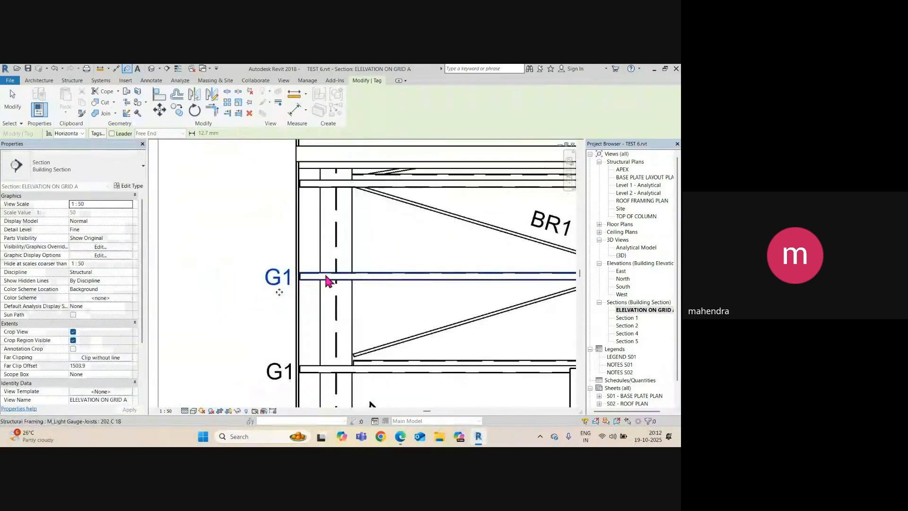
{"action": "scroll", "coordinate": [319, 229], "scroll_direction": "up", "scroll_amount": 3}
{"action": "left_click_drag", "start_coordinate": [317, 229], "coordinate": [265, 258]}
{"action": "scroll", "coordinate": [258, 260], "scroll_direction": "down", "scroll_amount": 2}
Override the graphics of the metal end wall's category in this elevation view
{"action": "left_click", "coordinate": [278, 276]}
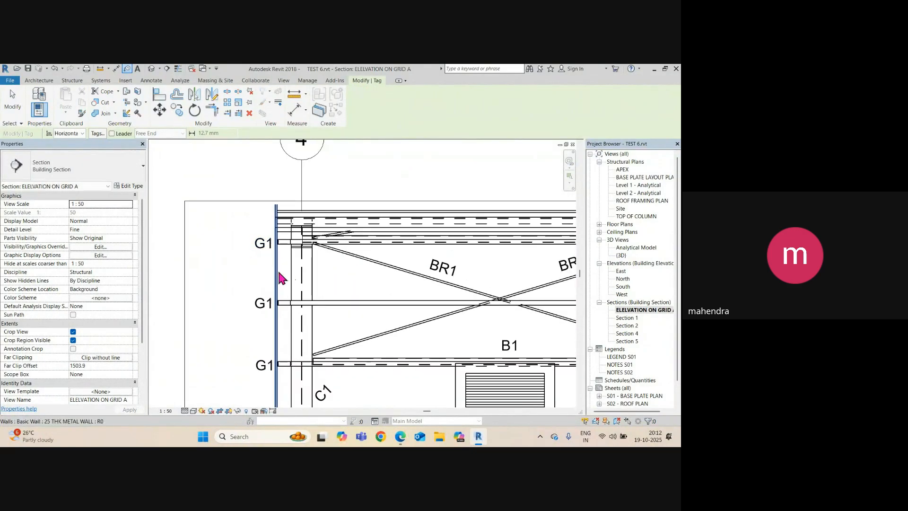
{"action": "right_click", "coordinate": [277, 280]}
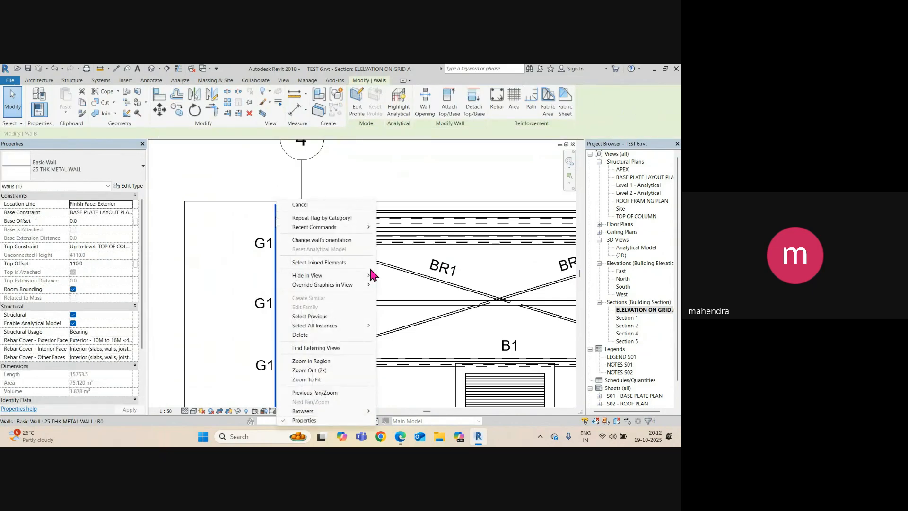
{"action": "mouse_move", "coordinate": [348, 285]}
{"action": "left_click", "coordinate": [405, 294]}
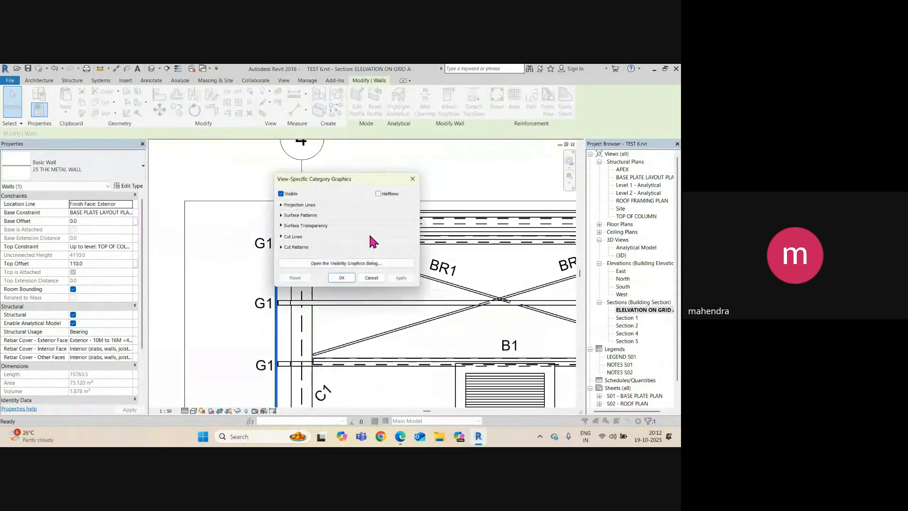
{"action": "left_click", "coordinate": [342, 279]}
{"action": "left_click", "coordinate": [223, 257]}
Check the tags and wall linework along the elevation from grid 4 to grid 1
{"action": "scroll", "coordinate": [233, 219], "scroll_direction": "down", "scroll_amount": 5}
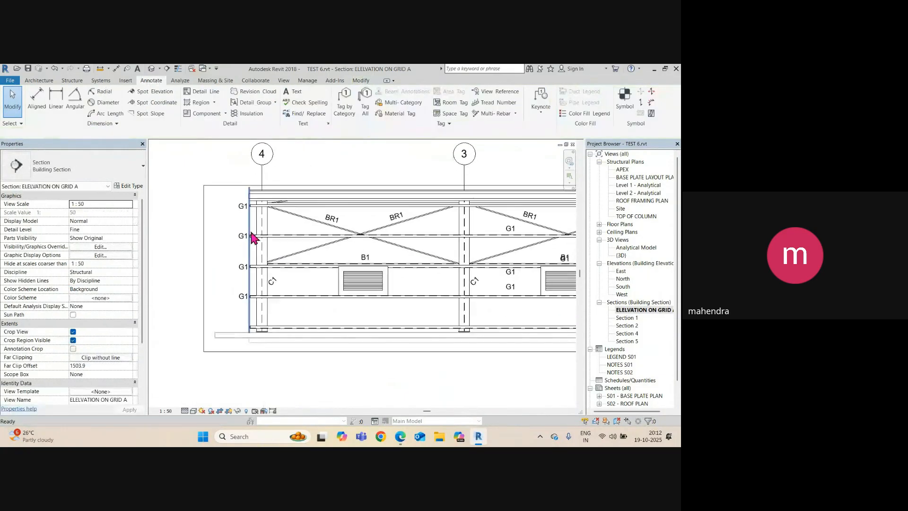
{"action": "middle_click_drag", "start_coordinate": [311, 302], "coordinate": [291, 301]}
{"action": "scroll", "coordinate": [289, 300], "scroll_direction": "up", "scroll_amount": 1}
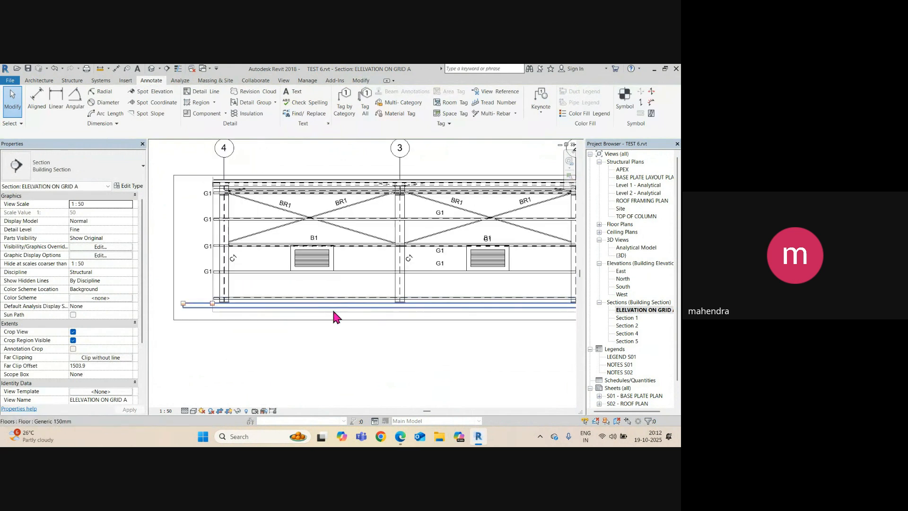
{"action": "middle_click_drag", "start_coordinate": [418, 308], "coordinate": [340, 306]}
{"action": "middle_click_drag", "start_coordinate": [552, 311], "coordinate": [369, 330]}
{"action": "scroll", "coordinate": [500, 194], "scroll_direction": "up", "scroll_amount": 4}
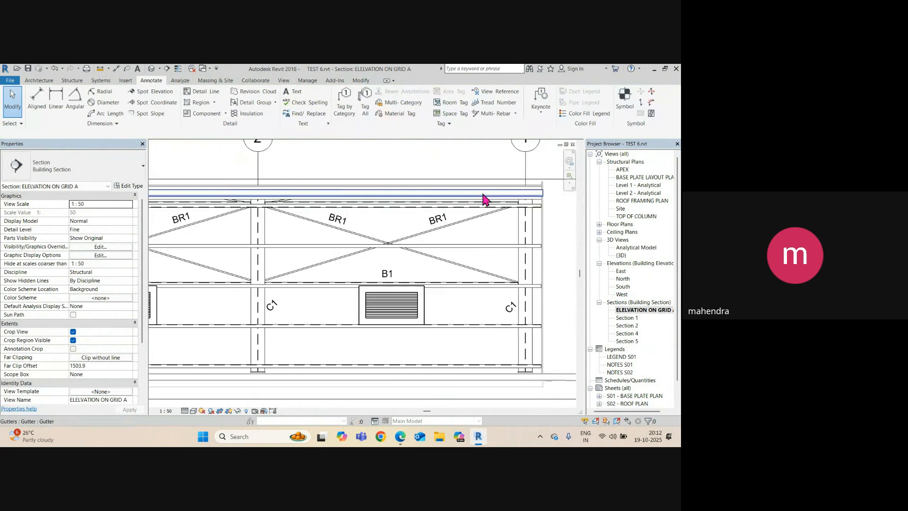
Tag the eave purlin and top girt midway between grids 3 and 2, moving the G1 tag sideways clear of the P1 tag
{"action": "scroll", "coordinate": [344, 225], "scroll_direction": "down", "scroll_amount": 3}
{"action": "scroll", "coordinate": [341, 203], "scroll_direction": "up", "scroll_amount": 4}
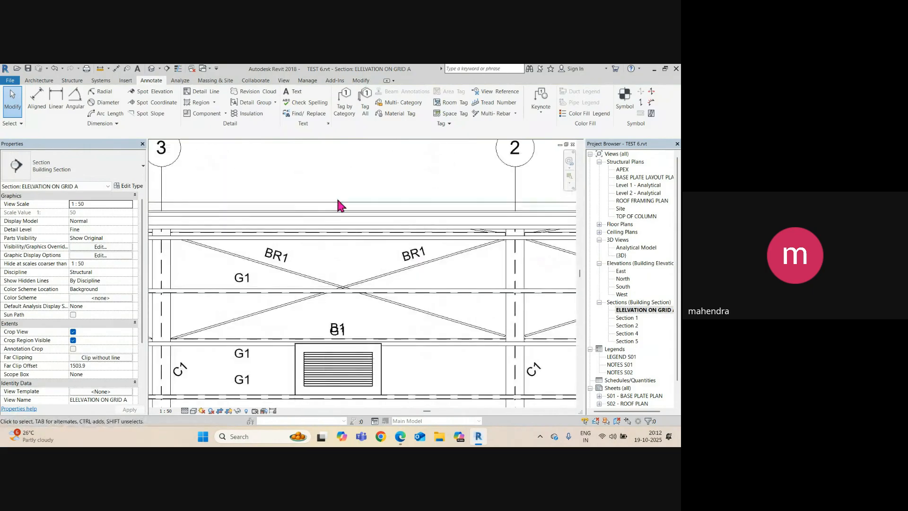
{"action": "key", "text": "t"}
{"action": "key", "text": "g"}
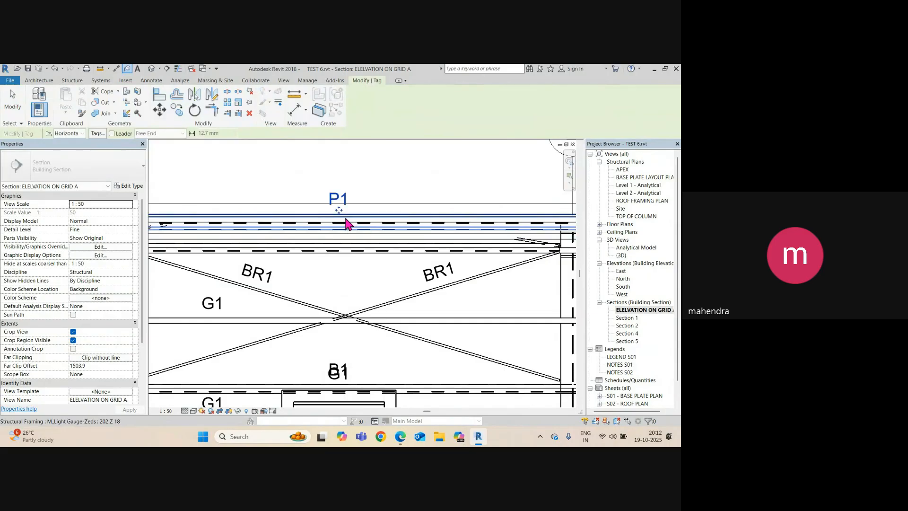
{"action": "left_click", "coordinate": [348, 242]}
{"action": "scroll", "coordinate": [375, 233], "scroll_direction": "down", "scroll_amount": 2}
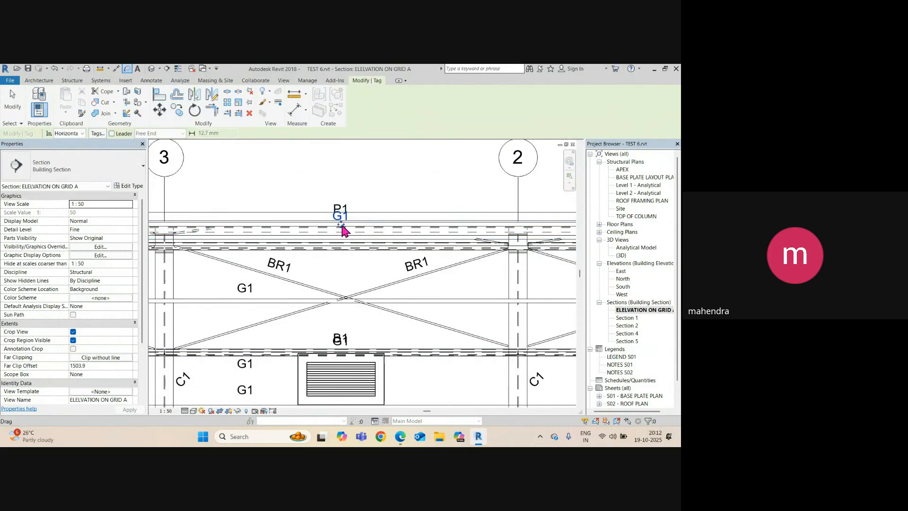
{"action": "left_click", "coordinate": [396, 229]}
{"action": "key", "text": "Escape"}
{"action": "scroll", "coordinate": [350, 255], "scroll_direction": "down", "scroll_amount": 4}
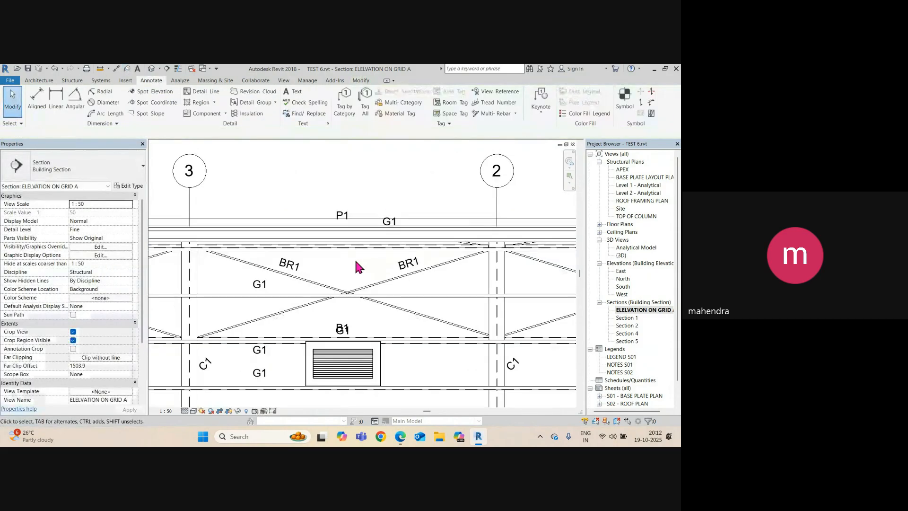
Check the new roof-line tags and the floor slab's end beside grid 1
{"action": "scroll", "coordinate": [331, 231], "scroll_direction": "up", "scroll_amount": 2}
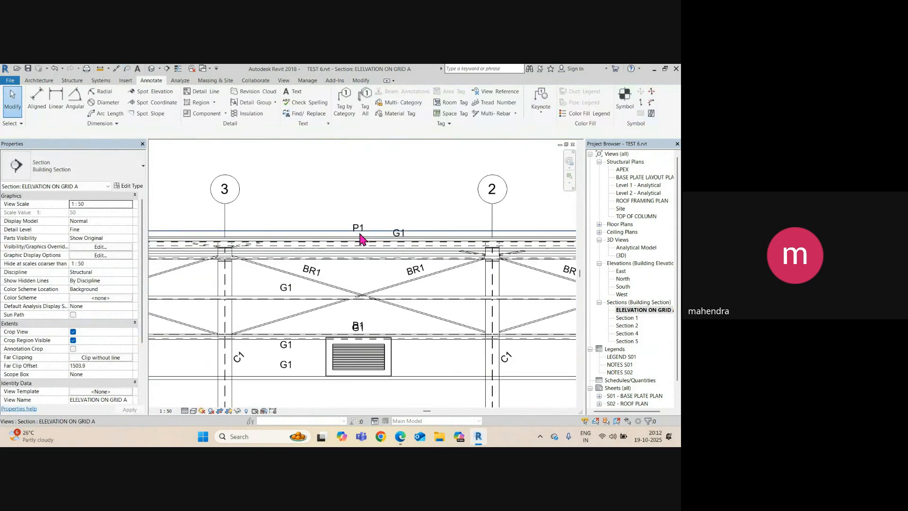
{"action": "scroll", "coordinate": [354, 242], "scroll_direction": "down", "scroll_amount": 4}
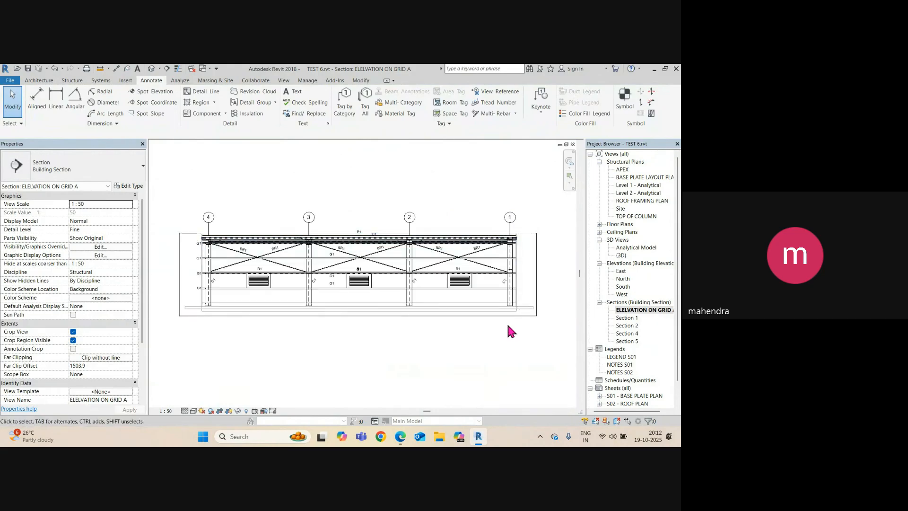
{"action": "scroll", "coordinate": [395, 326], "scroll_direction": "up", "scroll_amount": 5}
{"action": "scroll", "coordinate": [393, 310], "scroll_direction": "down", "scroll_amount": 2}
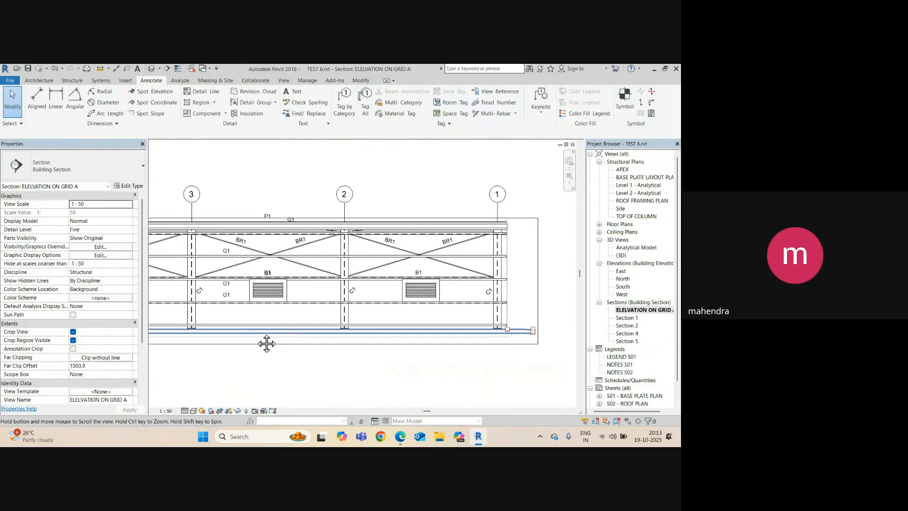
{"action": "scroll", "coordinate": [447, 321], "scroll_direction": "up", "scroll_amount": 5}
{"action": "left_click", "coordinate": [416, 305]}
{"action": "scroll", "coordinate": [416, 305], "scroll_direction": "up", "scroll_amount": 2}
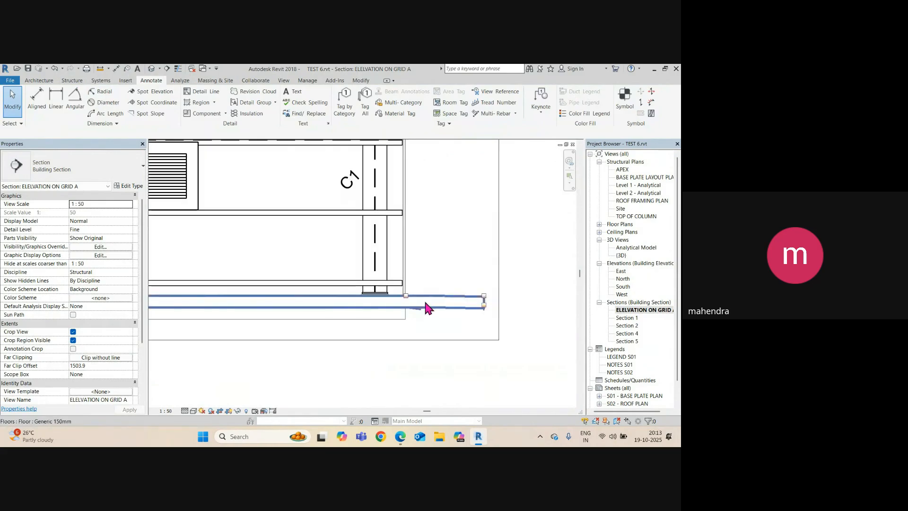
{"action": "scroll", "coordinate": [428, 306], "scroll_direction": "down", "scroll_amount": 4}
{"action": "scroll", "coordinate": [410, 298], "scroll_direction": "up", "scroll_amount": 3}
{"action": "scroll", "coordinate": [445, 301], "scroll_direction": "down", "scroll_amount": 4}
Place a spot elevation with a shouldered leader on the floor slab's top edge outside the grid 4 column
{"action": "middle_click_drag", "start_coordinate": [409, 315], "coordinate": [544, 318]}
{"action": "middle_click_drag", "start_coordinate": [310, 302], "coordinate": [462, 303]}
{"action": "middle_click_drag", "start_coordinate": [272, 304], "coordinate": [379, 307]}
{"action": "scroll", "coordinate": [269, 304], "scroll_direction": "up", "scroll_amount": 1}
{"action": "scroll", "coordinate": [270, 307], "scroll_direction": "up", "scroll_amount": 3}
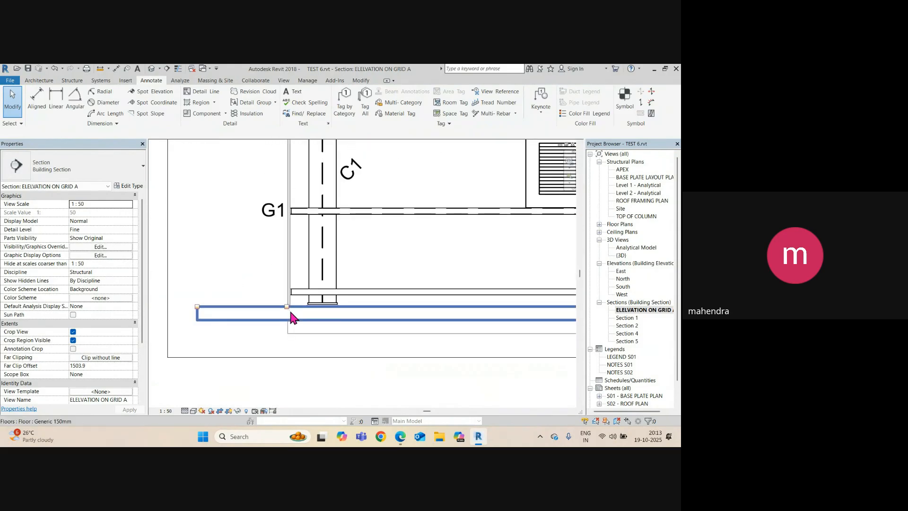
{"action": "left_click", "coordinate": [149, 92]}
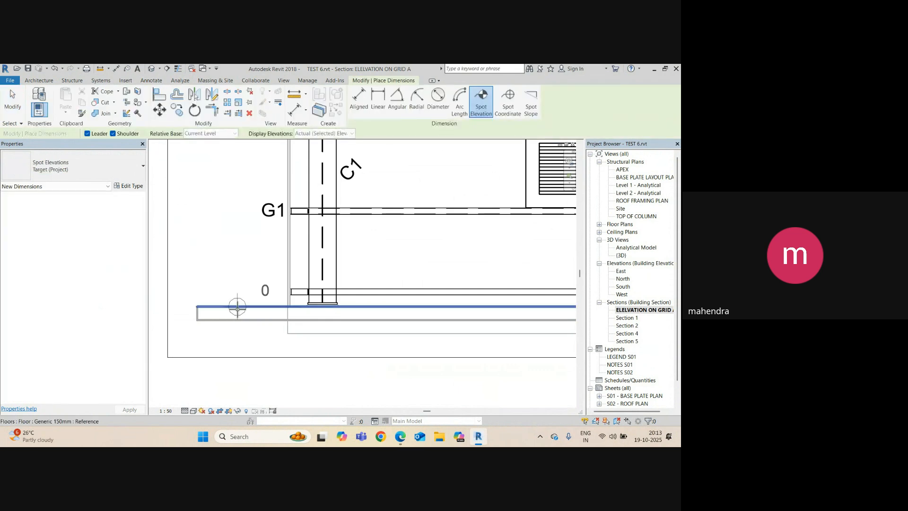
{"action": "scroll", "coordinate": [237, 311], "scroll_direction": "up", "scroll_amount": 3}
{"action": "left_click", "coordinate": [273, 306]}
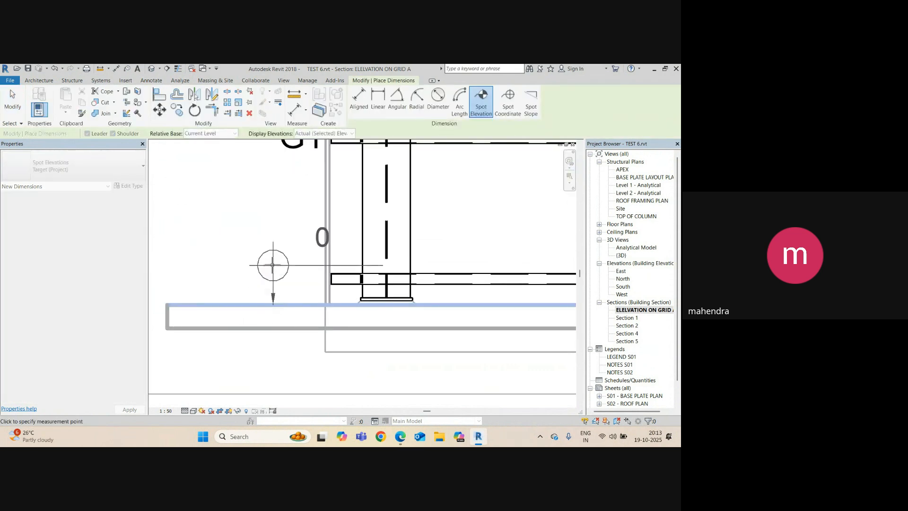
{"action": "middle_click_drag", "start_coordinate": [194, 273], "coordinate": [349, 266]}
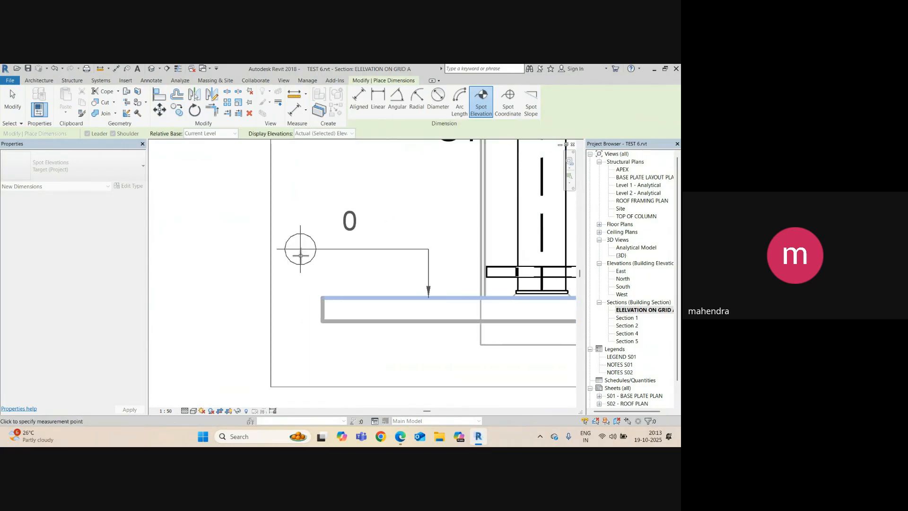
{"action": "left_click", "coordinate": [300, 255]}
{"action": "key", "text": "Escape"}
Duplicate the slab spot elevation's Target (Project) type under the name TOC SECTION
{"action": "left_click", "coordinate": [372, 249]}
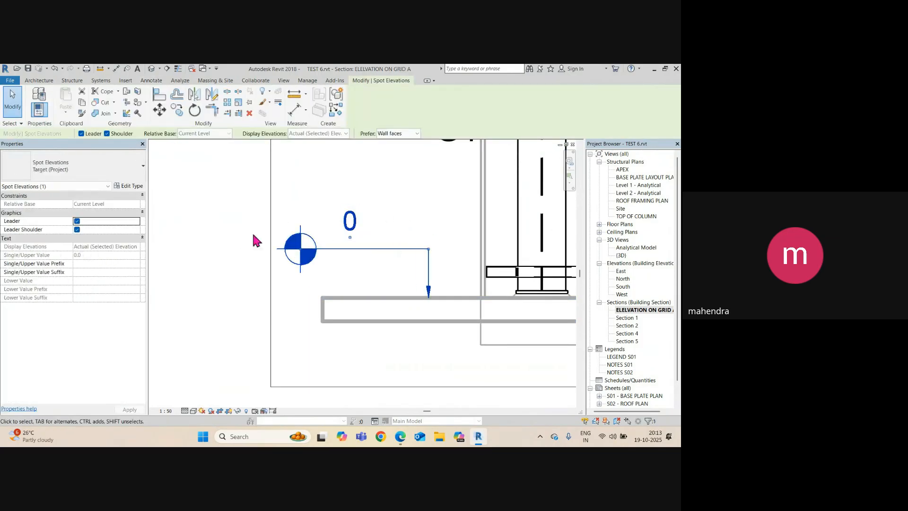
{"action": "left_click", "coordinate": [128, 186]}
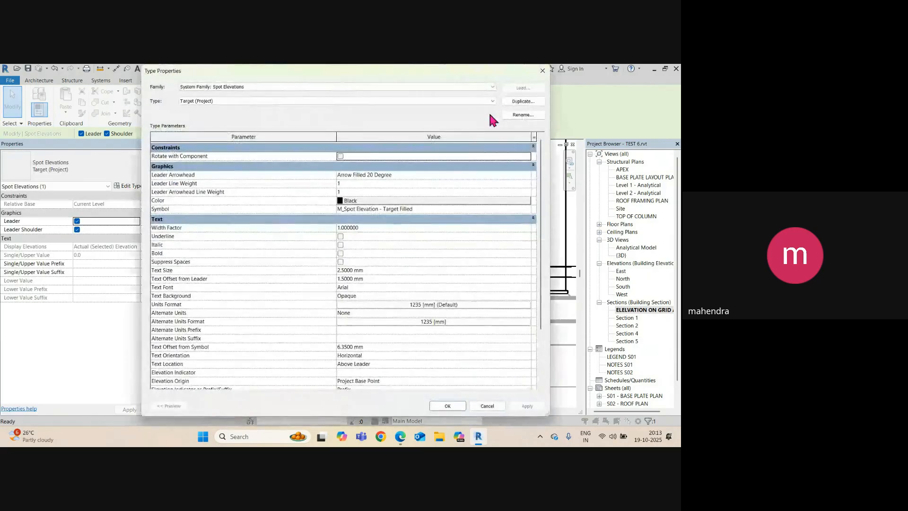
{"action": "left_click", "coordinate": [521, 102]}
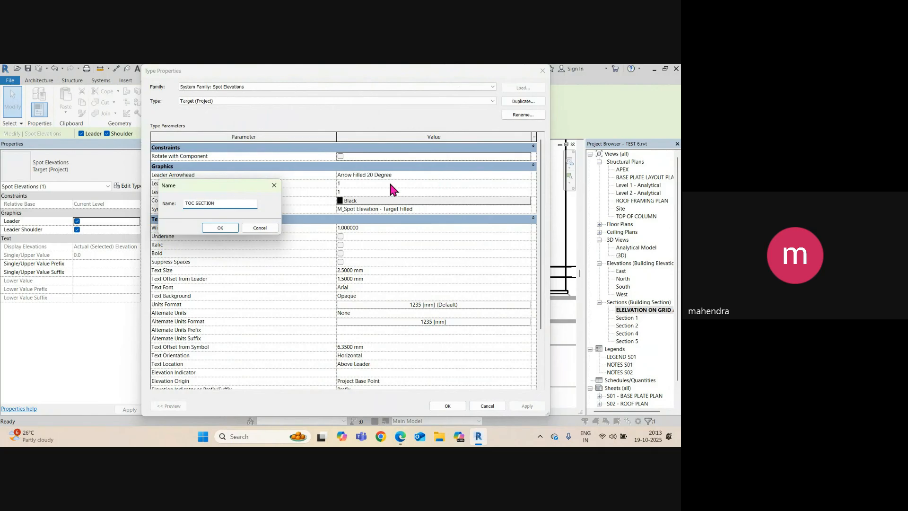
{"action": "left_click", "coordinate": [220, 228]}
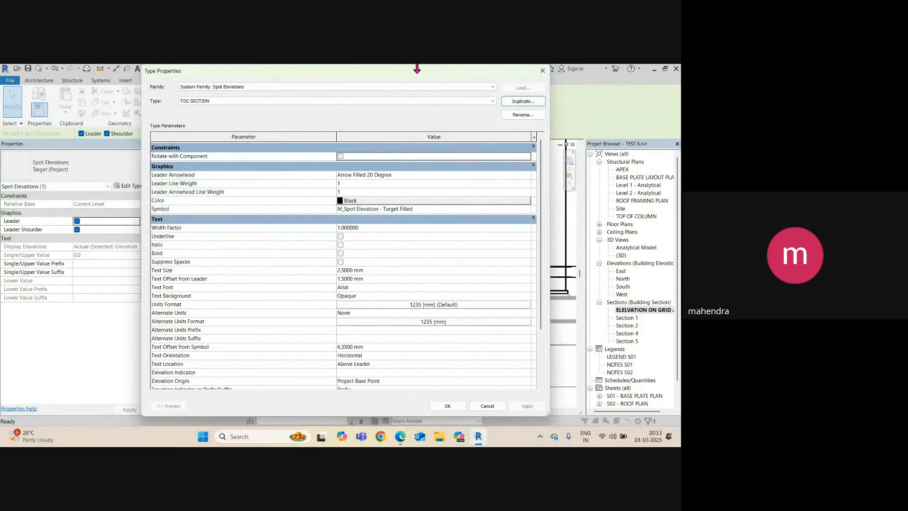
Set the TOC SECTION spot elevation type's symbol to M_Spot Elevation - Crosshair
{"action": "left_click_drag", "start_coordinate": [417, 70], "coordinate": [613, 76]}
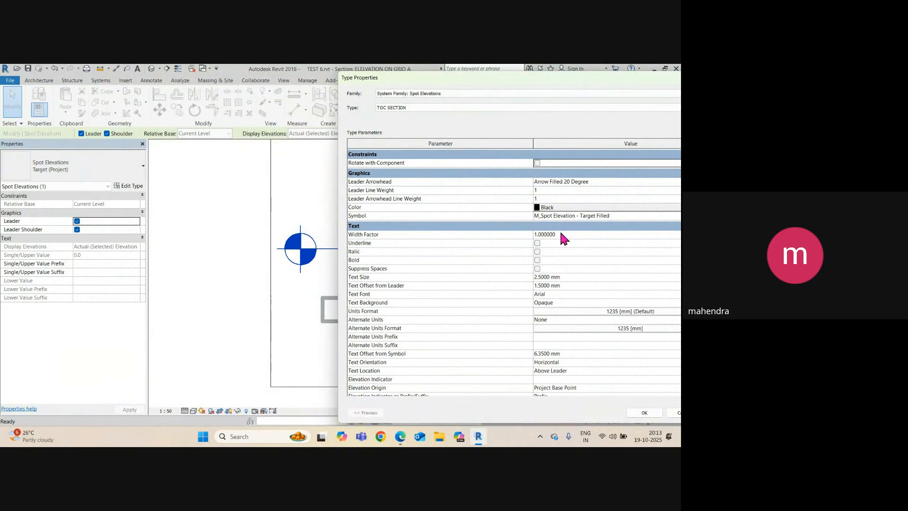
{"action": "left_click_drag", "start_coordinate": [580, 78], "coordinate": [541, 73]}
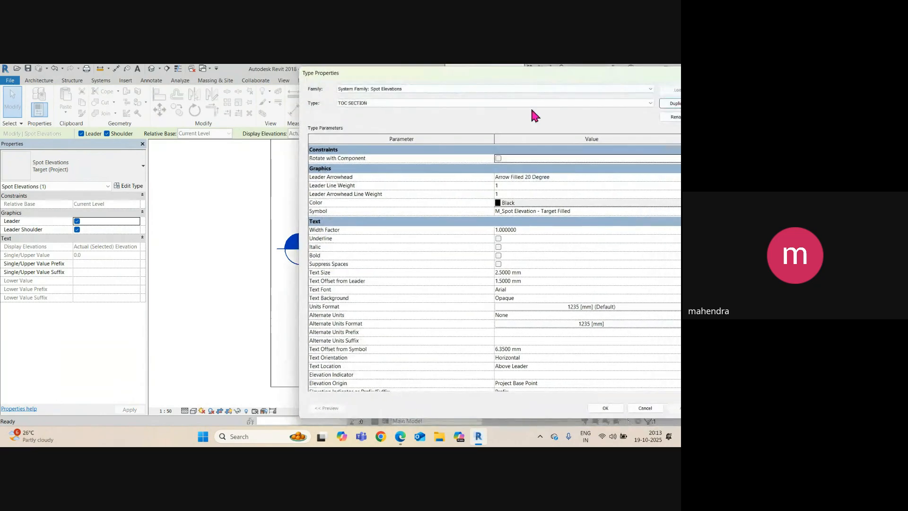
{"action": "left_click", "coordinate": [595, 212]}
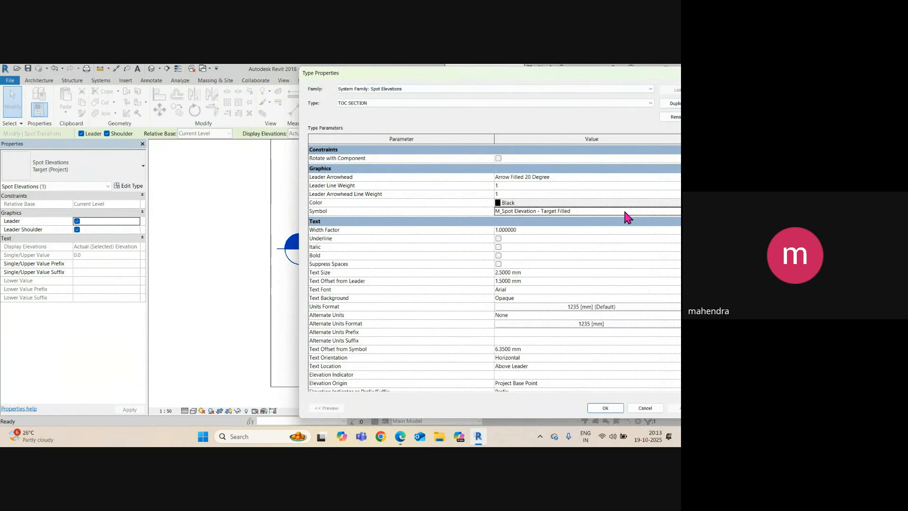
{"action": "left_click_drag", "start_coordinate": [596, 73], "coordinate": [465, 73]}
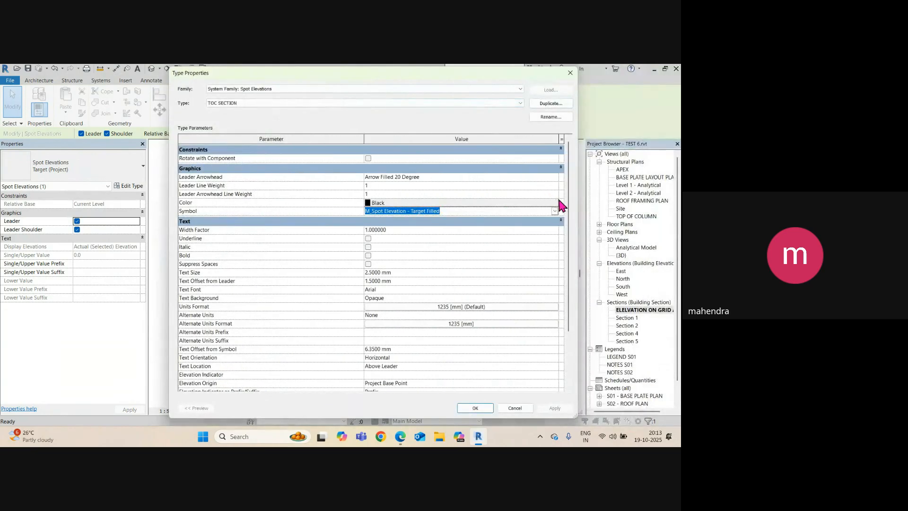
{"action": "left_click", "coordinate": [554, 212]}
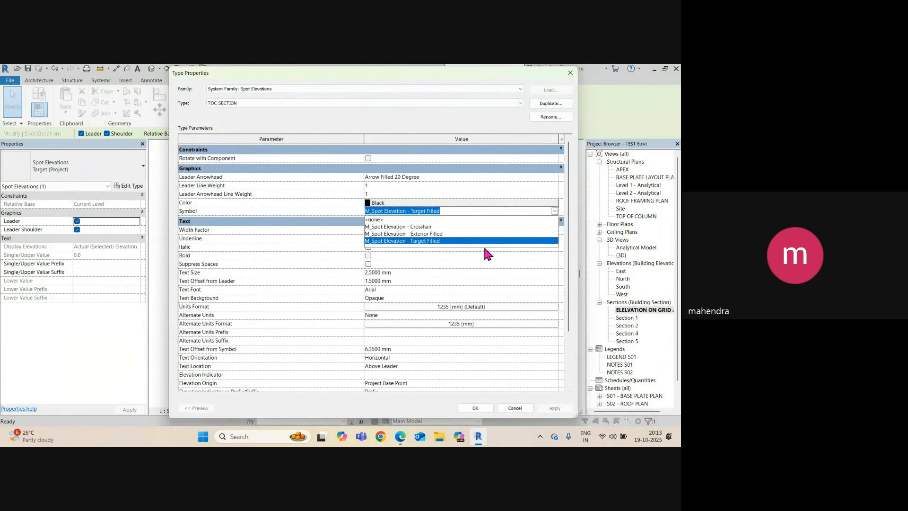
{"action": "left_click", "coordinate": [417, 227]}
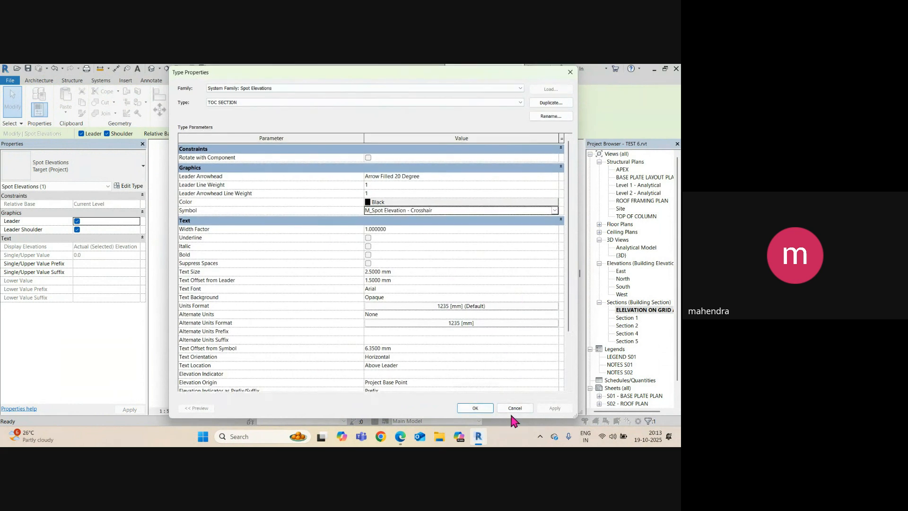
{"action": "left_click", "coordinate": [475, 407]}
{"action": "scroll", "coordinate": [380, 239], "scroll_direction": "up", "scroll_amount": 2}
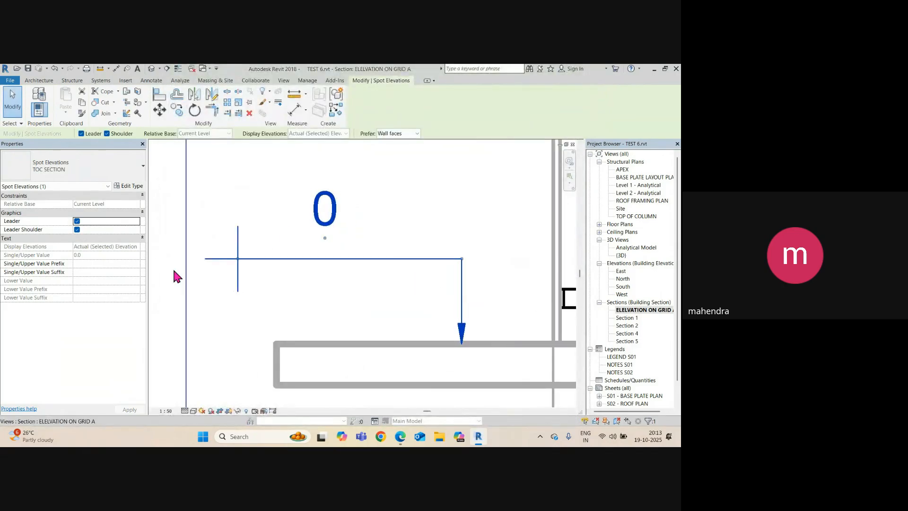
Set the TOC SECTION spot elevation type's symbol to M_Spot Elevation - Exterior Filled
{"action": "left_click", "coordinate": [134, 188]}
{"action": "left_click", "coordinate": [489, 211]}
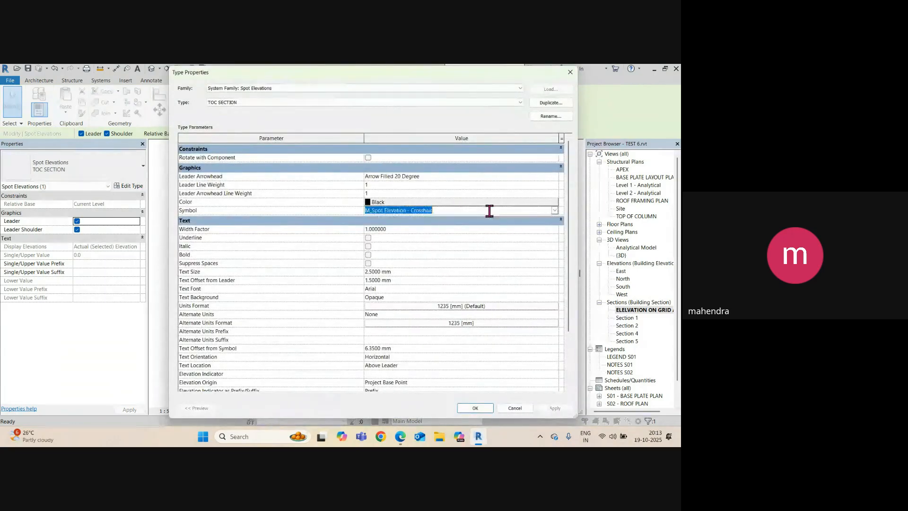
{"action": "left_click", "coordinate": [553, 210]}
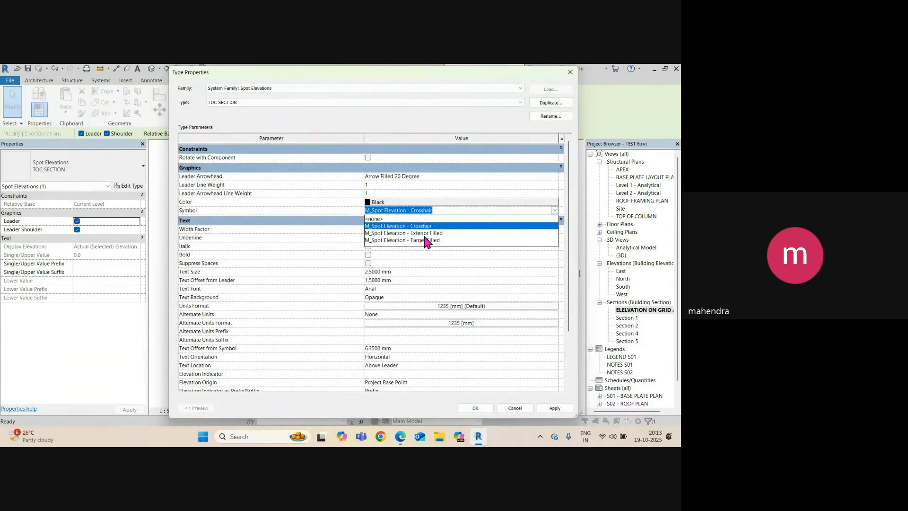
{"action": "left_click", "coordinate": [421, 233]}
{"action": "left_click", "coordinate": [565, 412]}
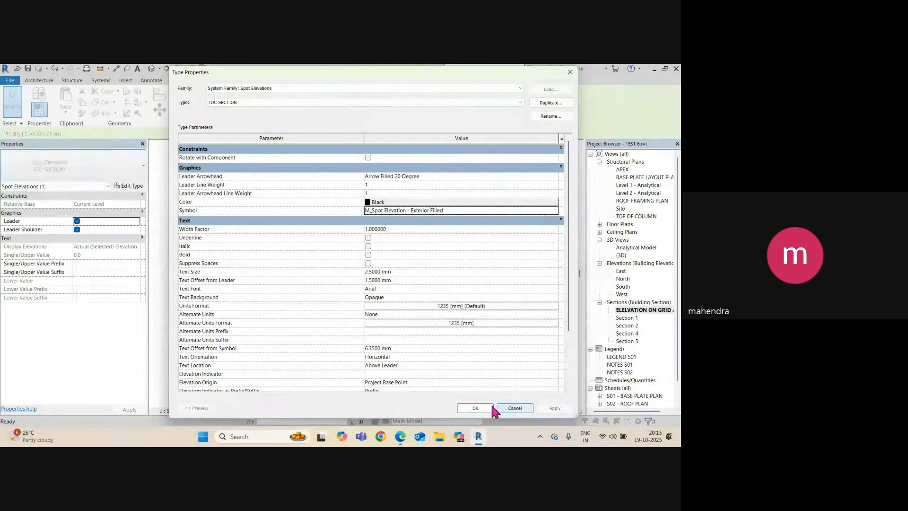
{"action": "left_click", "coordinate": [472, 407]}
{"action": "scroll", "coordinate": [306, 267], "scroll_direction": "down", "scroll_amount": 3}
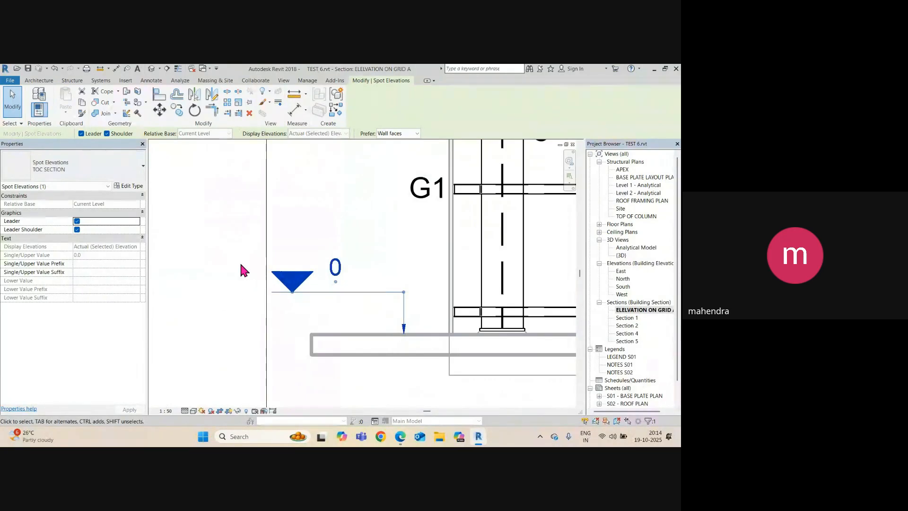
Set the top indicator of the TOC SECTION spot elevation type to TOC
{"action": "left_click", "coordinate": [129, 185]}
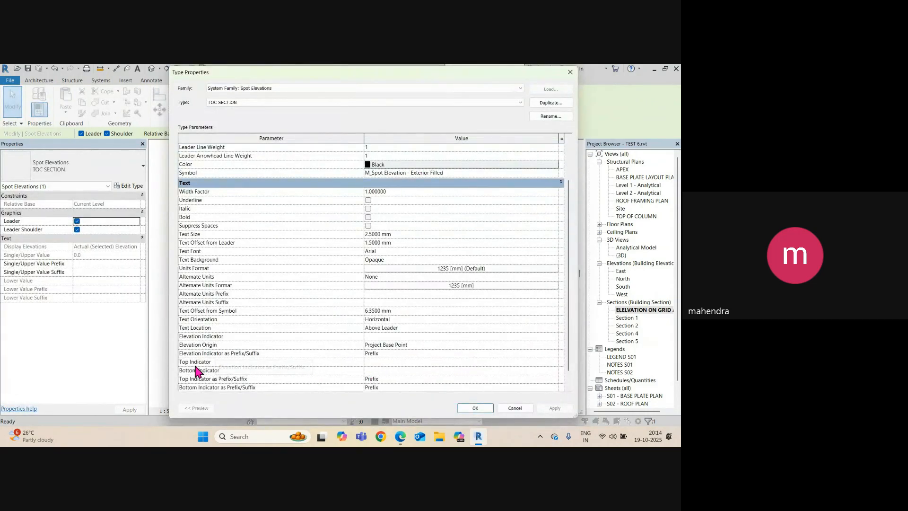
{"action": "scroll", "coordinate": [197, 371], "scroll_direction": "down", "scroll_amount": 1}
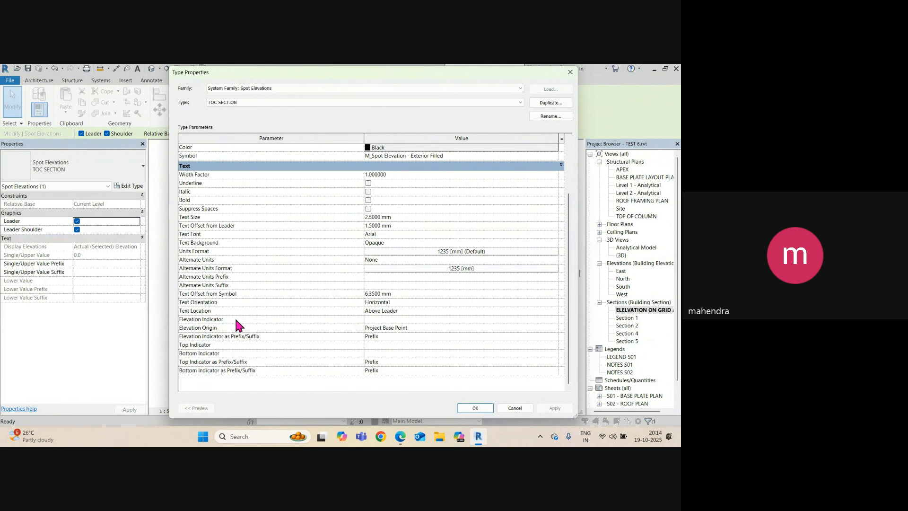
{"action": "left_click", "coordinate": [372, 345]}
{"action": "left_click", "coordinate": [556, 409]}
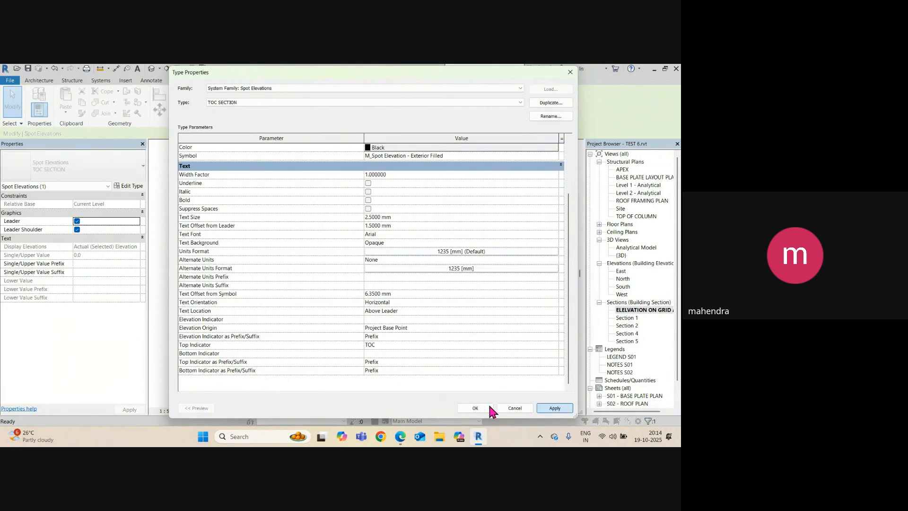
{"action": "left_click", "coordinate": [475, 409]}
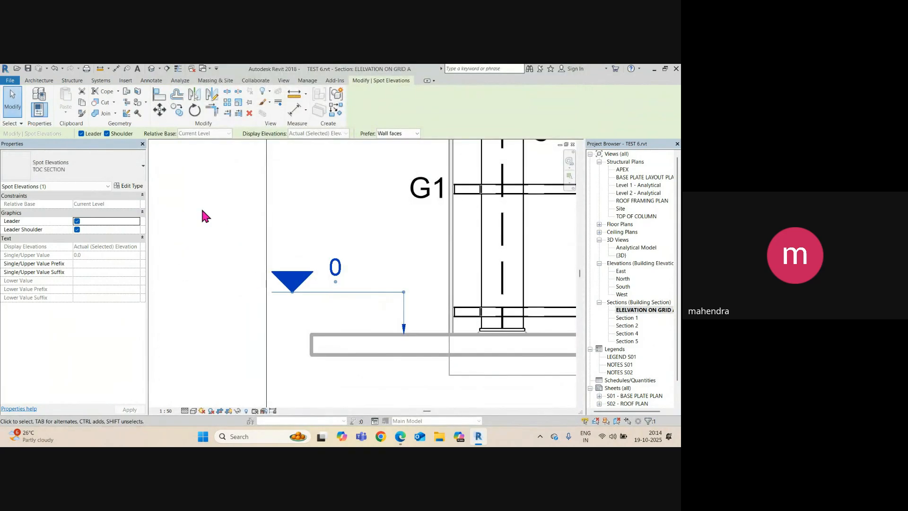
Clear the TOC SECTION type's top indicator and set its elevation indicator to TOC instead
{"action": "left_click", "coordinate": [128, 187]}
{"action": "scroll", "coordinate": [410, 347], "scroll_direction": "down", "scroll_amount": 2}
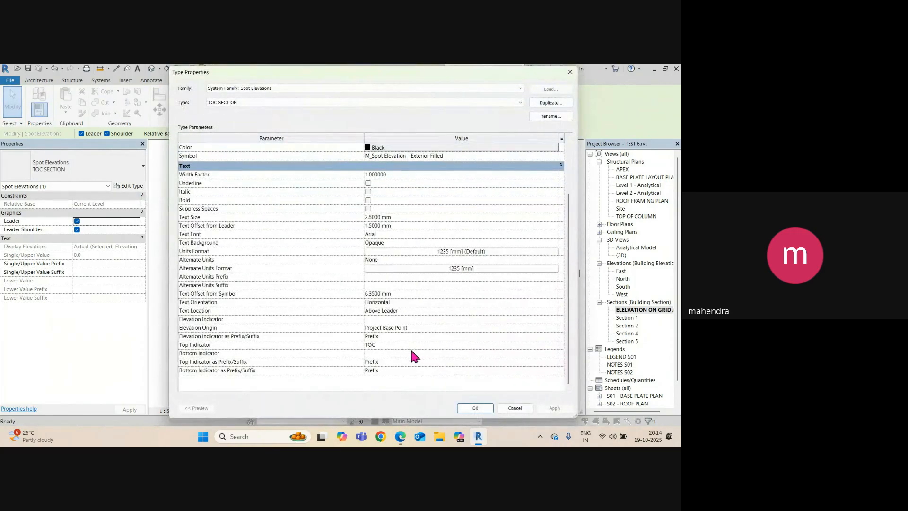
{"action": "left_click", "coordinate": [404, 347]}
{"action": "left_click", "coordinate": [403, 347]}
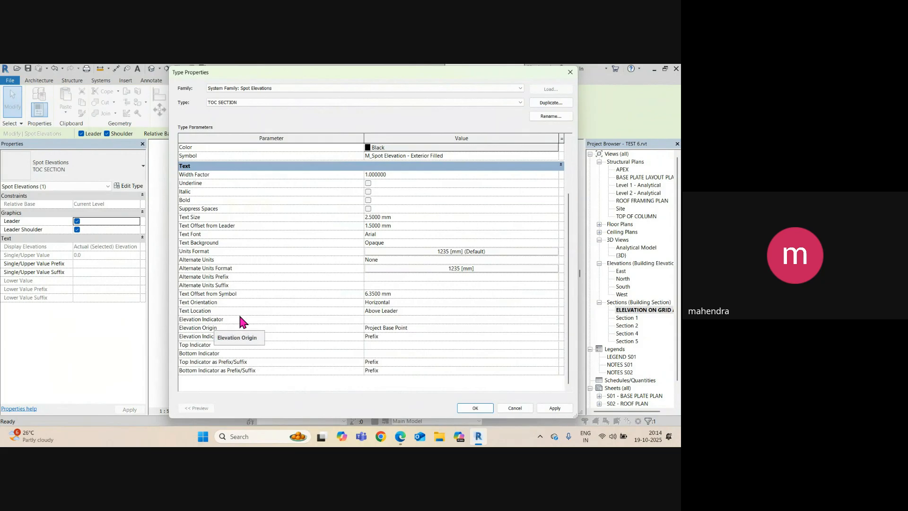
{"action": "left_click", "coordinate": [378, 319]}
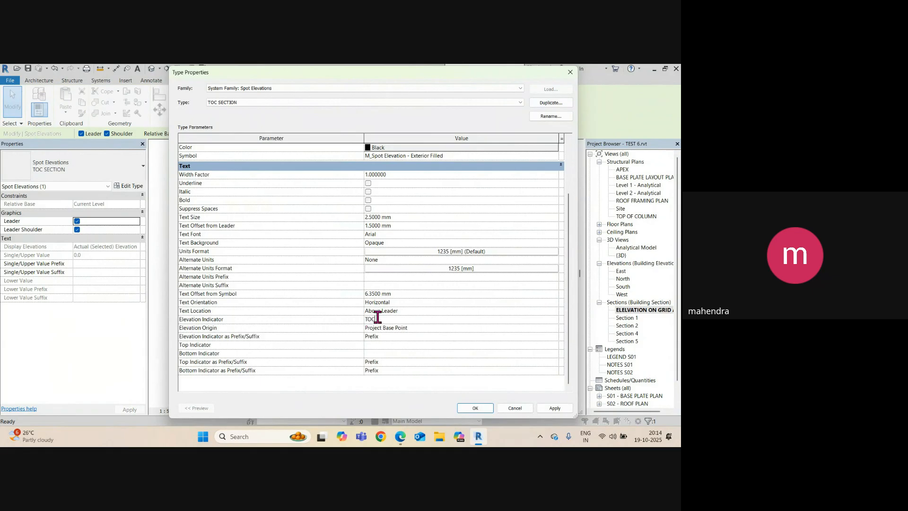
{"action": "left_click", "coordinate": [545, 410]}
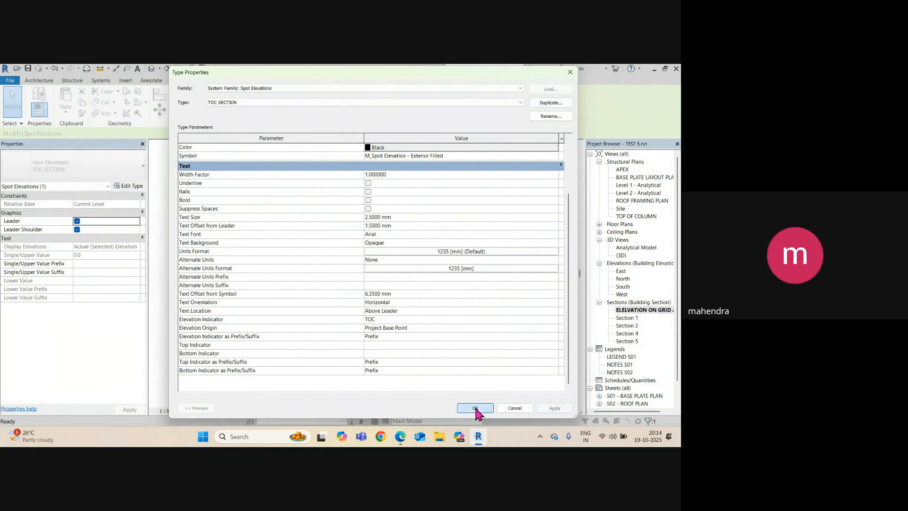
Accept the TOC SECTION type settings and center the spot elevation's text above its filled triangle symbol
{"action": "left_click", "coordinate": [475, 409]}
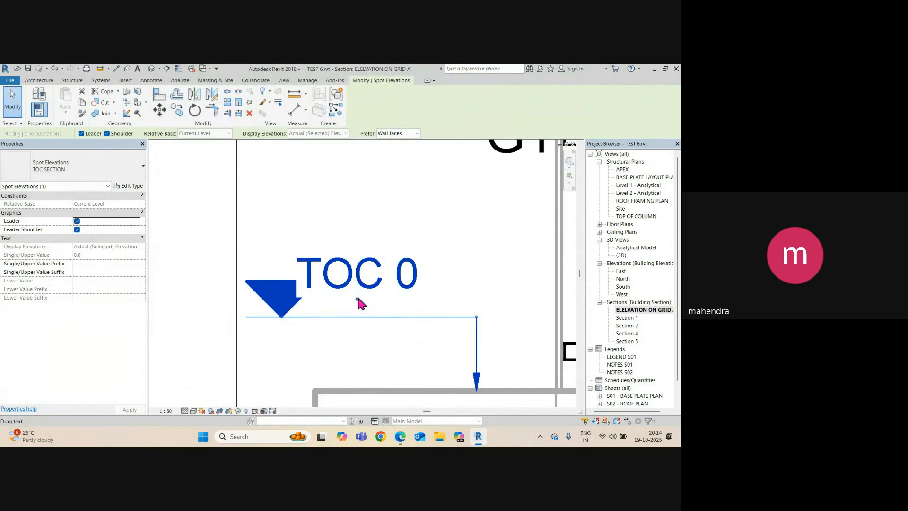
{"action": "left_click_drag", "start_coordinate": [358, 300], "coordinate": [284, 282]}
{"action": "left_click_drag", "start_coordinate": [285, 278], "coordinate": [285, 278]}
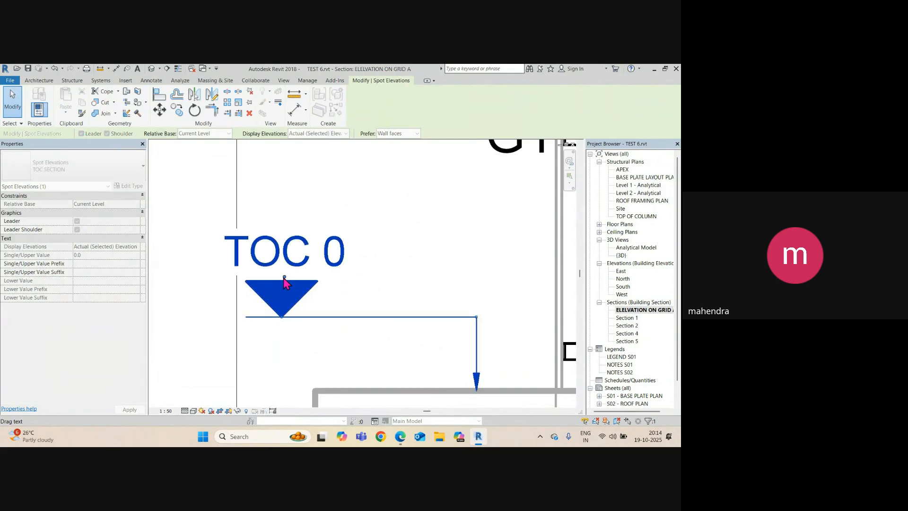
Turn off the TOC spot elevation's leader and shift it along the slab's top edge toward the slab's outer end
{"action": "scroll", "coordinate": [345, 283], "scroll_direction": "down", "scroll_amount": 6}
{"action": "scroll", "coordinate": [342, 297], "scroll_direction": "up", "scroll_amount": 1}
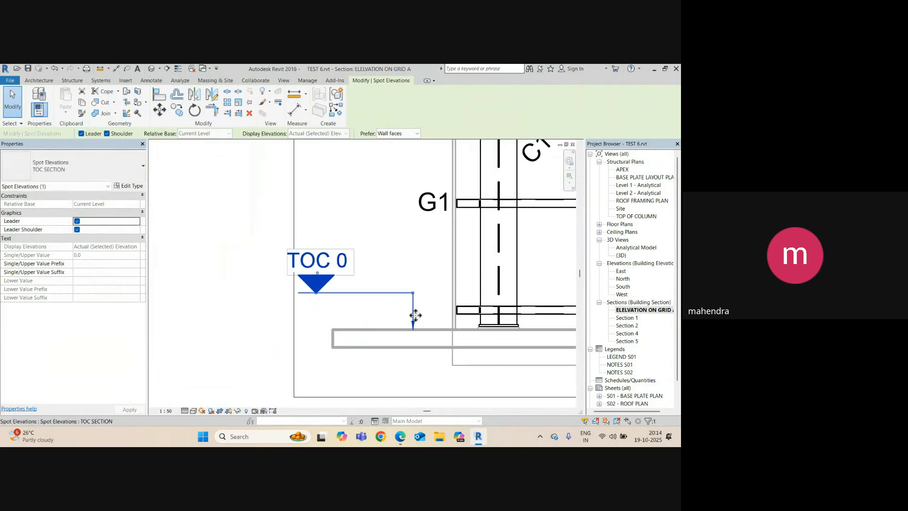
{"action": "left_click", "coordinate": [81, 133]}
{"action": "scroll", "coordinate": [409, 326], "scroll_direction": "up", "scroll_amount": 1}
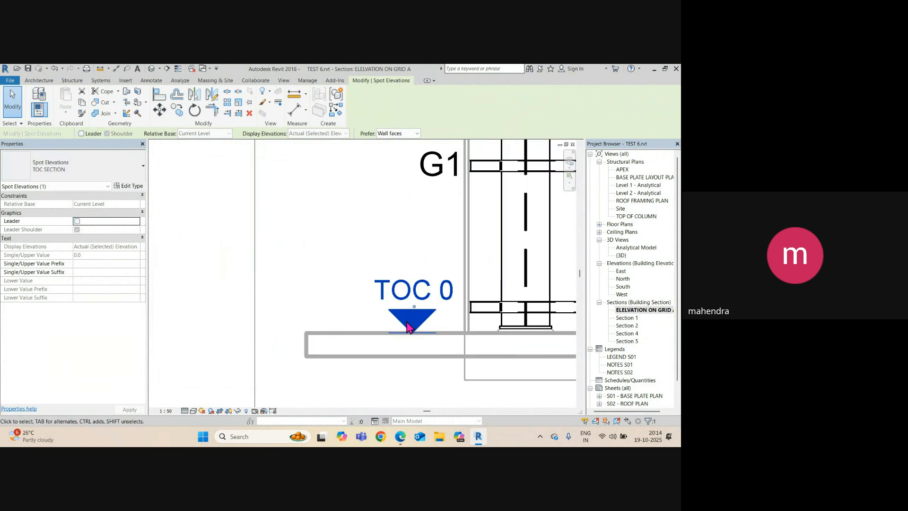
{"action": "left_click_drag", "start_coordinate": [409, 327], "coordinate": [346, 326]}
{"action": "scroll", "coordinate": [341, 272], "scroll_direction": "down", "scroll_amount": 2}
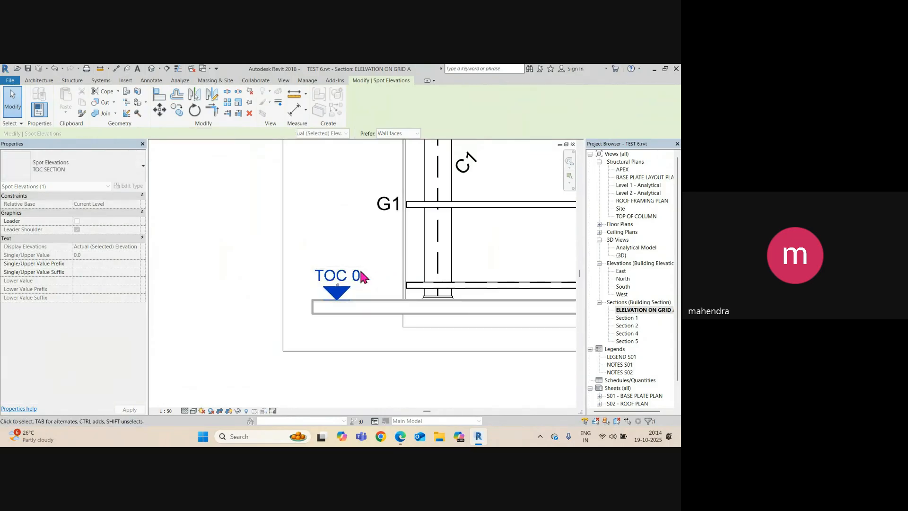
{"action": "scroll", "coordinate": [362, 276], "scroll_direction": "up", "scroll_amount": 1}
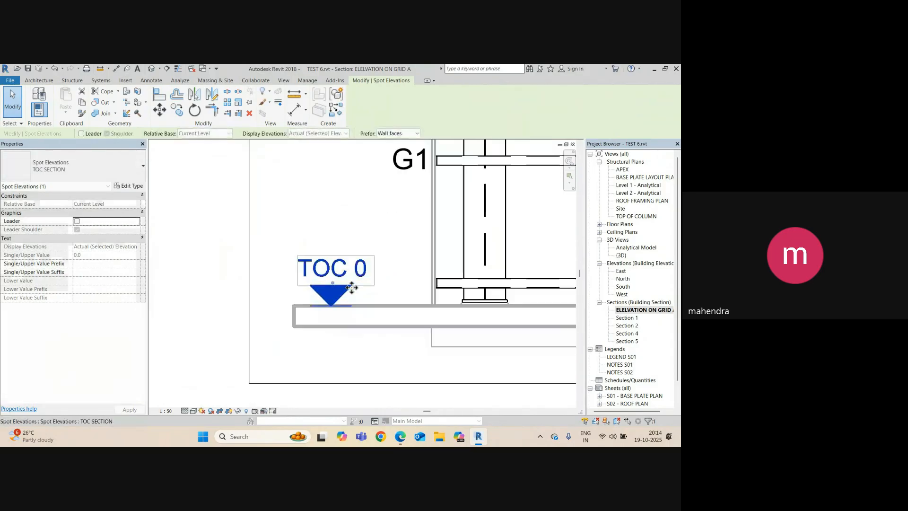
Override the project units for the TOC SECTION spot elevation type and set its rounding to 3 decimal places
{"action": "left_click", "coordinate": [124, 186]}
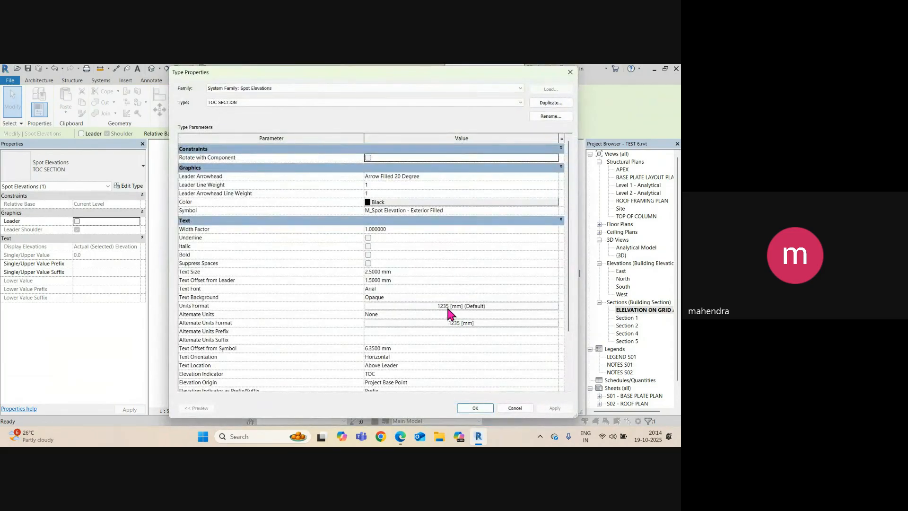
{"action": "left_click", "coordinate": [448, 307]}
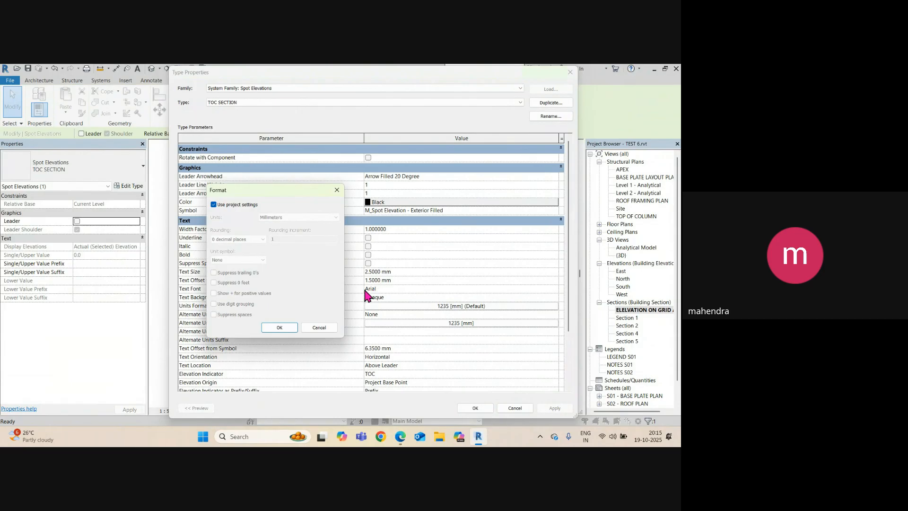
{"action": "left_click", "coordinate": [214, 205]}
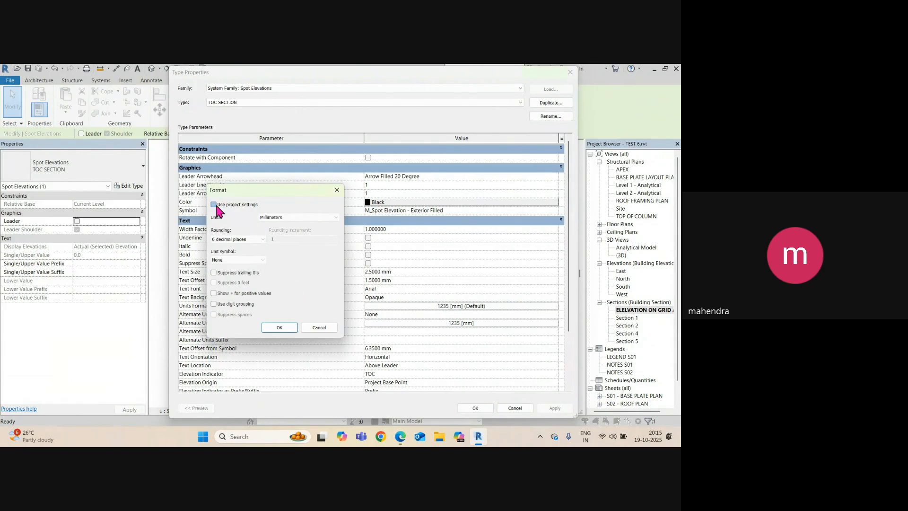
{"action": "left_click", "coordinate": [225, 240]}
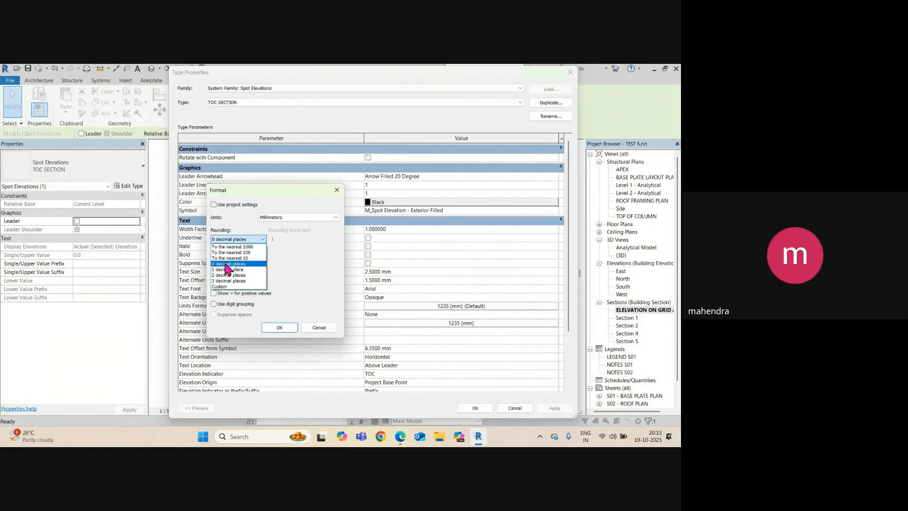
{"action": "left_click", "coordinate": [228, 281]}
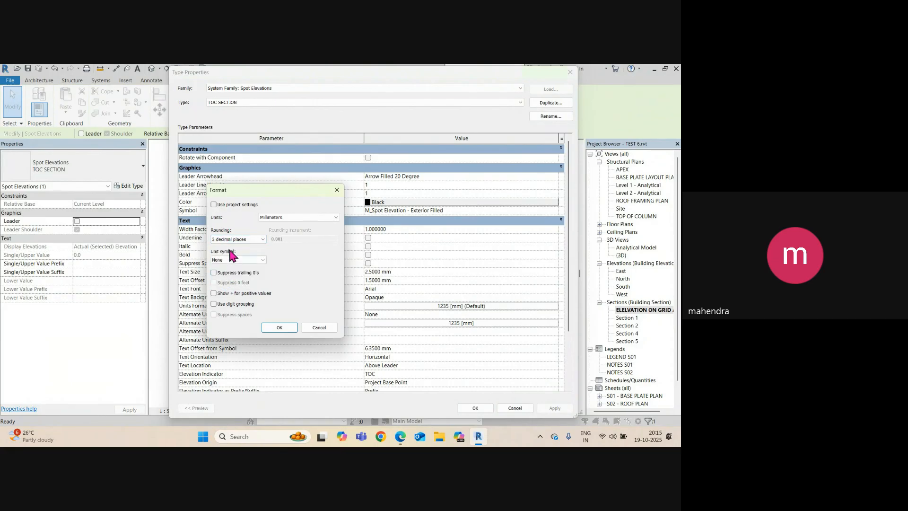
{"action": "left_click", "coordinate": [290, 330]}
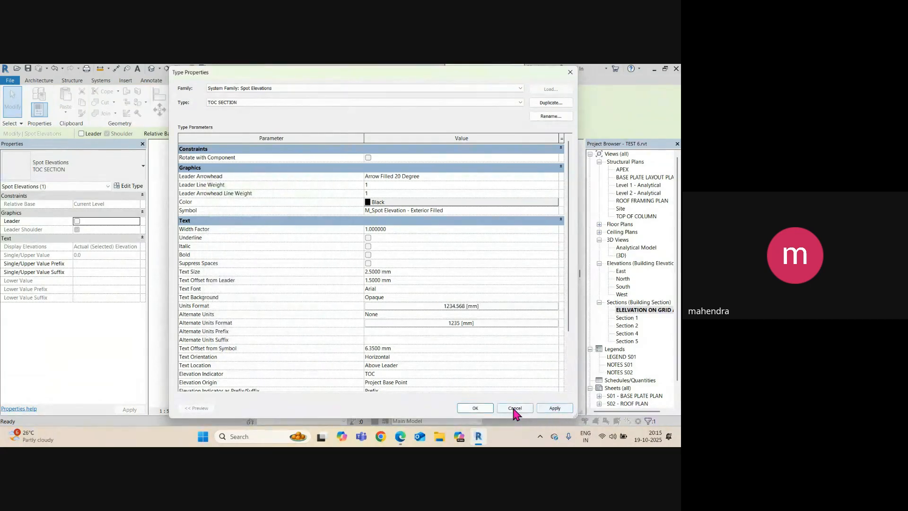
{"action": "left_click", "coordinate": [486, 408]}
{"action": "scroll", "coordinate": [380, 272], "scroll_direction": "up", "scroll_amount": 3}
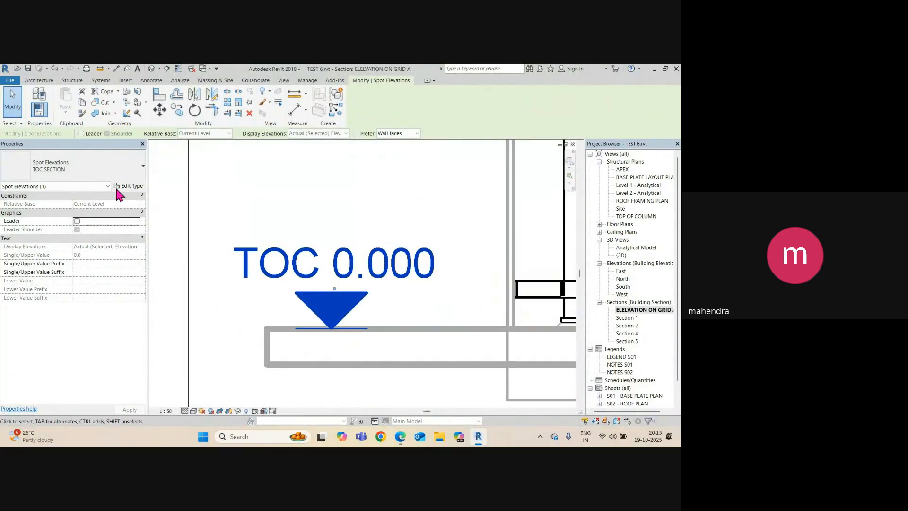
Set the TOC SECTION type's units format rounding to 2 decimal places, keeping the unit symbol at None
{"action": "left_click", "coordinate": [135, 186]}
{"action": "left_click", "coordinate": [471, 307]}
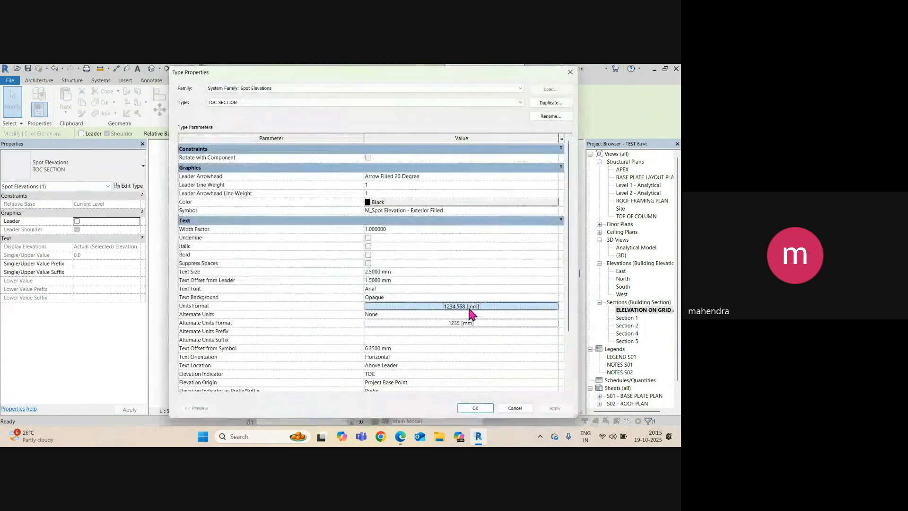
{"action": "left_click", "coordinate": [470, 307]}
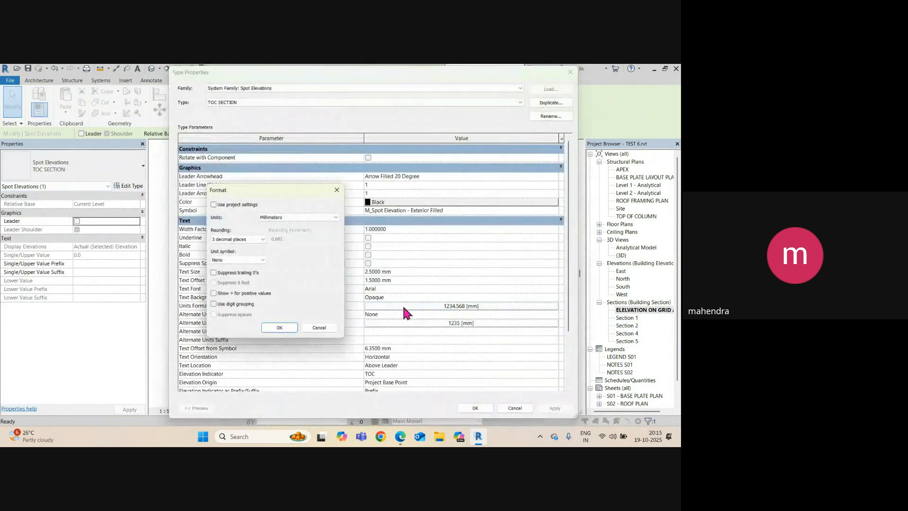
{"action": "left_click", "coordinate": [263, 261]}
{"action": "left_click", "coordinate": [242, 267]}
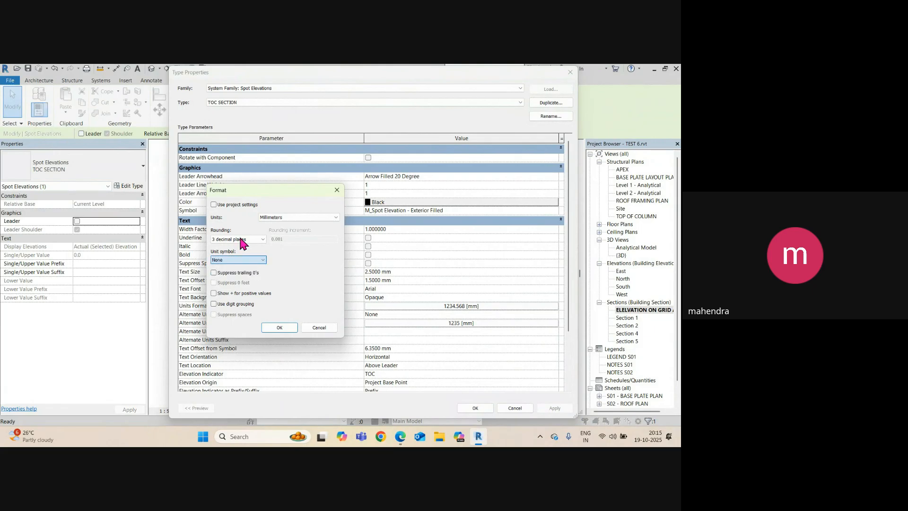
{"action": "left_click", "coordinate": [261, 245]}
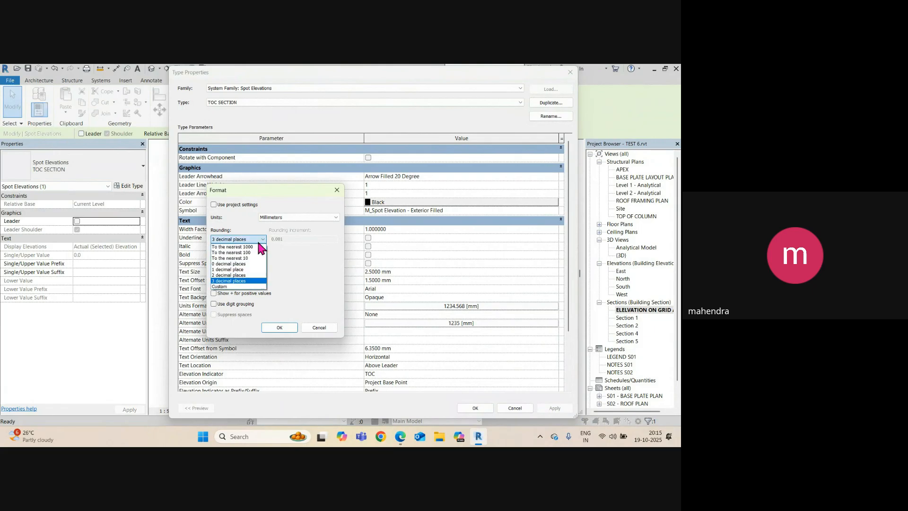
{"action": "left_click", "coordinate": [235, 276]}
{"action": "left_click", "coordinate": [280, 327]}
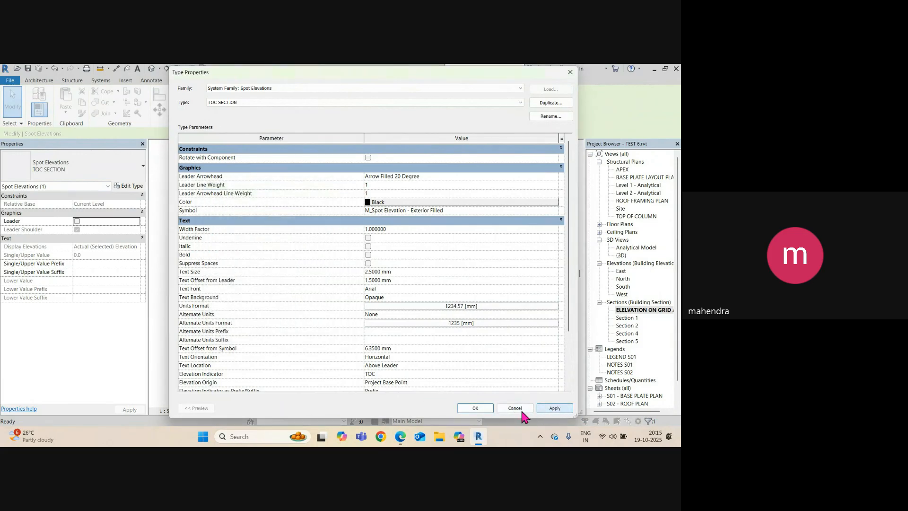
{"action": "left_click", "coordinate": [475, 408]}
Review the TOC spot elevation at the slab edge and the whole grid A elevation from grid 4 to grid 1
{"action": "scroll", "coordinate": [312, 303], "scroll_direction": "down", "scroll_amount": 2}
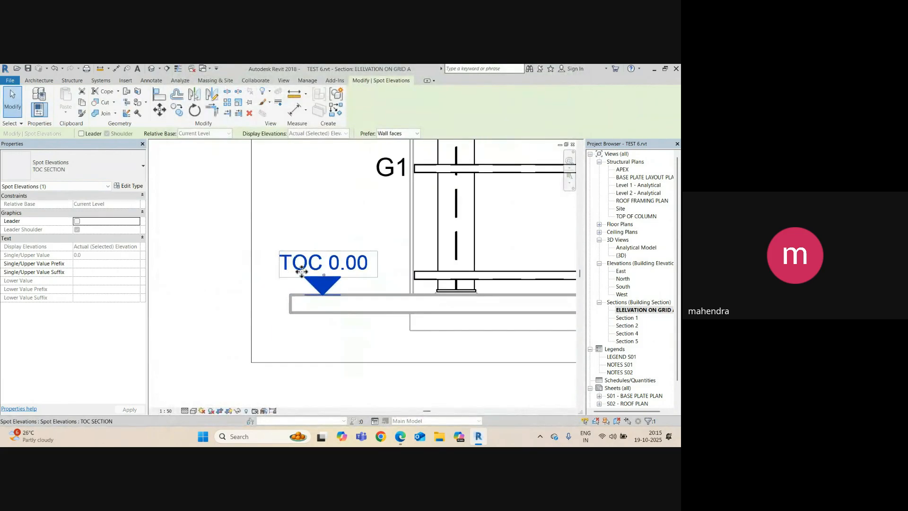
{"action": "scroll", "coordinate": [310, 310], "scroll_direction": "up", "scroll_amount": 2}
{"action": "scroll", "coordinate": [317, 273], "scroll_direction": "down", "scroll_amount": 4}
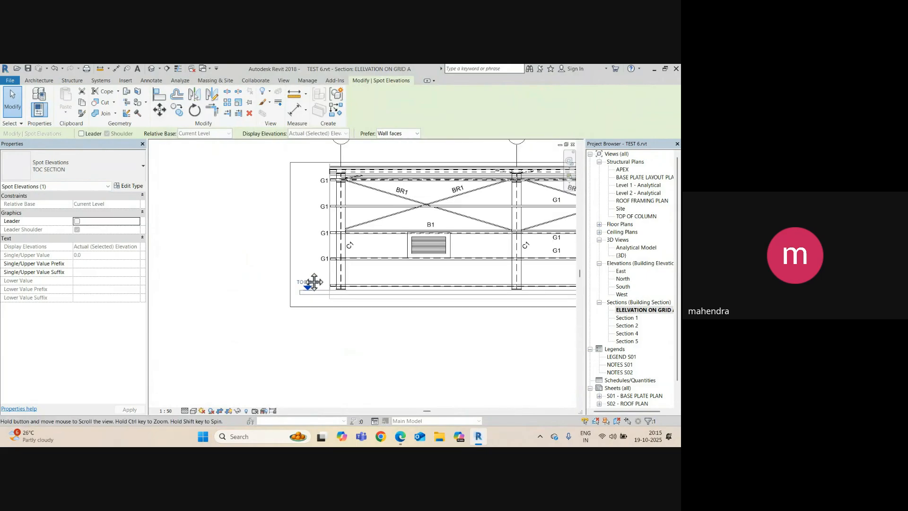
{"action": "scroll", "coordinate": [307, 279], "scroll_direction": "up", "scroll_amount": 2}
{"action": "left_click", "coordinate": [315, 342]}
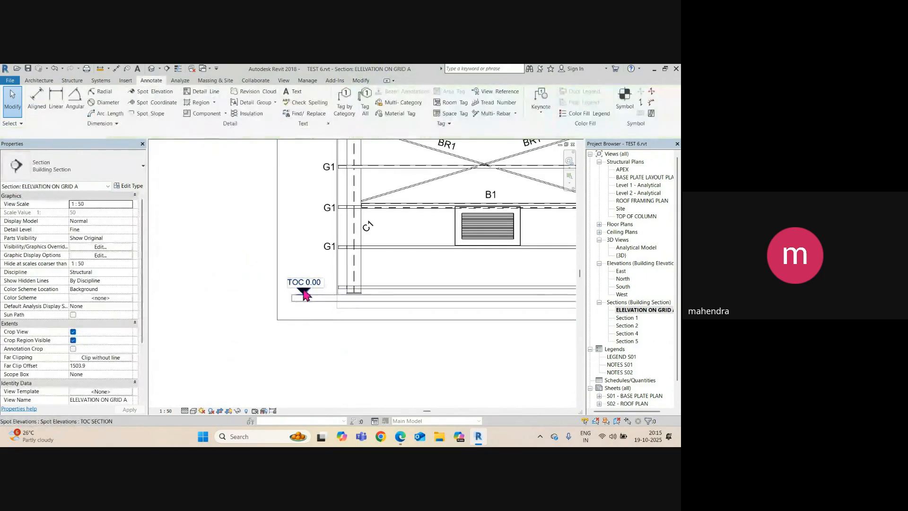
{"action": "scroll", "coordinate": [284, 284], "scroll_direction": "up", "scroll_amount": 1}
{"action": "scroll", "coordinate": [263, 277], "scroll_direction": "down", "scroll_amount": 3}
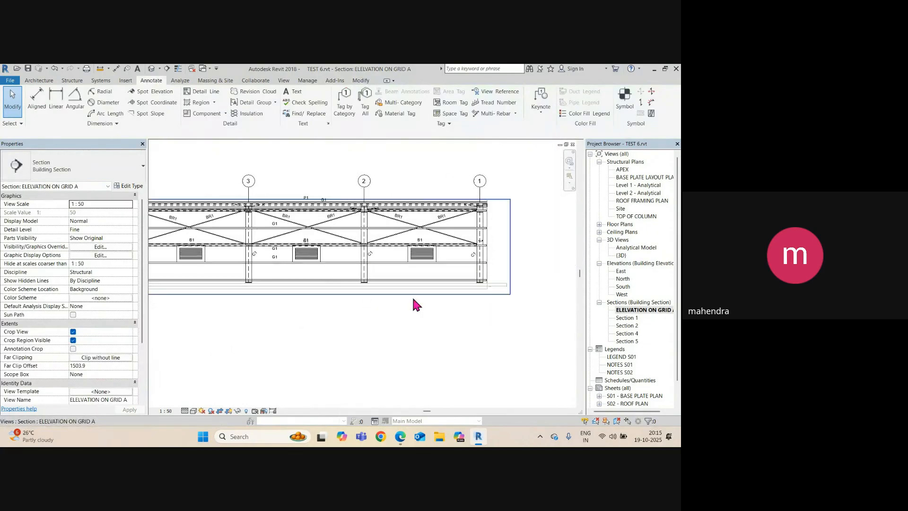
{"action": "middle_click_drag", "start_coordinate": [411, 311], "coordinate": [481, 318]}
{"action": "middle_click_drag", "start_coordinate": [317, 304], "coordinate": [360, 310]}
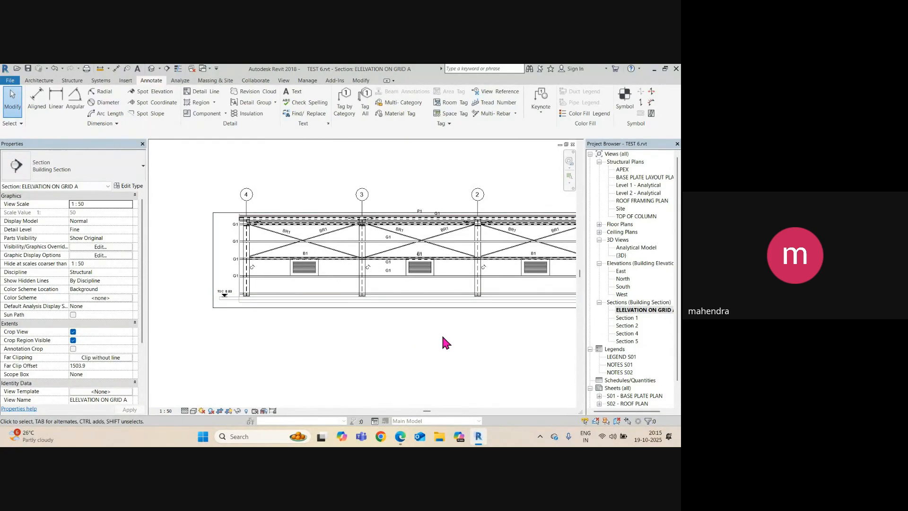
{"action": "middle_click", "coordinate": [372, 338]}
{"action": "middle_click", "coordinate": [373, 338]}
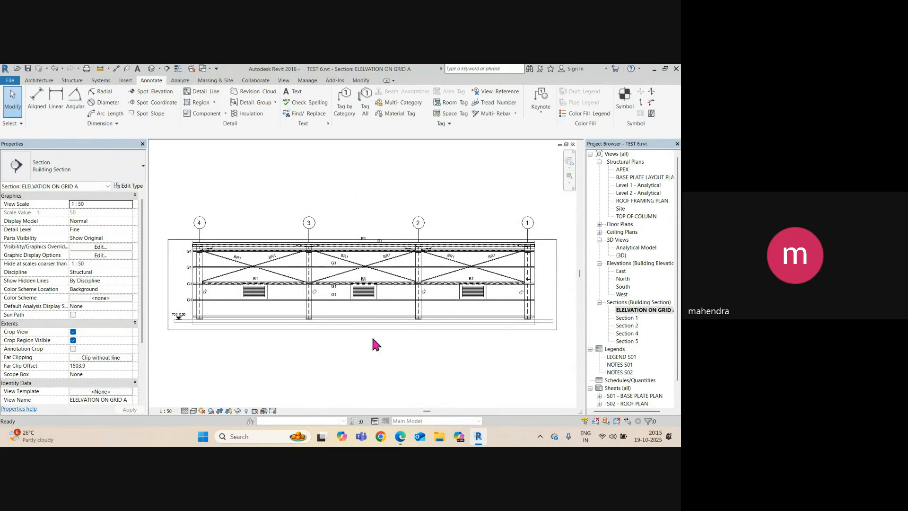
In the base plate plan on sheet S01, draw a vertical section line just outside grid D from above grid 4 to below grid 1
{"action": "scroll", "coordinate": [327, 226], "scroll_direction": "up", "scroll_amount": 2}
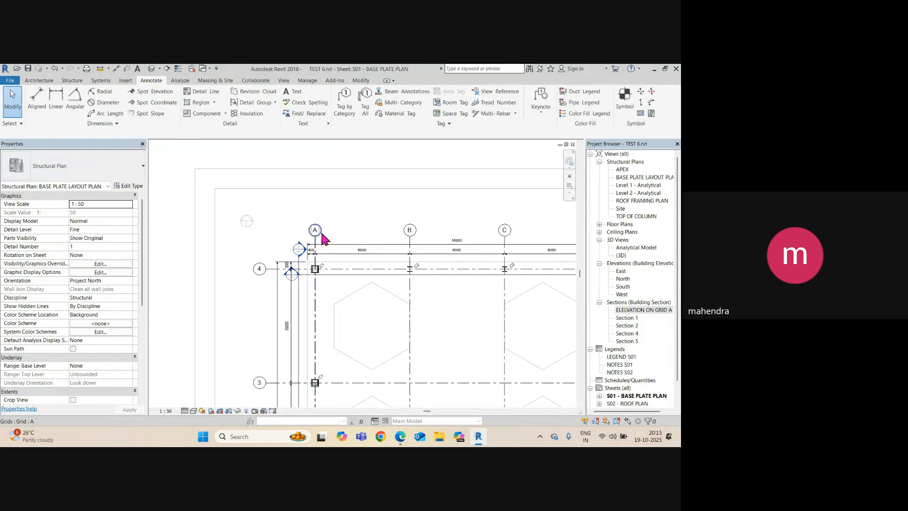
{"action": "scroll", "coordinate": [317, 232], "scroll_direction": "down", "scroll_amount": 3}
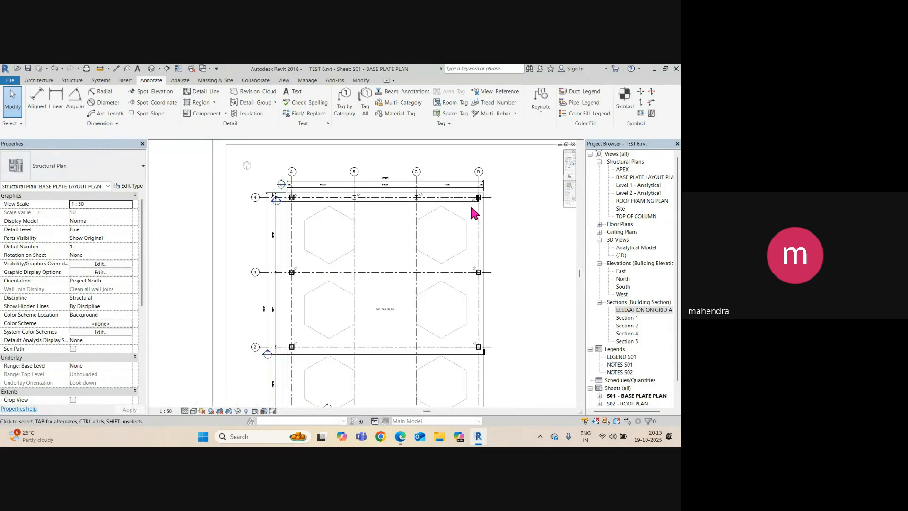
{"action": "scroll", "coordinate": [469, 217], "scroll_direction": "down", "scroll_amount": 2}
{"action": "middle_click_drag", "start_coordinate": [458, 232], "coordinate": [412, 209]}
{"action": "scroll", "coordinate": [425, 213], "scroll_direction": "up", "scroll_amount": 3}
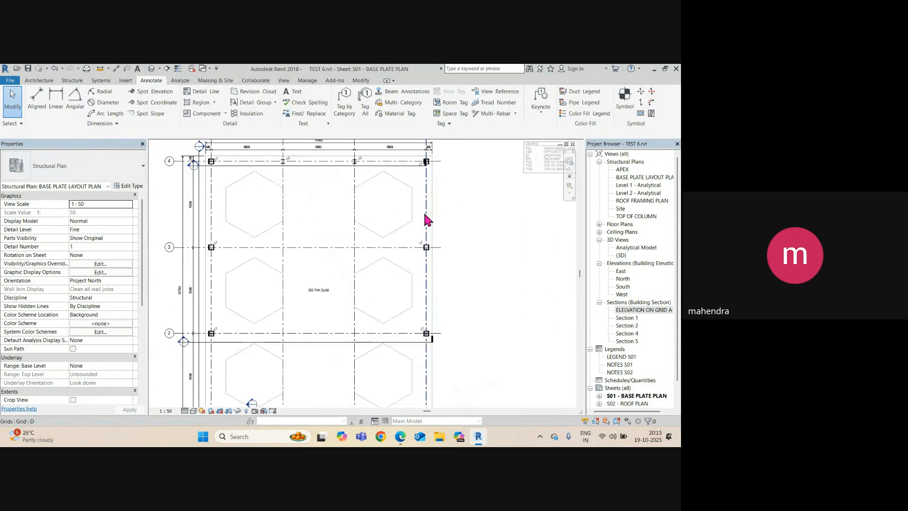
{"action": "left_click", "coordinate": [167, 69]}
{"action": "scroll", "coordinate": [431, 170], "scroll_direction": "up", "scroll_amount": 4}
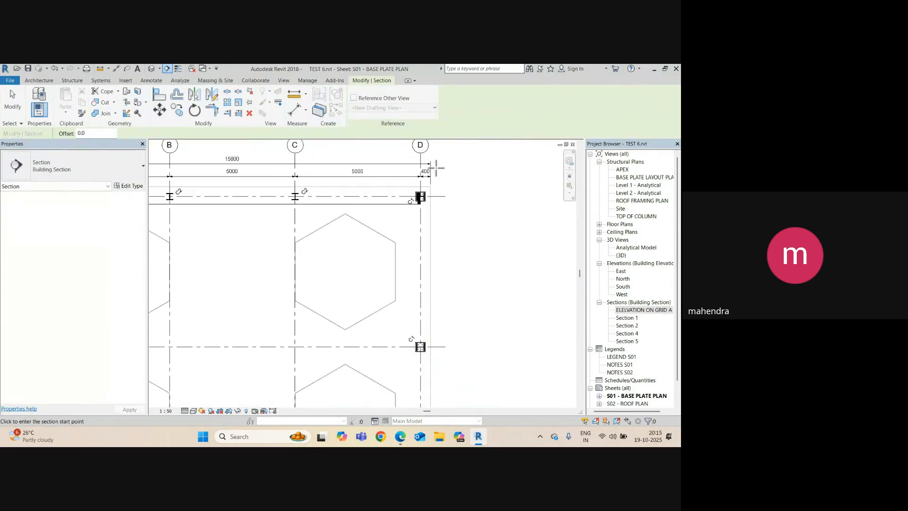
{"action": "left_click", "coordinate": [435, 167]}
{"action": "scroll", "coordinate": [433, 170], "scroll_direction": "down", "scroll_amount": 4}
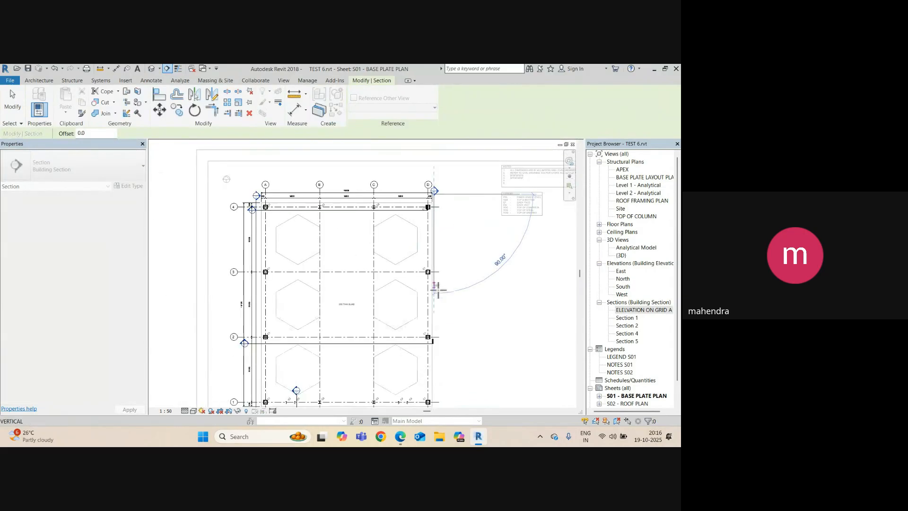
{"action": "middle_click_drag", "start_coordinate": [444, 309], "coordinate": [440, 217]}
{"action": "left_click", "coordinate": [434, 326]}
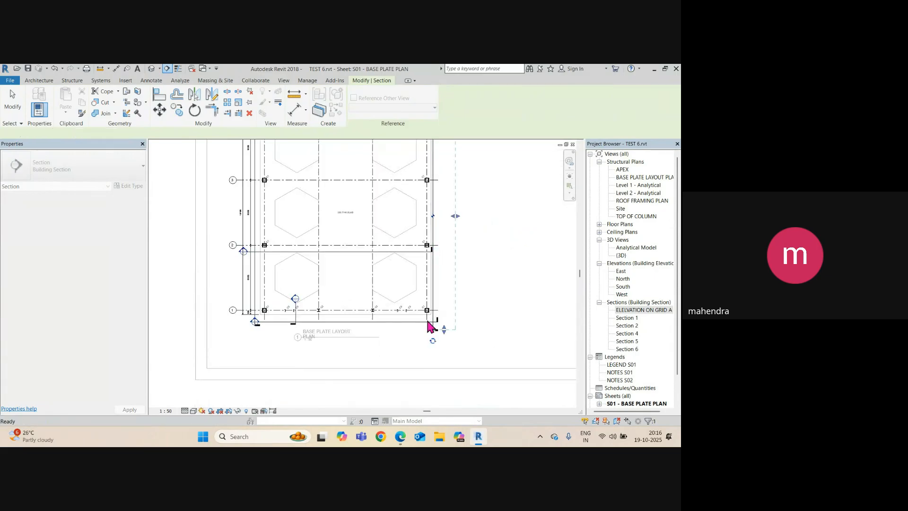
Flip the new grid D section so it faces the building and open its view
{"action": "scroll", "coordinate": [422, 253], "scroll_direction": "up", "scroll_amount": 3}
{"action": "left_click", "coordinate": [426, 205]}
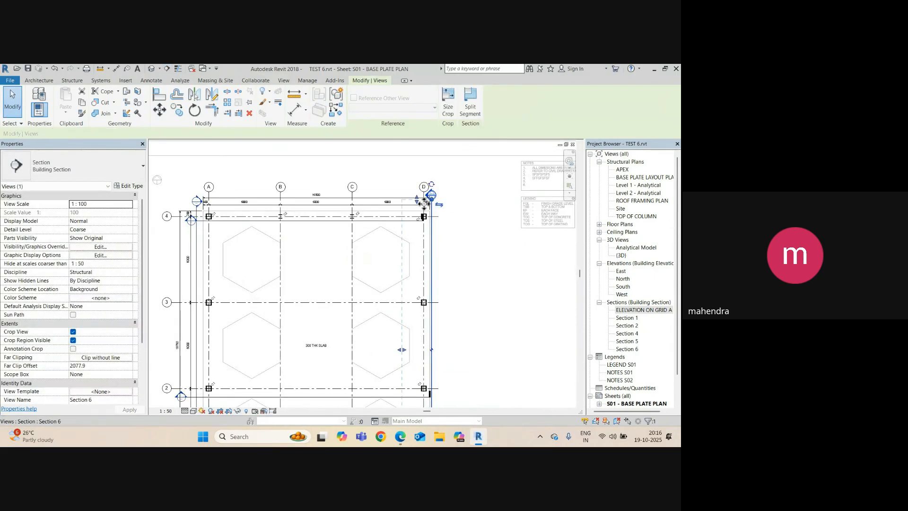
{"action": "right_click", "coordinate": [431, 262]}
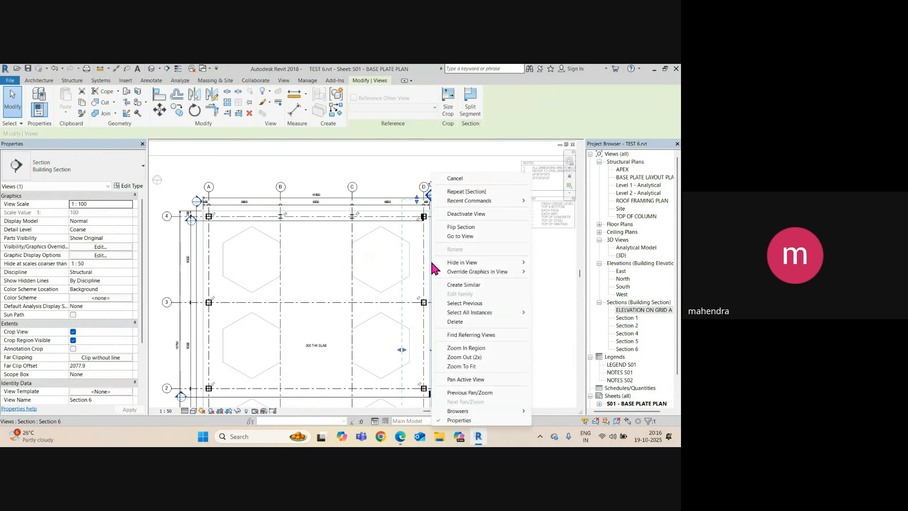
{"action": "left_click", "coordinate": [462, 238]}
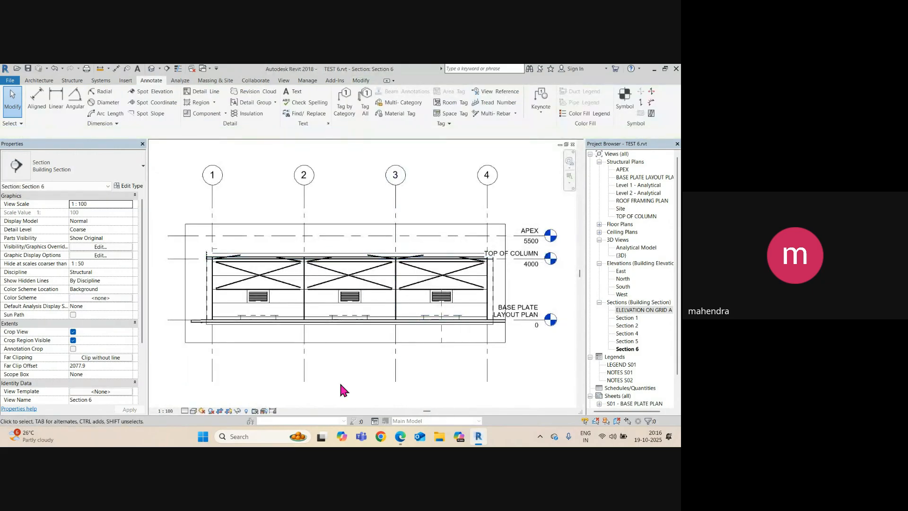
Set the section view's detail level to Fine and rename Section 6 as ELEVATION ON GRID D
{"action": "left_click", "coordinate": [195, 402]}
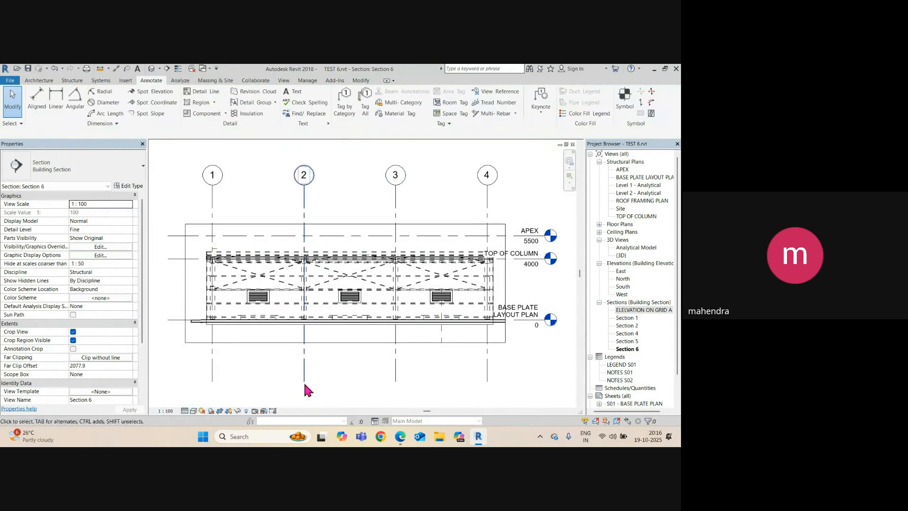
{"action": "left_click", "coordinate": [627, 350]}
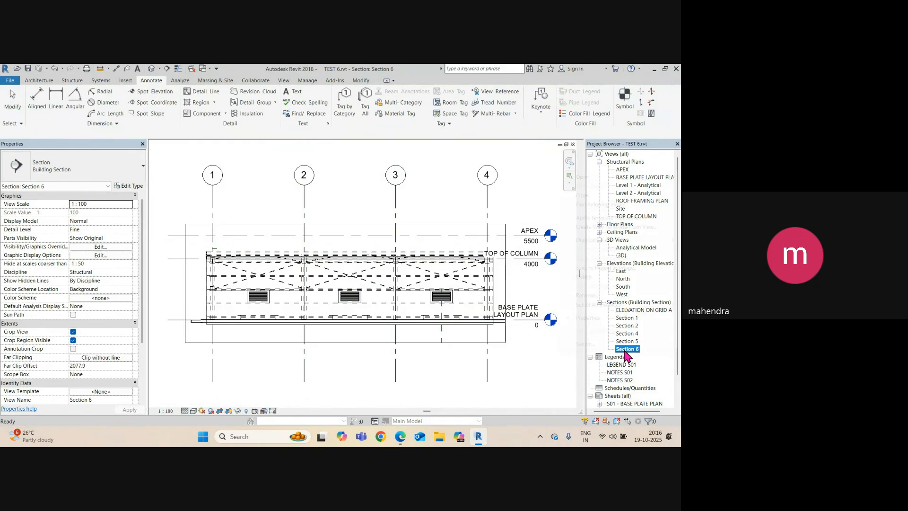
{"action": "right_click", "coordinate": [627, 350]}
{"action": "left_click", "coordinate": [586, 295]}
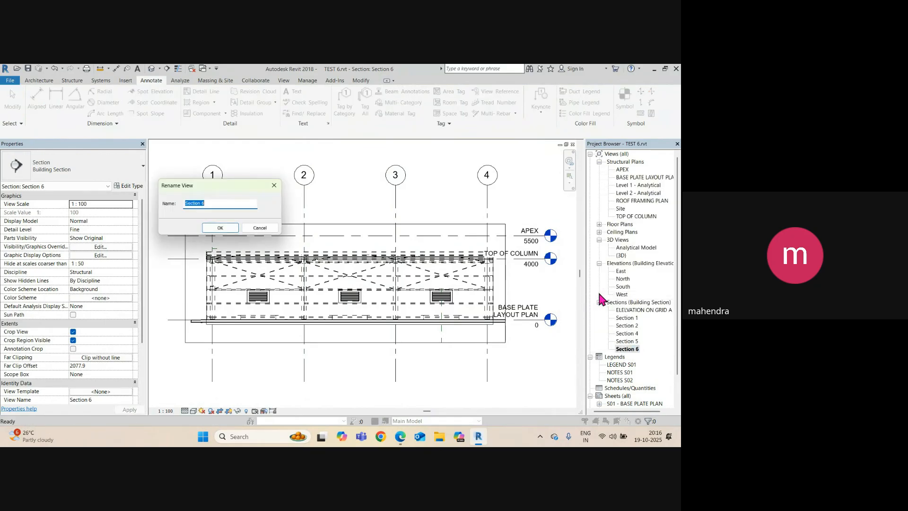
{"action": "type", "text": "ELEVATION ON GRID D"}
{"action": "left_click", "coordinate": [220, 227]}
Hide the whole levels category in the grid D elevation
{"action": "scroll", "coordinate": [324, 227], "scroll_direction": "down", "scroll_amount": 2}
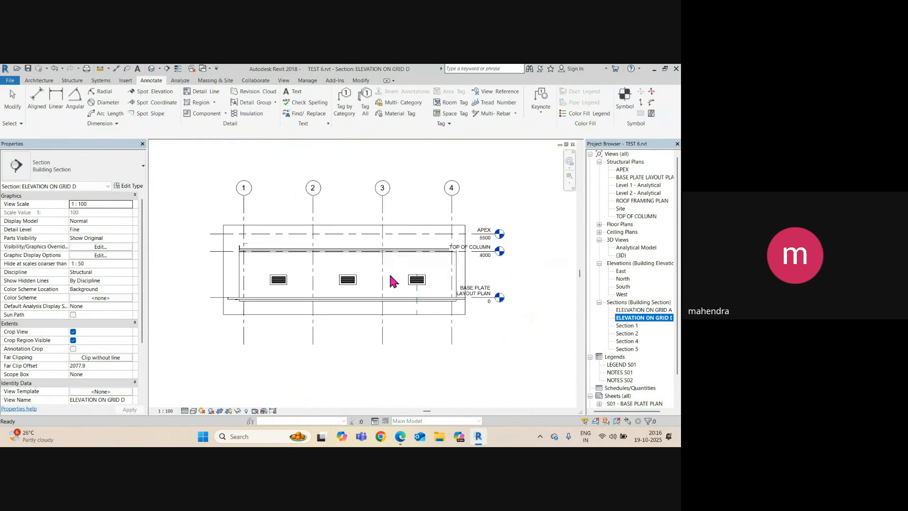
{"action": "left_click", "coordinate": [488, 236]}
{"action": "right_click", "coordinate": [488, 236]}
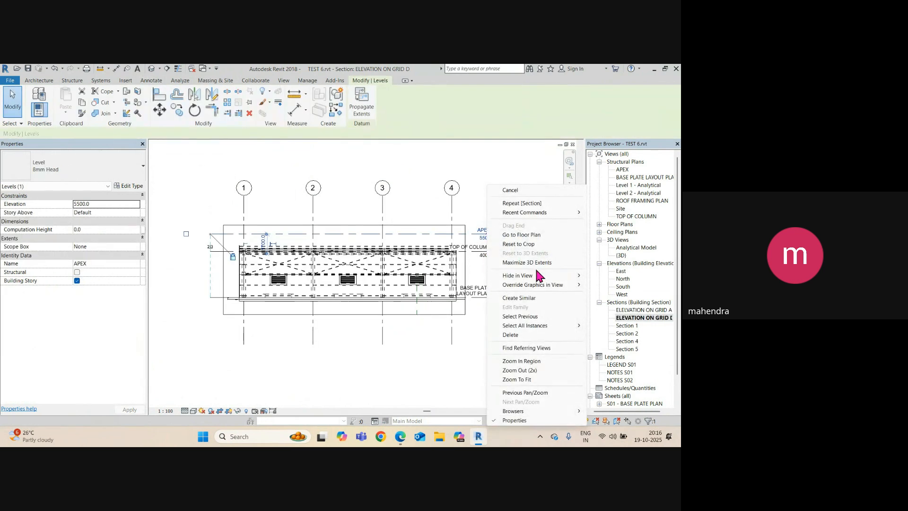
{"action": "left_click", "coordinate": [612, 275]}
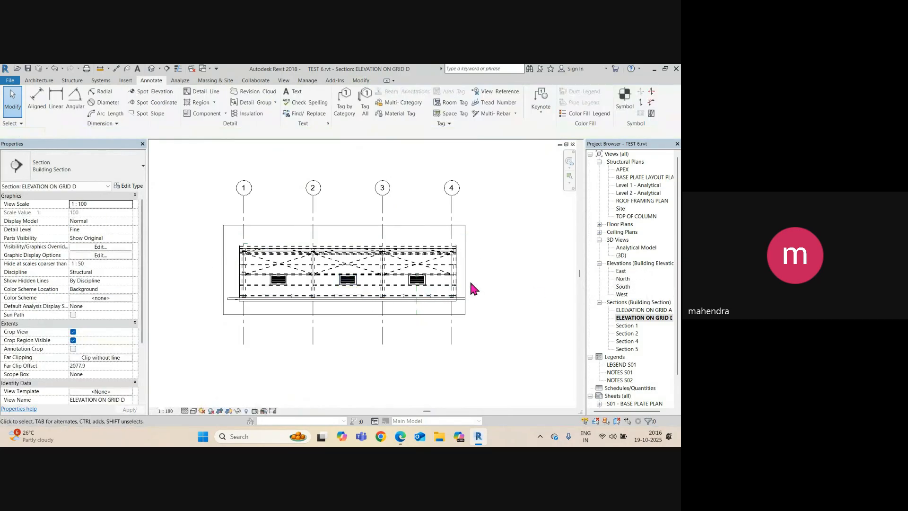
Set the grid D elevation's scale to 1:50, keeping Fine detail level and the Hidden Line visual style
{"action": "scroll", "coordinate": [261, 268], "scroll_direction": "up", "scroll_amount": 2}
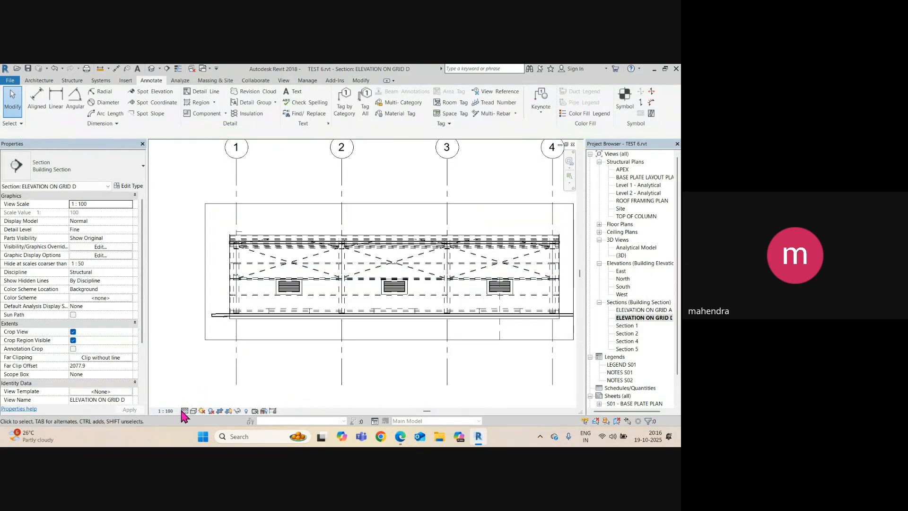
{"action": "left_click", "coordinate": [175, 346]}
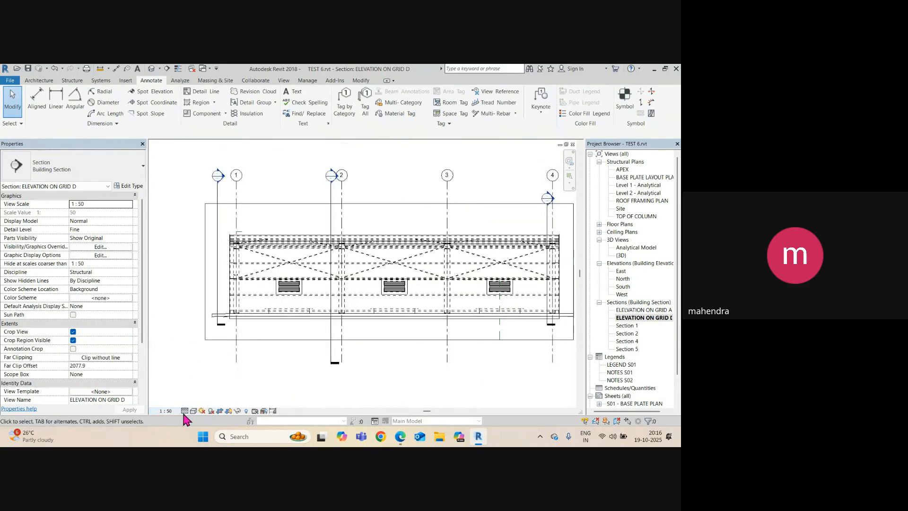
{"action": "left_click", "coordinate": [185, 411]}
{"action": "left_click", "coordinate": [190, 403]}
{"action": "left_click", "coordinate": [194, 411]}
{"action": "left_click", "coordinate": [211, 365]}
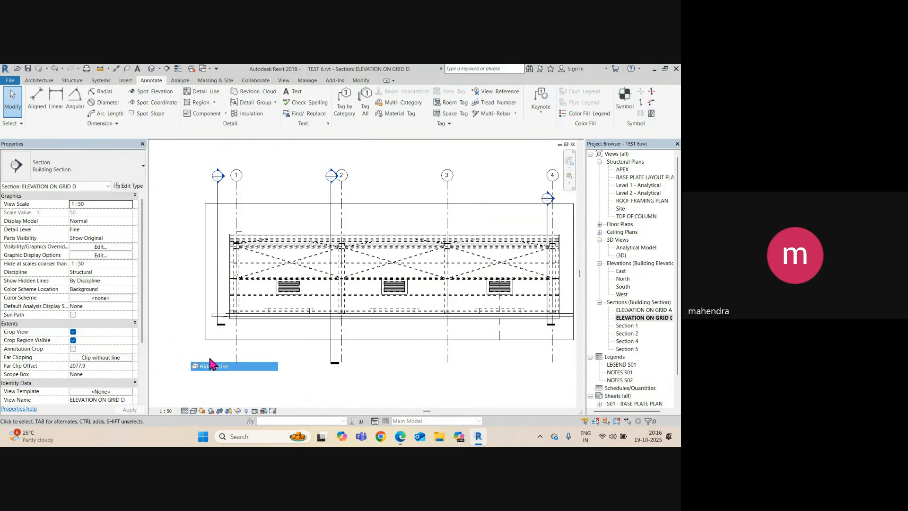
Hide the whole category of section marks crossing the grid D elevation
{"action": "left_click", "coordinate": [217, 255]}
{"action": "right_click", "coordinate": [216, 254]}
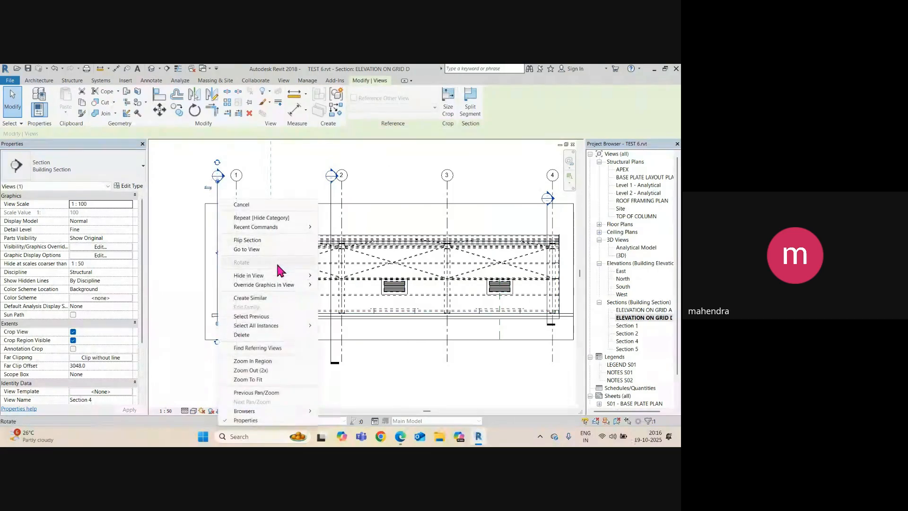
{"action": "left_click", "coordinate": [341, 288]}
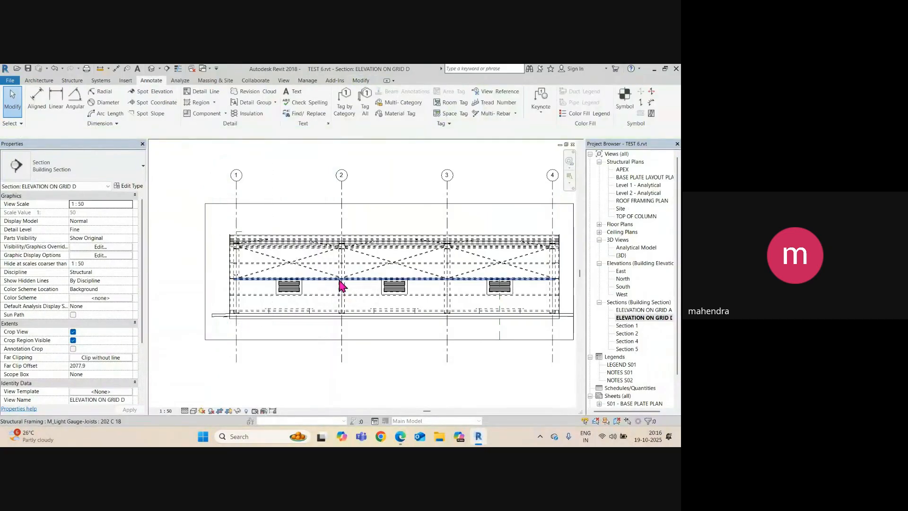
Shorten grid lines 1 to 4 so their lower ends stop just above the roof and their bubbles sit closer to the building
{"action": "scroll", "coordinate": [339, 341], "scroll_direction": "up", "scroll_amount": 2}
{"action": "left_click", "coordinate": [341, 348]}
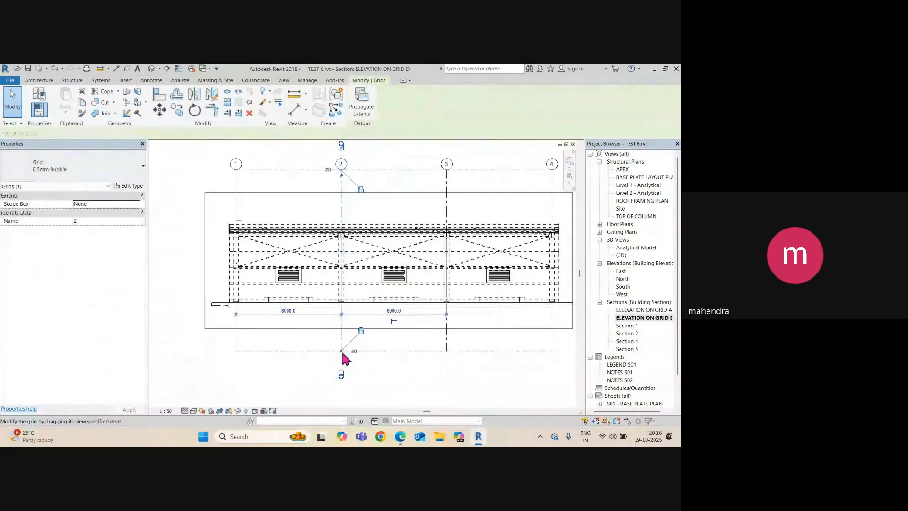
{"action": "left_click_drag", "start_coordinate": [341, 351], "coordinate": [342, 213]}
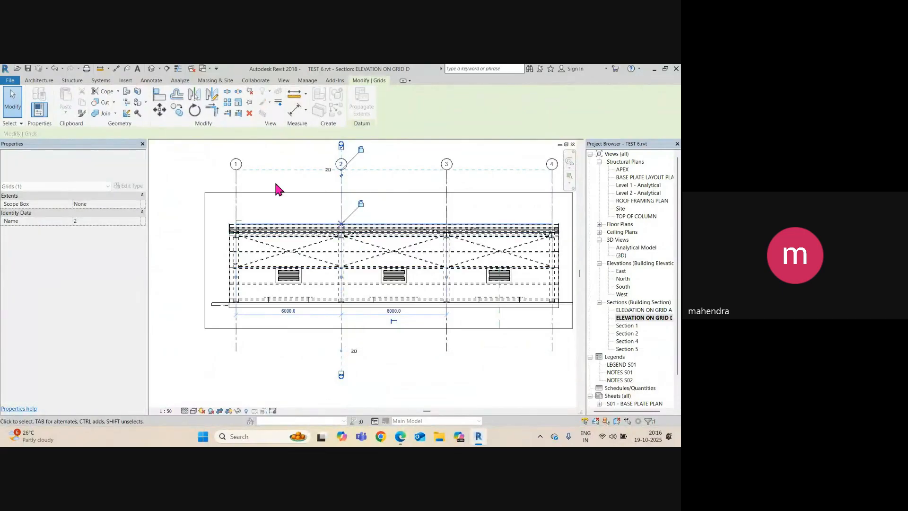
{"action": "left_click", "coordinate": [237, 175]}
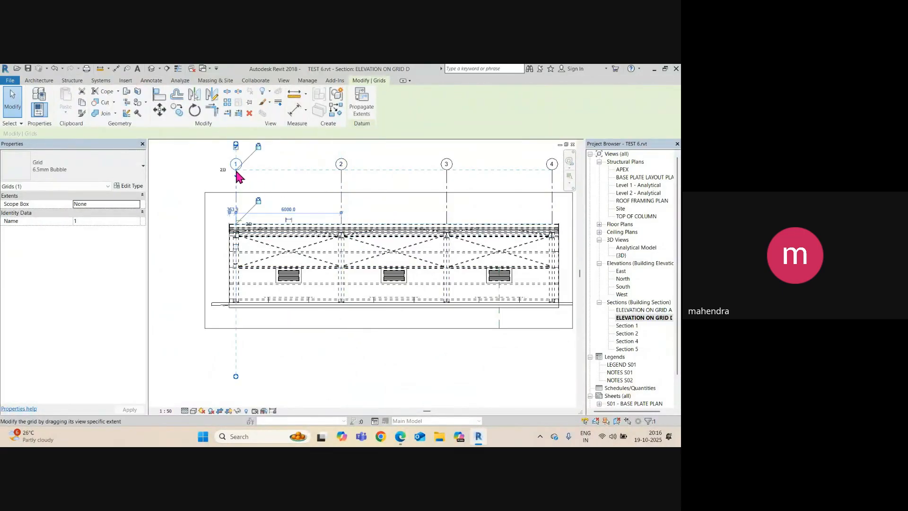
{"action": "left_click_drag", "start_coordinate": [236, 173], "coordinate": [235, 202]}
{"action": "scroll", "coordinate": [346, 268], "scroll_direction": "up", "scroll_amount": 1}
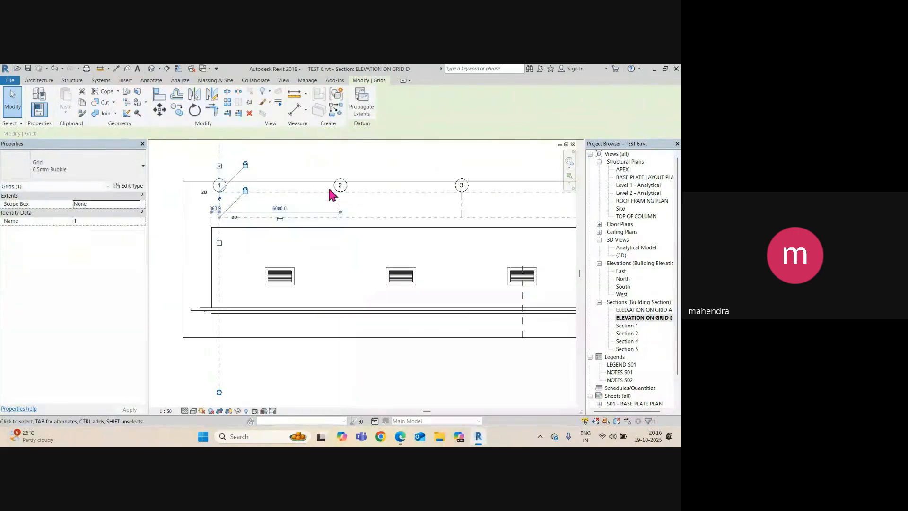
{"action": "scroll", "coordinate": [341, 212], "scroll_direction": "up", "scroll_amount": 1}
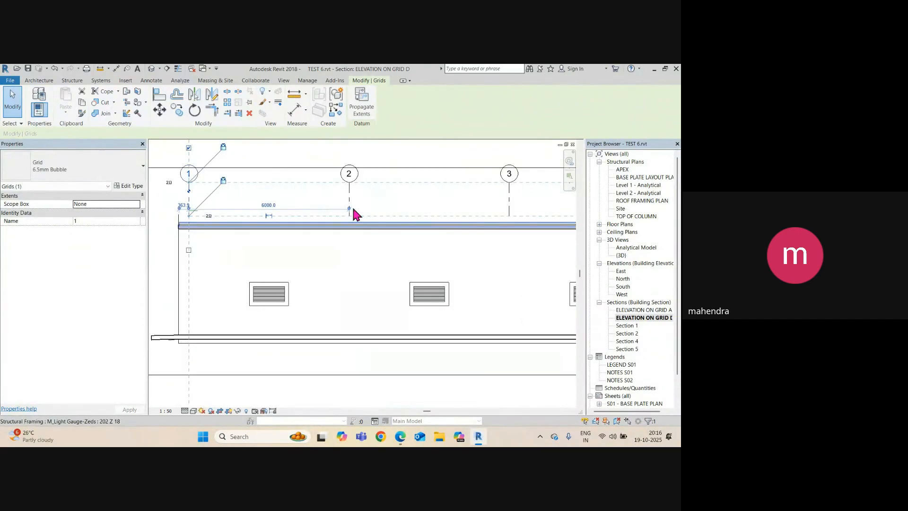
{"action": "scroll", "coordinate": [362, 199], "scroll_direction": "down", "scroll_amount": 2}
{"action": "left_click", "coordinate": [329, 166]}
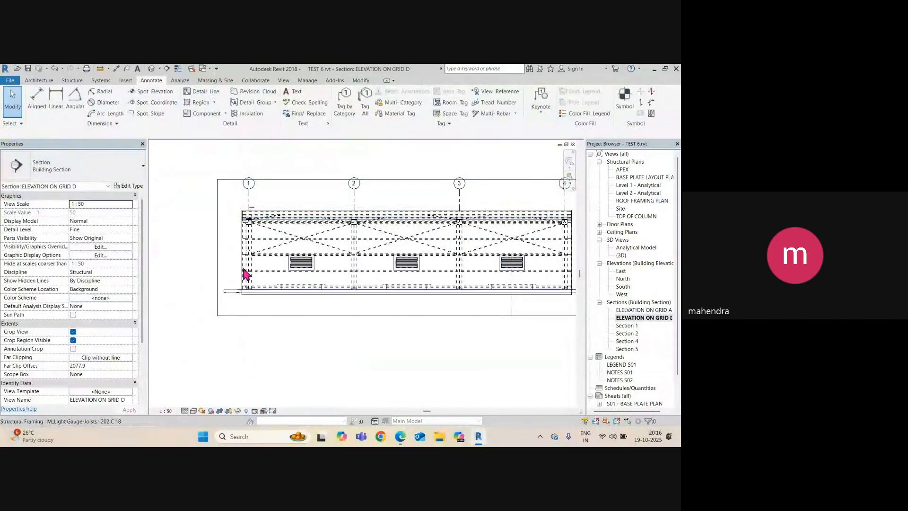
Hide the 25 THK METAL WALL covering the framing in the grid D elevation
{"action": "scroll", "coordinate": [284, 229], "scroll_direction": "up", "scroll_amount": 1}
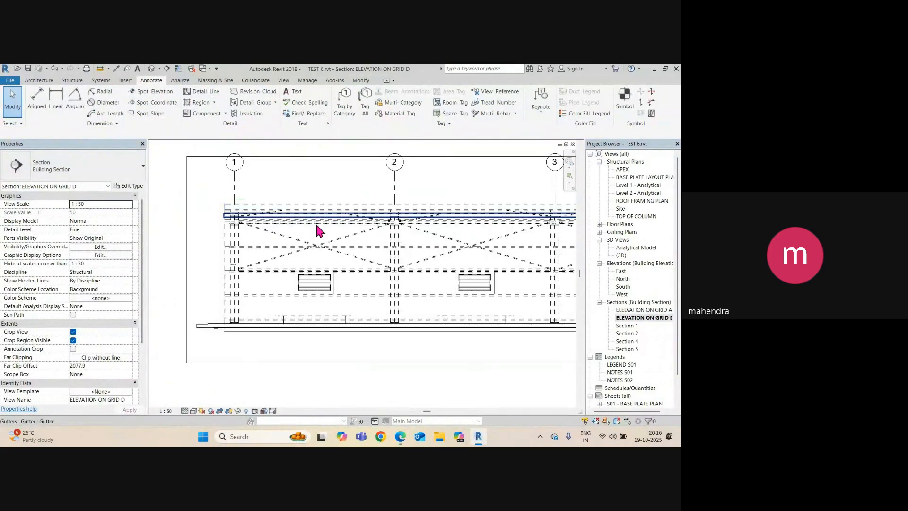
{"action": "left_click", "coordinate": [339, 329]}
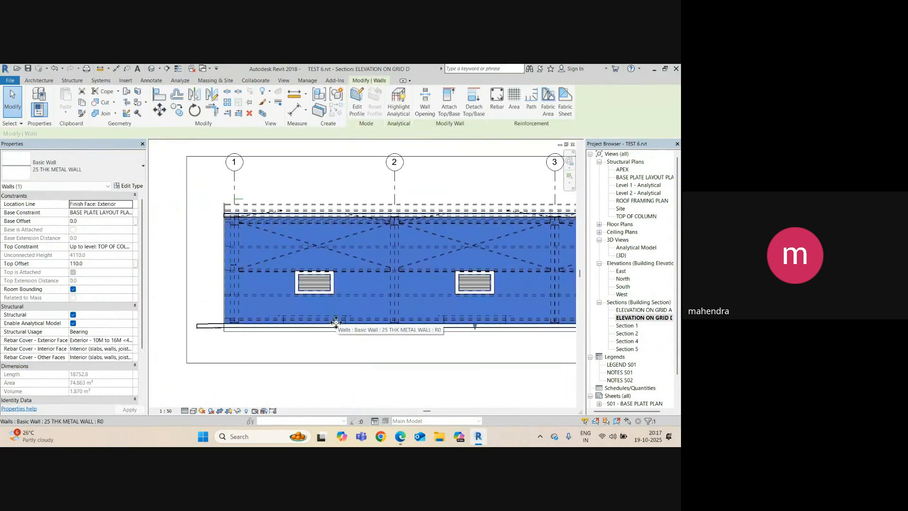
{"action": "right_click", "coordinate": [326, 269]}
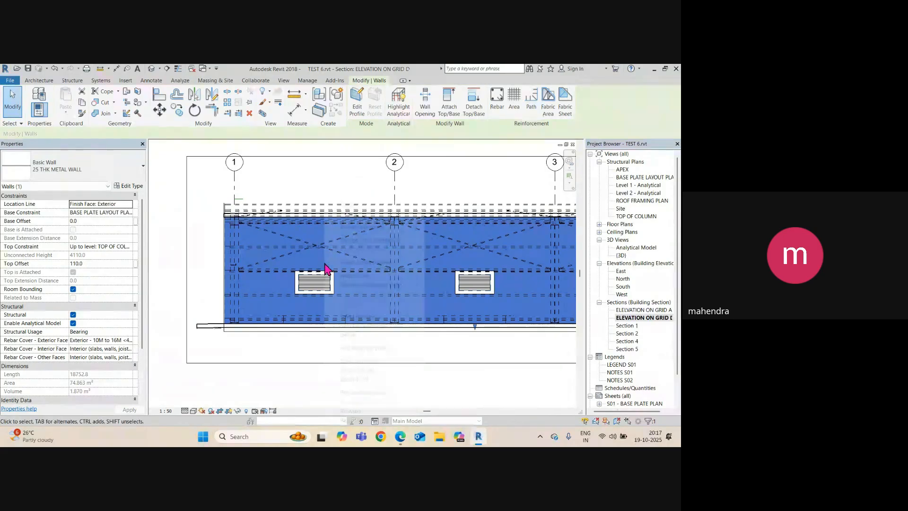
Hide the selected front metal wall in the Grid D elevation and override the remaining walls' category graphics to halftone
{"action": "mouse_move", "coordinate": [402, 279]}
{"action": "left_click", "coordinate": [453, 280]}
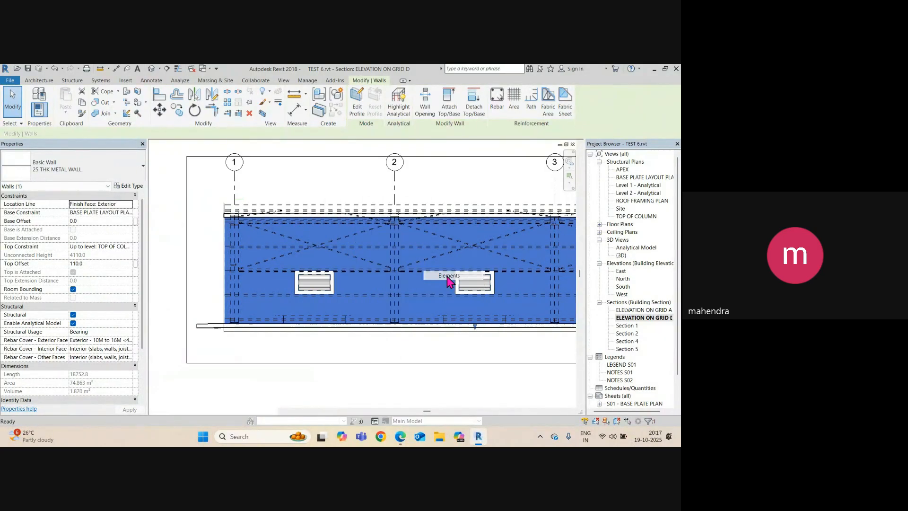
{"action": "left_click", "coordinate": [224, 241]}
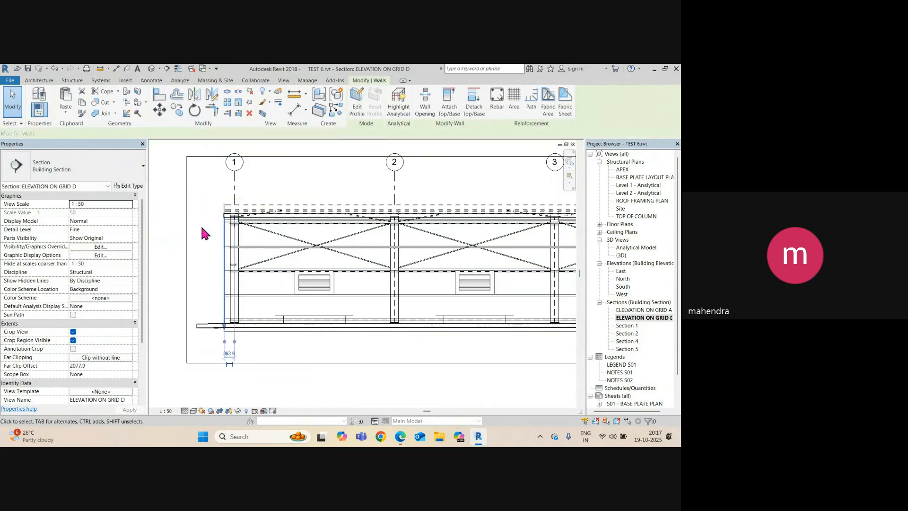
{"action": "scroll", "coordinate": [203, 229], "scroll_direction": "down", "scroll_amount": 2}
{"action": "scroll", "coordinate": [213, 251], "scroll_direction": "down", "scroll_amount": 1}
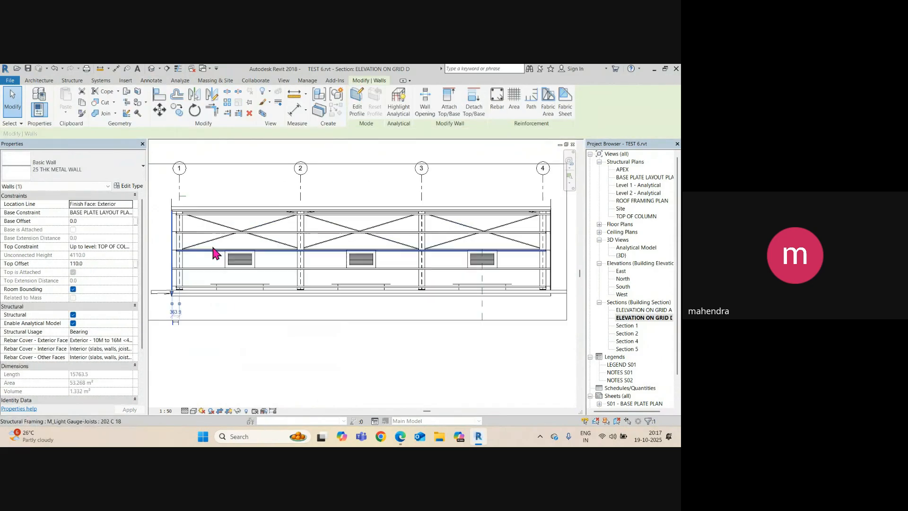
{"action": "right_click", "coordinate": [169, 227]}
{"action": "mouse_move", "coordinate": [240, 287]}
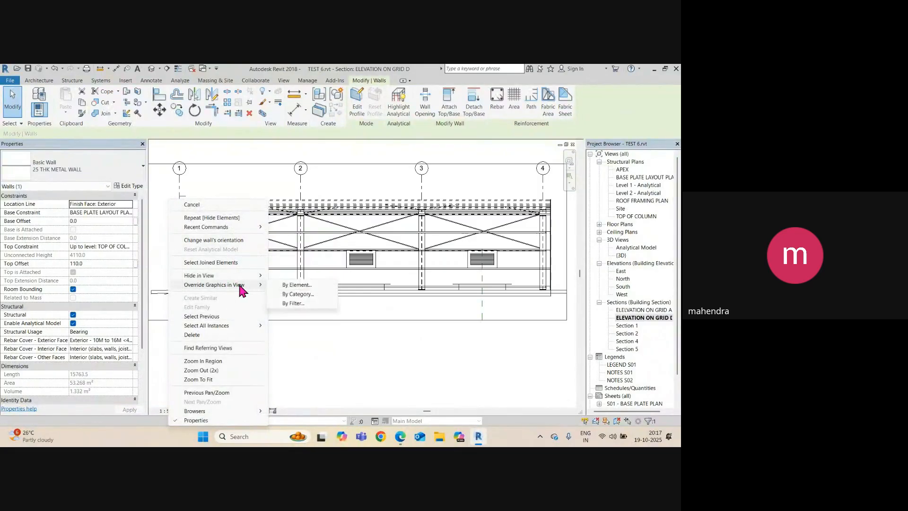
{"action": "left_click", "coordinate": [302, 294]}
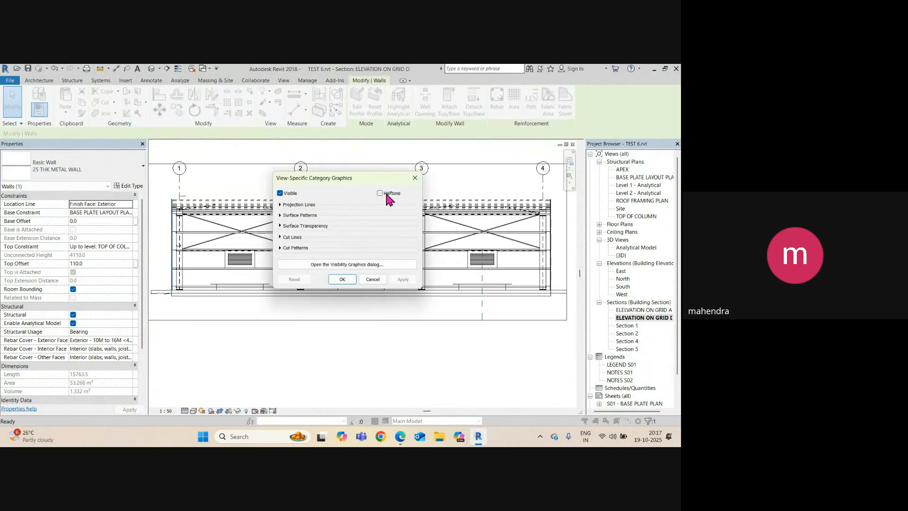
{"action": "left_click", "coordinate": [345, 279]}
{"action": "left_click", "coordinate": [322, 331]}
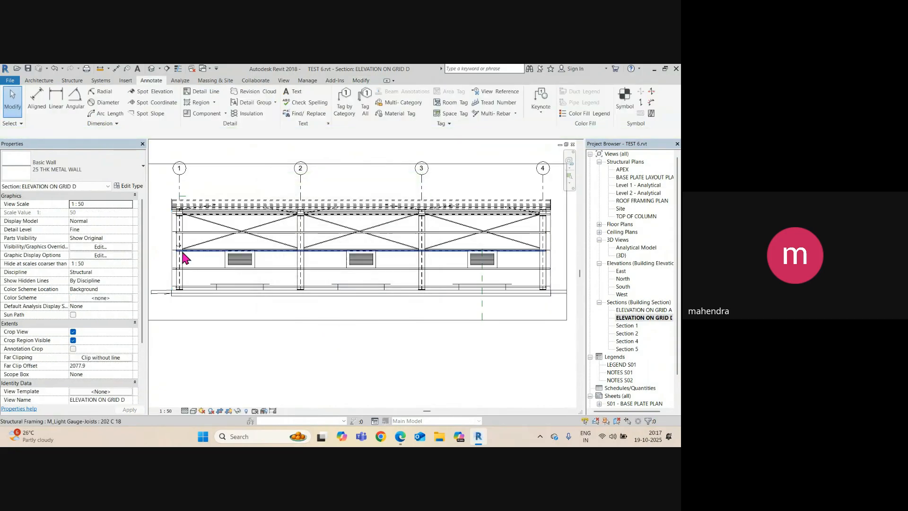
Select the Generic 150mm floor in the elevation and override the floor category's graphics to halftone
{"action": "scroll", "coordinate": [184, 255], "scroll_direction": "up", "scroll_amount": 3}
{"action": "middle_click_drag", "start_coordinate": [184, 254], "coordinate": [334, 269]}
{"action": "scroll", "coordinate": [362, 240], "scroll_direction": "down", "scroll_amount": 2}
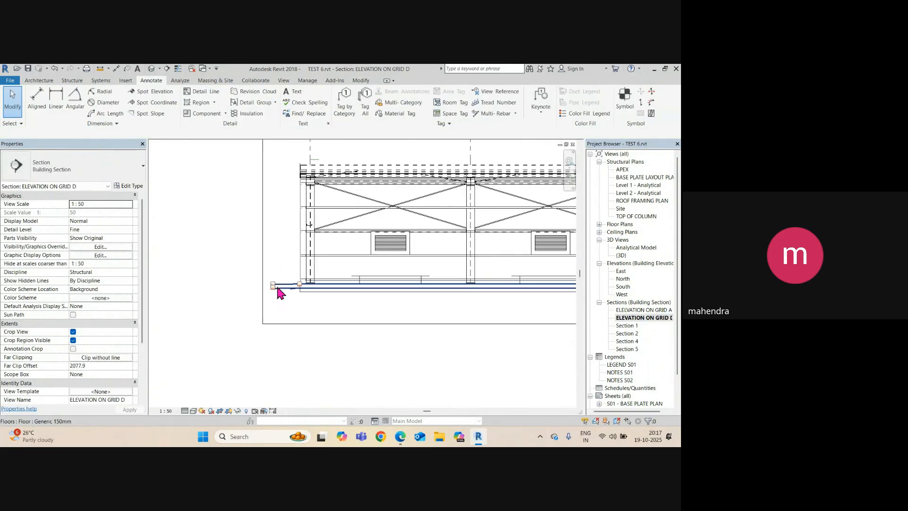
{"action": "left_click", "coordinate": [277, 287]}
{"action": "right_click", "coordinate": [278, 286]}
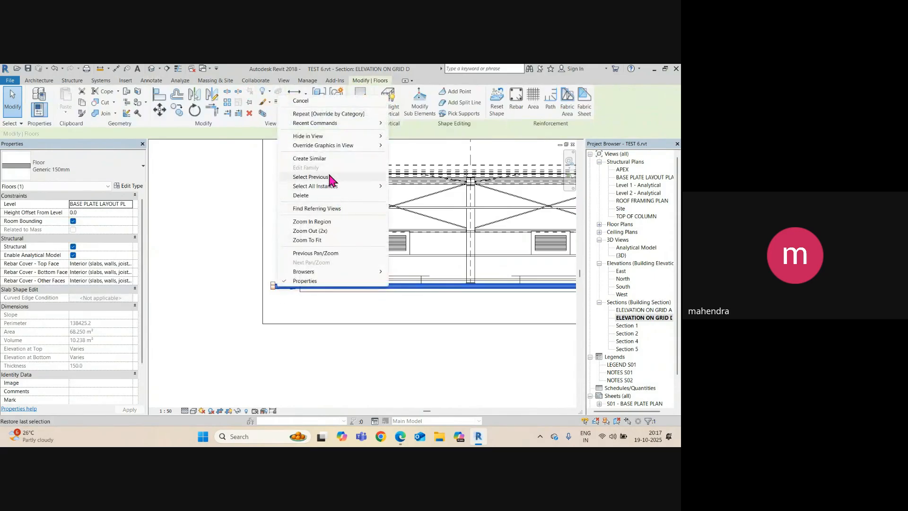
{"action": "mouse_move", "coordinate": [338, 144]}
{"action": "left_click", "coordinate": [413, 155]}
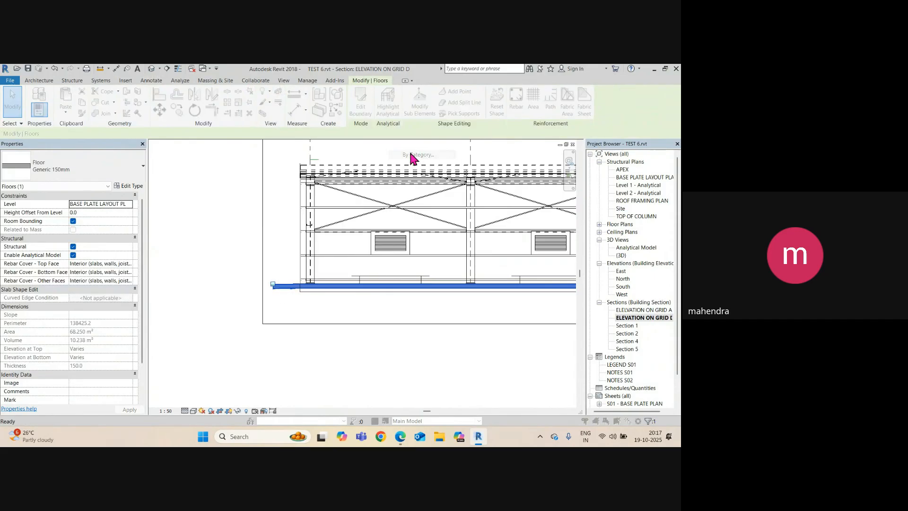
{"action": "left_click", "coordinate": [380, 193]}
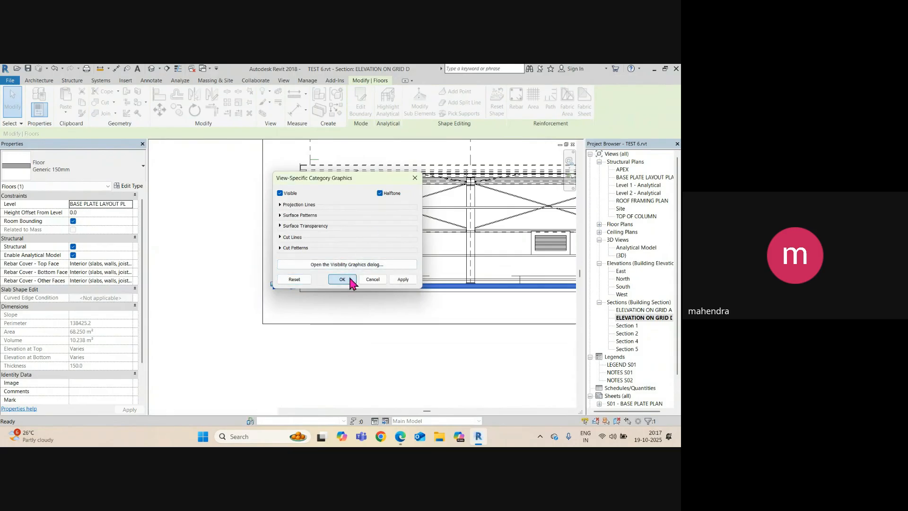
{"action": "left_click", "coordinate": [342, 279]}
{"action": "left_click", "coordinate": [363, 352]}
Examine the column base plate, grout and halftoned floor lines near grid 1, and return to the full elevation
{"action": "scroll", "coordinate": [314, 305], "scroll_direction": "down", "scroll_amount": 2}
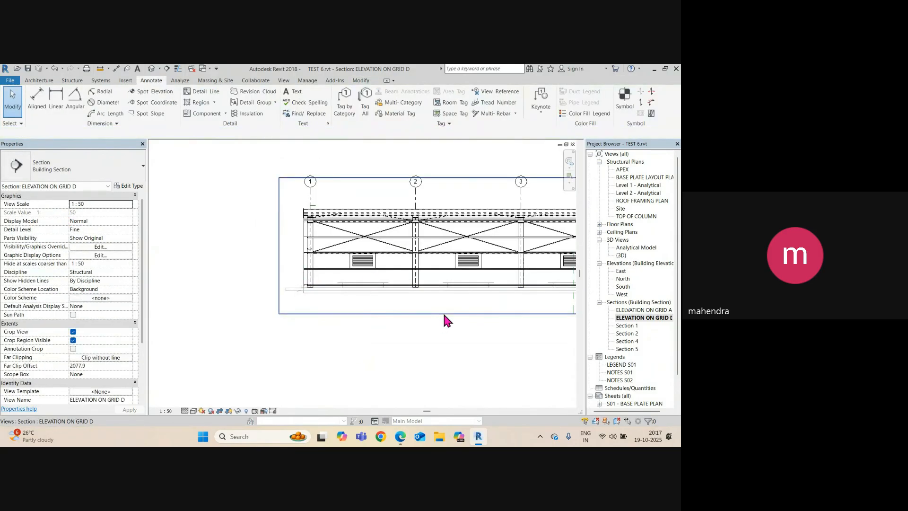
{"action": "scroll", "coordinate": [440, 308], "scroll_direction": "up", "scroll_amount": 5}
{"action": "scroll", "coordinate": [407, 284], "scroll_direction": "down", "scroll_amount": 2}
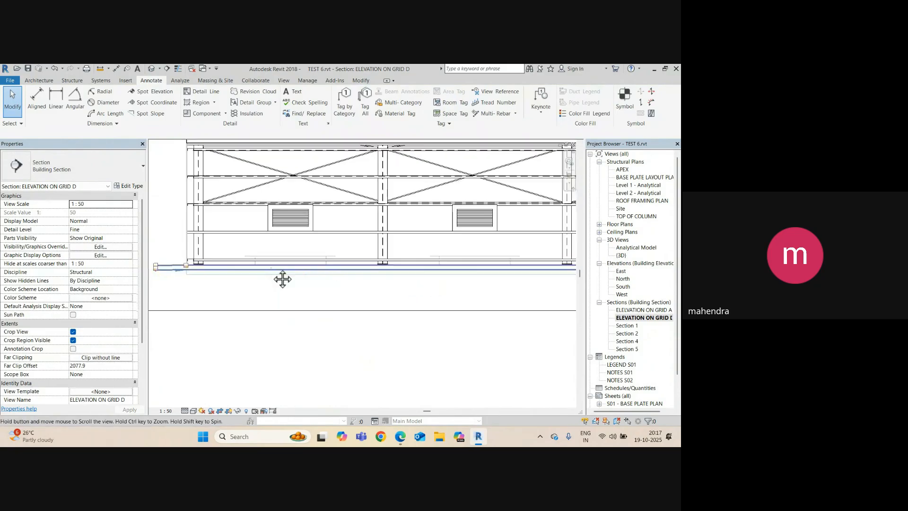
{"action": "scroll", "coordinate": [223, 265], "scroll_direction": "up", "scroll_amount": 5}
{"action": "scroll", "coordinate": [239, 283], "scroll_direction": "up", "scroll_amount": 3}
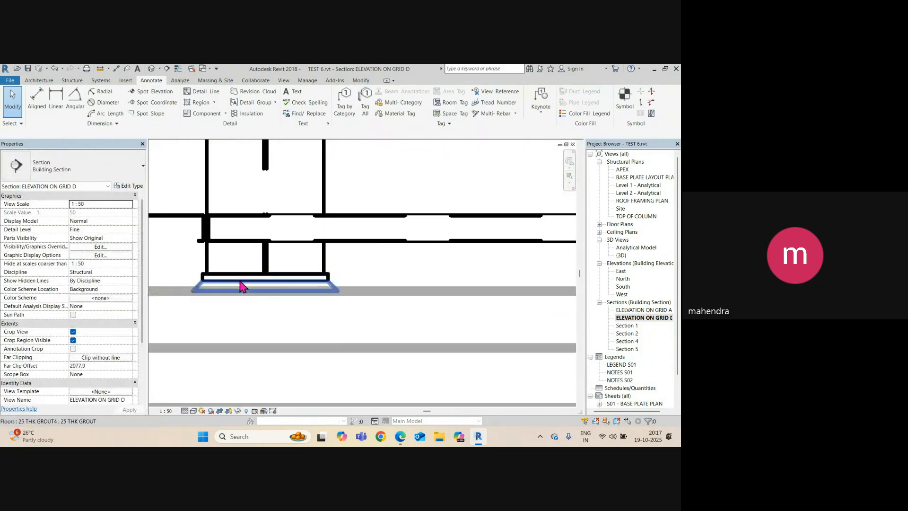
{"action": "scroll", "coordinate": [249, 270], "scroll_direction": "down", "scroll_amount": 4}
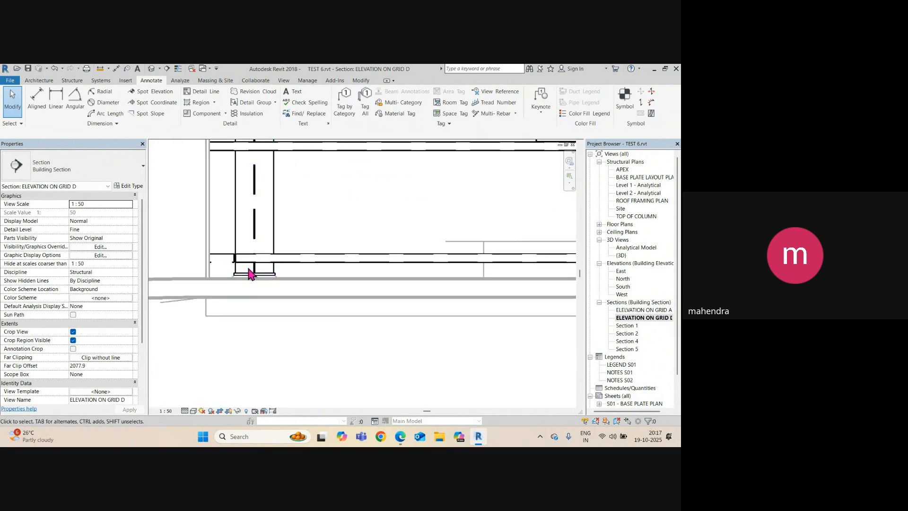
{"action": "middle_click_drag", "start_coordinate": [215, 278], "coordinate": [432, 345]}
{"action": "middle_click", "coordinate": [419, 331]}
{"action": "middle_click", "coordinate": [419, 331]}
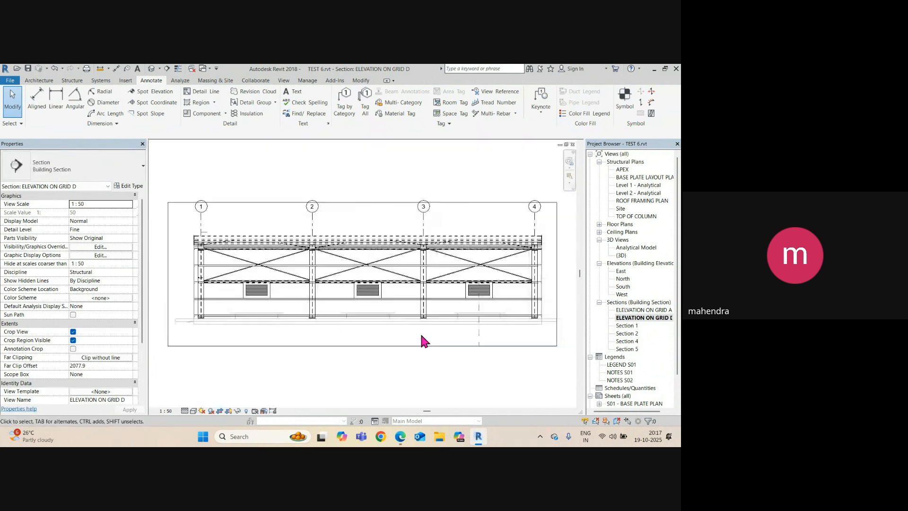
Resize the Grid D elevation's crop region by tightening its upper, lower and grid 1 edges and extending the edge beyond grid 4
{"action": "left_click", "coordinate": [372, 204]}
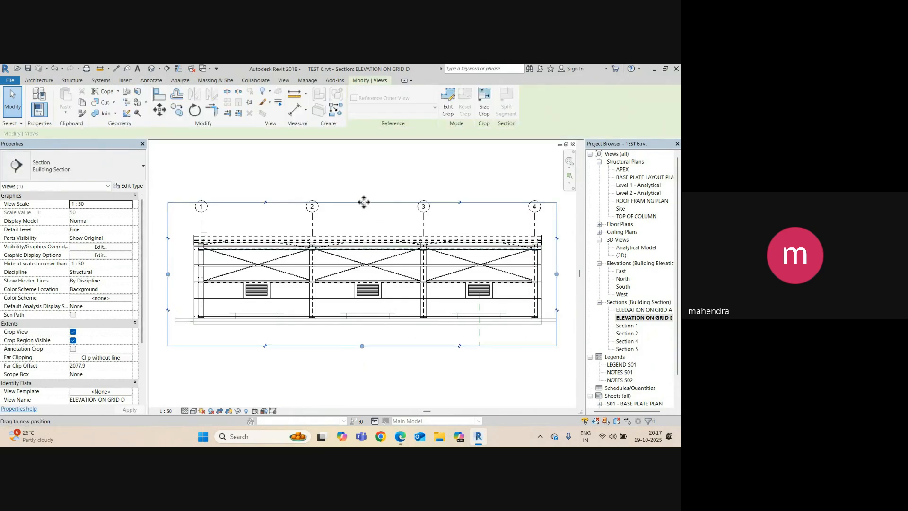
{"action": "left_click_drag", "start_coordinate": [373, 205], "coordinate": [372, 224]}
{"action": "left_click_drag", "start_coordinate": [168, 289], "coordinate": [171, 288]}
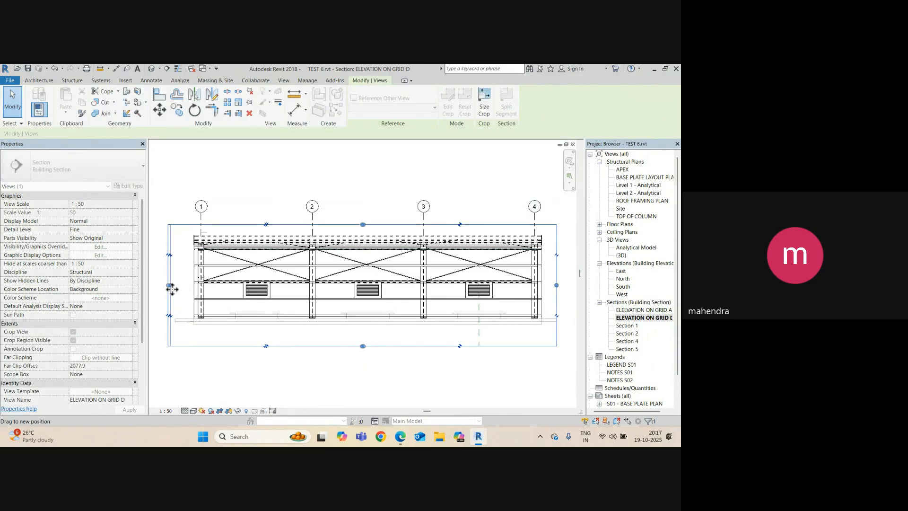
{"action": "left_click_drag", "start_coordinate": [363, 345], "coordinate": [365, 335]}
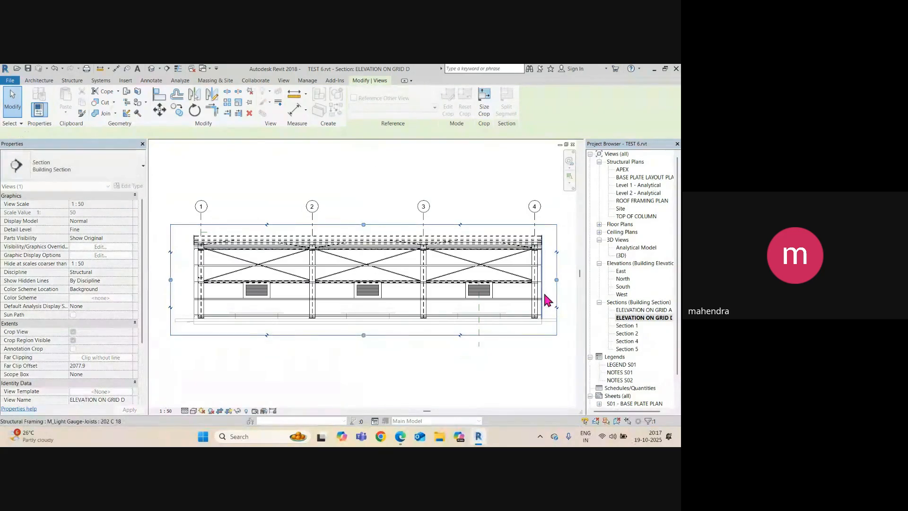
{"action": "left_click_drag", "start_coordinate": [557, 280], "coordinate": [571, 281]}
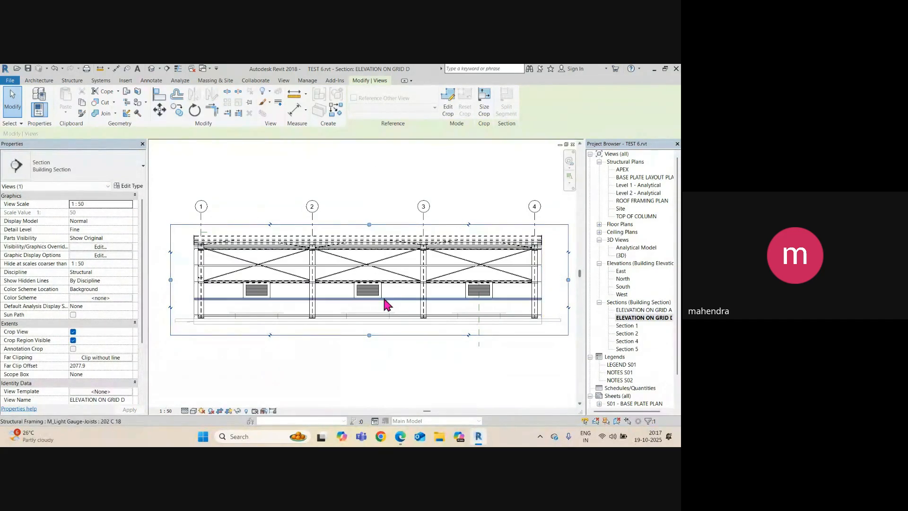
{"action": "scroll", "coordinate": [385, 303], "scroll_direction": "down", "scroll_amount": 2}
{"action": "left_click", "coordinate": [375, 349]}
Inspect the grid 1 bay, and open the ELELVATION ON GRID A section to examine its framing tags around the louvers
{"action": "scroll", "coordinate": [307, 281], "scroll_direction": "up", "scroll_amount": 2}
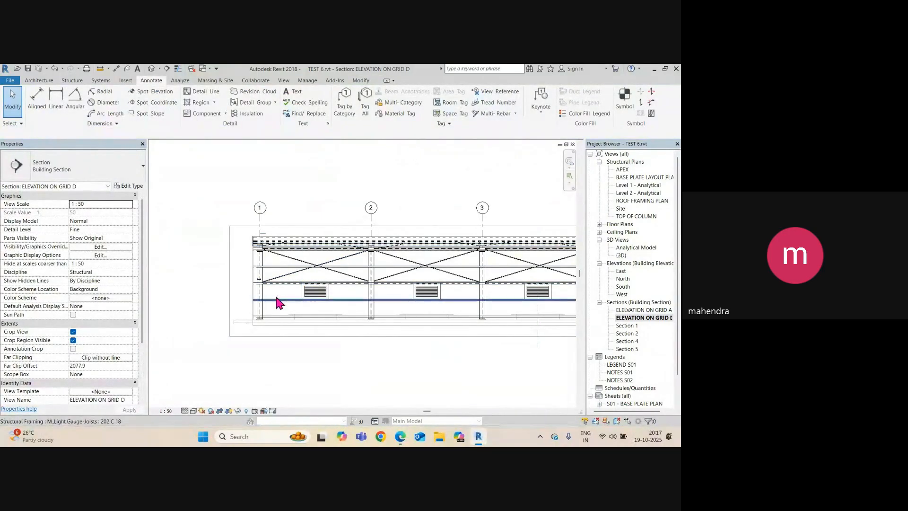
{"action": "scroll", "coordinate": [262, 295], "scroll_direction": "up", "scroll_amount": 3}
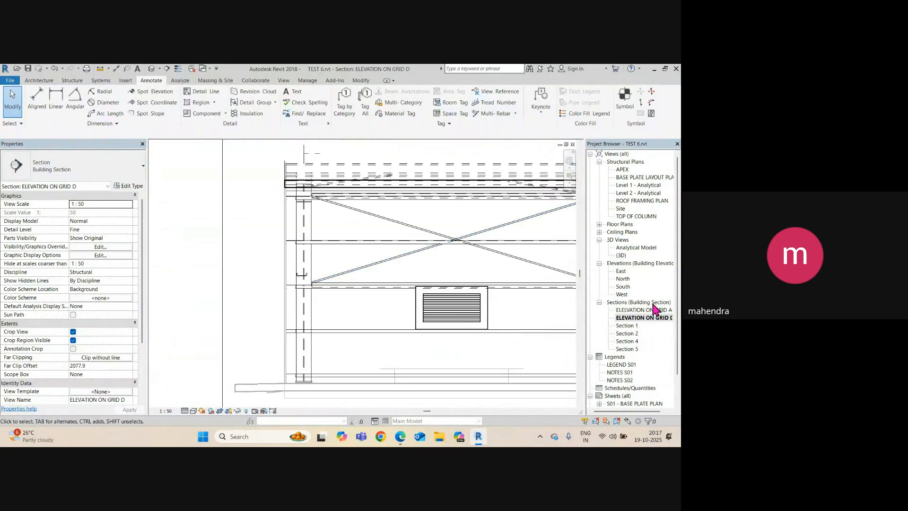
{"action": "left_click", "coordinate": [305, 283]}
{"action": "scroll", "coordinate": [305, 283], "scroll_direction": "up", "scroll_amount": 2}
{"action": "double_click", "coordinate": [614, 310]}
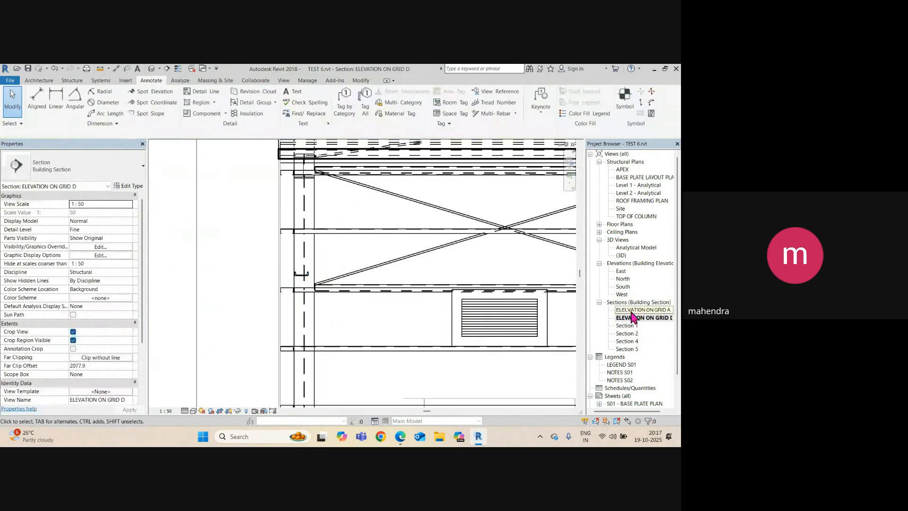
{"action": "scroll", "coordinate": [199, 292], "scroll_direction": "up", "scroll_amount": 5}
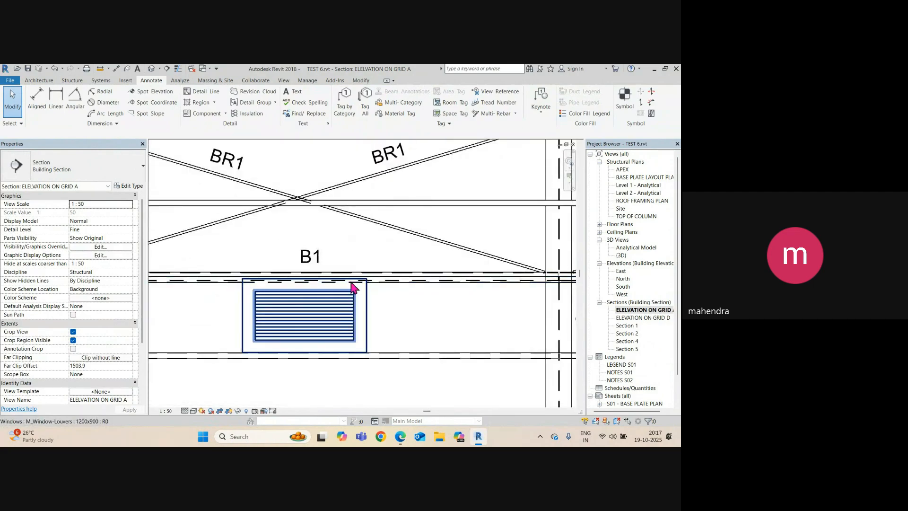
{"action": "scroll", "coordinate": [219, 280], "scroll_direction": "down", "scroll_amount": 6}
{"action": "scroll", "coordinate": [383, 273], "scroll_direction": "up", "scroll_amount": 5}
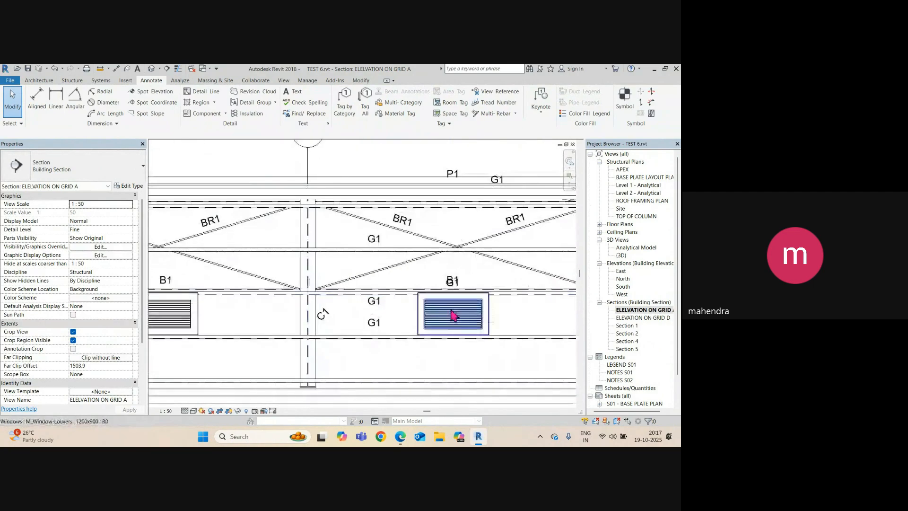
{"action": "left_click", "coordinate": [462, 269]}
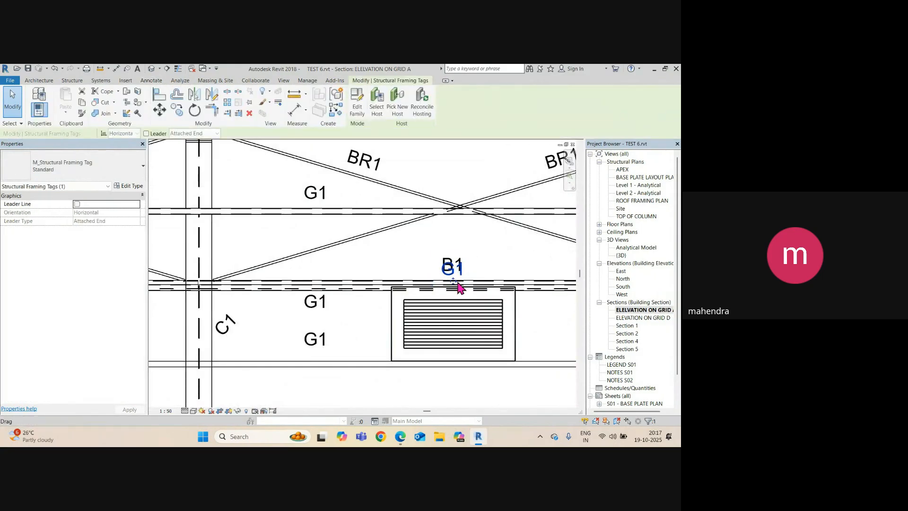
{"action": "key", "text": "Escape"}
{"action": "scroll", "coordinate": [339, 324], "scroll_direction": "down", "scroll_amount": 5}
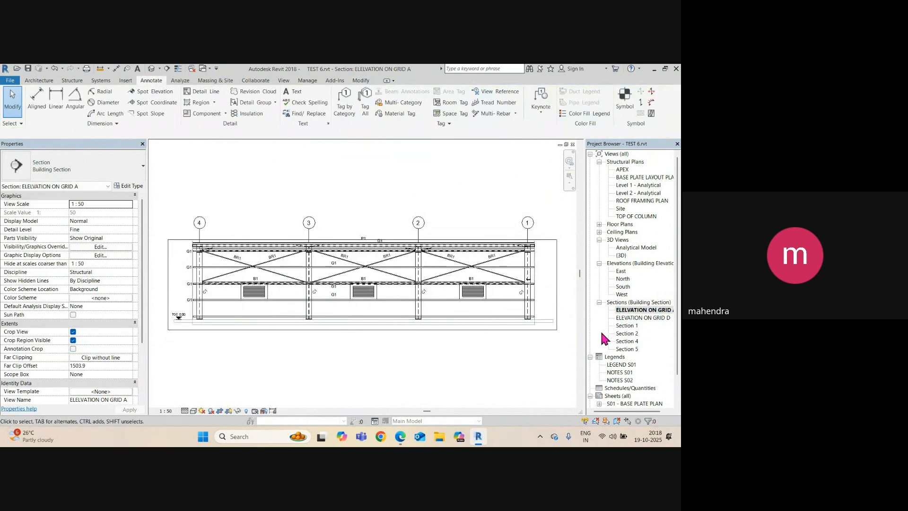
Reopen the ELEVATION ON GRID D section and fit the whole elevation in the view
{"action": "double_click", "coordinate": [640, 317]}
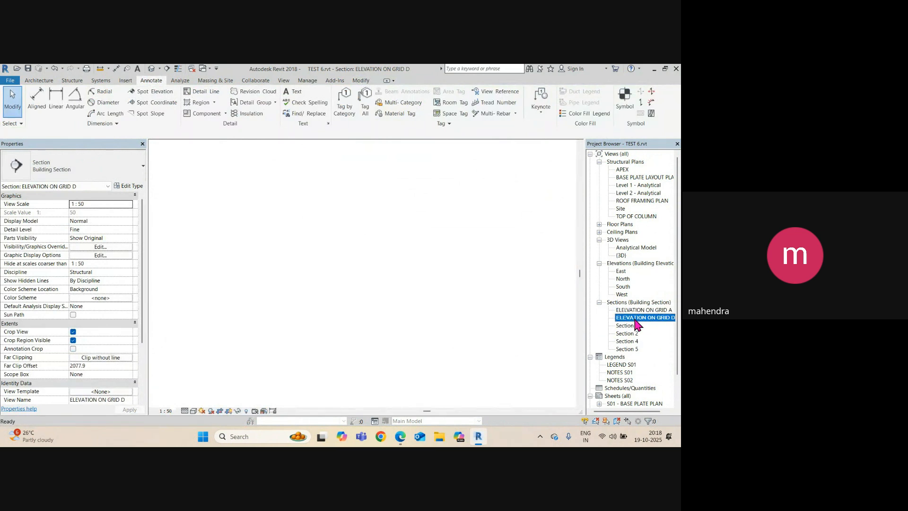
{"action": "scroll", "coordinate": [247, 266], "scroll_direction": "down", "scroll_amount": 2}
{"action": "middle_click", "coordinate": [245, 260]}
{"action": "middle_click", "coordinate": [245, 261]}
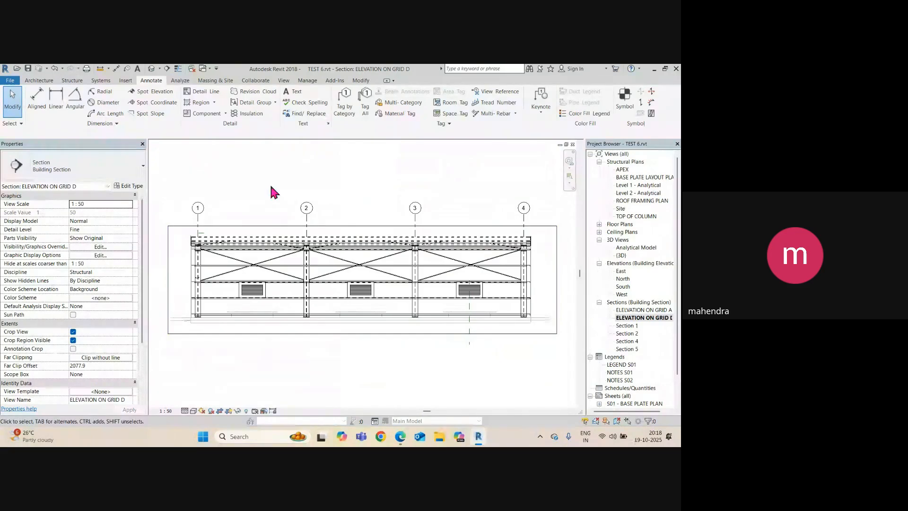
On the BASE PLATE PLAN sheet, reduce Section 4's far clip offset to about 1720 near grid 1 and open its section view
{"action": "key", "text": "ctrl+Tab"}
{"action": "key", "text": "ctrl+Tab"}
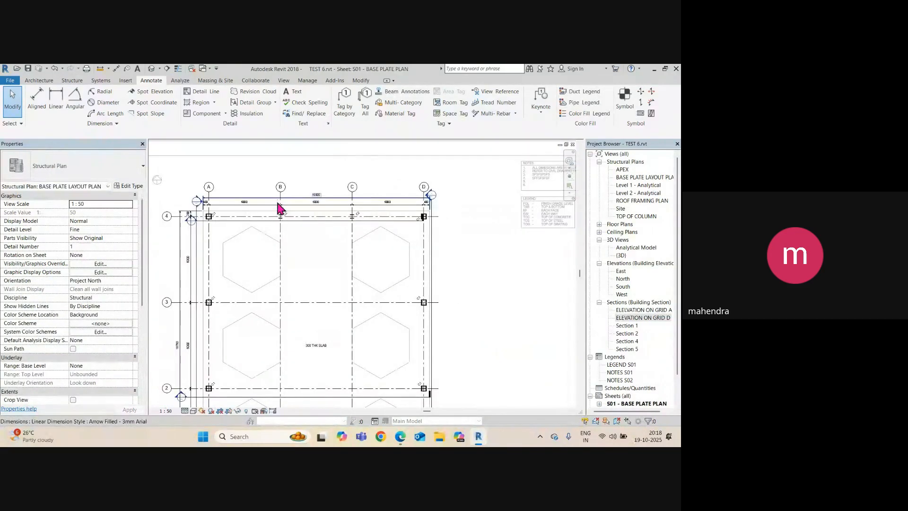
{"action": "left_click", "coordinate": [249, 221]}
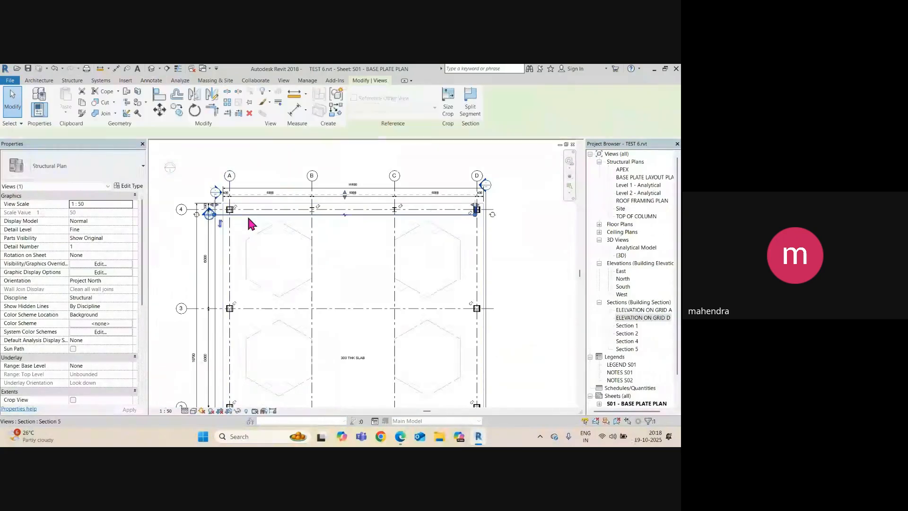
{"action": "scroll", "coordinate": [231, 216], "scroll_direction": "up", "scroll_amount": 1}
{"action": "scroll", "coordinate": [206, 219], "scroll_direction": "down", "scroll_amount": 2}
{"action": "middle_click_drag", "start_coordinate": [234, 233], "coordinate": [338, 150]}
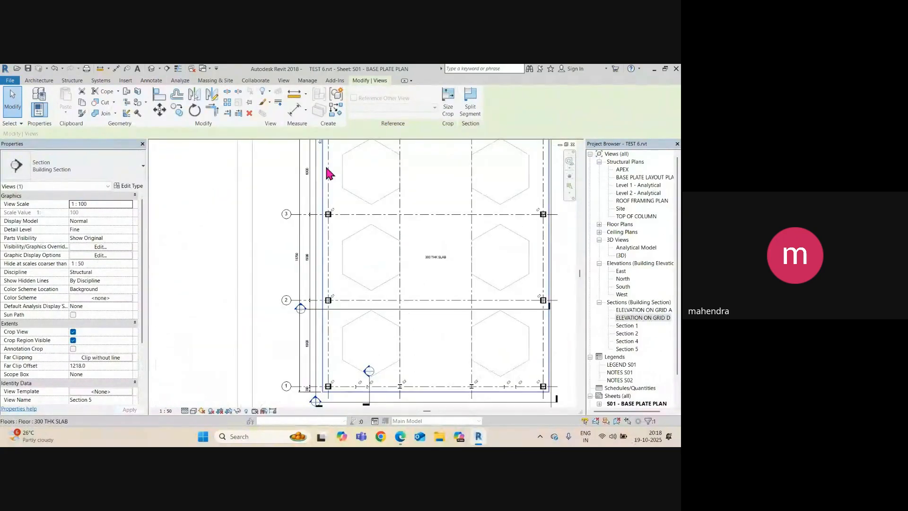
{"action": "middle_click_drag", "start_coordinate": [337, 359], "coordinate": [330, 296]}
{"action": "scroll", "coordinate": [331, 336], "scroll_direction": "up", "scroll_amount": 2}
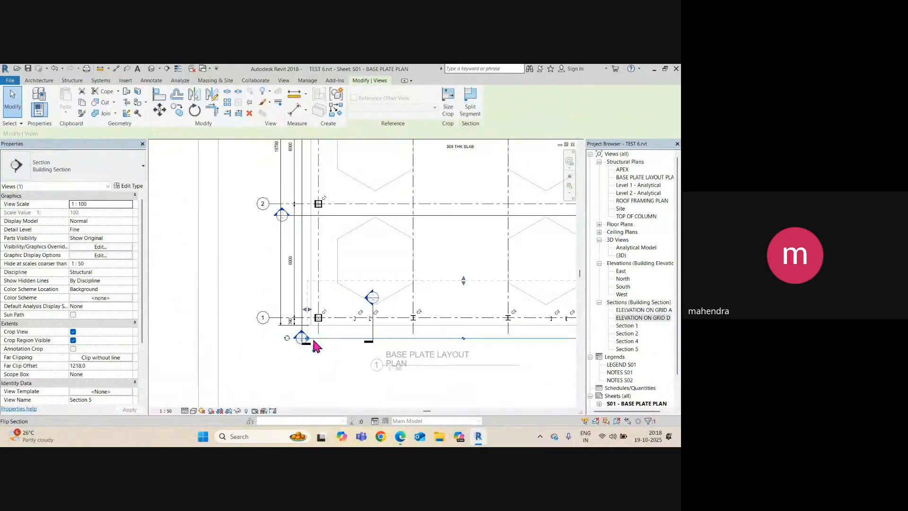
{"action": "left_click_drag", "start_coordinate": [464, 280], "coordinate": [463, 307]}
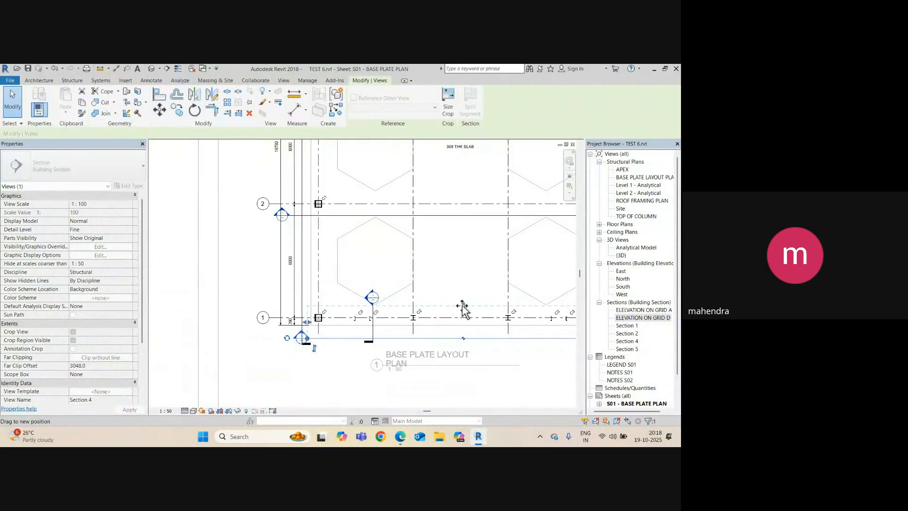
{"action": "middle_click_drag", "start_coordinate": [454, 316], "coordinate": [386, 308]}
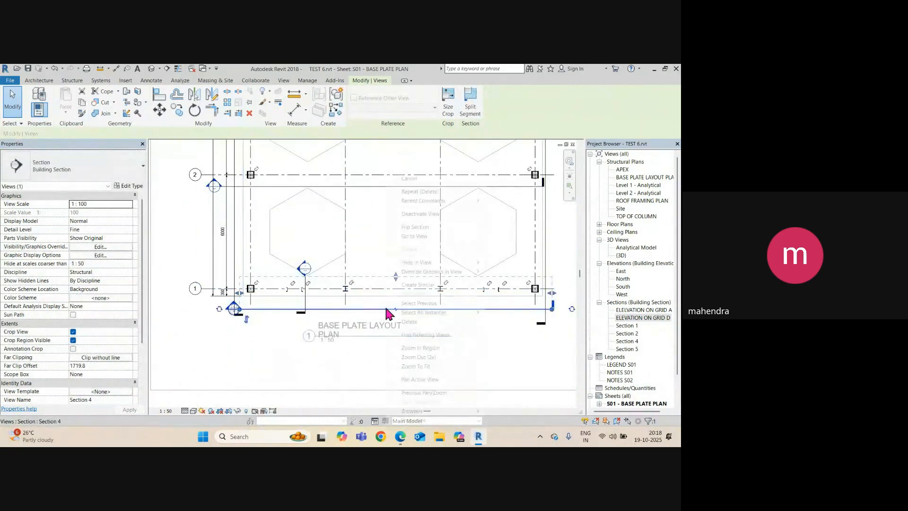
{"action": "right_click", "coordinate": [387, 310]}
{"action": "left_click", "coordinate": [424, 236]}
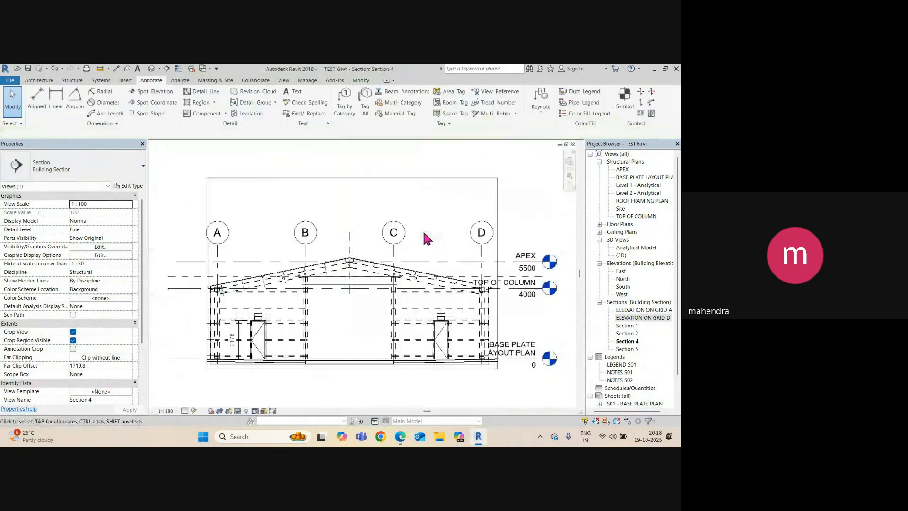
Hide the Levels category in the Section 4 view, using the APEX level as the selection
{"action": "scroll", "coordinate": [464, 257], "scroll_direction": "down", "scroll_amount": 3}
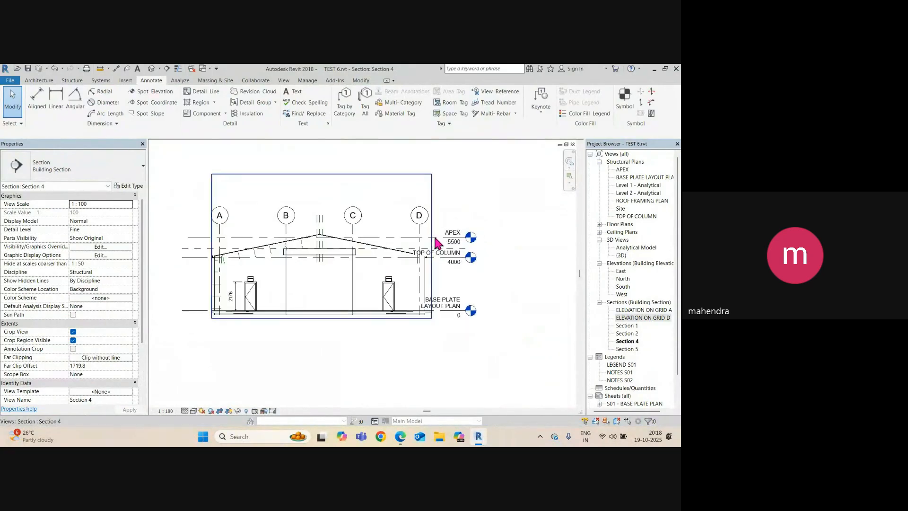
{"action": "left_click", "coordinate": [405, 239]}
{"action": "right_click", "coordinate": [406, 240]}
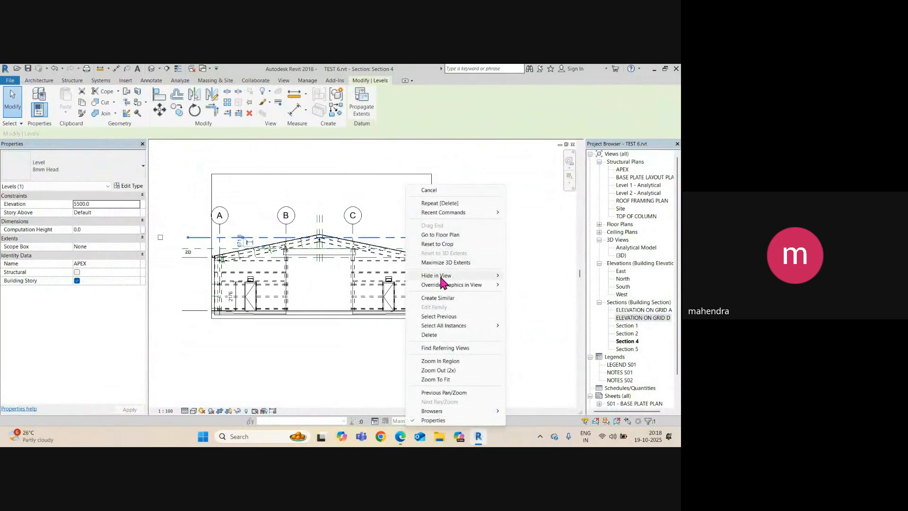
{"action": "left_click", "coordinate": [528, 284]}
Rename the Section 4 view as ELEVATION ON GRID 4
{"action": "left_click", "coordinate": [628, 341]}
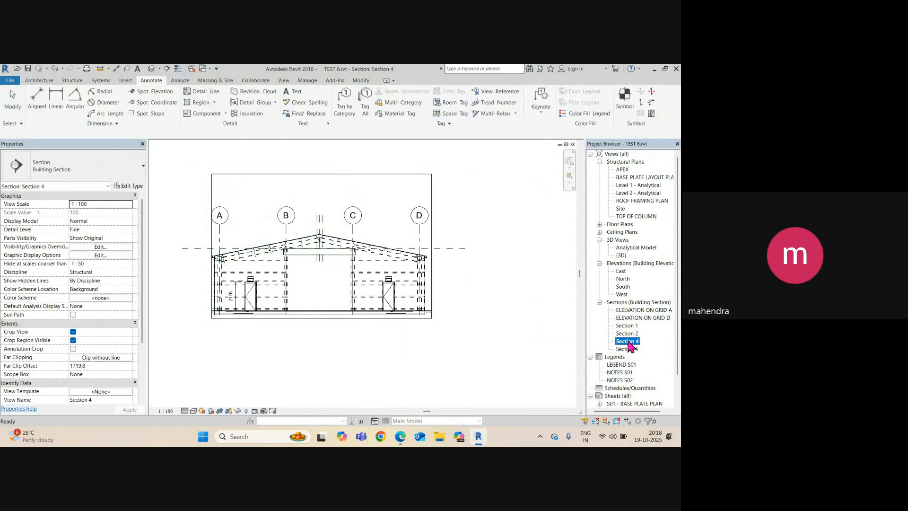
{"action": "right_click", "coordinate": [628, 341]}
{"action": "left_click", "coordinate": [599, 286]}
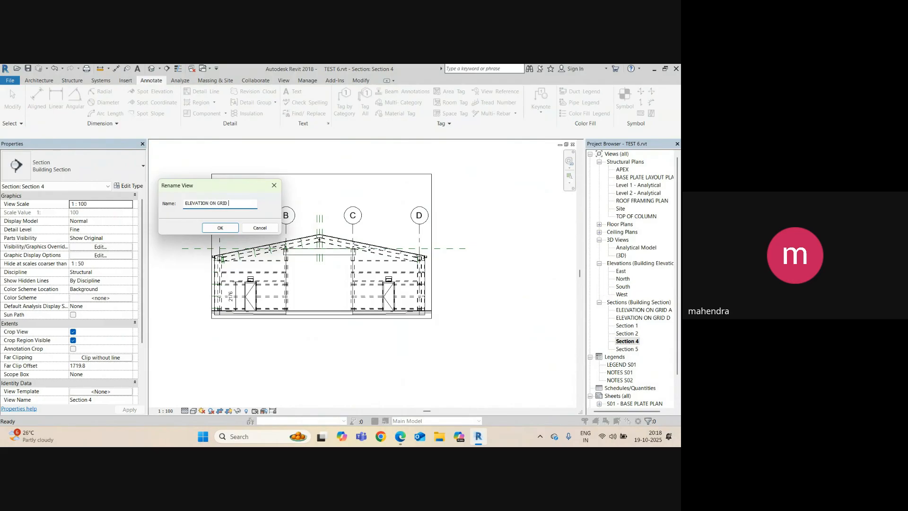
{"action": "left_click", "coordinate": [221, 228]}
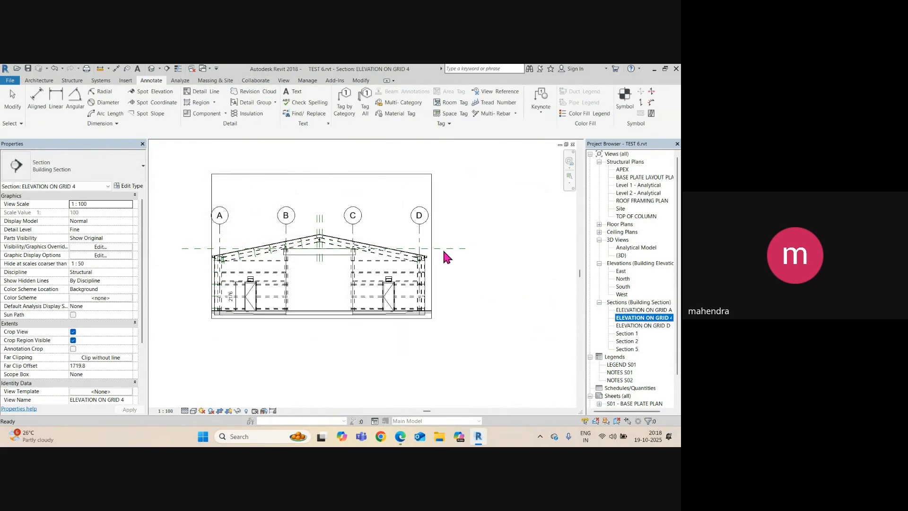
Hide the Reference Planes category in the Grid 4 elevation, using a plane at the roof ridge
{"action": "scroll", "coordinate": [320, 222], "scroll_direction": "up", "scroll_amount": 3}
{"action": "right_click", "coordinate": [333, 231]}
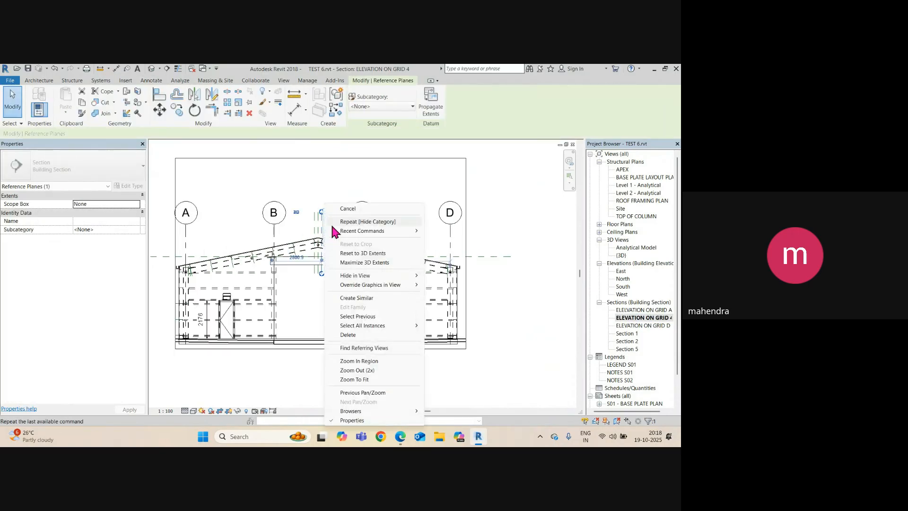
{"action": "mouse_move", "coordinate": [370, 271]}
{"action": "left_click", "coordinate": [456, 284]}
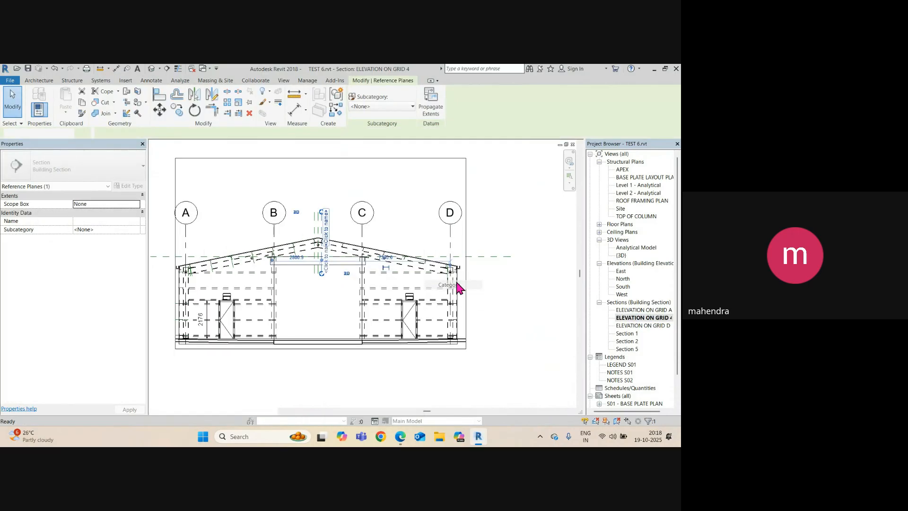
Set the Grid 4 elevation's view scale to 1:50, detail level to Fine and visual style to Hidden Line
{"action": "left_click", "coordinate": [166, 411]}
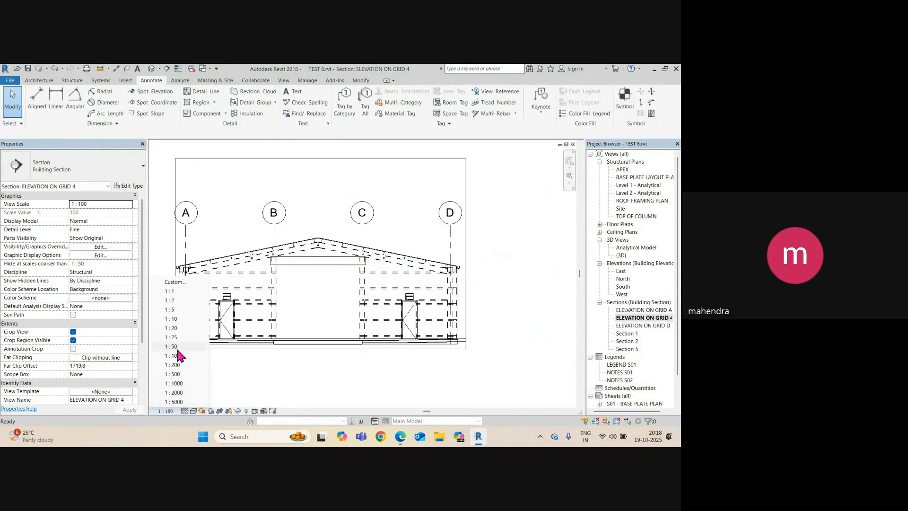
{"action": "left_click", "coordinate": [176, 346]}
{"action": "left_click", "coordinate": [184, 410]}
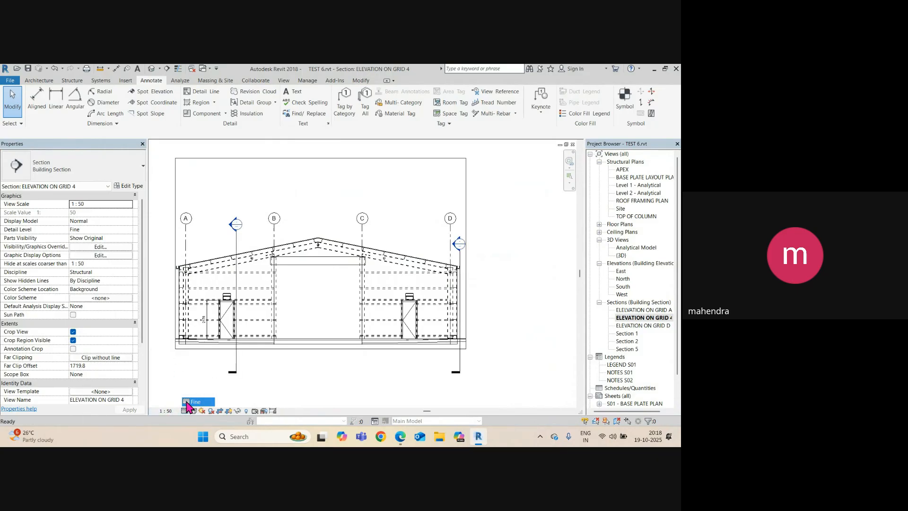
{"action": "left_click", "coordinate": [194, 402]}
{"action": "left_click", "coordinate": [193, 411]}
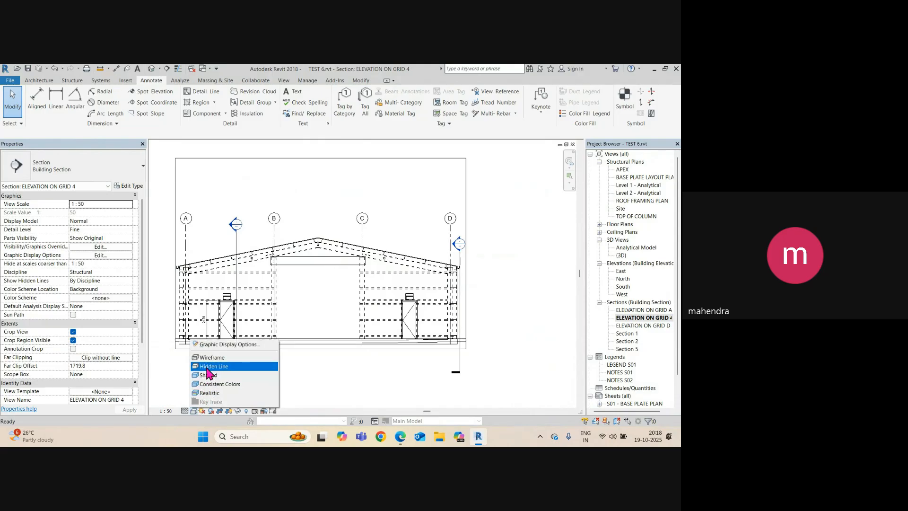
{"action": "left_click", "coordinate": [208, 368]}
Hide the section marks as a category in the Grid 4 elevation, using the mark between grids A and B
{"action": "left_click", "coordinate": [236, 254]}
{"action": "right_click", "coordinate": [239, 253]}
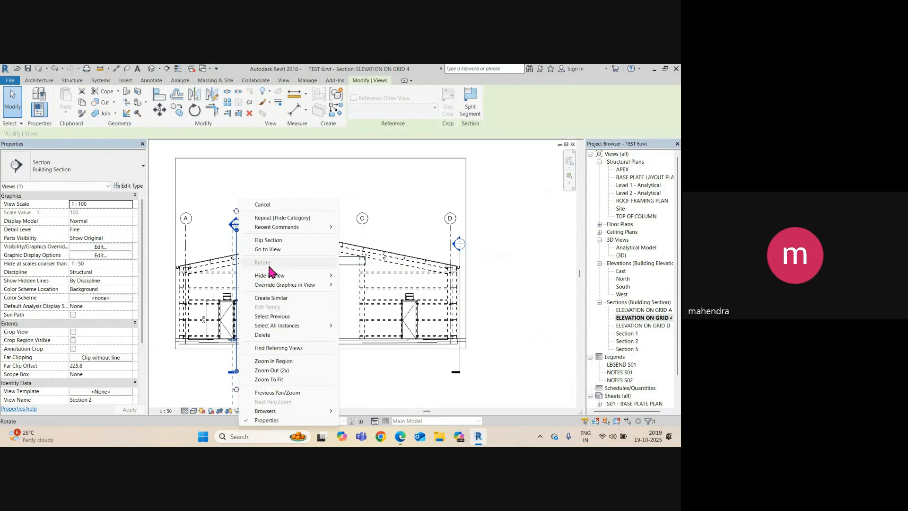
{"action": "mouse_move", "coordinate": [292, 277]}
{"action": "left_click", "coordinate": [368, 285]}
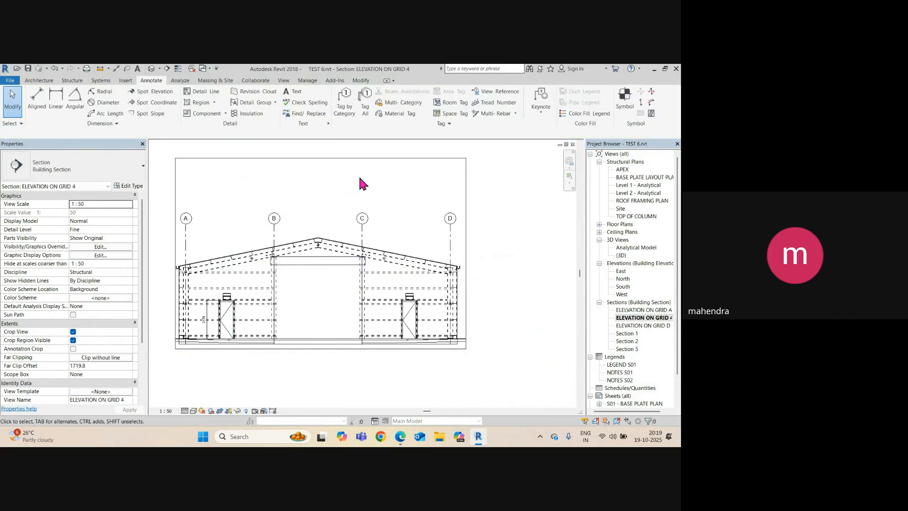
Resize the Grid 4 elevation's crop region by lowering its upper edge and extending its sides beyond grids A and D
{"action": "left_click", "coordinate": [350, 159]}
{"action": "left_click_drag", "start_coordinate": [327, 158], "coordinate": [326, 206]}
{"action": "scroll", "coordinate": [303, 280], "scroll_direction": "up", "scroll_amount": 2}
{"action": "middle_click_drag", "start_coordinate": [325, 293], "coordinate": [409, 220]}
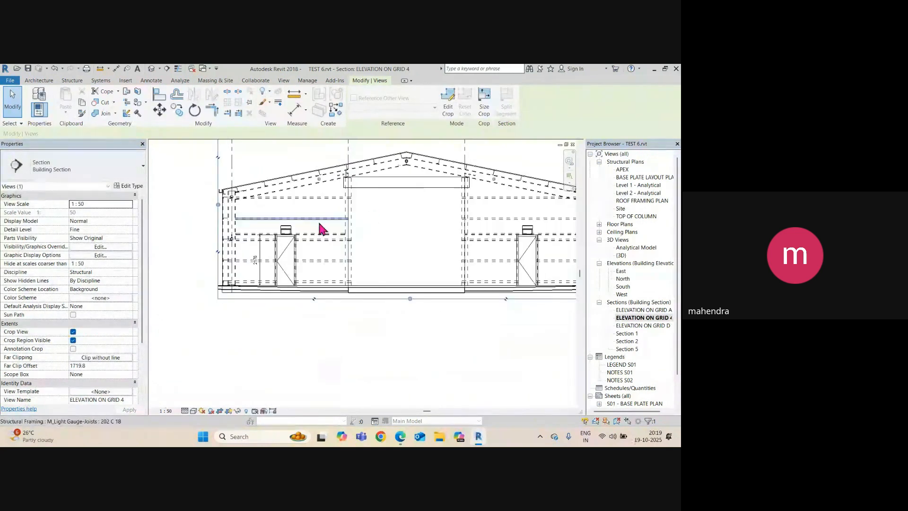
{"action": "middle_click_drag", "start_coordinate": [326, 253], "coordinate": [296, 294]}
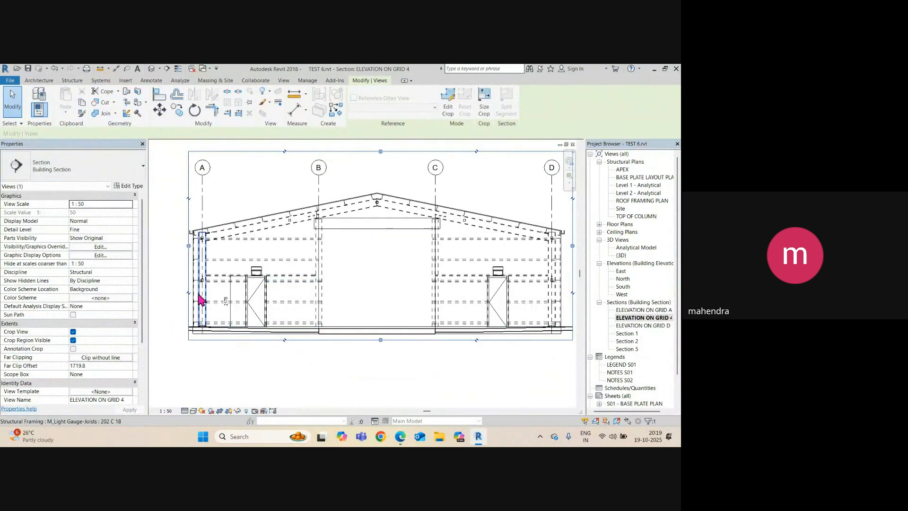
{"action": "left_click_drag", "start_coordinate": [189, 245], "coordinate": [169, 252]}
{"action": "scroll", "coordinate": [169, 252], "scroll_direction": "down", "scroll_amount": 2}
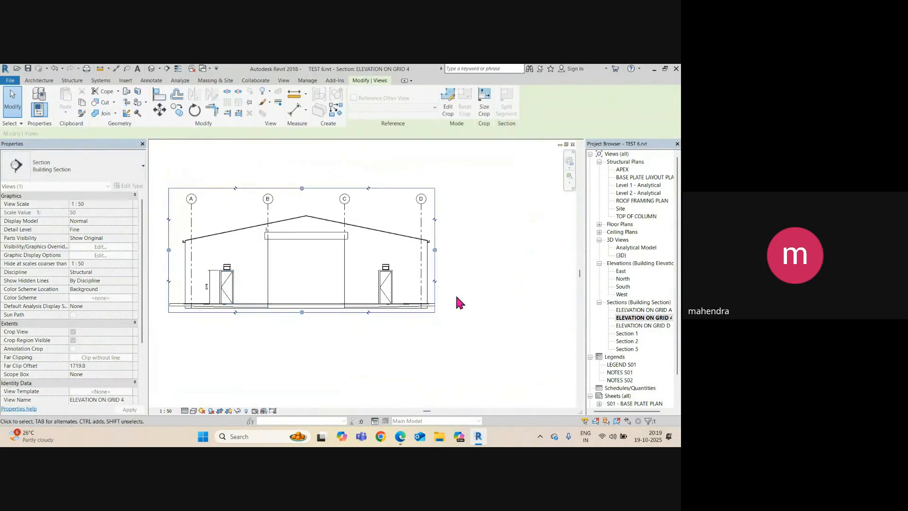
{"action": "left_click_drag", "start_coordinate": [435, 250], "coordinate": [448, 290]}
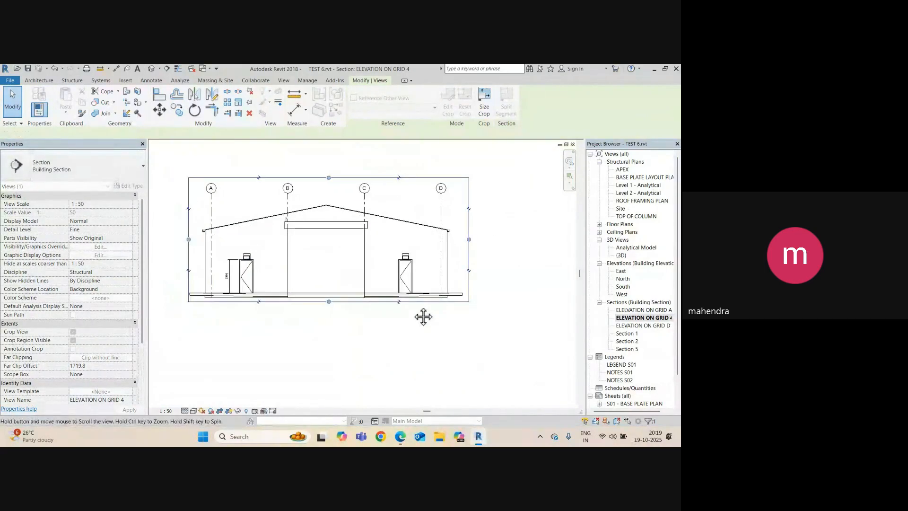
{"action": "scroll", "coordinate": [245, 217], "scroll_direction": "up", "scroll_amount": 3}
{"action": "key", "text": "Escape"}
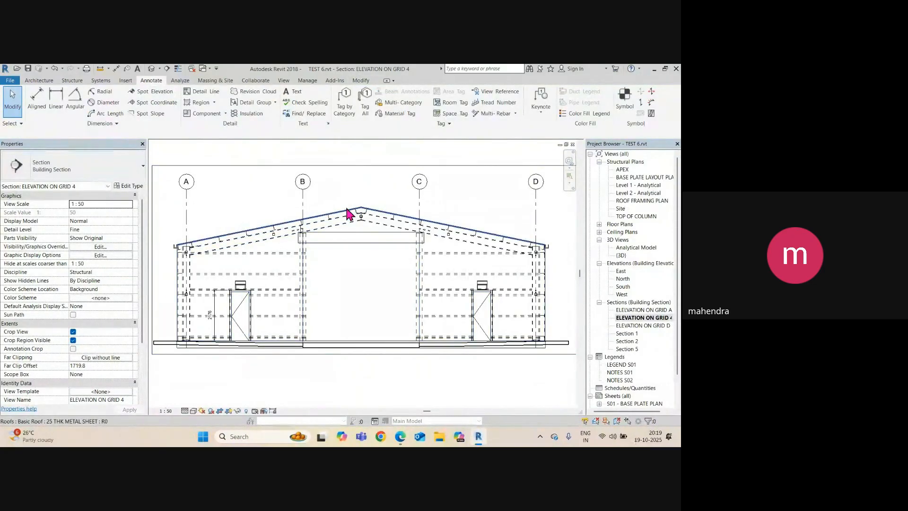
Hide the 25 THK METAL WALL element covering the gable framing in the Grid 4 elevation
{"action": "left_click", "coordinate": [348, 214]}
{"action": "right_click", "coordinate": [346, 208]}
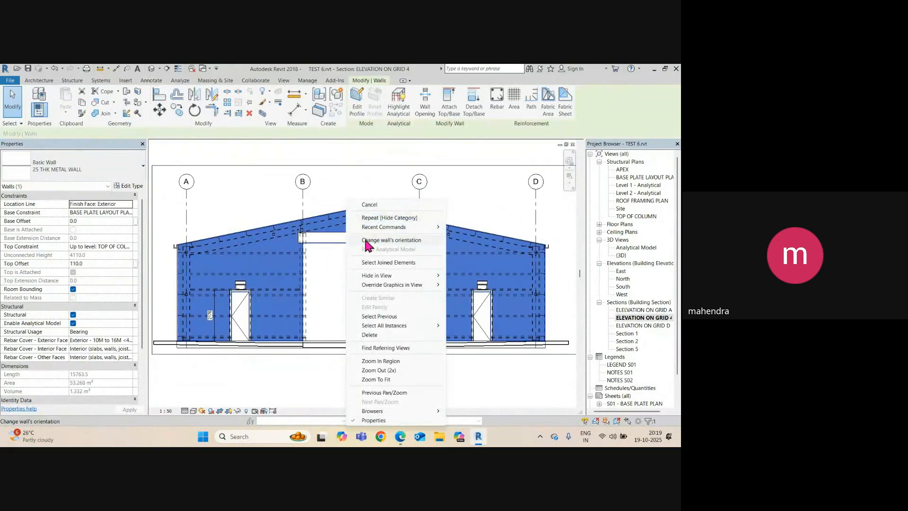
{"action": "mouse_move", "coordinate": [384, 274]}
{"action": "left_click", "coordinate": [473, 275]}
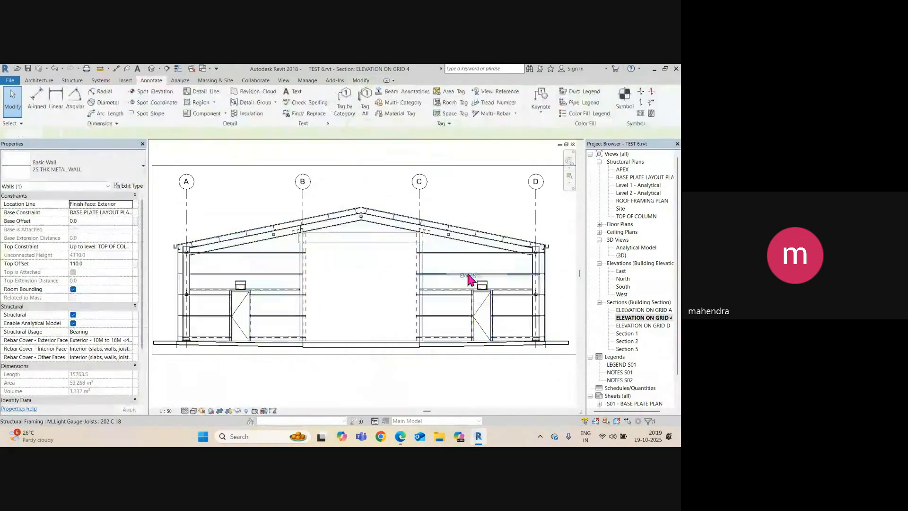
Override the view-specific category graphics for floors, using the Generic 150mm ground slab near grid A
{"action": "scroll", "coordinate": [280, 213], "scroll_direction": "down", "scroll_amount": 1}
{"action": "middle_click_drag", "start_coordinate": [350, 319], "coordinate": [408, 276]}
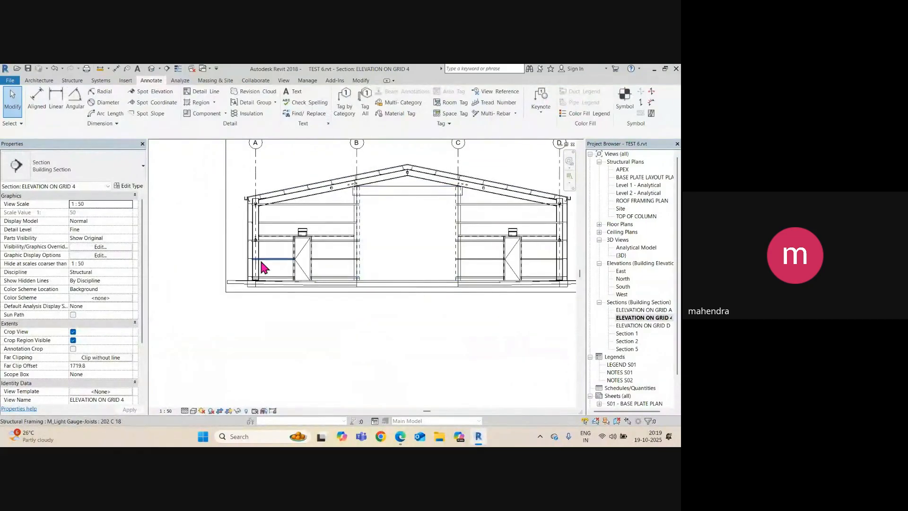
{"action": "scroll", "coordinate": [323, 264], "scroll_direction": "up", "scroll_amount": 2}
{"action": "left_click", "coordinate": [242, 286]}
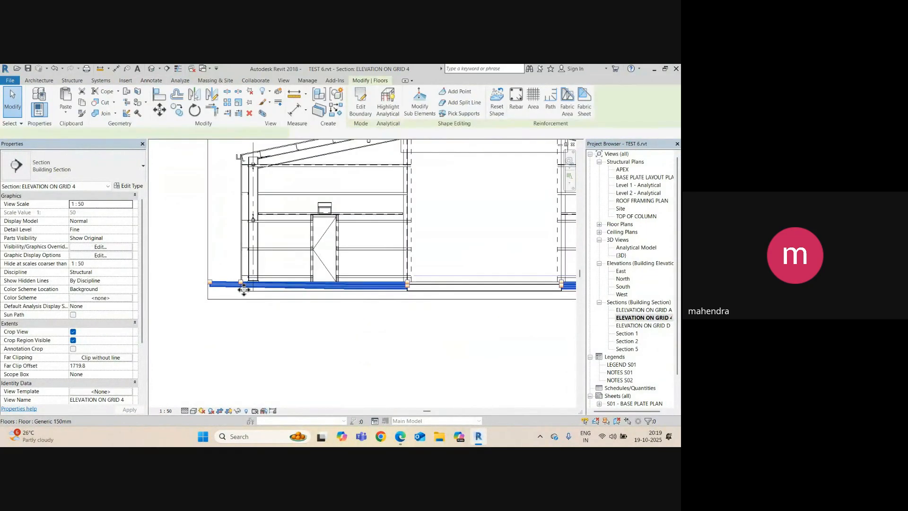
{"action": "right_click", "coordinate": [241, 285]}
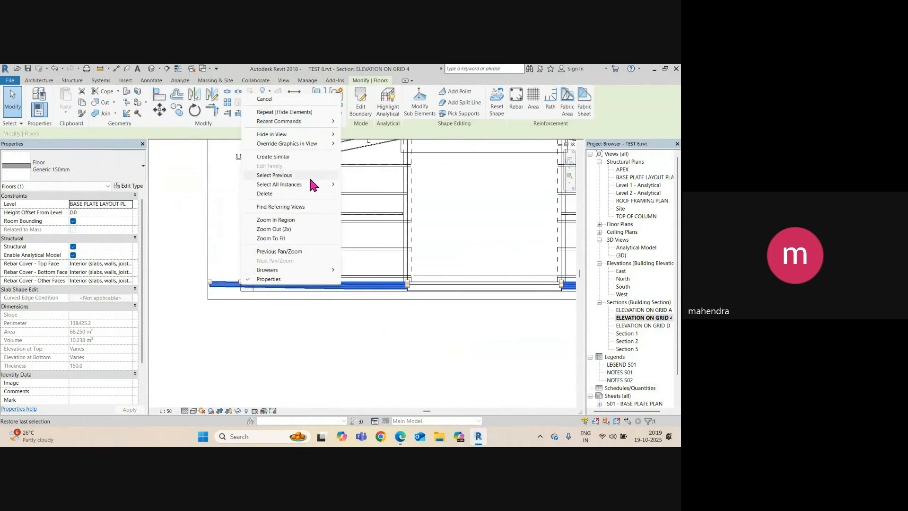
{"action": "mouse_move", "coordinate": [308, 145]}
{"action": "left_click", "coordinate": [374, 153]}
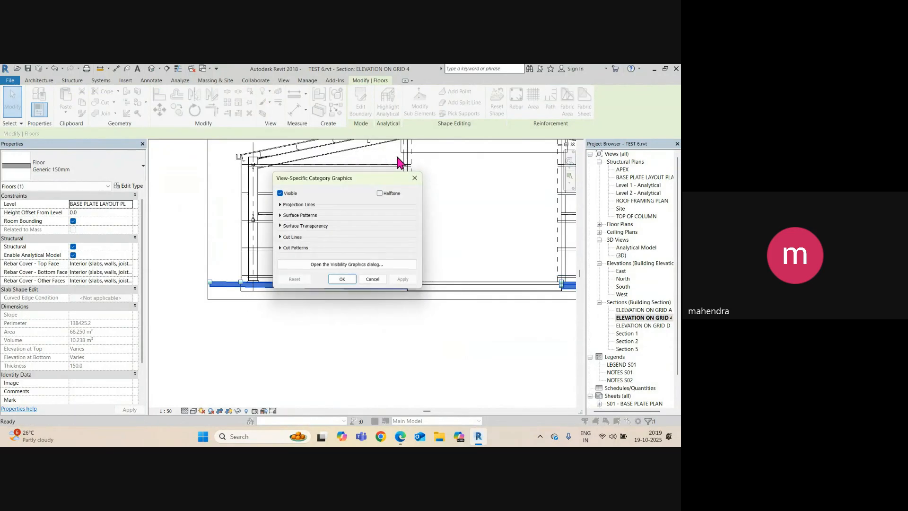
{"action": "left_click", "coordinate": [342, 279]}
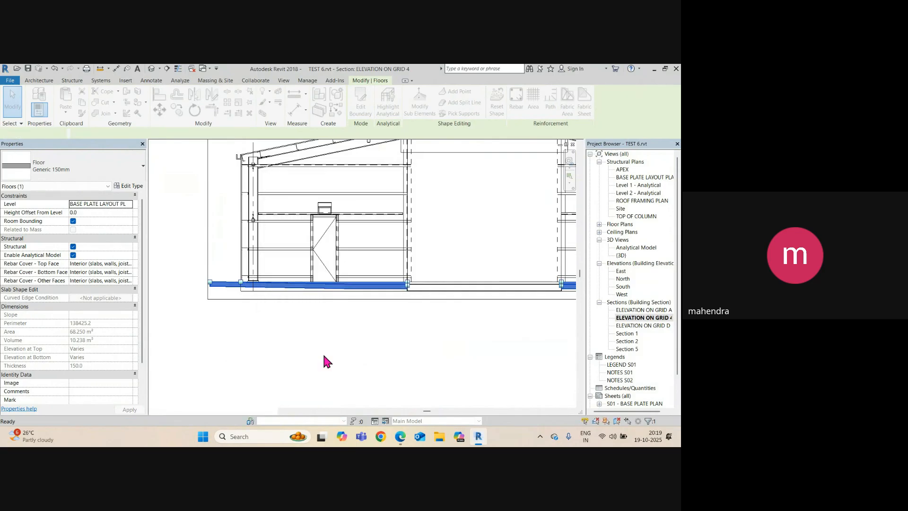
{"action": "left_click", "coordinate": [322, 352]}
Override the view-specific category graphics for walls, using the 25 THK METAL WALL at grid A
{"action": "right_click", "coordinate": [243, 218]}
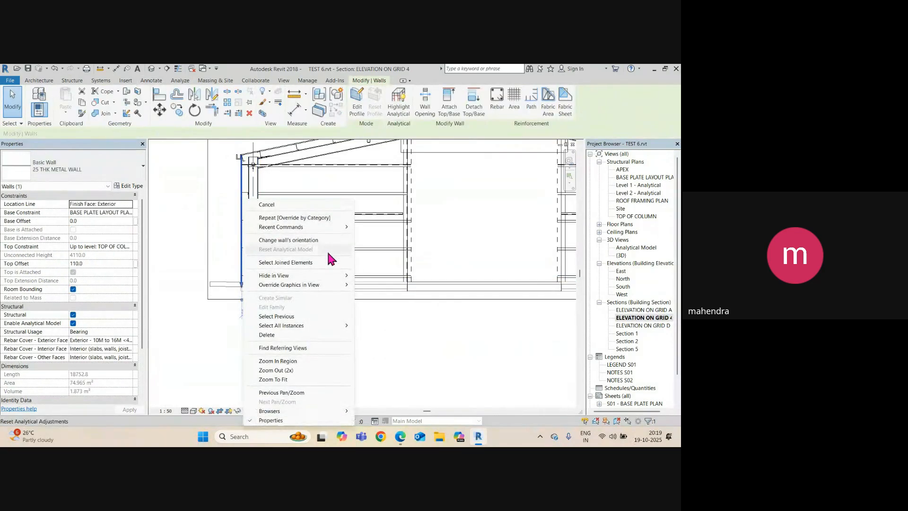
{"action": "mouse_move", "coordinate": [325, 284]}
{"action": "left_click", "coordinate": [383, 294]}
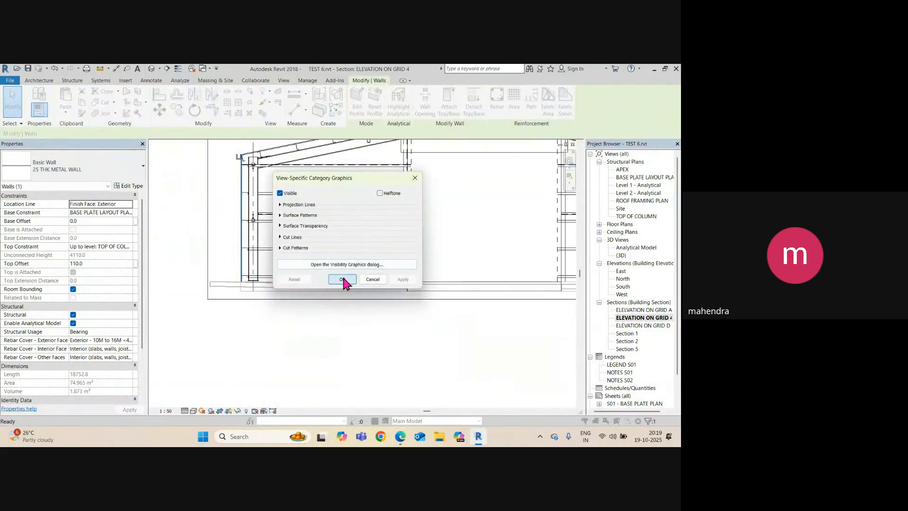
{"action": "left_click", "coordinate": [342, 279]}
Tag the two upper girts between grids A and B and the C200X20.5 channel above the door
{"action": "scroll", "coordinate": [254, 229], "scroll_direction": "up", "scroll_amount": 5}
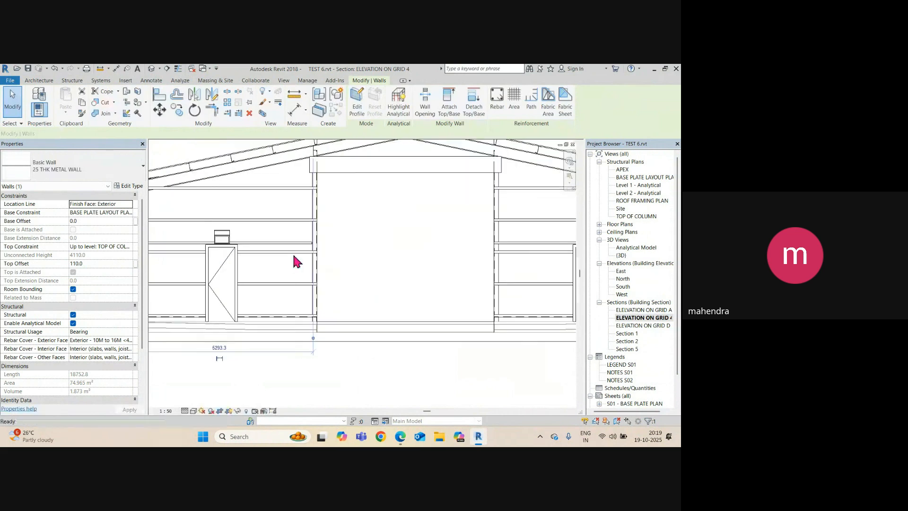
{"action": "scroll", "coordinate": [294, 261], "scroll_direction": "down", "scroll_amount": 5}
{"action": "scroll", "coordinate": [308, 245], "scroll_direction": "up", "scroll_amount": 5}
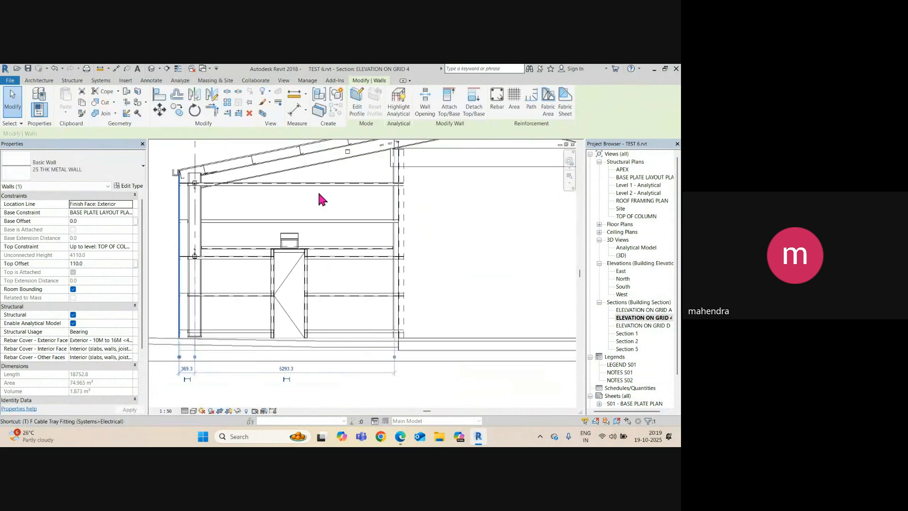
{"action": "key", "text": "t"}
{"action": "key", "text": "g"}
{"action": "left_click", "coordinate": [315, 184]}
{"action": "left_click", "coordinate": [312, 222]}
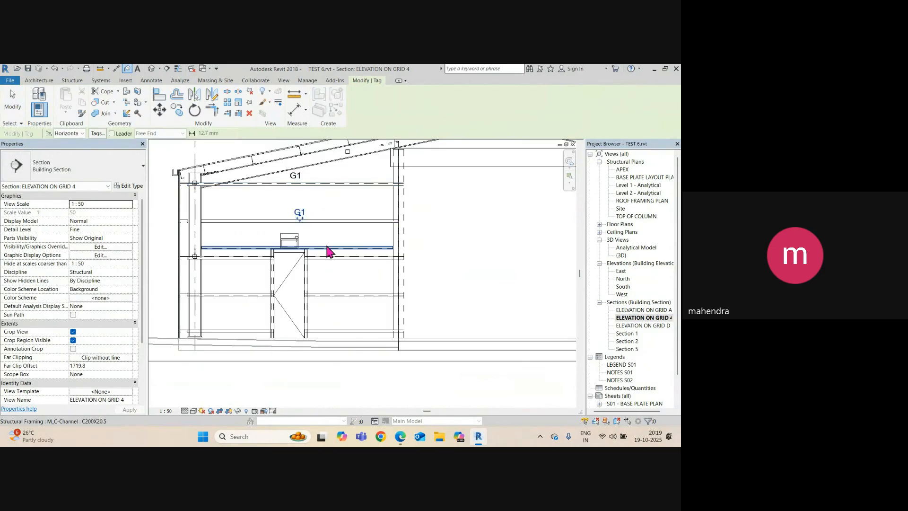
{"action": "scroll", "coordinate": [242, 250], "scroll_direction": "up", "scroll_amount": 2}
{"action": "left_click", "coordinate": [242, 250]}
{"action": "key", "text": "Escape"}
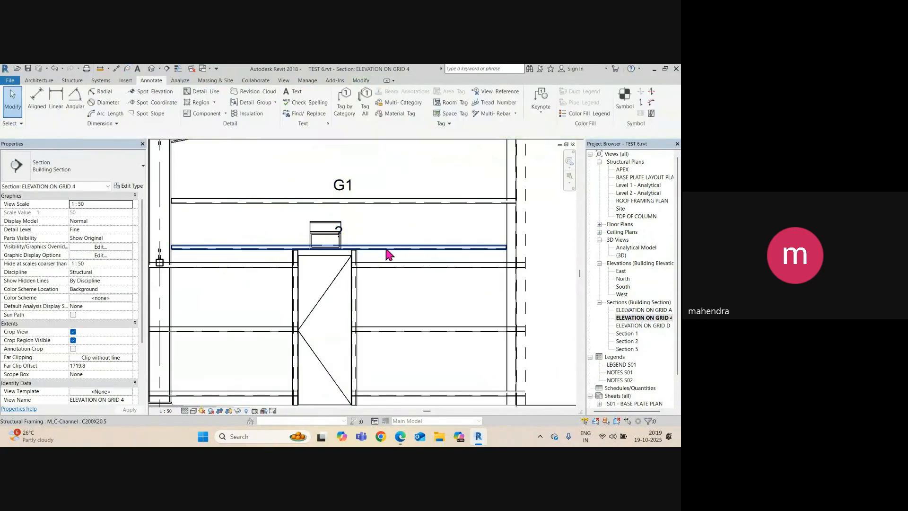
Set the type mark of the C200X20.5 channel above the grid A–B door to B2
{"action": "left_click", "coordinate": [387, 249]}
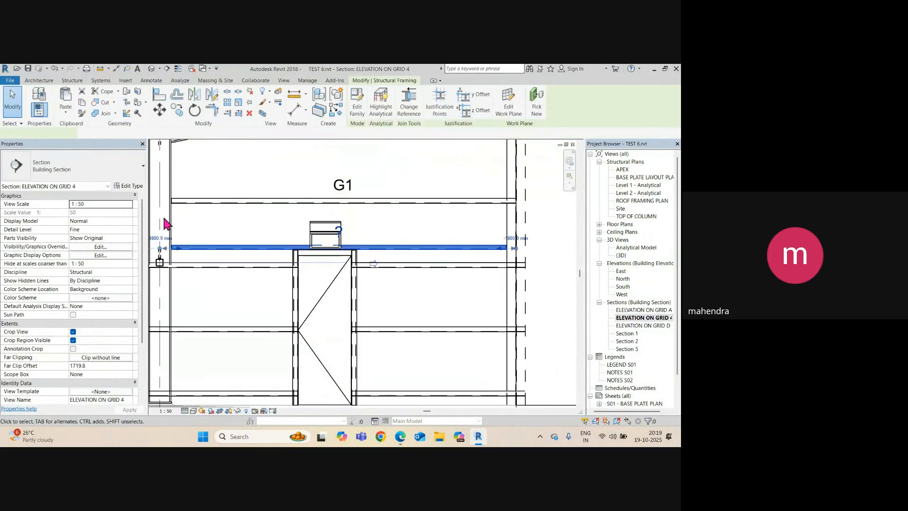
{"action": "left_click", "coordinate": [136, 187]}
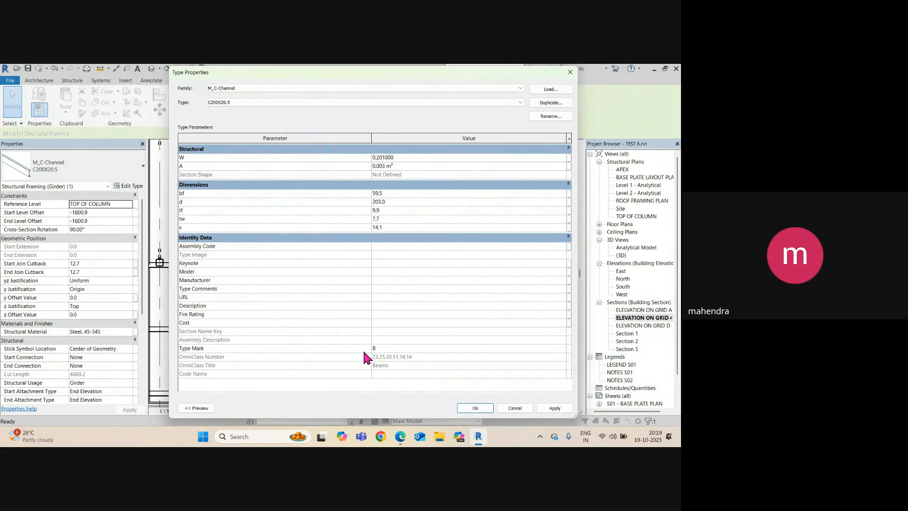
{"action": "left_click", "coordinate": [474, 408]}
Move the B2 tag along the channel, clear of the light fixture above the grid A–B door
{"action": "left_click", "coordinate": [387, 221]}
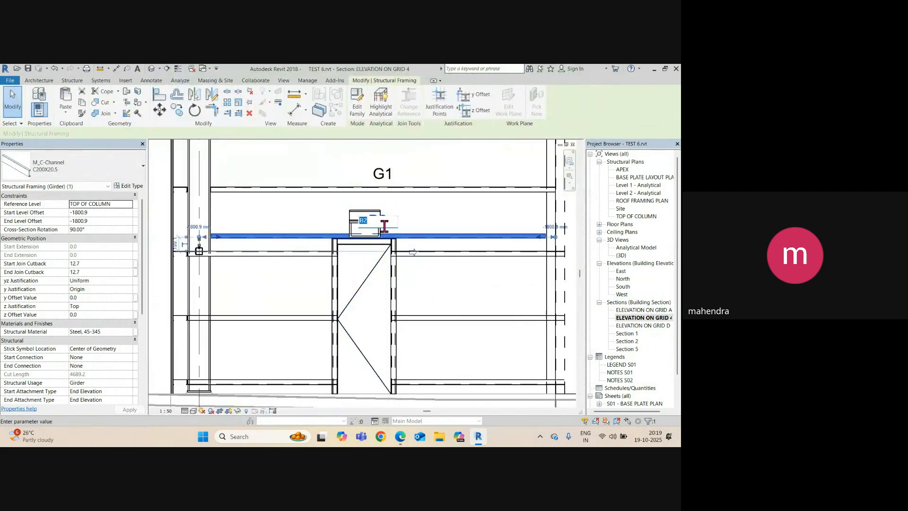
{"action": "left_click", "coordinate": [399, 221]}
{"action": "left_click", "coordinate": [383, 224]}
{"action": "left_click_drag", "start_coordinate": [380, 233], "coordinate": [400, 234]}
Tag the C200X20.5 channel above the door between grids C and D, placing the tag beside the light fixture
{"action": "scroll", "coordinate": [302, 204], "scroll_direction": "down", "scroll_amount": 2}
{"action": "middle_click_drag", "start_coordinate": [437, 246], "coordinate": [426, 247]}
{"action": "scroll", "coordinate": [318, 256], "scroll_direction": "up", "scroll_amount": 5}
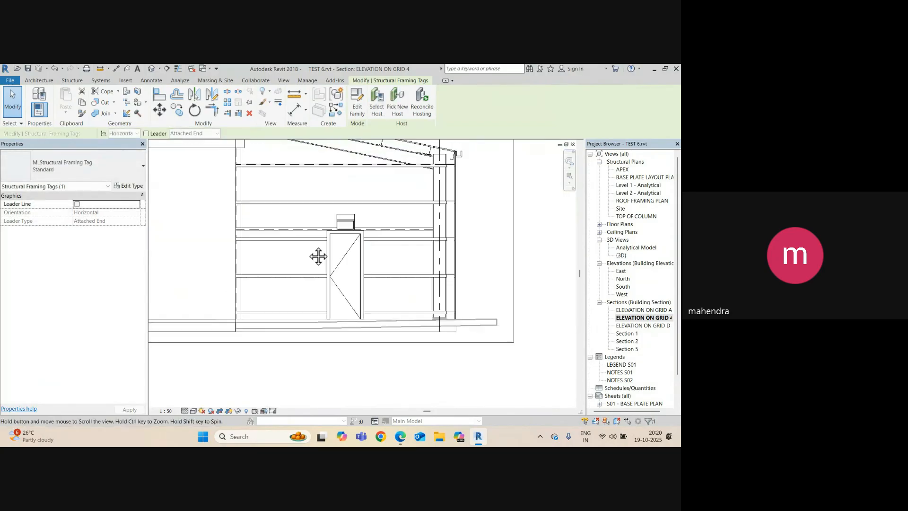
{"action": "key", "text": "t"}
{"action": "key", "text": "g"}
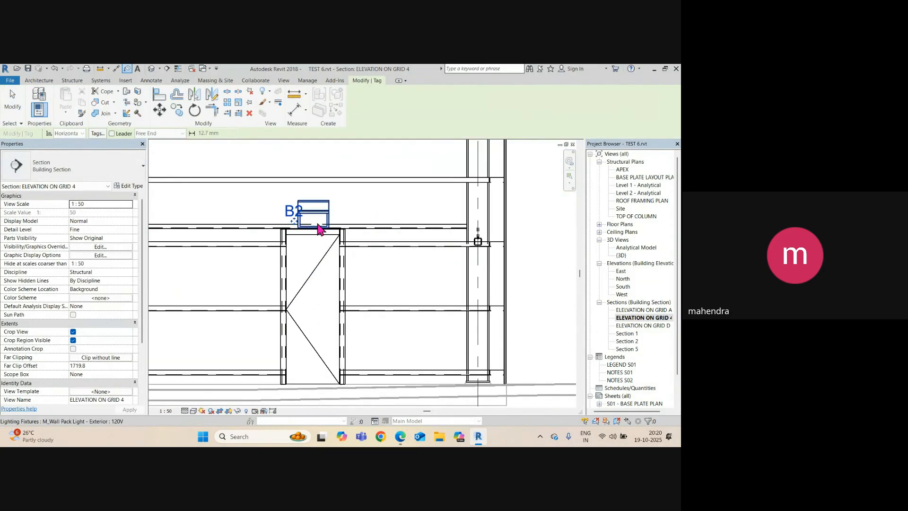
{"action": "left_click", "coordinate": [376, 231]}
{"action": "scroll", "coordinate": [411, 240], "scroll_direction": "down", "scroll_amount": 3}
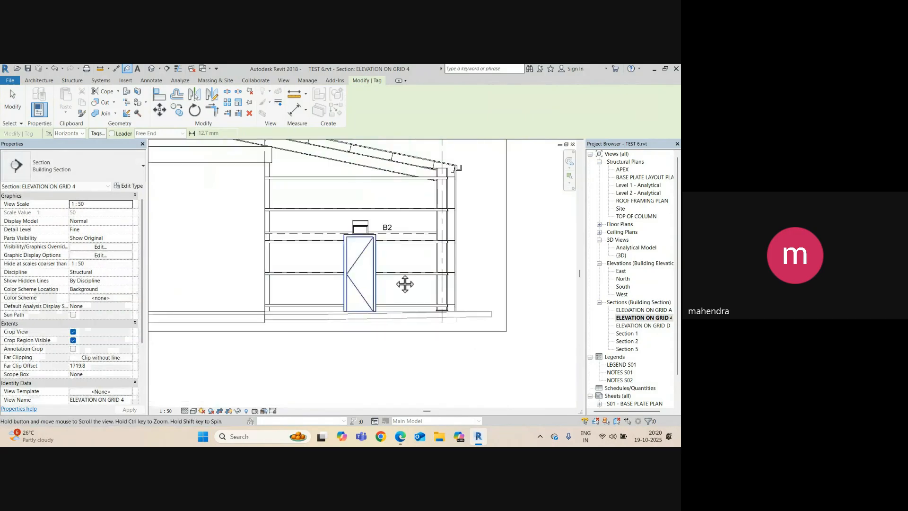
Tag the Z purlins on the rising roof slope between grids A and B
{"action": "scroll", "coordinate": [321, 293], "scroll_direction": "down", "scroll_amount": 3}
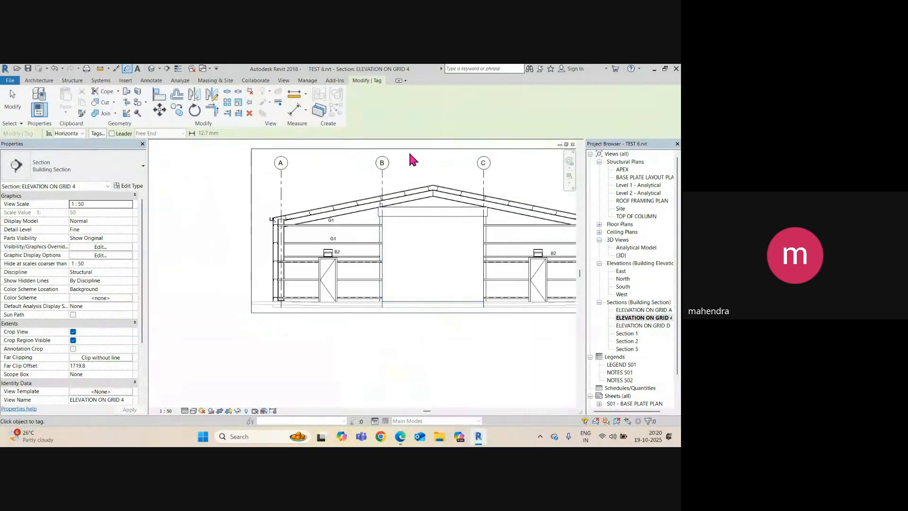
{"action": "scroll", "coordinate": [295, 218], "scroll_direction": "up", "scroll_amount": 4}
{"action": "scroll", "coordinate": [295, 218], "scroll_direction": "up", "scroll_amount": 4}
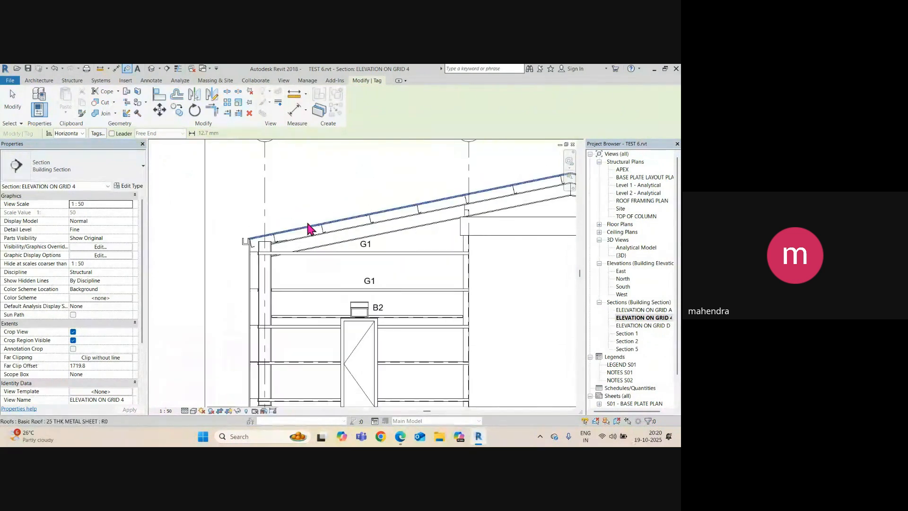
{"action": "scroll", "coordinate": [264, 244], "scroll_direction": "up", "scroll_amount": 2}
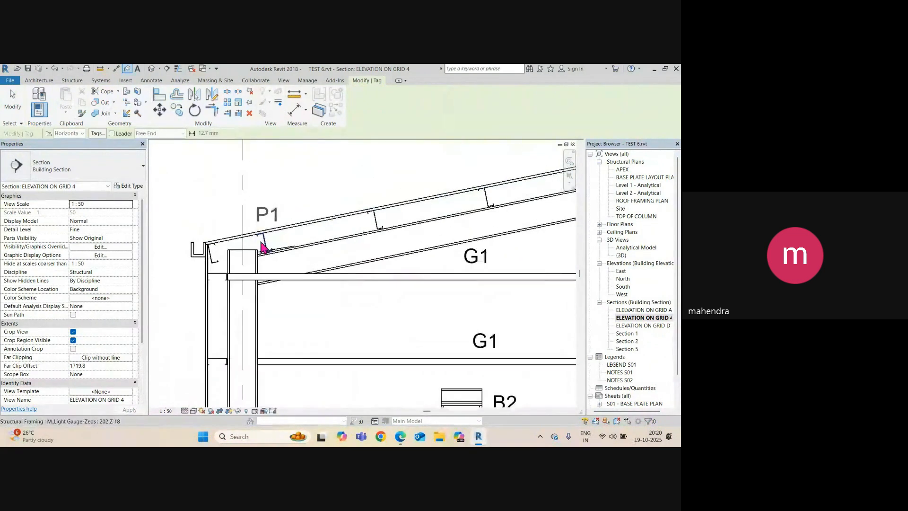
{"action": "middle_click_drag", "start_coordinate": [442, 210], "coordinate": [316, 207]}
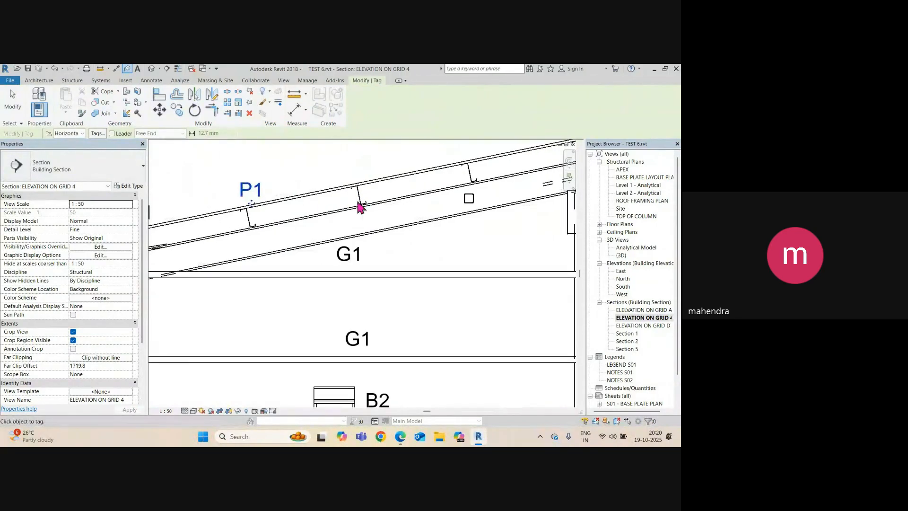
{"action": "left_click", "coordinate": [358, 202]}
{"action": "middle_click_drag", "start_coordinate": [482, 187], "coordinate": [311, 203]}
{"action": "left_click", "coordinate": [300, 198]}
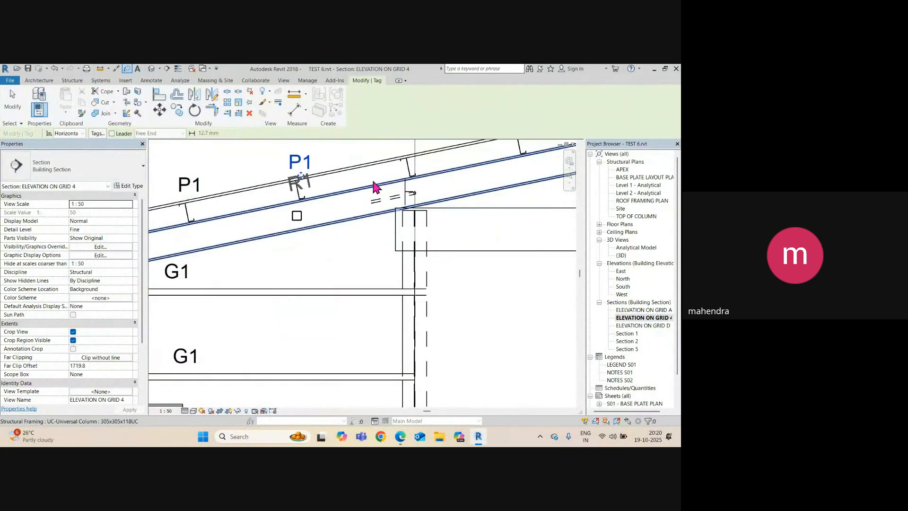
Tag the Z purlins from grid B up to both sides of the roof ridge
{"action": "middle_click_drag", "start_coordinate": [375, 186], "coordinate": [226, 216]}
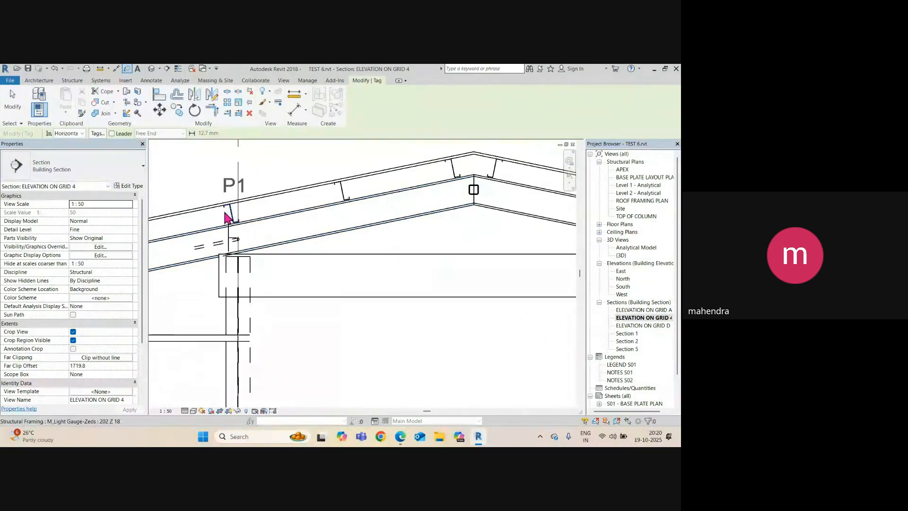
{"action": "left_click", "coordinate": [338, 197]}
{"action": "middle_click_drag", "start_coordinate": [338, 198], "coordinate": [249, 219]}
{"action": "middle_click_drag", "start_coordinate": [364, 203], "coordinate": [280, 206]}
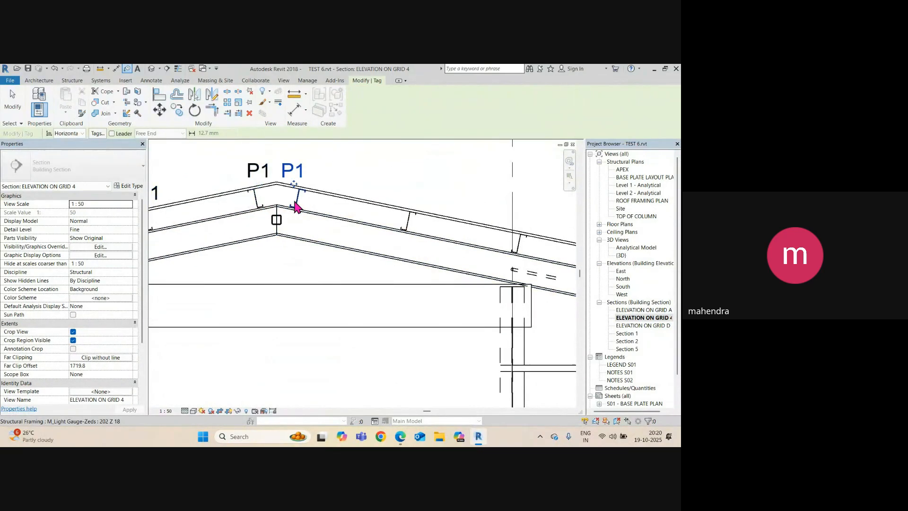
Tag the Z purlins down the falling roof slope from the ridge to grid D
{"action": "left_click", "coordinate": [409, 222]}
{"action": "middle_click_drag", "start_coordinate": [468, 249], "coordinate": [260, 217]}
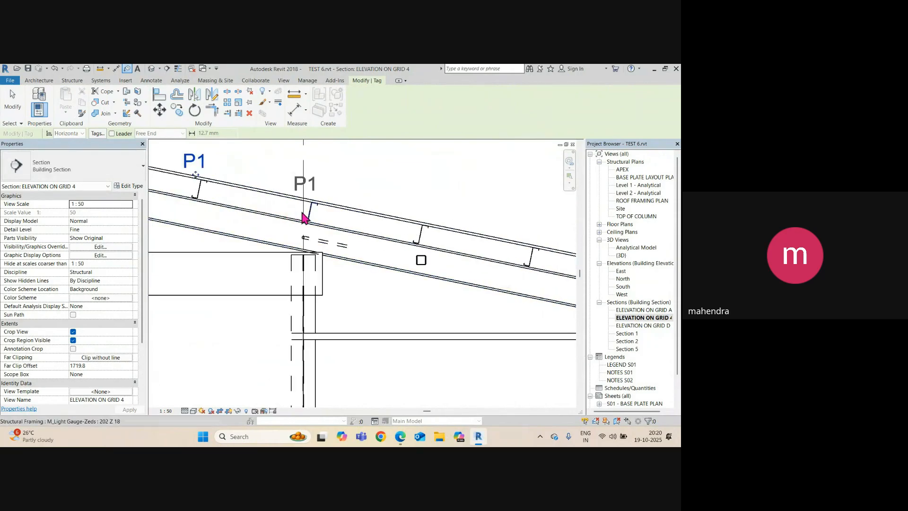
{"action": "middle_click_drag", "start_coordinate": [419, 241], "coordinate": [163, 189]}
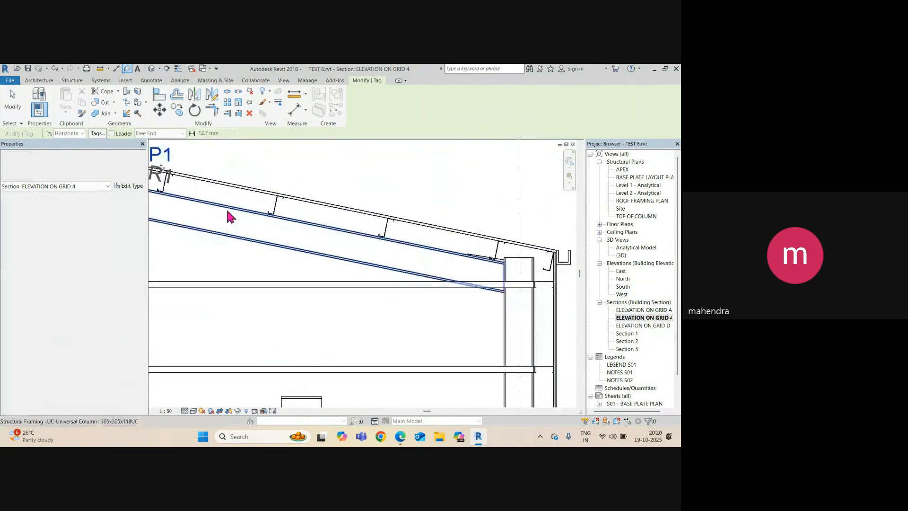
{"action": "left_click", "coordinate": [487, 253]}
{"action": "middle_click_drag", "start_coordinate": [503, 253], "coordinate": [324, 222]}
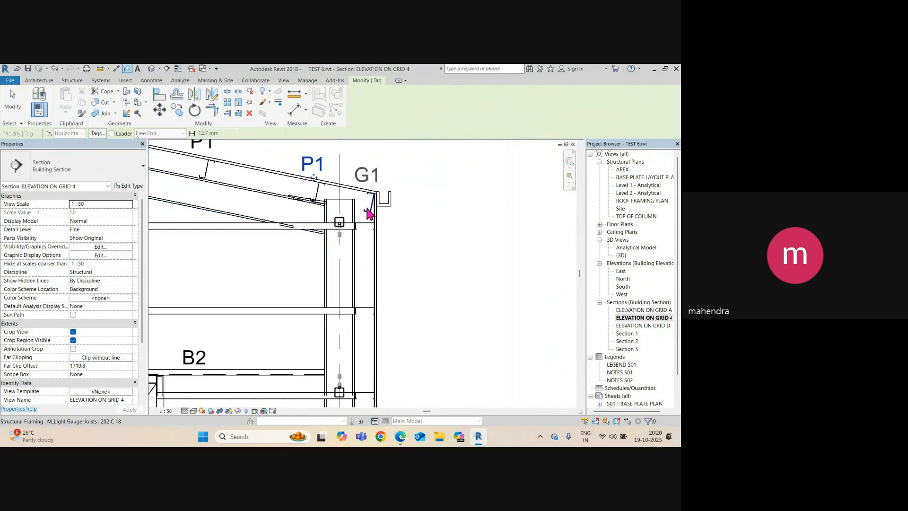
Tag the upper girts at grid D and above the grid C–D door, placing the grid D tags outside the wall
{"action": "left_click", "coordinate": [370, 234]}
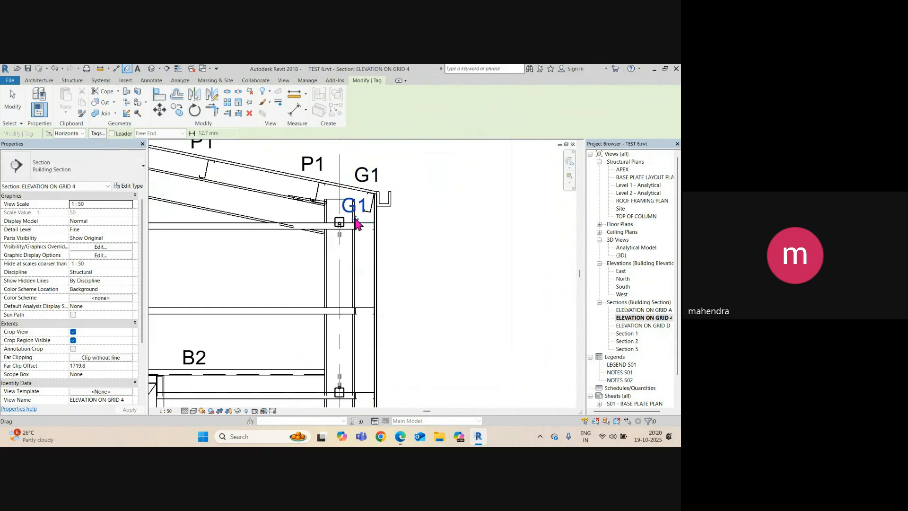
{"action": "left_click", "coordinate": [370, 314]}
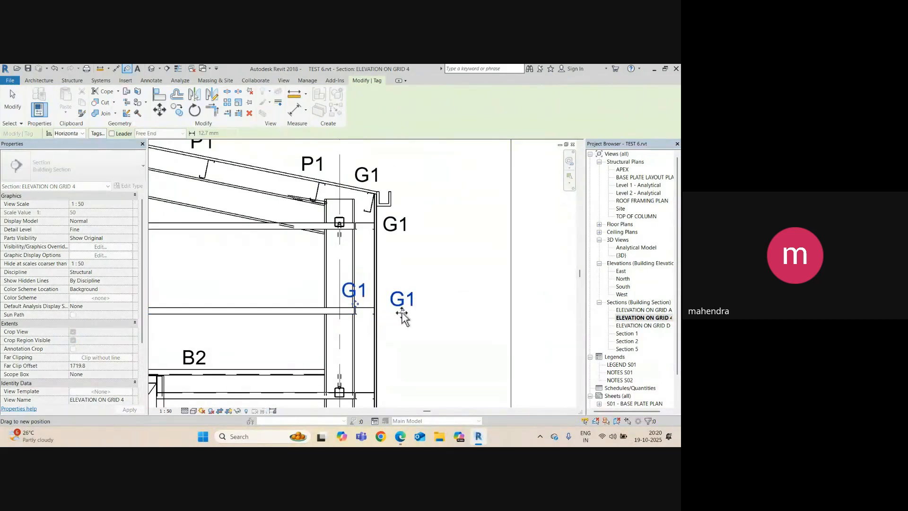
{"action": "scroll", "coordinate": [395, 325], "scroll_direction": "down", "scroll_amount": 5}
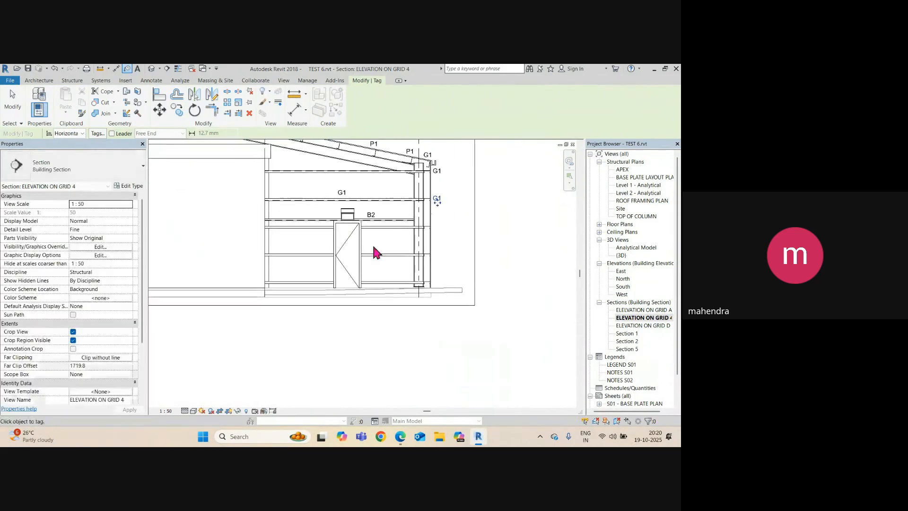
{"action": "middle_click_drag", "start_coordinate": [194, 251], "coordinate": [367, 266]}
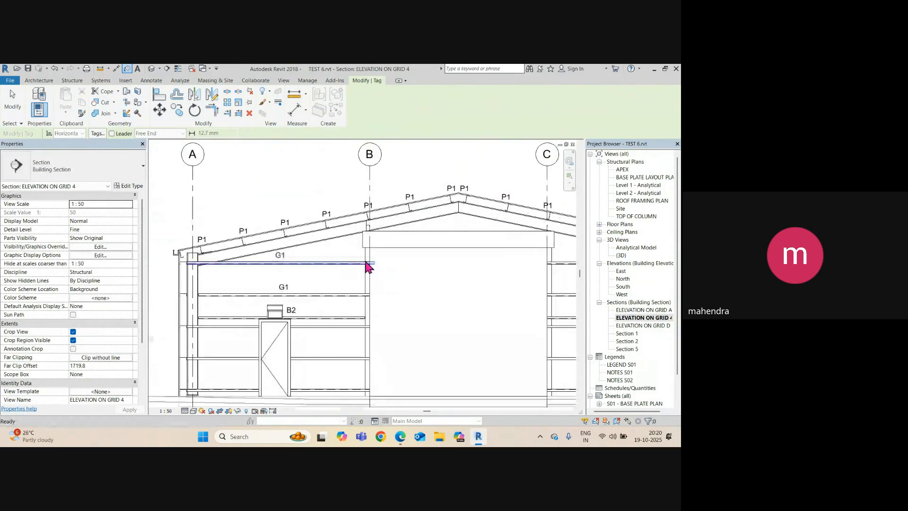
Tag the sloping rafters on both sides of the ridge and place each R1 tag below its rafter
{"action": "scroll", "coordinate": [367, 266], "scroll_direction": "up", "scroll_amount": 2}
{"action": "left_click", "coordinate": [343, 255]}
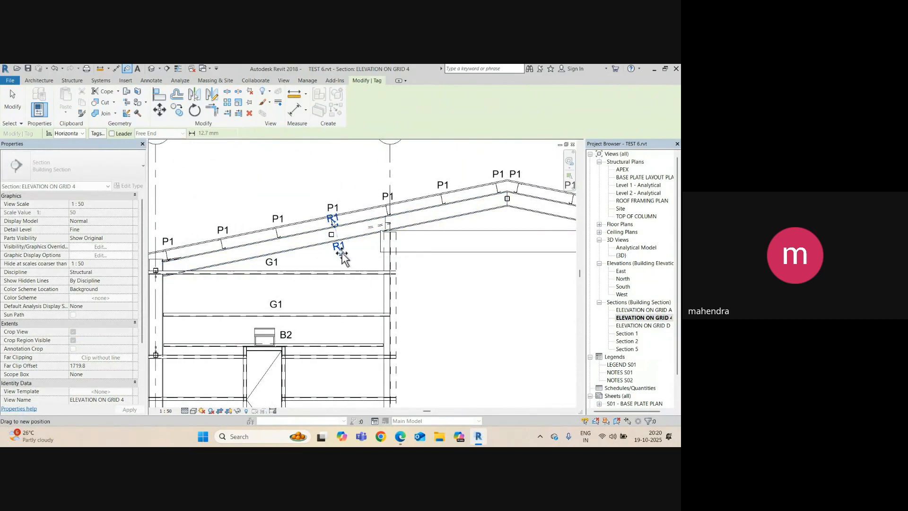
{"action": "scroll", "coordinate": [340, 245], "scroll_direction": "down", "scroll_amount": 2}
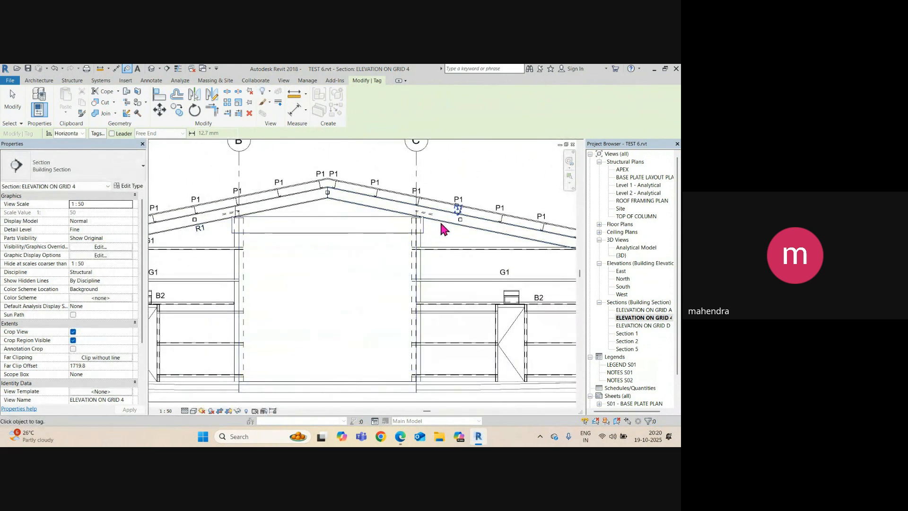
{"action": "left_click", "coordinate": [459, 219]}
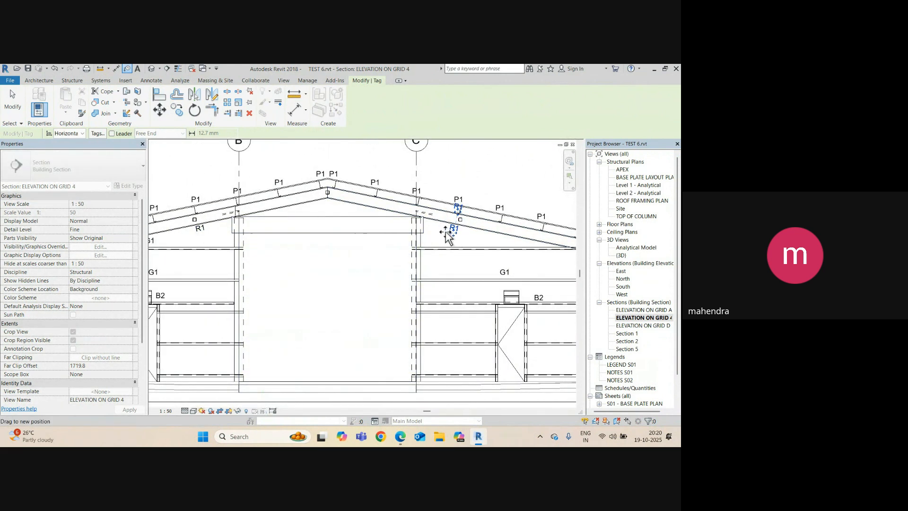
{"action": "scroll", "coordinate": [334, 239], "scroll_direction": "down", "scroll_amount": 3}
{"action": "key", "text": "Escape"}
{"action": "key", "text": "Escape"}
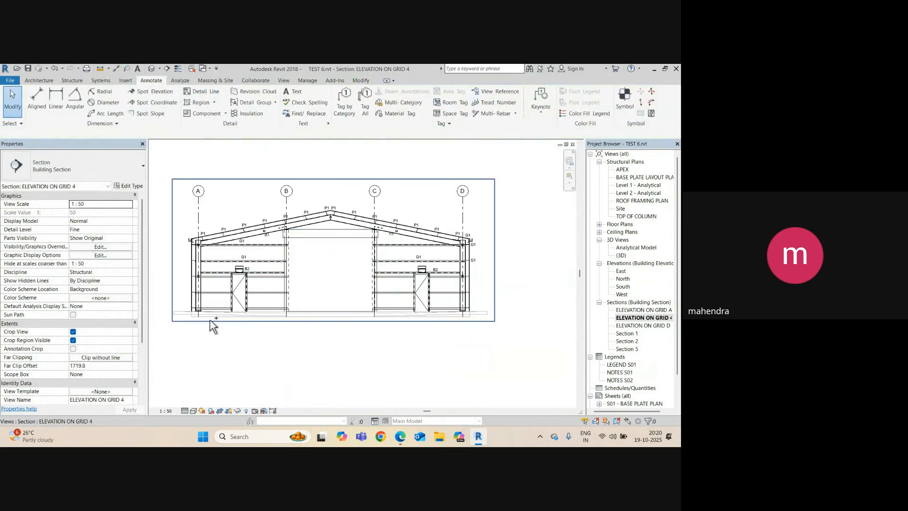
Add the text note ROLLER SHUTTER DOOR inside the large opening between grids B and C
{"action": "scroll", "coordinate": [180, 352], "scroll_direction": "up", "scroll_amount": 1}
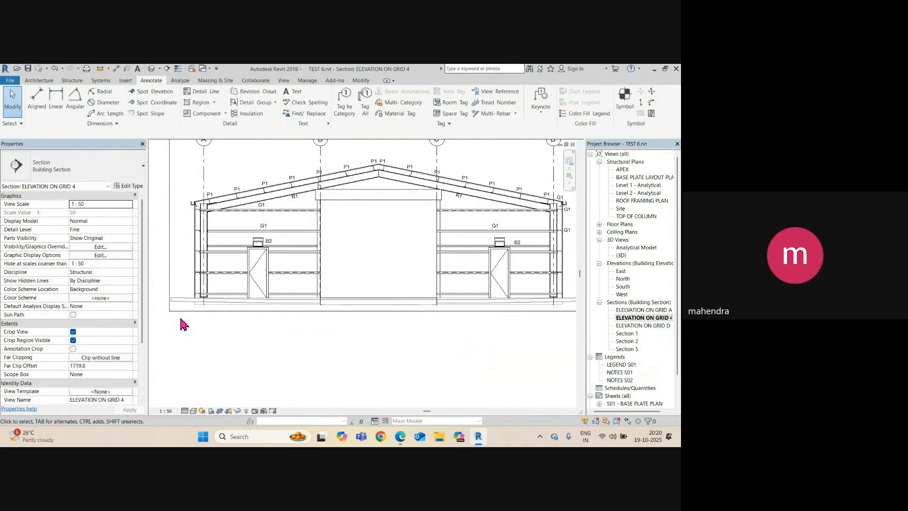
{"action": "scroll", "coordinate": [290, 280], "scroll_direction": "up", "scroll_amount": 2}
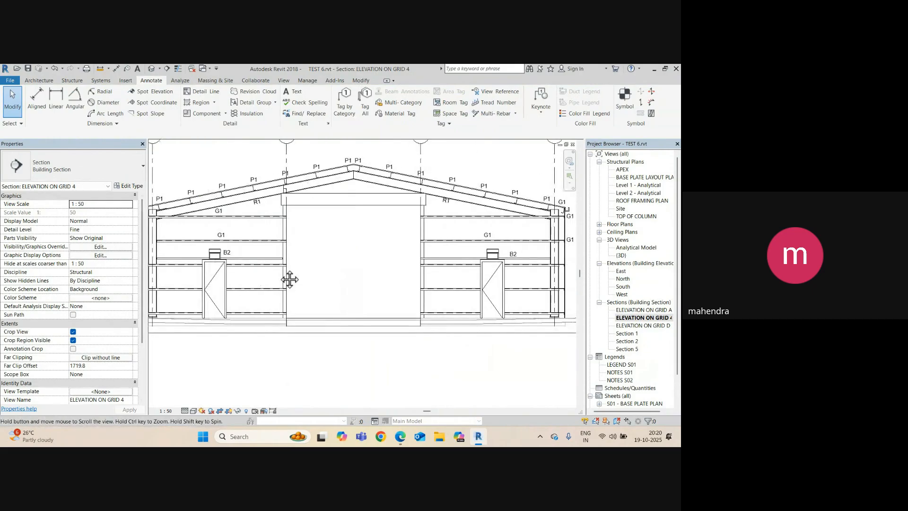
{"action": "left_click", "coordinate": [293, 91]}
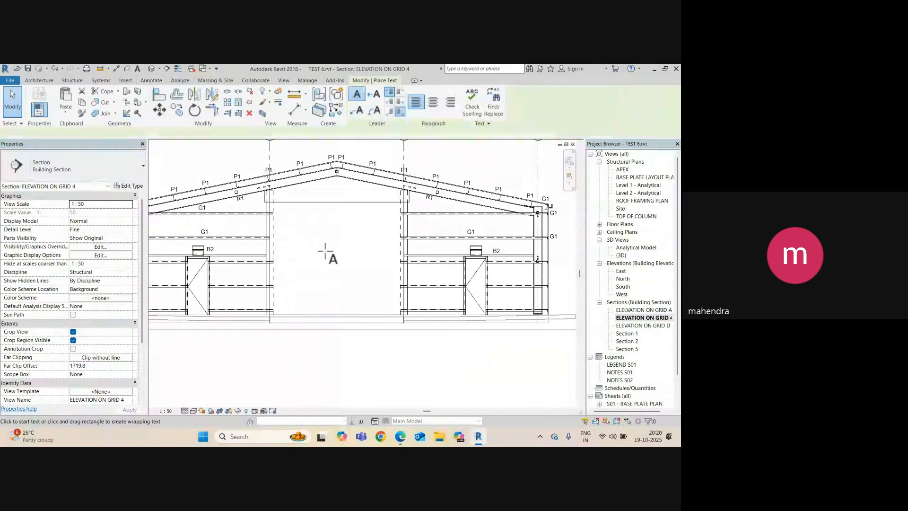
{"action": "left_click", "coordinate": [304, 238]}
{"action": "type", "text": "R"}
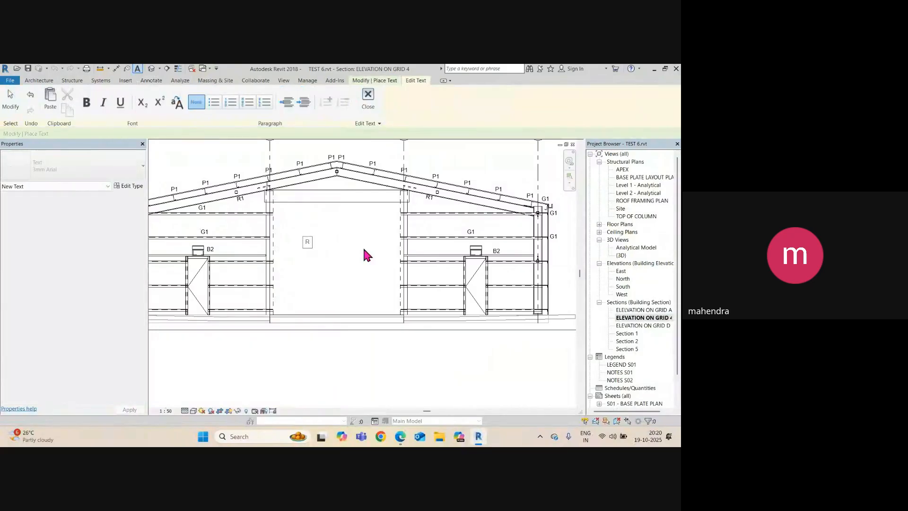
{"action": "type", "text": "OLLER SHE"}
{"action": "left_click", "coordinate": [358, 270]}
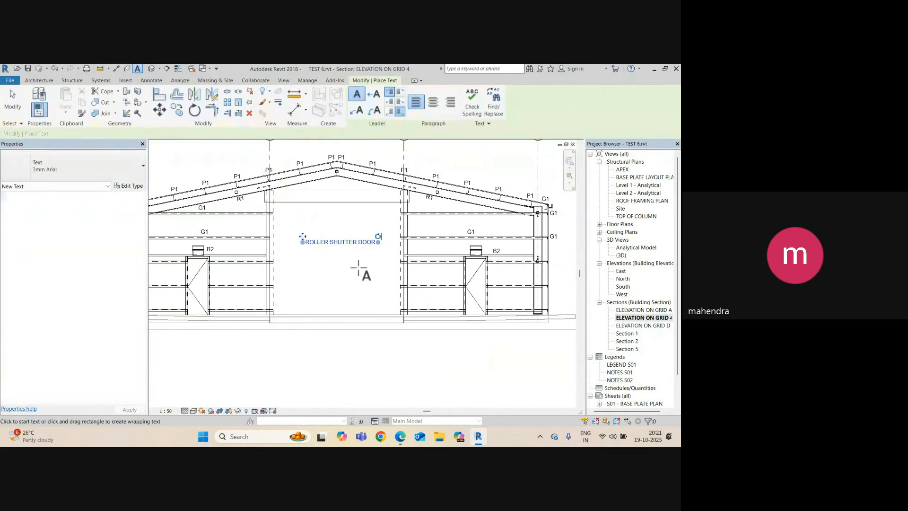
{"action": "key", "text": "Escape"}
{"action": "key", "text": "Escape"}
Move the ROLLER SHUTTER DOOR note slightly lower within the opening
{"action": "left_click", "coordinate": [342, 240]}
{"action": "left_click_drag", "start_coordinate": [302, 238], "coordinate": [298, 251]}
{"action": "middle_click_drag", "start_coordinate": [280, 306], "coordinate": [377, 293]}
{"action": "left_click", "coordinate": [272, 260]}
Add aligned dimensions for the grid A–B door's height beside it and its width above it
{"action": "scroll", "coordinate": [274, 265], "scroll_direction": "up", "scroll_amount": 3}
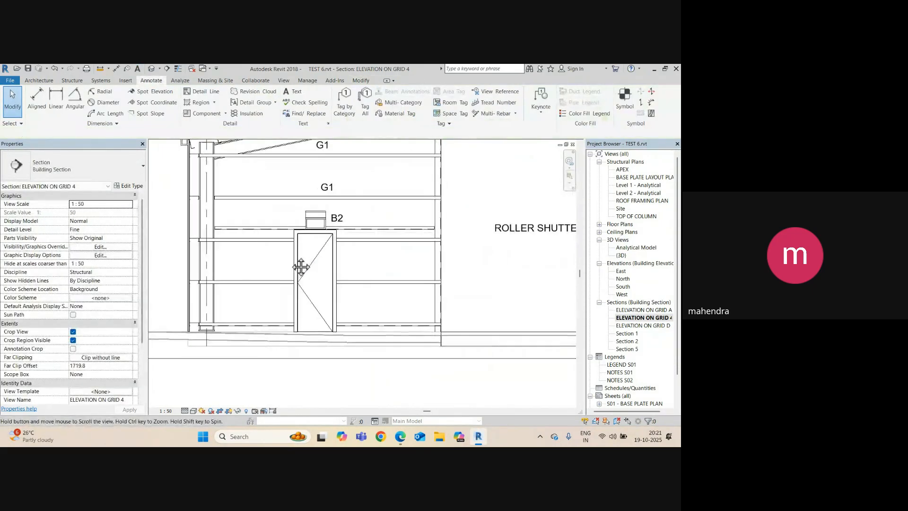
{"action": "key", "text": "d"}
{"action": "key", "text": "i"}
{"action": "scroll", "coordinate": [303, 239], "scroll_direction": "up", "scroll_amount": 2}
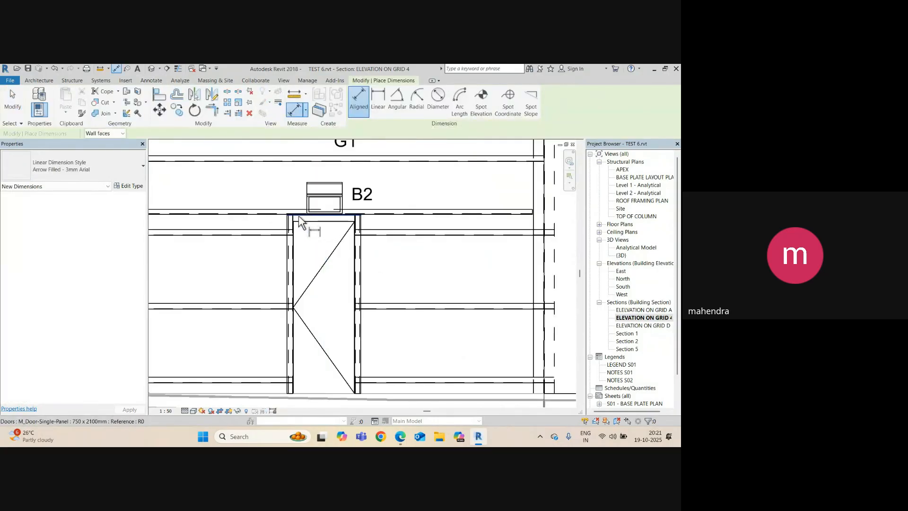
{"action": "left_click", "coordinate": [305, 217]}
{"action": "left_click", "coordinate": [324, 395]}
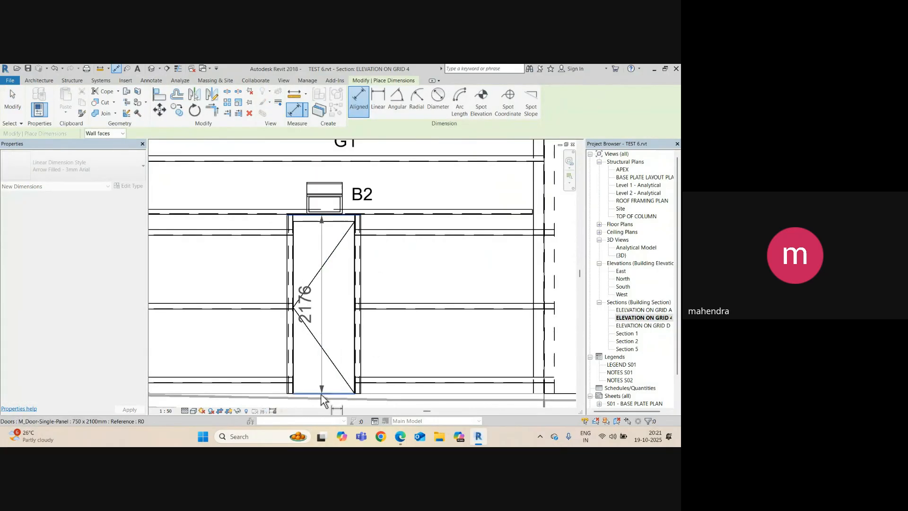
{"action": "left_click", "coordinate": [257, 307]}
{"action": "scroll", "coordinate": [299, 236], "scroll_direction": "up", "scroll_amount": 2}
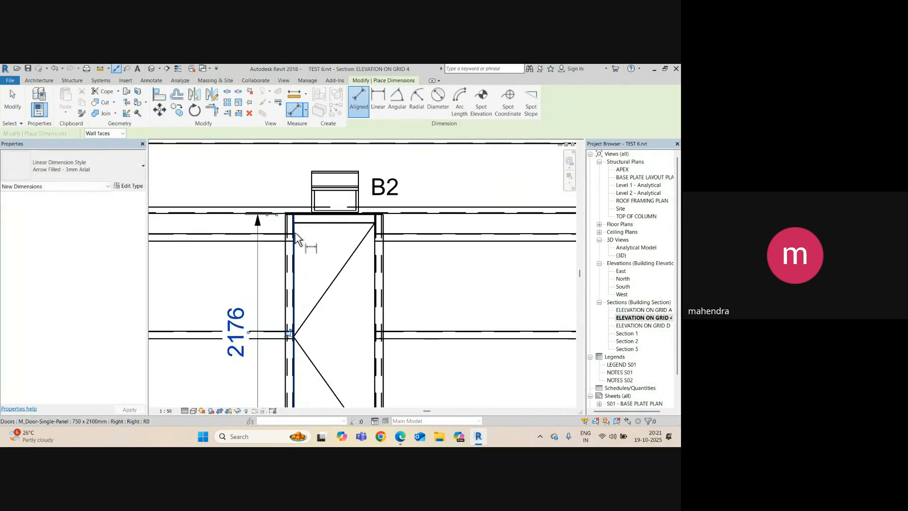
{"action": "left_click", "coordinate": [298, 244]}
{"action": "left_click", "coordinate": [377, 243]}
{"action": "mouse_move", "coordinate": [330, 187]}
{"action": "middle_mouse_down"}
{"action": "mouse_move", "coordinate": [321, 270]}
{"action": "mouse_move", "coordinate": [316, 187]}
{"action": "middle_mouse_up"}
{"action": "left_click", "coordinate": [331, 189]}
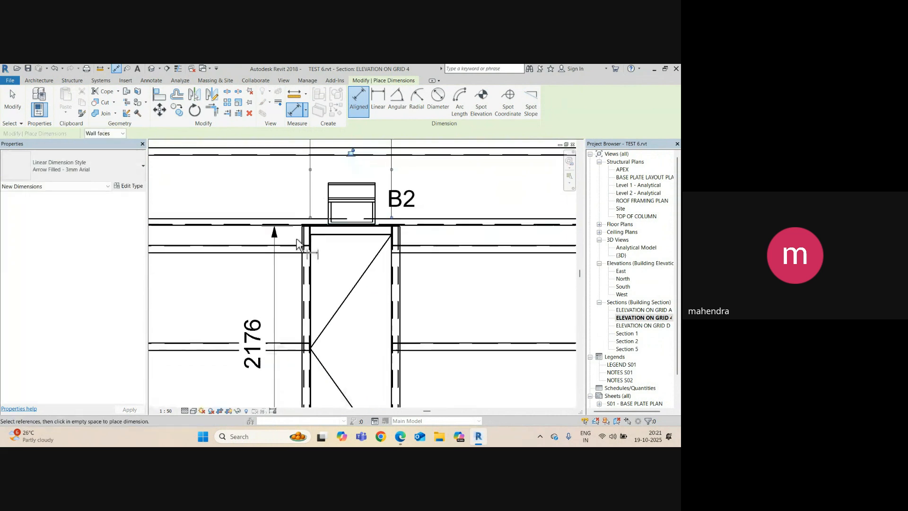
Move the upper witness line of the grid A–B door's height dimension to the top of the door panel
{"action": "key", "text": "Escape"}
{"action": "key", "text": "Escape"}
{"action": "left_click", "coordinate": [281, 231]}
{"action": "left_click_drag", "start_coordinate": [294, 249], "coordinate": [320, 235]}
{"action": "scroll", "coordinate": [320, 235], "scroll_direction": "down", "scroll_amount": 2}
{"action": "key", "text": "Escape"}
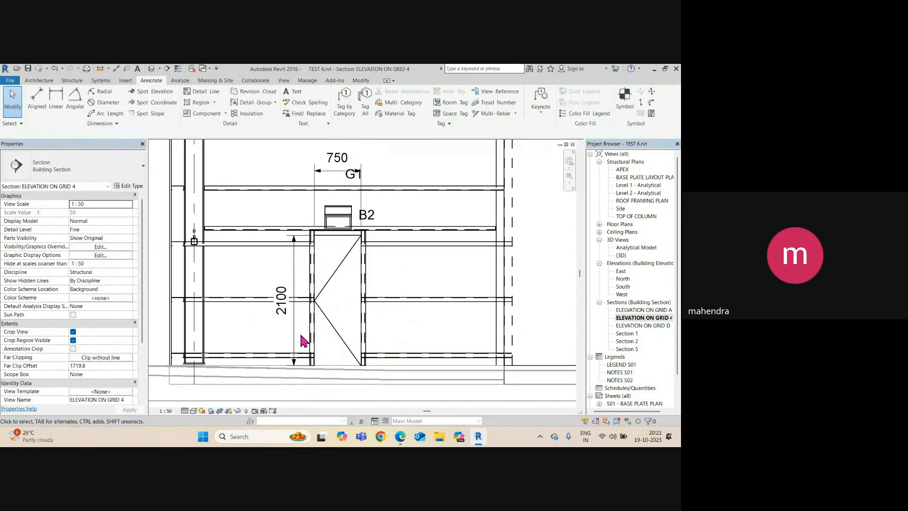
Move the G1 girt tag above the grid A–B door sideways, clear of the door's width dimension
{"action": "middle_click_drag", "start_coordinate": [308, 286], "coordinate": [347, 323]}
{"action": "left_click", "coordinate": [393, 219]}
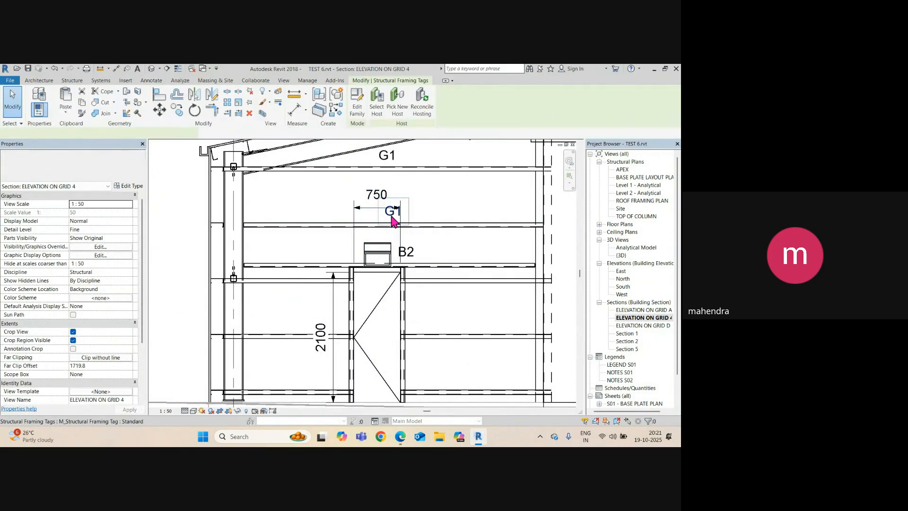
{"action": "scroll", "coordinate": [394, 217], "scroll_direction": "up", "scroll_amount": 1}
{"action": "left_click_drag", "start_coordinate": [396, 217], "coordinate": [439, 223]}
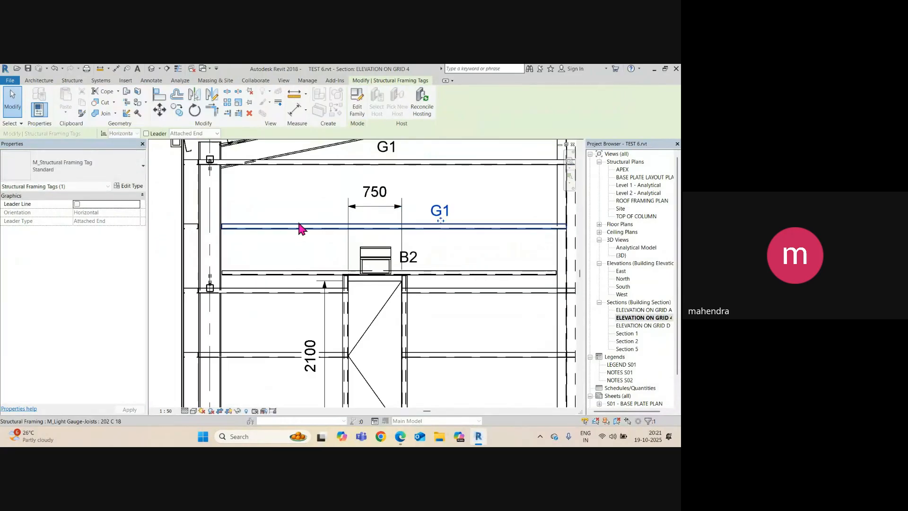
{"action": "scroll", "coordinate": [300, 229], "scroll_direction": "down", "scroll_amount": 1}
Extend the grid A–B door's width dimension with a witness line on the grid A column's centreline
{"action": "left_click", "coordinate": [358, 209]}
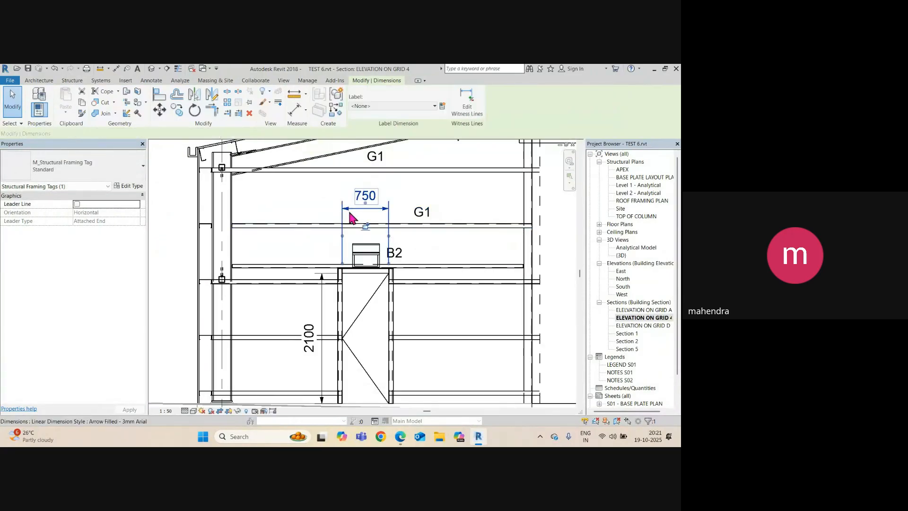
{"action": "left_click", "coordinate": [469, 107]}
{"action": "scroll", "coordinate": [247, 238], "scroll_direction": "up", "scroll_amount": 1}
{"action": "left_click", "coordinate": [225, 245]}
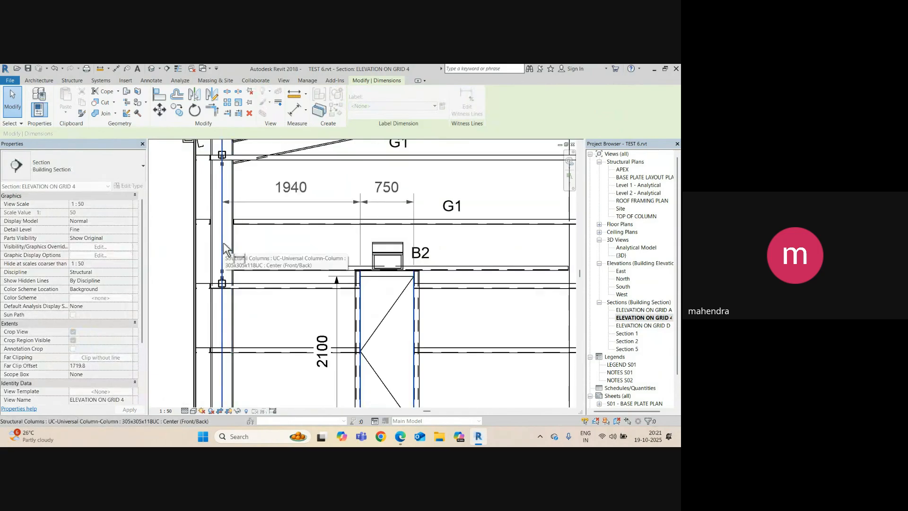
{"action": "left_click", "coordinate": [312, 184]}
{"action": "scroll", "coordinate": [326, 223], "scroll_direction": "down", "scroll_amount": 3}
{"action": "key", "text": "Escape"}
{"action": "key", "text": "Escape"}
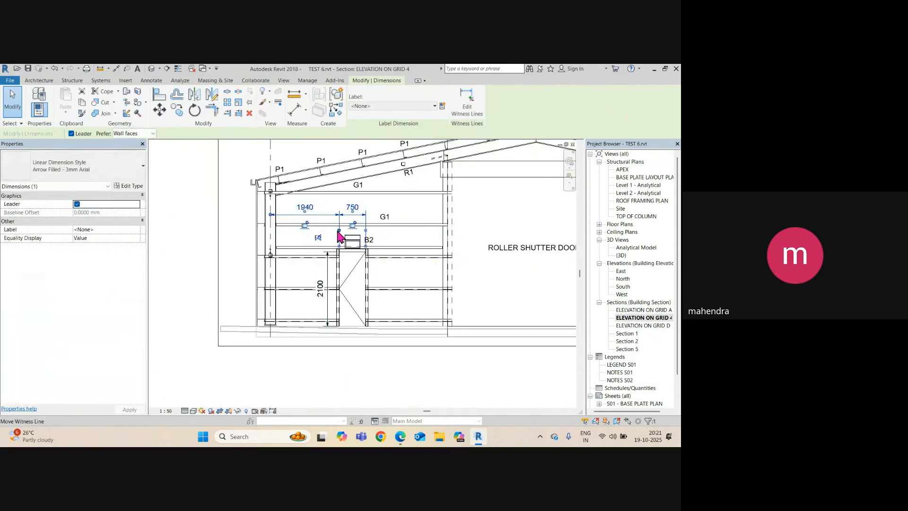
{"action": "scroll", "coordinate": [299, 308], "scroll_direction": "down", "scroll_amount": 1}
{"action": "scroll", "coordinate": [298, 301], "scroll_direction": "down", "scroll_amount": 1}
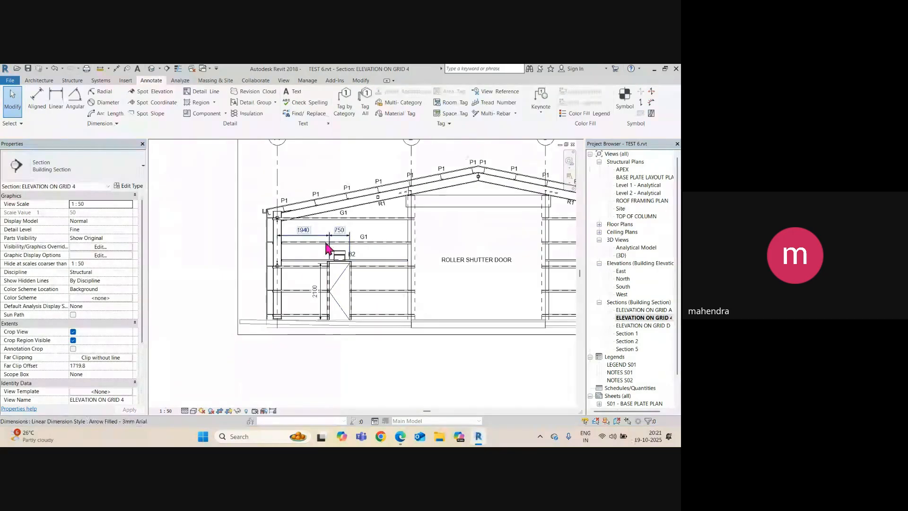
Add an aligned dimension string above the grid C–D door covering its width and its offset to the grid D column's centreline
{"action": "middle_click_drag", "start_coordinate": [376, 290], "coordinate": [237, 284]}
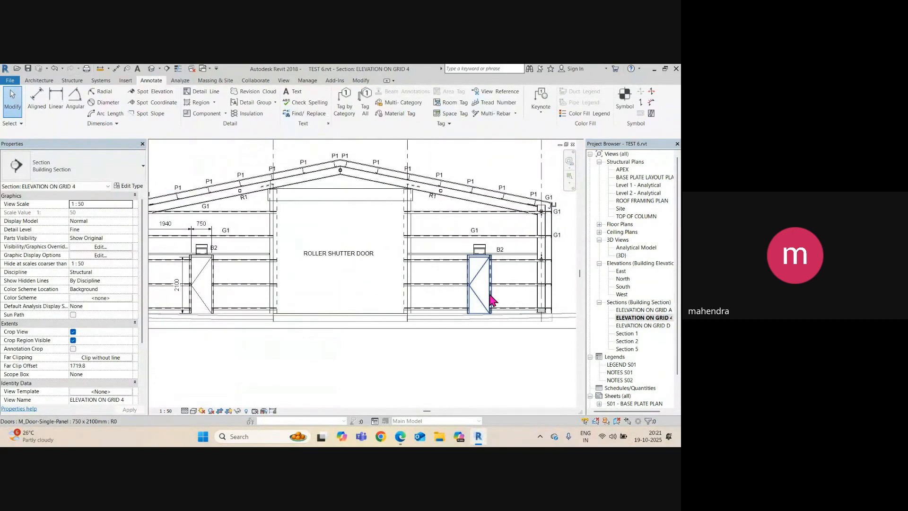
{"action": "scroll", "coordinate": [485, 268], "scroll_direction": "up", "scroll_amount": 2}
{"action": "key", "text": "d"}
{"action": "key", "text": "i"}
{"action": "scroll", "coordinate": [470, 259], "scroll_direction": "up", "scroll_amount": 2}
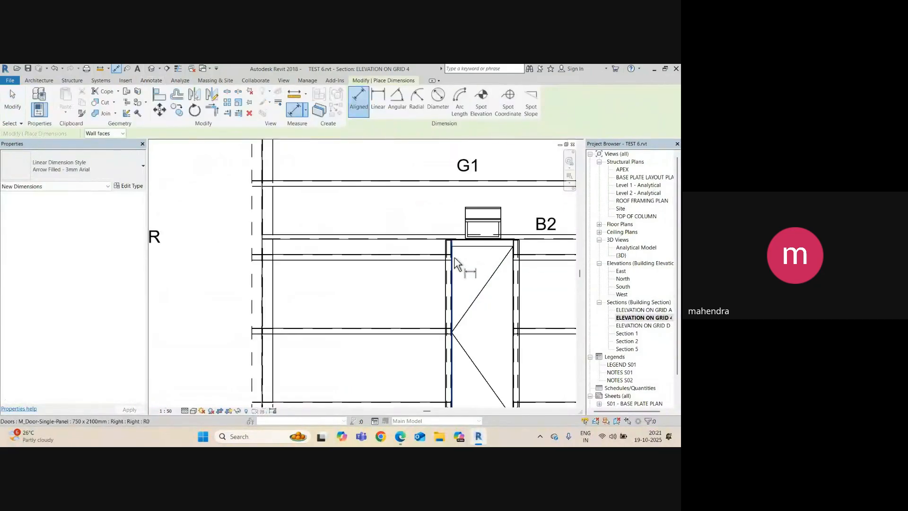
{"action": "left_click", "coordinate": [514, 258]}
{"action": "scroll", "coordinate": [466, 303], "scroll_direction": "down", "scroll_amount": 2}
{"action": "middle_click_drag", "start_coordinate": [548, 217], "coordinate": [419, 290]}
{"action": "left_click", "coordinate": [457, 281]}
{"action": "left_click", "coordinate": [407, 280]}
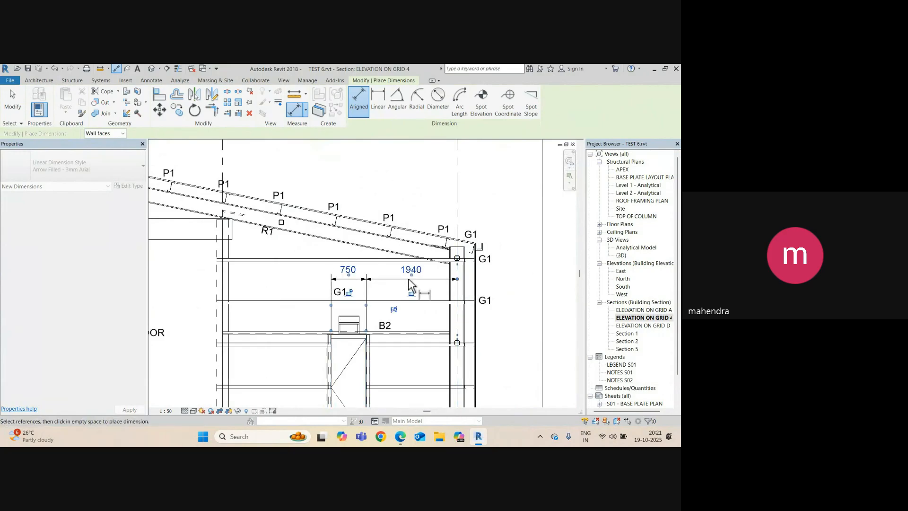
Add an aligned height dimension beside the grid C–D door, from the door's base to the top of its panel
{"action": "scroll", "coordinate": [353, 350], "scroll_direction": "down", "scroll_amount": 1}
{"action": "middle_click_drag", "start_coordinate": [323, 370], "coordinate": [393, 266]}
{"action": "scroll", "coordinate": [419, 313], "scroll_direction": "up", "scroll_amount": 2}
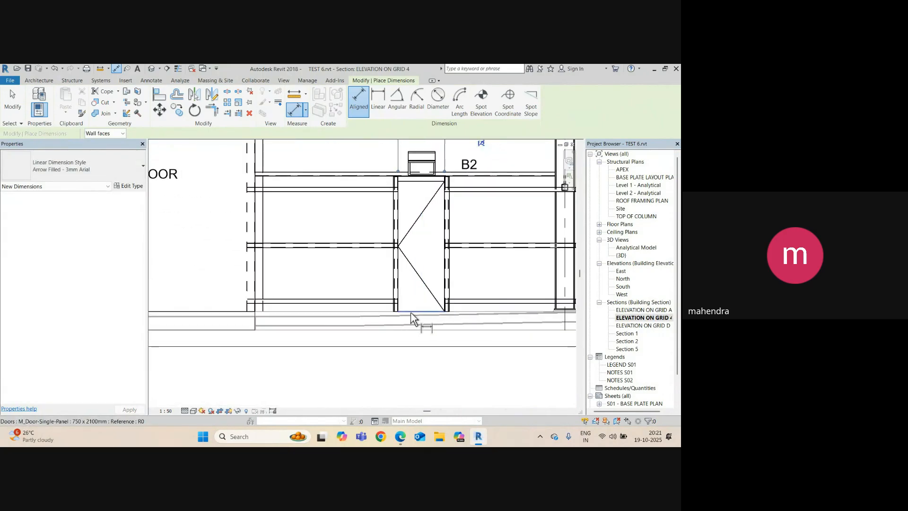
{"action": "left_click", "coordinate": [410, 311]}
{"action": "left_click", "coordinate": [408, 184]}
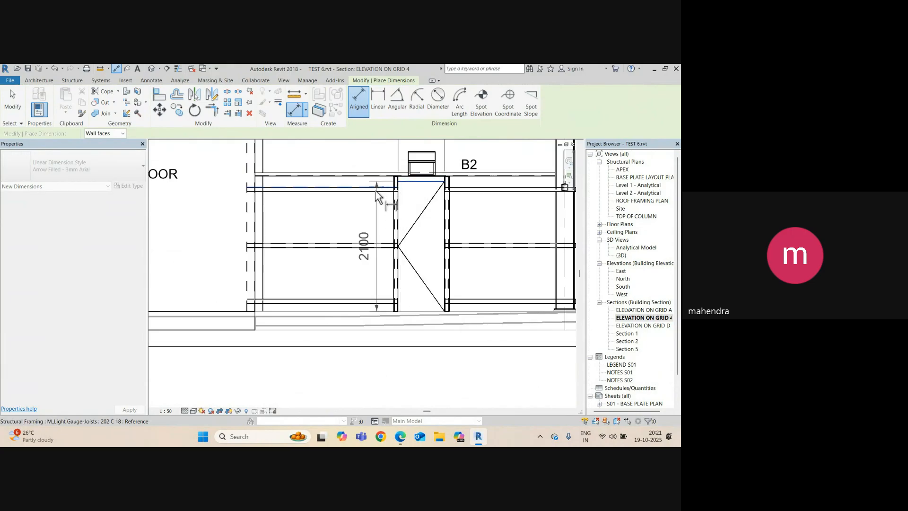
{"action": "left_click", "coordinate": [376, 222]}
{"action": "scroll", "coordinate": [353, 263], "scroll_direction": "down", "scroll_amount": 3}
{"action": "key", "text": "Escape"}
{"action": "key", "text": "Escape"}
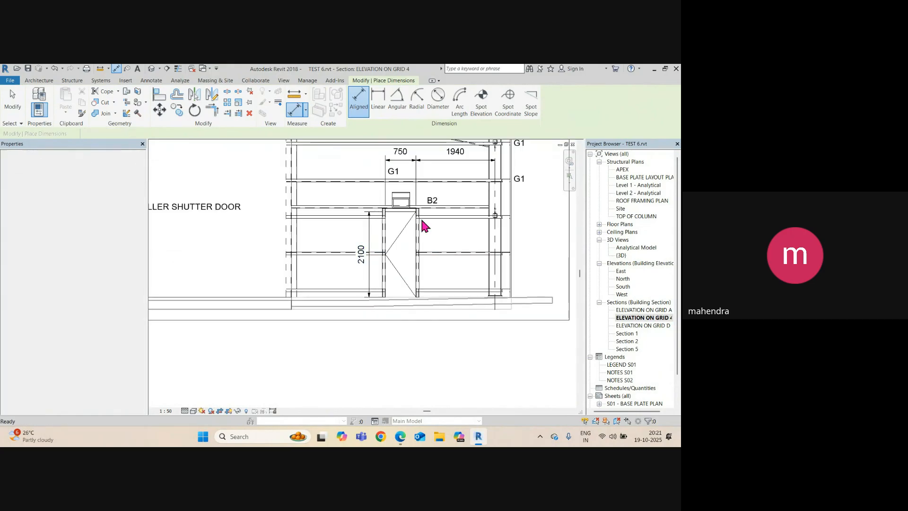
Tag the 100x100SHS member at the top of the grid A column and place the tag above the gutter, beside the P1 tag
{"action": "scroll", "coordinate": [399, 271], "scroll_direction": "down", "scroll_amount": 2}
{"action": "scroll", "coordinate": [313, 273], "scroll_direction": "down", "scroll_amount": 1}
{"action": "middle_click_drag", "start_coordinate": [316, 273], "coordinate": [432, 320]}
{"action": "scroll", "coordinate": [398, 277], "scroll_direction": "up", "scroll_amount": 2}
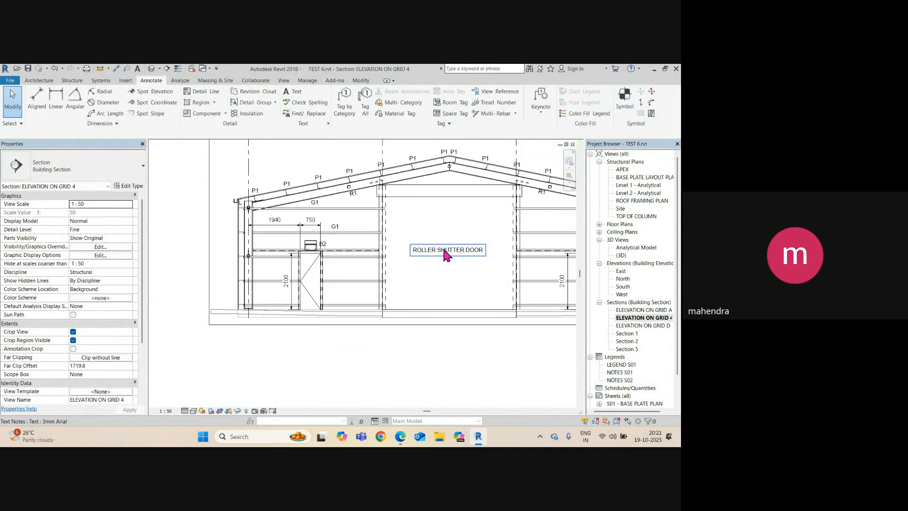
{"action": "middle_click_drag", "start_coordinate": [439, 315], "coordinate": [400, 348]}
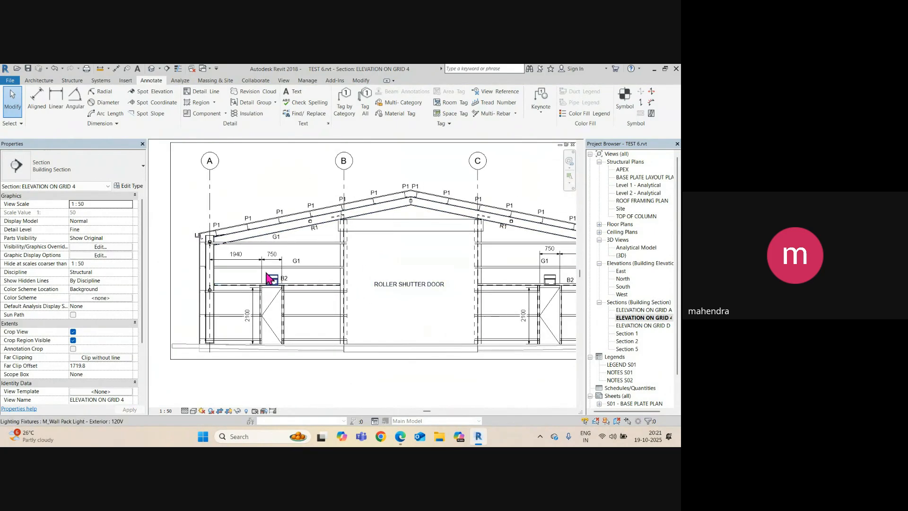
{"action": "scroll", "coordinate": [201, 245], "scroll_direction": "up", "scroll_amount": 2}
{"action": "scroll", "coordinate": [220, 251], "scroll_direction": "up", "scroll_amount": 3}
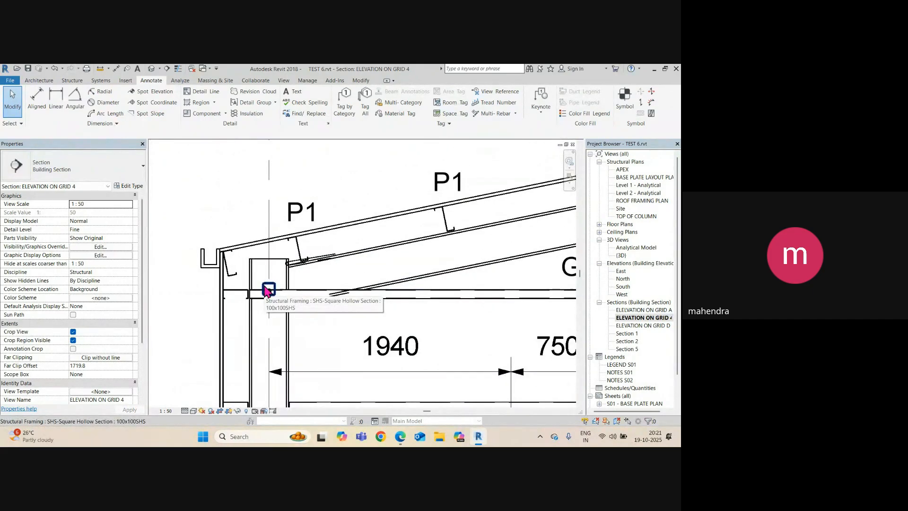
{"action": "key", "text": "t"}
{"action": "key", "text": "g"}
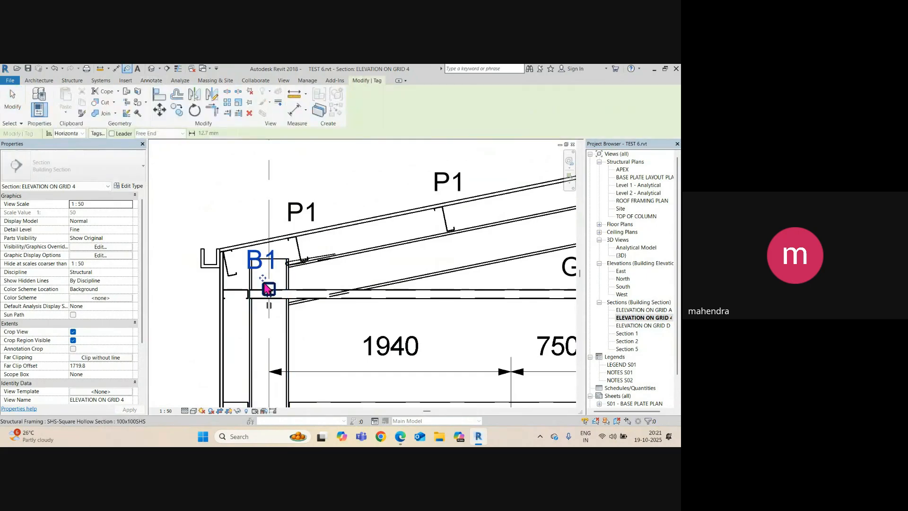
{"action": "left_click_drag", "start_coordinate": [263, 277], "coordinate": [224, 227]}
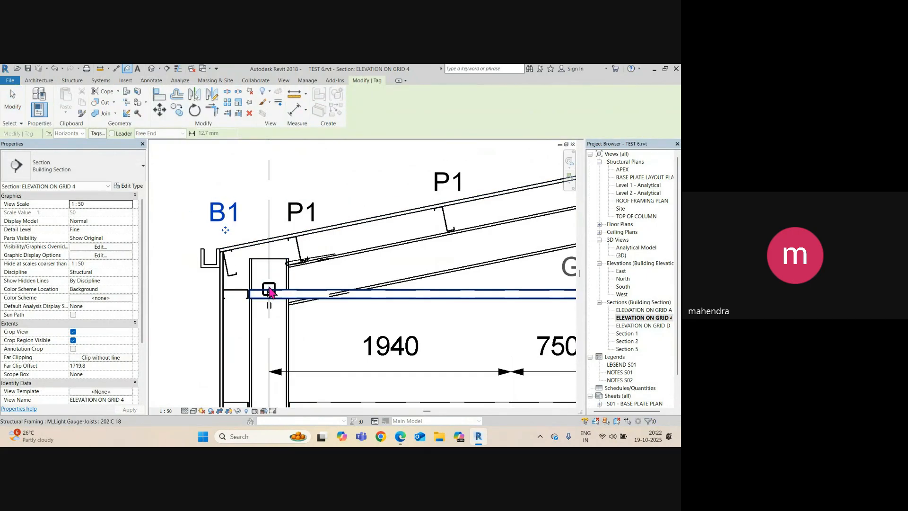
{"action": "key", "text": "Escape"}
Turn on the B1 tag's leader and adjust its elbow level with the tag, above the square hollow section
{"action": "left_click", "coordinate": [231, 212]}
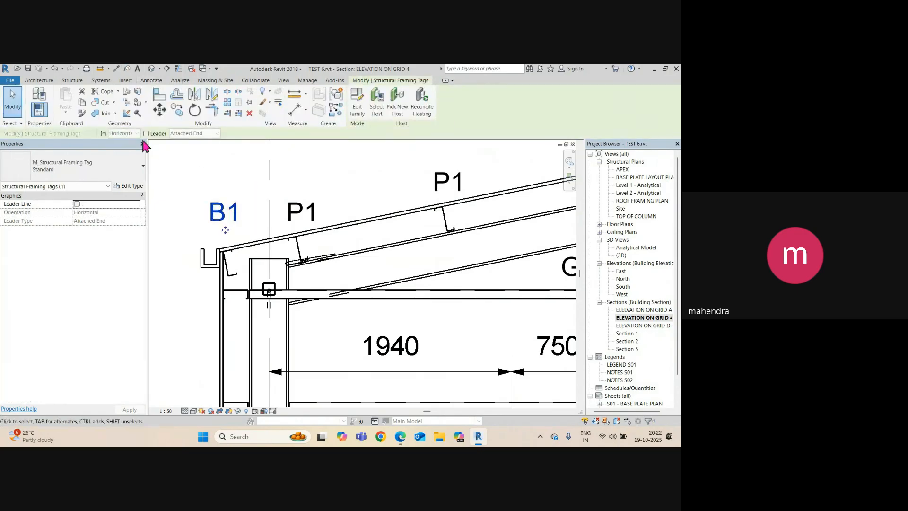
{"action": "left_click", "coordinate": [146, 133]}
{"action": "left_click_drag", "start_coordinate": [247, 256], "coordinate": [249, 230]}
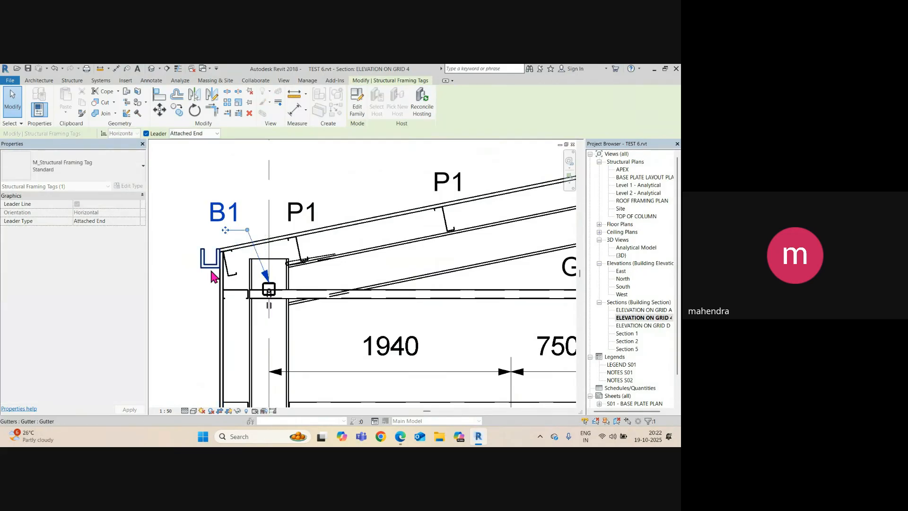
{"action": "key", "text": "Escape"}
{"action": "scroll", "coordinate": [212, 271], "scroll_direction": "down", "scroll_amount": 1}
{"action": "scroll", "coordinate": [234, 281], "scroll_direction": "down", "scroll_amount": 1}
{"action": "scroll", "coordinate": [197, 265], "scroll_direction": "down", "scroll_amount": 3}
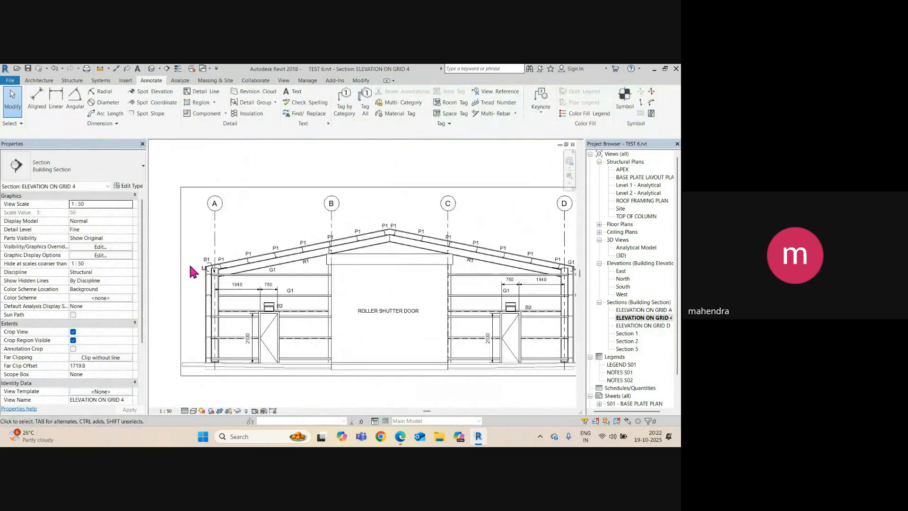
Add the text note GUTTER REFER TO ARCH. DGRS FOR DETAILS beside the gutter at grid D
{"action": "middle_click_drag", "start_coordinate": [422, 278], "coordinate": [447, 329]}
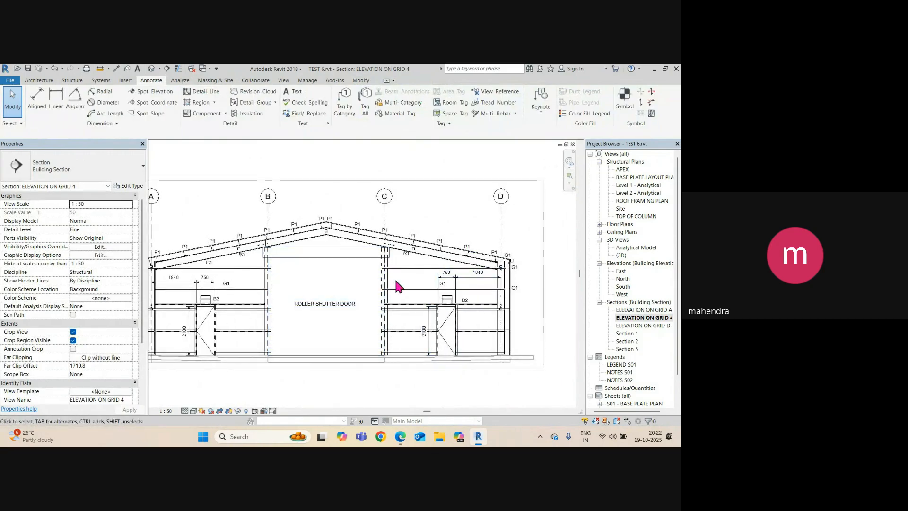
{"action": "scroll", "coordinate": [399, 283], "scroll_direction": "up", "scroll_amount": 3}
{"action": "scroll", "coordinate": [394, 255], "scroll_direction": "up", "scroll_amount": 4}
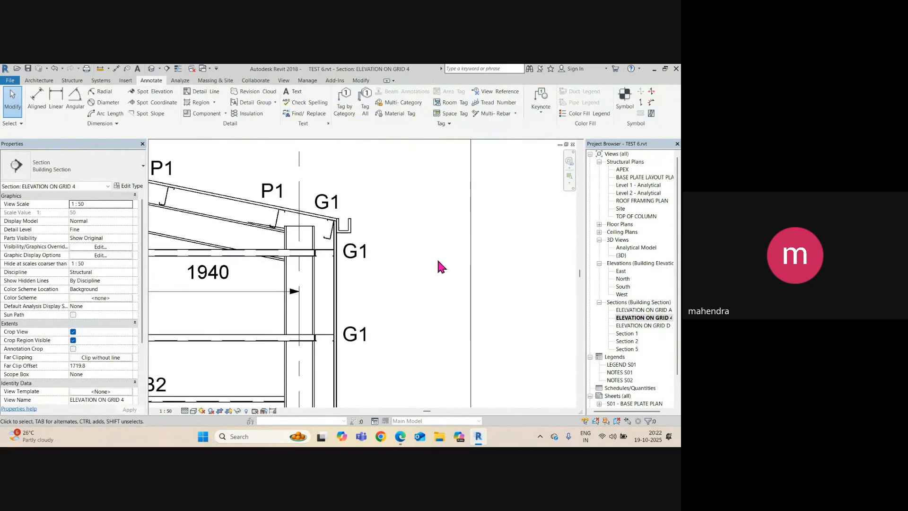
{"action": "left_click", "coordinate": [295, 92]}
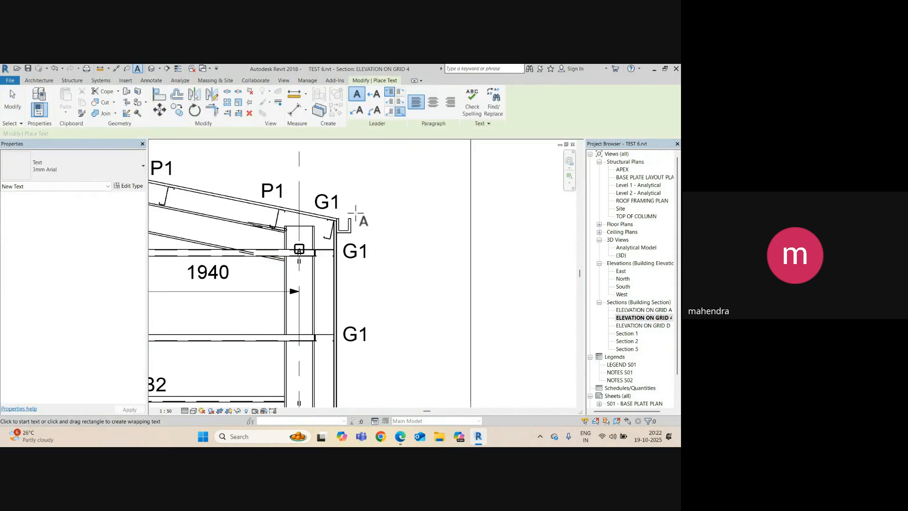
{"action": "left_click", "coordinate": [379, 182]}
{"action": "type", "text": "GUTTE"}
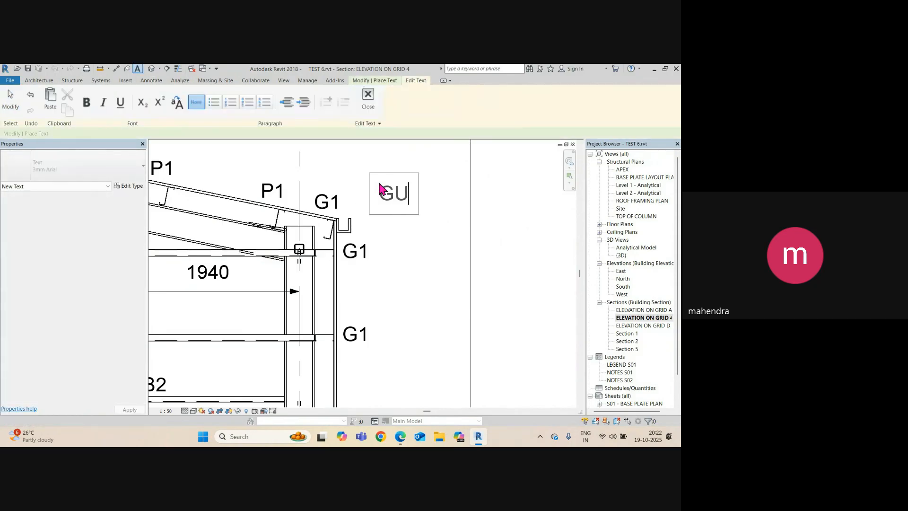
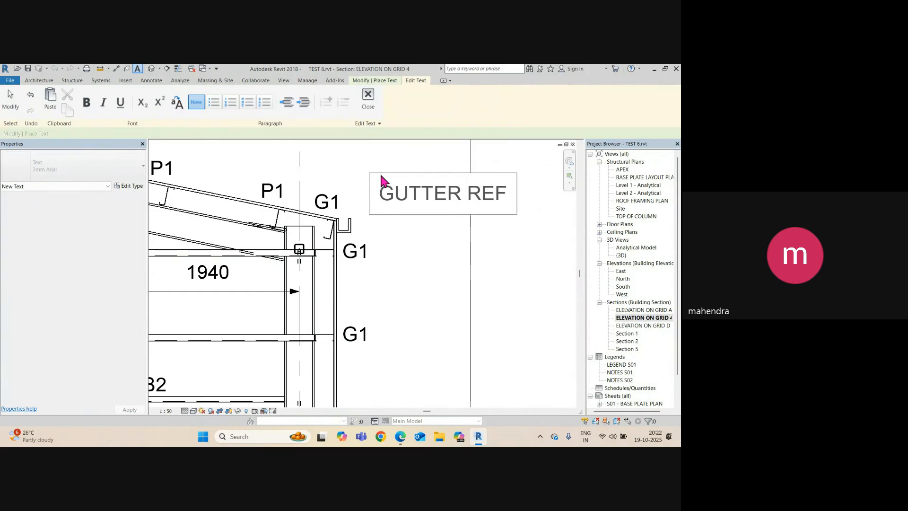
{"action": "type", "text": "TO ARCH. DG"}
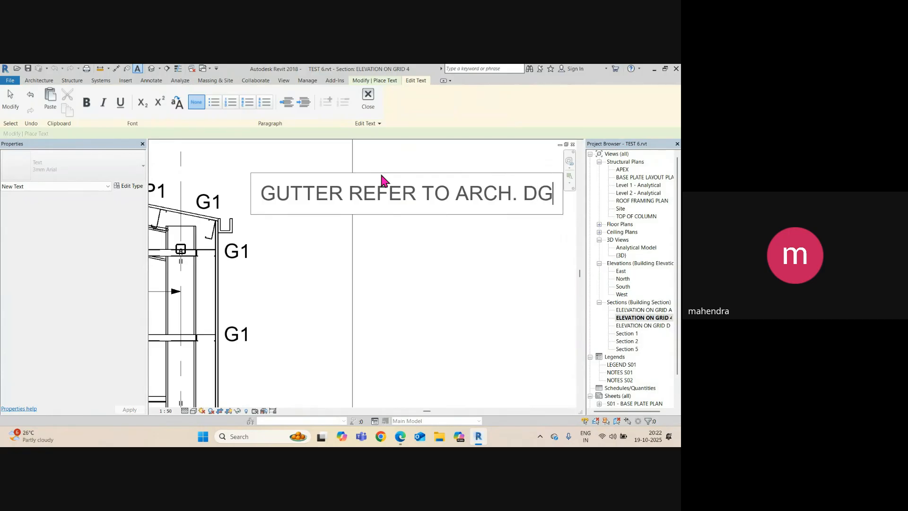
{"action": "type", "text": "RS FOR"}
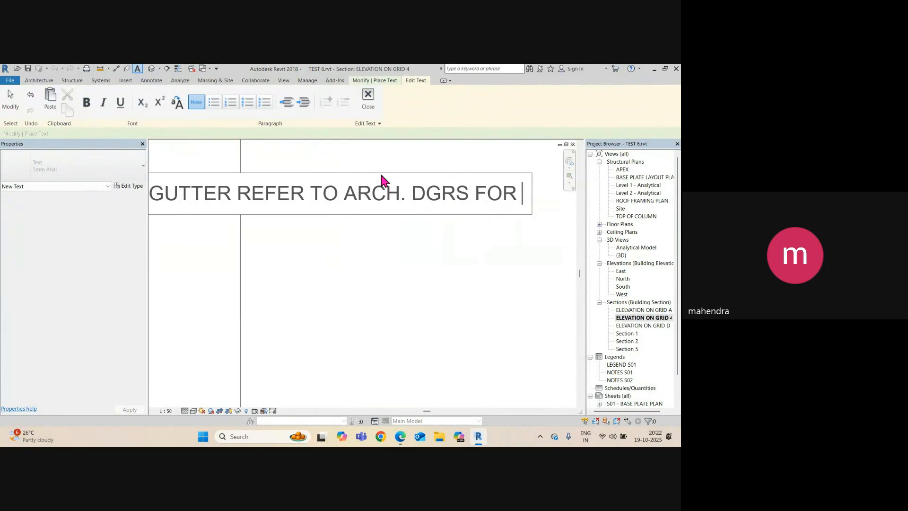
{"action": "type", "text": " DETAILS"}
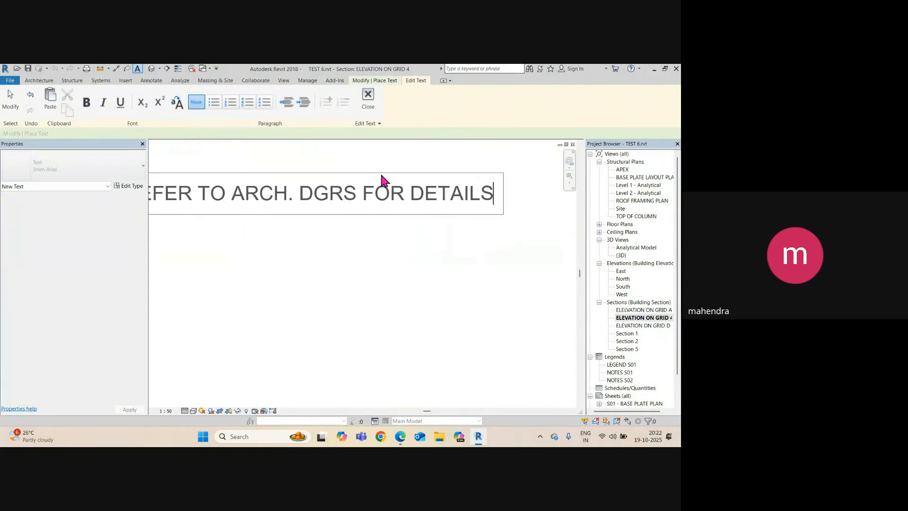
{"action": "left_click", "coordinate": [382, 204]}
{"action": "scroll", "coordinate": [402, 253], "scroll_direction": "down", "scroll_amount": 4}
{"action": "key", "text": "Escape"}
{"action": "key", "text": "Escape"}
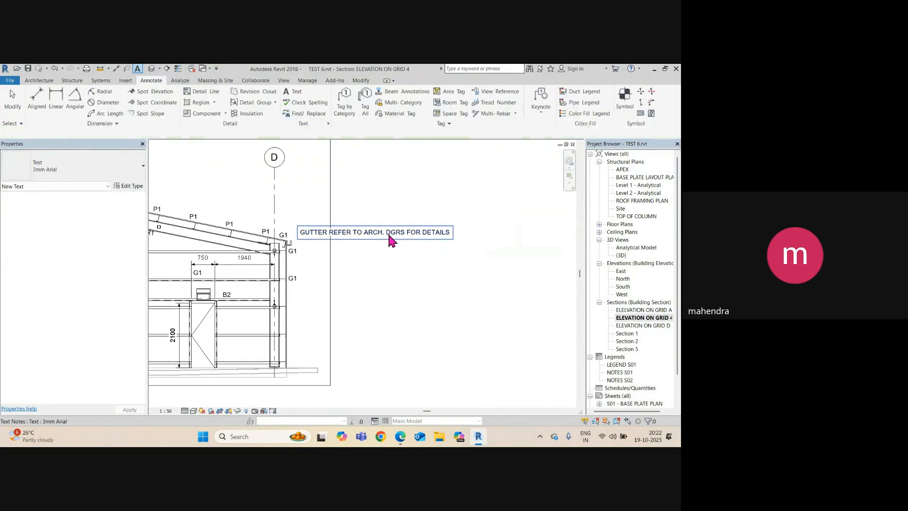
Break the gutter note into two lines, starting the second line at ARCH
{"action": "left_click", "coordinate": [367, 236]}
{"action": "left_click", "coordinate": [365, 235]}
{"action": "key", "text": "Return"}
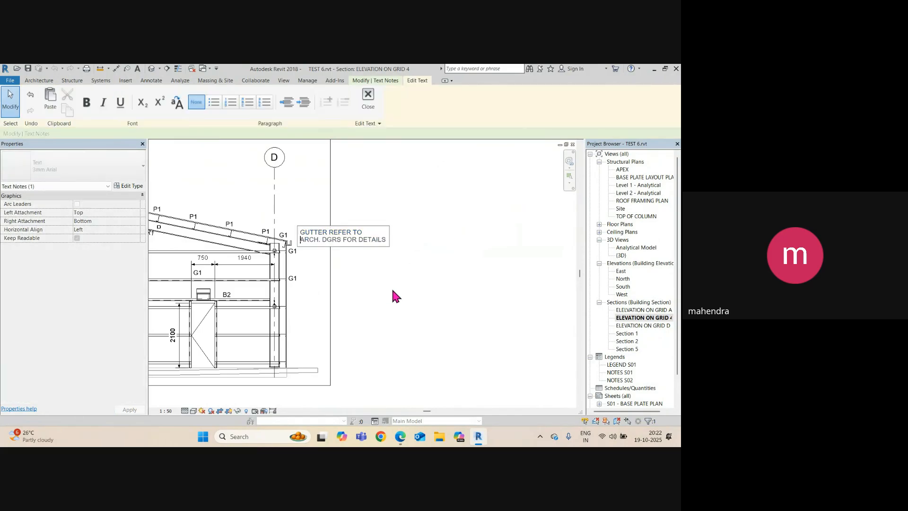
{"action": "left_click", "coordinate": [392, 288]}
{"action": "scroll", "coordinate": [316, 238], "scroll_direction": "up", "scroll_amount": 1}
{"action": "scroll", "coordinate": [316, 235], "scroll_direction": "up", "scroll_amount": 1}
{"action": "left_click", "coordinate": [429, 297]}
Move the gutter note slightly up and away from the roof edge, and add a straight leader pointing to the gutter at grid D
{"action": "left_click", "coordinate": [298, 223]}
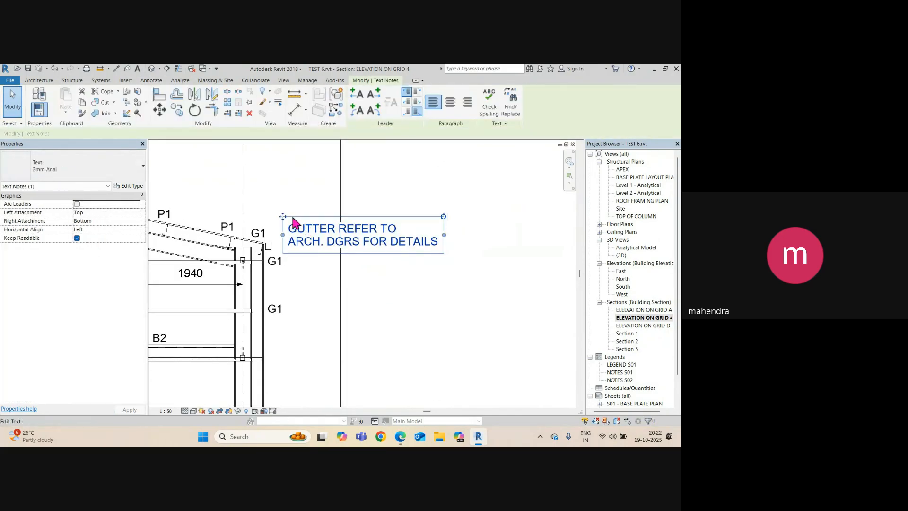
{"action": "left_click_drag", "start_coordinate": [282, 216], "coordinate": [305, 207]}
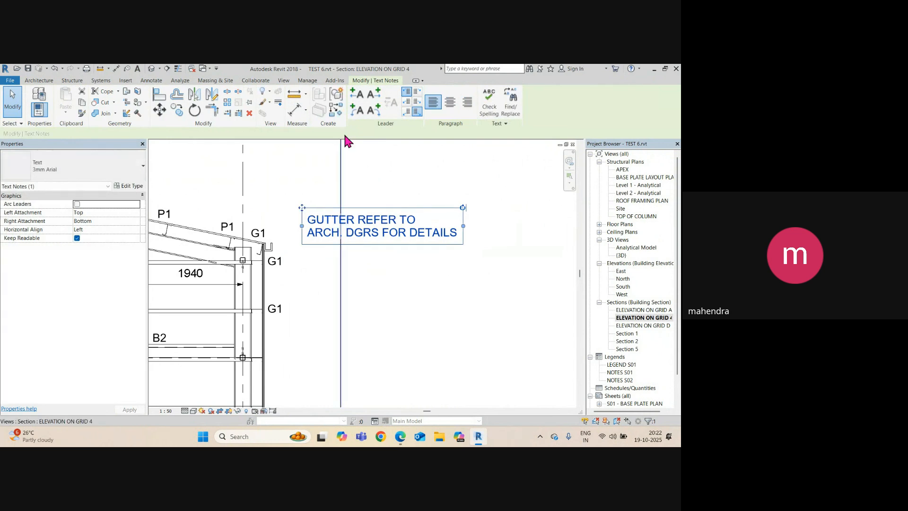
{"action": "left_click", "coordinate": [354, 104]}
{"action": "scroll", "coordinate": [260, 211], "scroll_direction": "up", "scroll_amount": 2}
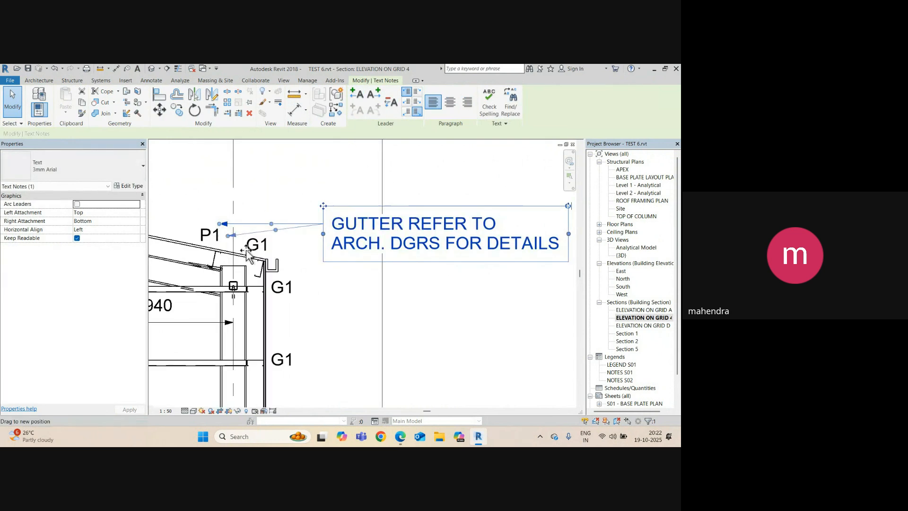
{"action": "left_click_drag", "start_coordinate": [220, 224], "coordinate": [282, 258]}
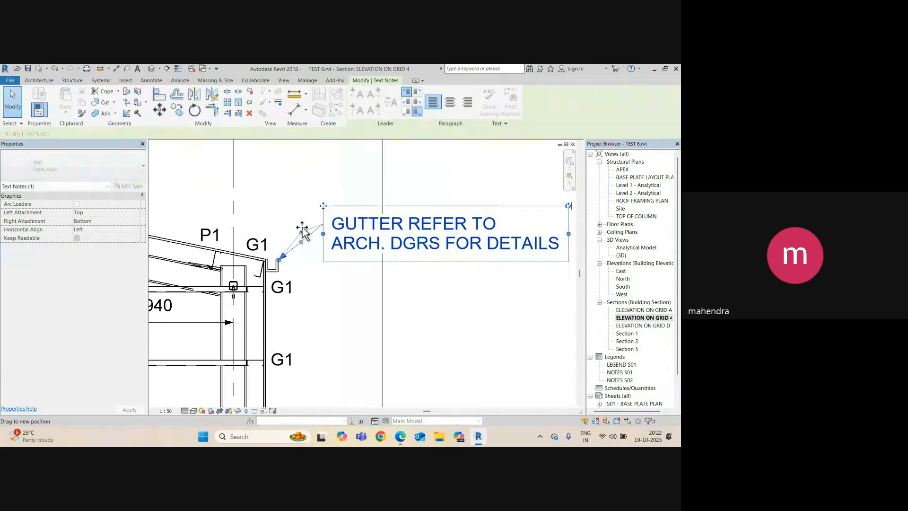
{"action": "left_click", "coordinate": [374, 276]}
{"action": "scroll", "coordinate": [462, 321], "scroll_direction": "down", "scroll_amount": 5}
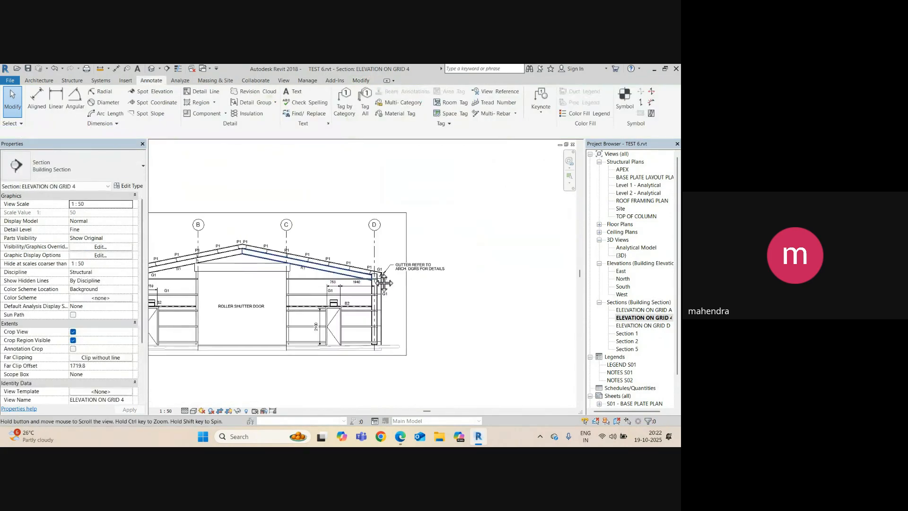
Place a spot slope on the roof's upper edge between grids A and B, and move it clear above the P1 tags
{"action": "scroll", "coordinate": [350, 277], "scroll_direction": "up", "scroll_amount": 2}
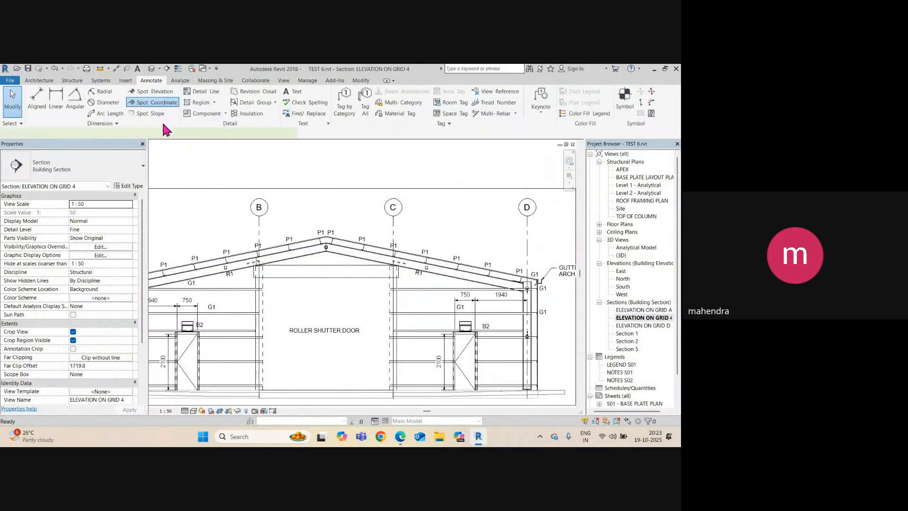
{"action": "scroll", "coordinate": [191, 258], "scroll_direction": "up", "scroll_amount": 5}
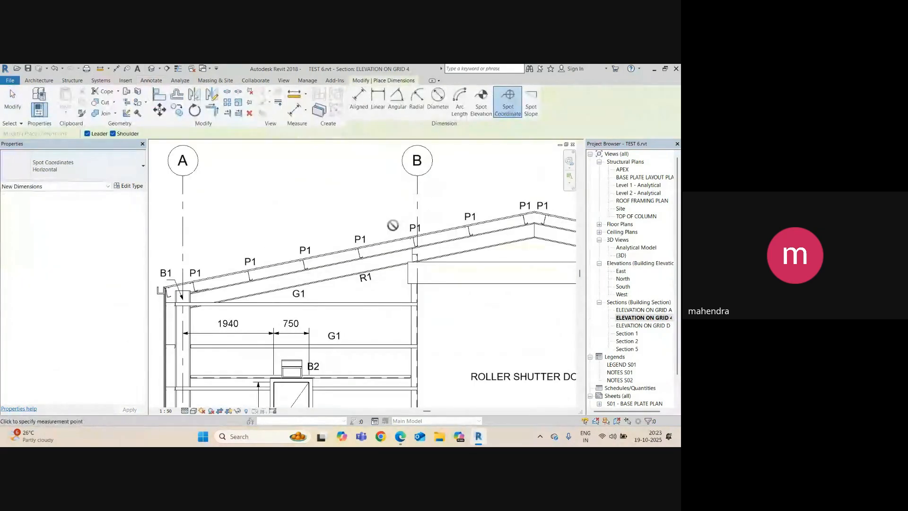
{"action": "left_click", "coordinate": [152, 81]}
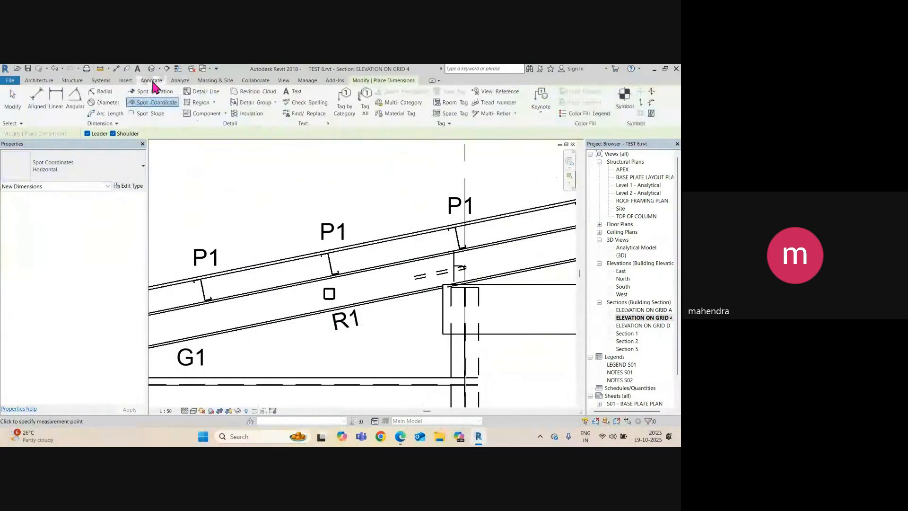
{"action": "left_click", "coordinate": [148, 115]}
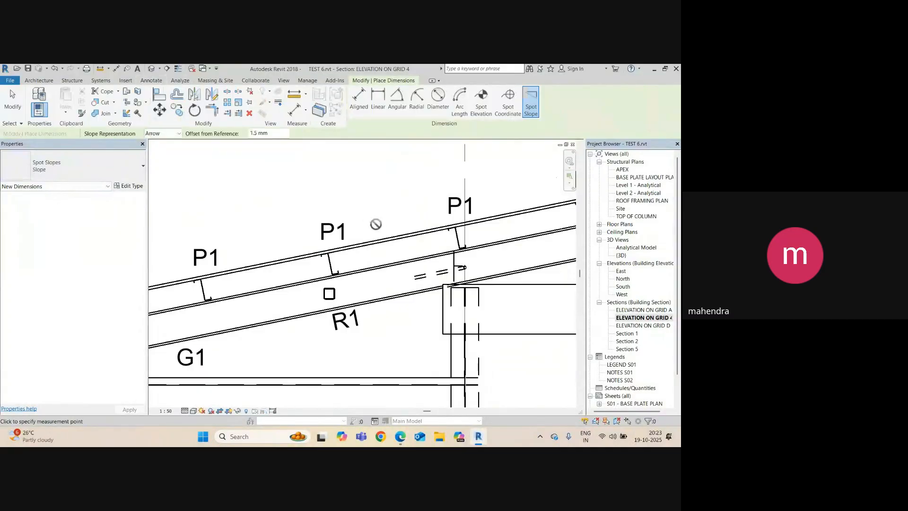
{"action": "left_click", "coordinate": [375, 238]}
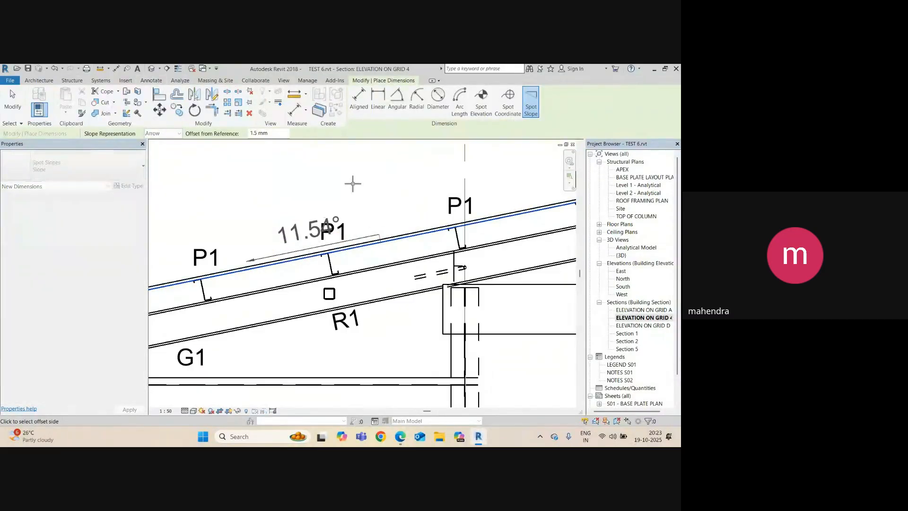
{"action": "left_click", "coordinate": [353, 183]}
{"action": "key", "text": "Escape"}
{"action": "left_click", "coordinate": [370, 237]}
{"action": "left_click_drag", "start_coordinate": [379, 235], "coordinate": [377, 201]}
{"action": "scroll", "coordinate": [412, 199], "scroll_direction": "down", "scroll_amount": 3}
{"action": "scroll", "coordinate": [409, 218], "scroll_direction": "up", "scroll_amount": 2}
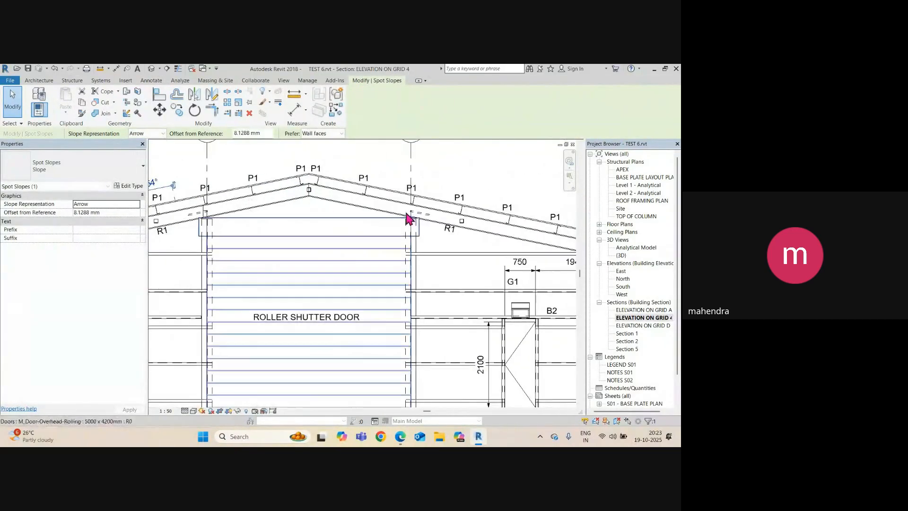
Place a spot slope on the roof's upper edge between grids C and D, and move it clear above the P1 tags
{"action": "key", "text": "Escape"}
{"action": "left_click", "coordinate": [151, 114]}
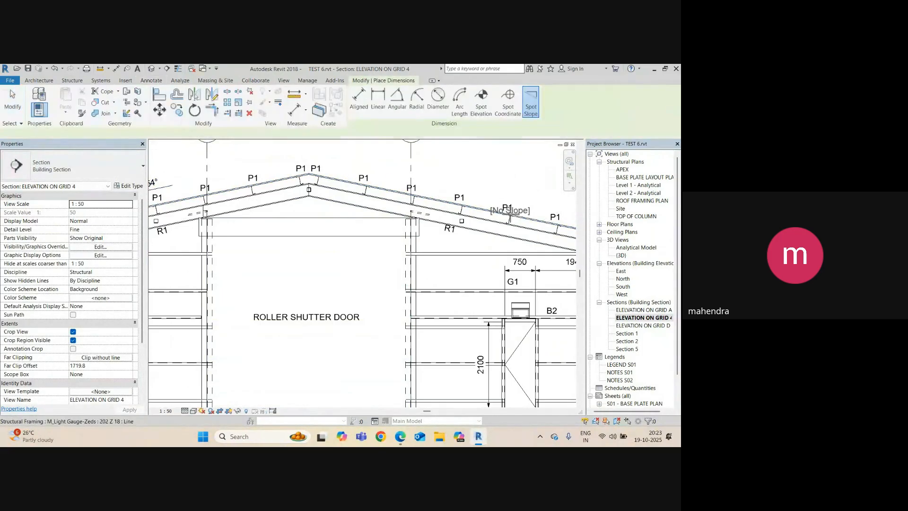
{"action": "scroll", "coordinate": [510, 215], "scroll_direction": "up", "scroll_amount": 2}
{"action": "left_click", "coordinate": [477, 202]}
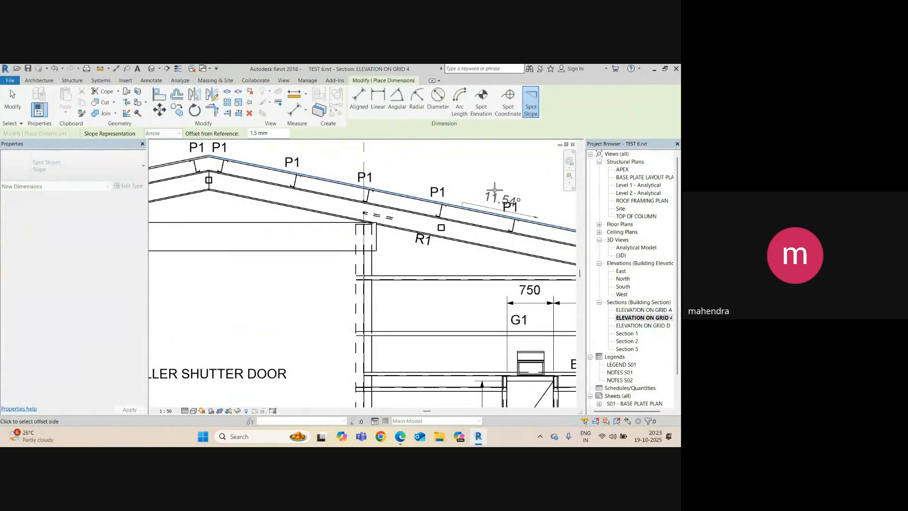
{"action": "left_click", "coordinate": [494, 189]}
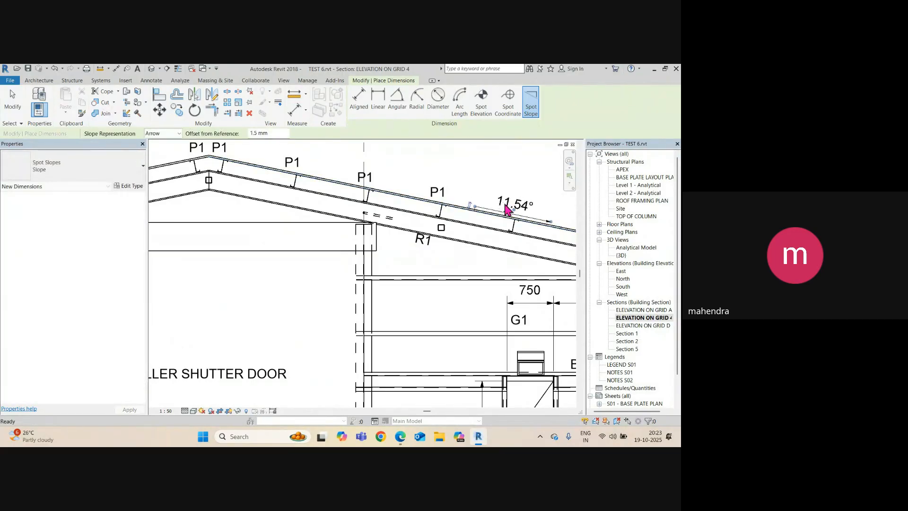
{"action": "key", "text": "Escape"}
{"action": "key", "text": "Escape"}
{"action": "left_click", "coordinate": [481, 211]}
{"action": "left_click_drag", "start_coordinate": [488, 186], "coordinate": [489, 185]}
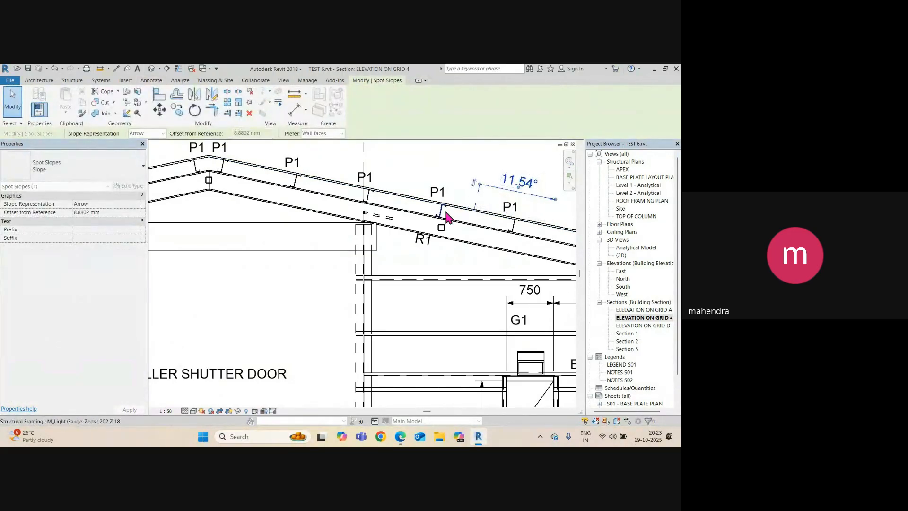
{"action": "key", "text": "Escape"}
Add the text note PERSONAL DOOR, TYP below the door between grids A and B
{"action": "scroll", "coordinate": [440, 215], "scroll_direction": "down", "scroll_amount": 5}
{"action": "middle_click_drag", "start_coordinate": [321, 300], "coordinate": [352, 297]}
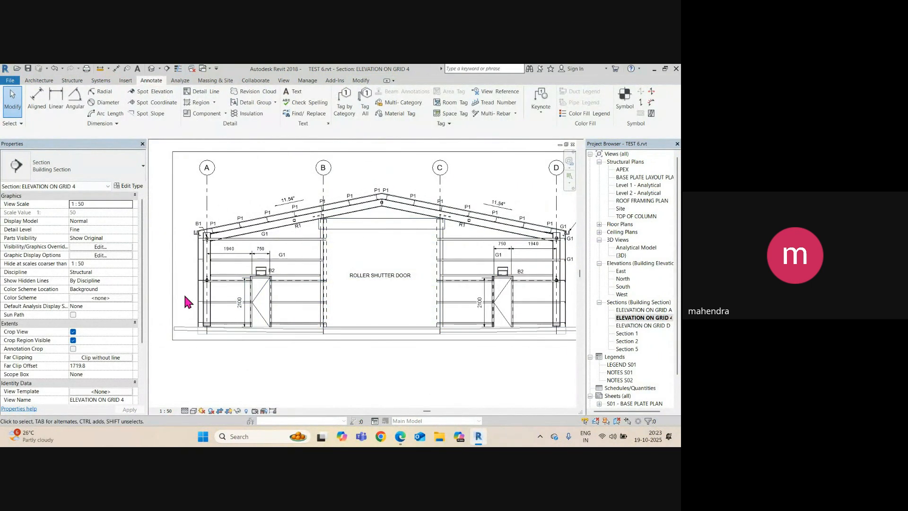
{"action": "left_click", "coordinate": [365, 276]}
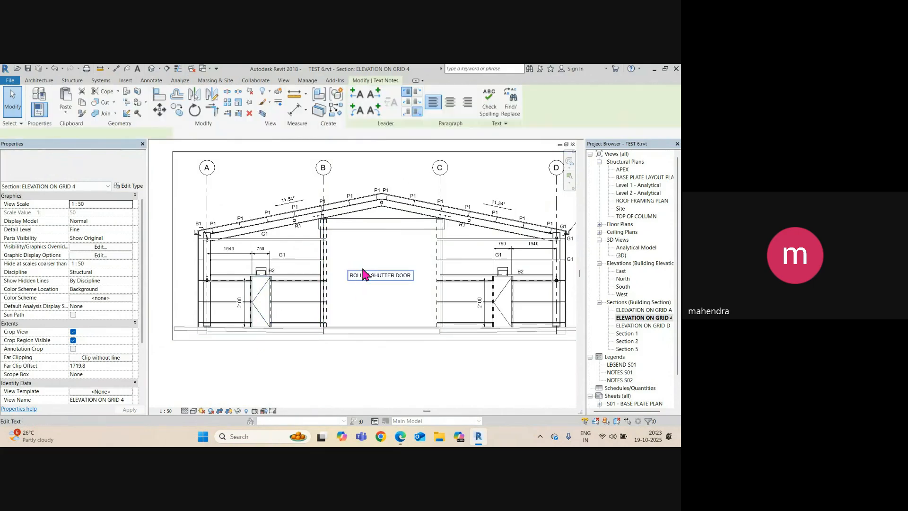
{"action": "right_click", "coordinate": [364, 276]}
{"action": "left_click", "coordinate": [408, 145]}
{"action": "scroll", "coordinate": [271, 340], "scroll_direction": "up", "scroll_amount": 2}
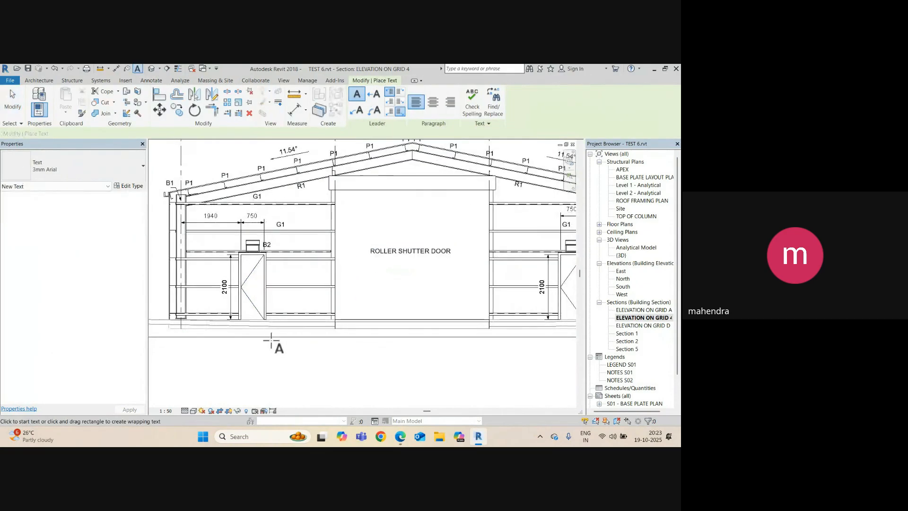
{"action": "left_click", "coordinate": [265, 340]}
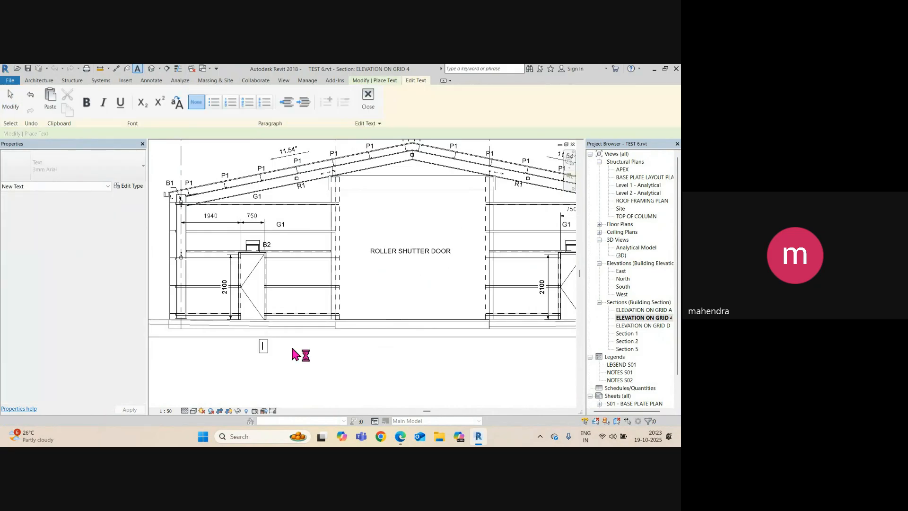
{"action": "type", "text": "PERSONAL DOOR, TYP"}
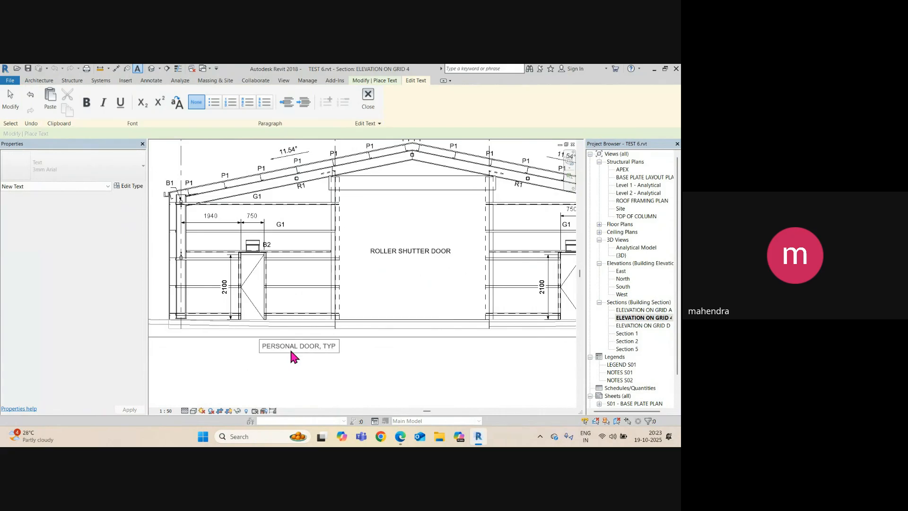
{"action": "left_click", "coordinate": [306, 374]}
{"action": "key", "text": "Escape"}
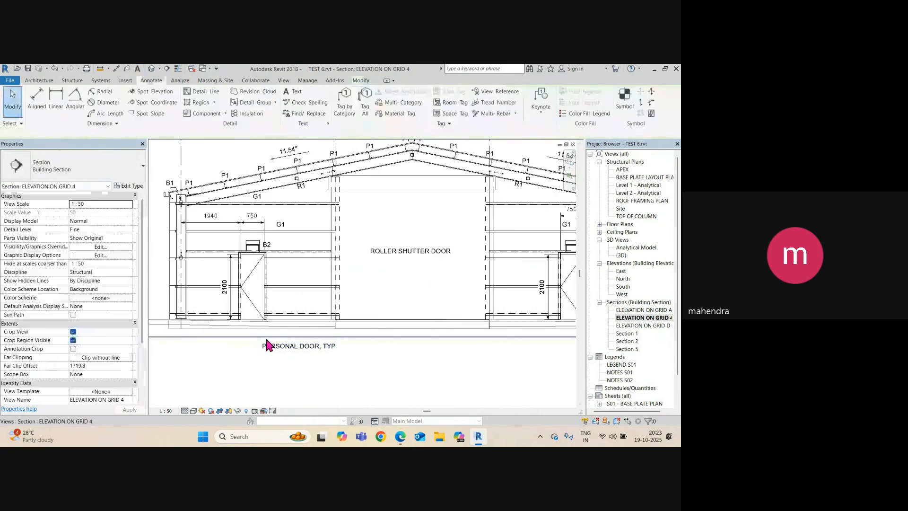
Add a straight leader to the PERSONAL DOOR, TYP note, pointing at the door between grids A and B, and adjust its elbow
{"action": "left_click", "coordinate": [355, 102]}
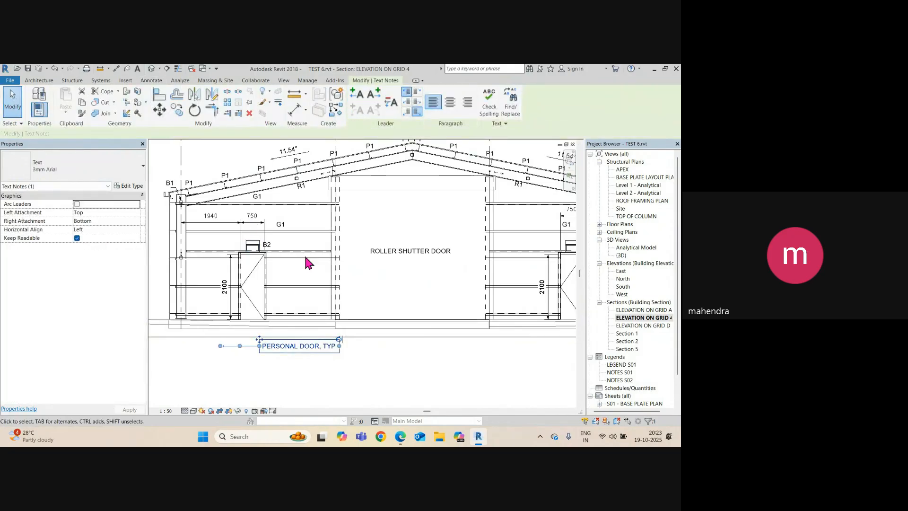
{"action": "scroll", "coordinate": [229, 355], "scroll_direction": "up", "scroll_amount": 2}
{"action": "left_click_drag", "start_coordinate": [207, 342], "coordinate": [249, 296]}
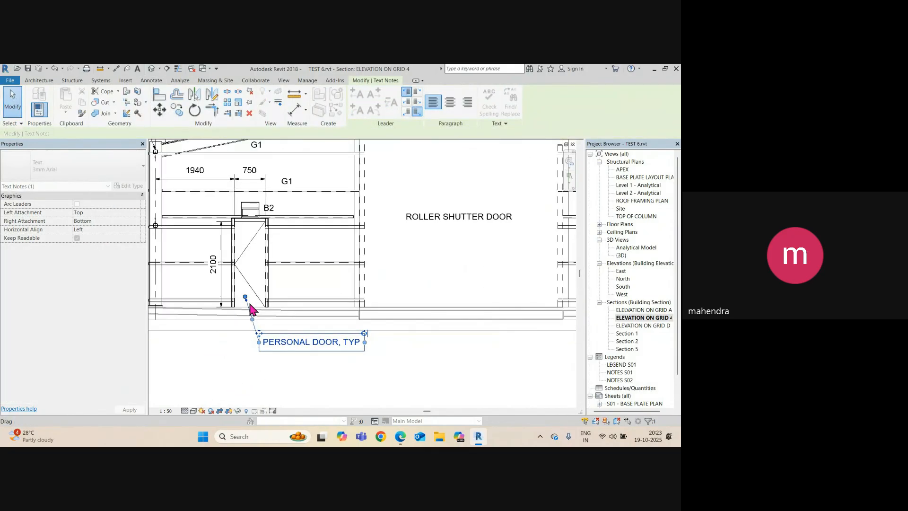
{"action": "left_click_drag", "start_coordinate": [245, 345], "coordinate": [275, 333]}
{"action": "left_click", "coordinate": [302, 368]}
{"action": "scroll", "coordinate": [269, 315], "scroll_direction": "down", "scroll_amount": 3}
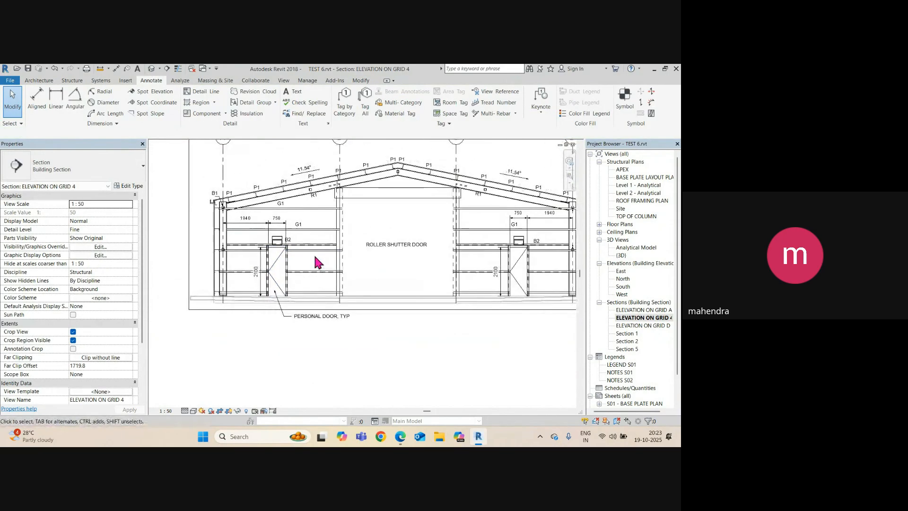
Tag the three lower girts on each side of the personal door between grids A and B as G1
{"action": "left_click", "coordinate": [313, 255]}
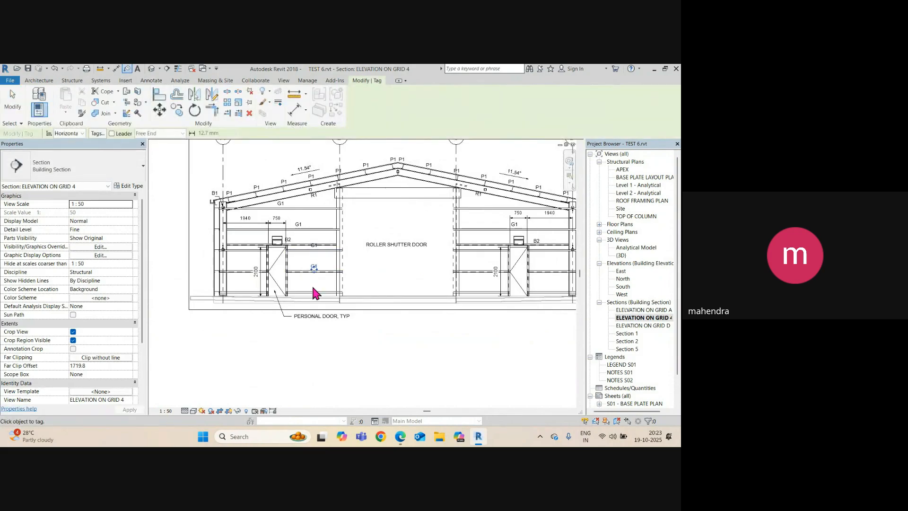
{"action": "scroll", "coordinate": [263, 263], "scroll_direction": "up", "scroll_amount": 2}
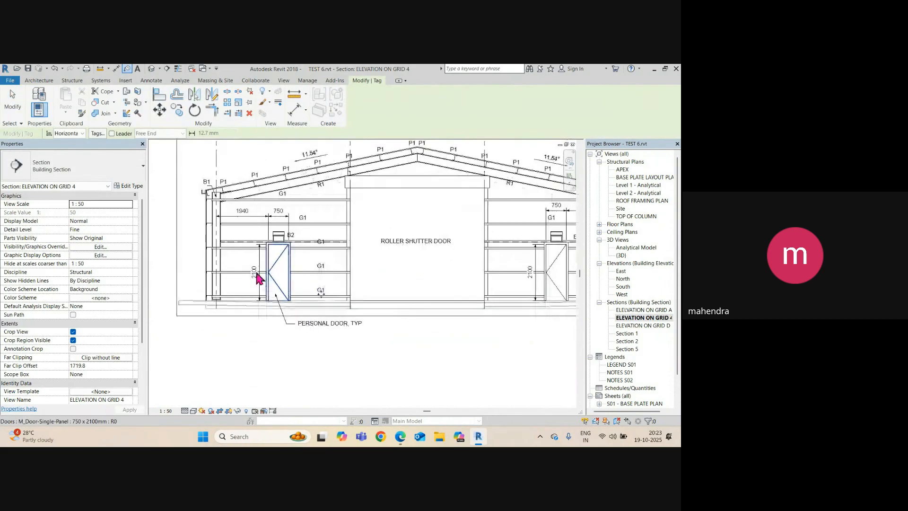
{"action": "left_click", "coordinate": [235, 301]}
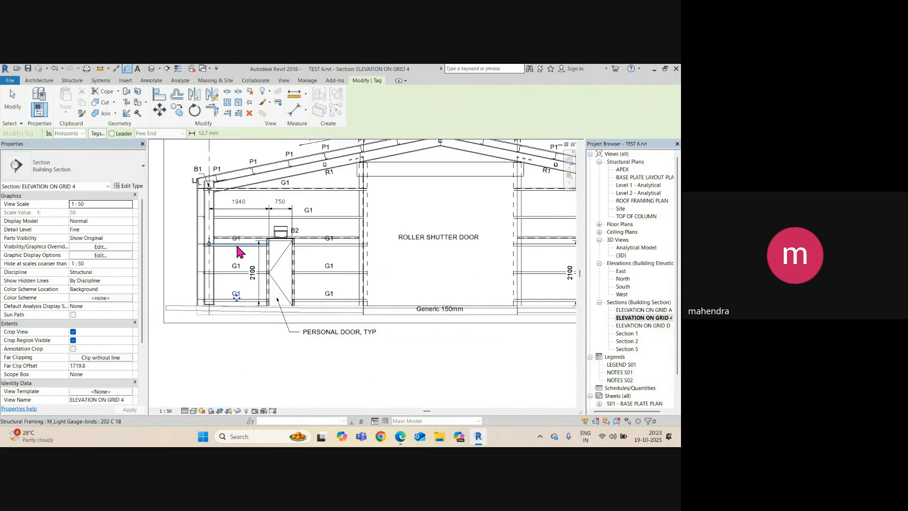
{"action": "key", "text": "Escape"}
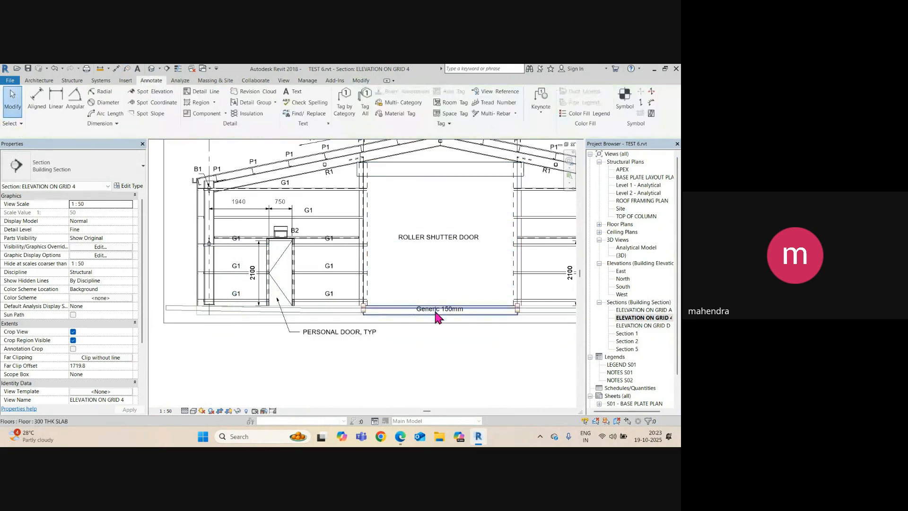
Delete the stray Generic 150mm floor tag below the roller shutter door
{"action": "left_click", "coordinate": [436, 312]}
{"action": "key", "text": "Delete"}
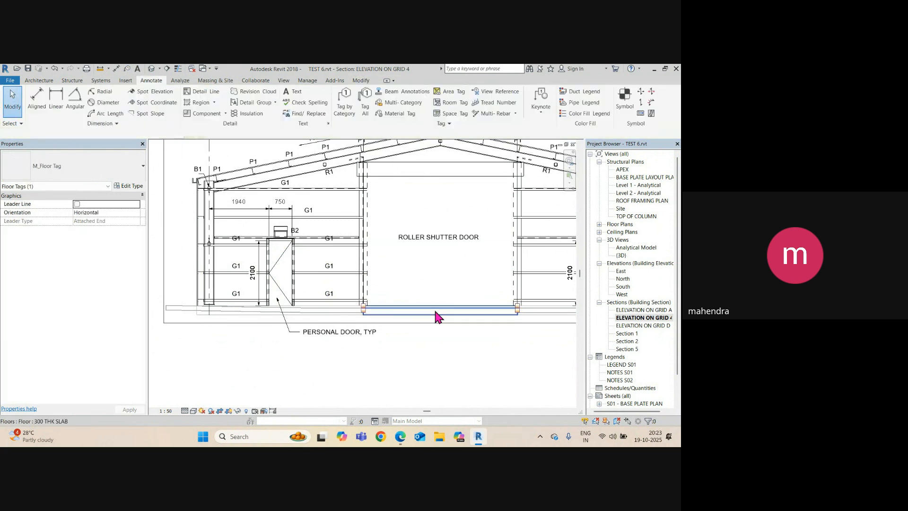
{"action": "scroll", "coordinate": [308, 343], "scroll_direction": "down", "scroll_amount": 1}
{"action": "middle_click_drag", "start_coordinate": [308, 343], "coordinate": [322, 368]}
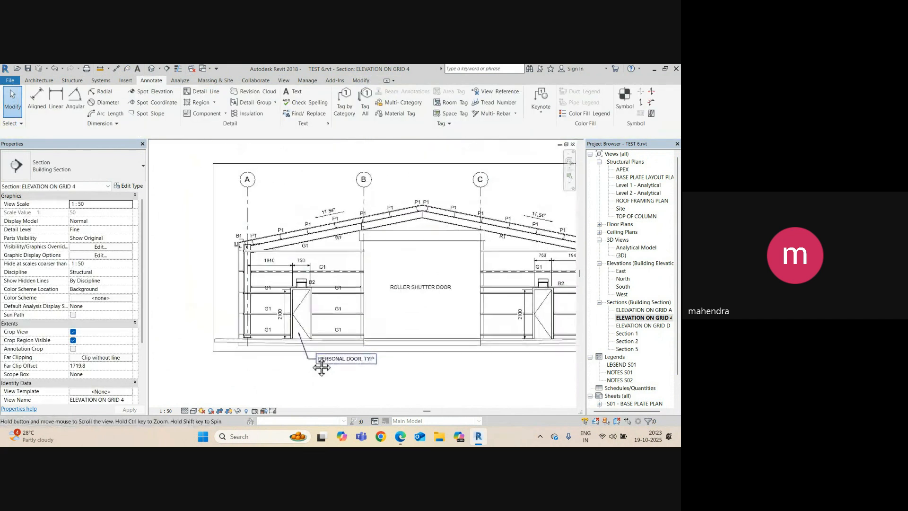
Hide the Generic 150mm floor at the base of the building in this section view
{"action": "left_click", "coordinate": [233, 342]}
{"action": "scroll", "coordinate": [197, 314], "scroll_direction": "down", "scroll_amount": 2}
{"action": "scroll", "coordinate": [435, 333], "scroll_direction": "up", "scroll_amount": 2}
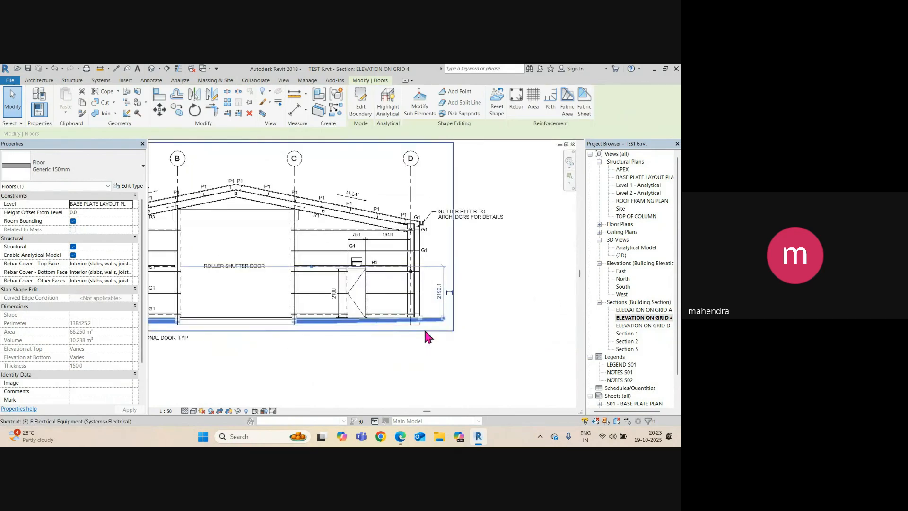
{"action": "left_click", "coordinate": [424, 337]}
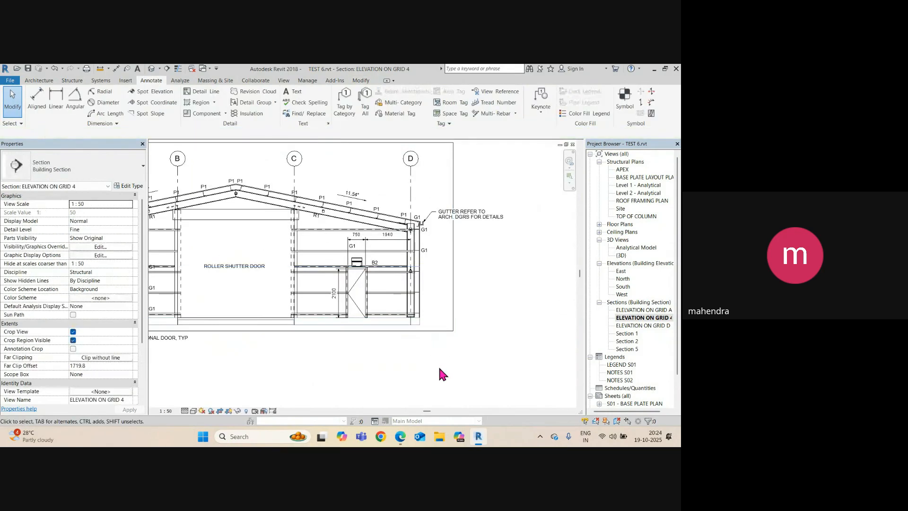
{"action": "scroll", "coordinate": [404, 351], "scroll_direction": "down", "scroll_amount": 2}
{"action": "middle_click_drag", "start_coordinate": [404, 350], "coordinate": [453, 361]}
{"action": "scroll", "coordinate": [208, 333], "scroll_direction": "up", "scroll_amount": 4}
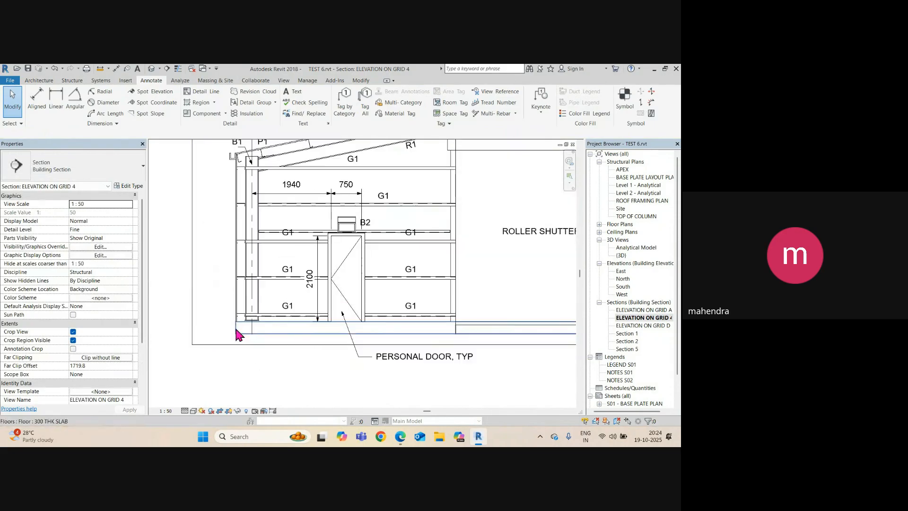
{"action": "scroll", "coordinate": [270, 271], "scroll_direction": "down", "scroll_amount": 4}
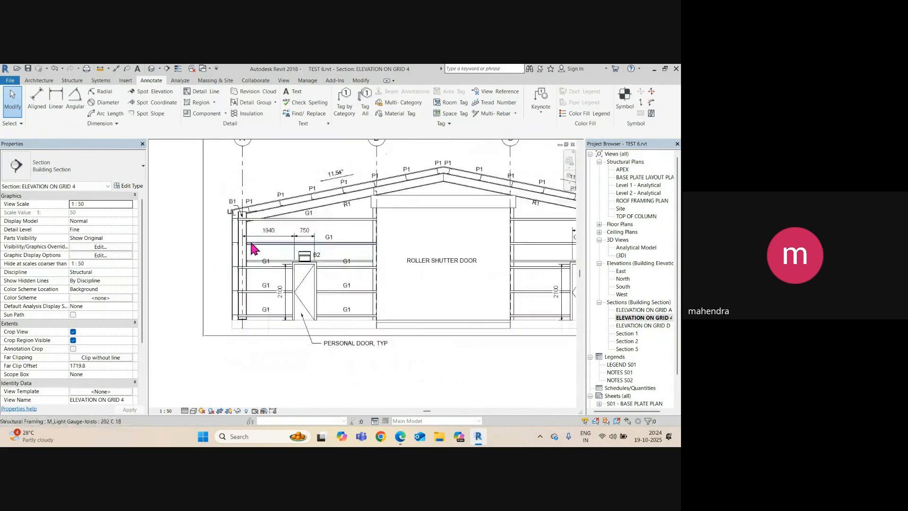
{"action": "middle_click_drag", "start_coordinate": [308, 252], "coordinate": [281, 289]}
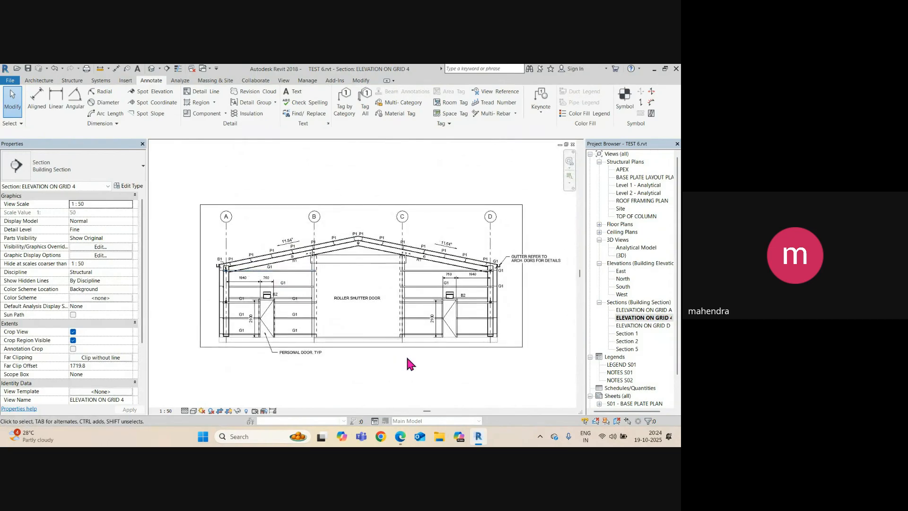
{"action": "middle_click", "coordinate": [212, 346]}
{"action": "middle_click", "coordinate": [212, 346]}
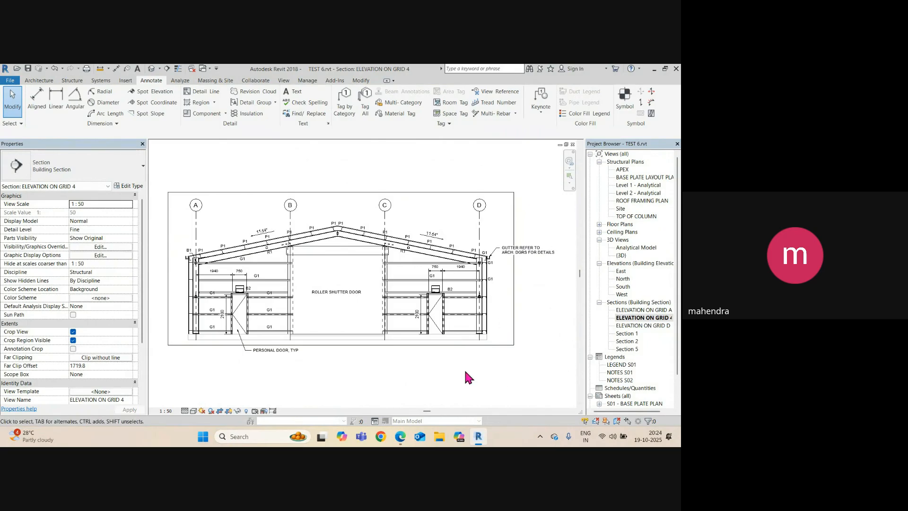
Locate the section mark along grid 1 on sheet S01 - BASE PLATE PLAN and go to its view
{"action": "key", "text": "ctrl+Tab"}
{"action": "scroll", "coordinate": [282, 330], "scroll_direction": "down", "scroll_amount": 2}
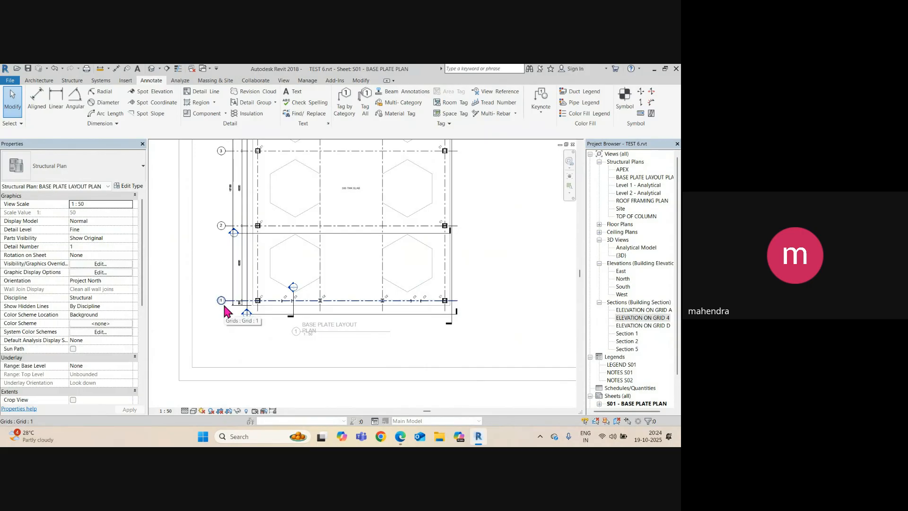
{"action": "scroll", "coordinate": [226, 308], "scroll_direction": "down", "scroll_amount": 2}
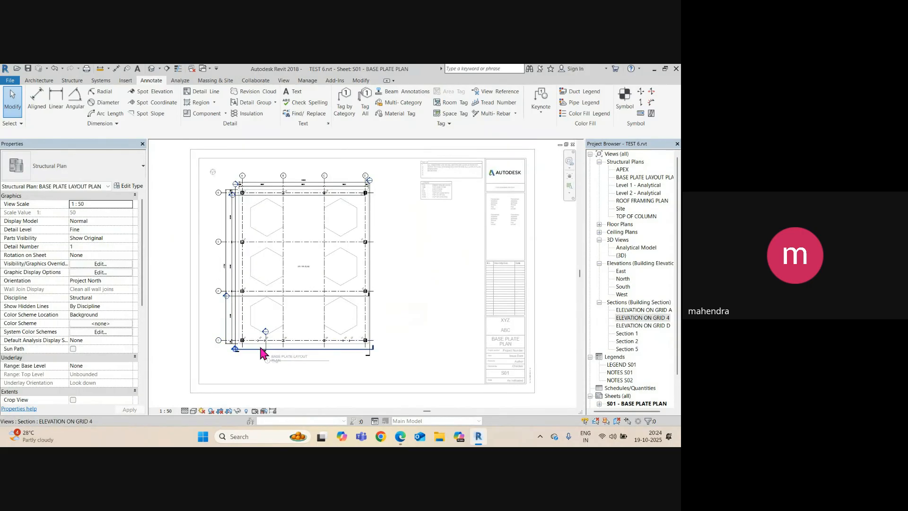
{"action": "left_click", "coordinate": [252, 349]}
{"action": "right_click", "coordinate": [252, 351]}
{"action": "left_click", "coordinate": [284, 158]}
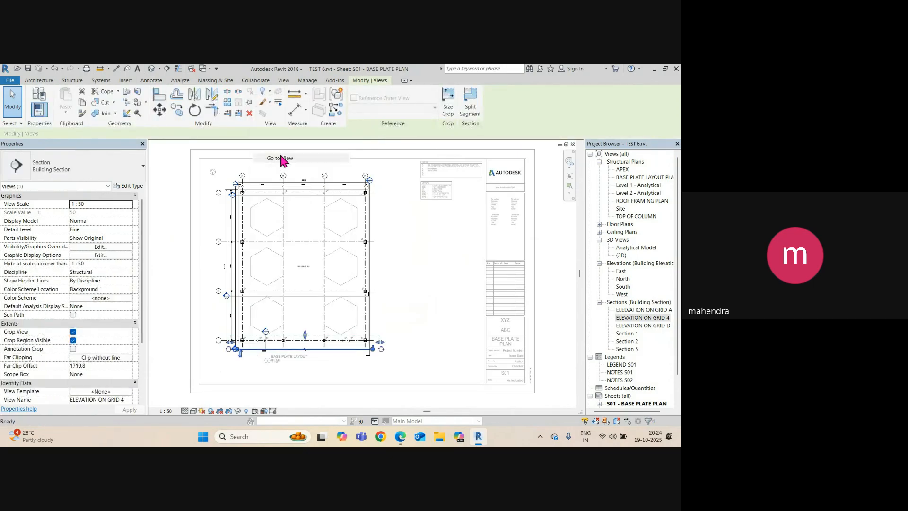
Rename the section view ELEVATION ON GRID 4 as ELEVATION ON GRID 1
{"action": "right_click", "coordinate": [633, 319]}
{"action": "left_click", "coordinate": [588, 266]}
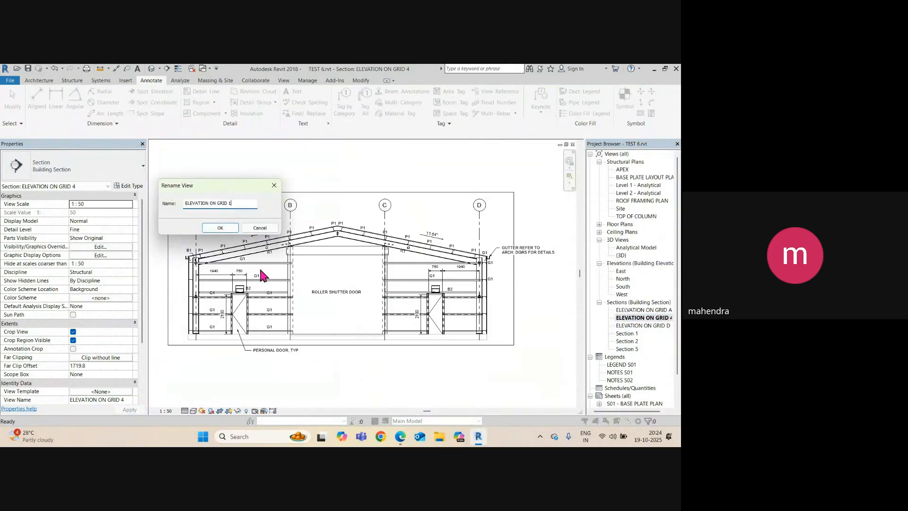
{"action": "left_click", "coordinate": [218, 228]}
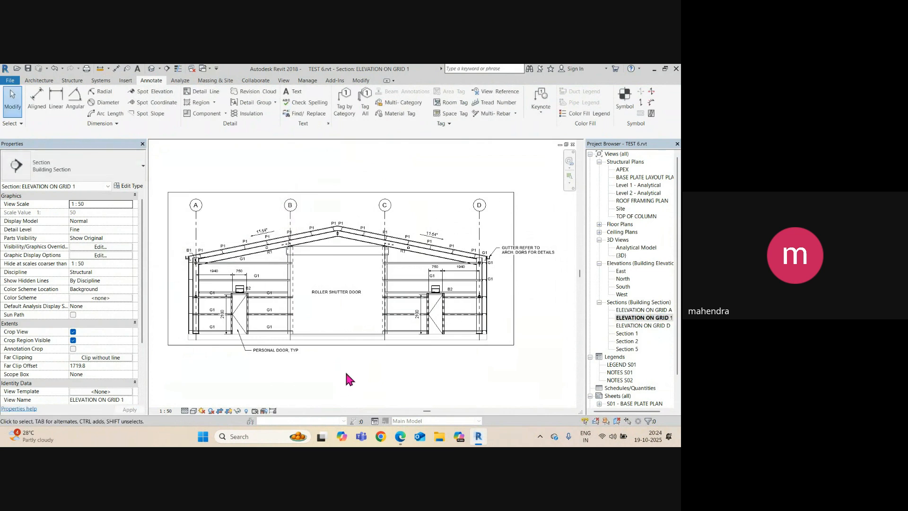
On sheet S01, flip the section mark near grid 4 to face the building, move it outside the grid line and go to its view
{"action": "key", "text": "ctrl+Tab"}
{"action": "scroll", "coordinate": [219, 179], "scroll_direction": "up", "scroll_amount": 5}
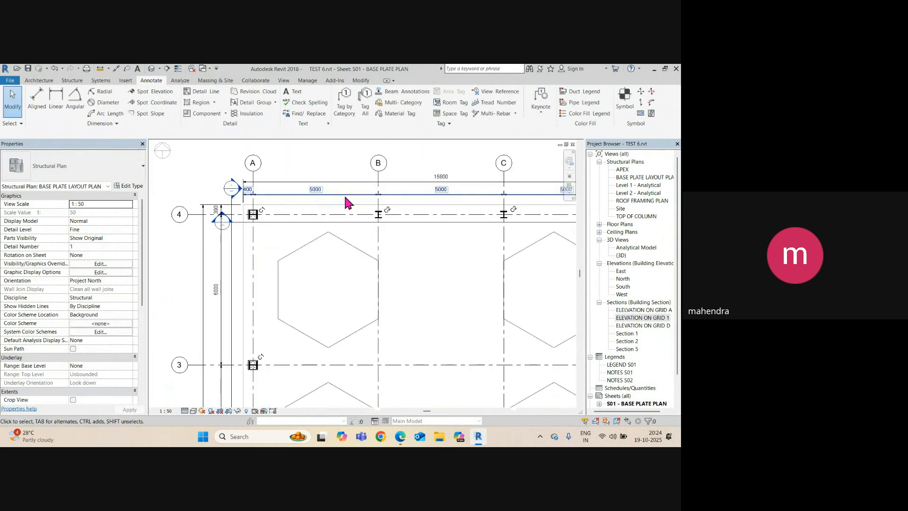
{"action": "left_click", "coordinate": [313, 221]}
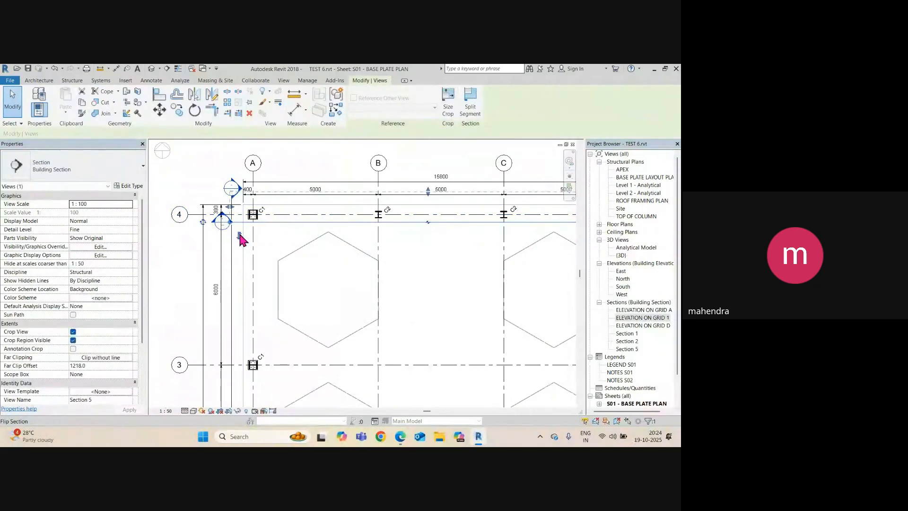
{"action": "left_click_drag", "start_coordinate": [265, 221], "coordinate": [267, 202]}
{"action": "right_click", "coordinate": [279, 212]}
{"action": "left_click", "coordinate": [300, 236]}
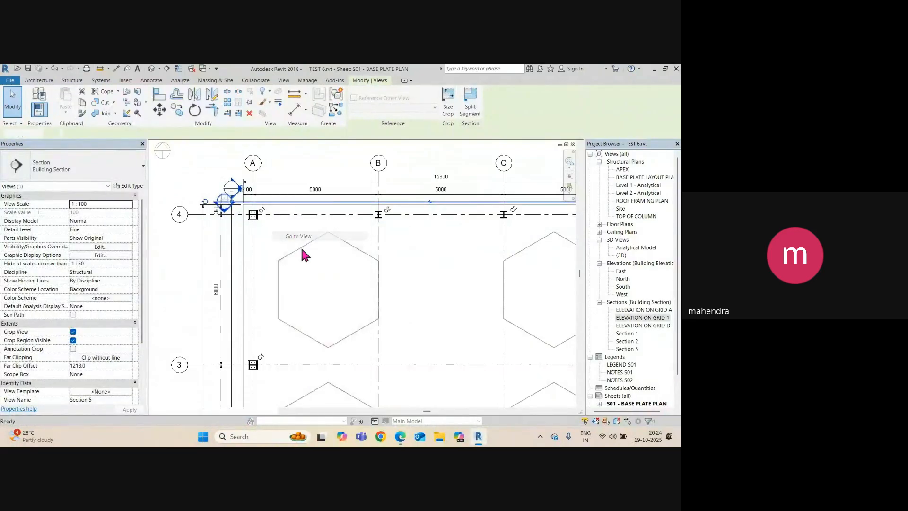
Extend the crop region of Section 5 to take in grid D and hide the levels category in this view
{"action": "scroll", "coordinate": [291, 271], "scroll_direction": "down", "scroll_amount": 2}
{"action": "left_click", "coordinate": [240, 288]}
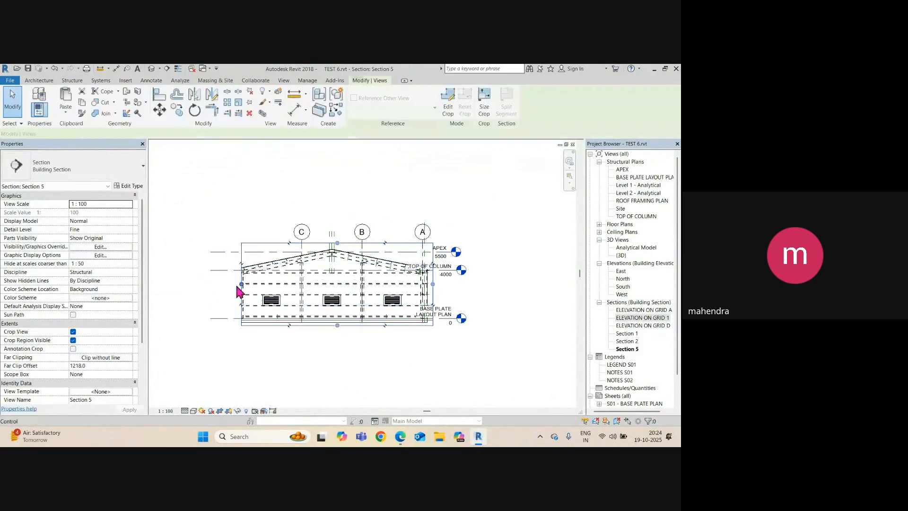
{"action": "right_click", "coordinate": [397, 259]}
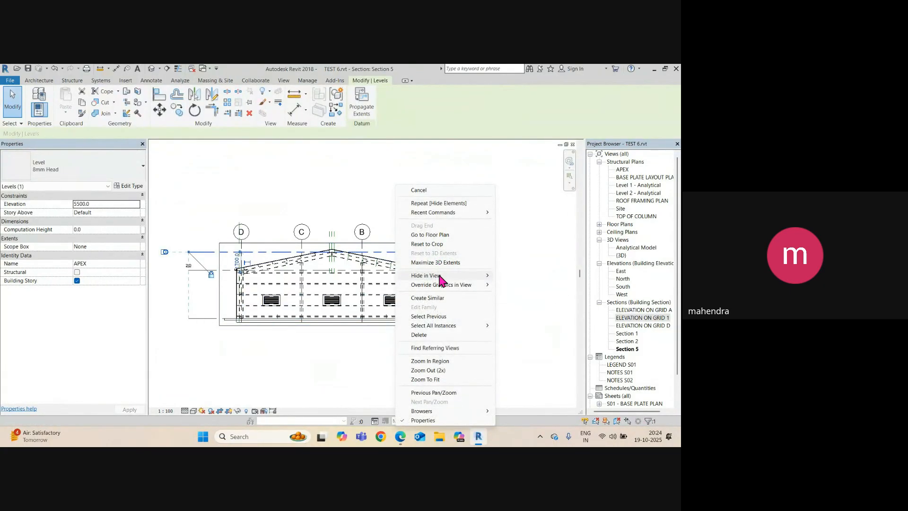
{"action": "mouse_move", "coordinate": [441, 280]}
{"action": "left_click", "coordinate": [526, 286]}
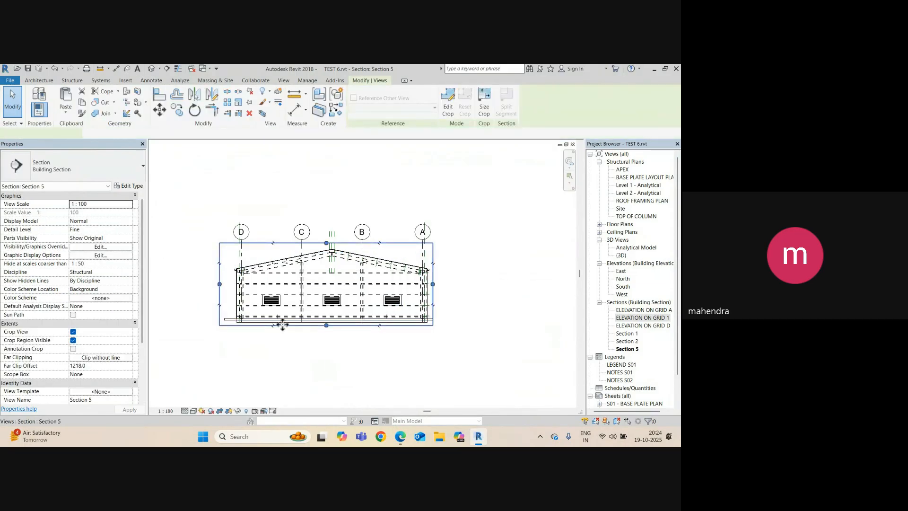
Hide the Generic 150mm floor at the base of the building in Section 5
{"action": "left_click", "coordinate": [284, 325]}
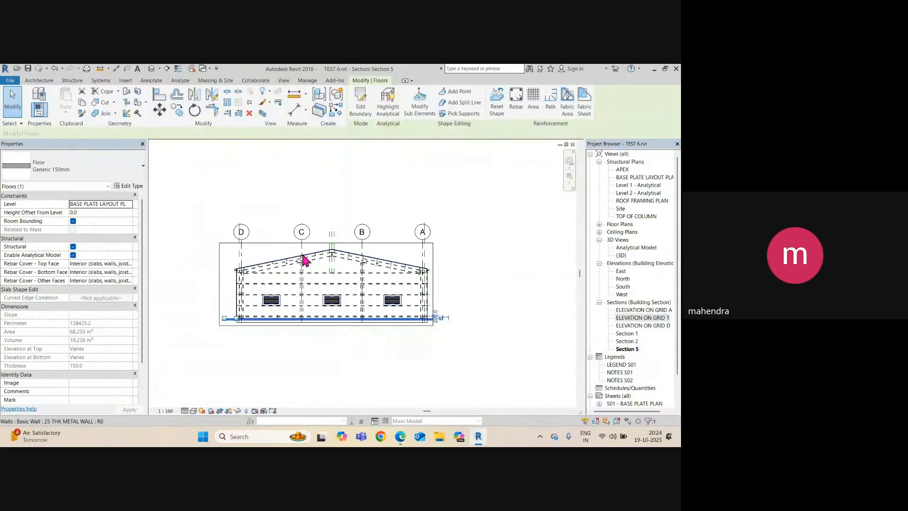
{"action": "scroll", "coordinate": [206, 321], "scroll_direction": "up", "scroll_amount": 1}
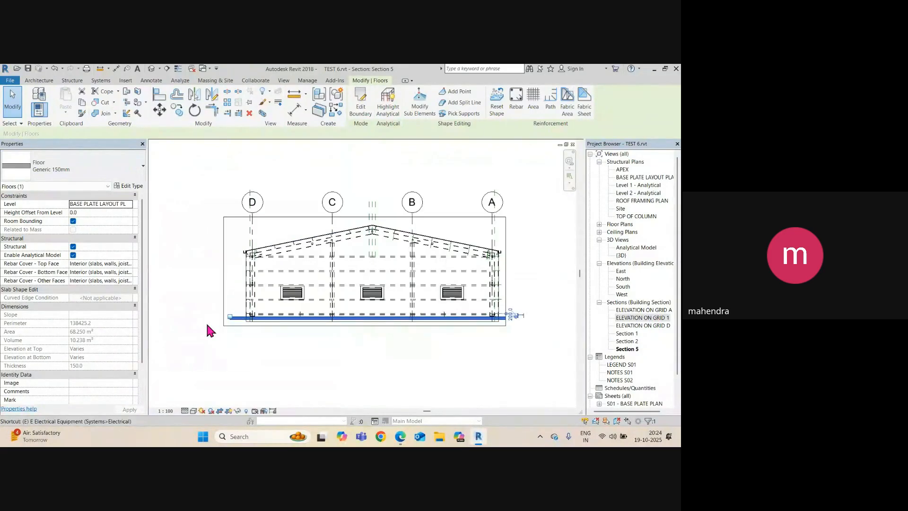
{"action": "left_click", "coordinate": [206, 320]}
{"action": "scroll", "coordinate": [294, 328], "scroll_direction": "down", "scroll_amount": 1}
{"action": "scroll", "coordinate": [303, 329], "scroll_direction": "down", "scroll_amount": 1}
{"action": "scroll", "coordinate": [417, 289], "scroll_direction": "up", "scroll_amount": 2}
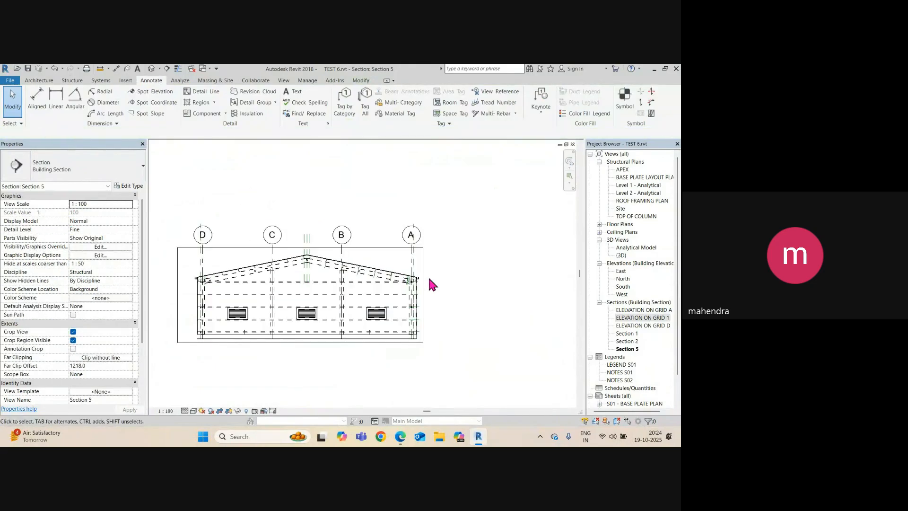
Hide the reference planes category in the Section 5 view
{"action": "left_click", "coordinate": [312, 239]}
{"action": "right_click", "coordinate": [313, 239]}
{"action": "mouse_move", "coordinate": [355, 276]}
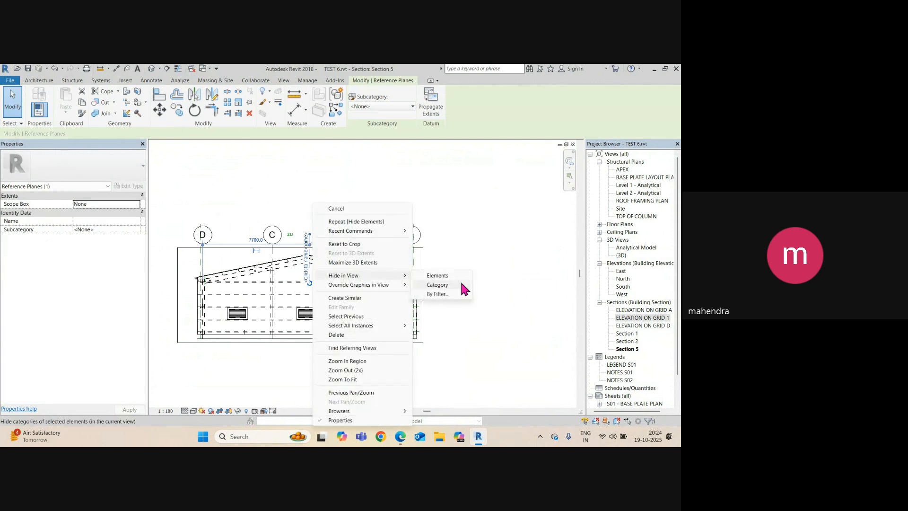
{"action": "left_click", "coordinate": [447, 285]}
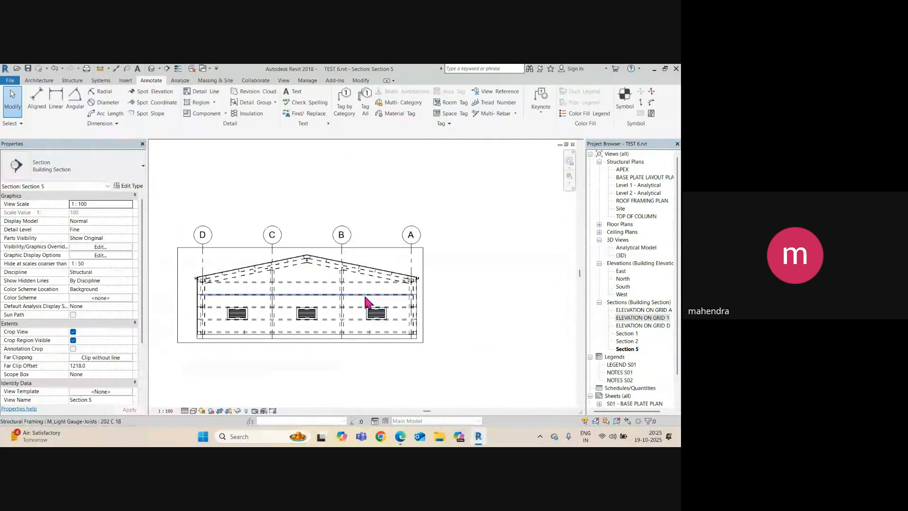
Rename the Section 5 view as ELEVATION ON GRID 4
{"action": "left_click", "coordinate": [619, 350]}
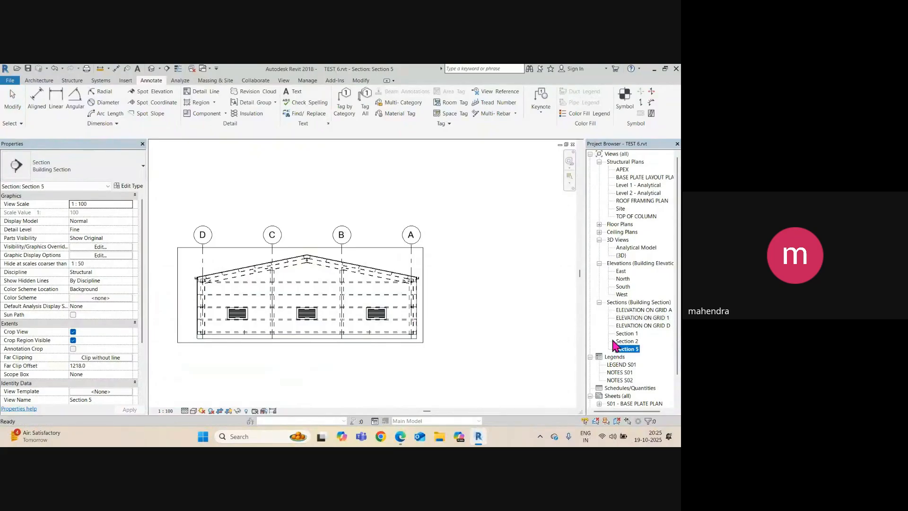
{"action": "right_click", "coordinate": [626, 352]}
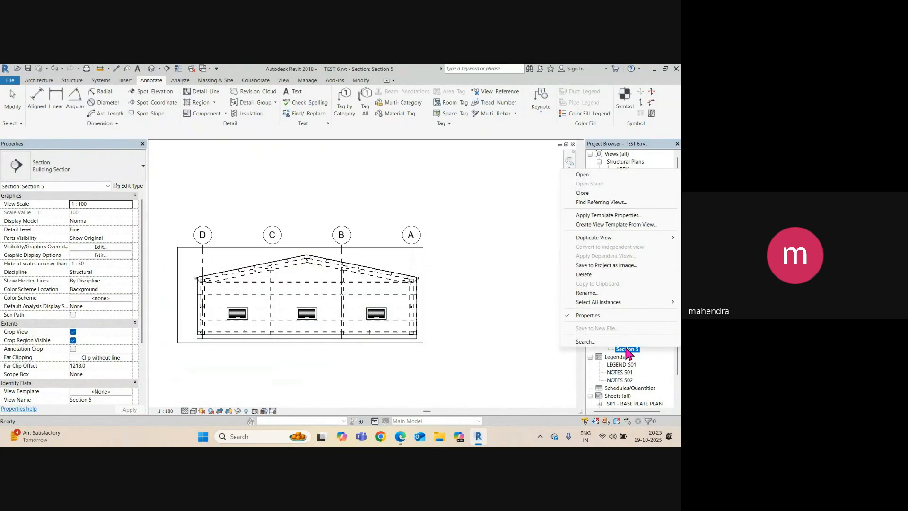
{"action": "left_click", "coordinate": [592, 292]}
{"action": "type", "text": "ELEVATION ON GRID 4"}
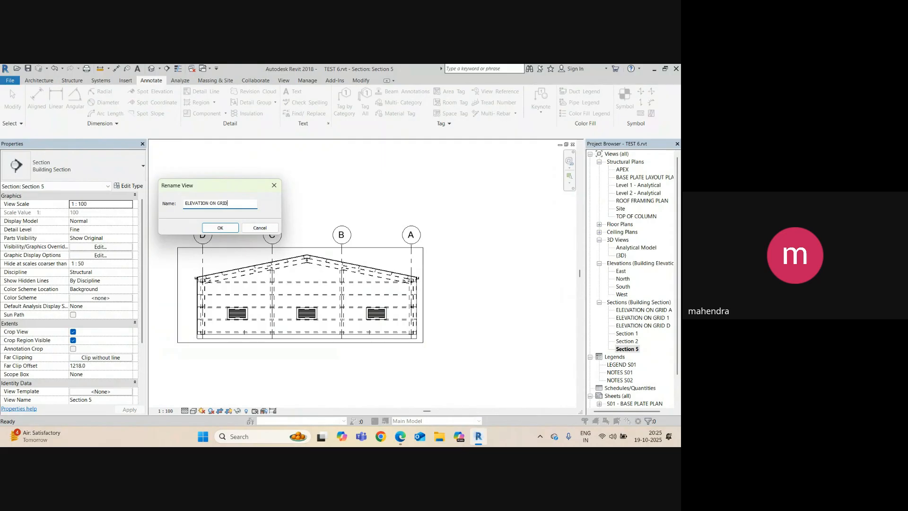
{"action": "left_click", "coordinate": [219, 228]}
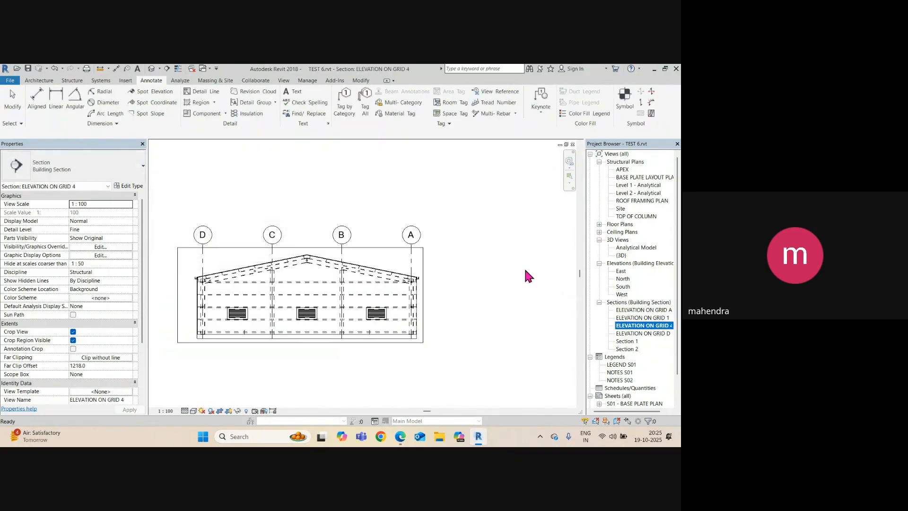
On sheet S01, hide the category of section marks in the activated base plate layout plan and deactivate the view
{"action": "left_click", "coordinate": [490, 260]}
{"action": "key", "text": "ctrl+Tab"}
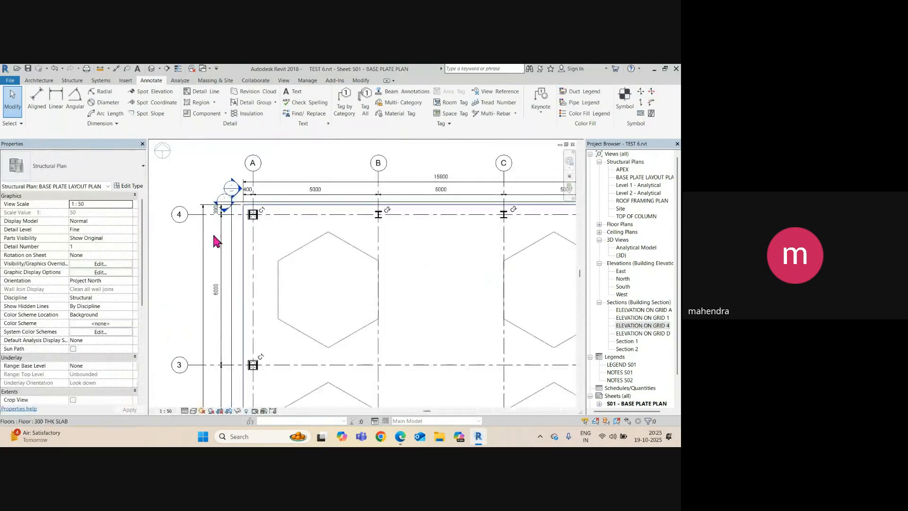
{"action": "scroll", "coordinate": [215, 241], "scroll_direction": "down", "scroll_amount": 4}
{"action": "scroll", "coordinate": [227, 284], "scroll_direction": "up", "scroll_amount": 2}
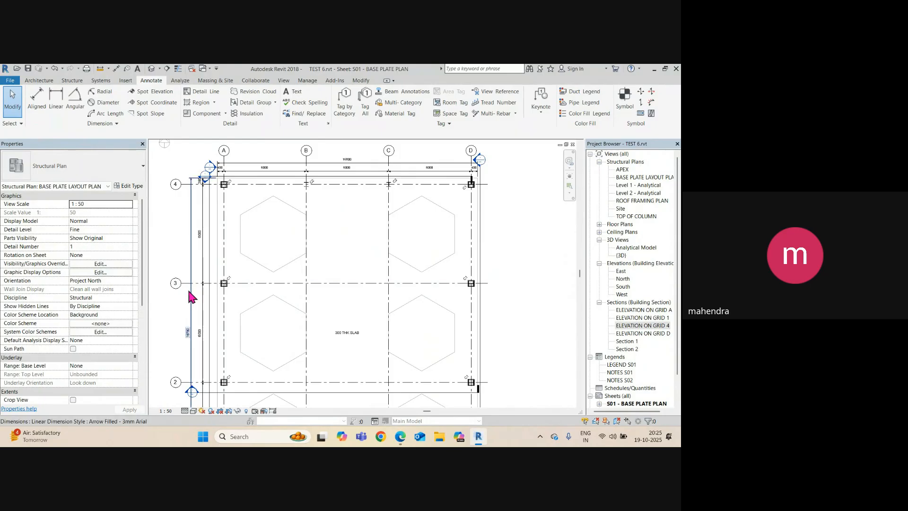
{"action": "scroll", "coordinate": [226, 270], "scroll_direction": "down", "scroll_amount": 2}
{"action": "scroll", "coordinate": [278, 237], "scroll_direction": "up", "scroll_amount": 3}
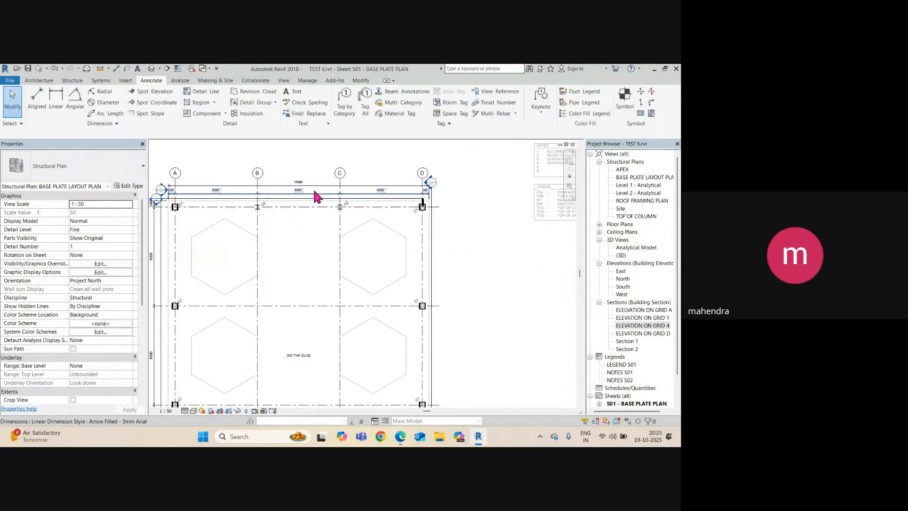
{"action": "left_click", "coordinate": [433, 216]}
{"action": "right_click", "coordinate": [434, 215]}
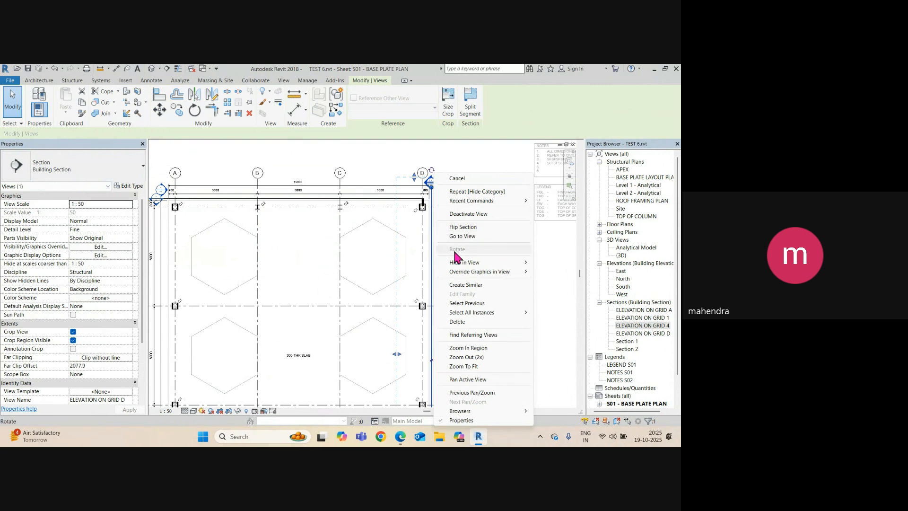
{"action": "mouse_move", "coordinate": [459, 263]}
{"action": "left_click", "coordinate": [558, 270]}
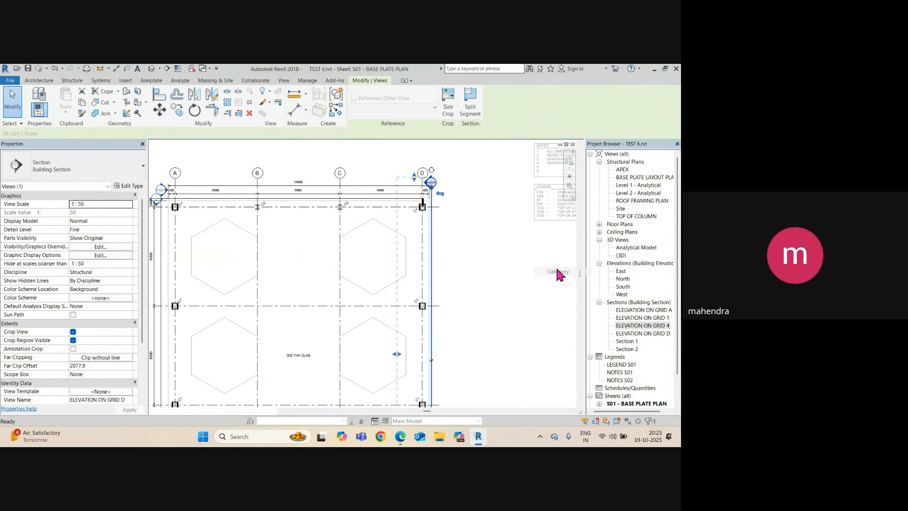
{"action": "scroll", "coordinate": [348, 230], "scroll_direction": "down", "scroll_amount": 2}
{"action": "scroll", "coordinate": [271, 206], "scroll_direction": "down", "scroll_amount": 1}
{"action": "double_click", "coordinate": [210, 218]}
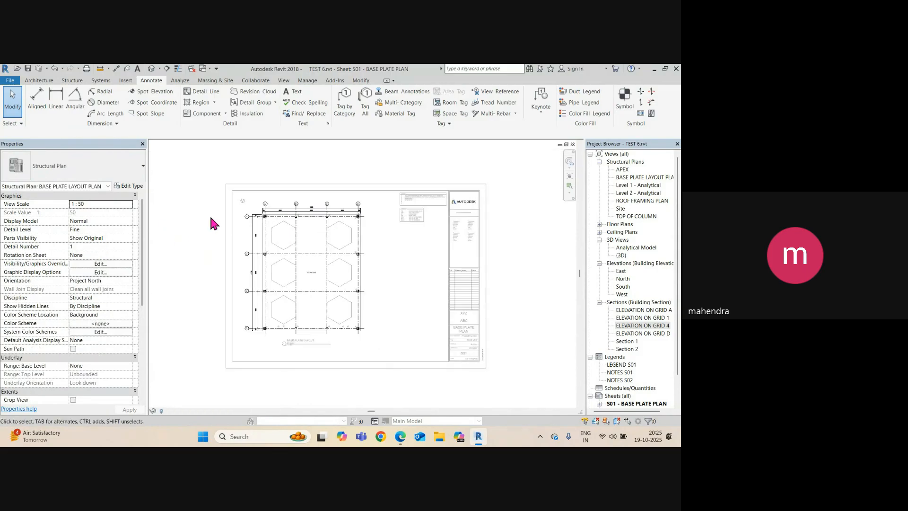
Create a new sheet with the A1 metric title block
{"action": "scroll", "coordinate": [638, 358], "scroll_direction": "down", "scroll_amount": 2}
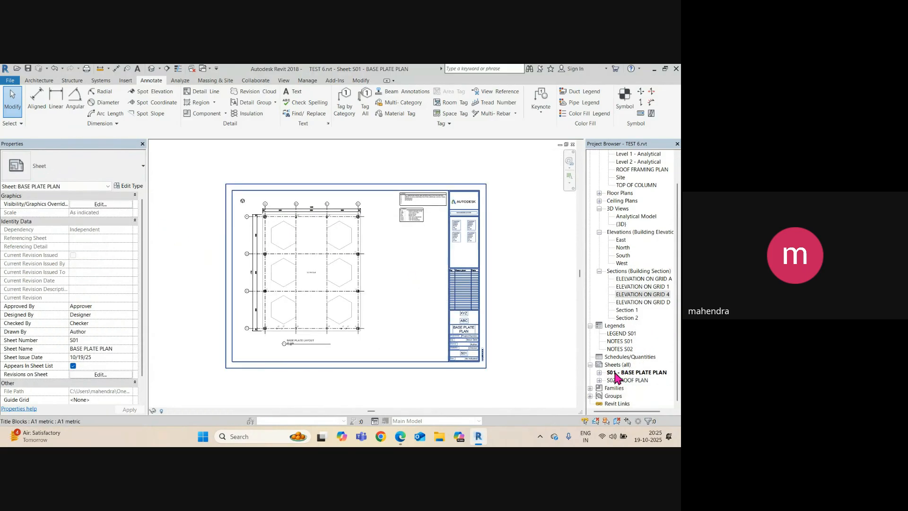
{"action": "left_click", "coordinate": [622, 365]}
{"action": "right_click", "coordinate": [620, 365]}
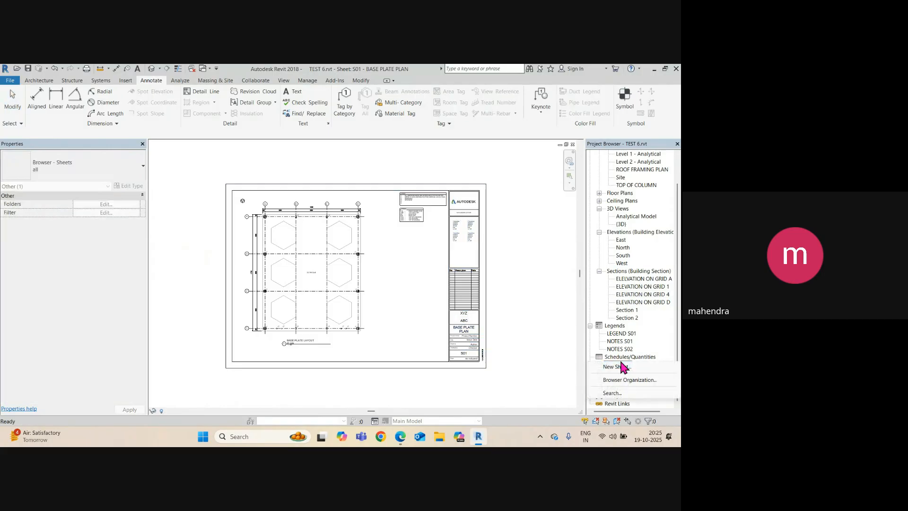
{"action": "left_click", "coordinate": [617, 367]}
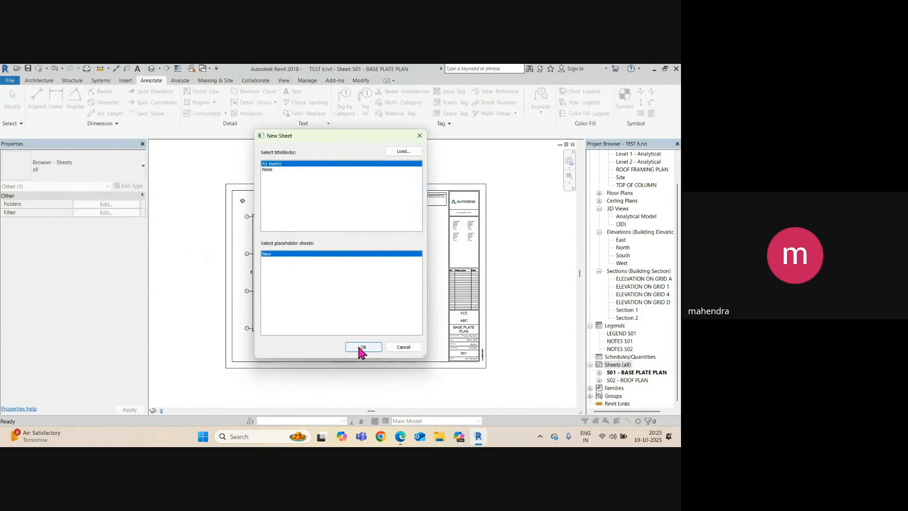
{"action": "left_click", "coordinate": [362, 348]}
Name the new sheet S03 ELEVATIONS in its title block
{"action": "scroll", "coordinate": [514, 353], "scroll_direction": "up", "scroll_amount": 4}
{"action": "left_click", "coordinate": [515, 357]}
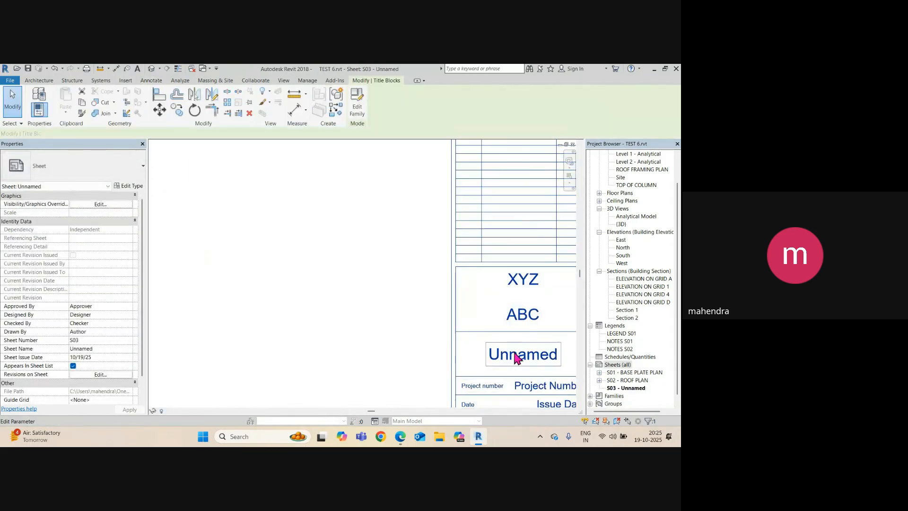
{"action": "left_click", "coordinate": [515, 354]}
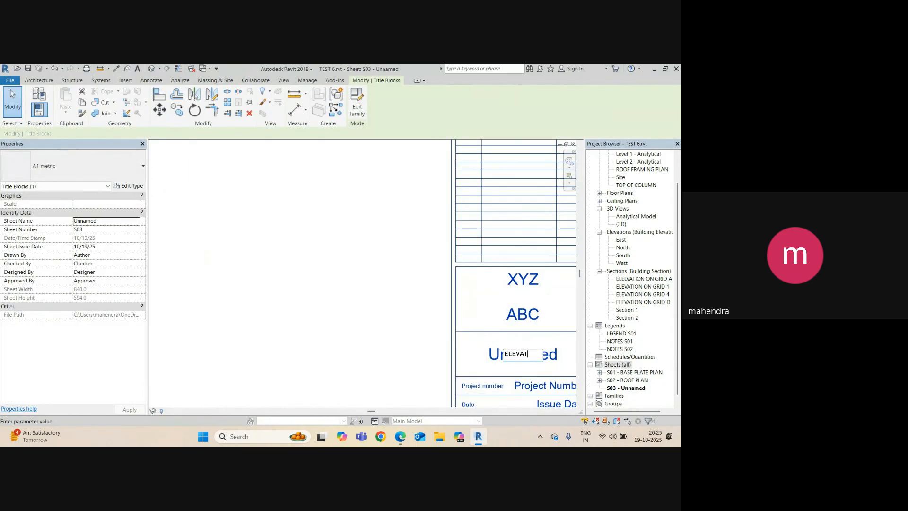
{"action": "left_click", "coordinate": [422, 360]}
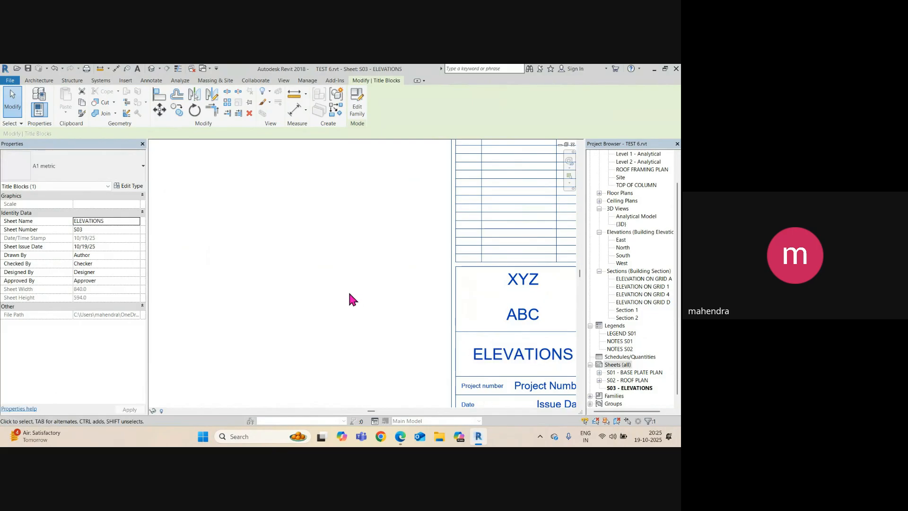
Place the grid A elevation view in the upper left area of sheet S03
{"action": "scroll", "coordinate": [350, 287], "scroll_direction": "down", "scroll_amount": 5}
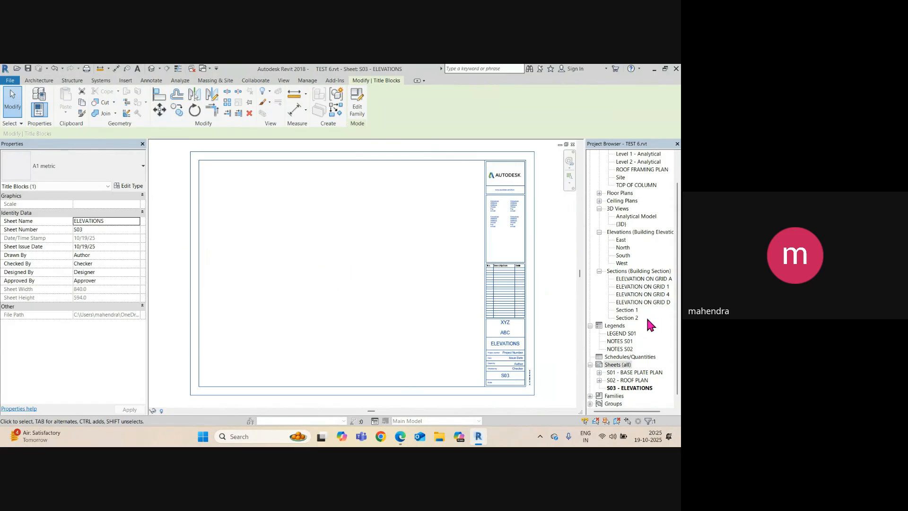
{"action": "left_click", "coordinate": [638, 279]}
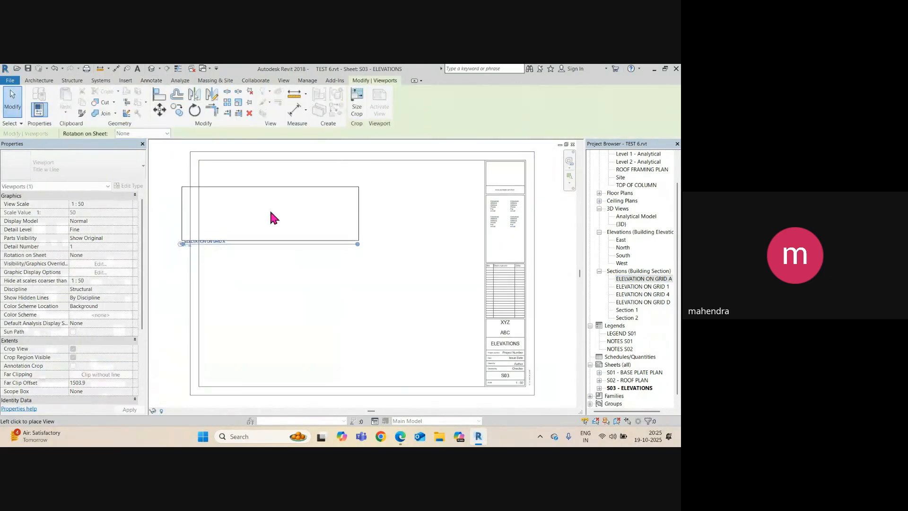
{"action": "left_click", "coordinate": [297, 193]}
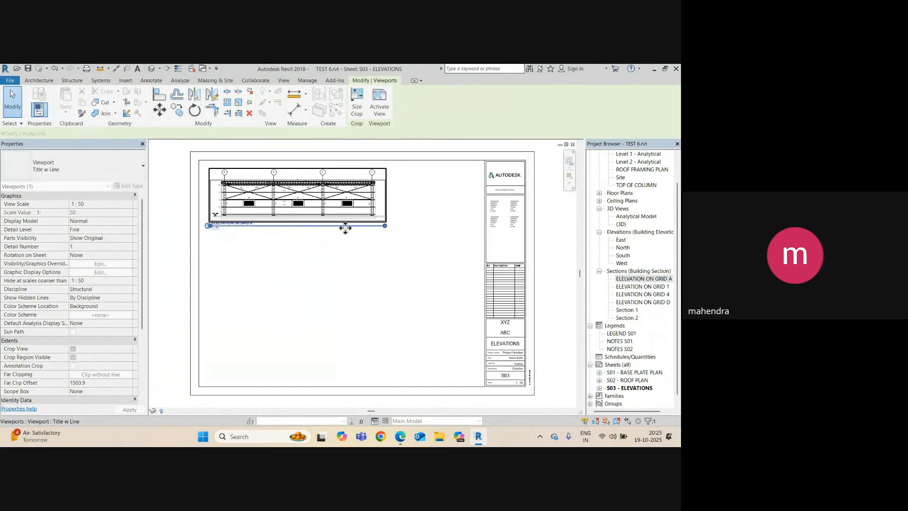
Shorten the title line of the grid A elevation and centre the title beneath its viewport
{"action": "scroll", "coordinate": [345, 227], "scroll_direction": "up", "scroll_amount": 2}
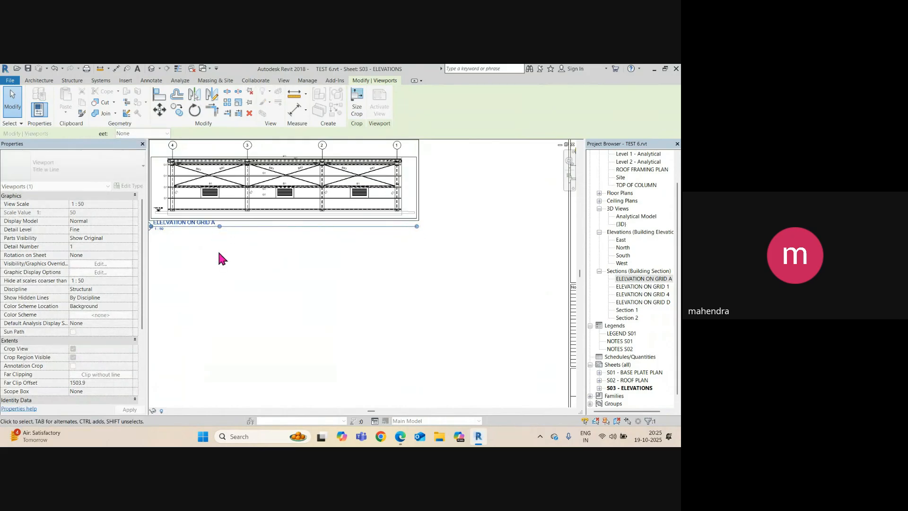
{"action": "left_click_drag", "start_coordinate": [184, 227], "coordinate": [278, 230]}
{"action": "scroll", "coordinate": [302, 246], "scroll_direction": "down", "scroll_amount": 2}
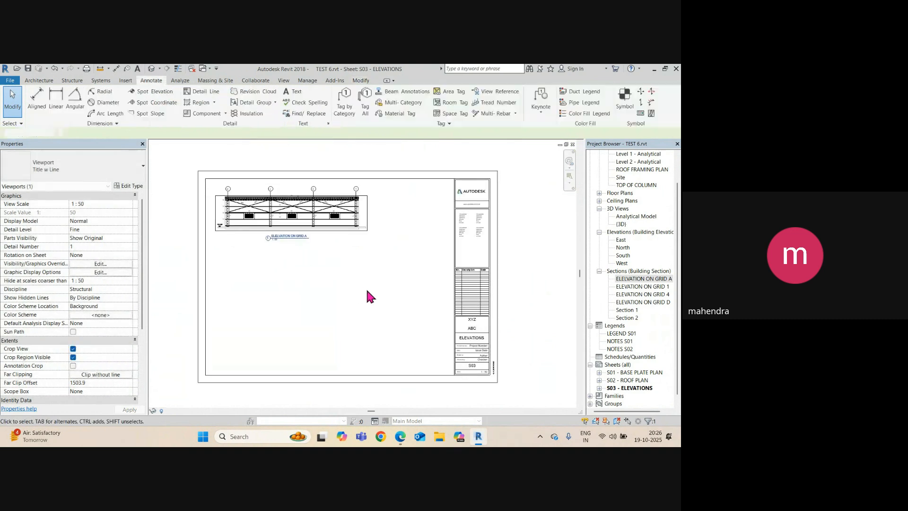
Place the grid 1 elevation view on sheet S03 beneath the grid A elevation
{"action": "left_click", "coordinate": [652, 287]}
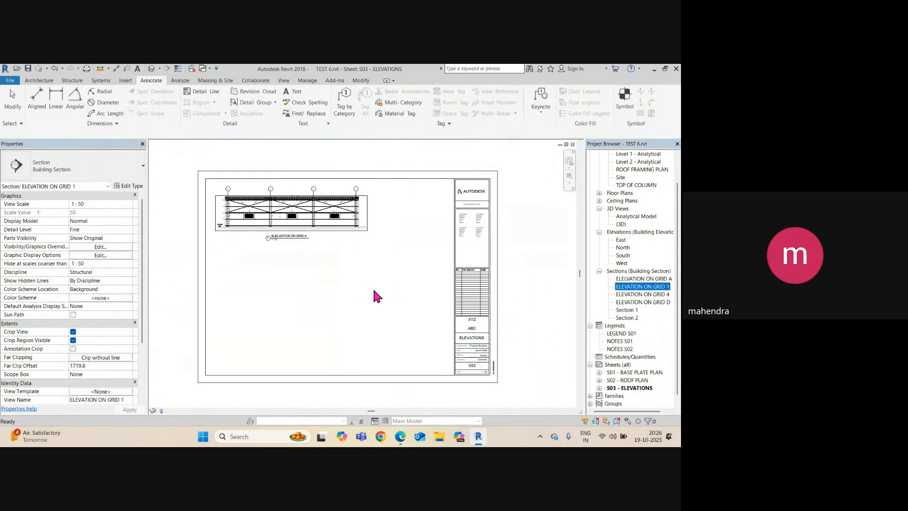
{"action": "left_click_drag", "start_coordinate": [374, 290], "coordinate": [373, 289]}
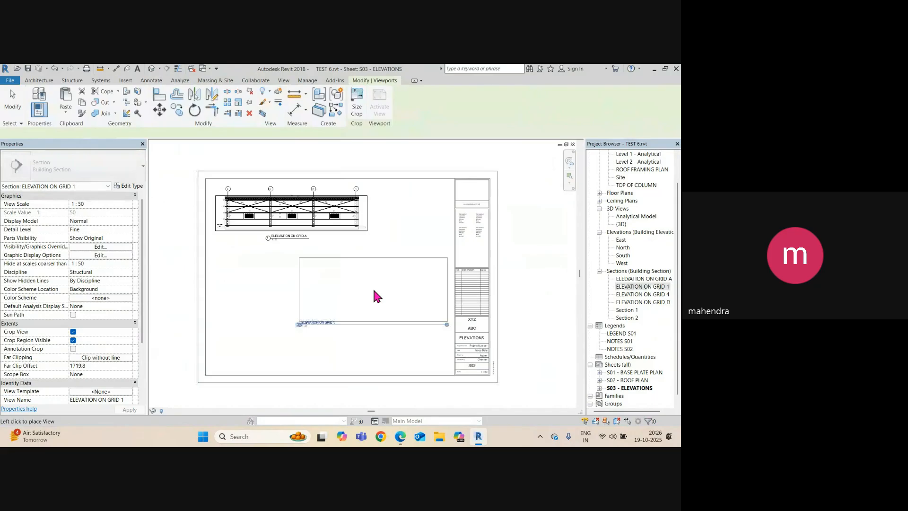
{"action": "left_click", "coordinate": [294, 285]}
Shorten the title line of the grid 1 elevation and centre the title beneath its viewport, aligned with the grid A title
{"action": "scroll", "coordinate": [289, 287], "scroll_direction": "up", "scroll_amount": 2}
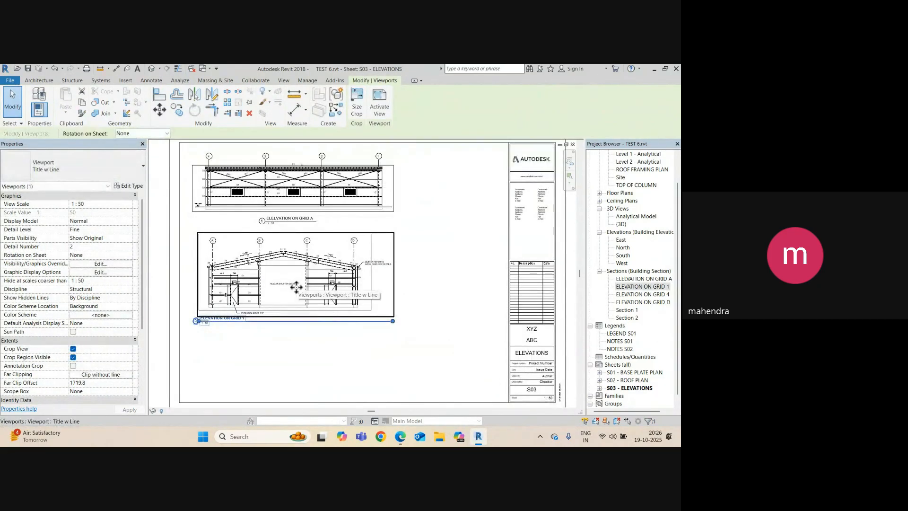
{"action": "scroll", "coordinate": [245, 324], "scroll_direction": "up", "scroll_amount": 2}
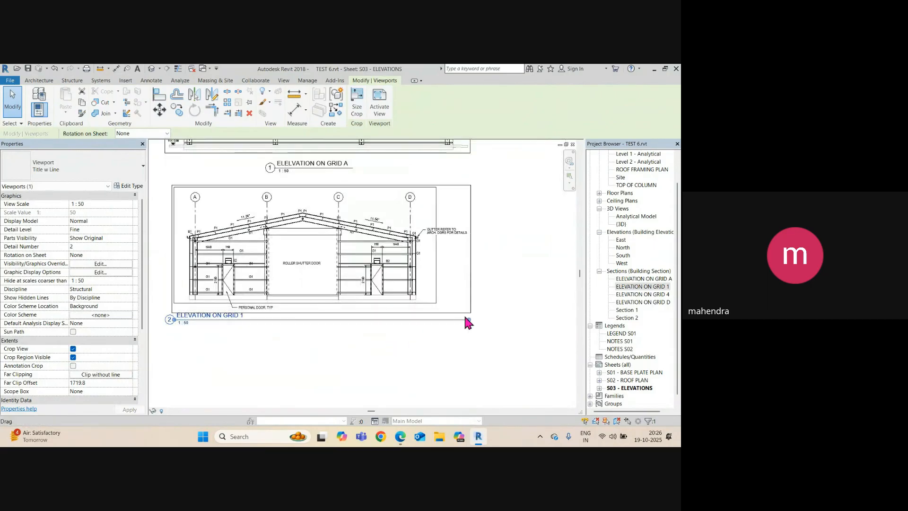
{"action": "left_click", "coordinate": [229, 329]}
{"action": "left_click_drag", "start_coordinate": [245, 330], "coordinate": [304, 320]}
{"action": "left_click", "coordinate": [210, 319]}
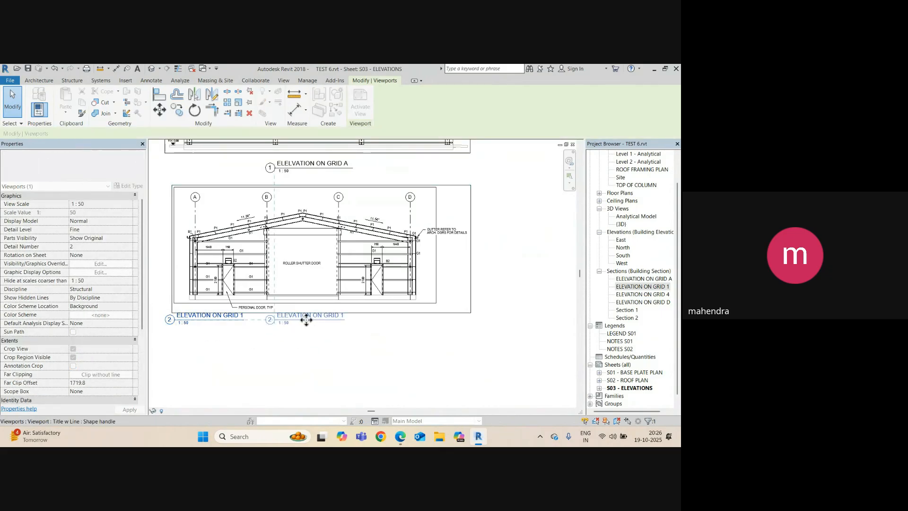
{"action": "scroll", "coordinate": [305, 294], "scroll_direction": "down", "scroll_amount": 2}
{"action": "middle_click_drag", "start_coordinate": [304, 294], "coordinate": [310, 316]}
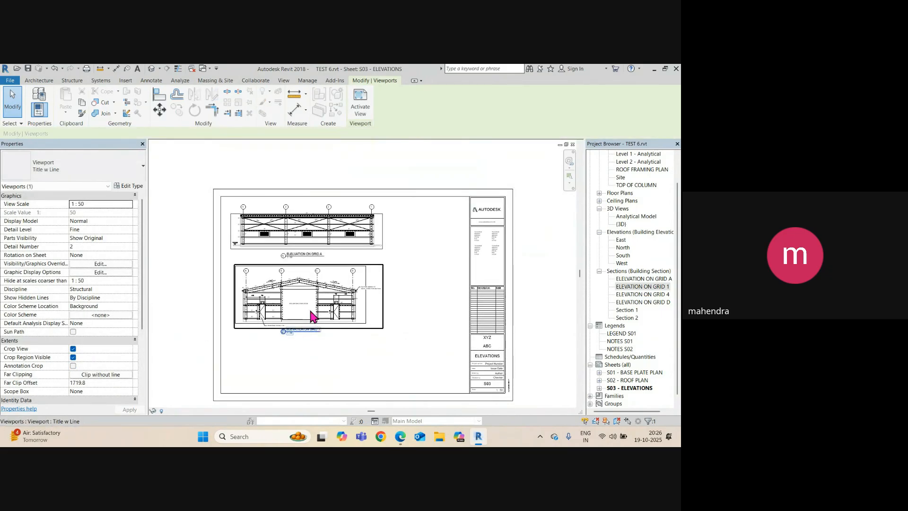
Shift the grid A and grid 1 elevation viewports closer to the left border of sheet S03
{"action": "left_click", "coordinate": [330, 297]}
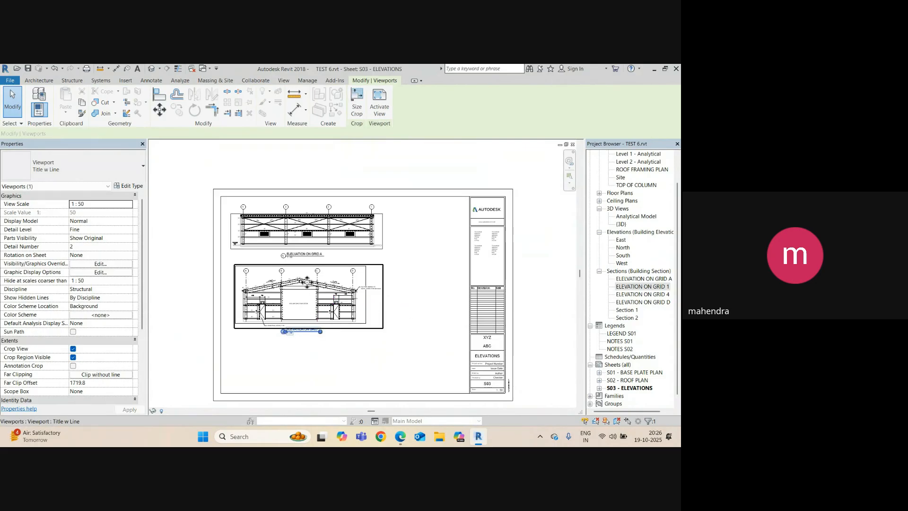
{"action": "scroll", "coordinate": [288, 235], "scroll_direction": "up", "scroll_amount": 2}
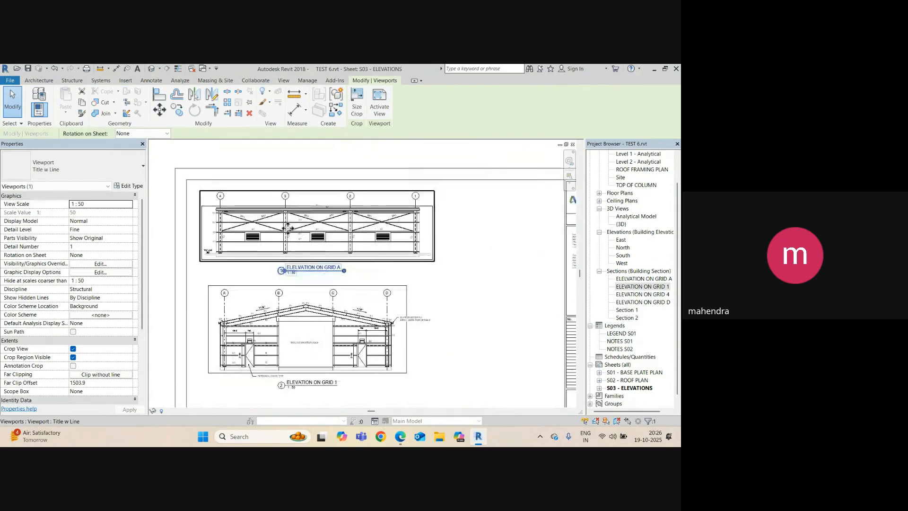
{"action": "left_click_drag", "start_coordinate": [286, 234], "coordinate": [286, 234]}
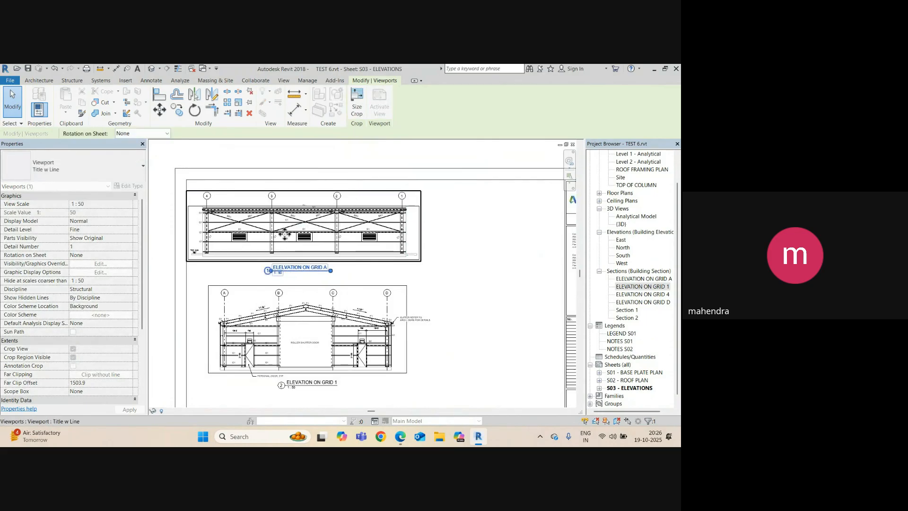
{"action": "left_click", "coordinate": [302, 319]}
{"action": "scroll", "coordinate": [300, 323], "scroll_direction": "down", "scroll_amount": 2}
{"action": "left_click_drag", "start_coordinate": [304, 337], "coordinate": [294, 337]}
{"action": "scroll", "coordinate": [318, 297], "scroll_direction": "down", "scroll_amount": 2}
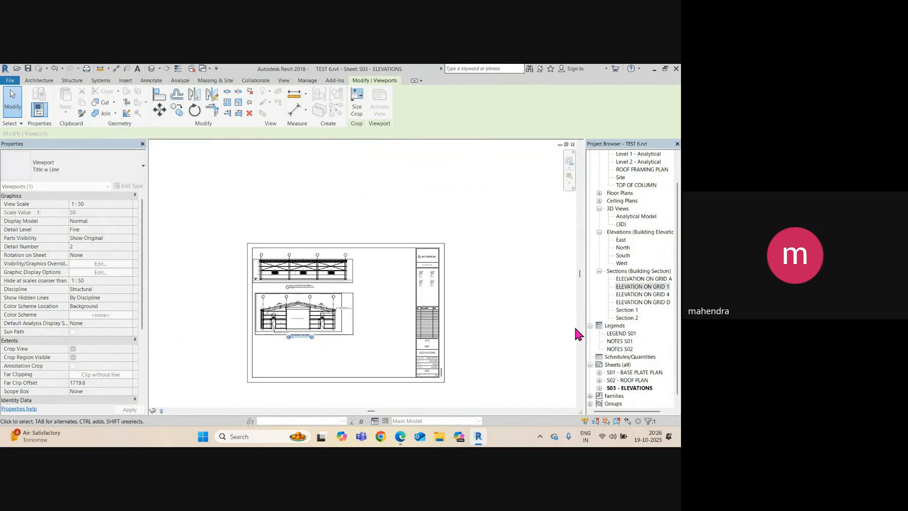
Place the grid 4 elevation view on sheet S03 below the grid 1 elevation
{"action": "scroll", "coordinate": [634, 312], "scroll_direction": "down", "scroll_amount": 1}
{"action": "left_click", "coordinate": [637, 286]}
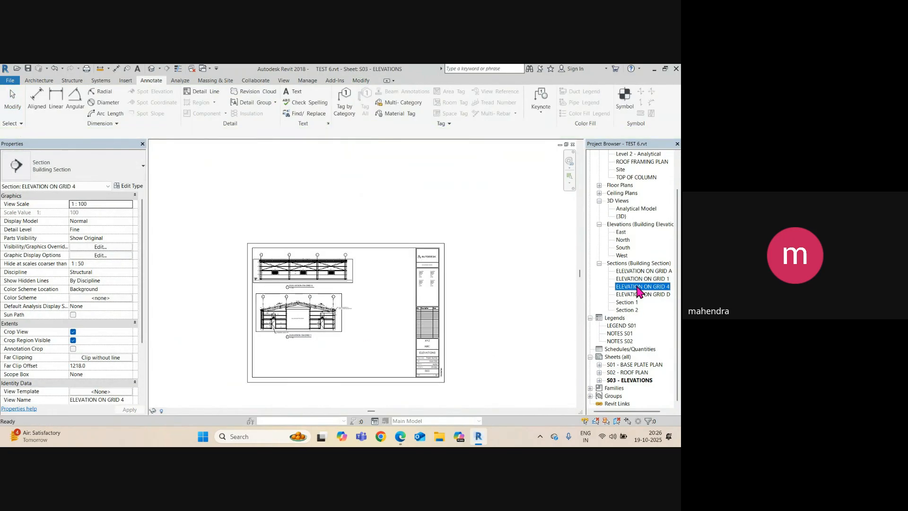
{"action": "left_click", "coordinate": [305, 354]}
{"action": "scroll", "coordinate": [306, 359], "scroll_direction": "up", "scroll_amount": 2}
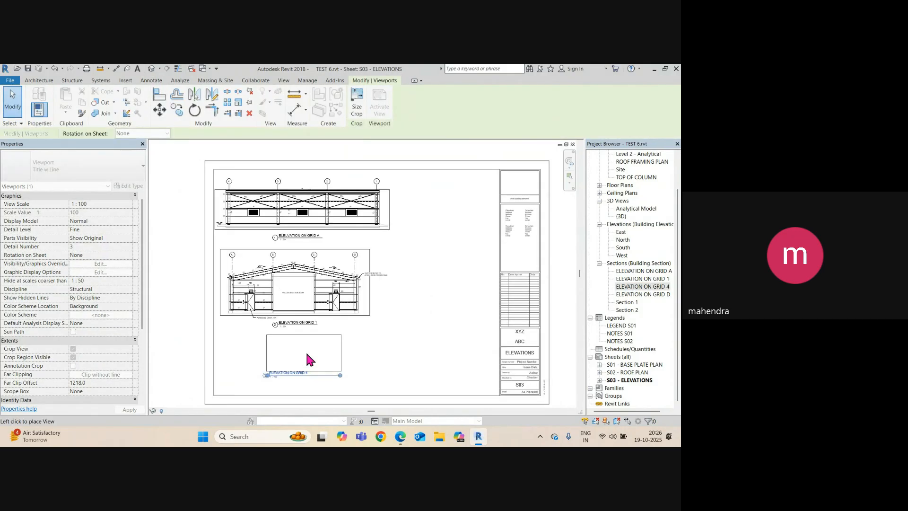
{"action": "scroll", "coordinate": [306, 365], "scroll_direction": "up", "scroll_amount": 5}
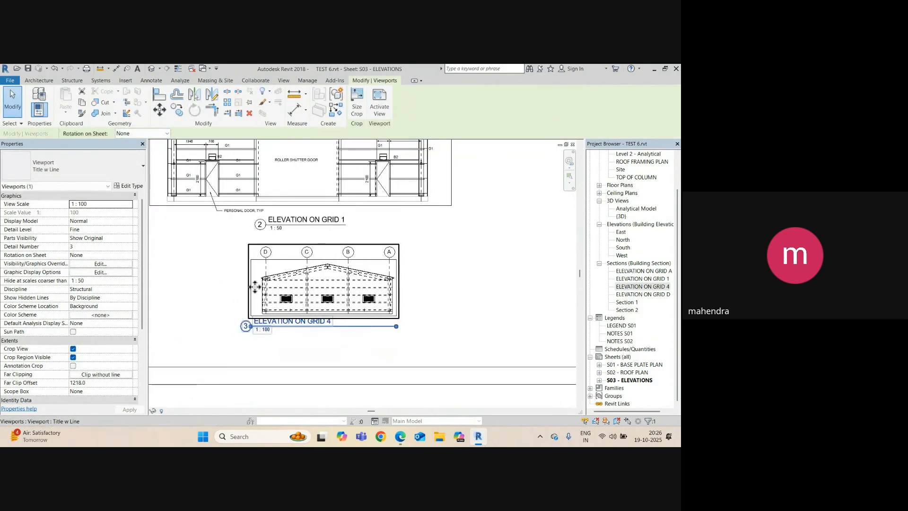
Activate the grid 4 elevation viewport and set its view scale to 1 : 50
{"action": "double_click", "coordinate": [245, 285]}
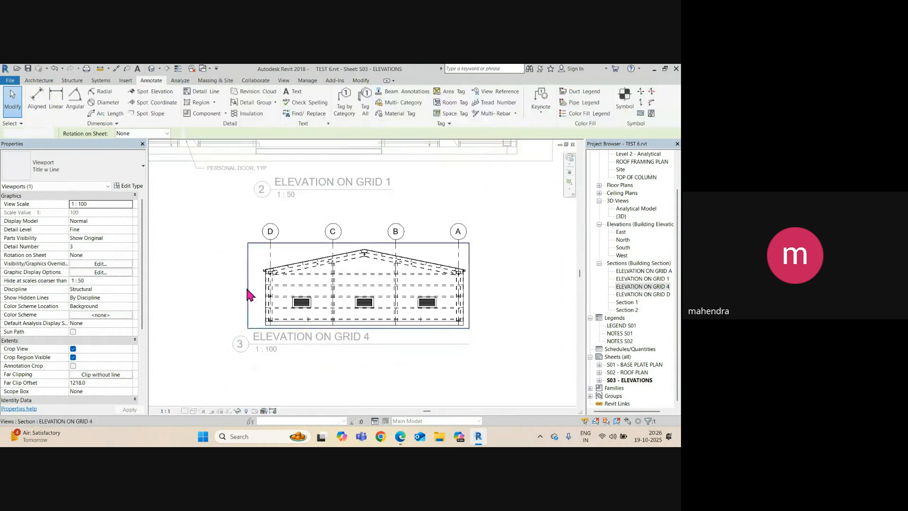
{"action": "left_click", "coordinate": [168, 414]}
{"action": "left_click", "coordinate": [176, 350]}
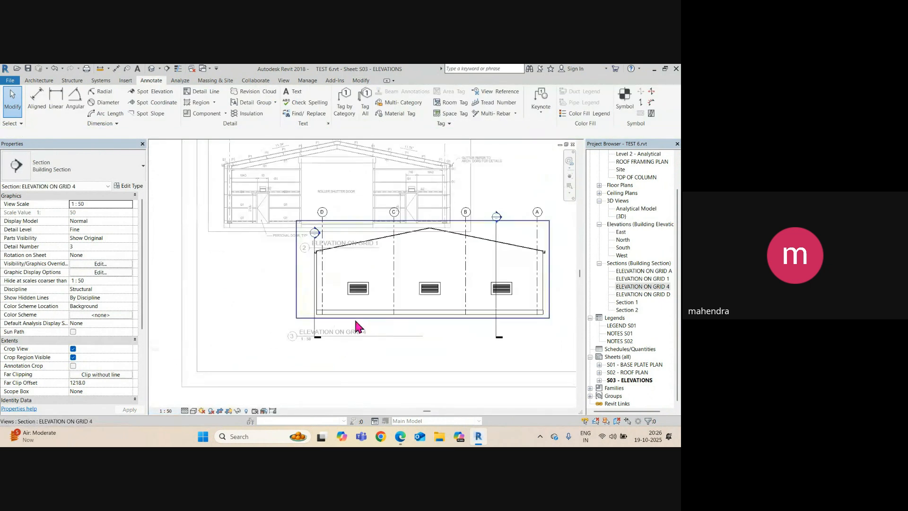
{"action": "scroll", "coordinate": [280, 330], "scroll_direction": "down", "scroll_amount": 3}
{"action": "scroll", "coordinate": [328, 328], "scroll_direction": "up", "scroll_amount": 3}
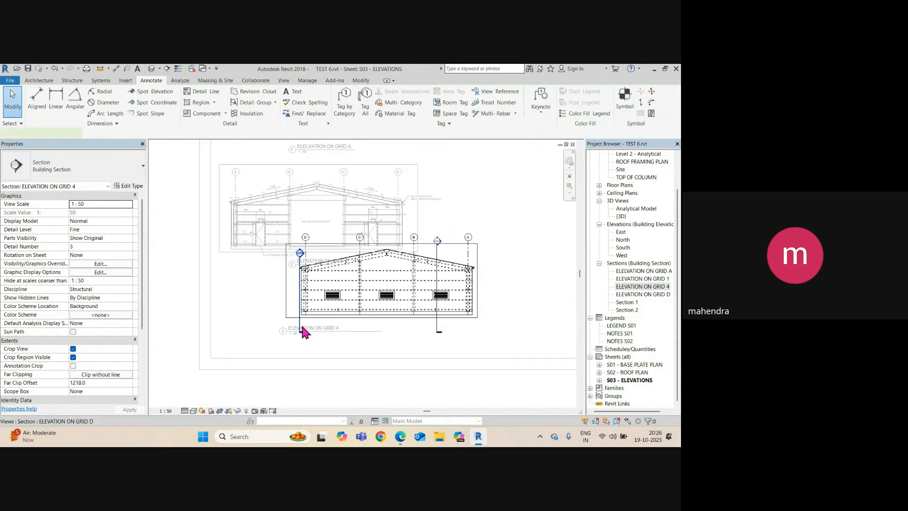
Hide the section markers that cross the grid 4 elevation
{"action": "left_click", "coordinate": [301, 331]}
{"action": "right_click", "coordinate": [303, 330]}
{"action": "mouse_move", "coordinate": [340, 162]}
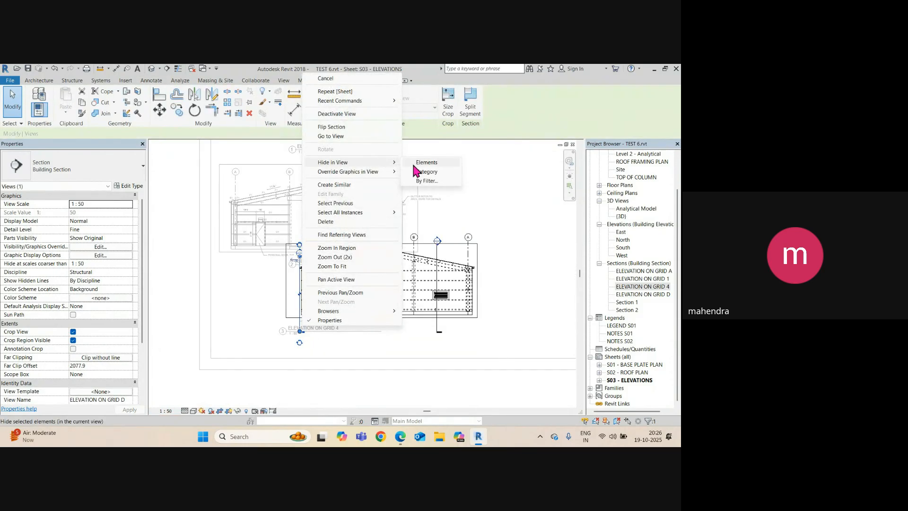
{"action": "left_click", "coordinate": [416, 163]}
{"action": "scroll", "coordinate": [381, 308], "scroll_direction": "down", "scroll_amount": 2}
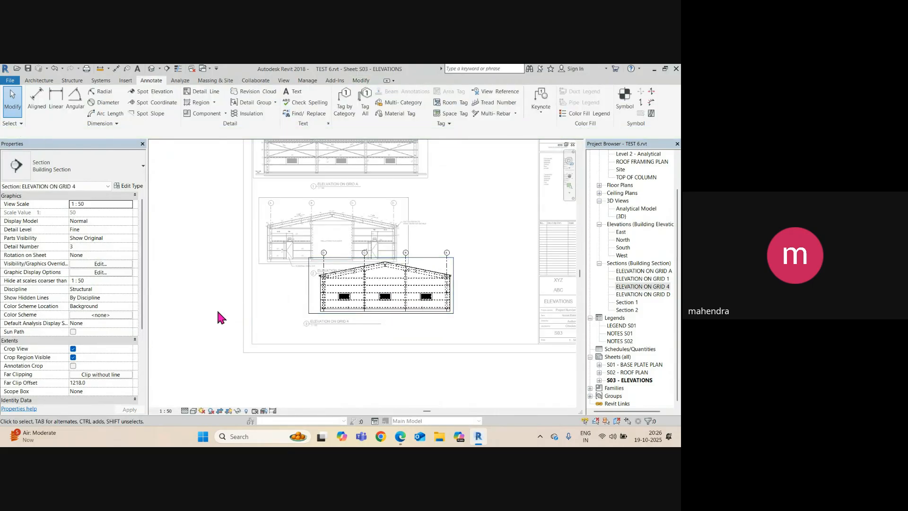
Move the grid 4 elevation viewport off sheet S03 and delete it
{"action": "scroll", "coordinate": [392, 311], "scroll_direction": "down", "scroll_amount": 2}
{"action": "left_click", "coordinate": [391, 303]}
{"action": "left_click_drag", "start_coordinate": [390, 303], "coordinate": [217, 293]}
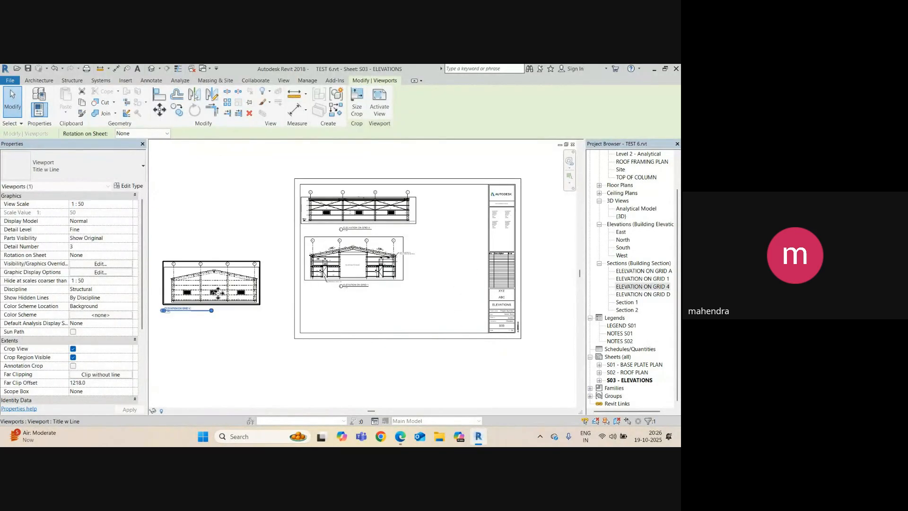
{"action": "key", "text": "Escape"}
{"action": "left_click", "coordinate": [211, 291]}
{"action": "key", "text": "Delete"}
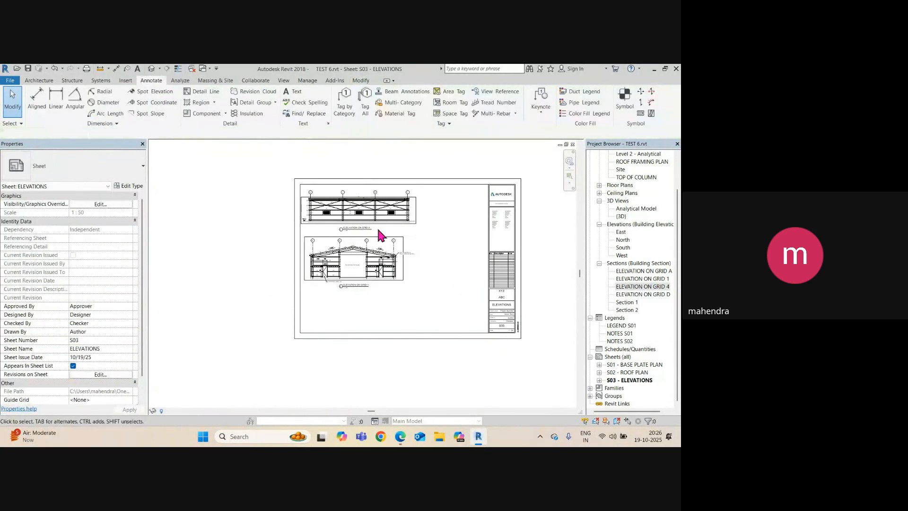
Reposition the grid 1 and grid A elevation viewports to space them evenly and centre them on sheet S03
{"action": "left_click_drag", "start_coordinate": [362, 254], "coordinate": [395, 284]}
{"action": "left_click_drag", "start_coordinate": [368, 215], "coordinate": [402, 228]}
{"action": "left_click", "coordinate": [402, 384]}
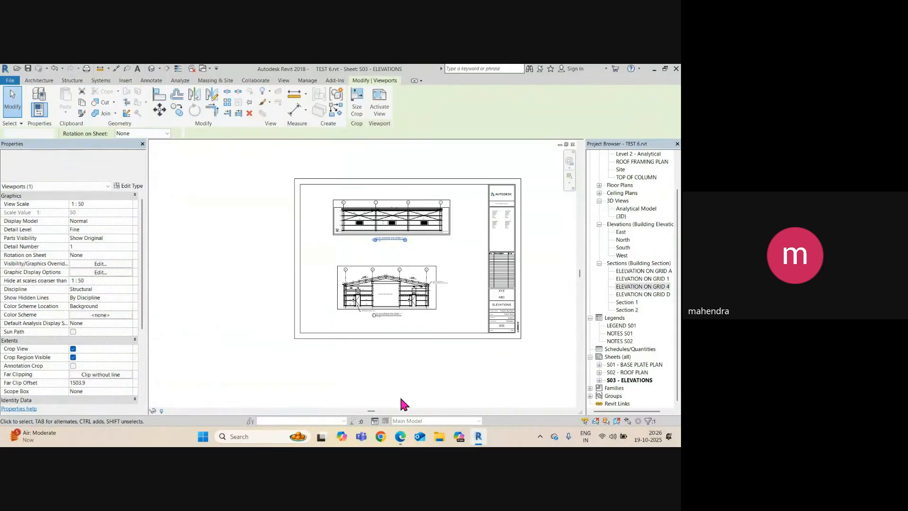
{"action": "middle_click", "coordinate": [416, 313]}
{"action": "middle_click", "coordinate": [417, 314]}
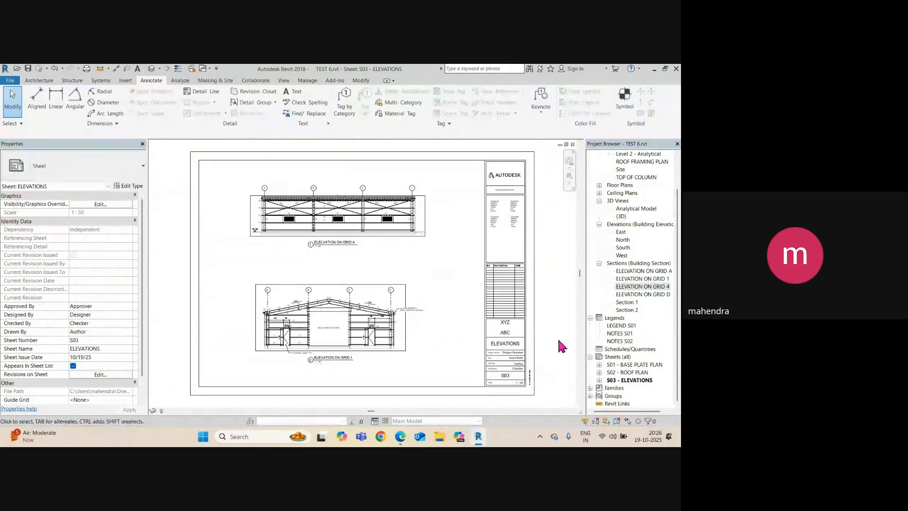
Rename sheet S03 as ELEVATIONS - SHEET 1
{"action": "right_click", "coordinate": [625, 381]}
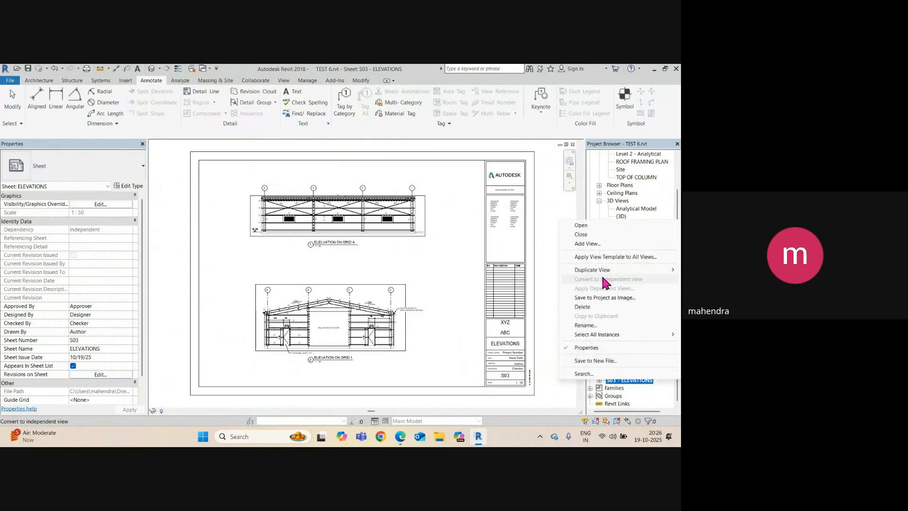
{"action": "left_click", "coordinate": [589, 325]}
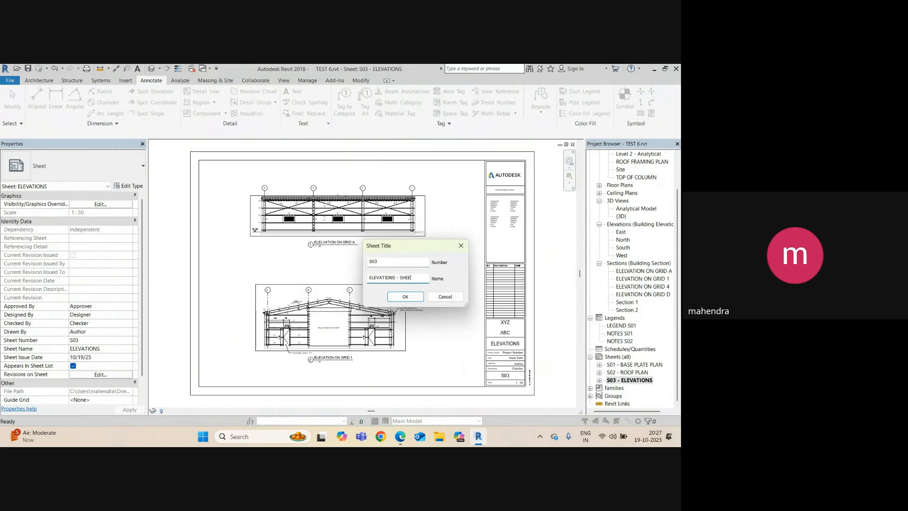
{"action": "left_click", "coordinate": [417, 296]}
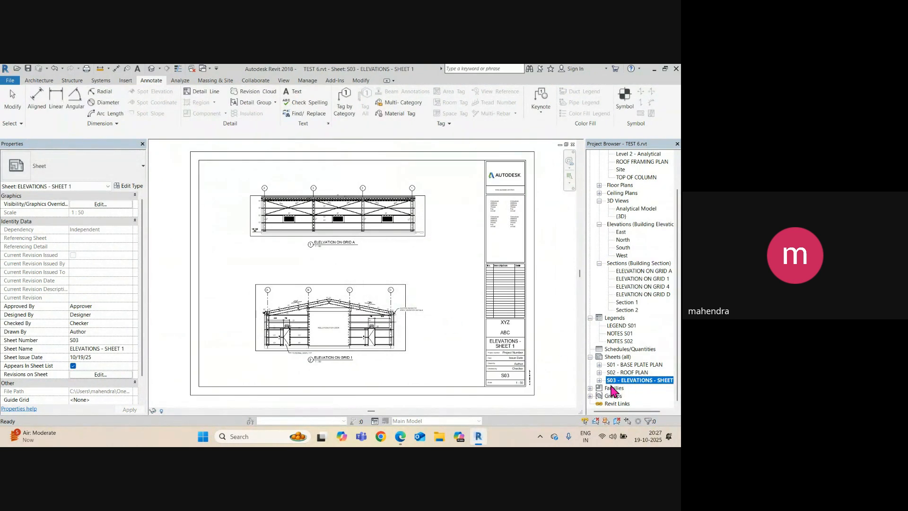
{"action": "scroll", "coordinate": [472, 334], "scroll_direction": "up", "scroll_amount": 2}
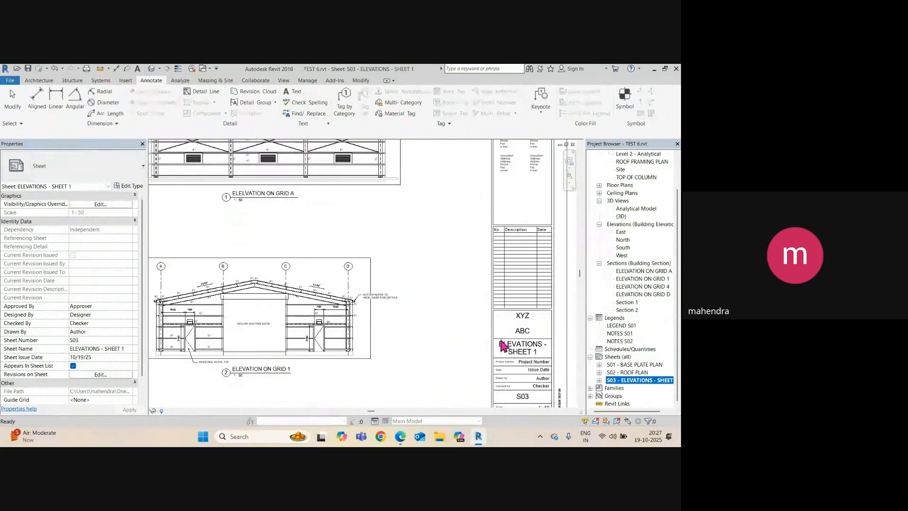
Create another new sheet with the A1 metric title block
{"action": "left_click", "coordinate": [617, 357]}
{"action": "right_click", "coordinate": [615, 359]}
{"action": "left_click", "coordinate": [613, 363]}
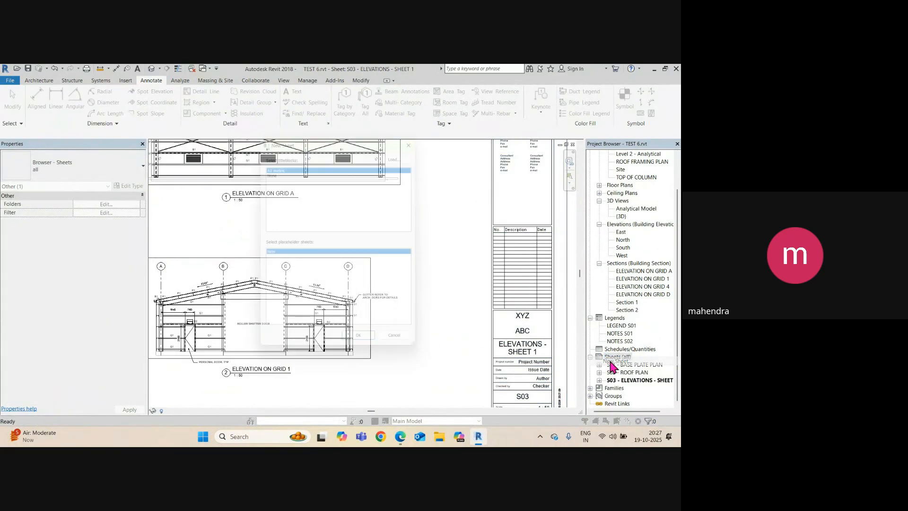
{"action": "left_click", "coordinate": [353, 349]}
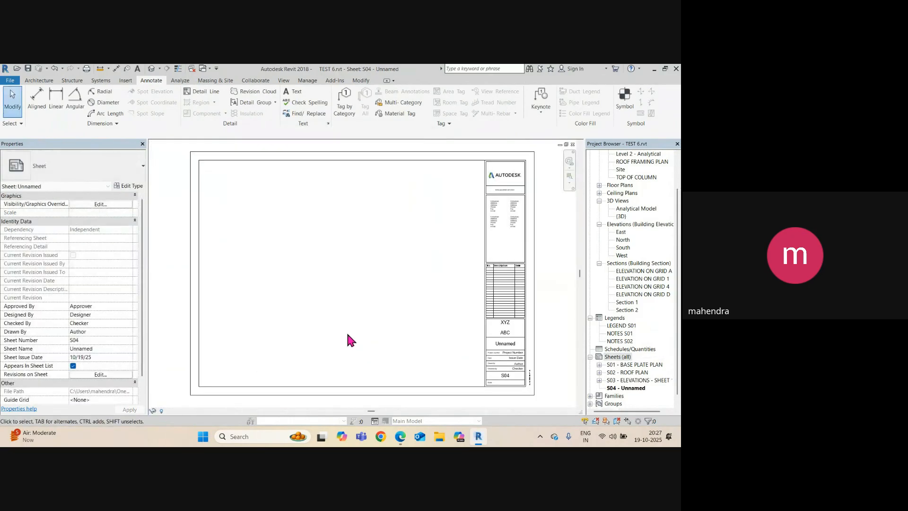
Rename the new sheet S04 as ELEVATION - SHEET 2
{"action": "right_click", "coordinate": [624, 393]}
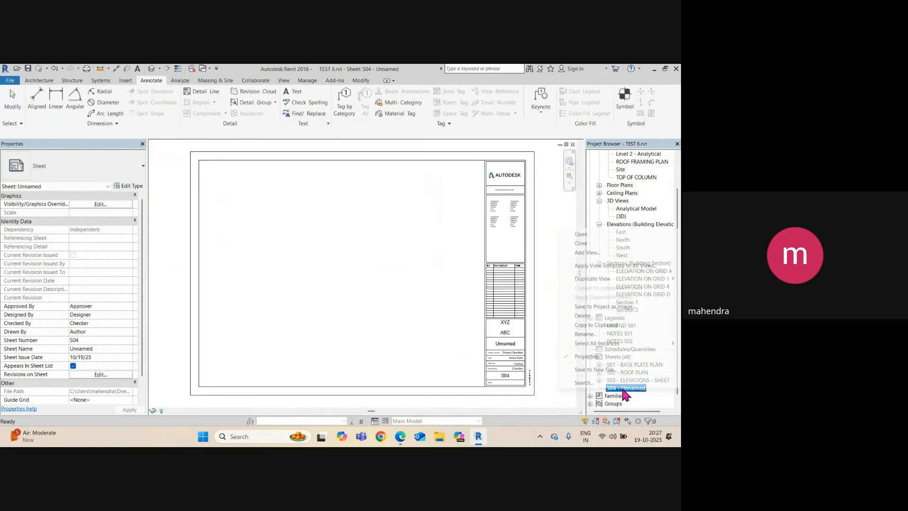
{"action": "left_click", "coordinate": [597, 334]}
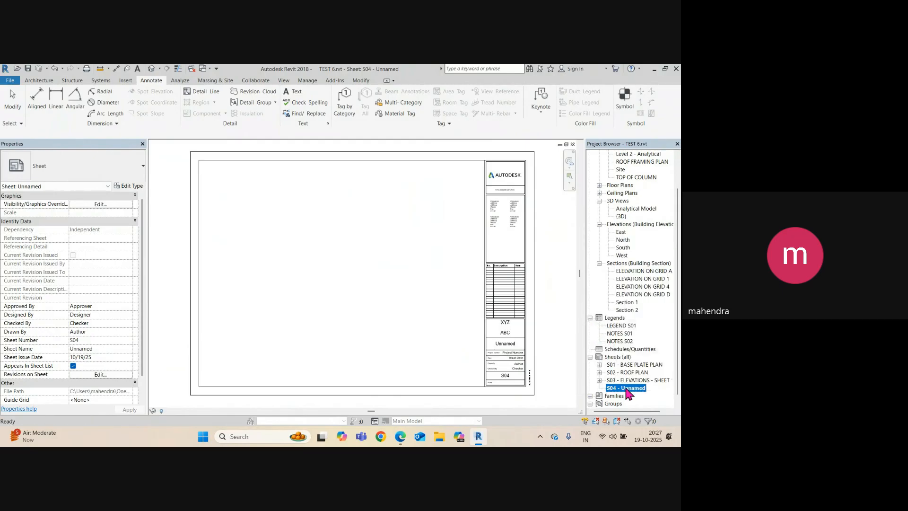
{"action": "right_click", "coordinate": [626, 388]}
{"action": "left_click", "coordinate": [593, 333]}
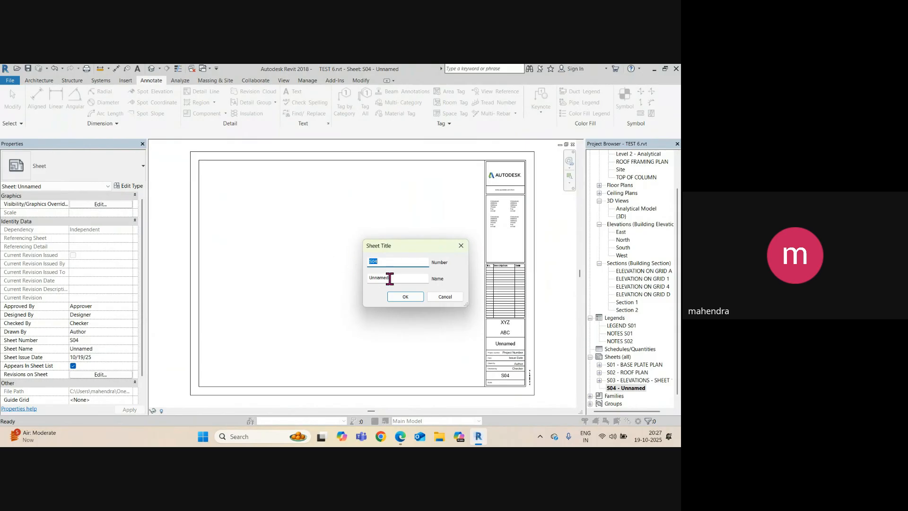
{"action": "key", "text": "Tab"}
{"action": "left_click", "coordinate": [402, 297]}
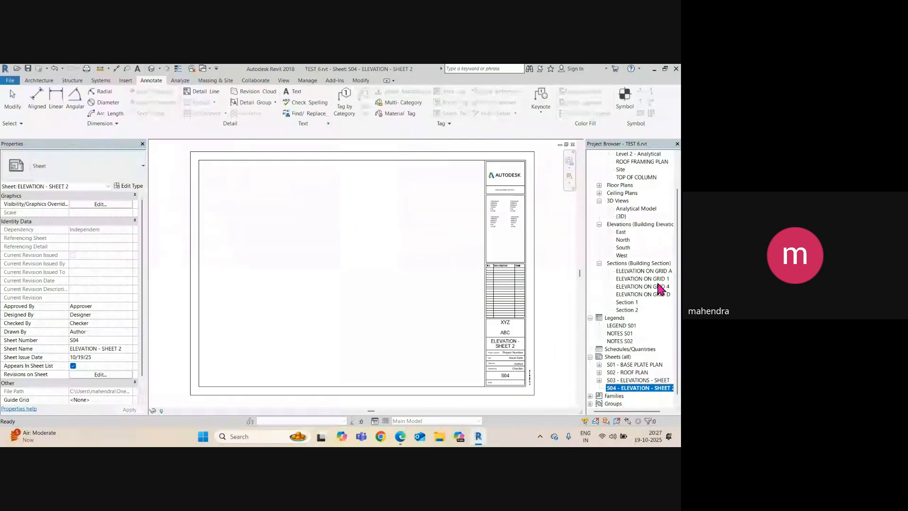
Place the grid 4 elevation view in the upper area of sheet S04
{"action": "left_click_drag", "start_coordinate": [660, 289], "coordinate": [344, 216]}
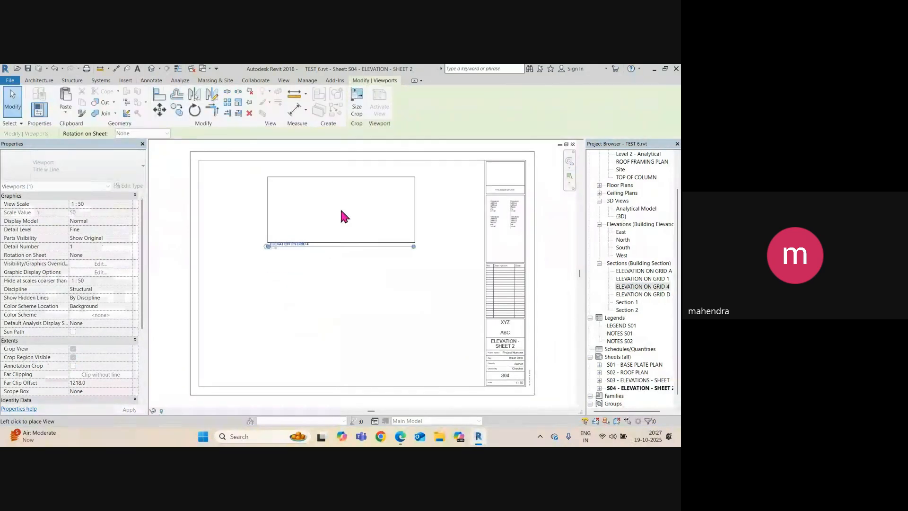
{"action": "left_click", "coordinate": [337, 214]}
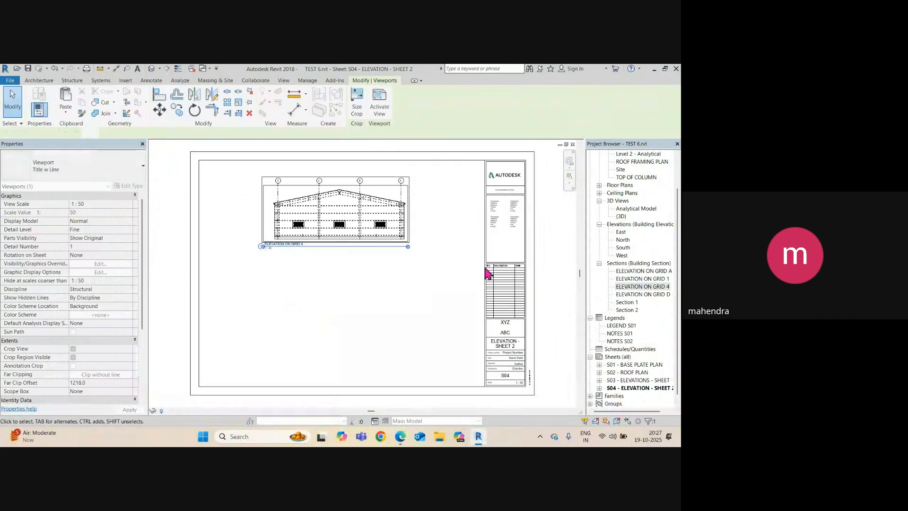
Place the grid D elevation view in the lower area of sheet S04, below the grid 4 elevation
{"action": "left_click", "coordinate": [654, 294]}
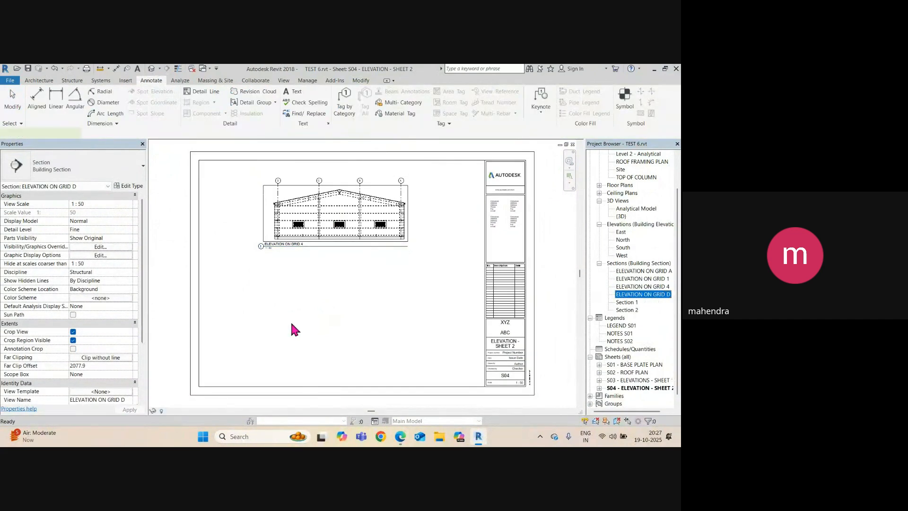
{"action": "left_click", "coordinate": [344, 327]}
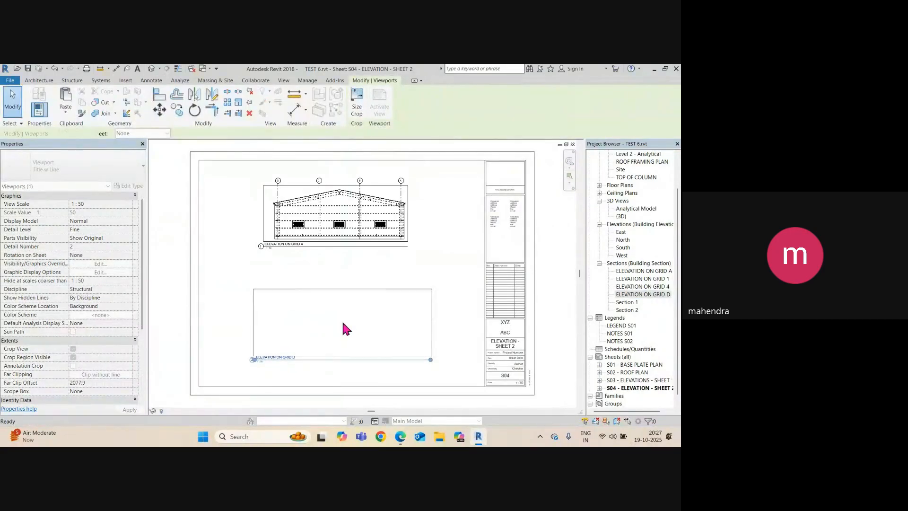
Shorten the title line of the grid 4 elevation and centre its title beneath the view
{"action": "scroll", "coordinate": [359, 274], "scroll_direction": "up", "scroll_amount": 3}
{"action": "left_click", "coordinate": [415, 235]}
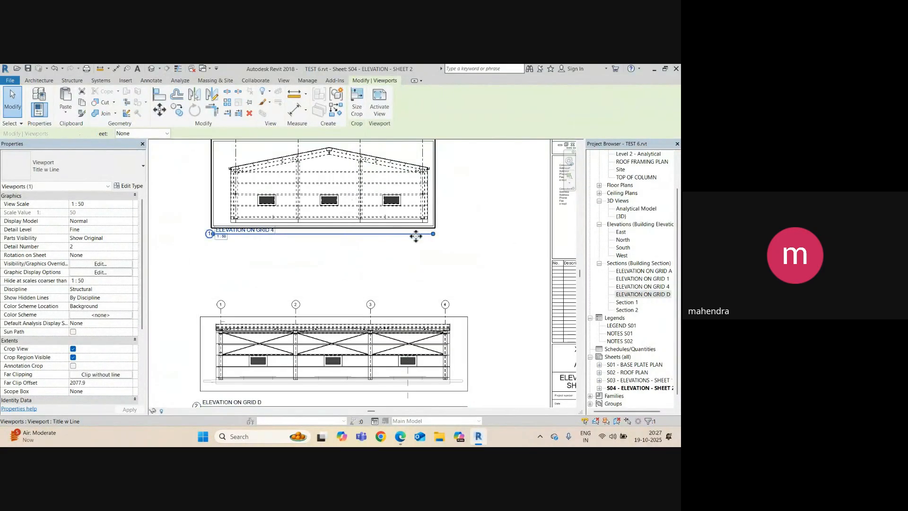
{"action": "left_click_drag", "start_coordinate": [430, 233], "coordinate": [277, 259]}
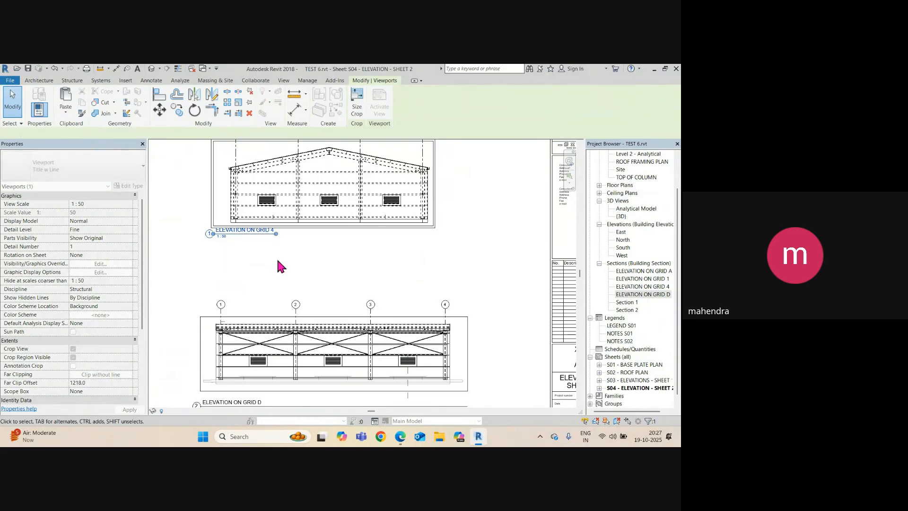
{"action": "left_click_drag", "start_coordinate": [239, 234], "coordinate": [329, 243]}
Shorten the title line of the grid D elevation and centre its title beneath the view
{"action": "scroll", "coordinate": [349, 296], "scroll_direction": "down", "scroll_amount": 3}
{"action": "left_click", "coordinate": [345, 326]}
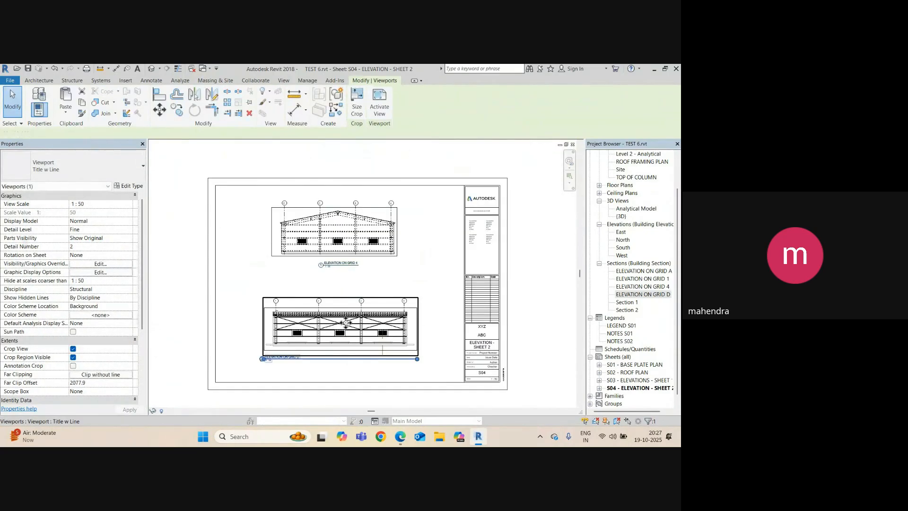
{"action": "scroll", "coordinate": [346, 323], "scroll_direction": "up", "scroll_amount": 2}
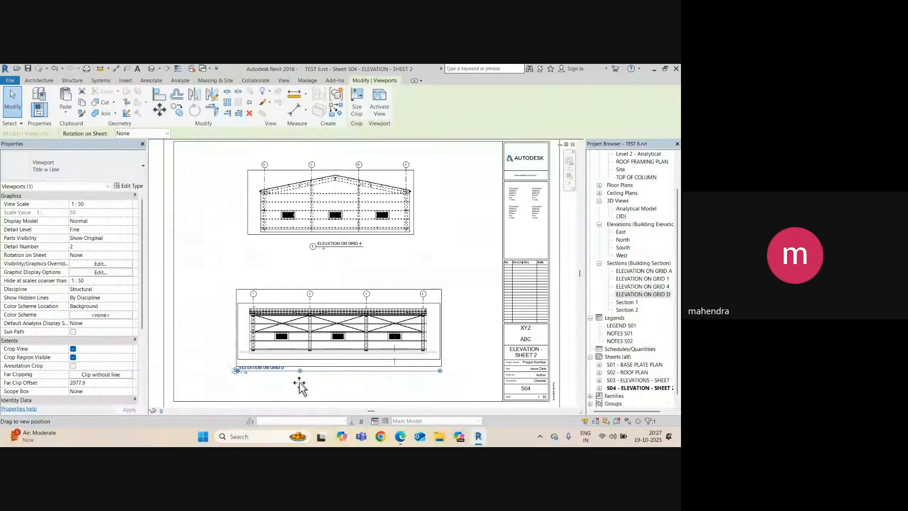
{"action": "left_click_drag", "start_coordinate": [240, 369], "coordinate": [329, 370]}
{"action": "scroll", "coordinate": [298, 258], "scroll_direction": "down", "scroll_amount": 3}
{"action": "scroll", "coordinate": [302, 265], "scroll_direction": "up", "scroll_amount": 2}
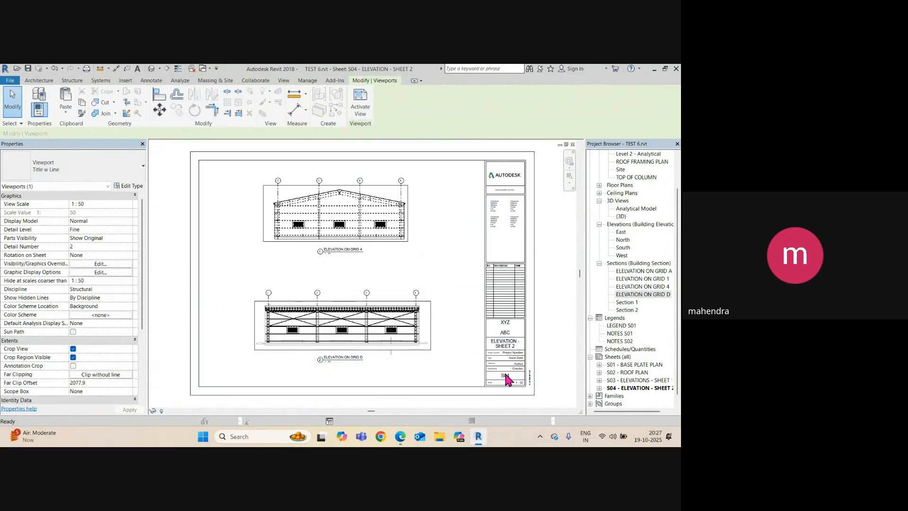
{"action": "key", "text": "Escape"}
{"action": "scroll", "coordinate": [617, 364], "scroll_direction": "down", "scroll_amount": 1}
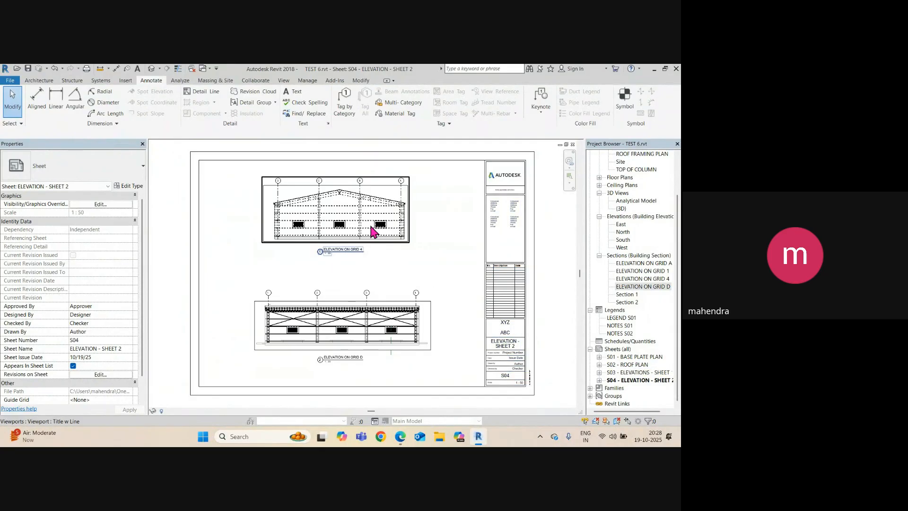
Move the grid 4 elevation viewport slightly down on sheet S04, closer to the grid D elevation
{"action": "left_click", "coordinate": [345, 224]}
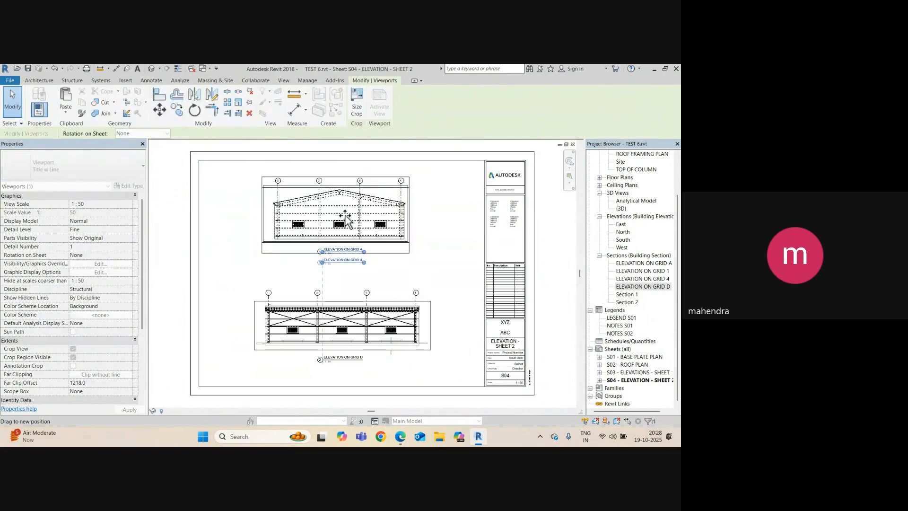
{"action": "left_click_drag", "start_coordinate": [345, 218], "coordinate": [344, 228]}
{"action": "left_click", "coordinate": [243, 252]}
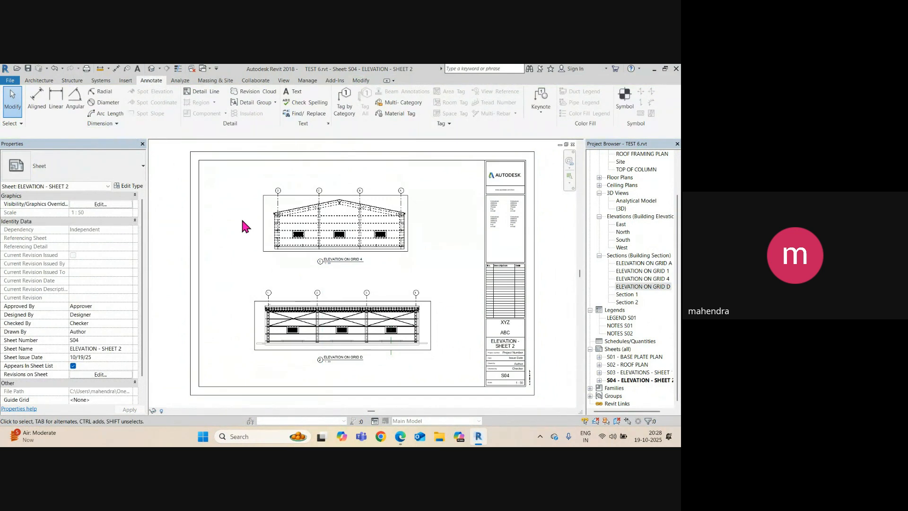
Open sheet S01 - BASE PLATE PLAN and examine the column marks C1, C2 and C3 along the grid lines
{"action": "double_click", "coordinate": [624, 358]}
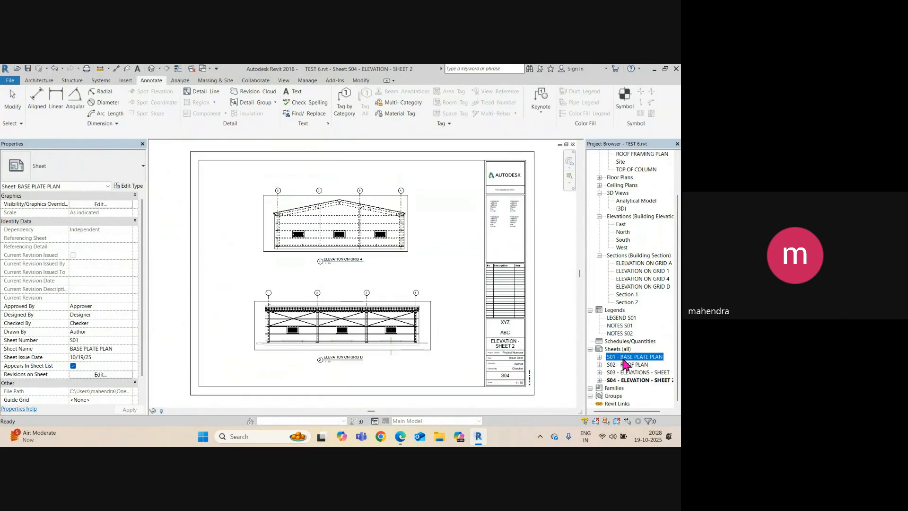
{"action": "scroll", "coordinate": [265, 218], "scroll_direction": "up", "scroll_amount": 8}
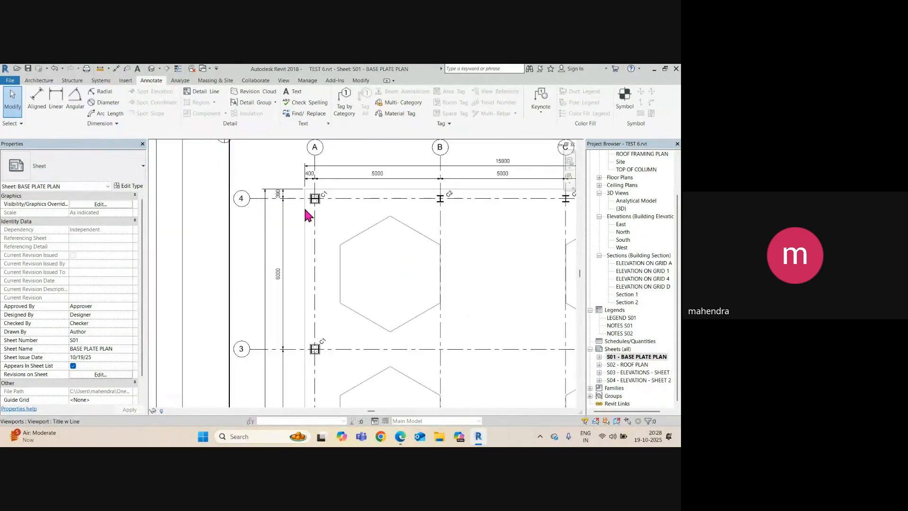
{"action": "scroll", "coordinate": [269, 260], "scroll_direction": "up", "scroll_amount": 1}
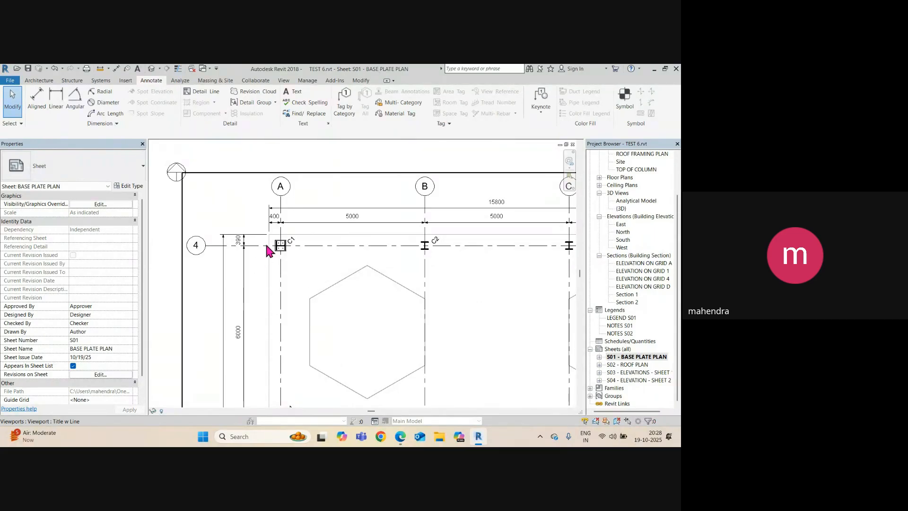
{"action": "scroll", "coordinate": [287, 258], "scroll_direction": "down", "scroll_amount": 1}
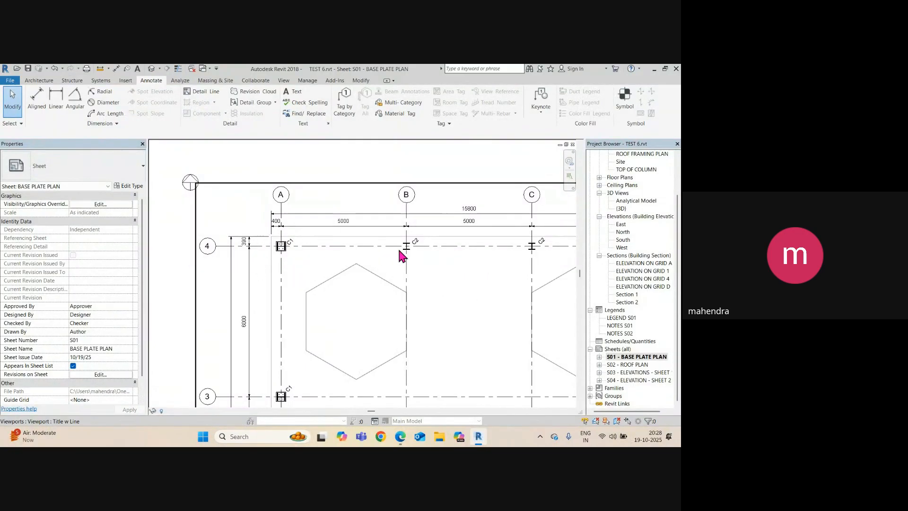
{"action": "scroll", "coordinate": [419, 246], "scroll_direction": "down", "scroll_amount": 5}
{"action": "middle_click_drag", "start_coordinate": [403, 300], "coordinate": [344, 141]}
{"action": "scroll", "coordinate": [301, 324], "scroll_direction": "up", "scroll_amount": 5}
{"action": "scroll", "coordinate": [325, 334], "scroll_direction": "up", "scroll_amount": 5}
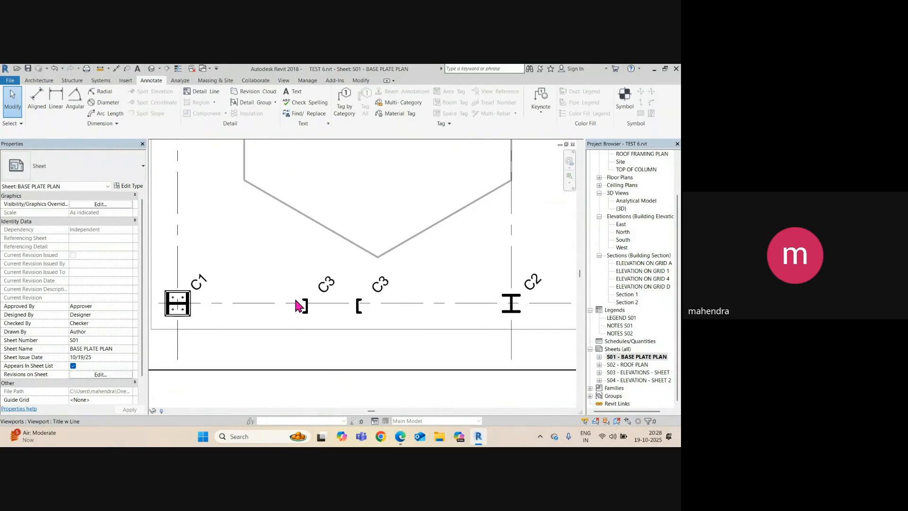
{"action": "scroll", "coordinate": [290, 319], "scroll_direction": "down", "scroll_amount": 5}
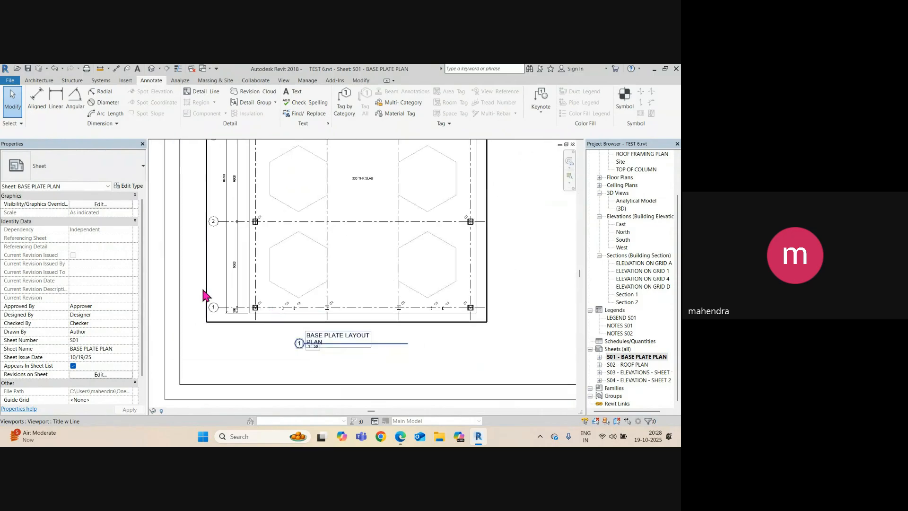
{"action": "scroll", "coordinate": [250, 286], "scroll_direction": "up", "scroll_amount": 4}
{"action": "scroll", "coordinate": [262, 297], "scroll_direction": "down", "scroll_amount": 5}
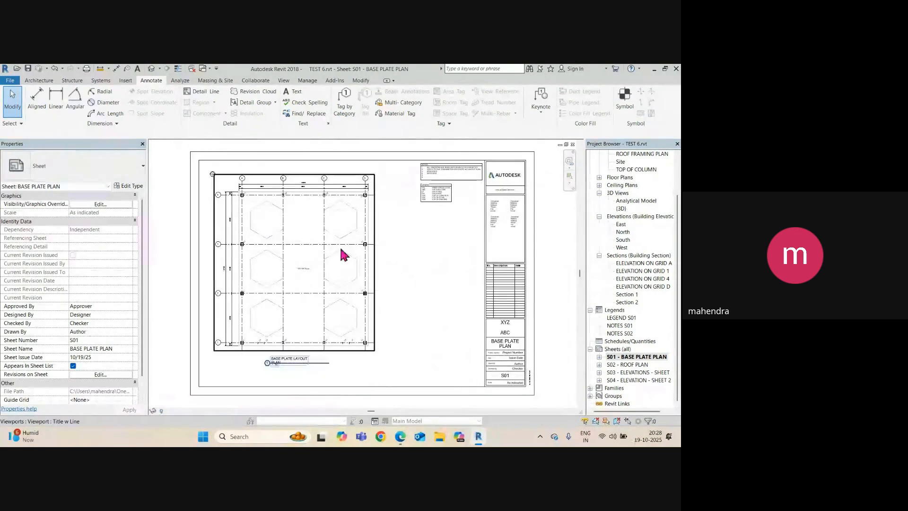
Open sheet S02 - ROOF PLAN and examine the member marks and the roof sheeting cut-away at the upper-left corner
{"action": "double_click", "coordinate": [622, 365]}
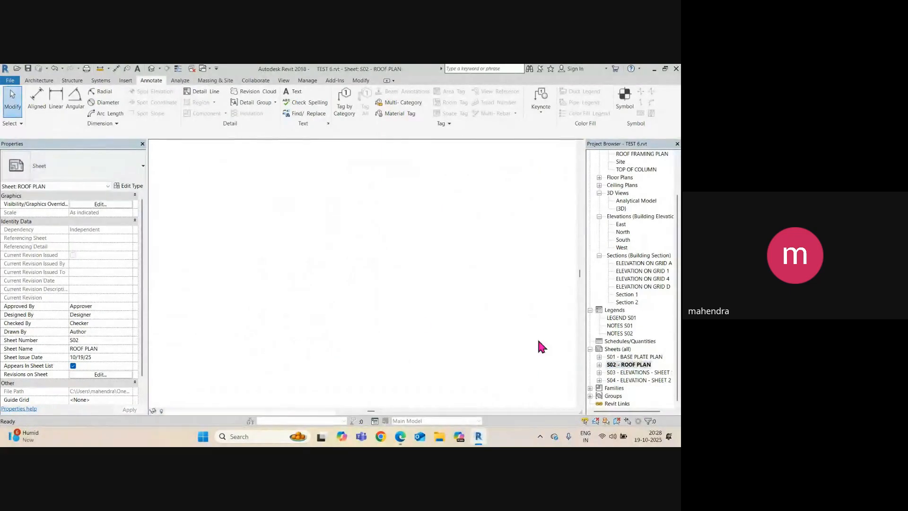
{"action": "scroll", "coordinate": [269, 236], "scroll_direction": "up", "scroll_amount": 5}
{"action": "scroll", "coordinate": [267, 260], "scroll_direction": "down", "scroll_amount": 2}
{"action": "scroll", "coordinate": [243, 203], "scroll_direction": "up", "scroll_amount": 5}
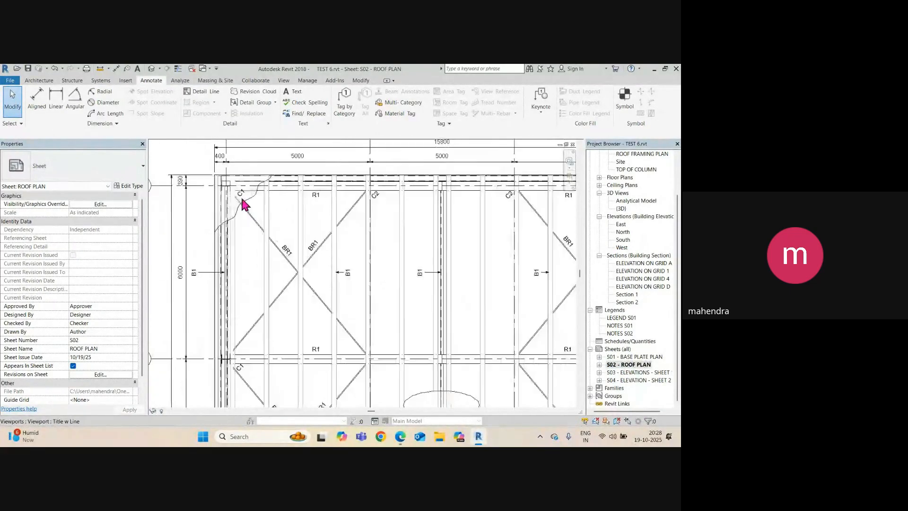
{"action": "scroll", "coordinate": [242, 196], "scroll_direction": "up", "scroll_amount": 3}
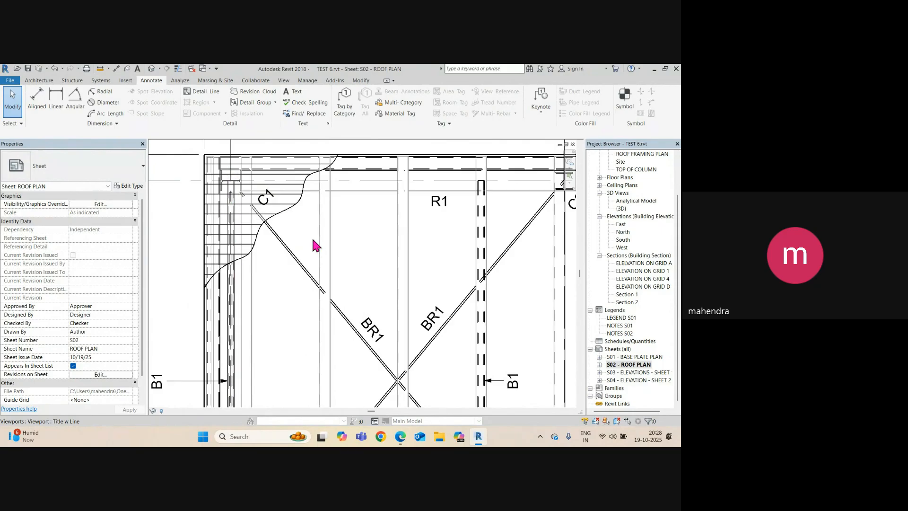
Open the default 3D view and hide the whole roof category, using the metal sheet roof as reference
{"action": "left_click", "coordinate": [151, 69]}
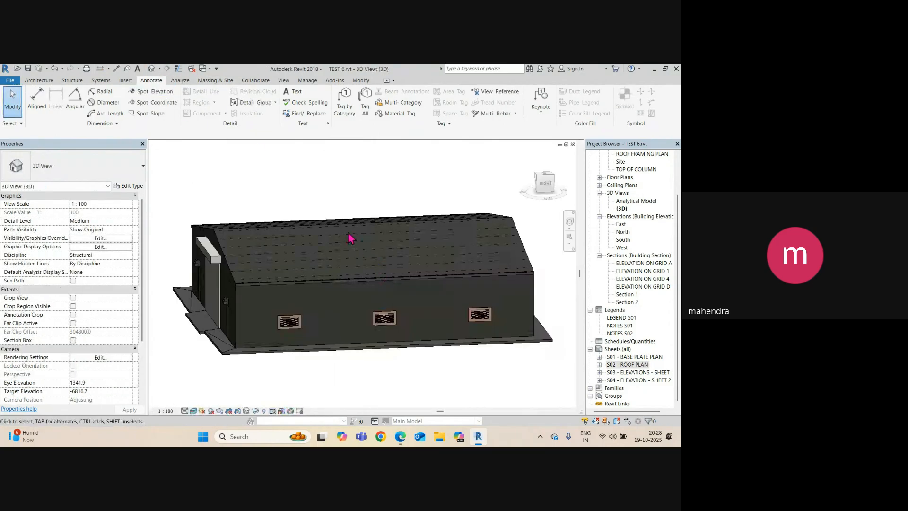
{"action": "middle_click_drag", "start_coordinate": [351, 239], "coordinate": [348, 260], "text": "shift"}
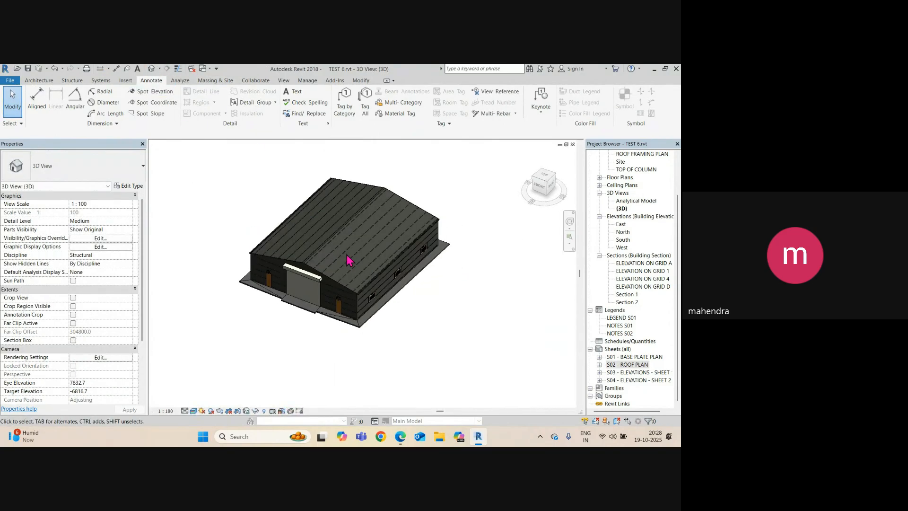
{"action": "left_click", "coordinate": [332, 260]}
{"action": "right_click", "coordinate": [328, 258]}
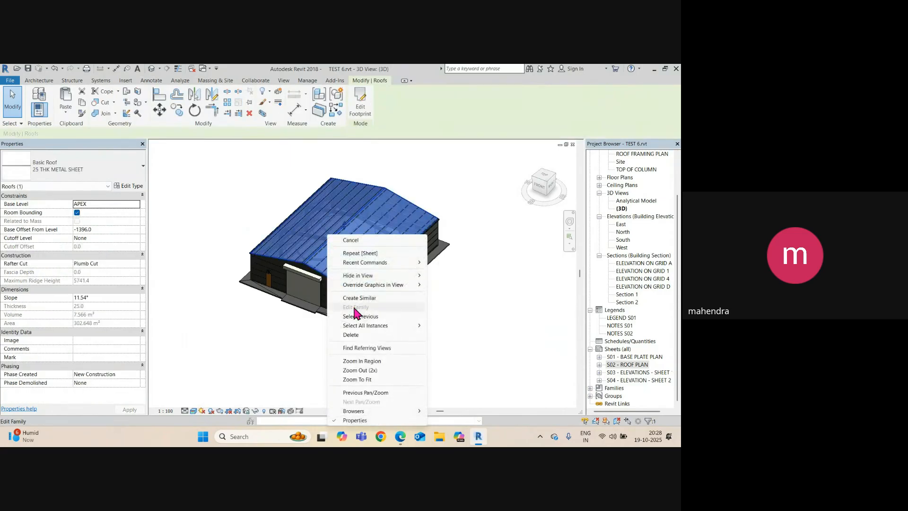
{"action": "mouse_move", "coordinate": [364, 277]}
{"action": "left_click", "coordinate": [465, 279]}
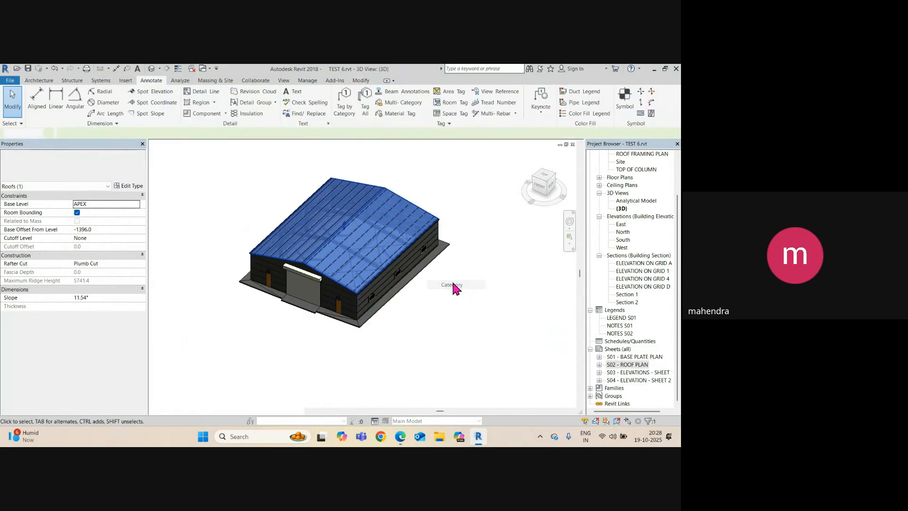
Hide the whole wall category in the 3D view, using the front metal wall as reference
{"action": "scroll", "coordinate": [356, 318], "scroll_direction": "up", "scroll_amount": 4}
{"action": "left_click", "coordinate": [355, 314]}
{"action": "right_click", "coordinate": [355, 315]}
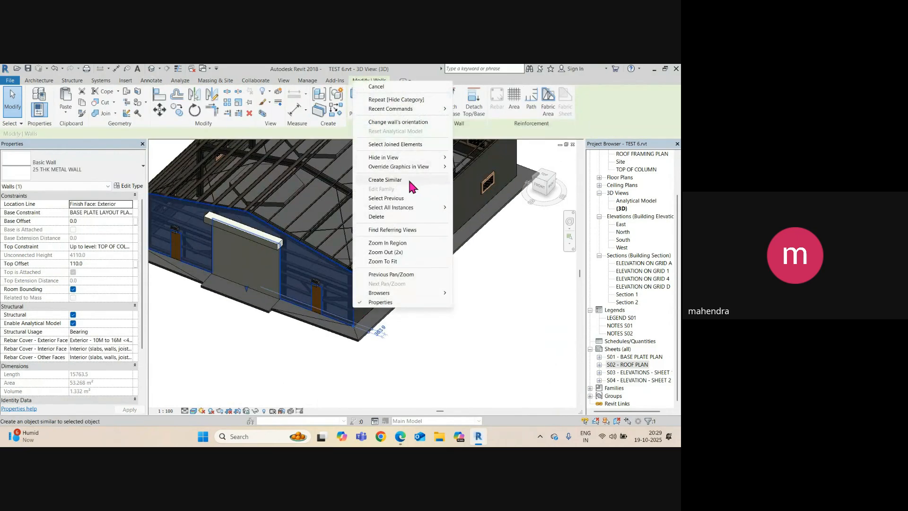
{"action": "mouse_move", "coordinate": [403, 157]}
{"action": "left_click", "coordinate": [477, 167]}
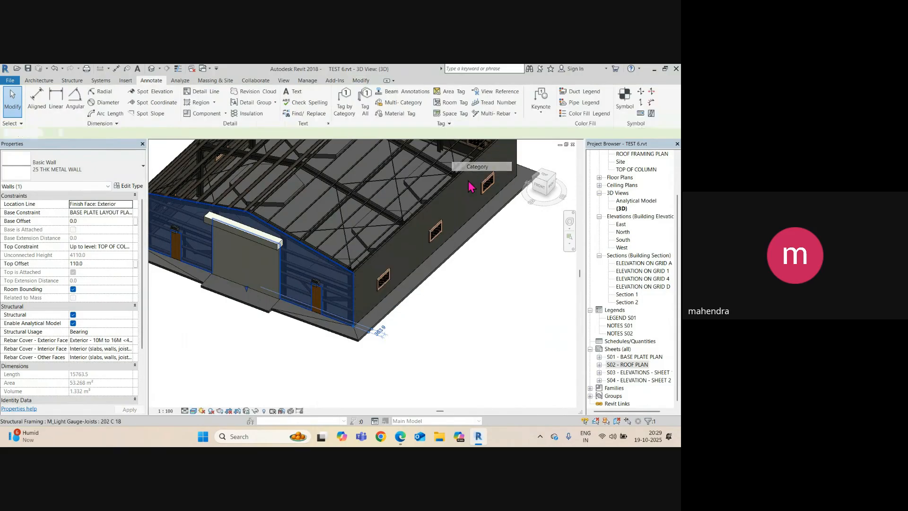
Examine the exposed steel frame in the 3D view, including the rafters, purlins, round-bar bracing and columns
{"action": "middle_click_drag", "start_coordinate": [473, 186], "coordinate": [379, 348], "text": "shift"}
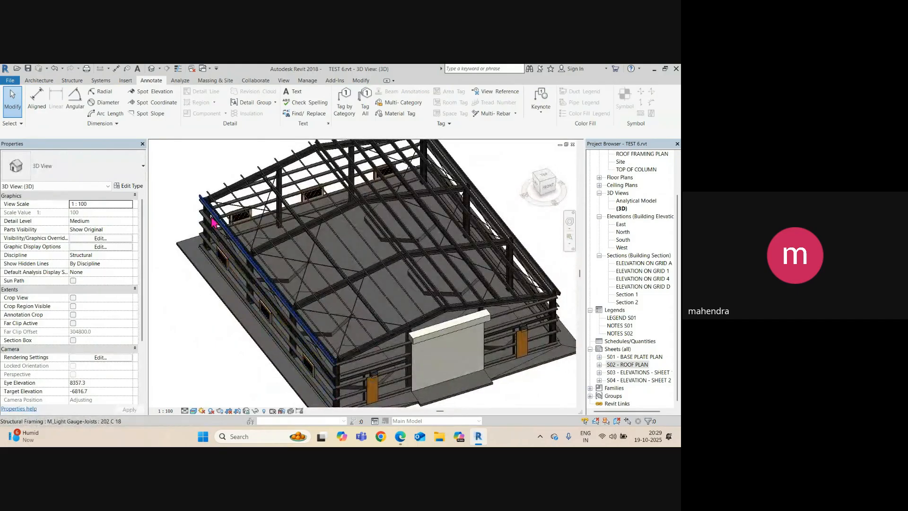
{"action": "scroll", "coordinate": [275, 263], "scroll_direction": "up", "scroll_amount": 5}
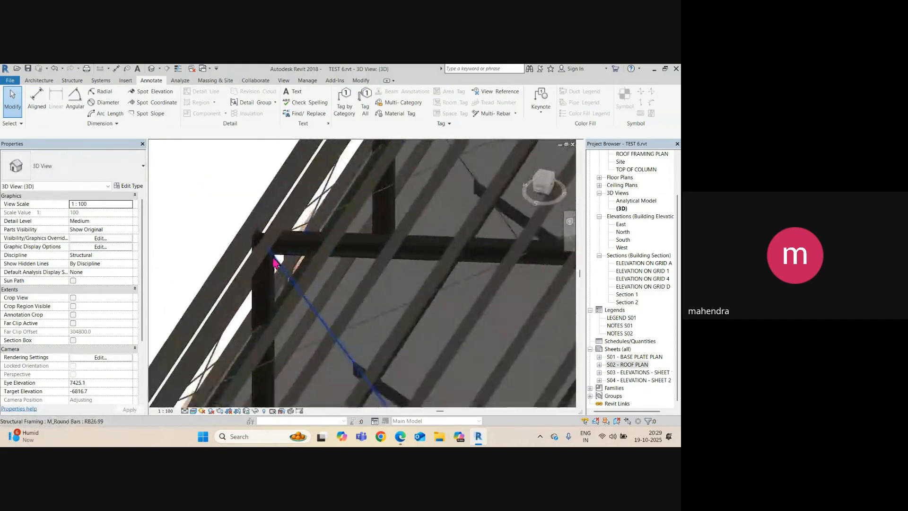
{"action": "scroll", "coordinate": [276, 263], "scroll_direction": "down", "scroll_amount": 5}
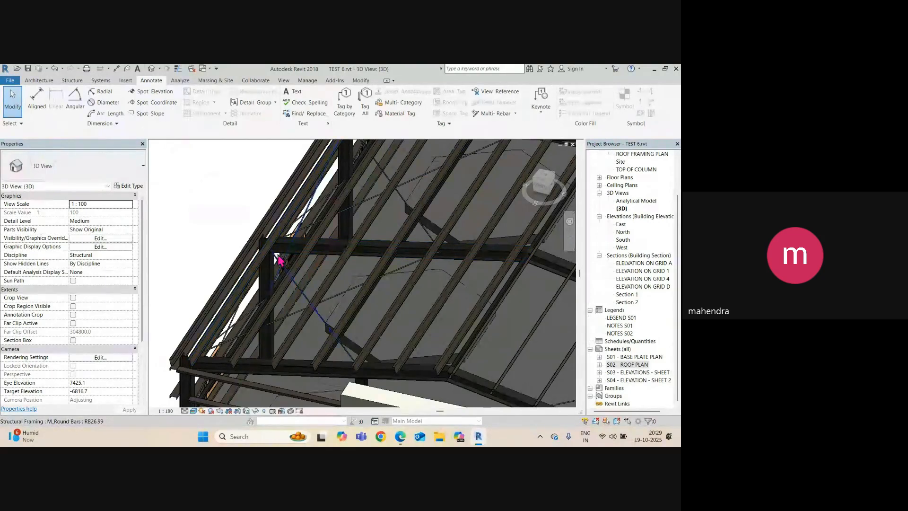
{"action": "scroll", "coordinate": [276, 257], "scroll_direction": "up", "scroll_amount": 2}
{"action": "scroll", "coordinate": [277, 258], "scroll_direction": "down", "scroll_amount": 2}
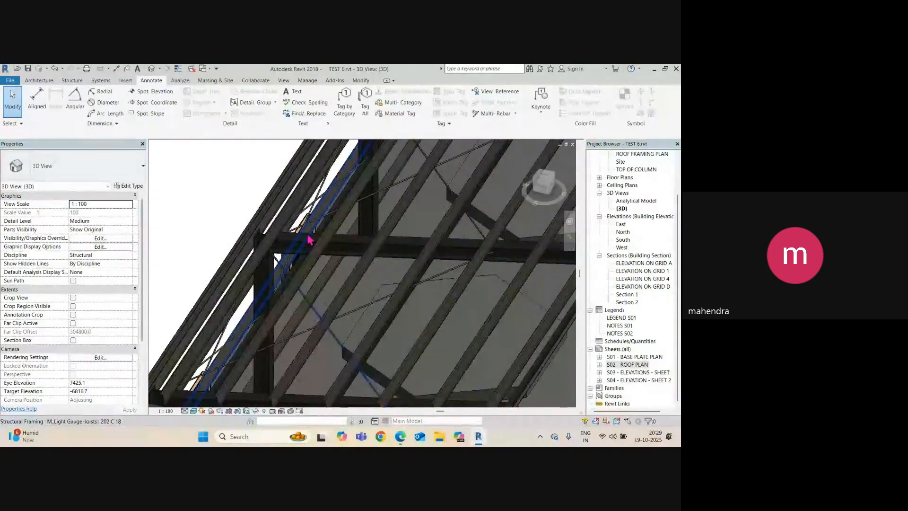
{"action": "scroll", "coordinate": [257, 262], "scroll_direction": "down", "scroll_amount": 3}
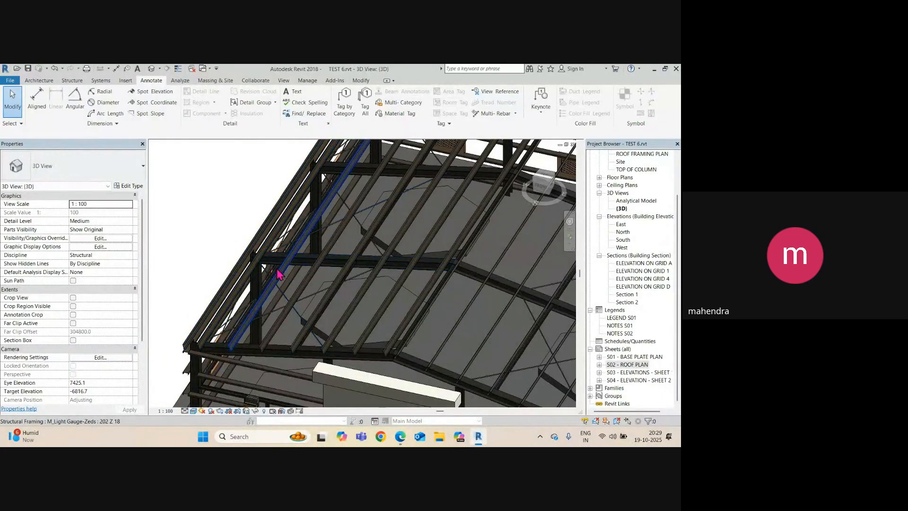
{"action": "scroll", "coordinate": [242, 282], "scroll_direction": "down", "scroll_amount": 1}
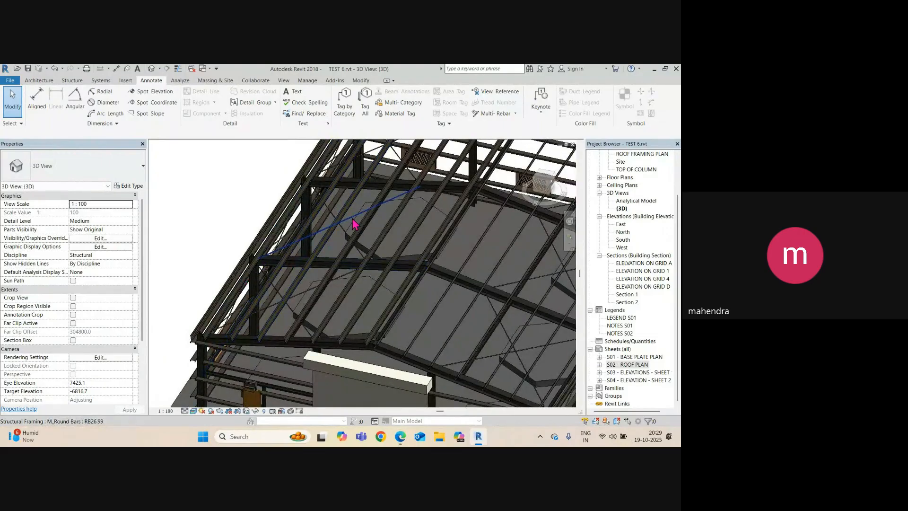
{"action": "middle_click_drag", "start_coordinate": [349, 236], "coordinate": [315, 262]}
{"action": "scroll", "coordinate": [283, 264], "scroll_direction": "down", "scroll_amount": 3}
{"action": "scroll", "coordinate": [367, 183], "scroll_direction": "up", "scroll_amount": 4}
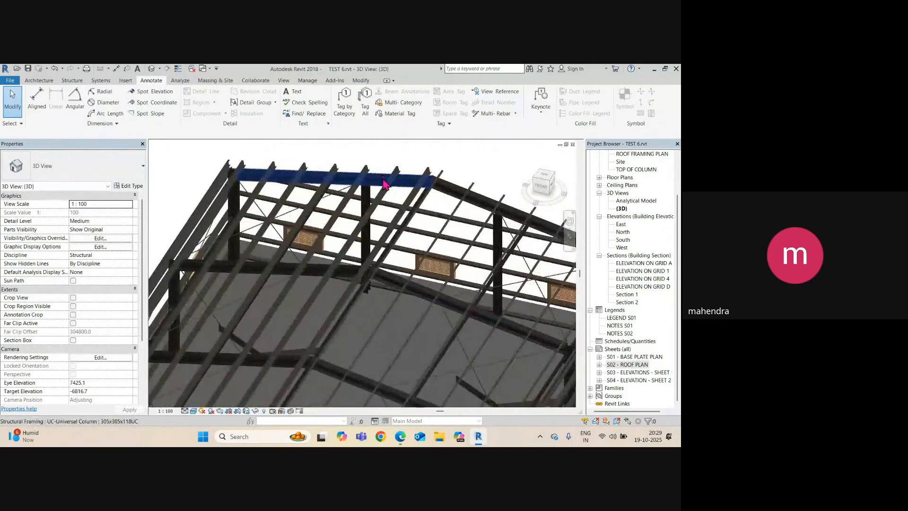
{"action": "scroll", "coordinate": [373, 192], "scroll_direction": "down", "scroll_amount": 1}
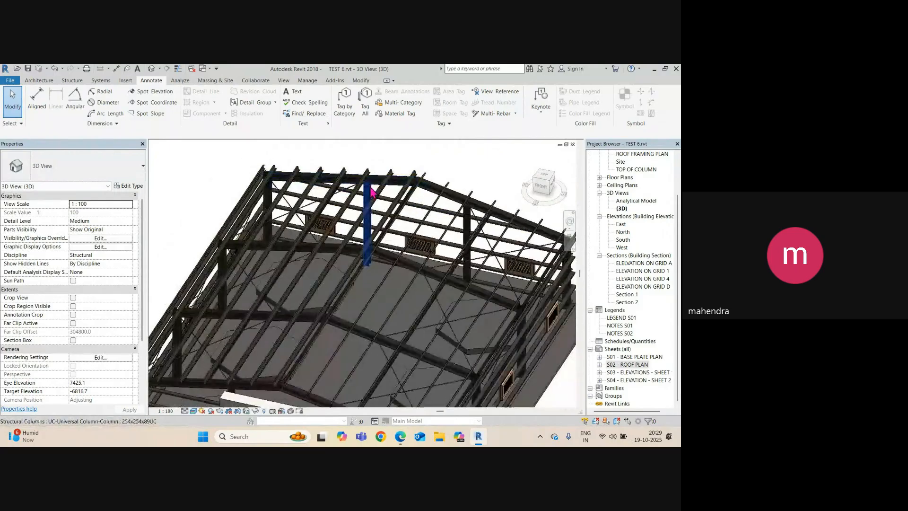
{"action": "scroll", "coordinate": [369, 212], "scroll_direction": "down", "scroll_amount": 1}
{"action": "scroll", "coordinate": [340, 313], "scroll_direction": "up", "scroll_amount": 3}
{"action": "middle_click_drag", "start_coordinate": [334, 326], "coordinate": [337, 232]}
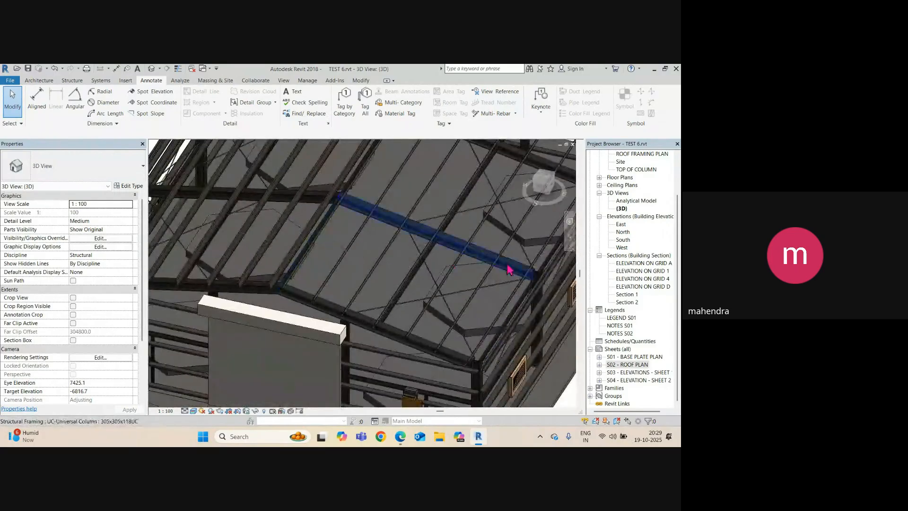
{"action": "scroll", "coordinate": [487, 294], "scroll_direction": "down", "scroll_amount": 4}
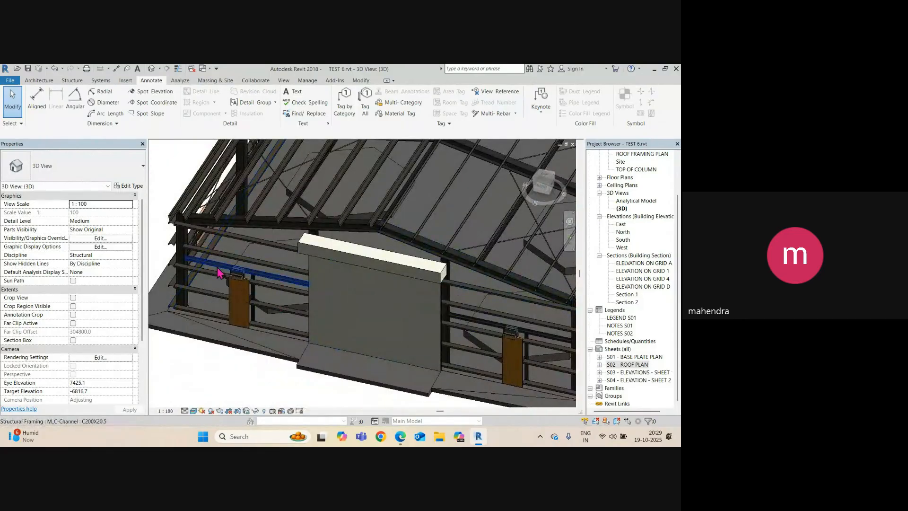
{"action": "scroll", "coordinate": [253, 316], "scroll_direction": "down", "scroll_amount": 5}
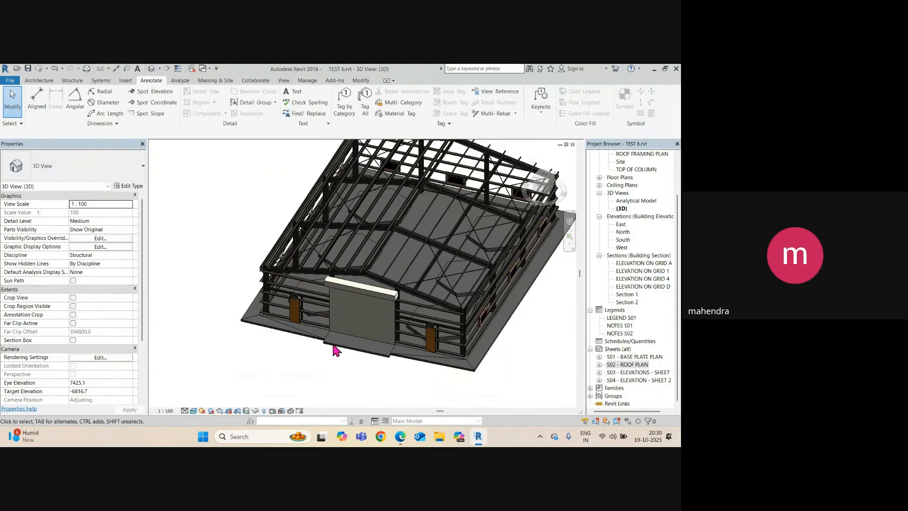
{"action": "scroll", "coordinate": [335, 350], "scroll_direction": "up", "scroll_amount": 1}
{"action": "mouse_move", "coordinate": [400, 436]}
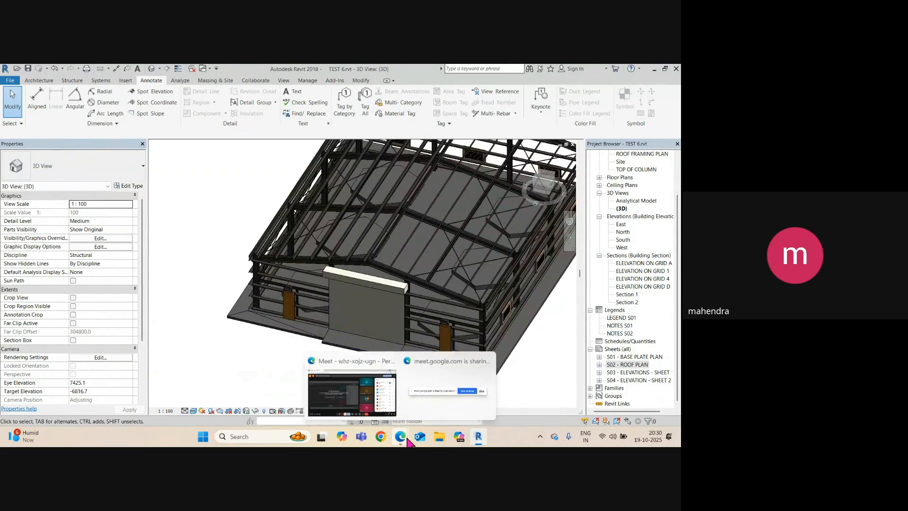
{"action": "left_click", "coordinate": [366, 374]}
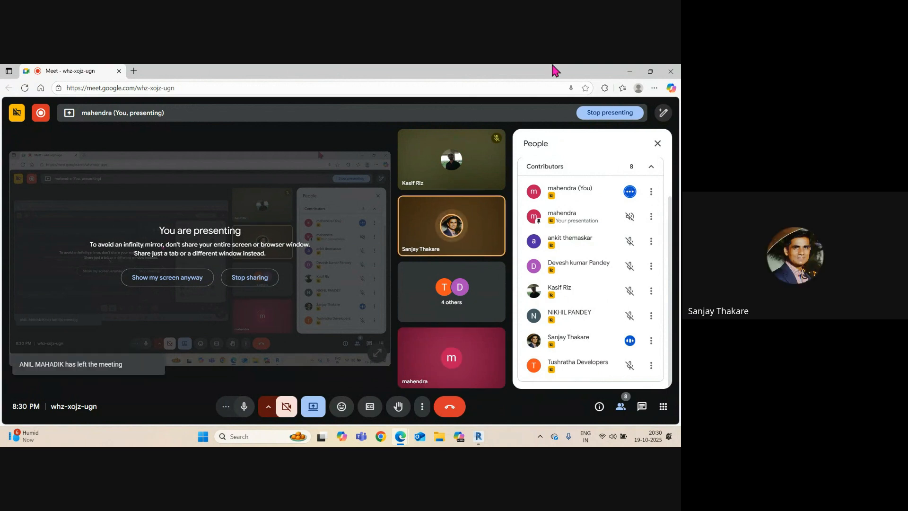
{"action": "left_click", "coordinate": [630, 72]}
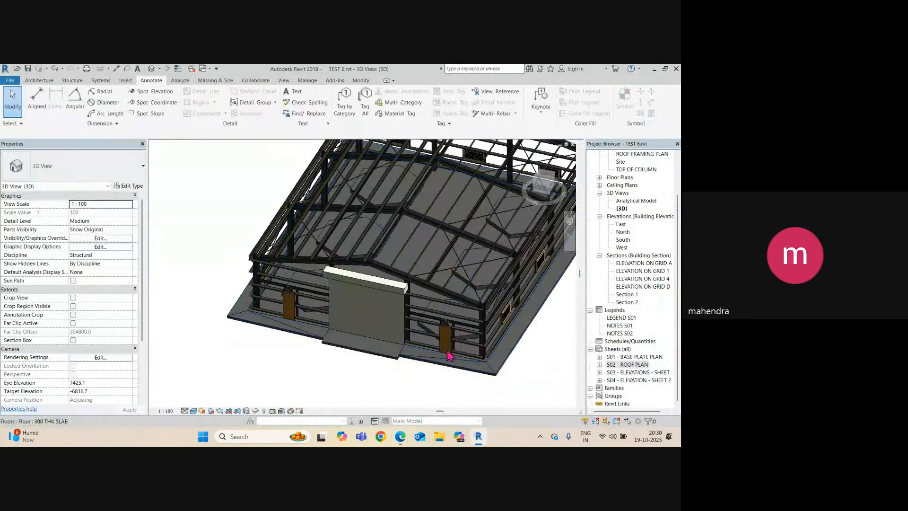
Open sheet S03 - ELEVATIONS - SHEET 1 and examine the framing around the personal door between grids A and B on ELEVATION ON GRID 1
{"action": "left_click", "coordinate": [629, 372]}
{"action": "double_click", "coordinate": [629, 373]}
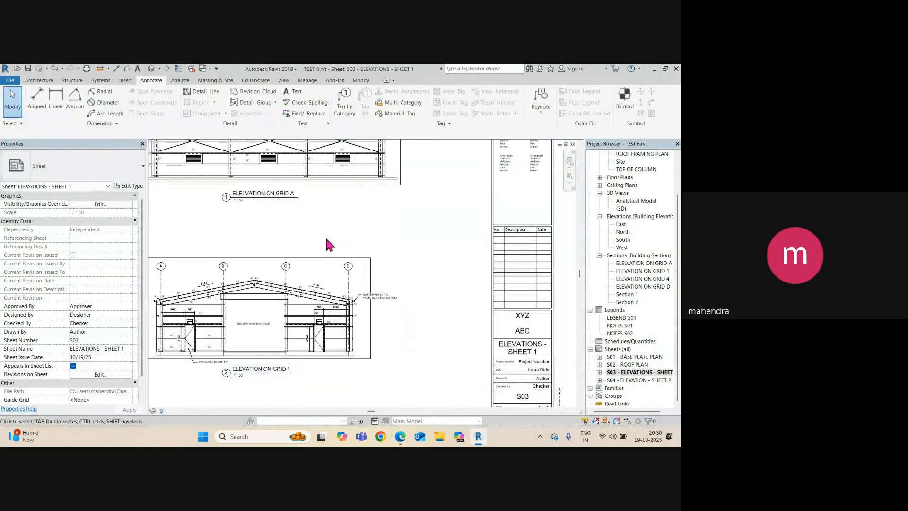
{"action": "scroll", "coordinate": [290, 318], "scroll_direction": "up", "scroll_amount": 5}
{"action": "scroll", "coordinate": [244, 265], "scroll_direction": "up", "scroll_amount": 3}
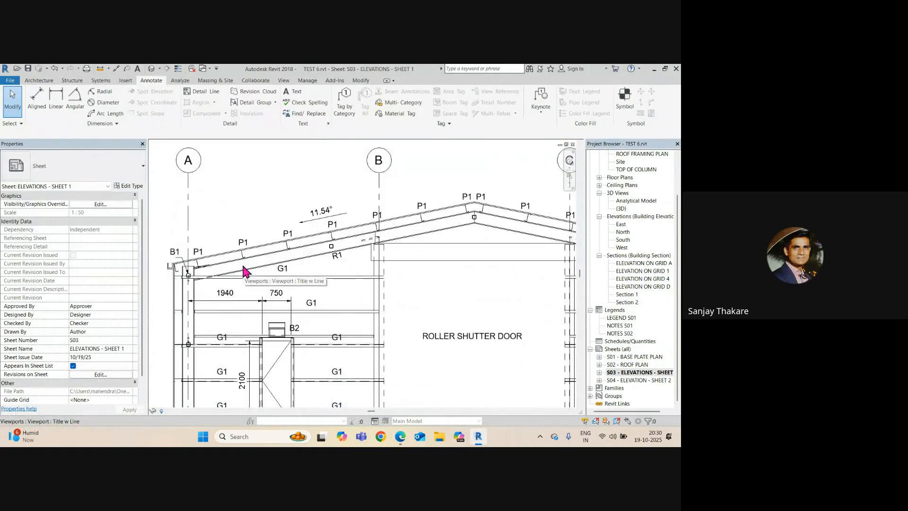
{"action": "scroll", "coordinate": [253, 298], "scroll_direction": "down", "scroll_amount": 2}
{"action": "middle_click_drag", "start_coordinate": [253, 298], "coordinate": [306, 308]}
{"action": "scroll", "coordinate": [287, 317], "scroll_direction": "up", "scroll_amount": 2}
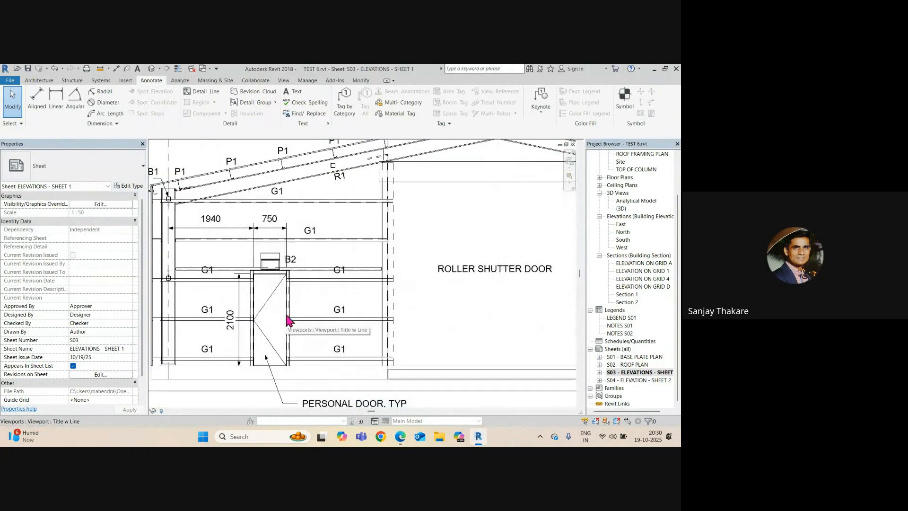
{"action": "scroll", "coordinate": [308, 300], "scroll_direction": "up", "scroll_amount": 3}
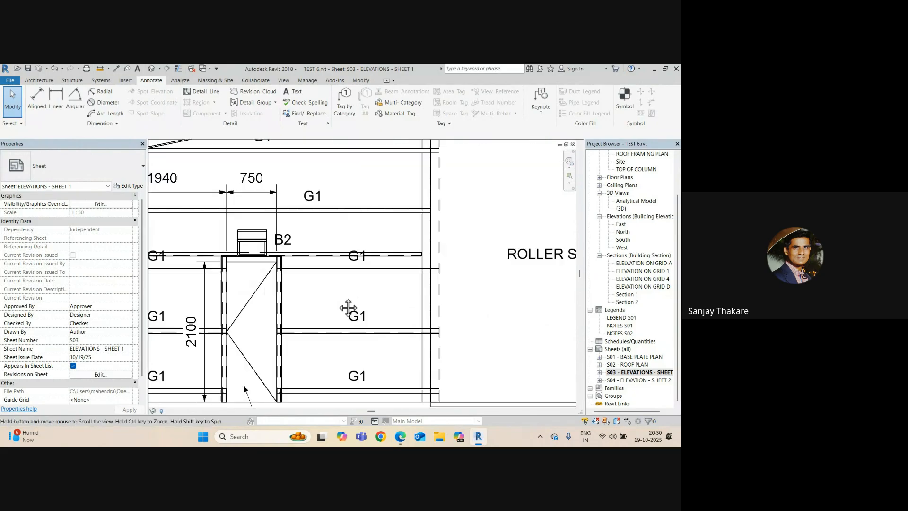
{"action": "scroll", "coordinate": [381, 263], "scroll_direction": "up", "scroll_amount": 2}
Activate the ELEVATION ON GRID 1 viewport and inspect the type of the channel marked B2 above the personal door
{"action": "double_click", "coordinate": [385, 251]}
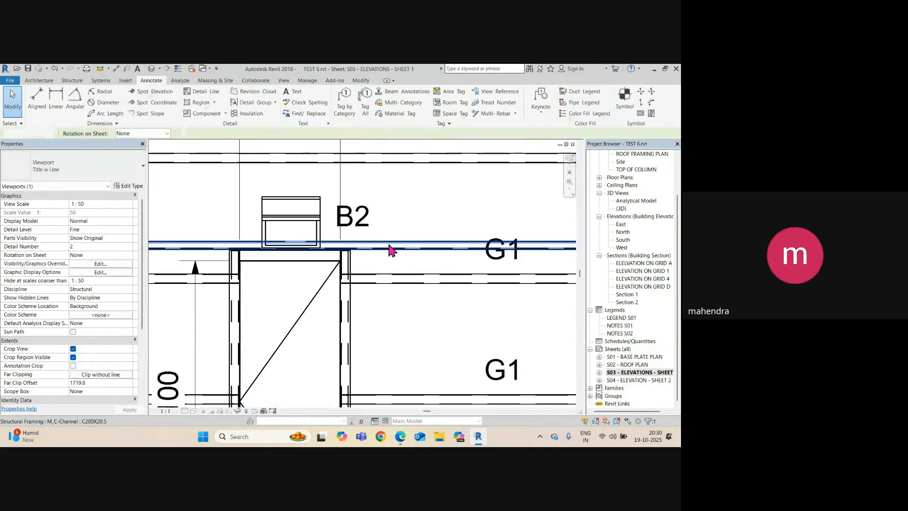
{"action": "left_click", "coordinate": [378, 245]}
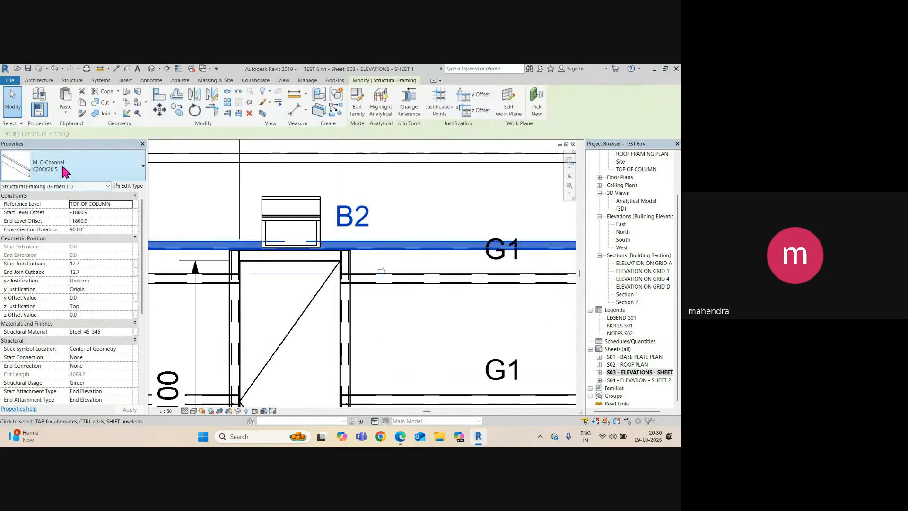
{"action": "scroll", "coordinate": [361, 272], "scroll_direction": "down", "scroll_amount": 3}
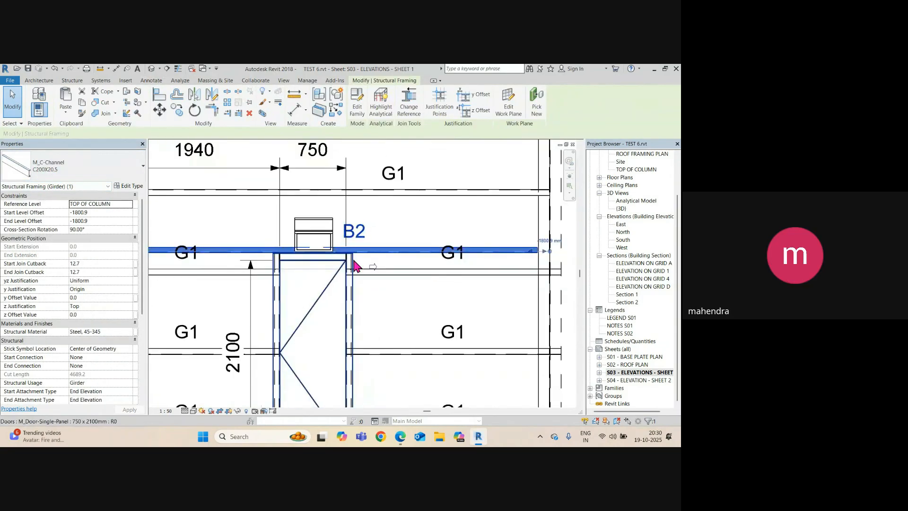
{"action": "scroll", "coordinate": [367, 291], "scroll_direction": "down", "scroll_amount": 2}
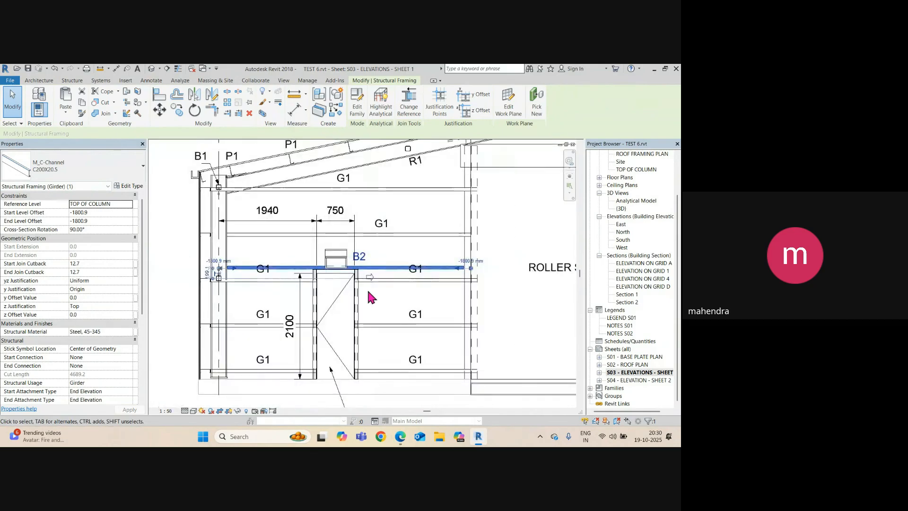
{"action": "key", "text": "Escape"}
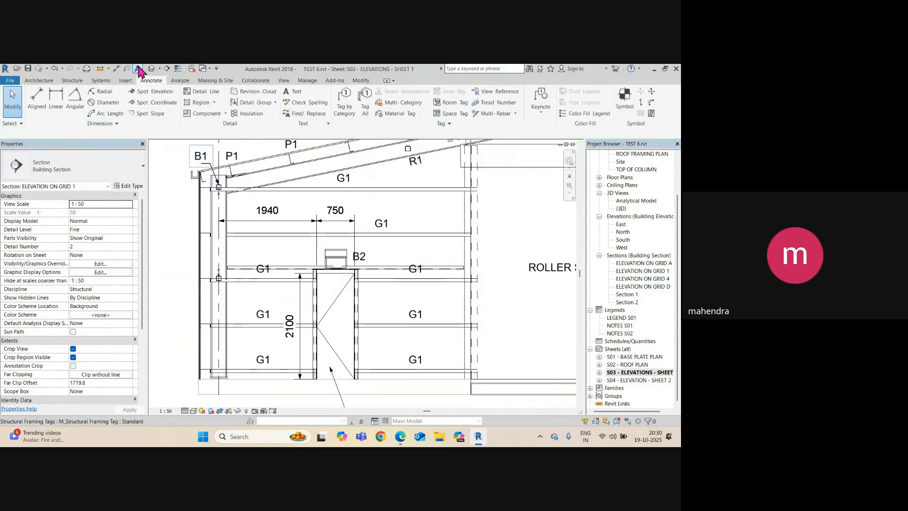
Open the default 3D view and delete the C200X20.5 channel above the personal door beside the roller shutter near grid A
{"action": "left_click", "coordinate": [151, 69]}
{"action": "scroll", "coordinate": [350, 287], "scroll_direction": "up", "scroll_amount": 6}
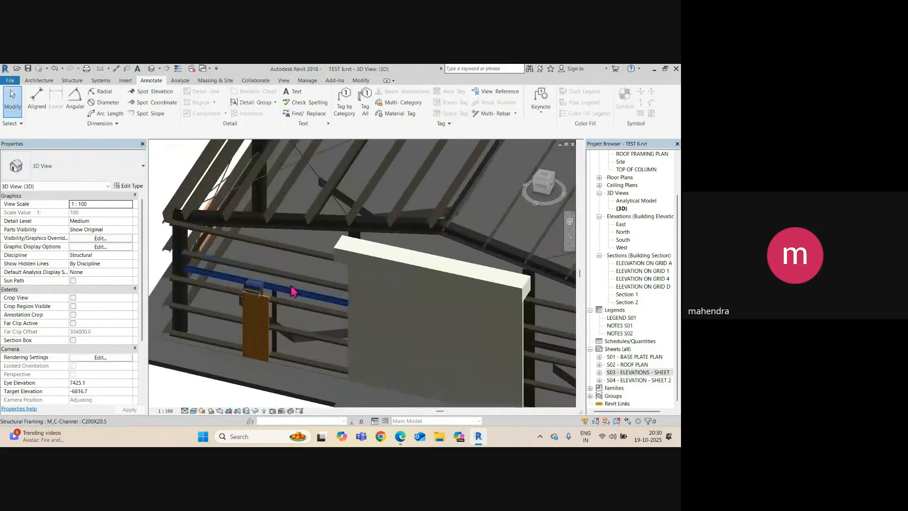
{"action": "scroll", "coordinate": [239, 255], "scroll_direction": "down", "scroll_amount": 3}
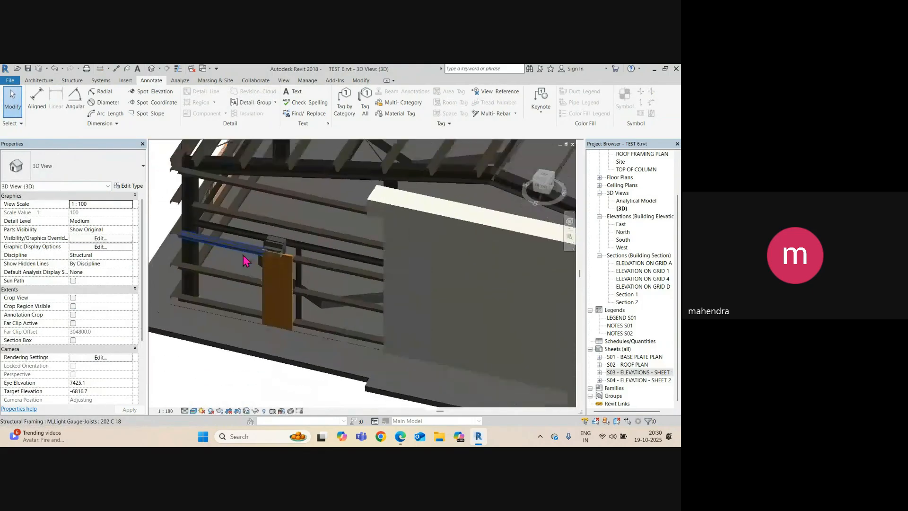
{"action": "middle_click_drag", "start_coordinate": [246, 260], "coordinate": [292, 246], "text": "shift"}
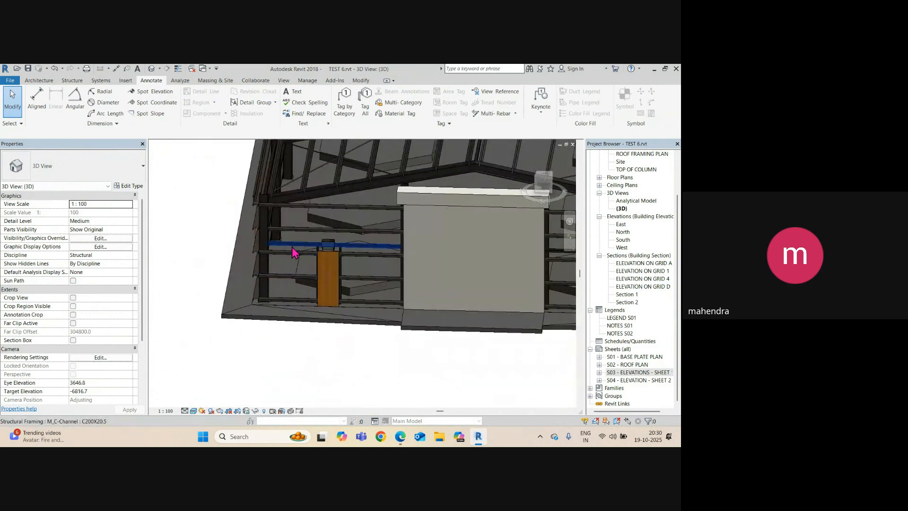
{"action": "left_click", "coordinate": [292, 246]}
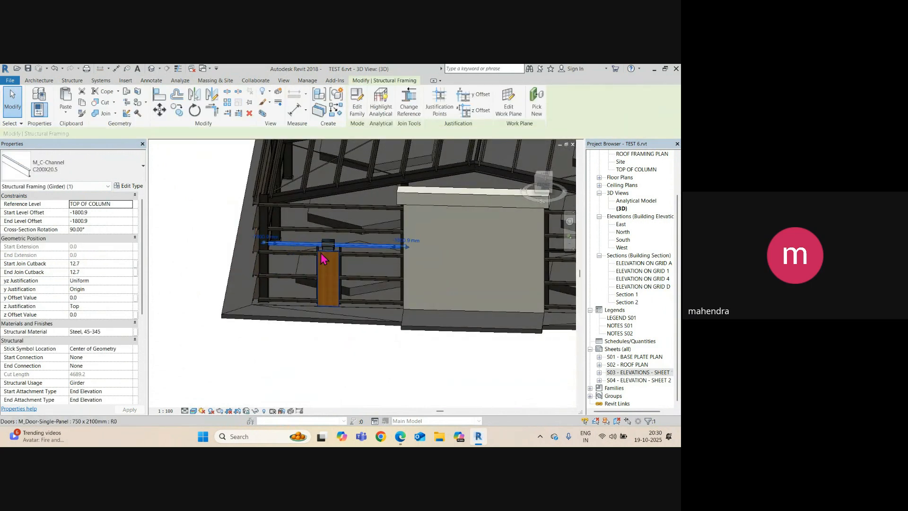
{"action": "key", "text": "Escape"}
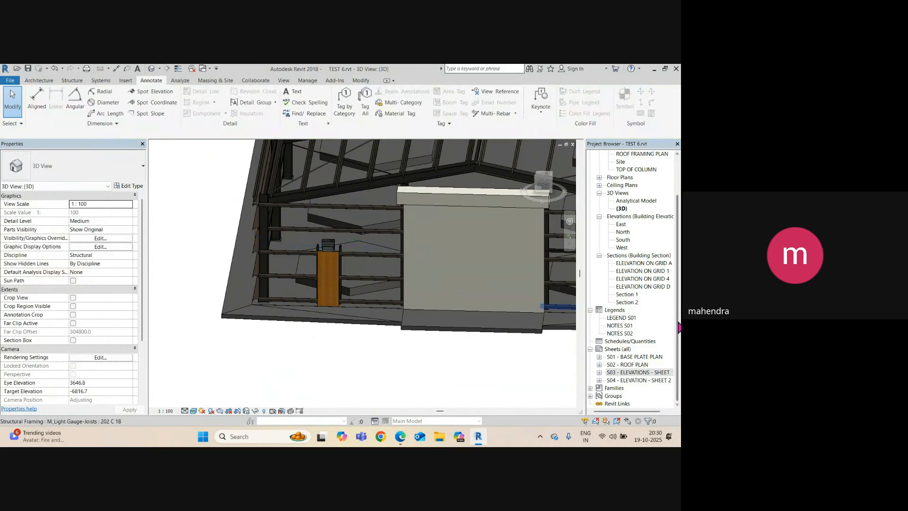
Return to sheet S03 to check ELEVATION ON GRID 1 above the personal door, and undo the channel deletion
{"action": "double_click", "coordinate": [633, 373]}
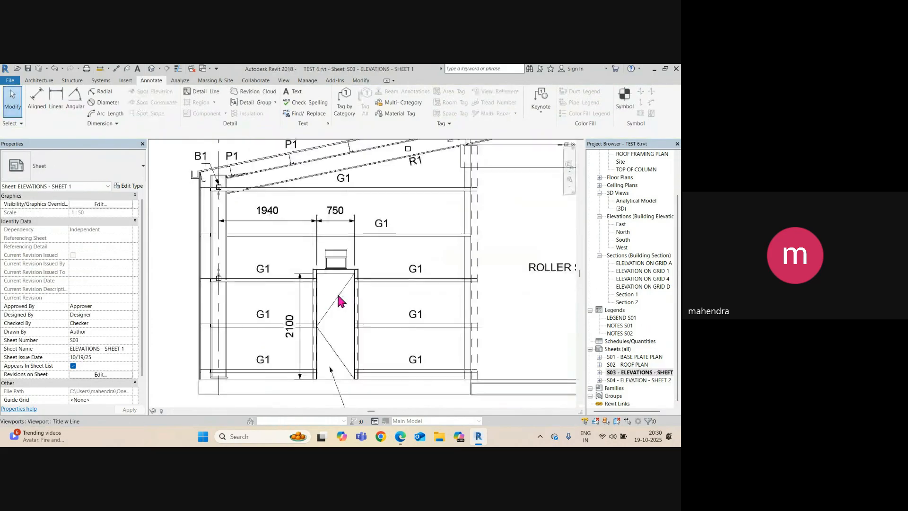
{"action": "scroll", "coordinate": [315, 278], "scroll_direction": "up", "scroll_amount": 3}
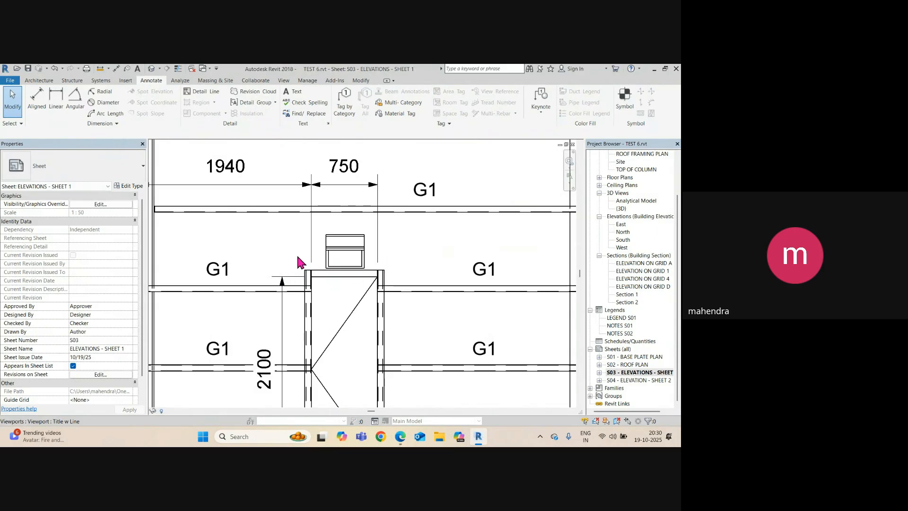
{"action": "key", "text": "ctrl+z"}
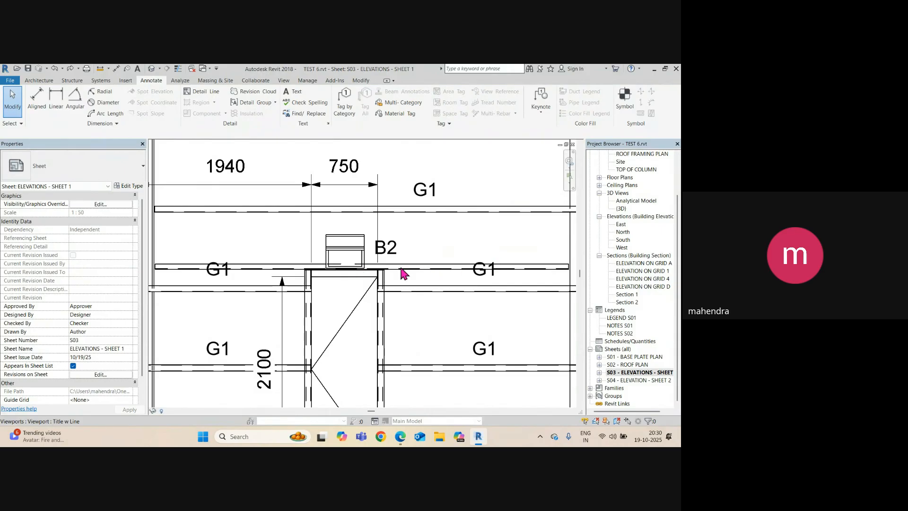
{"action": "scroll", "coordinate": [256, 280], "scroll_direction": "down", "scroll_amount": 4}
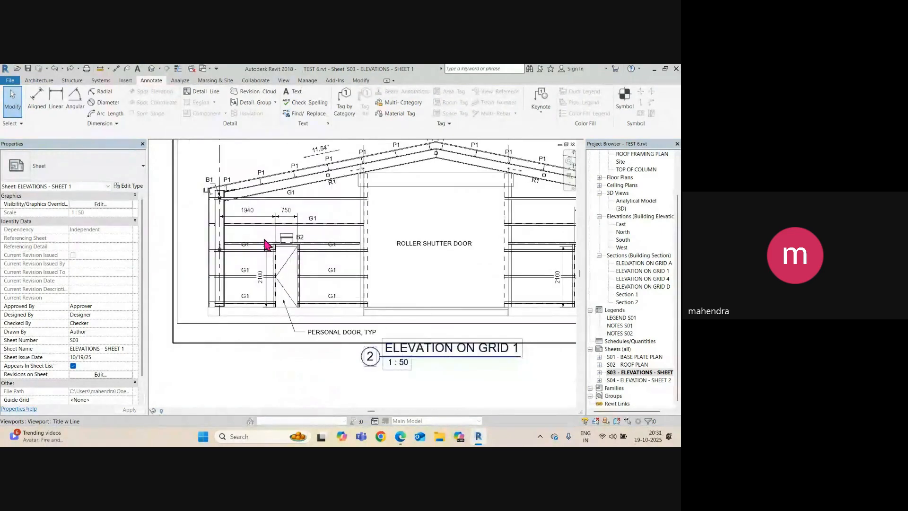
{"action": "scroll", "coordinate": [339, 297], "scroll_direction": "down", "scroll_amount": 1}
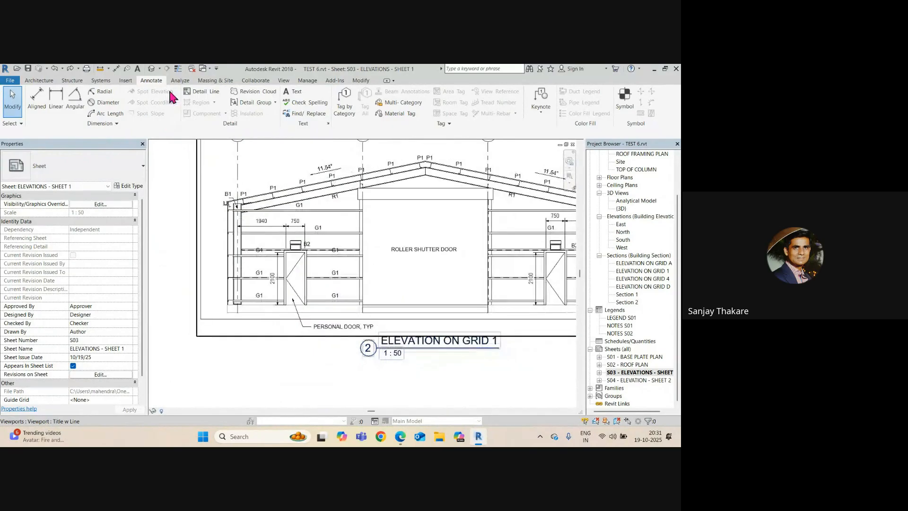
Open the default 3D view and examine the whole steel frame from the front corner
{"action": "left_click", "coordinate": [151, 69]}
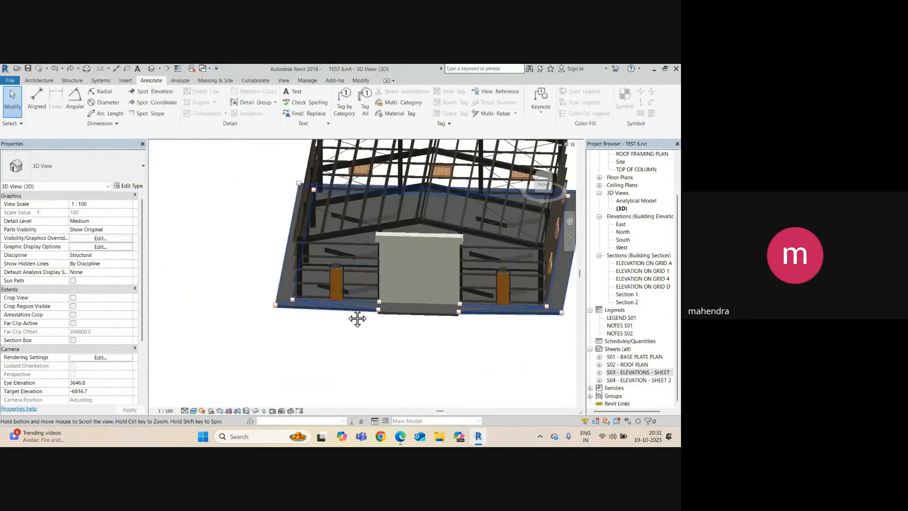
{"action": "middle_click_drag", "start_coordinate": [373, 359], "coordinate": [362, 340], "text": "shift"}
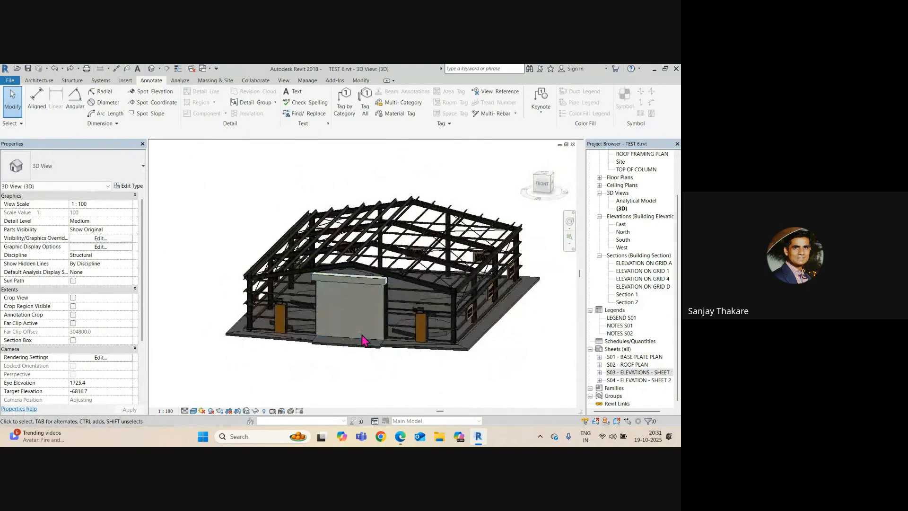
{"action": "left_click", "coordinate": [355, 400]}
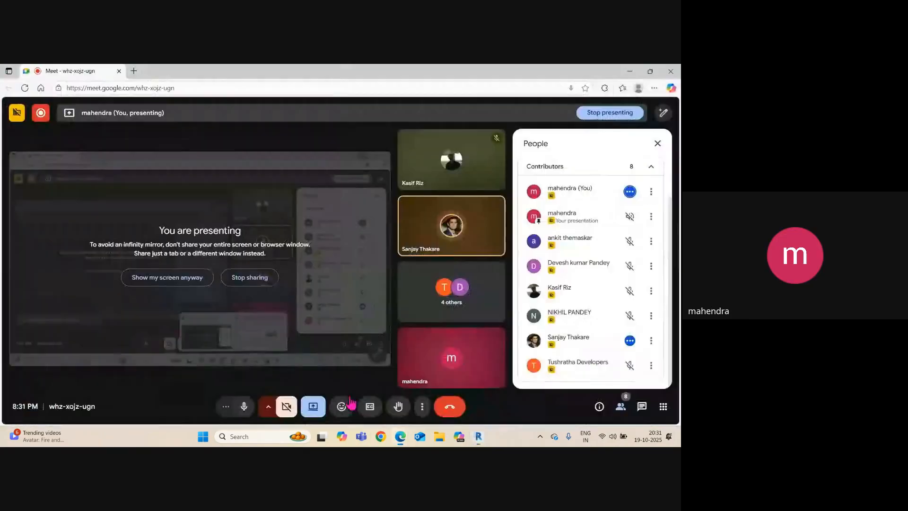
{"action": "left_click", "coordinate": [629, 71]}
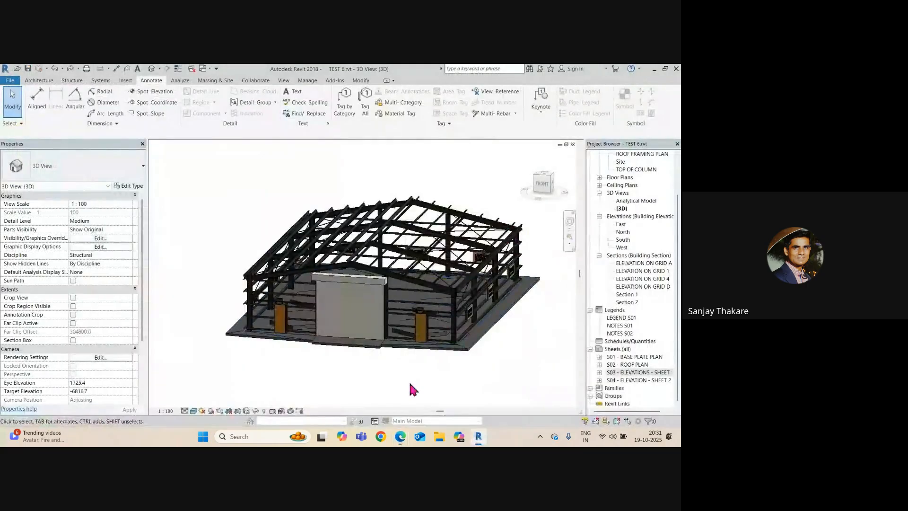
Compare ELEVATION ON GRID 1 on sheet S03 with the roof edge and BR1 bracing near column C1 on sheet S02 - ROOF PLAN
{"action": "double_click", "coordinate": [632, 374]}
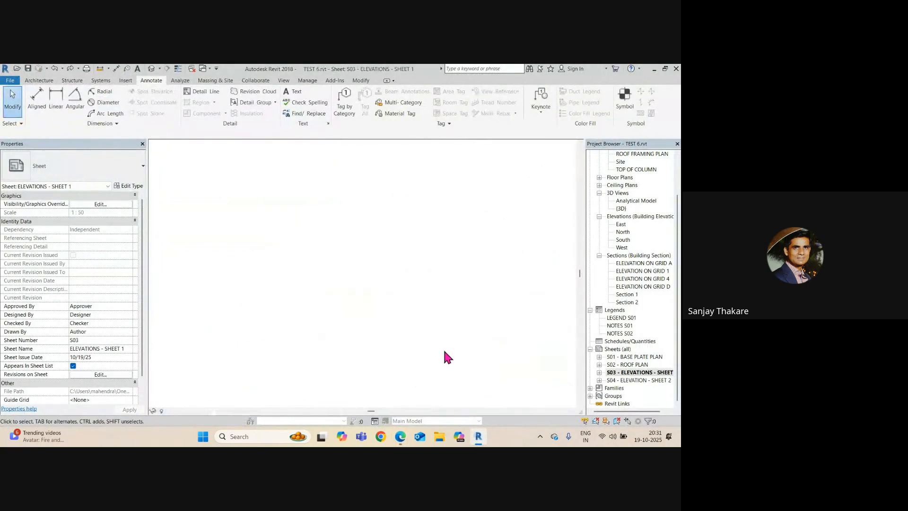
{"action": "scroll", "coordinate": [295, 249], "scroll_direction": "down", "scroll_amount": 3}
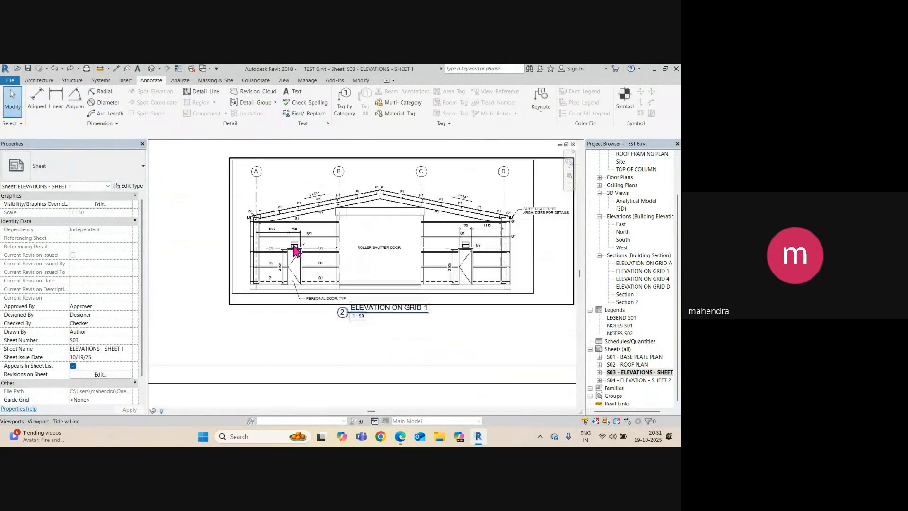
{"action": "double_click", "coordinate": [619, 365]}
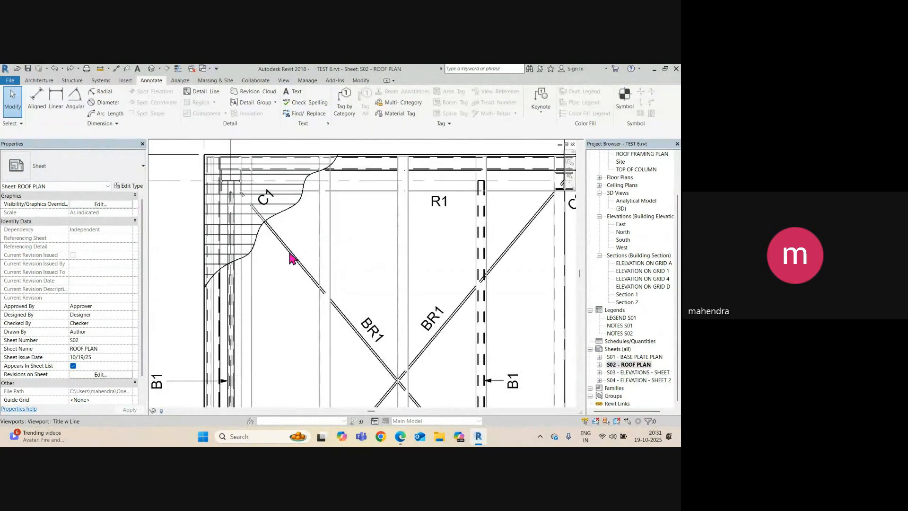
{"action": "scroll", "coordinate": [245, 282], "scroll_direction": "down", "scroll_amount": 2}
{"action": "scroll", "coordinate": [237, 302], "scroll_direction": "up", "scroll_amount": 4}
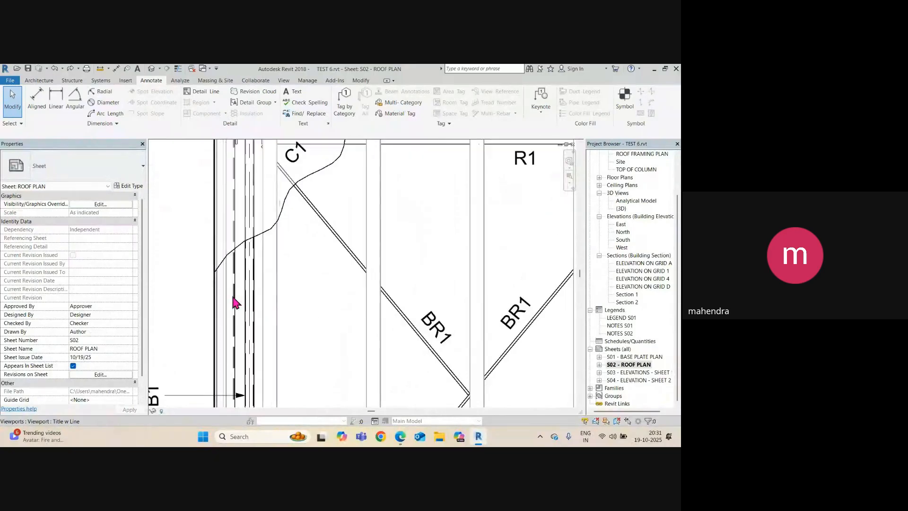
{"action": "scroll", "coordinate": [235, 303], "scroll_direction": "down", "scroll_amount": 1}
{"action": "middle_click_drag", "start_coordinate": [235, 304], "coordinate": [267, 278]}
Activate the roof framing plan on sheet S02 and draw a short horizontal section across the roof edge at grid A, between grids 3 and 4
{"action": "left_click", "coordinate": [249, 285]}
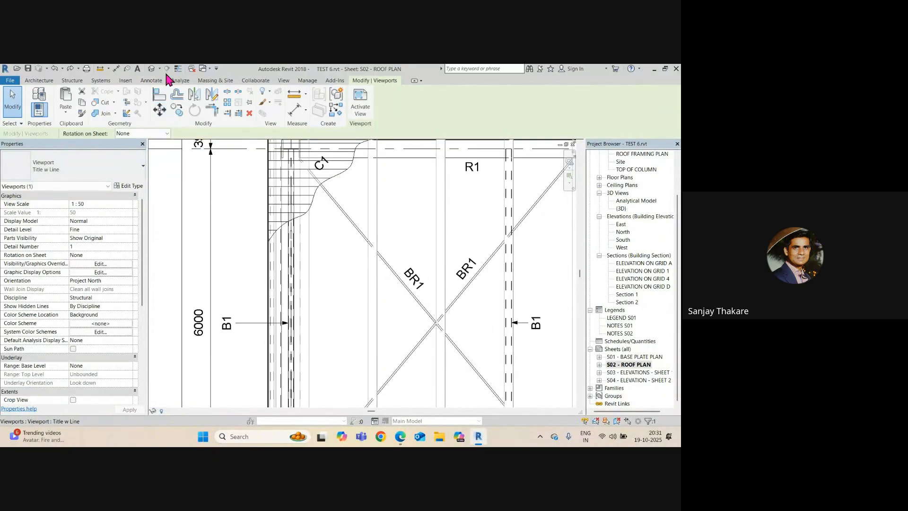
{"action": "key", "text": "Escape"}
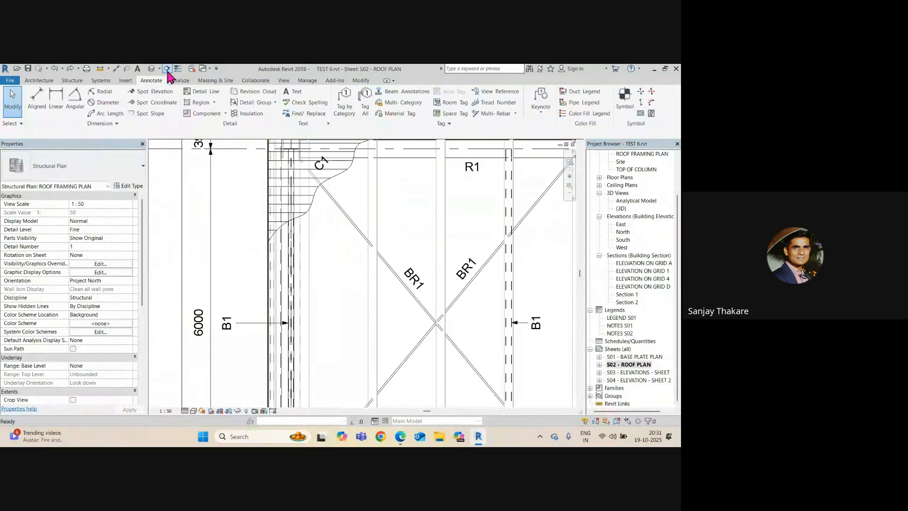
{"action": "left_click", "coordinate": [167, 69]}
{"action": "left_click", "coordinate": [253, 296]}
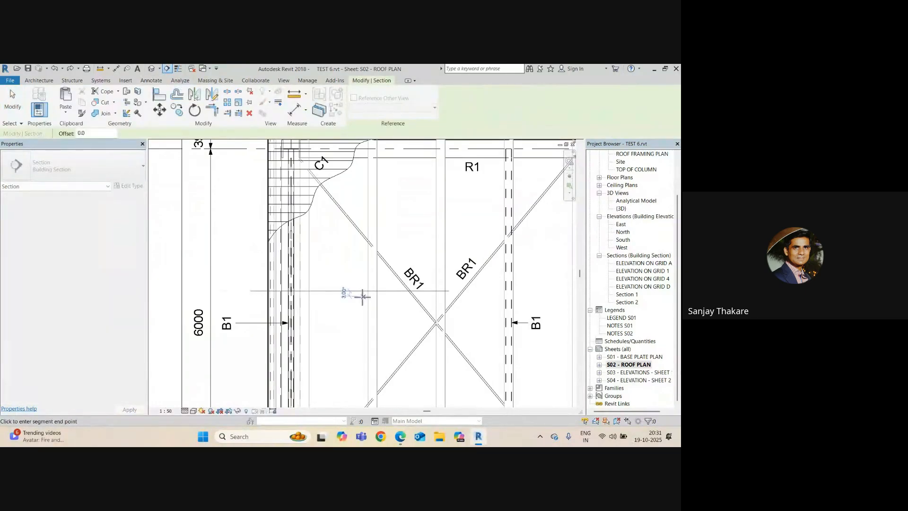
{"action": "scroll", "coordinate": [331, 298], "scroll_direction": "down", "scroll_amount": 2}
{"action": "left_click", "coordinate": [326, 300]}
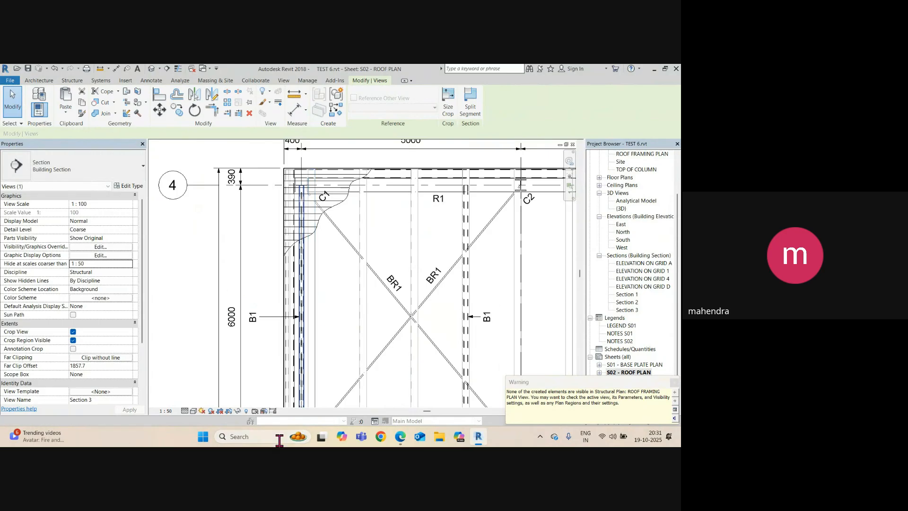
Reveal the hidden elements in the roof framing plan and open the view of the new roof-edge section
{"action": "left_click", "coordinate": [247, 411]}
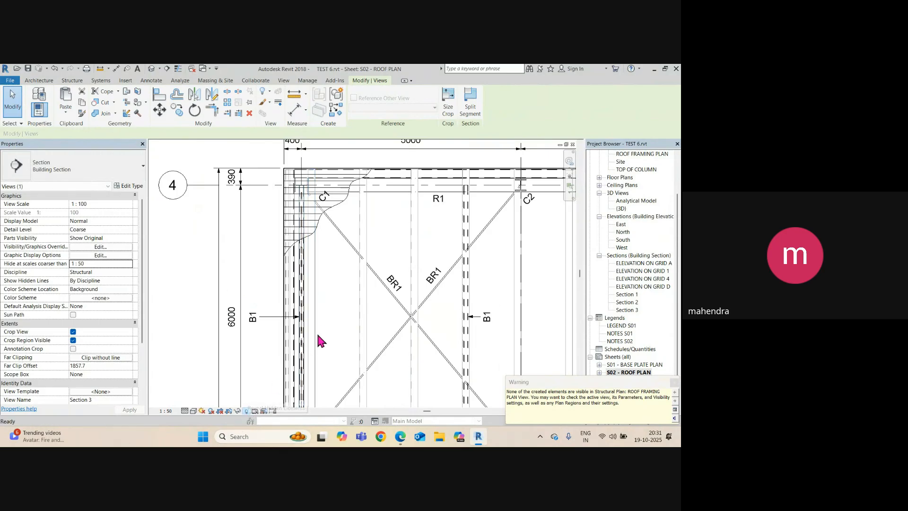
{"action": "right_click", "coordinate": [319, 288]}
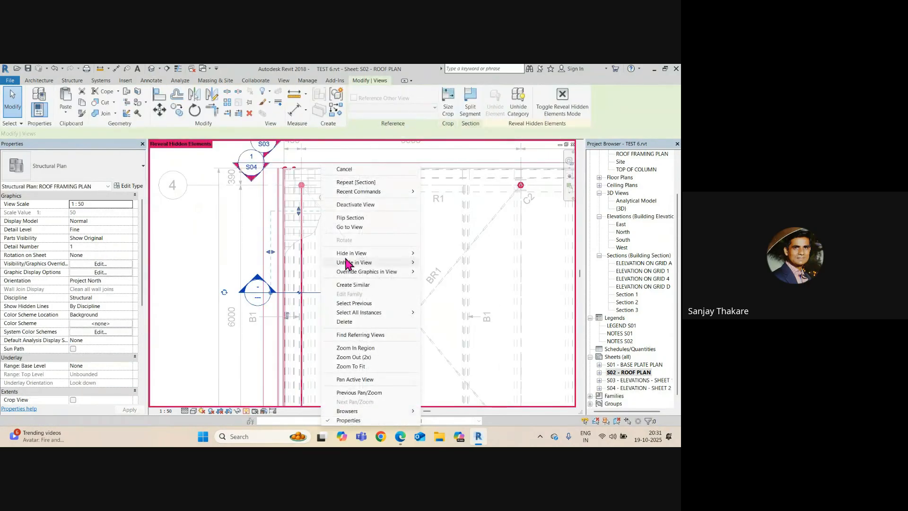
{"action": "left_click", "coordinate": [354, 227]}
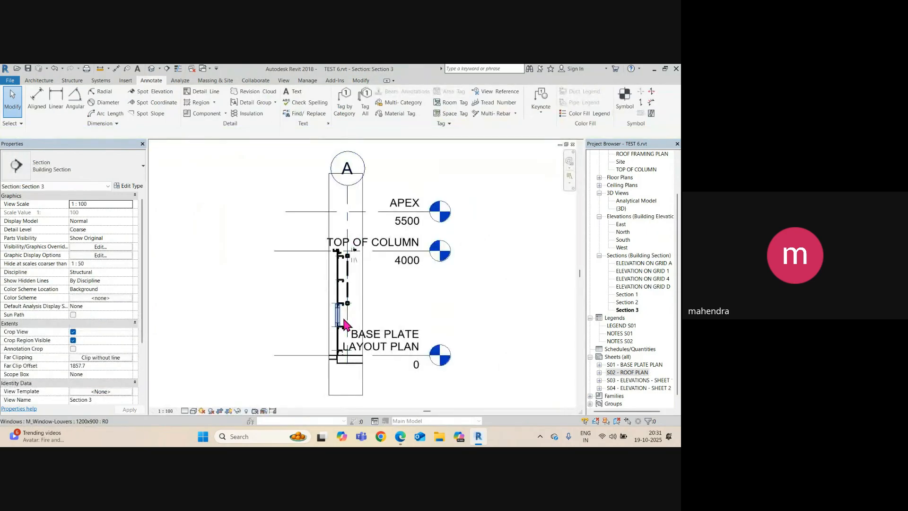
Extend the level lines so their heads clear the section at grid A, and set the view scale to 1:25
{"action": "scroll", "coordinate": [320, 290], "scroll_direction": "up", "scroll_amount": 2}
{"action": "scroll", "coordinate": [377, 244], "scroll_direction": "down", "scroll_amount": 2}
{"action": "left_click", "coordinate": [377, 242]}
{"action": "left_click_drag", "start_coordinate": [425, 240], "coordinate": [493, 241]}
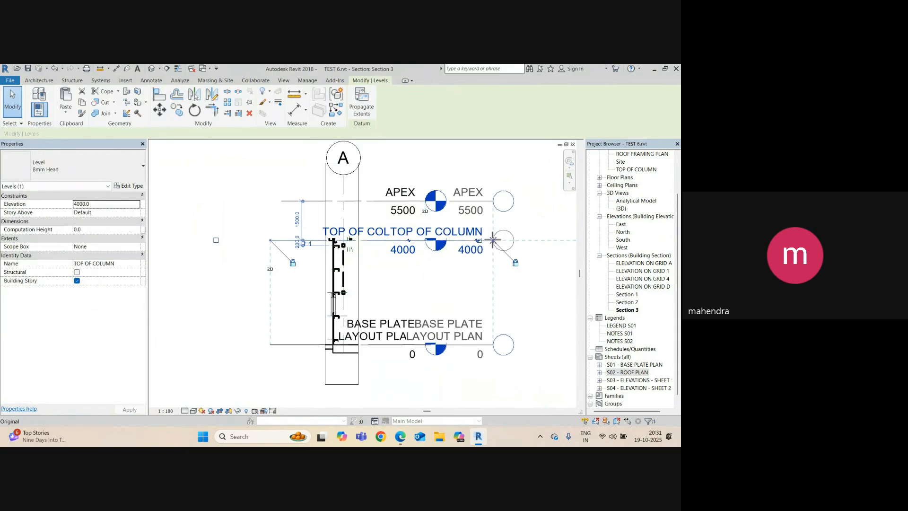
{"action": "left_click", "coordinate": [170, 411]}
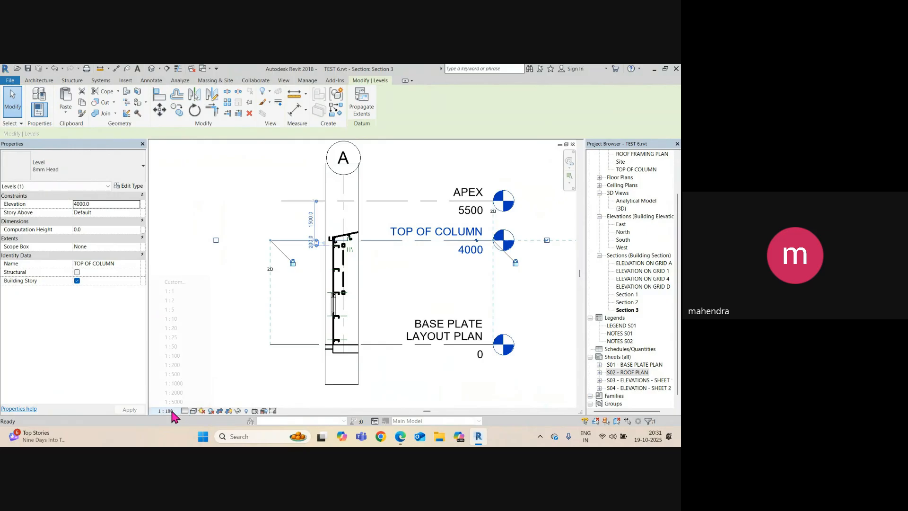
{"action": "left_click", "coordinate": [171, 337]}
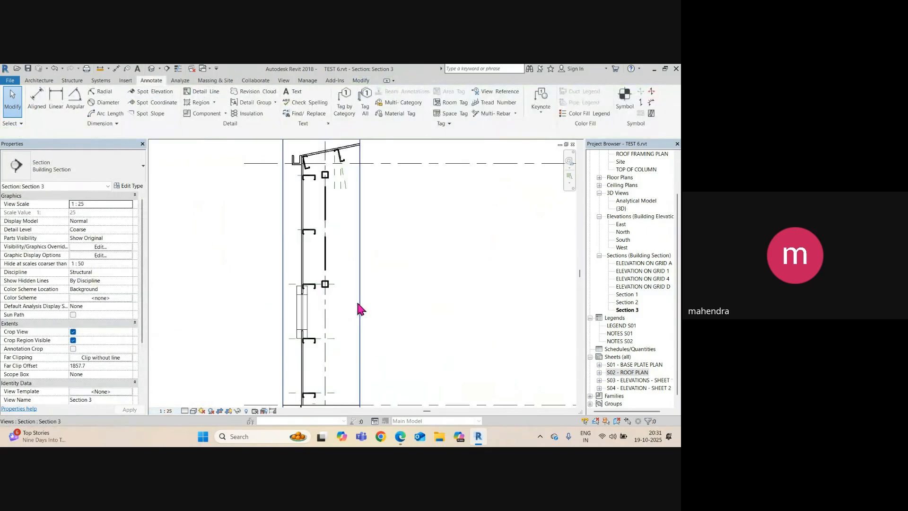
Turn on thin lines and examine the wall girts, purlins and gutter at the roof edge in the section
{"action": "scroll", "coordinate": [314, 318], "scroll_direction": "up", "scroll_amount": 8}
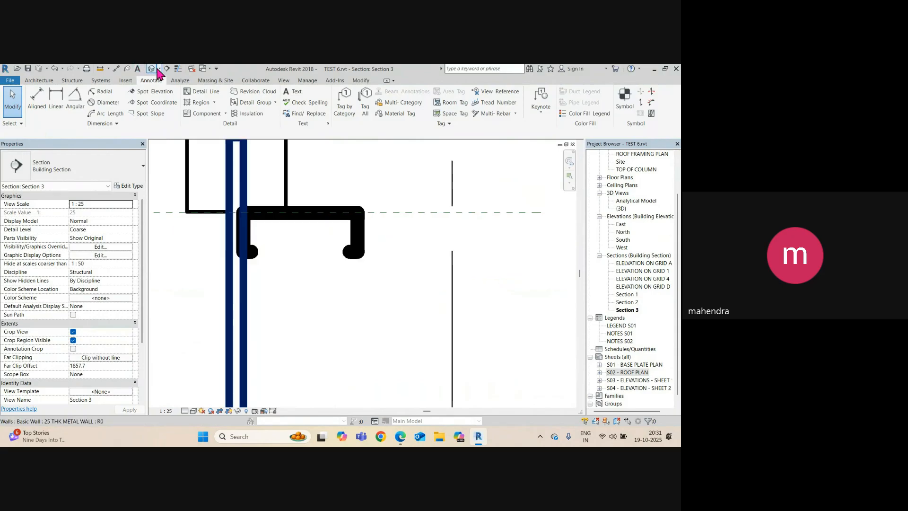
{"action": "left_click", "coordinate": [178, 68]}
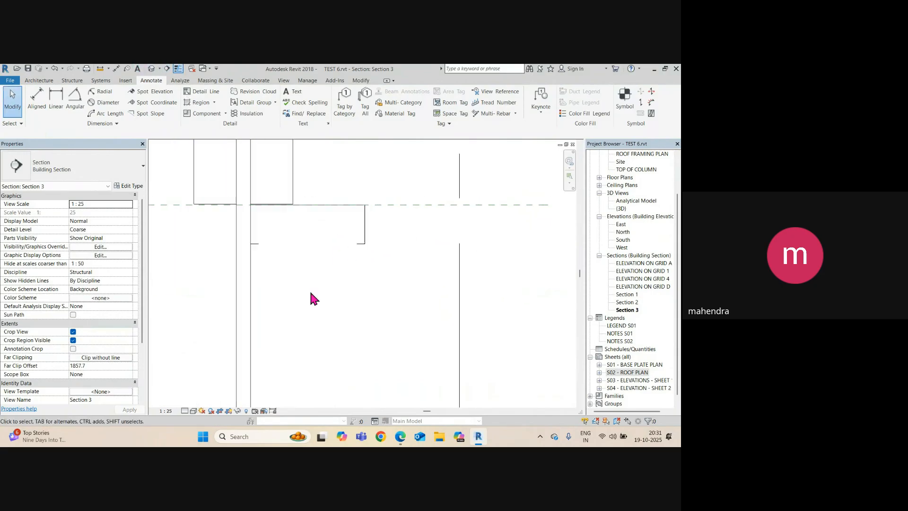
{"action": "middle_click_drag", "start_coordinate": [312, 298], "coordinate": [314, 376]}
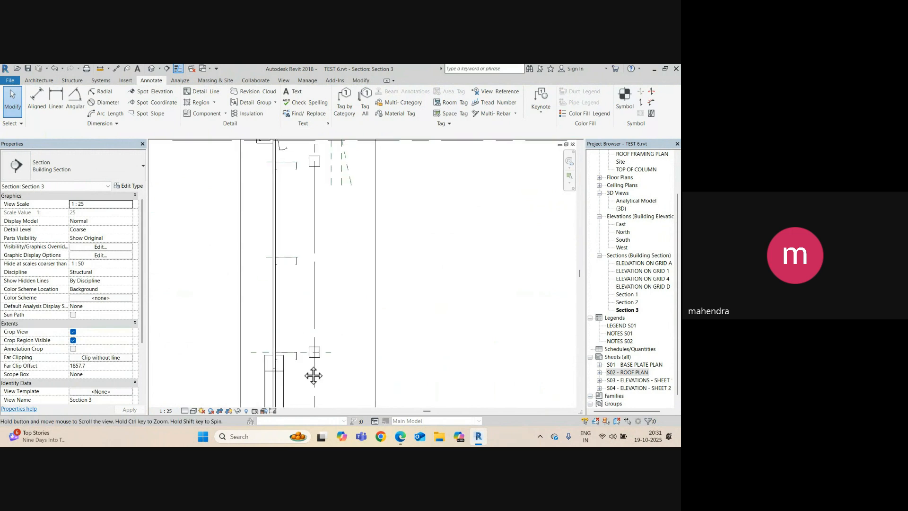
{"action": "middle_click_drag", "start_coordinate": [314, 242], "coordinate": [306, 378]}
{"action": "scroll", "coordinate": [286, 276], "scroll_direction": "up", "scroll_amount": 5}
{"action": "scroll", "coordinate": [342, 312], "scroll_direction": "up", "scroll_amount": 1}
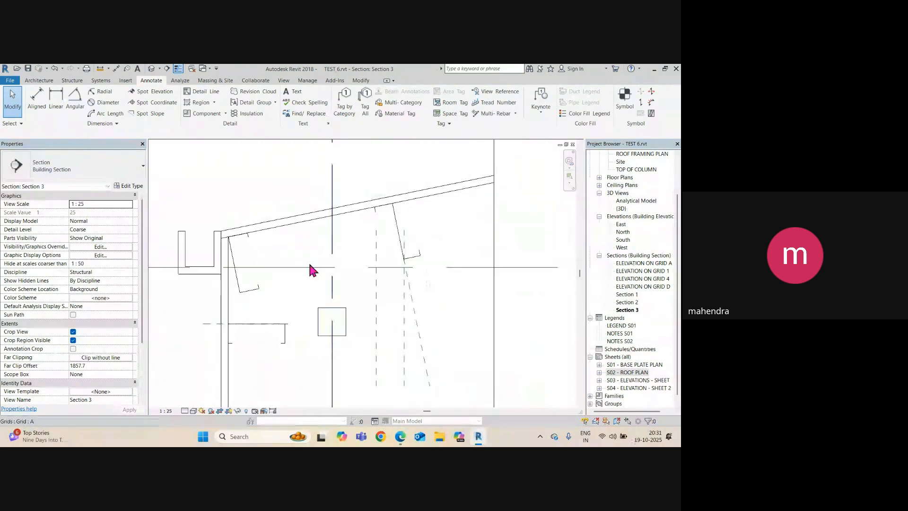
{"action": "scroll", "coordinate": [310, 265], "scroll_direction": "down", "scroll_amount": 3}
Return to the roof framing plan, draw a short vertical section across rafter R1 on grid 3 beside column C1, and open its view
{"action": "key", "text": "ctrl+Tab"}
{"action": "scroll", "coordinate": [313, 291], "scroll_direction": "down", "scroll_amount": 1}
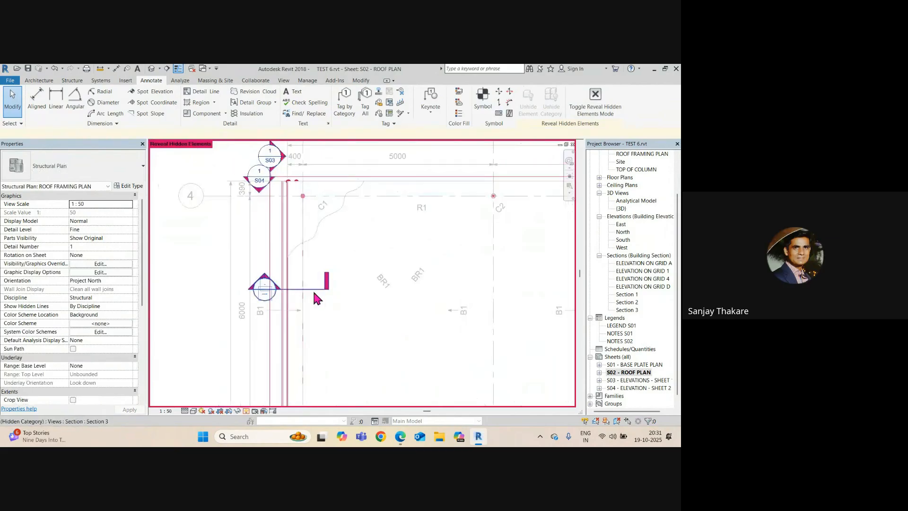
{"action": "scroll", "coordinate": [314, 291], "scroll_direction": "down", "scroll_amount": 2}
{"action": "middle_click_drag", "start_coordinate": [342, 290], "coordinate": [340, 199]}
{"action": "middle_click_drag", "start_coordinate": [305, 227], "coordinate": [302, 239]}
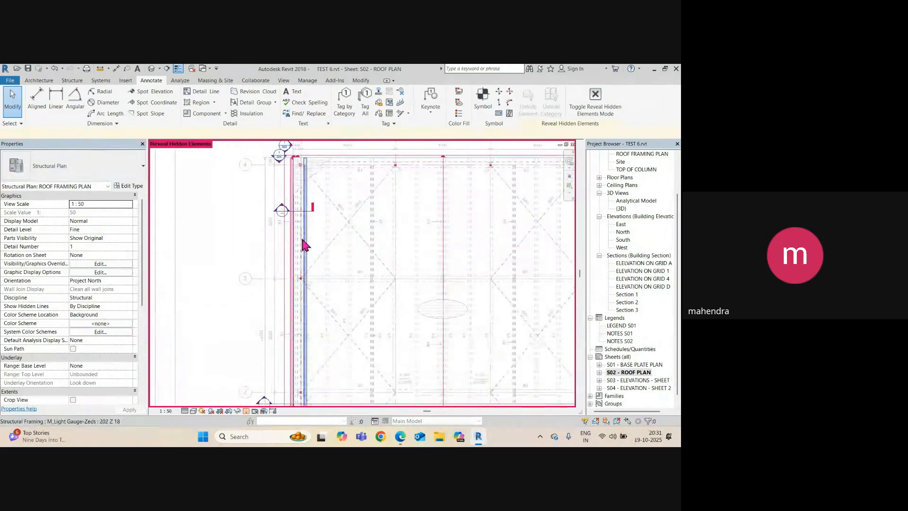
{"action": "scroll", "coordinate": [303, 244], "scroll_direction": "up", "scroll_amount": 1}
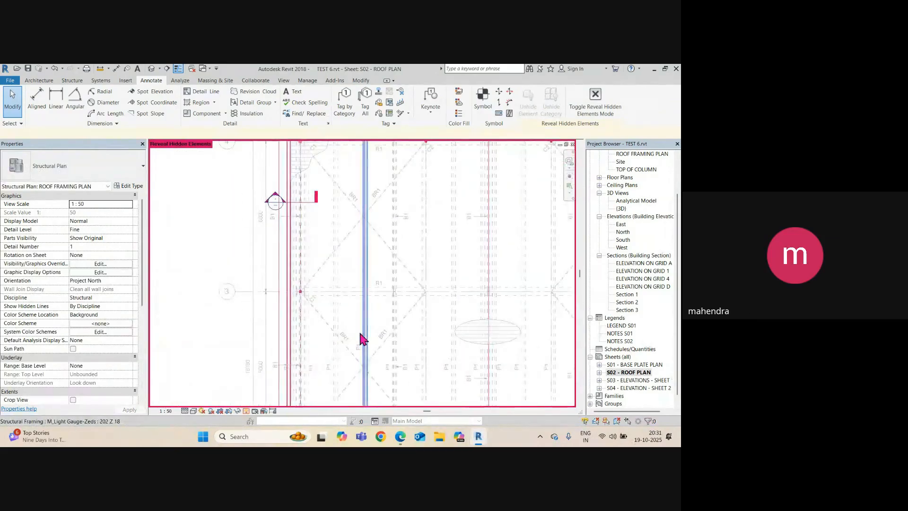
{"action": "left_click", "coordinate": [167, 69]}
{"action": "left_click", "coordinate": [345, 282]}
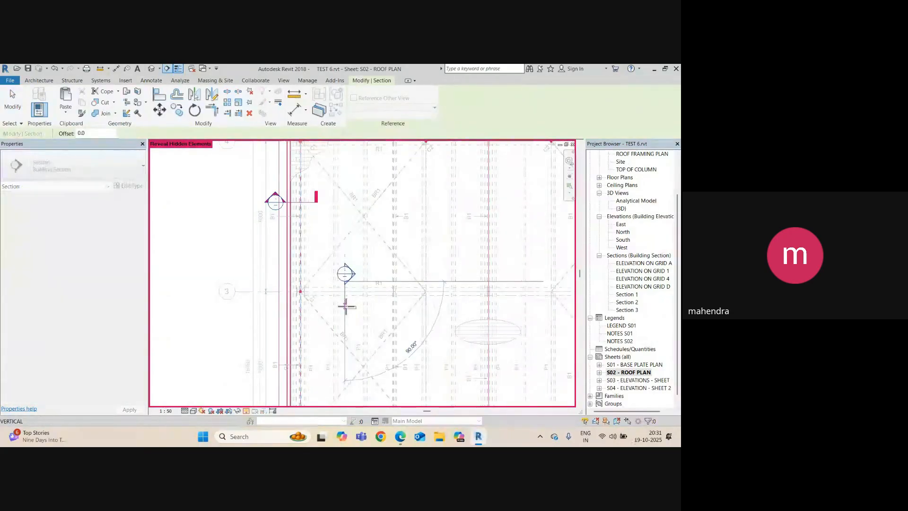
{"action": "left_click", "coordinate": [345, 308]}
{"action": "right_click", "coordinate": [348, 310]}
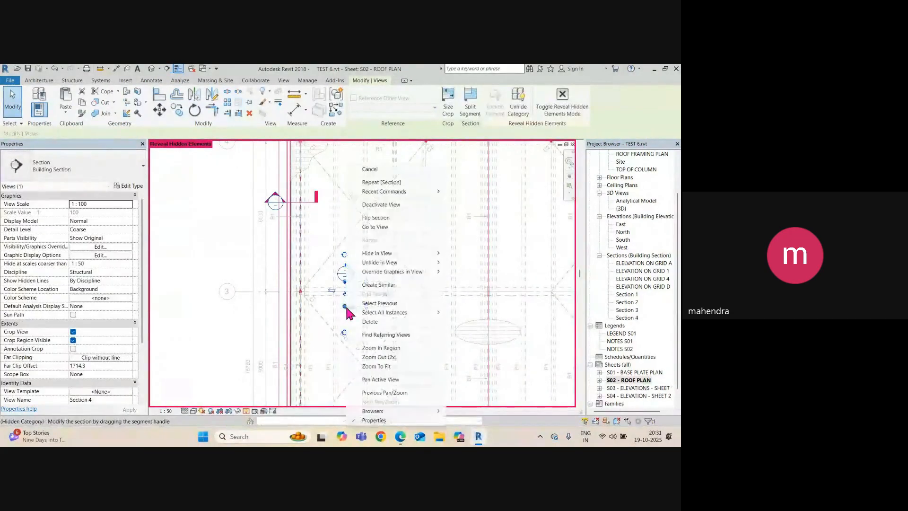
{"action": "left_click", "coordinate": [380, 227]}
Extend the level lines so their heads clear the rafter section, and set the detail level to Fine
{"action": "scroll", "coordinate": [367, 237], "scroll_direction": "up", "scroll_amount": 4}
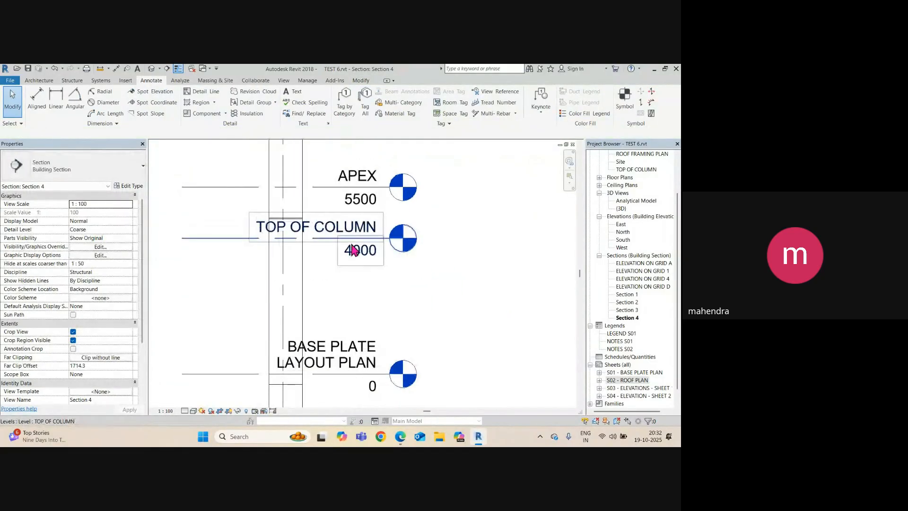
{"action": "left_click", "coordinate": [350, 235]}
{"action": "left_click_drag", "start_coordinate": [389, 239], "coordinate": [510, 239]}
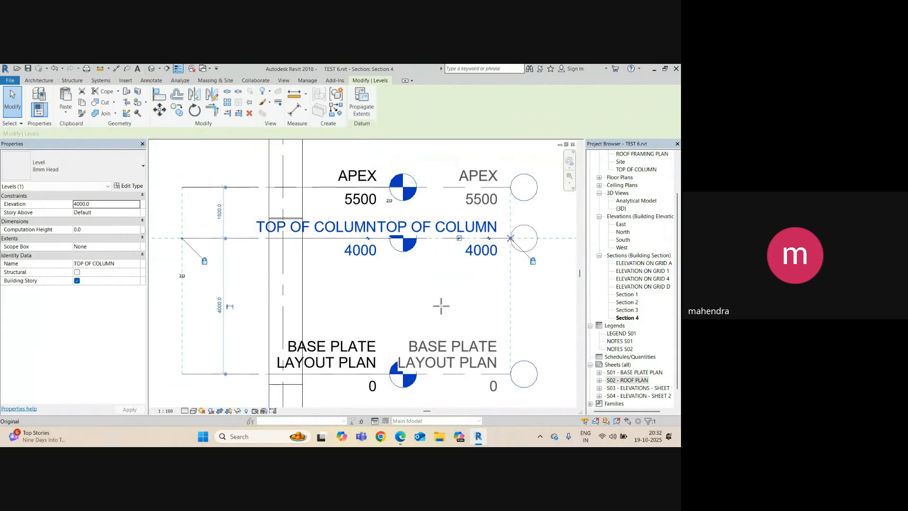
{"action": "scroll", "coordinate": [342, 330], "scroll_direction": "down", "scroll_amount": 2}
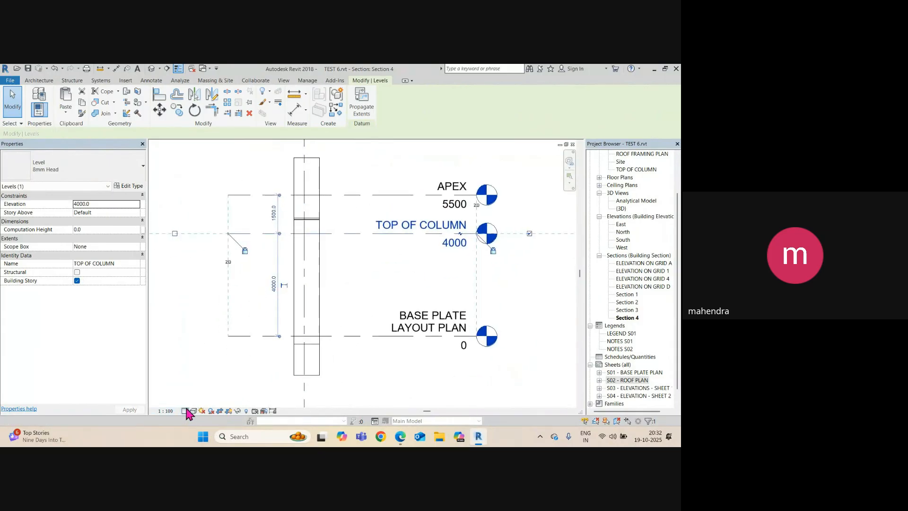
{"action": "left_click", "coordinate": [186, 409]}
{"action": "left_click", "coordinate": [193, 402]}
{"action": "scroll", "coordinate": [303, 217], "scroll_direction": "up", "scroll_amount": 4}
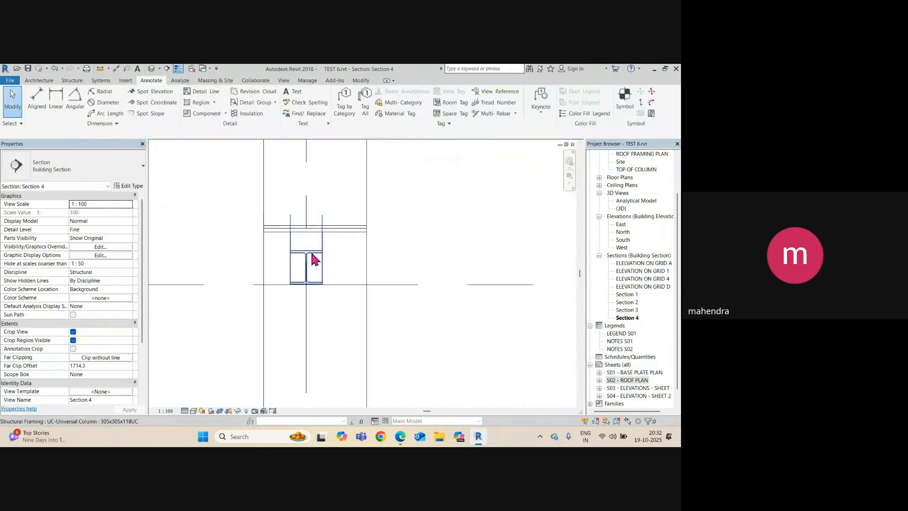
Examine the profile of the 305x305x118UC rafter and its position against the TOP OF COLUMN level
{"action": "left_click", "coordinate": [314, 260]}
{"action": "scroll", "coordinate": [283, 280], "scroll_direction": "up", "scroll_amount": 4}
{"action": "scroll", "coordinate": [325, 327], "scroll_direction": "down", "scroll_amount": 1}
{"action": "scroll", "coordinate": [314, 357], "scroll_direction": "up", "scroll_amount": 2}
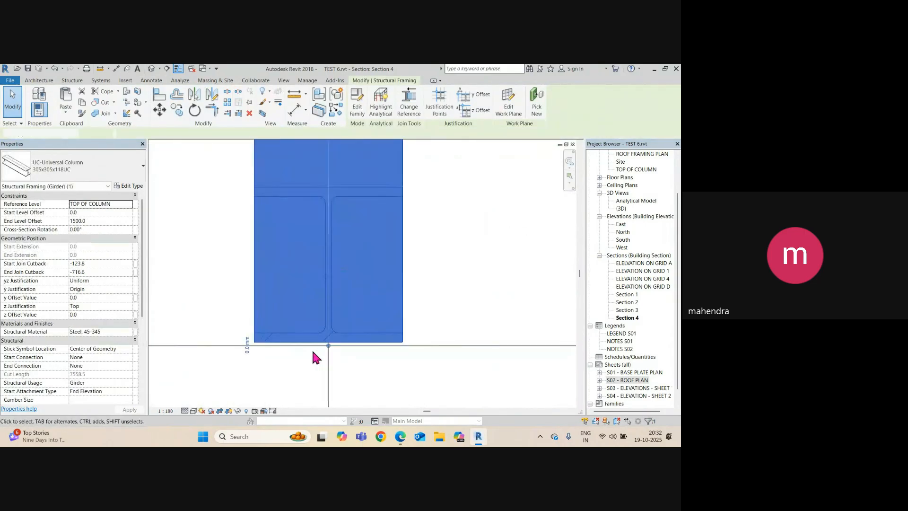
{"action": "left_click", "coordinate": [313, 352]}
{"action": "scroll", "coordinate": [334, 344], "scroll_direction": "up", "scroll_amount": 2}
{"action": "scroll", "coordinate": [318, 345], "scroll_direction": "down", "scroll_amount": 3}
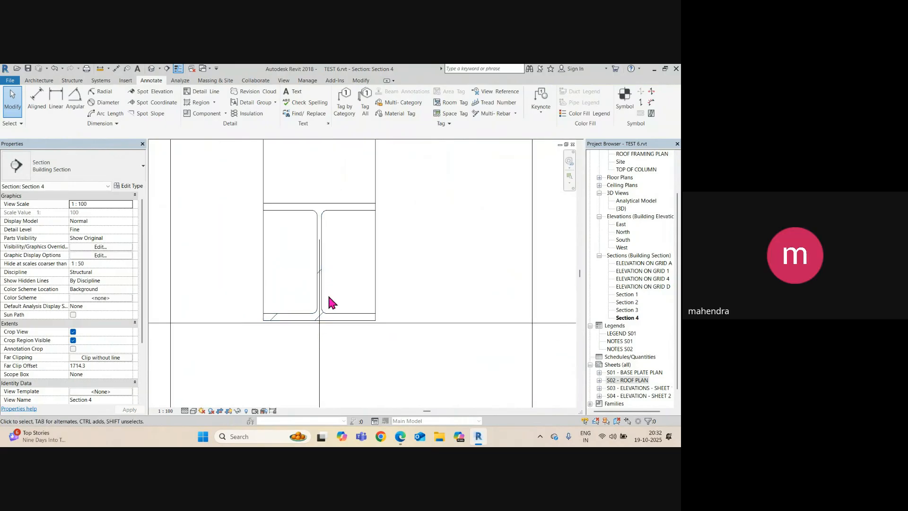
{"action": "scroll", "coordinate": [323, 265], "scroll_direction": "down", "scroll_amount": 3}
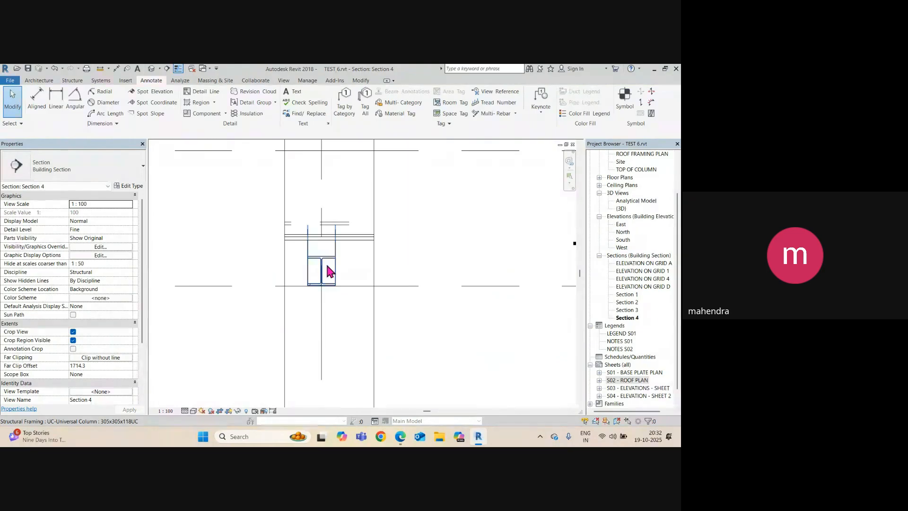
{"action": "scroll", "coordinate": [330, 272], "scroll_direction": "up", "scroll_amount": 4}
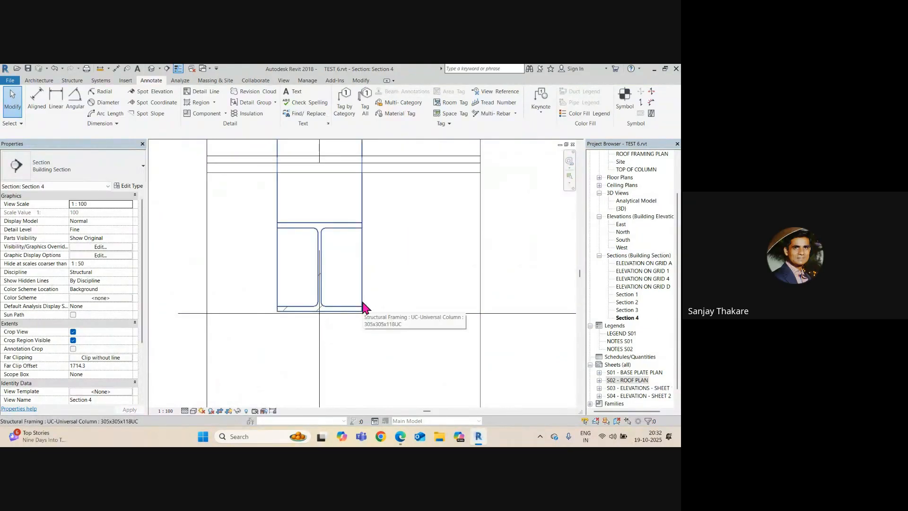
Set the rafter section's scale to 1:20 and check the material hatch on the cut profile
{"action": "left_click", "coordinate": [166, 410]}
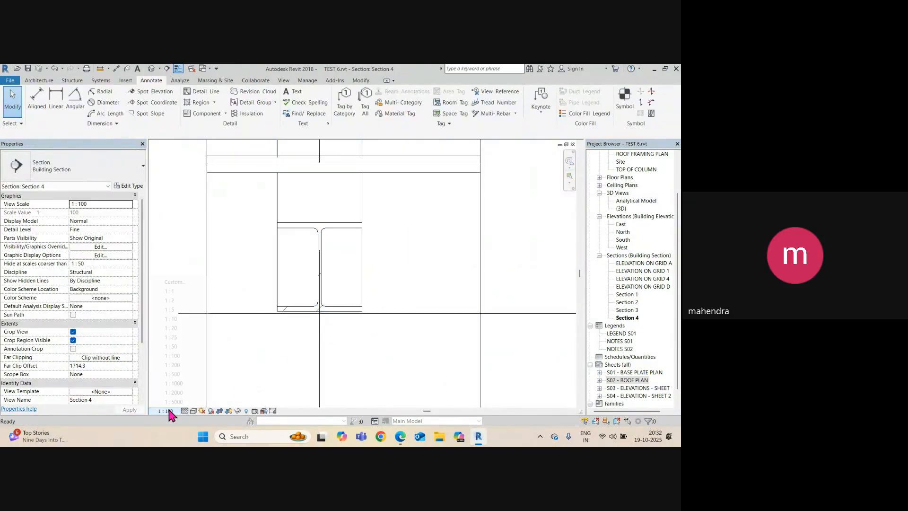
{"action": "left_click", "coordinate": [173, 328]}
{"action": "scroll", "coordinate": [326, 246], "scroll_direction": "up", "scroll_amount": 3}
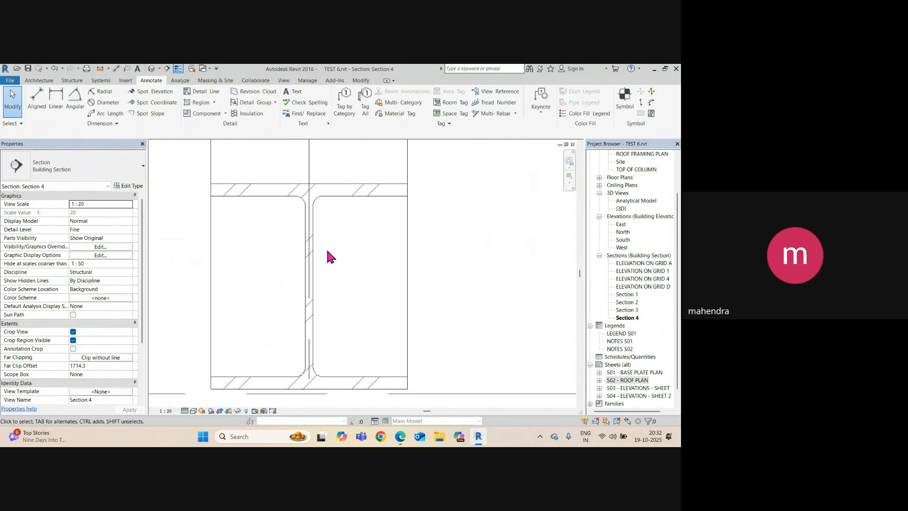
{"action": "scroll", "coordinate": [328, 324], "scroll_direction": "down", "scroll_amount": 6}
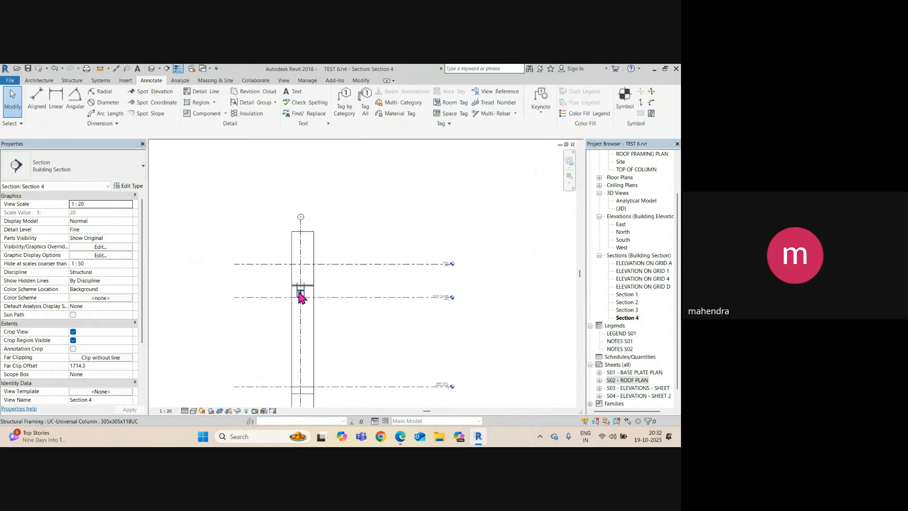
Return to the roof framing plan on sheet S02, turn off the reveal of hidden elements, and deactivate the view
{"action": "key", "text": "ctrl+Tab"}
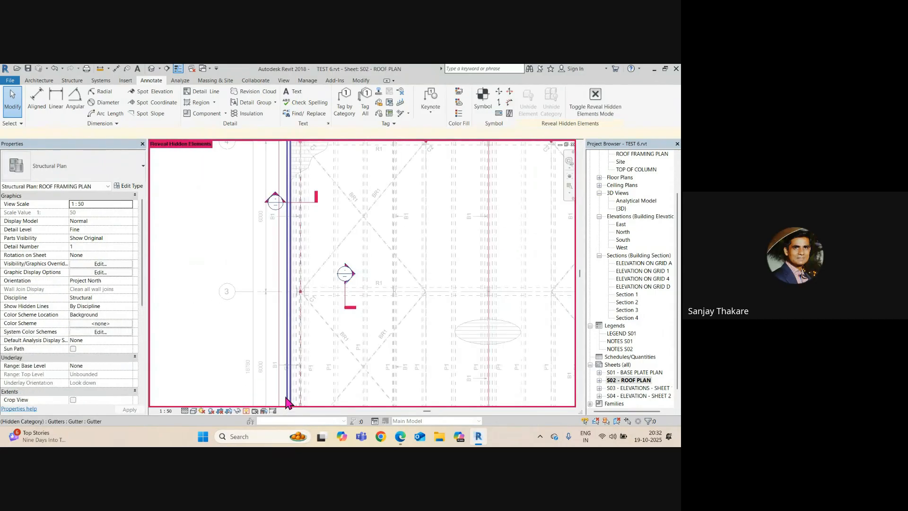
{"action": "left_click", "coordinate": [246, 411]}
{"action": "scroll", "coordinate": [314, 326], "scroll_direction": "down", "scroll_amount": 5}
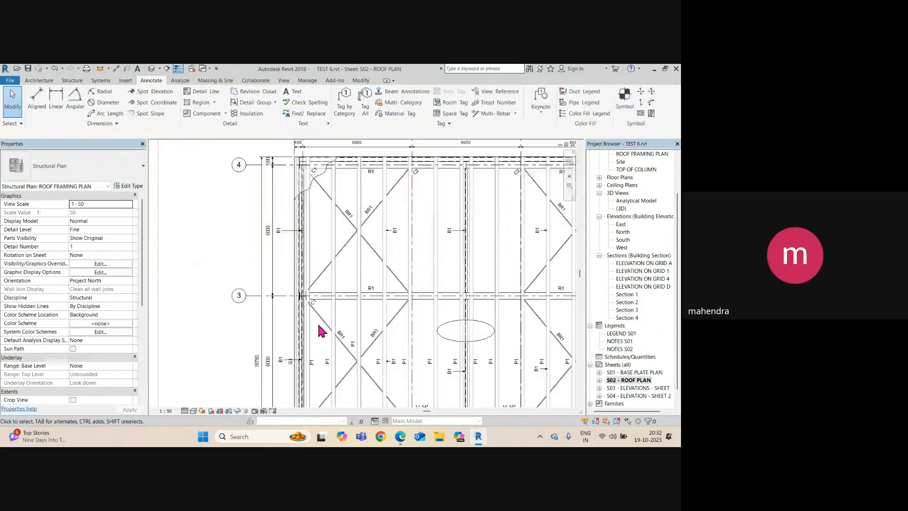
{"action": "double_click", "coordinate": [460, 277]}
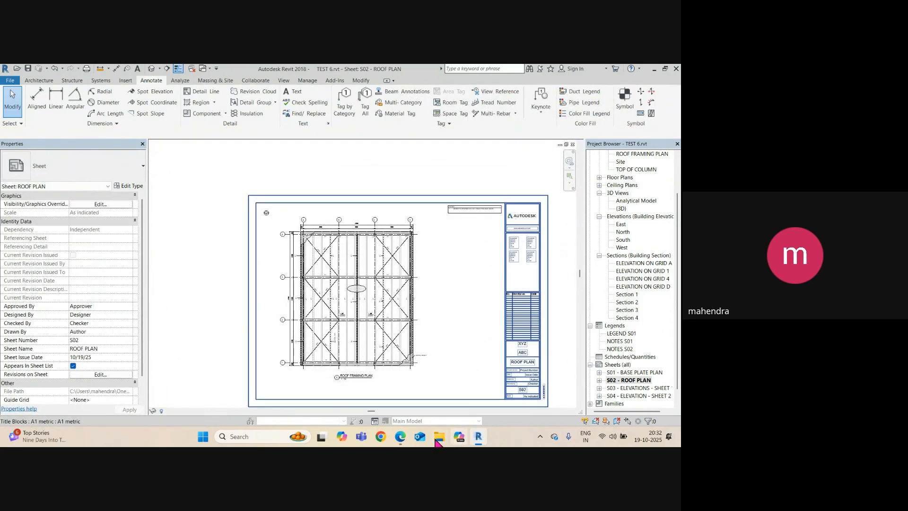
Switch to the Google Meet window in the browser to view the meeting and its participants
{"action": "mouse_move", "coordinate": [394, 435]}
{"action": "left_click", "coordinate": [348, 413]}
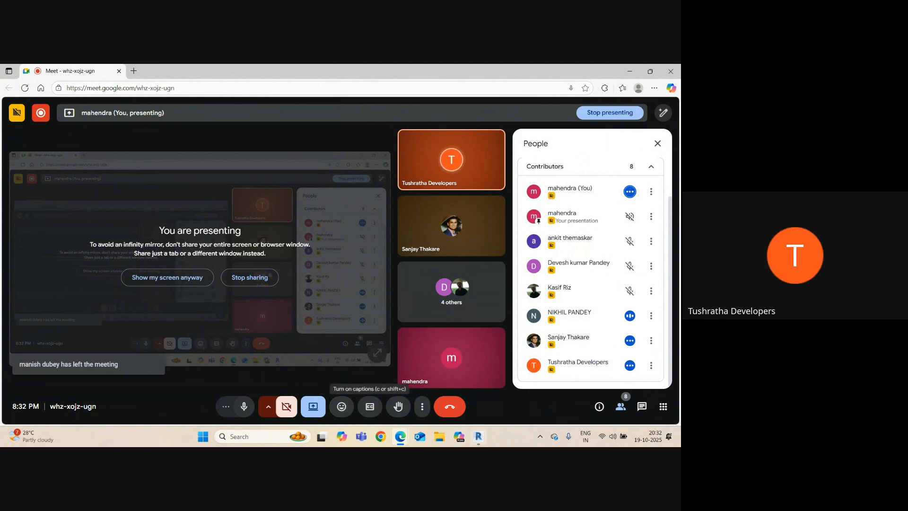
{"action": "mouse_move", "coordinate": [400, 436]}
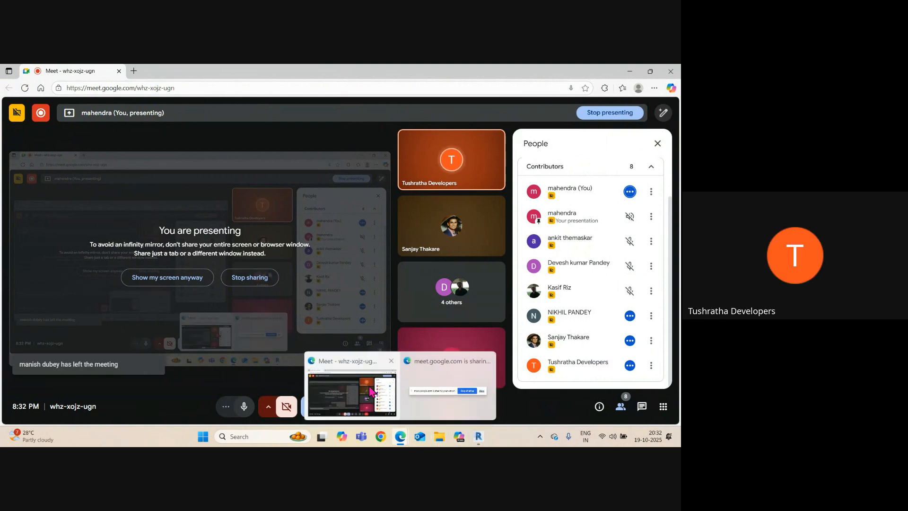
Switch to Revit, open sheet S03 - ELEVATIONS - SHEET 1 and activate the ELEVATION ON GRID 1 view
{"action": "left_click", "coordinate": [479, 435]}
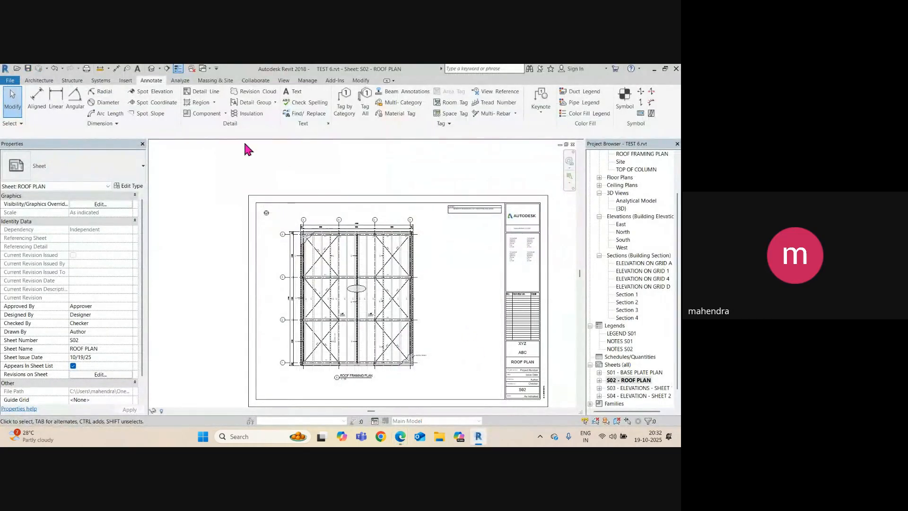
{"action": "double_click", "coordinate": [637, 388]}
{"action": "scroll", "coordinate": [373, 229], "scroll_direction": "up", "scroll_amount": 5}
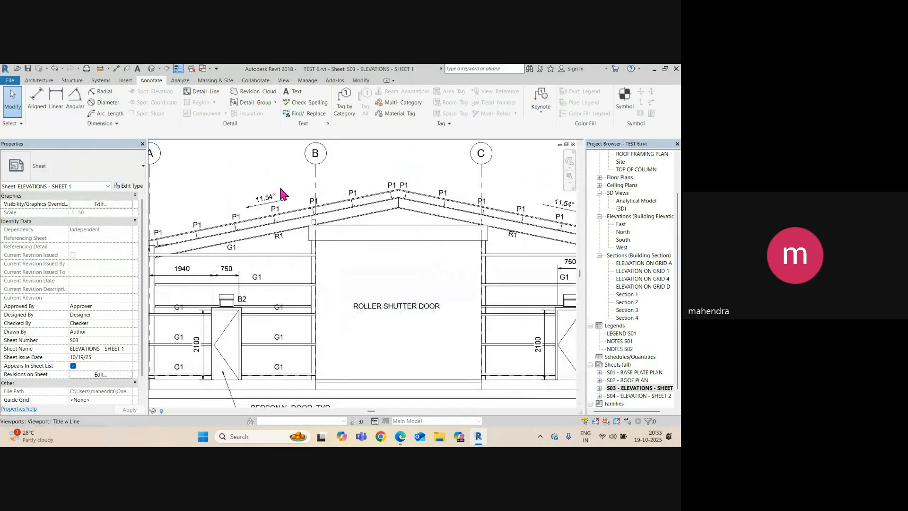
{"action": "double_click", "coordinate": [373, 229]}
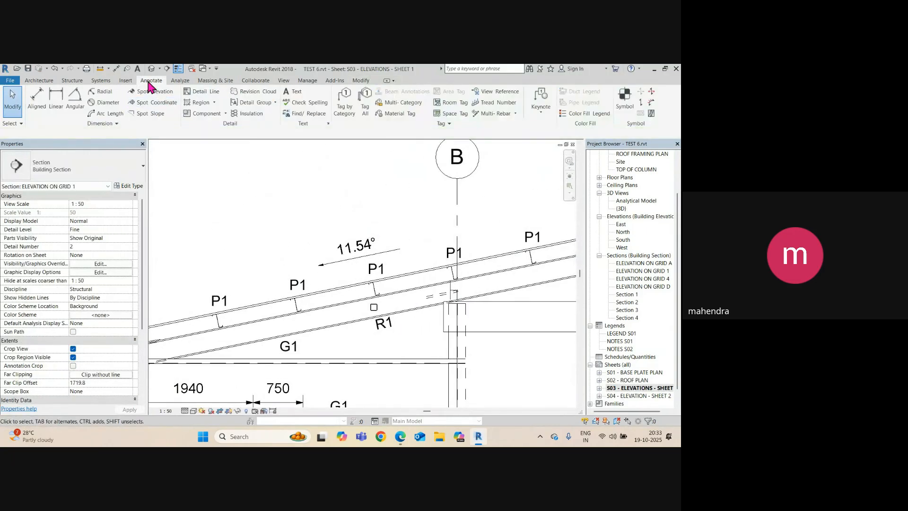
Draw a sloped detail line about 2000 mm long at 39° above the roof slope annotation near grid B
{"action": "left_click", "coordinate": [146, 114]}
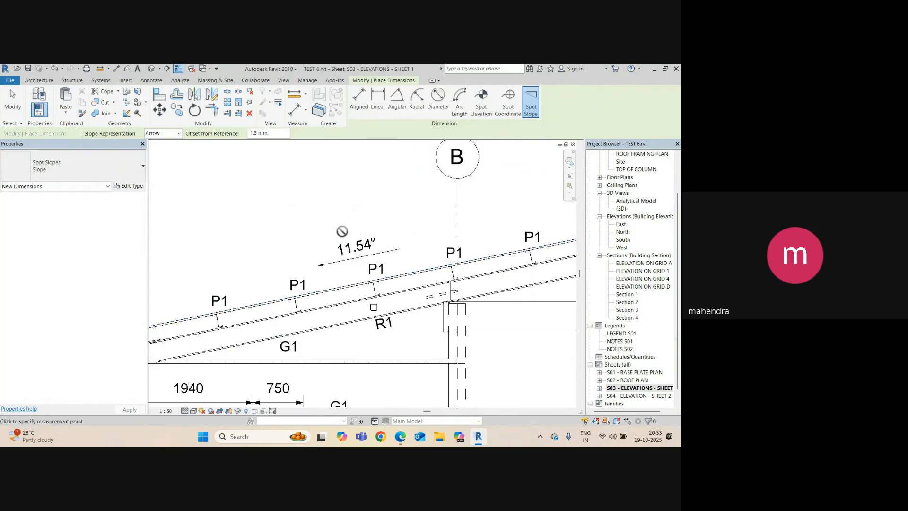
{"action": "key", "text": "Escape"}
{"action": "key", "text": "d"}
{"action": "key", "text": "l"}
{"action": "left_click", "coordinate": [299, 233]}
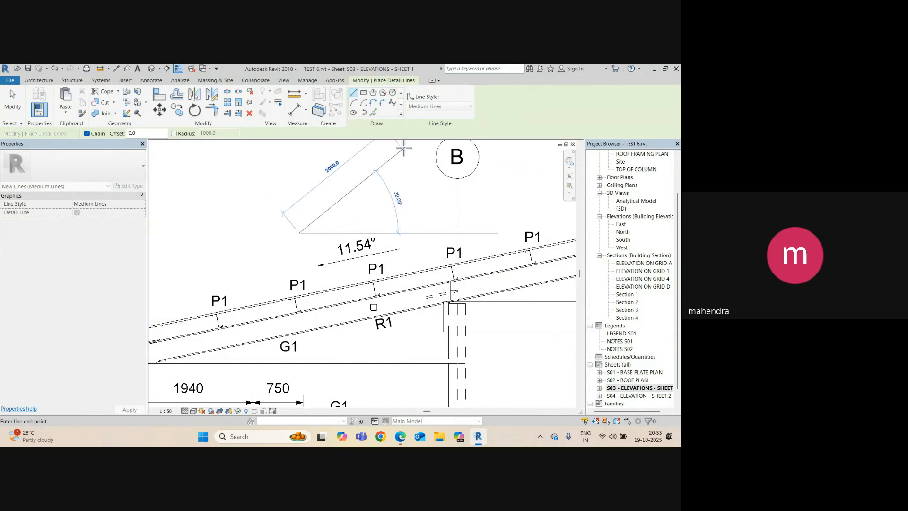
{"action": "left_click", "coordinate": [403, 148]}
{"action": "key", "text": "Escape"}
{"action": "key", "text": "Escape"}
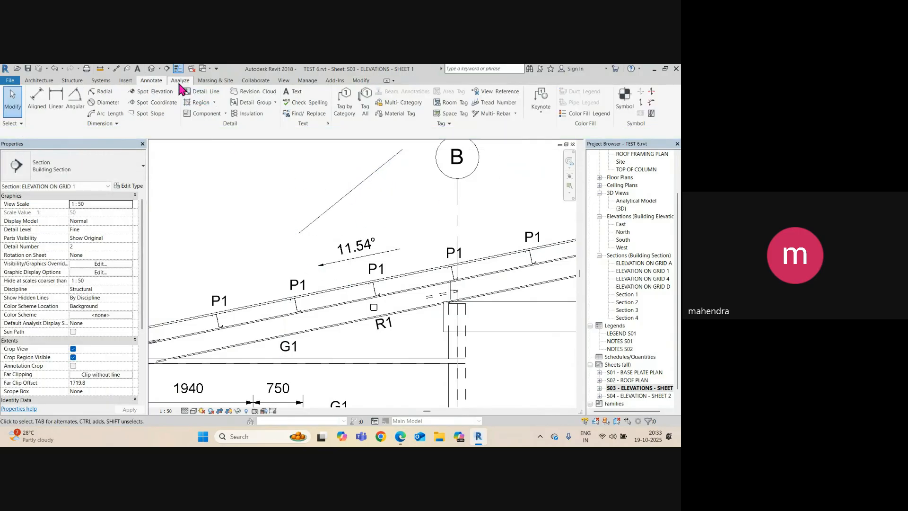
Place a spot slope on the sloped detail line and delete the line together with its annotation
{"action": "left_click", "coordinate": [151, 114]}
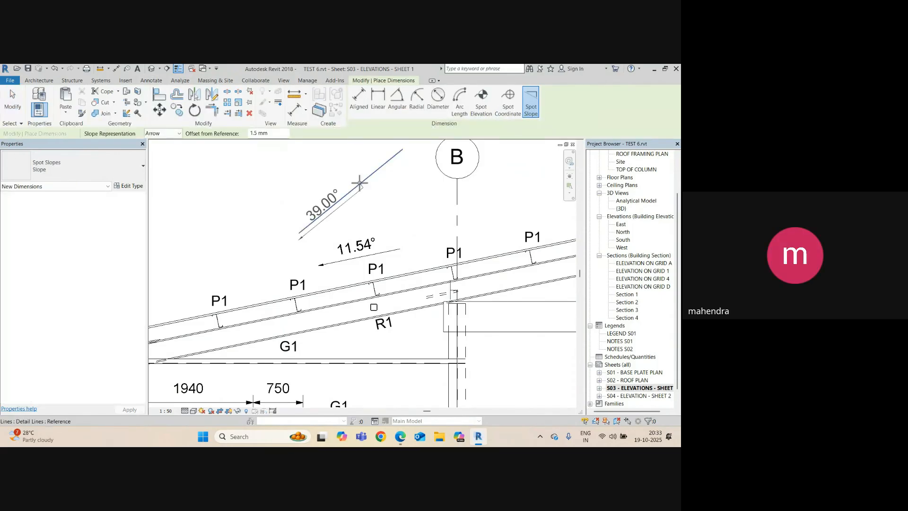
{"action": "middle_click_drag", "start_coordinate": [344, 204], "coordinate": [341, 250]}
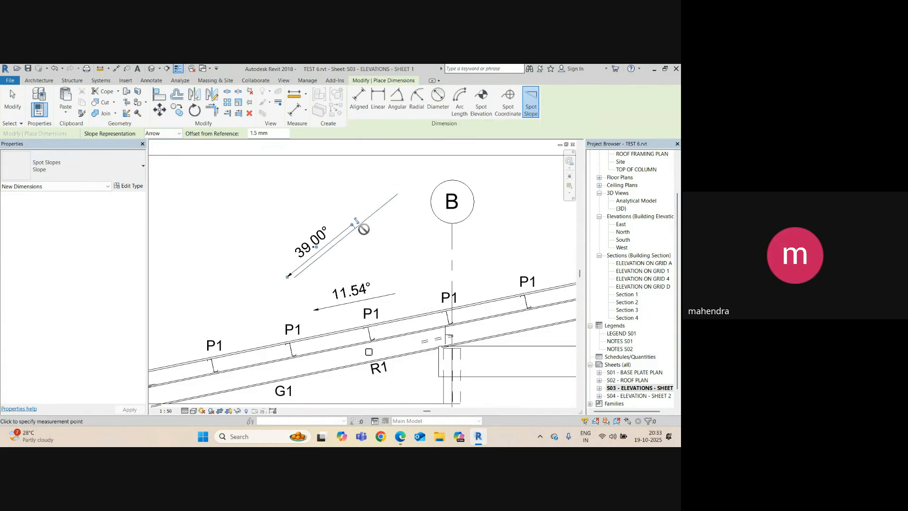
{"action": "key", "text": "Escape"}
{"action": "key", "text": "Escape"}
{"action": "left_click", "coordinate": [367, 217]}
{"action": "key", "text": "Delete"}
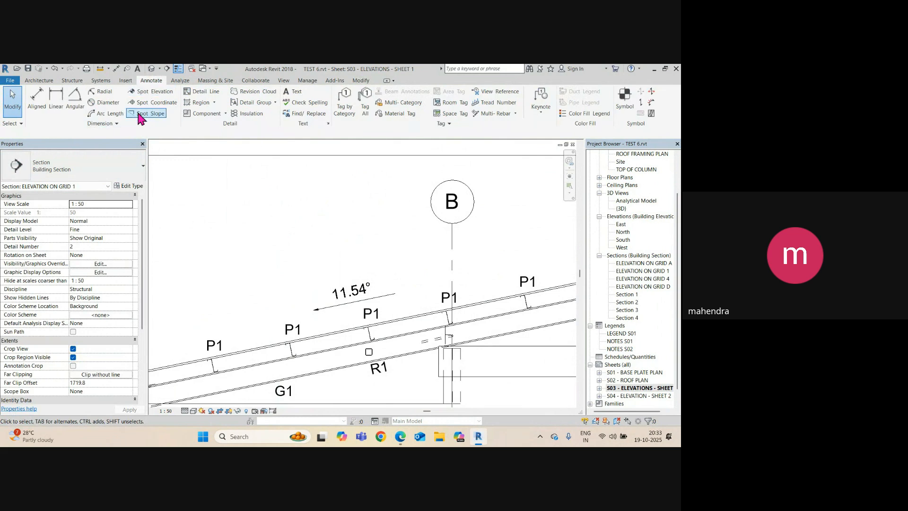
Deactivate the ELEVATION ON GRID 1 view and review its roof slope annotations on the sheet
{"action": "scroll", "coordinate": [297, 234], "scroll_direction": "down", "scroll_amount": 5}
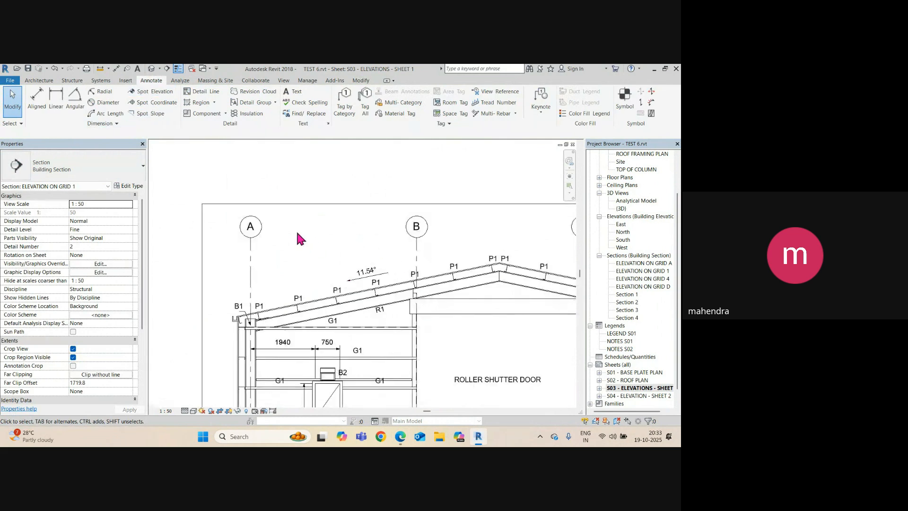
{"action": "double_click", "coordinate": [231, 258]}
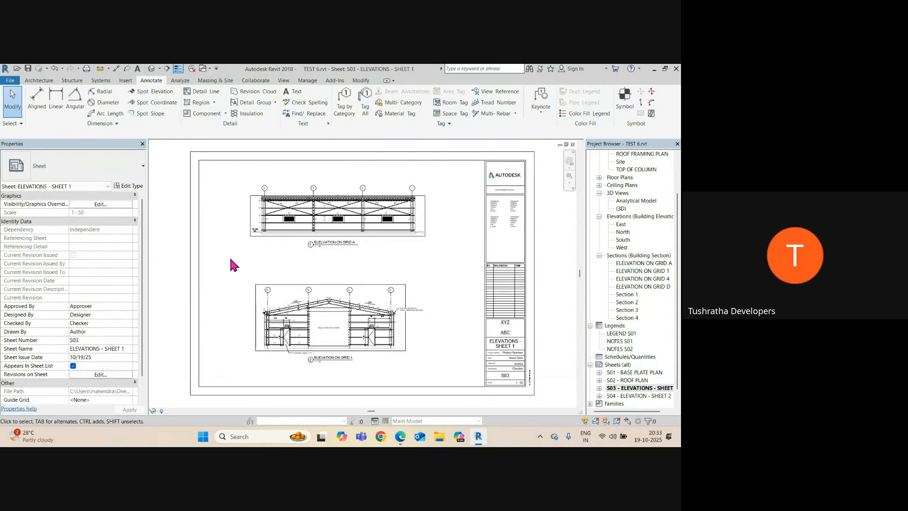
{"action": "scroll", "coordinate": [298, 306], "scroll_direction": "up", "scroll_amount": 5}
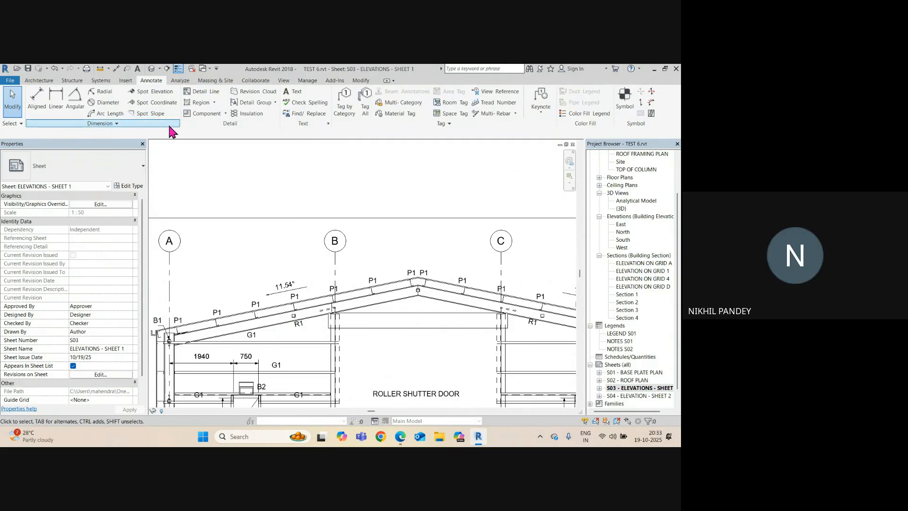
{"action": "scroll", "coordinate": [331, 239], "scroll_direction": "down", "scroll_amount": 5}
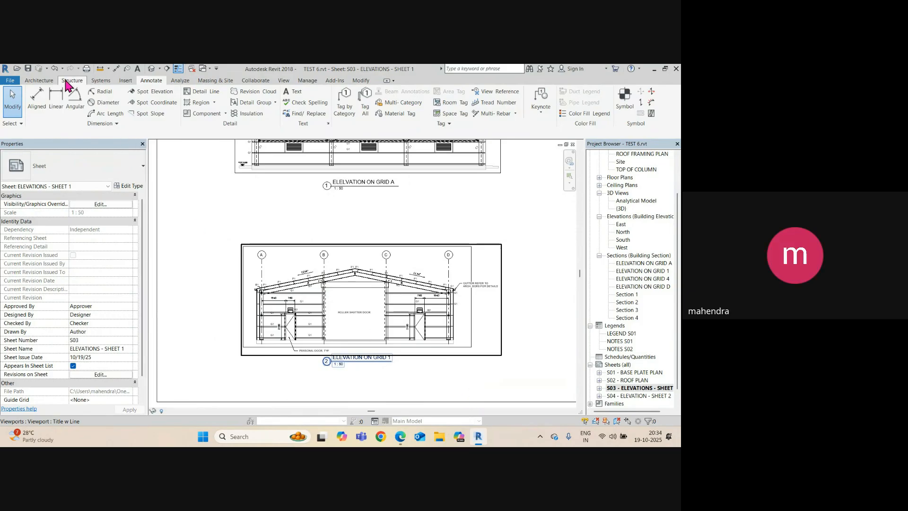
{"action": "left_click", "coordinate": [39, 80]}
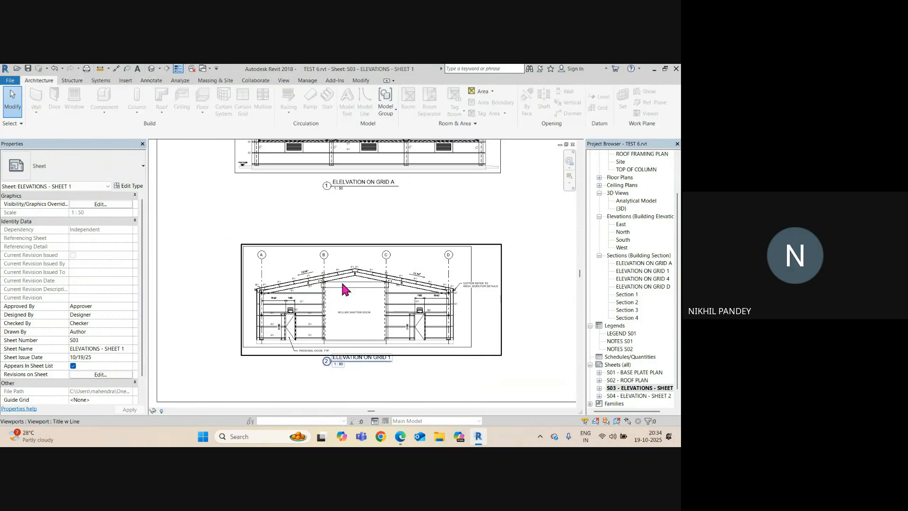
{"action": "scroll", "coordinate": [342, 285], "scroll_direction": "down", "scroll_amount": 3}
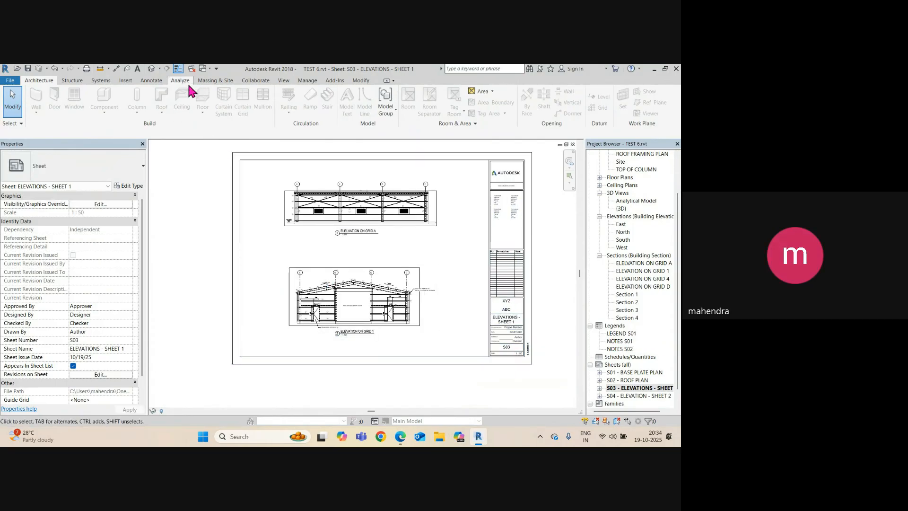
Switch to the 3D view and inspect the 300 THK SLAB in front of the roller shutter door
{"action": "key", "text": "ctrl+Tab"}
{"action": "key", "text": "ctrl+Tab"}
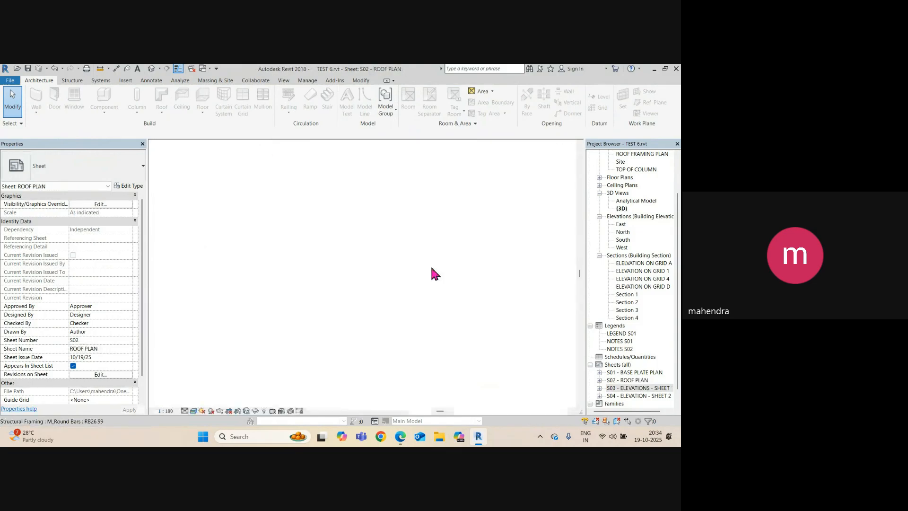
{"action": "scroll", "coordinate": [377, 285], "scroll_direction": "down", "scroll_amount": 3}
{"action": "middle_click_drag", "start_coordinate": [478, 349], "coordinate": [456, 335], "text": "shift"}
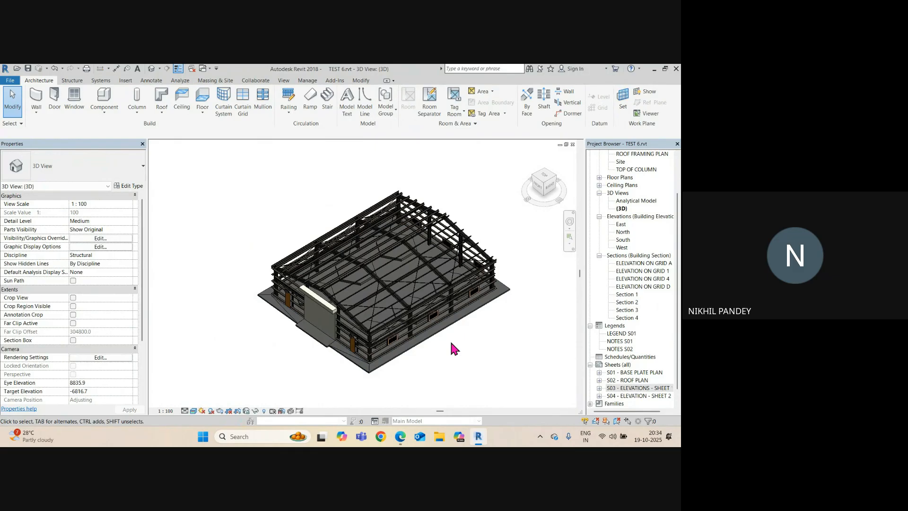
{"action": "scroll", "coordinate": [359, 340], "scroll_direction": "up", "scroll_amount": 5}
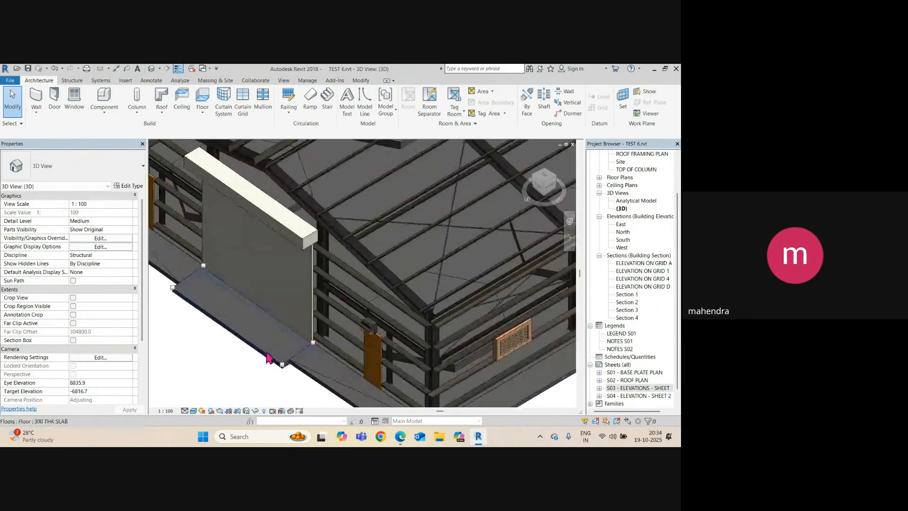
{"action": "left_click", "coordinate": [268, 358]}
{"action": "middle_click_drag", "start_coordinate": [265, 345], "coordinate": [370, 317]}
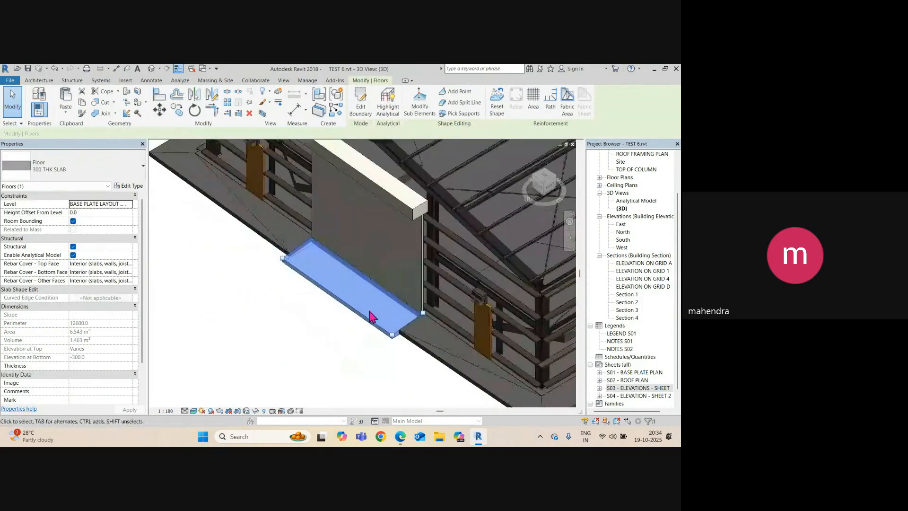
{"action": "scroll", "coordinate": [369, 313], "scroll_direction": "up", "scroll_amount": 2}
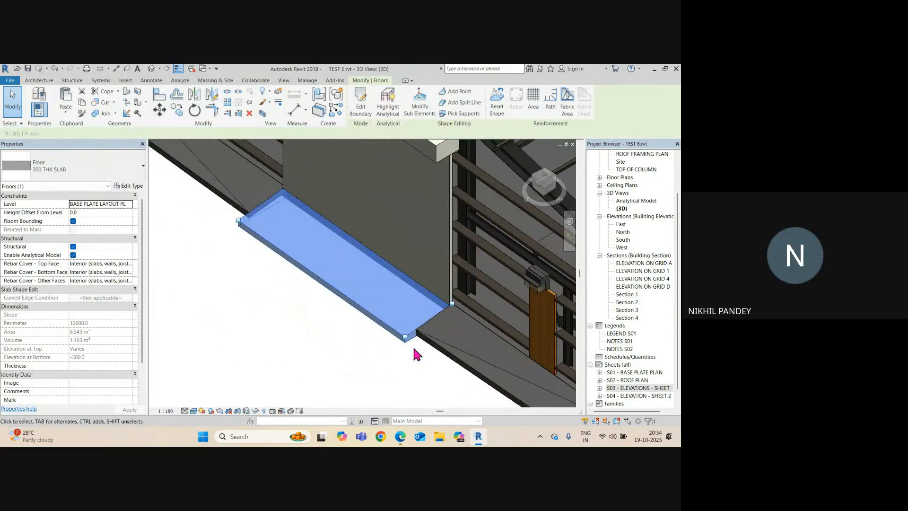
{"action": "left_click", "coordinate": [388, 349]}
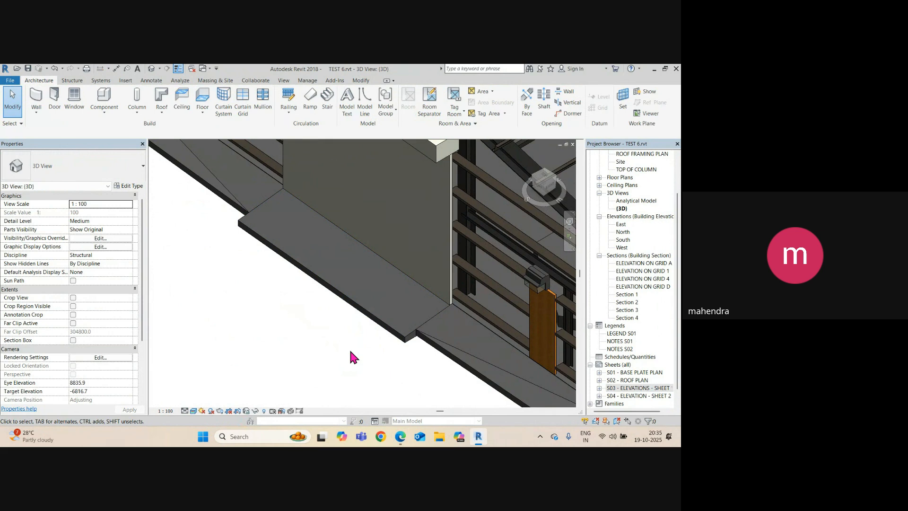
Capture the slab edge by the roller shutter door with the Snipping Tool and maximize the capture window
{"action": "left_click", "coordinate": [260, 438]}
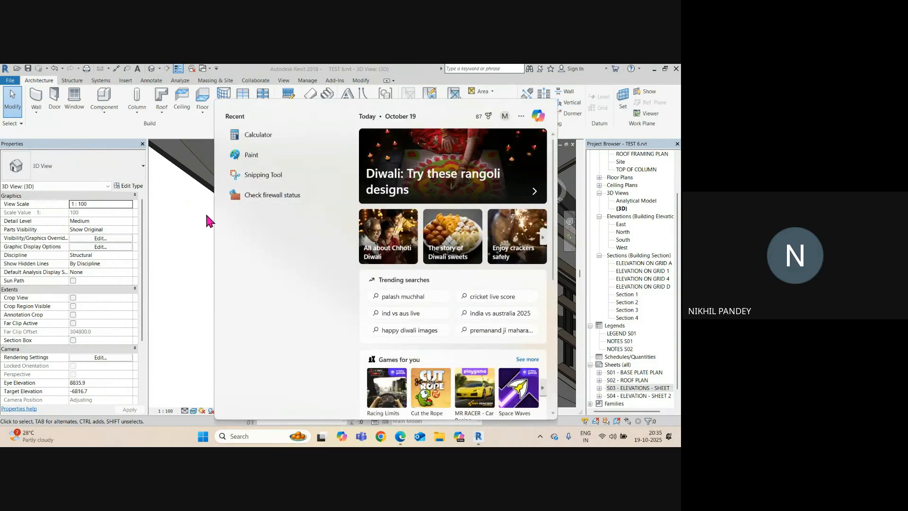
{"action": "left_click", "coordinate": [253, 222]}
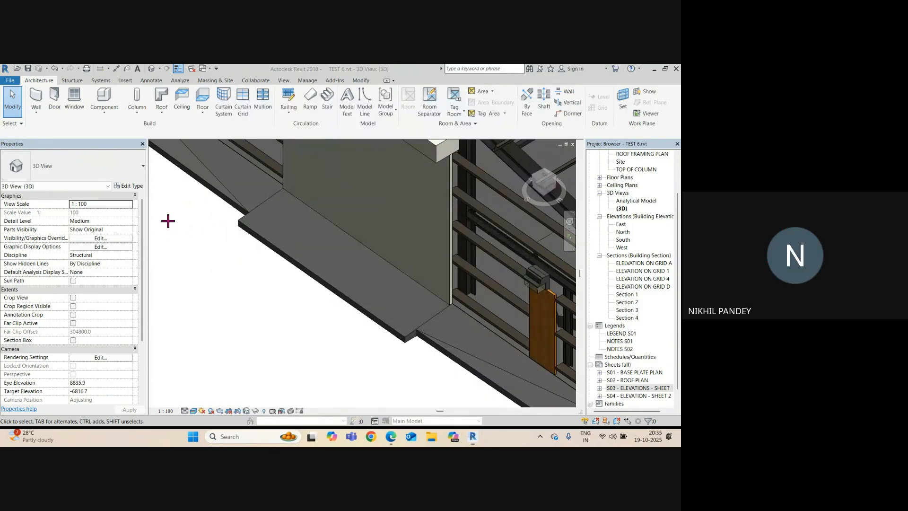
{"action": "left_click_drag", "start_coordinate": [163, 217], "coordinate": [520, 405]}
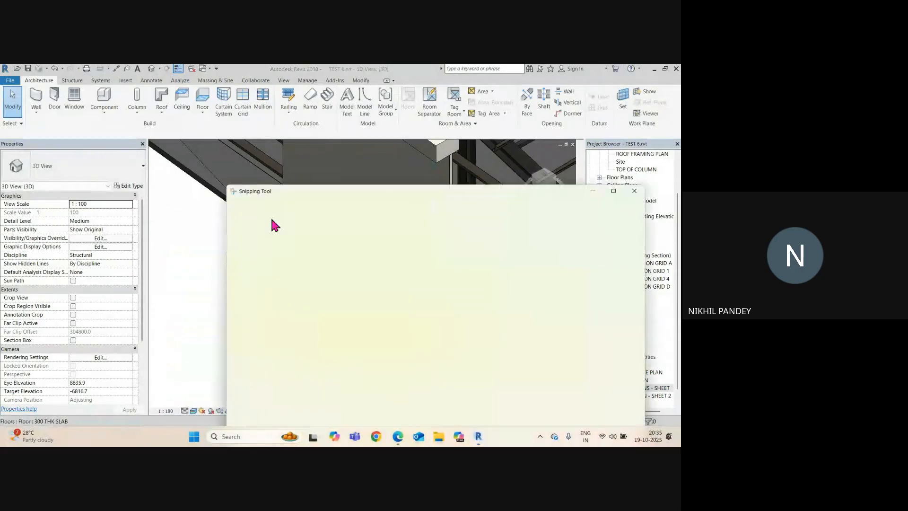
{"action": "double_click", "coordinate": [365, 193]}
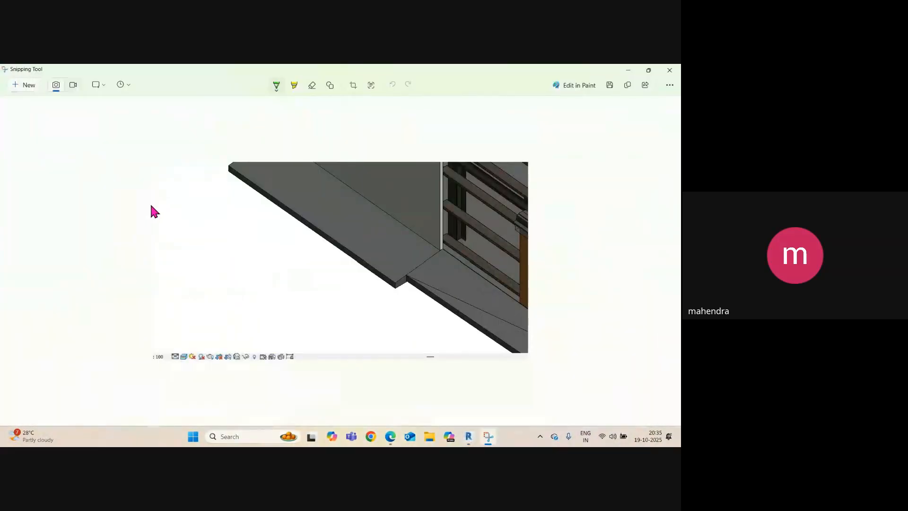
Sketch the left outline and upper right edge of a stepped profile in green beside the captured slab
{"action": "left_click_drag", "start_coordinate": [136, 218], "coordinate": [141, 230]}
{"action": "left_click_drag", "start_coordinate": [142, 264], "coordinate": [123, 269]}
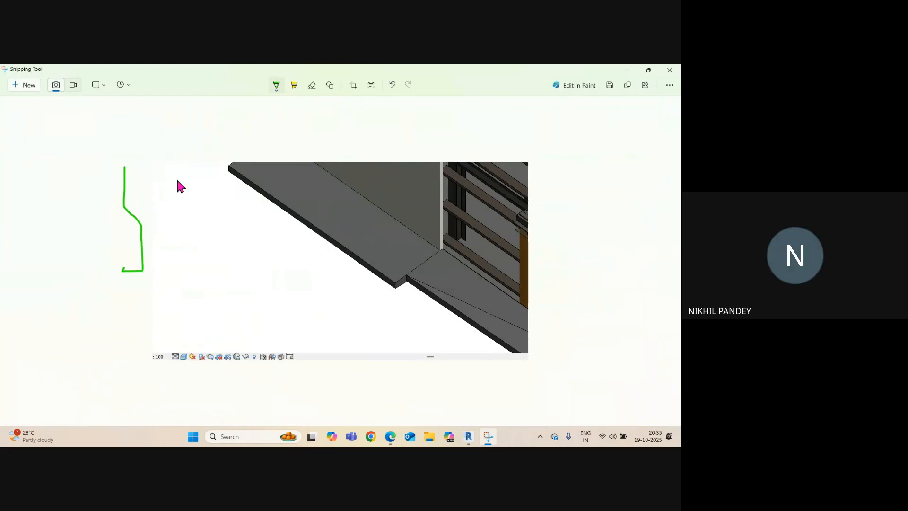
{"action": "mouse_move", "coordinate": [192, 202]}
{"action": "left_mouse_down"}
{"action": "mouse_move", "coordinate": [183, 210]}
{"action": "mouse_move", "coordinate": [195, 203]}
{"action": "left_mouse_up"}
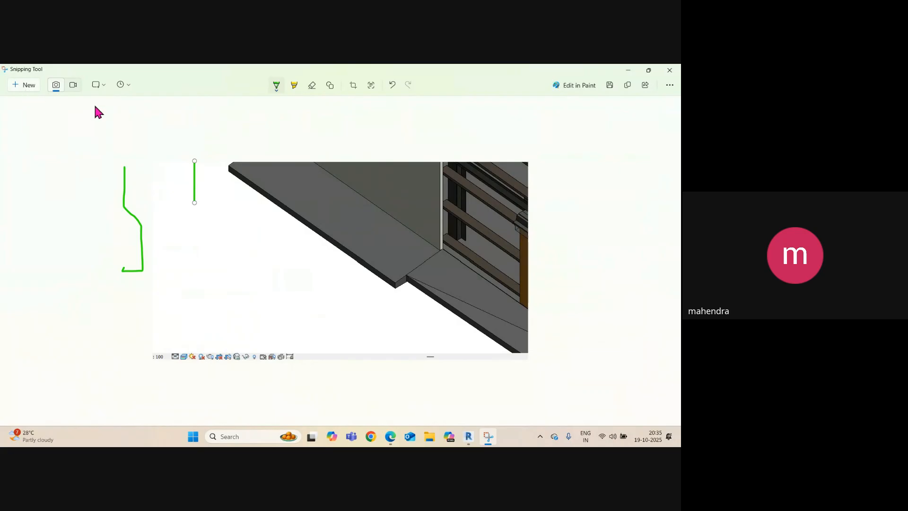
{"action": "left_click", "coordinate": [276, 85]}
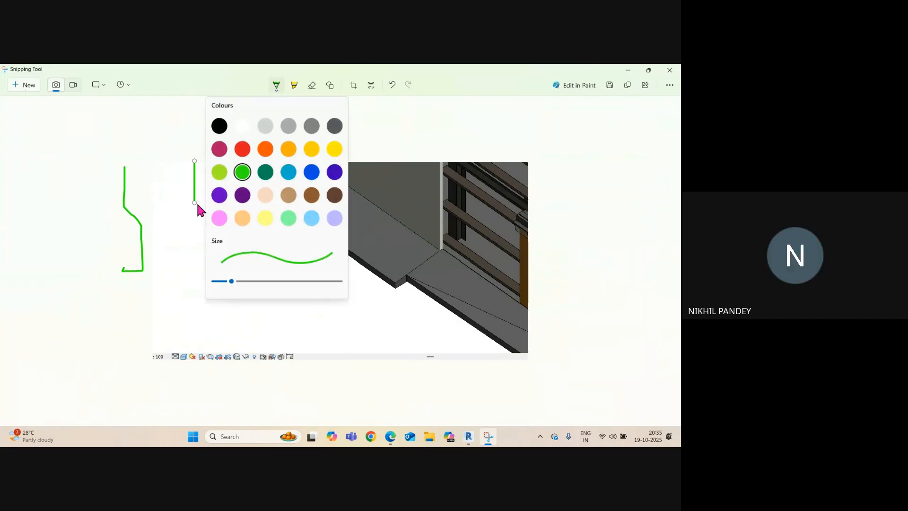
{"action": "left_click", "coordinate": [194, 205]}
{"action": "left_click_drag", "start_coordinate": [194, 207], "coordinate": [194, 236]}
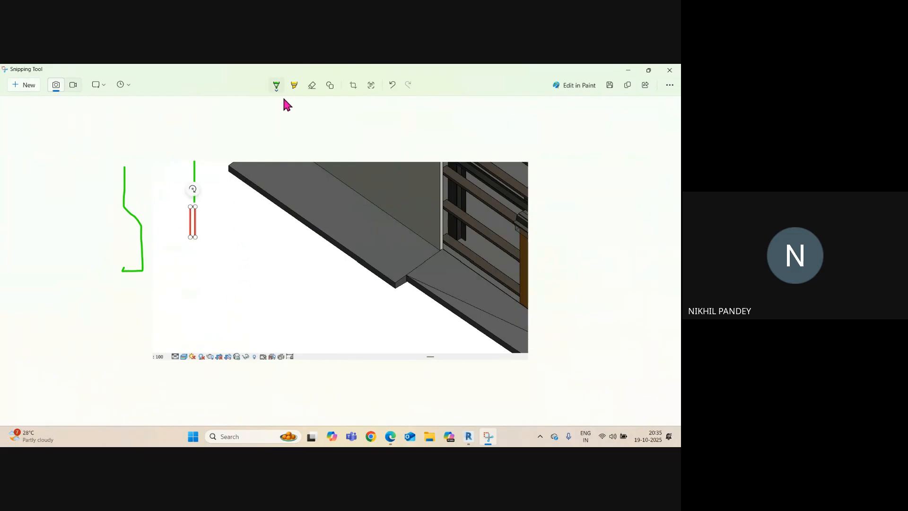
{"action": "key", "text": "ctrl+z"}
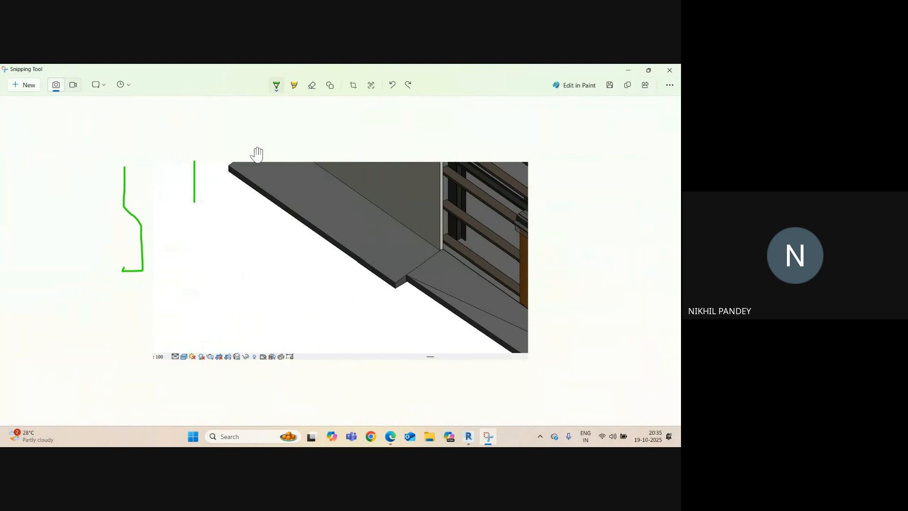
{"action": "left_click", "coordinate": [277, 86]}
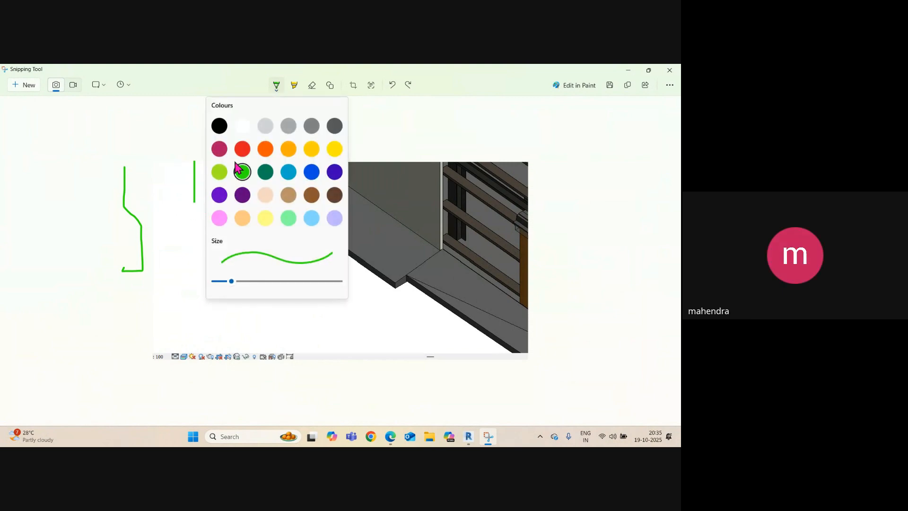
{"action": "left_click", "coordinate": [277, 86]}
Complete the profile with a narrow web and wide base, closing its top edge and adding a vertical centre line
{"action": "mouse_move", "coordinate": [193, 203]}
{"action": "left_mouse_down"}
{"action": "mouse_move", "coordinate": [178, 223]}
{"action": "mouse_move", "coordinate": [178, 254]}
{"action": "mouse_move", "coordinate": [195, 262]}
{"action": "left_mouse_up"}
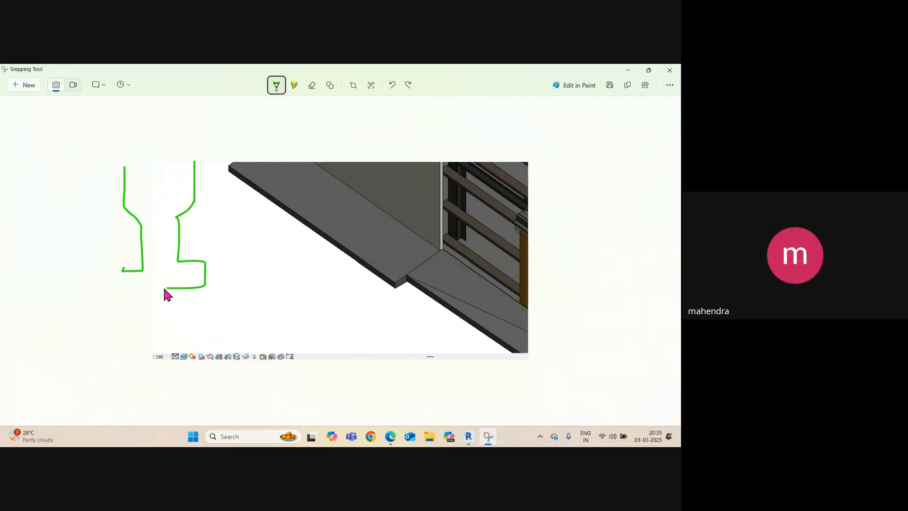
{"action": "mouse_move", "coordinate": [164, 289]}
{"action": "left_mouse_down"}
{"action": "mouse_move", "coordinate": [120, 286]}
{"action": "mouse_move", "coordinate": [122, 269]}
{"action": "left_mouse_up"}
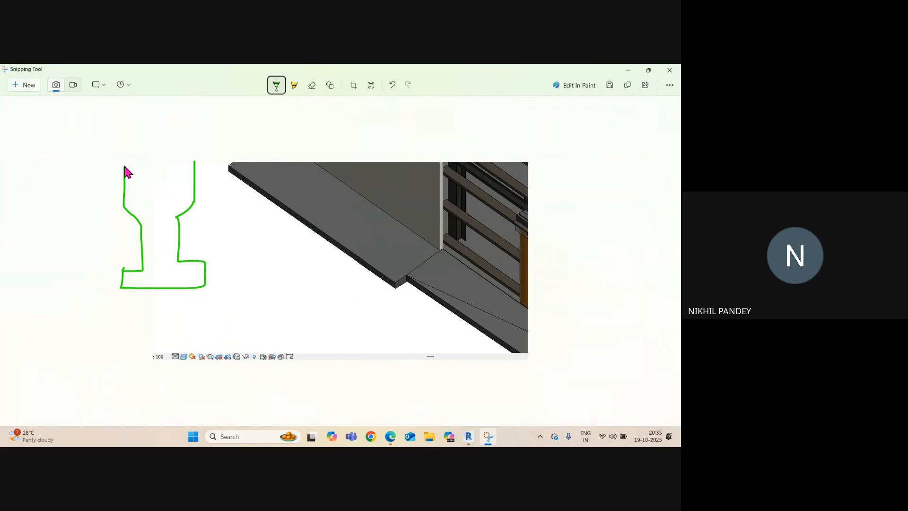
{"action": "left_click_drag", "start_coordinate": [123, 167], "coordinate": [193, 168]}
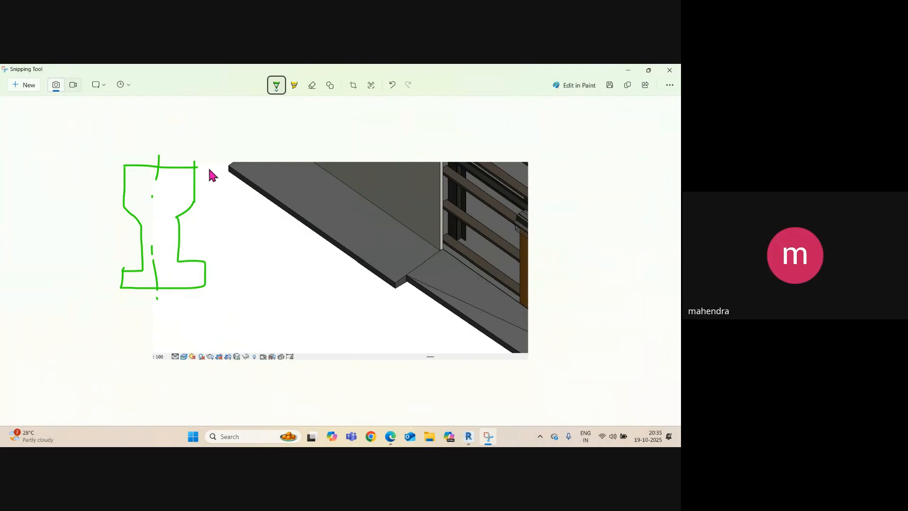
Sketch a level line with a triangular marker beside the profile's top edge and label it TOP
{"action": "left_click_drag", "start_coordinate": [207, 167], "coordinate": [245, 166]}
{"action": "mouse_move", "coordinate": [237, 162]}
{"action": "left_mouse_down"}
{"action": "mouse_move", "coordinate": [226, 148]}
{"action": "mouse_move", "coordinate": [242, 146]}
{"action": "mouse_move", "coordinate": [235, 161]}
{"action": "mouse_move", "coordinate": [256, 139]}
{"action": "mouse_move", "coordinate": [285, 151]}
{"action": "mouse_move", "coordinate": [280, 156]}
{"action": "left_mouse_up"}
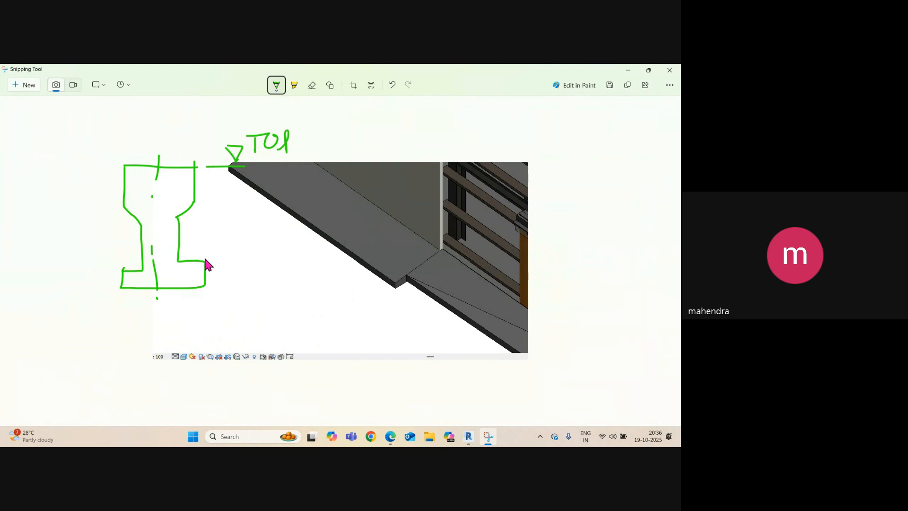
Sketch a lower level line labelled BO, a rectangular block with legs above it, and a curve up to the TOP level
{"action": "left_click_drag", "start_coordinate": [257, 246], "coordinate": [259, 264]}
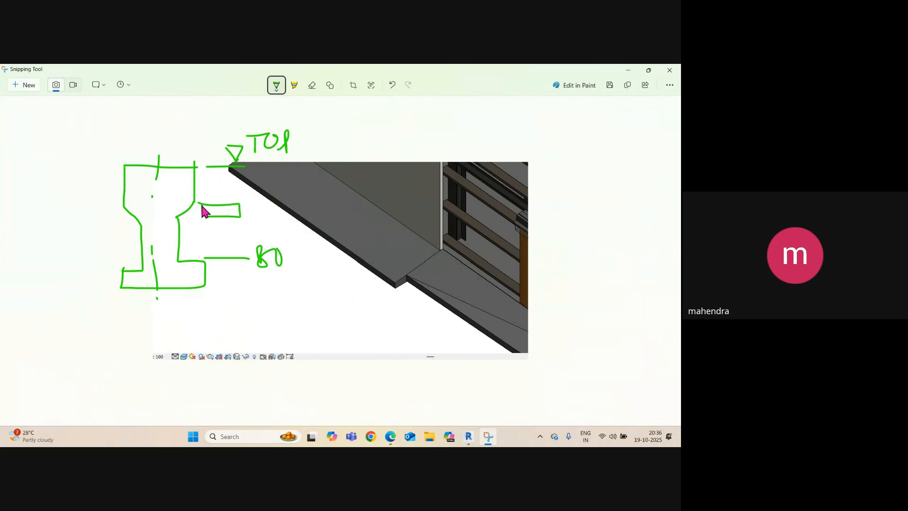
{"action": "left_click_drag", "start_coordinate": [203, 207], "coordinate": [205, 253]}
{"action": "mouse_move", "coordinate": [226, 207]}
{"action": "left_mouse_down"}
{"action": "mouse_move", "coordinate": [260, 189]}
{"action": "mouse_move", "coordinate": [242, 168]}
{"action": "left_mouse_up"}
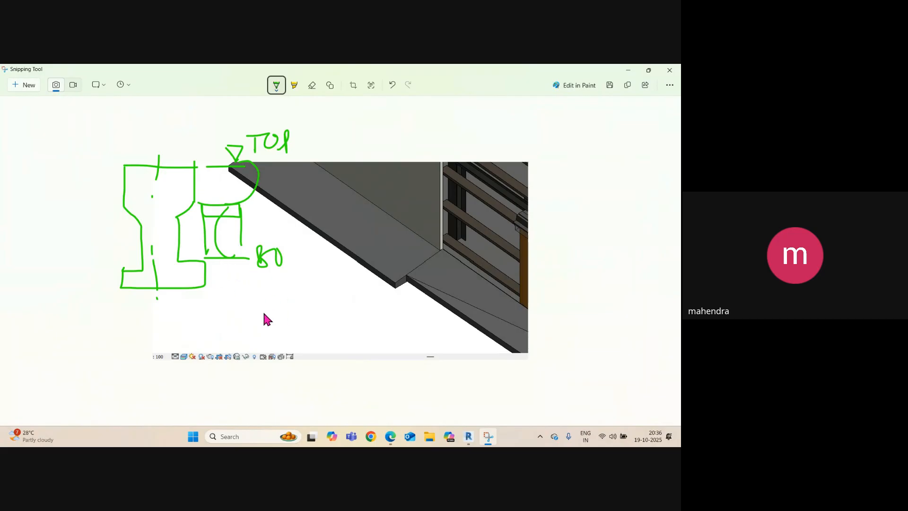
Sketch two rising stepped lines below the BO label, extending across the captured slab edge
{"action": "left_click_drag", "start_coordinate": [264, 313], "coordinate": [284, 312]}
{"action": "left_click_drag", "start_coordinate": [353, 270], "coordinate": [387, 237]}
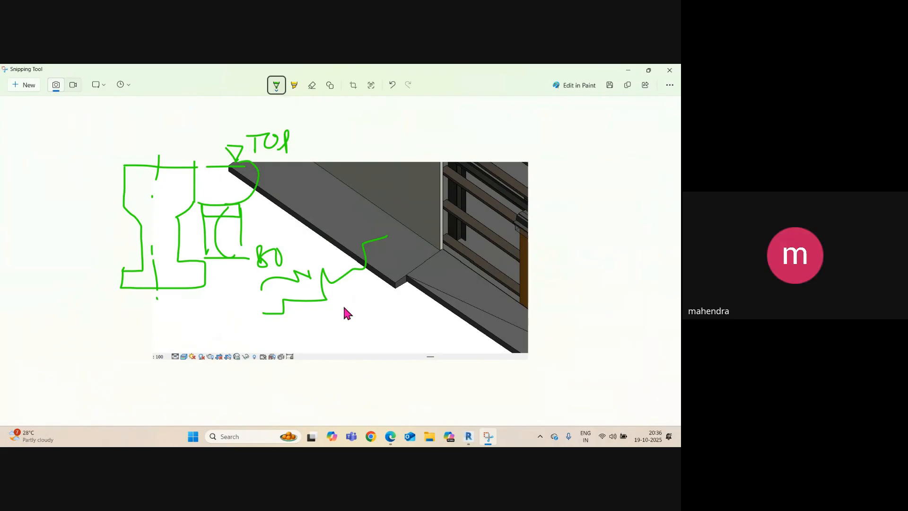
Handwrite 1800, 18 and 19 over the captured slab, circling the 1800 and the 19
{"action": "mouse_move", "coordinate": [362, 189]}
{"action": "left_mouse_down"}
{"action": "mouse_move", "coordinate": [363, 208]}
{"action": "mouse_move", "coordinate": [382, 188]}
{"action": "mouse_move", "coordinate": [412, 189]}
{"action": "mouse_move", "coordinate": [346, 202]}
{"action": "mouse_move", "coordinate": [418, 219]}
{"action": "mouse_move", "coordinate": [350, 180]}
{"action": "left_mouse_up"}
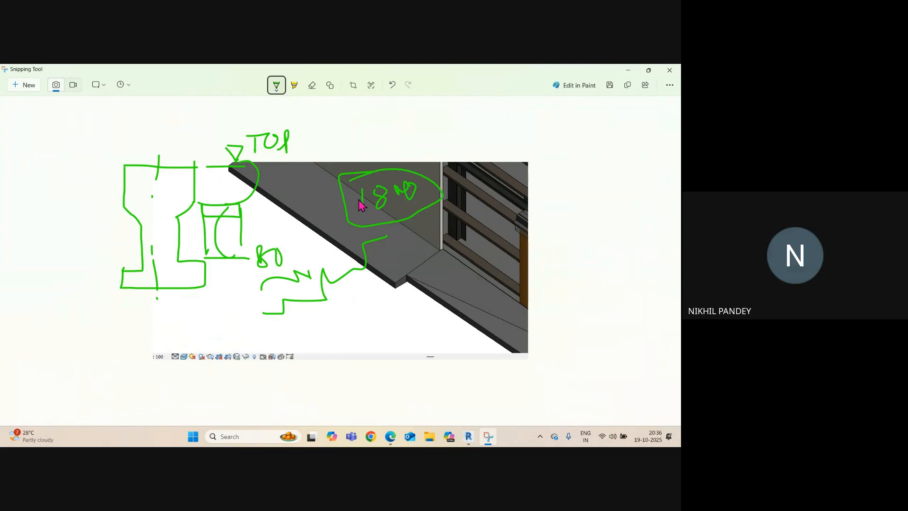
{"action": "mouse_move", "coordinate": [407, 236]}
{"action": "left_mouse_down"}
{"action": "mouse_move", "coordinate": [404, 259]}
{"action": "mouse_move", "coordinate": [422, 249]}
{"action": "mouse_move", "coordinate": [418, 236]}
{"action": "mouse_move", "coordinate": [479, 254]}
{"action": "left_mouse_up"}
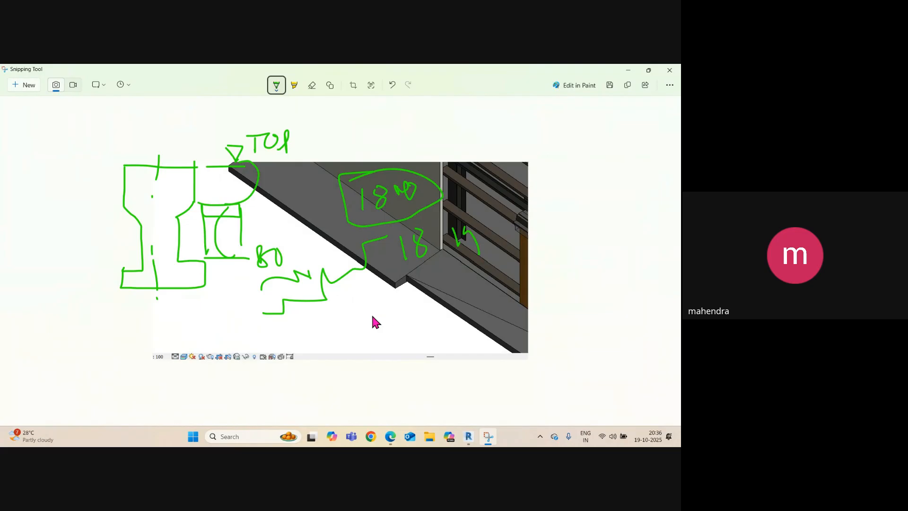
{"action": "mouse_move", "coordinate": [452, 223]}
{"action": "left_mouse_down"}
{"action": "mouse_move", "coordinate": [449, 237]}
{"action": "mouse_move", "coordinate": [435, 213]}
{"action": "left_mouse_up"}
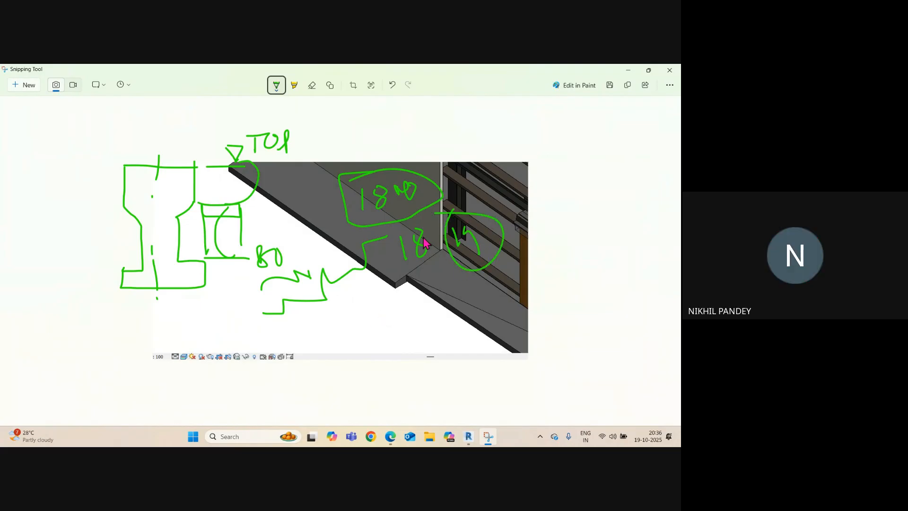
{"action": "left_click_drag", "start_coordinate": [220, 215], "coordinate": [240, 225]}
Minimize the capture window and show the whole building in the Revit 3D view
{"action": "left_click", "coordinate": [628, 70]}
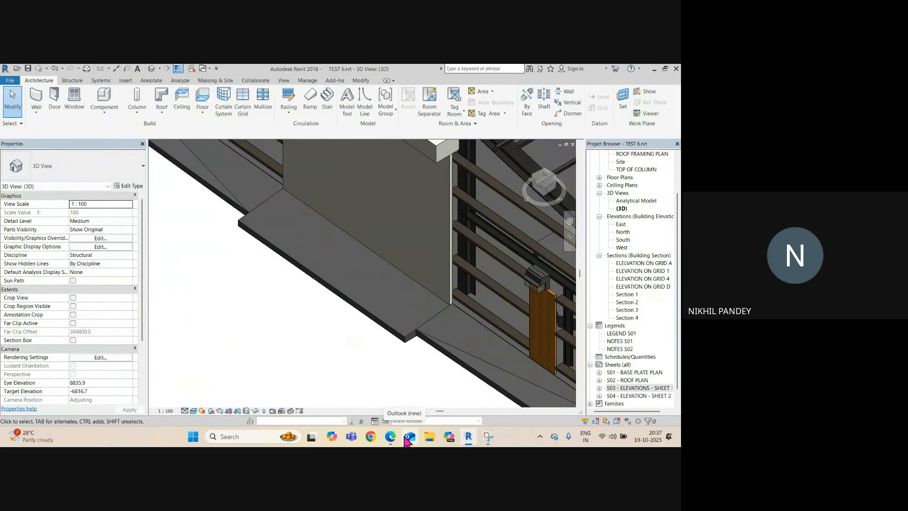
{"action": "scroll", "coordinate": [255, 336], "scroll_direction": "down", "scroll_amount": 5}
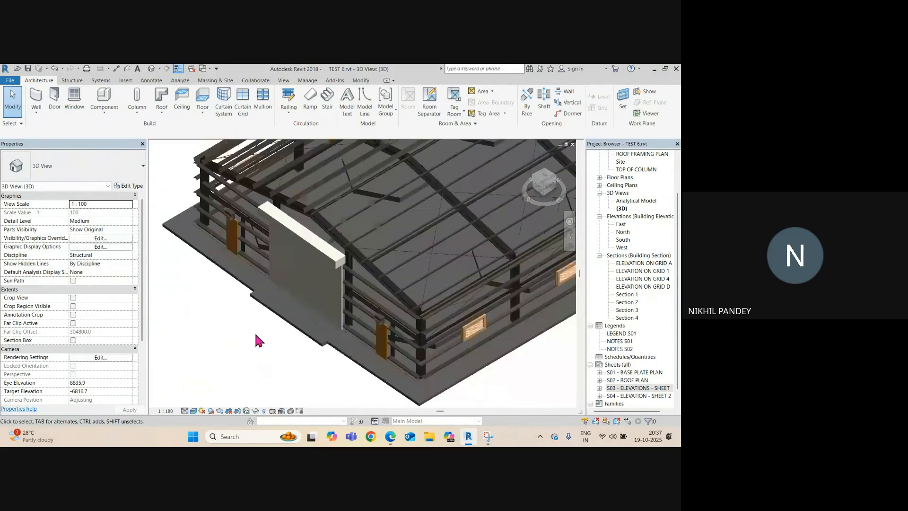
{"action": "scroll", "coordinate": [255, 341], "scroll_direction": "down", "scroll_amount": 3}
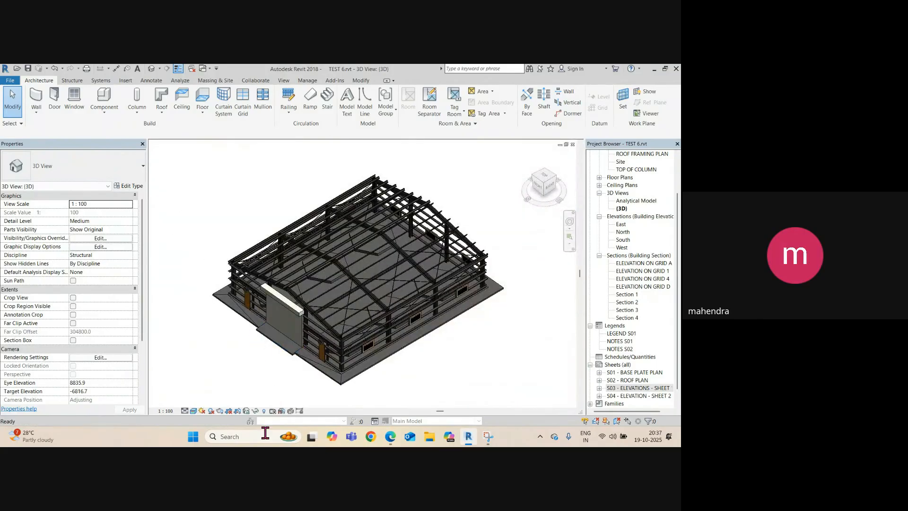
Switch to the Google Meet call in Edge and dismiss the webpage's Save As dialog
{"action": "left_click", "coordinate": [344, 392]}
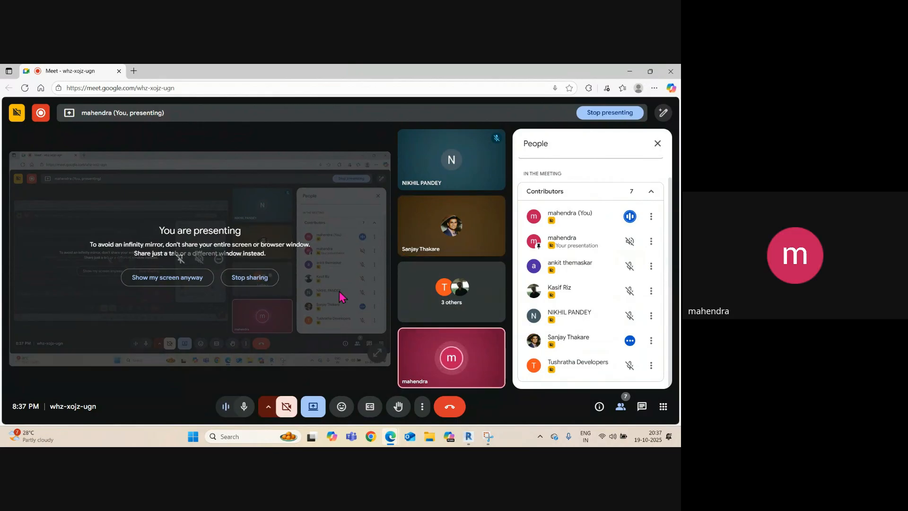
{"action": "key", "text": "ctrl+s"}
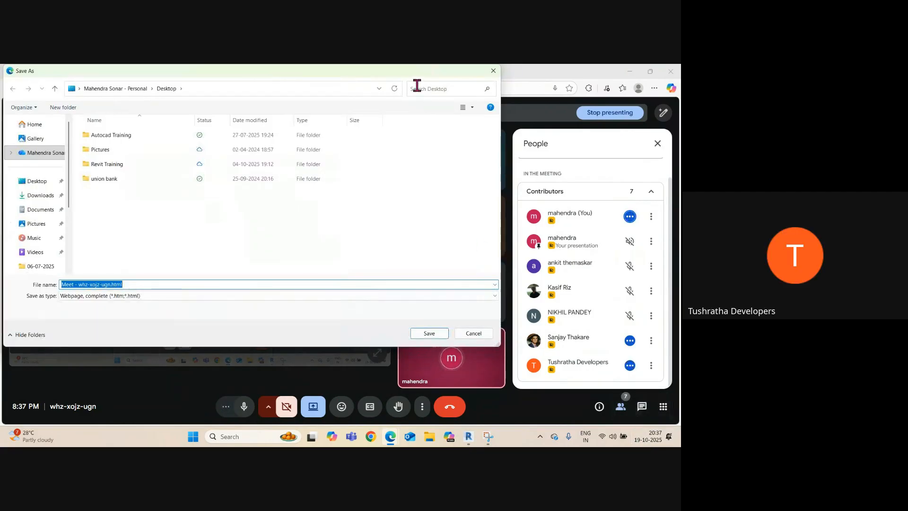
{"action": "left_click", "coordinate": [494, 71]}
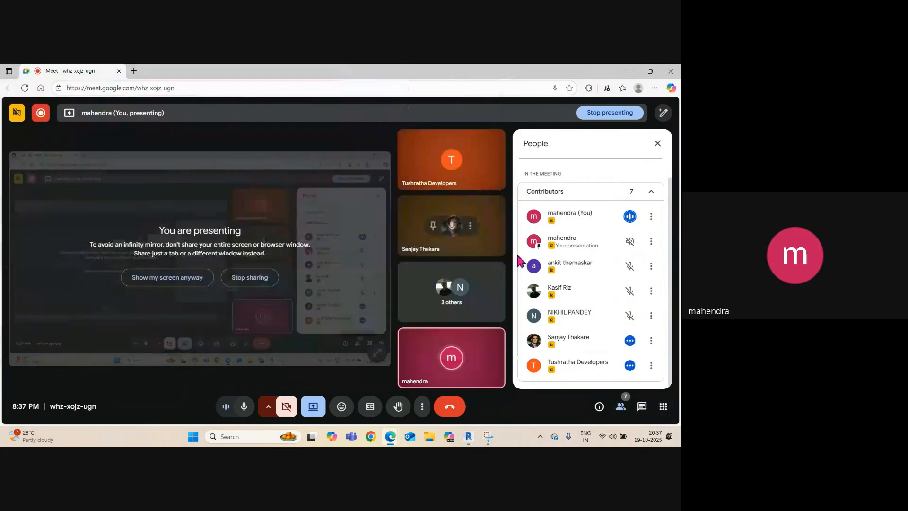
Check the October 2025 calendar, close it, and leave the Google Meet call
{"action": "left_click", "coordinate": [645, 439]}
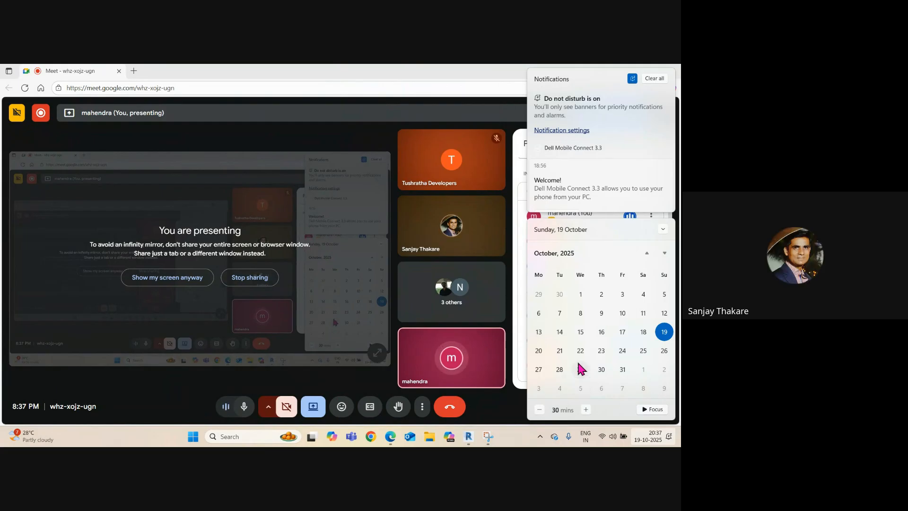
{"action": "left_click", "coordinate": [313, 72]}
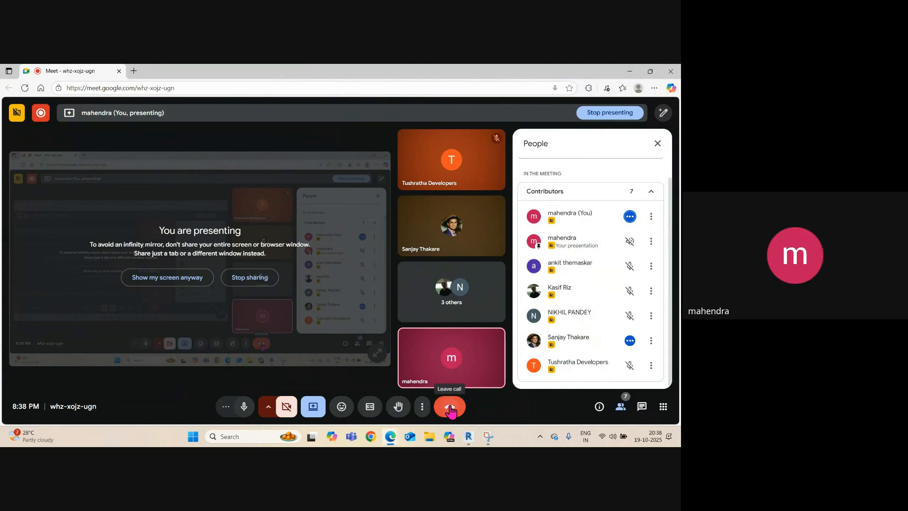
{"action": "left_click", "coordinate": [451, 408]}
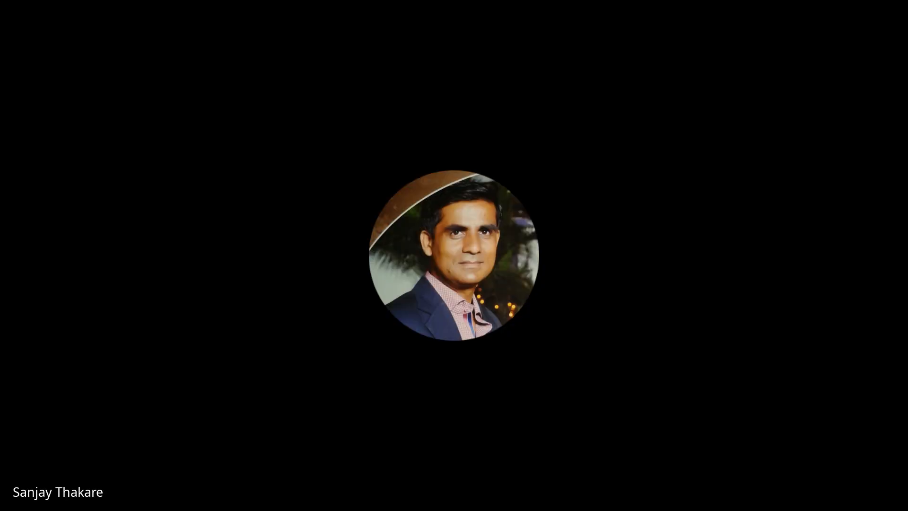